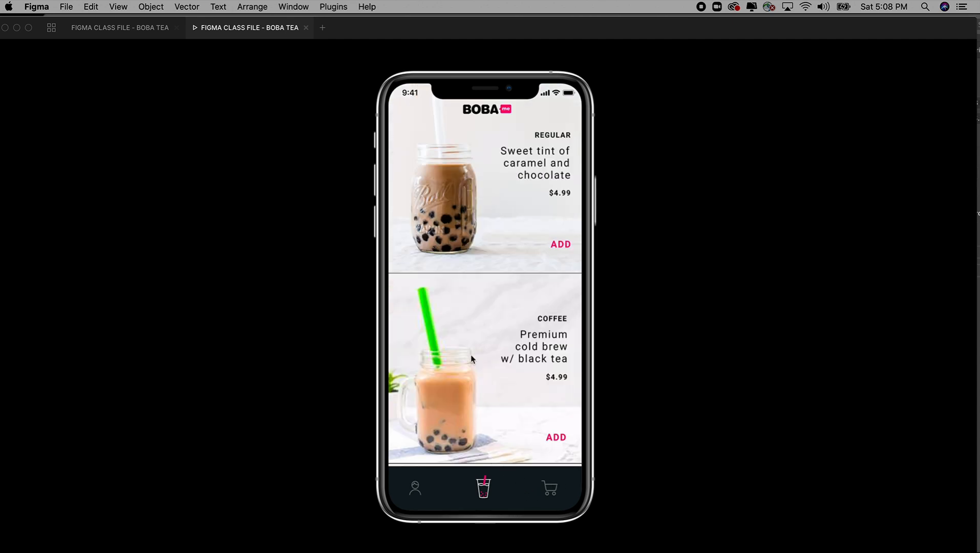
Step: Examine the drink list on the boba tea prototype's home screen, from the Regular drink to the Chai drink
{"action": "scroll", "coordinate": [471, 357], "scroll_direction": "down", "scroll_amount": 8}
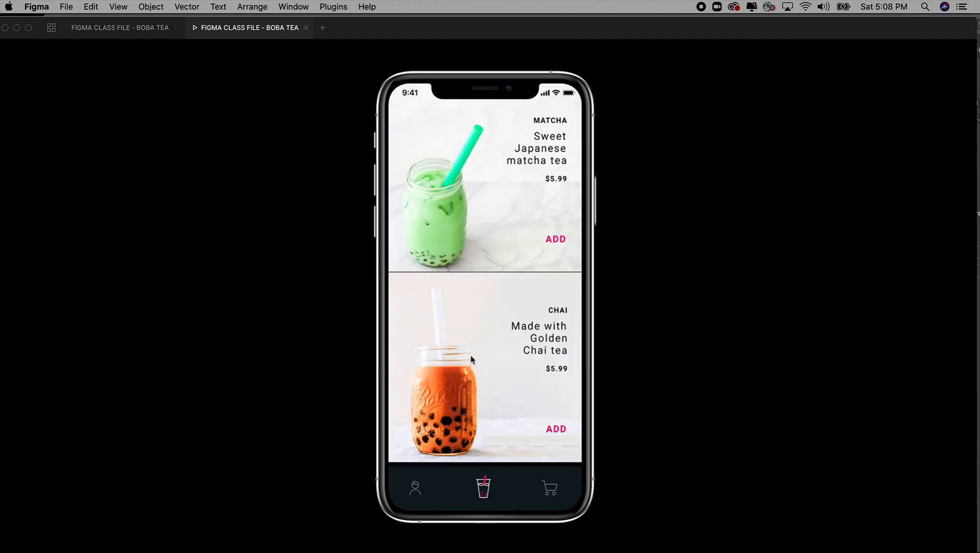
{"action": "scroll", "coordinate": [471, 359], "scroll_direction": "up", "scroll_amount": 8}
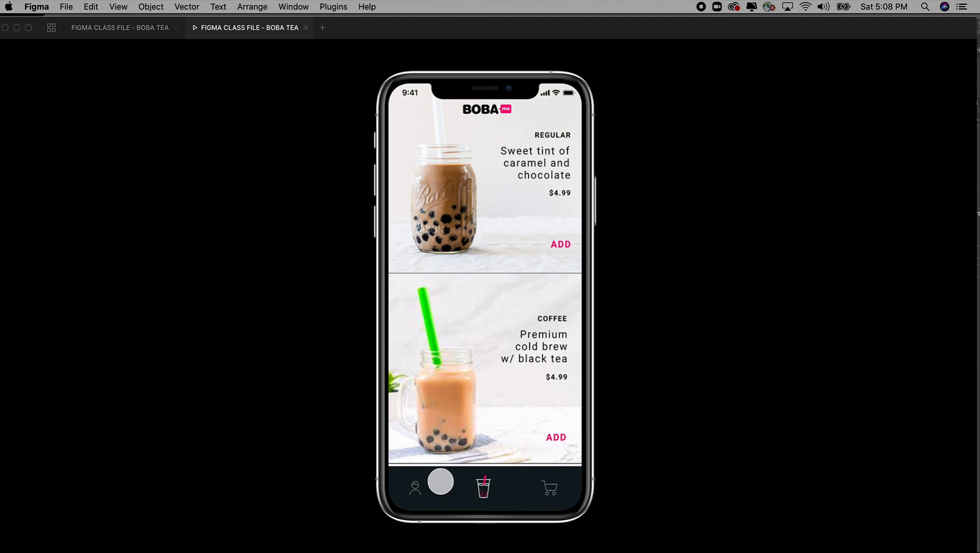
{"action": "scroll", "coordinate": [482, 426], "scroll_direction": "down", "scroll_amount": 3}
{"action": "scroll", "coordinate": [482, 425], "scroll_direction": "down", "scroll_amount": 6}
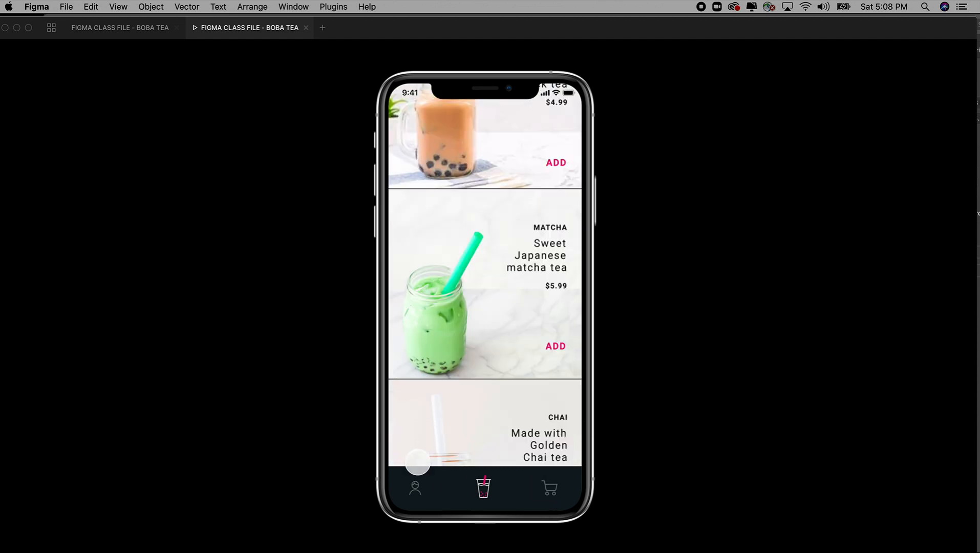
{"action": "scroll", "coordinate": [467, 433], "scroll_direction": "up", "scroll_amount": 10}
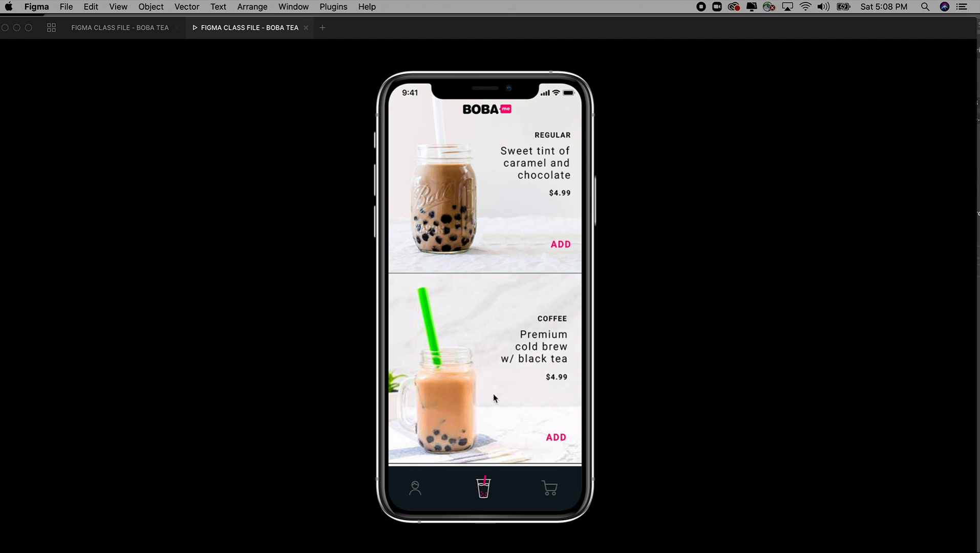
{"action": "scroll", "coordinate": [494, 398], "scroll_direction": "down", "scroll_amount": 12}
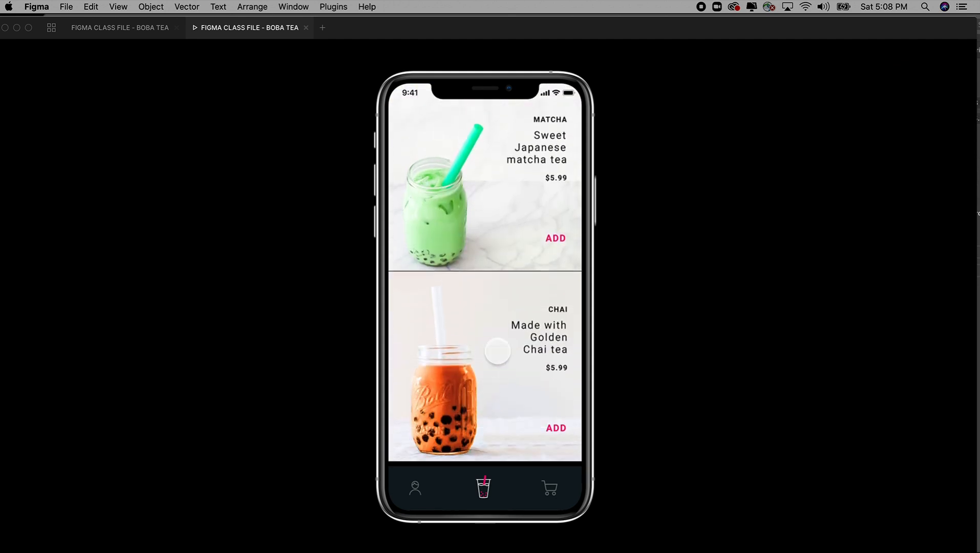
{"action": "scroll", "coordinate": [497, 374], "scroll_direction": "up", "scroll_amount": 10}
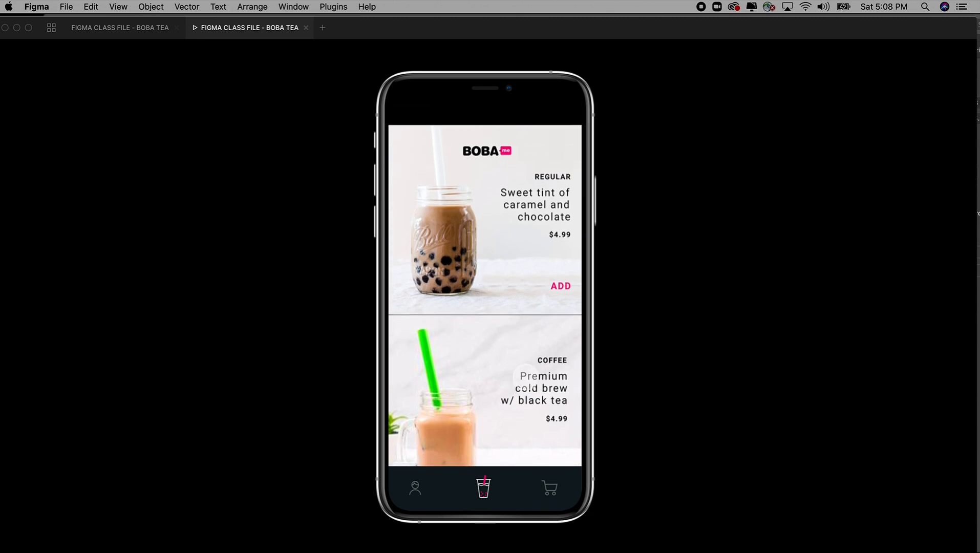
{"action": "scroll", "coordinate": [525, 368], "scroll_direction": "down", "scroll_amount": 10}
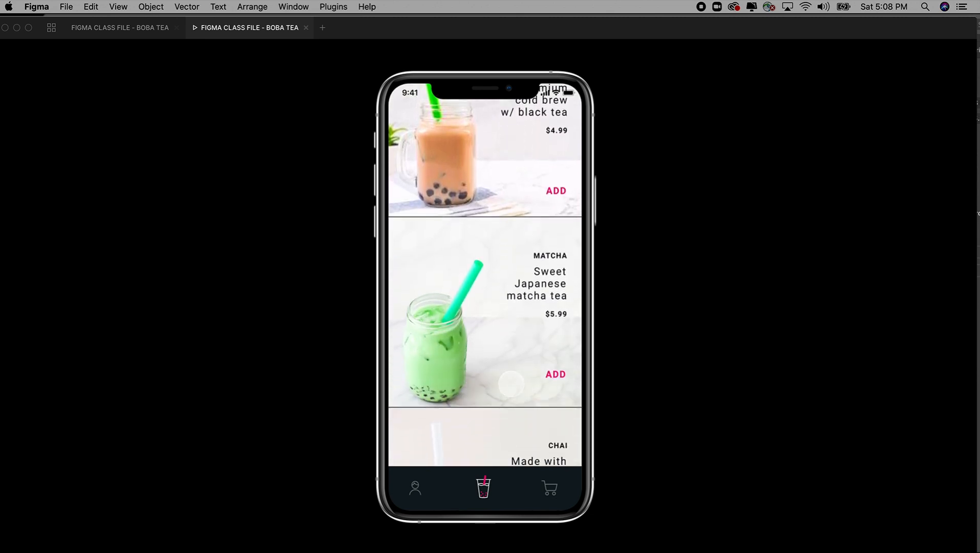
{"action": "scroll", "coordinate": [507, 308], "scroll_direction": "down", "scroll_amount": 5}
{"action": "scroll", "coordinate": [500, 246], "scroll_direction": "up", "scroll_amount": 7}
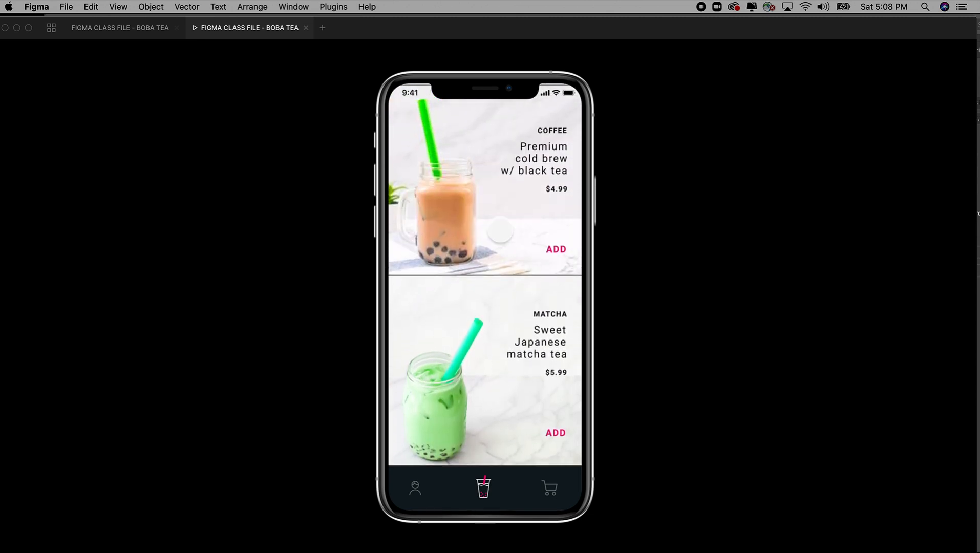
{"action": "scroll", "coordinate": [499, 246], "scroll_direction": "up", "scroll_amount": 5}
{"action": "scroll", "coordinate": [499, 246], "scroll_direction": "down", "scroll_amount": 8}
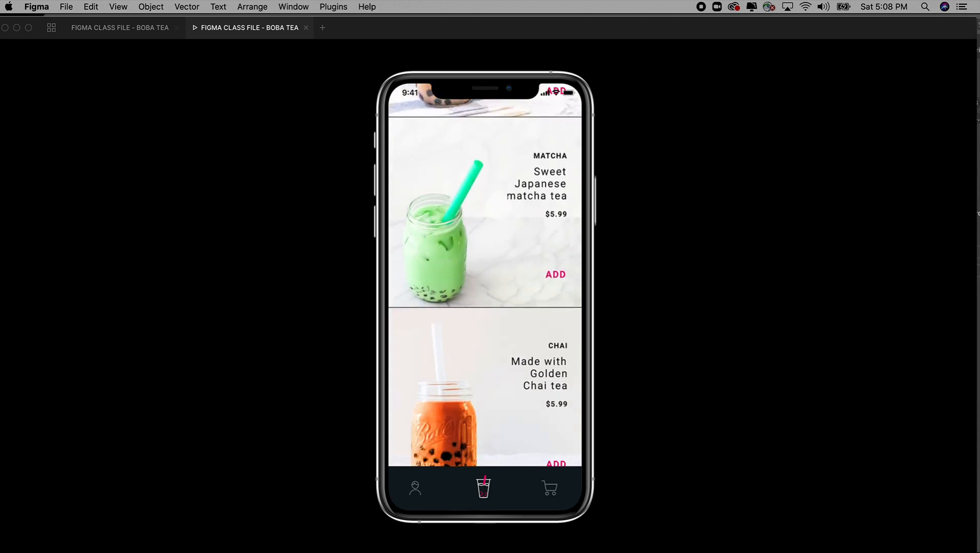
{"action": "scroll", "coordinate": [497, 208], "scroll_direction": "up", "scroll_amount": 8}
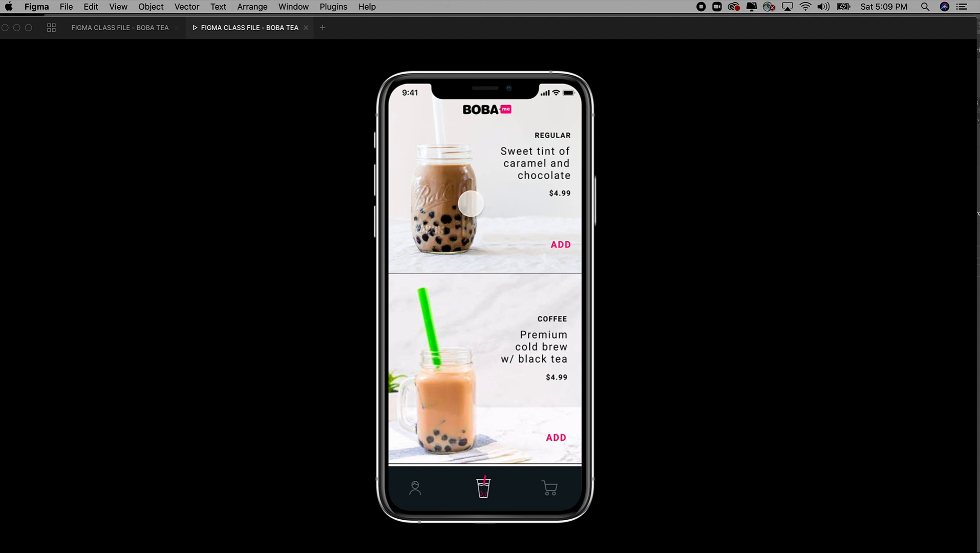
Step: Open the Regular milk tea's order screen in the prototype, close it, and reopen it
{"action": "left_click", "coordinate": [471, 204]}
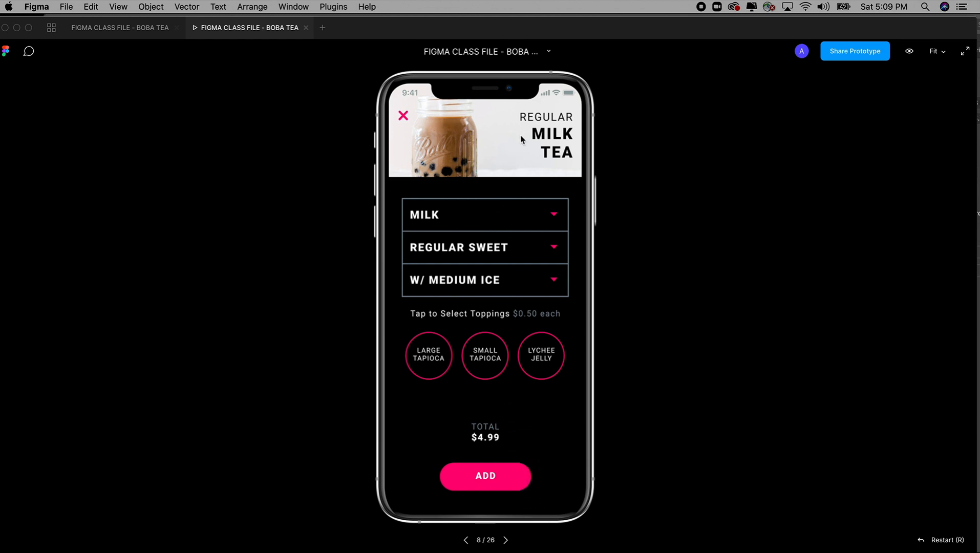
{"action": "left_click", "coordinate": [403, 116]}
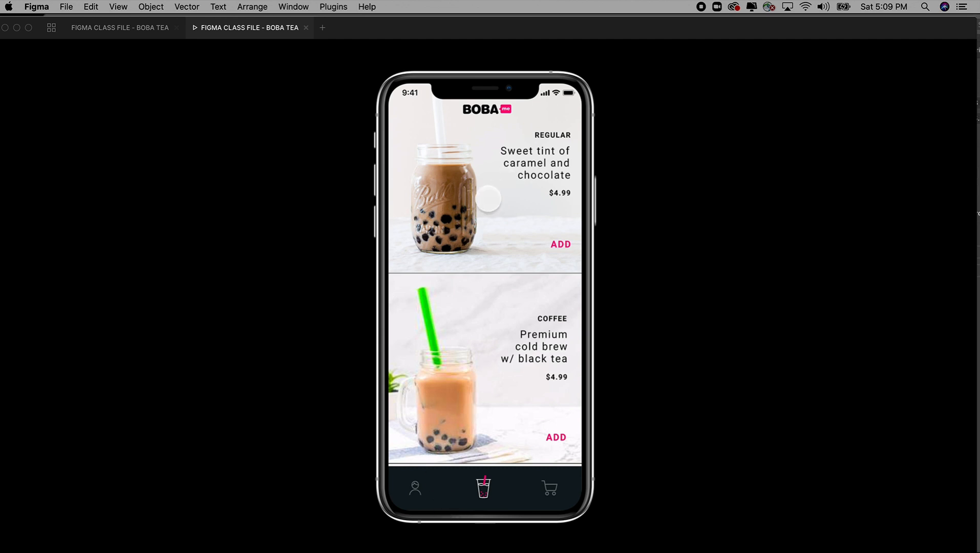
{"action": "left_click", "coordinate": [489, 208]}
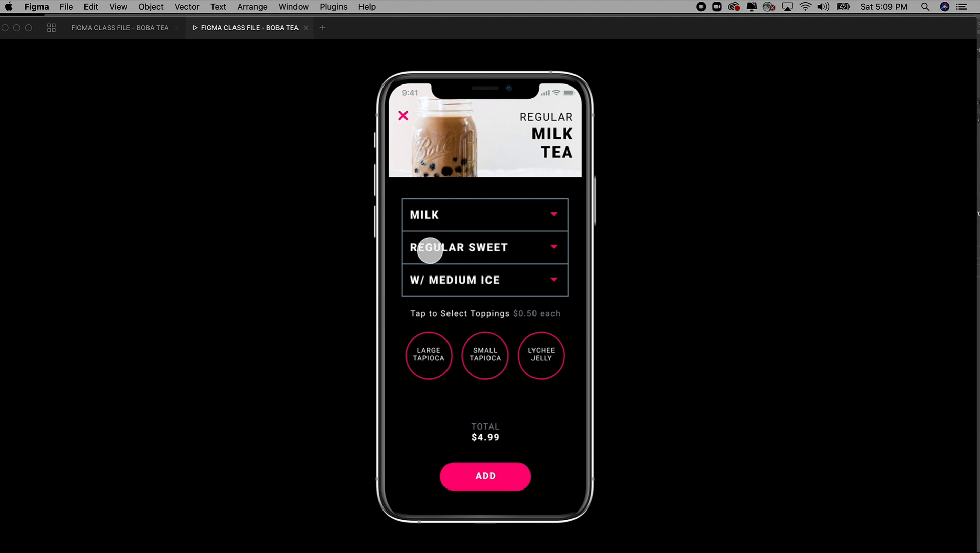
Step: Check the prototype's sweetness level selector, dismissing it once and choosing Semi Sweet for the milk tea
{"action": "left_click", "coordinate": [487, 252]}
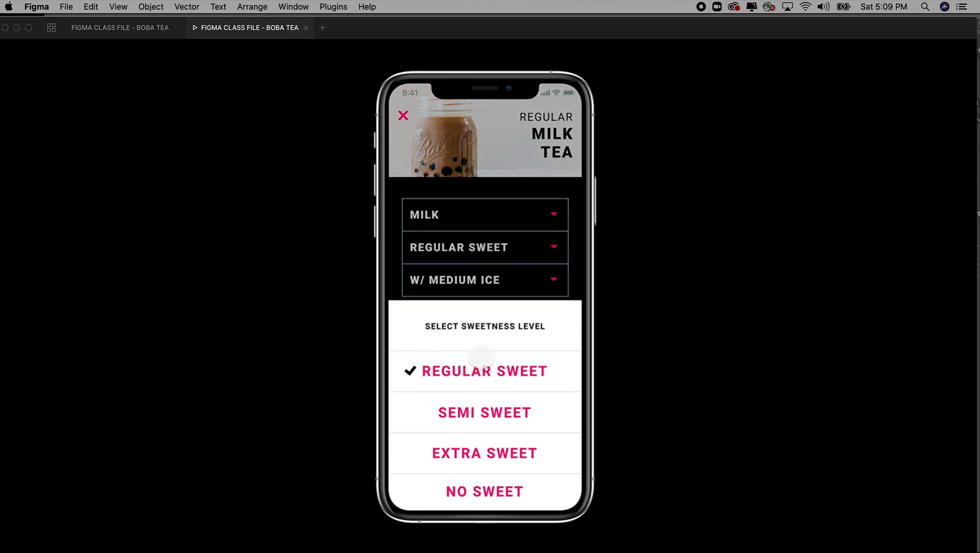
{"action": "left_click", "coordinate": [491, 213]}
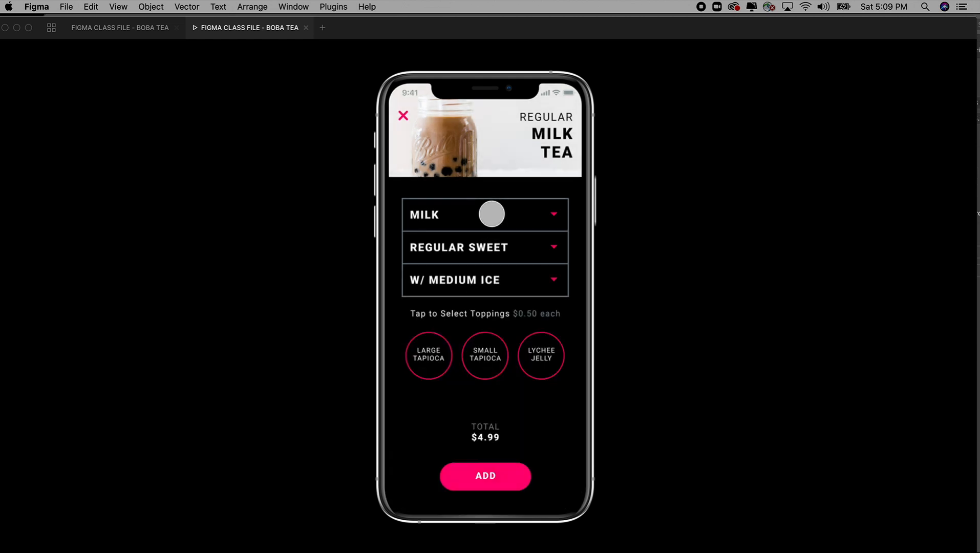
{"action": "left_click", "coordinate": [487, 248]}
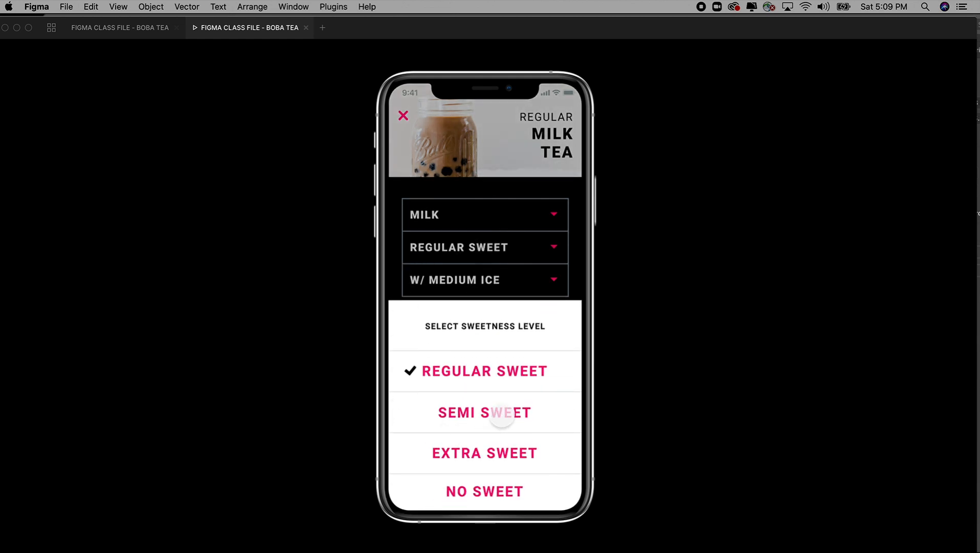
{"action": "left_click", "coordinate": [493, 415]}
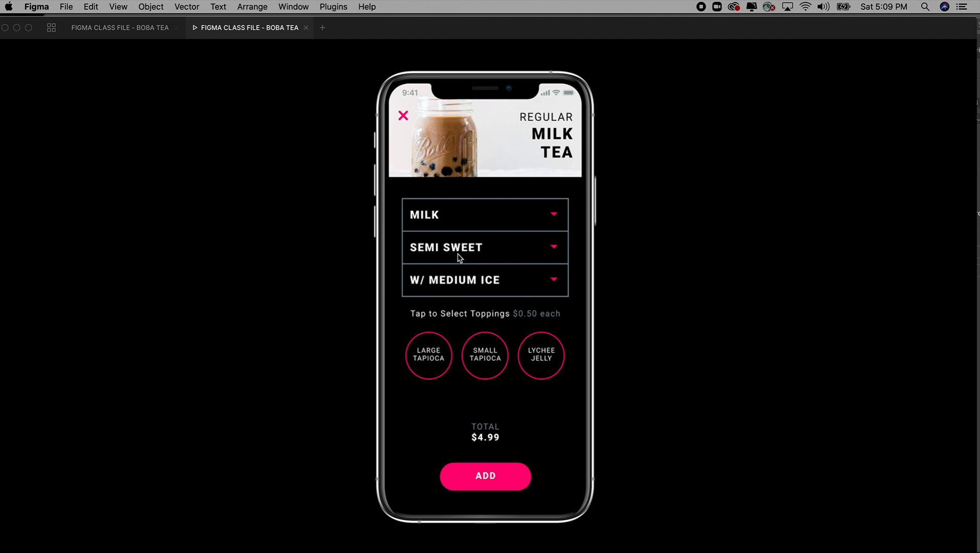
Step: Select the Large Tapioca topping in the prototype and add the milk tea to the cart
{"action": "left_click", "coordinate": [429, 358]}
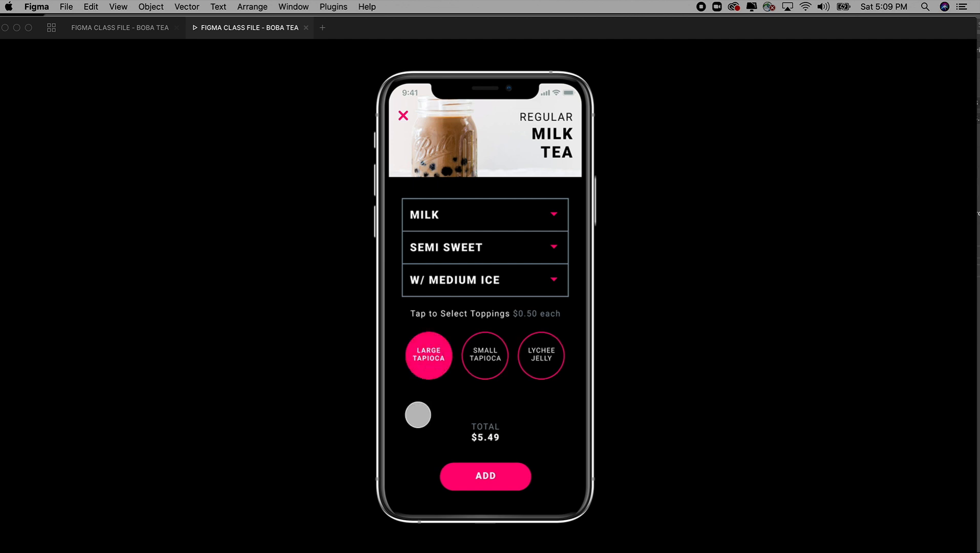
{"action": "left_click", "coordinate": [486, 476]}
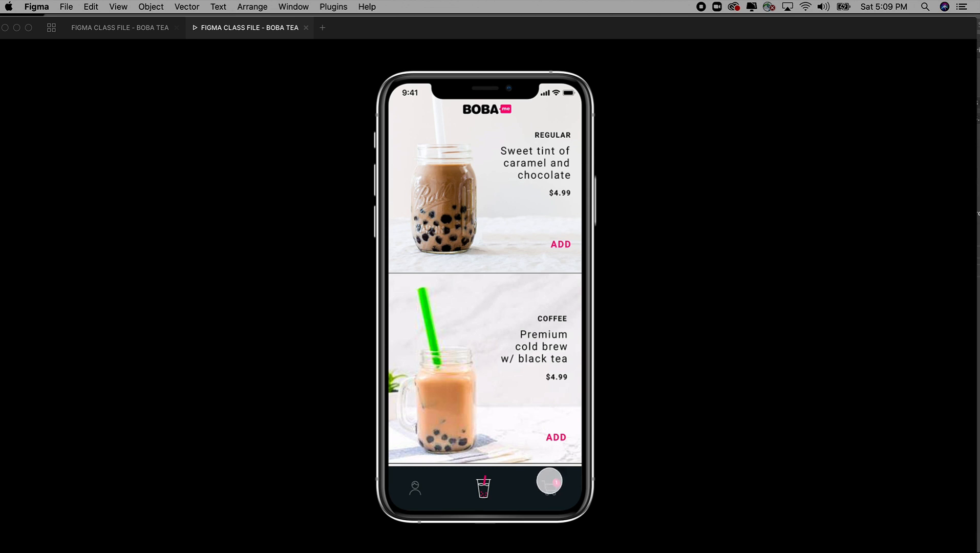
Step: Switch from the prototype preview to the design file, show the interface, and open the Learning page
{"action": "left_click", "coordinate": [147, 29]}
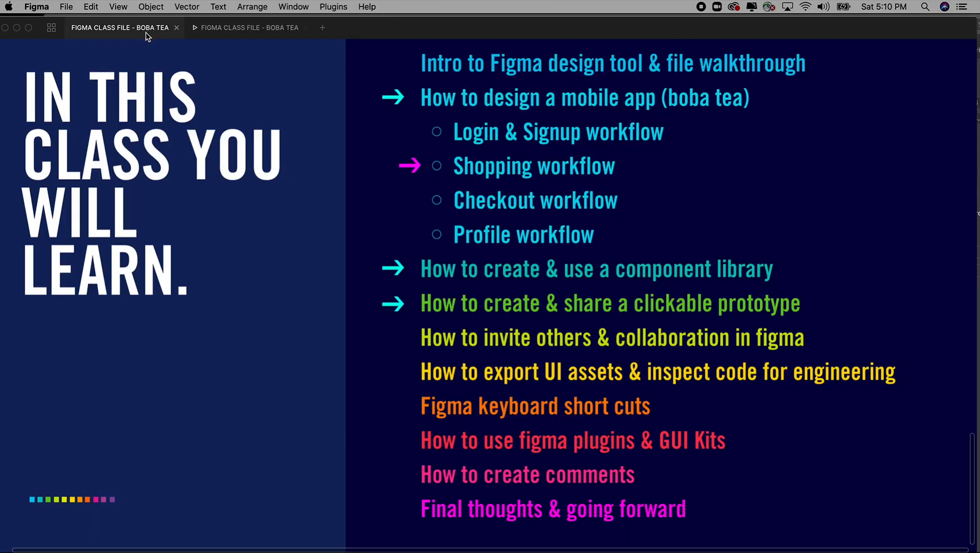
{"action": "key", "text": "super+backslash"}
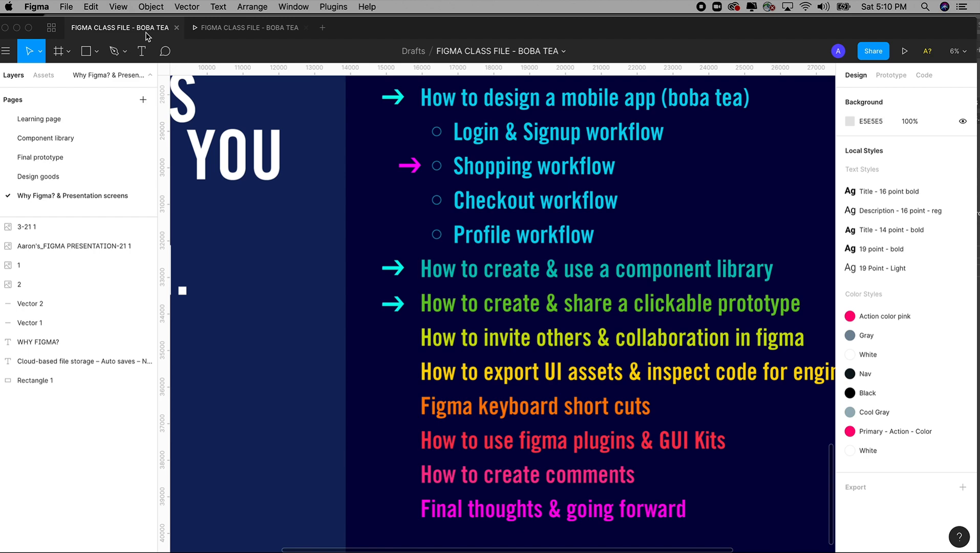
{"action": "left_click", "coordinate": [41, 119]}
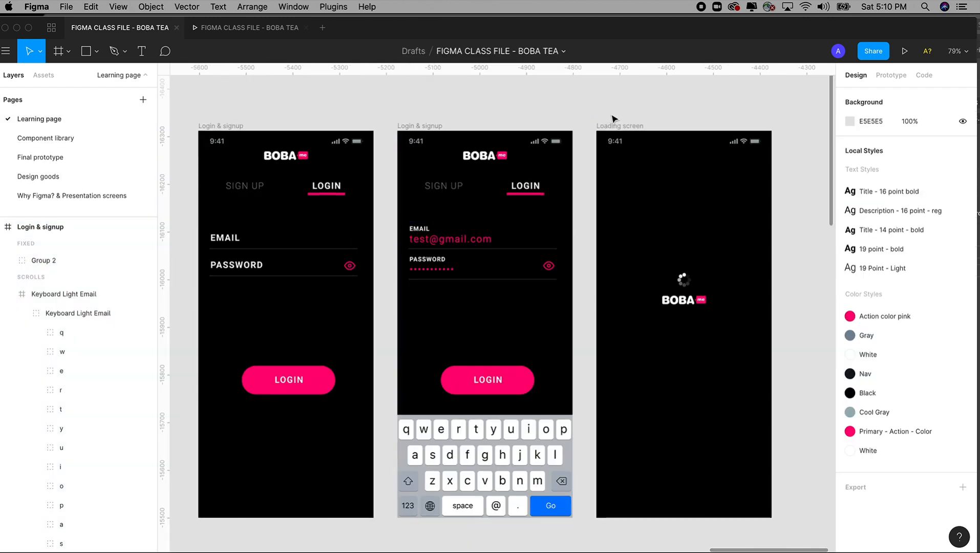
Step: Show the prototype connections and inspect the links from the login screen's Login button and keyboard Go key
{"action": "scroll", "coordinate": [615, 119], "scroll_direction": "right", "scroll_amount": 3}
{"action": "left_click", "coordinate": [891, 75]}
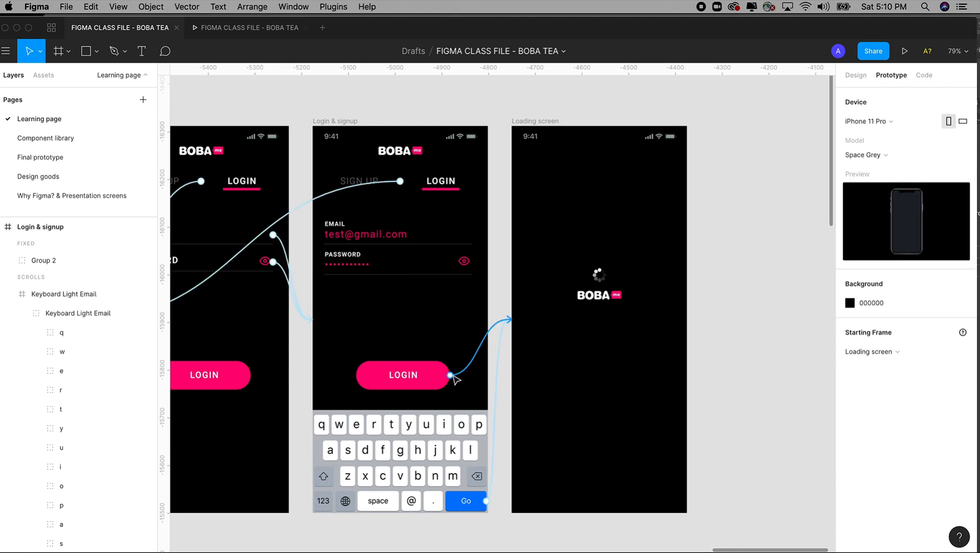
{"action": "left_click", "coordinate": [452, 375]}
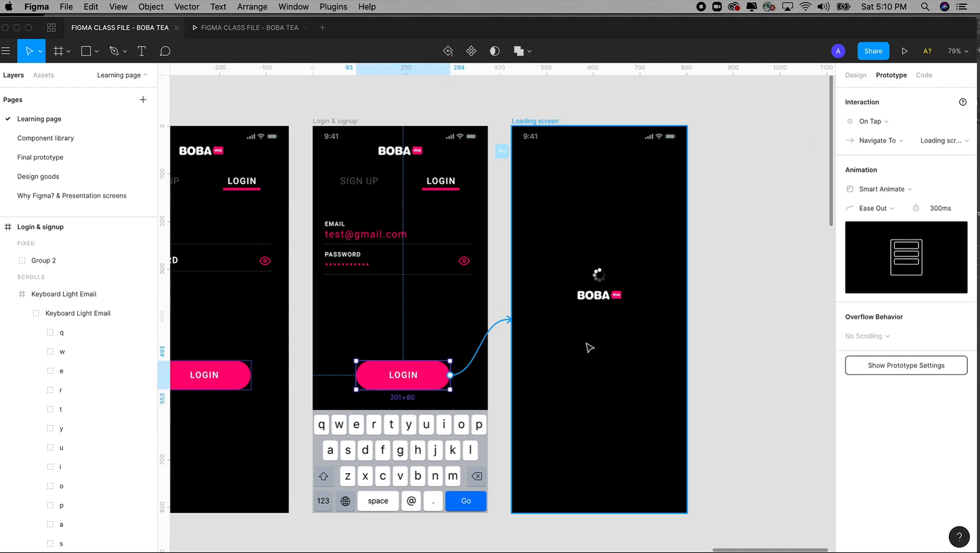
{"action": "left_click", "coordinate": [479, 497]}
{"action": "left_click", "coordinate": [718, 336]}
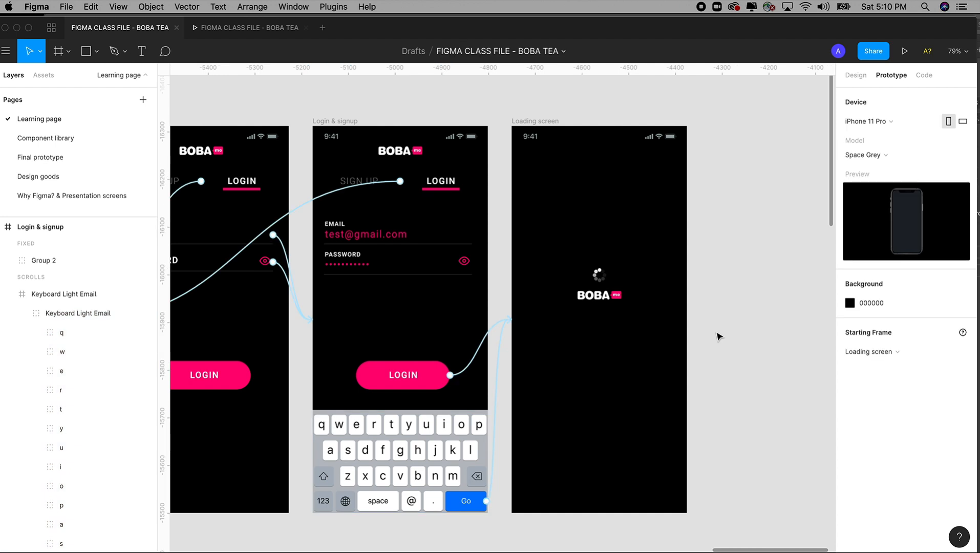
{"action": "scroll", "coordinate": [718, 336], "scroll_direction": "down", "scroll_amount": 5}
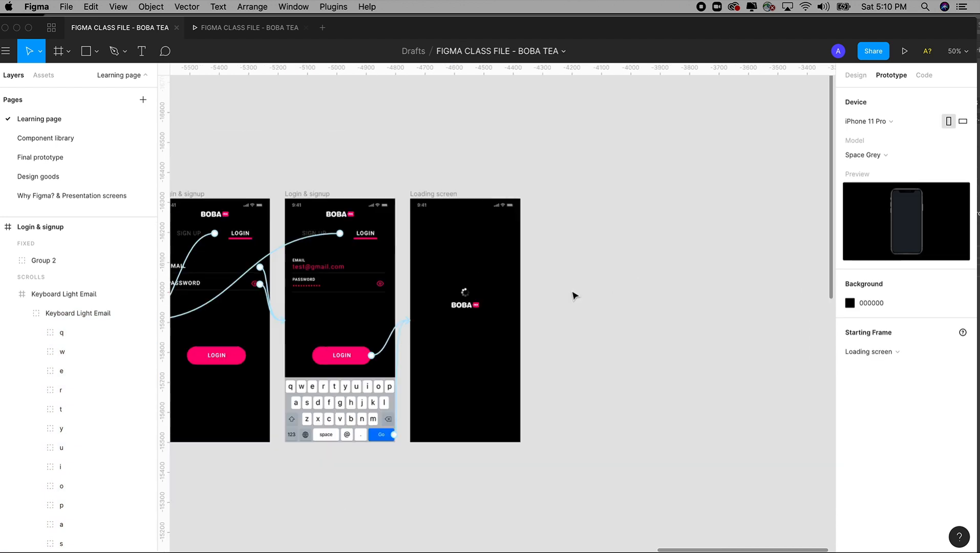
{"action": "left_click_drag", "start_coordinate": [434, 194], "coordinate": [569, 200]}
{"action": "key", "text": "z"}
{"action": "left_click_drag", "start_coordinate": [505, 148], "coordinate": [714, 494]}
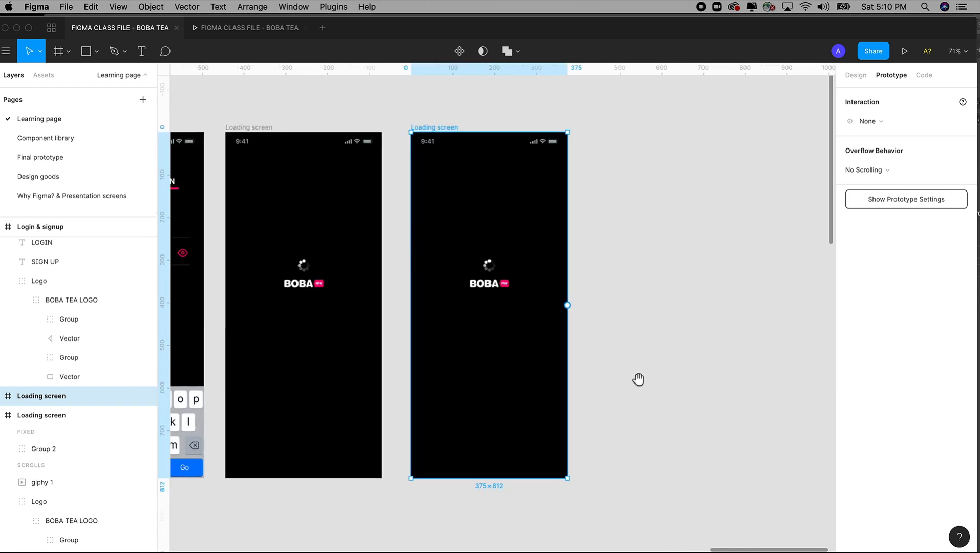
{"action": "key", "text": "Delete"}
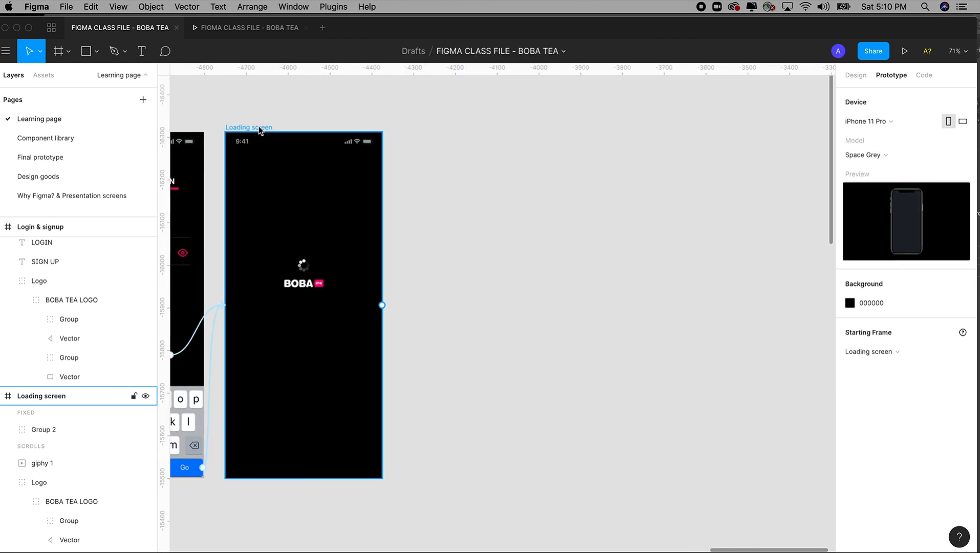
Step: Duplicate the Loading screen frame beside the original and delete the spinner and BOBA logo from the copy
{"action": "left_click", "coordinate": [260, 128]}
{"action": "left_click_drag", "start_coordinate": [262, 131], "coordinate": [461, 176]}
{"action": "left_click_drag", "start_coordinate": [646, 233], "coordinate": [447, 333]}
{"action": "left_click", "coordinate": [602, 277]}
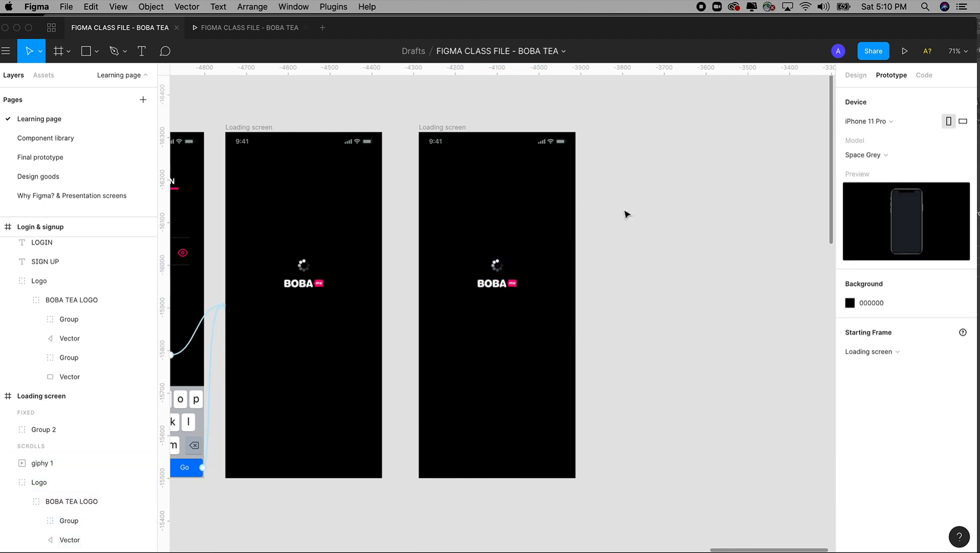
{"action": "left_click_drag", "start_coordinate": [637, 209], "coordinate": [446, 336]}
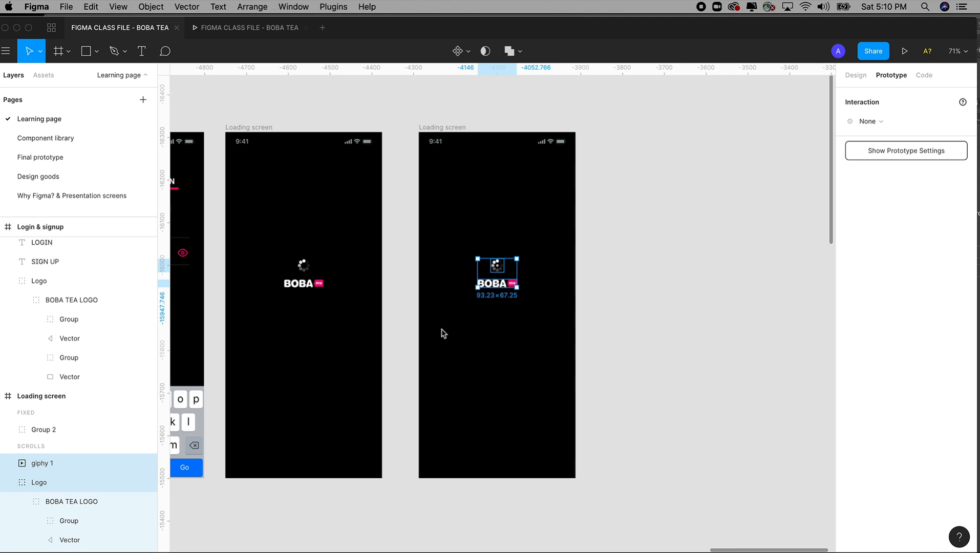
{"action": "key", "text": "Delete"}
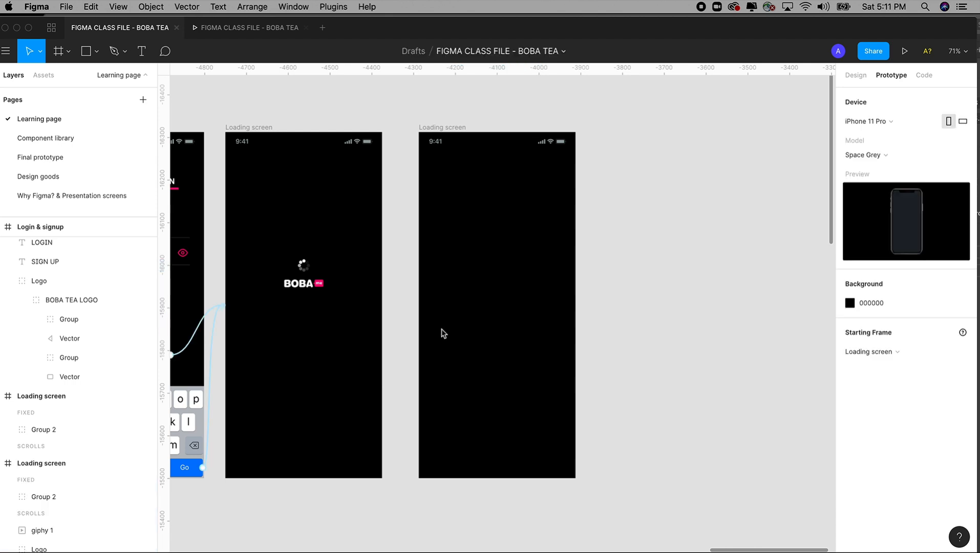
Step: Copy the status bar group to the clipboard and remove it from the duplicated Loading screen frame
{"action": "left_click", "coordinate": [548, 146]}
{"action": "left_click", "coordinate": [578, 180]}
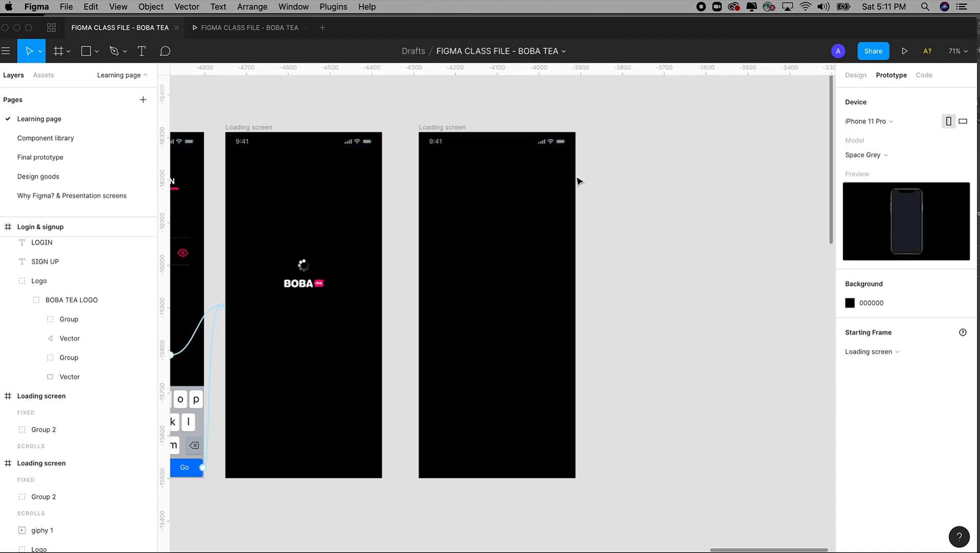
{"action": "left_click", "coordinate": [545, 145]}
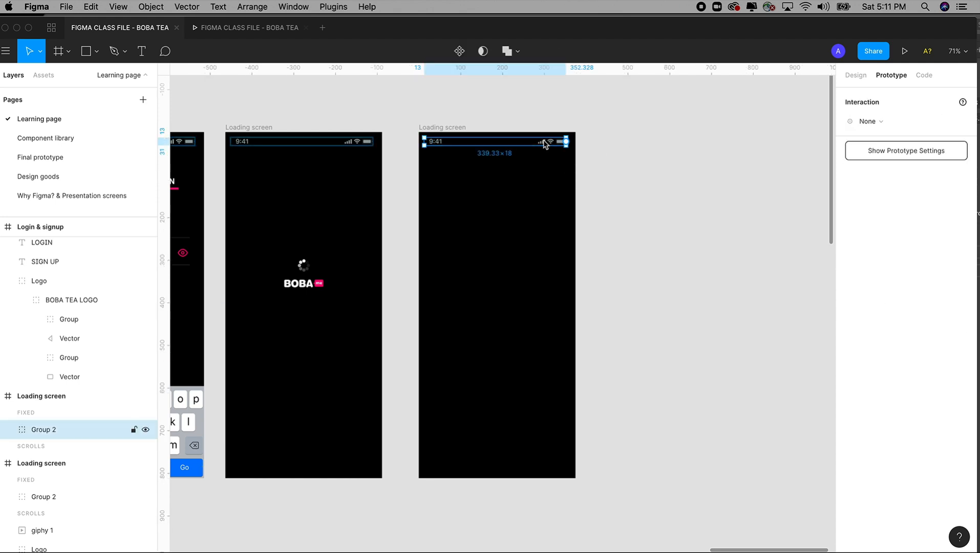
{"action": "left_click", "coordinate": [95, 7]}
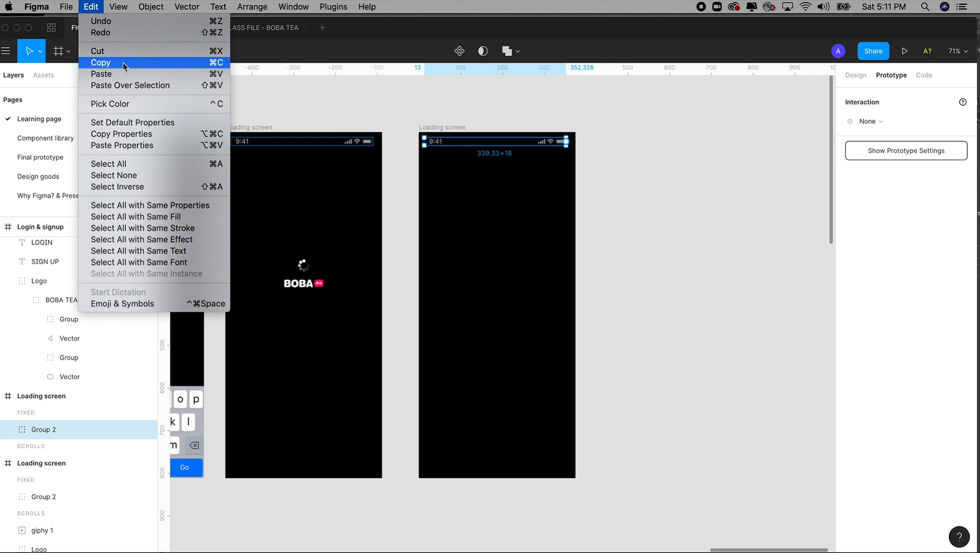
{"action": "left_click", "coordinate": [123, 63]}
{"action": "key", "text": "Delete"}
{"action": "key", "text": "super+minus"}
{"action": "key", "text": "super+minus"}
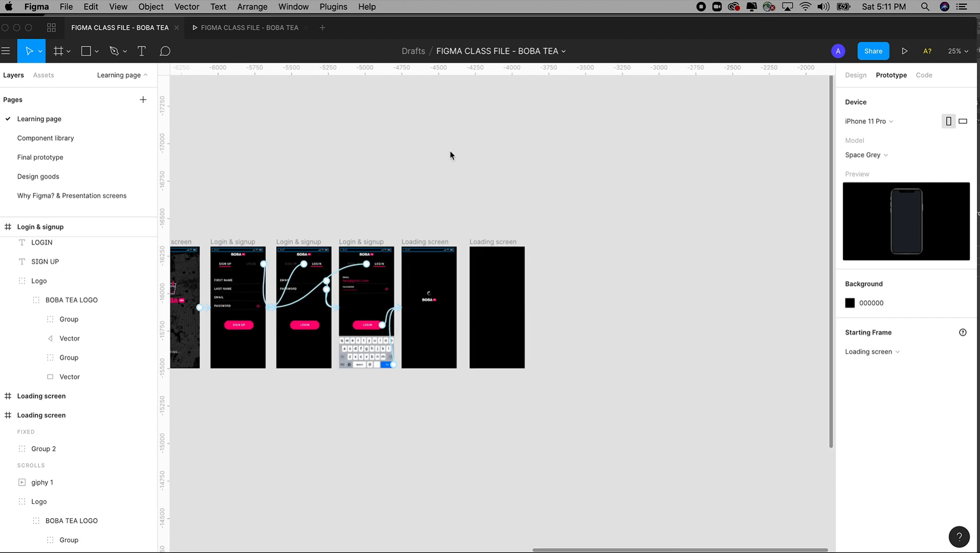
{"action": "scroll", "coordinate": [509, 168], "scroll_direction": "down", "scroll_amount": 5}
{"action": "left_click", "coordinate": [482, 133]}
{"action": "left_click", "coordinate": [481, 133]}
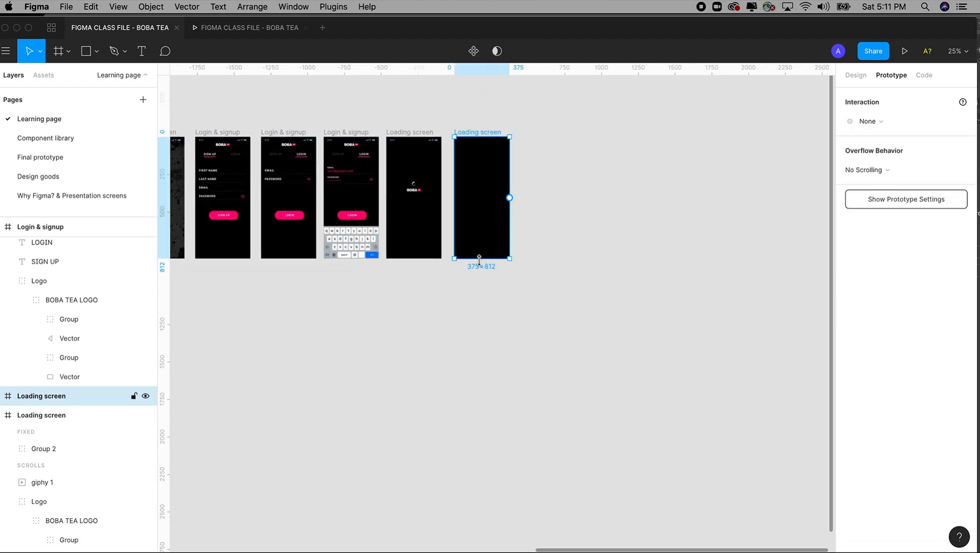
{"action": "left_click_drag", "start_coordinate": [405, 123], "coordinate": [539, 273]}
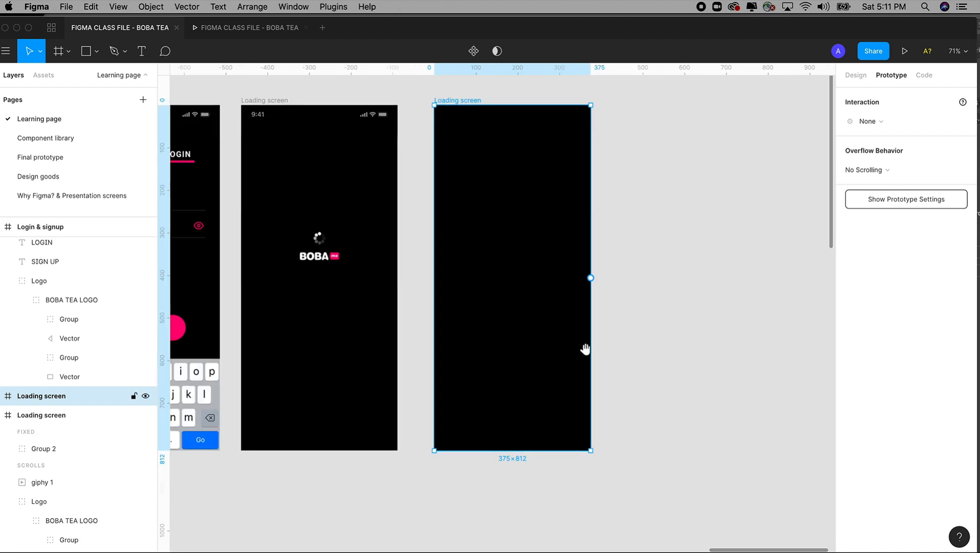
{"action": "left_click", "coordinate": [419, 100]}
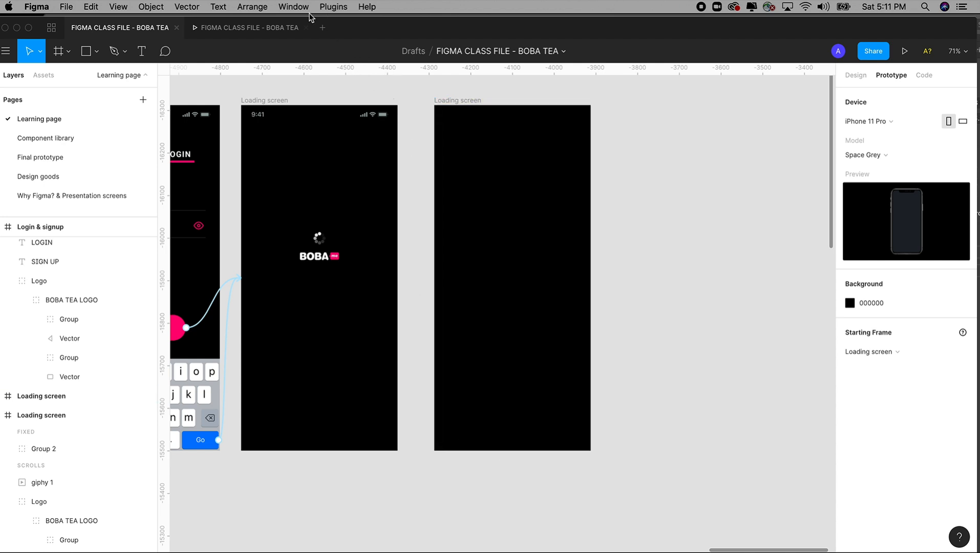
Step: Hide the canvas rulers and show them again
{"action": "left_click", "coordinate": [119, 6]}
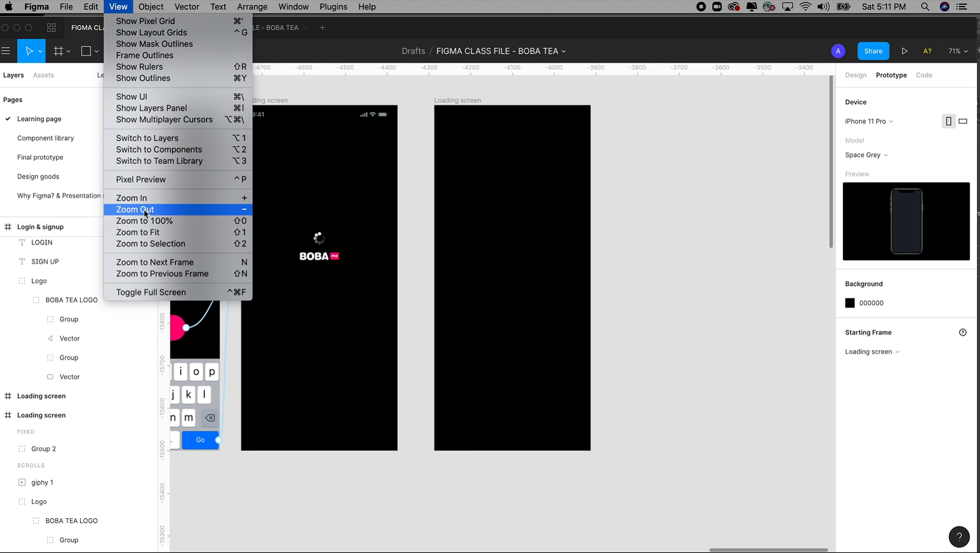
{"action": "left_click", "coordinate": [142, 66]}
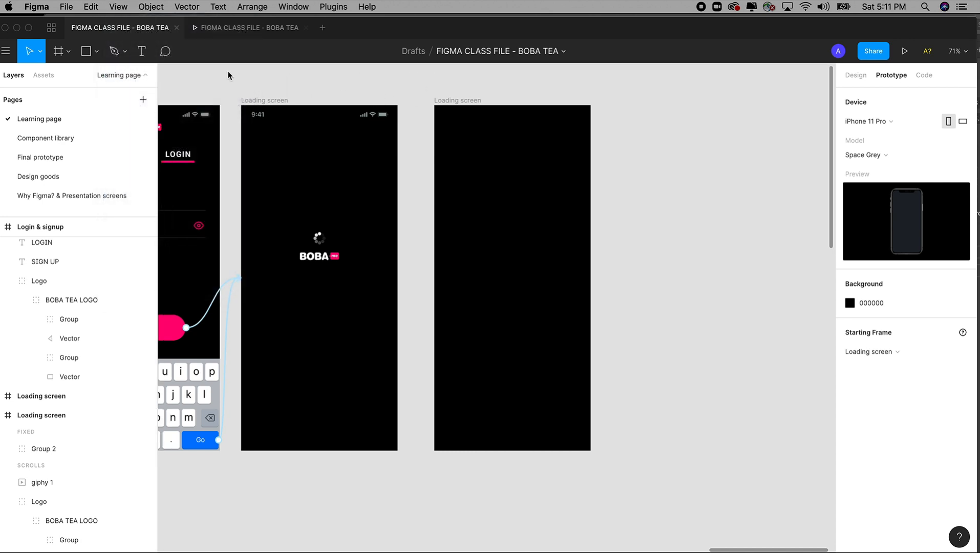
{"action": "left_click", "coordinate": [118, 7]}
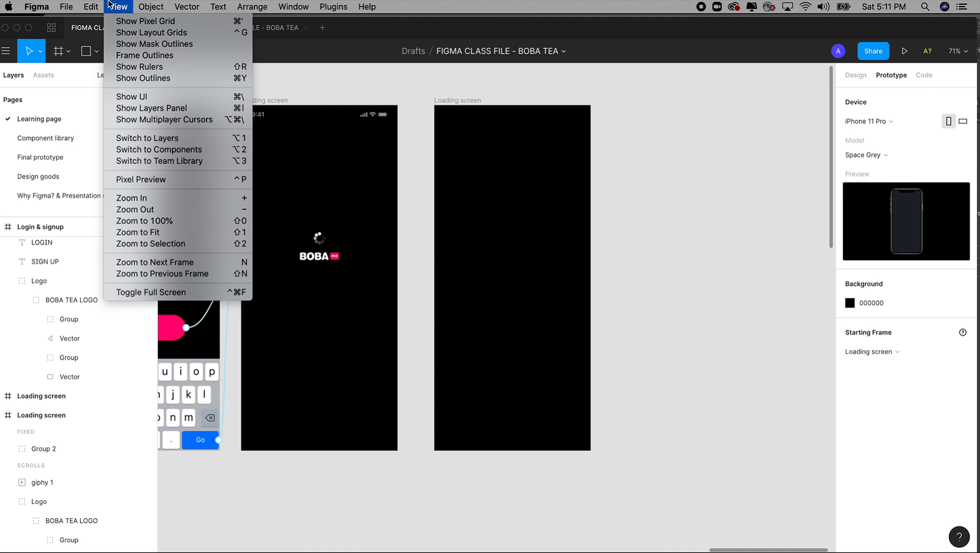
{"action": "left_click", "coordinate": [140, 68]}
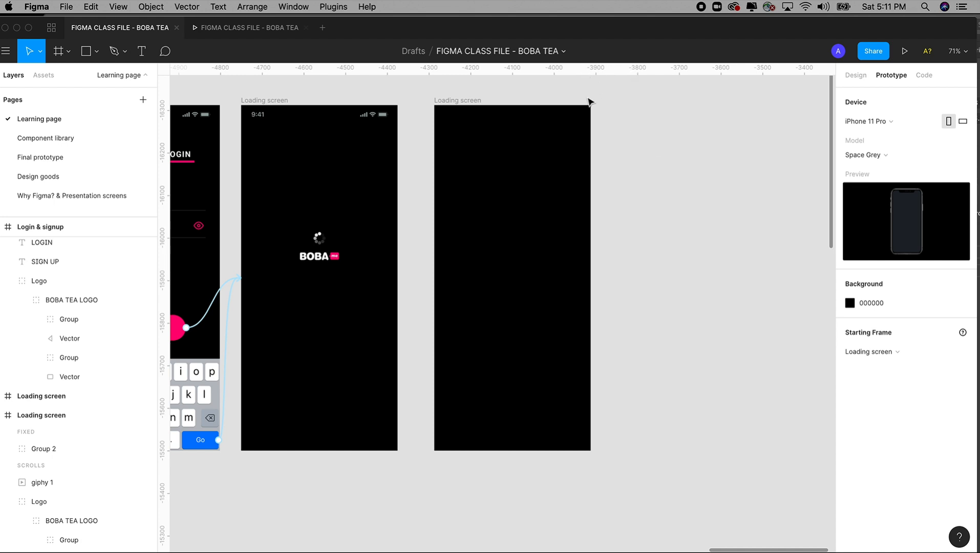
Step: Place a horizontal ruler guide at -15500 along the lower edge of the duplicated Loading screen frame
{"action": "left_click", "coordinate": [473, 101]}
{"action": "left_click_drag", "start_coordinate": [544, 70], "coordinate": [547, 326]}
{"action": "left_click_drag", "start_coordinate": [547, 376], "coordinate": [547, 387]}
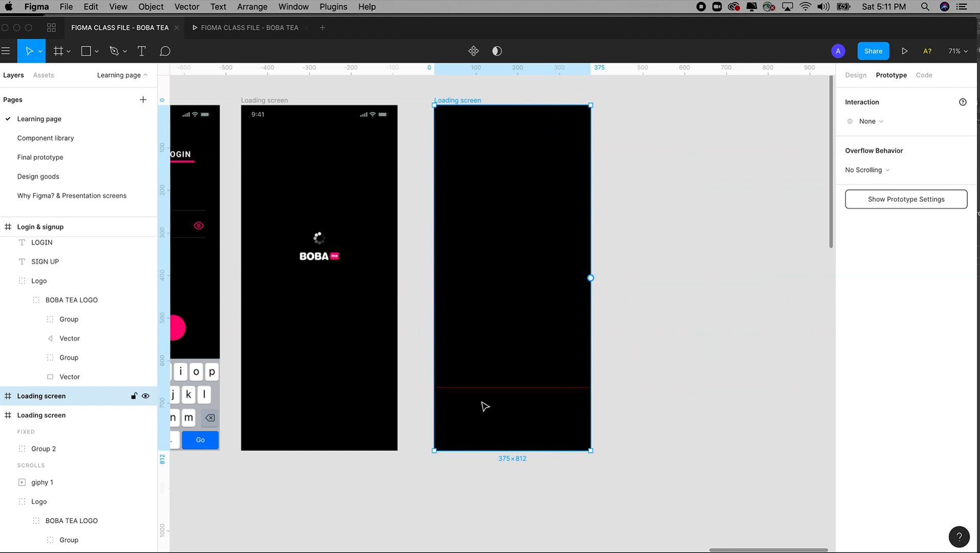
{"action": "left_click", "coordinate": [659, 217]}
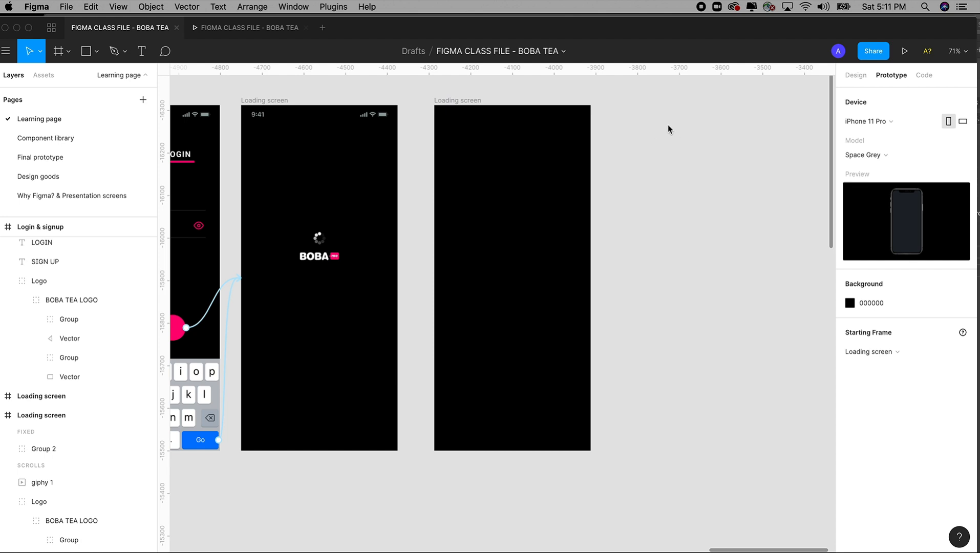
{"action": "left_click_drag", "start_coordinate": [607, 72], "coordinate": [665, 480]}
{"action": "left_click_drag", "start_coordinate": [596, 480], "coordinate": [597, 453]}
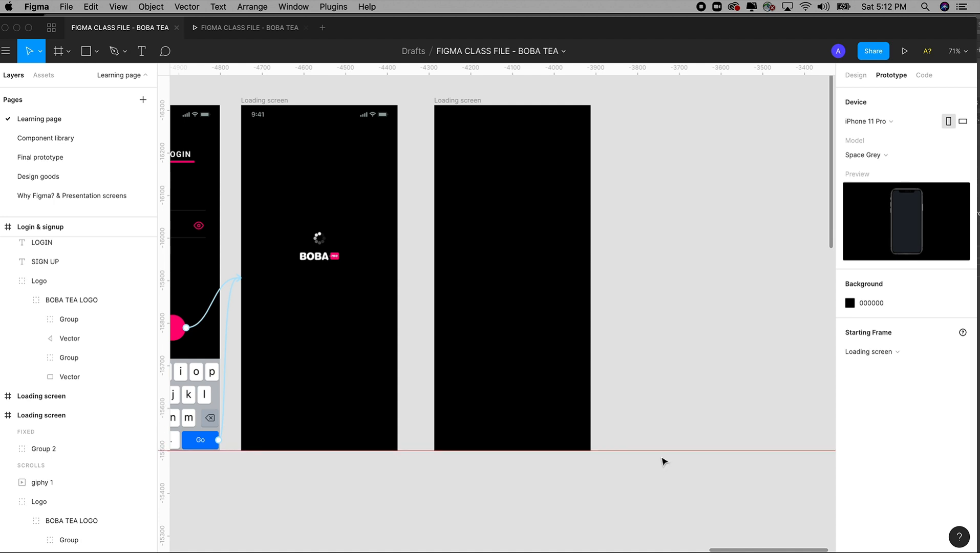
{"action": "left_click_drag", "start_coordinate": [662, 454], "coordinate": [624, 451]}
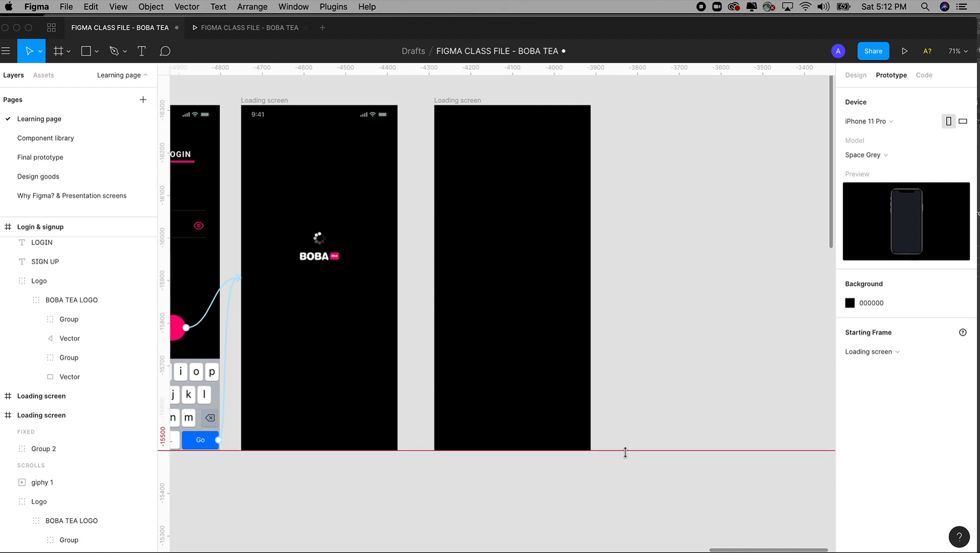
Step: Extend the duplicated Loading screen frame downward past the guide and set its height to 2400
{"action": "left_click", "coordinate": [499, 177]}
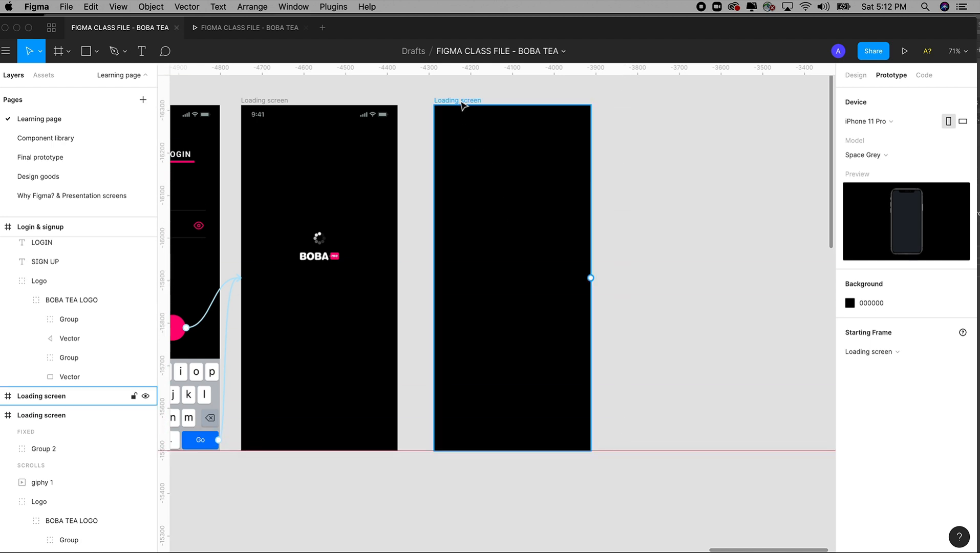
{"action": "left_click", "coordinate": [462, 105]}
{"action": "key", "text": "super+minus"}
{"action": "key", "text": "super+minus"}
{"action": "key", "text": "super+minus"}
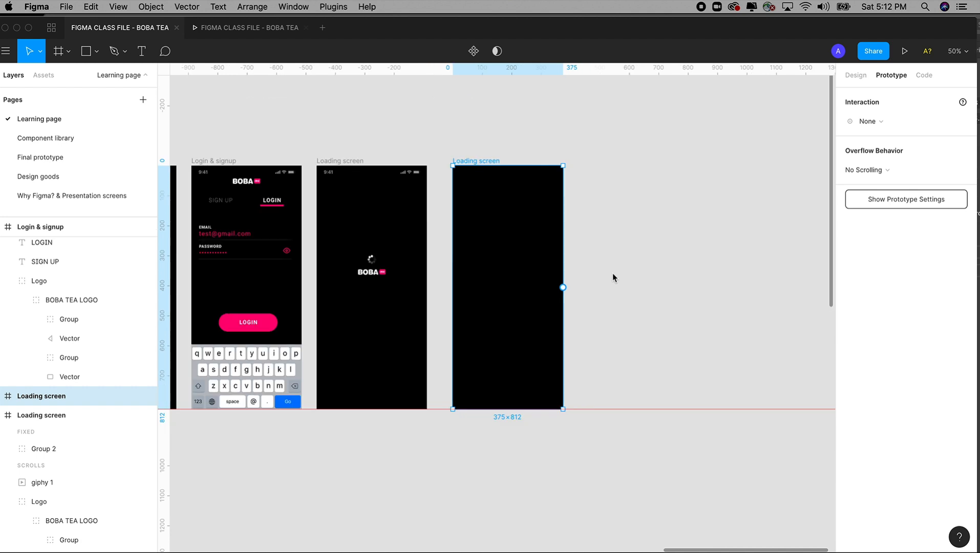
{"action": "left_click_drag", "start_coordinate": [453, 217], "coordinate": [577, 292]}
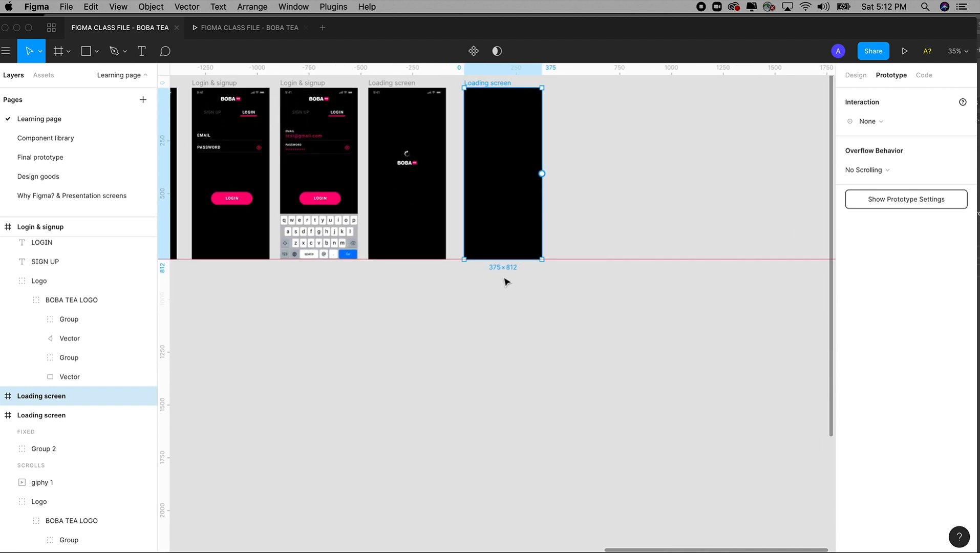
{"action": "left_click_drag", "start_coordinate": [509, 258], "coordinate": [509, 528]}
{"action": "left_click", "coordinate": [856, 75]}
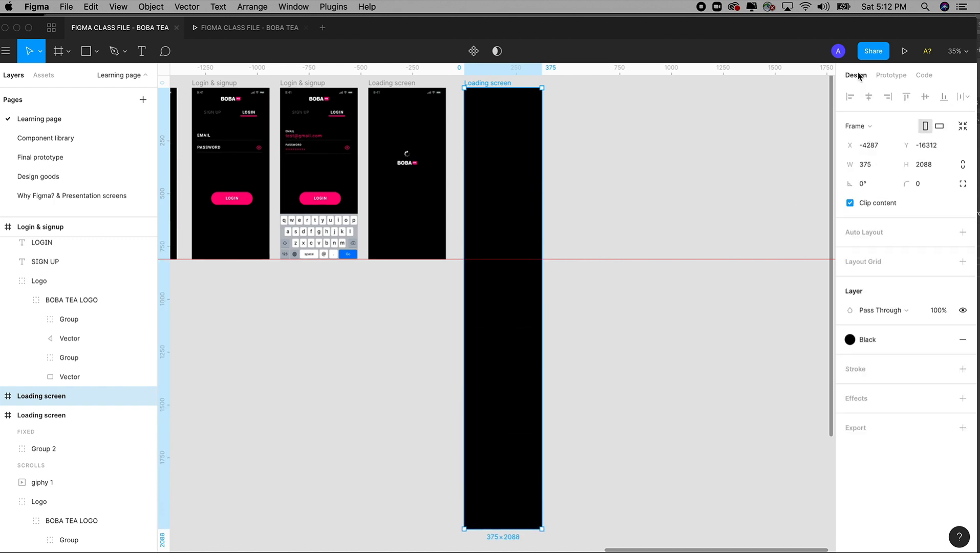
{"action": "left_click", "coordinate": [932, 163]}
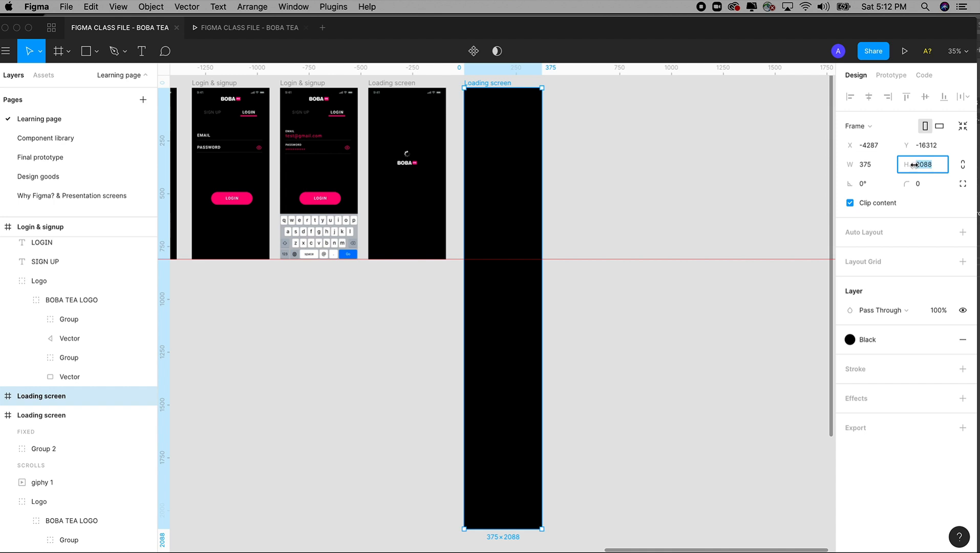
{"action": "type", "text": "2"}
{"action": "left_click", "coordinate": [674, 385]}
Step: Copy the status bar group from the original Loading screen and paste it into the extended copy, keeping its position fixed when scrolling
{"action": "left_click_drag", "start_coordinate": [616, 370], "coordinate": [616, 413]}
{"action": "left_click_drag", "start_coordinate": [459, 154], "coordinate": [634, 321]}
{"action": "left_click_drag", "start_coordinate": [568, 254], "coordinate": [657, 228]}
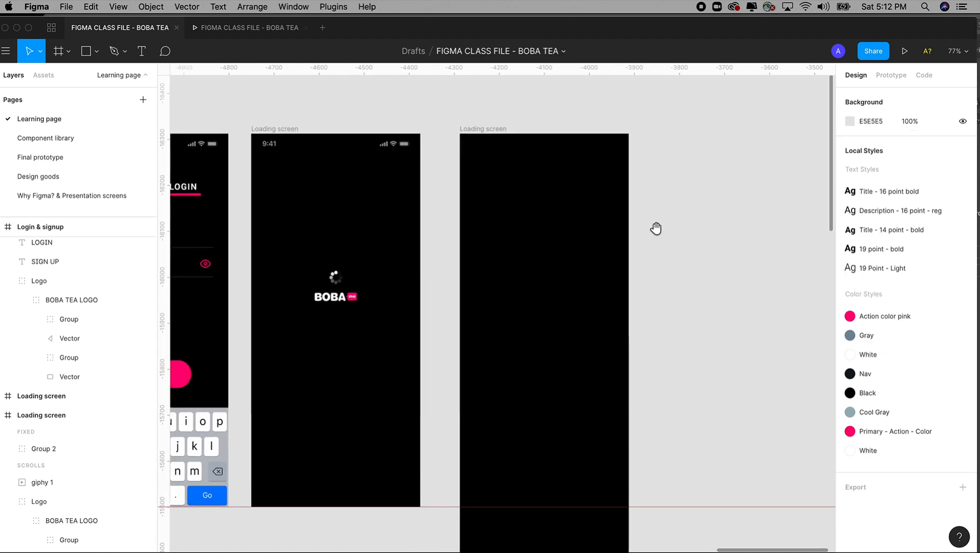
{"action": "left_click", "coordinate": [501, 133]}
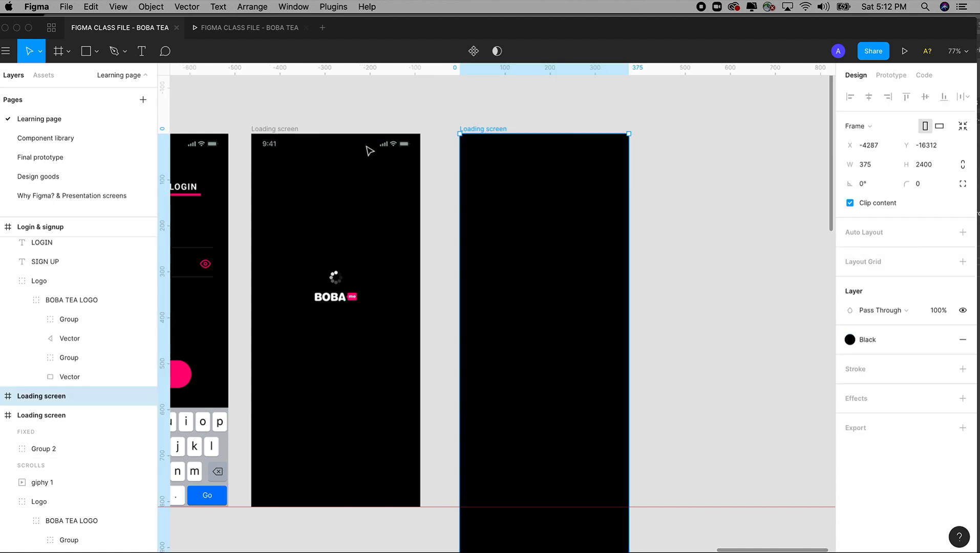
{"action": "key", "text": "super+v"}
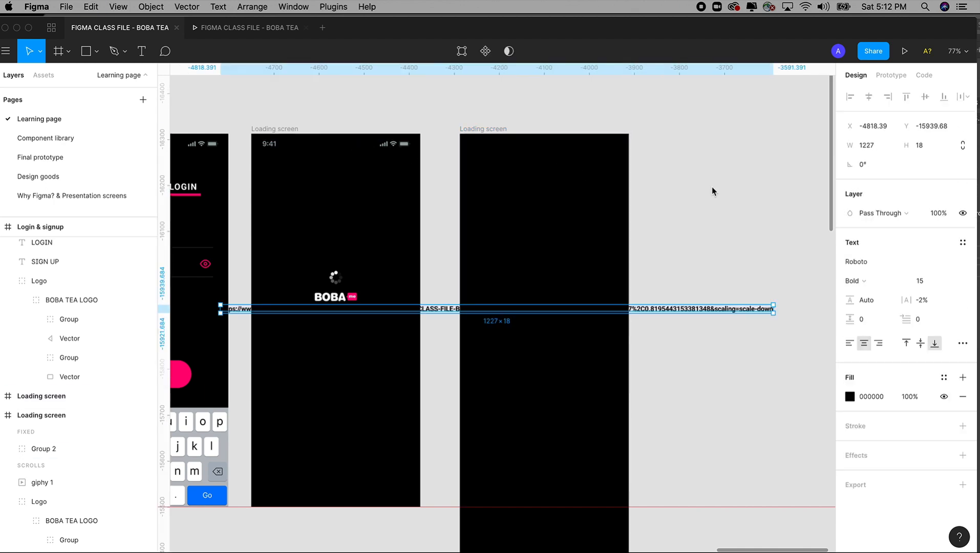
{"action": "key", "text": "super+z"}
{"action": "left_click", "coordinate": [399, 149]}
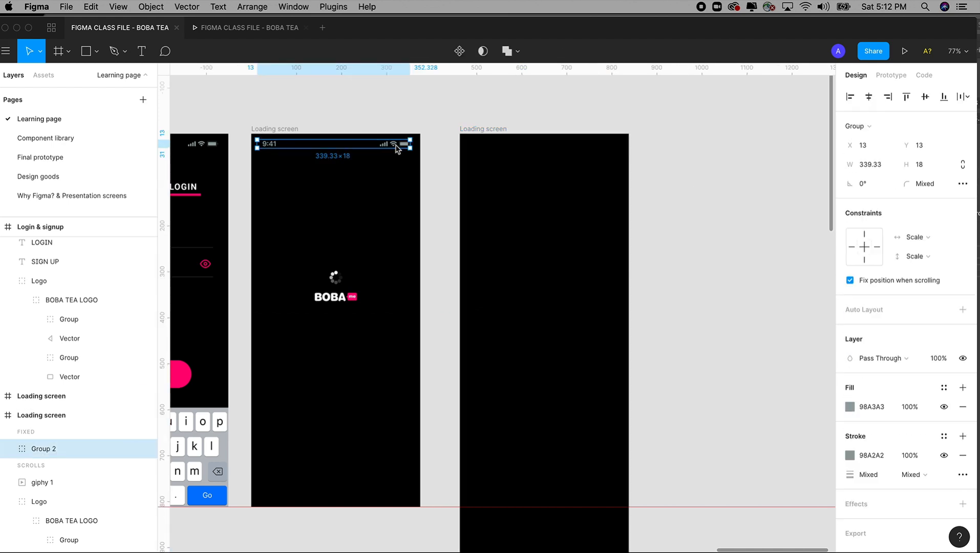
{"action": "left_click", "coordinate": [486, 132]}
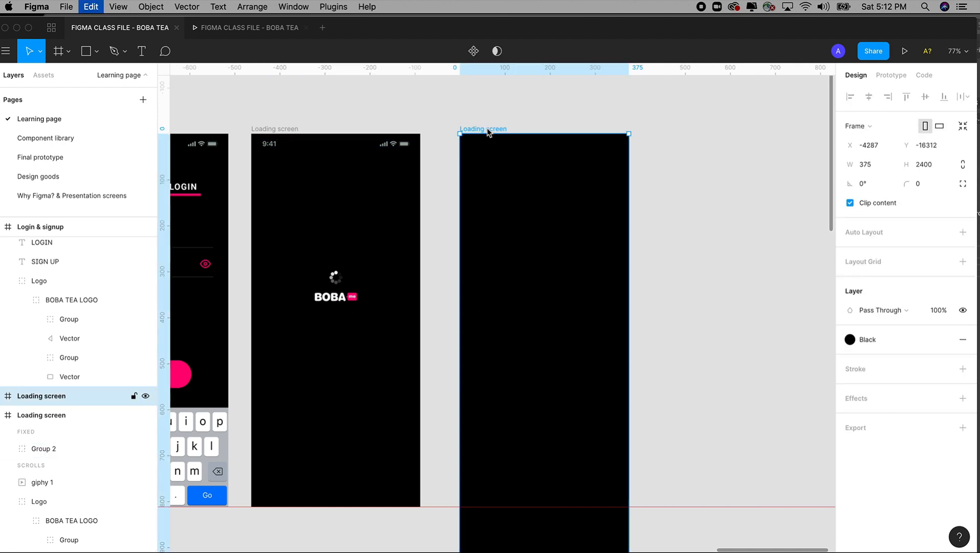
{"action": "key", "text": "super+v"}
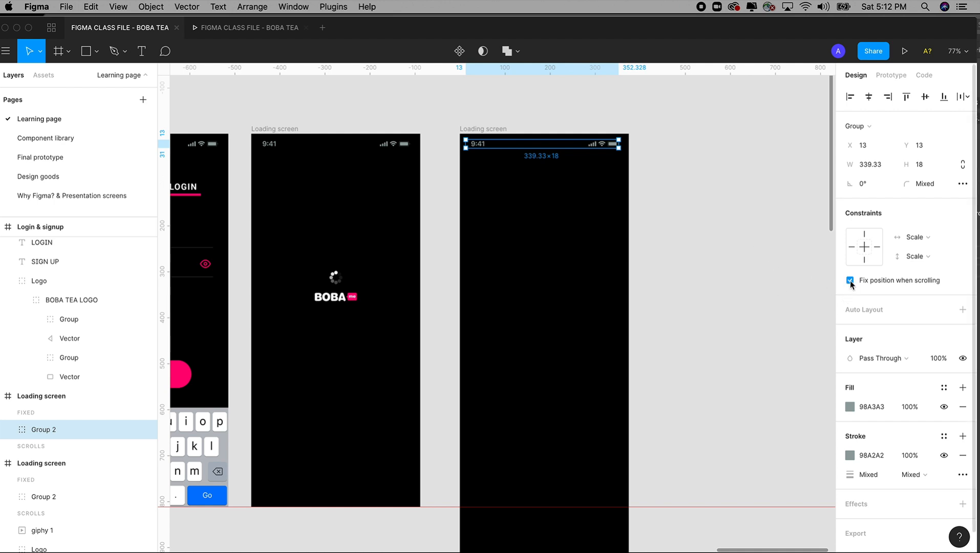
{"action": "left_click", "coordinate": [809, 285]}
{"action": "left_click", "coordinate": [613, 152]}
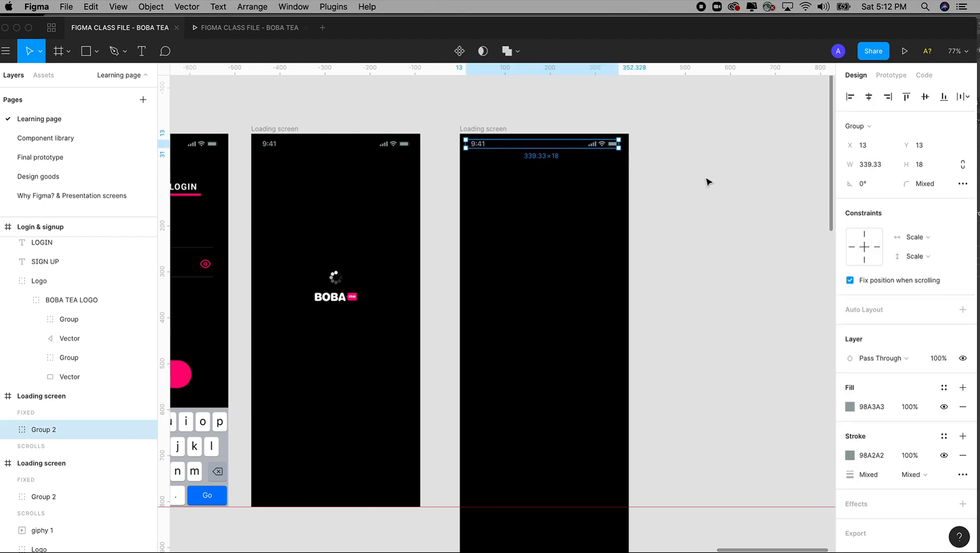
Step: Copy the black navigation bar rectangle with its profile, drink and cart icons from the Design goods frame
{"action": "mouse_move", "coordinate": [665, 313]}
{"action": "left_mouse_down"}
{"action": "mouse_move", "coordinate": [667, 247]}
{"action": "mouse_move", "coordinate": [676, 302]}
{"action": "left_mouse_up"}
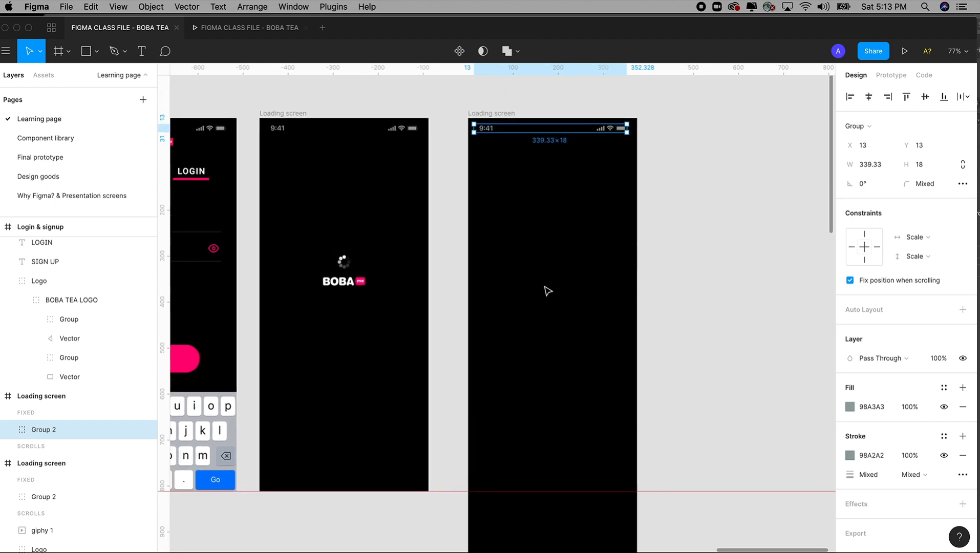
{"action": "left_click_drag", "start_coordinate": [567, 378], "coordinate": [640, 330]}
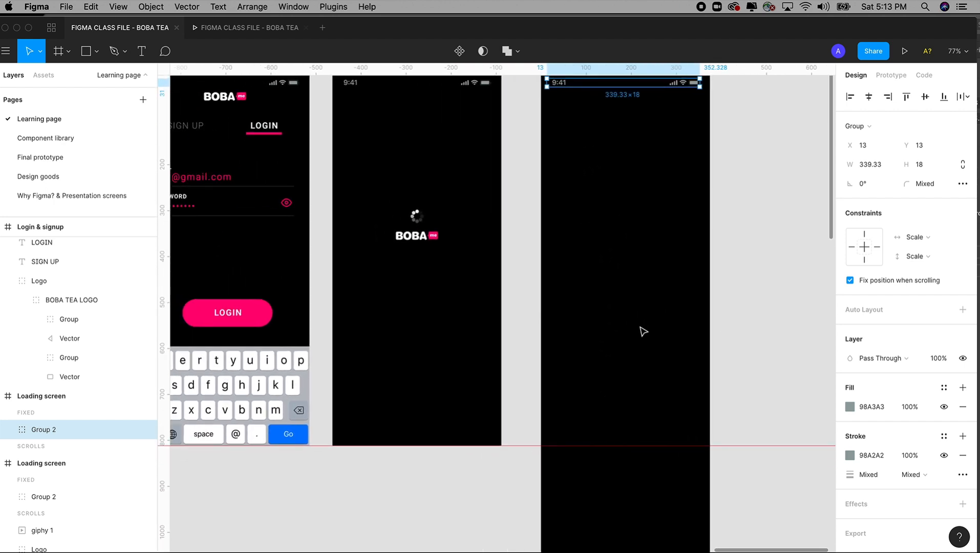
{"action": "key", "text": "super+minus"}
{"action": "key", "text": "super+minus"}
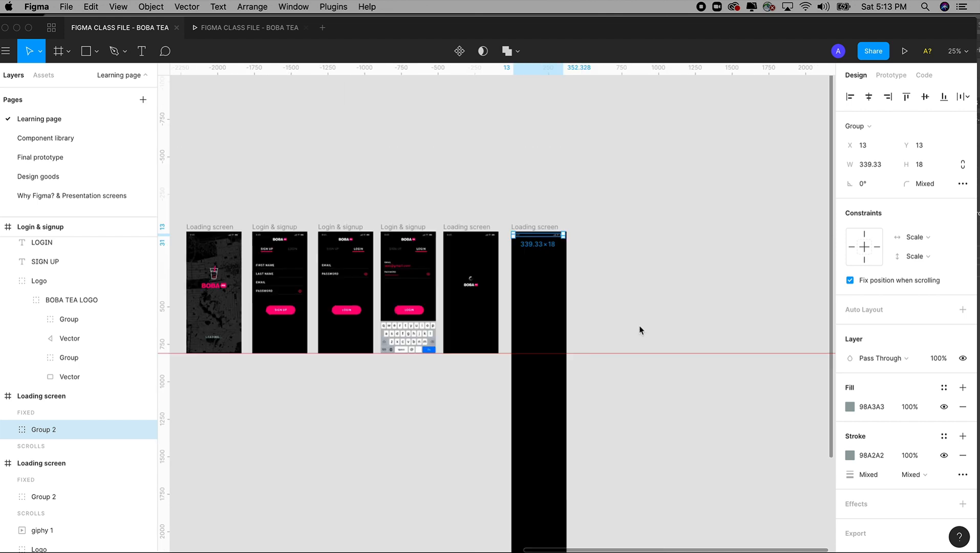
{"action": "left_click_drag", "start_coordinate": [381, 256], "coordinate": [492, 255]}
{"action": "scroll", "coordinate": [492, 255], "scroll_direction": "left", "scroll_amount": 20}
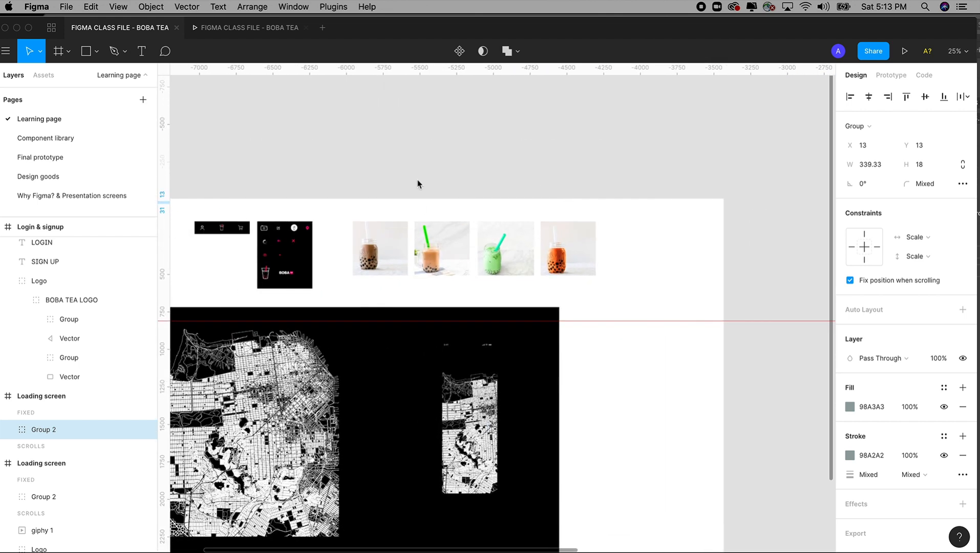
{"action": "scroll", "coordinate": [509, 169], "scroll_direction": "left", "scroll_amount": 10}
{"action": "left_click_drag", "start_coordinate": [334, 145], "coordinate": [496, 332]}
{"action": "left_click_drag", "start_coordinate": [483, 199], "coordinate": [457, 189]}
{"action": "left_click_drag", "start_coordinate": [358, 142], "coordinate": [495, 289]}
{"action": "left_click_drag", "start_coordinate": [370, 303], "coordinate": [509, 293]}
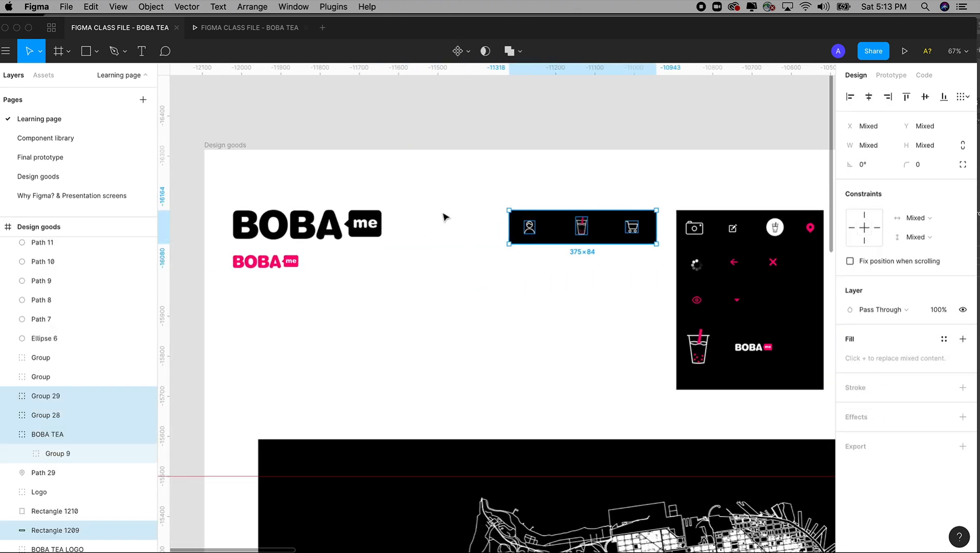
Step: Paste the navigation bar elements onto the canvas beside the extended Loading screen frame and move them slightly closer to it
{"action": "left_click", "coordinate": [382, 138]}
{"action": "left_click_drag", "start_coordinate": [470, 119], "coordinate": [664, 295]}
{"action": "key", "text": "super+minus"}
{"action": "key", "text": "super+minus"}
{"action": "key", "text": "super+minus"}
{"action": "key", "text": "super+minus"}
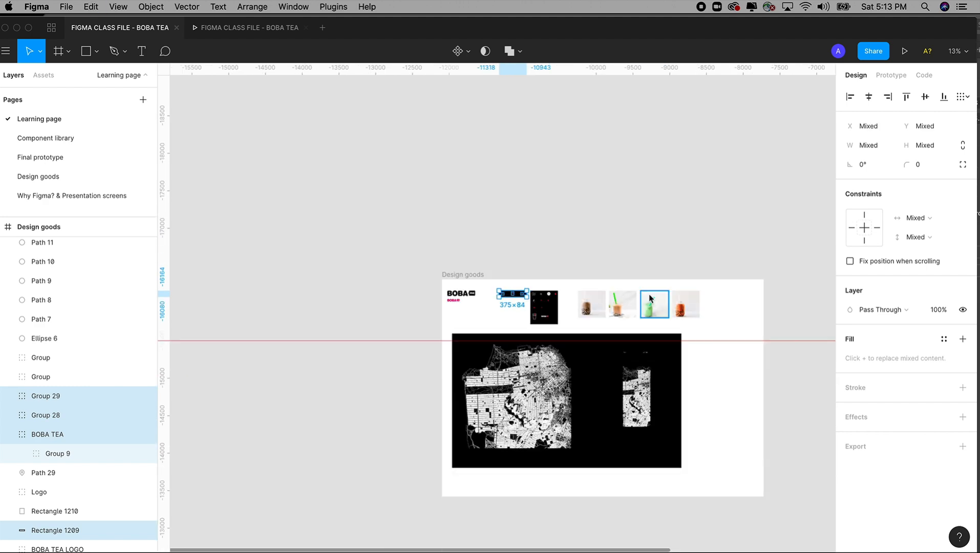
{"action": "left_click_drag", "start_coordinate": [634, 245], "coordinate": [704, 306]}
{"action": "left_click", "coordinate": [480, 283]}
{"action": "key", "text": "super+v"}
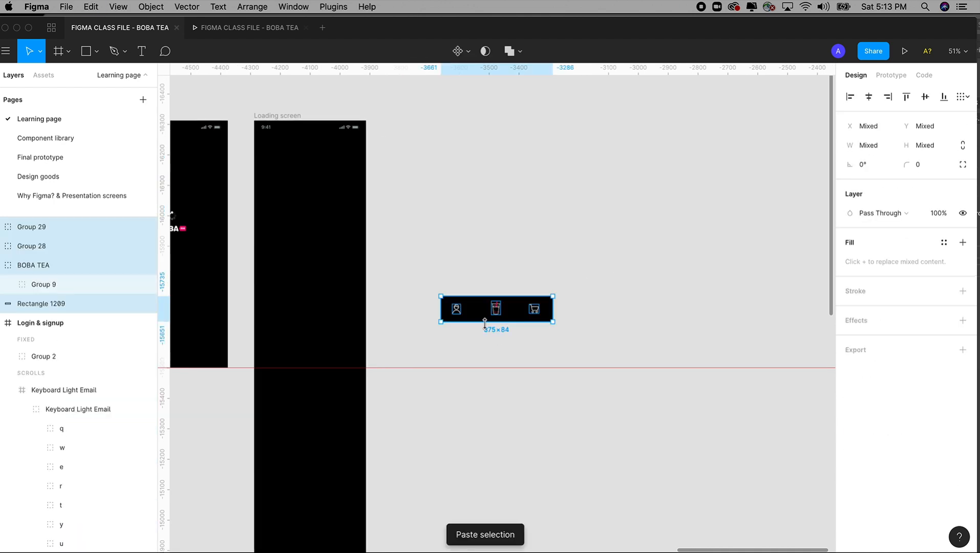
{"action": "scroll", "coordinate": [501, 332], "scroll_direction": "left", "scroll_amount": 2}
{"action": "left_click_drag", "start_coordinate": [265, 77], "coordinate": [505, 364]}
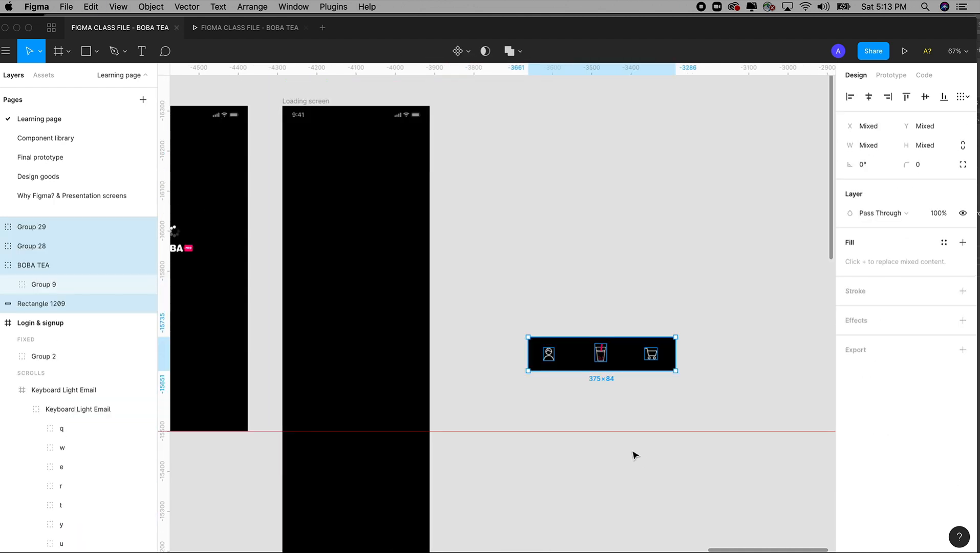
{"action": "scroll", "coordinate": [564, 411], "scroll_direction": "left", "scroll_amount": 2}
{"action": "left_click_drag", "start_coordinate": [580, 363], "coordinate": [554, 376]}
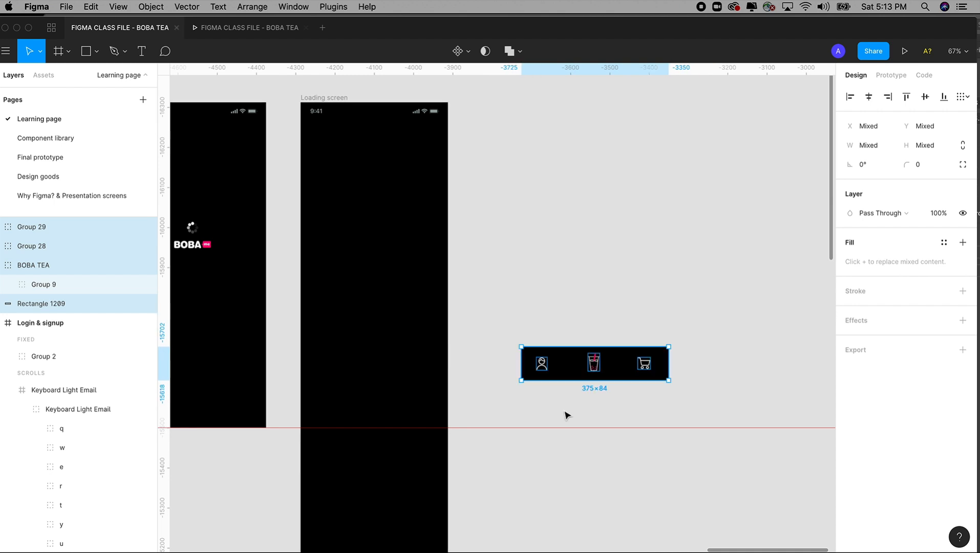
Step: Set the height of the pasted navigation bar's black background rectangle to 85
{"action": "left_click", "coordinate": [564, 413]}
{"action": "left_click", "coordinate": [573, 376]}
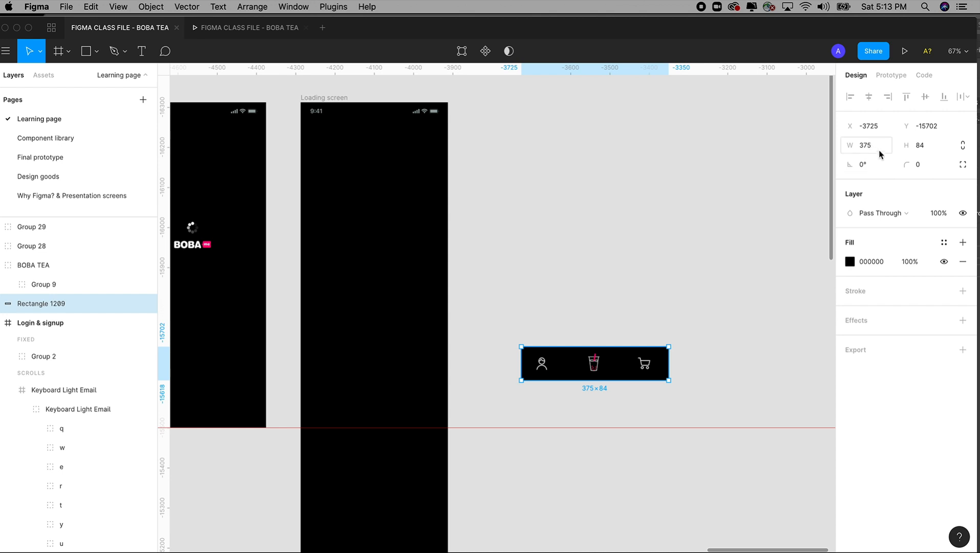
{"action": "left_click", "coordinate": [931, 148]}
{"action": "type", "text": "8"}
{"action": "key", "text": "Tab"}
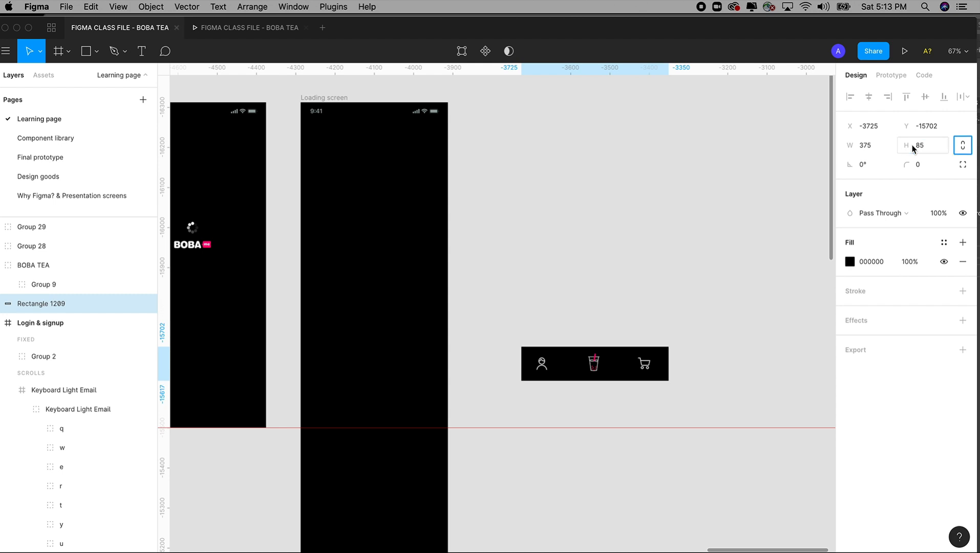
Step: Draw a 375 by 117 rectangle across the extended Loading screen frame, with its lower edge on the red guide line
{"action": "left_click", "coordinate": [647, 286]}
{"action": "left_click_drag", "start_coordinate": [523, 271], "coordinate": [538, 246]}
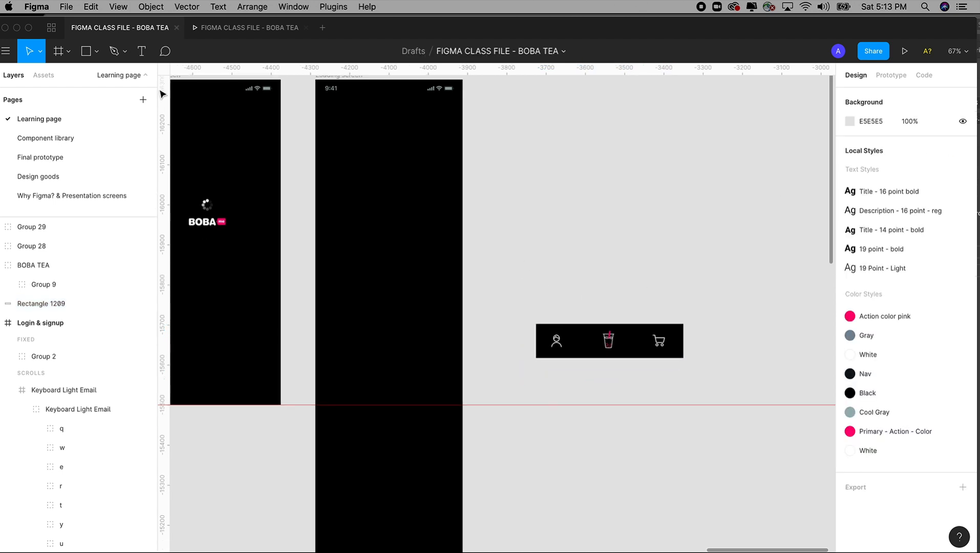
{"action": "left_click", "coordinate": [95, 52]}
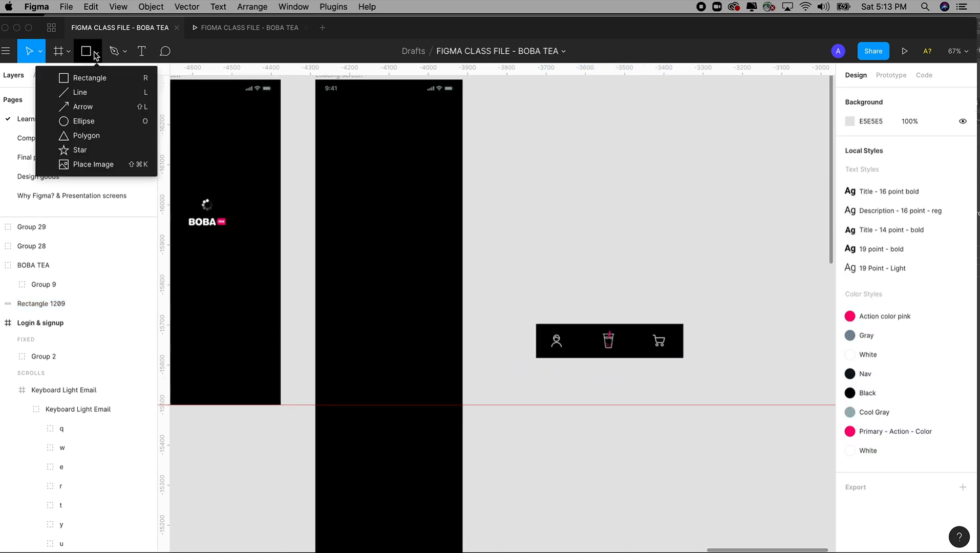
{"action": "left_click", "coordinate": [93, 79]}
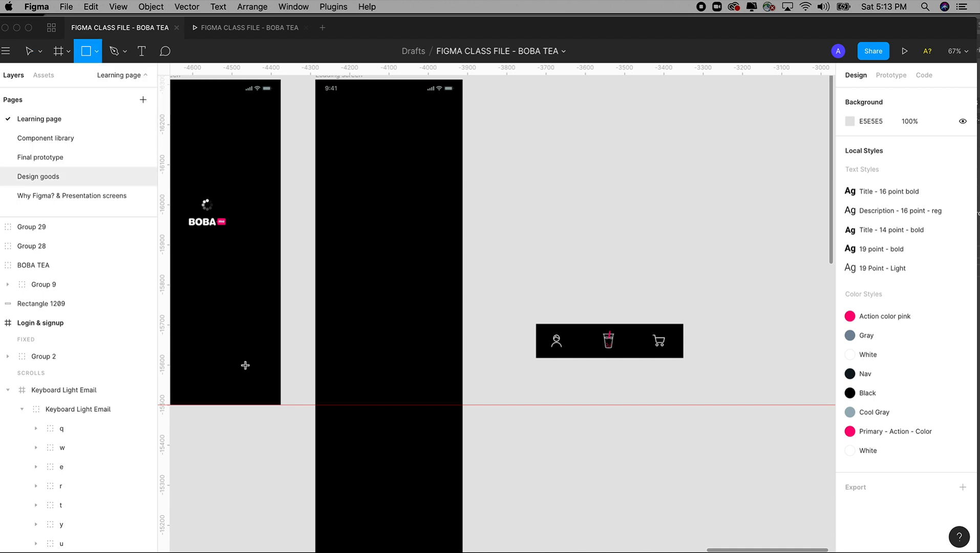
{"action": "mouse_move", "coordinate": [315, 358]}
{"action": "left_mouse_down"}
{"action": "mouse_move", "coordinate": [396, 407]}
{"action": "mouse_move", "coordinate": [477, 411]}
{"action": "mouse_move", "coordinate": [462, 405]}
{"action": "left_mouse_up"}
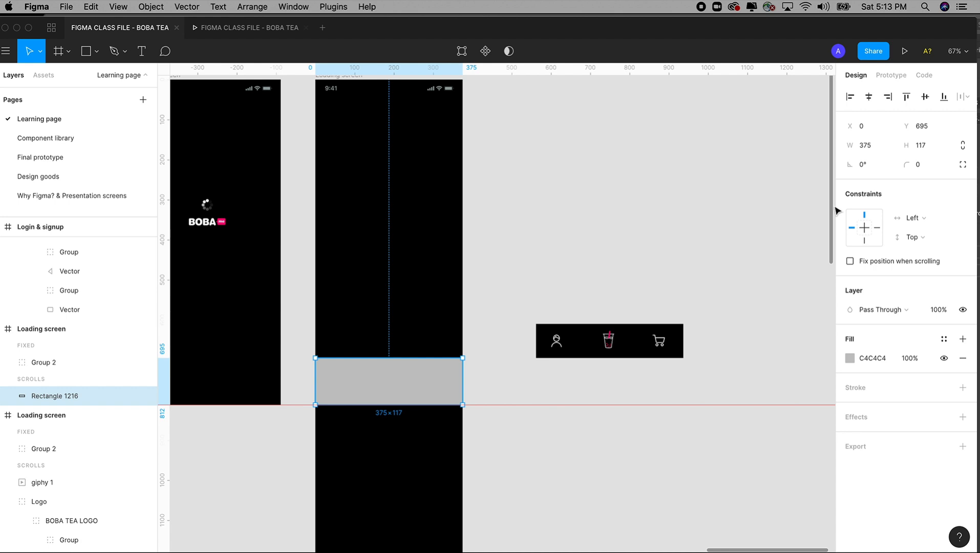
Step: Set the new rectangle's height to 85 and move it down so its lower edge sits on the red guide line
{"action": "left_click", "coordinate": [911, 145]}
{"action": "type", "text": "85"}
{"action": "key", "text": "Tab"}
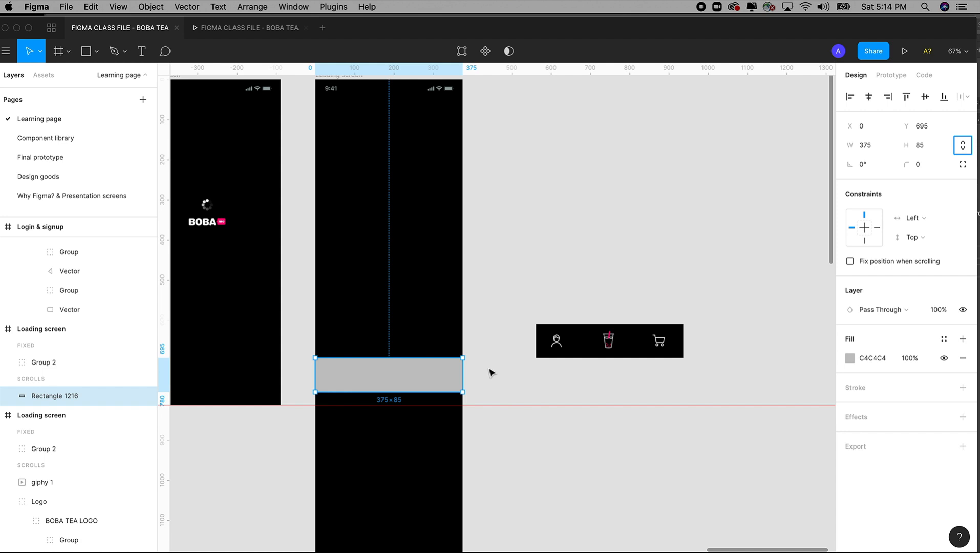
{"action": "left_click", "coordinate": [489, 371]}
{"action": "left_click", "coordinate": [413, 378]}
{"action": "left_click_drag", "start_coordinate": [430, 381], "coordinate": [429, 395]}
{"action": "left_click_drag", "start_coordinate": [505, 396], "coordinate": [558, 397]}
{"action": "left_click", "coordinate": [561, 396]}
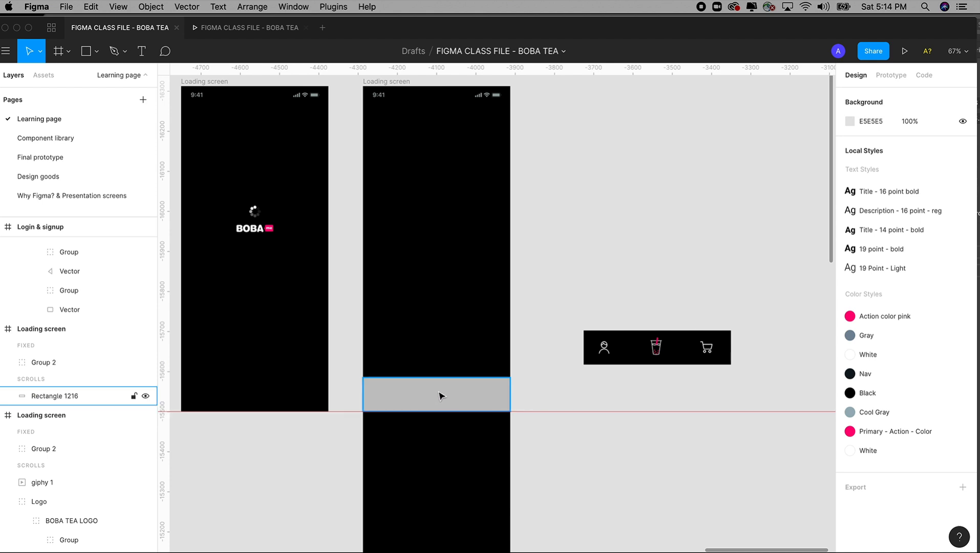
{"action": "left_click_drag", "start_coordinate": [505, 392], "coordinate": [562, 392]}
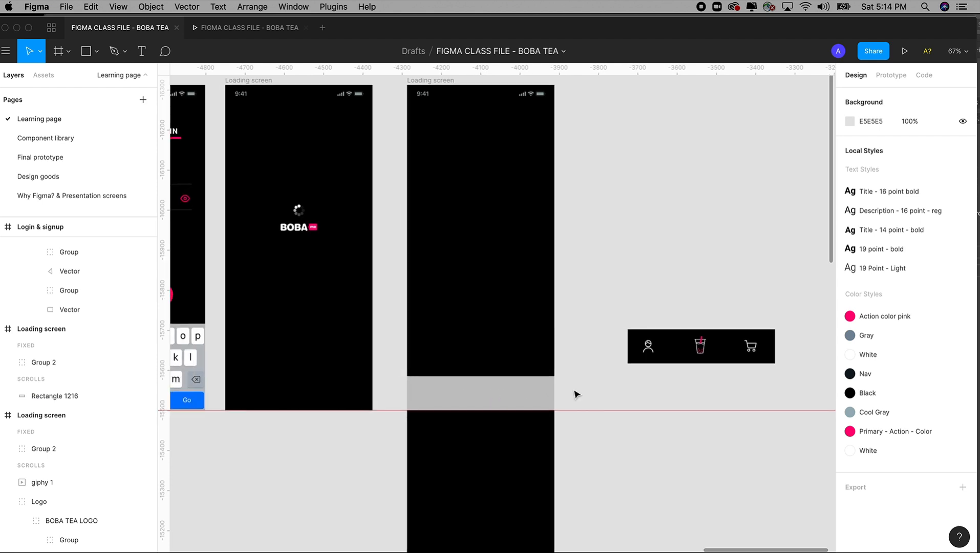
Step: Fix the grey navigation bar rectangle's position when scrolling
{"action": "left_click", "coordinate": [527, 399]}
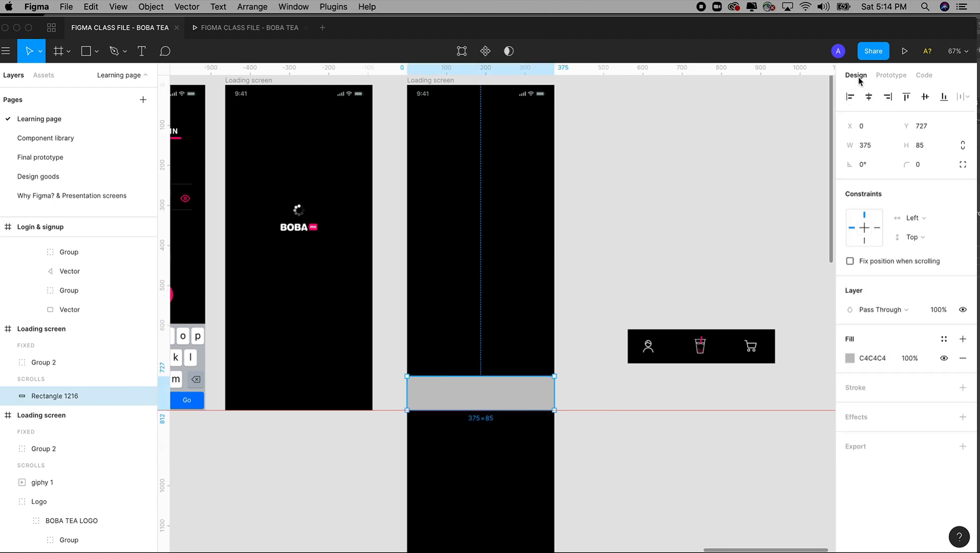
{"action": "left_click", "coordinate": [850, 262]}
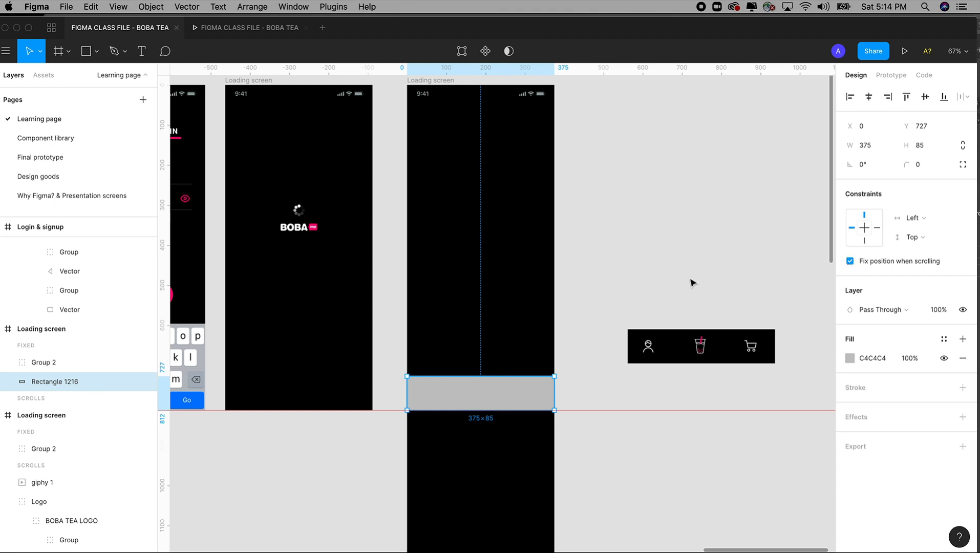
{"action": "left_click_drag", "start_coordinate": [593, 281], "coordinate": [636, 271]}
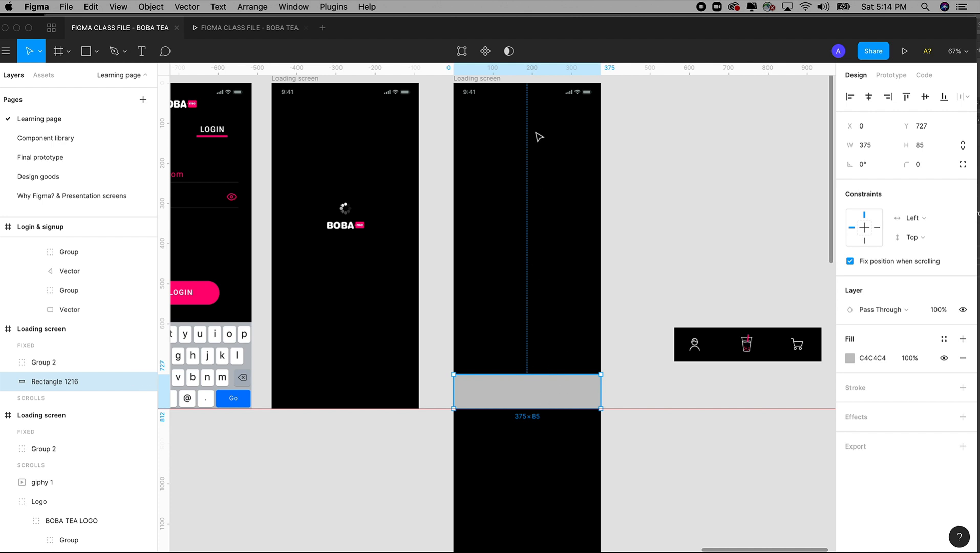
{"action": "left_click_drag", "start_coordinate": [495, 218], "coordinate": [519, 240]}
{"action": "left_click", "coordinate": [708, 289]}
{"action": "left_click_drag", "start_coordinate": [680, 380], "coordinate": [652, 346]}
Step: Change the navigation bar rectangle's fill from grey to a dark navy blue, about hex 102436
{"action": "left_click", "coordinate": [567, 391]}
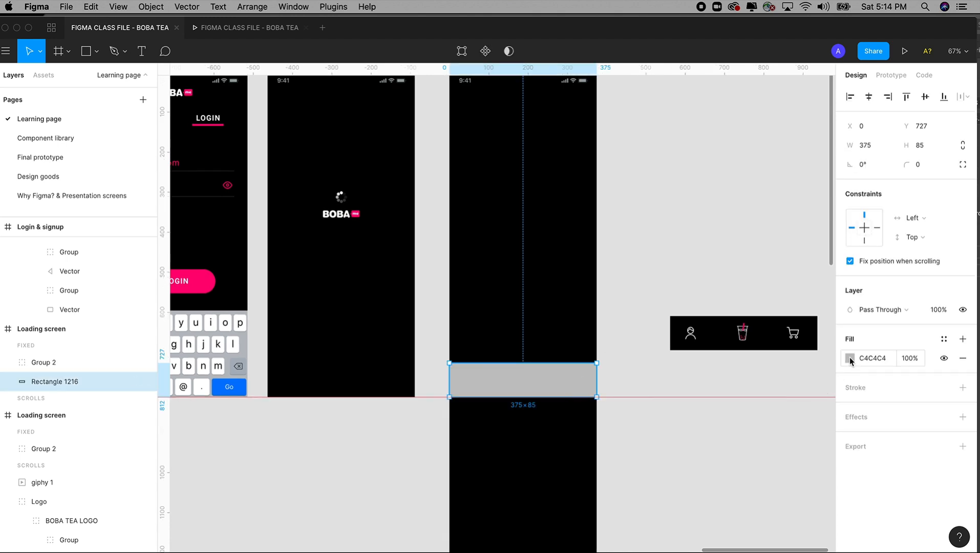
{"action": "left_click", "coordinate": [849, 356]}
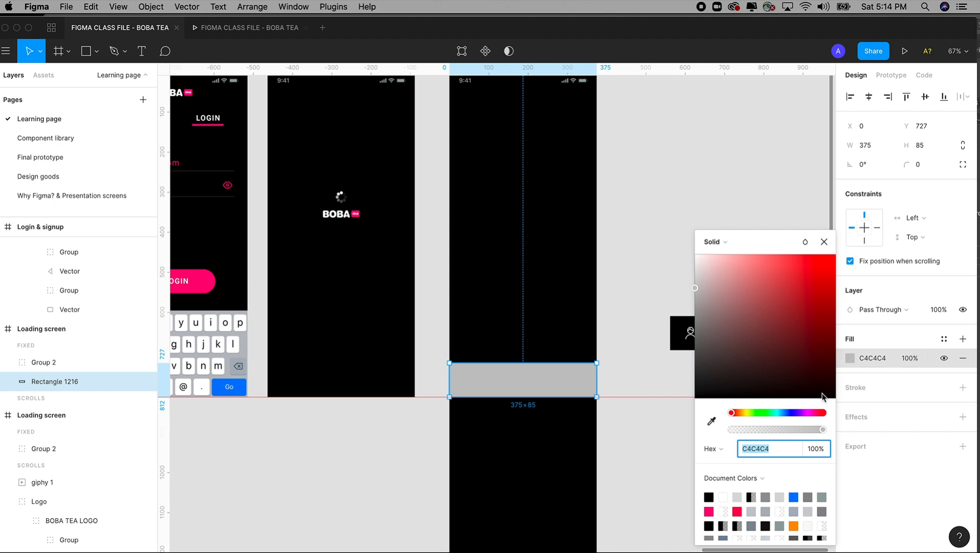
{"action": "left_click", "coordinate": [785, 412]}
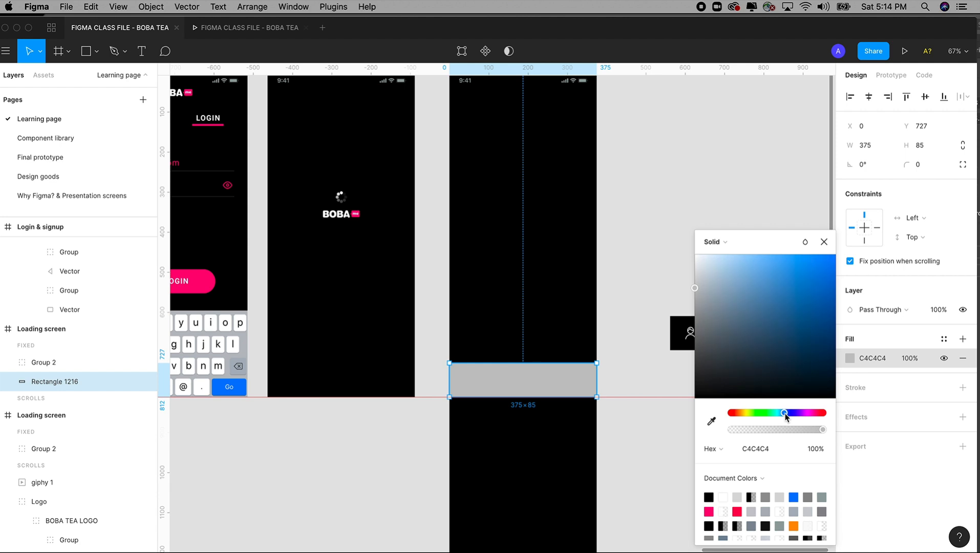
{"action": "left_click", "coordinate": [823, 385]}
{"action": "left_click_drag", "start_coordinate": [822, 390], "coordinate": [796, 372]}
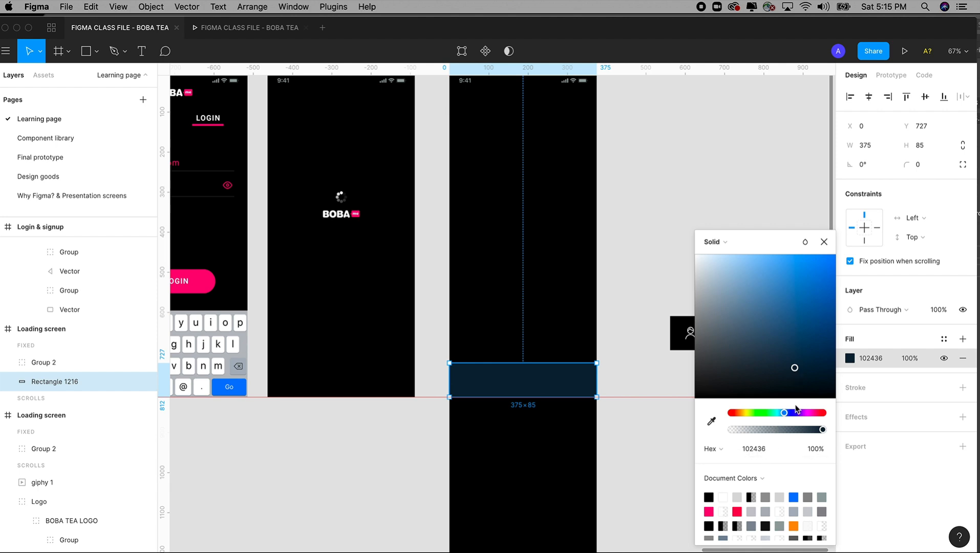
{"action": "left_click_drag", "start_coordinate": [795, 370], "coordinate": [794, 369]}
{"action": "left_click", "coordinate": [624, 365]}
Step: Move the profile, drink and cart icons together onto the navy navigation bar and fix their position when scrolling
{"action": "scroll", "coordinate": [628, 367], "scroll_direction": "up", "scroll_amount": 1}
{"action": "key", "text": "z"}
{"action": "left_click_drag", "start_coordinate": [426, 223], "coordinate": [733, 497]}
{"action": "left_click_drag", "start_coordinate": [723, 443], "coordinate": [645, 444]}
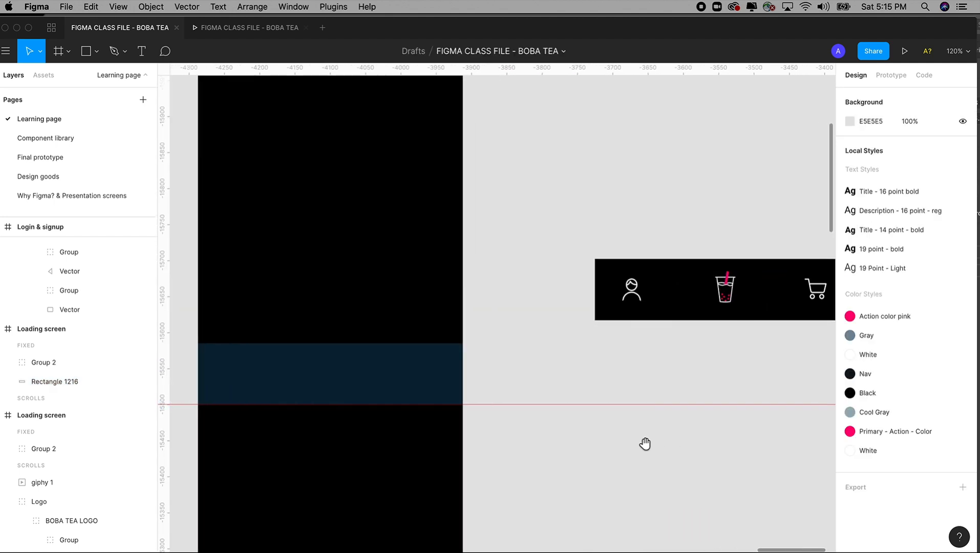
{"action": "left_click", "coordinate": [632, 289]}
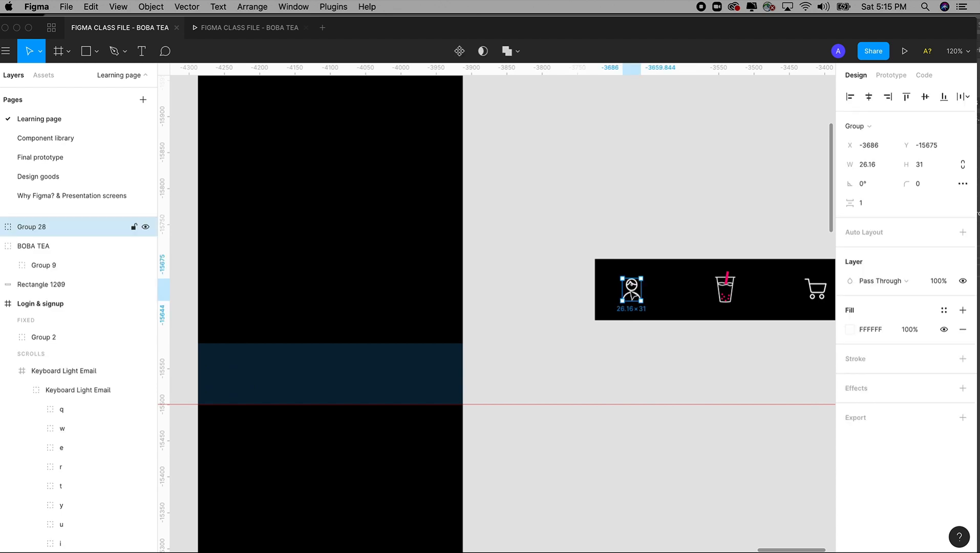
{"action": "left_click", "coordinate": [724, 292], "text": "shift"}
{"action": "left_click", "coordinate": [814, 290], "text": "shift"}
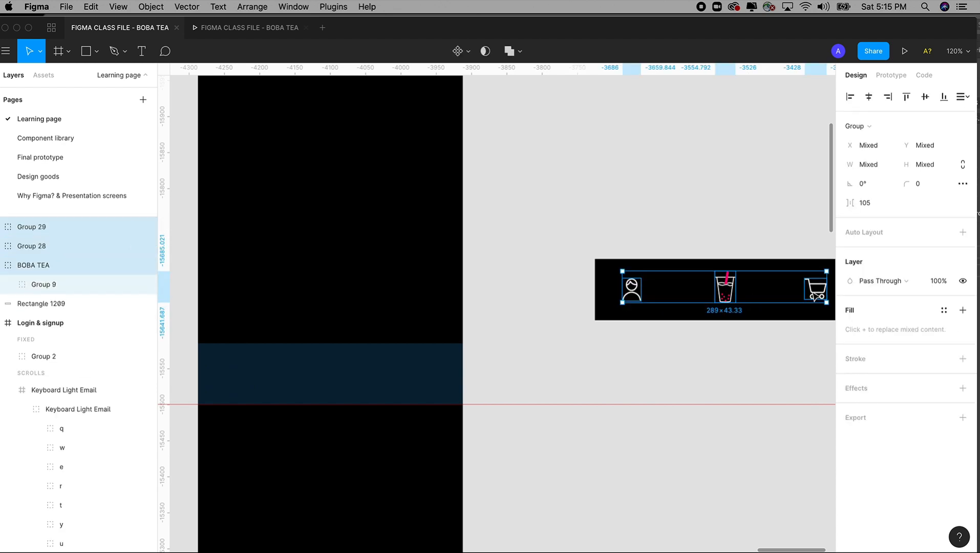
{"action": "left_click_drag", "start_coordinate": [664, 316], "coordinate": [372, 373]}
{"action": "key", "text": "space"}
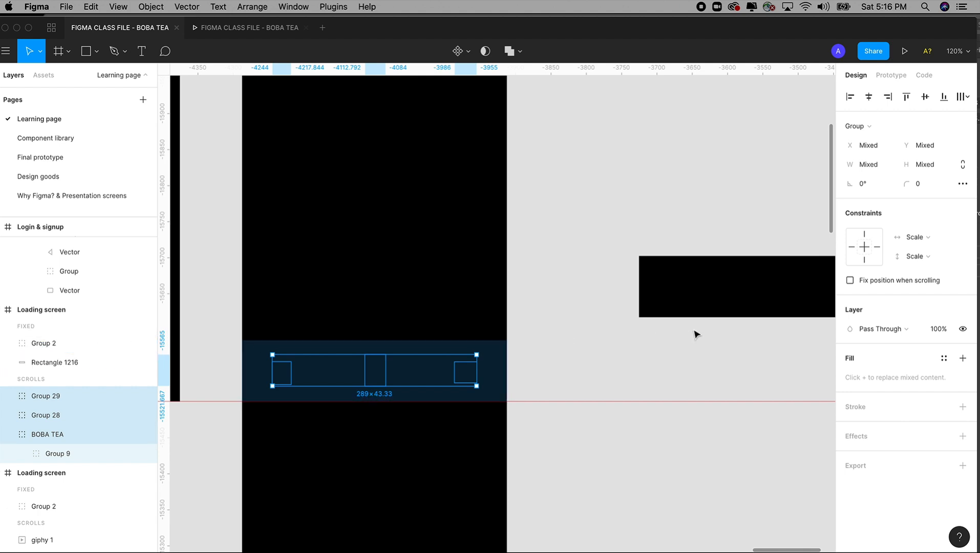
{"action": "left_click", "coordinate": [850, 280]}
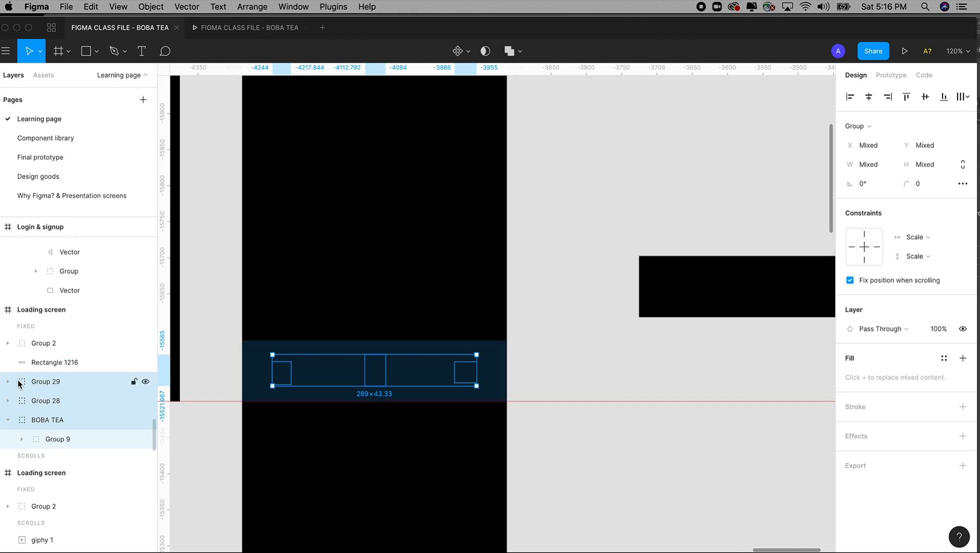
Step: Place the three icon groups above the navy rectangle in the layer order and nudge them 3 px left and 3 px up
{"action": "left_click_drag", "start_coordinate": [23, 380], "coordinate": [36, 356]}
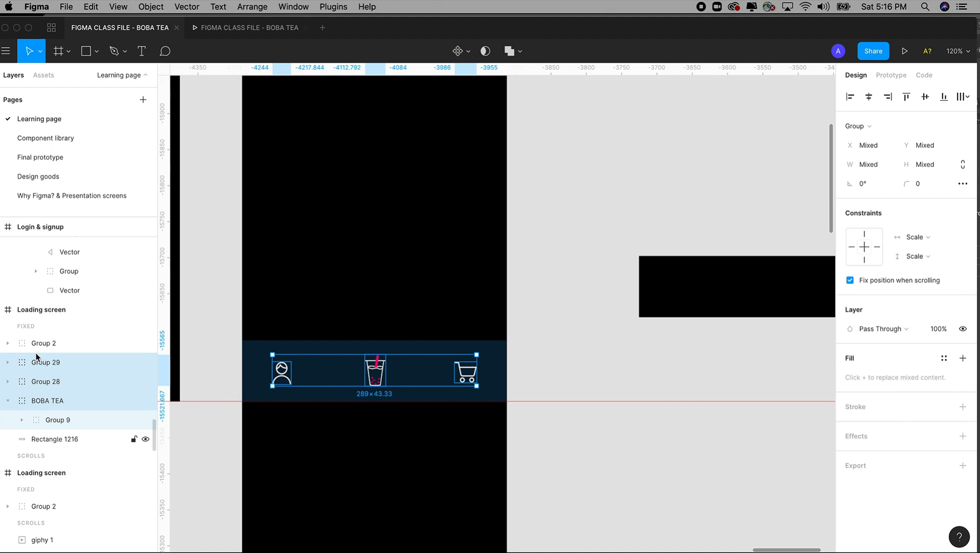
{"action": "key", "text": "Left"}
{"action": "key", "text": "Left"}
{"action": "key", "text": "Left"}
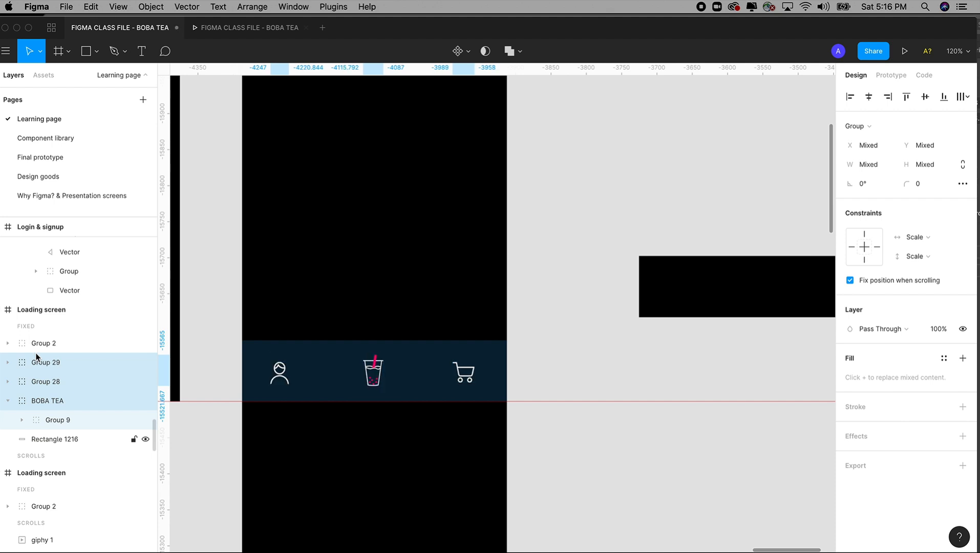
{"action": "key", "text": "Up"}
{"action": "key", "text": "Up"}
{"action": "key", "text": "Up"}
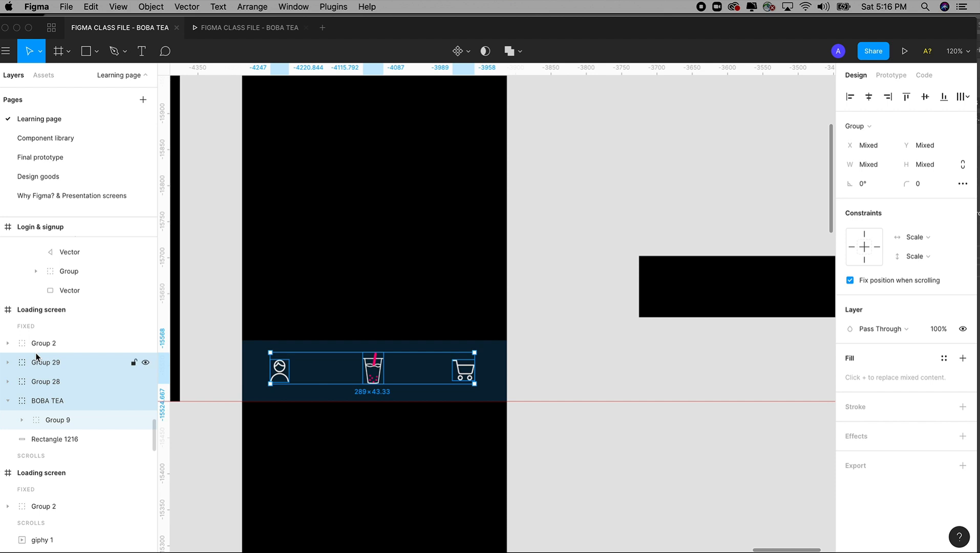
{"action": "left_click", "coordinate": [204, 356]}
Step: Set the layer opacity of the profile and cart icons in the navigation bar to 30%
{"action": "left_click", "coordinate": [280, 373]}
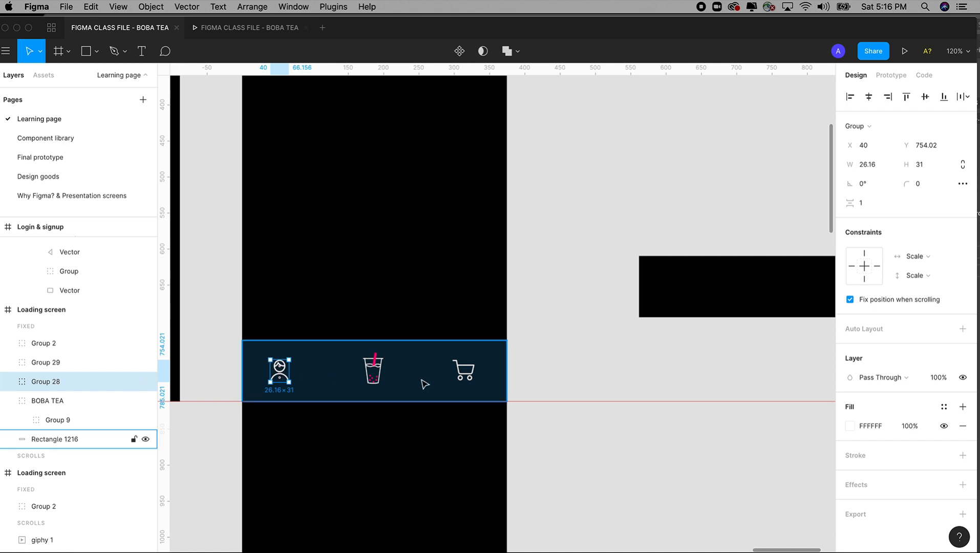
{"action": "left_click", "coordinate": [463, 378], "text": "shift"}
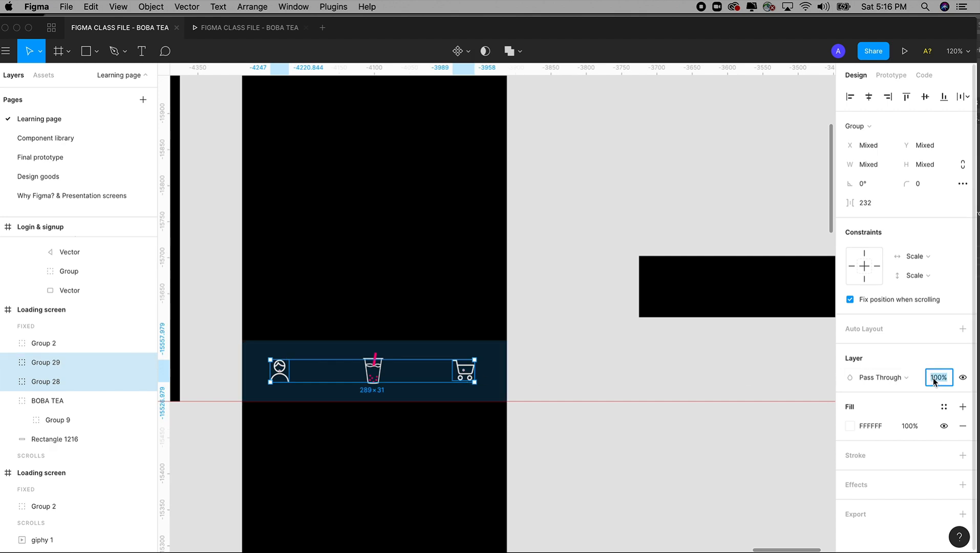
{"action": "key", "text": "Tab"}
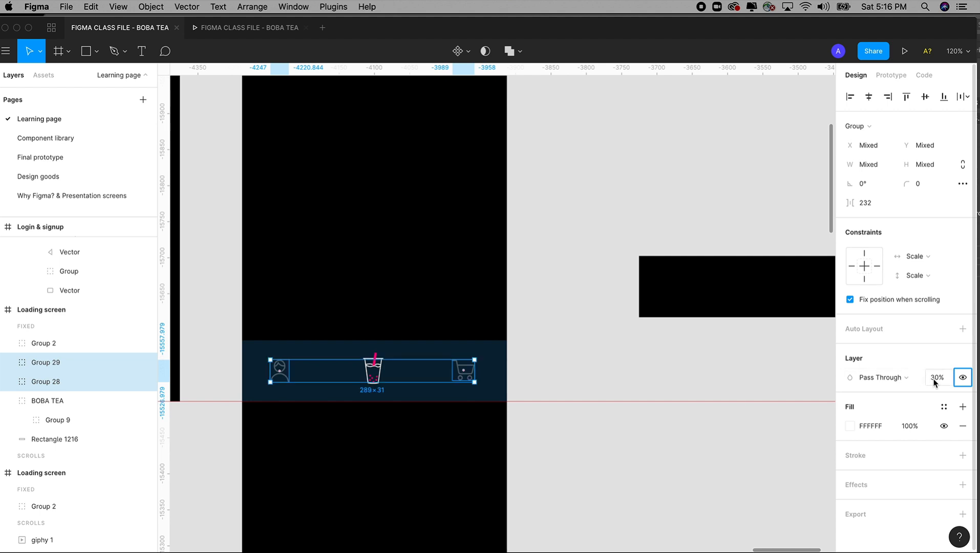
{"action": "left_click", "coordinate": [619, 372]}
{"action": "left_click_drag", "start_coordinate": [562, 362], "coordinate": [579, 362]}
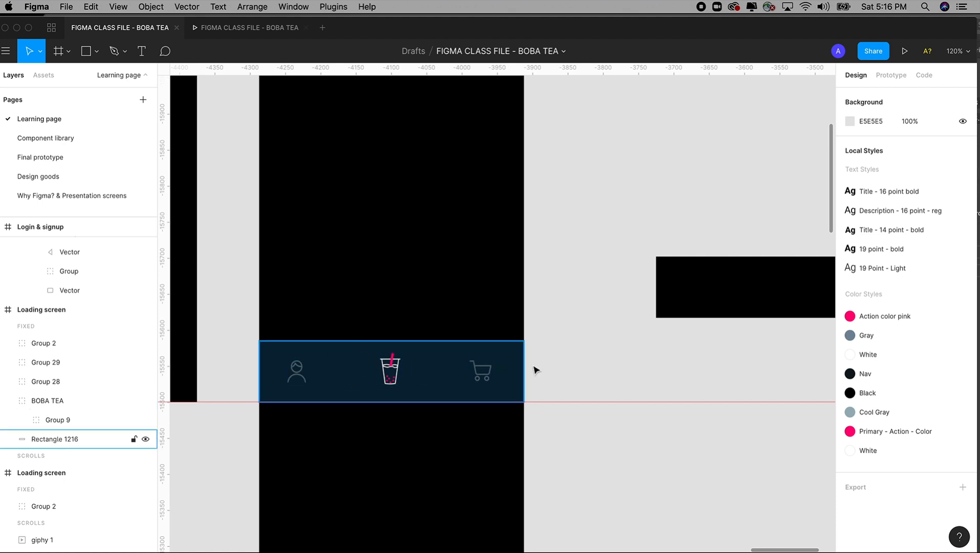
Step: Switch to the prototype preview and examine how the drink list scrolls behind the fixed status bar and navigation bar
{"action": "left_click", "coordinate": [271, 27]}
{"action": "scroll", "coordinate": [485, 348], "scroll_direction": "down", "scroll_amount": 1}
{"action": "scroll", "coordinate": [485, 347], "scroll_direction": "down", "scroll_amount": 5}
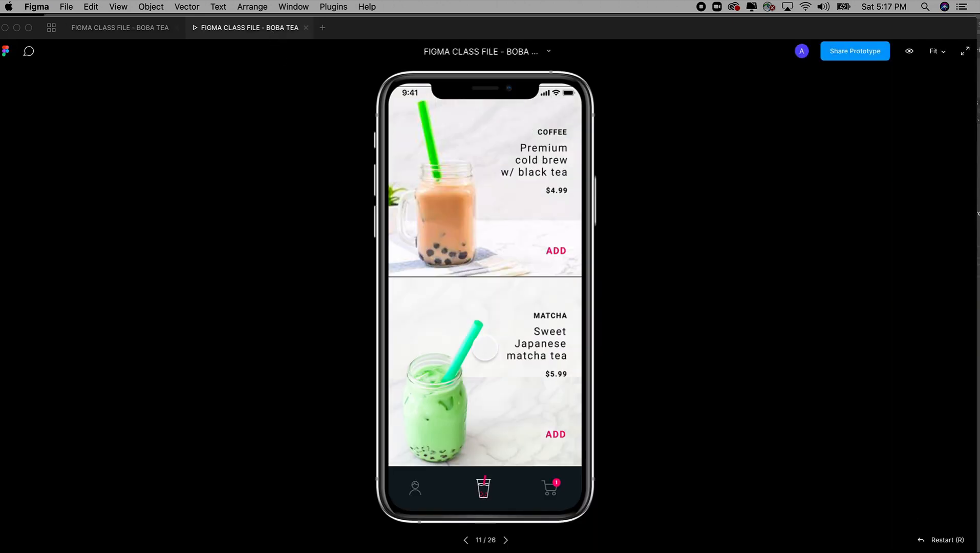
{"action": "scroll", "coordinate": [484, 348], "scroll_direction": "up", "scroll_amount": 8}
{"action": "scroll", "coordinate": [484, 348], "scroll_direction": "down", "scroll_amount": 2}
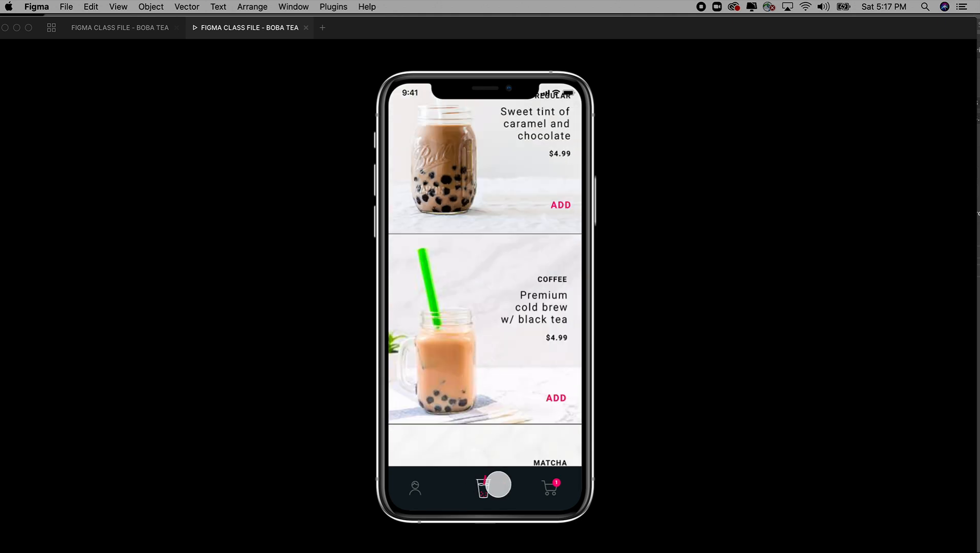
{"action": "key", "text": "Left"}
{"action": "key", "text": "Left"}
{"action": "key", "text": "Left"}
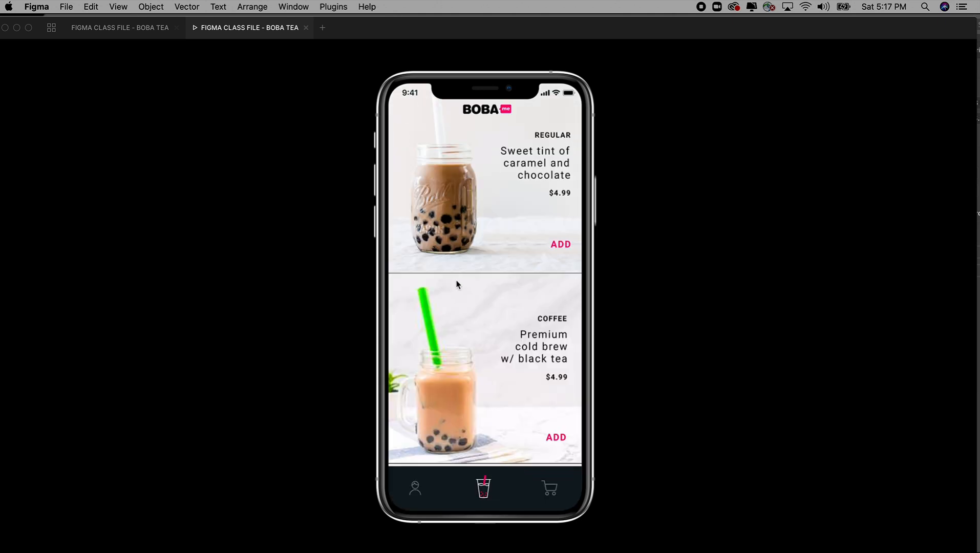
{"action": "scroll", "coordinate": [463, 303], "scroll_direction": "down", "scroll_amount": 10}
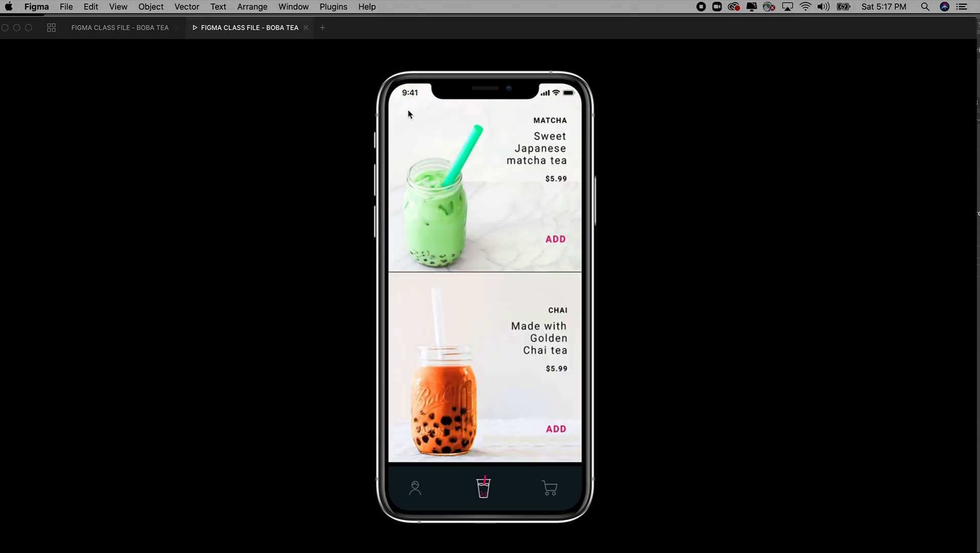
{"action": "scroll", "coordinate": [512, 280], "scroll_direction": "up", "scroll_amount": 10}
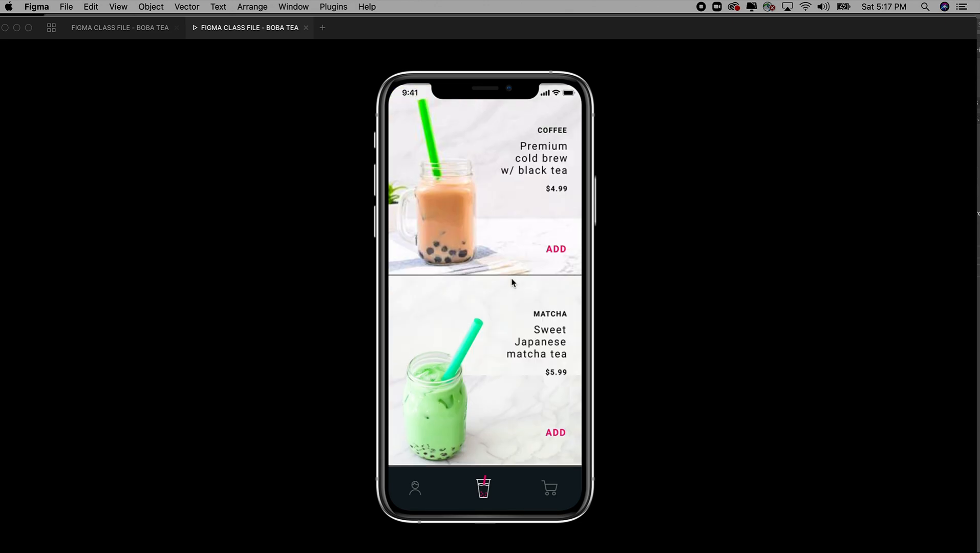
{"action": "scroll", "coordinate": [512, 283], "scroll_direction": "down", "scroll_amount": 10}
{"action": "scroll", "coordinate": [511, 282], "scroll_direction": "up", "scroll_amount": 10}
{"action": "scroll", "coordinate": [512, 282], "scroll_direction": "down", "scroll_amount": 8}
{"action": "scroll", "coordinate": [512, 282], "scroll_direction": "up", "scroll_amount": 8}
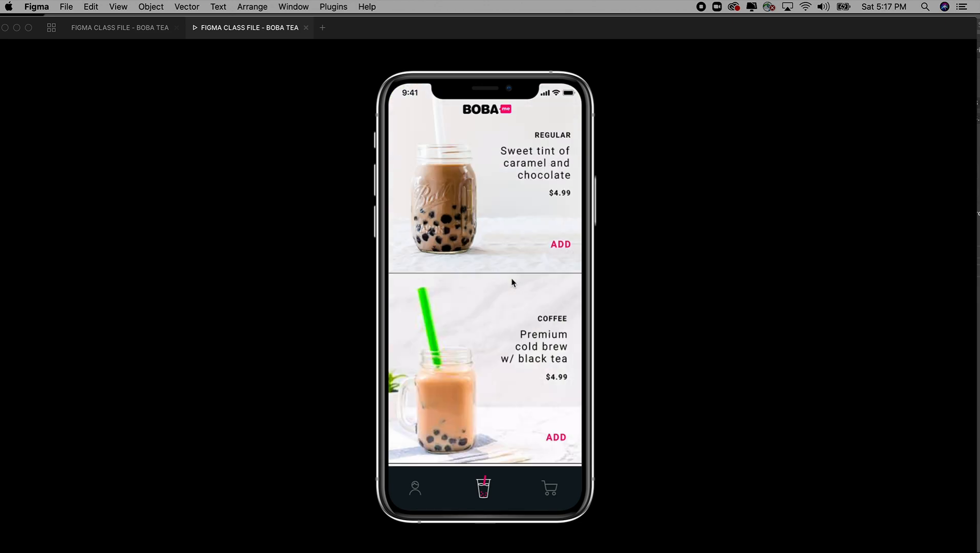
Step: Return to the design file and delete the leftover 375 × 85 black rectangle beside the extended Loading screen frame
{"action": "left_click", "coordinate": [143, 35]}
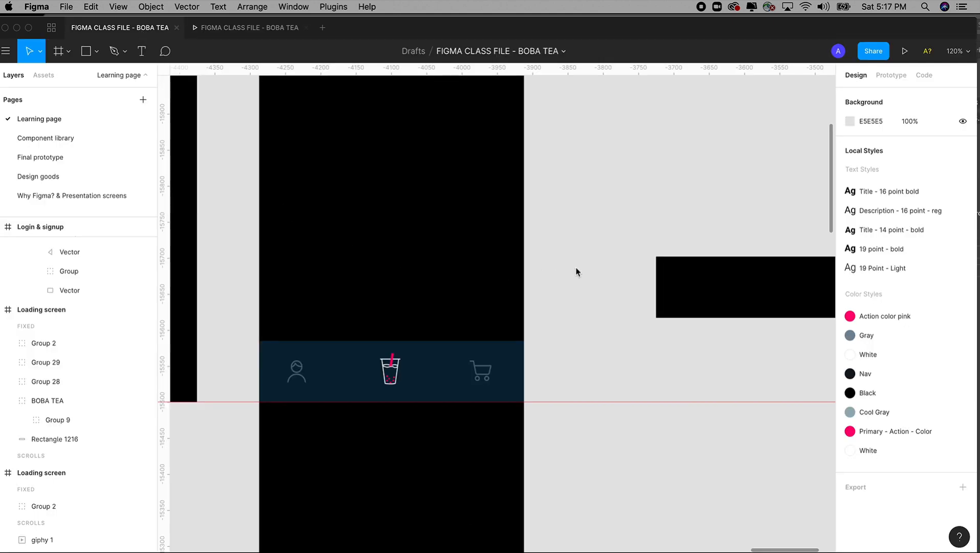
{"action": "key", "text": "super+minus"}
{"action": "key", "text": "super+minus"}
{"action": "key", "text": "z"}
{"action": "left_click", "coordinate": [594, 313]}
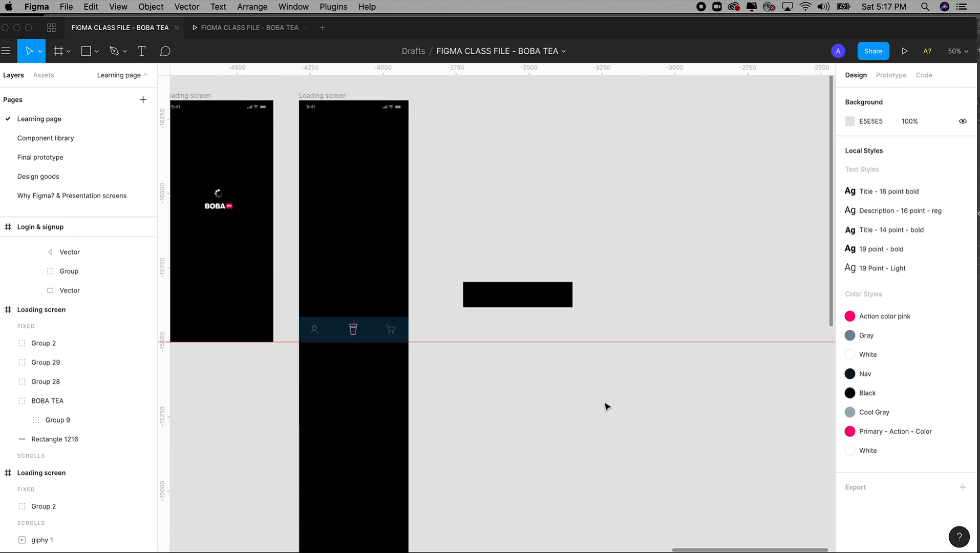
{"action": "left_click", "coordinate": [508, 292]}
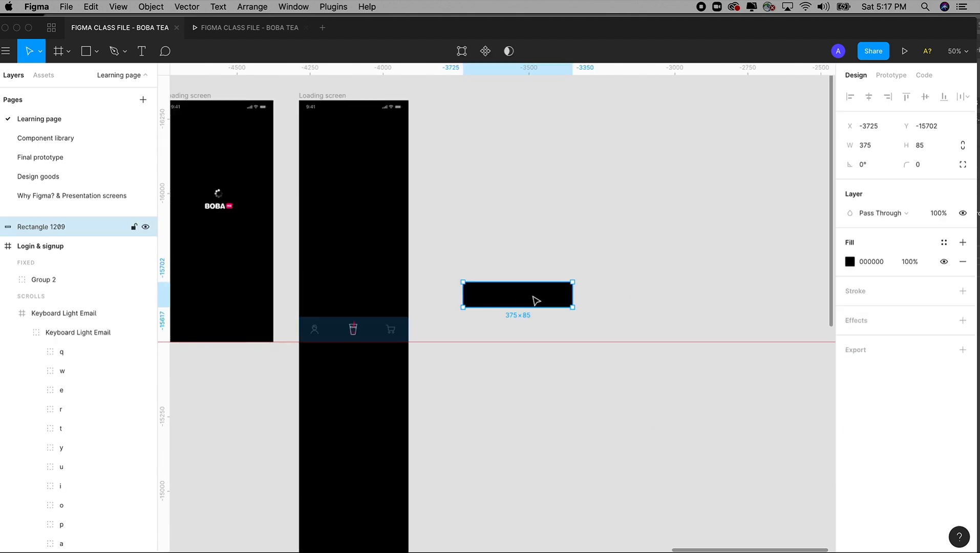
{"action": "key", "text": "Delete"}
Step: Copy the brown milk tea image group from the row of drink photos in the Design goods frame
{"action": "key", "text": "super+minus"}
{"action": "key", "text": "super+minus"}
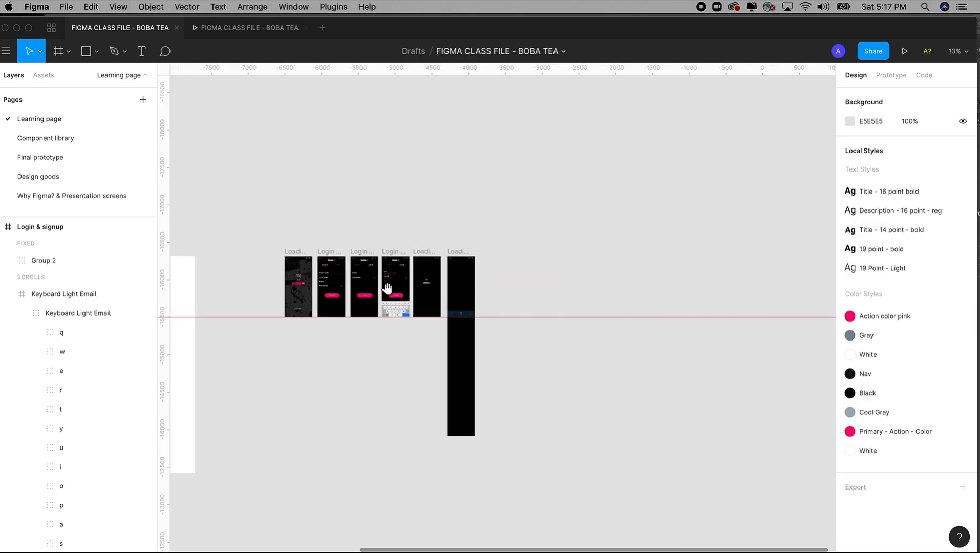
{"action": "scroll", "coordinate": [422, 286], "scroll_direction": "left", "scroll_amount": 6}
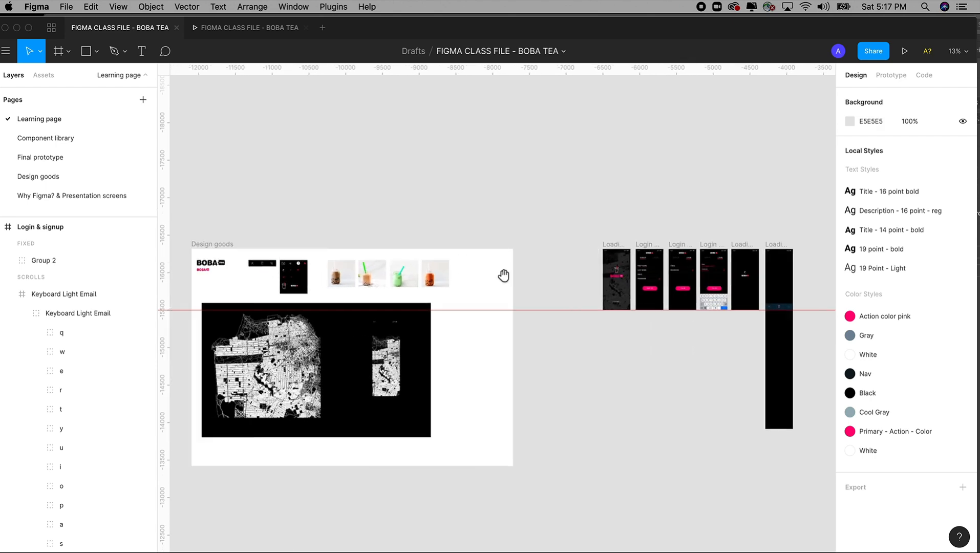
{"action": "left_click_drag", "start_coordinate": [284, 208], "coordinate": [464, 393]}
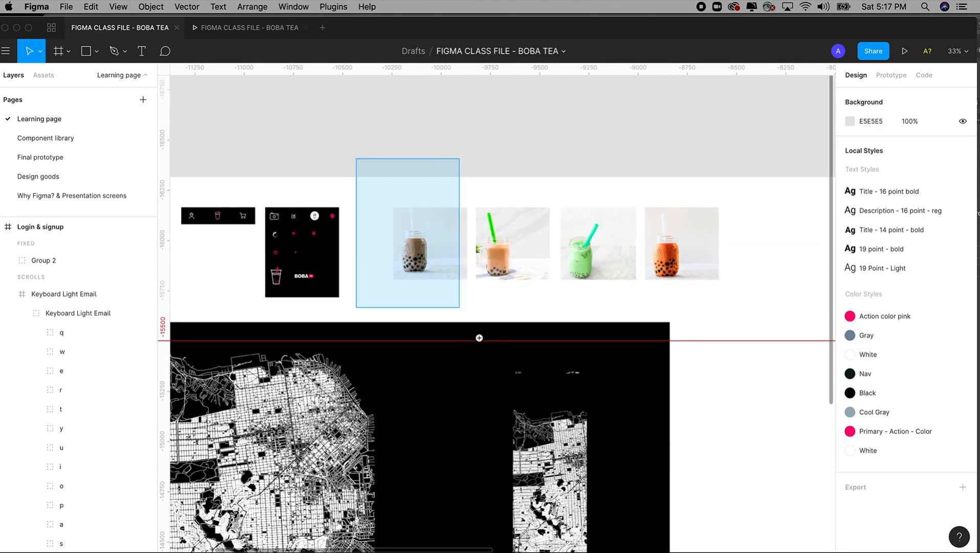
{"action": "left_click_drag", "start_coordinate": [461, 309], "coordinate": [502, 372]}
{"action": "left_click", "coordinate": [448, 322]}
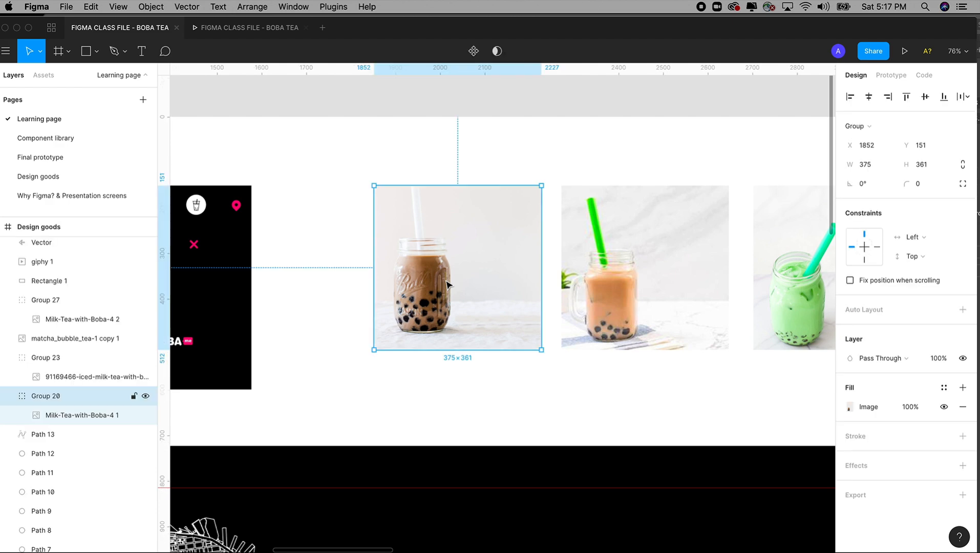
{"action": "scroll", "coordinate": [461, 317], "scroll_direction": "right", "scroll_amount": 3}
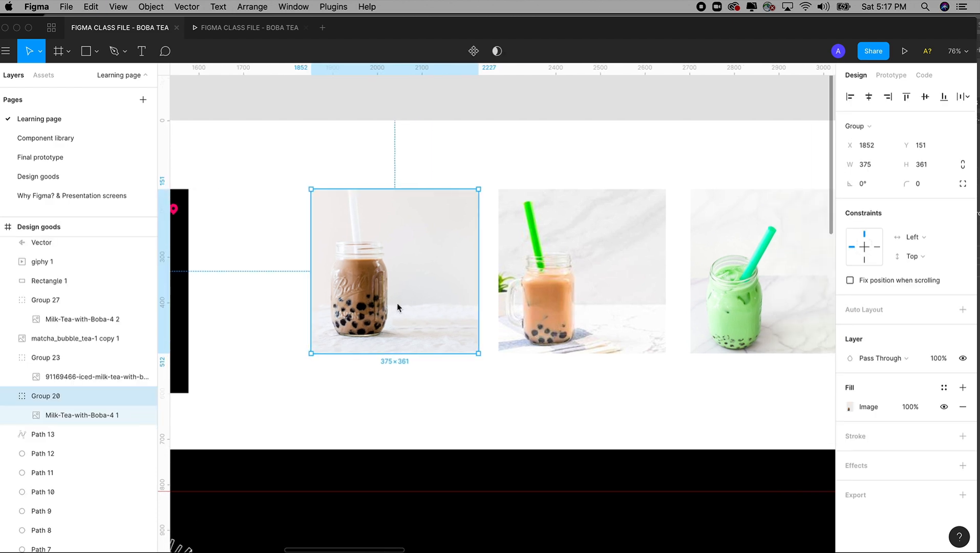
Step: Paste the milk tea image into the extended Loading screen frame at X 0, Y 0
{"action": "key", "text": "super+minus"}
{"action": "key", "text": "super+minus"}
{"action": "key", "text": "super+minus"}
{"action": "key", "text": "space"}
{"action": "left_click_drag", "start_coordinate": [604, 261], "coordinate": [481, 240]}
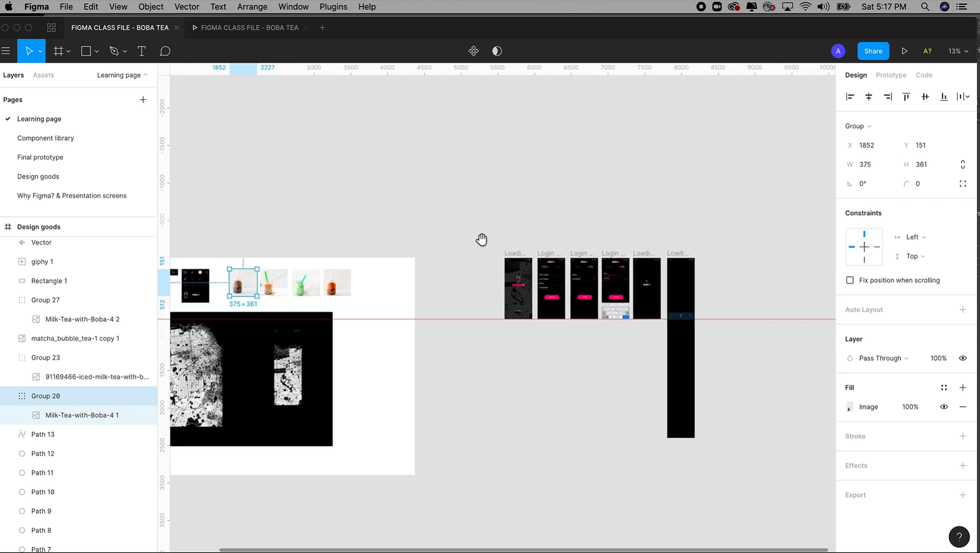
{"action": "scroll", "coordinate": [698, 278], "scroll_direction": "up", "scroll_amount": 5}
{"action": "key", "text": "space"}
{"action": "left_click_drag", "start_coordinate": [697, 277], "coordinate": [630, 258]}
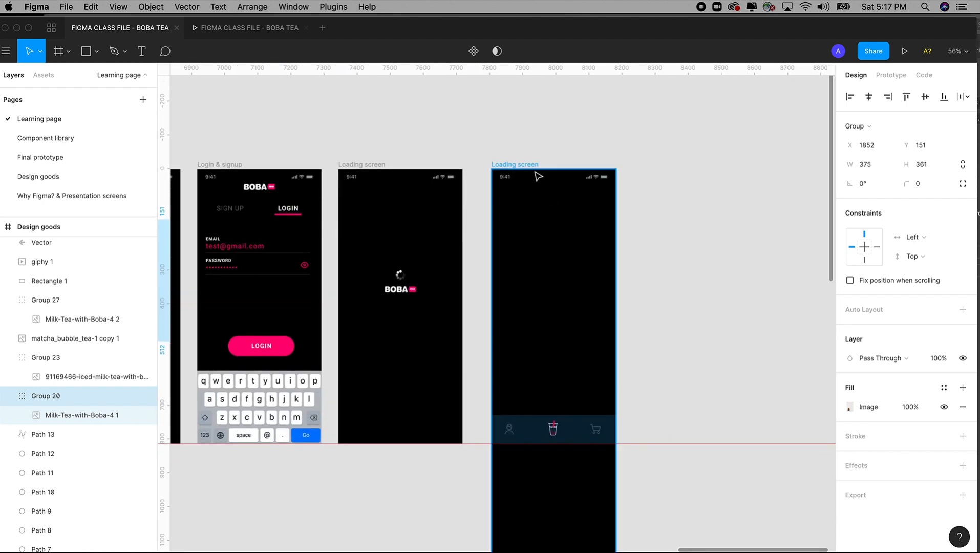
{"action": "left_click", "coordinate": [527, 163]}
{"action": "key", "text": "z"}
{"action": "left_click_drag", "start_coordinate": [442, 98], "coordinate": [731, 416]}
{"action": "key", "text": "space"}
{"action": "left_click_drag", "start_coordinate": [619, 331], "coordinate": [664, 322]}
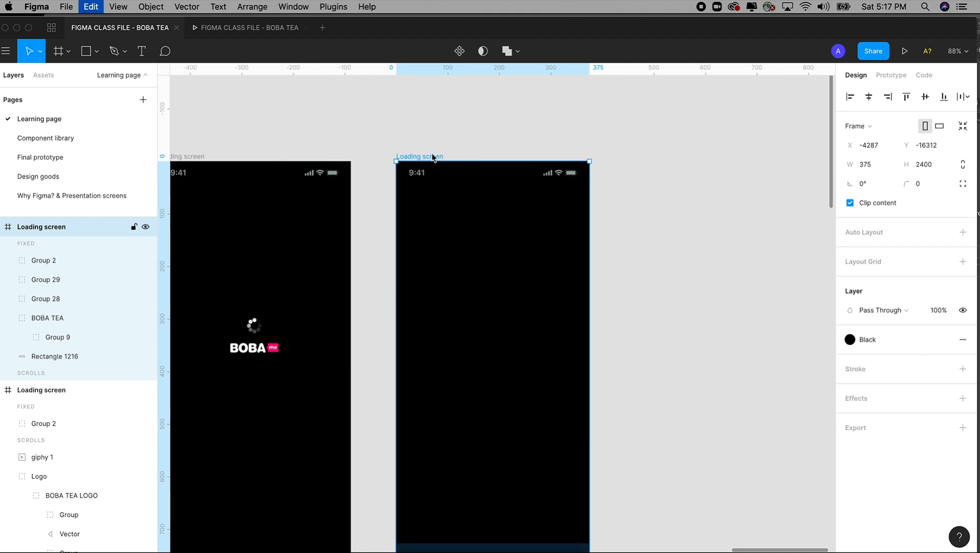
{"action": "key", "text": "cmd+v"}
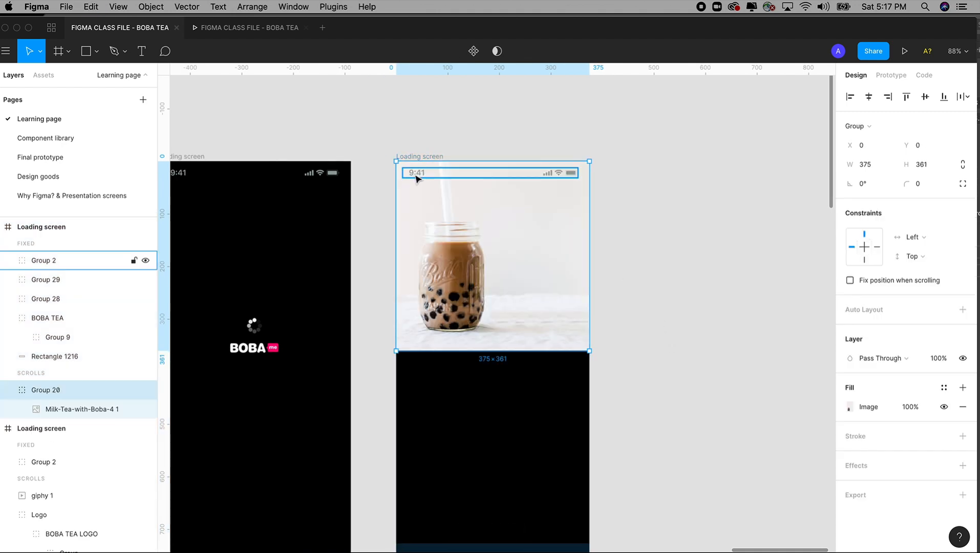
{"action": "left_click", "coordinate": [651, 196]}
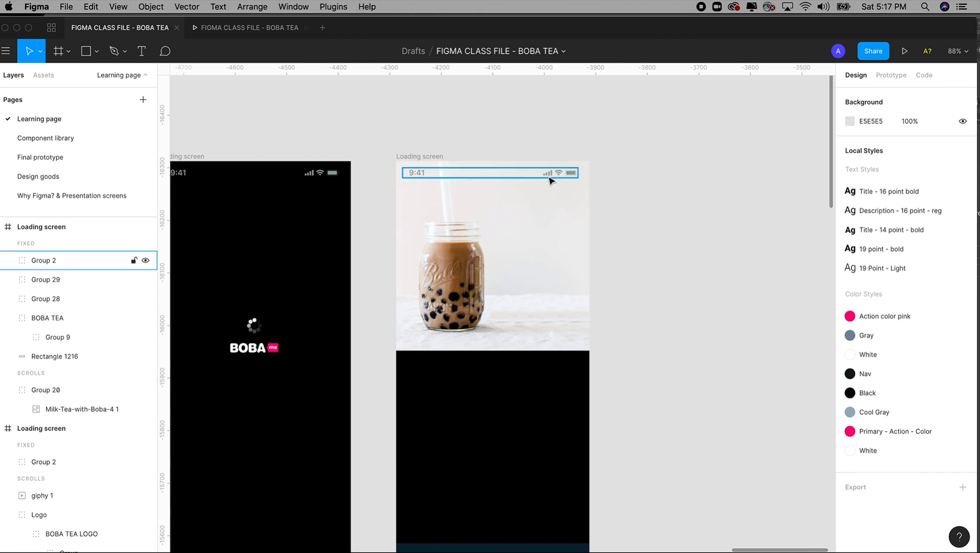
Step: Copy the BOBA me logo from the Login & signup screen into the extended Loading screen frame at X 141, Y 43
{"action": "scroll", "coordinate": [426, 292], "scroll_direction": "left", "scroll_amount": 10}
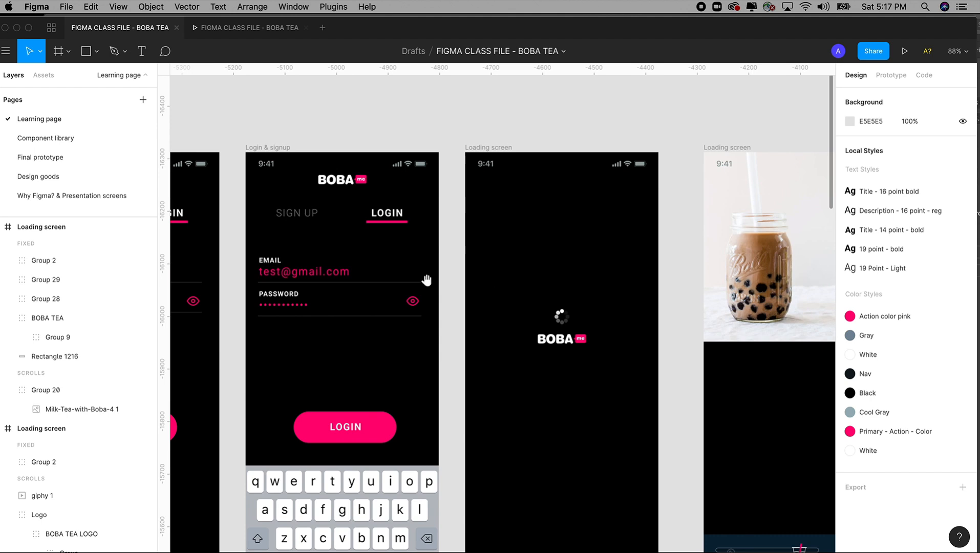
{"action": "left_click", "coordinate": [347, 183]}
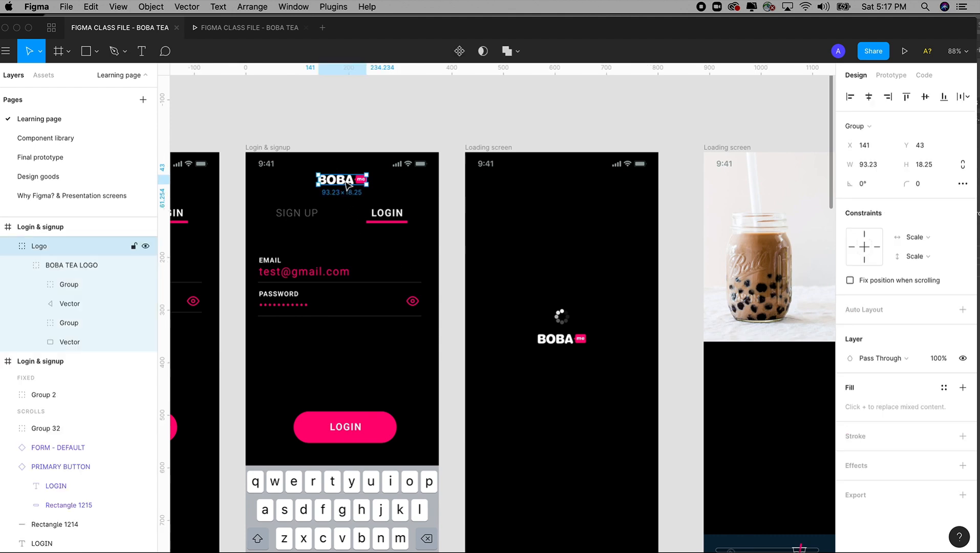
{"action": "left_click", "coordinate": [740, 145]}
{"action": "left_click_drag", "start_coordinate": [742, 140], "coordinate": [660, 330]}
{"action": "key", "text": "super+v"}
{"action": "left_click_drag", "start_coordinate": [408, 112], "coordinate": [660, 404]}
{"action": "left_click_drag", "start_coordinate": [587, 346], "coordinate": [713, 402]}
{"action": "left_click_drag", "start_coordinate": [458, 156], "coordinate": [743, 455]}
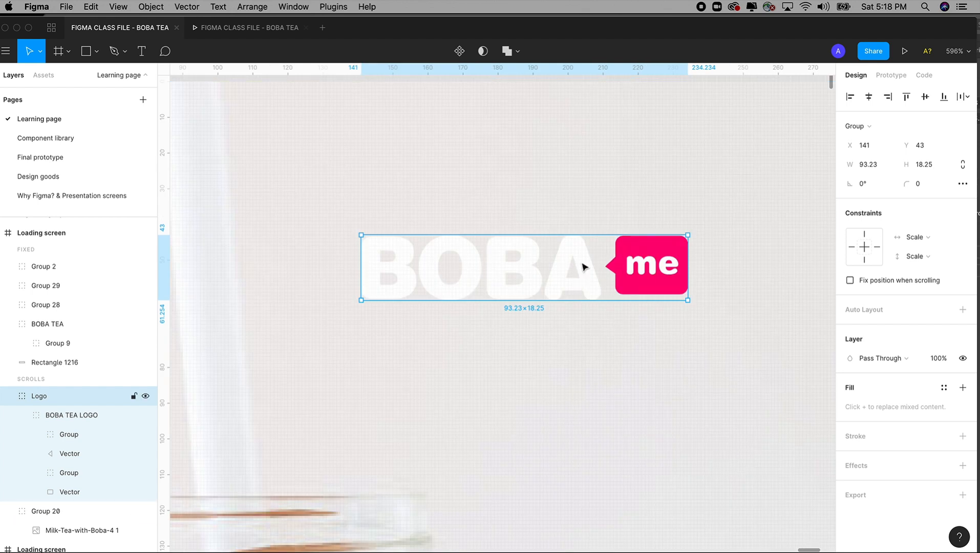
Step: Recolor the four BOBA letters of the pasted logo with the Black color style
{"action": "double_click", "coordinate": [583, 266]}
{"action": "double_click", "coordinate": [583, 266]}
{"action": "double_click", "coordinate": [583, 266]}
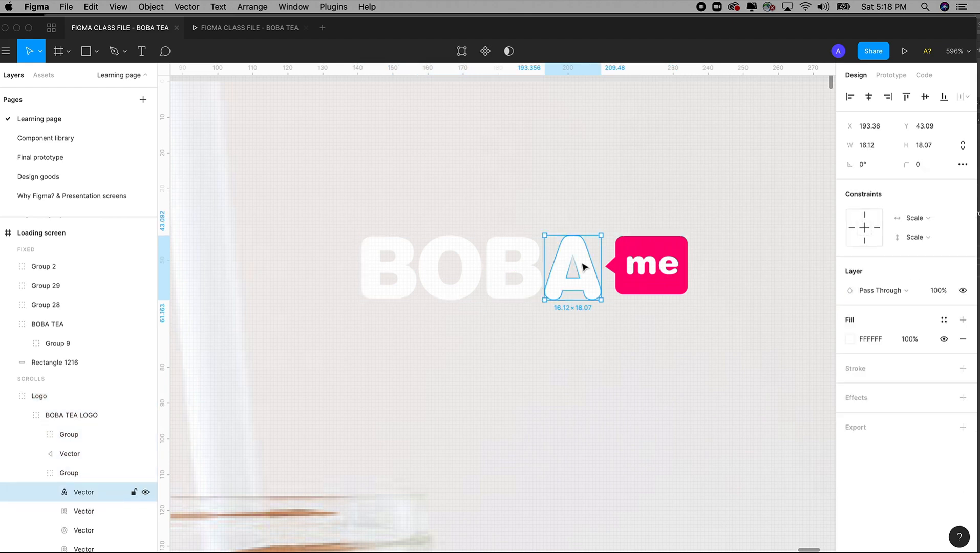
{"action": "left_click", "coordinate": [529, 269], "text": "shift"}
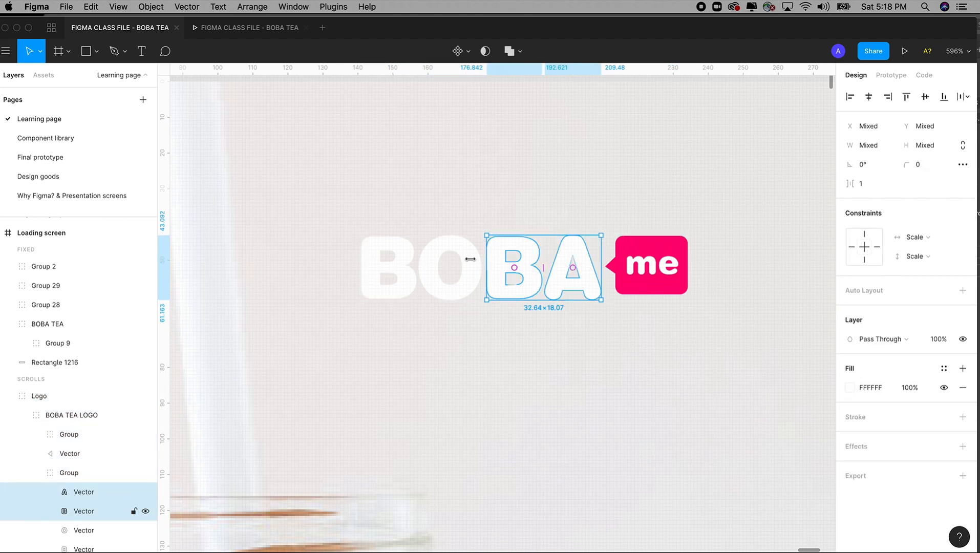
{"action": "left_click", "coordinate": [470, 265], "text": "shift"}
{"action": "left_click", "coordinate": [405, 253], "text": "shift"}
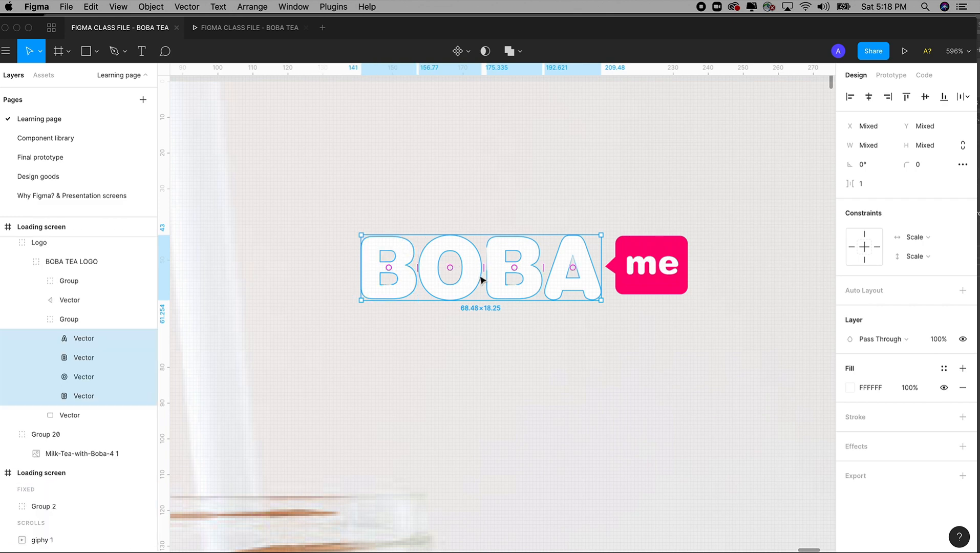
{"action": "left_click", "coordinate": [852, 390]}
{"action": "left_click_drag", "start_coordinate": [818, 382], "coordinate": [845, 410]}
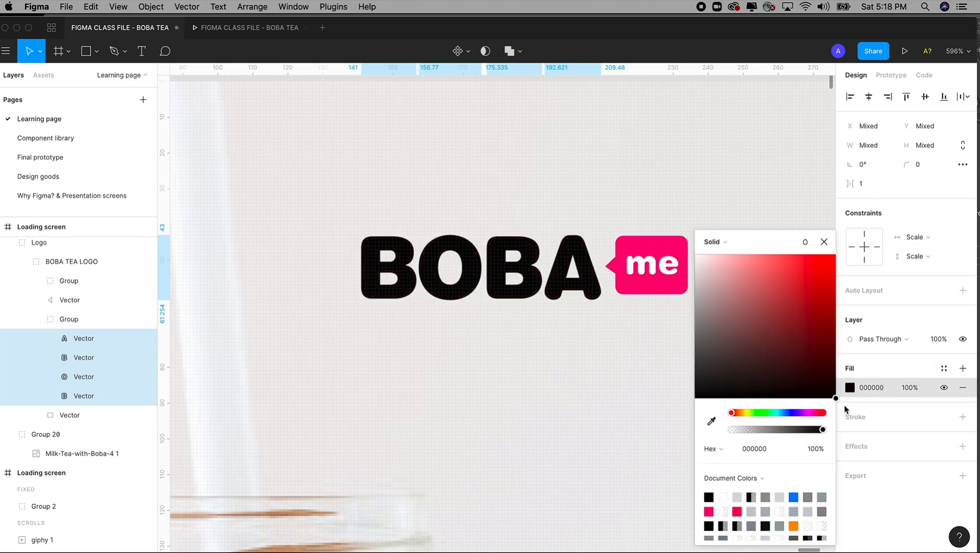
{"action": "left_click", "coordinate": [943, 369]}
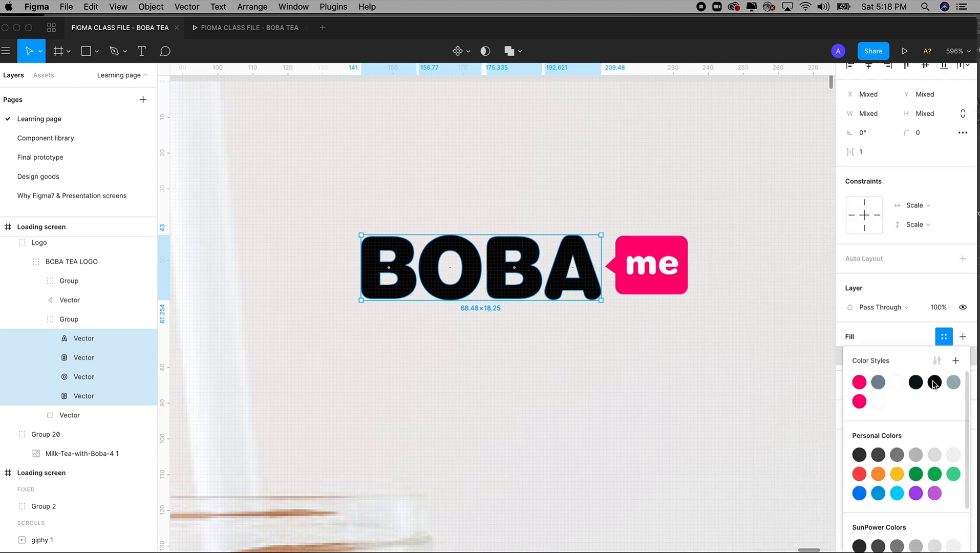
{"action": "left_click", "coordinate": [934, 383]}
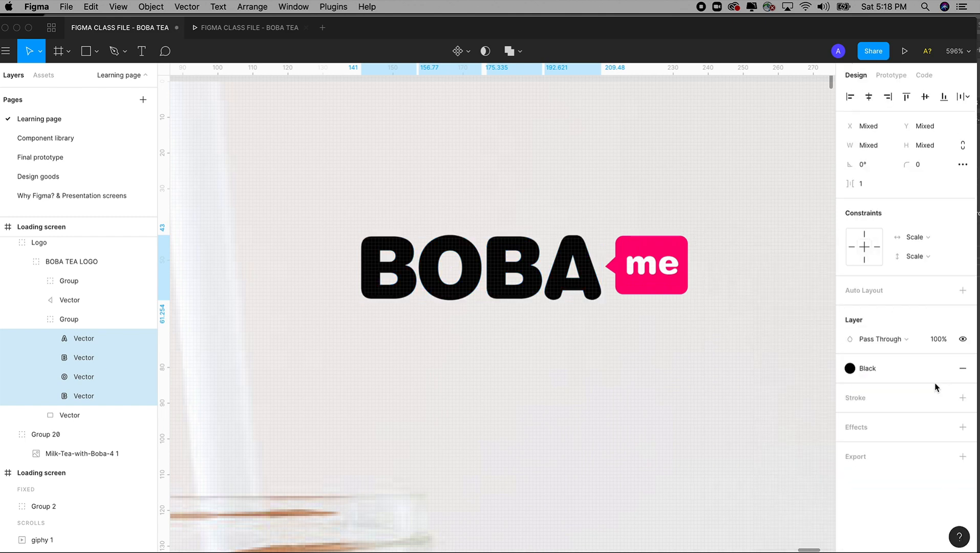
{"action": "left_click", "coordinate": [667, 390]}
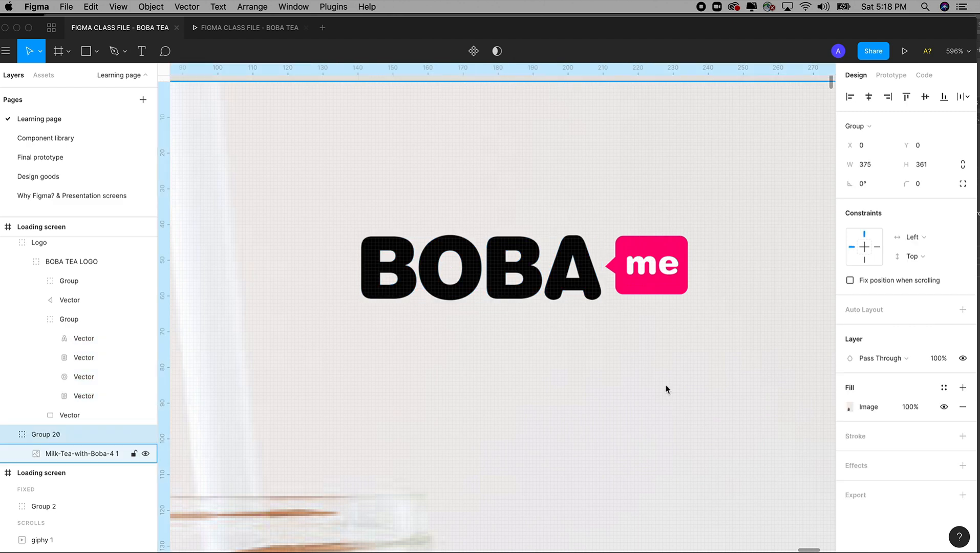
Step: Check the finished prototype preview for how the drink title, description, price and ADD label are laid out
{"action": "key", "text": "super+minus"}
{"action": "key", "text": "super+minus"}
{"action": "key", "text": "super+minus"}
{"action": "key", "text": "super+minus"}
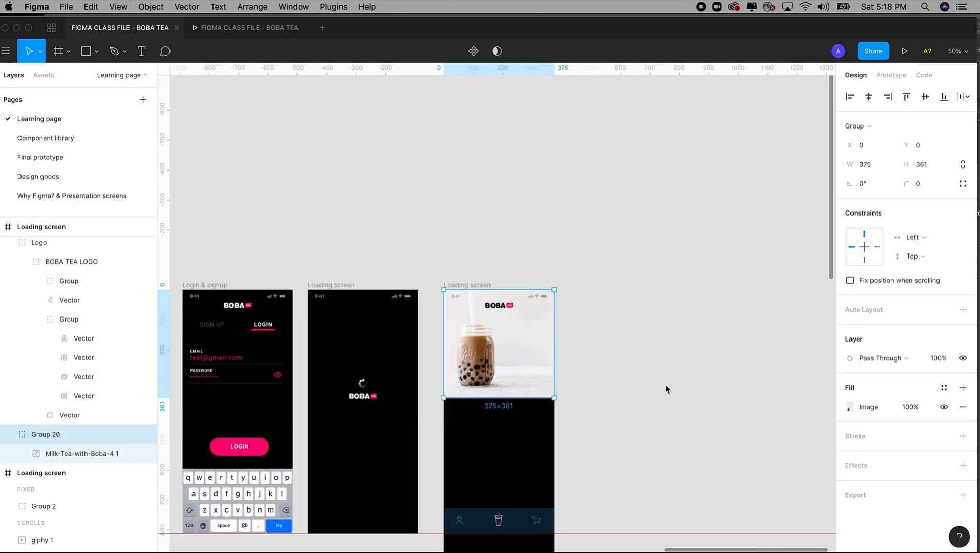
{"action": "left_click_drag", "start_coordinate": [665, 388], "coordinate": [612, 230]}
{"action": "left_click", "coordinate": [620, 251]}
{"action": "left_click_drag", "start_coordinate": [459, 294], "coordinate": [599, 342]}
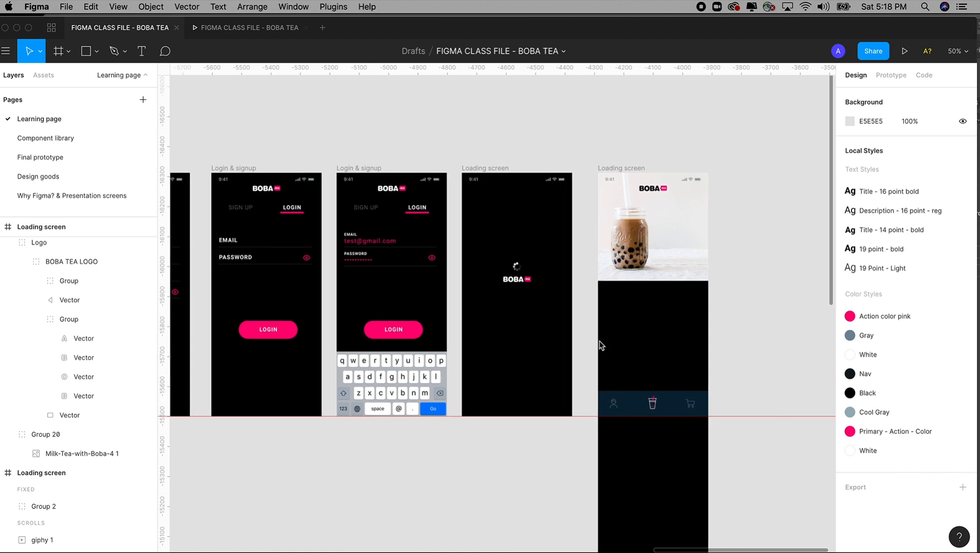
{"action": "left_click", "coordinate": [284, 31]}
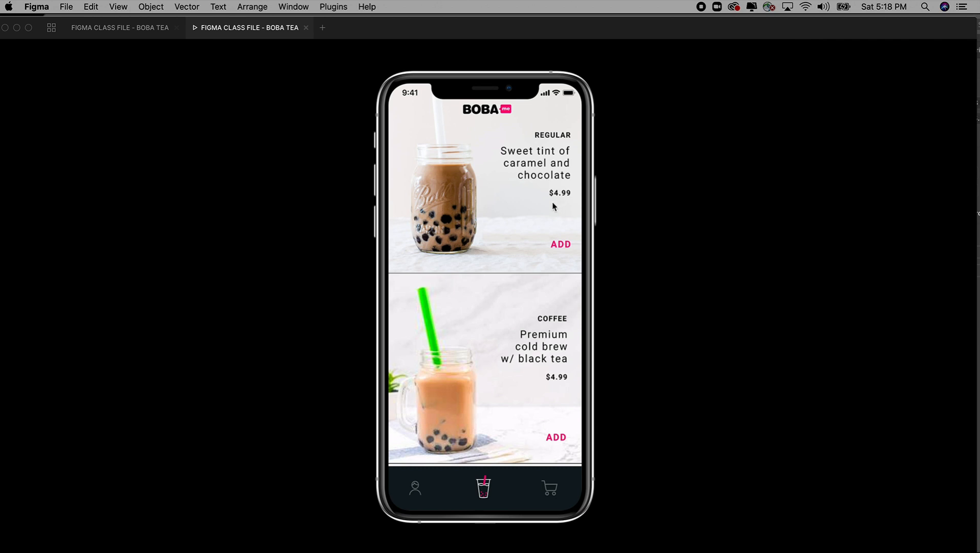
{"action": "left_click", "coordinate": [145, 28]}
Step: Add a text box about 127 × 42 px reading REGULAR beside the milk tea jar, below the logo
{"action": "key", "text": "z"}
{"action": "left_click_drag", "start_coordinate": [499, 125], "coordinate": [730, 354]}
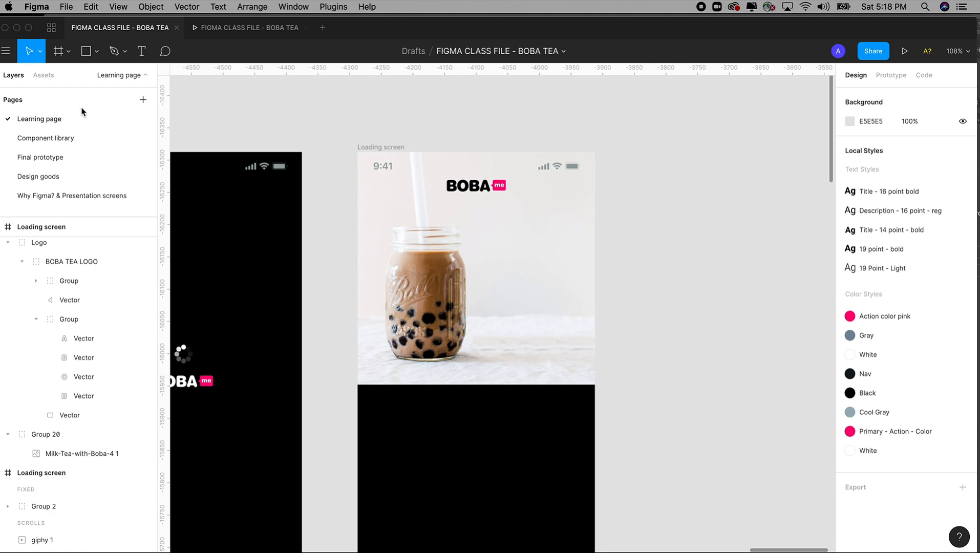
{"action": "left_click", "coordinate": [144, 55]}
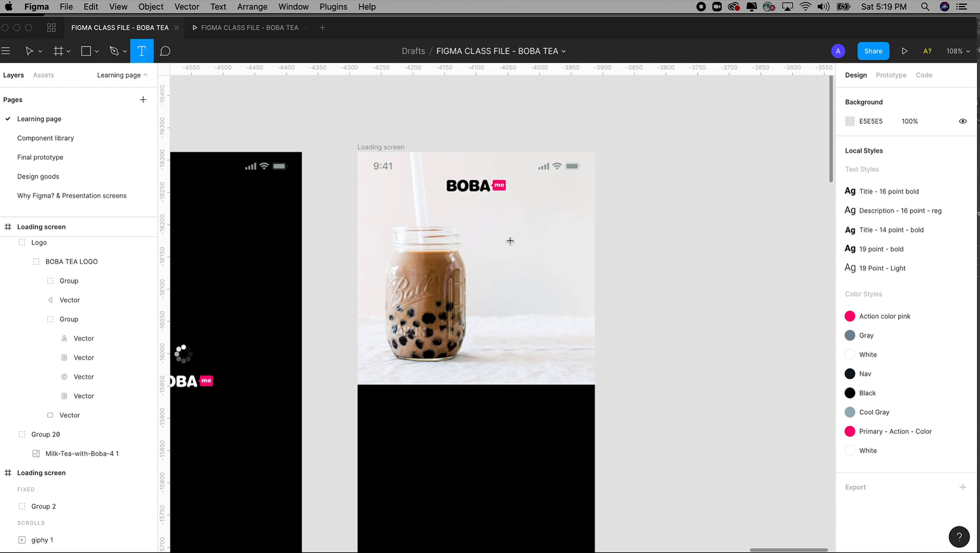
{"action": "left_click_drag", "start_coordinate": [504, 220], "coordinate": [585, 251]}
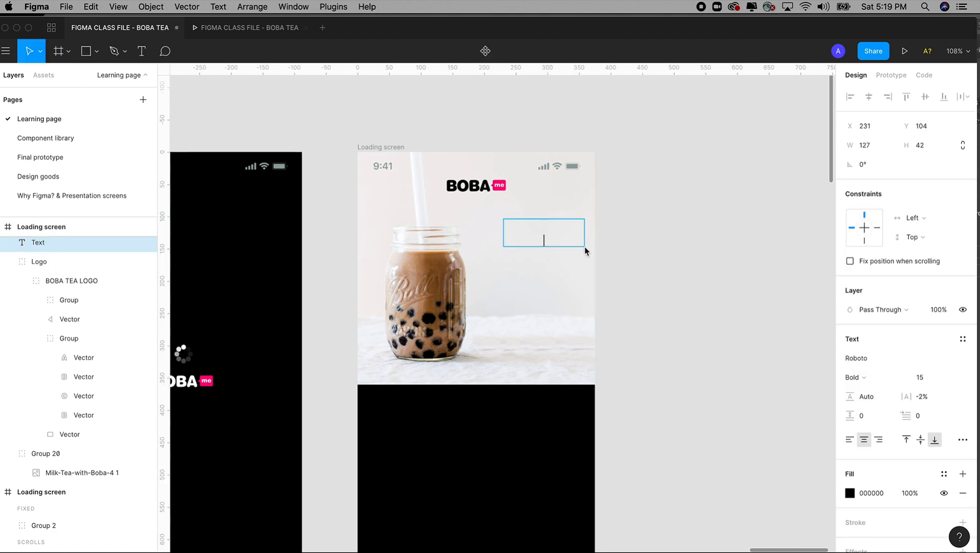
{"action": "type", "text": "REGULKA"}
{"action": "key", "text": "BackSpace"}
{"action": "key", "text": "BackSpace"}
{"action": "type", "text": "AR"}
{"action": "key", "text": "super+a"}
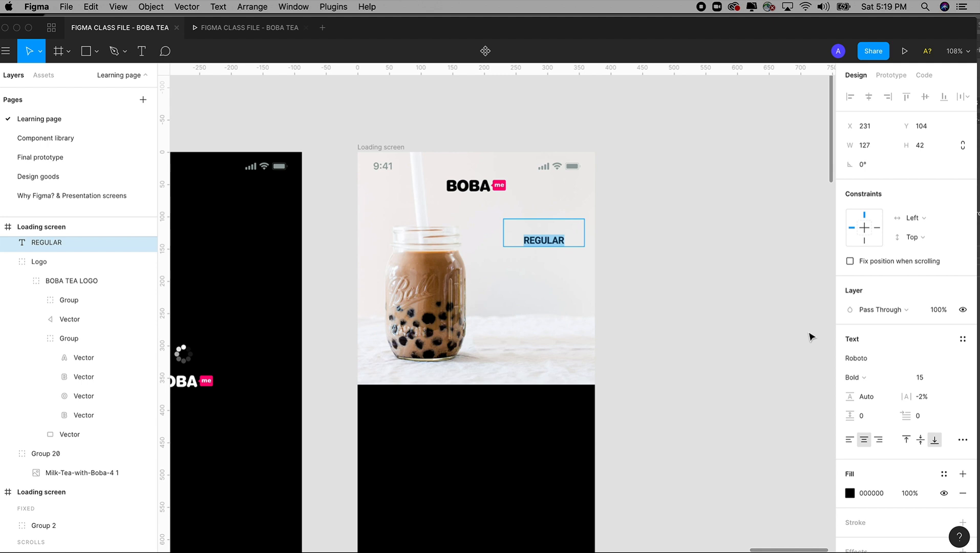
{"action": "key", "text": "Escape"}
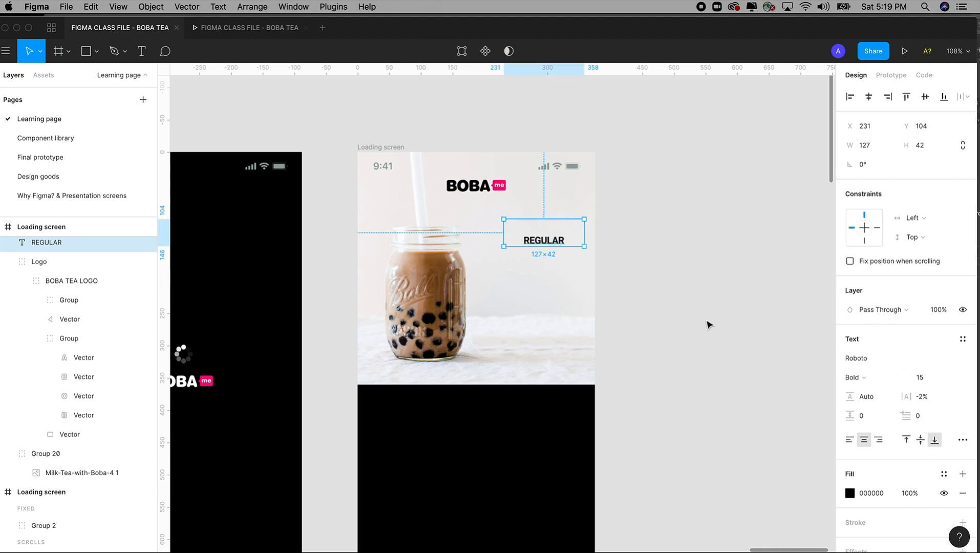
Step: Shorten the REGULAR text box to about 31 px high and align its text vertically to the middle
{"action": "mouse_move", "coordinate": [543, 246]}
{"action": "left_mouse_down"}
{"action": "mouse_move", "coordinate": [547, 304]}
{"action": "mouse_move", "coordinate": [550, 239]}
{"action": "left_mouse_up"}
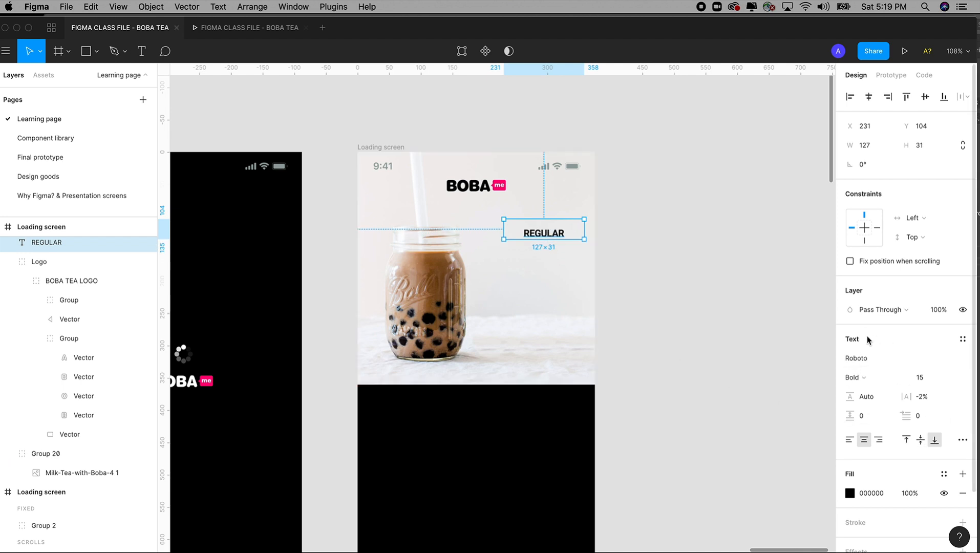
{"action": "left_click", "coordinate": [920, 441]}
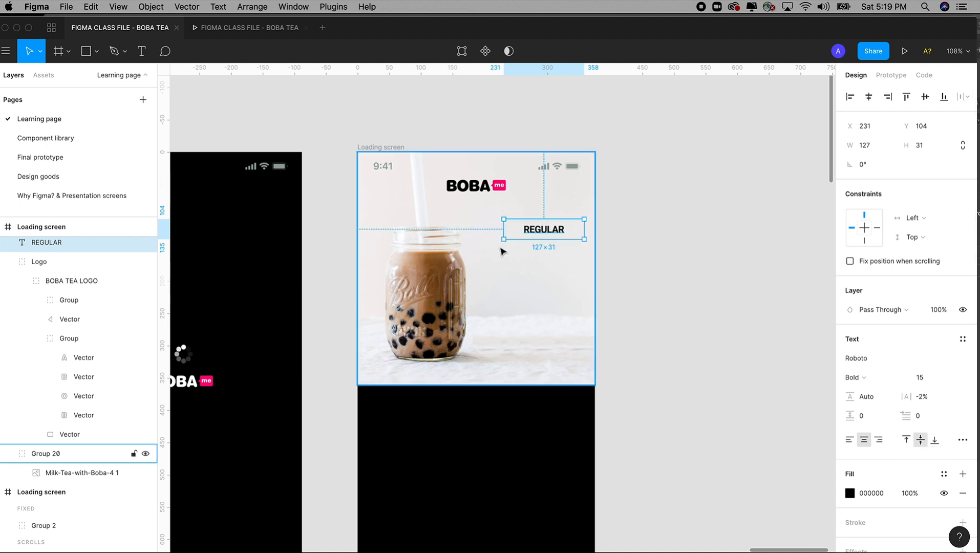
Step: Set the REGULAR label's font size to 16
{"action": "left_click", "coordinate": [925, 378]}
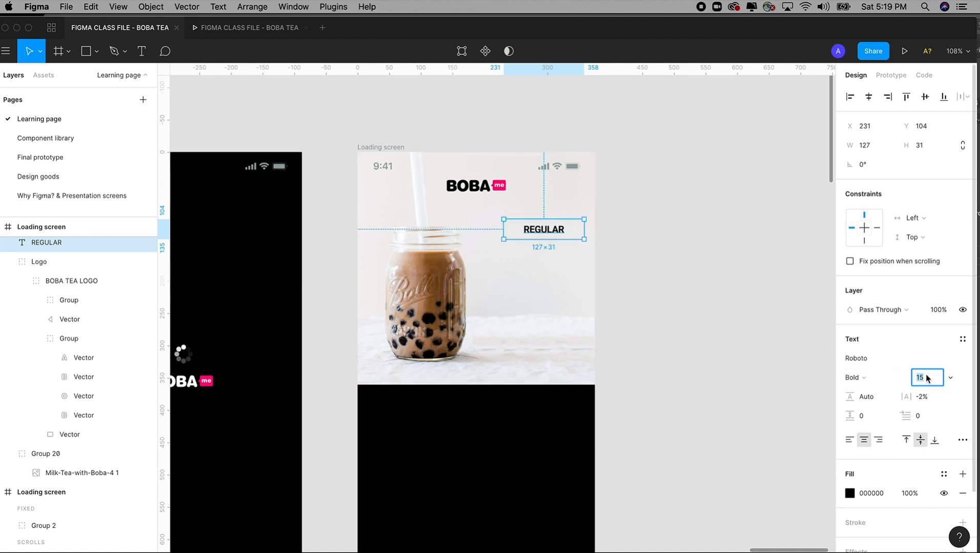
{"action": "key", "text": "Tab"}
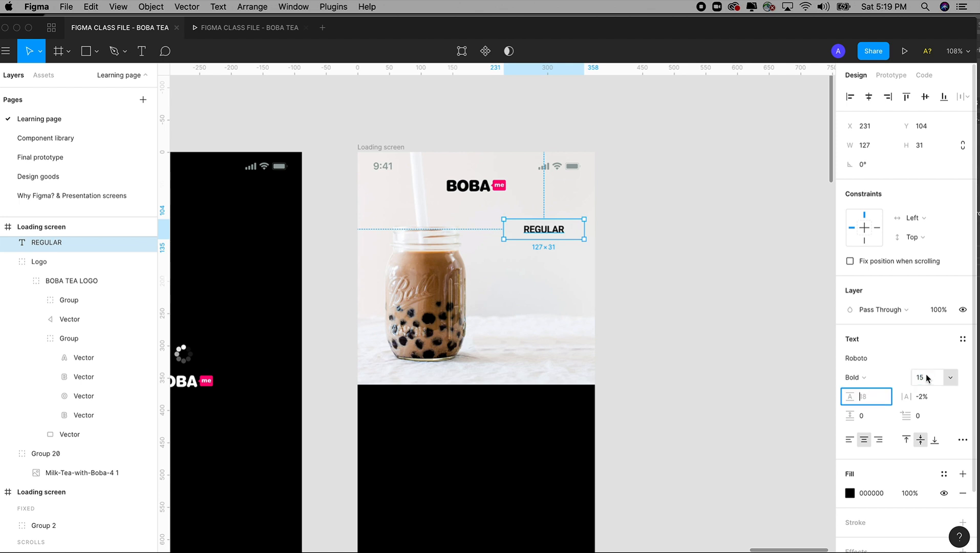
{"action": "left_click", "coordinate": [916, 378]}
{"action": "type", "text": "1"}
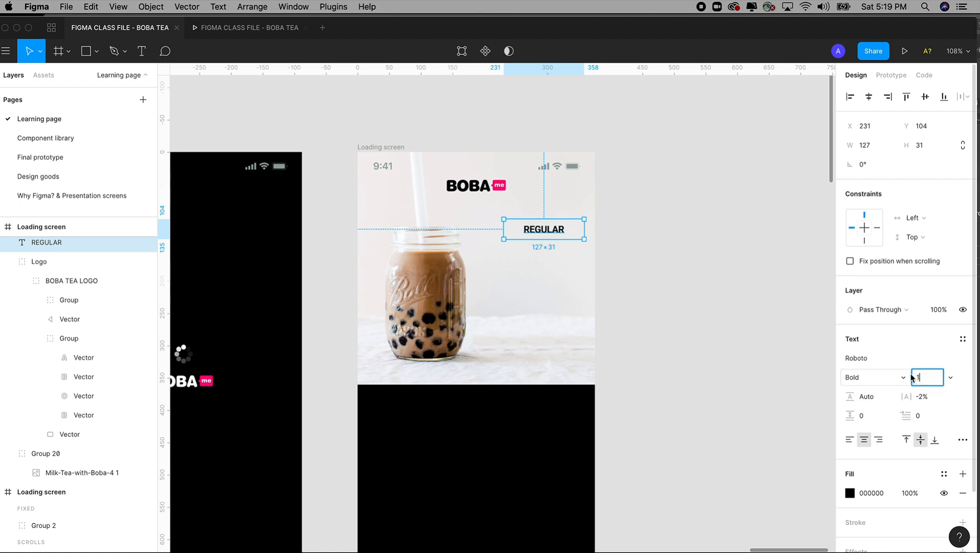
{"action": "key", "text": "Tab"}
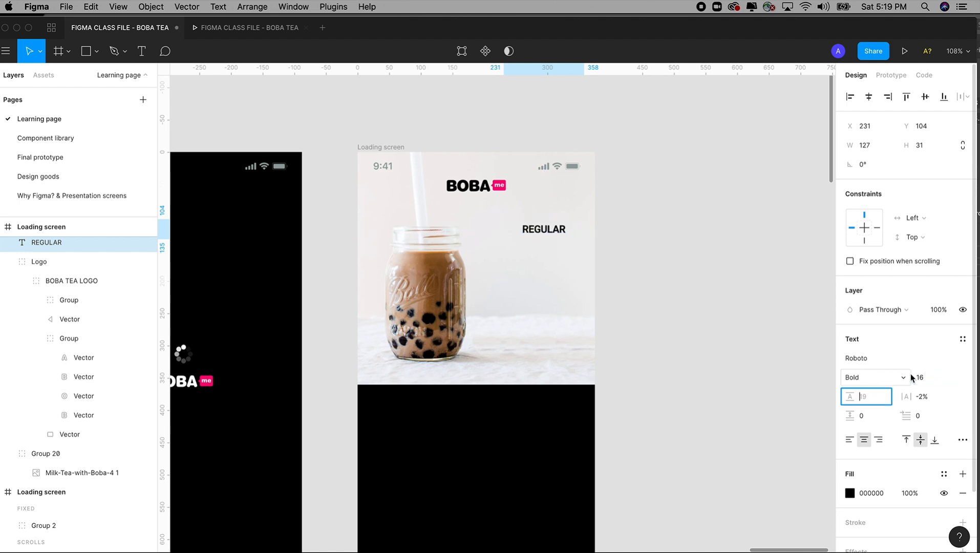
Step: Increase the letter spacing of the REGULAR label to 8%
{"action": "left_click", "coordinate": [922, 397]}
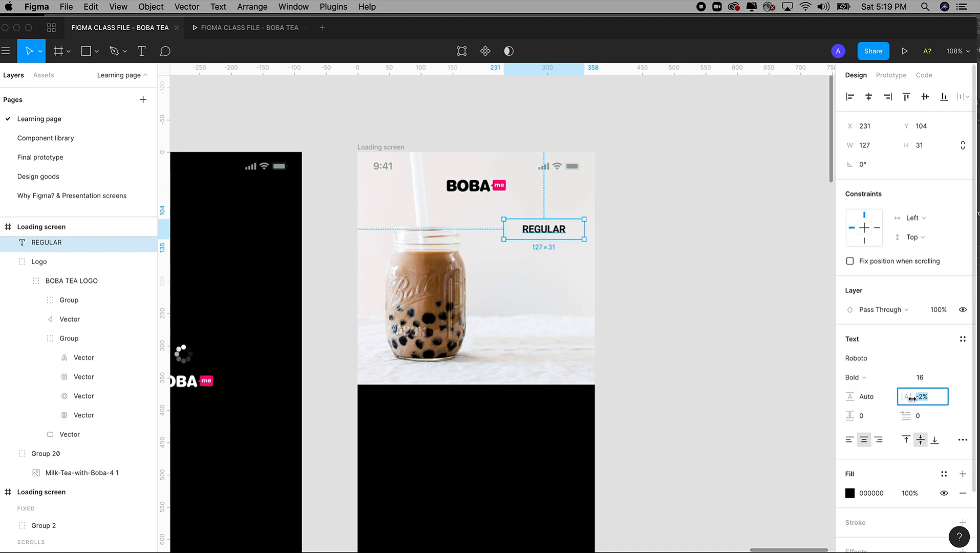
{"action": "left_click", "coordinate": [691, 319]}
{"action": "left_click_drag", "start_coordinate": [339, 121], "coordinate": [700, 465]}
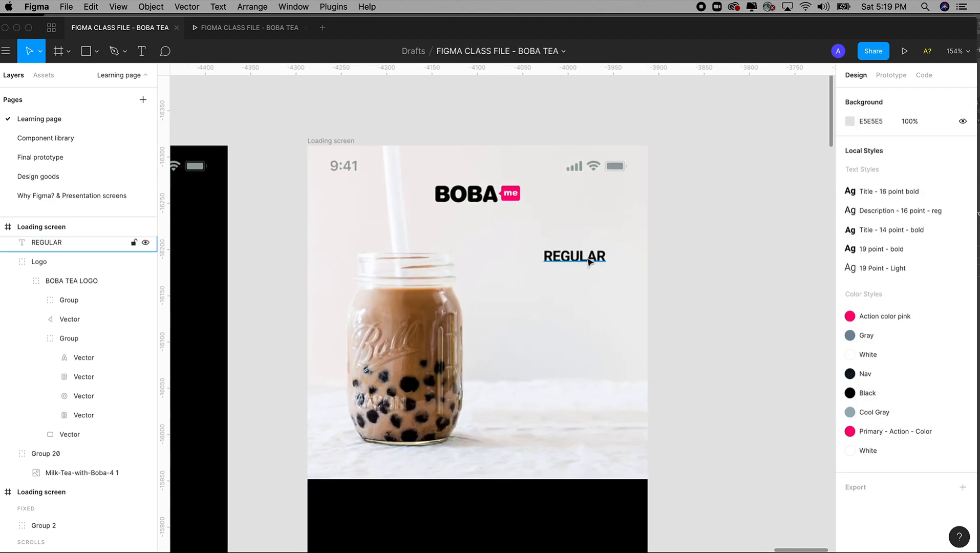
{"action": "left_click", "coordinate": [592, 261]}
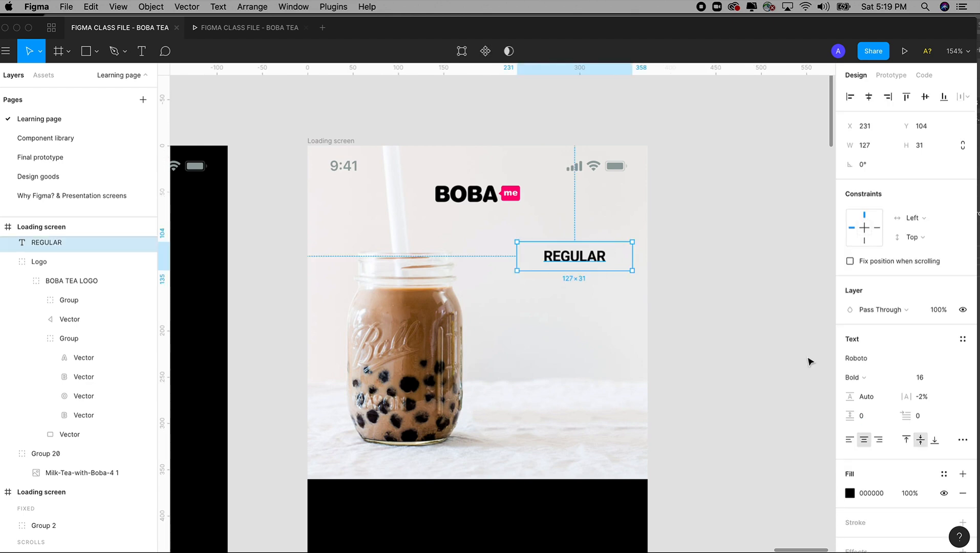
{"action": "left_click", "coordinate": [918, 400]}
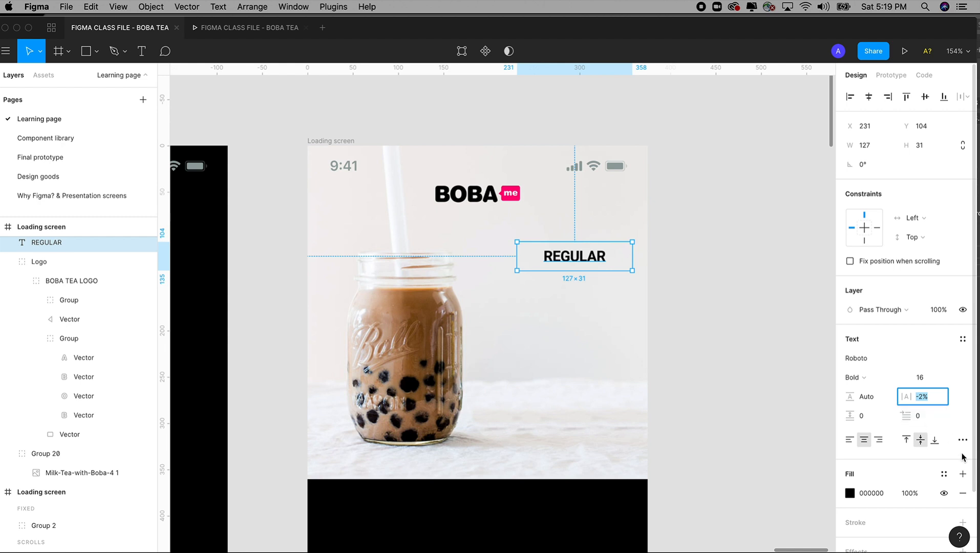
{"action": "key", "text": "Up"}
{"action": "key", "text": "Up"}
{"action": "key", "text": "Up"}
{"action": "key", "text": "Up"}
{"action": "key", "text": "Up"}
{"action": "key", "text": "Up"}
{"action": "key", "text": "Up"}
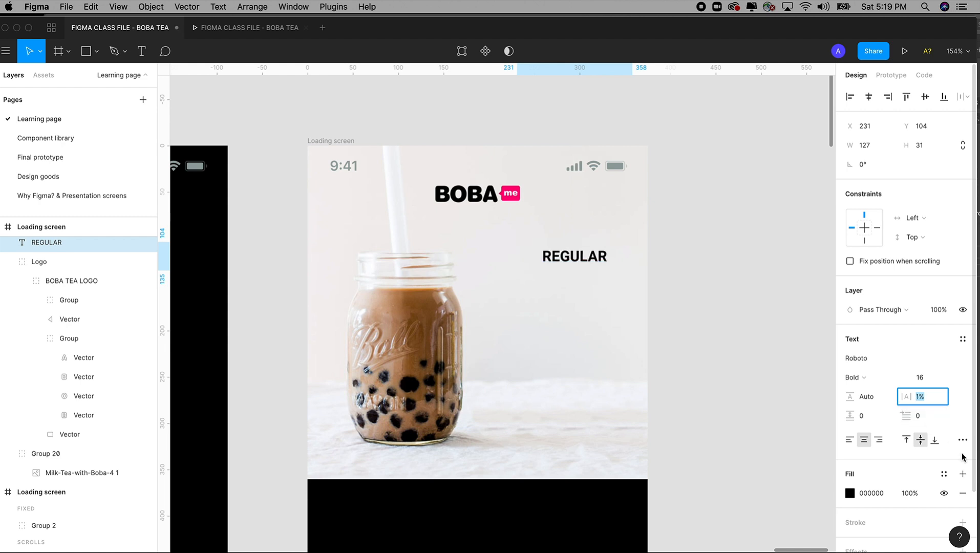
{"action": "key", "text": "Up"}
{"action": "key", "text": "Up"}
{"action": "key", "text": "Up"}
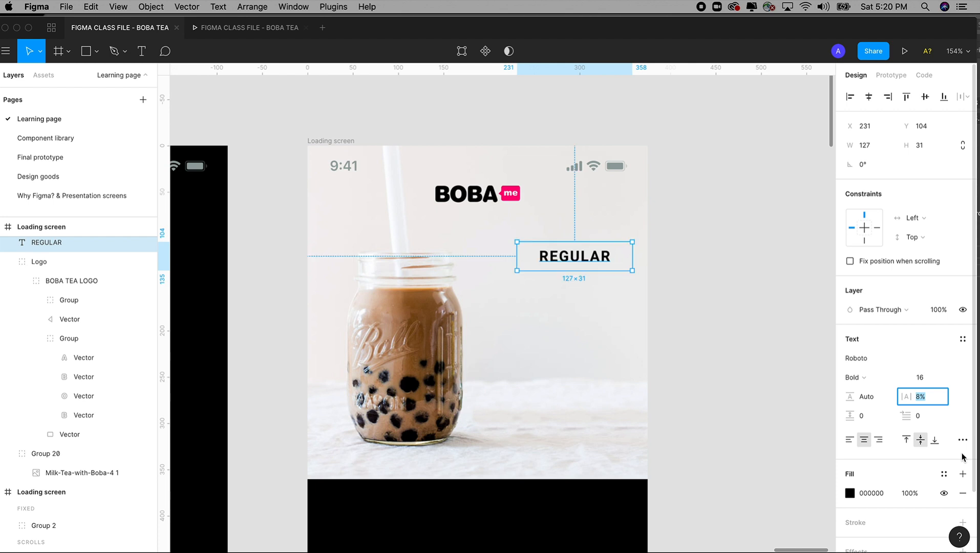
{"action": "key", "text": "Escape"}
{"action": "left_click", "coordinate": [691, 273]}
{"action": "scroll", "coordinate": [655, 275], "scroll_direction": "left", "scroll_amount": 1}
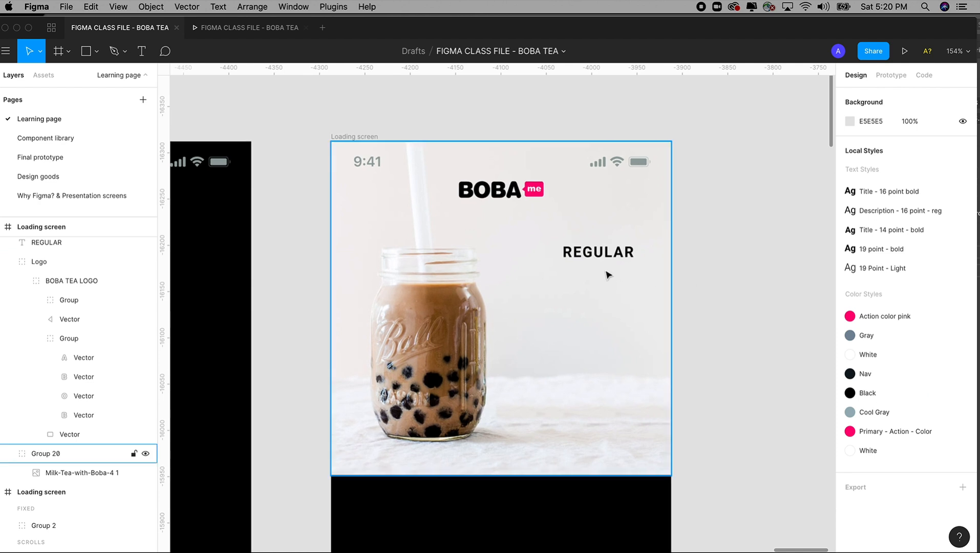
Step: Right-align the REGULAR label's text and move its box to about X 223, Y 92
{"action": "left_click", "coordinate": [596, 252]}
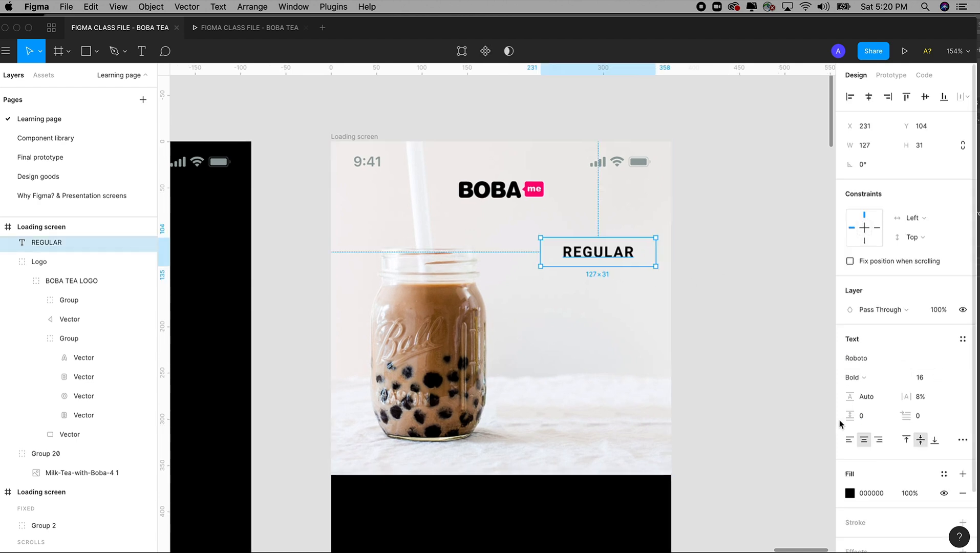
{"action": "left_click", "coordinate": [877, 441]}
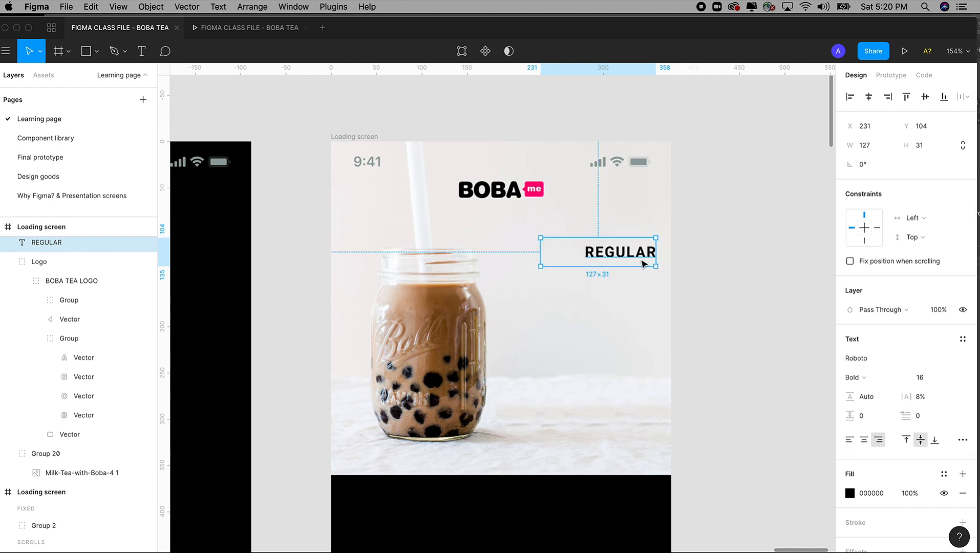
{"action": "left_click_drag", "start_coordinate": [639, 257], "coordinate": [634, 245]}
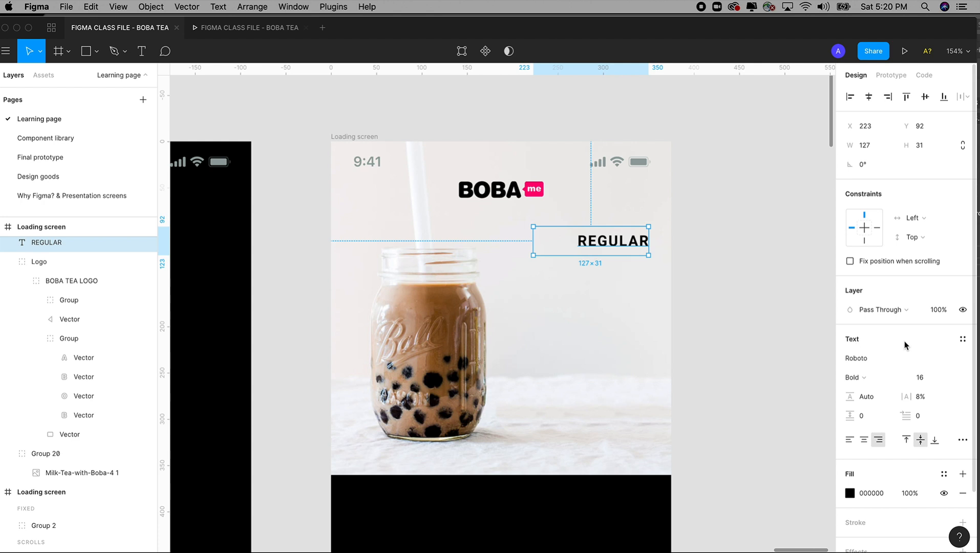
Step: Create a new text style named 16-point - regular from the REGULAR label
{"action": "left_click", "coordinate": [961, 342]}
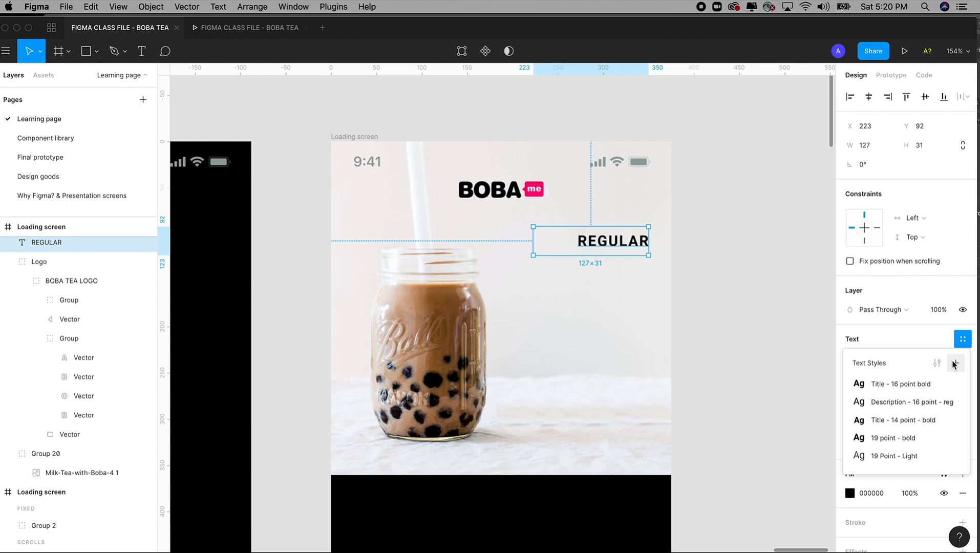
{"action": "left_click", "coordinate": [955, 364]}
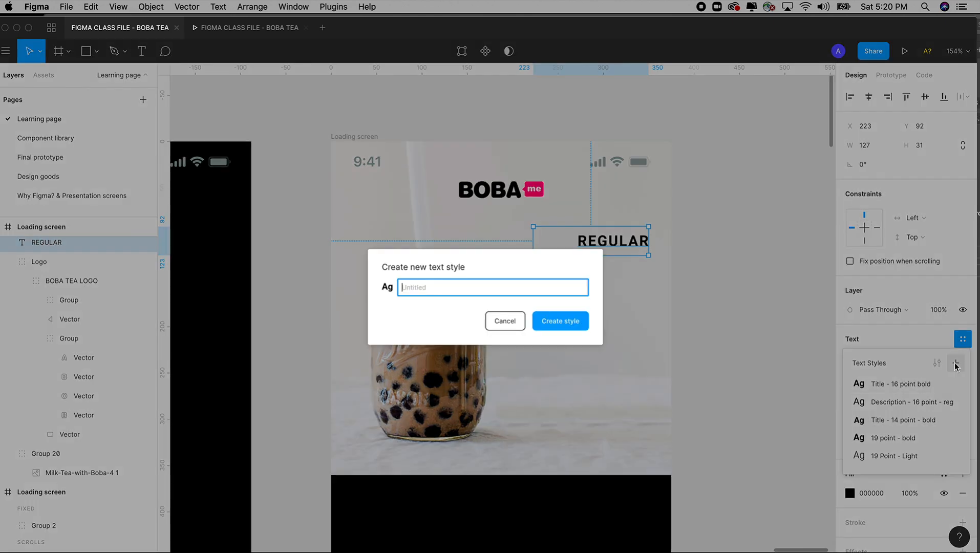
{"action": "type", "text": "16-point - regular"}
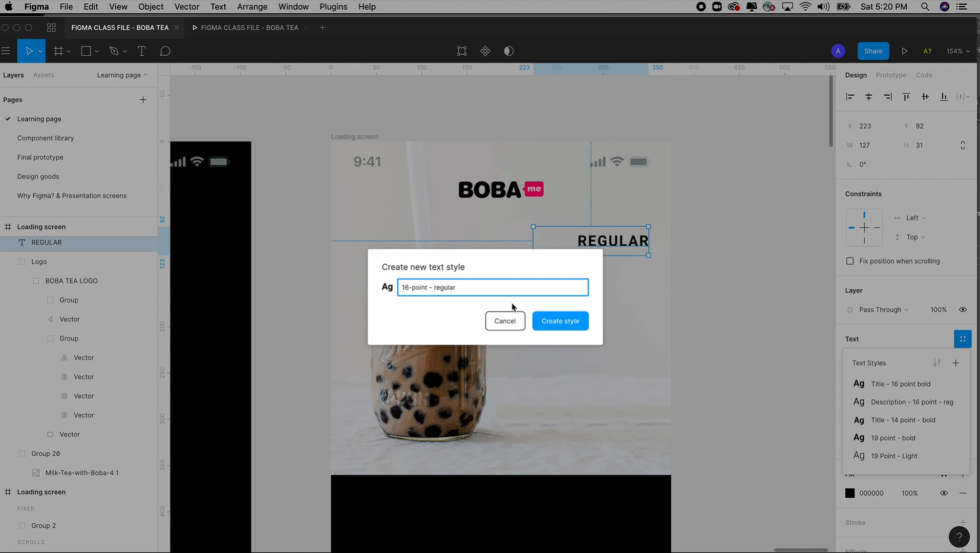
{"action": "left_click", "coordinate": [565, 323]}
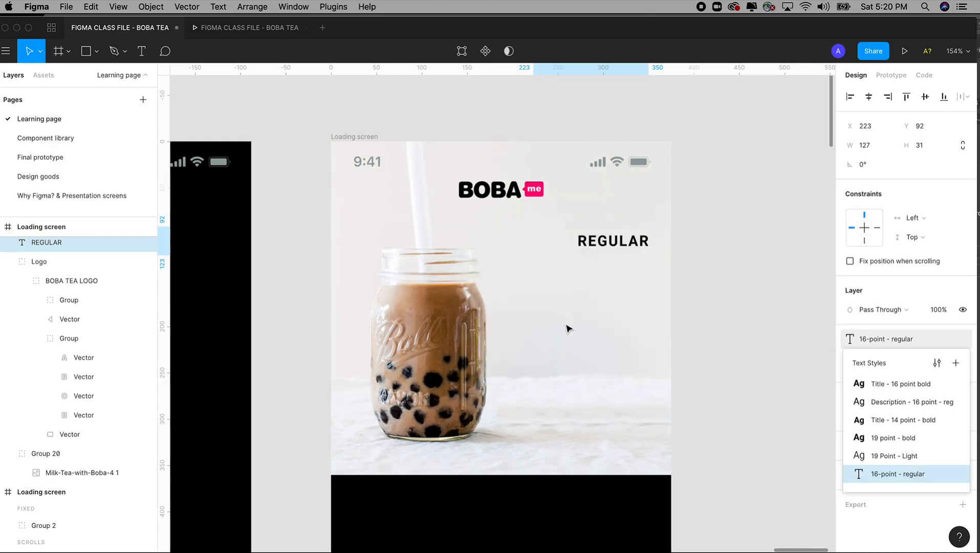
{"action": "left_click", "coordinate": [739, 320]}
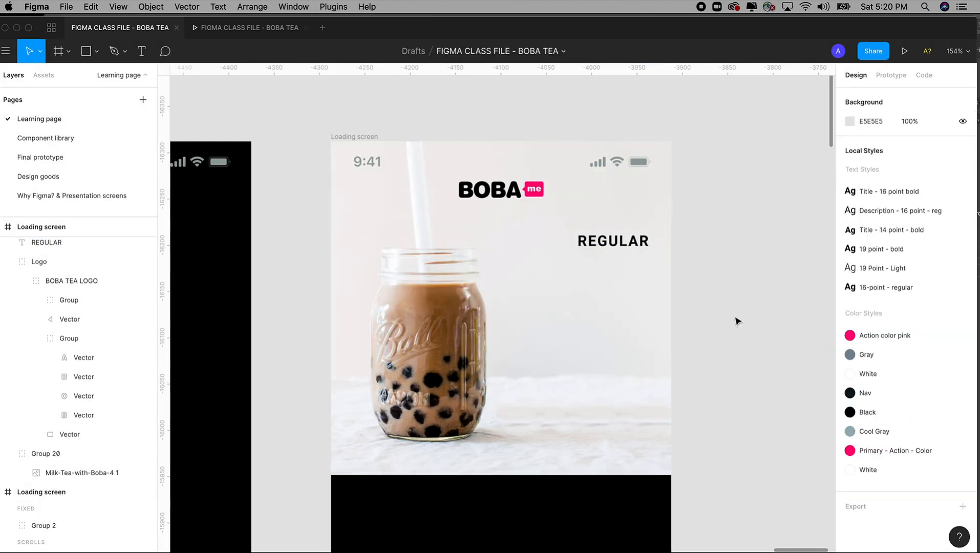
Step: Check the finished prototype preview for the description text placed under the REGULAR title
{"action": "key", "text": "minus"}
{"action": "key", "text": "minus"}
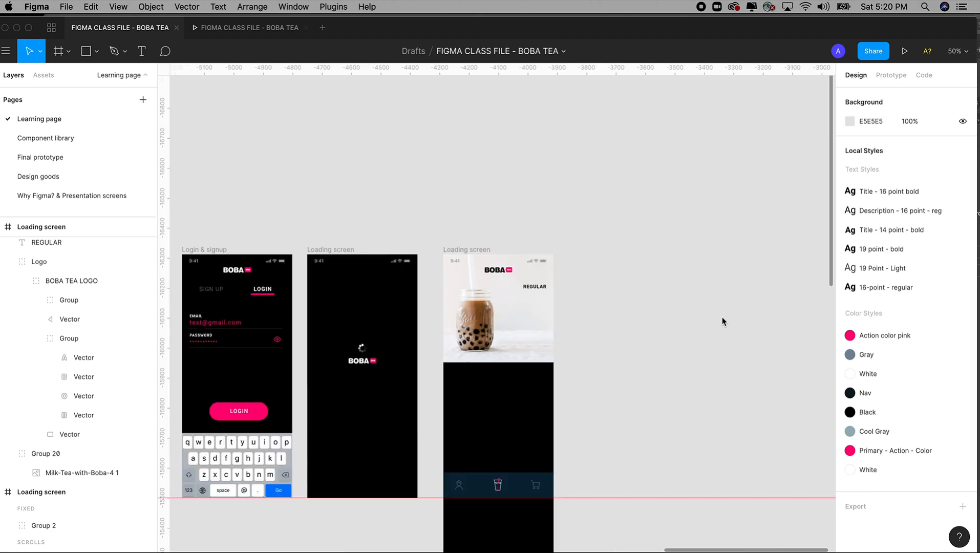
{"action": "left_click", "coordinate": [256, 33]}
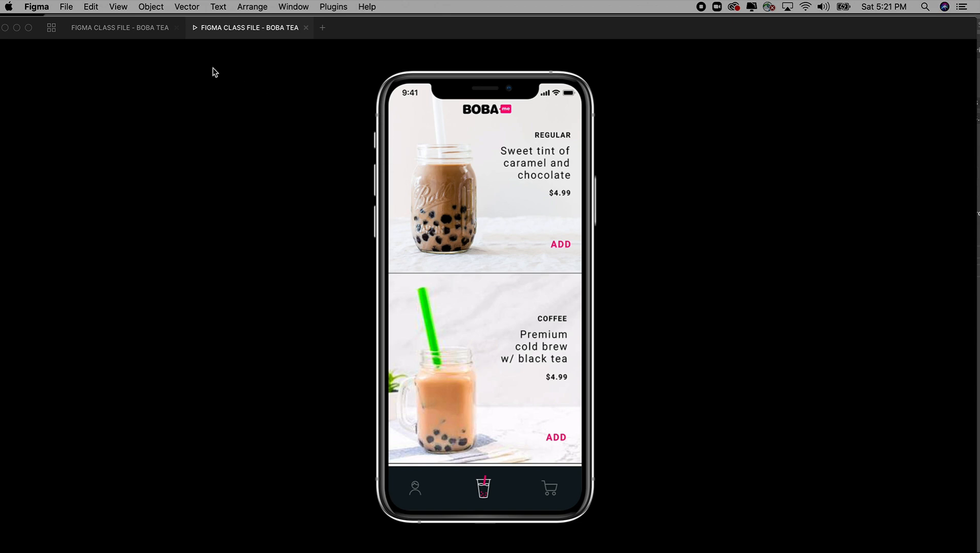
{"action": "left_click", "coordinate": [150, 35]}
Step: Duplicate the REGULAR label just below itself, enlarging the copy to about 135 × 136 px with its text aligned to the top
{"action": "key", "text": "z"}
{"action": "left_click_drag", "start_coordinate": [443, 216], "coordinate": [634, 329]}
{"action": "key", "text": "space"}
{"action": "left_click", "coordinate": [540, 233]}
{"action": "left_click_drag", "start_coordinate": [546, 233], "coordinate": [548, 276]}
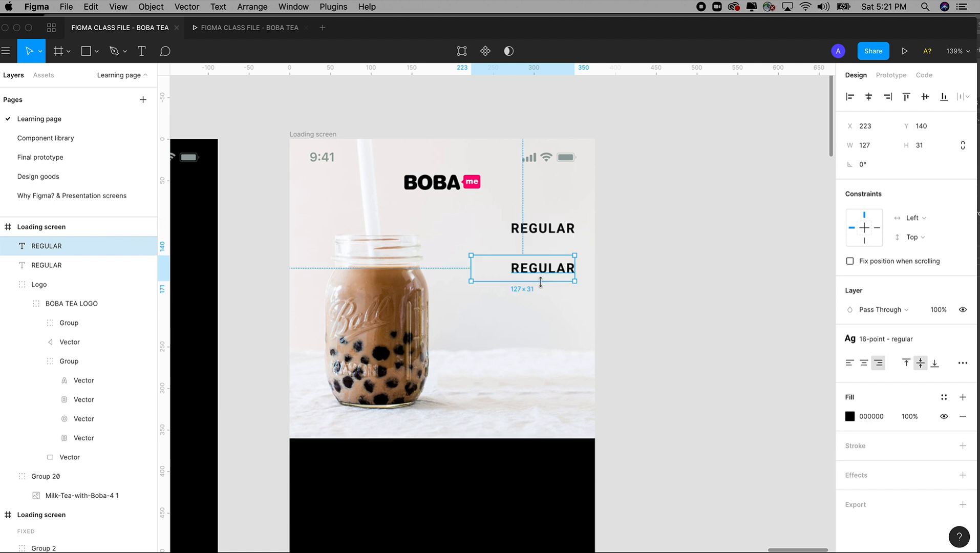
{"action": "key", "text": "super+z"}
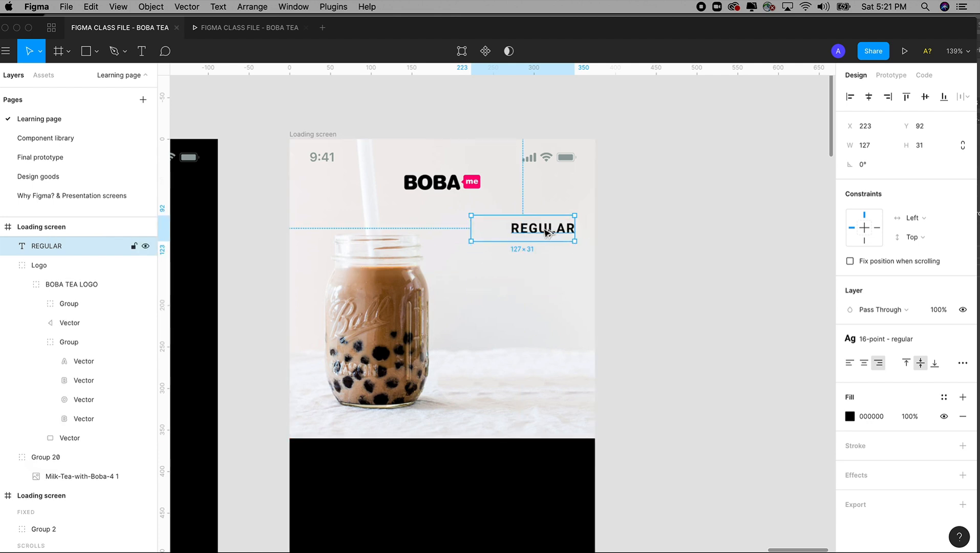
{"action": "left_click_drag", "start_coordinate": [546, 233], "coordinate": [544, 364]}
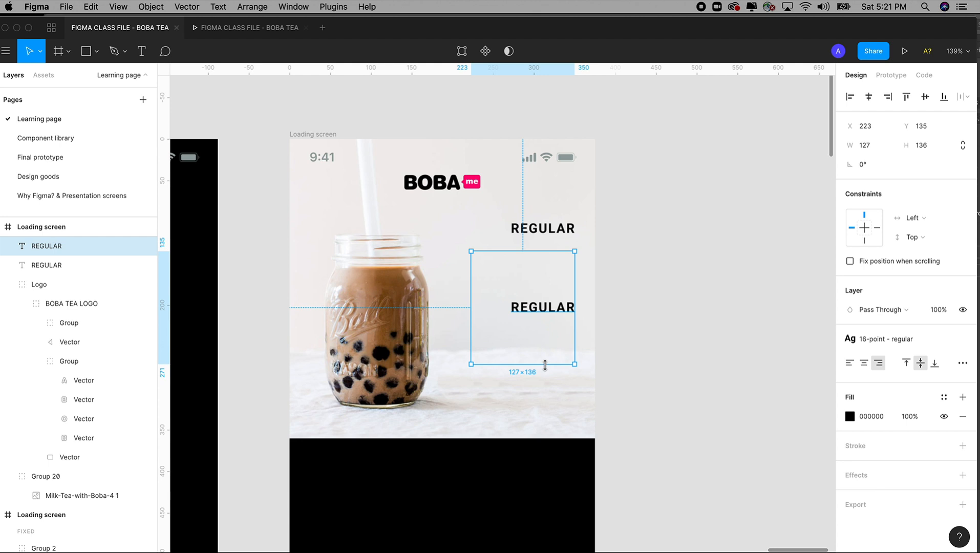
{"action": "left_click_drag", "start_coordinate": [470, 295], "coordinate": [464, 294]}
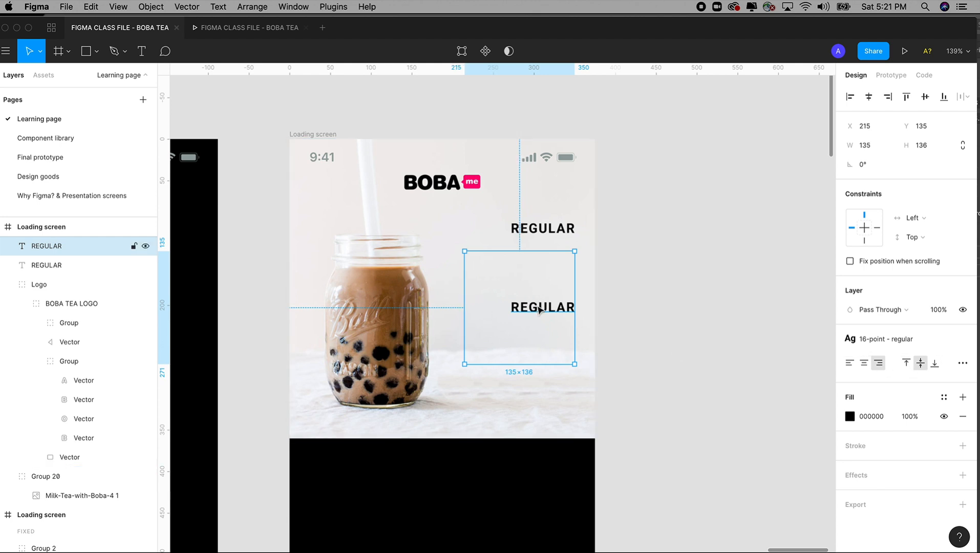
{"action": "left_click", "coordinate": [907, 363]}
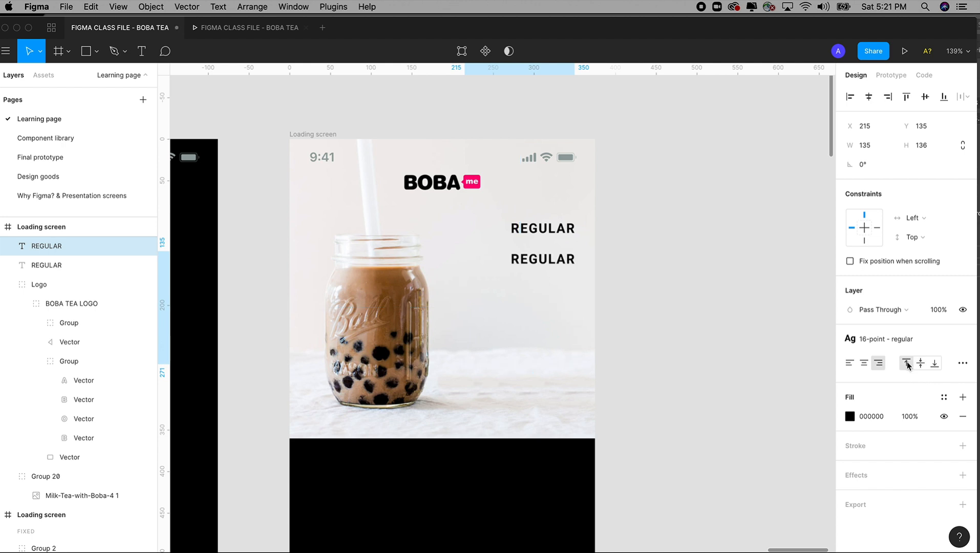
Step: Replace the duplicated label's text with "Sweet tint of caramel and chocolate" and compare it with the finished prototype preview
{"action": "double_click", "coordinate": [546, 262]}
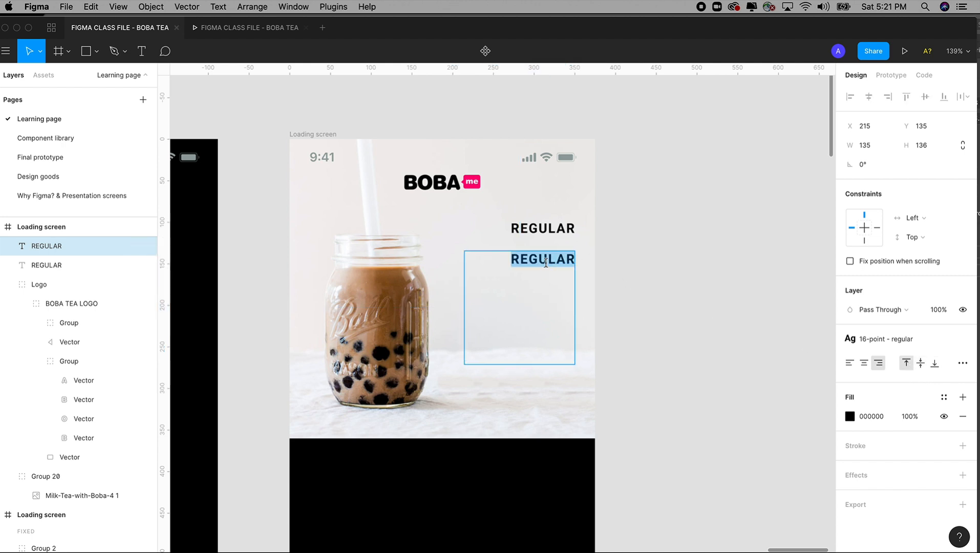
{"action": "type", "text": "Sw"}
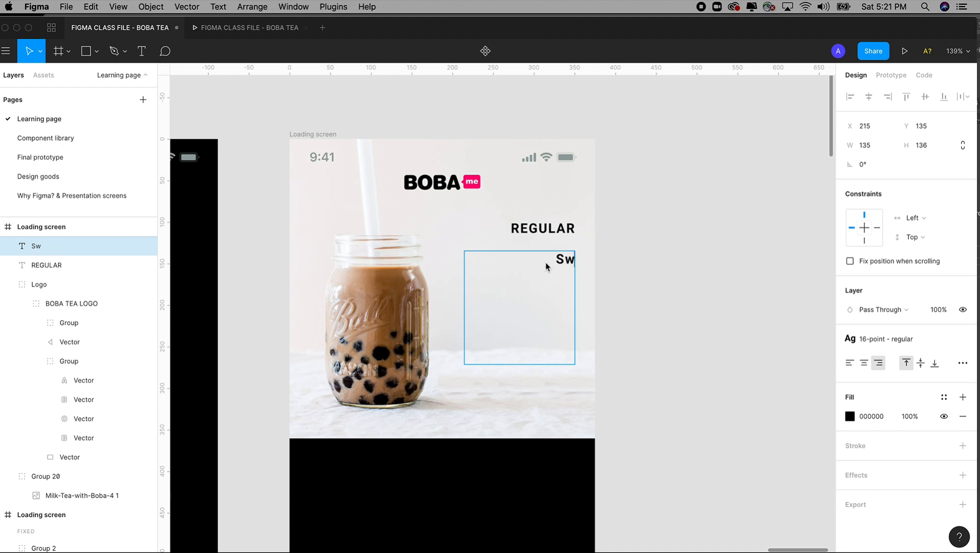
{"action": "type", "text": "eet tint of cara"}
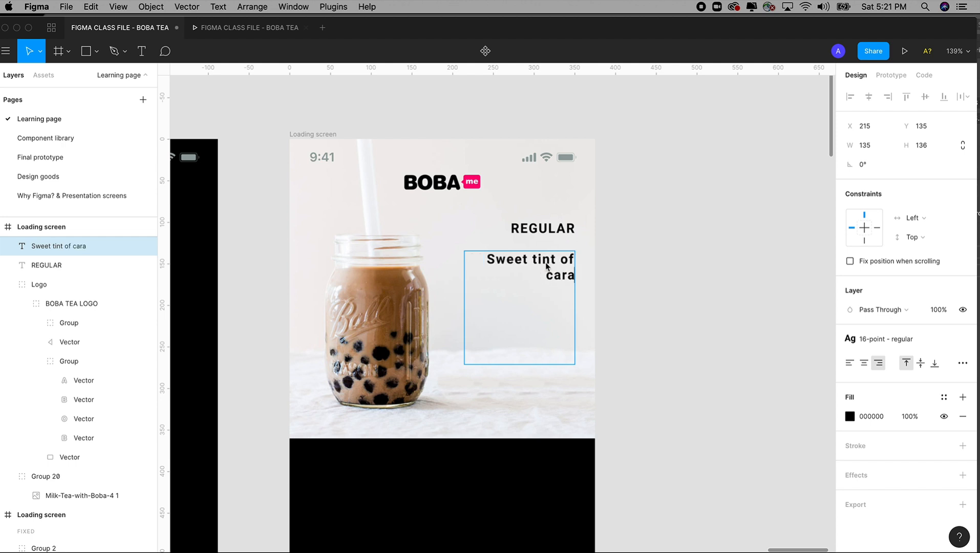
{"action": "type", "text": "mel and chol"}
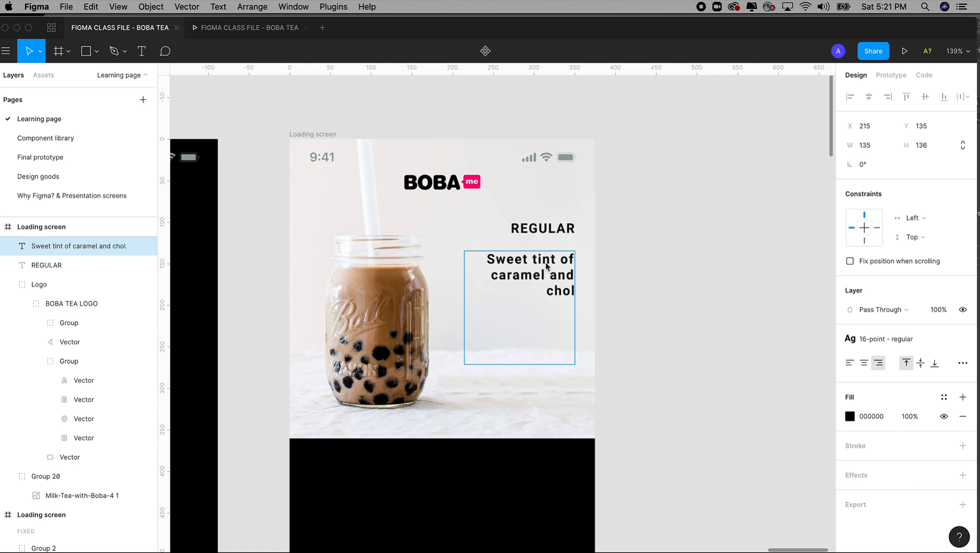
{"action": "key", "text": "BackSpace"}
{"action": "type", "text": "colate"}
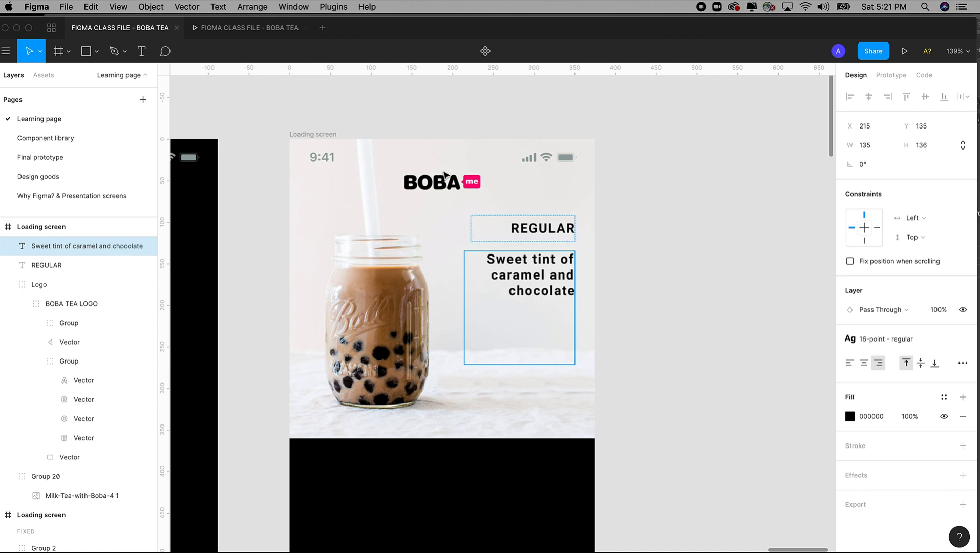
{"action": "left_click", "coordinate": [282, 34]}
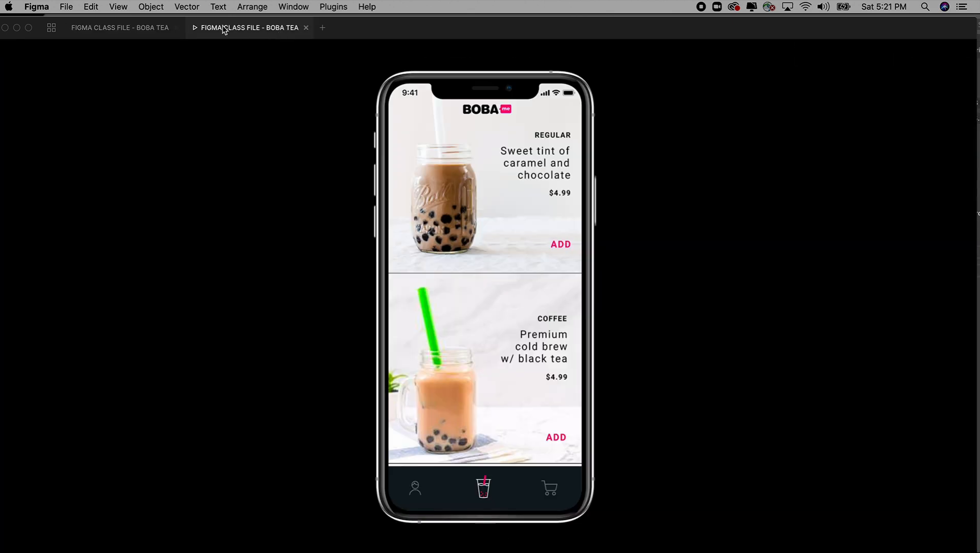
{"action": "left_click", "coordinate": [103, 28]}
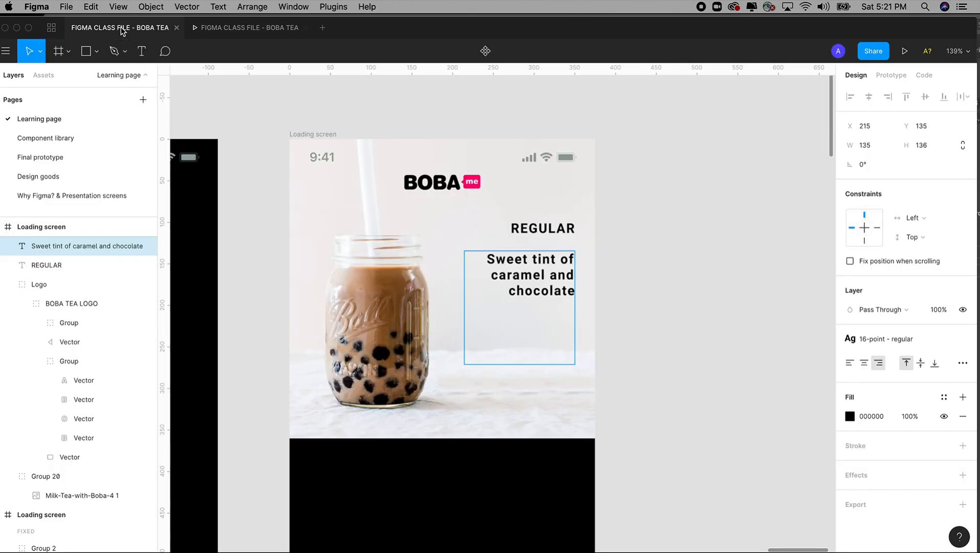
Step: Detach the text style from the "Sweet tint of caramel and chocolate" description and set its font size to 22
{"action": "triple_click", "coordinate": [508, 275]}
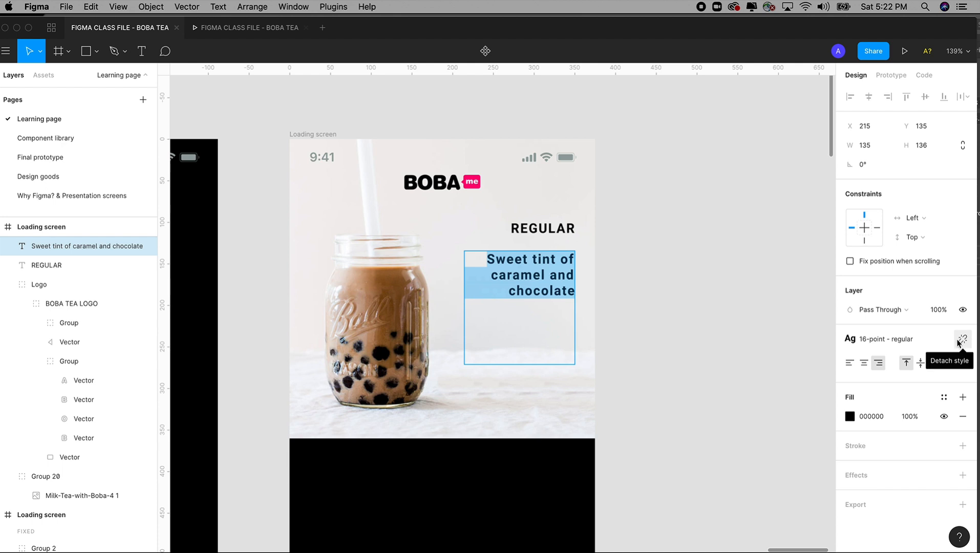
{"action": "left_click", "coordinate": [961, 342]}
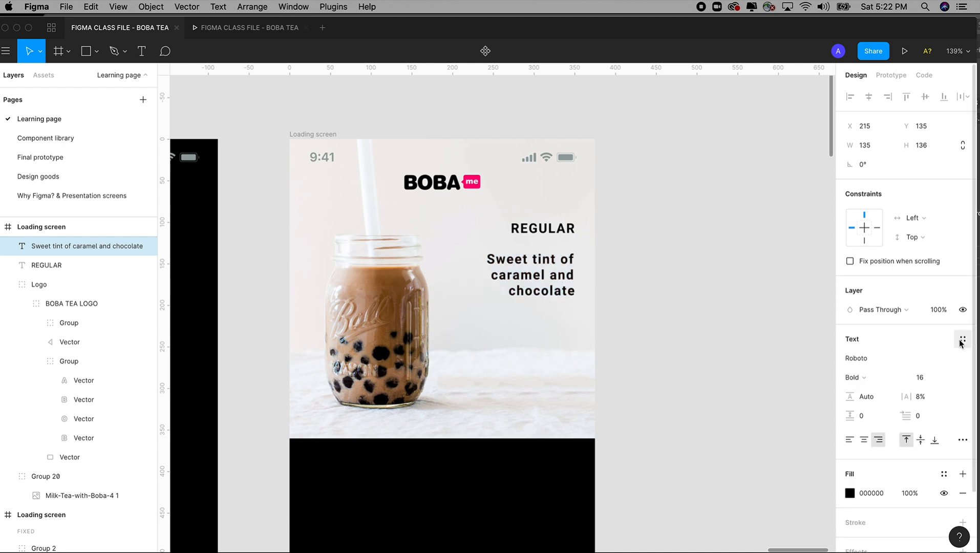
{"action": "left_click", "coordinate": [912, 378]}
{"action": "type", "text": "26"}
{"action": "key", "text": "Return"}
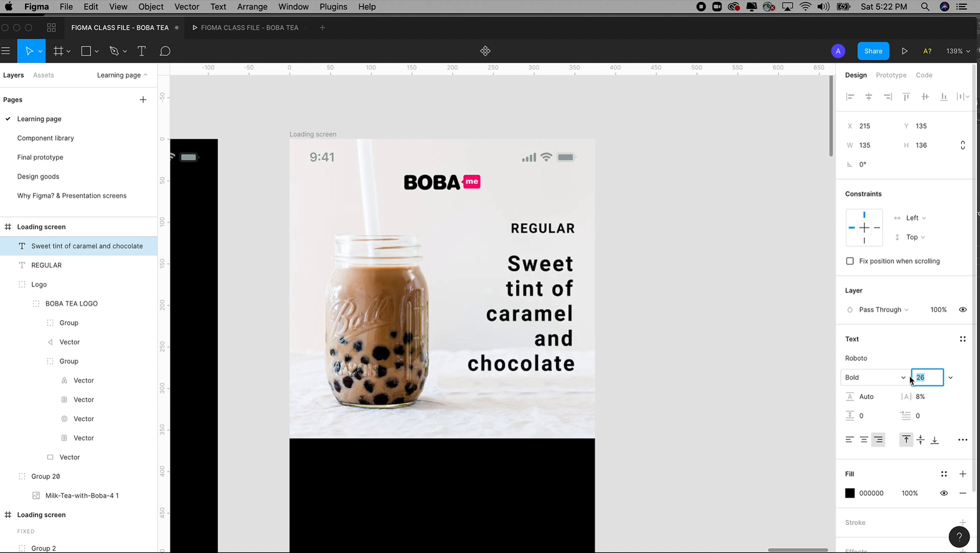
{"action": "key", "text": "Down"}
{"action": "key", "text": "Down"}
{"action": "key", "text": "Down"}
{"action": "key", "text": "Down"}
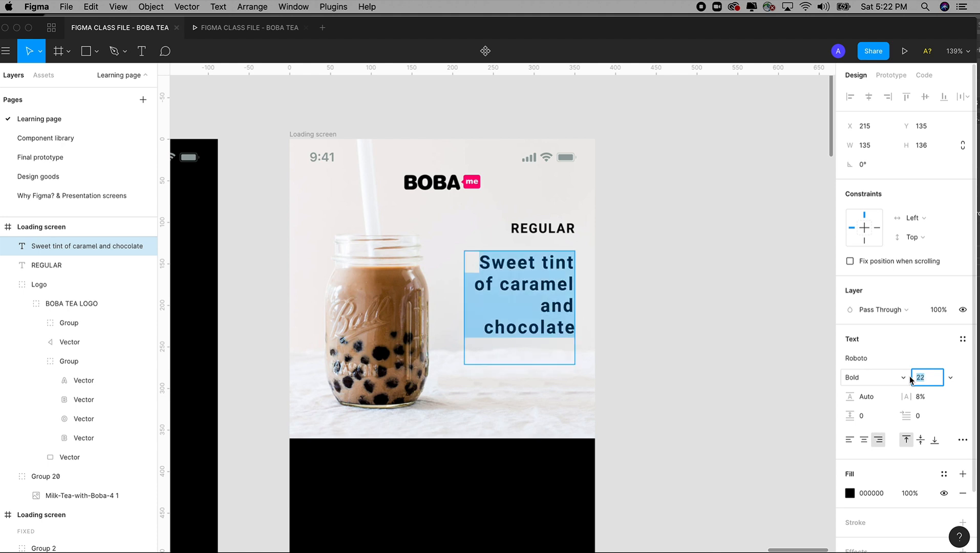
Step: Widen the description text box to about 151 px and change its font weight to Regular
{"action": "left_click", "coordinate": [485, 327]}
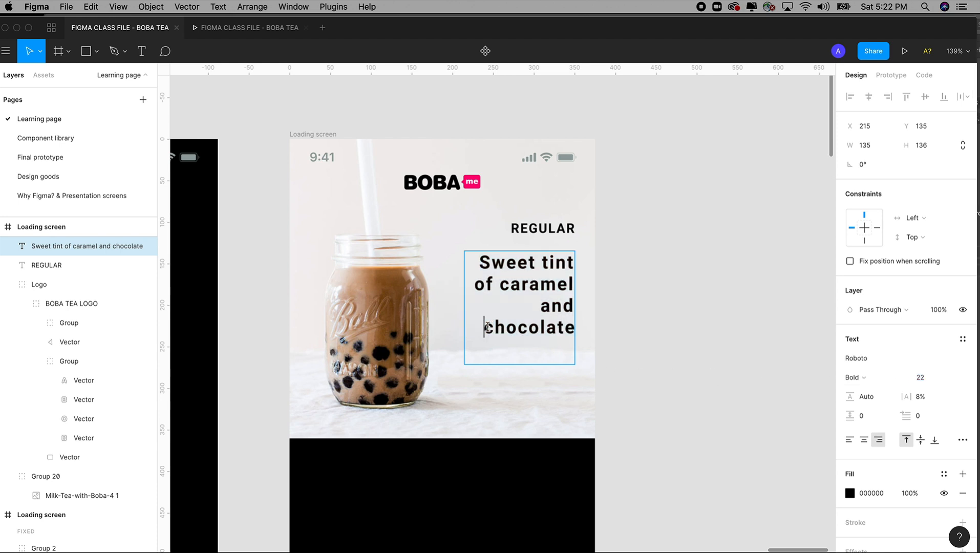
{"action": "key", "text": "BackSpace"}
{"action": "key", "text": "Escape"}
{"action": "left_click_drag", "start_coordinate": [463, 302], "coordinate": [451, 299]}
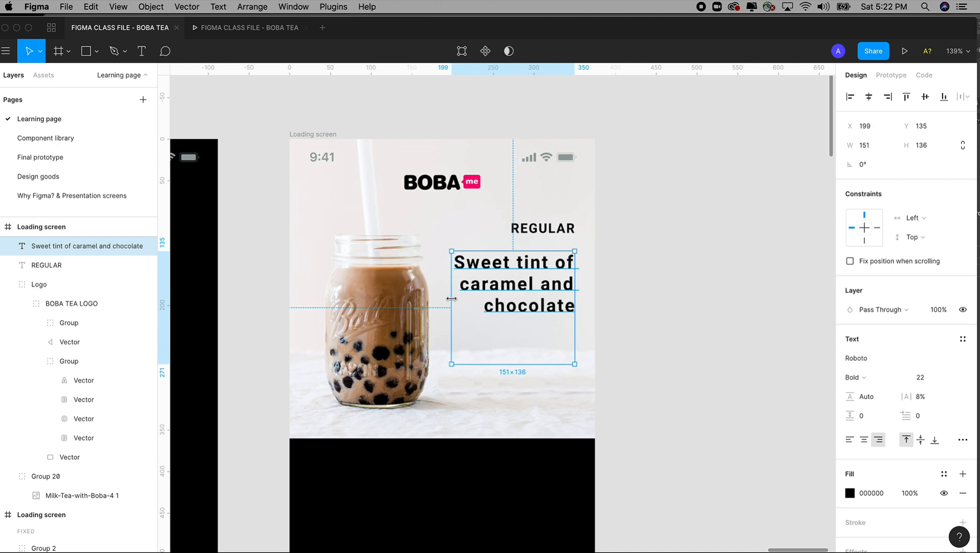
{"action": "left_click", "coordinate": [865, 378]}
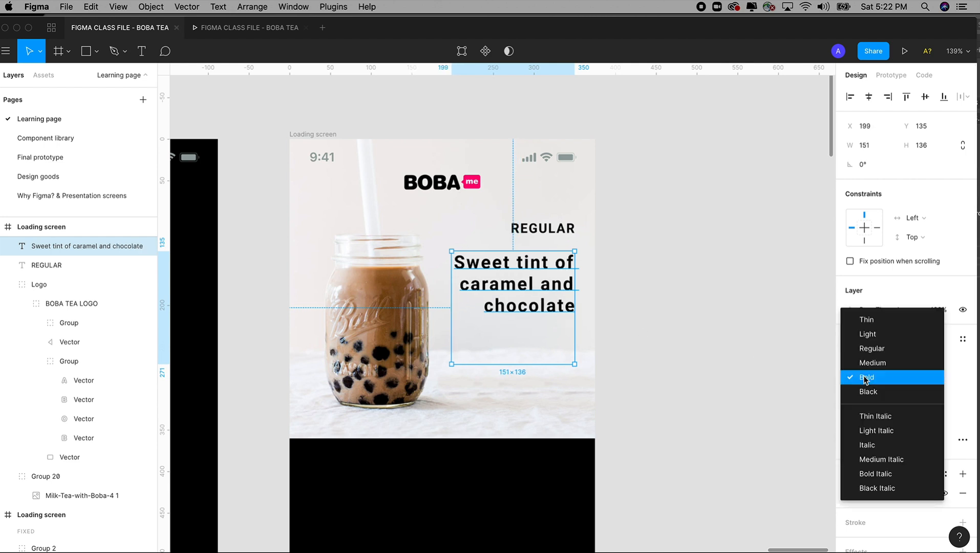
{"action": "left_click", "coordinate": [868, 345]}
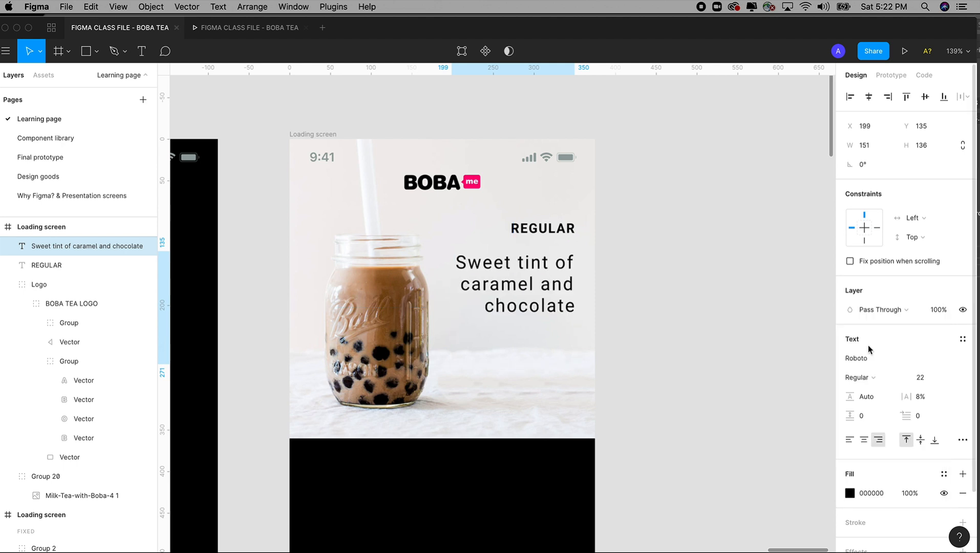
{"action": "left_click", "coordinate": [721, 336]}
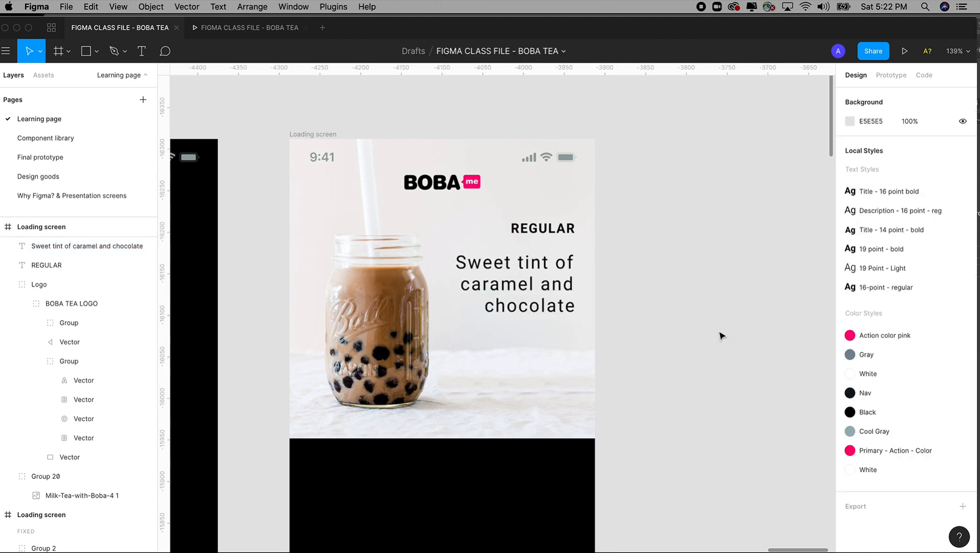
Step: Create a new text style named "22 - Point" from the description text
{"action": "left_click_drag", "start_coordinate": [679, 326], "coordinate": [717, 314]}
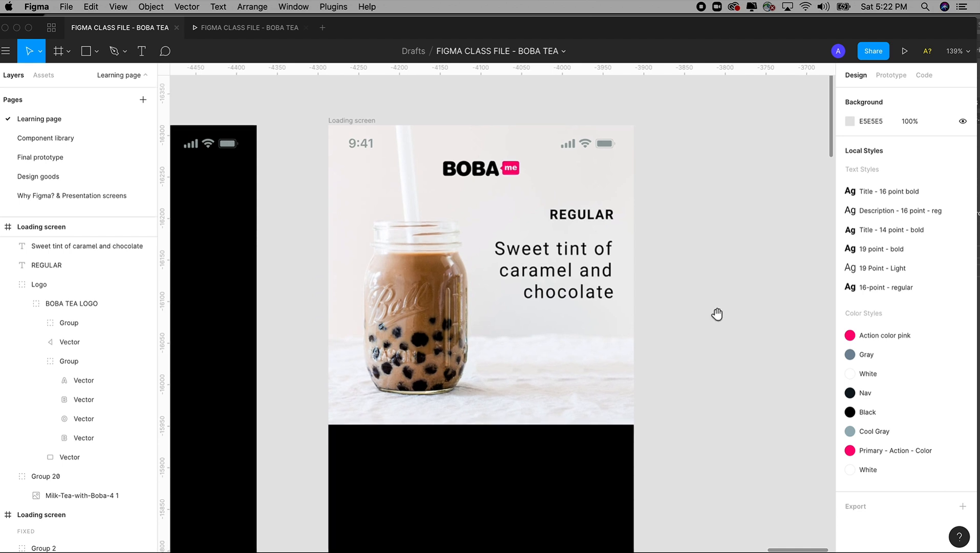
{"action": "left_click", "coordinate": [589, 279]}
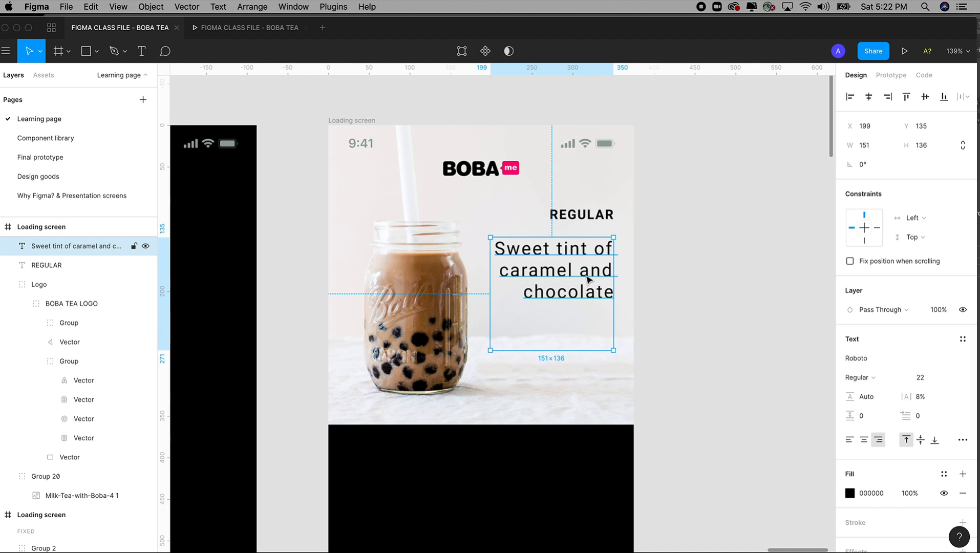
{"action": "left_click", "coordinate": [578, 225]}
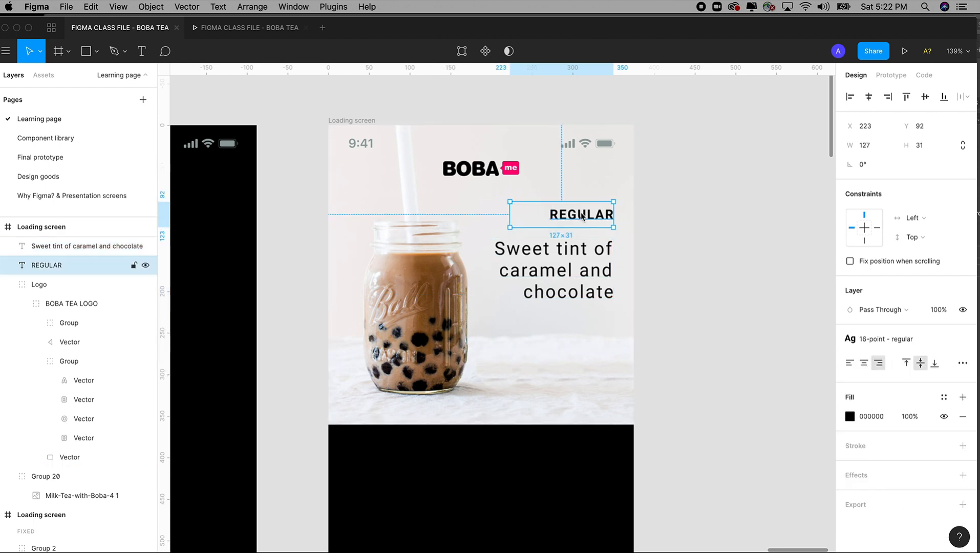
{"action": "left_click", "coordinate": [587, 278]}
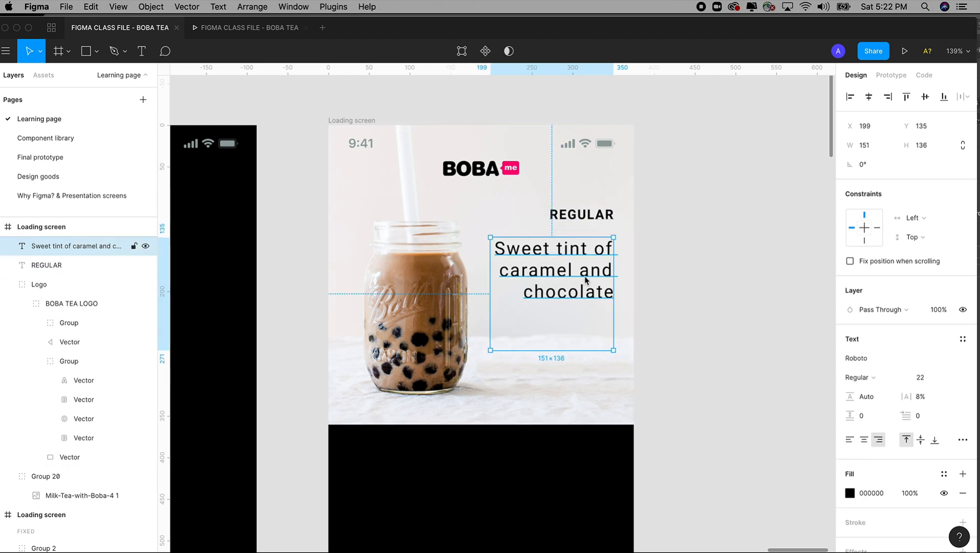
{"action": "left_click", "coordinate": [962, 340]}
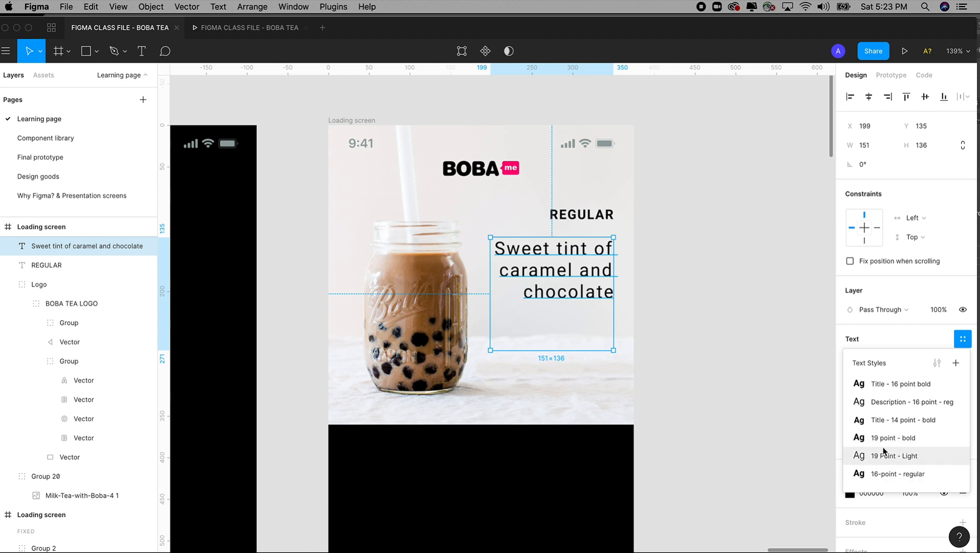
{"action": "left_click", "coordinate": [955, 362]}
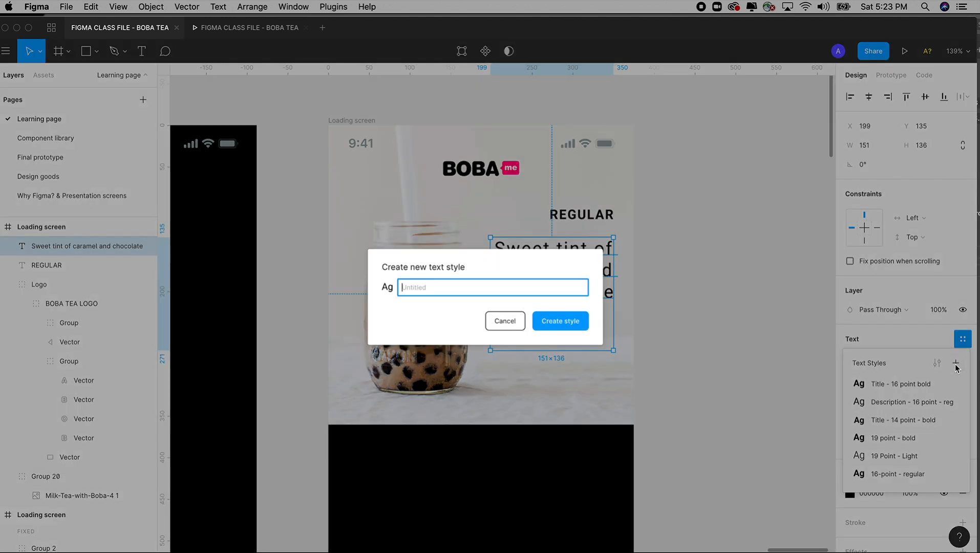
{"action": "type", "text": "22 - Point"}
{"action": "left_click", "coordinate": [569, 321]}
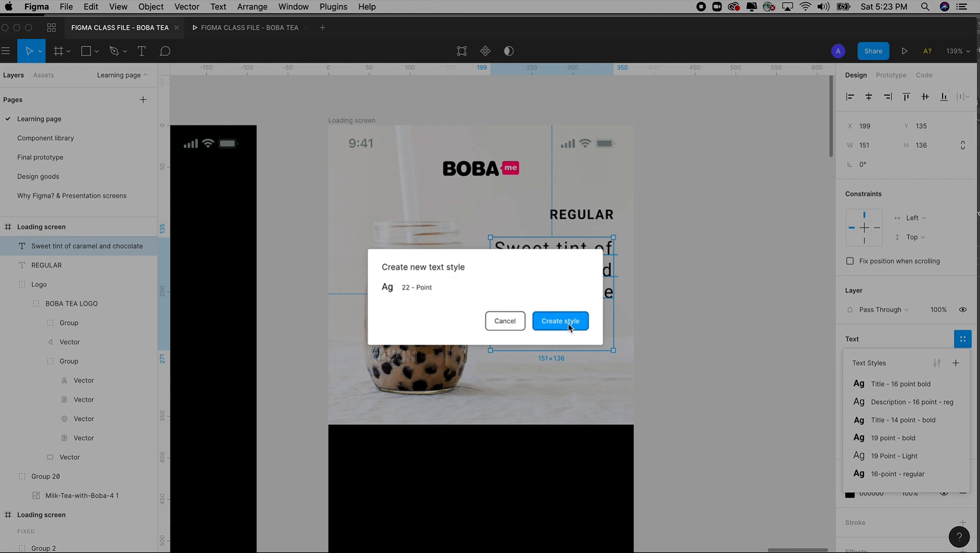
{"action": "left_click", "coordinate": [708, 339]}
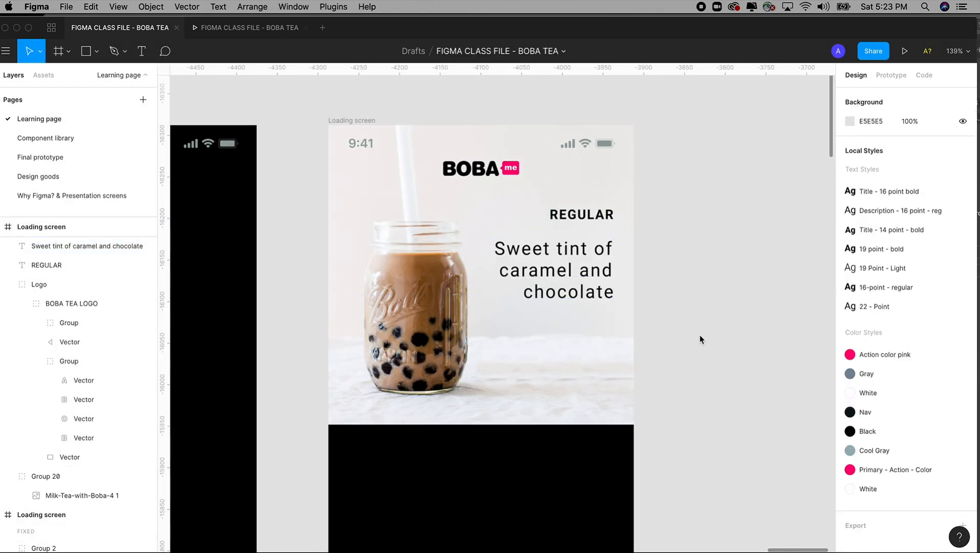
{"action": "key", "text": "super+minus"}
{"action": "key", "text": "super+minus"}
{"action": "key", "text": "super+minus"}
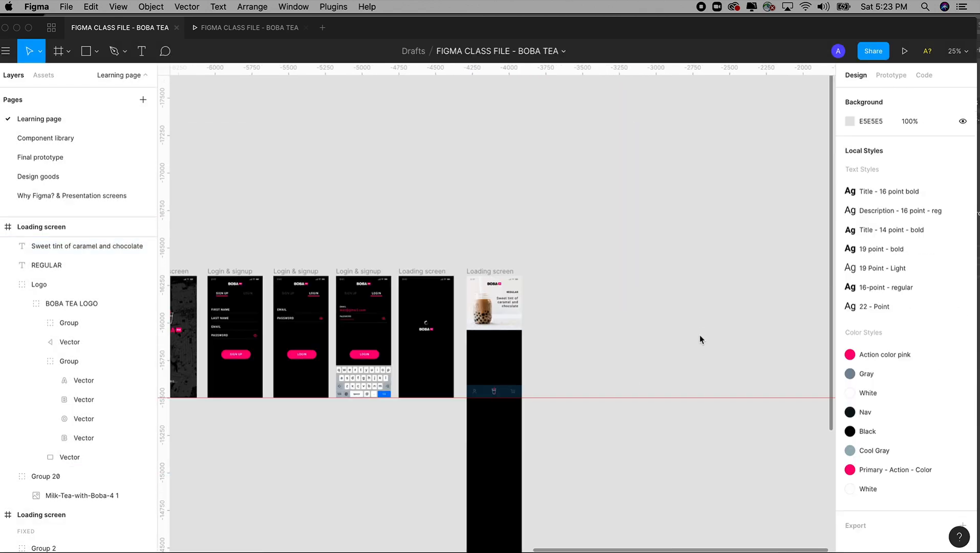
{"action": "left_click_drag", "start_coordinate": [591, 304], "coordinate": [705, 283]}
{"action": "left_click_drag", "start_coordinate": [642, 303], "coordinate": [661, 300]}
{"action": "left_click_drag", "start_coordinate": [576, 222], "coordinate": [684, 359]}
{"action": "left_click", "coordinate": [573, 230]}
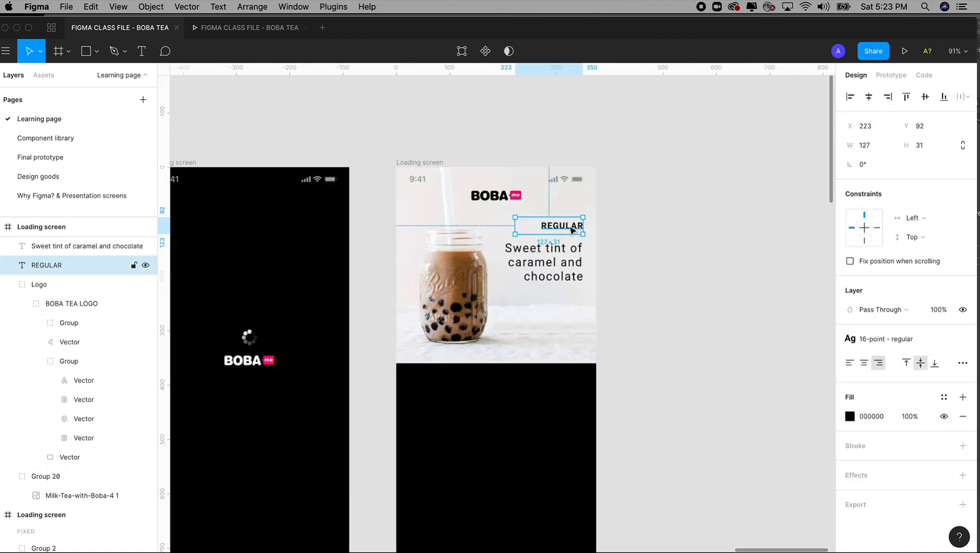
{"action": "left_click_drag", "start_coordinate": [572, 229], "coordinate": [574, 302]}
{"action": "key", "text": "super+z"}
{"action": "left_click_drag", "start_coordinate": [472, 139], "coordinate": [658, 401]}
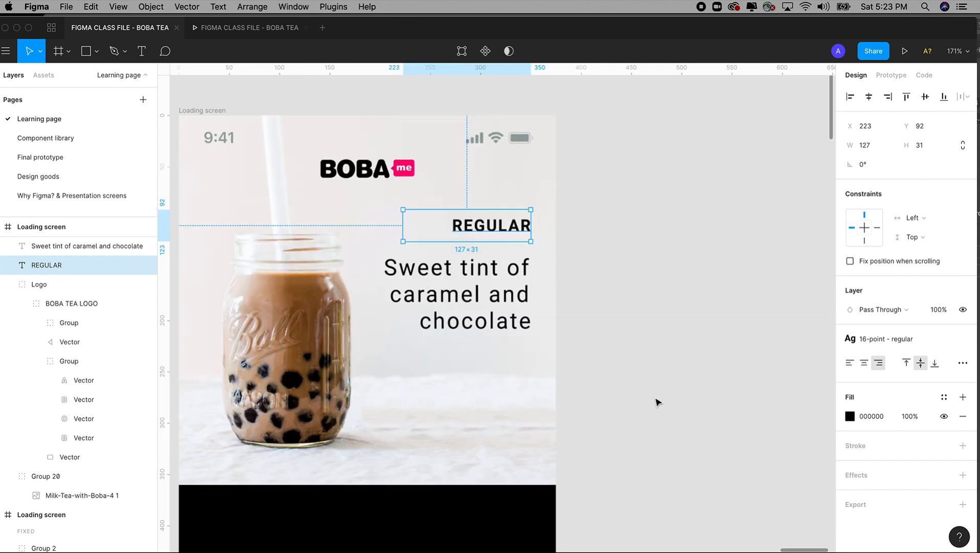
{"action": "left_click_drag", "start_coordinate": [528, 256], "coordinate": [567, 230]}
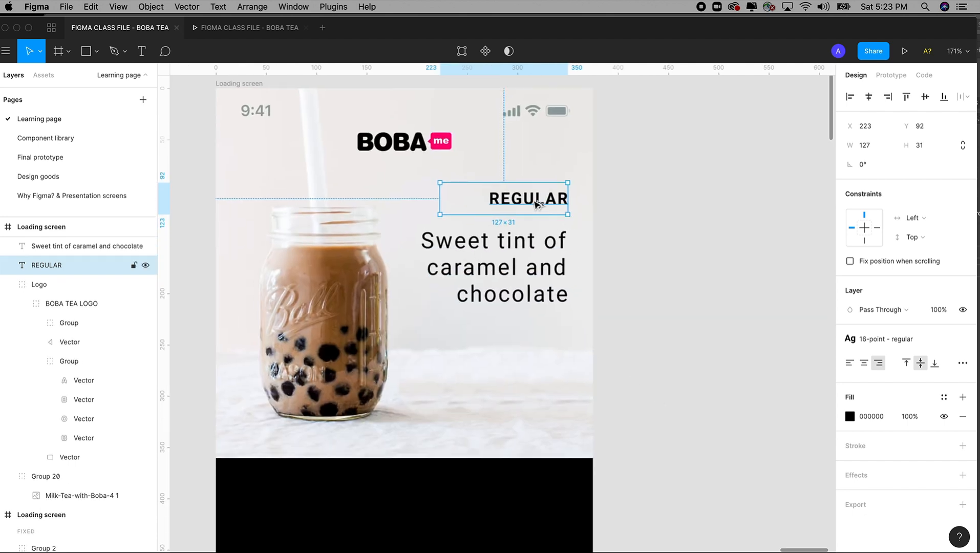
{"action": "key", "text": "Return"}
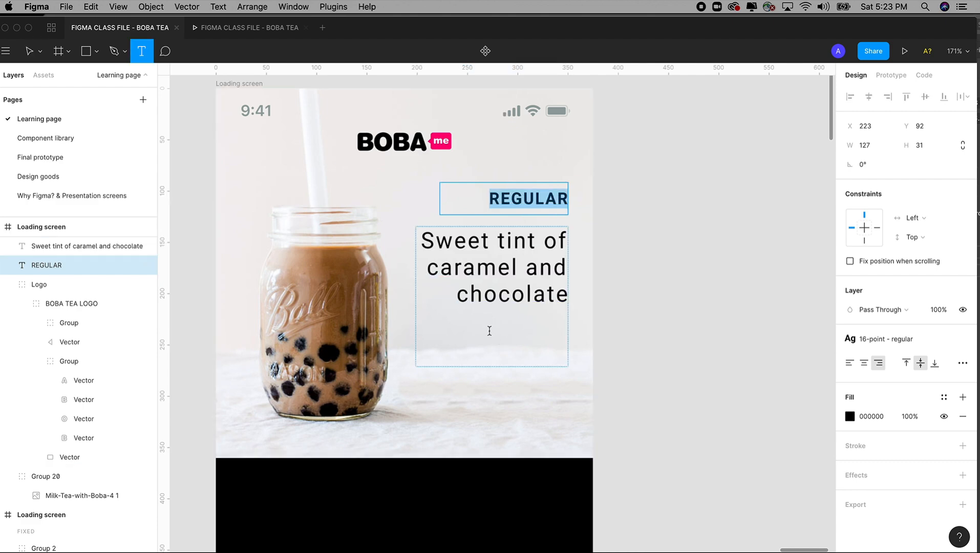
{"action": "key", "text": "Escape"}
Step: Shorten the description text box to fit its lines and add a 92 × 30 px text box reading "$4.99" below it
{"action": "left_click", "coordinate": [509, 322]}
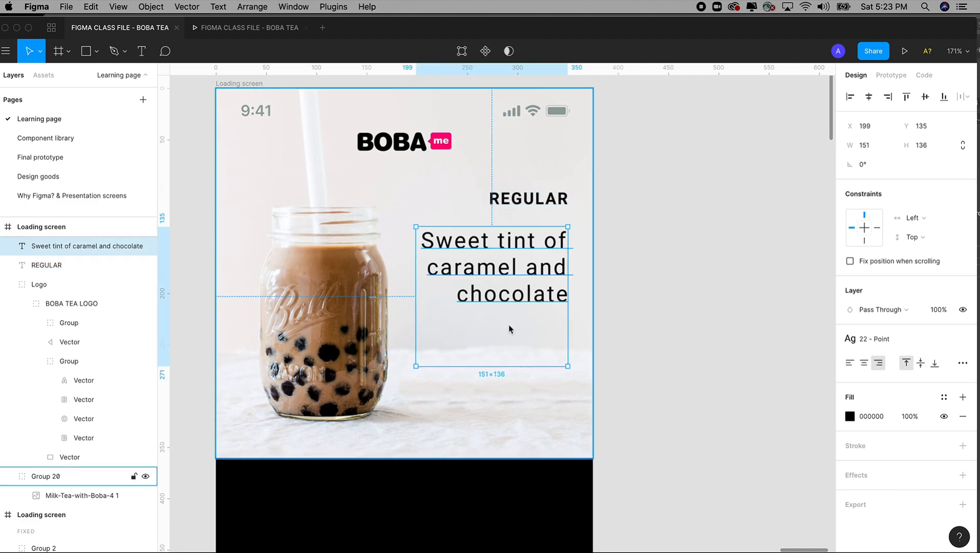
{"action": "left_click_drag", "start_coordinate": [509, 367], "coordinate": [509, 311]}
{"action": "key", "text": "Return"}
{"action": "left_click_drag", "start_coordinate": [473, 351], "coordinate": [565, 382]}
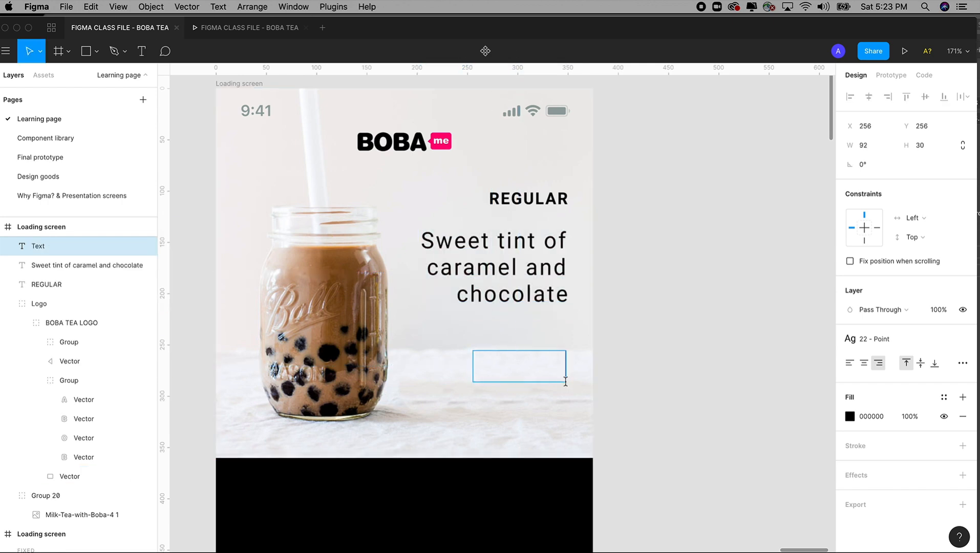
{"action": "type", "text": "$4.99"}
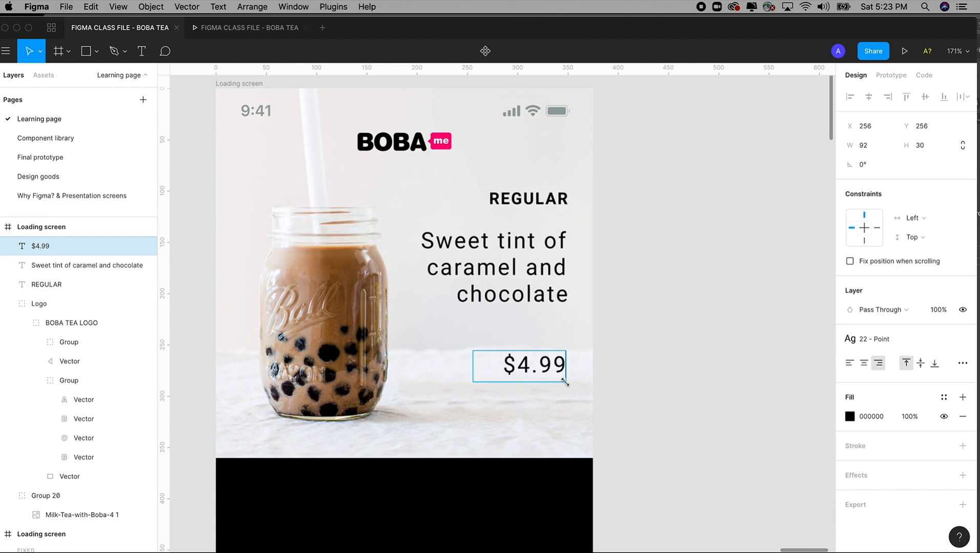
{"action": "key", "text": "Escape"}
Step: Move the $4.99 price up close below the description and align the right edges of the title, description and price
{"action": "left_click_drag", "start_coordinate": [563, 379], "coordinate": [548, 352]}
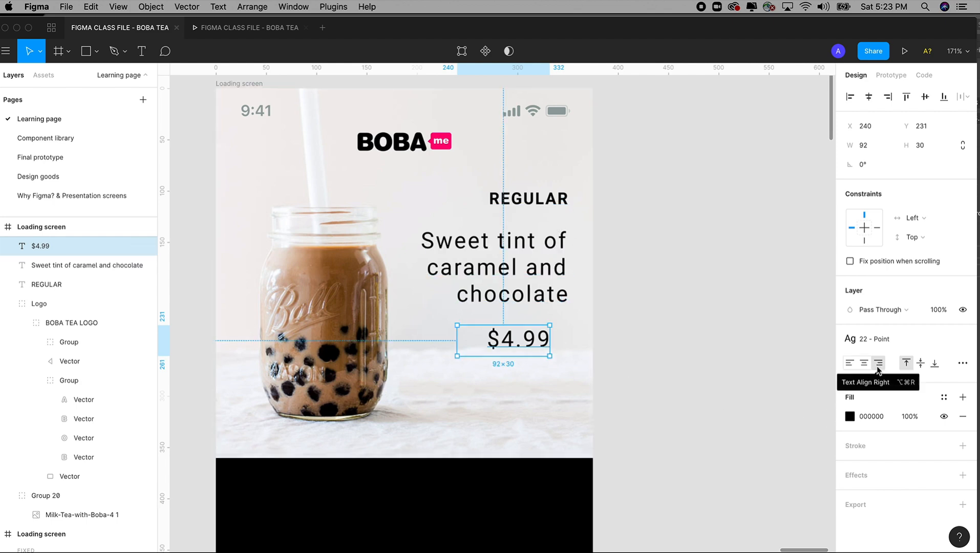
{"action": "left_click", "coordinate": [543, 204]}
{"action": "left_click", "coordinate": [541, 256], "text": "shift"}
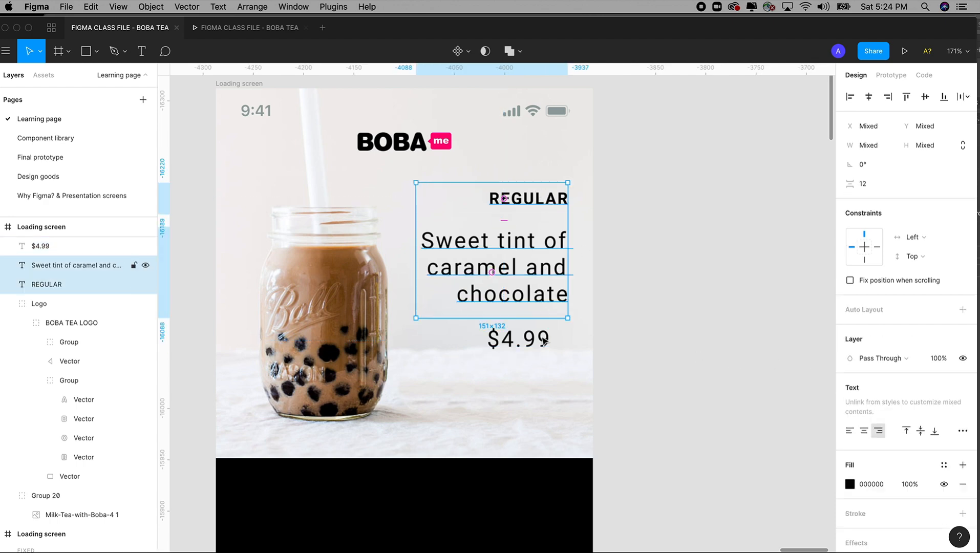
{"action": "left_click", "coordinate": [539, 342], "text": "shift"}
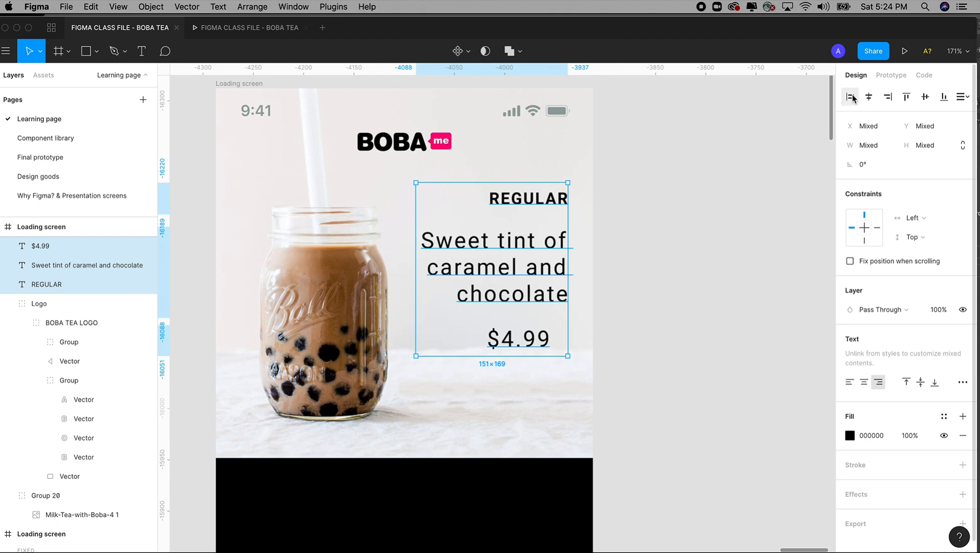
{"action": "left_click", "coordinate": [889, 98]}
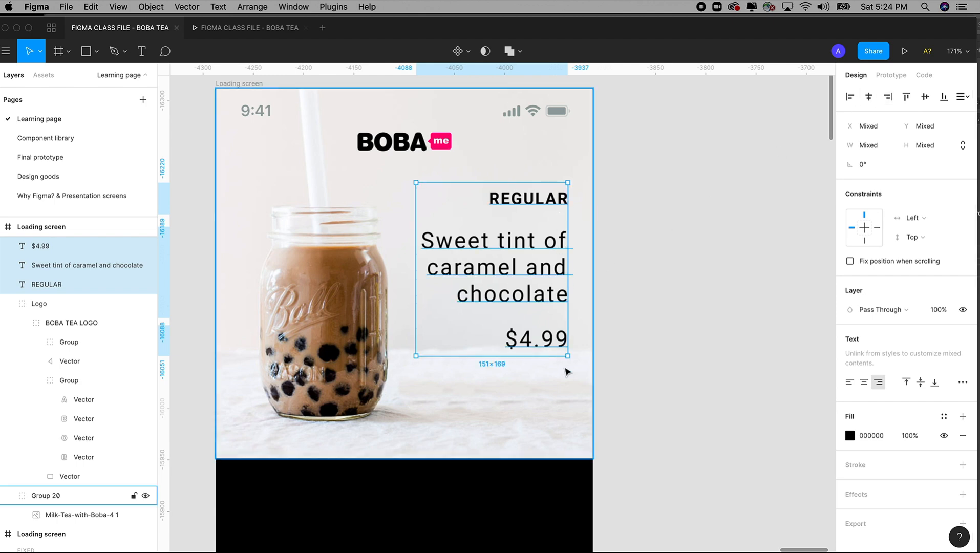
{"action": "left_click", "coordinate": [650, 317]}
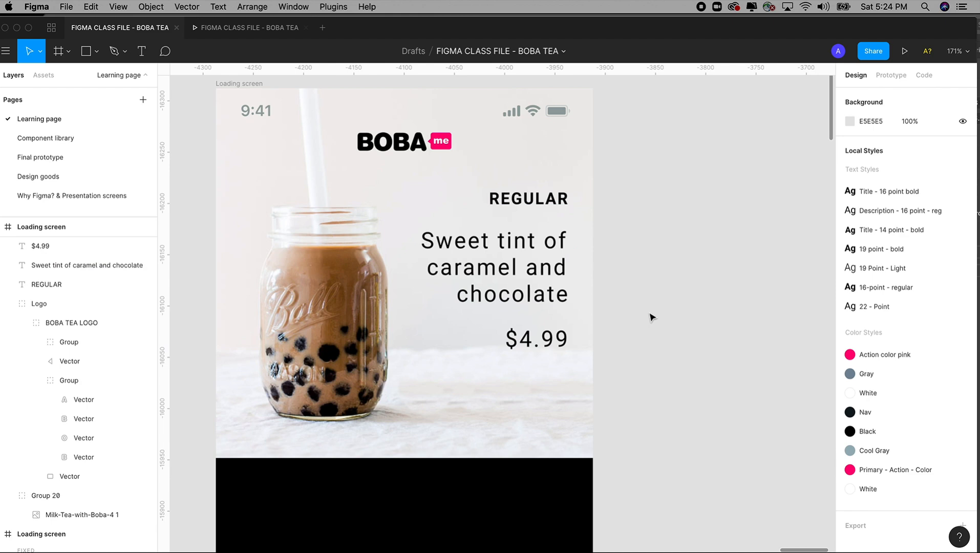
Step: Apply the "19 point - bold" text style to the $4.99 price
{"action": "left_click", "coordinate": [542, 347]}
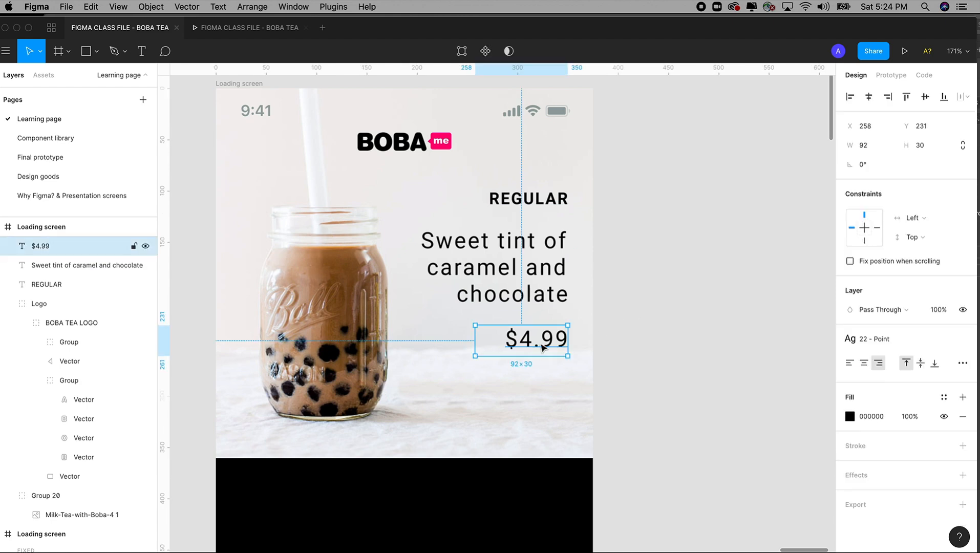
{"action": "left_click", "coordinate": [865, 339]}
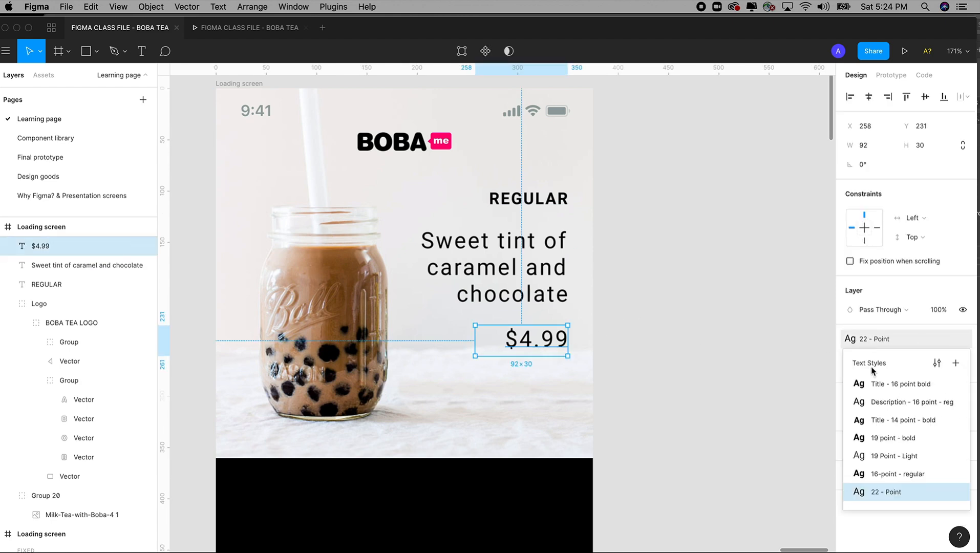
{"action": "left_click", "coordinate": [881, 437]}
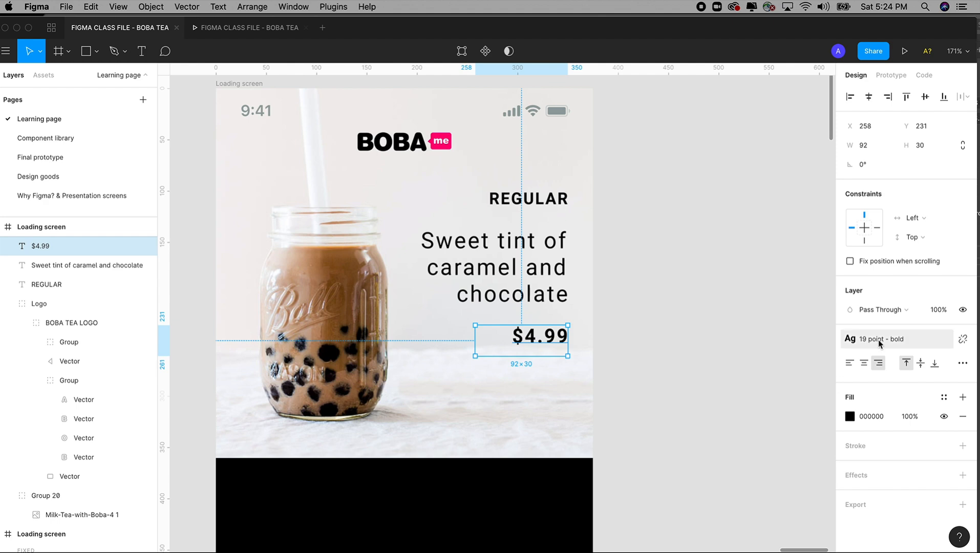
{"action": "left_click", "coordinate": [641, 330]}
Step: Duplicate the $4.99 price text directly below itself and change the copy's text to "ADD"
{"action": "scroll", "coordinate": [645, 323], "scroll_direction": "down", "scroll_amount": 1}
{"action": "scroll", "coordinate": [645, 322], "scroll_direction": "left", "scroll_amount": 1}
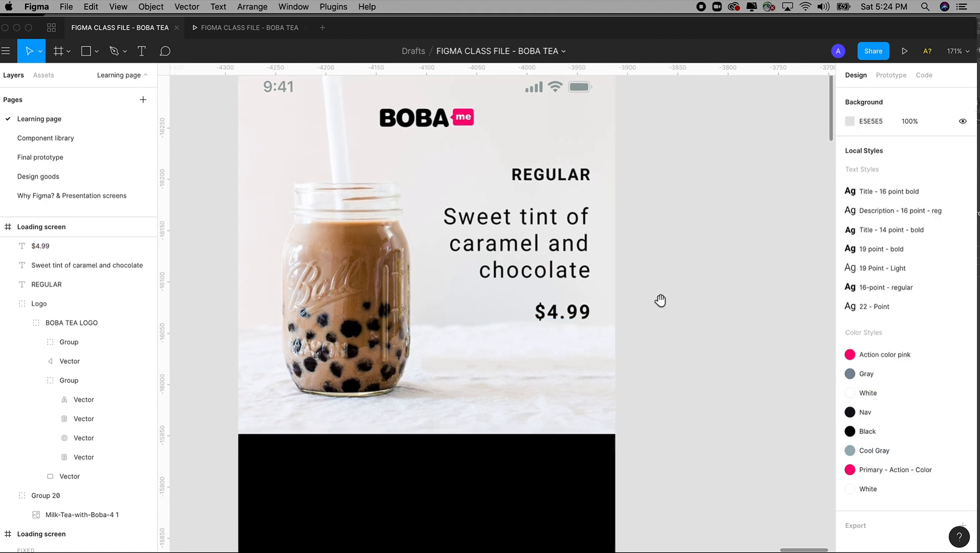
{"action": "left_click", "coordinate": [574, 316]}
{"action": "left_click_drag", "start_coordinate": [574, 317], "coordinate": [570, 352]}
{"action": "double_click", "coordinate": [570, 348]}
{"action": "type", "text": "ADD"}
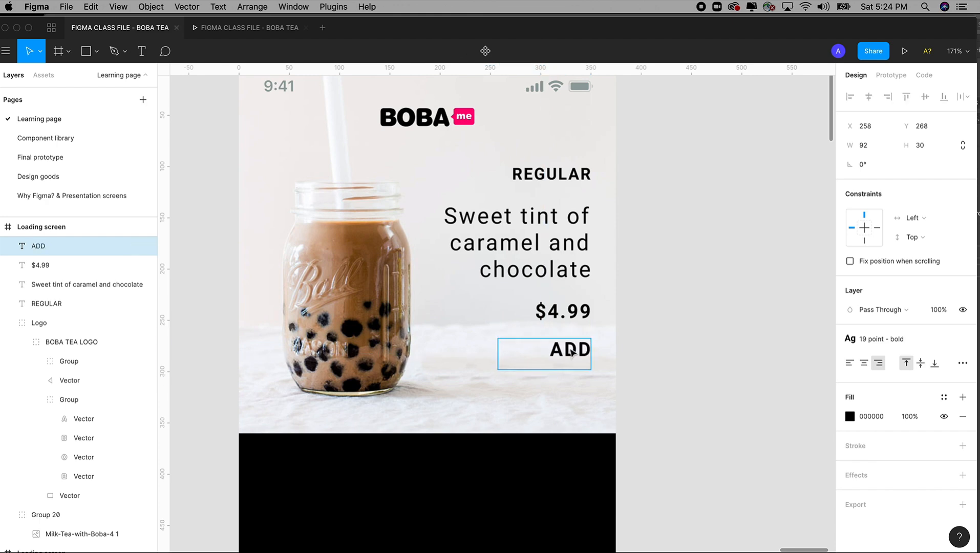
{"action": "key", "text": "Escape"}
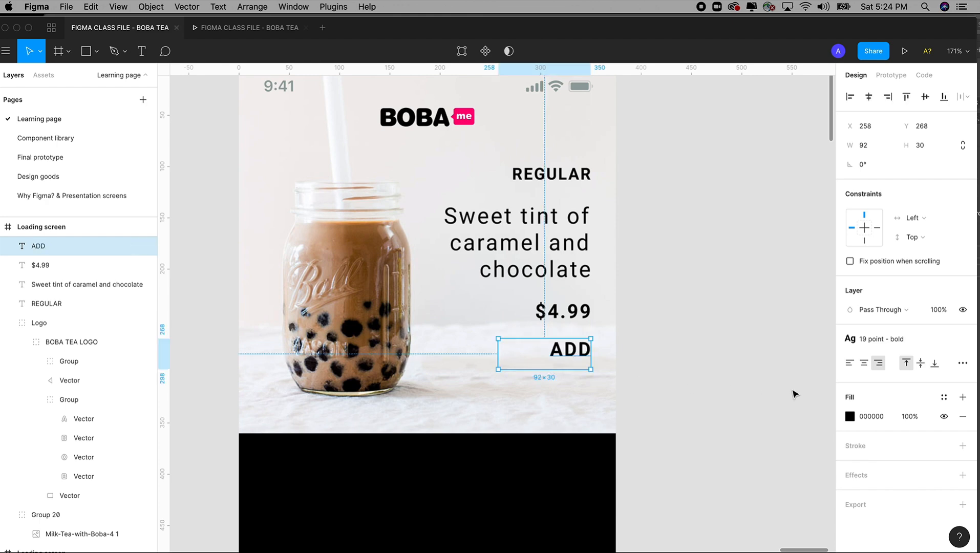
Step: Apply the "Primary - Action - Color" color style to the ADD text
{"action": "left_click", "coordinate": [850, 416]}
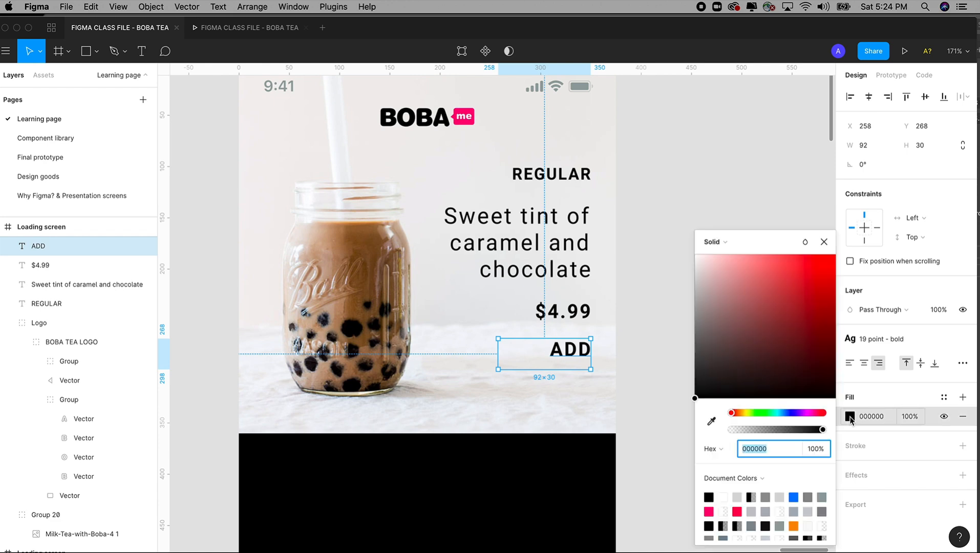
{"action": "left_click", "coordinate": [943, 397]}
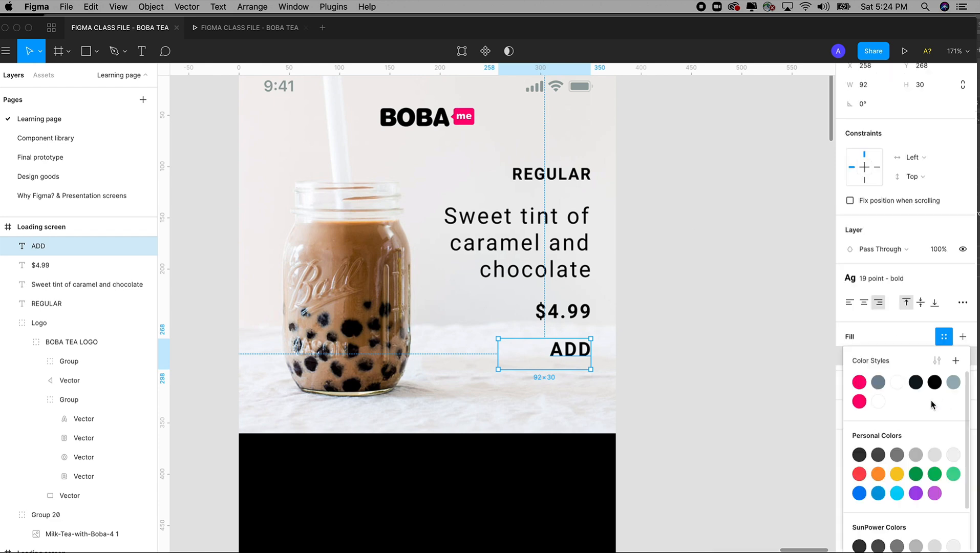
{"action": "left_click", "coordinate": [858, 401]}
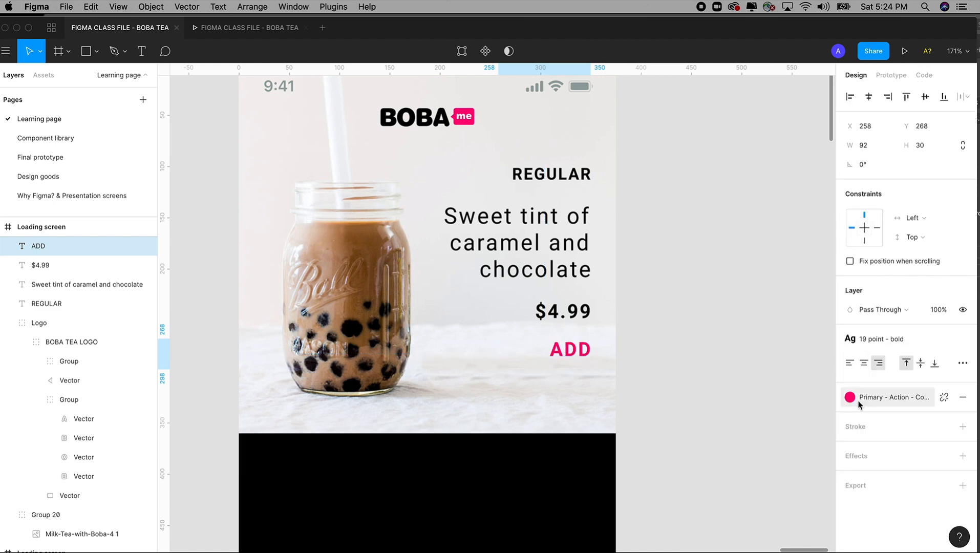
{"action": "left_click", "coordinate": [688, 395]}
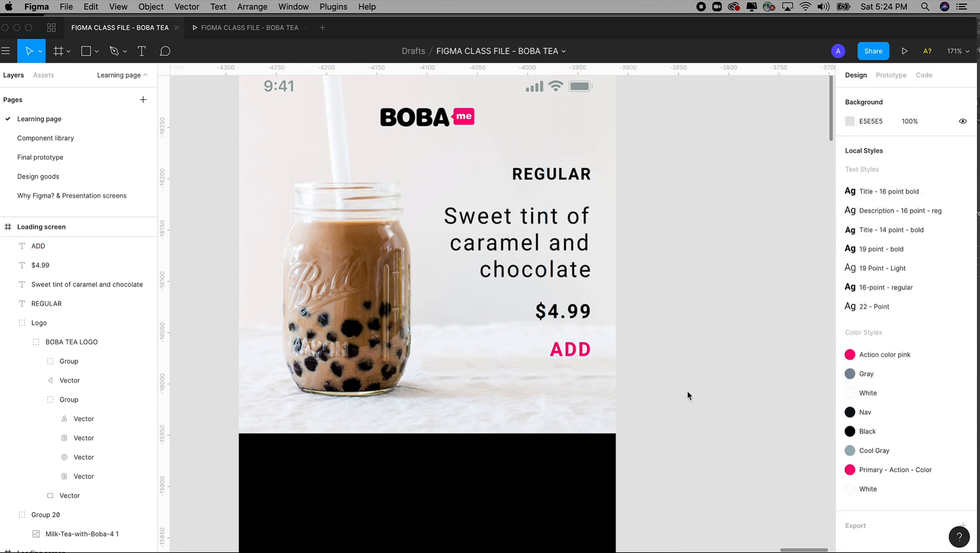
Step: Check the prototype interactions of the LOGIN button and the keyboard's Go key on the last login screen
{"action": "scroll", "coordinate": [686, 395], "scroll_direction": "down", "scroll_amount": 6}
{"action": "scroll", "coordinate": [686, 395], "scroll_direction": "up", "scroll_amount": 3}
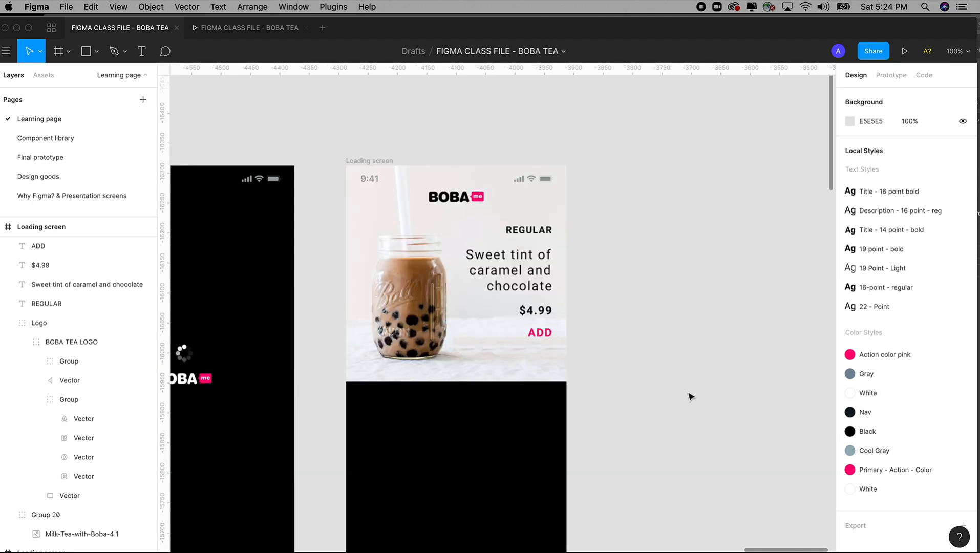
{"action": "key", "text": "minus"}
{"action": "left_click_drag", "start_coordinate": [687, 393], "coordinate": [699, 325]}
{"action": "key", "text": "z"}
{"action": "left_click_drag", "start_coordinate": [416, 137], "coordinate": [660, 516]}
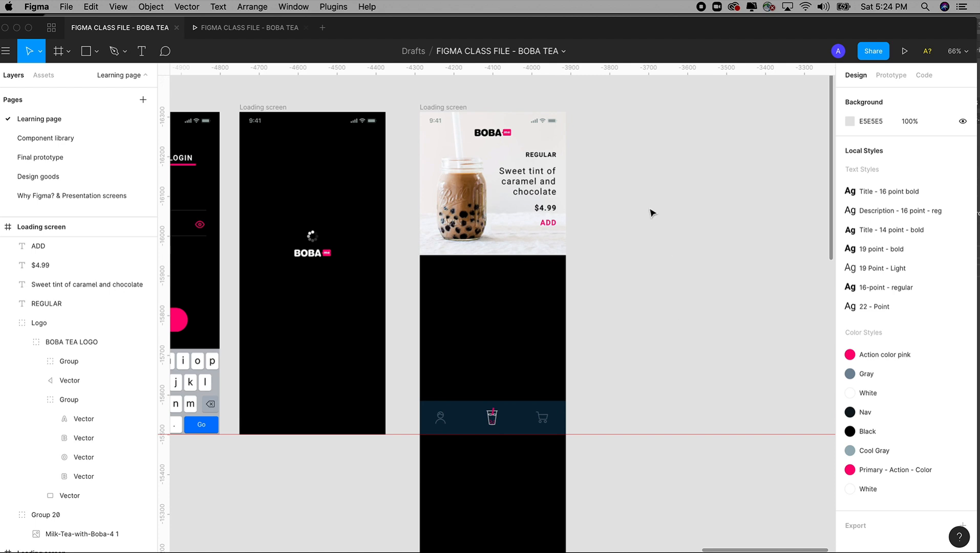
{"action": "left_click_drag", "start_coordinate": [642, 192], "coordinate": [652, 193]}
{"action": "left_click_drag", "start_coordinate": [381, 311], "coordinate": [487, 308]}
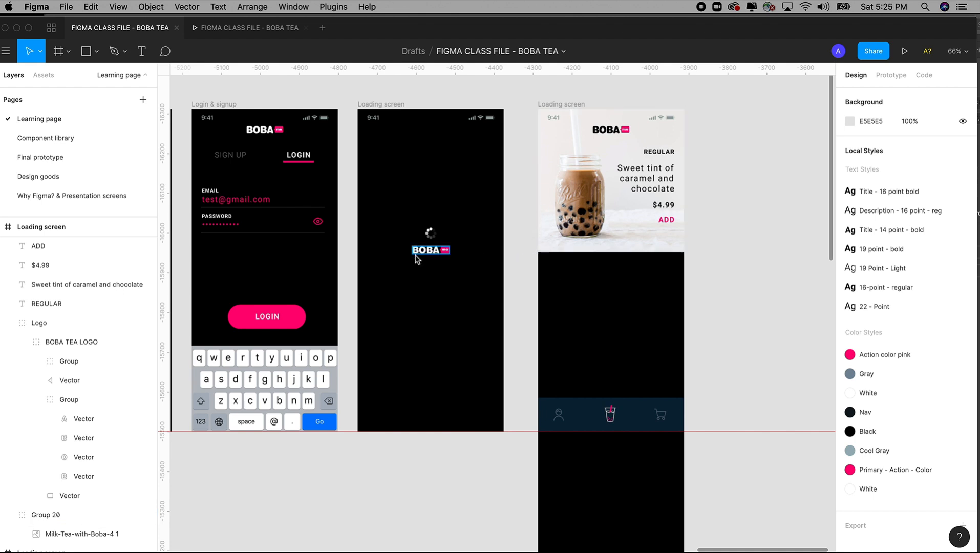
{"action": "left_click_drag", "start_coordinate": [417, 256], "coordinate": [494, 259]}
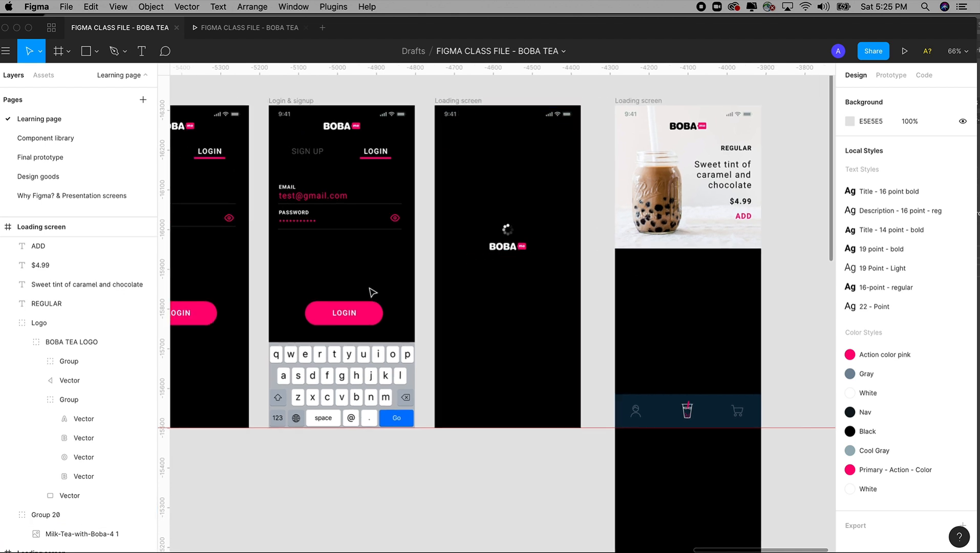
{"action": "left_click", "coordinate": [361, 319]}
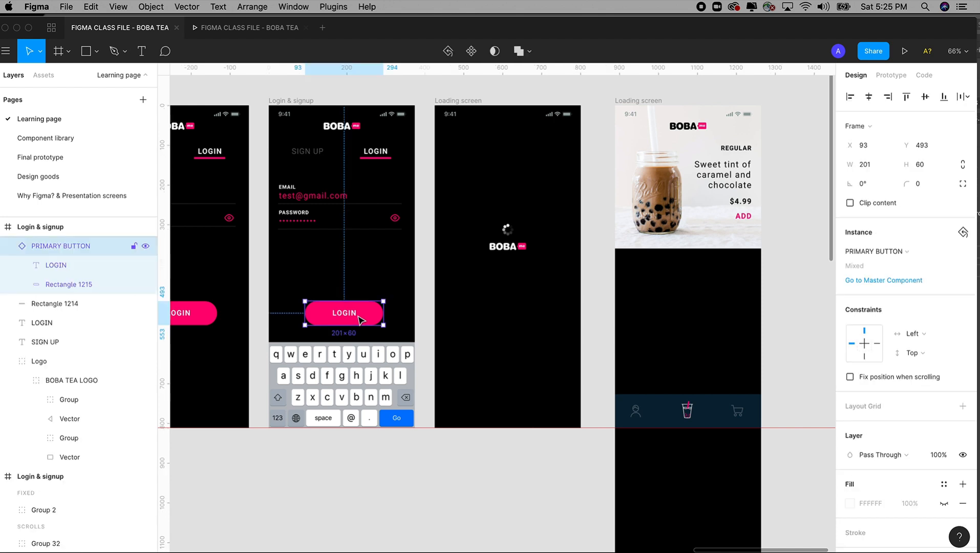
{"action": "left_click", "coordinate": [890, 75]}
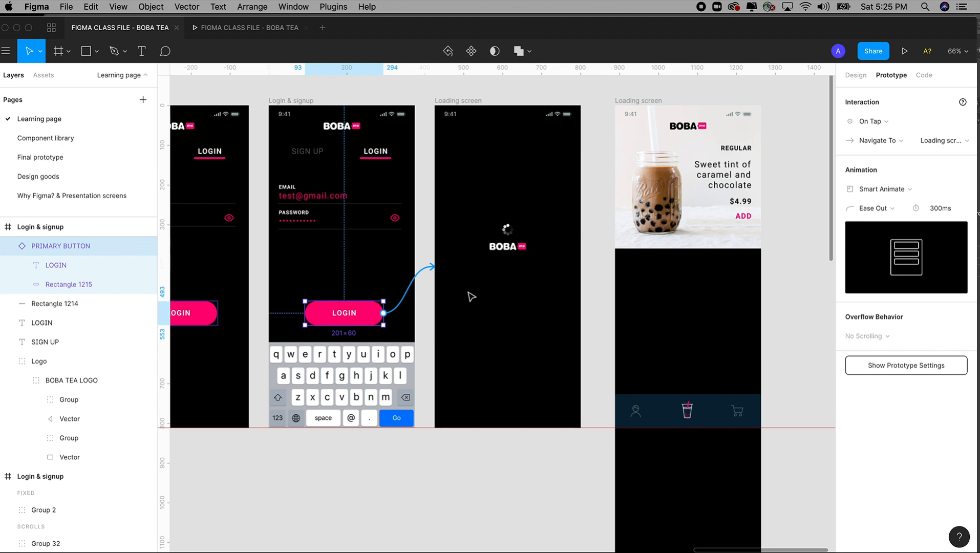
{"action": "left_click", "coordinate": [404, 422]}
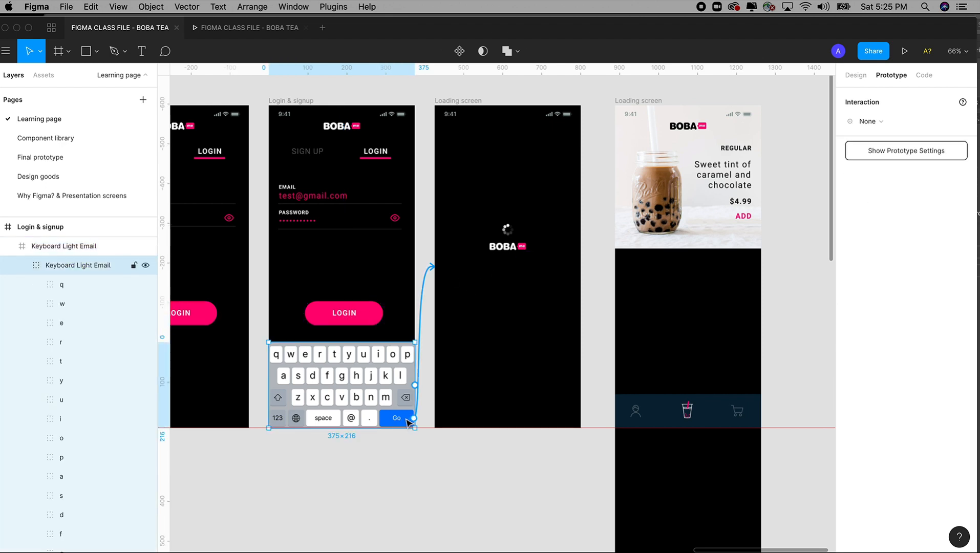
{"action": "double_click", "coordinate": [408, 421]}
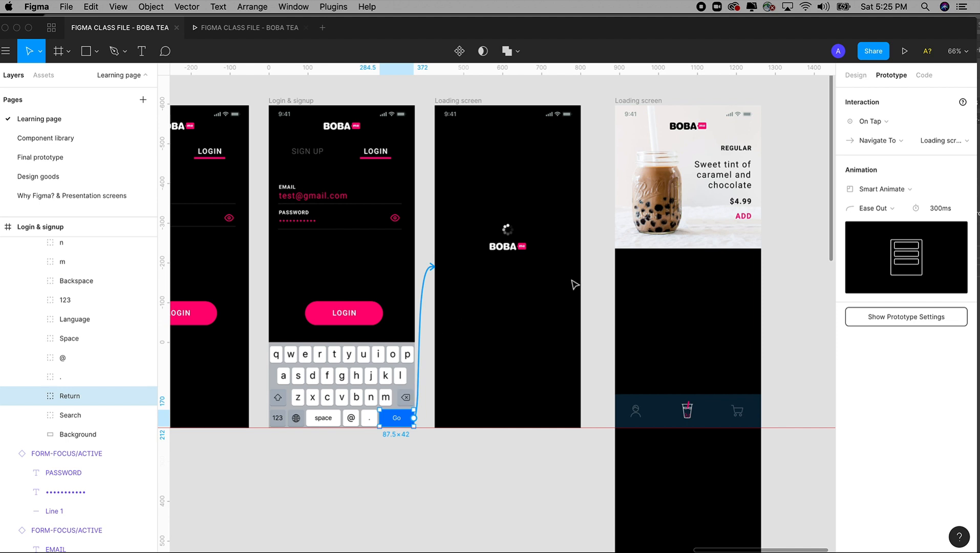
Step: Link the Loading screen frame with the spinner to the drink screen beside it with a prototype connection
{"action": "left_click", "coordinate": [477, 103]}
{"action": "left_click_drag", "start_coordinate": [555, 197], "coordinate": [456, 210]}
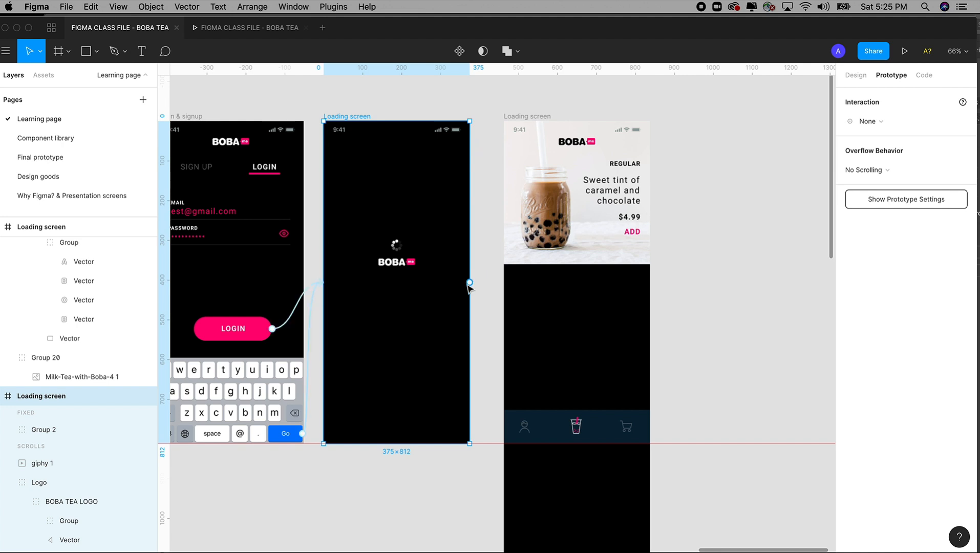
{"action": "left_click", "coordinate": [398, 246]}
{"action": "left_click", "coordinate": [399, 263], "text": "shift"}
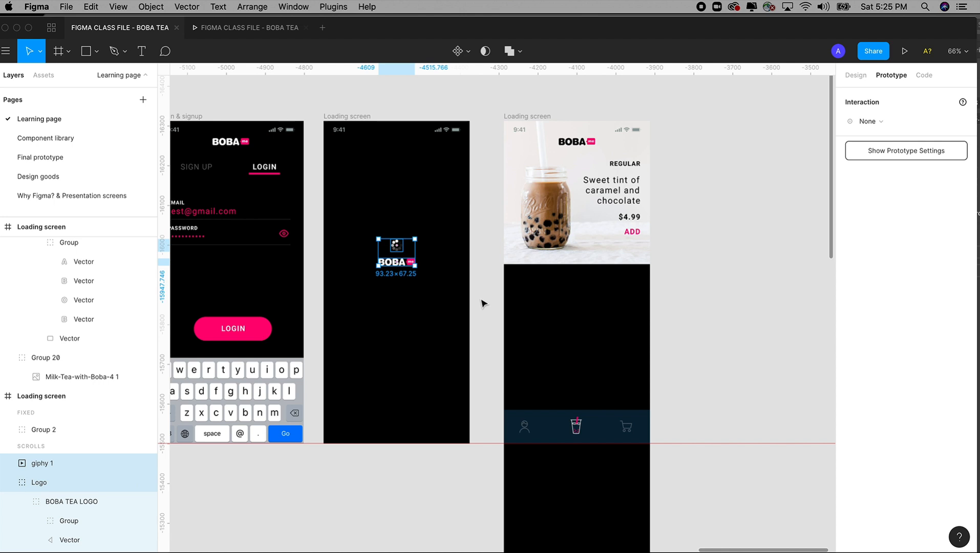
{"action": "left_click", "coordinate": [405, 186]}
{"action": "left_click", "coordinate": [359, 116]}
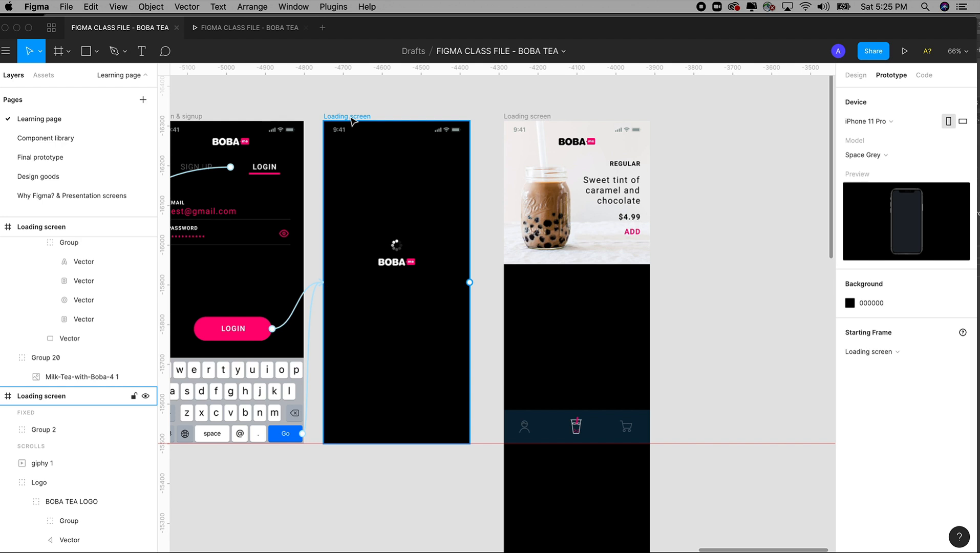
{"action": "left_click", "coordinate": [351, 119]}
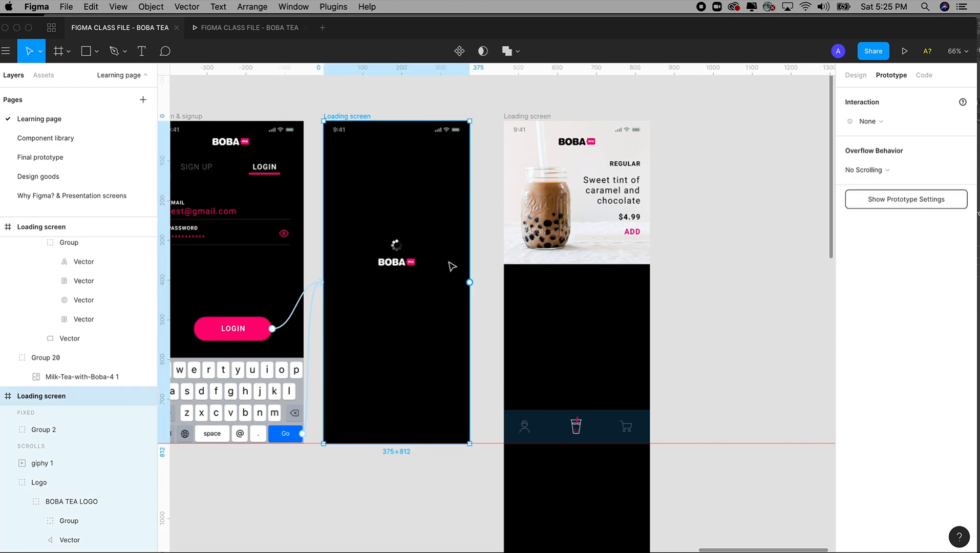
{"action": "left_click_drag", "start_coordinate": [470, 283], "coordinate": [608, 335]}
Step: Rename the drink screen's frame to "Shopping"
{"action": "scroll", "coordinate": [687, 351], "scroll_direction": "down", "scroll_amount": 10}
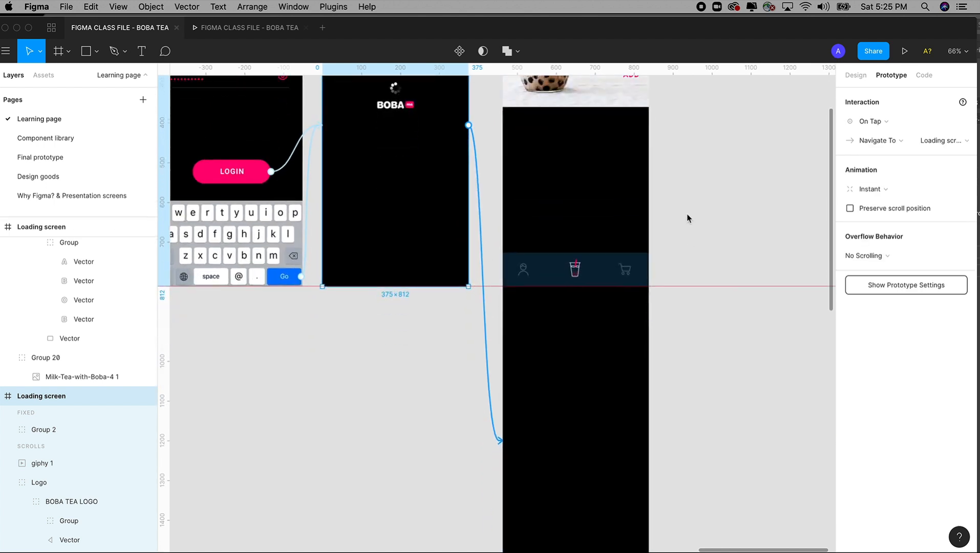
{"action": "scroll", "coordinate": [676, 246], "scroll_direction": "up", "scroll_amount": 10}
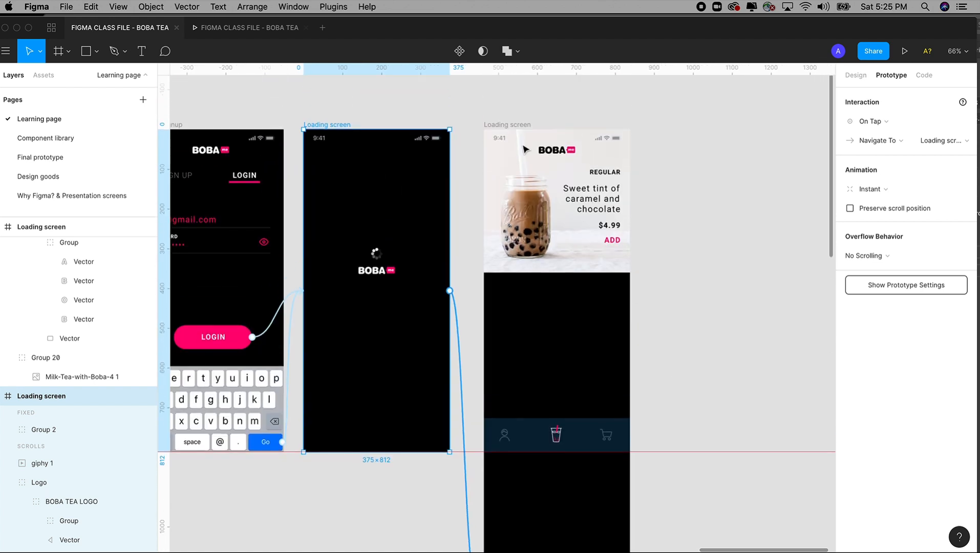
{"action": "left_click", "coordinate": [510, 124]}
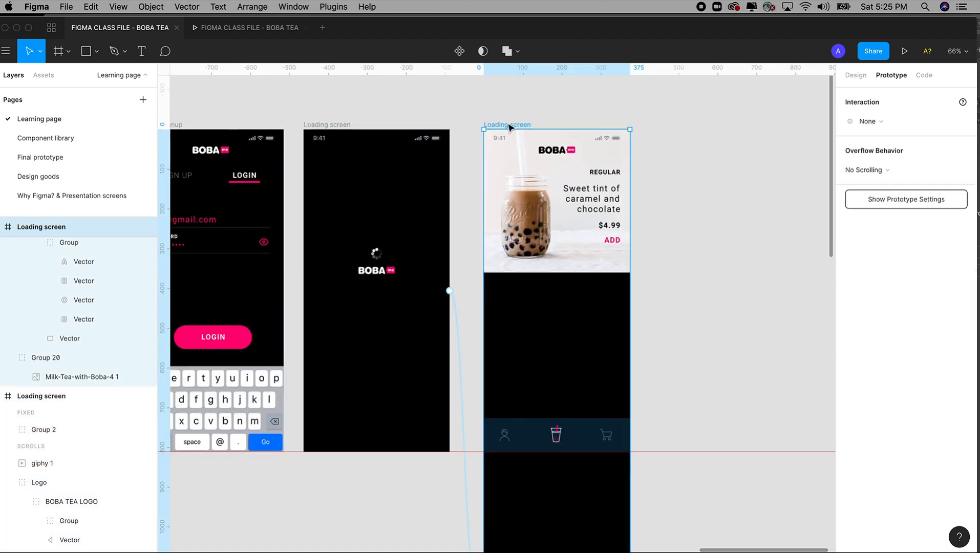
{"action": "double_click", "coordinate": [56, 227]}
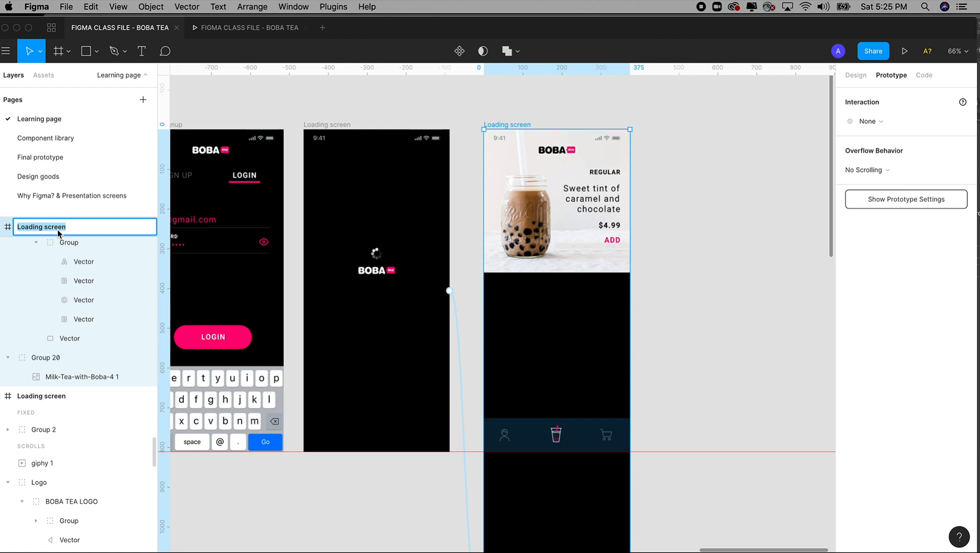
{"action": "type", "text": "Shopping"}
{"action": "left_click", "coordinate": [570, 109]}
{"action": "left_click", "coordinate": [497, 124]}
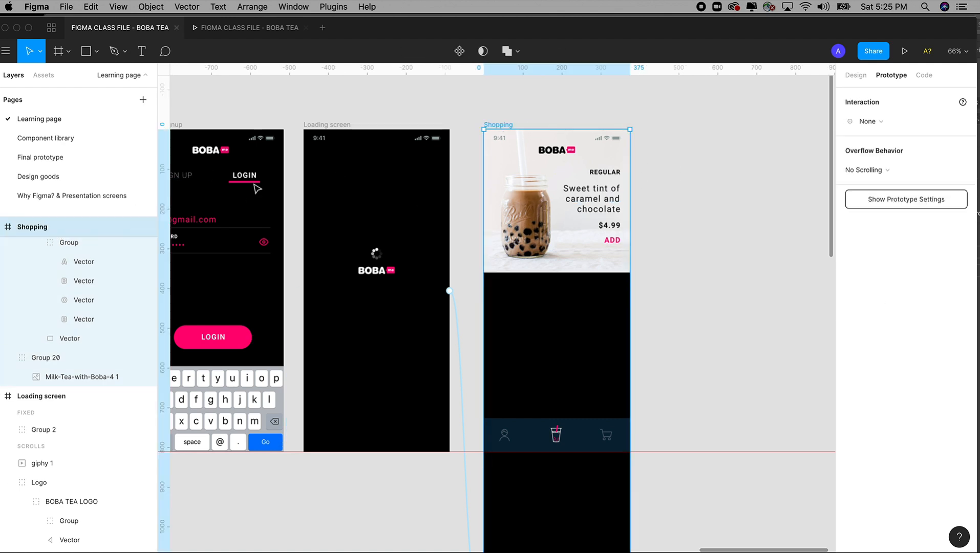
{"action": "double_click", "coordinate": [36, 229]}
{"action": "key", "text": "super+a"}
{"action": "type", "text": "Shopping"}
{"action": "left_click", "coordinate": [714, 215]}
Step: Change the trigger of the Loading screen's connection to Shopping to After Delay with 3000 ms
{"action": "left_click", "coordinate": [345, 125]}
{"action": "scroll", "coordinate": [425, 205], "scroll_direction": "down", "scroll_amount": 2}
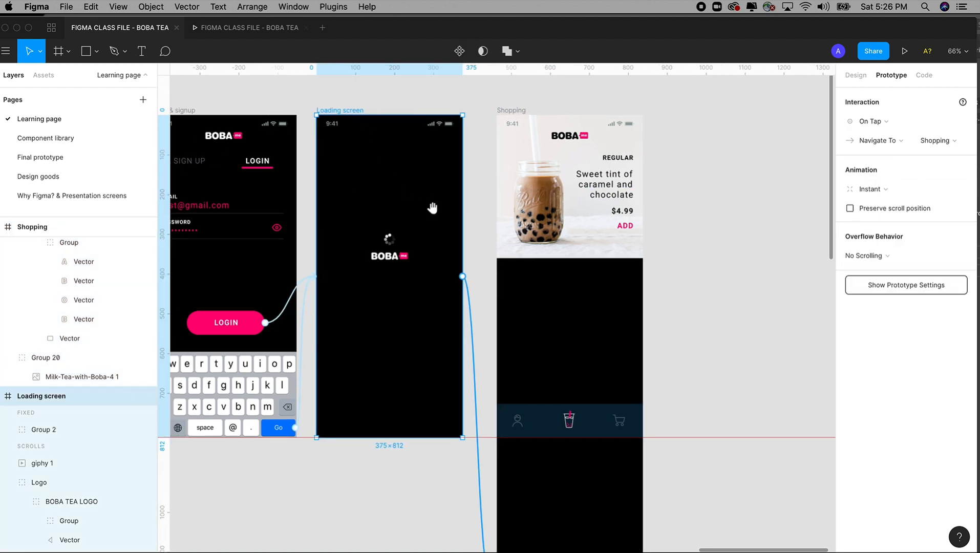
{"action": "left_click", "coordinate": [870, 122]}
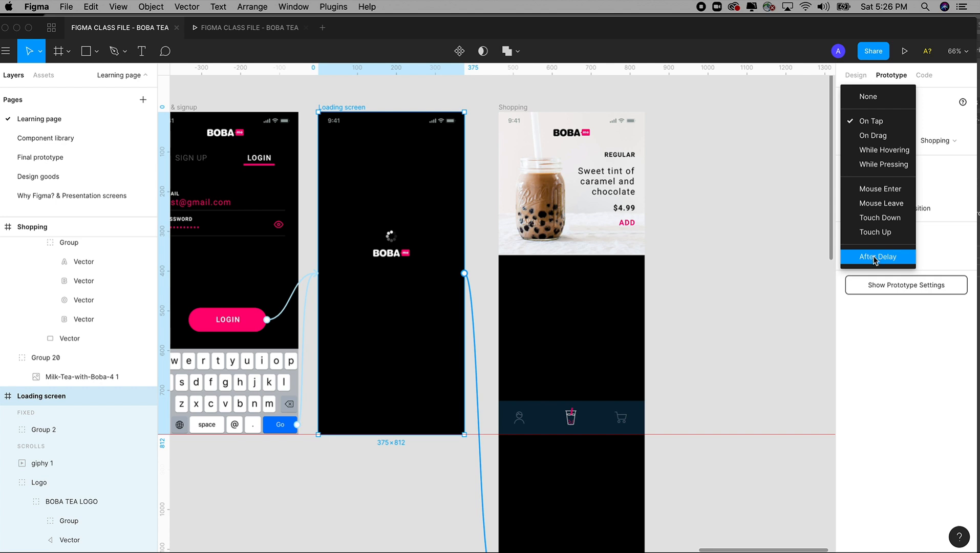
{"action": "left_click", "coordinate": [793, 215]}
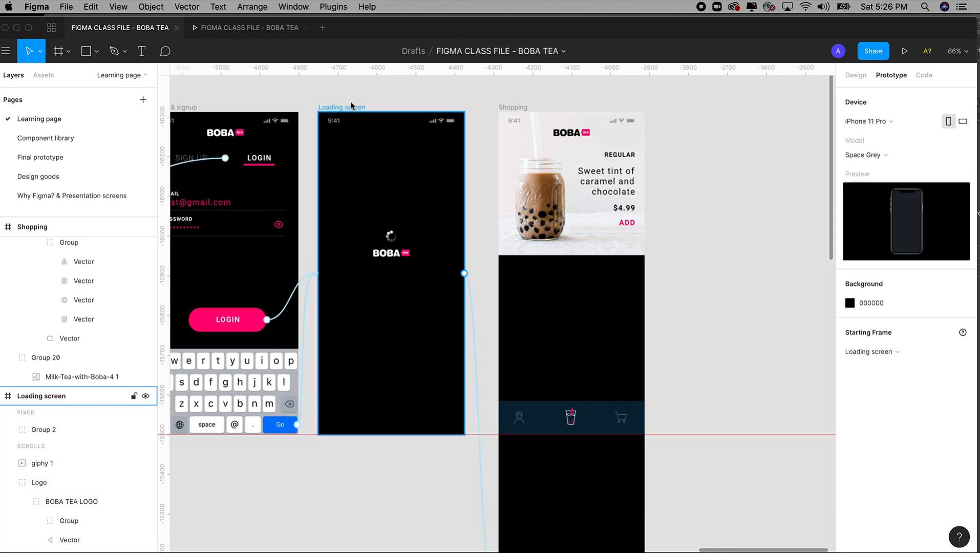
{"action": "left_click", "coordinate": [464, 274]}
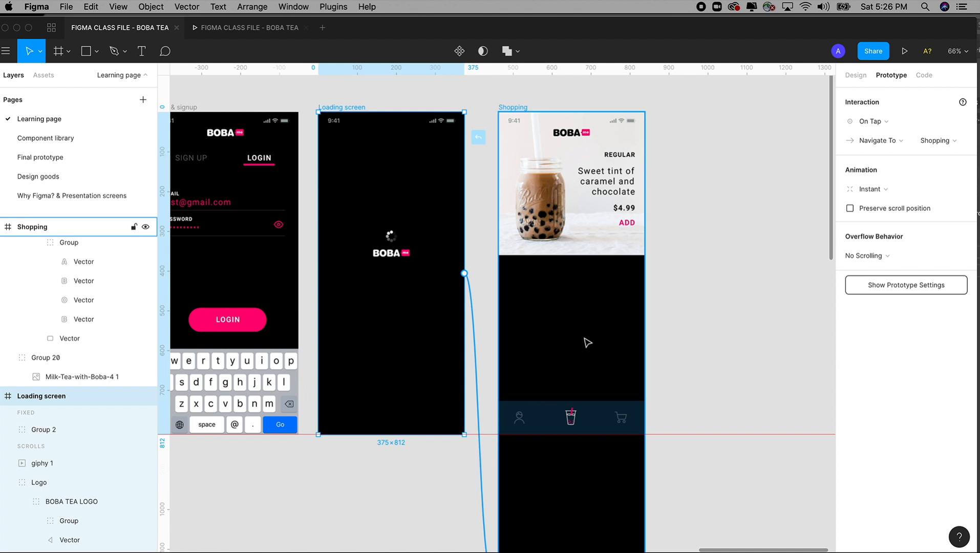
{"action": "left_click", "coordinate": [875, 123]}
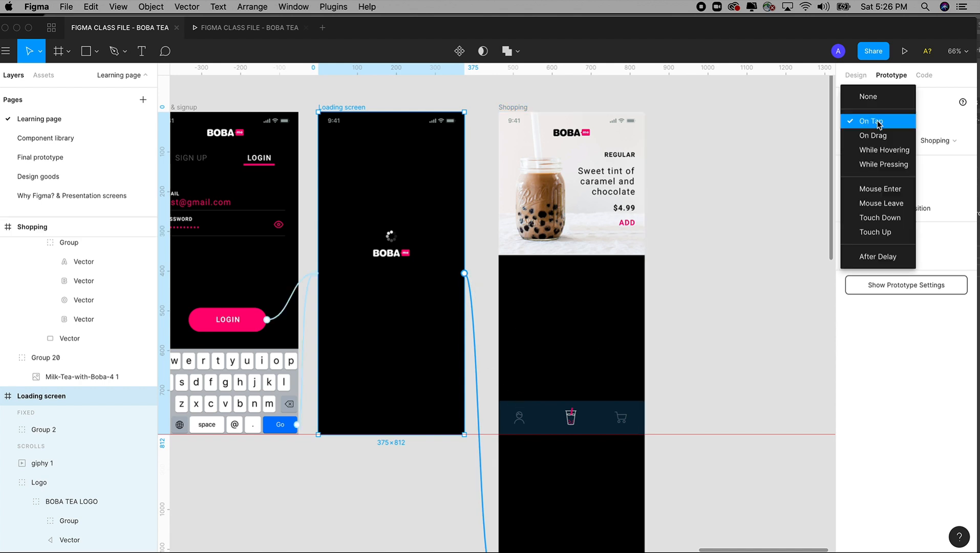
{"action": "left_click", "coordinate": [876, 257]}
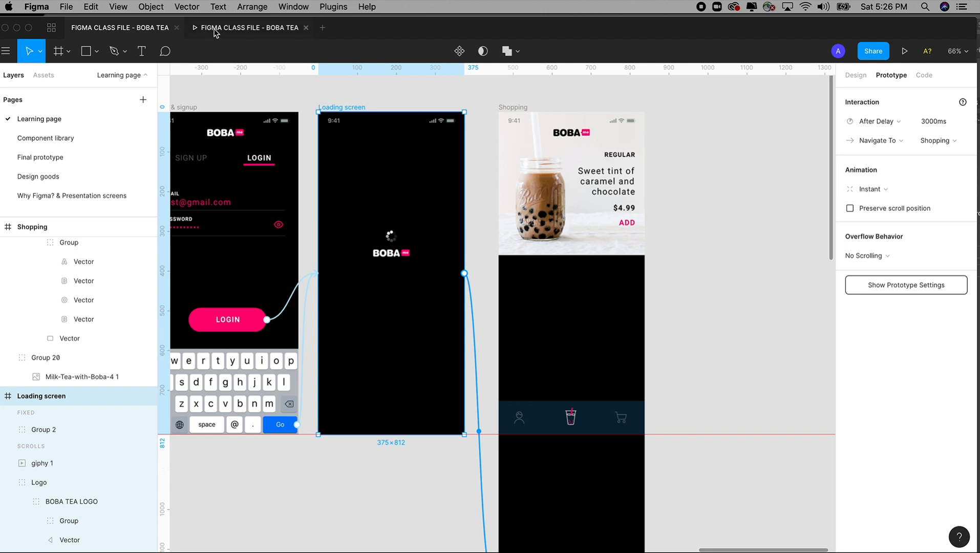
Step: Close the old prototype preview and present the prototype again from the Loading screen
{"action": "left_click", "coordinate": [309, 29]}
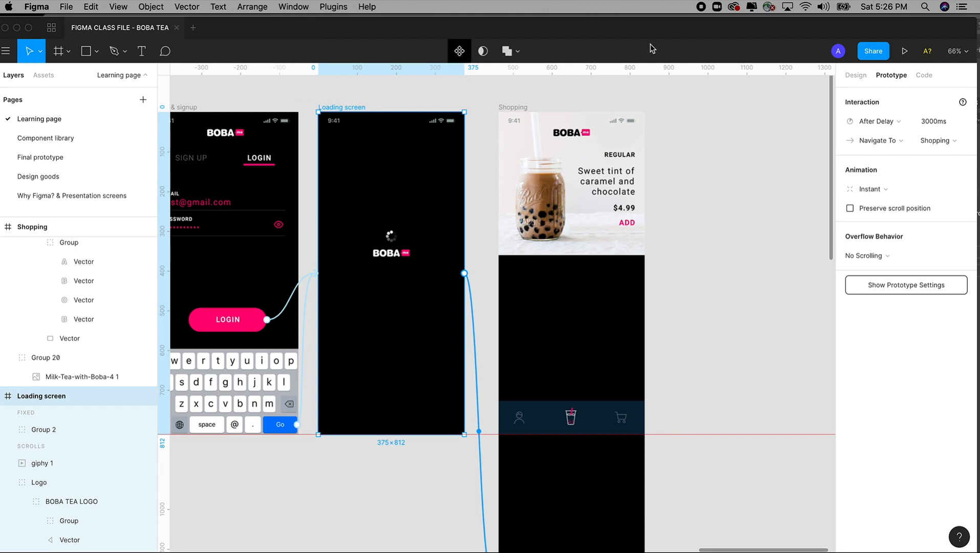
{"action": "left_click", "coordinate": [905, 52]}
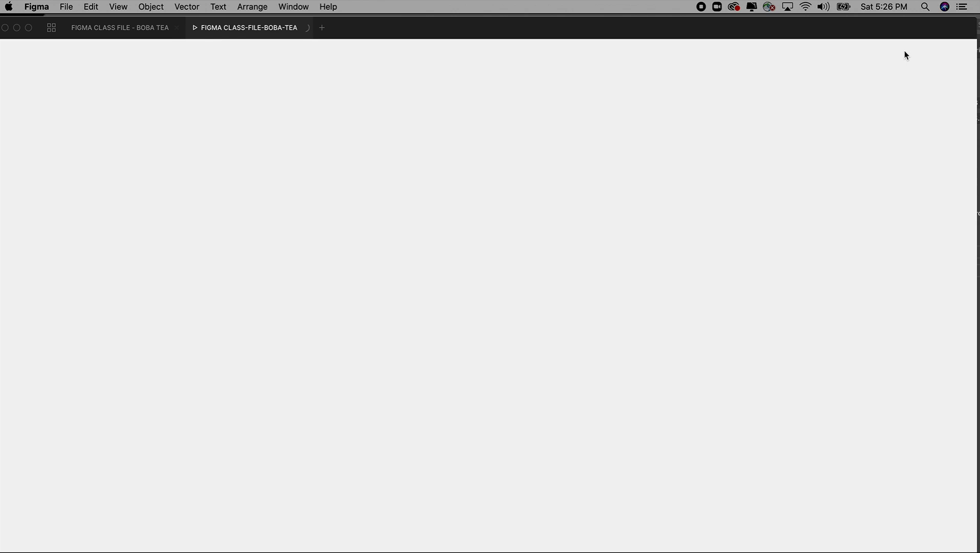
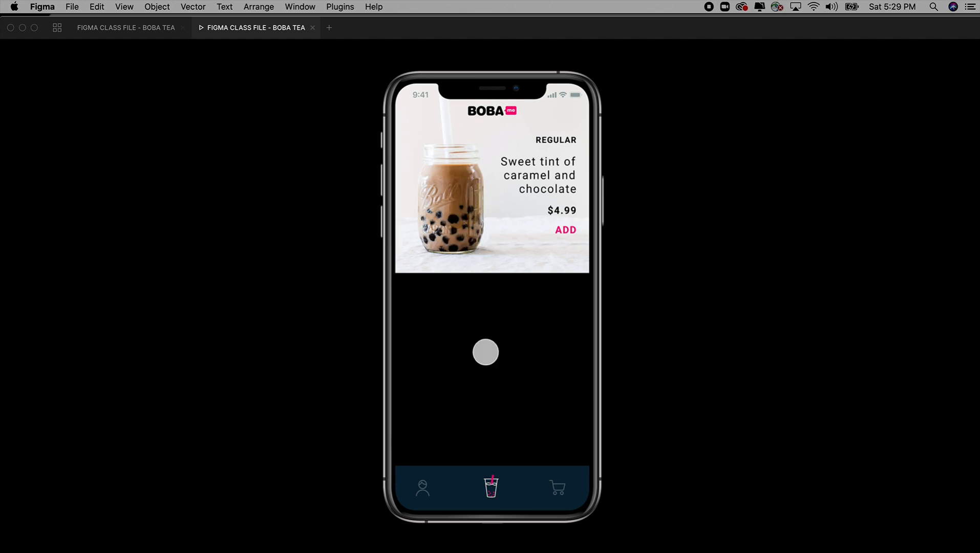
Step: Test vertical scrolling of the Shopping screen in the prototype preview, checking the drink image, status bar and bottom navigation
{"action": "scroll", "coordinate": [486, 358], "scroll_direction": "down", "scroll_amount": 1}
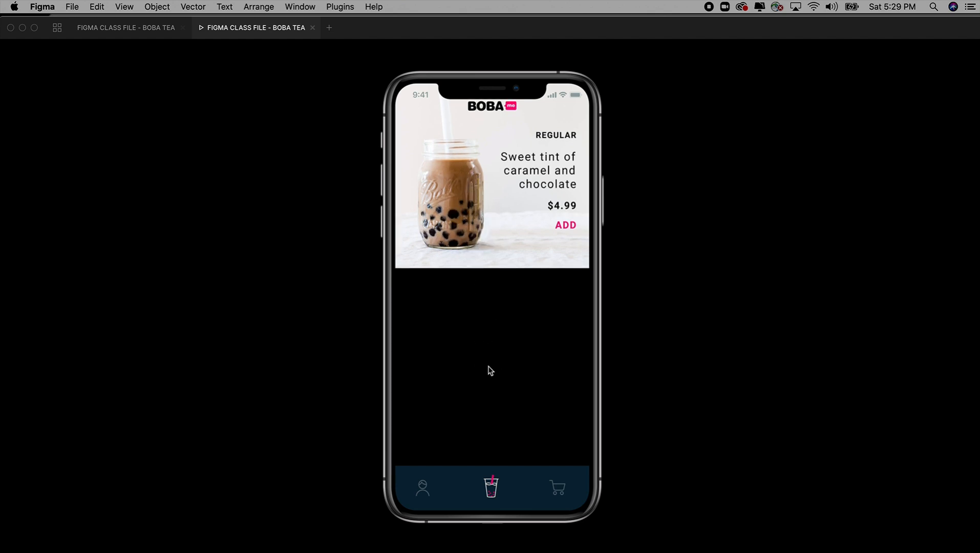
{"action": "left_click_drag", "start_coordinate": [498, 397], "coordinate": [494, 457]}
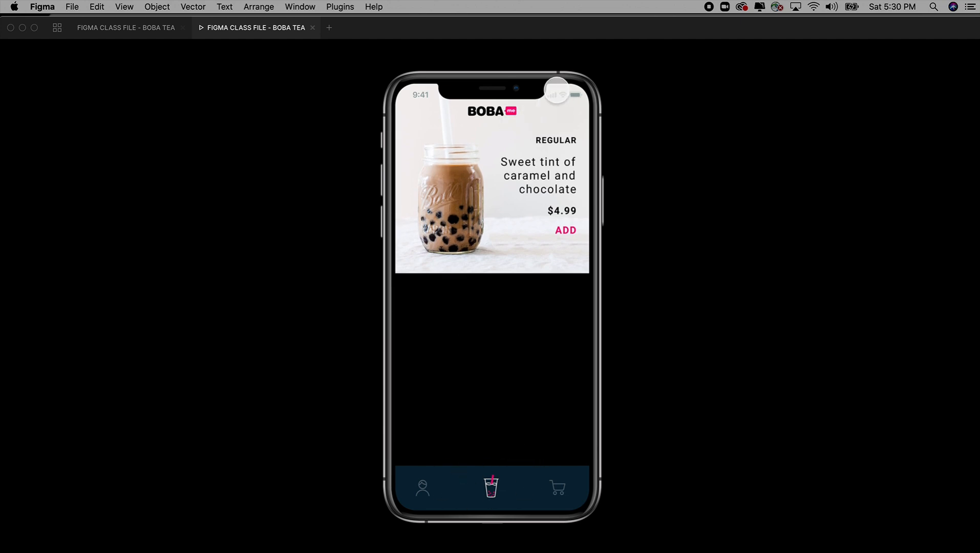
{"action": "left_click_drag", "start_coordinate": [502, 346], "coordinate": [507, 384]}
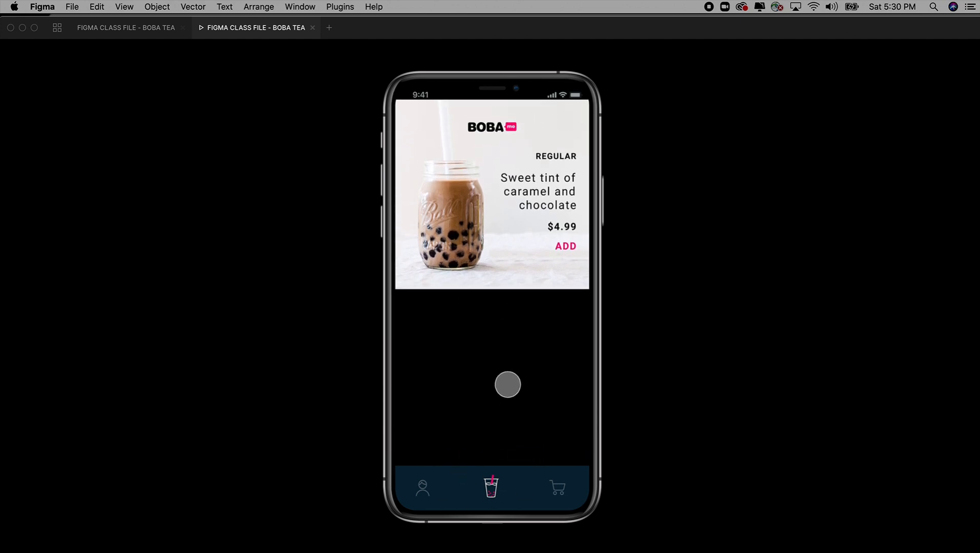
{"action": "left_click_drag", "start_coordinate": [501, 299], "coordinate": [497, 161]}
{"action": "left_click_drag", "start_coordinate": [508, 351], "coordinate": [503, 267]}
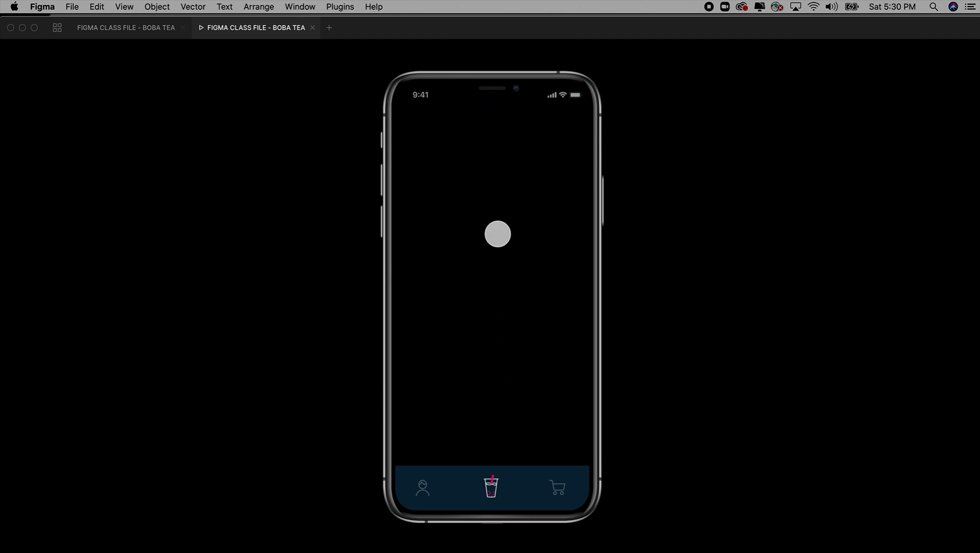
{"action": "left_click_drag", "start_coordinate": [496, 267], "coordinate": [509, 424]}
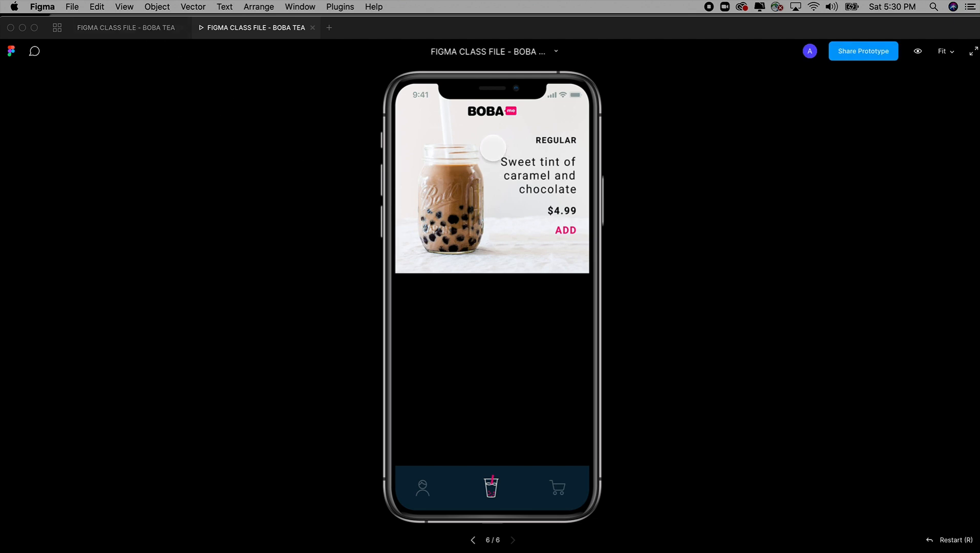
Step: Return to the design file and pick the milk tea image with the green straw from the Design goods frame for copying
{"action": "left_click", "coordinate": [154, 29]}
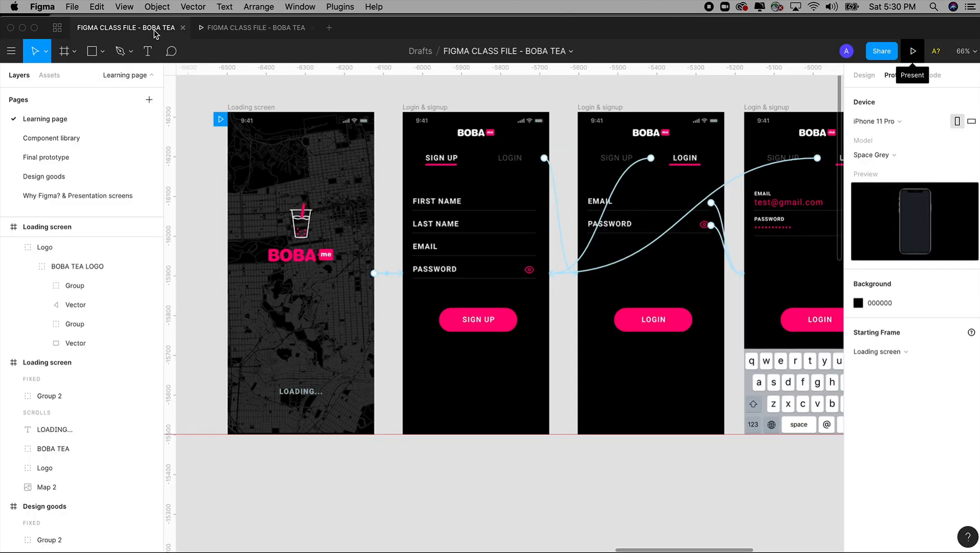
{"action": "key", "text": "super+minus"}
{"action": "key", "text": "super+minus"}
{"action": "key", "text": "super+minus"}
{"action": "key", "text": "super+minus"}
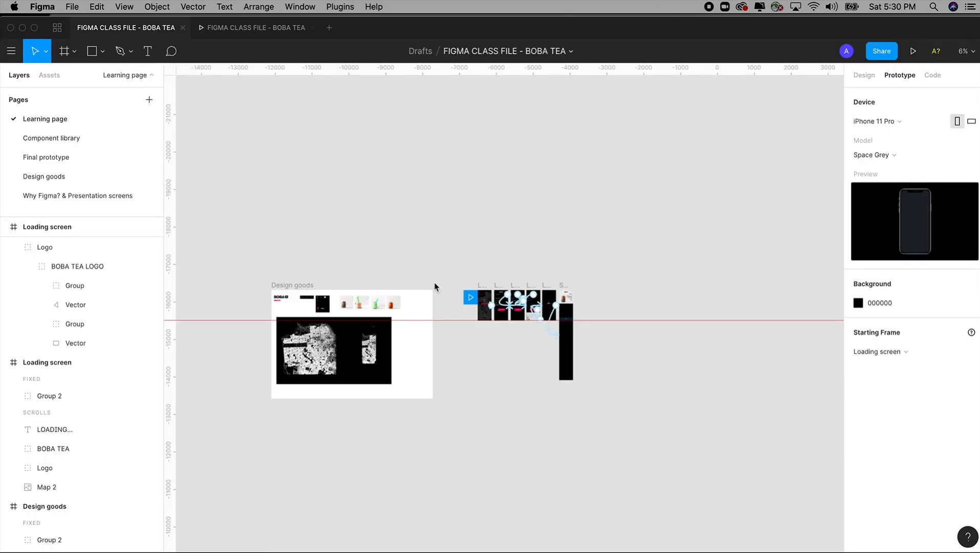
{"action": "left_click_drag", "start_coordinate": [435, 284], "coordinate": [422, 231]}
{"action": "left_click_drag", "start_coordinate": [304, 197], "coordinate": [433, 317]}
{"action": "left_click_drag", "start_coordinate": [309, 121], "coordinate": [609, 433]}
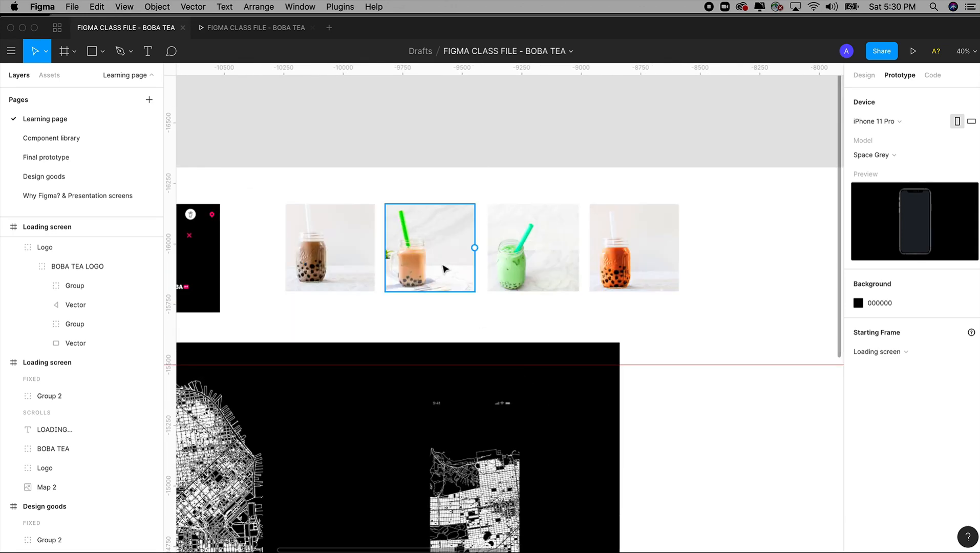
{"action": "left_click", "coordinate": [444, 249]}
{"action": "left_click_drag", "start_coordinate": [444, 250], "coordinate": [438, 280]}
{"action": "left_click", "coordinate": [468, 256]}
{"action": "left_click", "coordinate": [441, 262]}
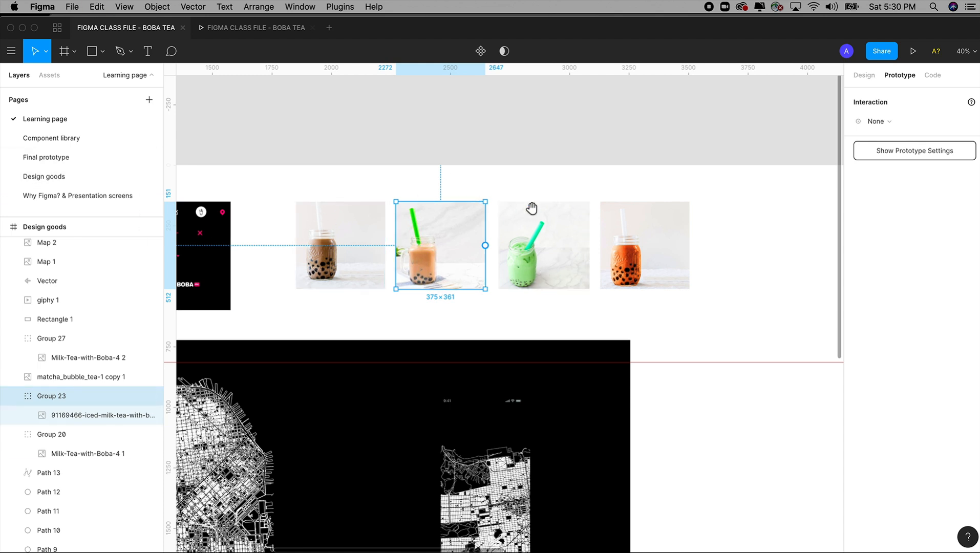
Step: Paste the green-straw milk tea image into the Shopping frame and place it directly beneath the first drink image
{"action": "scroll", "coordinate": [508, 208], "scroll_direction": "right", "scroll_amount": 15}
{"action": "scroll", "coordinate": [370, 220], "scroll_direction": "right", "scroll_amount": 5}
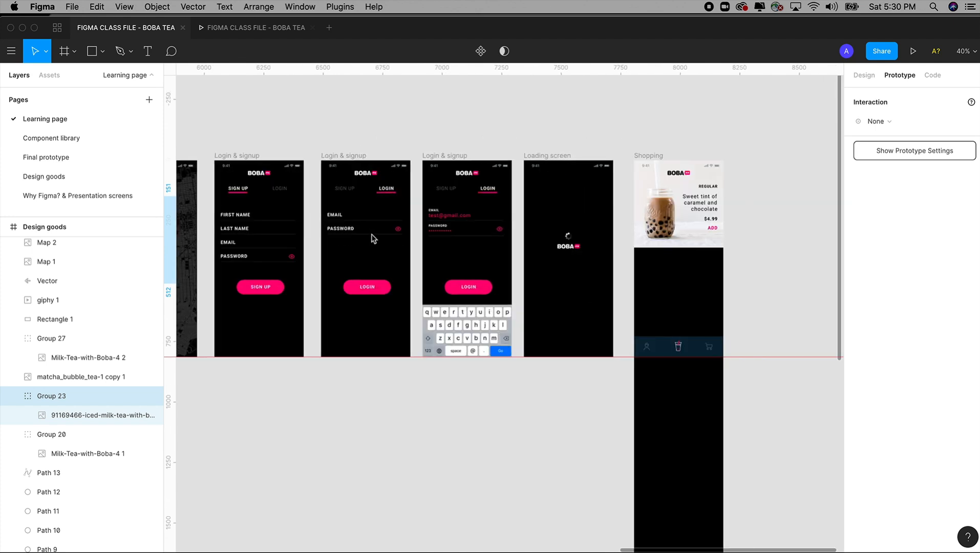
{"action": "scroll", "coordinate": [744, 356], "scroll_direction": "up", "scroll_amount": 5}
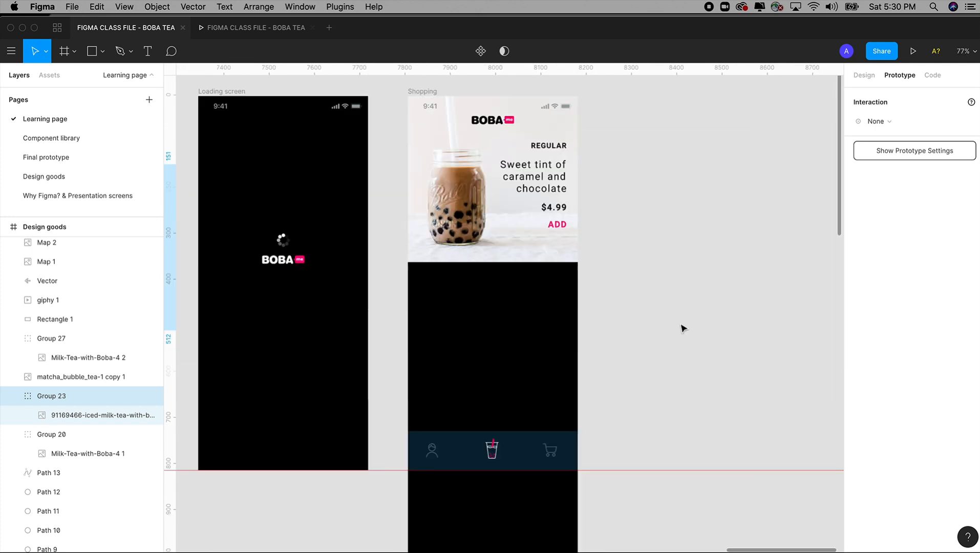
{"action": "left_click", "coordinate": [431, 95]}
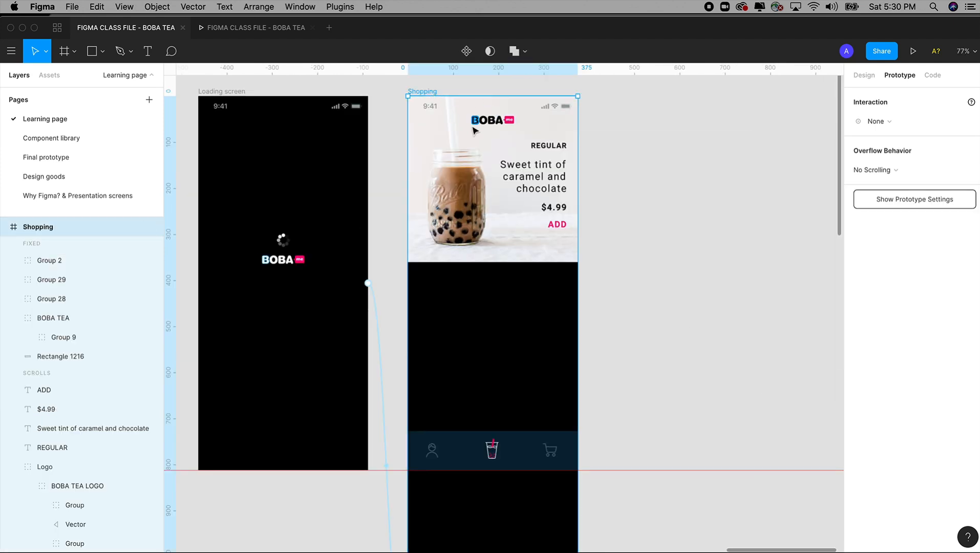
{"action": "key", "text": "super+v"}
{"action": "left_click_drag", "start_coordinate": [480, 156], "coordinate": [481, 329]}
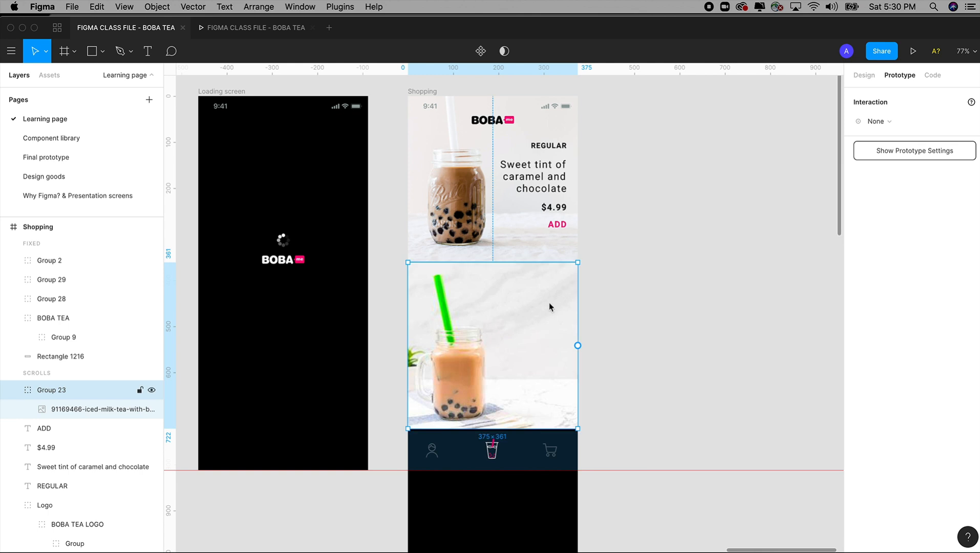
Step: Inspect the seam between the two stacked drink images in the Shopping frame at high magnification
{"action": "left_click", "coordinate": [636, 266]}
{"action": "left_click_drag", "start_coordinate": [383, 191], "coordinate": [620, 342]}
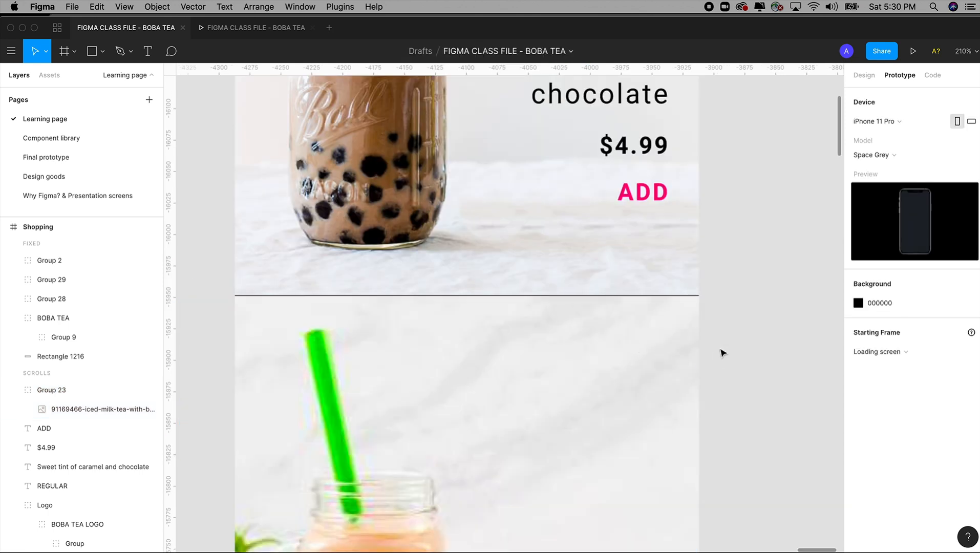
{"action": "left_click_drag", "start_coordinate": [582, 241], "coordinate": [721, 355]}
{"action": "left_click_drag", "start_coordinate": [769, 397], "coordinate": [779, 394]}
{"action": "left_click", "coordinate": [487, 279]}
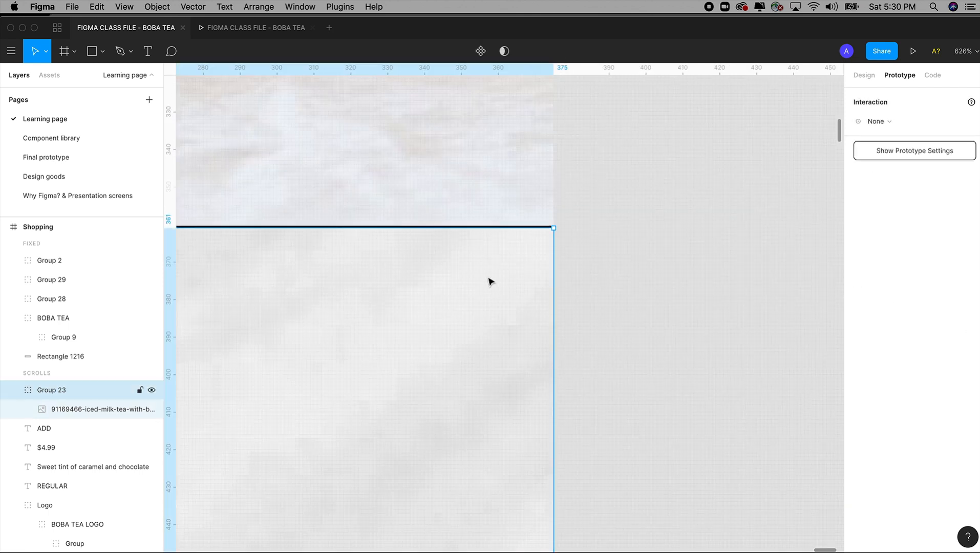
{"action": "double_click", "coordinate": [487, 279]}
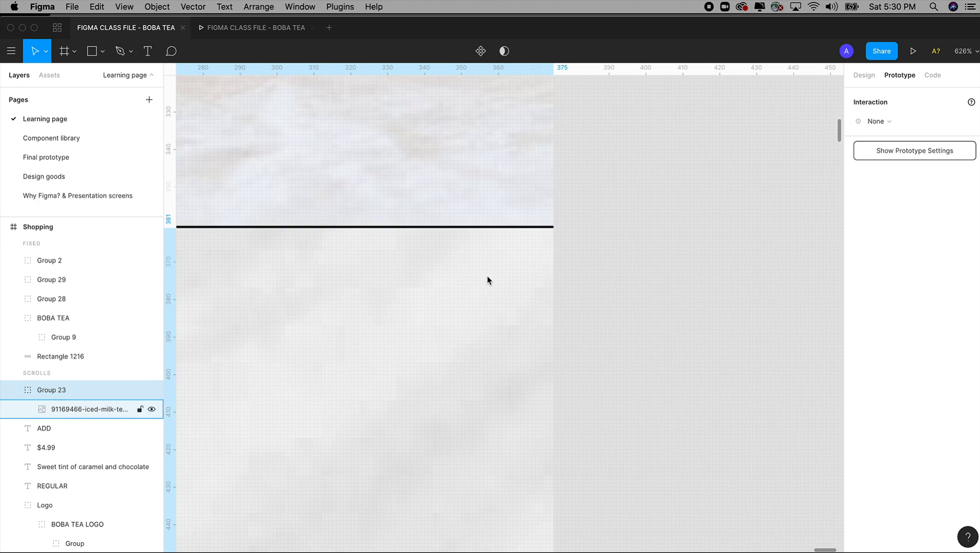
{"action": "scroll", "coordinate": [487, 279], "scroll_direction": "down", "scroll_amount": 3}
{"action": "key", "text": "shift+0"}
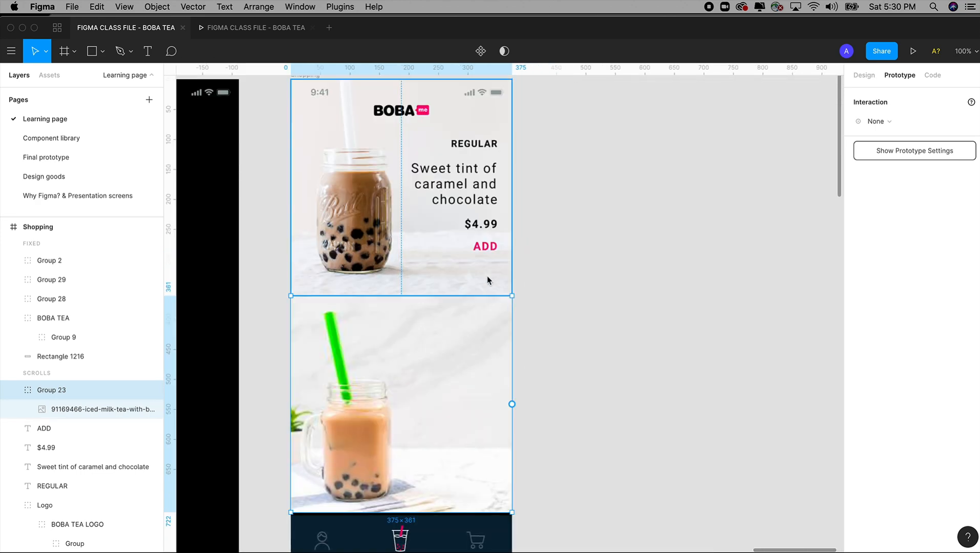
{"action": "key", "text": "super+minus"}
Step: Duplicate the first drink's REGULAR, description, $4.99 and ADD texts onto the same area of the green-straw drink image
{"action": "left_click", "coordinate": [604, 224]}
{"action": "key", "text": "z"}
{"action": "left_click_drag", "start_coordinate": [379, 144], "coordinate": [607, 468]}
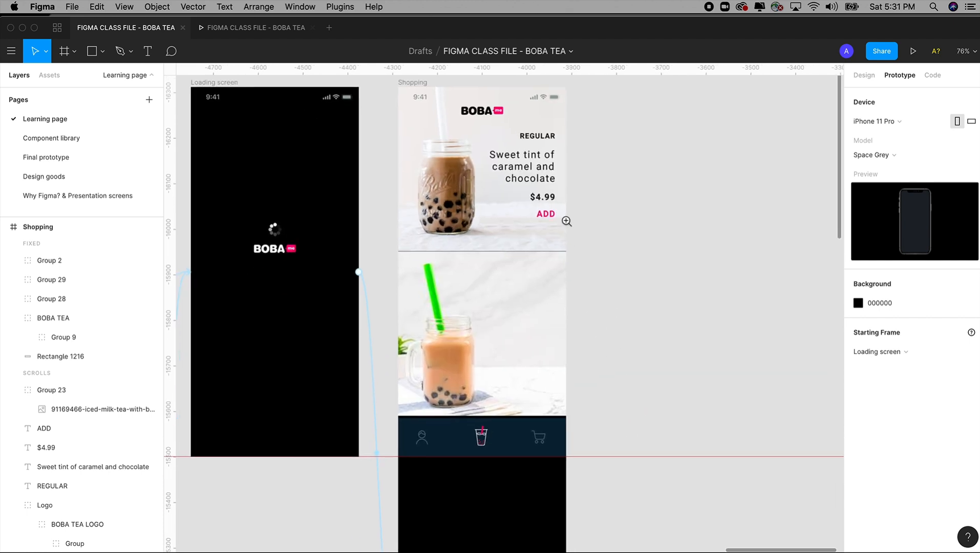
{"action": "left_click_drag", "start_coordinate": [365, 93], "coordinate": [651, 404]}
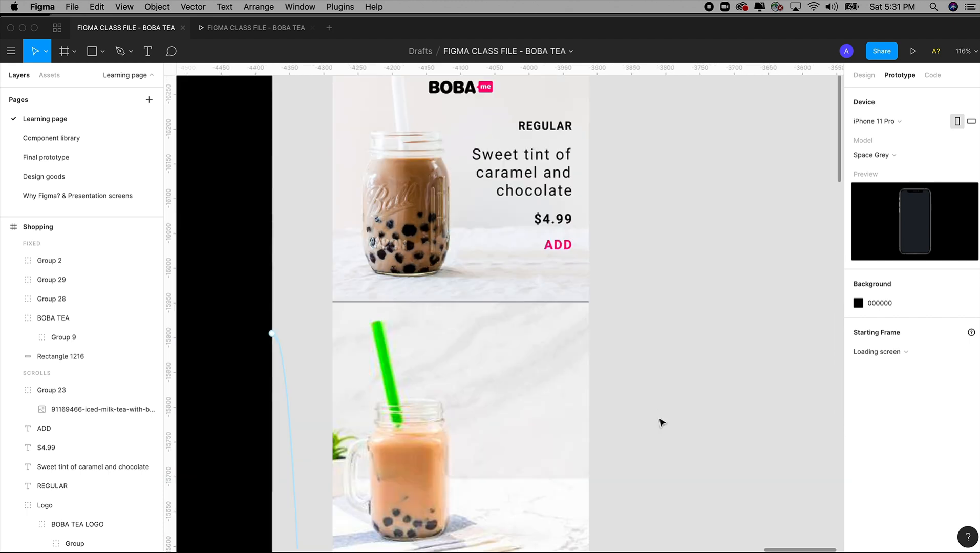
{"action": "left_click", "coordinate": [567, 250]}
{"action": "left_click", "coordinate": [550, 223], "text": "shift"}
{"action": "left_click", "coordinate": [551, 188], "text": "shift"}
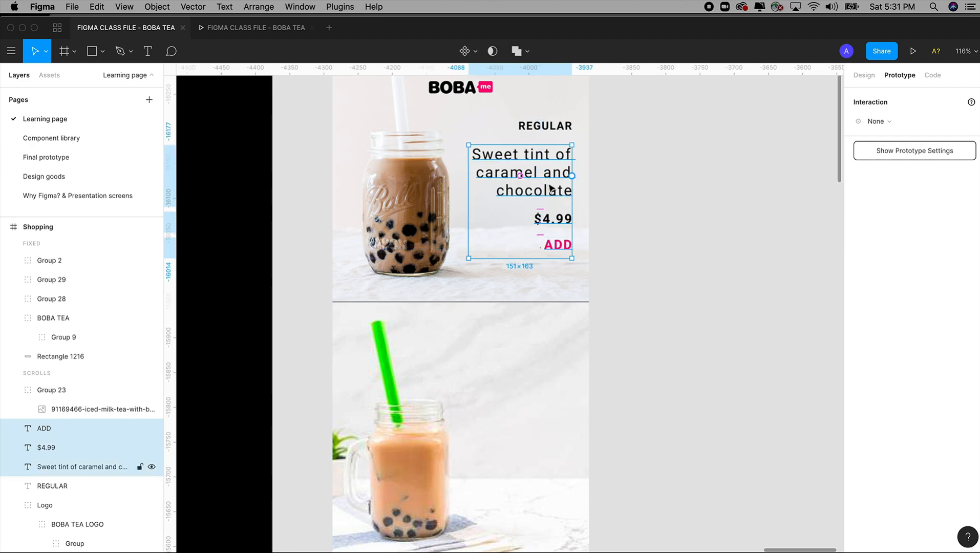
{"action": "left_click", "coordinate": [545, 126], "text": "shift"}
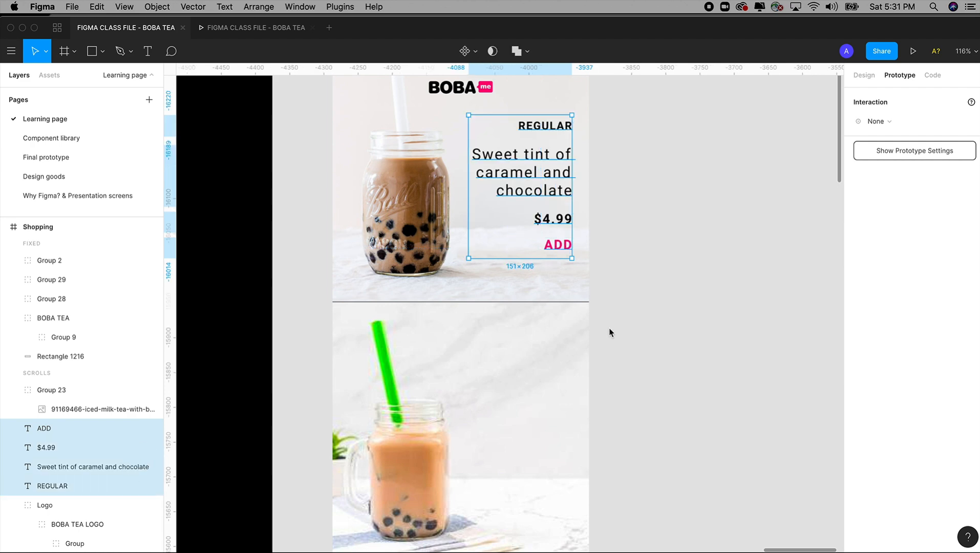
{"action": "key", "text": "shift+1"}
{"action": "left_click_drag", "start_coordinate": [434, 184], "coordinate": [612, 431]}
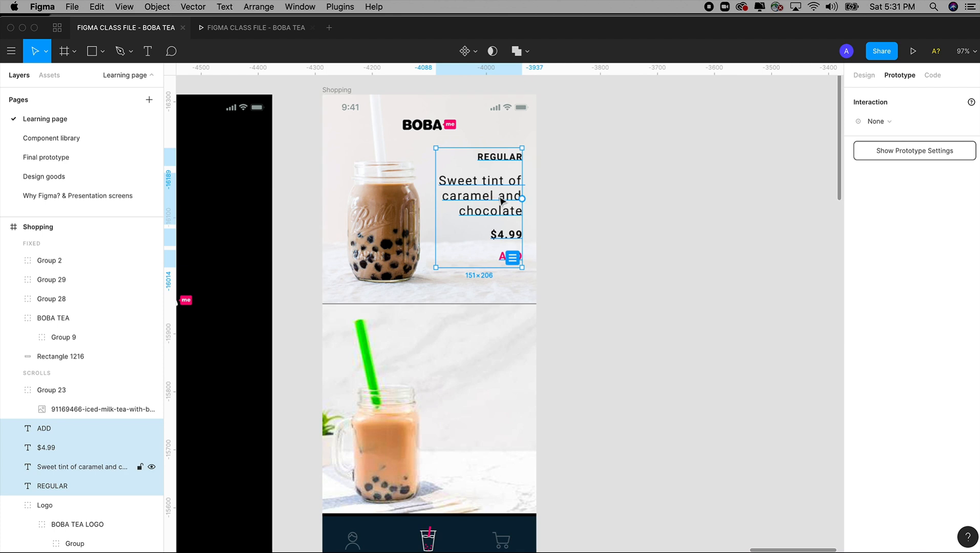
{"action": "left_click_drag", "start_coordinate": [503, 200], "coordinate": [512, 406]}
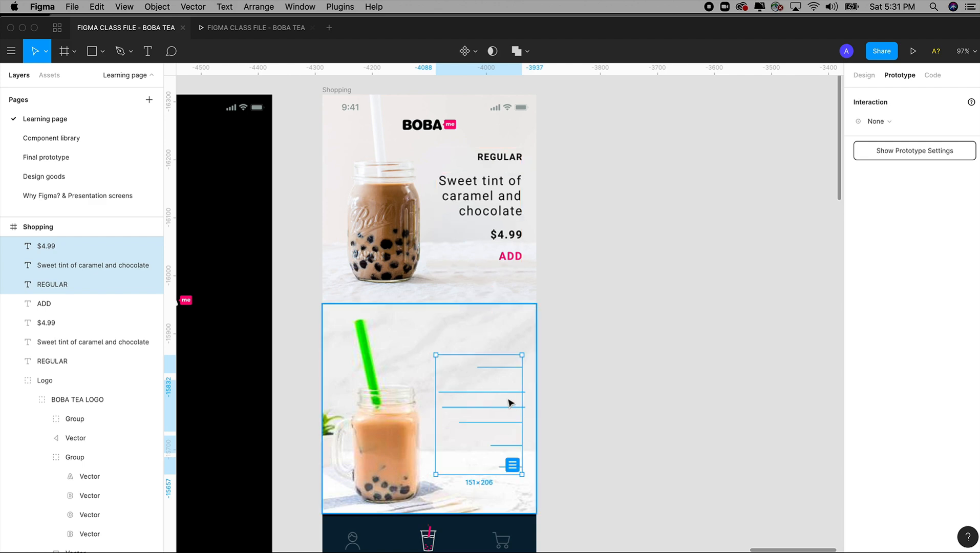
Step: Bring the four duplicated text layers to the front, above the green-straw drink image
{"action": "left_click", "coordinate": [158, 7]}
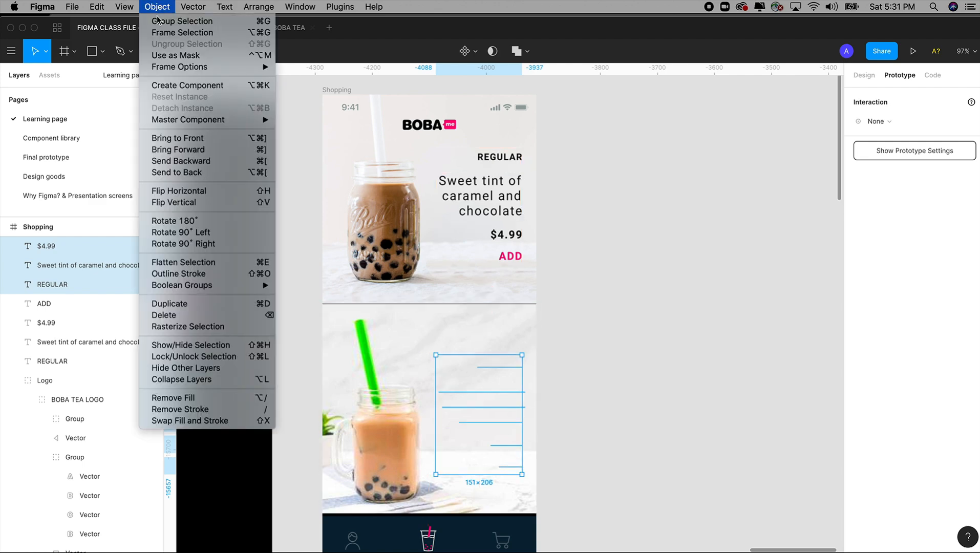
{"action": "left_click", "coordinate": [198, 142]}
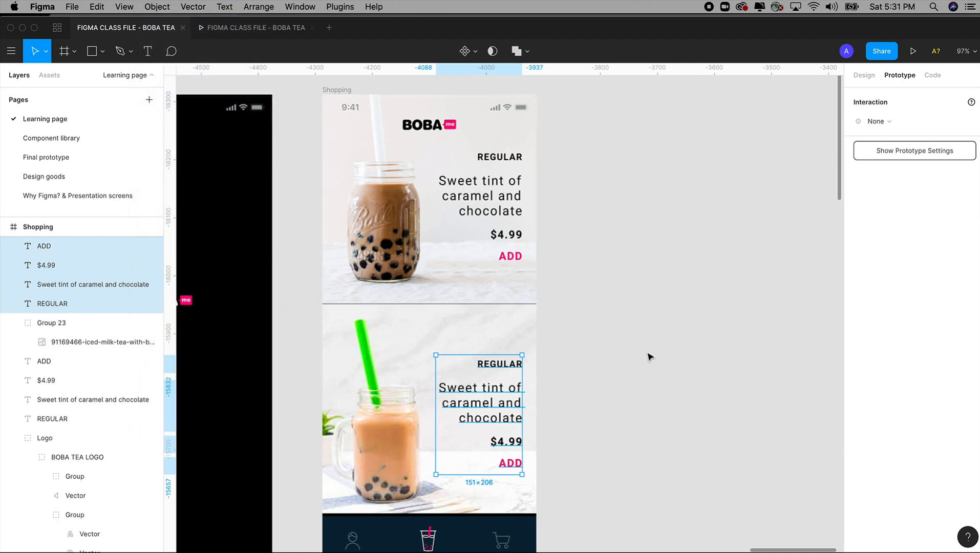
{"action": "left_click_drag", "start_coordinate": [606, 358], "coordinate": [607, 318]}
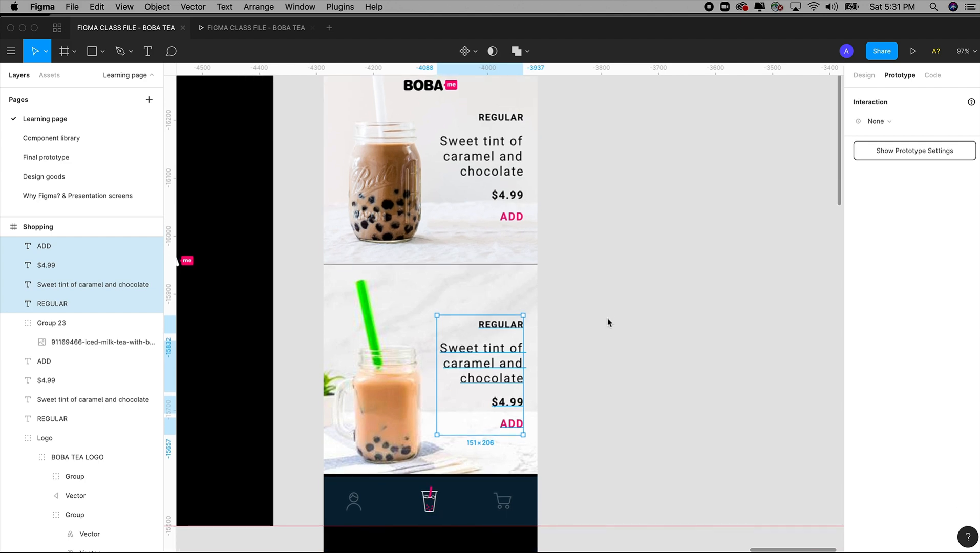
Step: Check the second drink's wording and layout on the Final prototype page and in the preview, and return to the Learning page
{"action": "left_click", "coordinate": [66, 159]}
{"action": "left_click", "coordinate": [864, 75]}
{"action": "left_click_drag", "start_coordinate": [280, 235], "coordinate": [458, 360]}
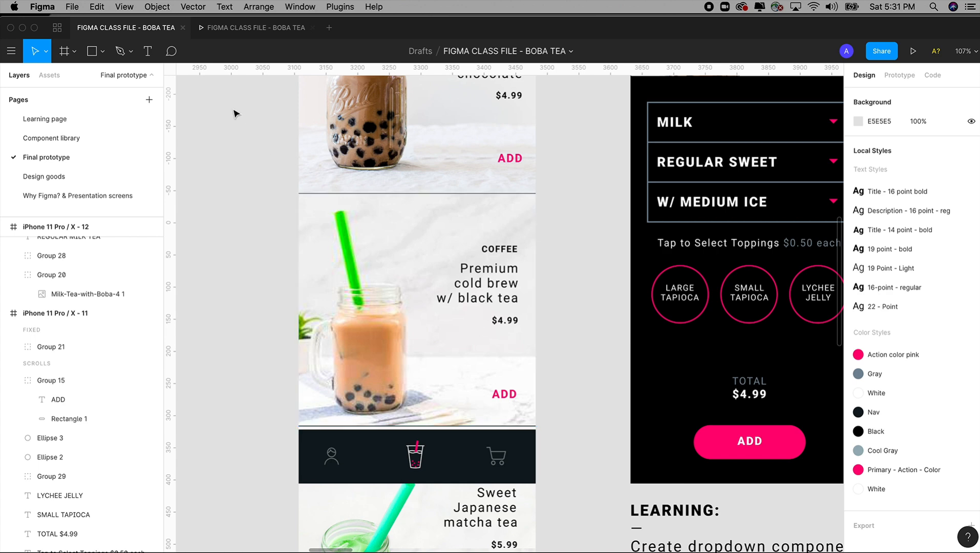
{"action": "left_click", "coordinate": [254, 32]}
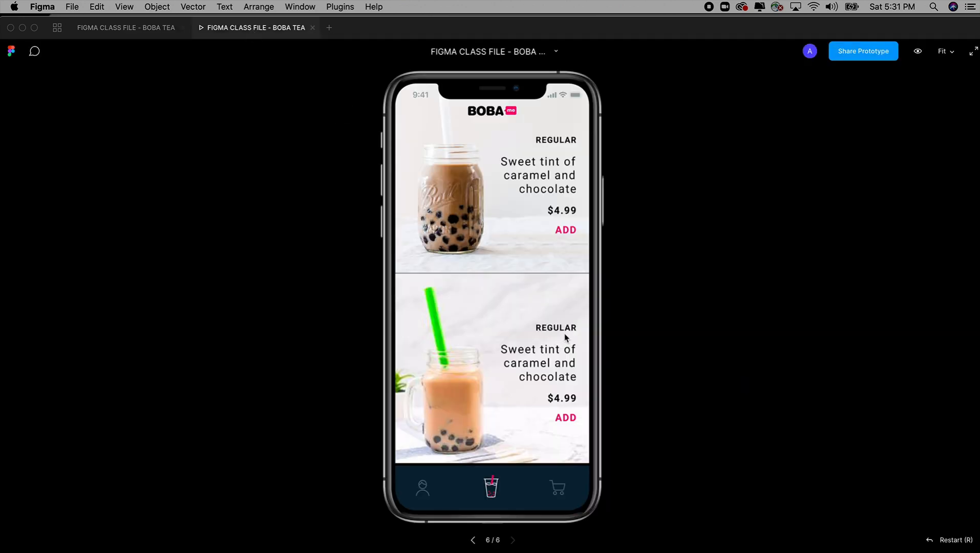
{"action": "left_click", "coordinate": [121, 30]}
{"action": "left_click", "coordinate": [51, 119]}
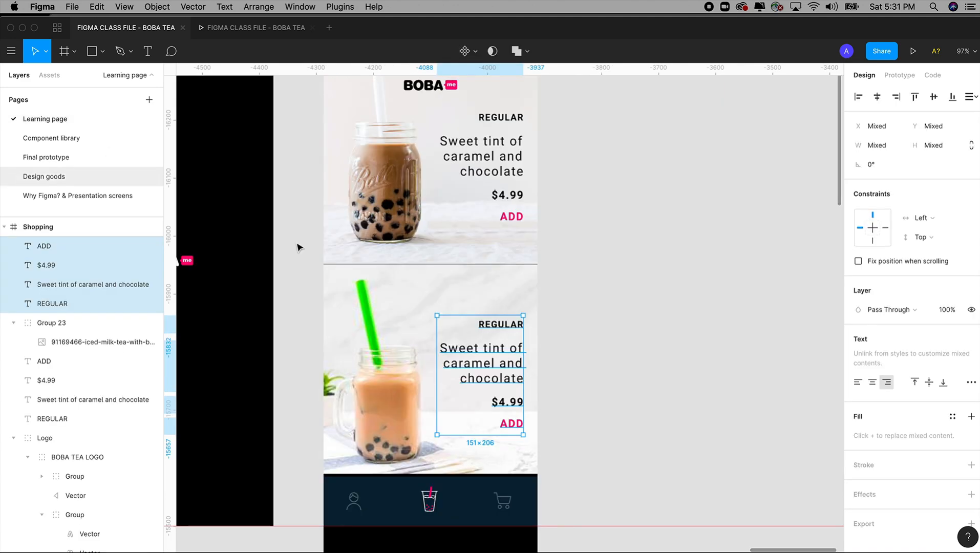
Step: Change the second drink's REGULAR heading to "COFFEE"
{"action": "left_click_drag", "start_coordinate": [290, 213], "coordinate": [613, 499]}
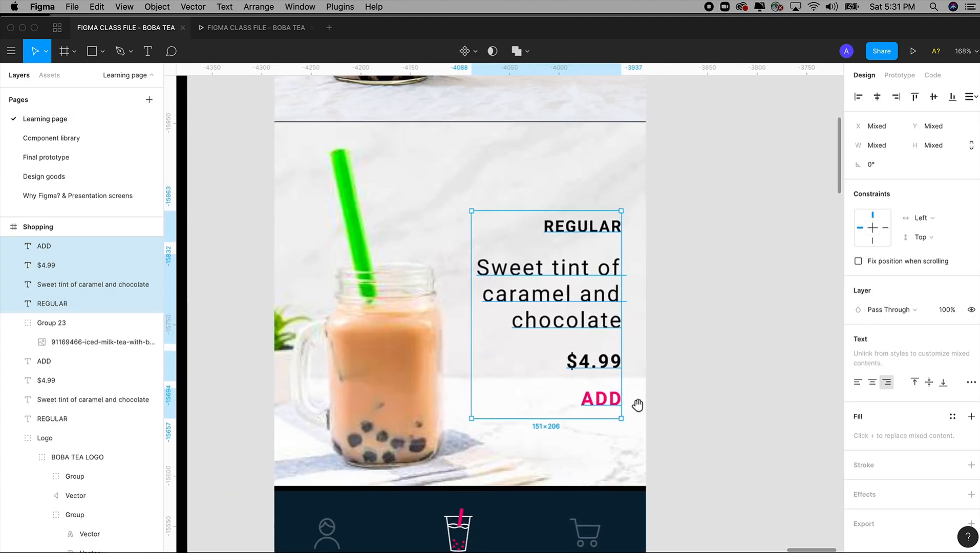
{"action": "double_click", "coordinate": [573, 234]}
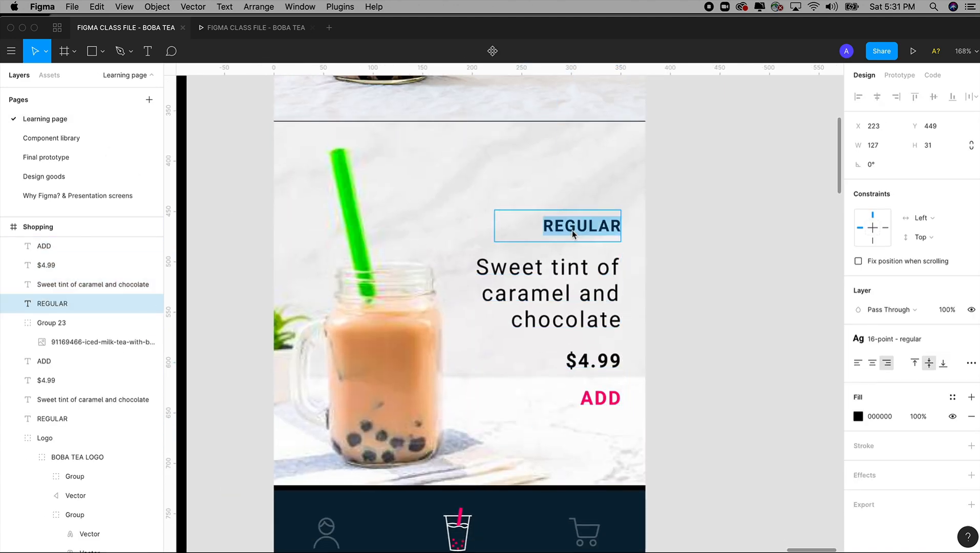
{"action": "type", "text": "COFFEE"}
Step: Check the second drink's wording on the Final prototype page and change its description on the Learning page to "Premium cold brew w/ black tea"
{"action": "double_click", "coordinate": [569, 263]}
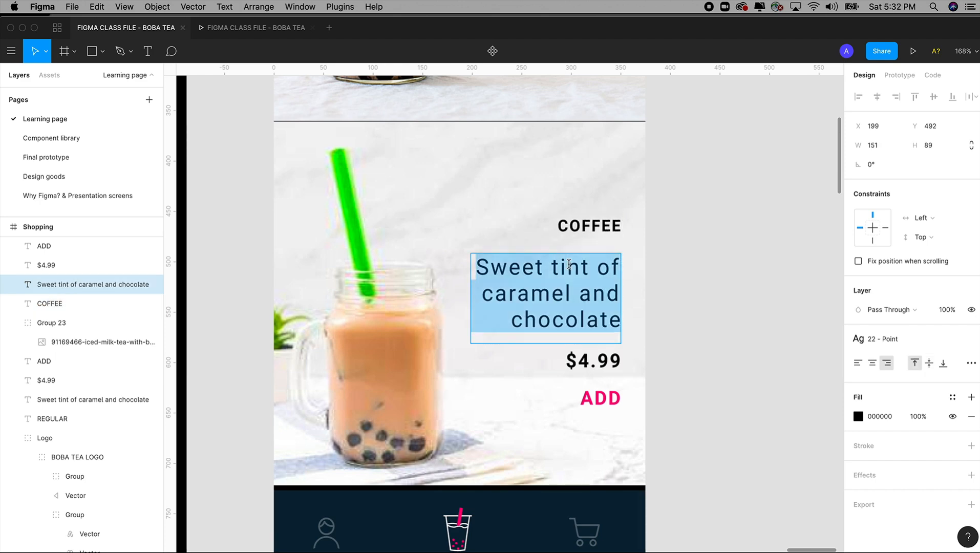
{"action": "left_click", "coordinate": [53, 157]}
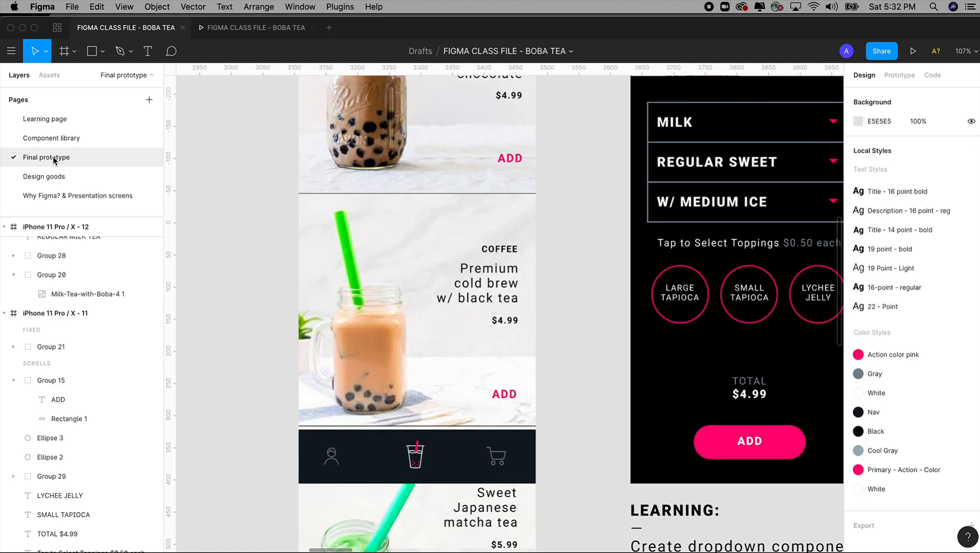
{"action": "left_click", "coordinate": [46, 125]}
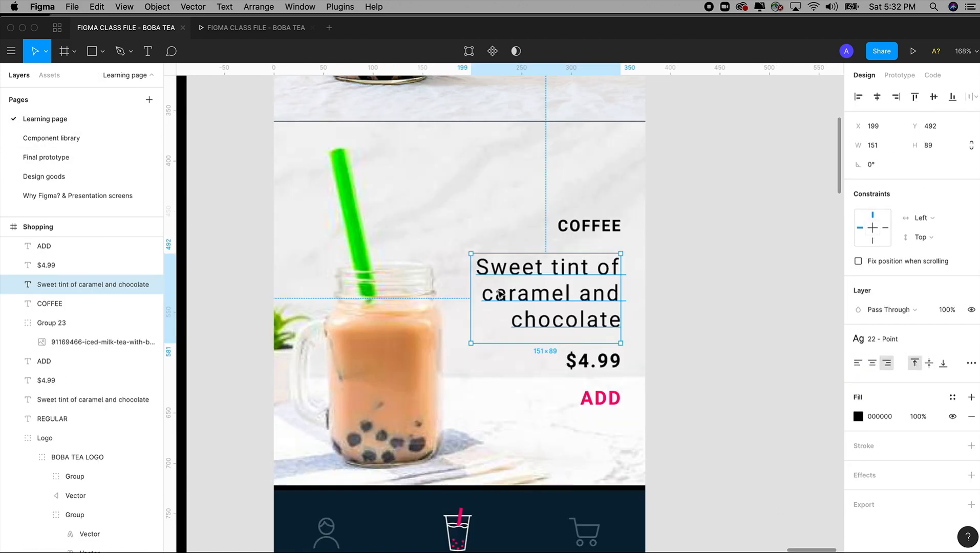
{"action": "type", "text": "P"}
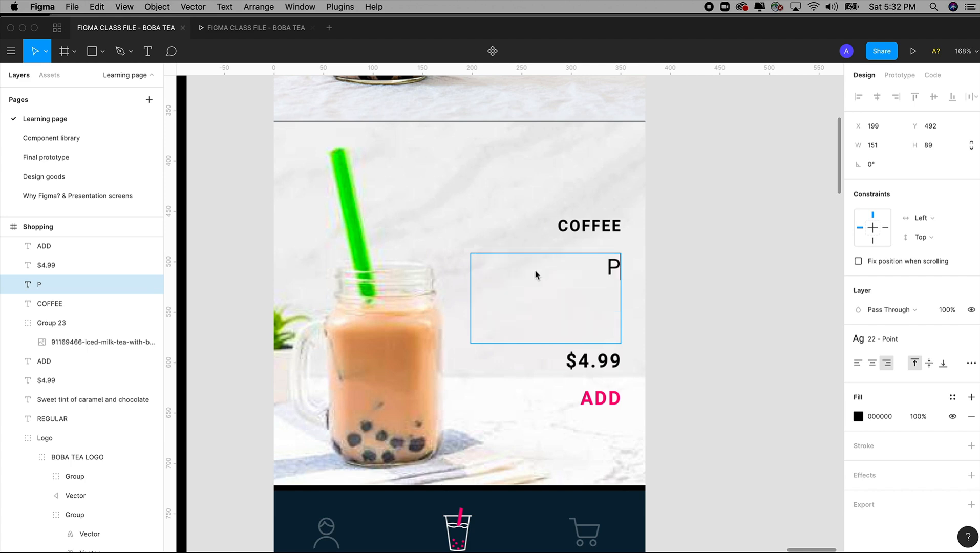
{"action": "type", "text": "remium "}
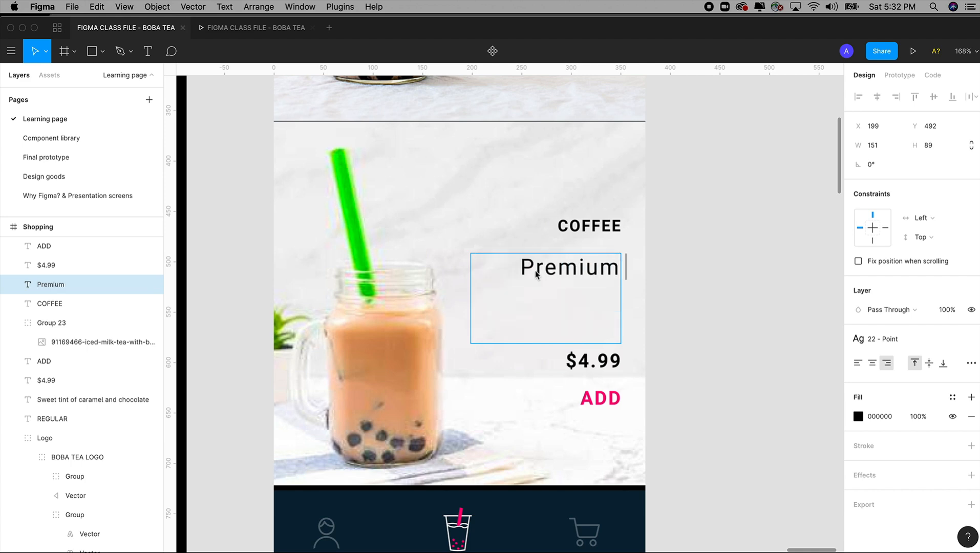
{"action": "type", "text": "cold br"}
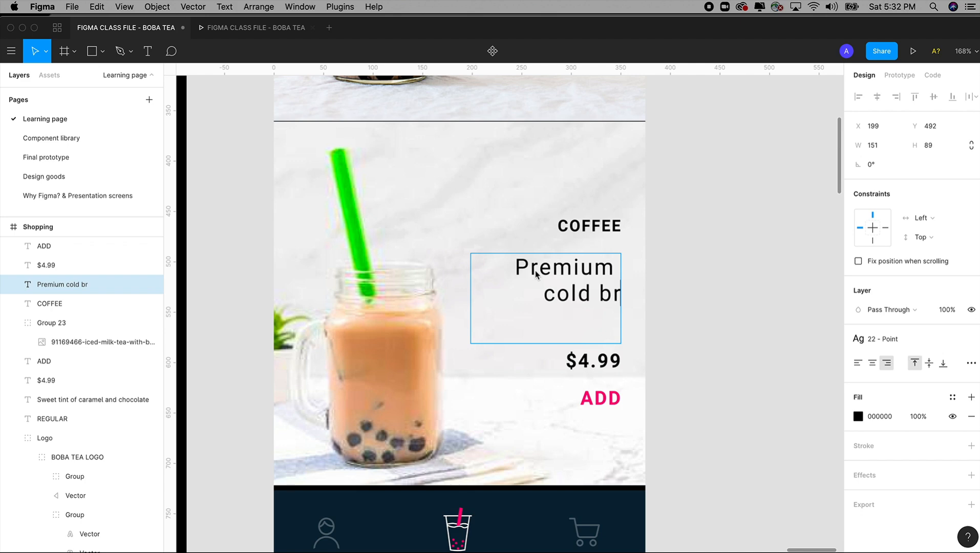
{"action": "type", "text": "ew w/"}
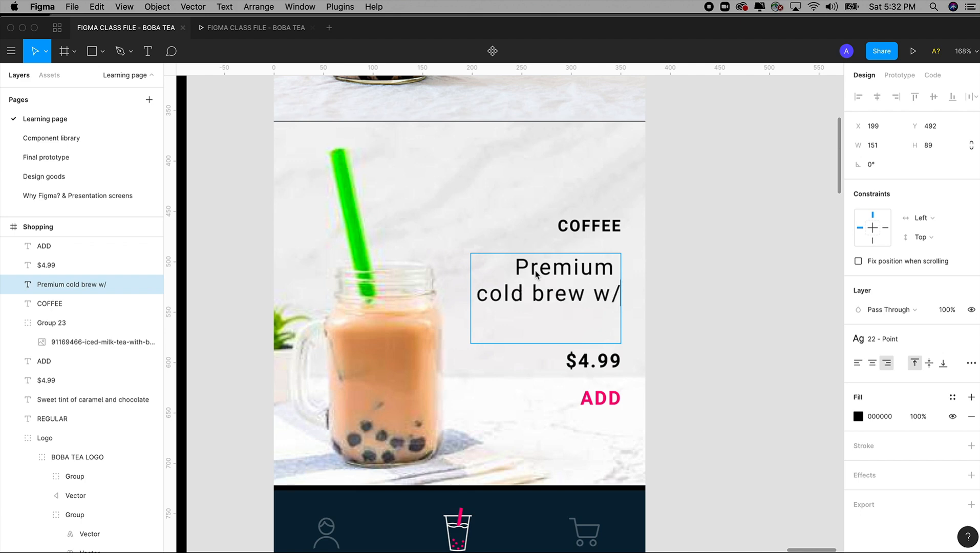
{"action": "type", "text": " black tea"}
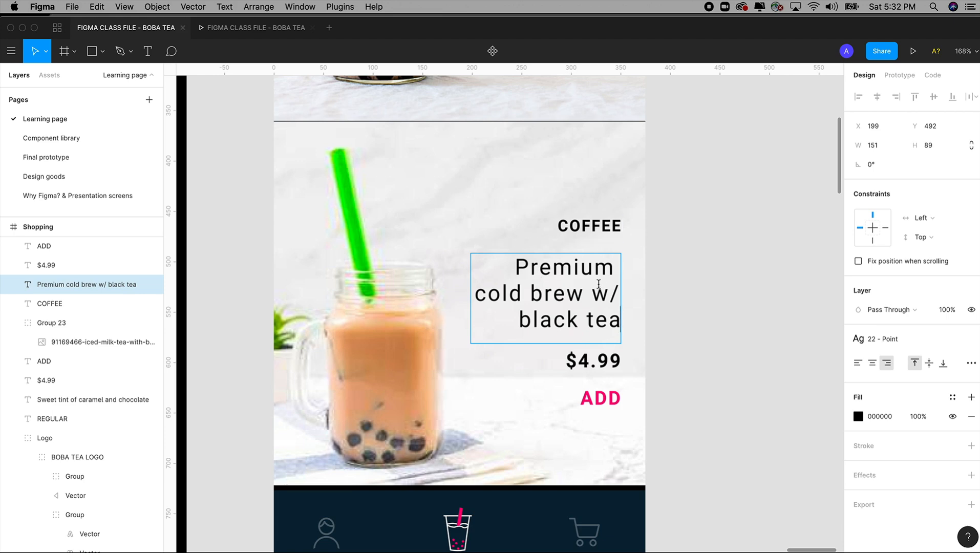
Step: Break the second drink's description into the lines "Premium", "cold brew" and "w/ black tea", removing the trailing spaces so the lines align
{"action": "left_click_drag", "start_coordinate": [614, 269], "coordinate": [637, 276]}
{"action": "key", "text": "BackSpace"}
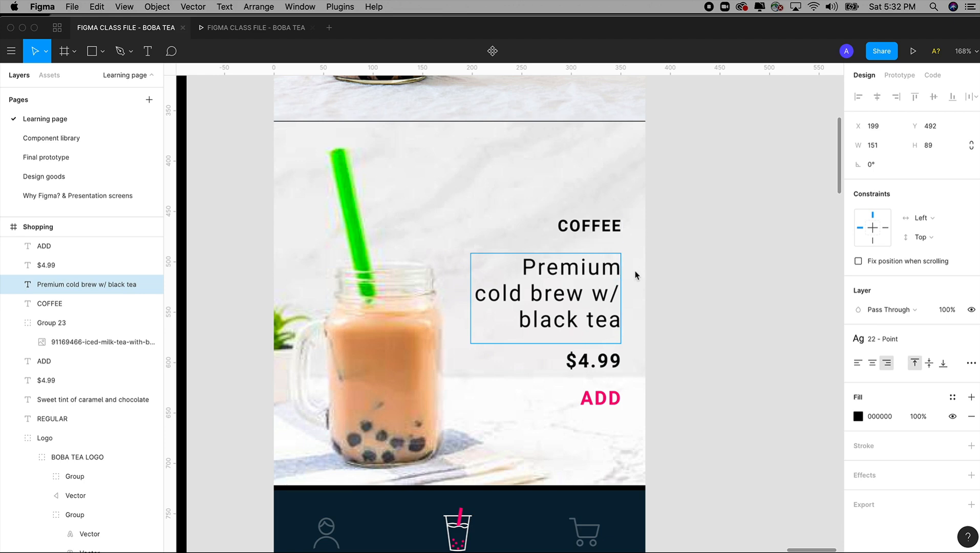
{"action": "left_click", "coordinate": [592, 293]}
{"action": "key", "text": "Return"}
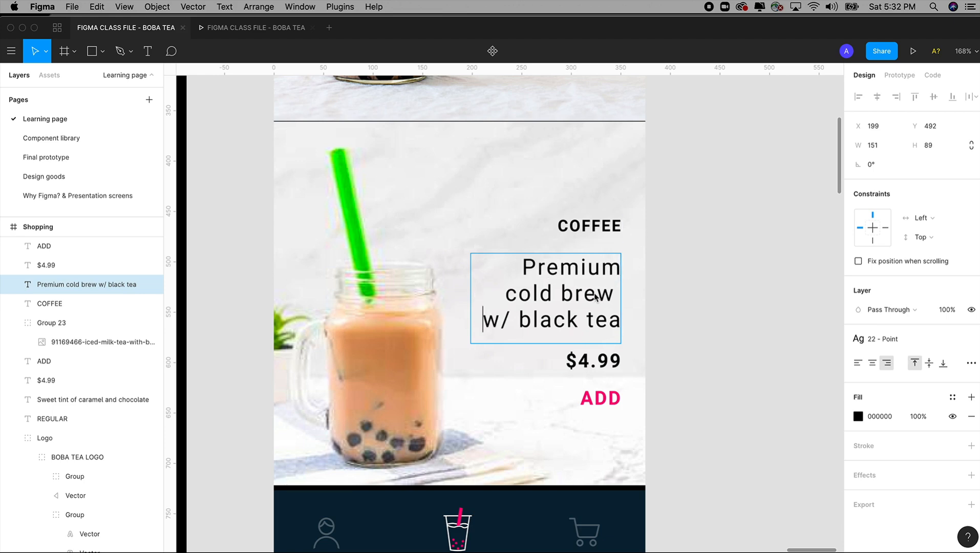
{"action": "left_click", "coordinate": [617, 296]}
{"action": "key", "text": "BackSpace"}
{"action": "key", "text": "Escape"}
{"action": "left_click", "coordinate": [708, 297]}
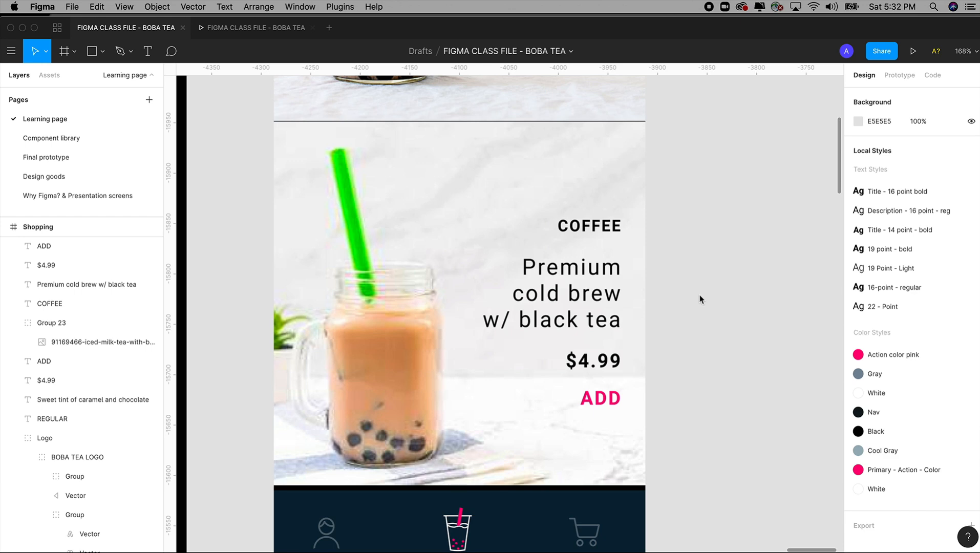
Step: Copy the green matcha bubble tea image from the Design goods frame
{"action": "scroll", "coordinate": [701, 299], "scroll_direction": "down", "scroll_amount": 10}
{"action": "left_click_drag", "start_coordinate": [699, 299], "coordinate": [691, 229]}
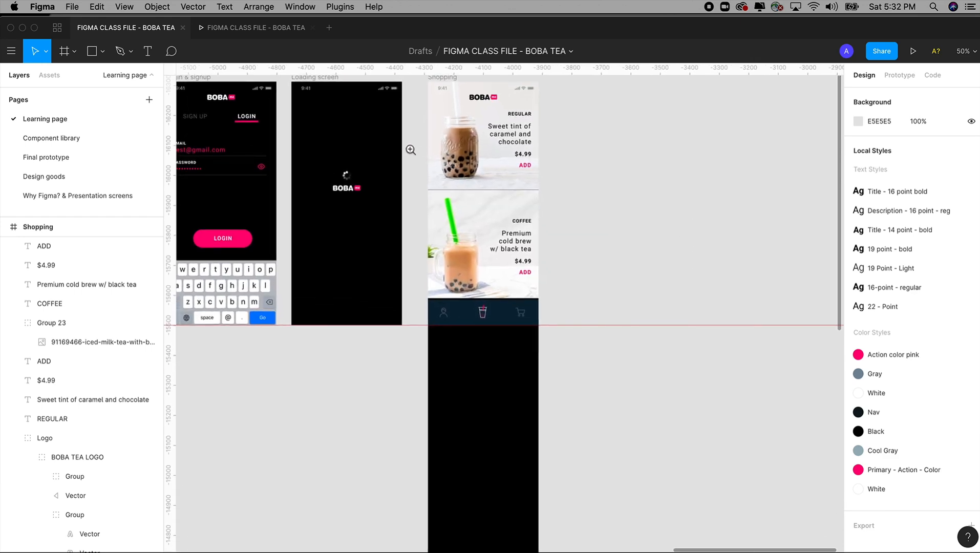
{"action": "left_click_drag", "start_coordinate": [408, 151], "coordinate": [618, 405]}
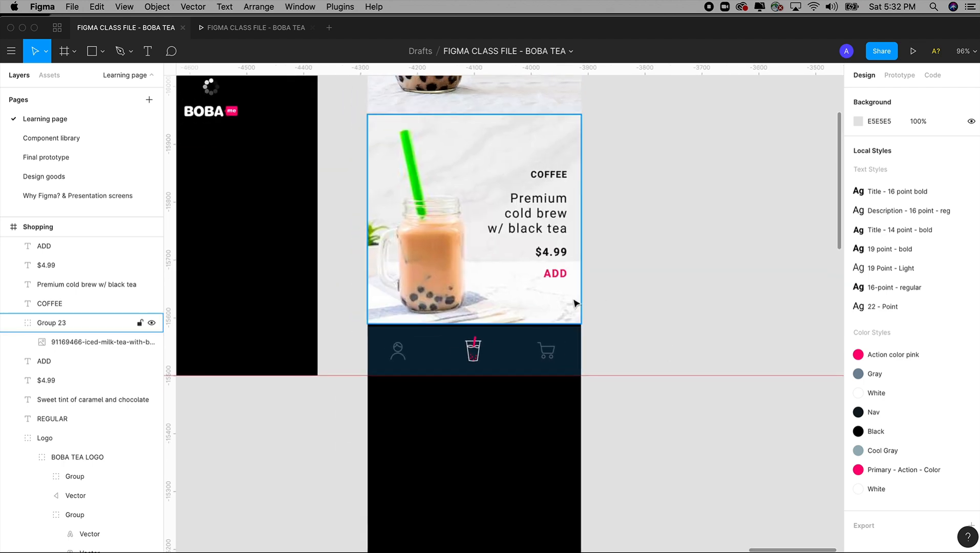
{"action": "left_click", "coordinate": [573, 302]}
{"action": "left_click_drag", "start_coordinate": [637, 295], "coordinate": [674, 459]}
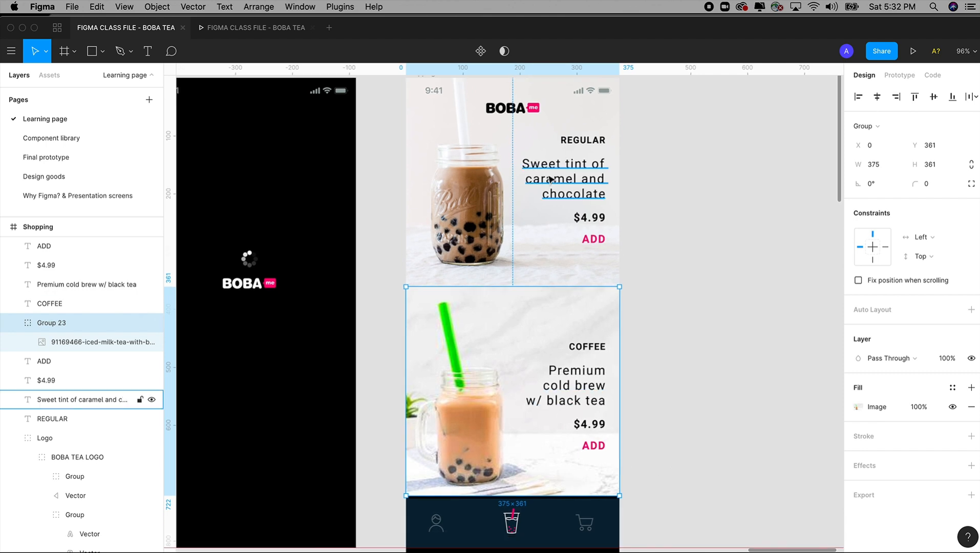
{"action": "key", "text": "minus"}
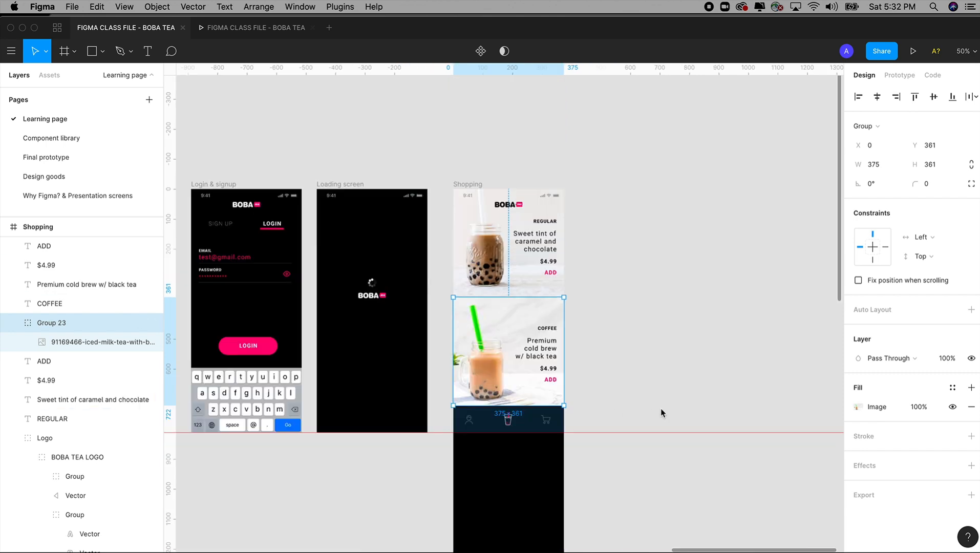
{"action": "left_click_drag", "start_coordinate": [438, 369], "coordinate": [663, 350]}
{"action": "left_click_drag", "start_coordinate": [577, 350], "coordinate": [923, 403]}
{"action": "scroll", "coordinate": [456, 300], "scroll_direction": "right", "scroll_amount": 20}
{"action": "scroll", "coordinate": [429, 304], "scroll_direction": "left", "scroll_amount": 1}
{"action": "left_click", "coordinate": [429, 303]}
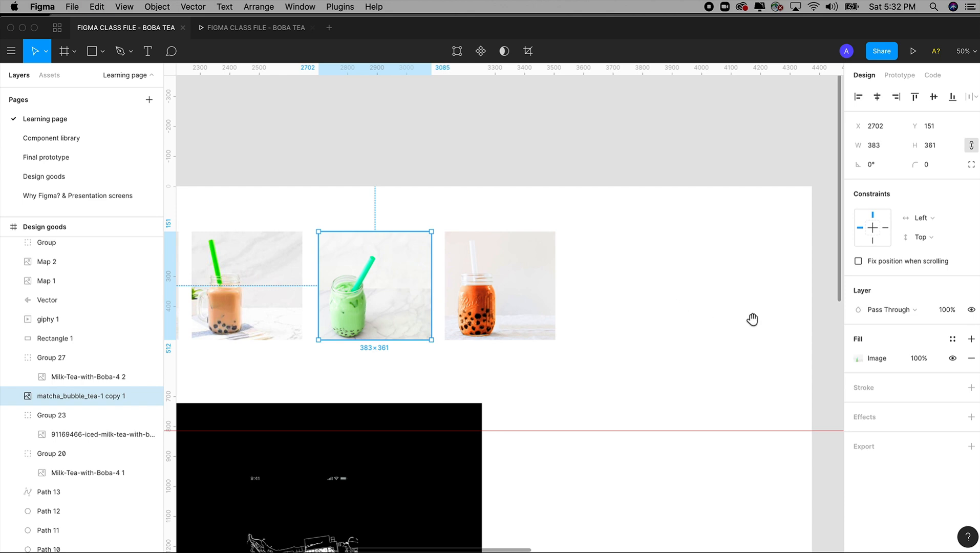
Step: Paste the matcha image into the Shopping frame and place it directly beneath the coffee drink at X 0, Y 722
{"action": "left_click_drag", "start_coordinate": [759, 321], "coordinate": [296, 253]}
{"action": "left_click_drag", "start_coordinate": [711, 312], "coordinate": [286, 244]}
{"action": "left_click_drag", "start_coordinate": [800, 285], "coordinate": [415, 341]}
{"action": "left_click_drag", "start_coordinate": [516, 334], "coordinate": [450, 354]}
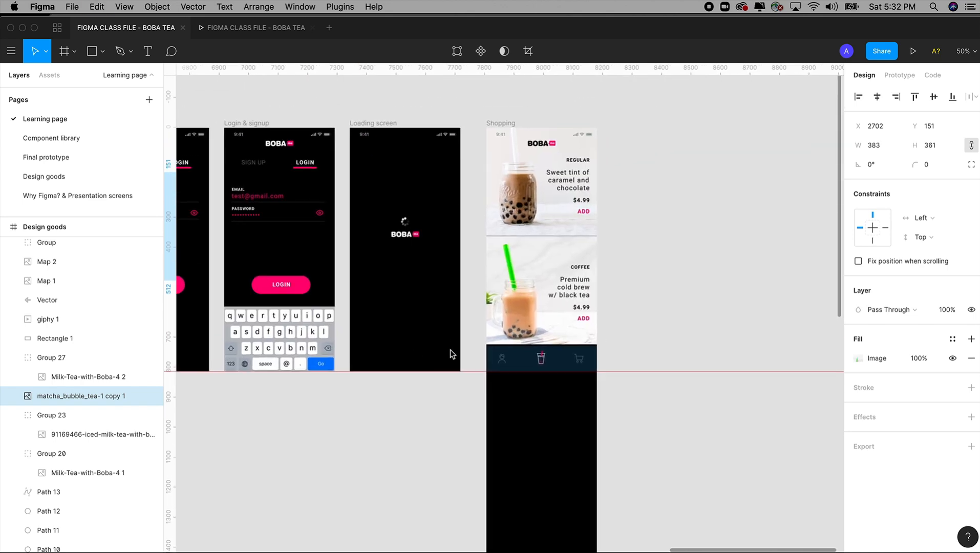
{"action": "left_click_drag", "start_coordinate": [444, 105], "coordinate": [653, 510]}
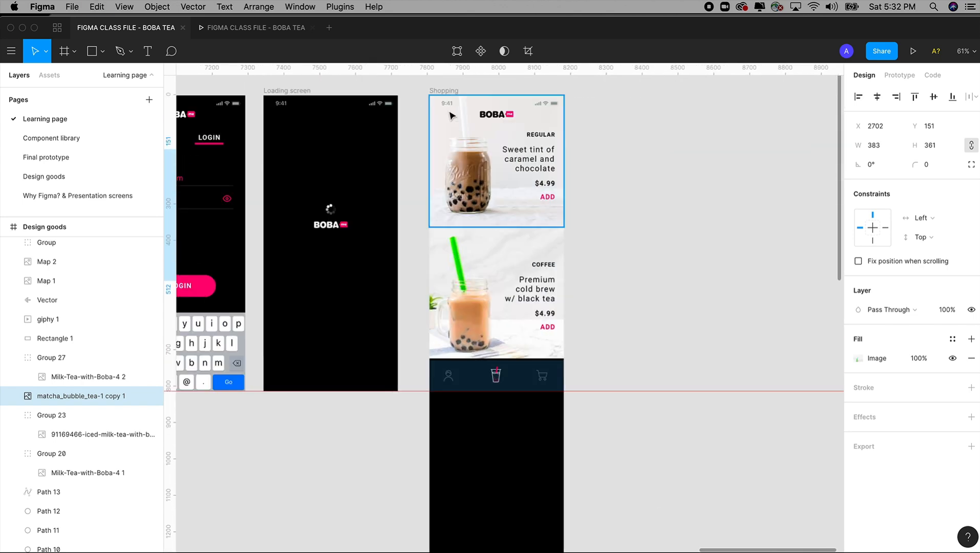
{"action": "left_click", "coordinate": [445, 91]}
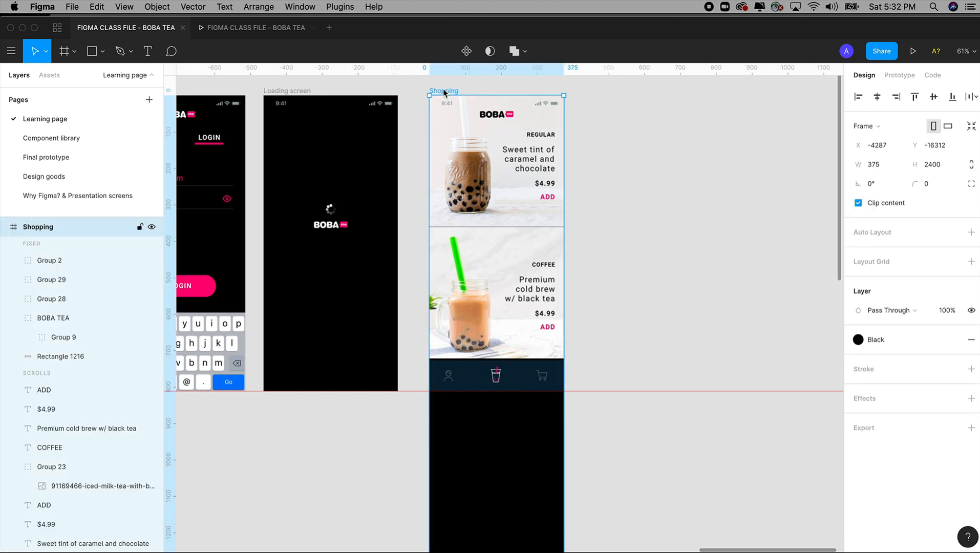
{"action": "key", "text": "super+v"}
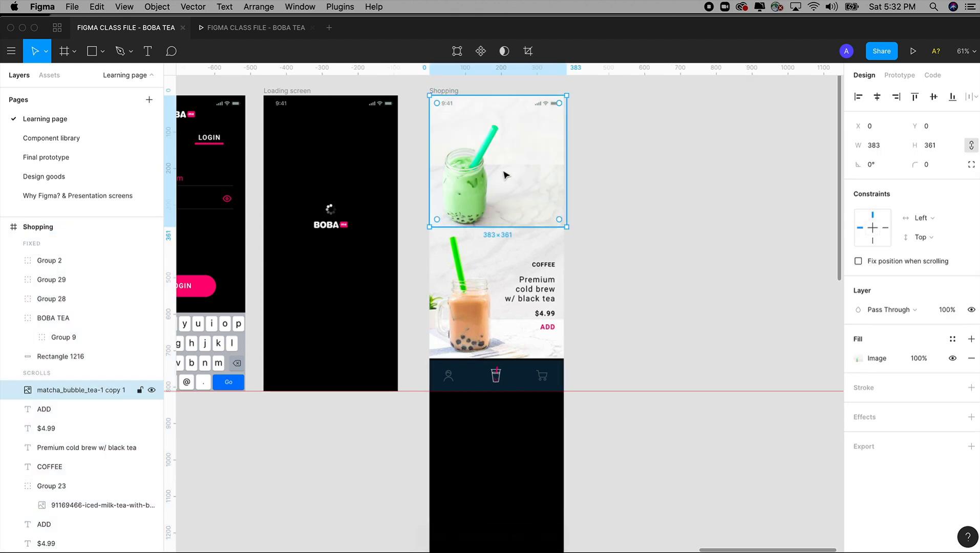
{"action": "left_click_drag", "start_coordinate": [502, 159], "coordinate": [503, 426]}
{"action": "left_click_drag", "start_coordinate": [409, 315], "coordinate": [619, 486]}
{"action": "left_click_drag", "start_coordinate": [536, 463], "coordinate": [532, 453]}
{"action": "key", "text": "shift+0"}
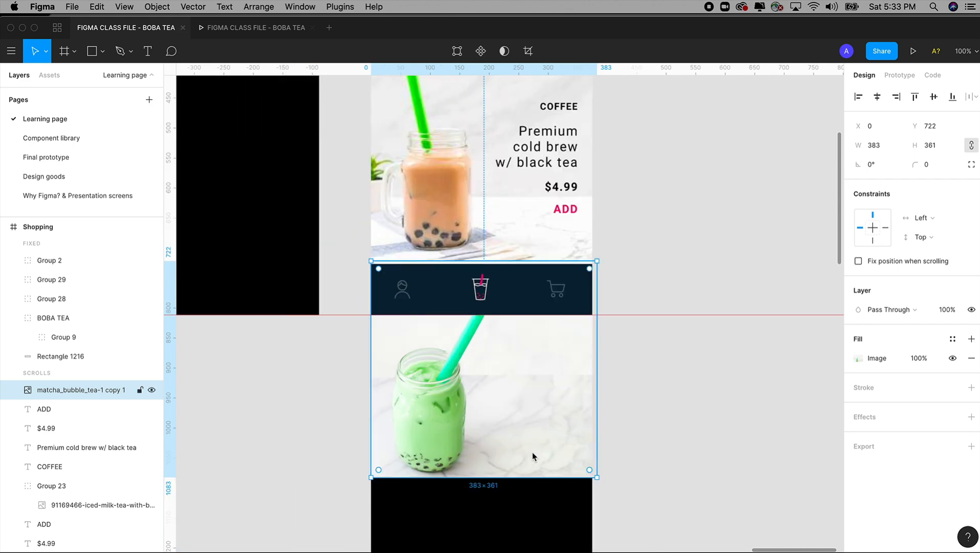
Step: Try to duplicate the coffee drink's four separate text layers onto the matcha image
{"action": "scroll", "coordinate": [532, 453], "scroll_direction": "up", "scroll_amount": 1}
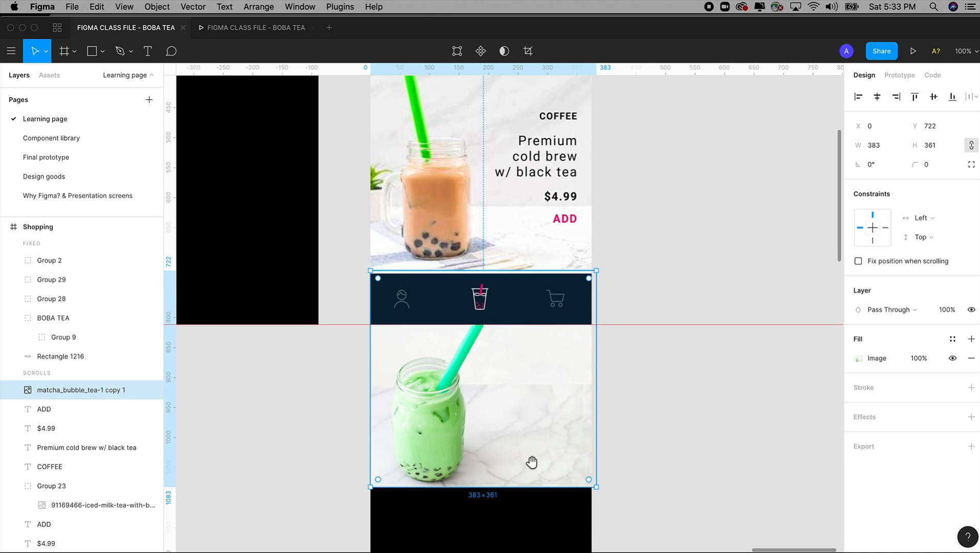
{"action": "left_click", "coordinate": [564, 214]}
{"action": "left_click", "coordinate": [561, 196], "text": "shift"}
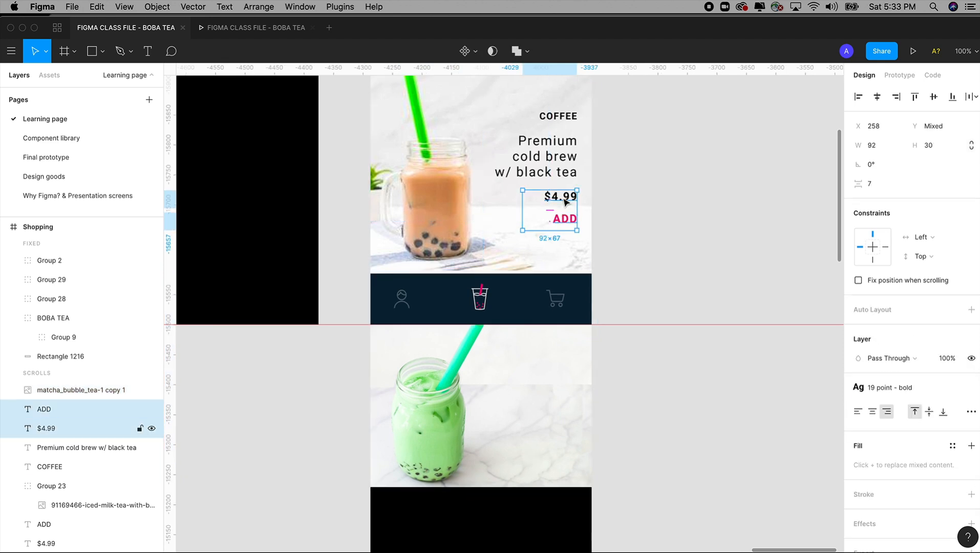
{"action": "left_click", "coordinate": [558, 156], "text": "shift"}
{"action": "left_click", "coordinate": [558, 115], "text": "shift"}
{"action": "left_click_drag", "start_coordinate": [557, 152], "coordinate": [565, 337]}
{"action": "key", "text": "ctrl+z"}
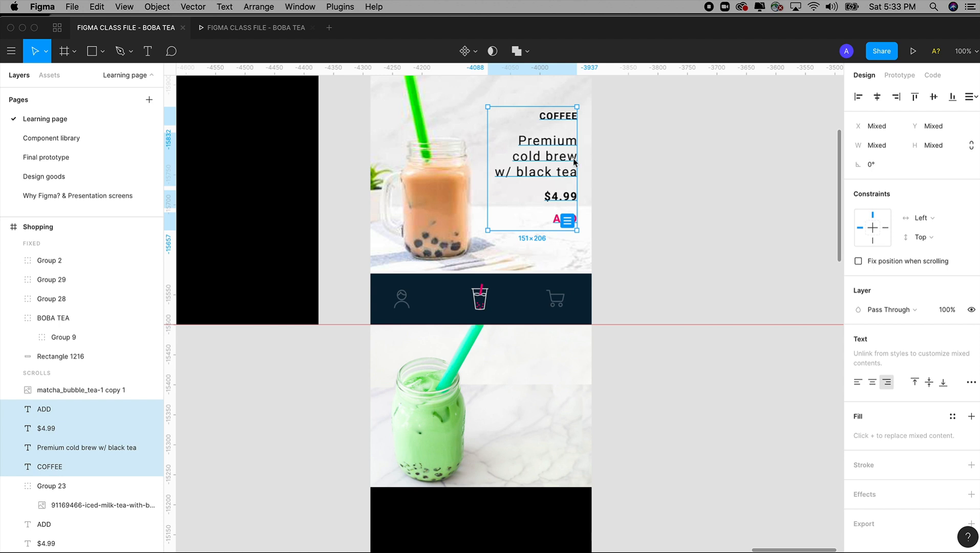
{"action": "key", "text": "Escape"}
Step: Group the coffee drink's COFFEE, description, $4.99 and ADD texts
{"action": "left_click", "coordinate": [565, 161]}
{"action": "left_click", "coordinate": [563, 197], "text": "shift"}
{"action": "left_click", "coordinate": [565, 218], "text": "shift"}
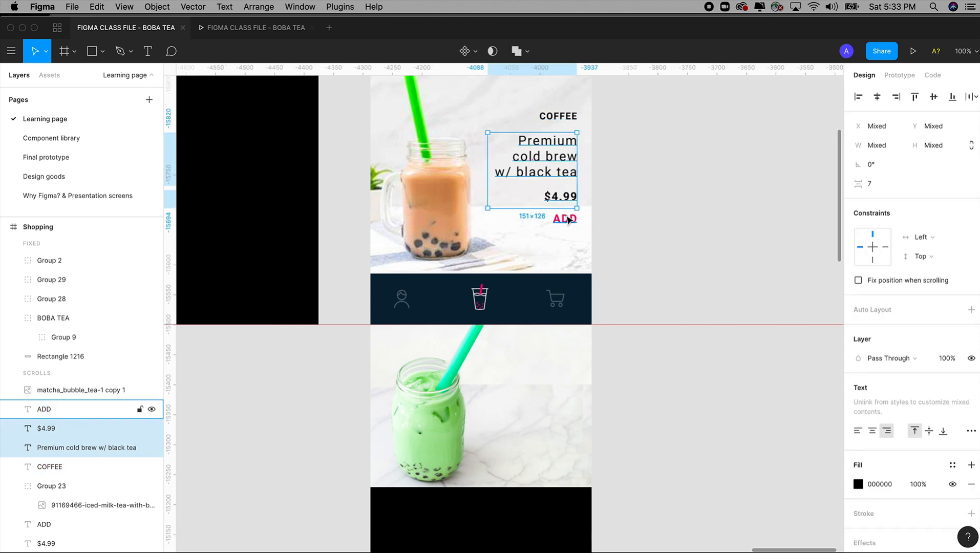
{"action": "left_click", "coordinate": [563, 117], "text": "shift"}
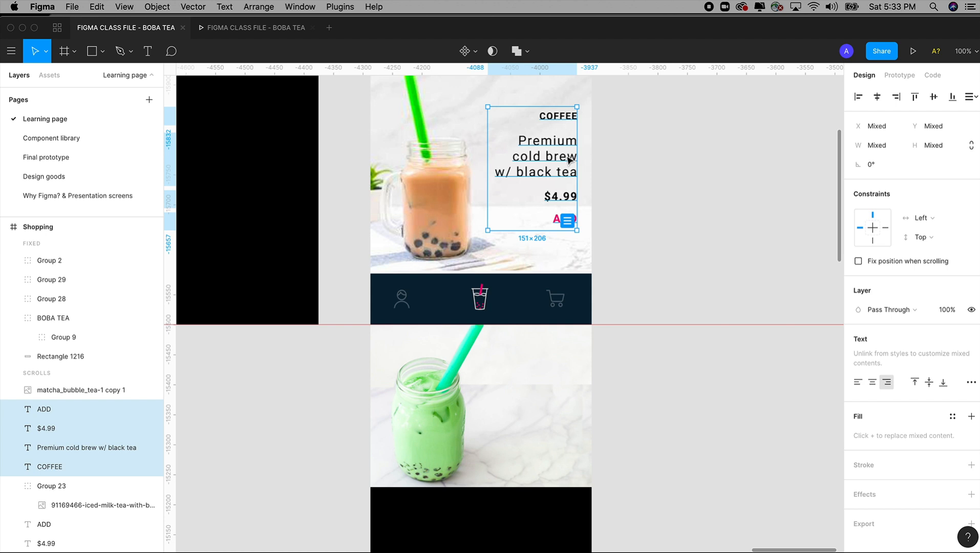
{"action": "right_click", "coordinate": [568, 160]}
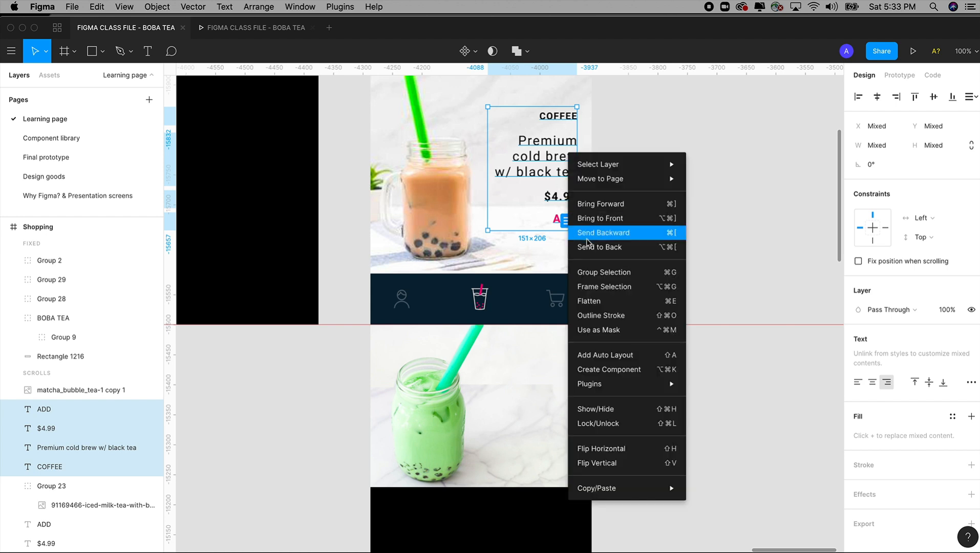
{"action": "left_click", "coordinate": [608, 278]}
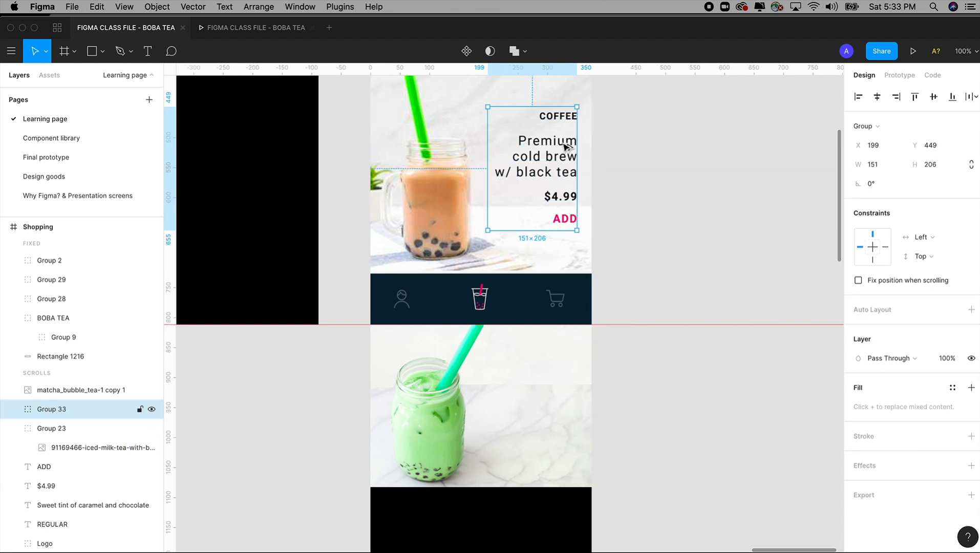
Step: Duplicate the coffee text group onto the matcha image at X 199, Y 844 and bring the copy to the front
{"action": "left_click_drag", "start_coordinate": [565, 147], "coordinate": [584, 384]}
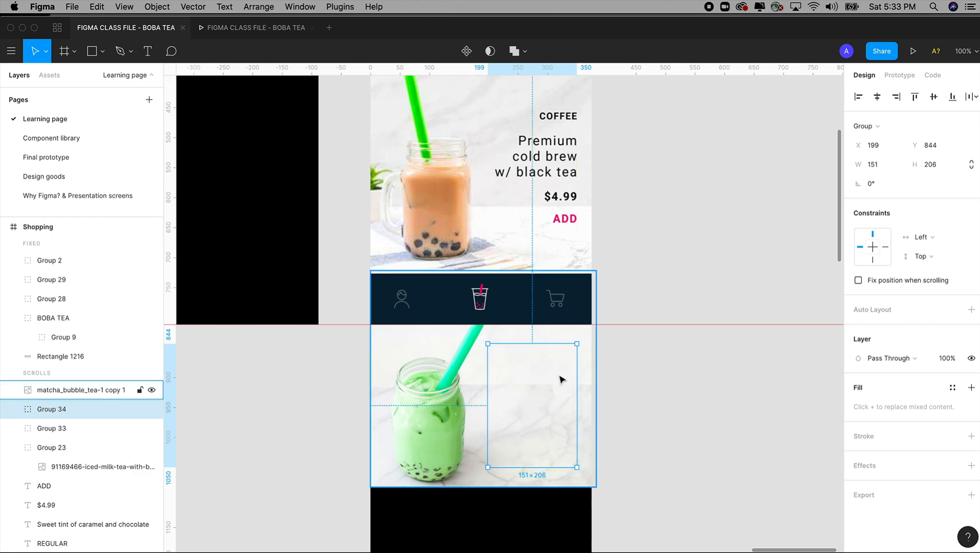
{"action": "right_click", "coordinate": [561, 379]}
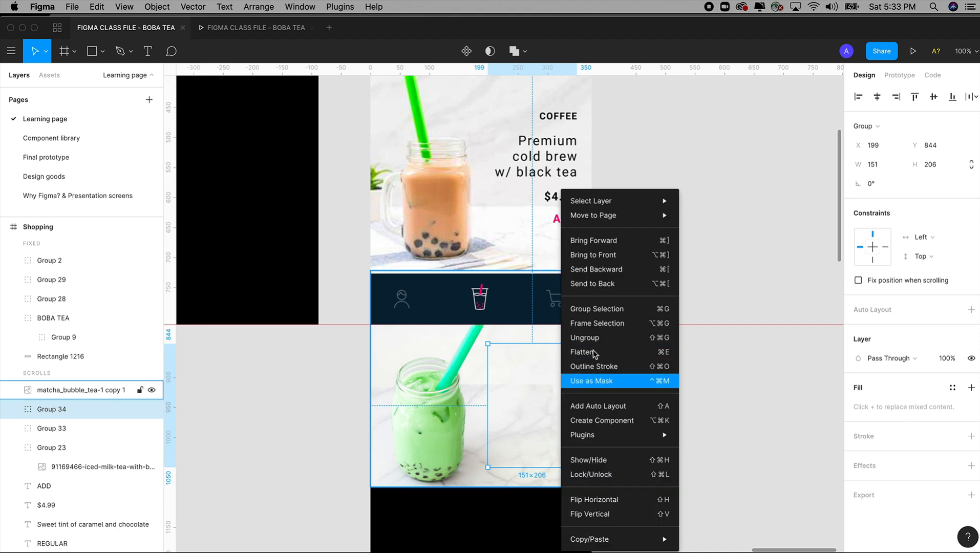
{"action": "left_click", "coordinate": [597, 256]}
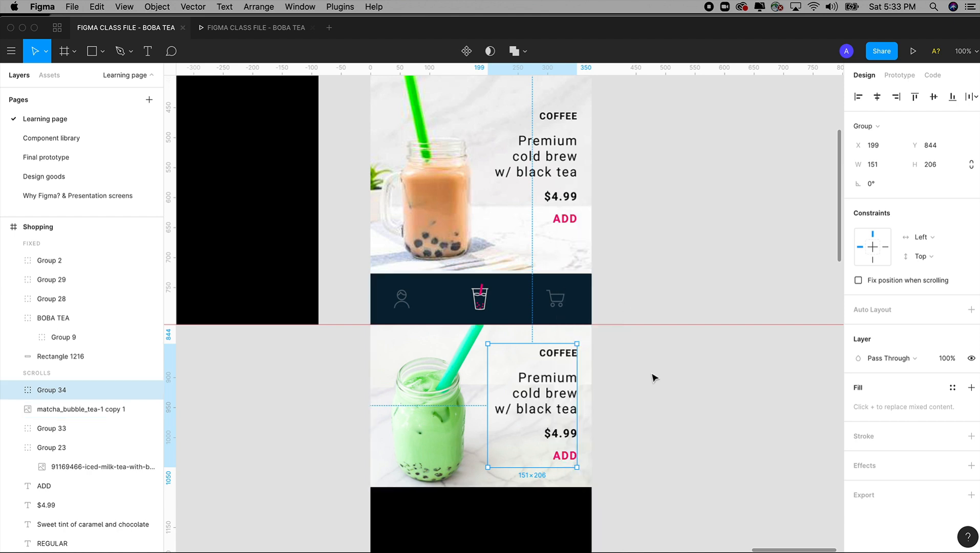
Step: Send the duplicated text group behind the matcha image and bring it forward again several times to compare the layer order
{"action": "scroll", "coordinate": [607, 410], "scroll_direction": "down", "scroll_amount": 2}
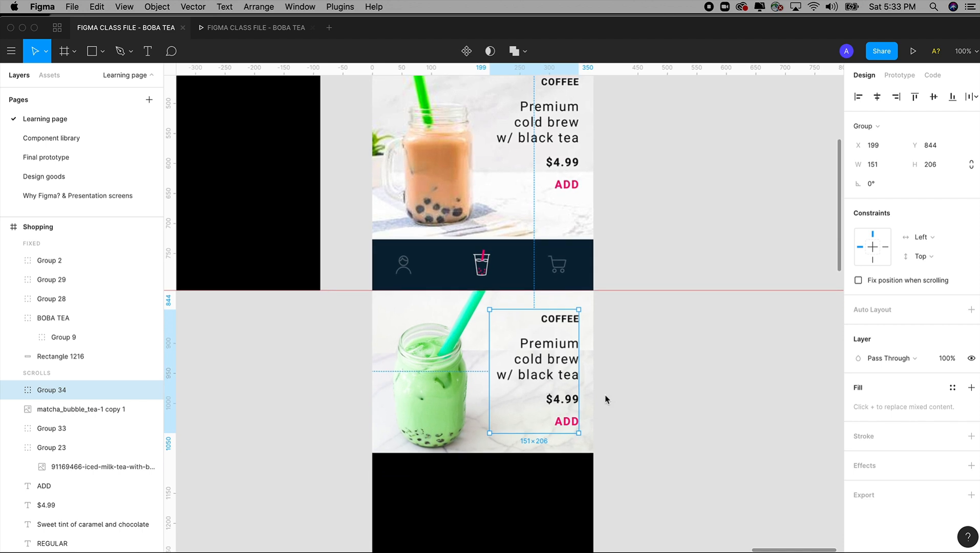
{"action": "key", "text": "super+bracketleft"}
{"action": "key", "text": "super+bracketright"}
{"action": "key", "text": "super+bracketleft"}
{"action": "key", "text": "super+bracketright"}
{"action": "key", "text": "super+bracketleft"}
{"action": "key", "text": "super+bracketright"}
{"action": "key", "text": "super+bracketleft"}
{"action": "key", "text": "super+bracketright"}
{"action": "key", "text": "super+bracketleft"}
{"action": "key", "text": "super+bracketright"}
{"action": "left_click_drag", "start_coordinate": [607, 379], "coordinate": [613, 355]}
{"action": "left_click", "coordinate": [615, 356]}
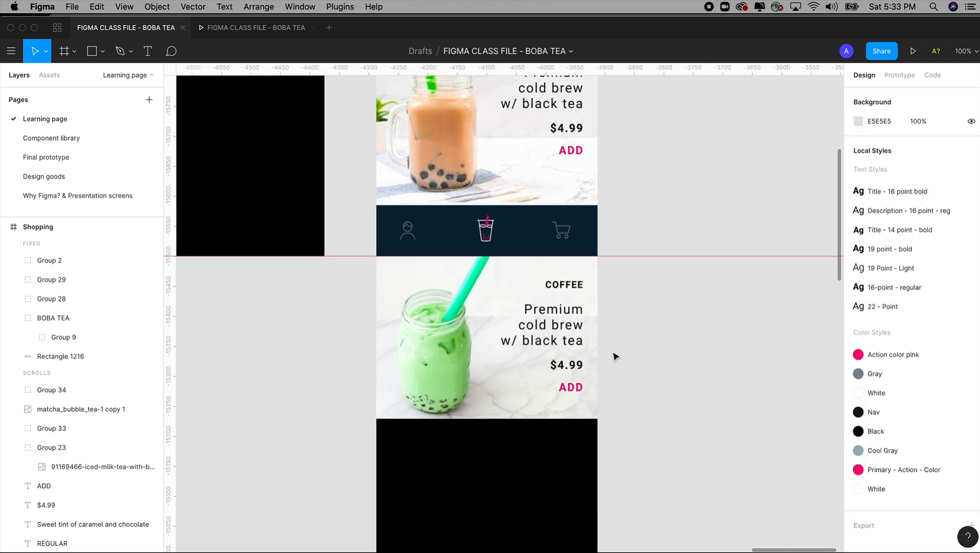
Step: Change the heading over the matcha image from COFFEE to MATCHA and check it by scrolling the prototype preview
{"action": "double_click", "coordinate": [570, 290]}
{"action": "double_click", "coordinate": [569, 288]}
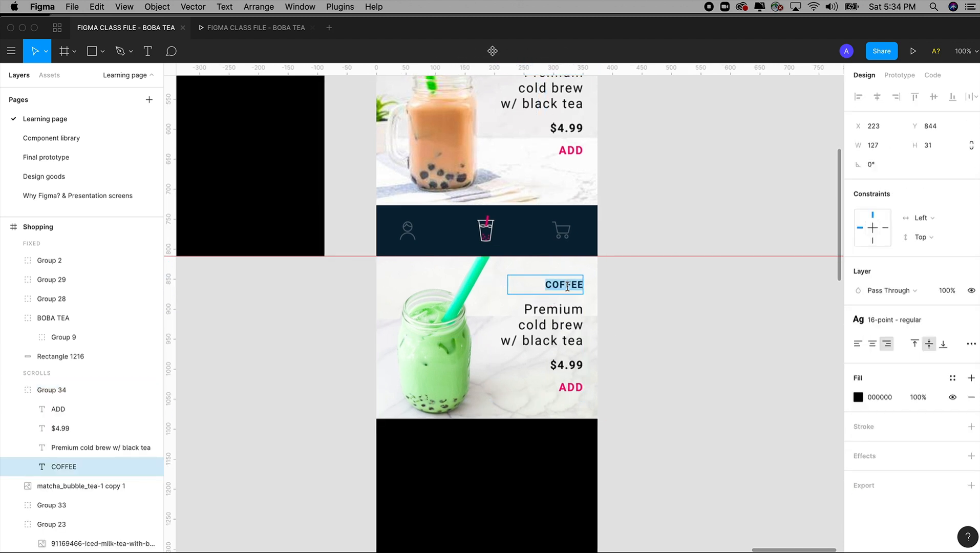
{"action": "type", "text": "MAT"}
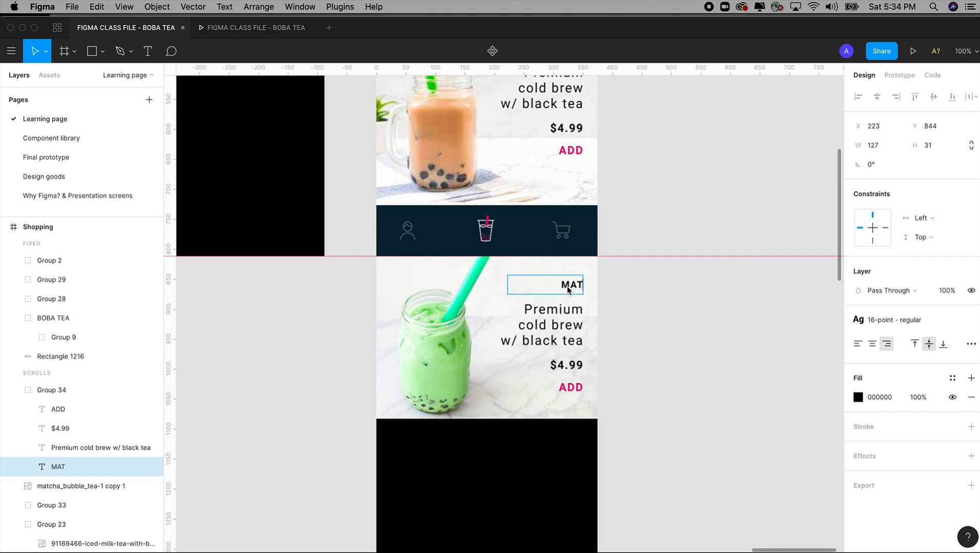
{"action": "type", "text": "CHA"}
{"action": "left_click", "coordinate": [256, 29]}
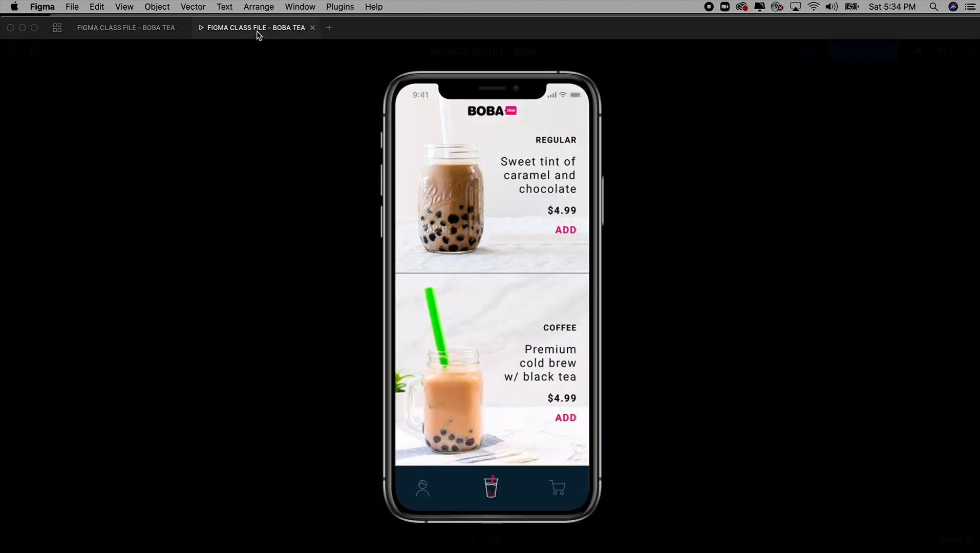
{"action": "scroll", "coordinate": [530, 356], "scroll_direction": "down", "scroll_amount": 5}
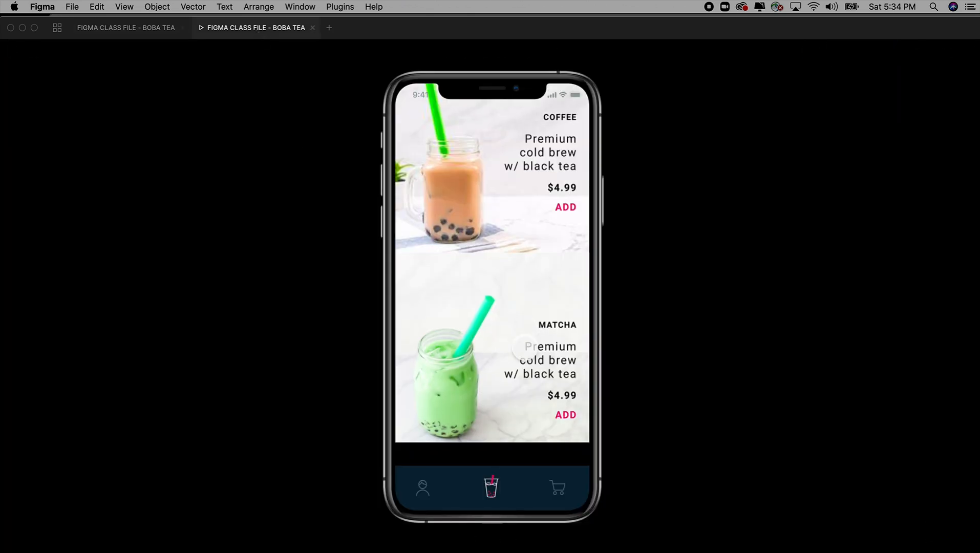
{"action": "scroll", "coordinate": [512, 389], "scroll_direction": "down", "scroll_amount": 2}
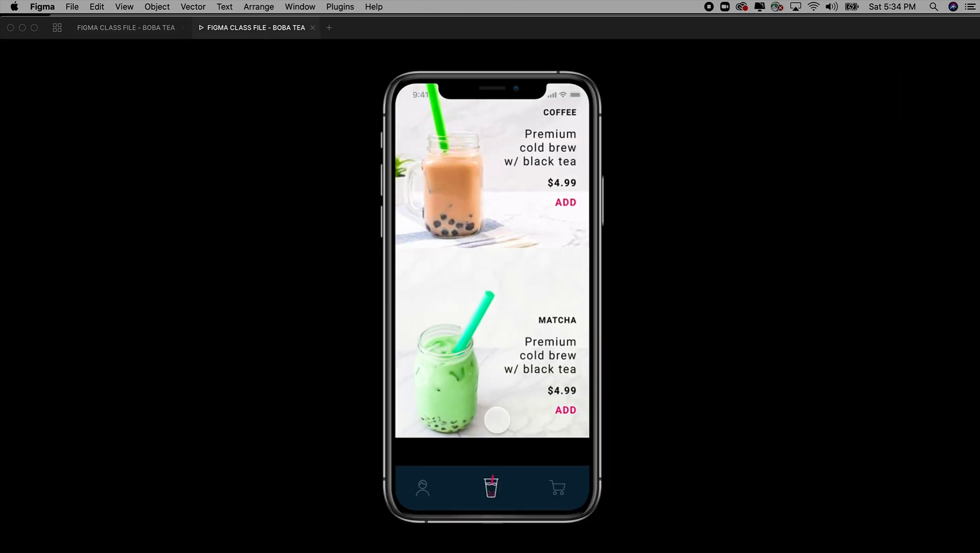
{"action": "scroll", "coordinate": [501, 368], "scroll_direction": "up", "scroll_amount": 1}
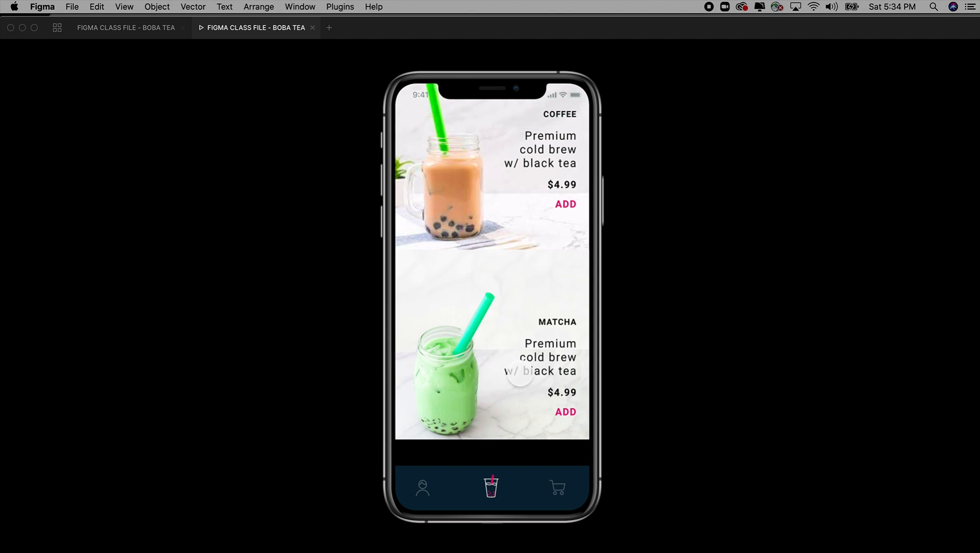
{"action": "left_click", "coordinate": [154, 30]}
Step: Change the matcha drink's description to "Premium matcha & black tea"
{"action": "left_click_drag", "start_coordinate": [347, 209], "coordinate": [715, 496]}
{"action": "double_click", "coordinate": [574, 289]}
{"action": "triple_click", "coordinate": [576, 289]}
{"action": "left_click_drag", "start_coordinate": [496, 262], "coordinate": [615, 269]}
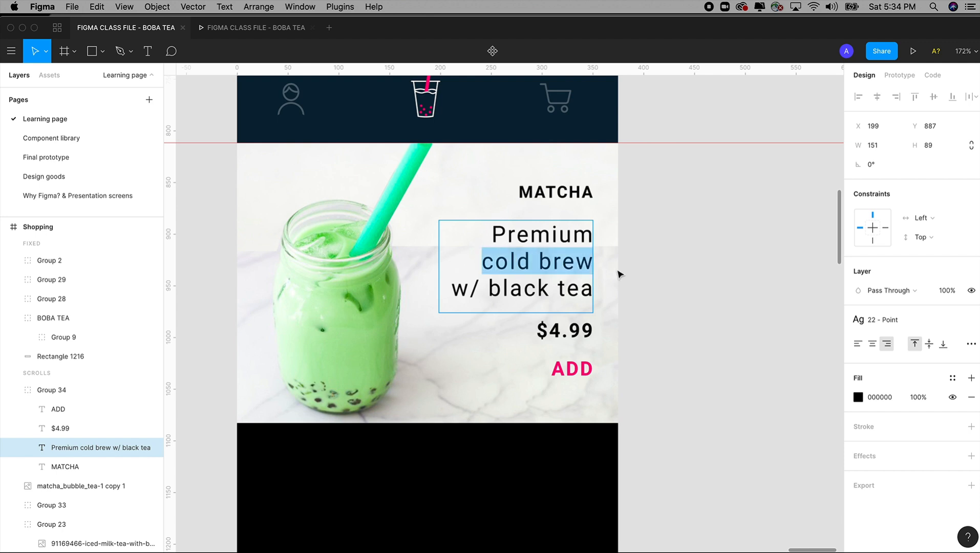
{"action": "type", "text": "M"}
{"action": "key", "text": "BackSpace"}
{"action": "type", "text": "mtac"}
{"action": "key", "text": "BackSpace"}
{"action": "key", "text": "BackSpace"}
{"action": "key", "text": "BackSpace"}
{"action": "type", "text": "atcha"}
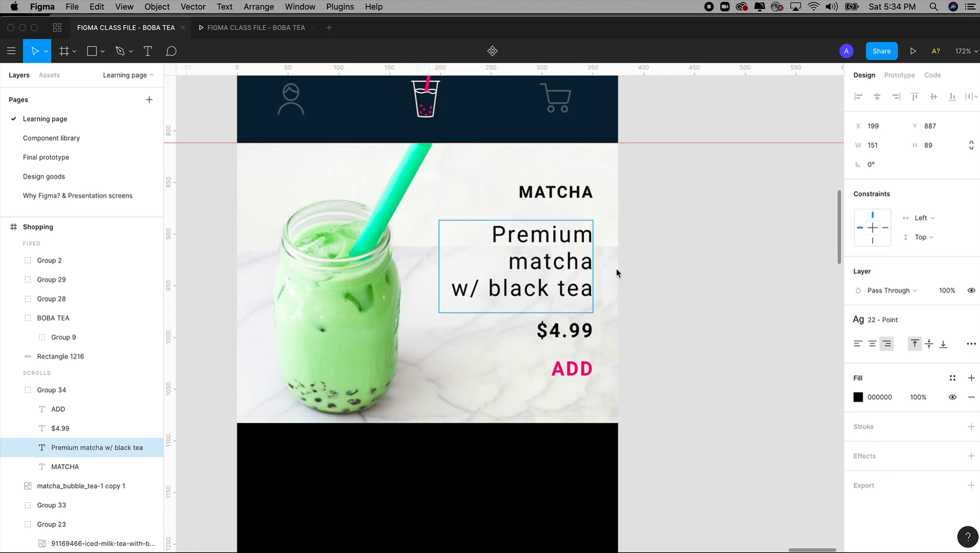
{"action": "type", "text": " &"}
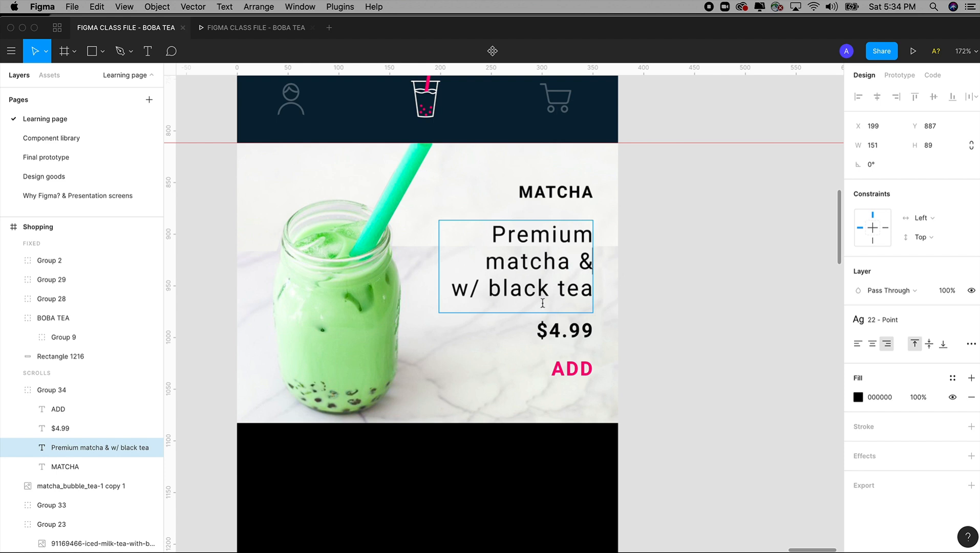
{"action": "left_click_drag", "start_coordinate": [489, 289], "coordinate": [442, 288]}
{"action": "key", "text": "BackSpace"}
{"action": "key", "text": "Escape"}
{"action": "left_click", "coordinate": [662, 328]}
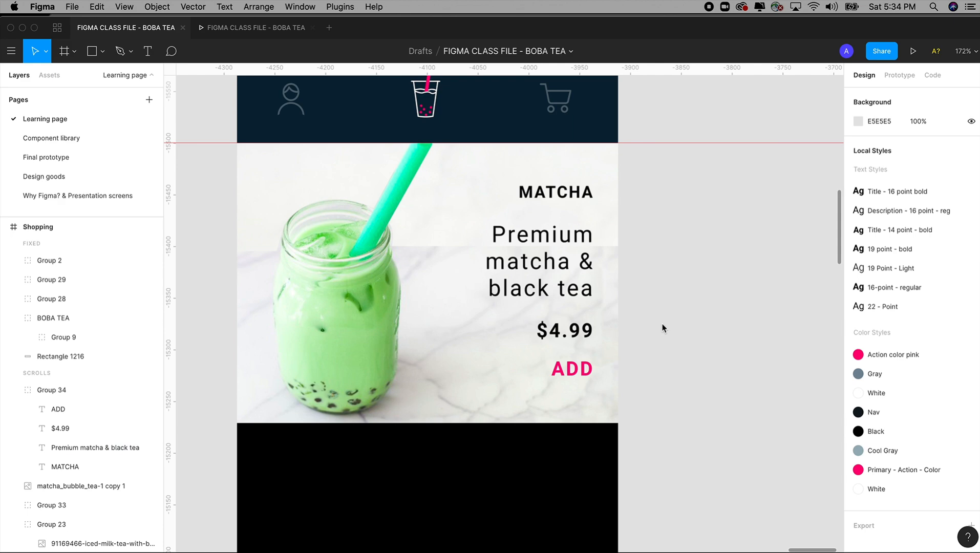
Step: Review the matcha drink's text on the Shopping screen and in the scrolling prototype preview
{"action": "key", "text": "shift+0"}
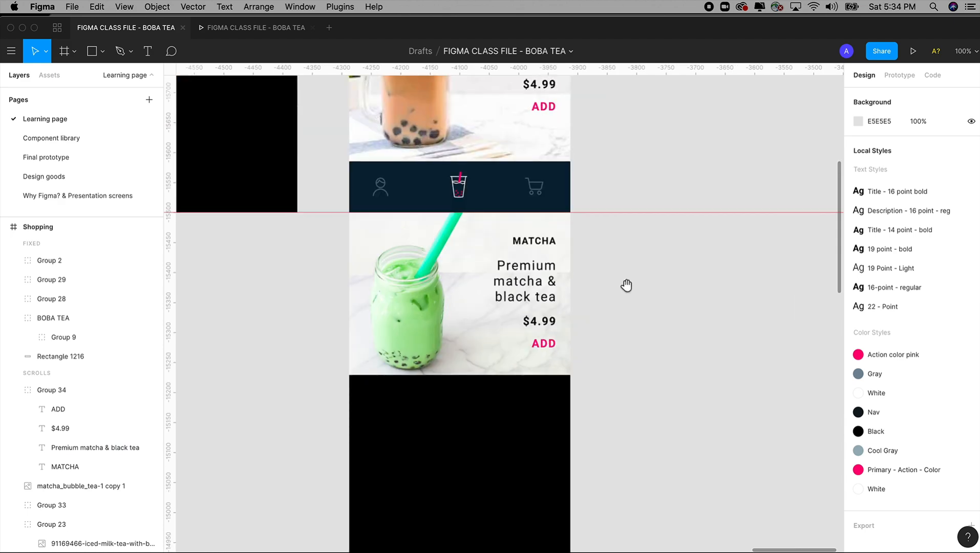
{"action": "scroll", "coordinate": [630, 307], "scroll_direction": "up", "scroll_amount": 2}
{"action": "left_click_drag", "start_coordinate": [633, 334], "coordinate": [668, 393]}
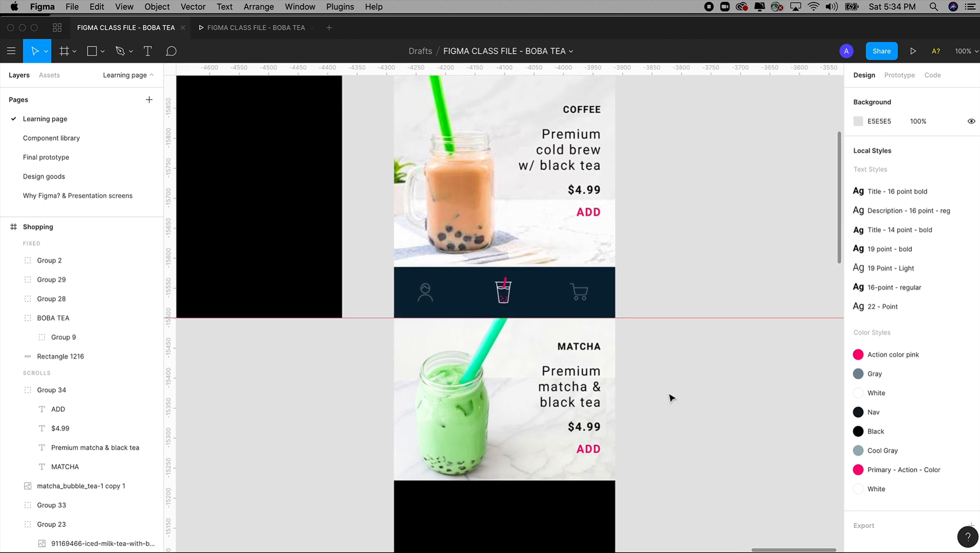
{"action": "key", "text": "super+minus"}
{"action": "left_click_drag", "start_coordinate": [628, 333], "coordinate": [642, 367]}
{"action": "left_click", "coordinate": [257, 33]}
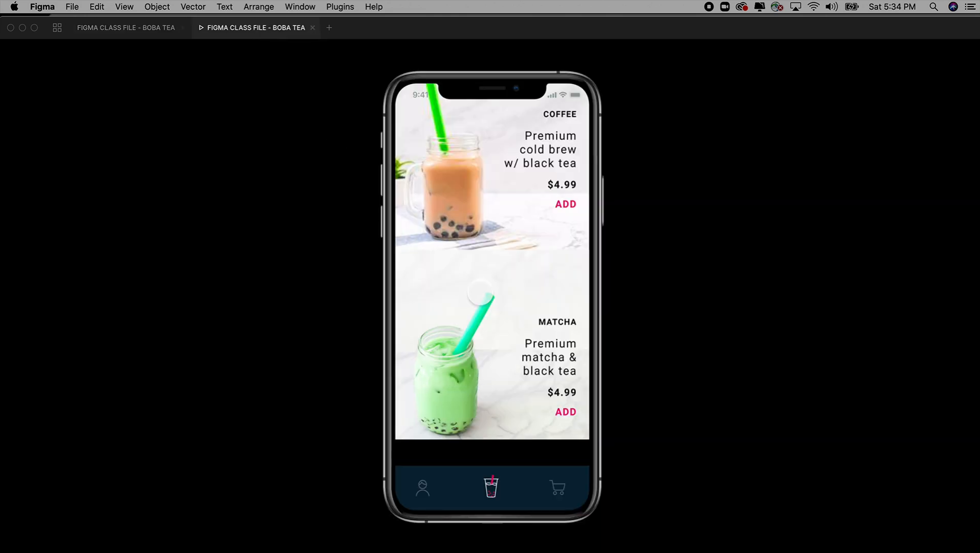
{"action": "scroll", "coordinate": [480, 291], "scroll_direction": "down", "scroll_amount": 4}
{"action": "scroll", "coordinate": [480, 292], "scroll_direction": "up", "scroll_amount": 2}
{"action": "left_click", "coordinate": [144, 32]}
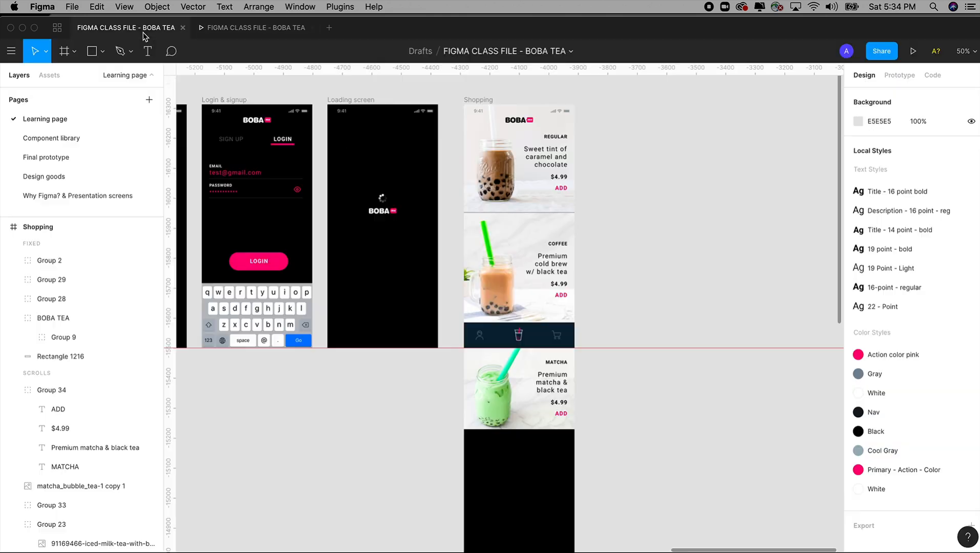
Step: Consult the matcha drink on the Final prototype page and replace the Learning page's matcha description with "Sweet Japanese match tea"
{"action": "left_click", "coordinate": [51, 156]}
{"action": "left_click_drag", "start_coordinate": [557, 404], "coordinate": [560, 295]}
{"action": "scroll", "coordinate": [560, 295], "scroll_direction": "down", "scroll_amount": 2}
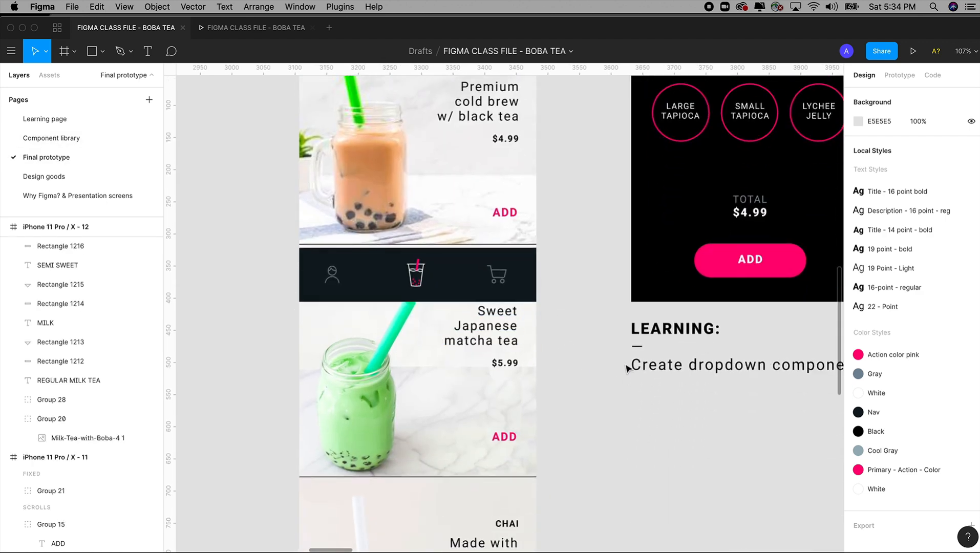
{"action": "left_click", "coordinate": [54, 124]}
{"action": "key", "text": "z"}
{"action": "left_click_drag", "start_coordinate": [411, 280], "coordinate": [624, 472]}
{"action": "double_click", "coordinate": [601, 342]}
{"action": "double_click", "coordinate": [601, 342]}
{"action": "left_click_drag", "start_coordinate": [626, 344], "coordinate": [550, 298]}
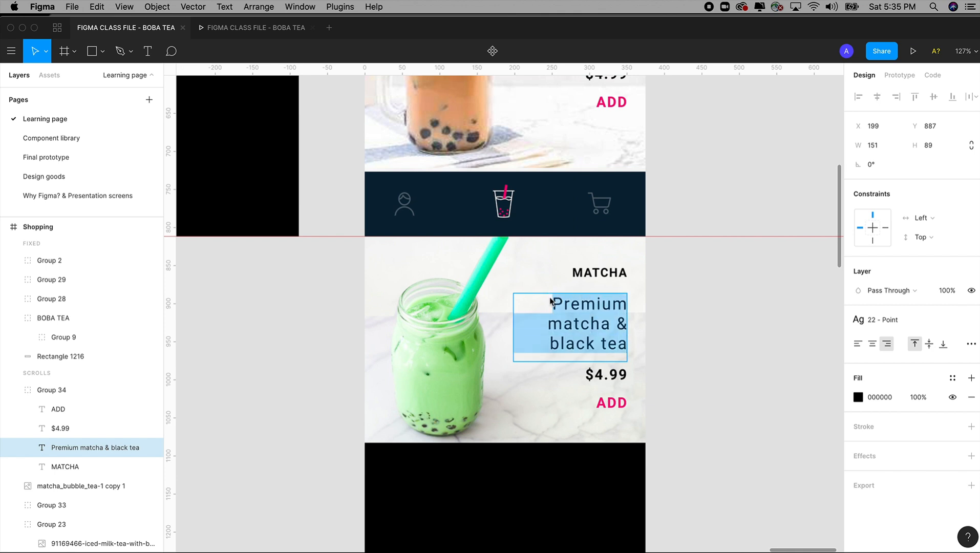
{"action": "type", "text": "Sweet Japane"}
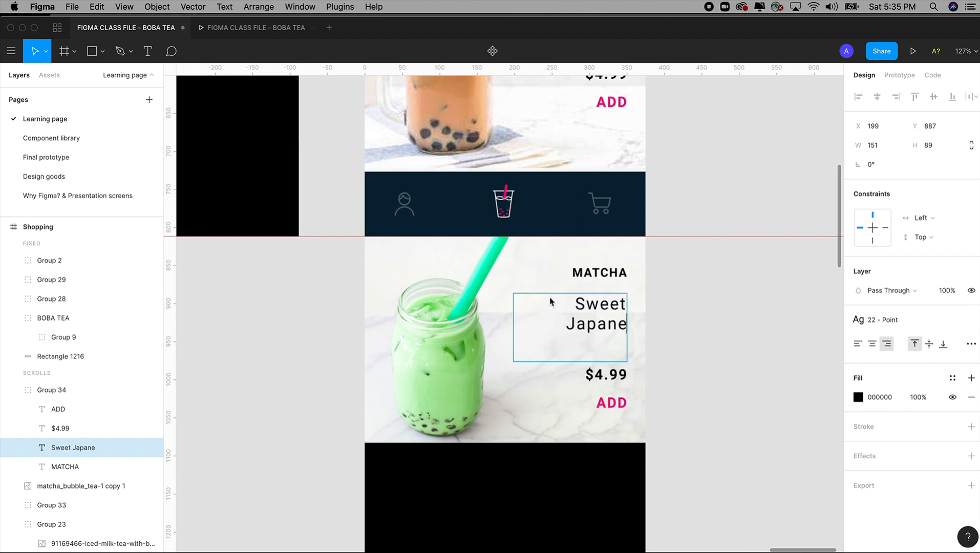
{"action": "type", "text": "se mat"}
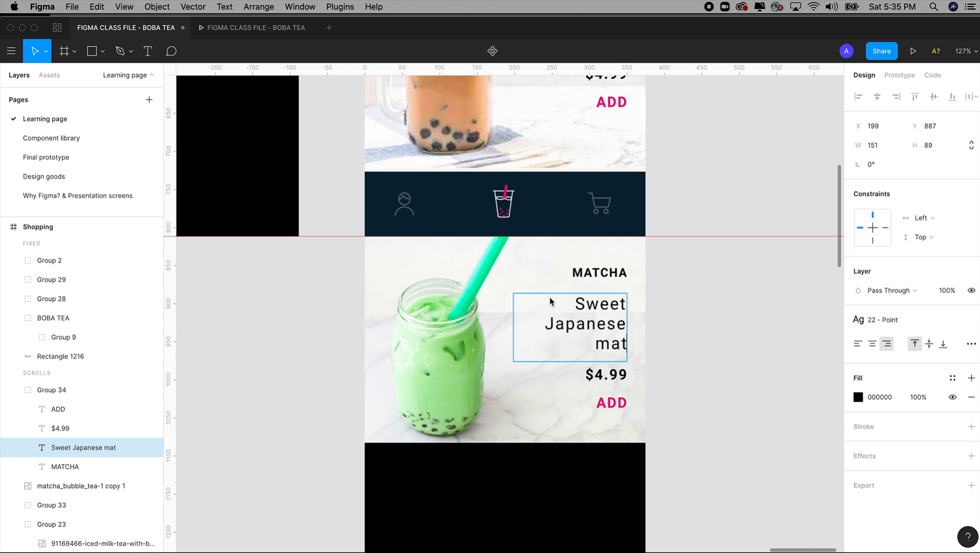
{"action": "type", "text": "ch tea"}
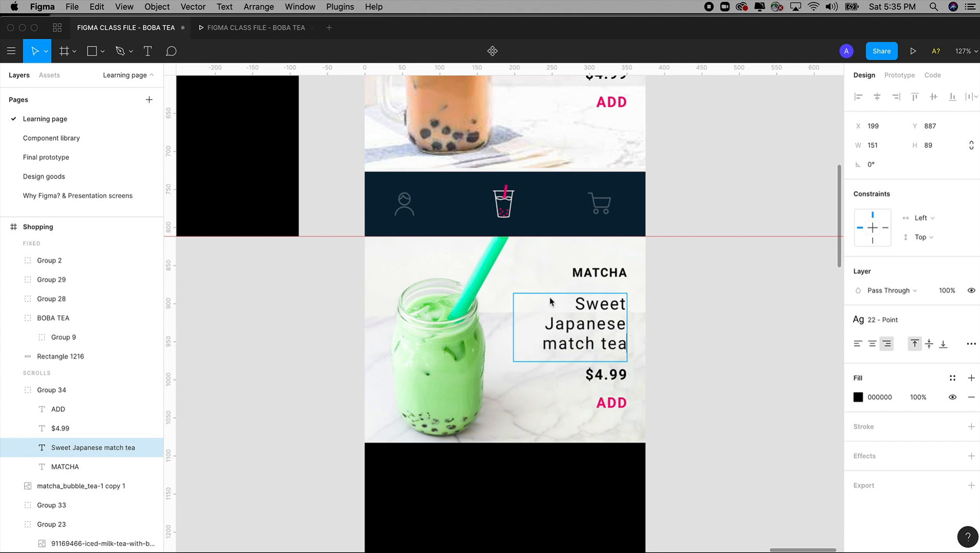
{"action": "key", "text": "Escape"}
{"action": "left_click", "coordinate": [751, 357]}
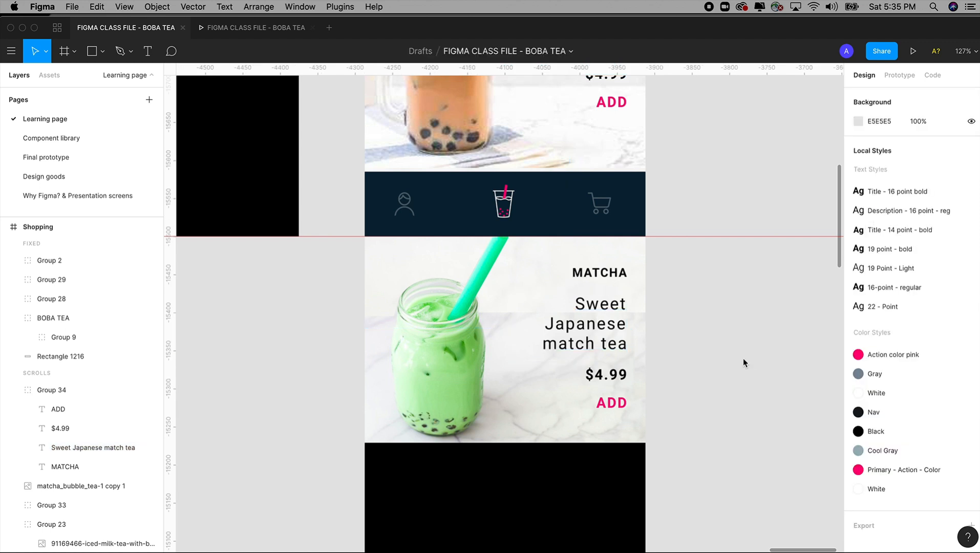
Step: Copy the orange milk tea image group from the Design goods frame
{"action": "key", "text": "super+minus"}
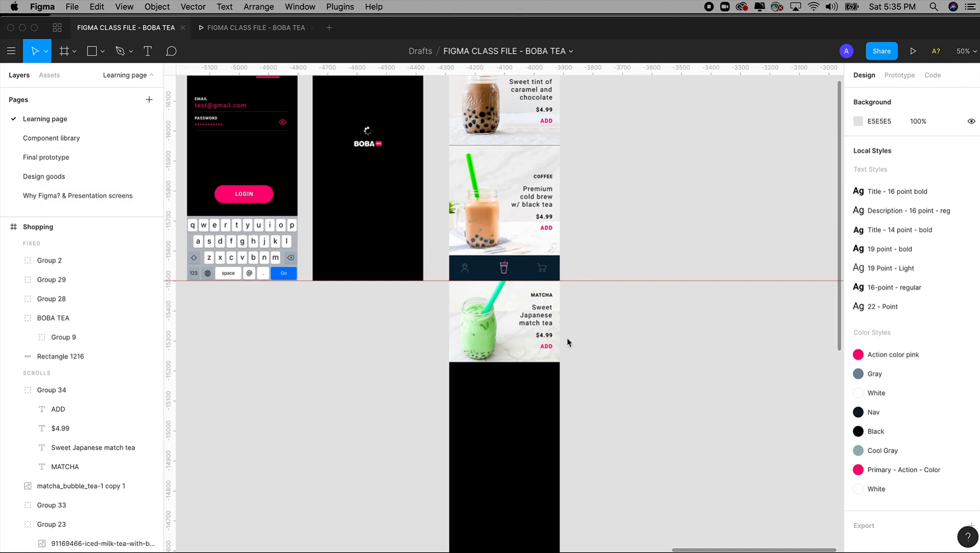
{"action": "key", "text": "super+minus"}
{"action": "scroll", "coordinate": [509, 291], "scroll_direction": "left", "scroll_amount": 10}
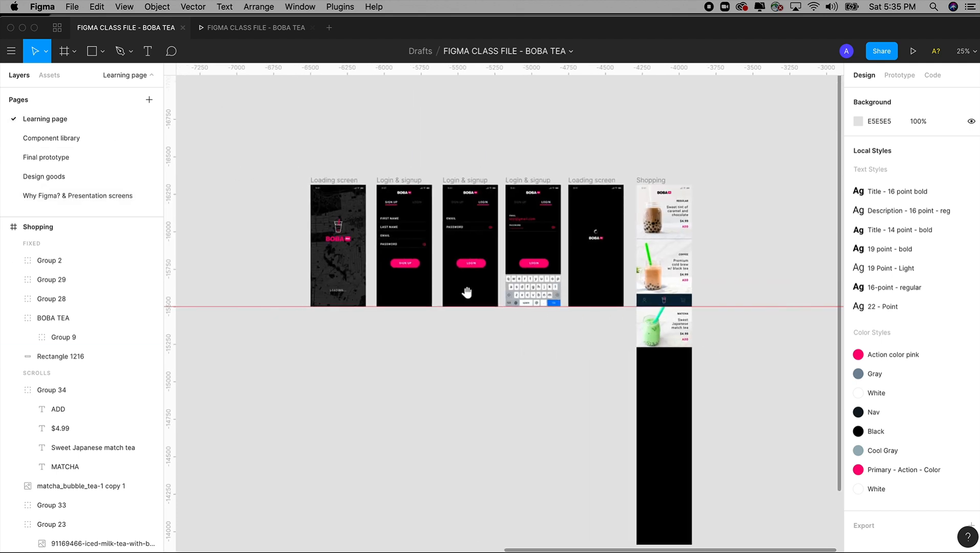
{"action": "left_click_drag", "start_coordinate": [457, 268], "coordinate": [622, 266]}
{"action": "left_click_drag", "start_coordinate": [534, 263], "coordinate": [269, 241]}
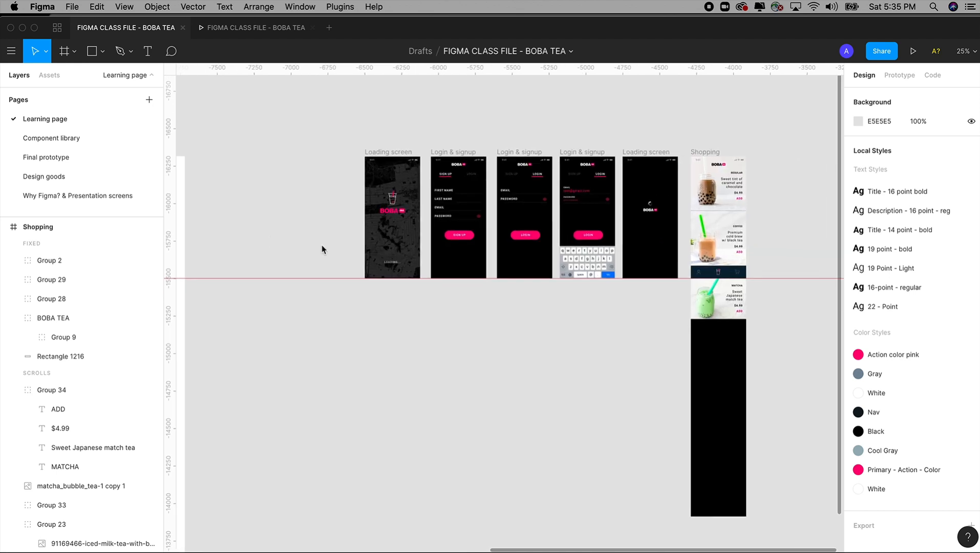
{"action": "scroll", "coordinate": [457, 274], "scroll_direction": "left", "scroll_amount": 10}
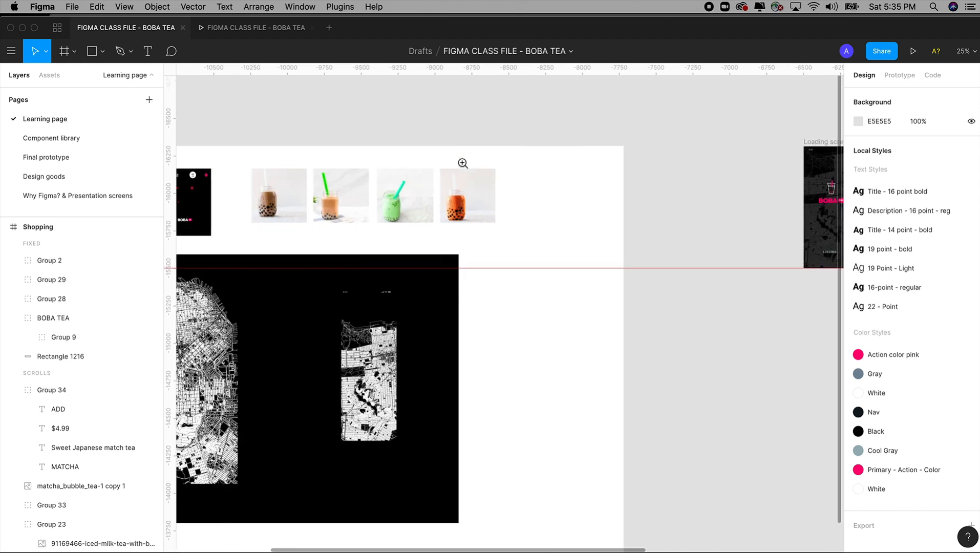
{"action": "left_click_drag", "start_coordinate": [416, 134], "coordinate": [557, 361]}
{"action": "left_click", "coordinate": [403, 202]}
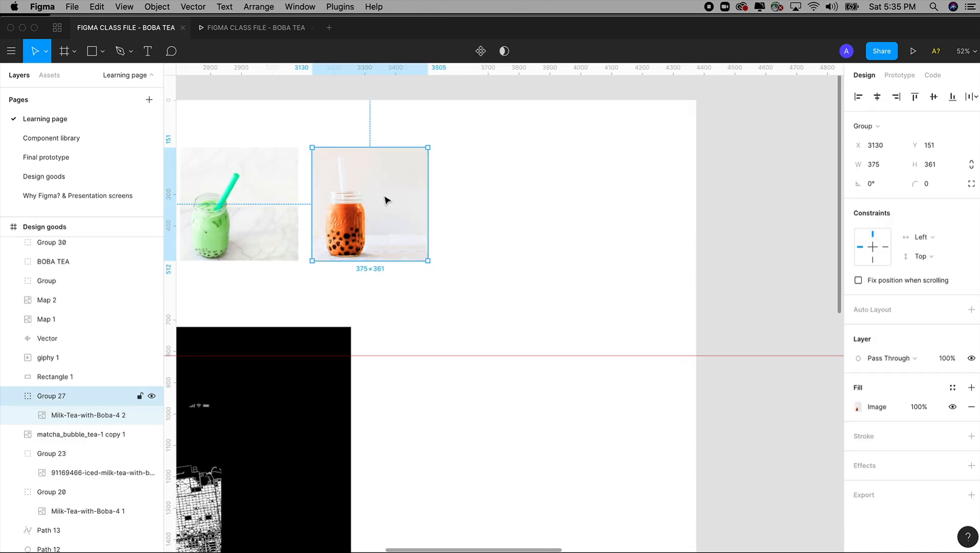
{"action": "left_click_drag", "start_coordinate": [462, 220], "coordinate": [490, 221]}
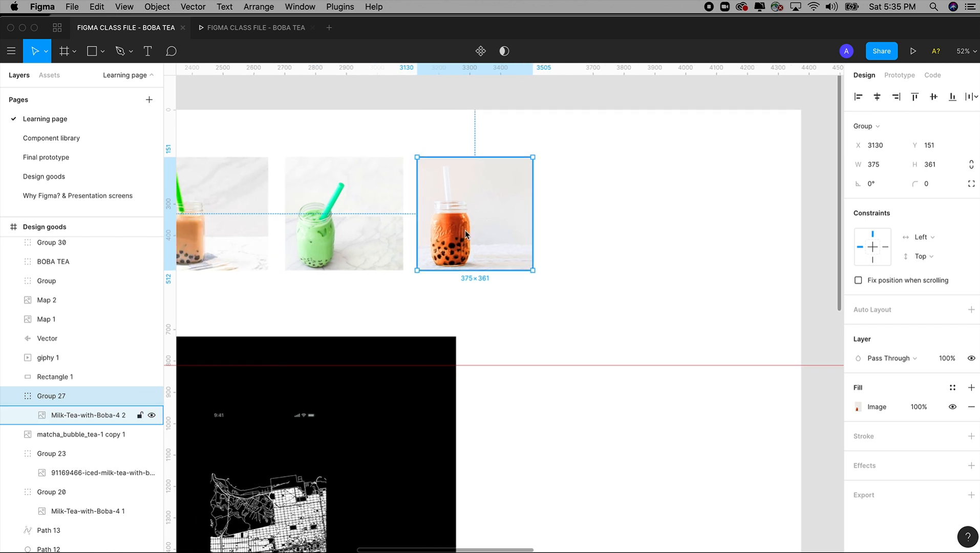
{"action": "scroll", "coordinate": [476, 243], "scroll_direction": "left", "scroll_amount": 5}
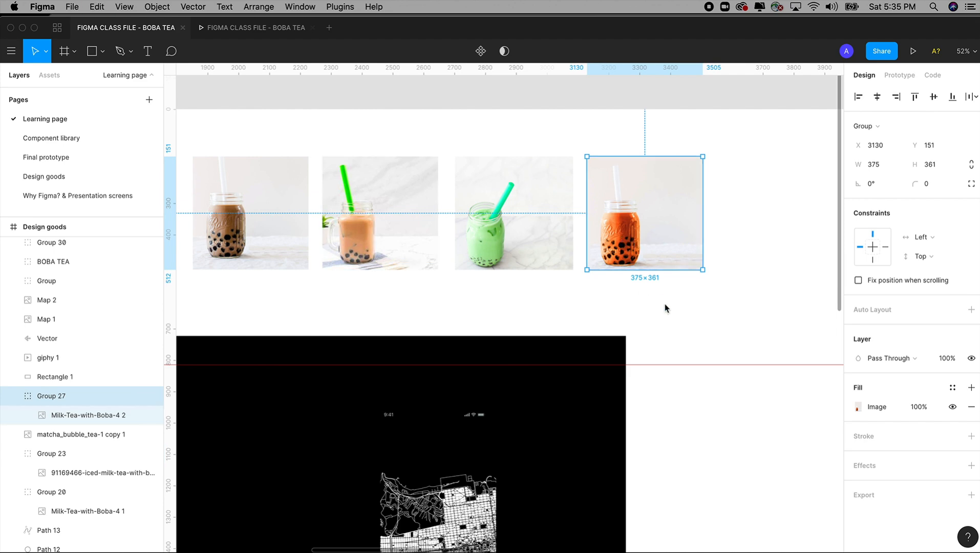
Step: Try to paste the copied orange milk tea image at the Shopping screen and remove the misplaced copies
{"action": "scroll", "coordinate": [665, 306], "scroll_direction": "down", "scroll_amount": 5}
{"action": "scroll", "coordinate": [663, 306], "scroll_direction": "right", "scroll_amount": 6}
{"action": "left_click_drag", "start_coordinate": [539, 188], "coordinate": [634, 302]}
{"action": "key", "text": "super+v"}
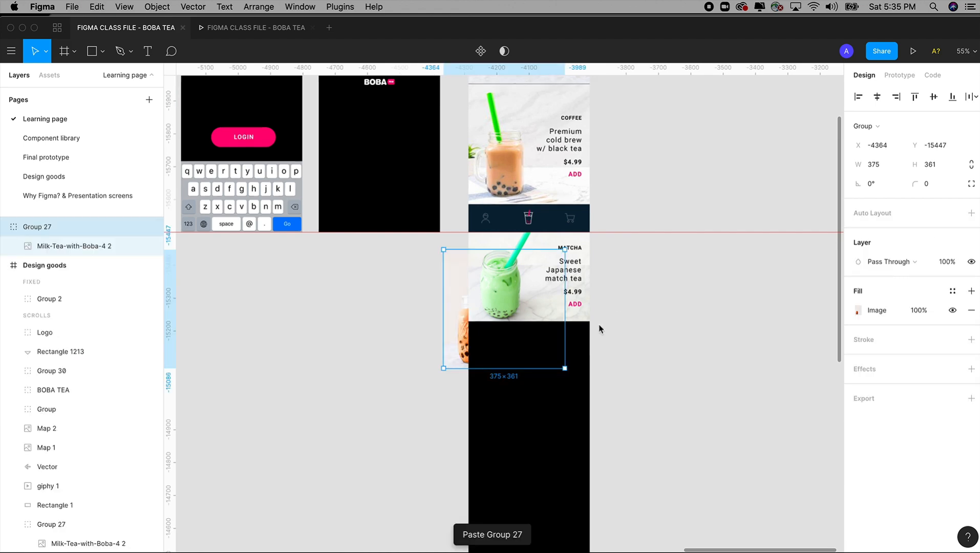
{"action": "key", "text": "super+z"}
{"action": "scroll", "coordinate": [597, 251], "scroll_direction": "up", "scroll_amount": 5}
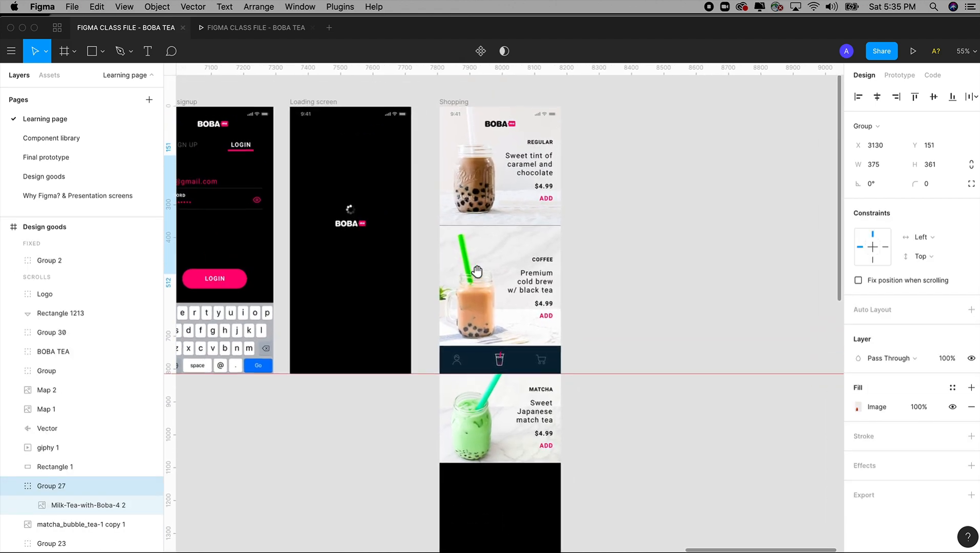
{"action": "left_click", "coordinate": [426, 147]}
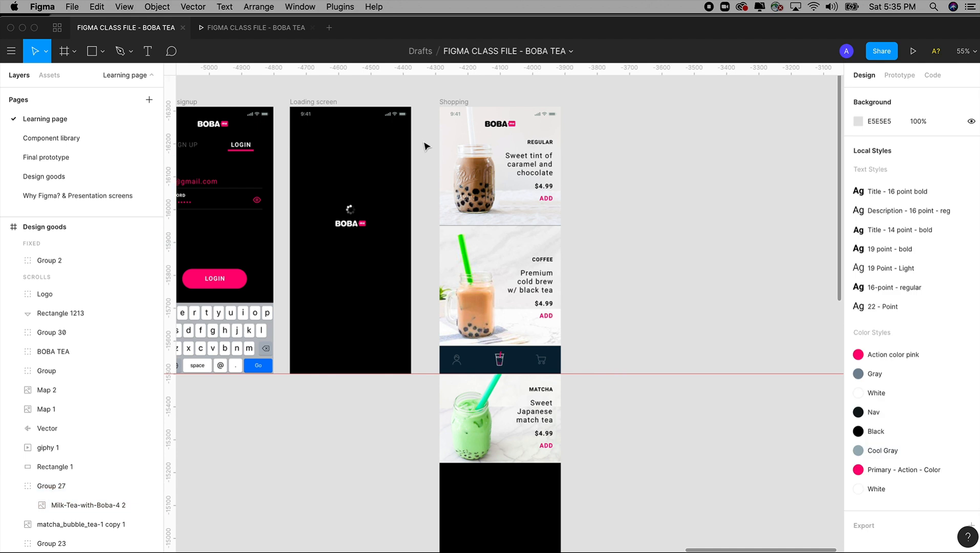
{"action": "key", "text": "super+v"}
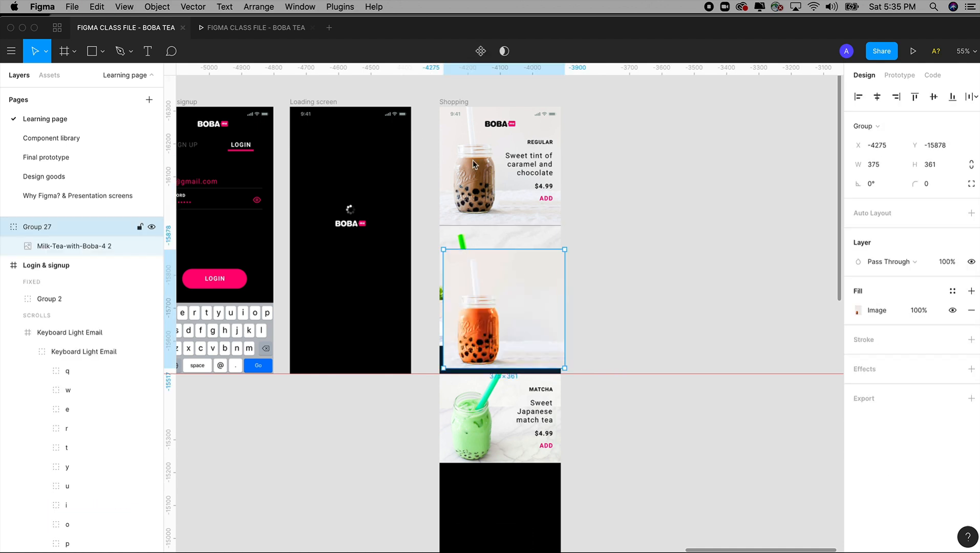
{"action": "left_click_drag", "start_coordinate": [462, 103], "coordinate": [548, 108]}
{"action": "key", "text": "super+z"}
{"action": "key", "text": "Delete"}
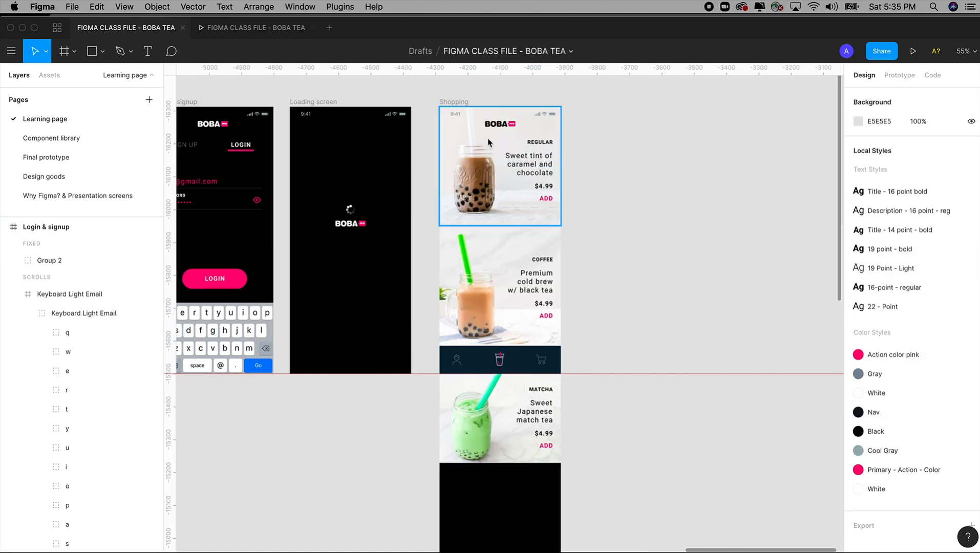
Step: Paste the orange milk tea image into the Shopping frame, place it below the matcha drink at X 0, Y 1085, and inspect the gap
{"action": "left_click", "coordinate": [458, 103]}
{"action": "key", "text": "super+v"}
{"action": "scroll", "coordinate": [488, 113], "scroll_direction": "down", "scroll_amount": 2}
{"action": "left_click_drag", "start_coordinate": [490, 113], "coordinate": [498, 467]}
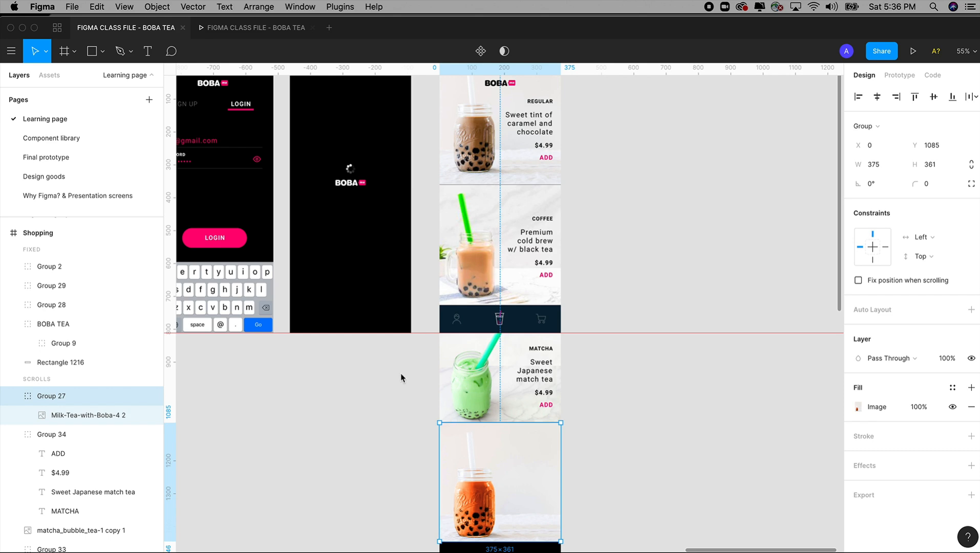
{"action": "left_click_drag", "start_coordinate": [402, 374], "coordinate": [655, 511]}
{"action": "key", "text": "Escape"}
{"action": "left_click", "coordinate": [548, 383]}
{"action": "left_click", "coordinate": [673, 393]}
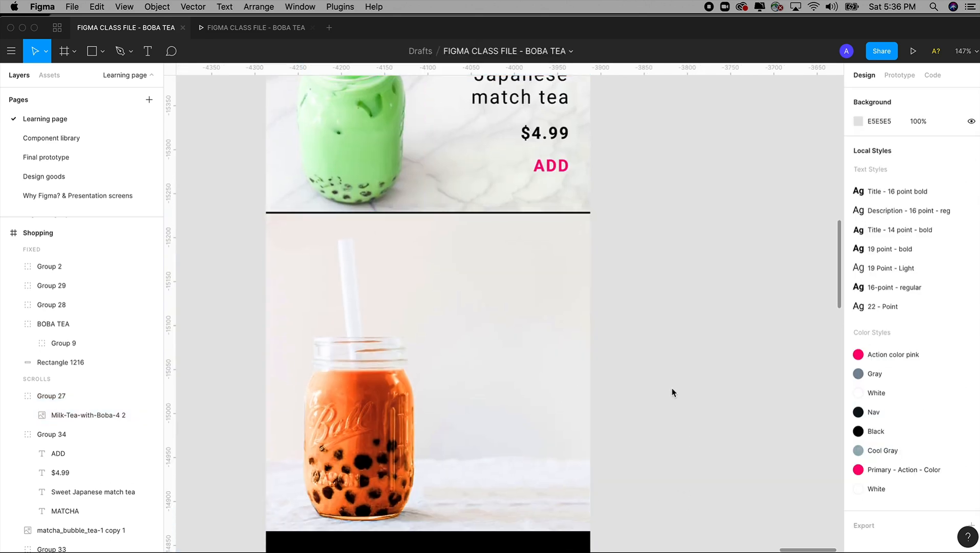
{"action": "key", "text": "minus"}
{"action": "key", "text": "minus"}
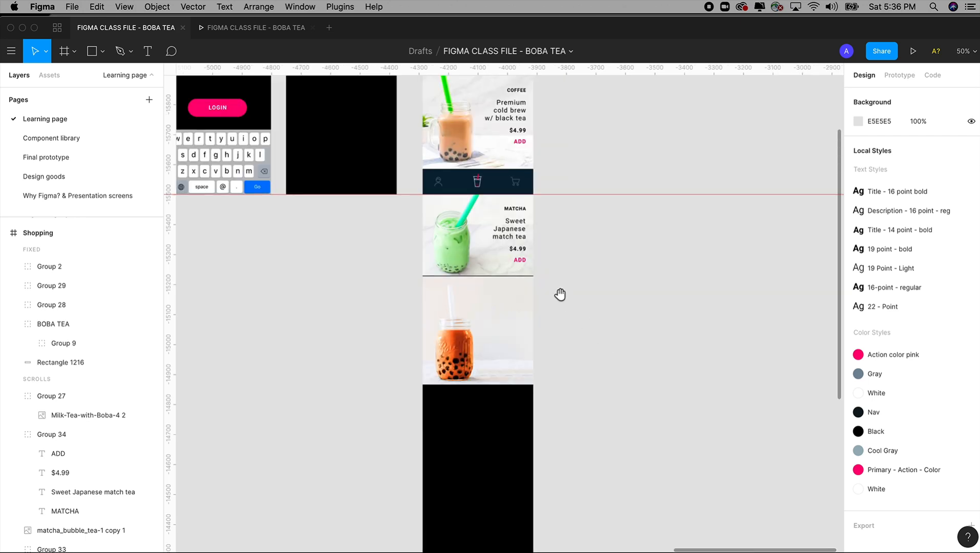
Step: Duplicate the matcha drink's text group and place the copy beside the orange milk tea at X 199, Y 1135
{"action": "scroll", "coordinate": [560, 286], "scroll_direction": "up", "scroll_amount": 5}
{"action": "scroll", "coordinate": [579, 405], "scroll_direction": "left", "scroll_amount": 2}
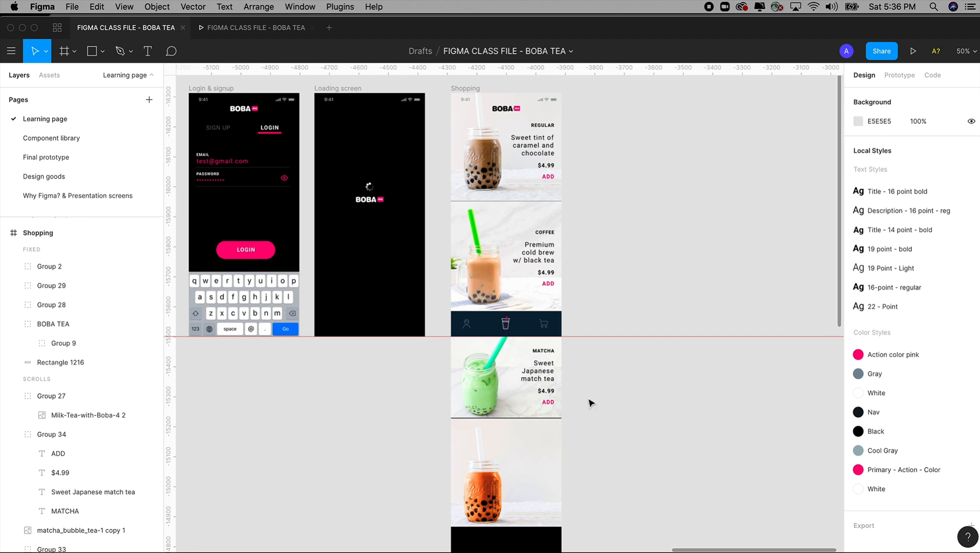
{"action": "left_click_drag", "start_coordinate": [402, 302], "coordinate": [706, 483]}
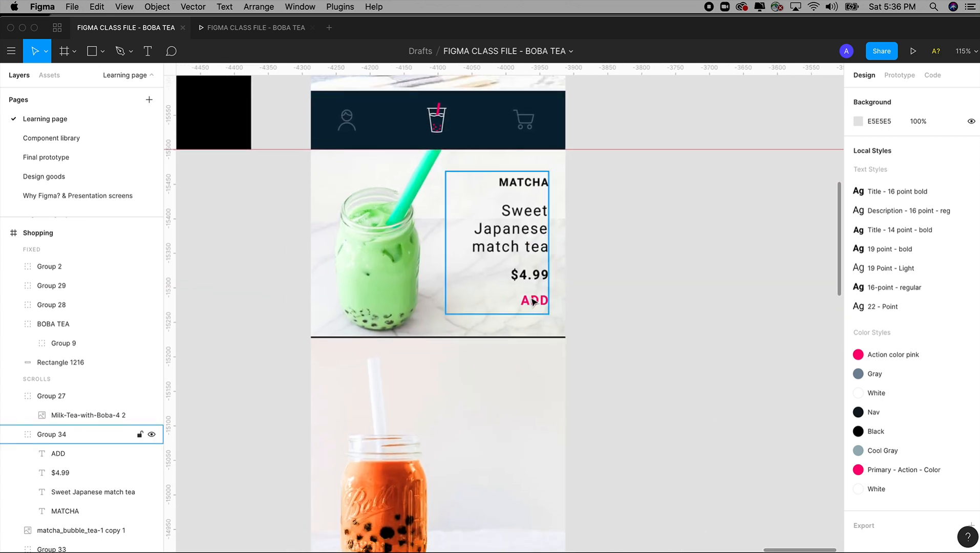
{"action": "left_click", "coordinate": [532, 300]}
{"action": "scroll", "coordinate": [535, 307], "scroll_direction": "up", "scroll_amount": 1}
{"action": "left_click_drag", "start_coordinate": [540, 266], "coordinate": [535, 446]}
{"action": "scroll", "coordinate": [538, 251], "scroll_direction": "down", "scroll_amount": 1}
Step: Bring the duplicated text group to the front of the orange milk tea image, trying its stacking order behind and above the image
{"action": "right_click", "coordinate": [535, 446]}
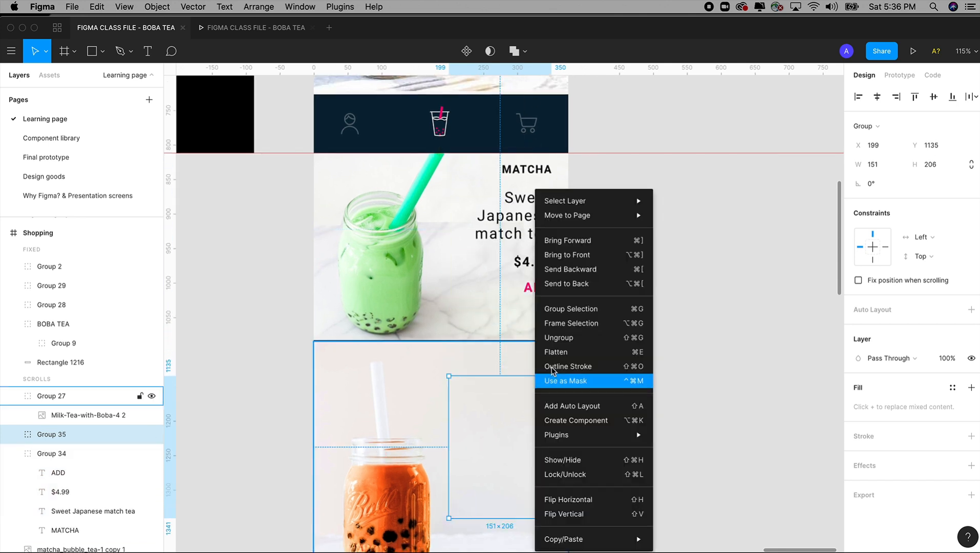
{"action": "left_click", "coordinate": [579, 255]}
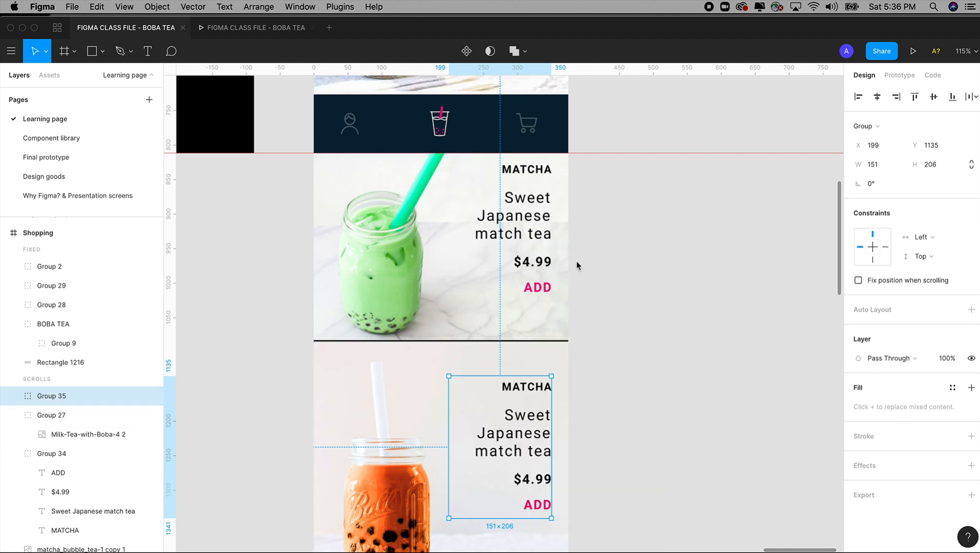
{"action": "key", "text": "super+bracketleft"}
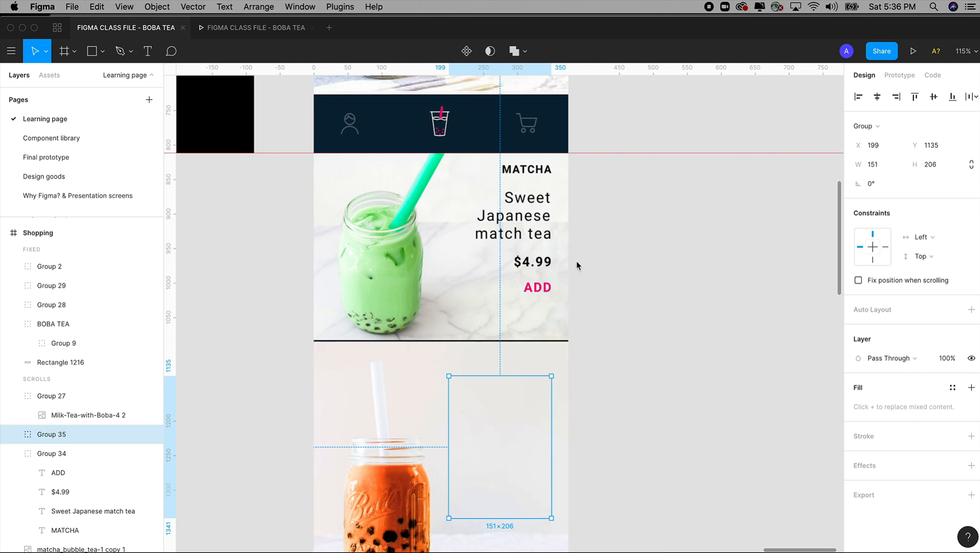
{"action": "key", "text": "super+bracketright"}
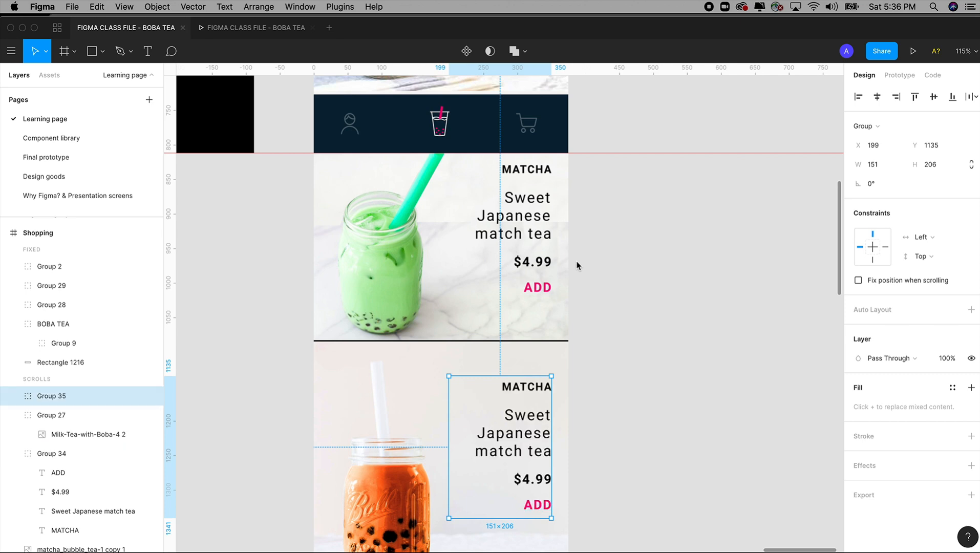
Step: Change the orange milk tea's title to "CHAI"
{"action": "left_click_drag", "start_coordinate": [577, 371], "coordinate": [579, 220]}
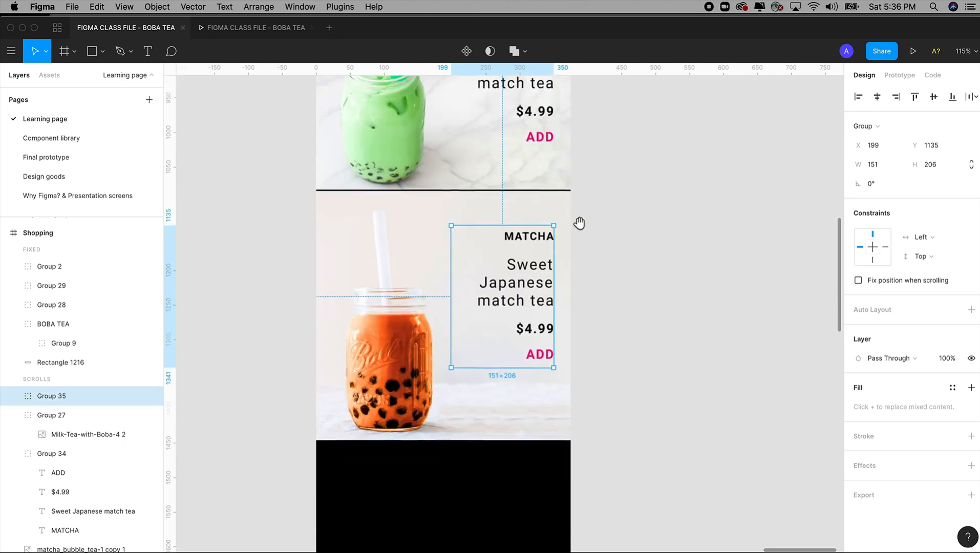
{"action": "double_click", "coordinate": [520, 235]}
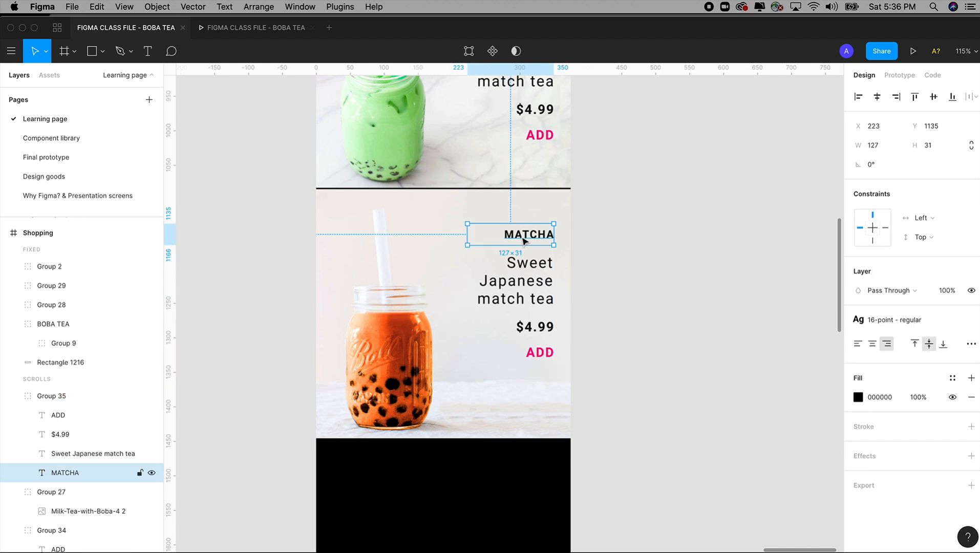
{"action": "double_click", "coordinate": [521, 236]}
{"action": "type", "text": "C"}
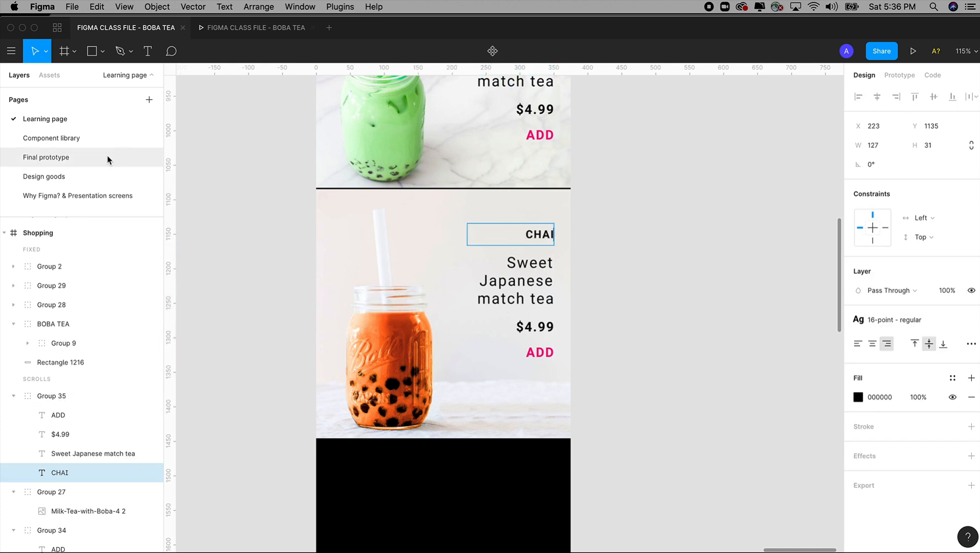
Step: Consult the chai drink's description on the Final prototype page and return to the Learning page
{"action": "left_click", "coordinate": [52, 159]}
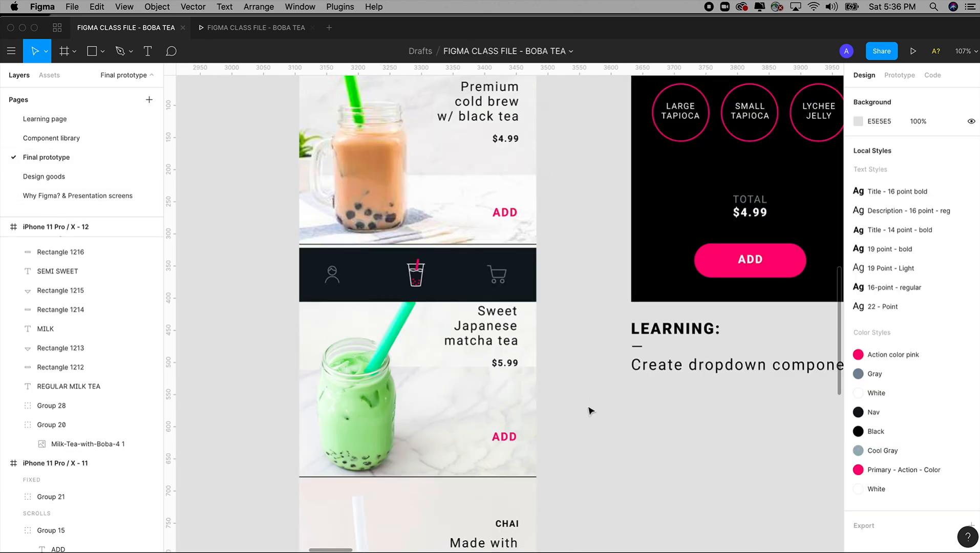
{"action": "left_click_drag", "start_coordinate": [590, 400], "coordinate": [561, 278]}
{"action": "scroll", "coordinate": [560, 278], "scroll_direction": "down", "scroll_amount": 3}
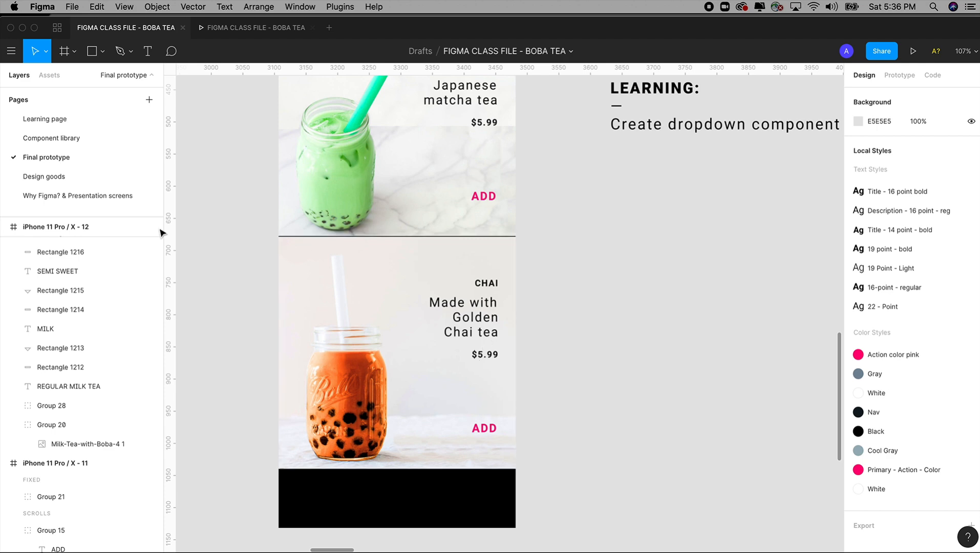
{"action": "left_click", "coordinate": [46, 120]}
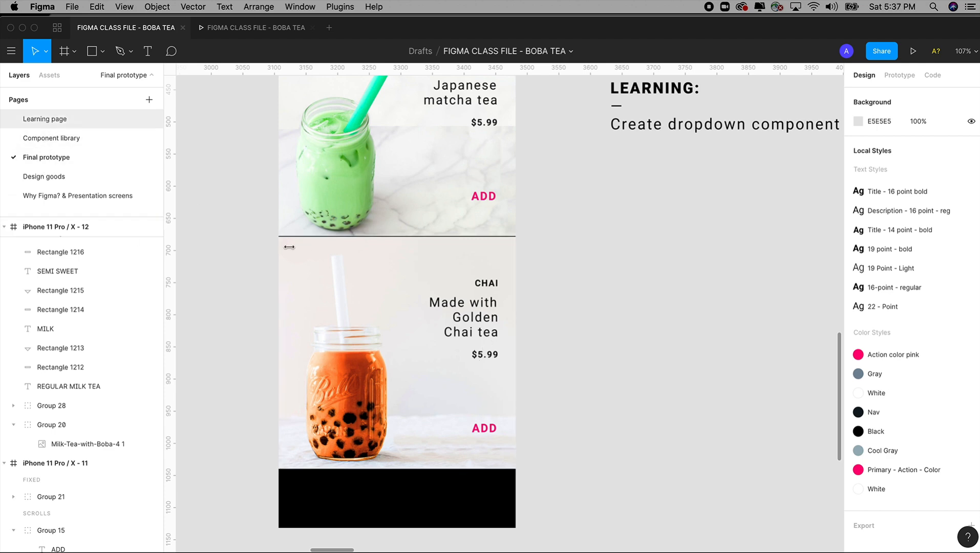
Step: Replace the chai drink's description with "Made with golden chai teat"
{"action": "double_click", "coordinate": [522, 264]}
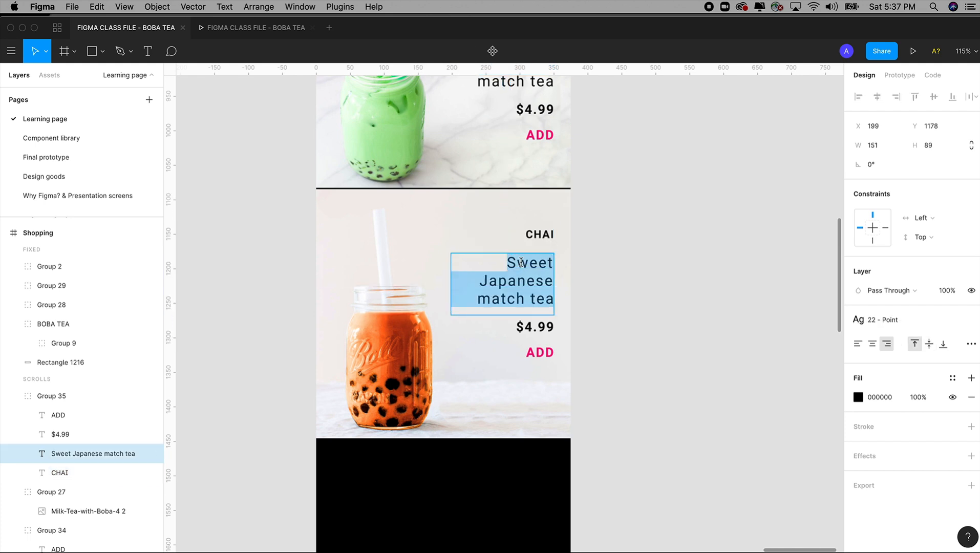
{"action": "type", "text": "Golden"}
{"action": "key", "text": "BackSpace"}
{"action": "key", "text": "BackSpace"}
{"action": "key", "text": "BackSpace"}
{"action": "key", "text": "BackSpace"}
{"action": "key", "text": "BackSpace"}
{"action": "key", "text": "BackSpace"}
{"action": "type", "text": "Mad"}
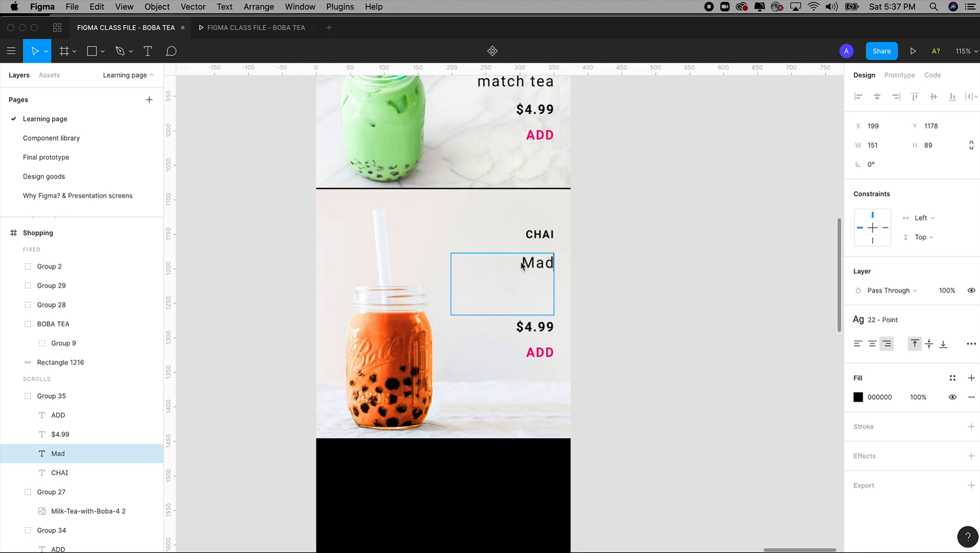
{"action": "type", "text": "e with"}
{"action": "key", "text": "BackSpace"}
{"action": "key", "text": "BackSpace"}
{"action": "key", "text": "BackSpace"}
{"action": "type", "text": "ith golden "}
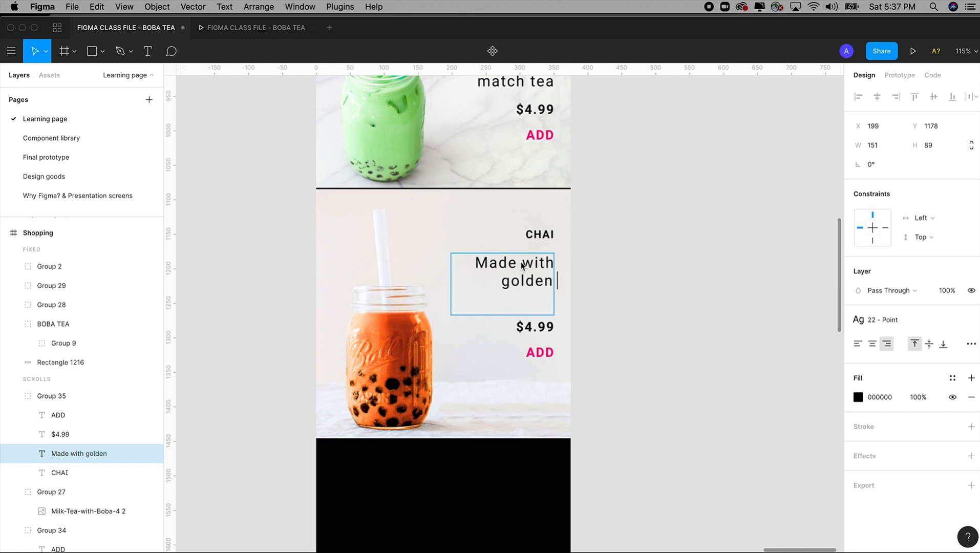
{"action": "type", "text": "chai teat"}
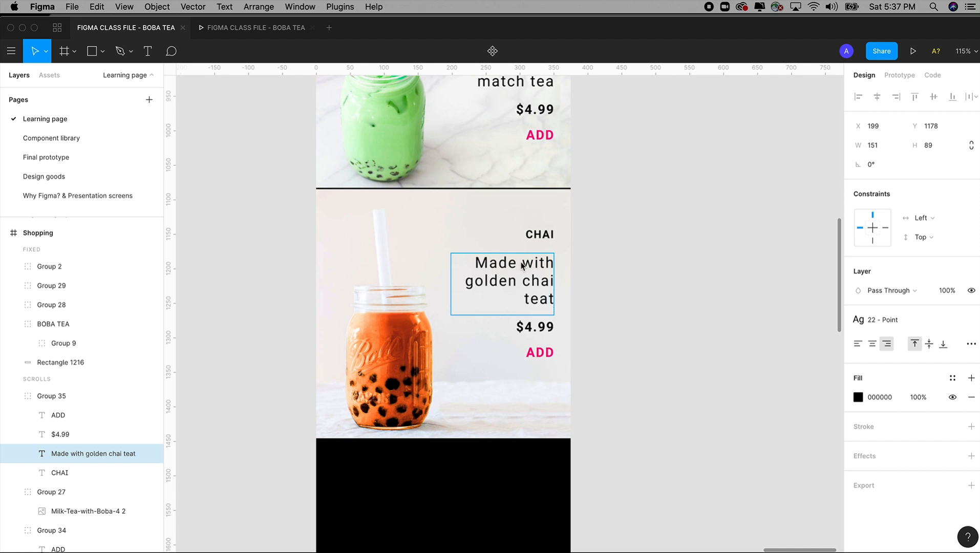
{"action": "left_click", "coordinate": [640, 287]}
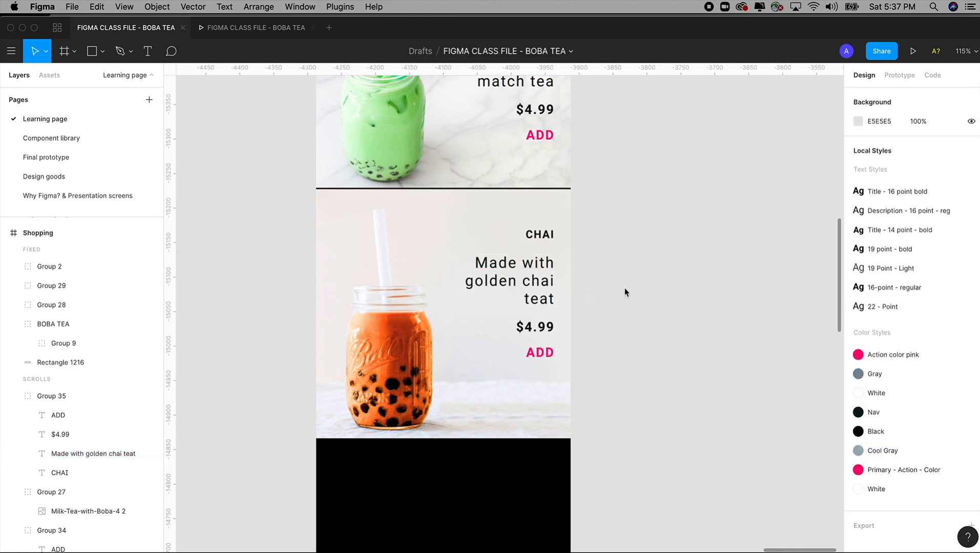
Step: Check the chai drink's price on the Final prototype page and set the Learning page's chai price to $5.99
{"action": "left_click", "coordinate": [37, 160]}
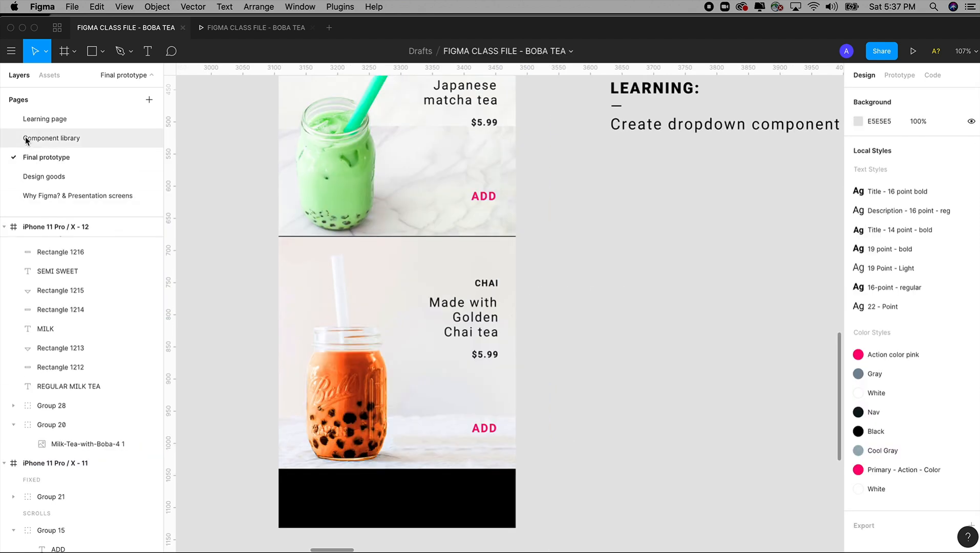
{"action": "left_click", "coordinate": [43, 139]}
{"action": "left_click", "coordinate": [42, 121]}
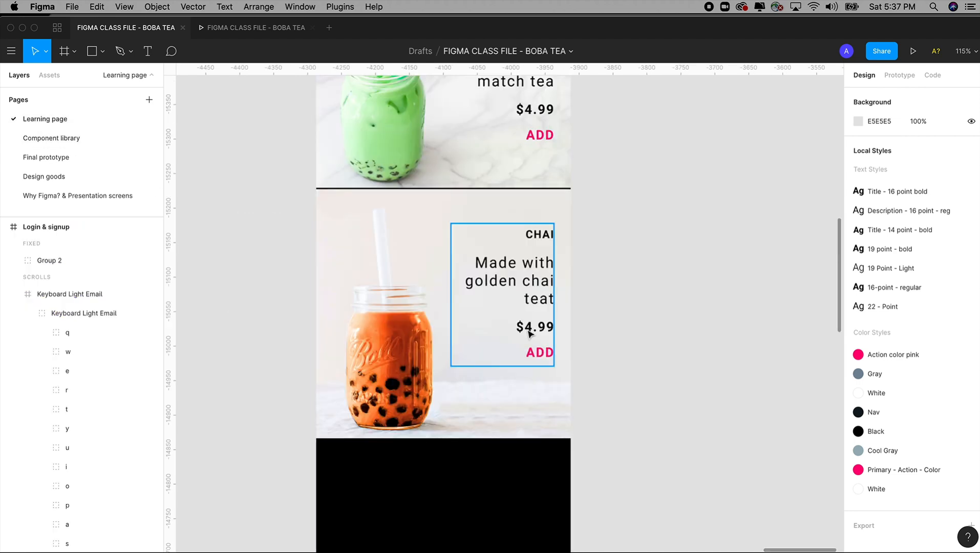
{"action": "double_click", "coordinate": [532, 329]}
{"action": "double_click", "coordinate": [531, 328]}
{"action": "left_click_drag", "start_coordinate": [533, 327], "coordinate": [527, 326]}
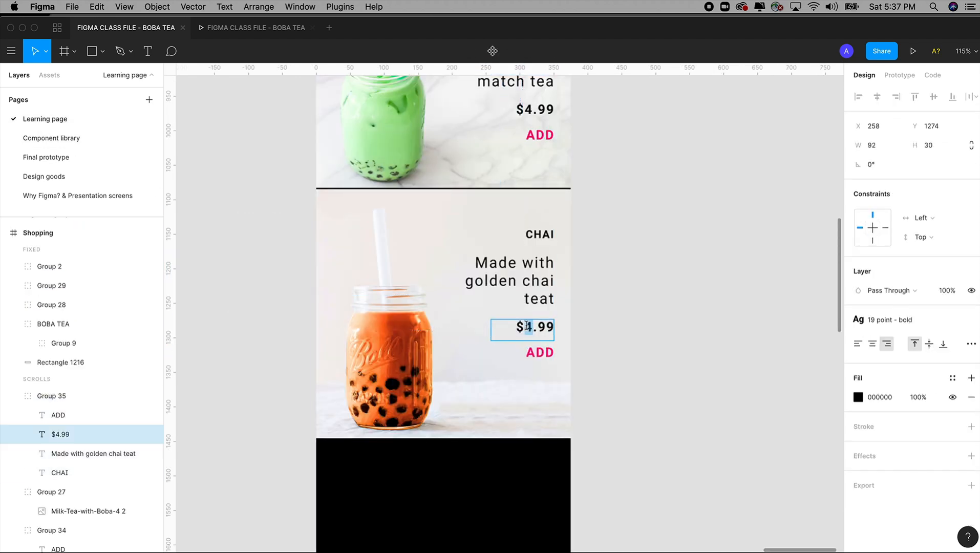
{"action": "type", "text": "5"}
{"action": "left_click", "coordinate": [648, 342]}
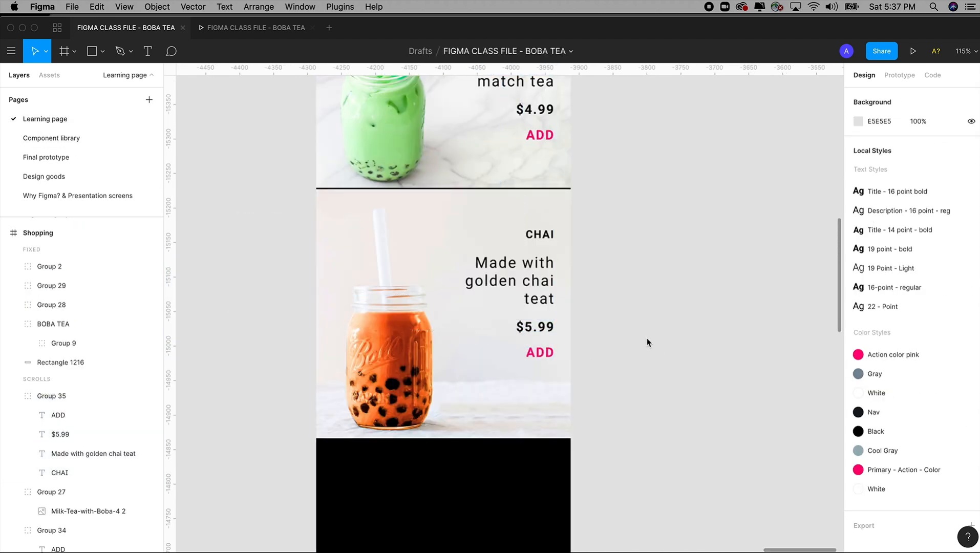
Step: Review the Shopping frame, switch to the prototype preview, and scroll through all the drinks to examine their layout and spacing
{"action": "key", "text": "minus"}
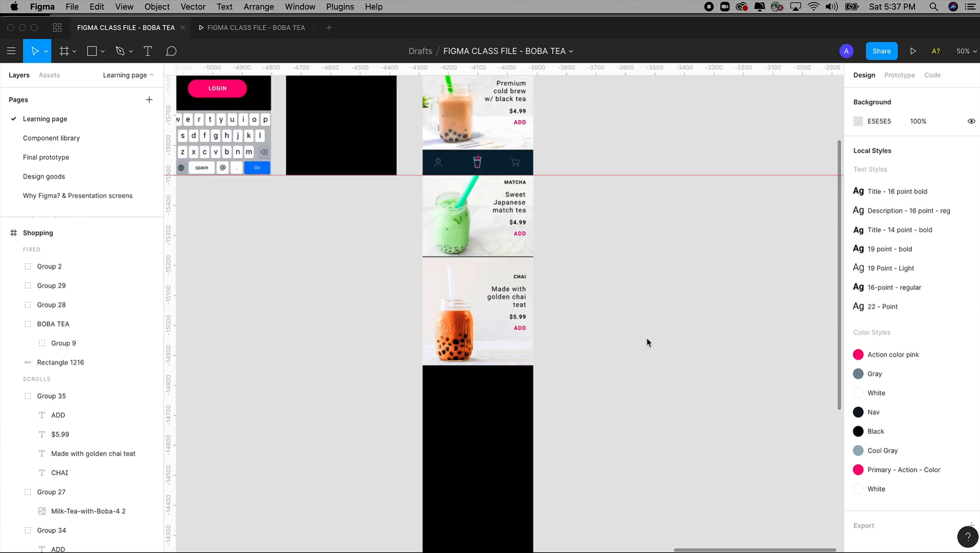
{"action": "scroll", "coordinate": [647, 342], "scroll_direction": "up", "scroll_amount": 5}
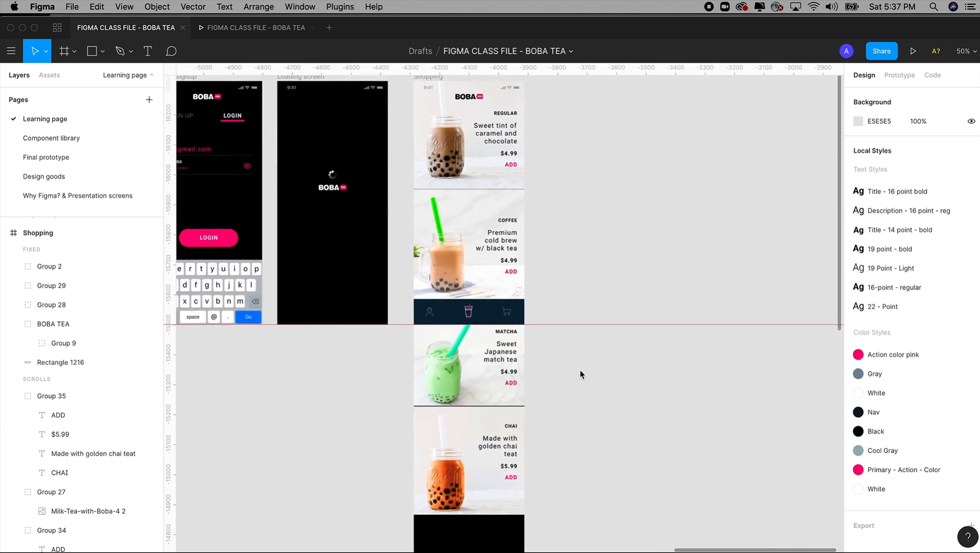
{"action": "scroll", "coordinate": [580, 373], "scroll_direction": "up", "scroll_amount": 1}
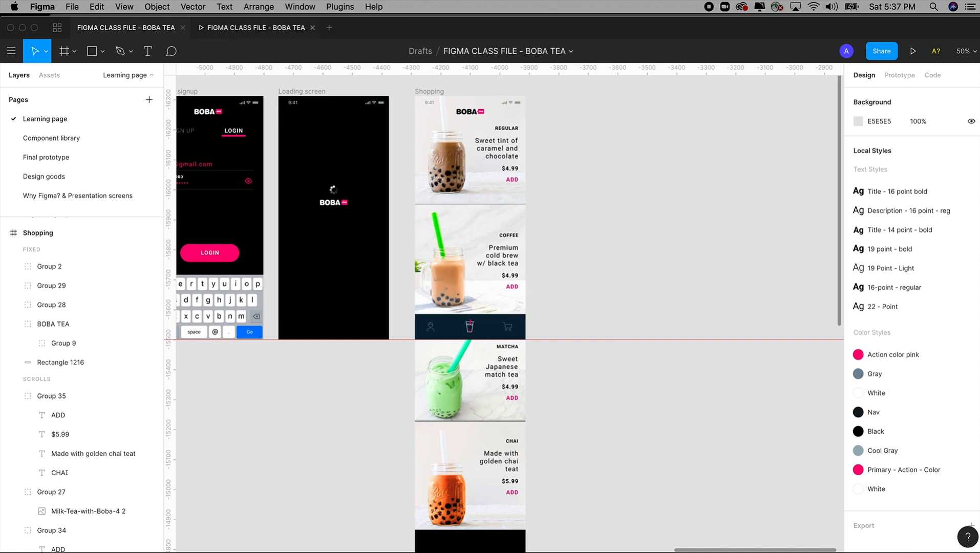
{"action": "left_click", "coordinate": [242, 32]}
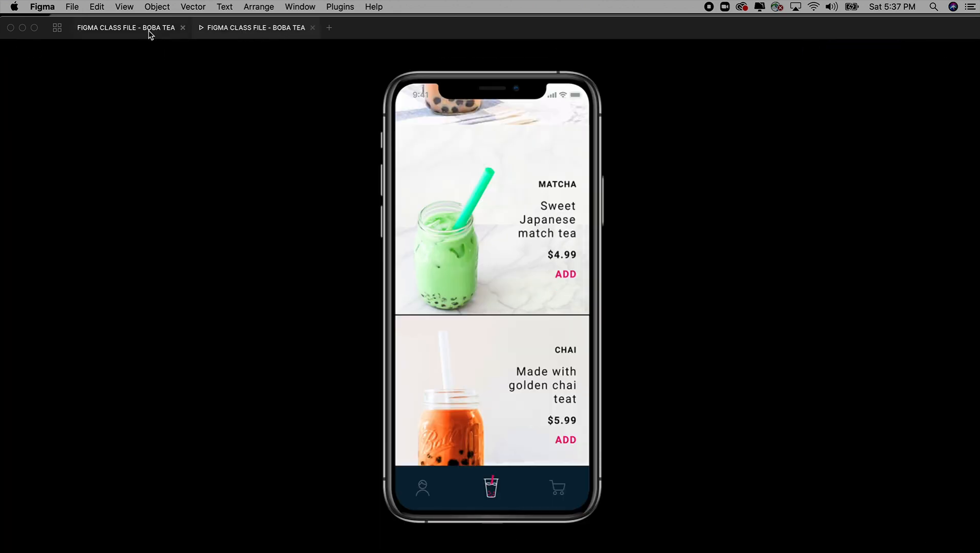
{"action": "scroll", "coordinate": [509, 251], "scroll_direction": "down", "scroll_amount": 5}
{"action": "scroll", "coordinate": [509, 251], "scroll_direction": "up", "scroll_amount": 8}
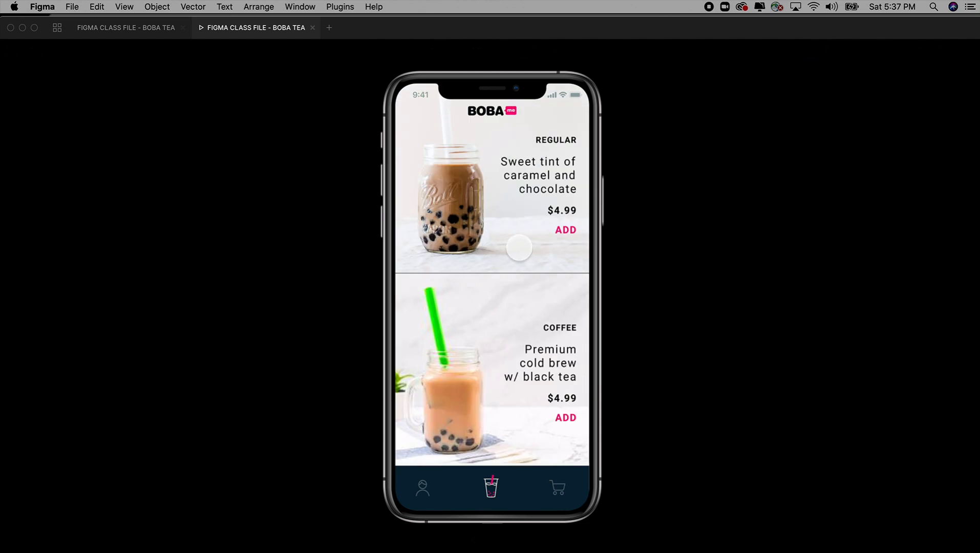
{"action": "scroll", "coordinate": [519, 248], "scroll_direction": "down", "scroll_amount": 2}
{"action": "scroll", "coordinate": [519, 247], "scroll_direction": "down", "scroll_amount": 6}
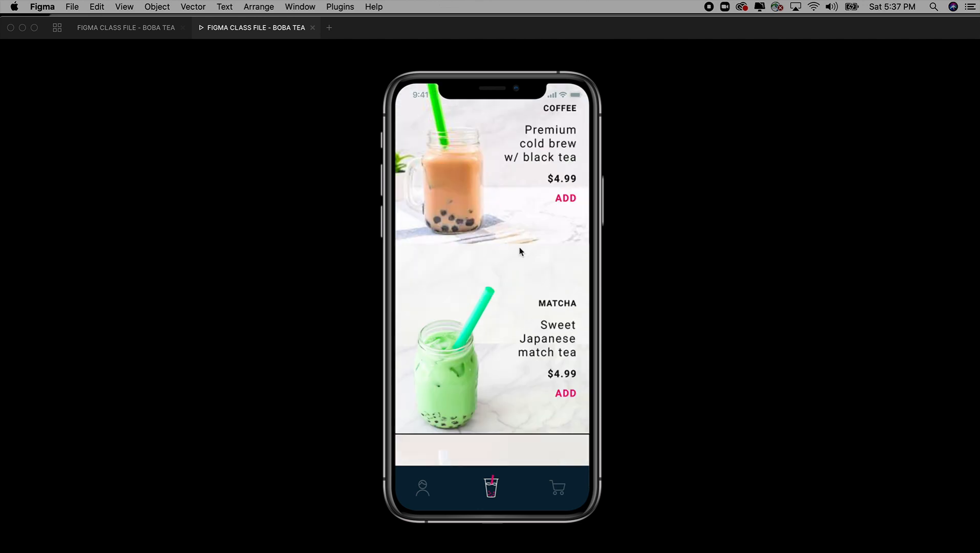
{"action": "scroll", "coordinate": [519, 249], "scroll_direction": "down", "scroll_amount": 2}
{"action": "scroll", "coordinate": [538, 190], "scroll_direction": "up", "scroll_amount": 4}
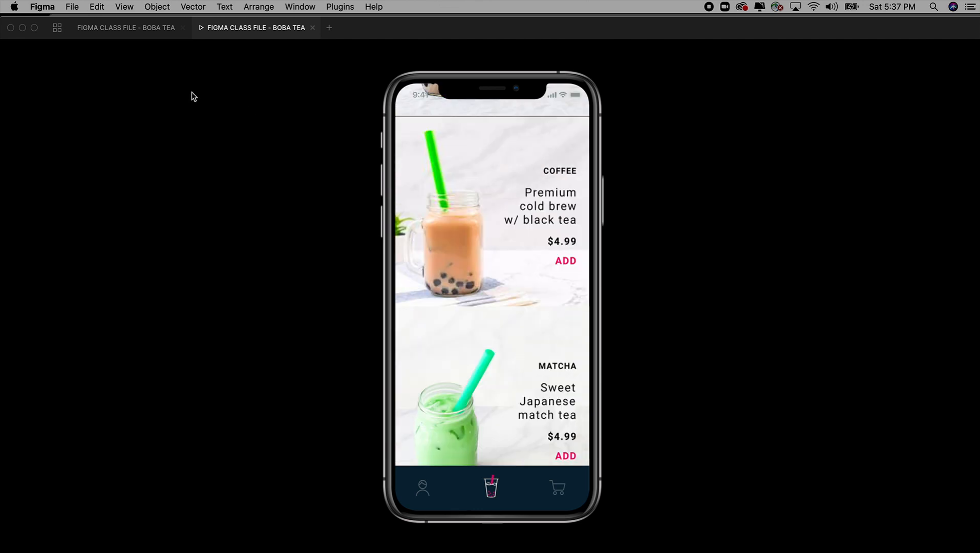
{"action": "scroll", "coordinate": [486, 285], "scroll_direction": "down", "scroll_amount": 5}
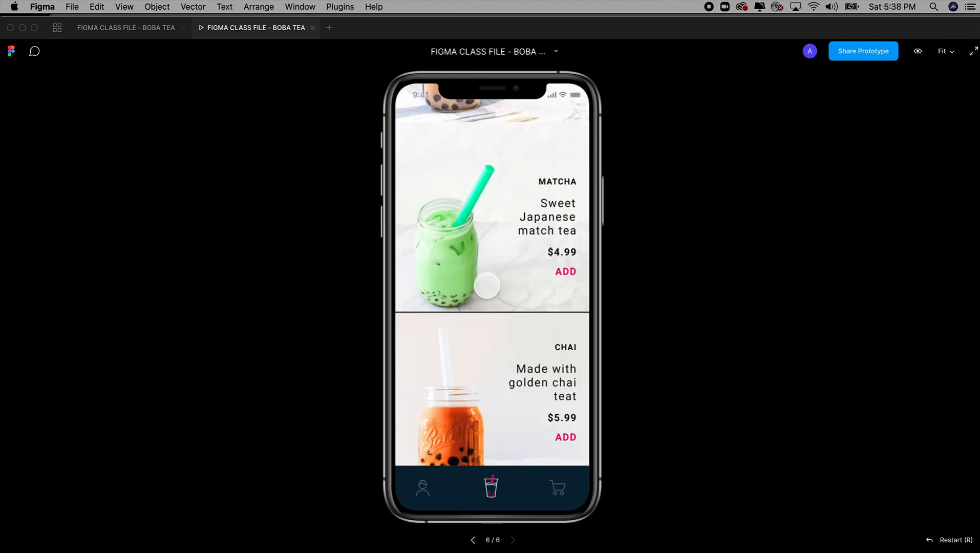
{"action": "scroll", "coordinate": [487, 285], "scroll_direction": "down", "scroll_amount": 8}
{"action": "scroll", "coordinate": [486, 285], "scroll_direction": "up", "scroll_amount": 14}
{"action": "scroll", "coordinate": [488, 285], "scroll_direction": "up", "scroll_amount": 4}
{"action": "scroll", "coordinate": [488, 286], "scroll_direction": "down", "scroll_amount": 12}
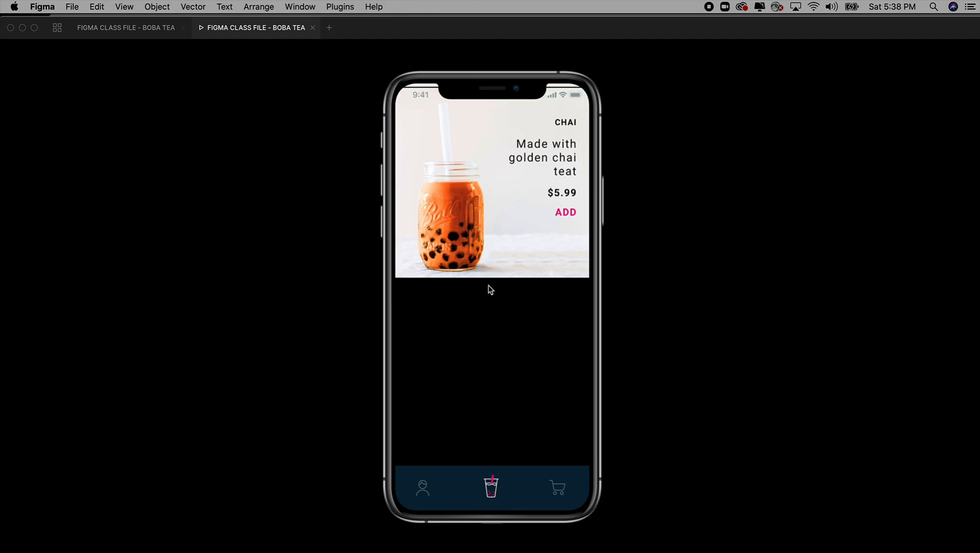
{"action": "scroll", "coordinate": [488, 285], "scroll_direction": "up", "scroll_amount": 12}
Step: Return to the design file, move the matcha and chai images with their text groups down 2 px, and inspect the gap below the coffee drink
{"action": "left_click", "coordinate": [145, 29]}
{"action": "scroll", "coordinate": [588, 348], "scroll_direction": "down", "scroll_amount": 4}
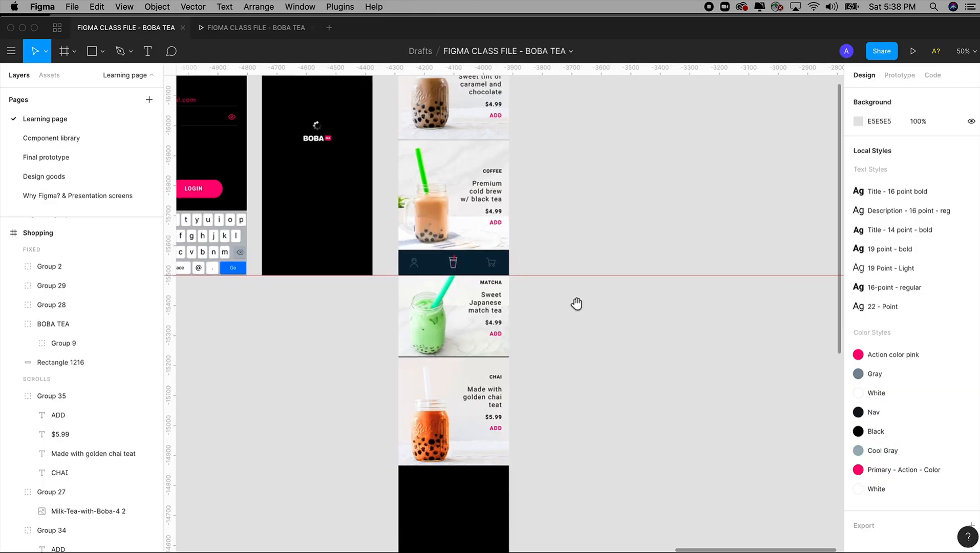
{"action": "left_click_drag", "start_coordinate": [364, 192], "coordinate": [628, 523]}
{"action": "mouse_move", "coordinate": [331, 123]}
{"action": "left_mouse_down"}
{"action": "mouse_move", "coordinate": [699, 550]}
{"action": "mouse_move", "coordinate": [712, 547]}
{"action": "left_mouse_up"}
{"action": "scroll", "coordinate": [711, 542], "scroll_direction": "up", "scroll_amount": 1}
{"action": "left_click_drag", "start_coordinate": [577, 323], "coordinate": [622, 426]}
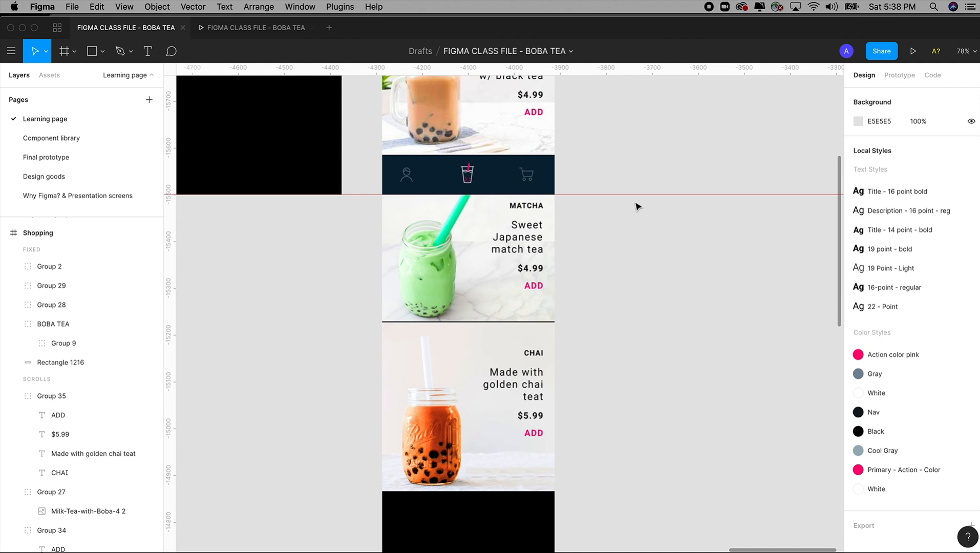
{"action": "left_click_drag", "start_coordinate": [634, 202], "coordinate": [362, 484]}
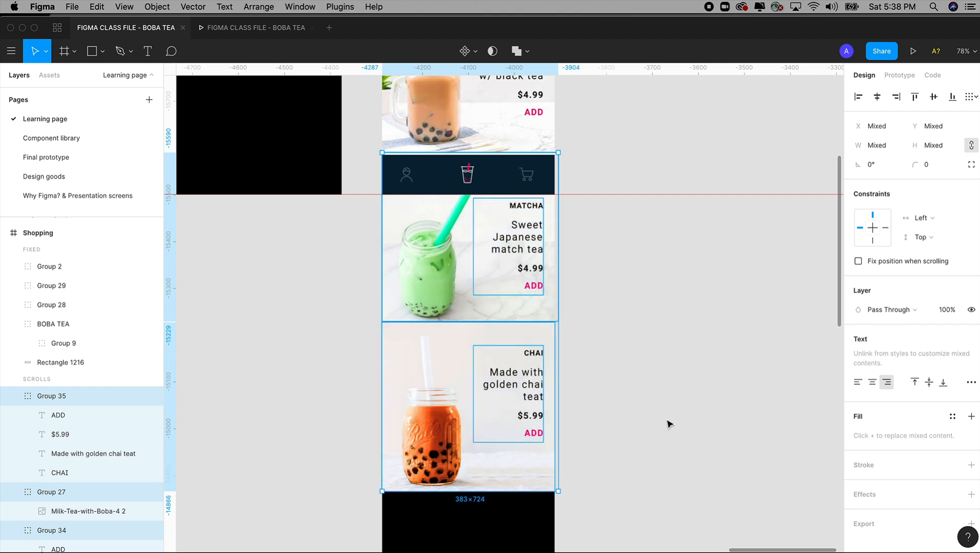
{"action": "key", "text": "Down"}
{"action": "key", "text": "Down"}
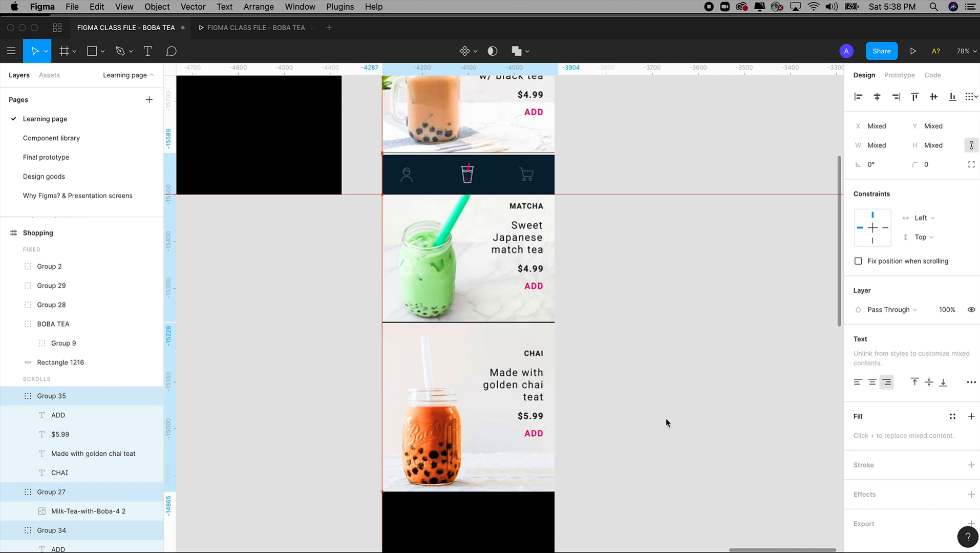
{"action": "key", "text": "z"}
{"action": "left_click_drag", "start_coordinate": [350, 129], "coordinate": [449, 201]}
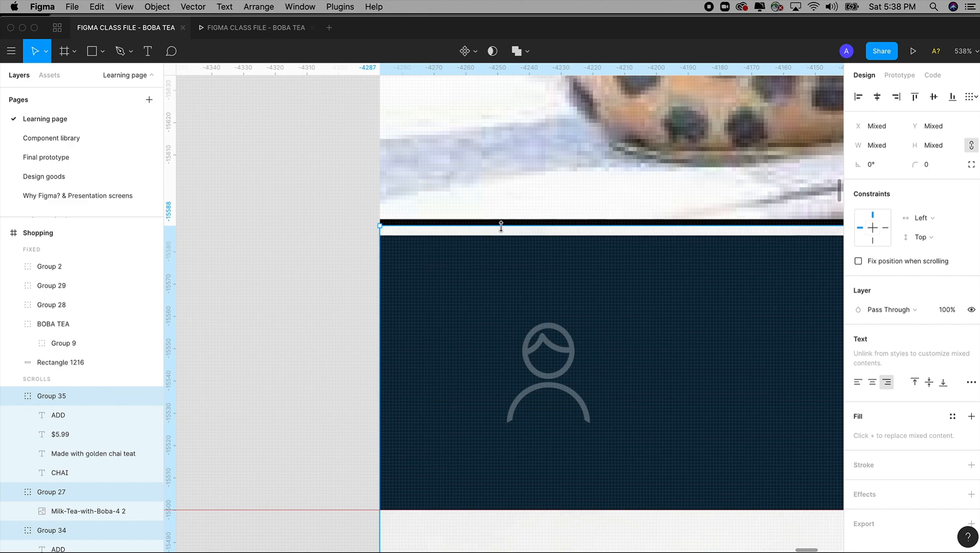
Step: Review the Shopping frame and scroll through its prototype preview to examine the drink gaps and the area below the chai drink
{"action": "key", "text": "super+minus"}
{"action": "key", "text": "super+minus"}
{"action": "key", "text": "super+minus"}
{"action": "key", "text": "super+minus"}
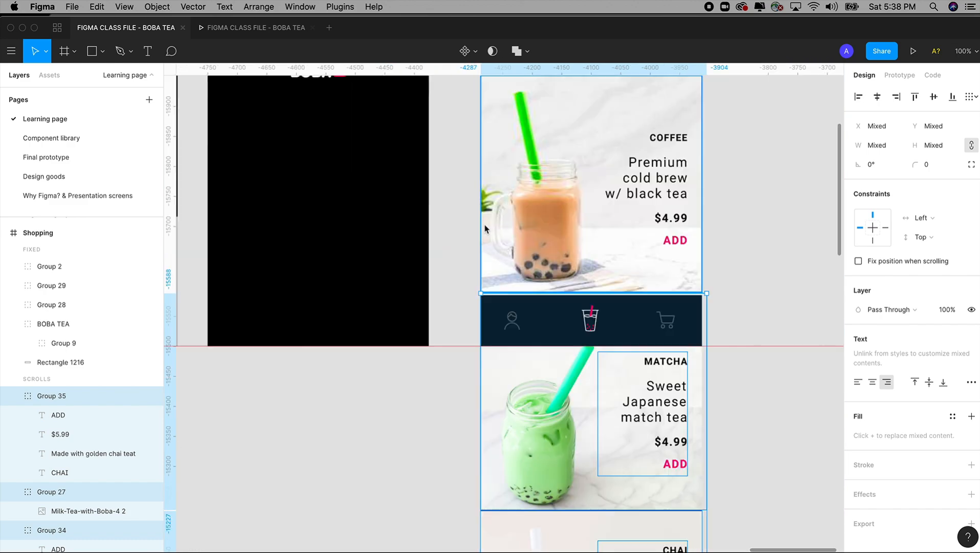
{"action": "left_click", "coordinate": [663, 195]}
{"action": "scroll", "coordinate": [663, 194], "scroll_direction": "right", "scroll_amount": 2}
{"action": "scroll", "coordinate": [664, 195], "scroll_direction": "up", "scroll_amount": 1}
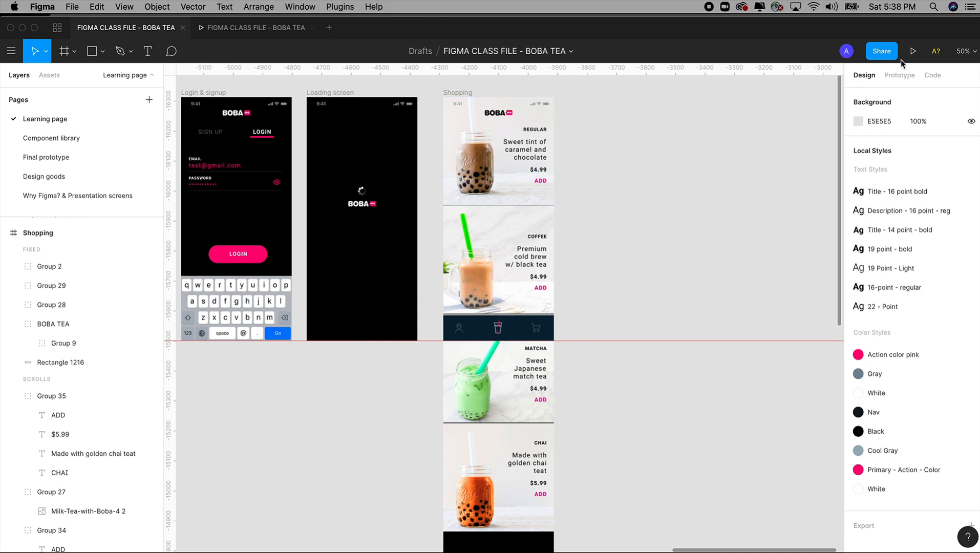
{"action": "left_click", "coordinate": [251, 33]}
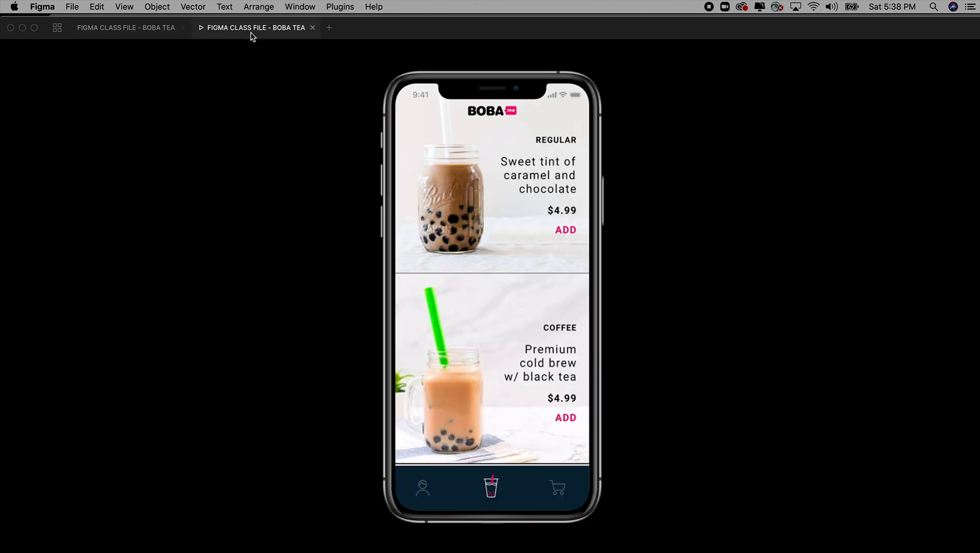
{"action": "scroll", "coordinate": [486, 316], "scroll_direction": "down", "scroll_amount": 7}
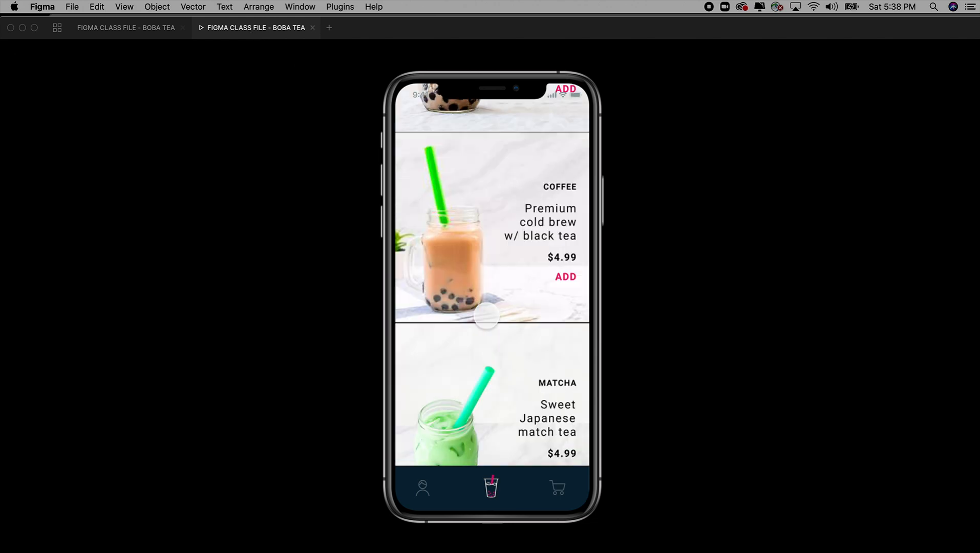
{"action": "scroll", "coordinate": [486, 316], "scroll_direction": "down", "scroll_amount": 10}
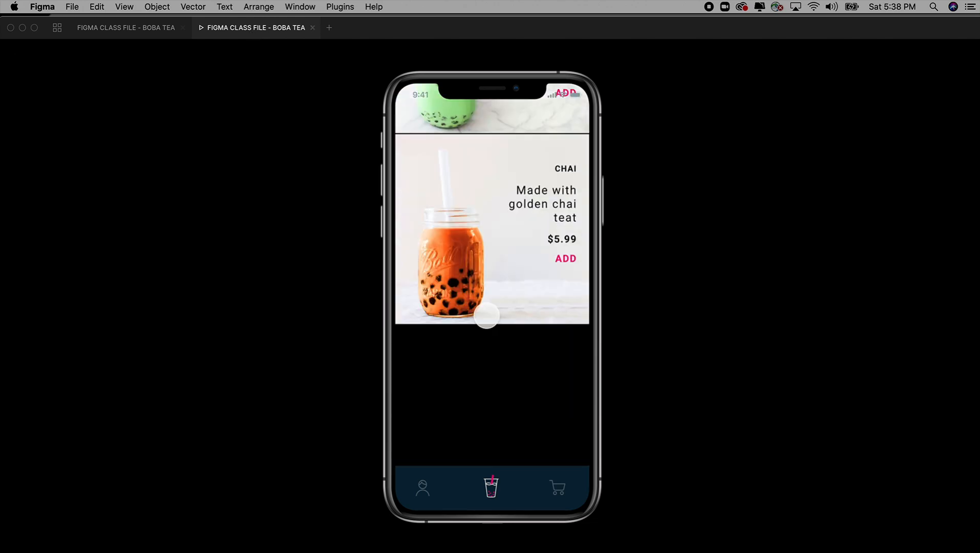
{"action": "scroll", "coordinate": [486, 316], "scroll_direction": "up", "scroll_amount": 5}
{"action": "scroll", "coordinate": [487, 315], "scroll_direction": "down", "scroll_amount": 5}
{"action": "scroll", "coordinate": [486, 316], "scroll_direction": "up", "scroll_amount": 5}
{"action": "scroll", "coordinate": [486, 316], "scroll_direction": "up", "scroll_amount": 4}
{"action": "scroll", "coordinate": [487, 316], "scroll_direction": "down", "scroll_amount": 10}
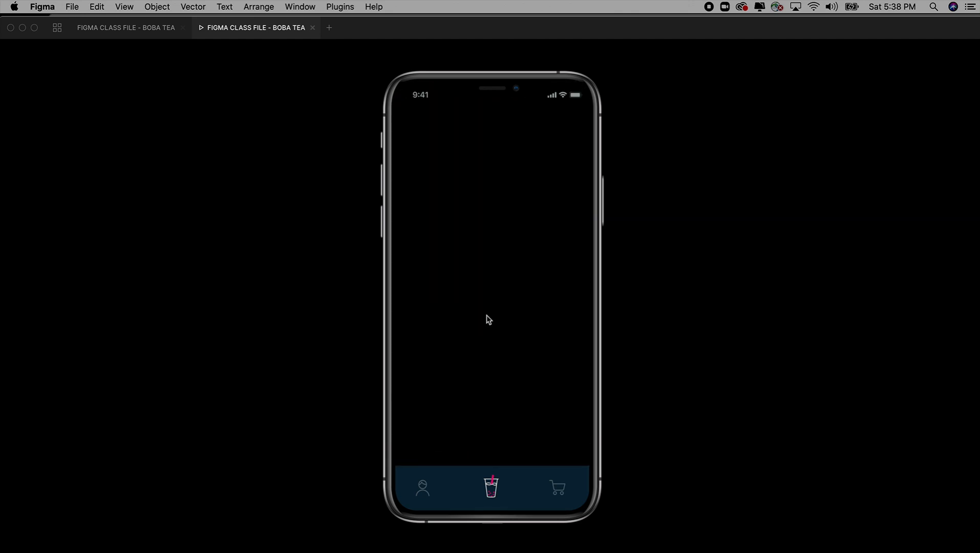
{"action": "scroll", "coordinate": [486, 314], "scroll_direction": "up", "scroll_amount": 10}
{"action": "scroll", "coordinate": [486, 318], "scroll_direction": "down", "scroll_amount": 10}
{"action": "scroll", "coordinate": [487, 317], "scroll_direction": "up", "scroll_amount": 6}
Step: Return to the design file and place a horizontal guide below the chai drink at about -14770
{"action": "left_click", "coordinate": [136, 36]}
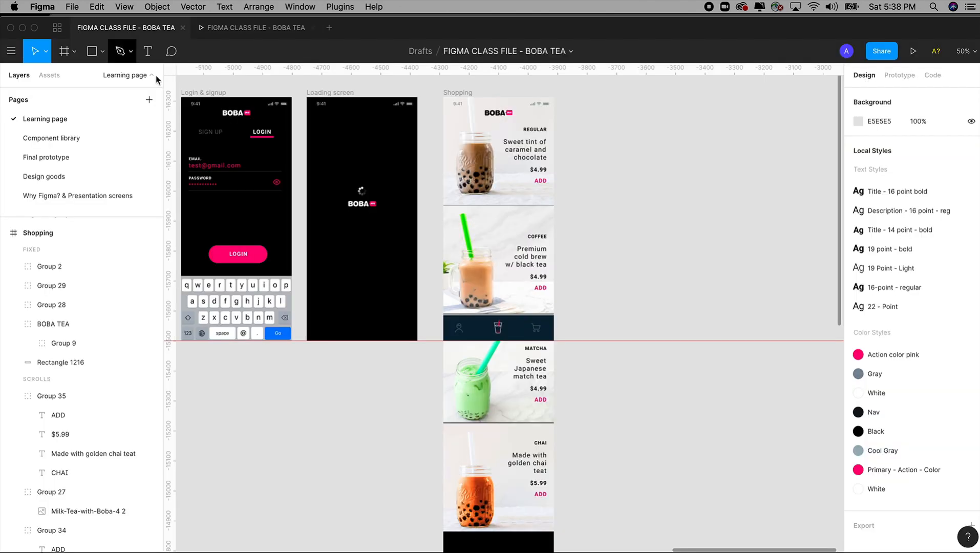
{"action": "scroll", "coordinate": [630, 376], "scroll_direction": "down", "scroll_amount": 3}
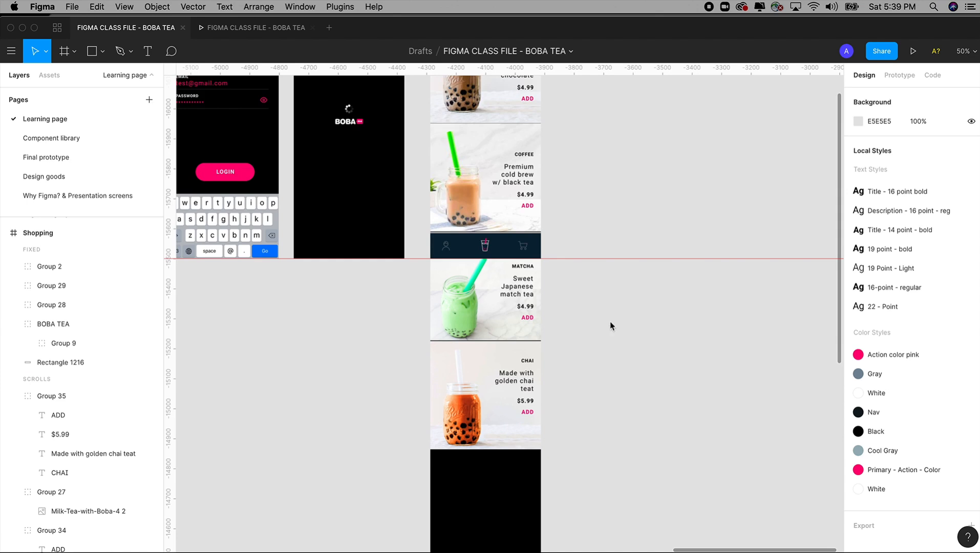
{"action": "scroll", "coordinate": [608, 322], "scroll_direction": "up", "scroll_amount": 1}
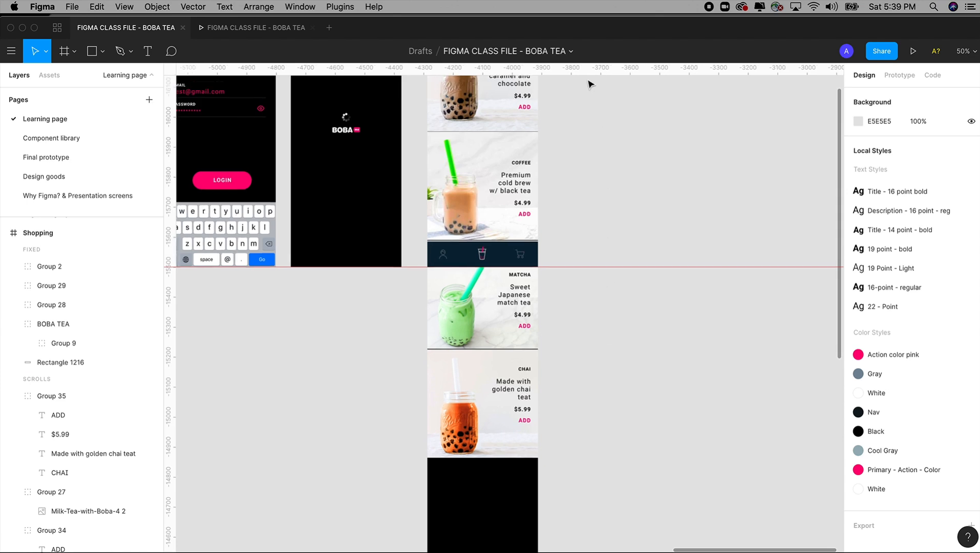
{"action": "left_click_drag", "start_coordinate": [586, 68], "coordinate": [582, 492]}
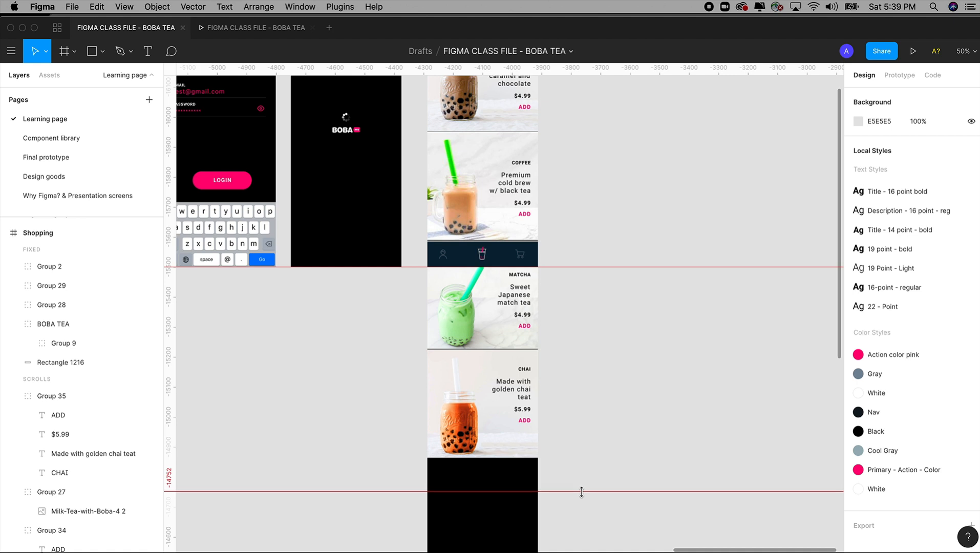
{"action": "left_click_drag", "start_coordinate": [581, 492], "coordinate": [581, 487]}
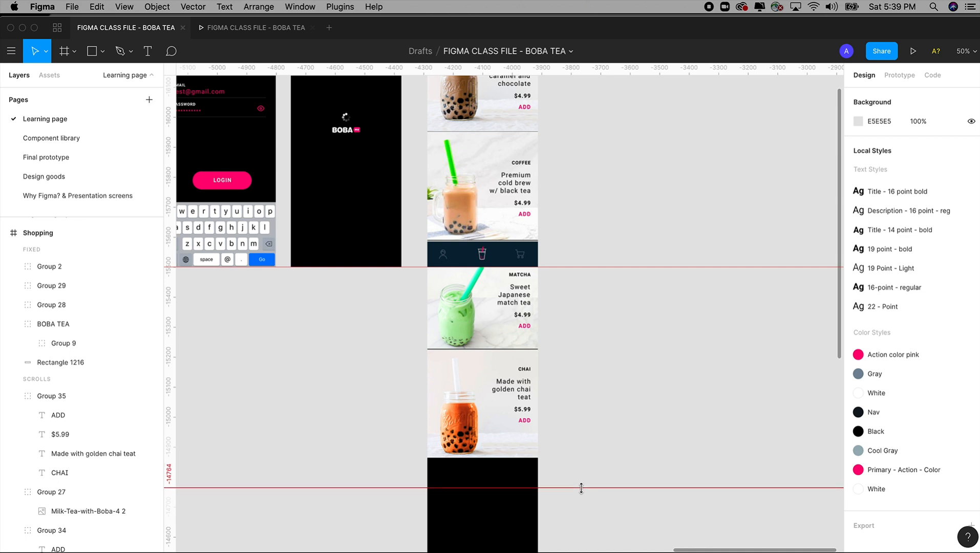
{"action": "left_click_drag", "start_coordinate": [581, 488], "coordinate": [581, 487]}
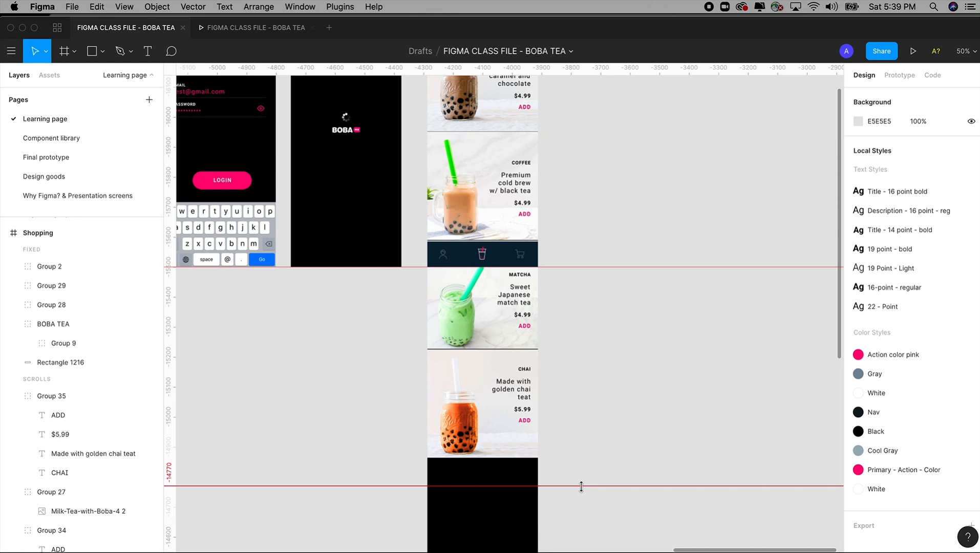
Step: Try moving the navigation bar's background rectangle below the chai drink as a height reference for the guide, and undo the move
{"action": "left_click", "coordinate": [507, 257]}
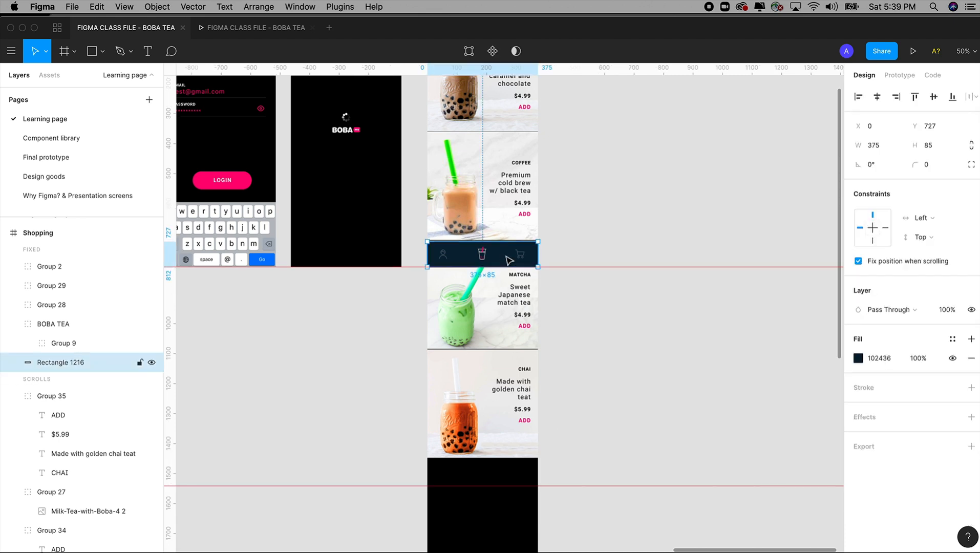
{"action": "key", "text": "z"}
{"action": "left_click_drag", "start_coordinate": [393, 188], "coordinate": [673, 546]}
{"action": "left_click_drag", "start_coordinate": [474, 156], "coordinate": [495, 458]}
{"action": "key", "text": "super+z"}
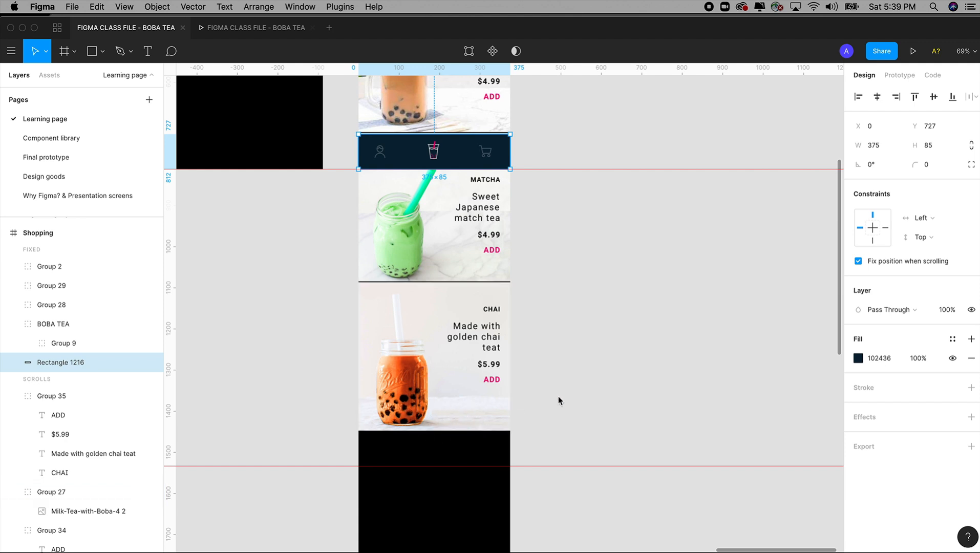
Step: Try shortening the Shopping frame from its lower edge to a height of 724 with its contents inside, and undo the resize
{"action": "key", "text": "minus"}
{"action": "left_click_drag", "start_coordinate": [411, 116], "coordinate": [613, 519]}
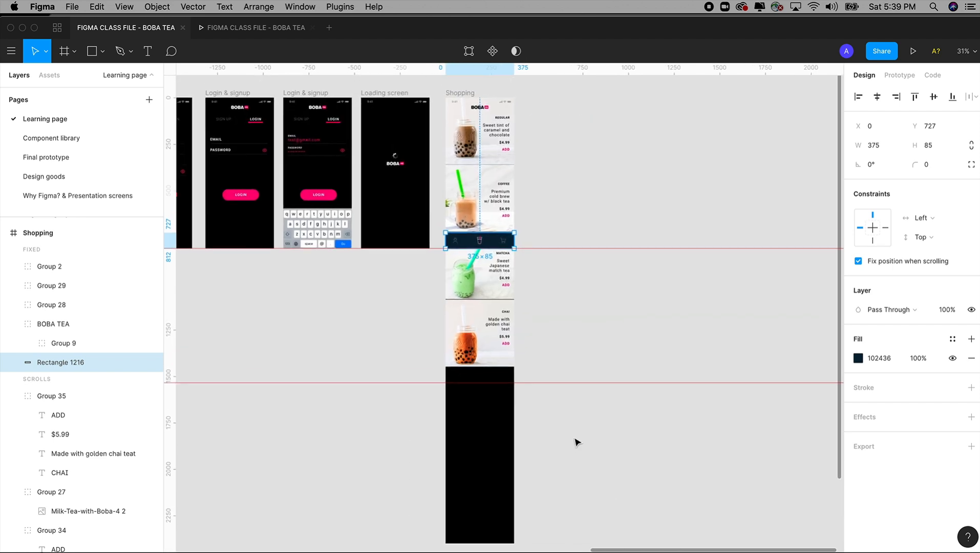
{"action": "left_click", "coordinate": [567, 298]}
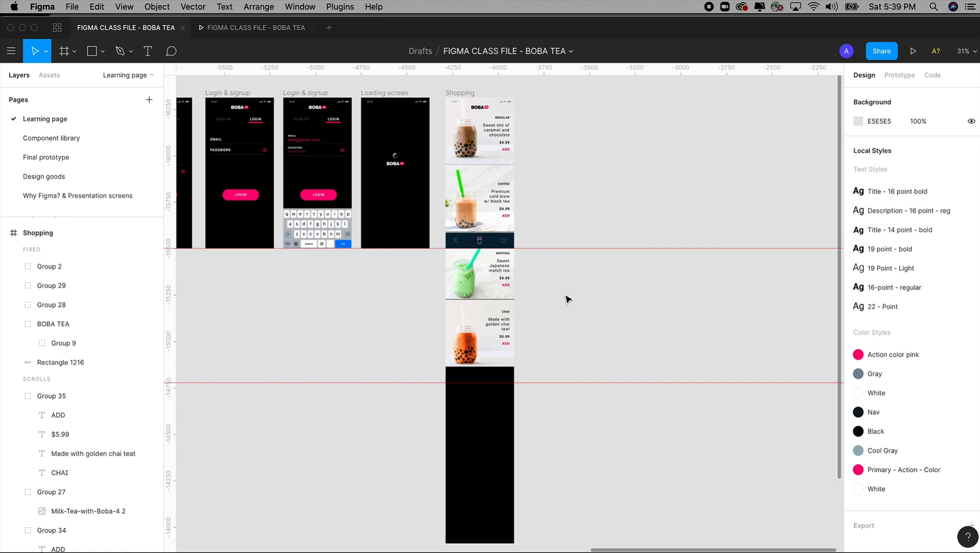
{"action": "left_click", "coordinate": [466, 96]}
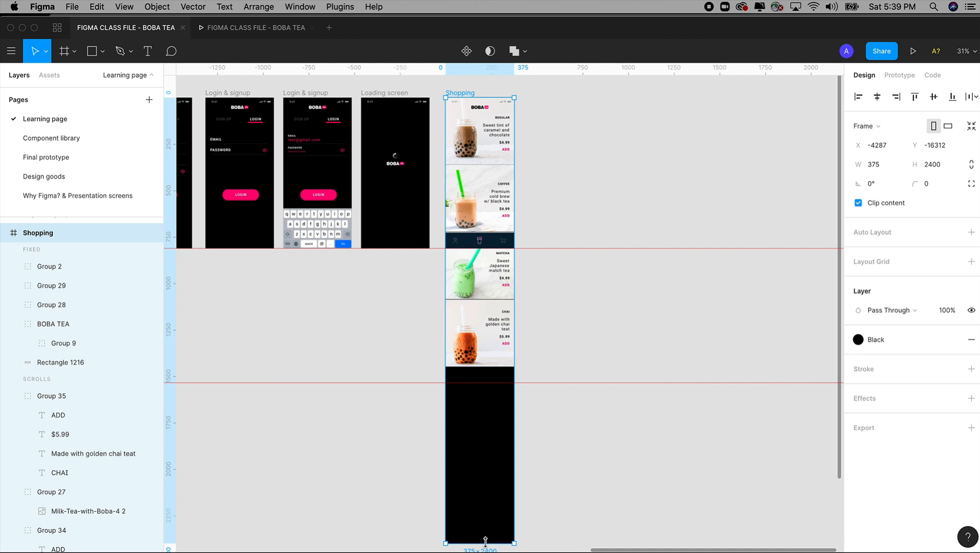
{"action": "left_click_drag", "start_coordinate": [486, 535], "coordinate": [491, 233]}
{"action": "scroll", "coordinate": [503, 127], "scroll_direction": "up", "scroll_amount": 10}
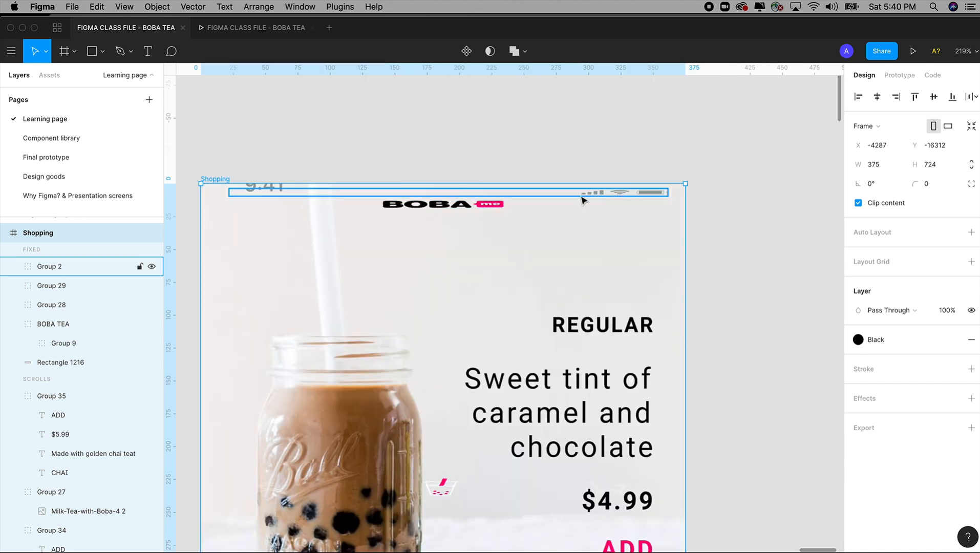
{"action": "key", "text": "super+minus"}
{"action": "key", "text": "super+minus"}
{"action": "key", "text": "super+minus"}
{"action": "key", "text": "super+z"}
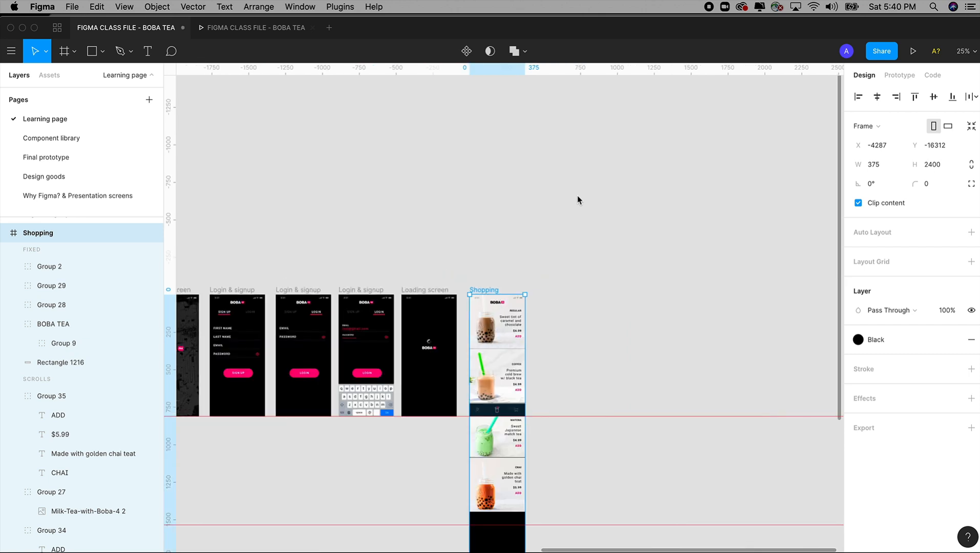
Step: Select all the drinks, status bar, logo and navigation elements in the Shopping frame and cut them out
{"action": "left_click_drag", "start_coordinate": [571, 326], "coordinate": [564, 204]}
{"action": "left_click_drag", "start_coordinate": [430, 125], "coordinate": [620, 473]}
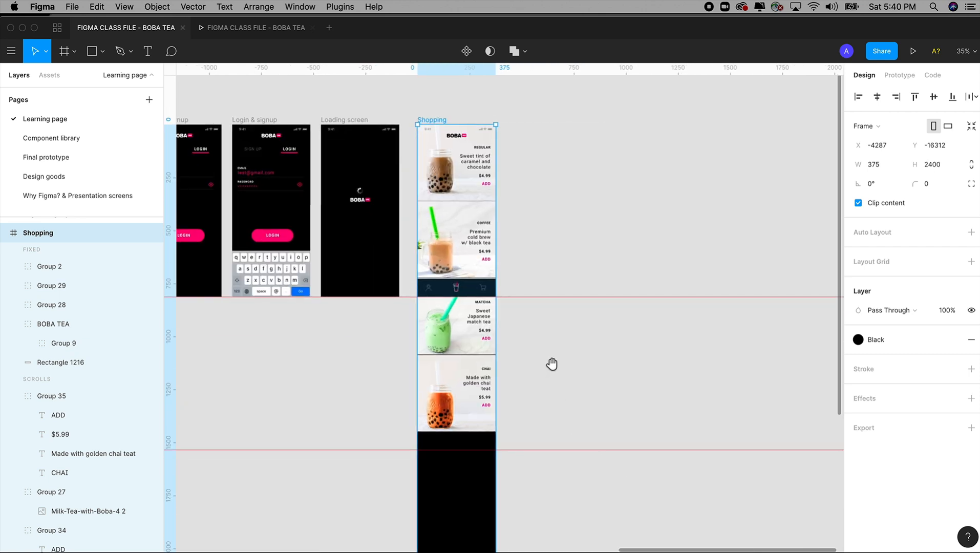
{"action": "left_click", "coordinate": [527, 199]}
{"action": "left_click_drag", "start_coordinate": [523, 127], "coordinate": [408, 444]}
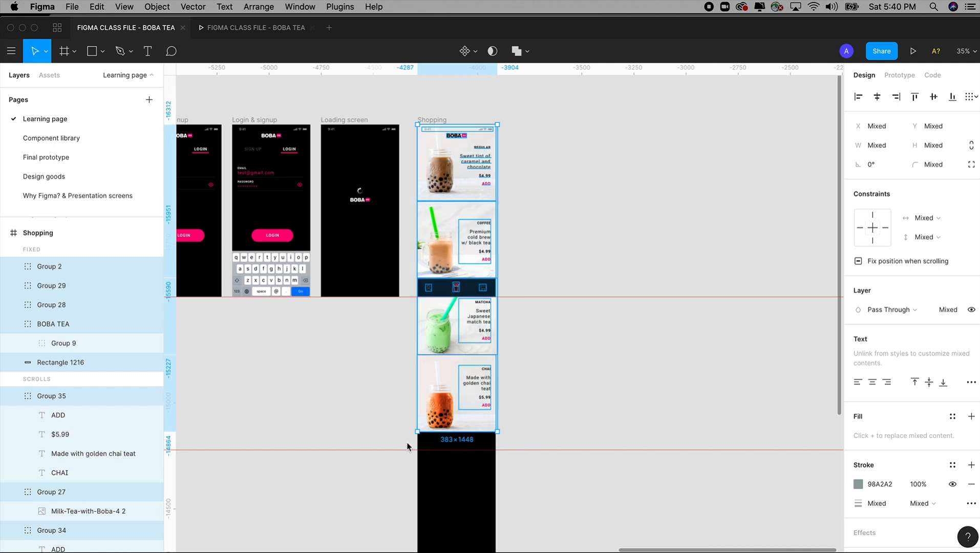
{"action": "key", "text": "Delete"}
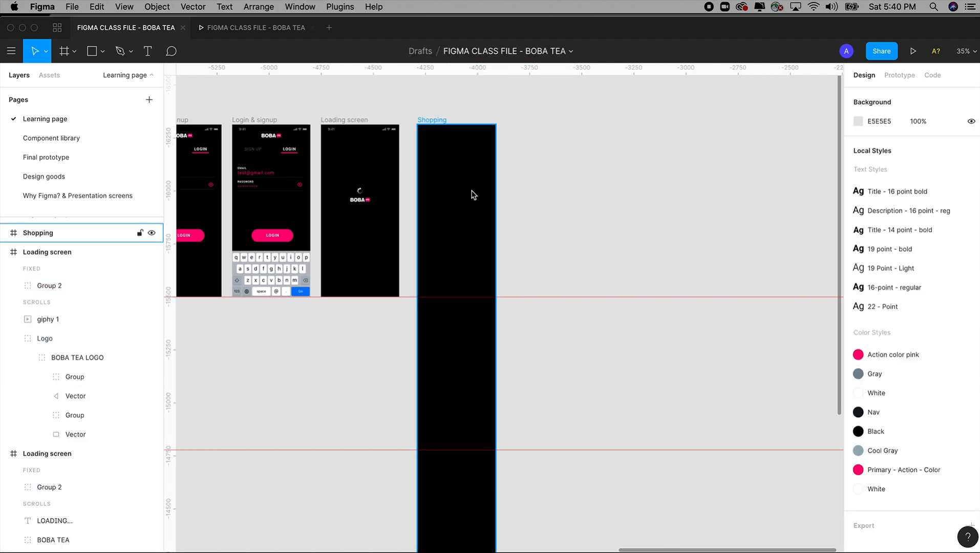
Step: Shorten the empty Shopping frame from its lower edge up to the lower guide, giving it a height of 1534
{"action": "left_click", "coordinate": [435, 120]}
{"action": "scroll", "coordinate": [452, 188], "scroll_direction": "down", "scroll_amount": 5}
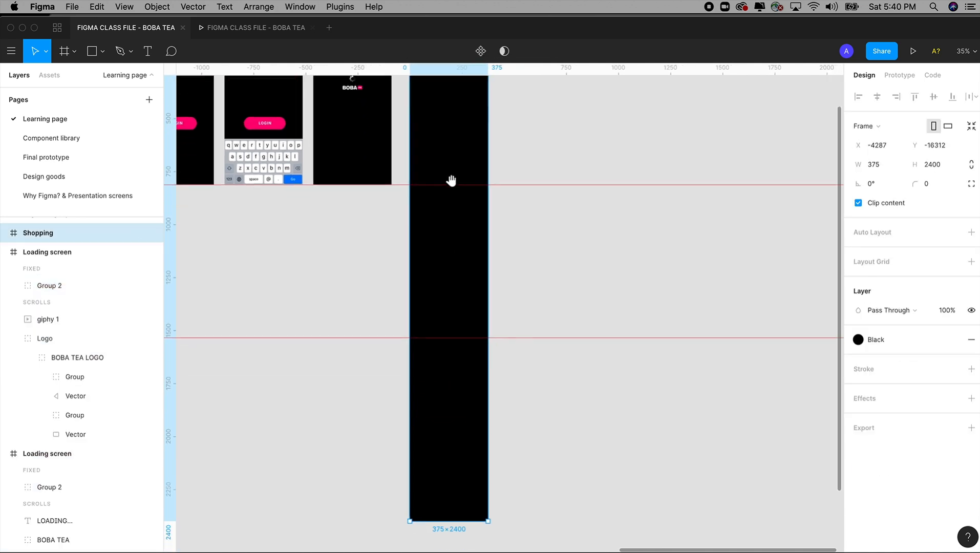
{"action": "left_click_drag", "start_coordinate": [450, 520], "coordinate": [467, 340]}
{"action": "left_click_drag", "start_coordinate": [543, 261], "coordinate": [543, 372]}
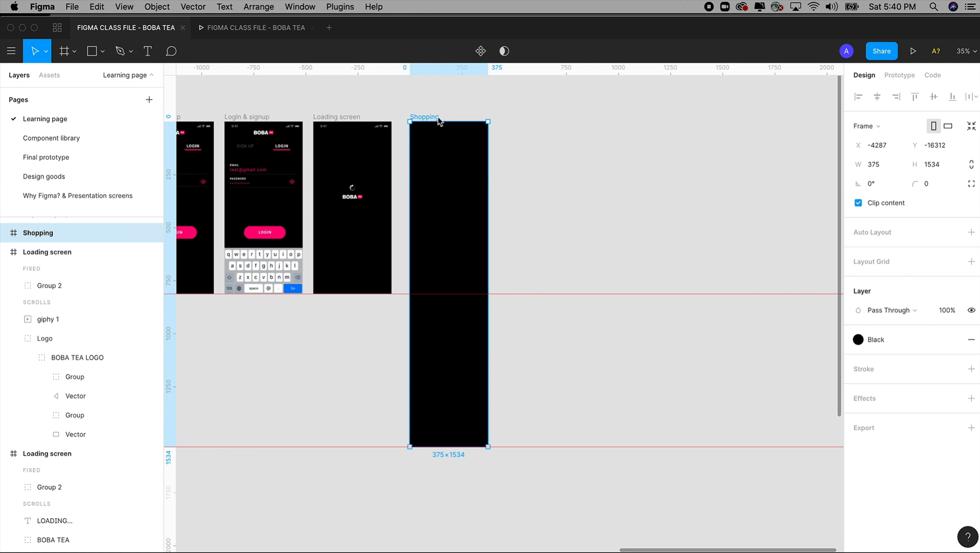
Step: Paste the cut drinks, header and navigation elements back into the Shopping frame and inspect the strip below the chai drink
{"action": "key", "text": "super+v"}
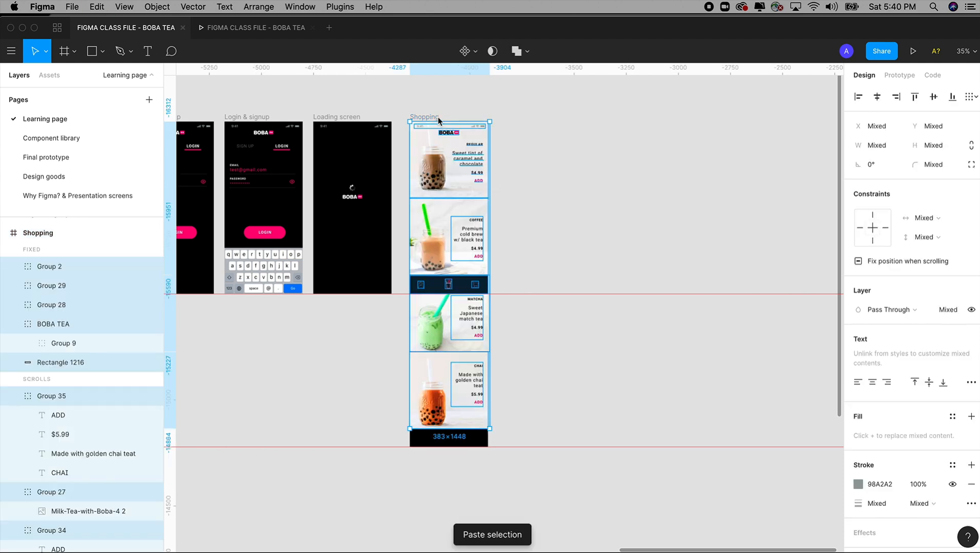
{"action": "left_click", "coordinate": [544, 161]}
{"action": "key", "text": "z"}
{"action": "left_click_drag", "start_coordinate": [396, 77], "coordinate": [557, 521]}
{"action": "key", "text": "space"}
{"action": "left_click_drag", "start_coordinate": [587, 429], "coordinate": [604, 414]}
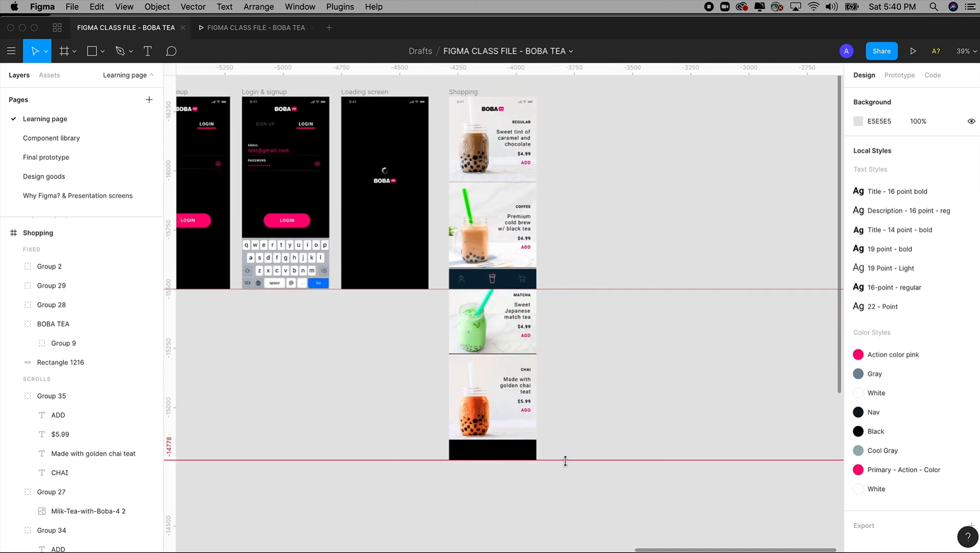
{"action": "key", "text": "z"}
{"action": "left_click_drag", "start_coordinate": [431, 84], "coordinate": [568, 485]}
{"action": "mouse_move", "coordinate": [579, 398]}
{"action": "left_mouse_down"}
{"action": "mouse_move", "coordinate": [582, 433]}
{"action": "mouse_move", "coordinate": [578, 415]}
{"action": "left_mouse_up"}
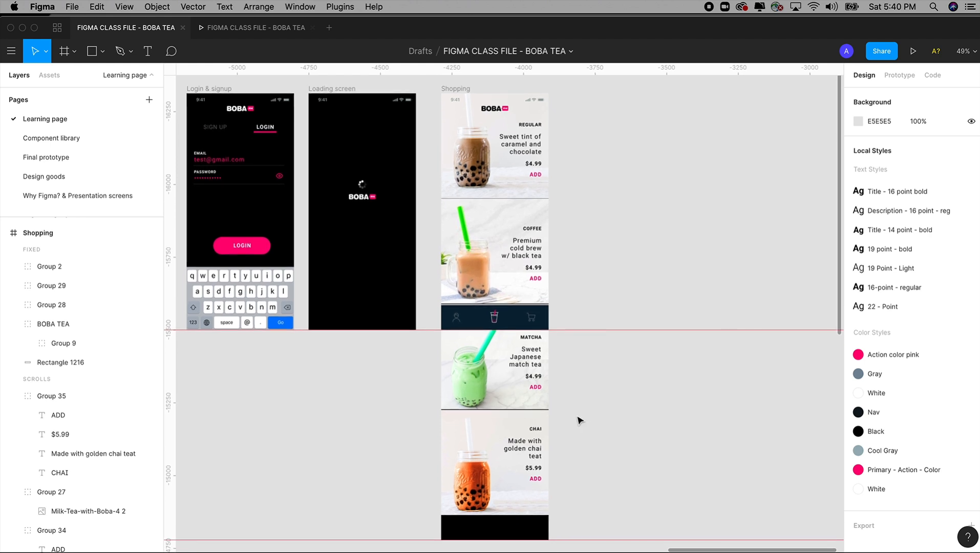
Step: Switch to the prototype preview and scroll through the Shopping screen to check where scrolling stops below the chai drink
{"action": "left_click", "coordinate": [264, 29]}
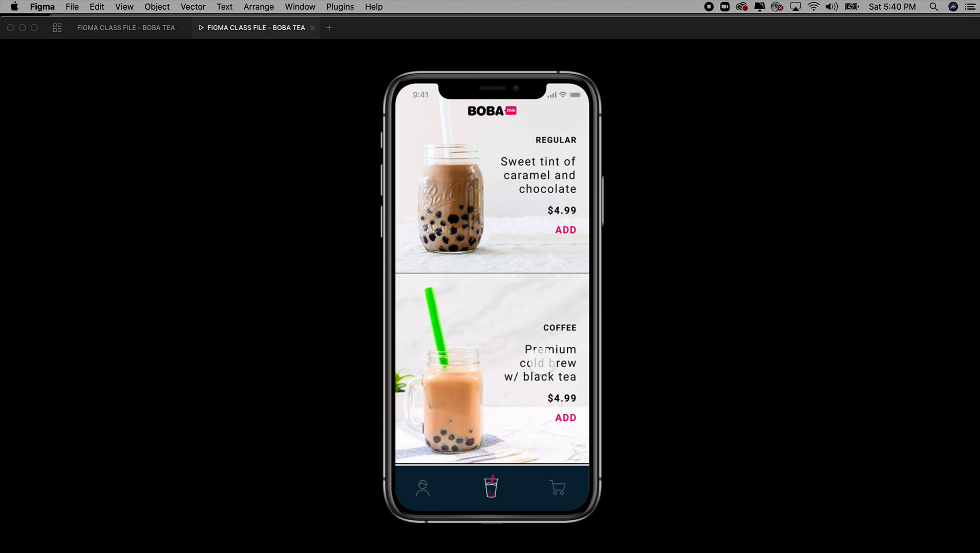
{"action": "scroll", "coordinate": [542, 360], "scroll_direction": "down", "scroll_amount": 5}
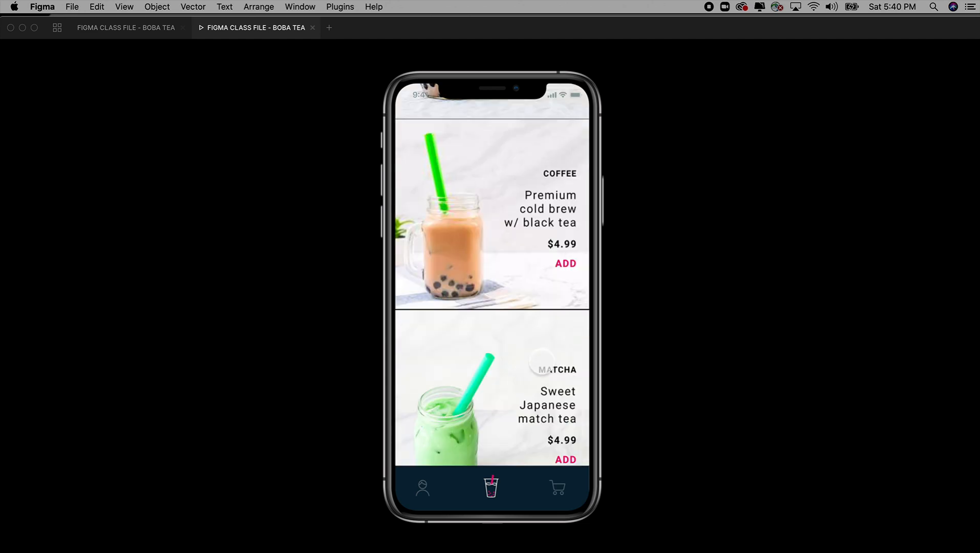
{"action": "scroll", "coordinate": [541, 359], "scroll_direction": "down", "scroll_amount": 6}
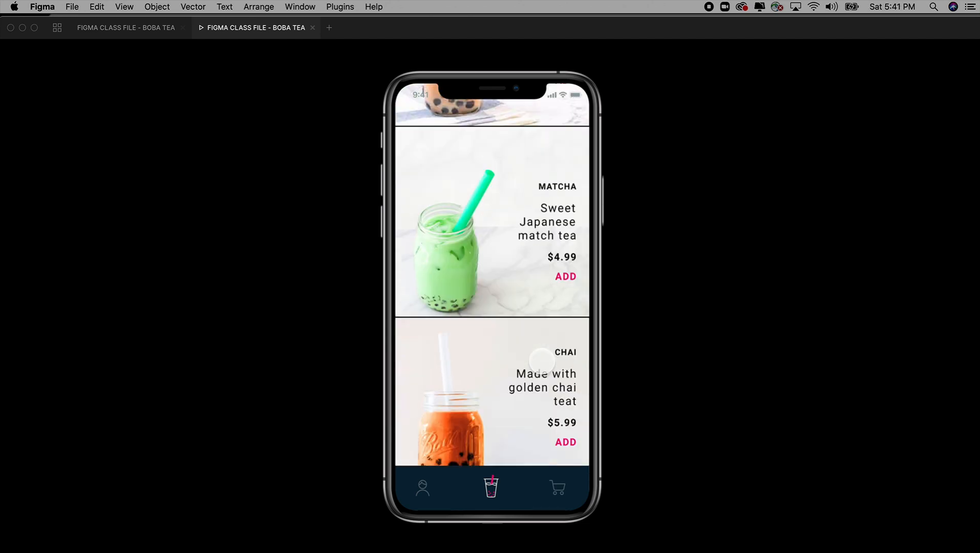
{"action": "scroll", "coordinate": [542, 360], "scroll_direction": "up", "scroll_amount": 1}
{"action": "scroll", "coordinate": [541, 361], "scroll_direction": "down", "scroll_amount": 1}
{"action": "scroll", "coordinate": [542, 361], "scroll_direction": "down", "scroll_amount": 1}
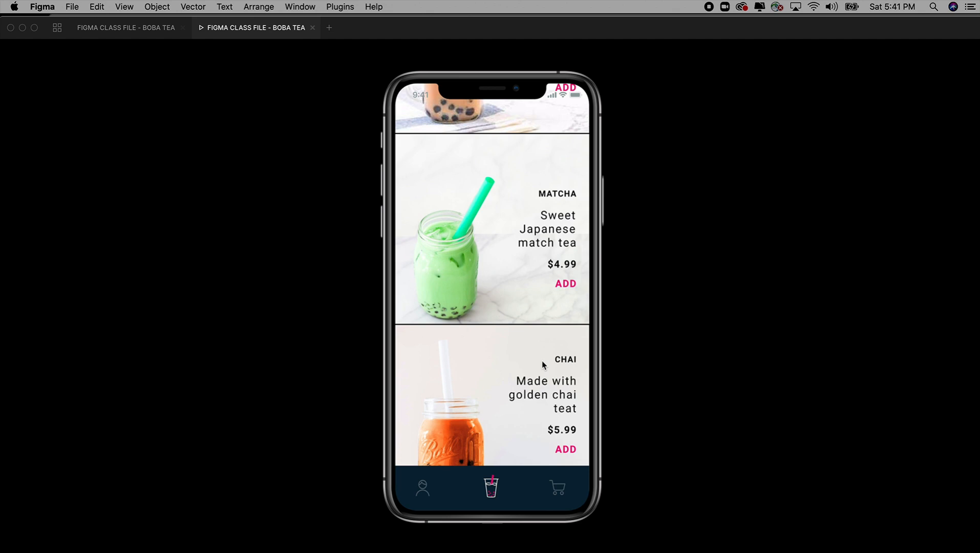
{"action": "scroll", "coordinate": [543, 360], "scroll_direction": "up", "scroll_amount": 2}
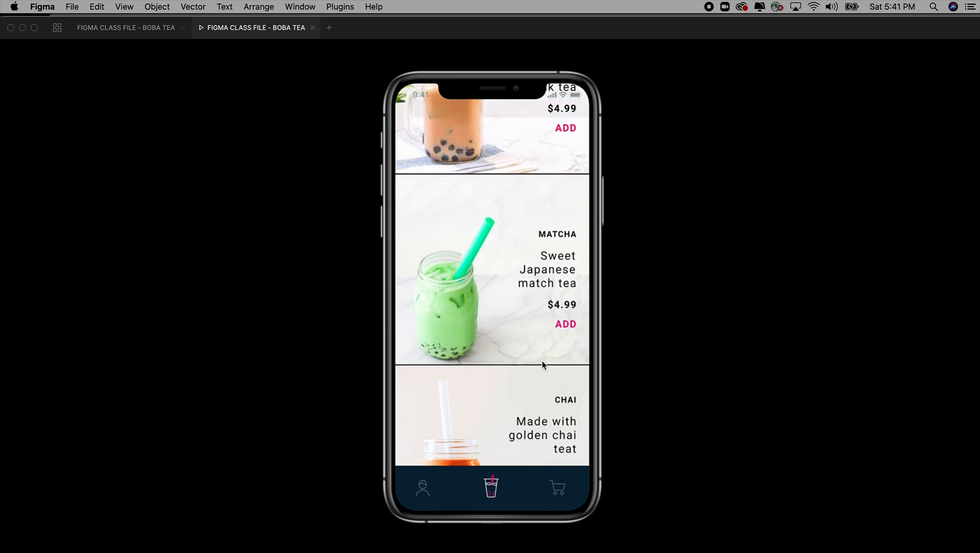
{"action": "scroll", "coordinate": [542, 360], "scroll_direction": "down", "scroll_amount": 1}
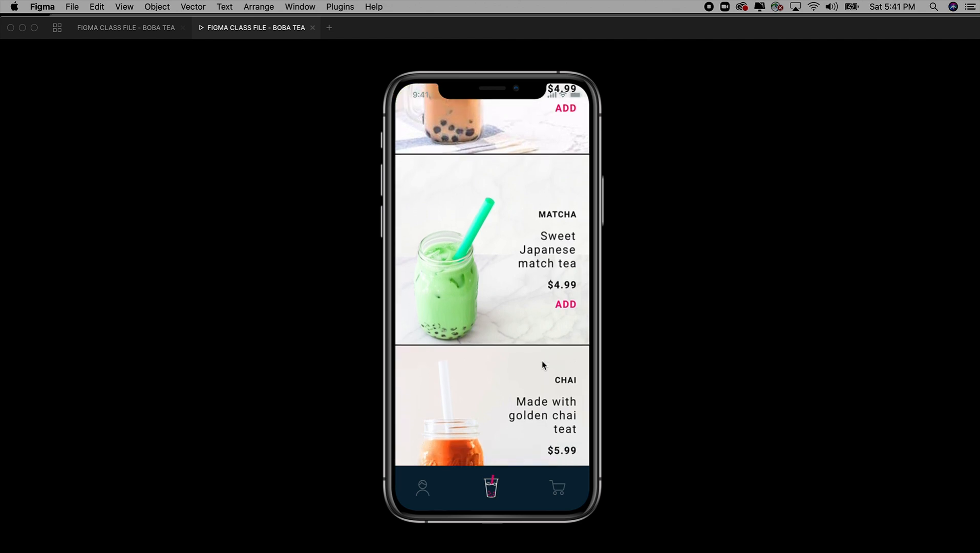
{"action": "scroll", "coordinate": [542, 360], "scroll_direction": "down", "scroll_amount": 3}
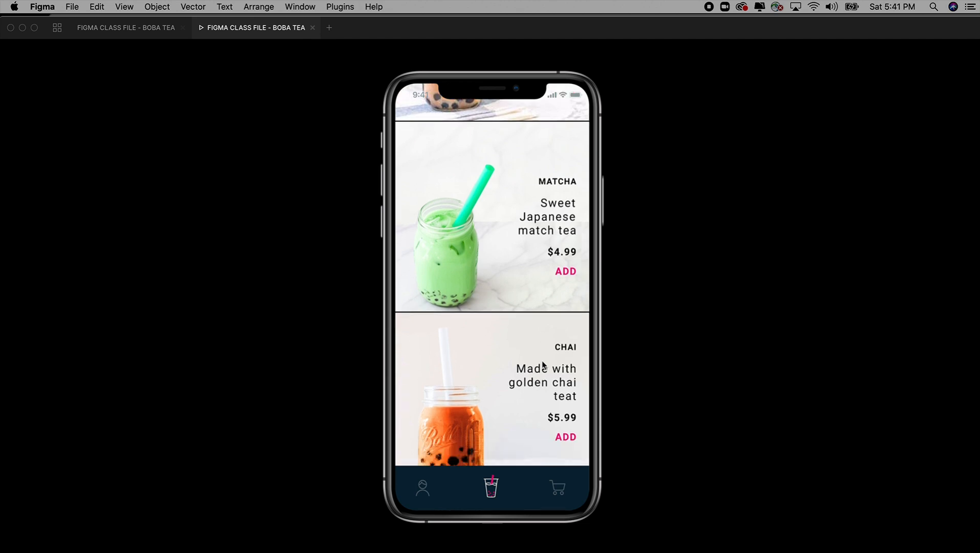
{"action": "scroll", "coordinate": [543, 365], "scroll_direction": "down", "scroll_amount": 2}
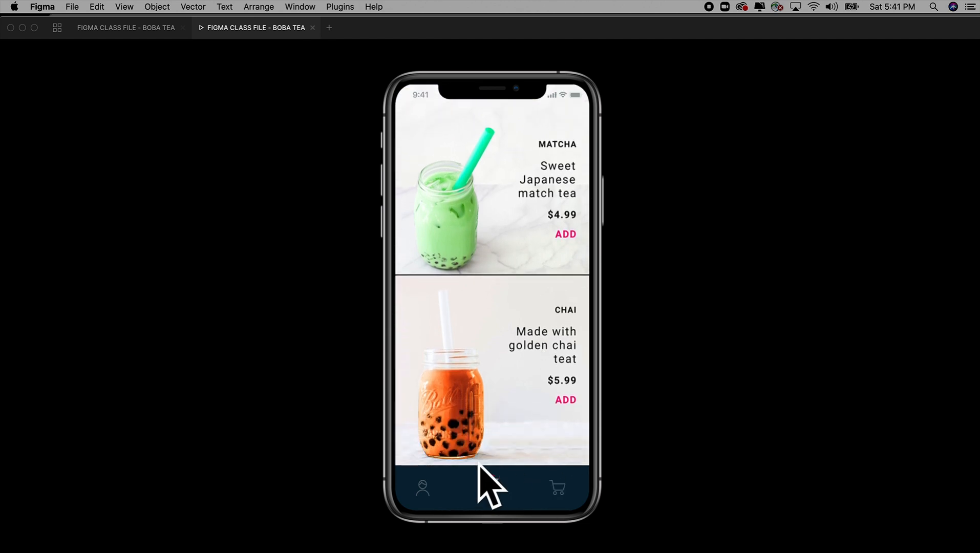
Step: Scroll through the Shopping screen in the prototype preview between the regular and chai drinks to check its scrolling
{"action": "scroll", "coordinate": [511, 446], "scroll_direction": "up", "scroll_amount": 2}
{"action": "scroll", "coordinate": [510, 445], "scroll_direction": "down", "scroll_amount": 2}
{"action": "left_click_drag", "start_coordinate": [508, 273], "coordinate": [510, 415]}
{"action": "left_click_drag", "start_coordinate": [503, 146], "coordinate": [500, 210]}
{"action": "left_click_drag", "start_coordinate": [500, 379], "coordinate": [500, 333]}
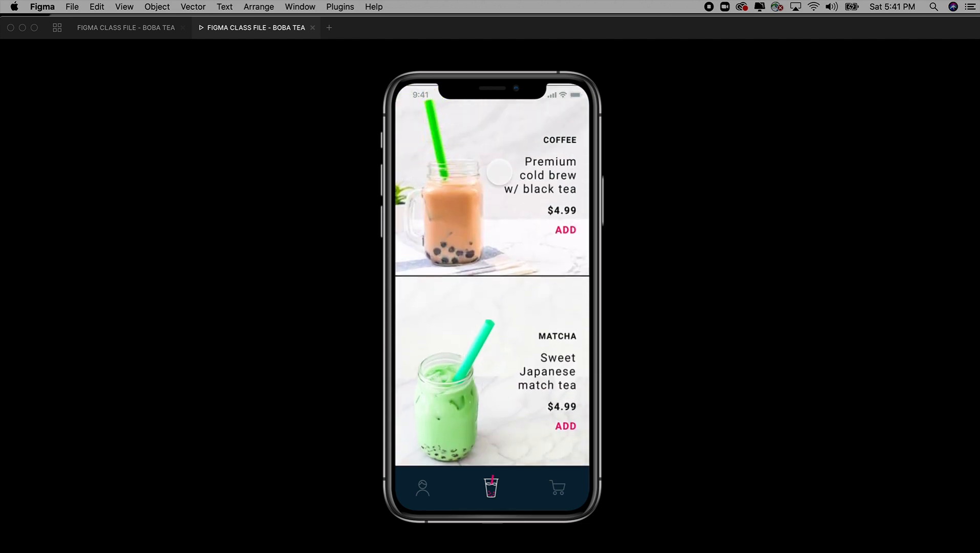
{"action": "left_click_drag", "start_coordinate": [499, 144], "coordinate": [506, 367]}
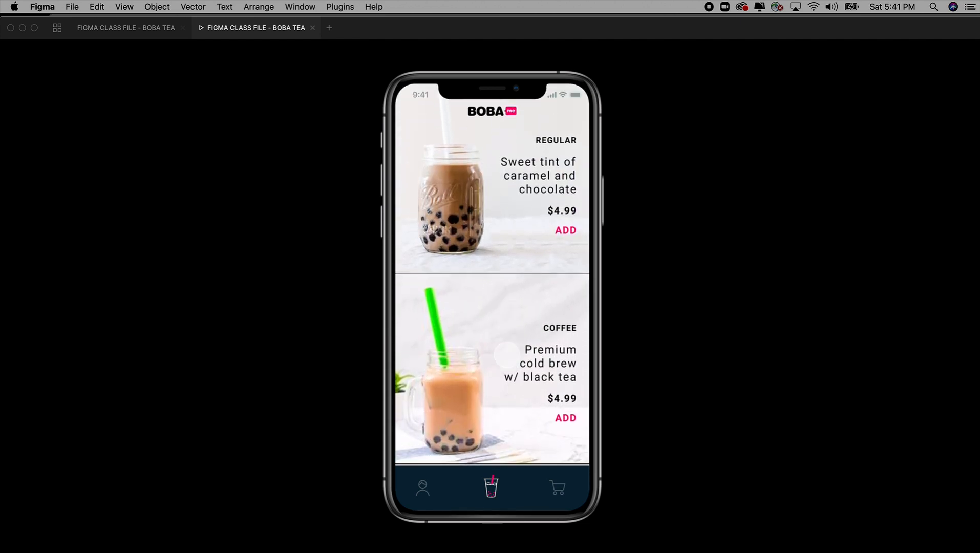
{"action": "left_click_drag", "start_coordinate": [501, 302], "coordinate": [499, 164]}
{"action": "left_click_drag", "start_coordinate": [501, 323], "coordinate": [501, 215]}
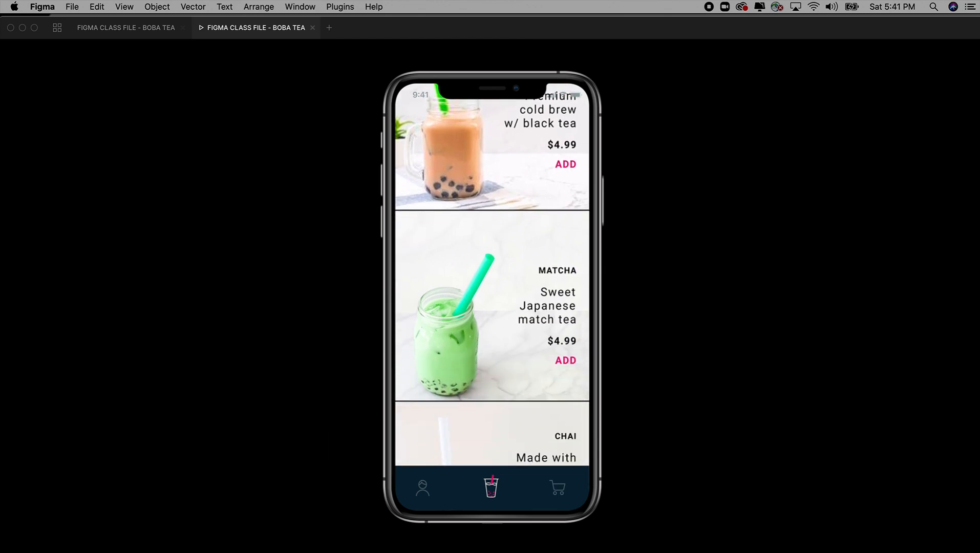
{"action": "key", "text": "super+Tab"}
{"action": "scroll", "coordinate": [441, 212], "scroll_direction": "up", "scroll_amount": 5}
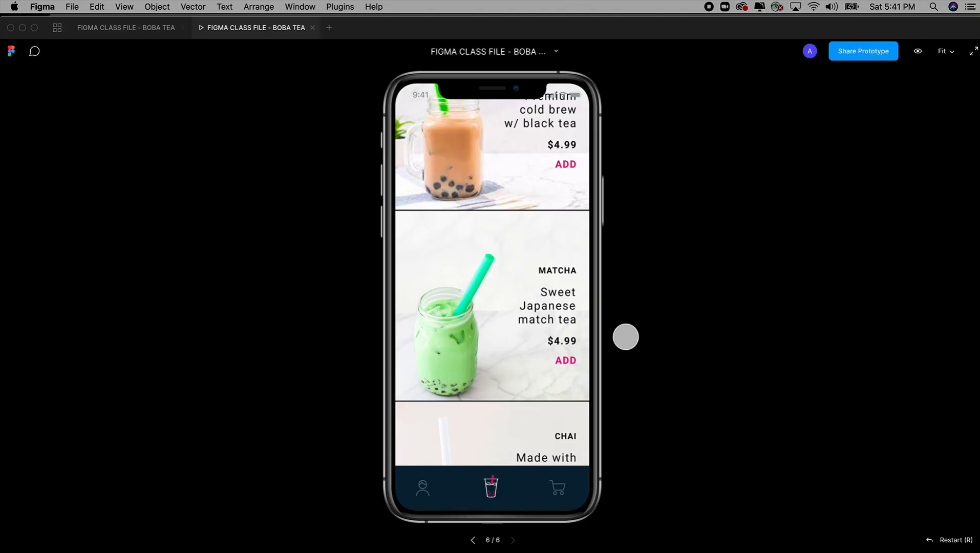
{"action": "scroll", "coordinate": [484, 393], "scroll_direction": "down", "scroll_amount": 4}
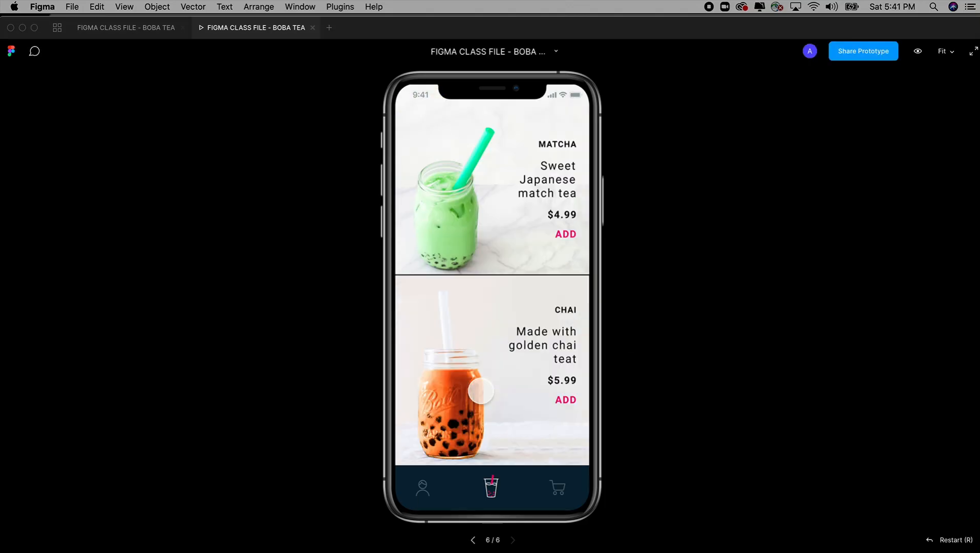
{"action": "scroll", "coordinate": [488, 396], "scroll_direction": "up", "scroll_amount": 5}
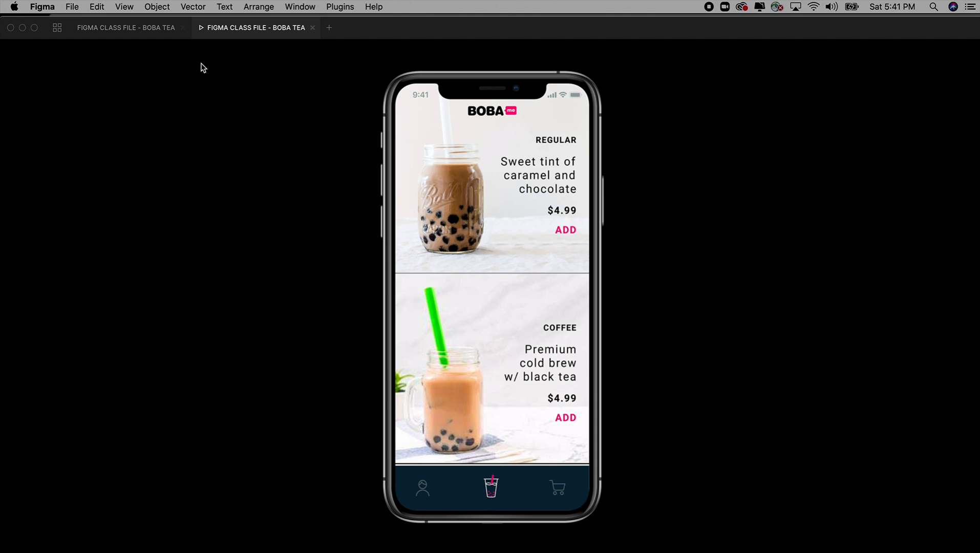
Step: Return to the design file and examine the regular milk tea options screen and the sweetness selection screen on the Final prototype page
{"action": "left_click", "coordinate": [154, 32]}
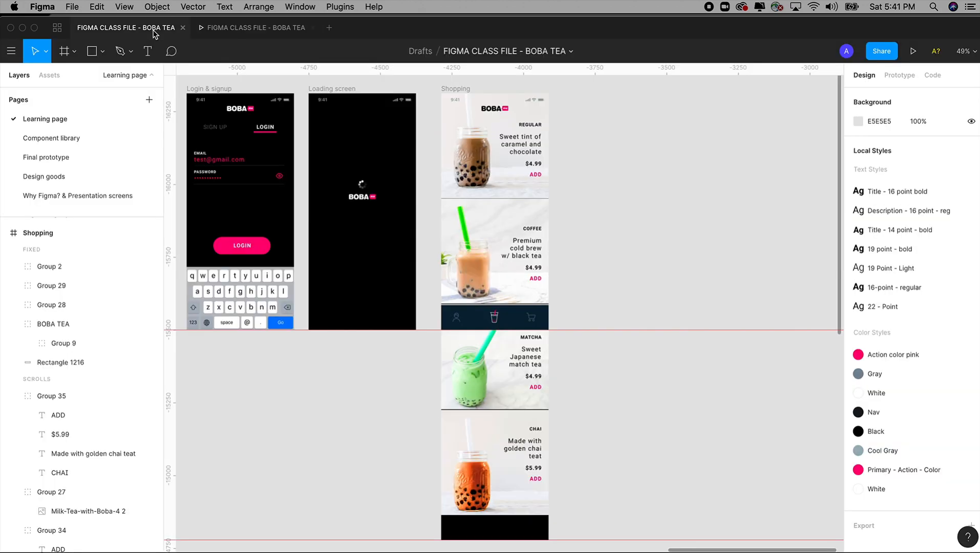
{"action": "left_click", "coordinate": [61, 156]}
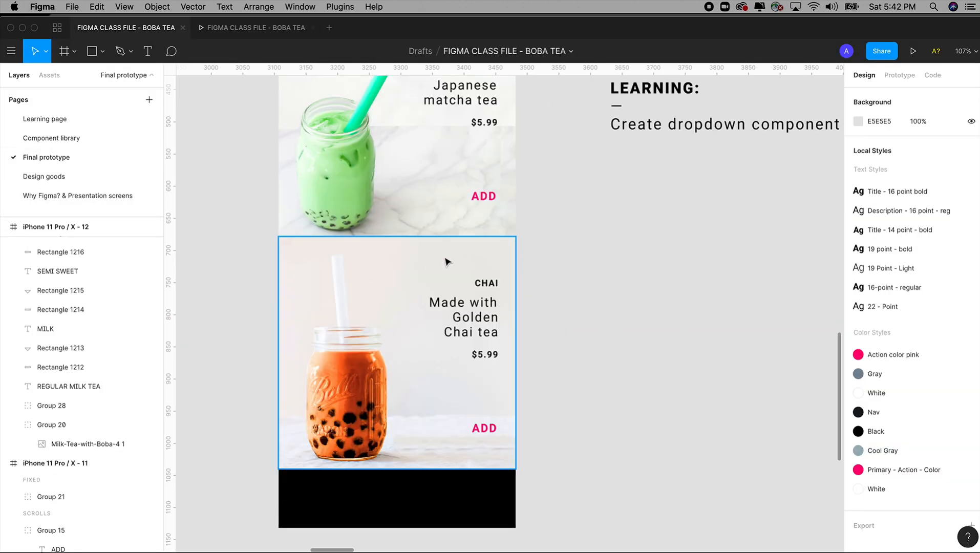
{"action": "key", "text": "minus"}
{"action": "left_click_drag", "start_coordinate": [517, 111], "coordinate": [595, 280]}
{"action": "left_click_drag", "start_coordinate": [390, 115], "coordinate": [640, 498]}
{"action": "left_click_drag", "start_coordinate": [620, 307], "coordinate": [622, 349]}
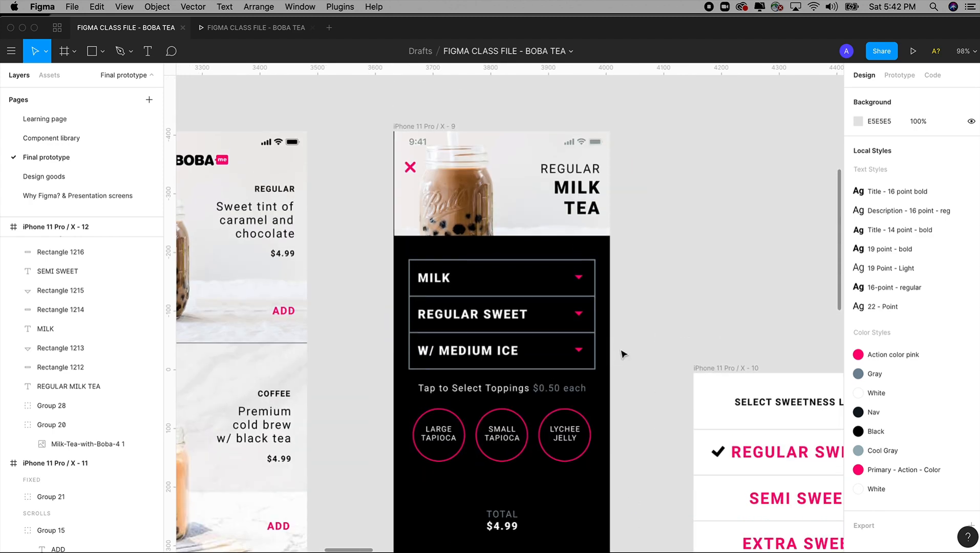
{"action": "left_click_drag", "start_coordinate": [611, 234], "coordinate": [623, 227]}
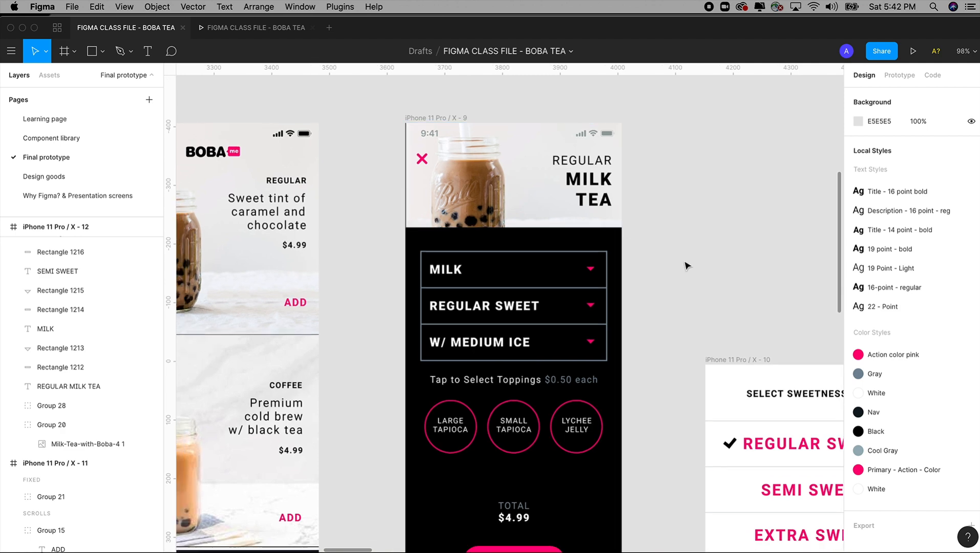
{"action": "scroll", "coordinate": [640, 251], "scroll_direction": "down", "scroll_amount": 5}
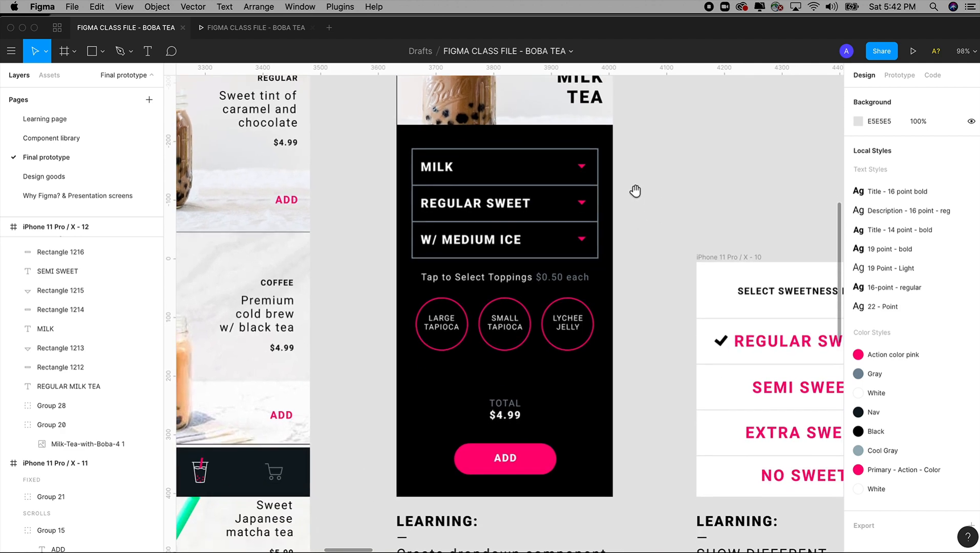
{"action": "left_click_drag", "start_coordinate": [636, 165], "coordinate": [628, 262]}
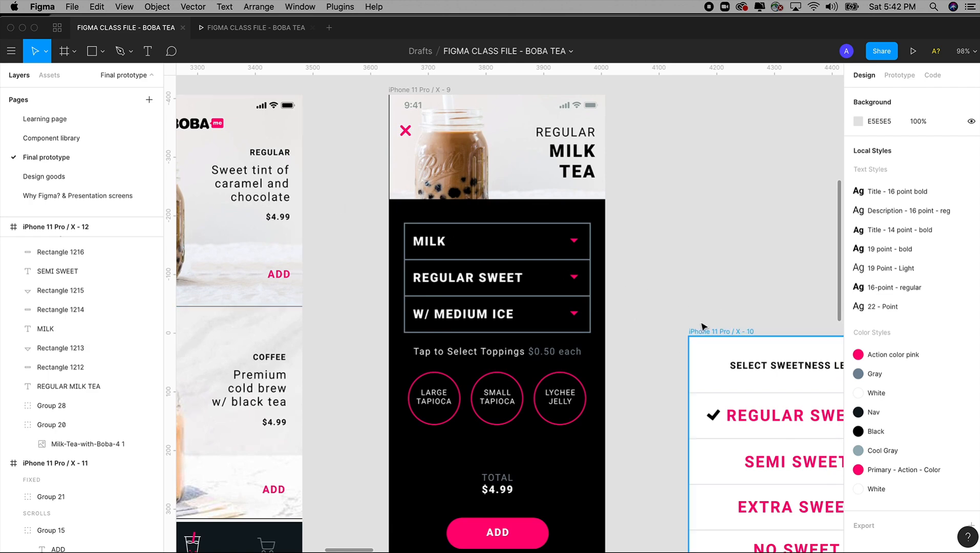
{"action": "left_click_drag", "start_coordinate": [725, 326], "coordinate": [589, 301]}
{"action": "scroll", "coordinate": [583, 276], "scroll_direction": "down", "scroll_amount": 2}
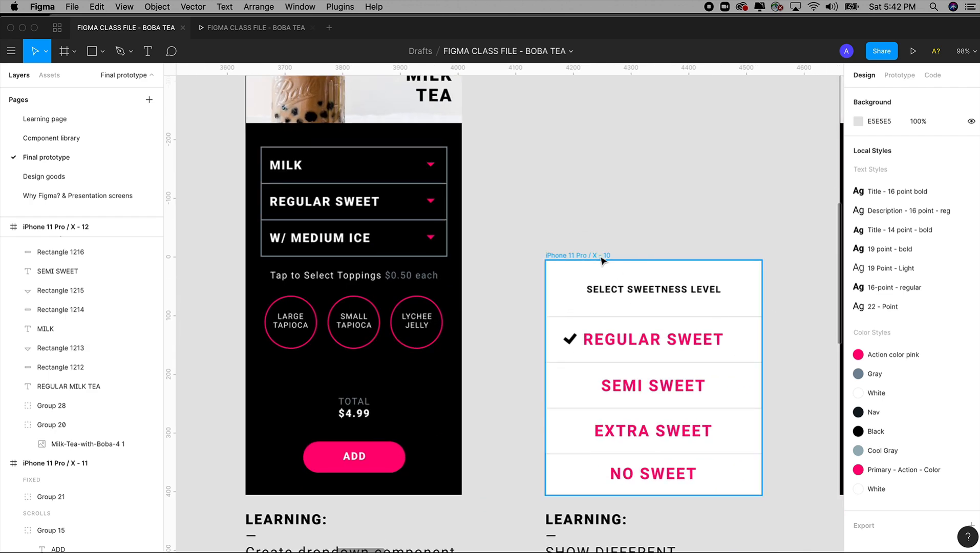
{"action": "left_click_drag", "start_coordinate": [537, 197], "coordinate": [605, 275]}
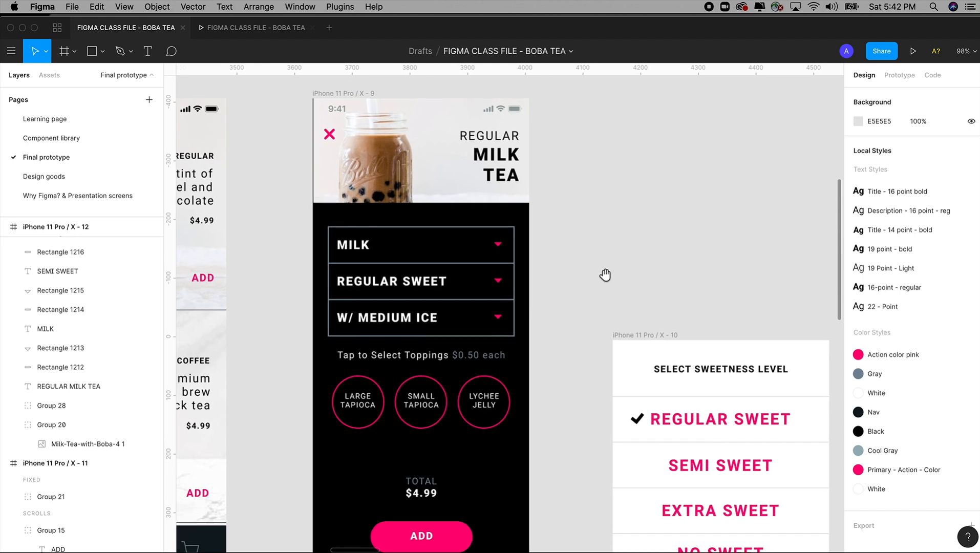
Step: On the Learning page, duplicate the Loading screen frame beside Shopping with an 88 gap and delete the copy's spinner and logo
{"action": "left_click", "coordinate": [52, 119]}
{"action": "left_click_drag", "start_coordinate": [551, 216], "coordinate": [522, 225]}
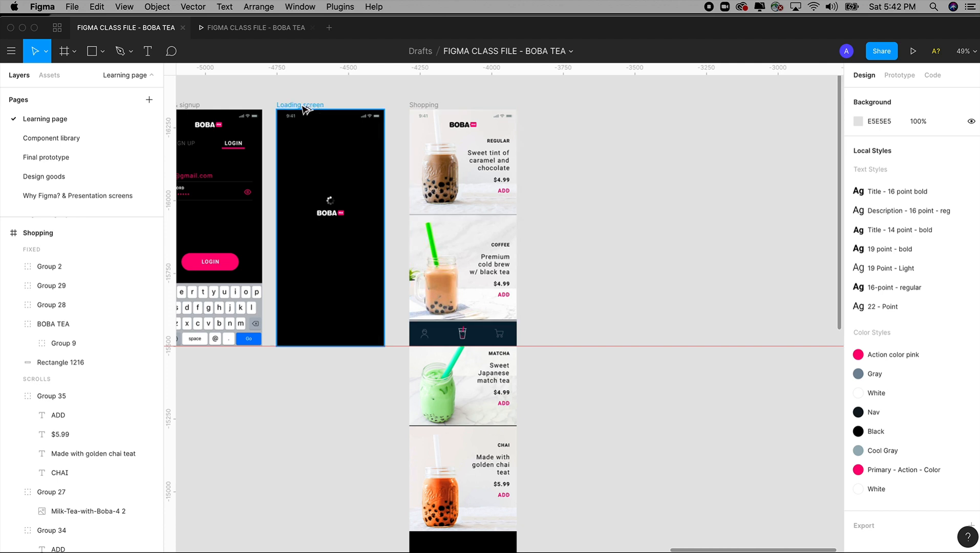
{"action": "left_click_drag", "start_coordinate": [304, 111], "coordinate": [569, 118]}
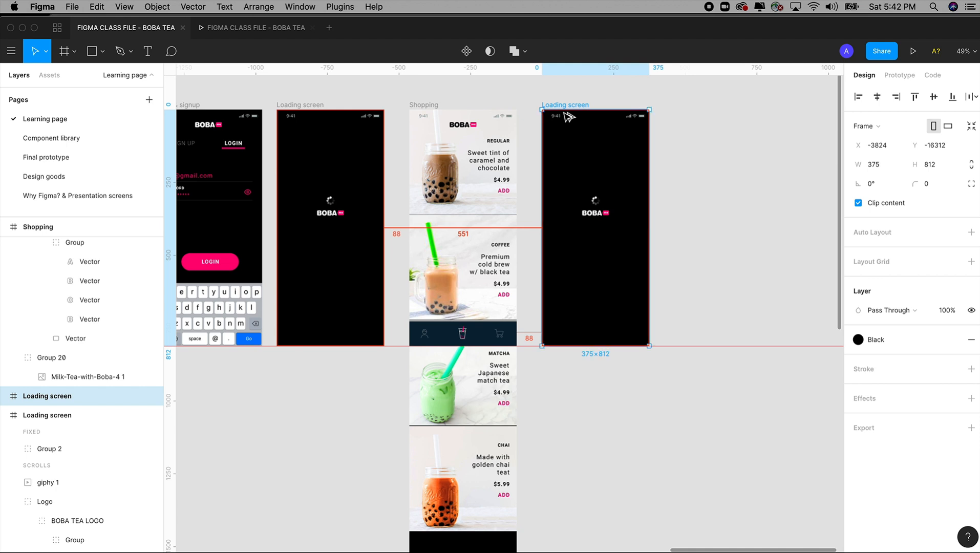
{"action": "left_click_drag", "start_coordinate": [564, 112], "coordinate": [564, 113]}
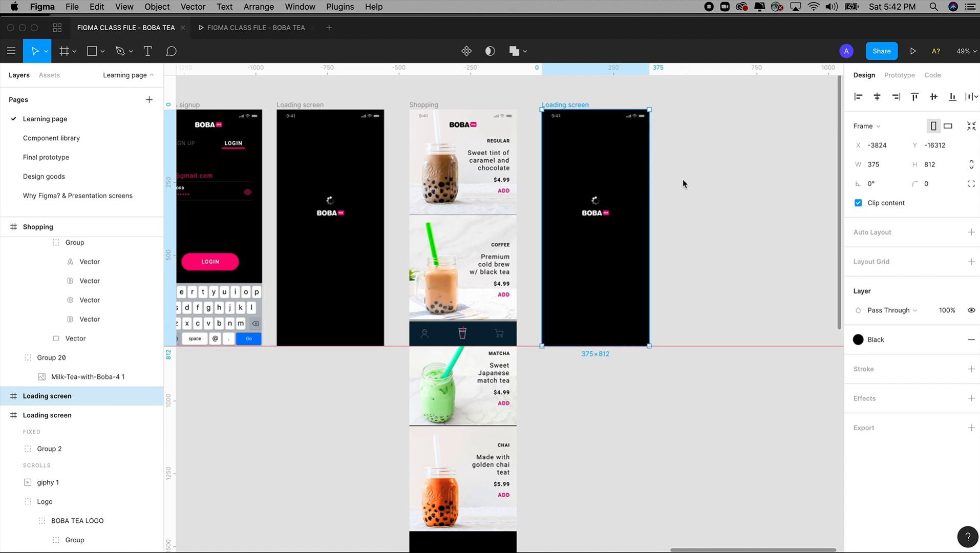
{"action": "left_click_drag", "start_coordinate": [682, 179], "coordinate": [558, 257]}
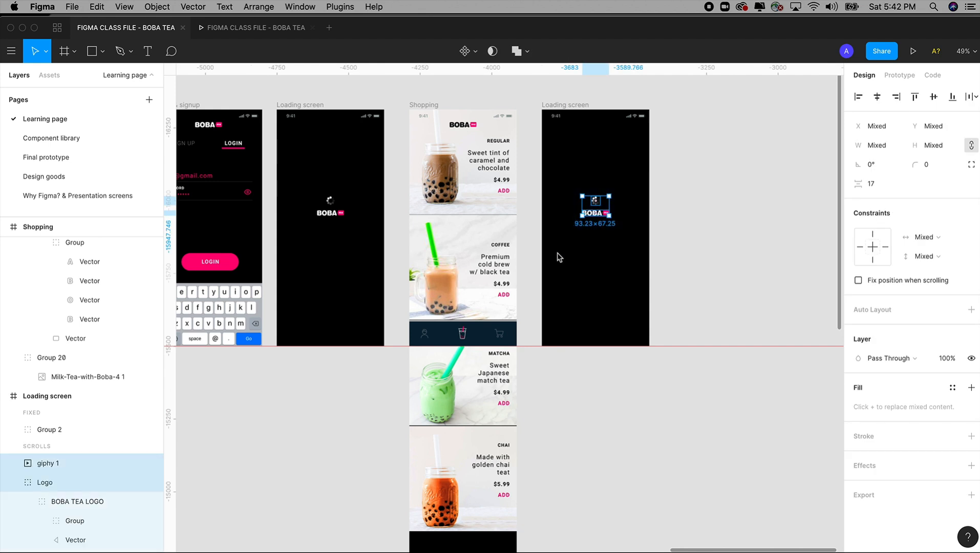
{"action": "key", "text": "Delete"}
Step: Copy the regular drink's photo group from the Shopping frame into the duplicated Loading screen frame
{"action": "key", "text": "z"}
{"action": "left_click_drag", "start_coordinate": [377, 81], "coordinate": [665, 394]}
{"action": "scroll", "coordinate": [609, 281], "scroll_direction": "right", "scroll_amount": 2}
{"action": "left_click", "coordinate": [372, 219]}
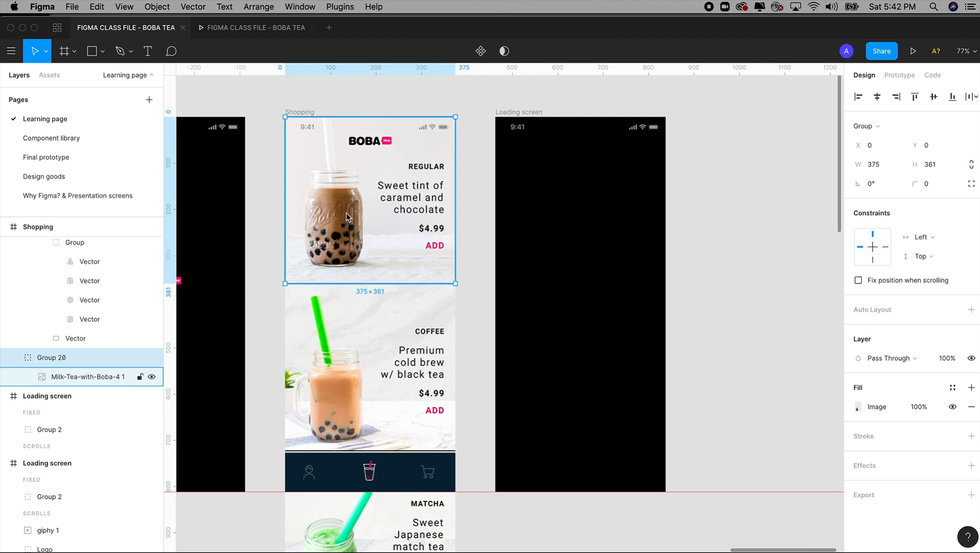
{"action": "left_click", "coordinate": [528, 115]}
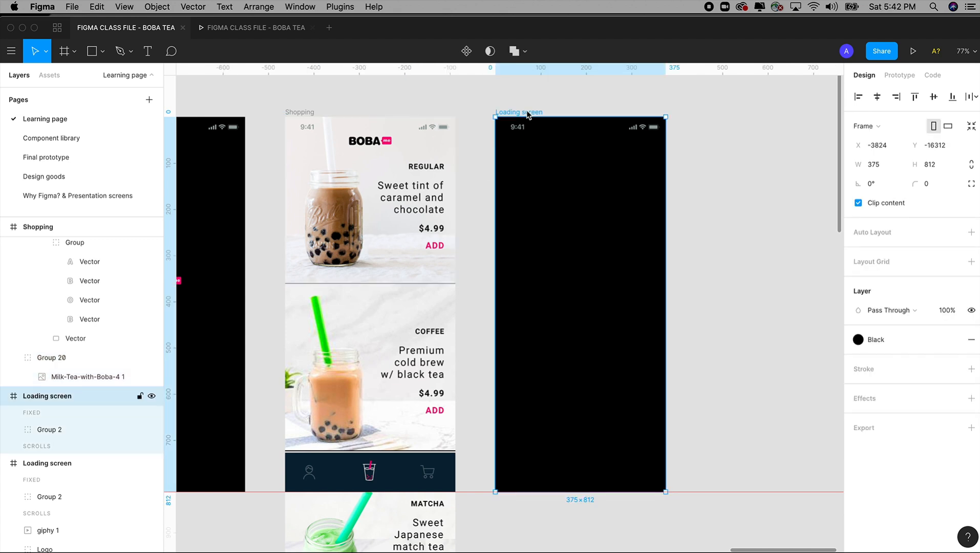
{"action": "key", "text": "ctrl+v"}
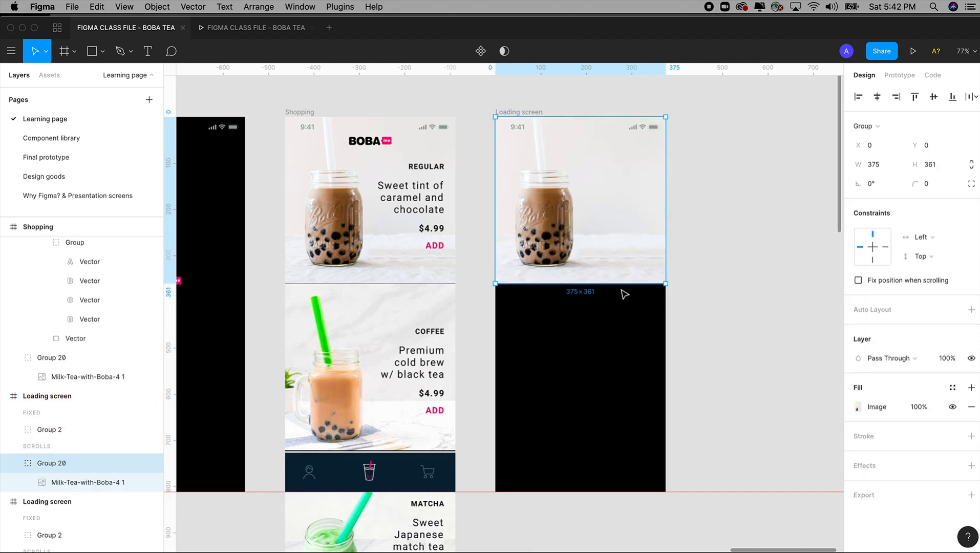
Step: Try shortening the pasted drink photo to a height of 131 from its lower edge, and restore it to 361
{"action": "left_click_drag", "start_coordinate": [607, 283], "coordinate": [609, 277]}
{"action": "key", "text": "super+z"}
{"action": "left_click_drag", "start_coordinate": [579, 285], "coordinate": [580, 178]}
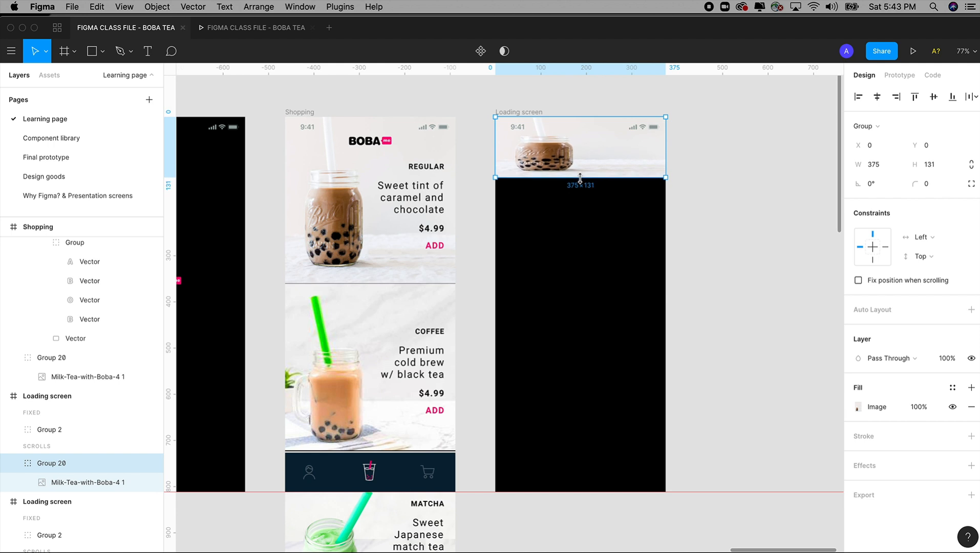
{"action": "left_click_drag", "start_coordinate": [580, 178], "coordinate": [584, 283]}
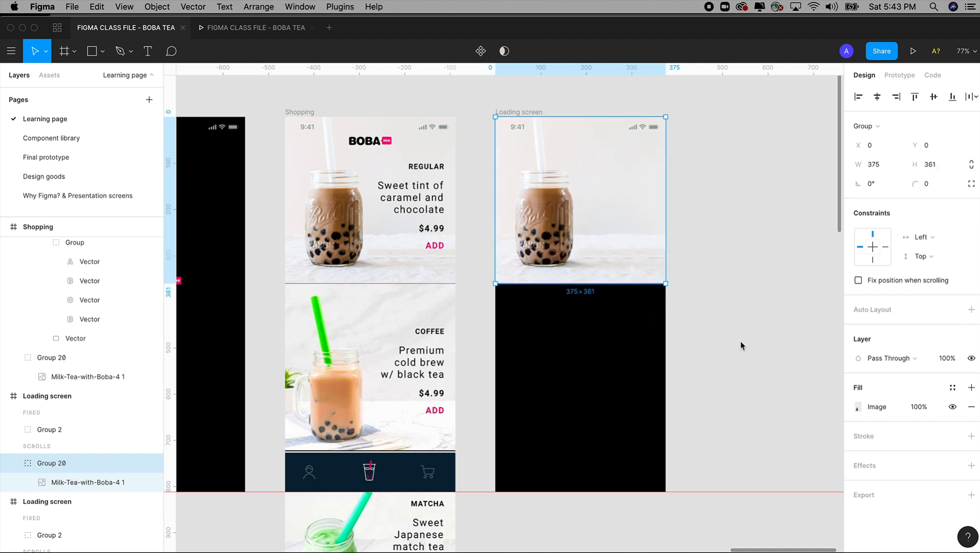
Step: Change the pasted drink photo's image scaling mode, trying Fit and settling on Fill
{"action": "left_click", "coordinate": [859, 407]}
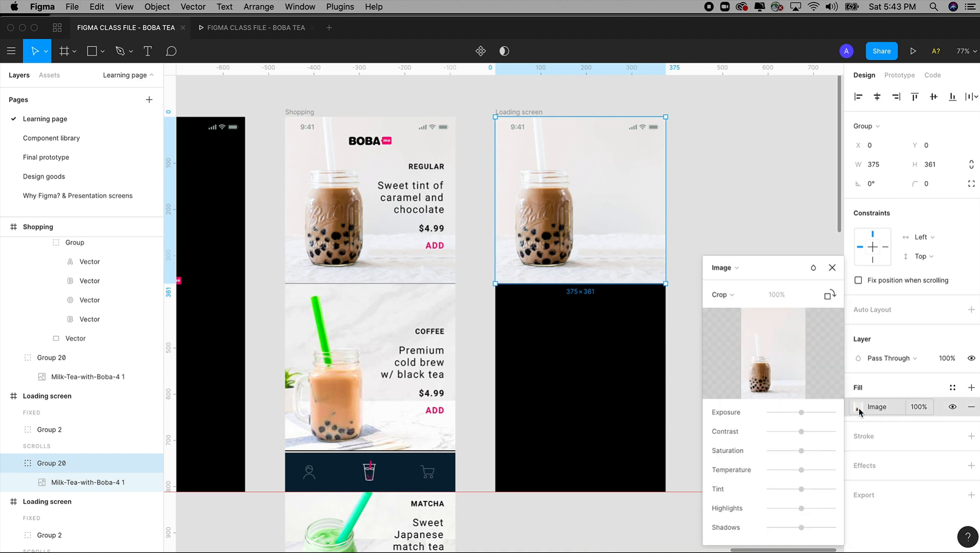
{"action": "left_click", "coordinate": [732, 294]}
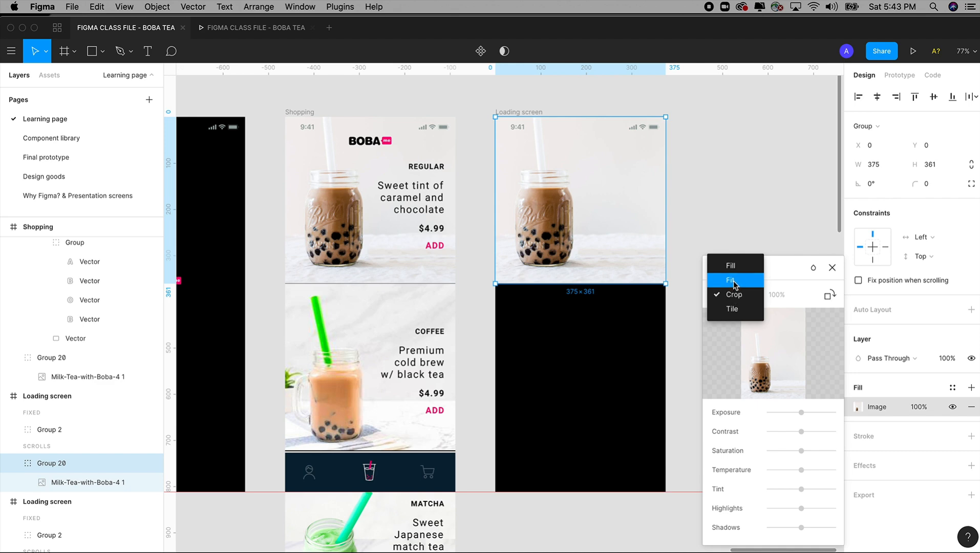
{"action": "left_click", "coordinate": [733, 281]}
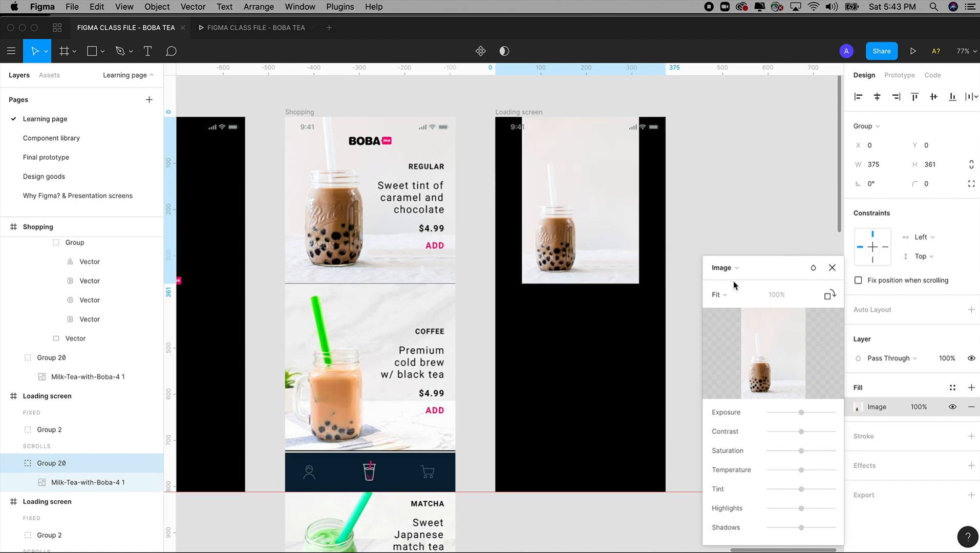
{"action": "left_click", "coordinate": [731, 294]}
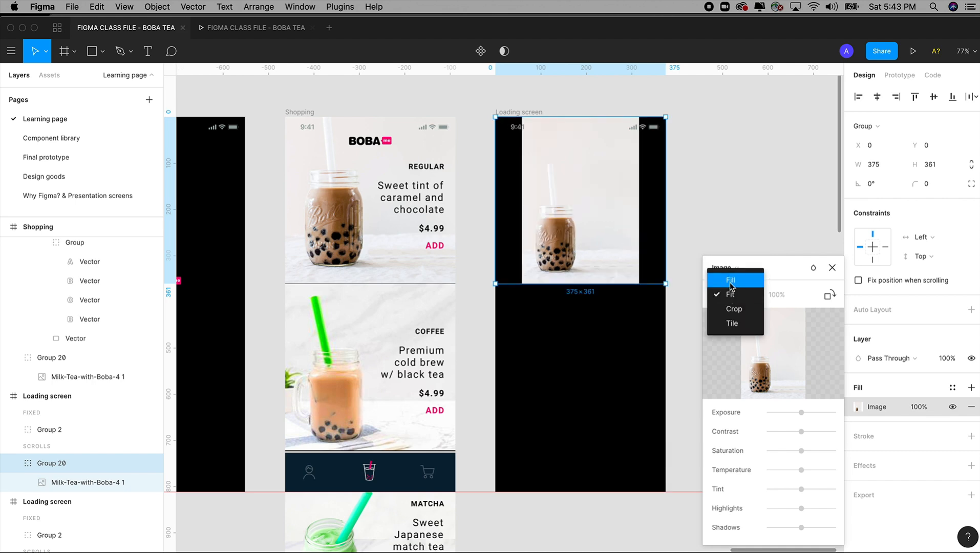
{"action": "left_click", "coordinate": [731, 281]}
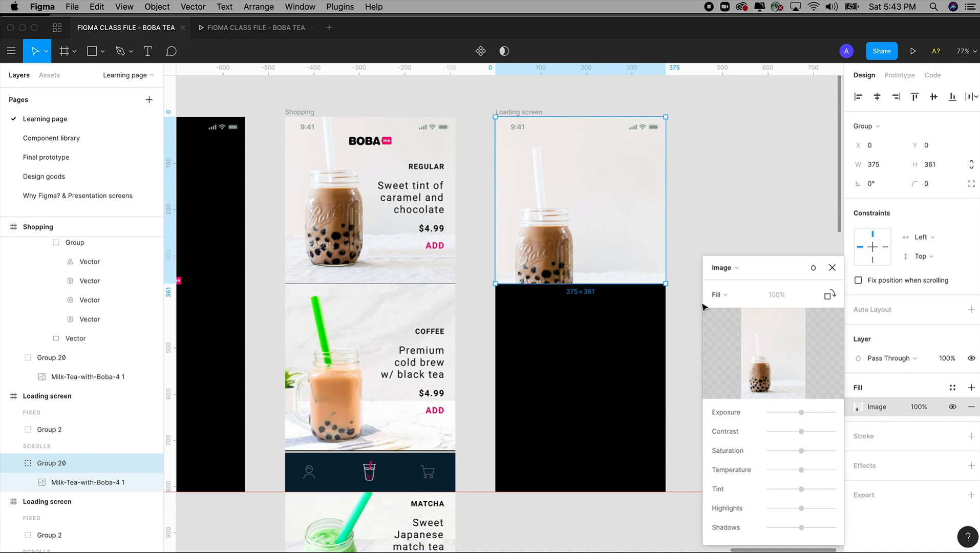
{"action": "left_click", "coordinate": [717, 295]}
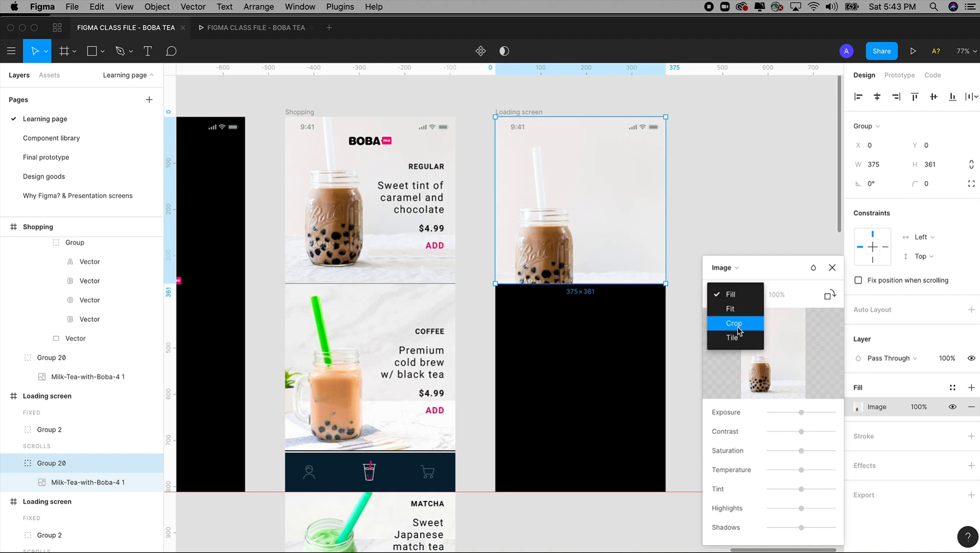
{"action": "left_click", "coordinate": [770, 276]}
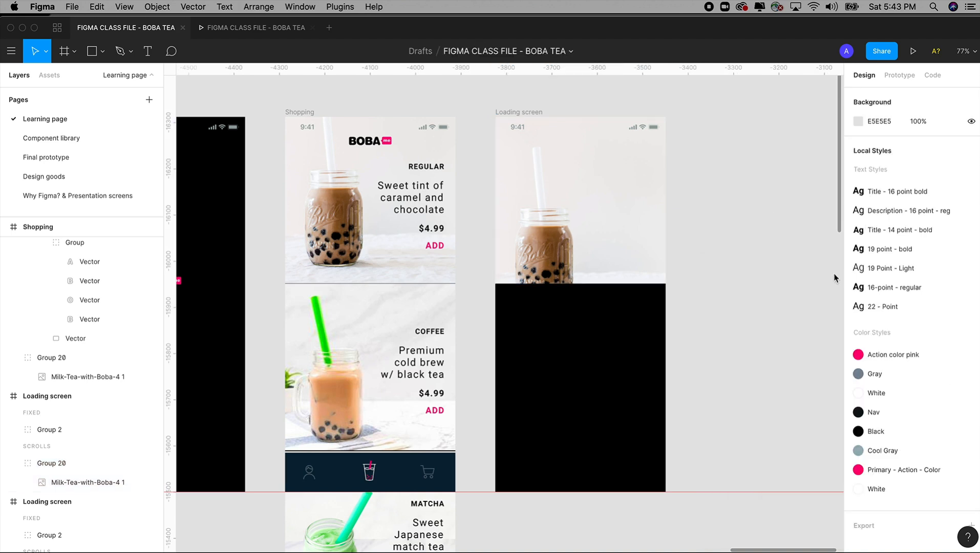
Step: Keep the drink photo's scaling mode on Fill and shorten the photo from its lower edge to a height of 186
{"action": "left_click", "coordinate": [624, 263]}
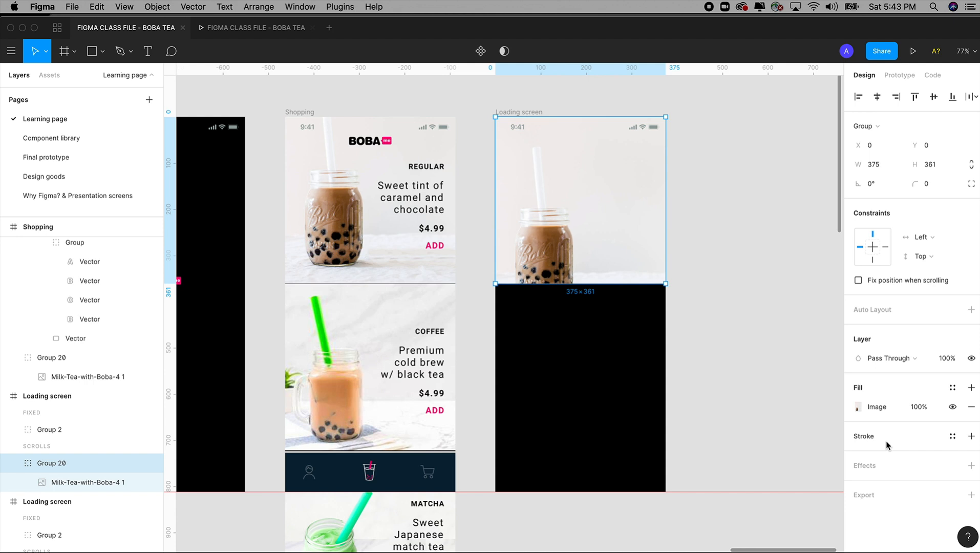
{"action": "left_click", "coordinate": [860, 406]}
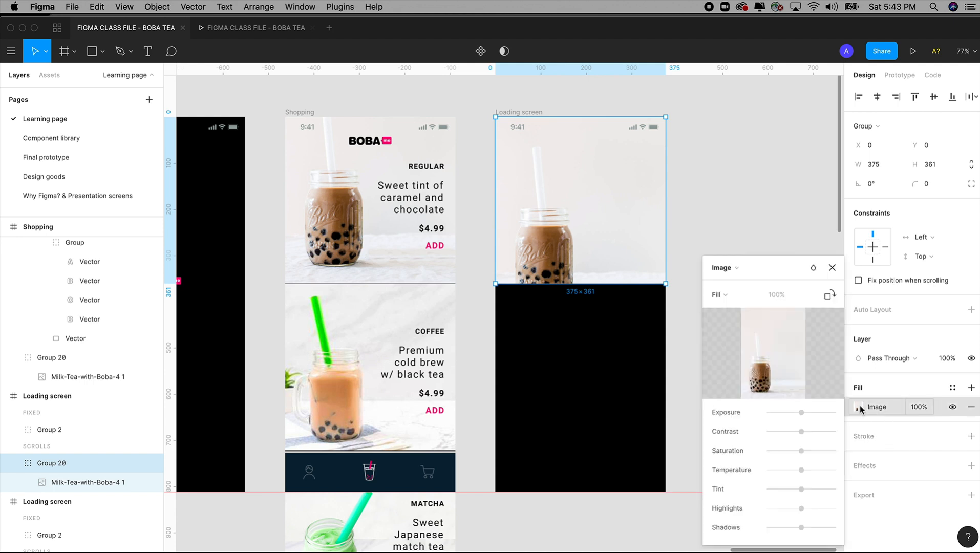
{"action": "left_click", "coordinate": [731, 298]}
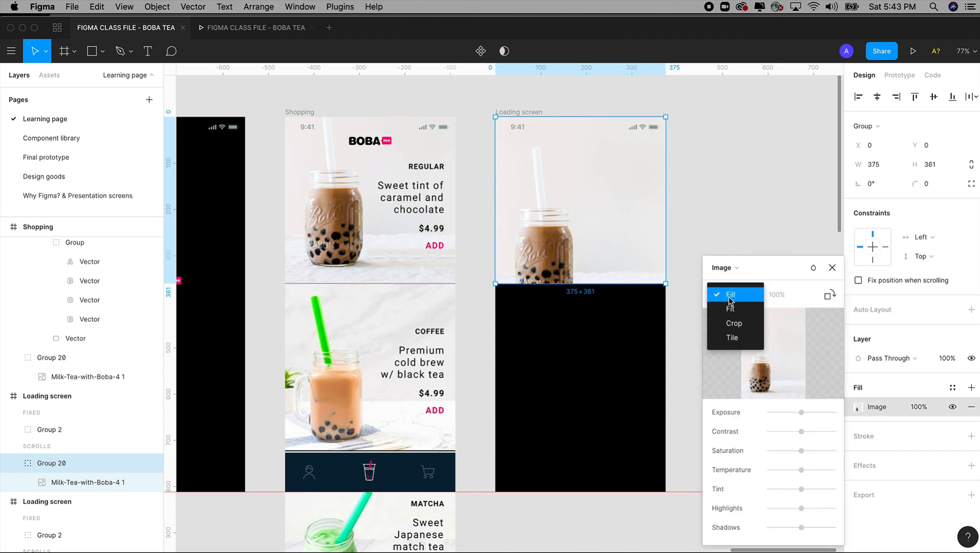
{"action": "left_click", "coordinate": [730, 296]}
{"action": "left_click_drag", "start_coordinate": [575, 283], "coordinate": [576, 199]}
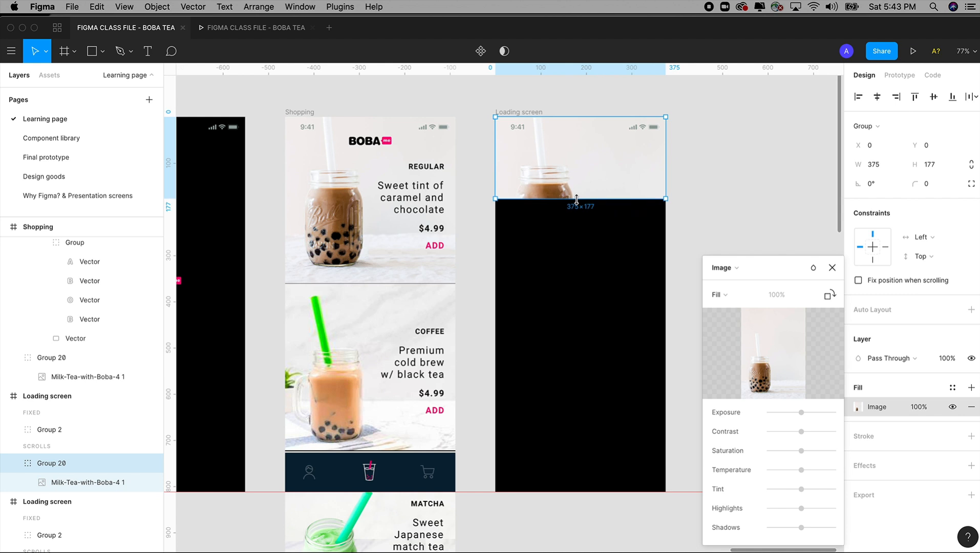
{"action": "left_click_drag", "start_coordinate": [576, 198], "coordinate": [578, 202]}
{"action": "scroll", "coordinate": [575, 346], "scroll_direction": "up", "scroll_amount": 5}
{"action": "scroll", "coordinate": [564, 406], "scroll_direction": "right", "scroll_amount": 1}
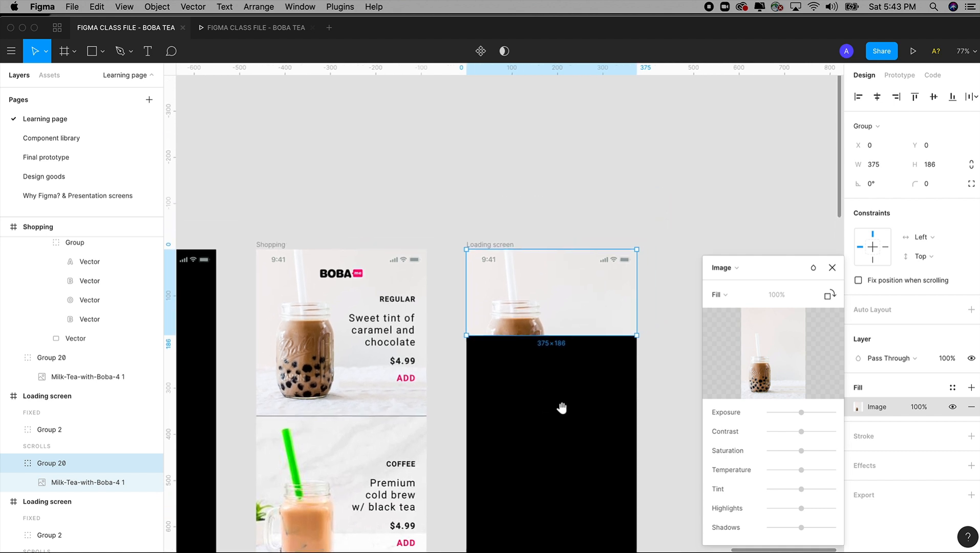
Step: Try cropping the header drink photo by shifting the image upward inside its 375 × 186 area so more of the jar shows
{"action": "double_click", "coordinate": [532, 307]}
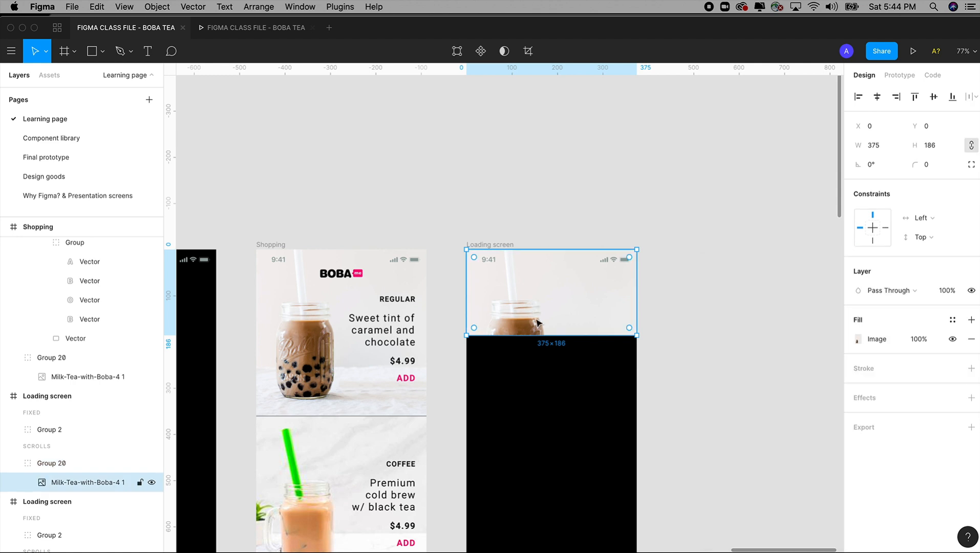
{"action": "left_click", "coordinate": [546, 221]}
{"action": "left_click", "coordinate": [543, 302]}
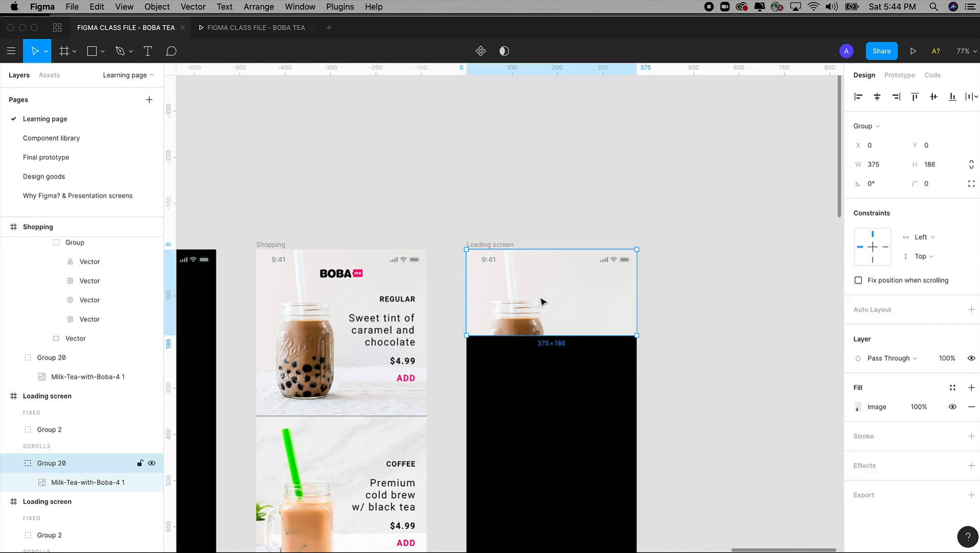
{"action": "double_click", "coordinate": [543, 302]}
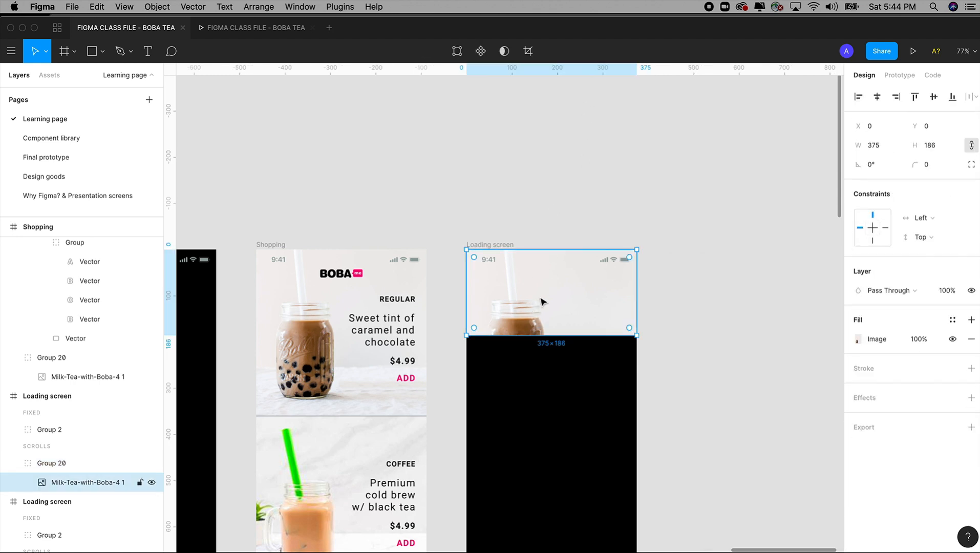
{"action": "left_click", "coordinate": [527, 52]}
{"action": "left_click_drag", "start_coordinate": [546, 294], "coordinate": [548, 270]}
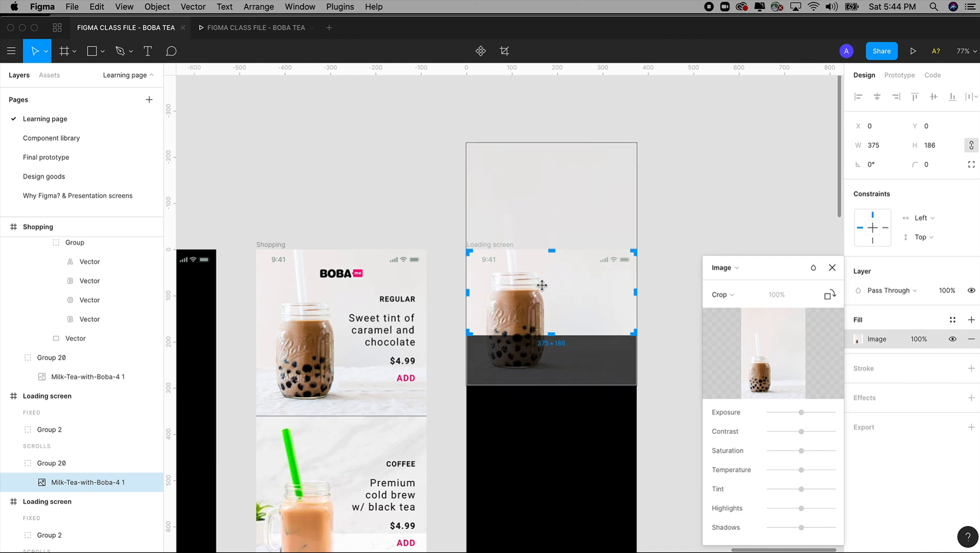
{"action": "mouse_move", "coordinate": [533, 324]}
{"action": "left_mouse_down"}
{"action": "mouse_move", "coordinate": [532, 310]}
{"action": "mouse_move", "coordinate": [533, 327]}
{"action": "mouse_move", "coordinate": [532, 319]}
{"action": "left_mouse_up"}
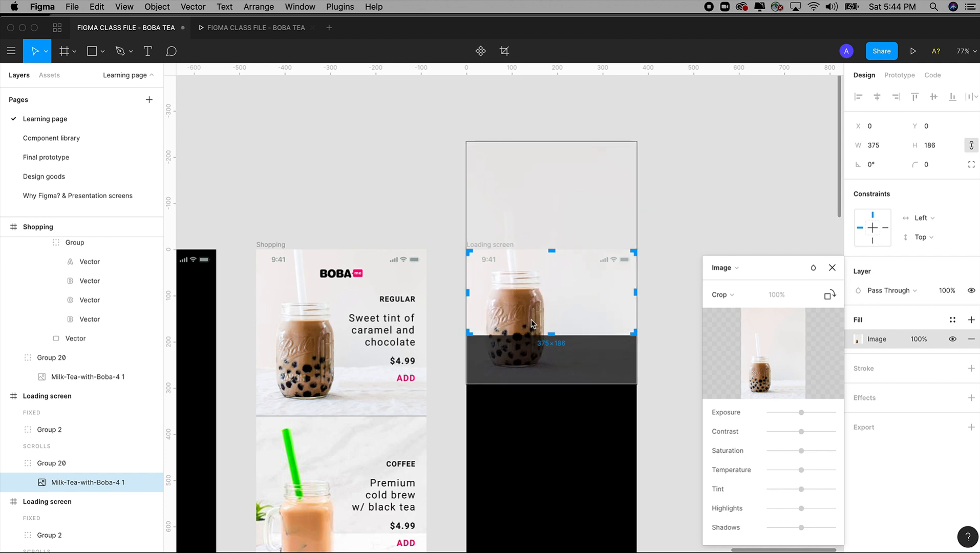
{"action": "left_click", "coordinate": [671, 306]}
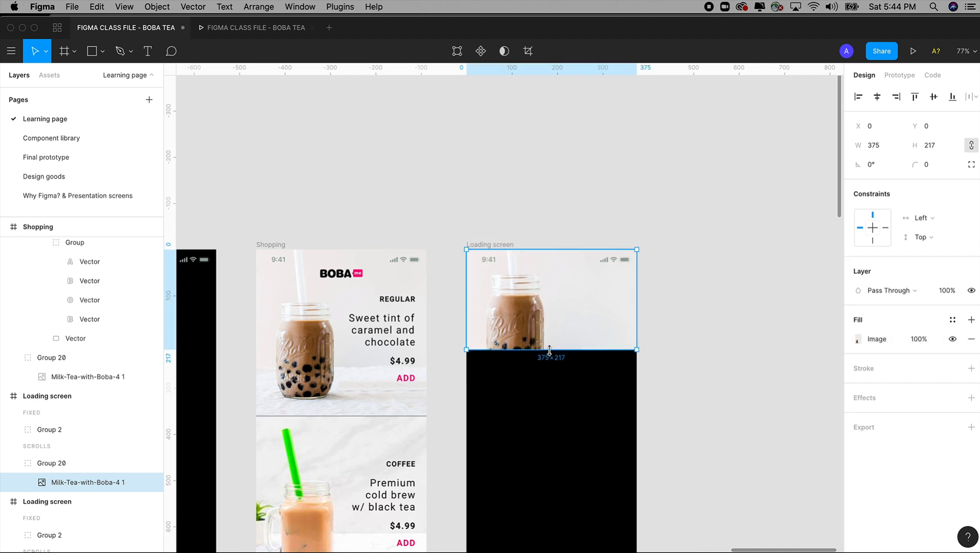
Step: Set the header photo's scaling mode back to Fill and extend its lower edge to a height of 226
{"action": "left_click", "coordinate": [858, 341]}
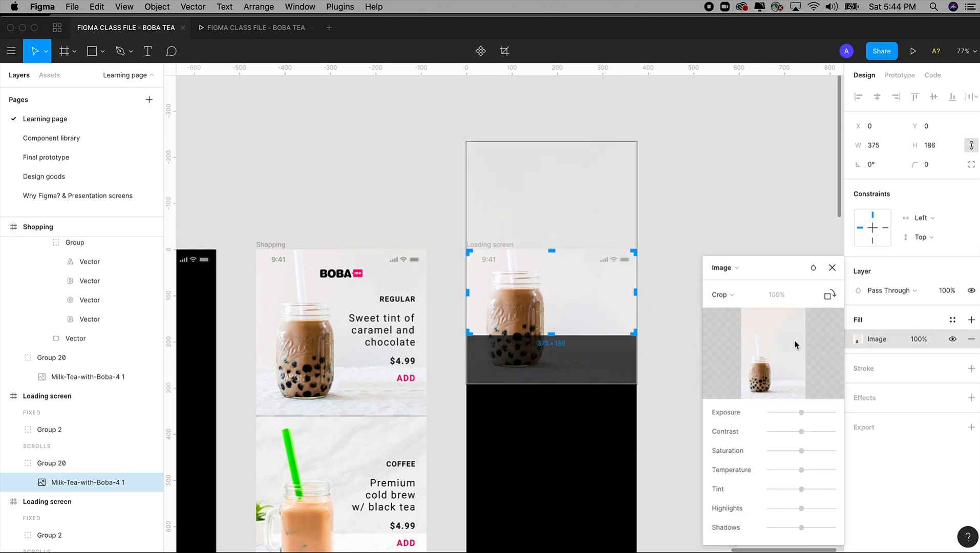
{"action": "left_click", "coordinate": [733, 296]}
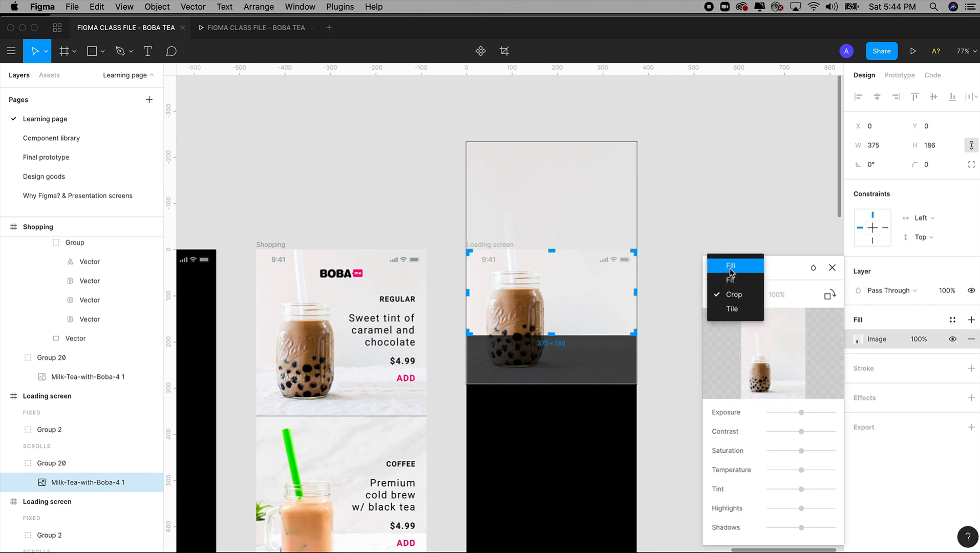
{"action": "left_click", "coordinate": [730, 266]}
{"action": "left_click_drag", "start_coordinate": [550, 333], "coordinate": [549, 355]}
Step: Switch the header photo to Crop mode and shift the image upward so the jar and its boba pearls fill the area
{"action": "left_click", "coordinate": [719, 295]}
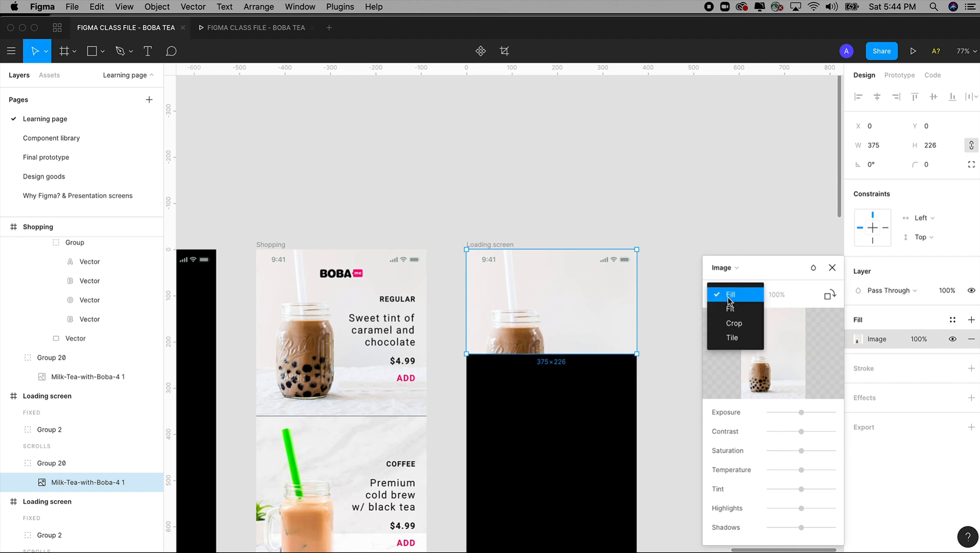
{"action": "left_click", "coordinate": [734, 330]}
{"action": "left_click_drag", "start_coordinate": [551, 325], "coordinate": [551, 299]}
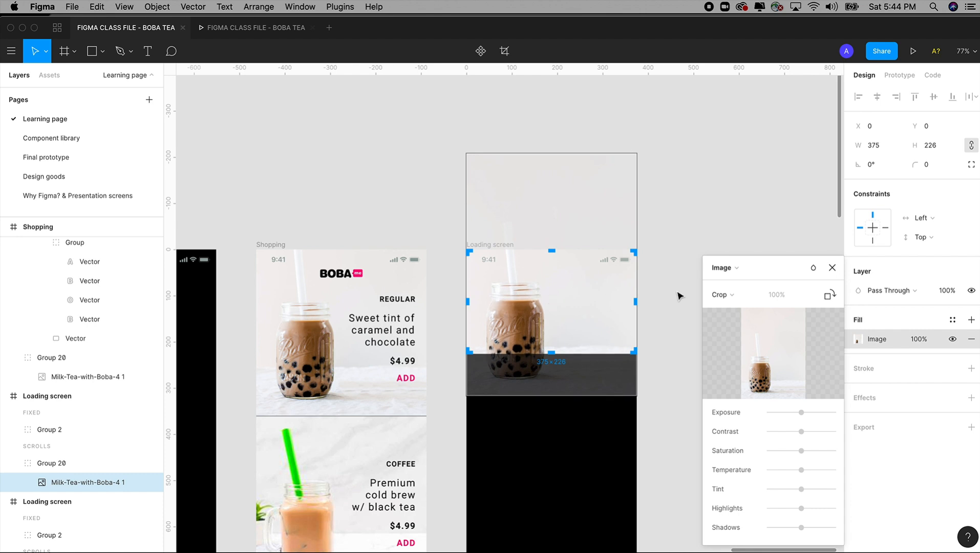
{"action": "left_click", "coordinate": [680, 298]}
{"action": "left_click_drag", "start_coordinate": [679, 298], "coordinate": [667, 263]}
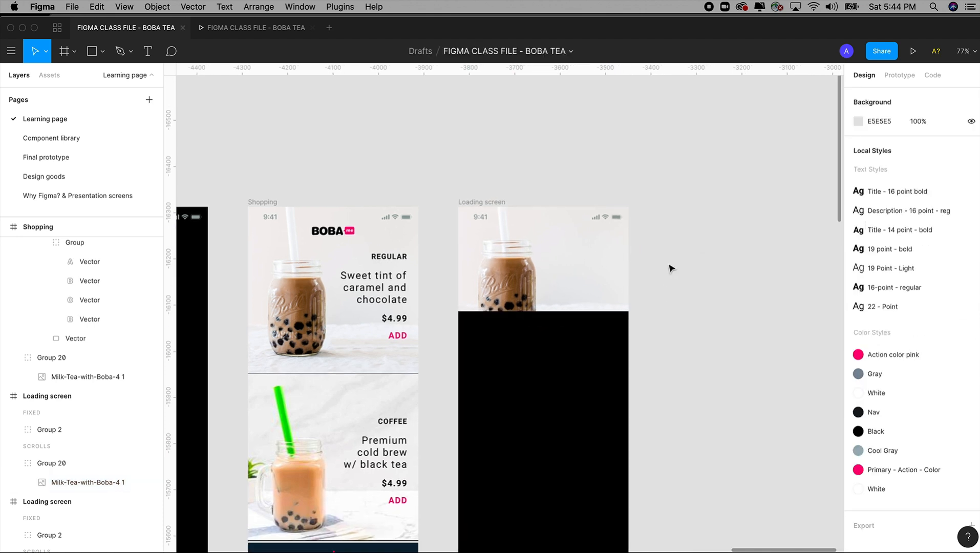
Step: Compare the regular drink section of the Shopping frame with the photo header in the new Loading screen frame
{"action": "key", "text": "z"}
{"action": "left_click_drag", "start_coordinate": [433, 184], "coordinate": [702, 470]}
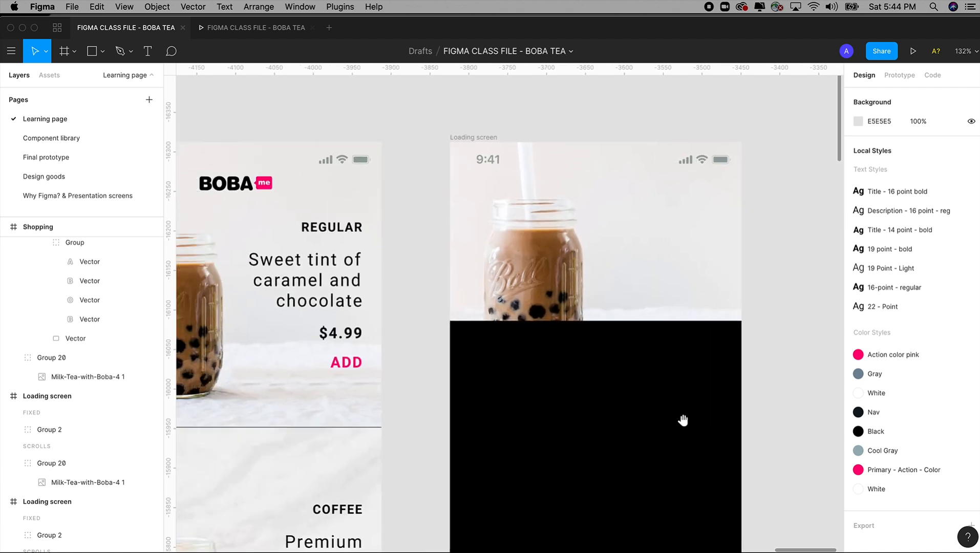
{"action": "left_click", "coordinate": [104, 55]}
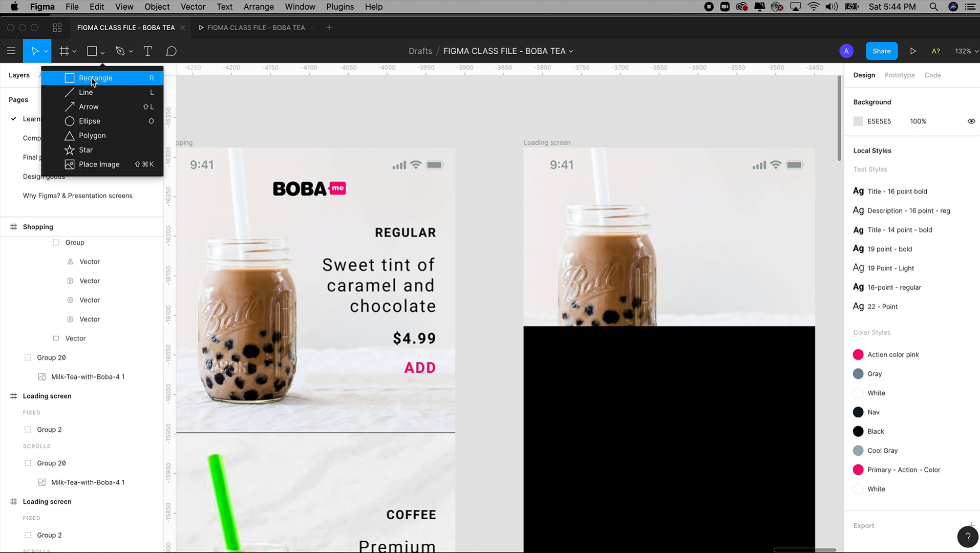
{"action": "left_click", "coordinate": [440, 143]}
{"action": "scroll", "coordinate": [470, 136], "scroll_direction": "right", "scroll_amount": 2}
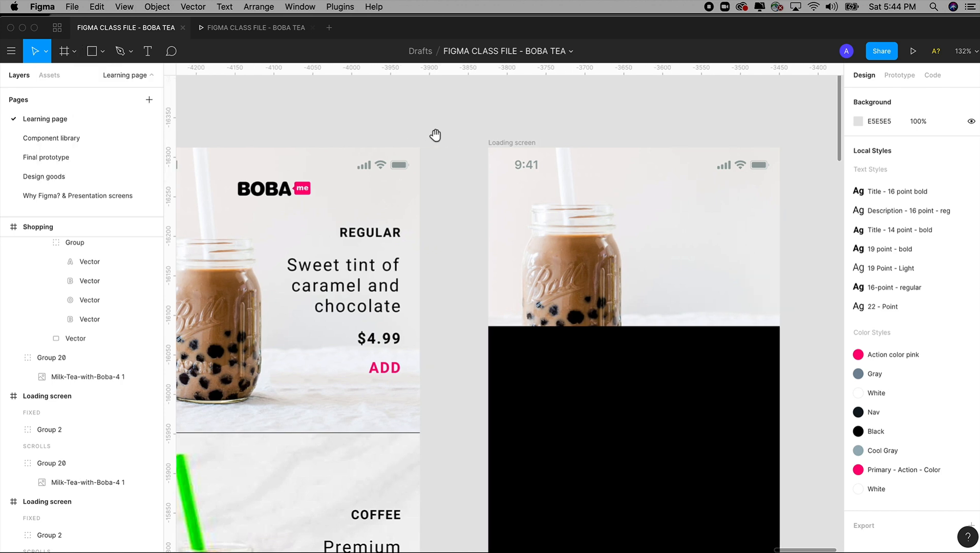
{"action": "scroll", "coordinate": [449, 299], "scroll_direction": "left", "scroll_amount": 3}
{"action": "scroll", "coordinate": [448, 299], "scroll_direction": "up", "scroll_amount": 1}
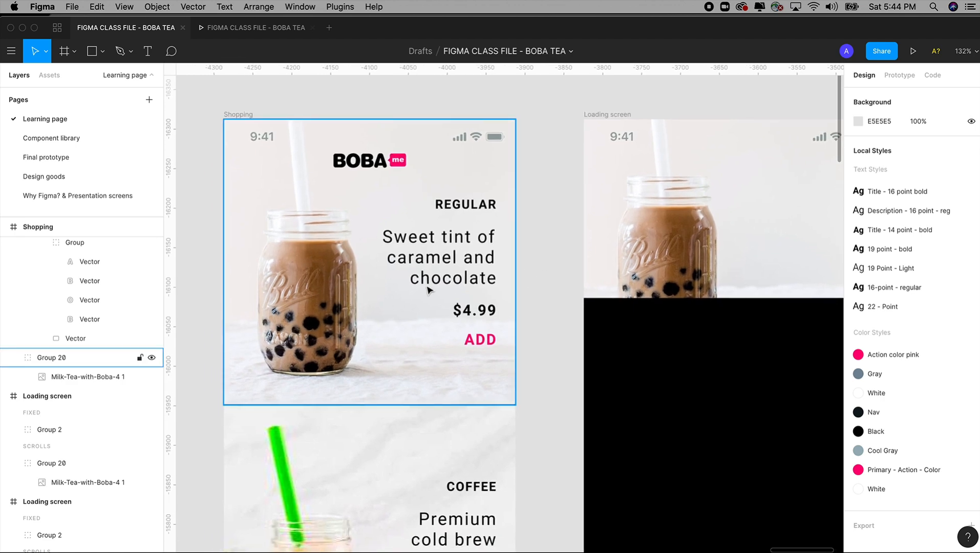
{"action": "left_click_drag", "start_coordinate": [583, 162], "coordinate": [397, 158]}
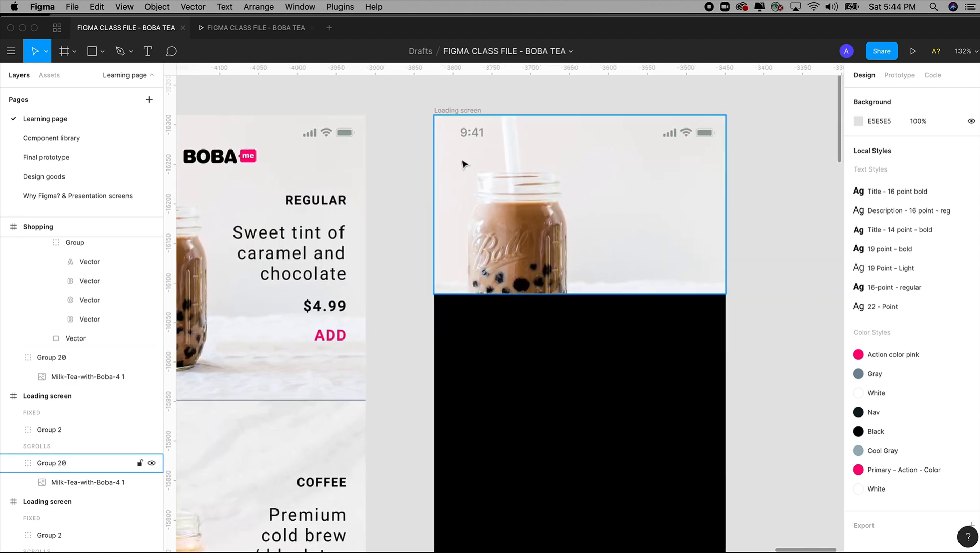
{"action": "left_click_drag", "start_coordinate": [409, 207], "coordinate": [589, 182]}
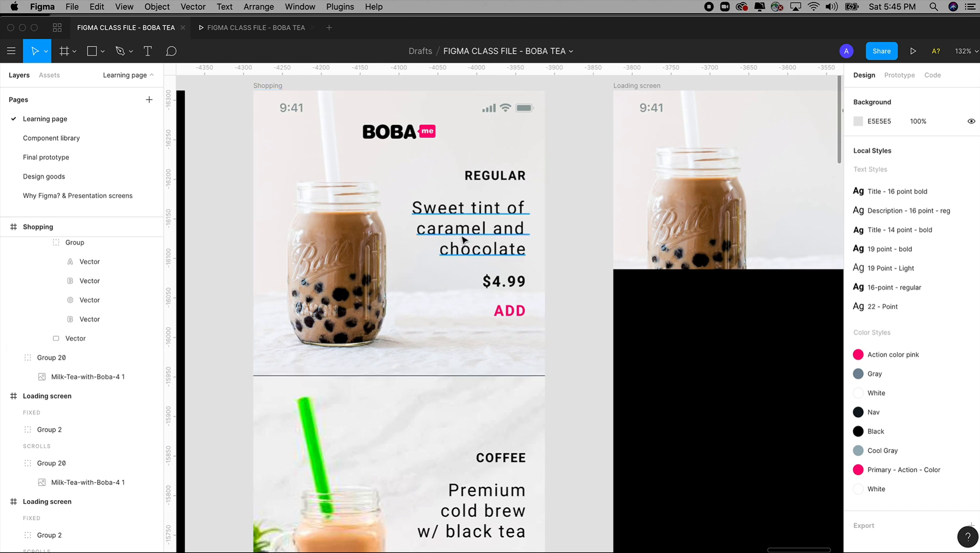
{"action": "left_click_drag", "start_coordinate": [567, 230], "coordinate": [355, 265]}
{"action": "key", "text": "z"}
{"action": "left_click_drag", "start_coordinate": [369, 96], "coordinate": [755, 498]}
{"action": "left_click_drag", "start_coordinate": [536, 403], "coordinate": [588, 412]}
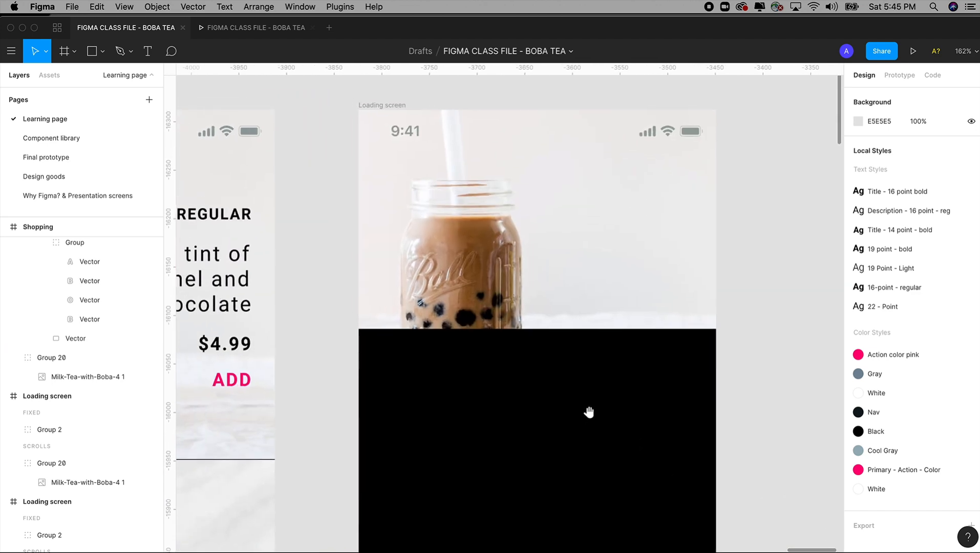
Step: Draw a thin vertical rectangle about 3 × 26 just below the 9:41 clock on the photo header
{"action": "left_click", "coordinate": [100, 53]}
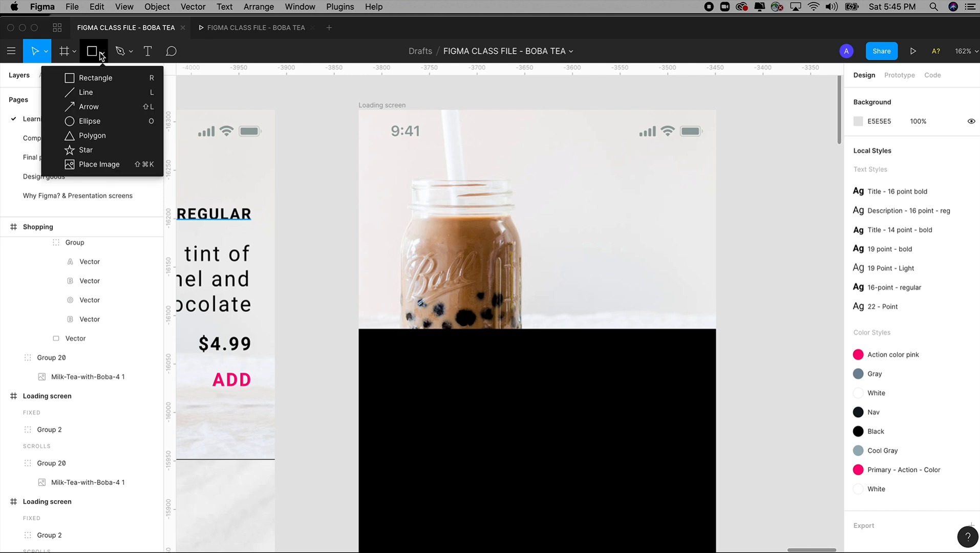
{"action": "left_click", "coordinate": [104, 82]}
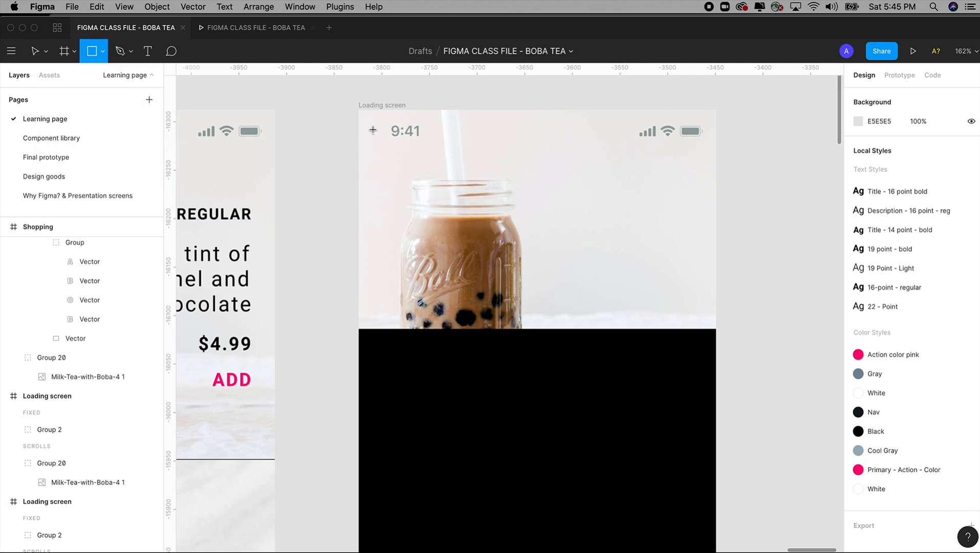
{"action": "left_click_drag", "start_coordinate": [374, 129], "coordinate": [377, 155]}
{"action": "key", "text": "shift"}
{"action": "left_click_drag", "start_coordinate": [331, 93], "coordinate": [464, 264]}
{"action": "scroll", "coordinate": [361, 183], "scroll_direction": "right", "scroll_amount": 3}
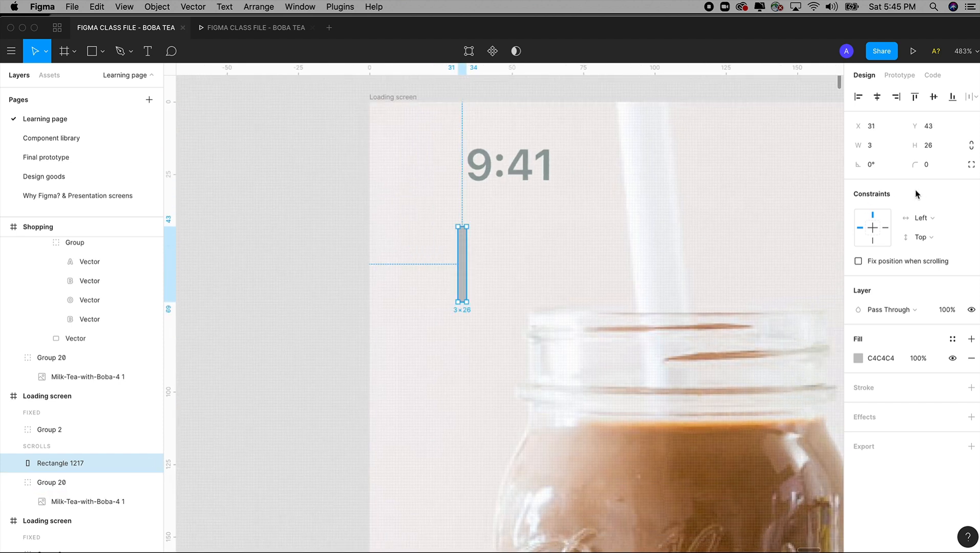
Step: Round the ends of the thin rectangle with a corner radius of 100 and check its shape up close
{"action": "left_click", "coordinate": [948, 165]}
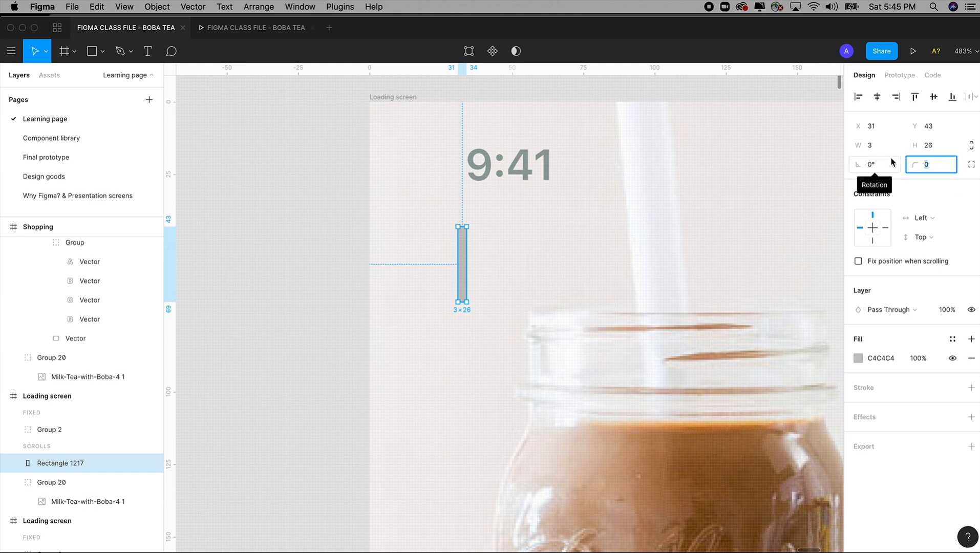
{"action": "type", "text": "100"}
{"action": "key", "text": "Tab"}
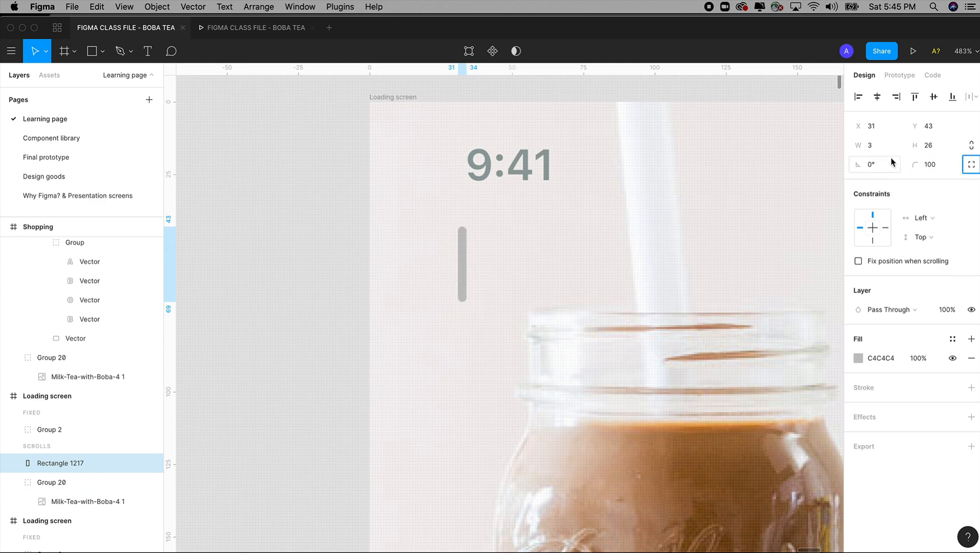
{"action": "left_click_drag", "start_coordinate": [407, 200], "coordinate": [559, 386]}
{"action": "key", "text": "super+z"}
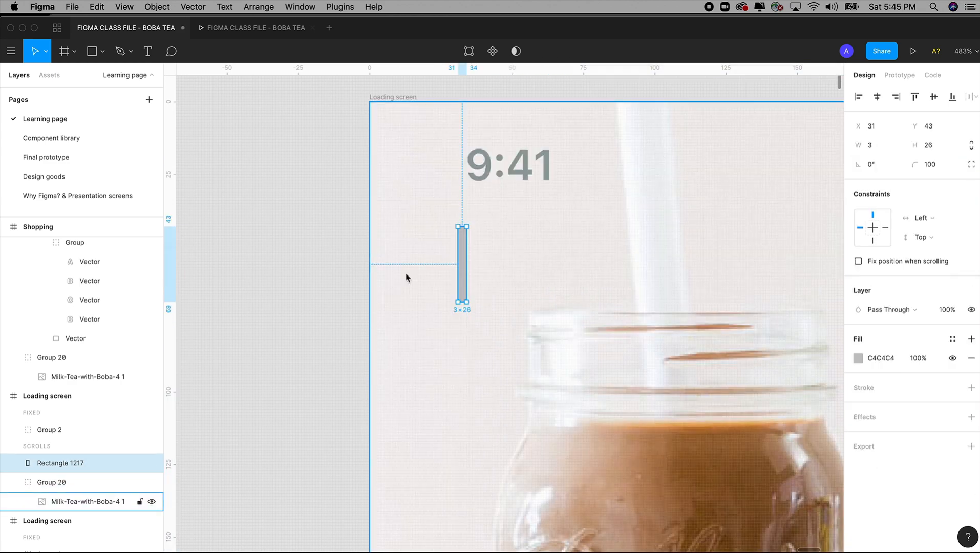
{"action": "scroll", "coordinate": [445, 271], "scroll_direction": "up", "scroll_amount": 5}
{"action": "left_click", "coordinate": [573, 264]}
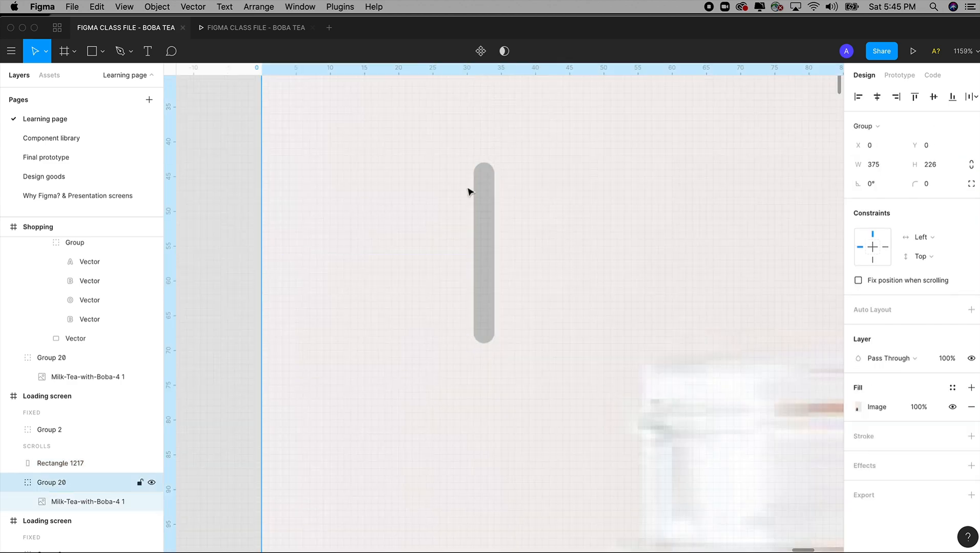
{"action": "scroll", "coordinate": [489, 197], "scroll_direction": "down", "scroll_amount": 5}
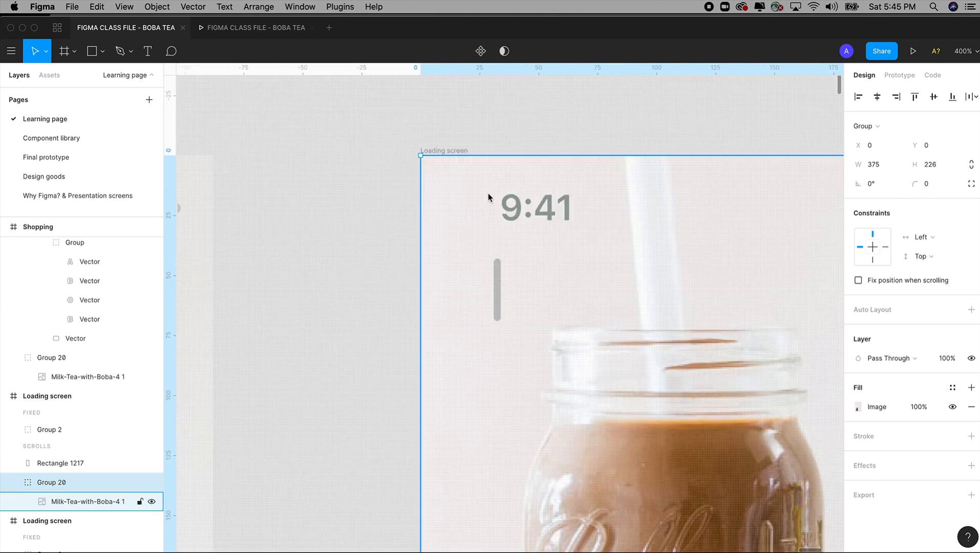
{"action": "left_click_drag", "start_coordinate": [483, 184], "coordinate": [366, 161]}
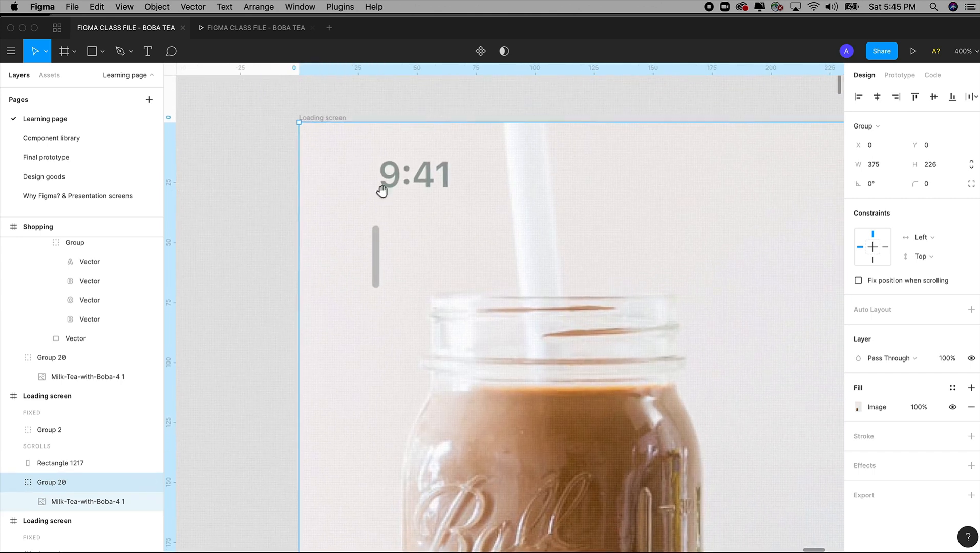
Step: Apply the Primary - Action - Color style to the rounded bar's fill
{"action": "left_click", "coordinate": [374, 254]}
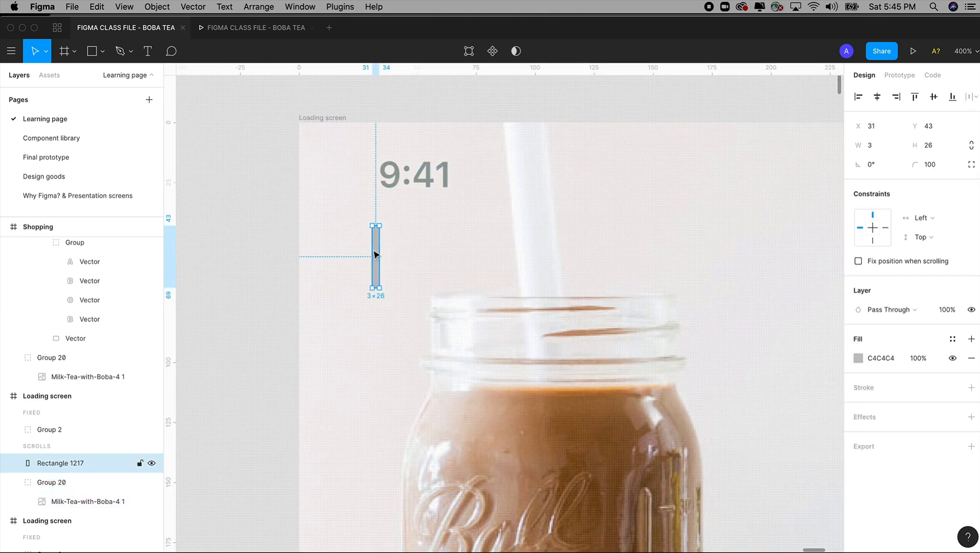
{"action": "left_click", "coordinate": [952, 338]}
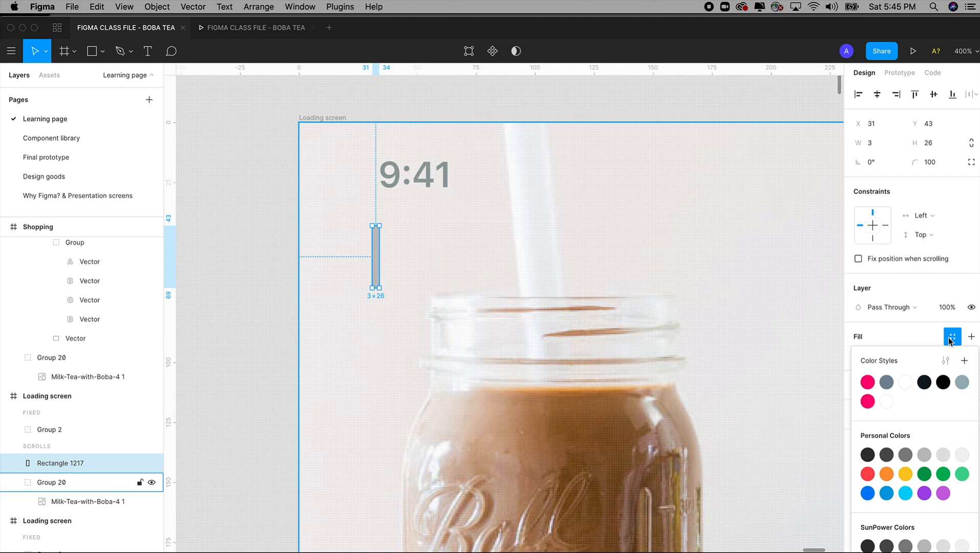
{"action": "left_click", "coordinate": [868, 404]}
{"action": "left_click", "coordinate": [265, 239]}
{"action": "left_click", "coordinate": [376, 258]}
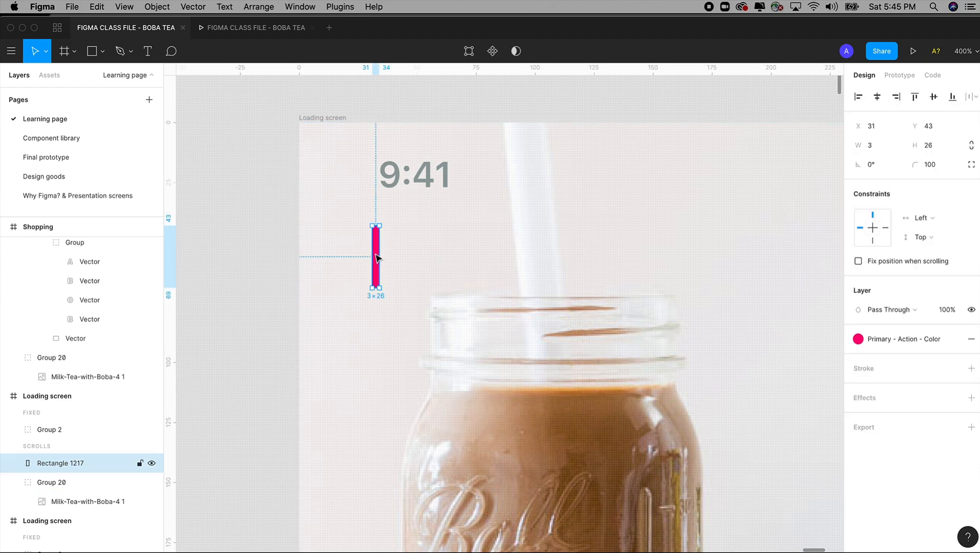
{"action": "left_click", "coordinate": [246, 232]}
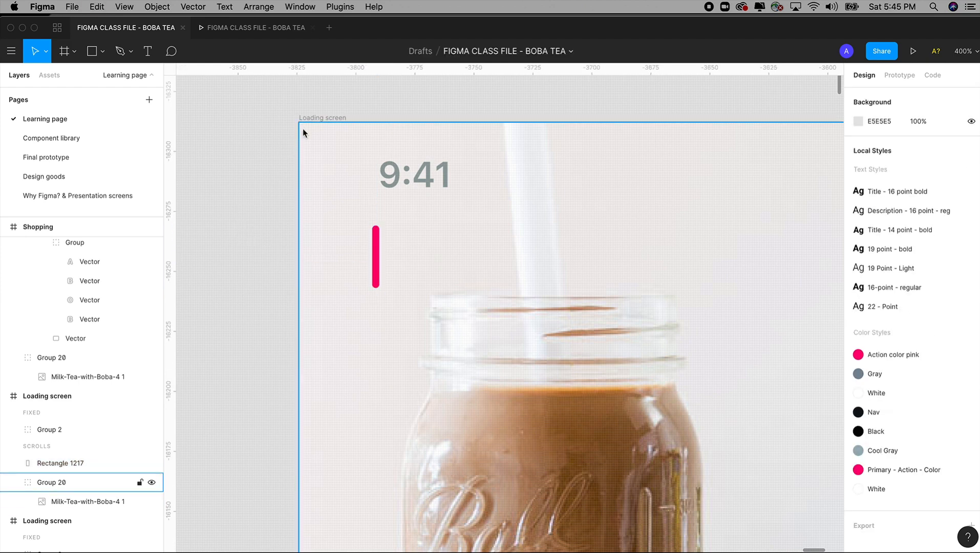
Step: Paste a copy of the pink bar into the Loading screen frame and rotate it 90° to form a plus
{"action": "left_click", "coordinate": [326, 117]}
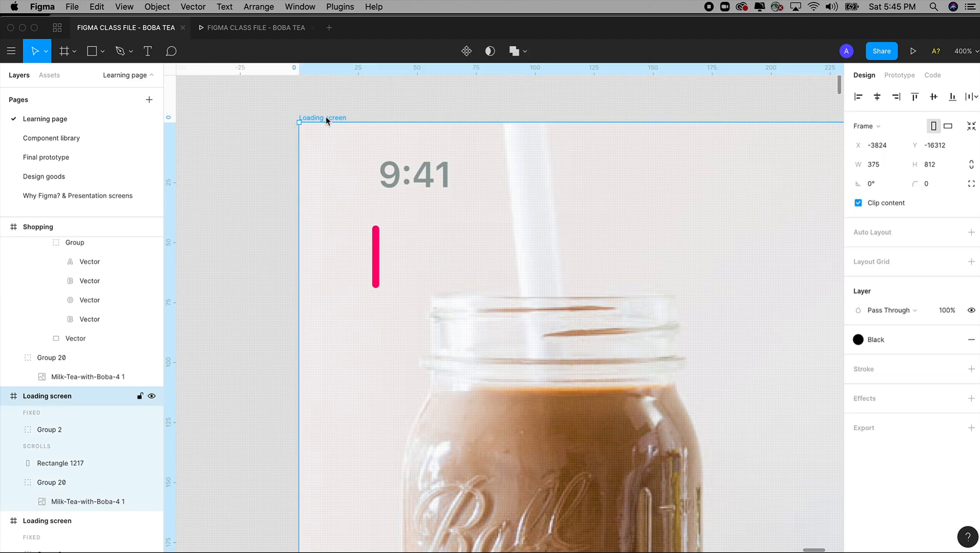
{"action": "key", "text": "super+v"}
{"action": "left_click_drag", "start_coordinate": [326, 118], "coordinate": [379, 255]}
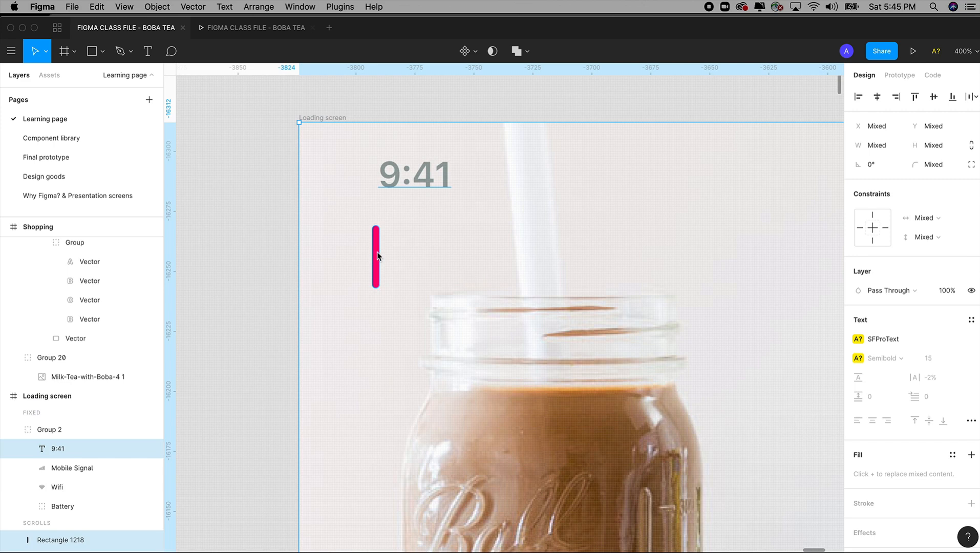
{"action": "left_click", "coordinate": [377, 256]}
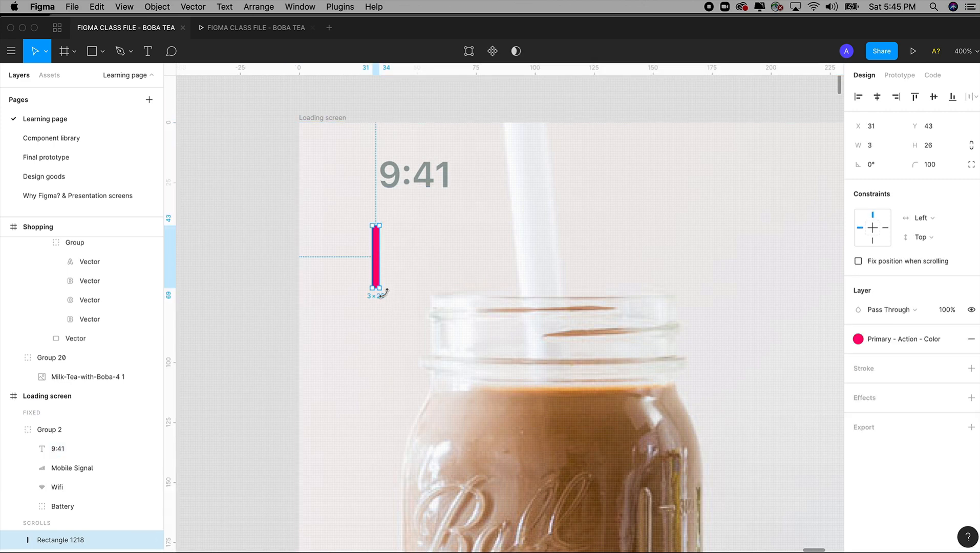
{"action": "left_click_drag", "start_coordinate": [386, 291], "coordinate": [418, 249]}
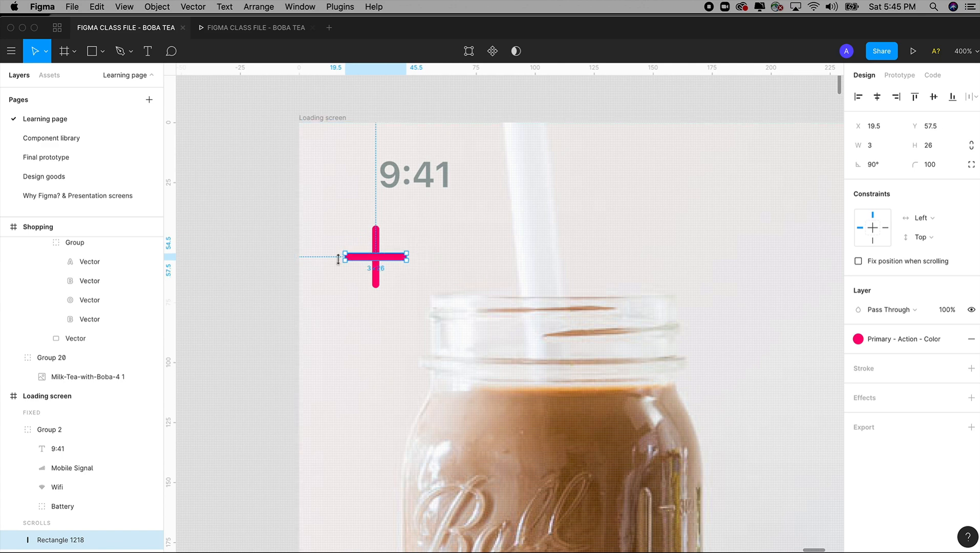
Step: Select both the vertical and horizontal pink bars and group them into one icon
{"action": "left_click", "coordinate": [285, 243]}
{"action": "mouse_move", "coordinate": [267, 222]}
{"action": "left_mouse_down"}
{"action": "mouse_move", "coordinate": [309, 258]}
{"action": "mouse_move", "coordinate": [267, 241]}
{"action": "left_mouse_up"}
{"action": "left_click", "coordinate": [378, 238]}
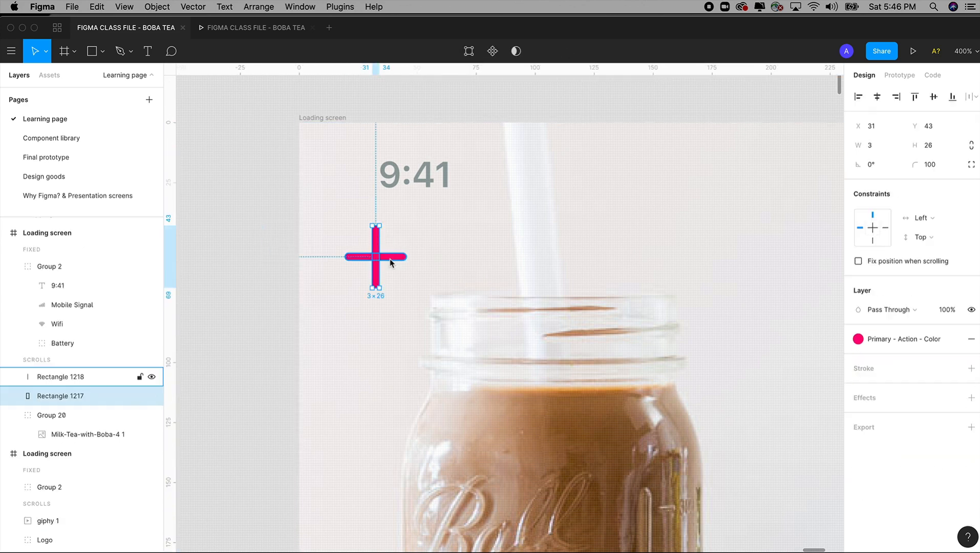
{"action": "left_click", "coordinate": [393, 257], "text": "shift"}
{"action": "right_click", "coordinate": [392, 257]}
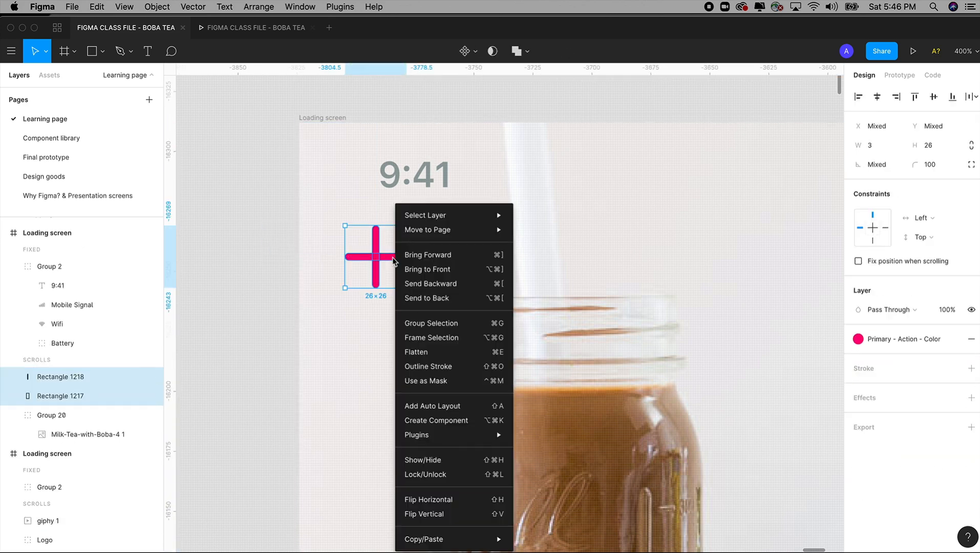
{"action": "left_click", "coordinate": [429, 323]}
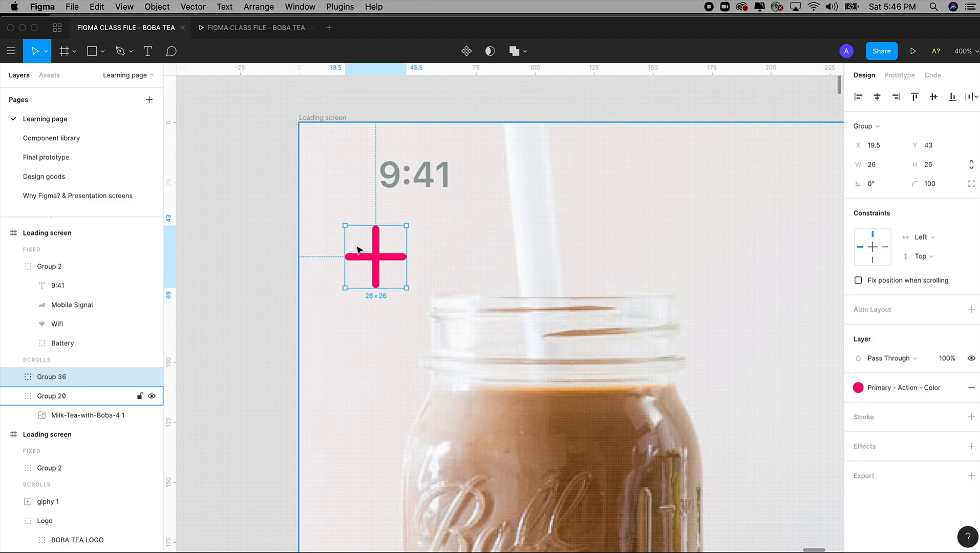
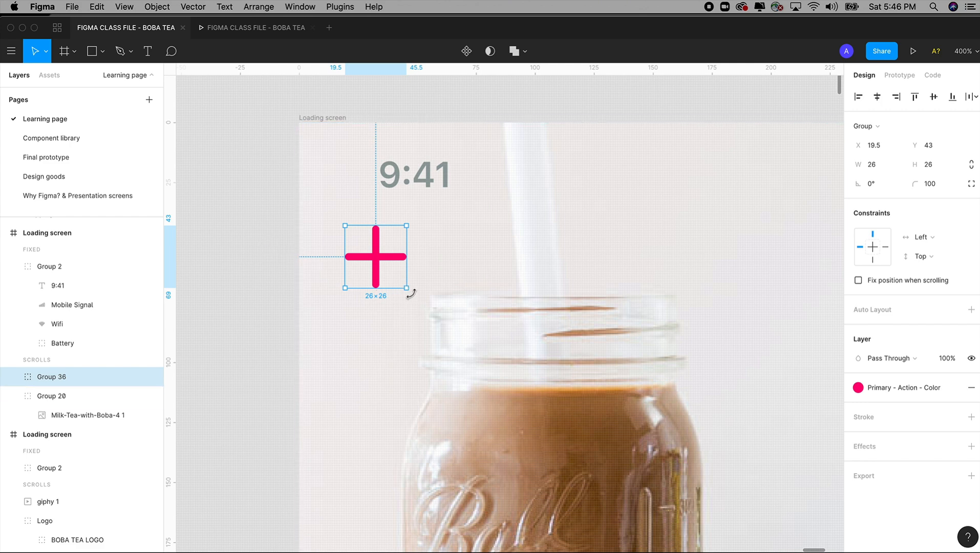
Step: Rotate the grouped pink plus to -45° so it forms an X in the Loading screen frame
{"action": "left_click_drag", "start_coordinate": [410, 293], "coordinate": [380, 310]}
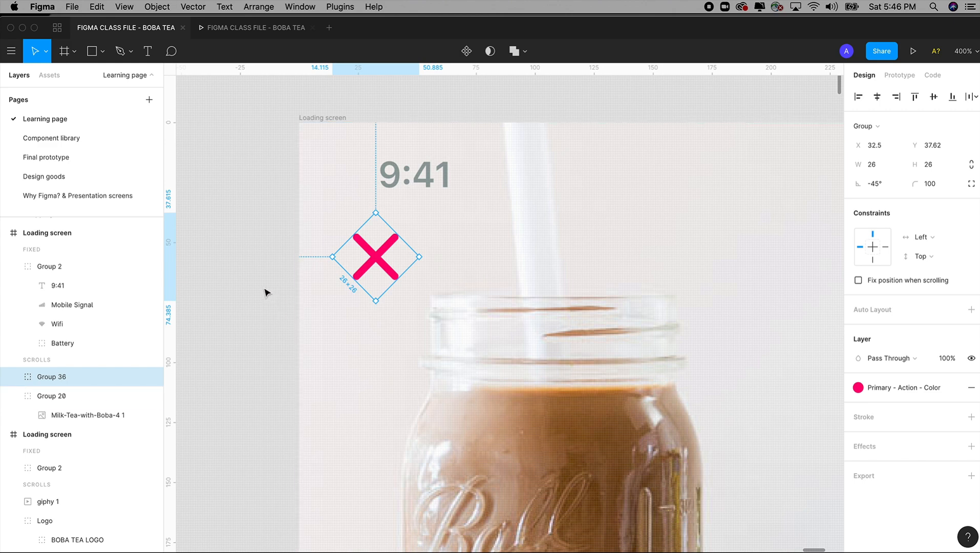
{"action": "key", "text": "shift+0"}
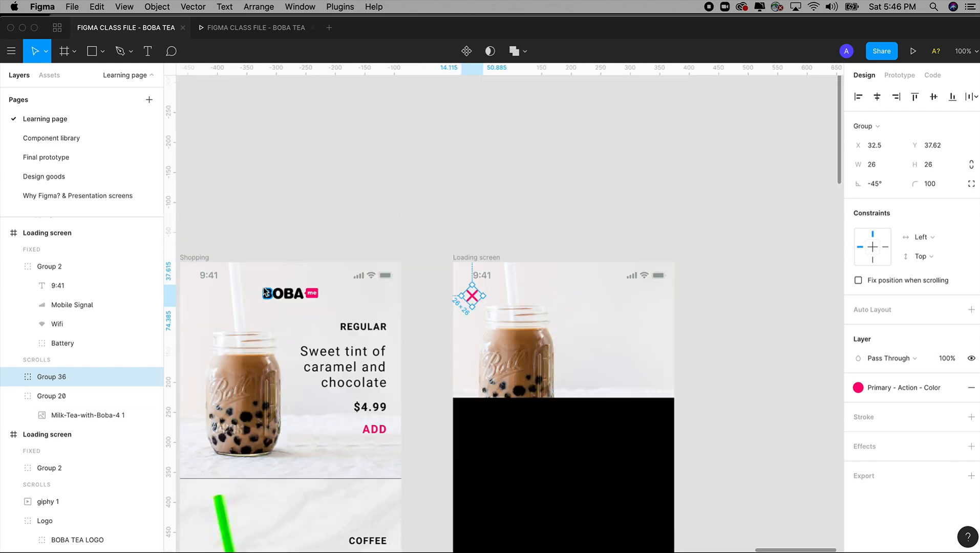
{"action": "left_click_drag", "start_coordinate": [454, 307], "coordinate": [422, 248]}
{"action": "key", "text": "z"}
{"action": "mouse_move", "coordinate": [374, 158]}
{"action": "left_mouse_down"}
{"action": "mouse_move", "coordinate": [498, 335]}
{"action": "mouse_move", "coordinate": [675, 492]}
{"action": "left_mouse_up"}
{"action": "left_click_drag", "start_coordinate": [619, 413], "coordinate": [698, 416]}
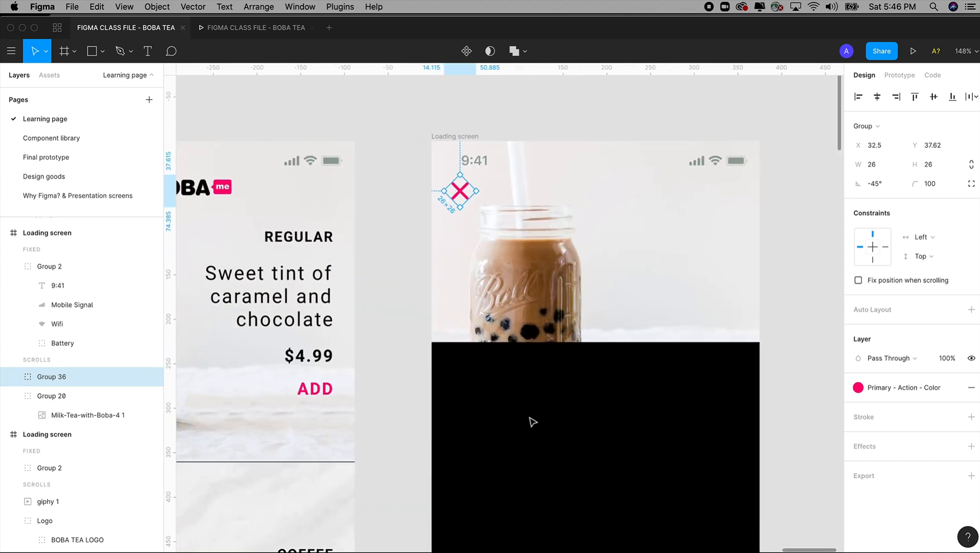
Step: Scale the pink X icon down proportionally to about 20.5 × 20.5 and deselect it
{"action": "key", "text": "alt"}
{"action": "left_click_drag", "start_coordinate": [458, 203], "coordinate": [458, 204]}
{"action": "key", "text": "super+z"}
{"action": "scroll", "coordinate": [473, 164], "scroll_direction": "up", "scroll_amount": 5}
{"action": "left_click_drag", "start_coordinate": [441, 266], "coordinate": [440, 259]}
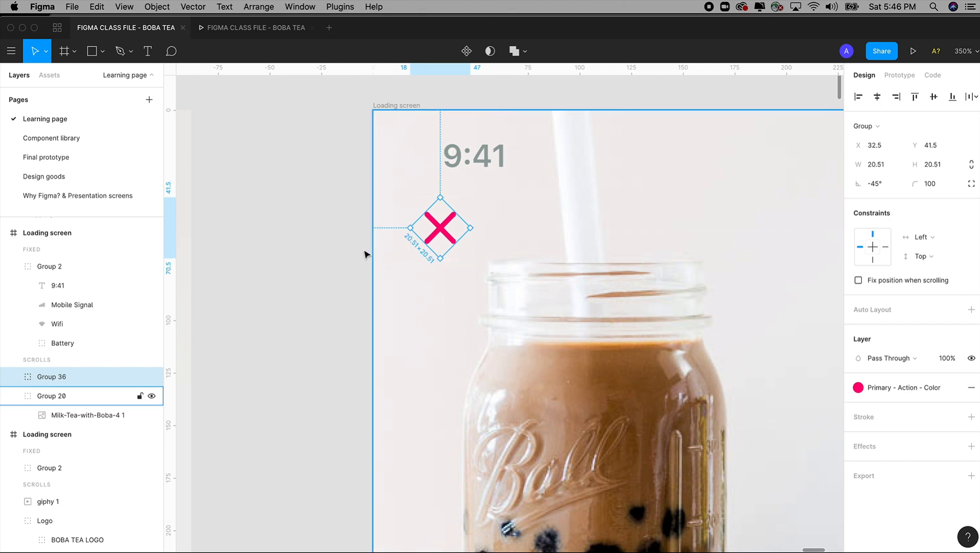
{"action": "key", "text": "shift+0"}
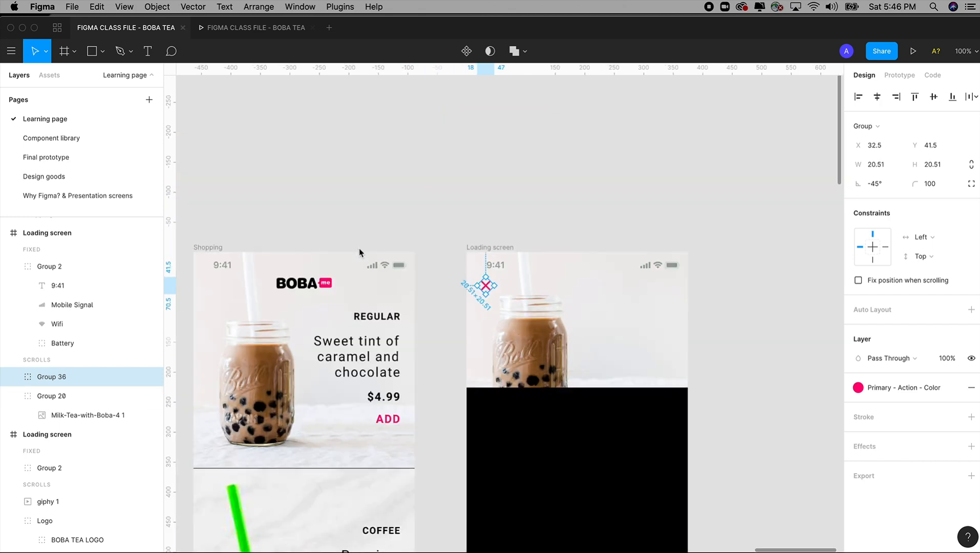
{"action": "left_click", "coordinate": [464, 224]}
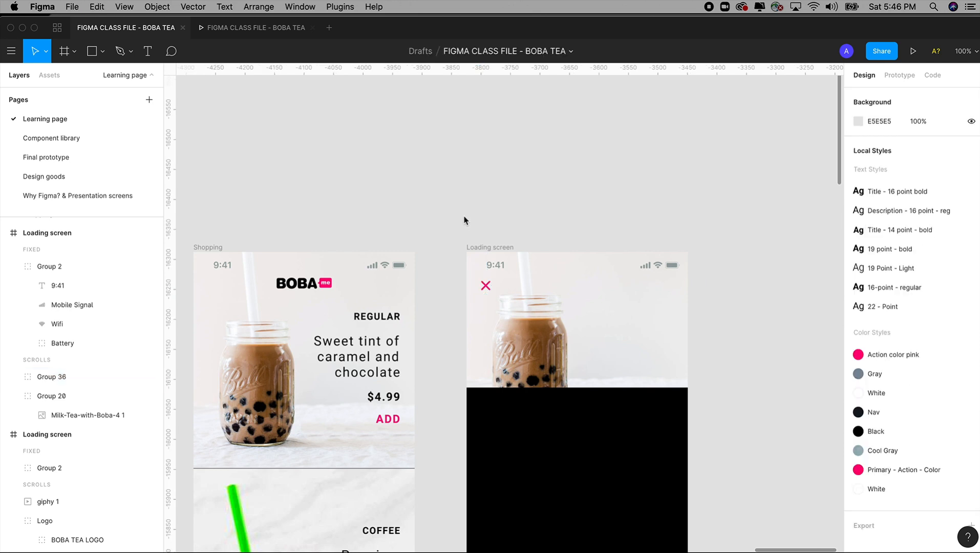
Step: Copy the pink X icon to the Component library page and place it below the primary button
{"action": "left_click", "coordinate": [77, 376]}
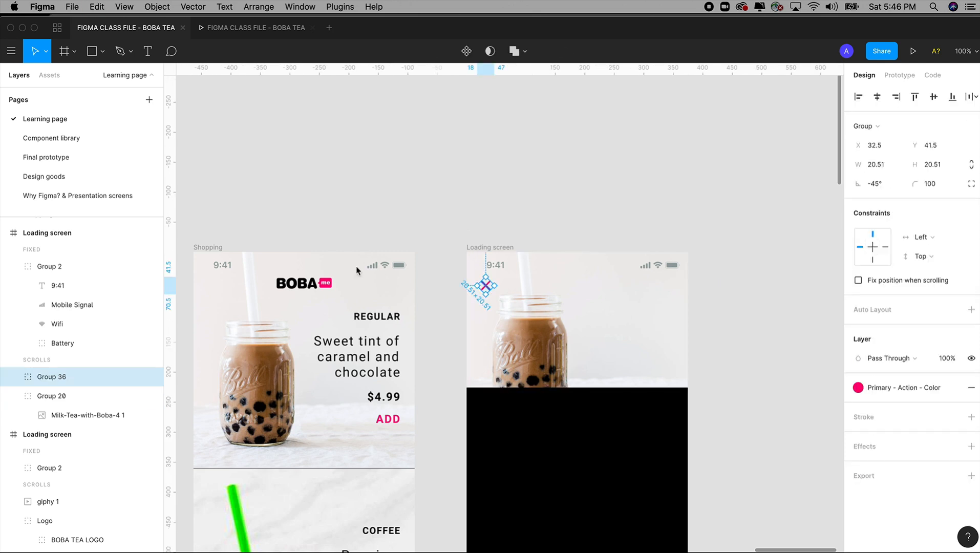
{"action": "left_click", "coordinate": [45, 142]}
{"action": "left_click_drag", "start_coordinate": [597, 335], "coordinate": [618, 296]}
{"action": "left_click_drag", "start_coordinate": [486, 366], "coordinate": [526, 304]}
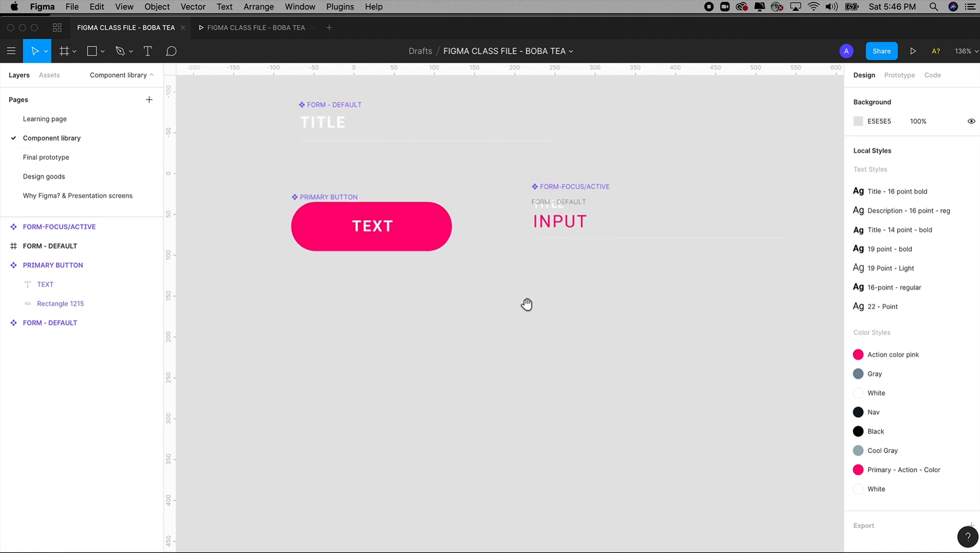
{"action": "key", "text": "cmd+v"}
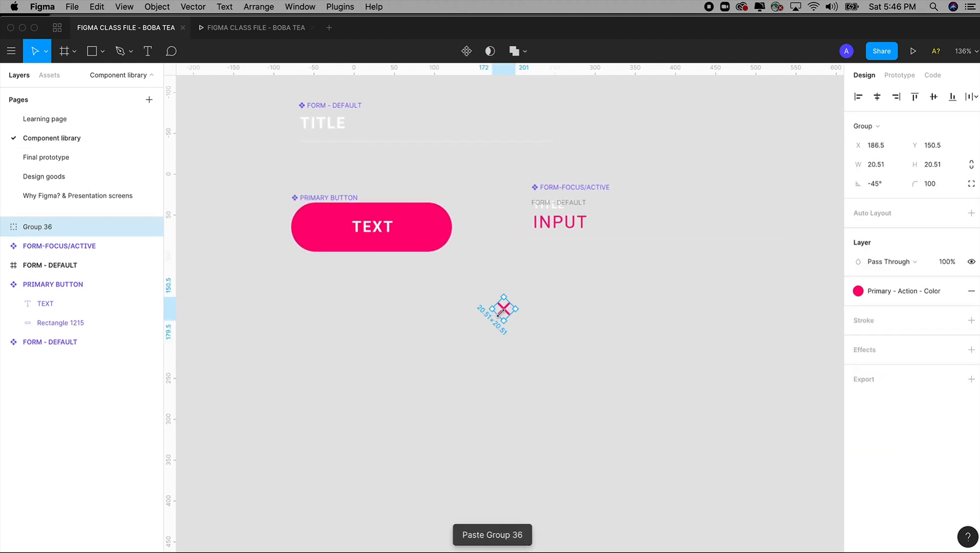
{"action": "left_click_drag", "start_coordinate": [490, 320], "coordinate": [292, 334]}
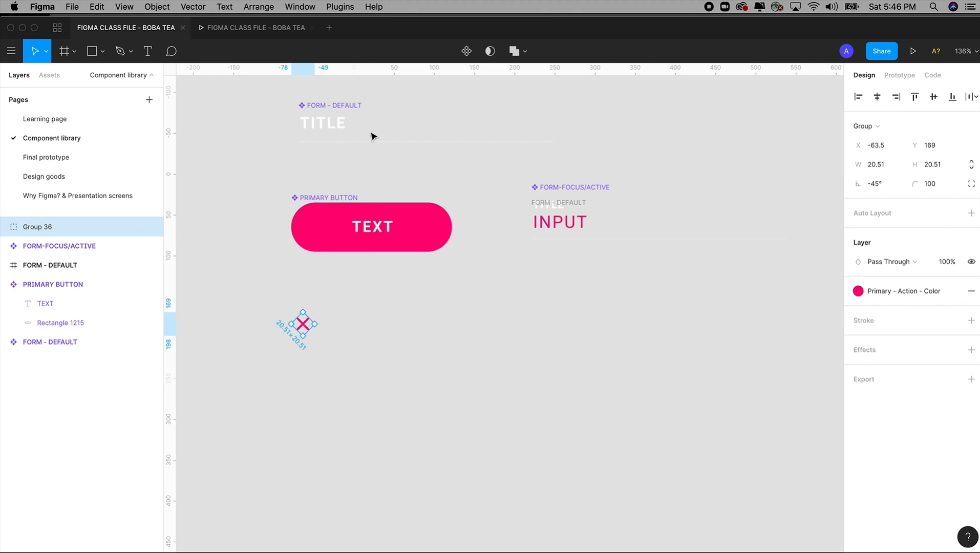
Step: Turn the pasted X icon into a component and rename it "Close - x"
{"action": "left_click", "coordinate": [466, 53]}
{"action": "key", "text": "cmd+z"}
{"action": "scroll", "coordinate": [285, 251], "scroll_direction": "up", "scroll_amount": 5}
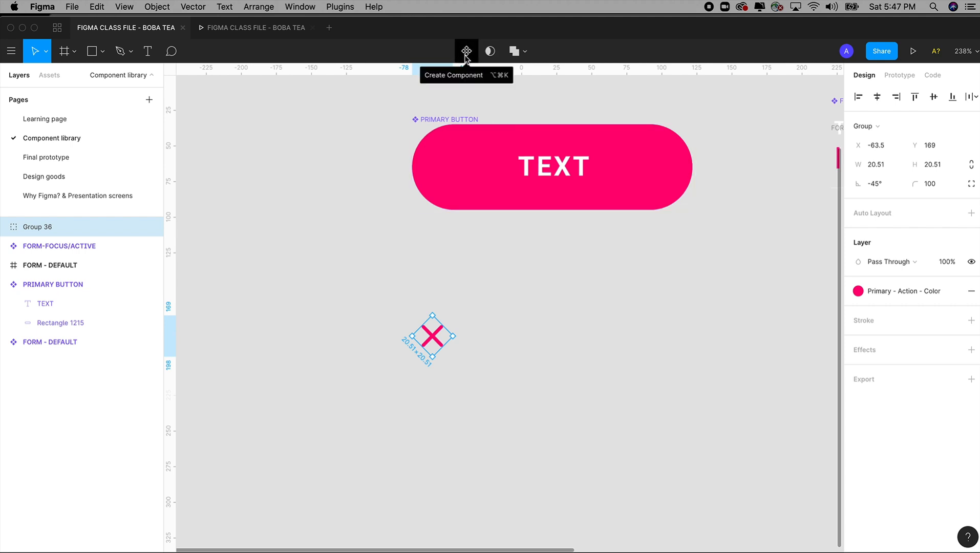
{"action": "left_click", "coordinate": [466, 53]}
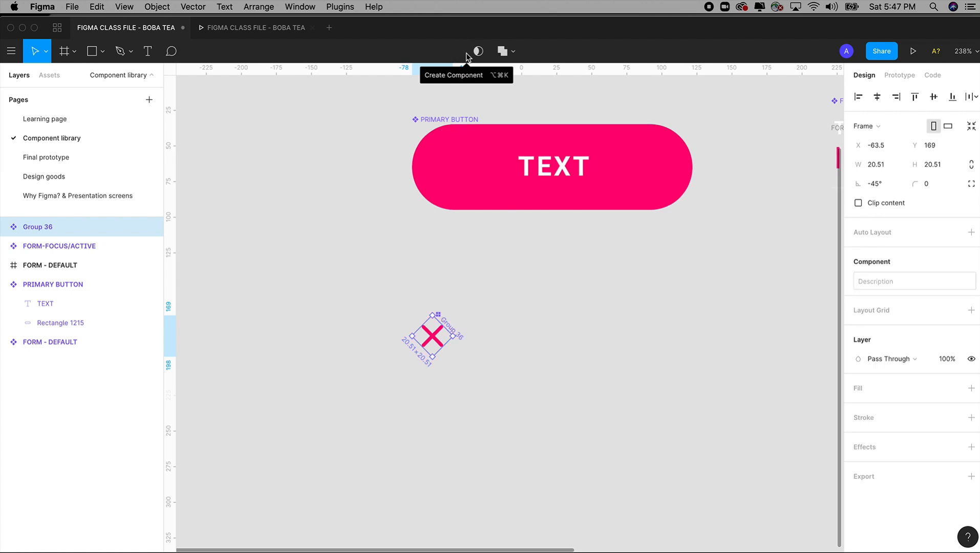
{"action": "double_click", "coordinate": [49, 229]}
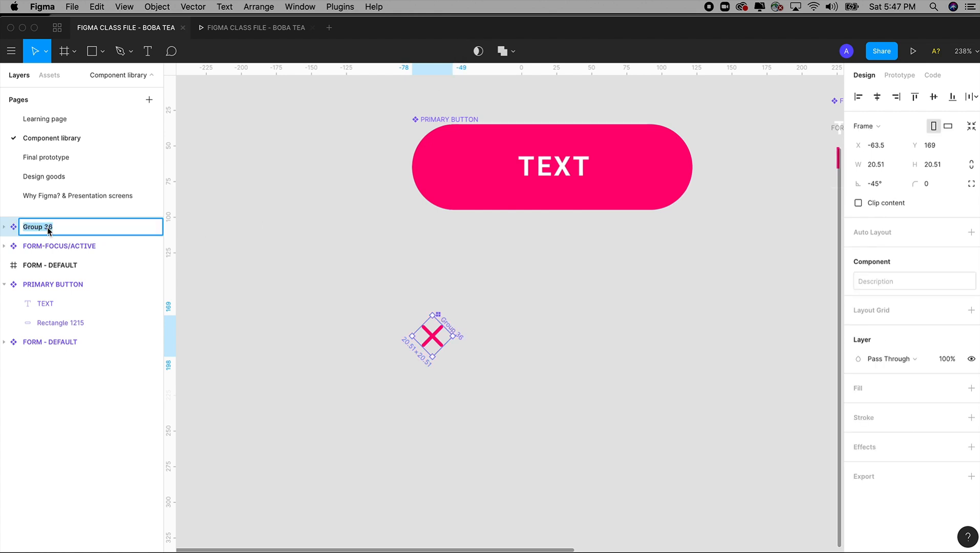
{"action": "type", "text": "Close - x"}
{"action": "left_click", "coordinate": [316, 285]}
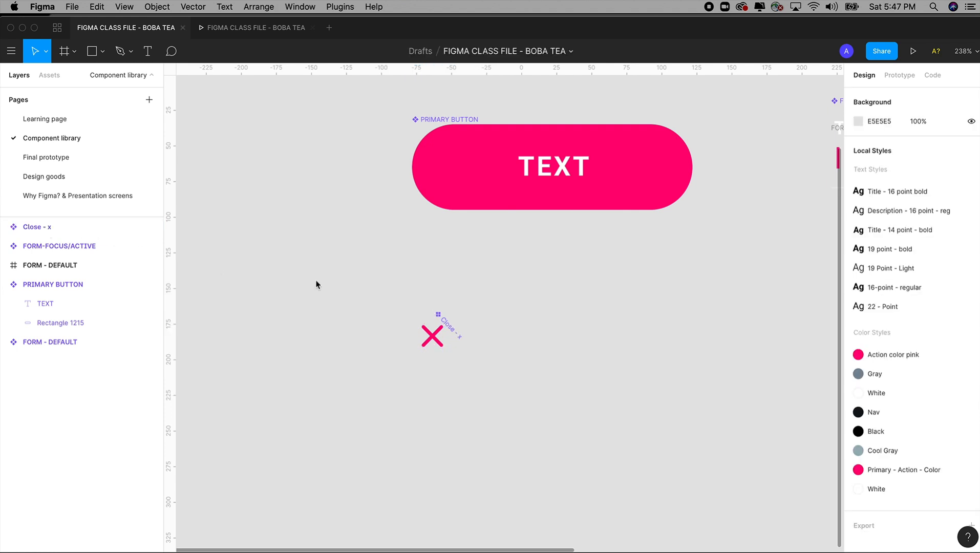
Step: Replace the original X group on the Learning page's milk tea screen with an instance of the Close - x component
{"action": "left_click", "coordinate": [57, 121]}
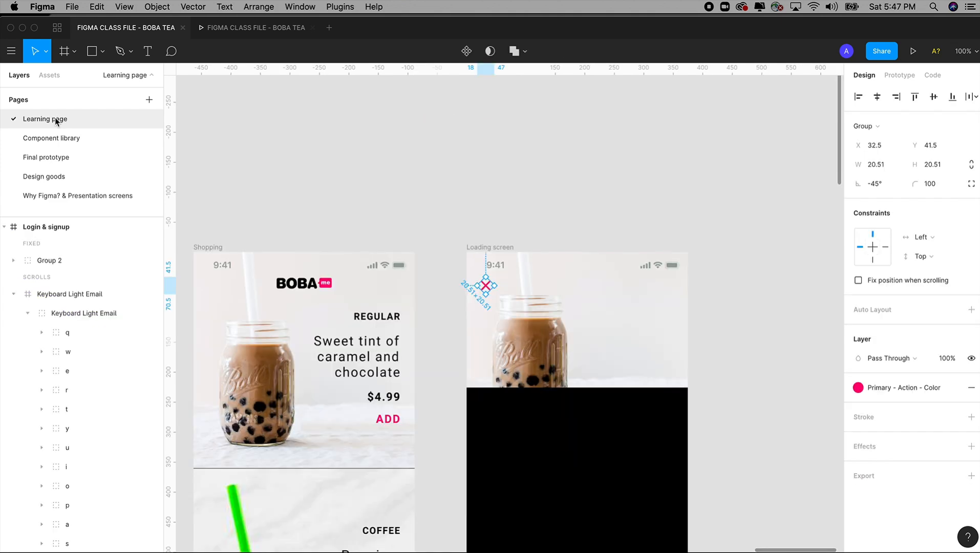
{"action": "key", "text": "z"}
{"action": "left_click_drag", "start_coordinate": [438, 203], "coordinate": [681, 466]}
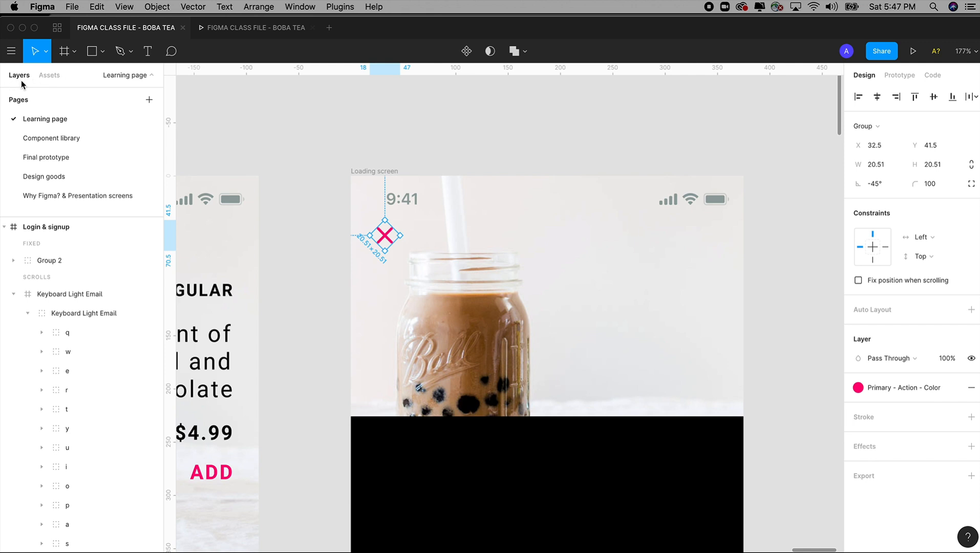
{"action": "left_click", "coordinate": [49, 76]}
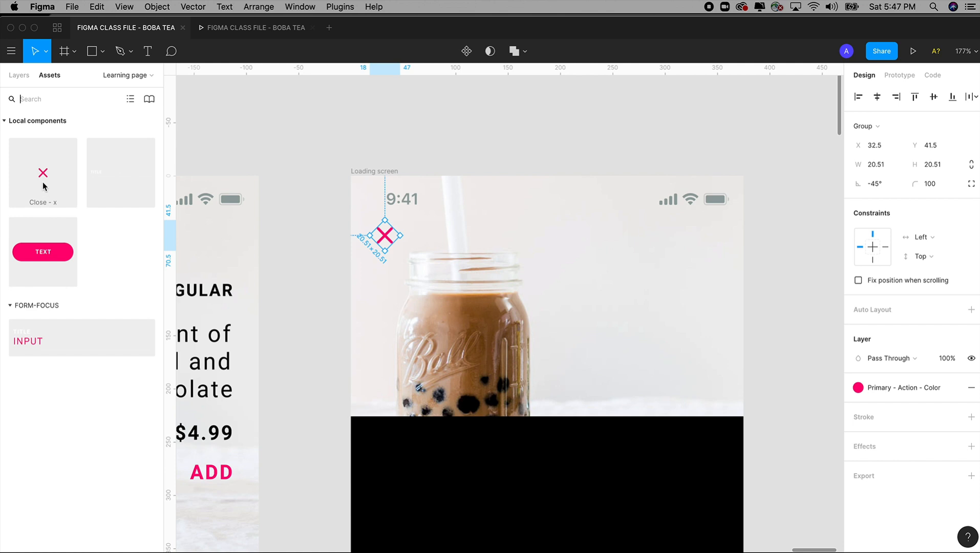
{"action": "left_click_drag", "start_coordinate": [43, 175], "coordinate": [386, 237]}
{"action": "key", "text": "Delete"}
{"action": "left_click", "coordinate": [385, 238]}
{"action": "key", "text": "Delete"}
{"action": "key", "text": "cmd+v"}
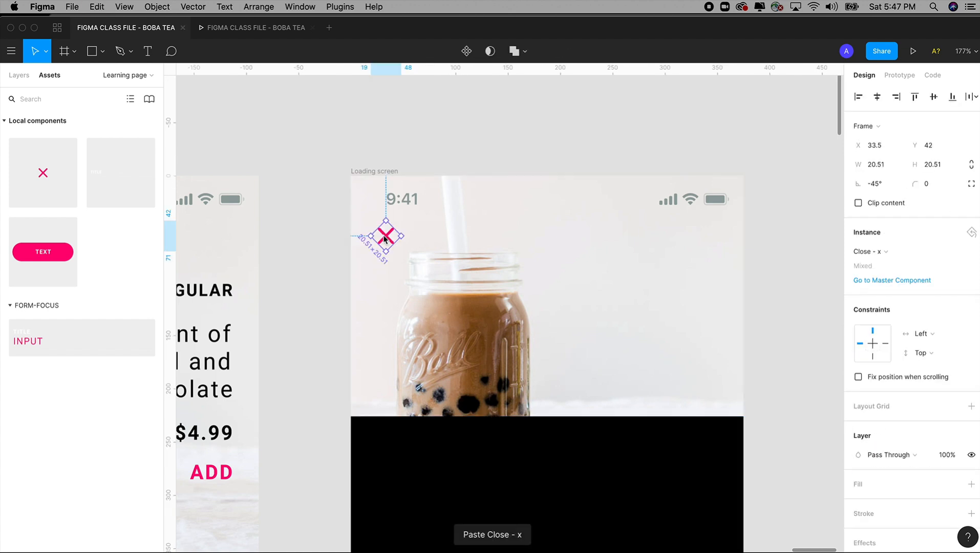
Step: Move the Close - x instance to about X 31.5, Y 45 below the status bar and check its placement
{"action": "left_click_drag", "start_coordinate": [387, 239], "coordinate": [363, 203]}
{"action": "key", "text": "shift+0"}
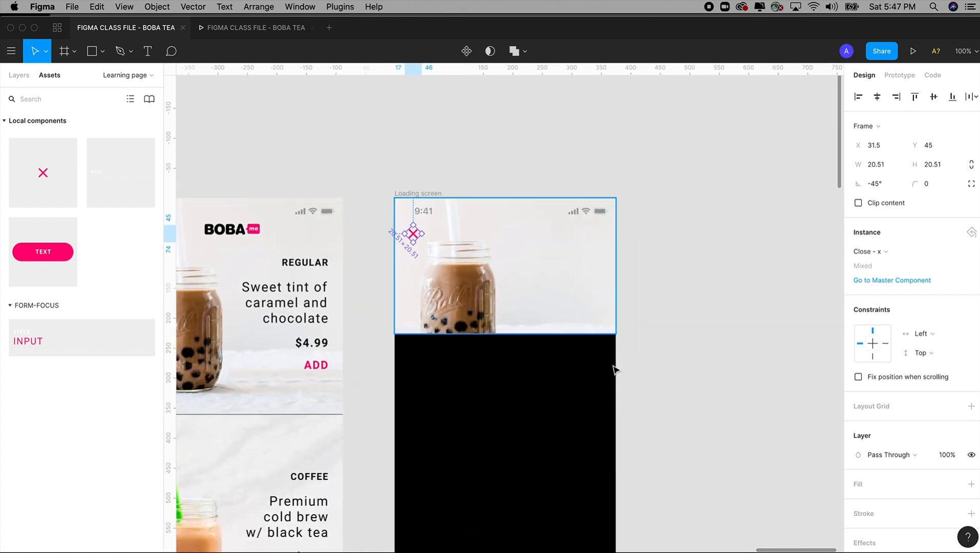
{"action": "left_click", "coordinate": [726, 361]}
{"action": "key", "text": "z"}
{"action": "left_click_drag", "start_coordinate": [372, 152], "coordinate": [748, 467]}
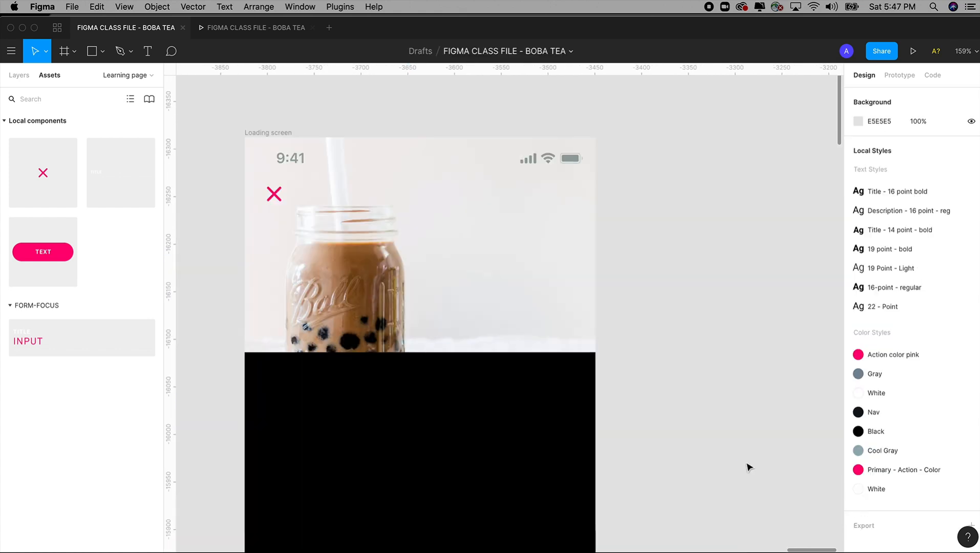
{"action": "scroll", "coordinate": [733, 415], "scroll_direction": "left", "scroll_amount": 2}
{"action": "key", "text": "shift+0"}
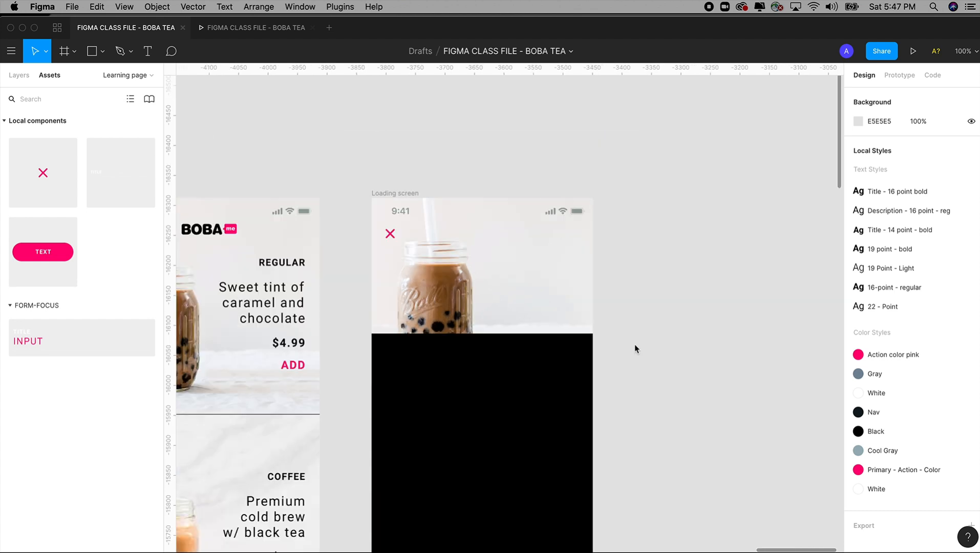
Step: Add an On Tap prototype connection from the Regular milk tea group in Shopping to the Loading screen frame with the close icon
{"action": "scroll", "coordinate": [635, 349], "scroll_direction": "left", "scroll_amount": 5}
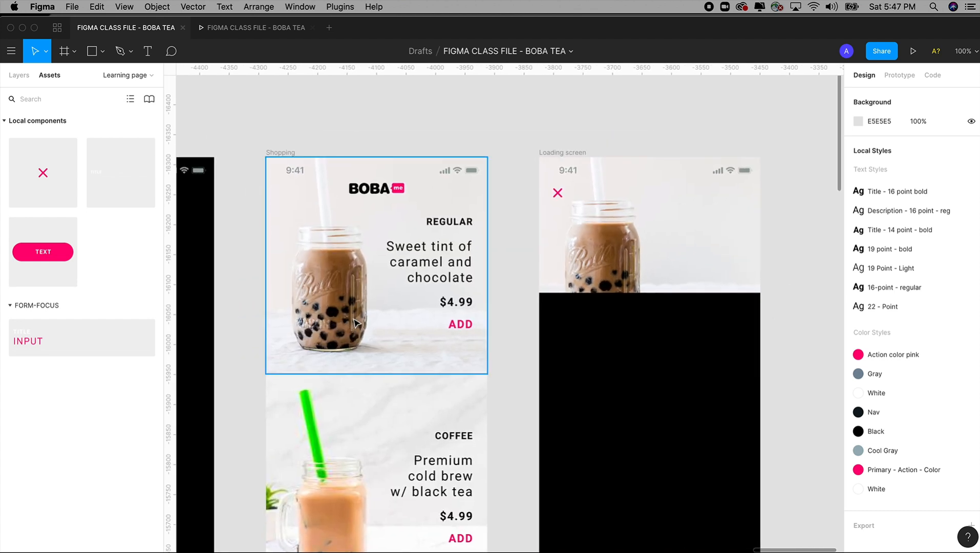
{"action": "key", "text": "minus"}
{"action": "key", "text": "z"}
{"action": "left_click_drag", "start_coordinate": [298, 197], "coordinate": [575, 532]}
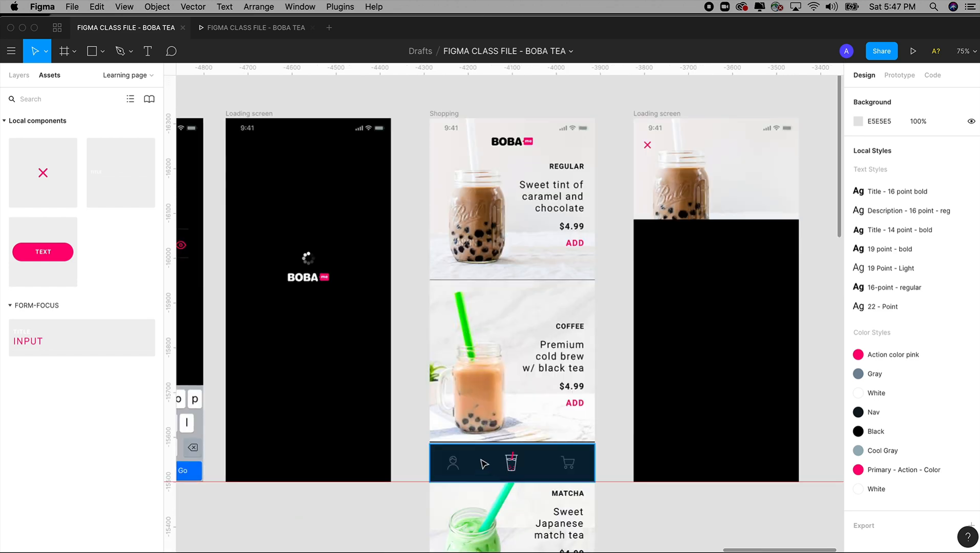
{"action": "left_click", "coordinate": [475, 203]}
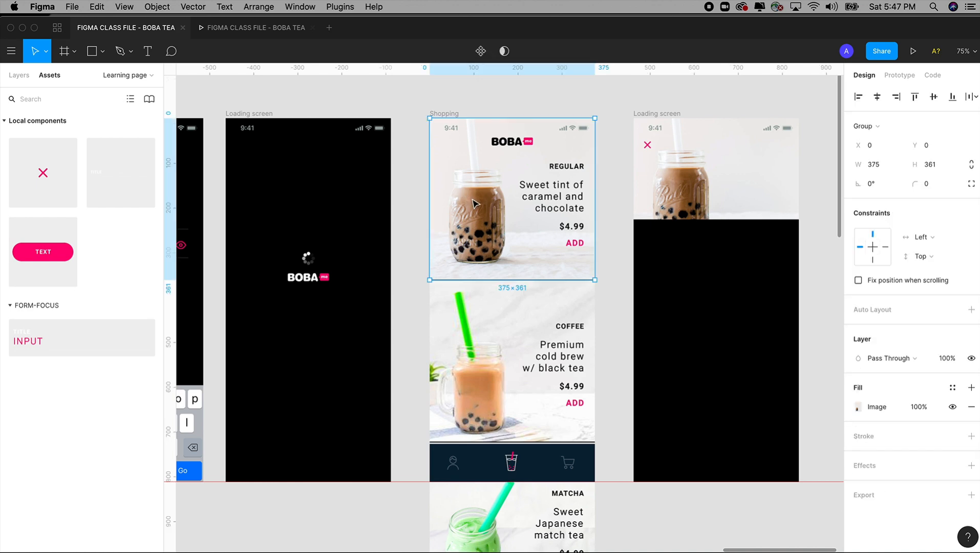
{"action": "left_click", "coordinate": [898, 76]}
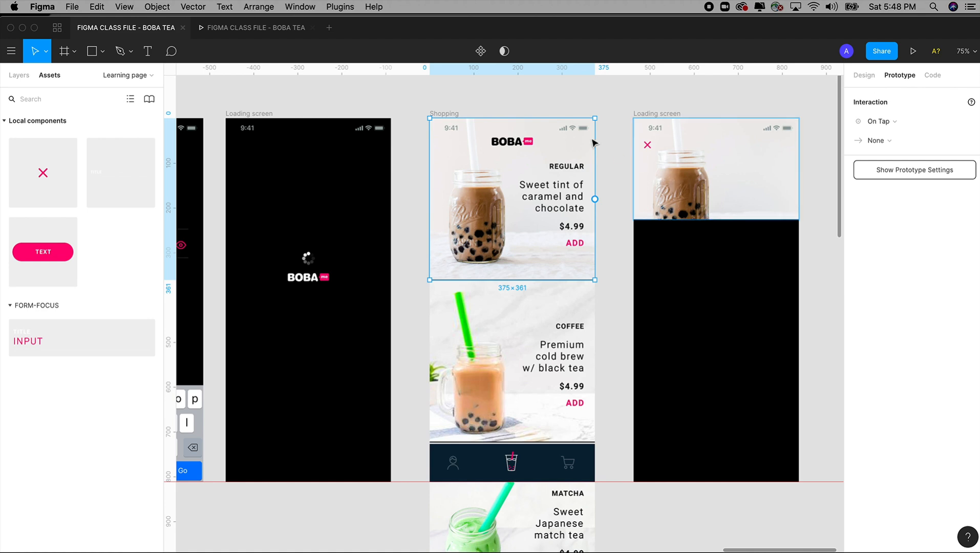
{"action": "left_click", "coordinate": [422, 183]}
{"action": "left_click", "coordinate": [453, 212]}
{"action": "left_click_drag", "start_coordinate": [594, 200], "coordinate": [641, 202]}
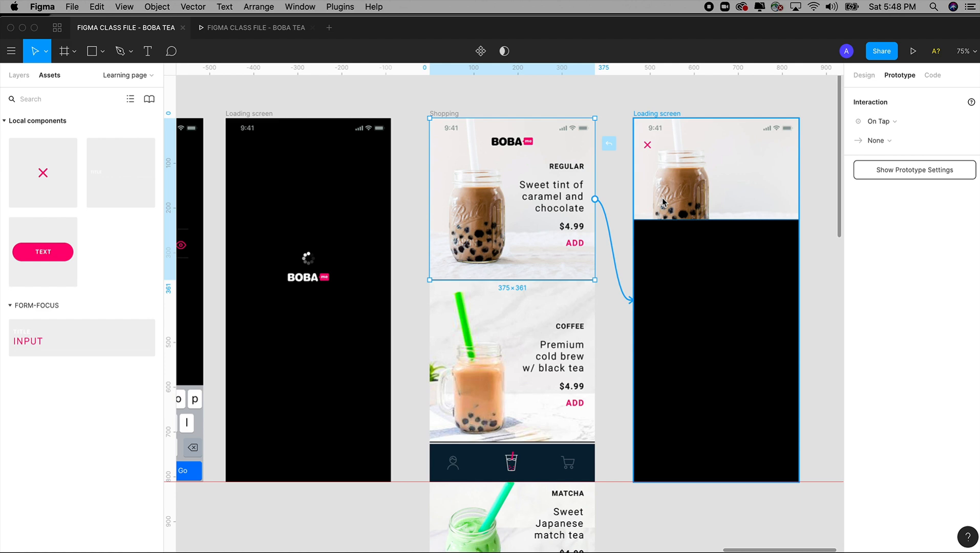
{"action": "left_click_drag", "start_coordinate": [663, 201], "coordinate": [663, 201]}
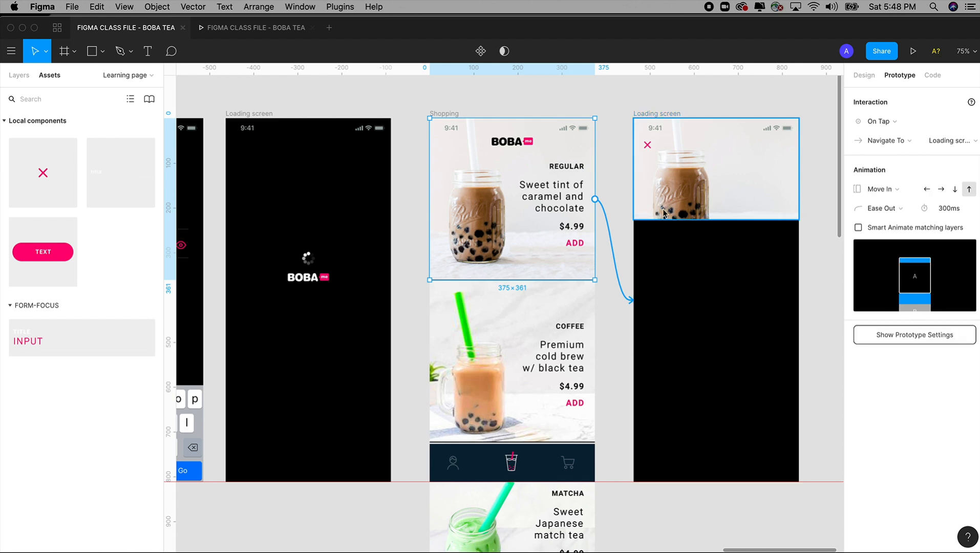
Step: Rename the frame with the cropped milk tea photo to "Selection screen"
{"action": "left_click", "coordinate": [19, 74]}
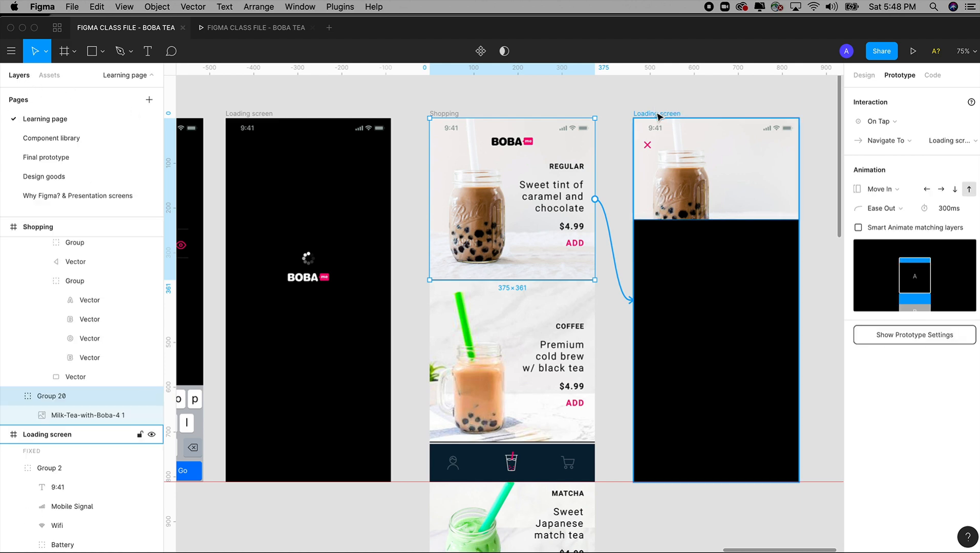
{"action": "left_click", "coordinate": [679, 102]}
{"action": "left_click", "coordinate": [661, 114]}
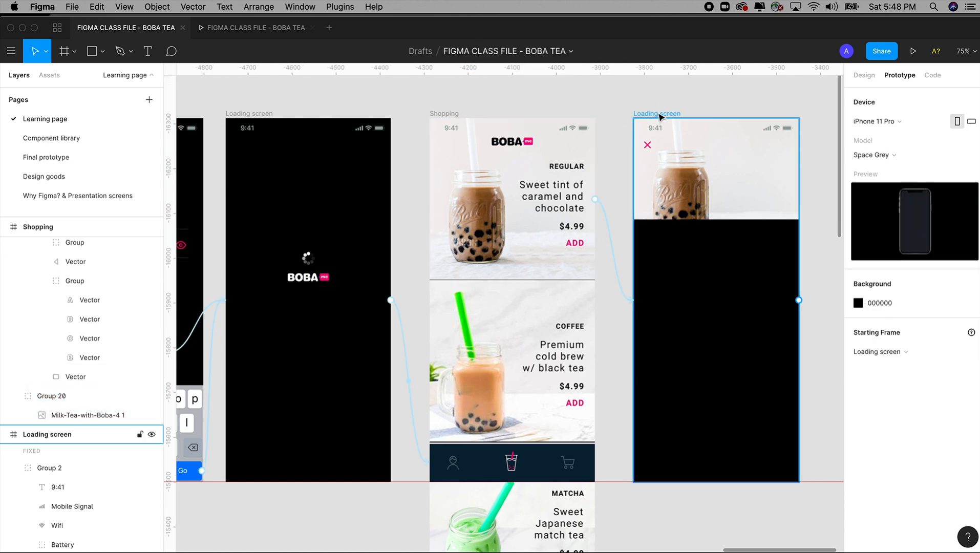
{"action": "double_click", "coordinate": [53, 439]}
{"action": "type", "text": "Selecti"}
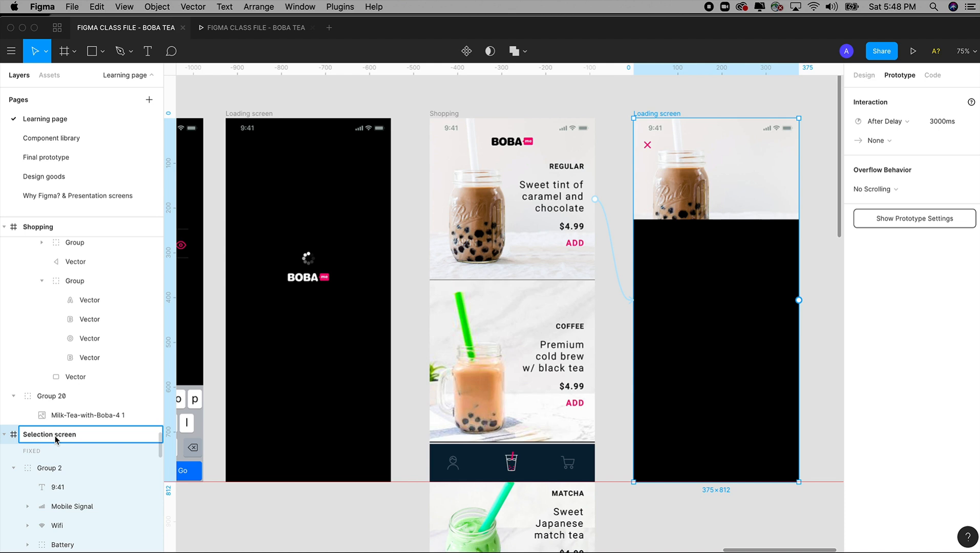
{"action": "left_click", "coordinate": [704, 103]}
{"action": "left_click", "coordinate": [665, 112]}
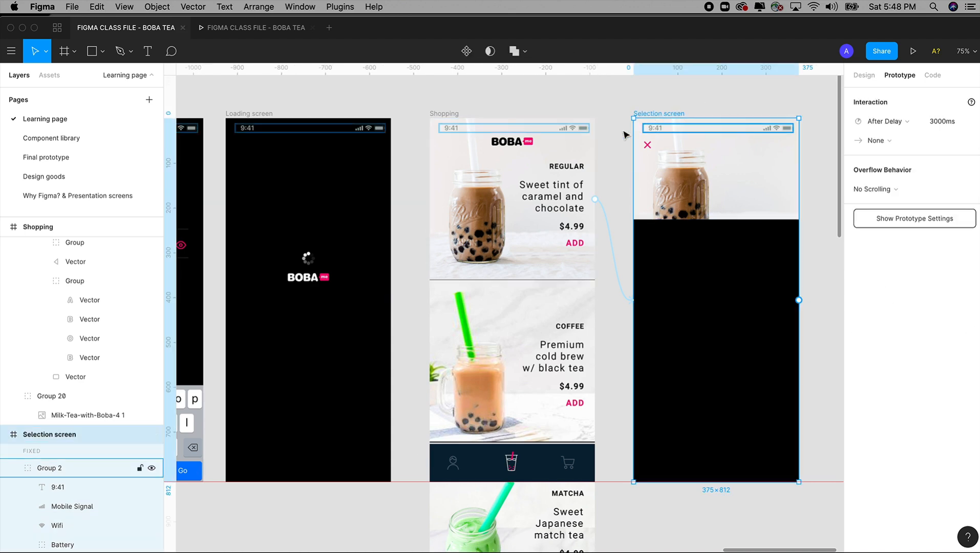
Step: Redraw the On Tap connection from the Regular milk tea group in Shopping to the Selection screen frame
{"action": "left_click", "coordinate": [462, 162]}
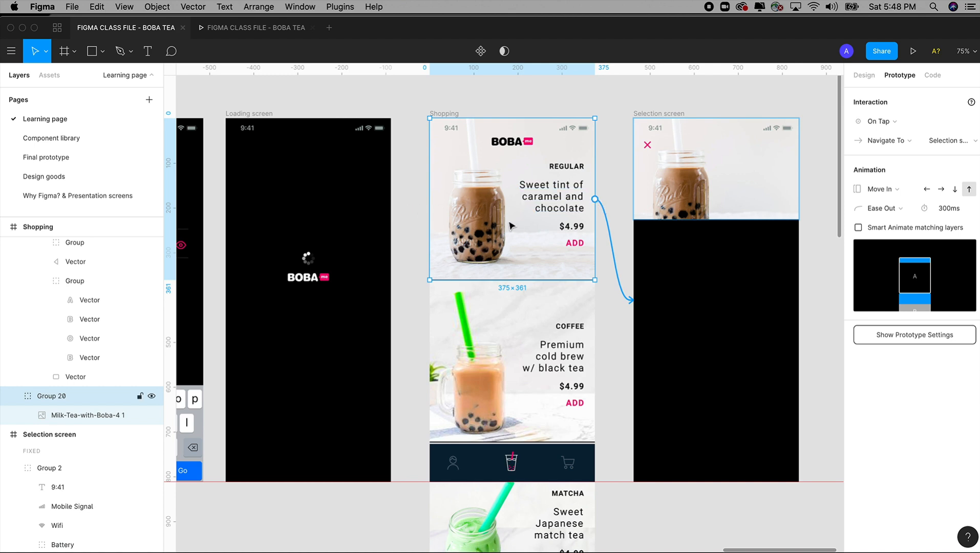
{"action": "left_click_drag", "start_coordinate": [594, 199], "coordinate": [656, 232]}
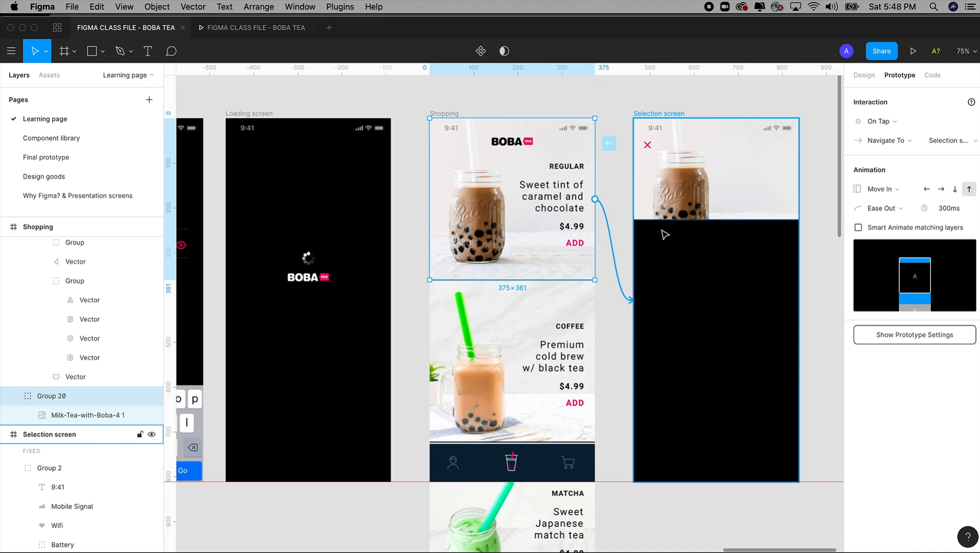
{"action": "left_click_drag", "start_coordinate": [664, 234], "coordinate": [665, 234]}
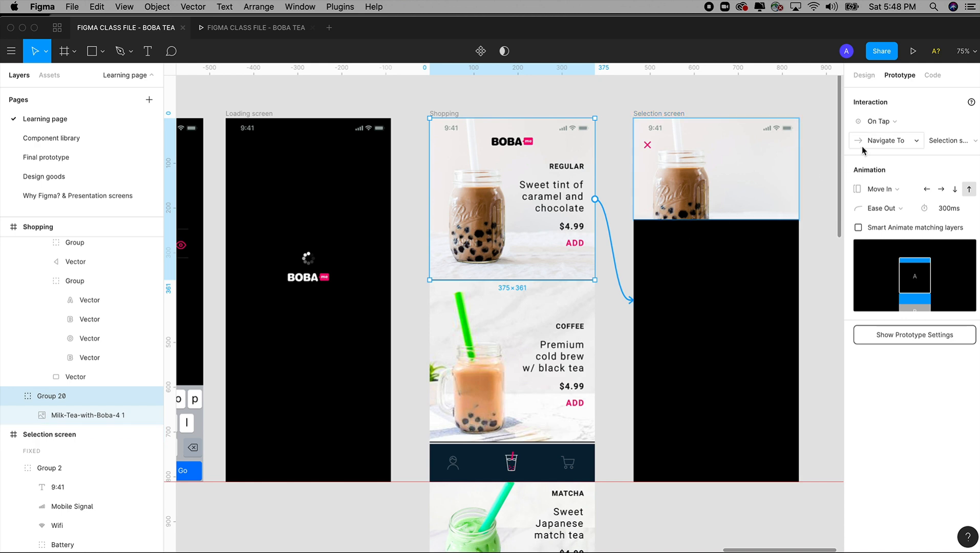
Step: Keep the On Tap trigger and set the animation of the Regular milk tea group's connection to Instant
{"action": "left_click", "coordinate": [889, 127]}
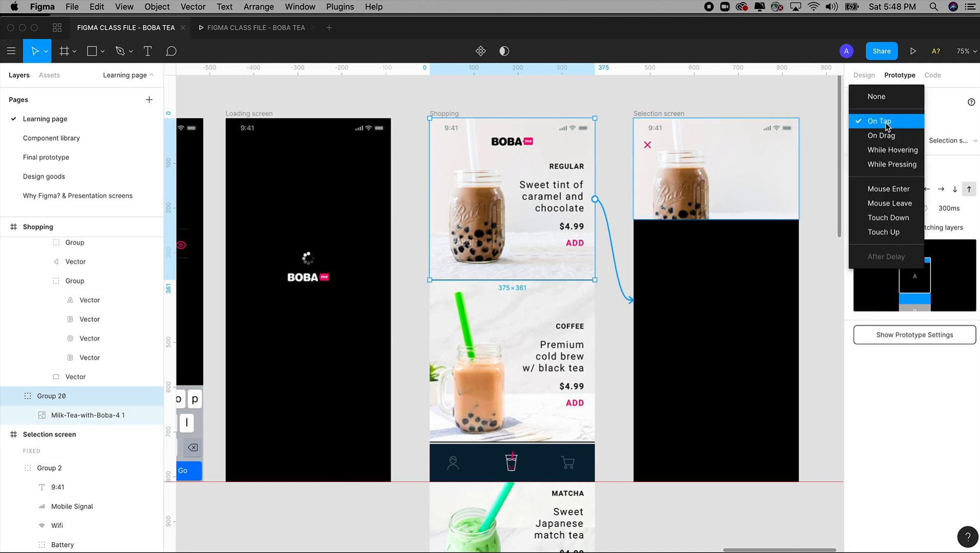
{"action": "left_click", "coordinate": [887, 126]}
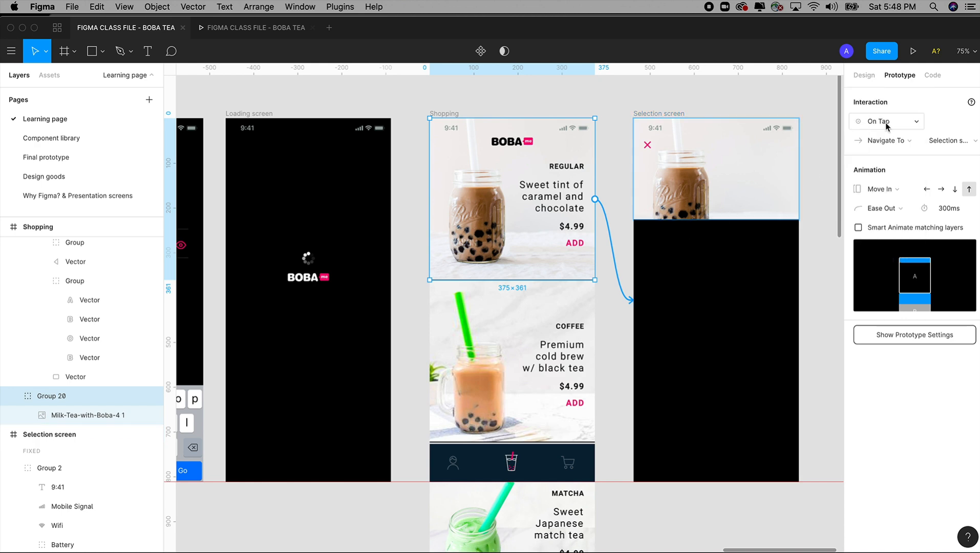
{"action": "left_click", "coordinate": [885, 189]}
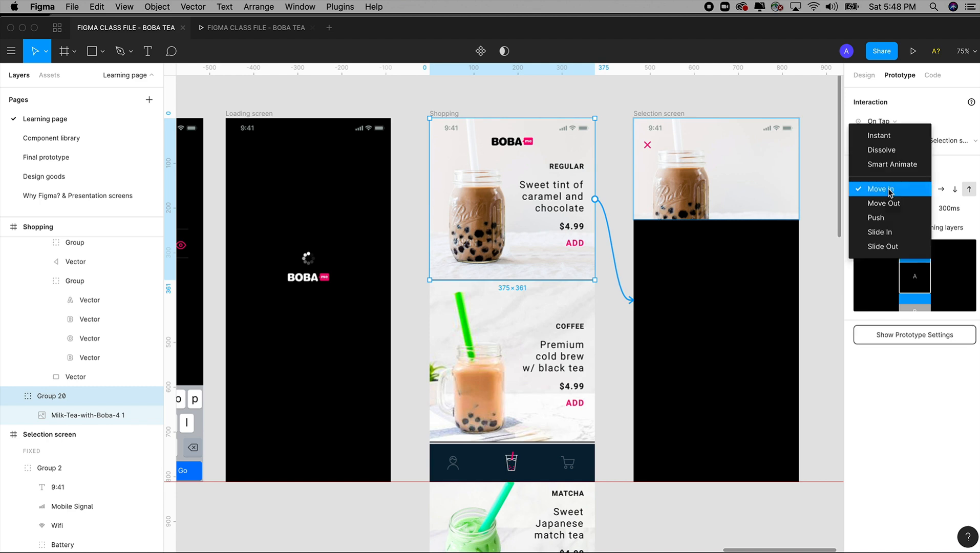
{"action": "left_click", "coordinate": [880, 136]}
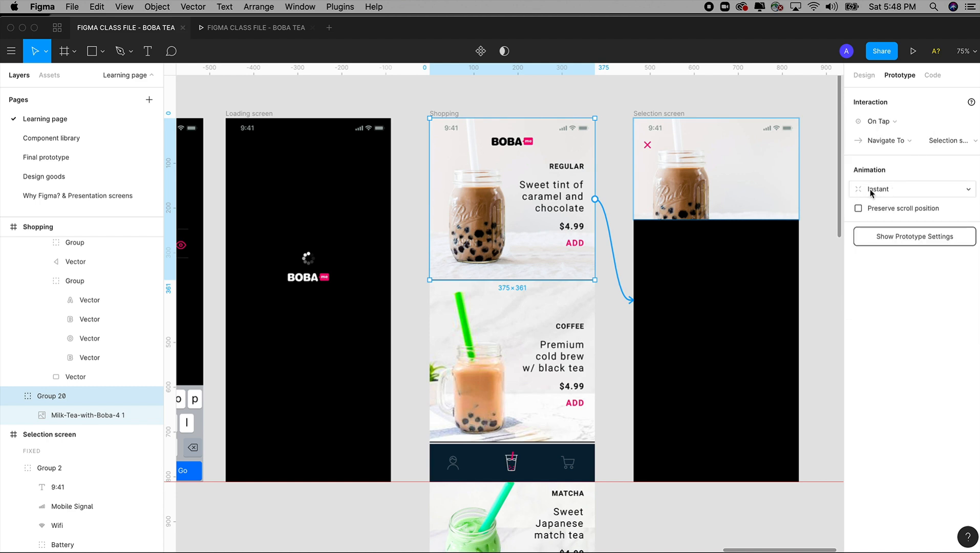
Step: Add an On Tap prototype connection from the Close - x instance in Selection screen to the Shopping frame
{"action": "scroll", "coordinate": [788, 184], "scroll_direction": "right", "scroll_amount": 3}
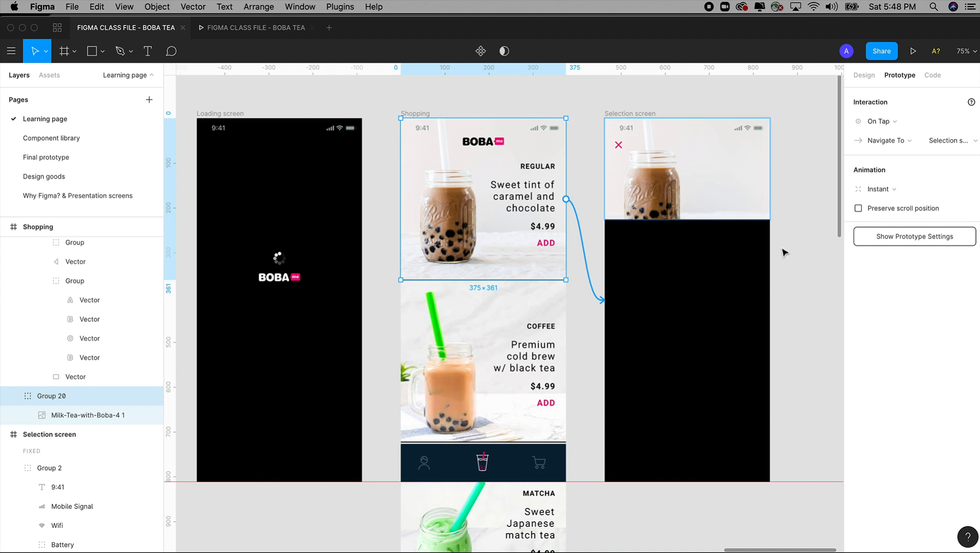
{"action": "left_click", "coordinate": [619, 146]}
{"action": "left_click_drag", "start_coordinate": [625, 146], "coordinate": [546, 204]}
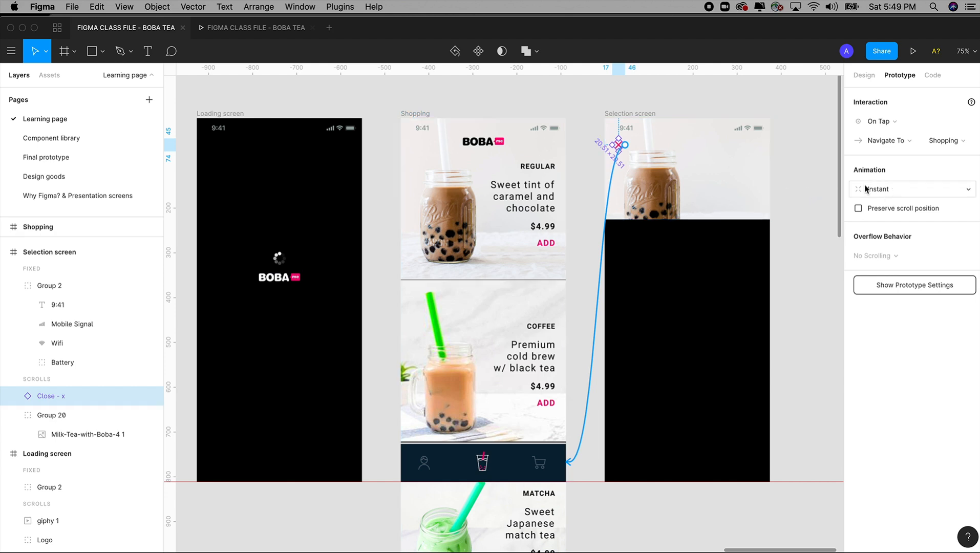
Step: Test in the prototype preview that the Regular milk tea opens the Selection screen and the close icon leads back, and return to the design file
{"action": "left_click", "coordinate": [266, 32]}
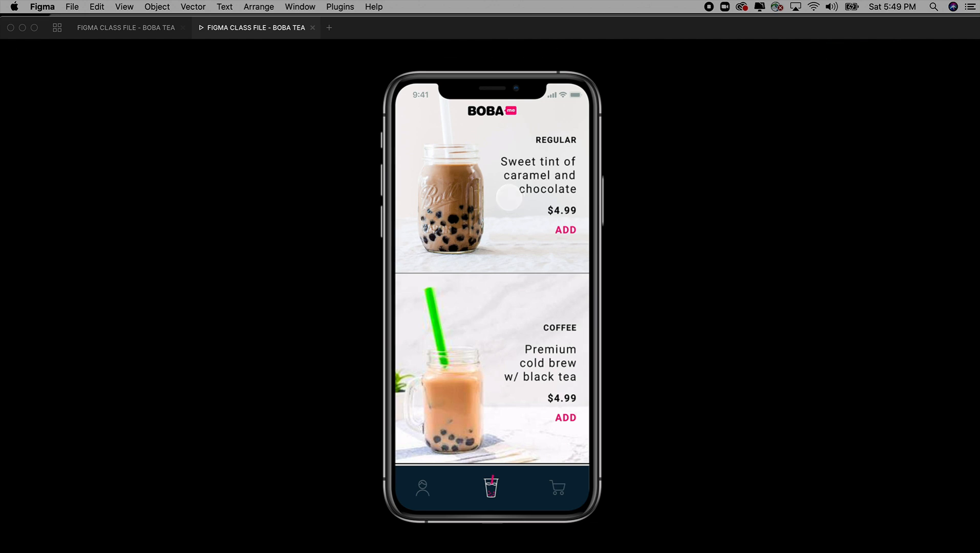
{"action": "left_click", "coordinate": [509, 197]}
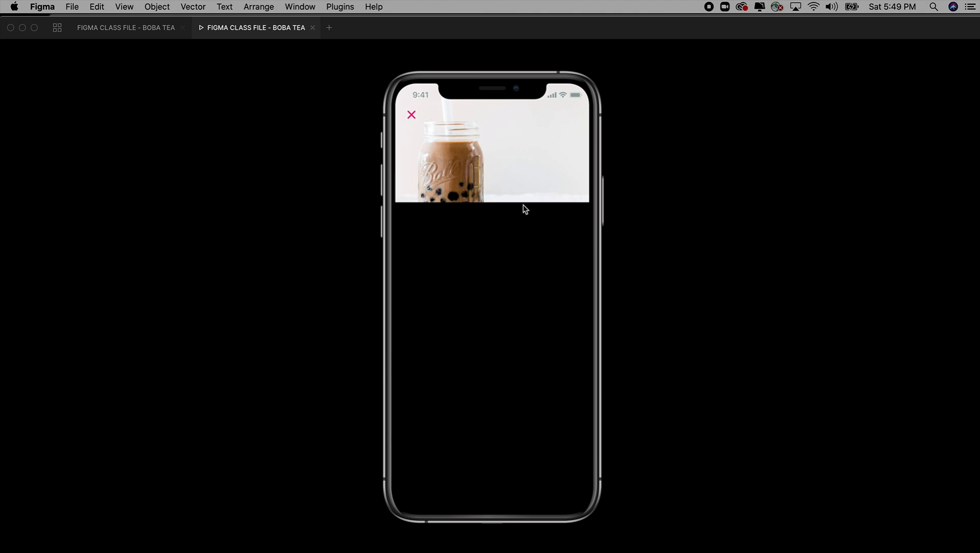
{"action": "left_click", "coordinate": [411, 116]}
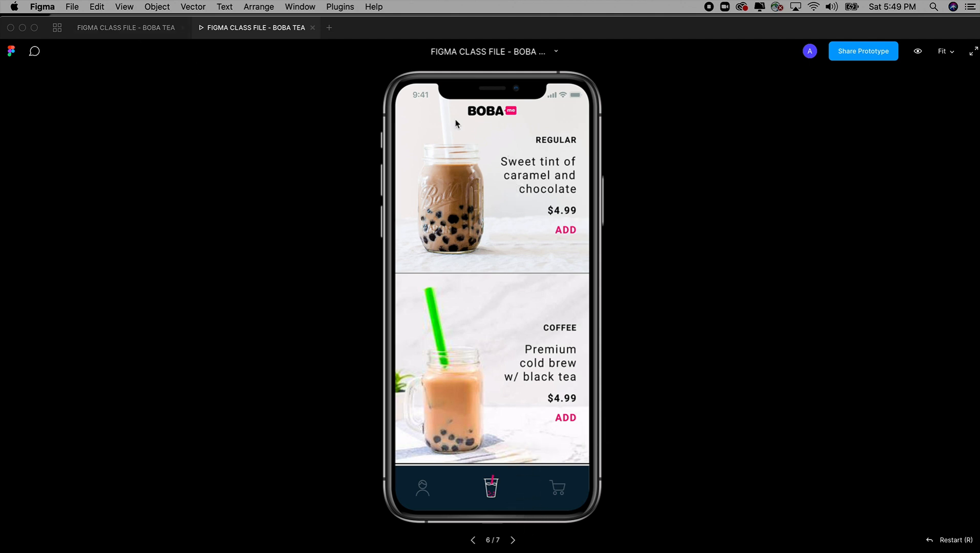
{"action": "left_click", "coordinate": [152, 31]}
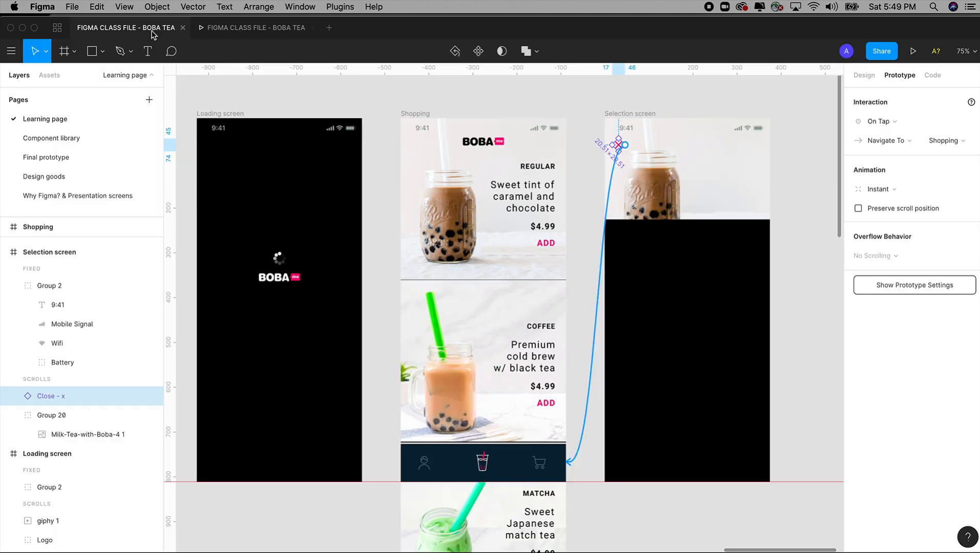
Step: Set the animation of the Regular milk tea group's connection to Selection screen to Move In with the upward direction
{"action": "left_click", "coordinate": [479, 223]}
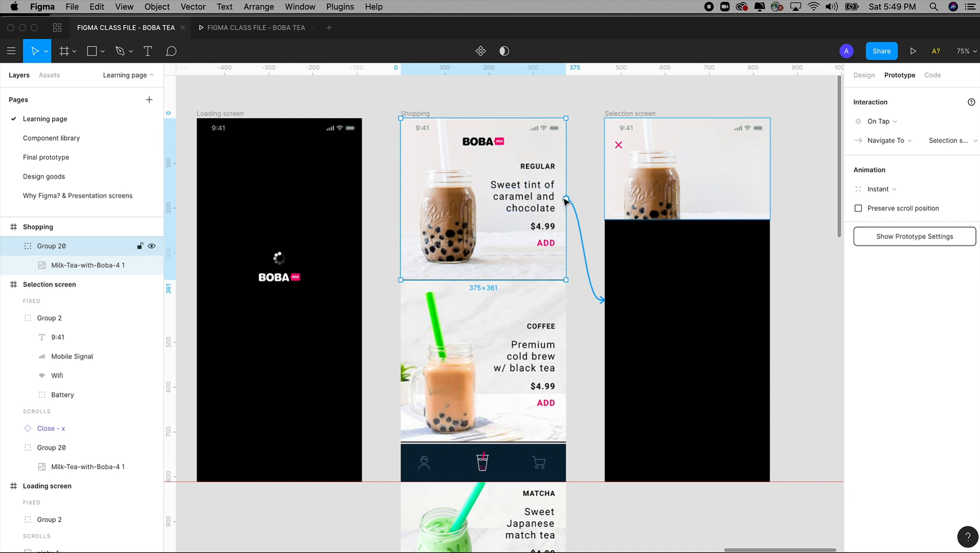
{"action": "left_click_drag", "start_coordinate": [565, 199], "coordinate": [652, 294]}
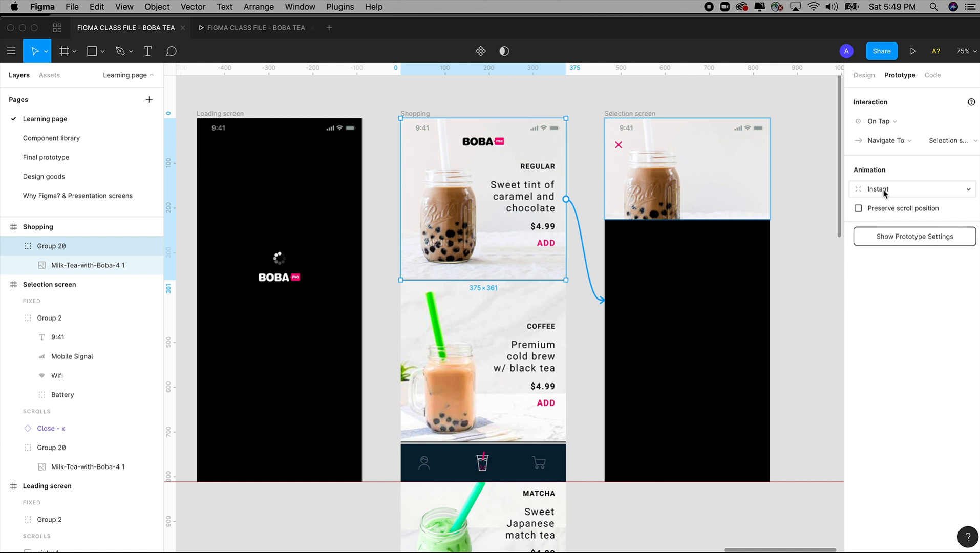
{"action": "left_click", "coordinate": [884, 193]}
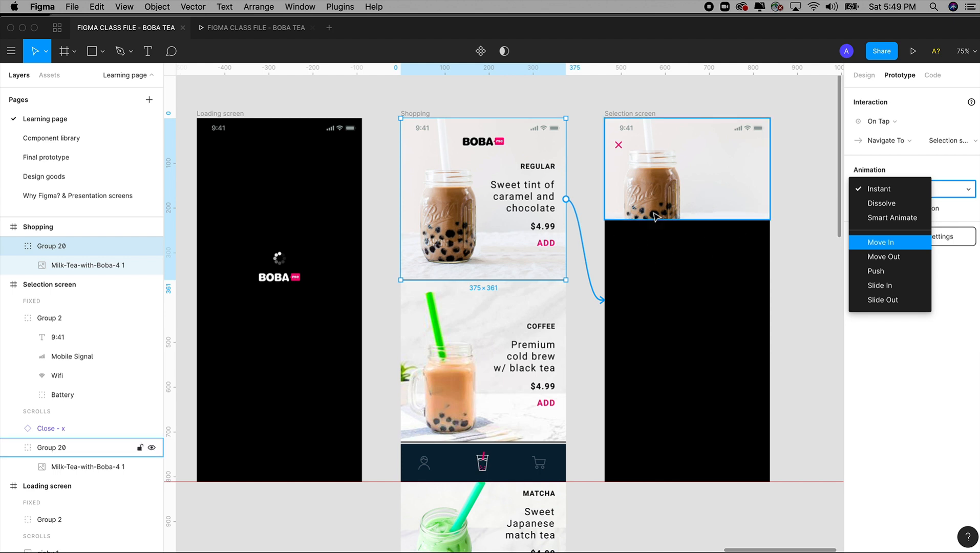
{"action": "left_click", "coordinate": [881, 244]}
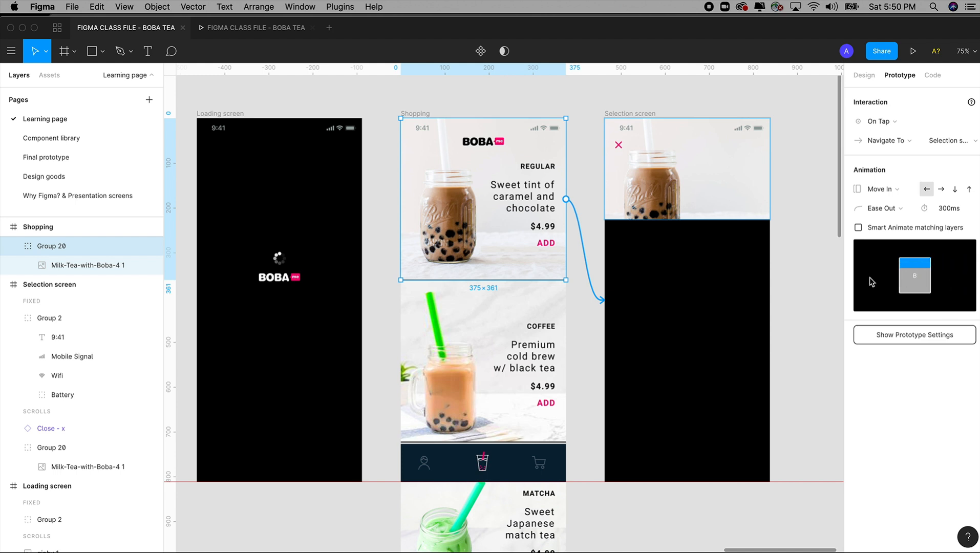
{"action": "left_click", "coordinate": [942, 189]}
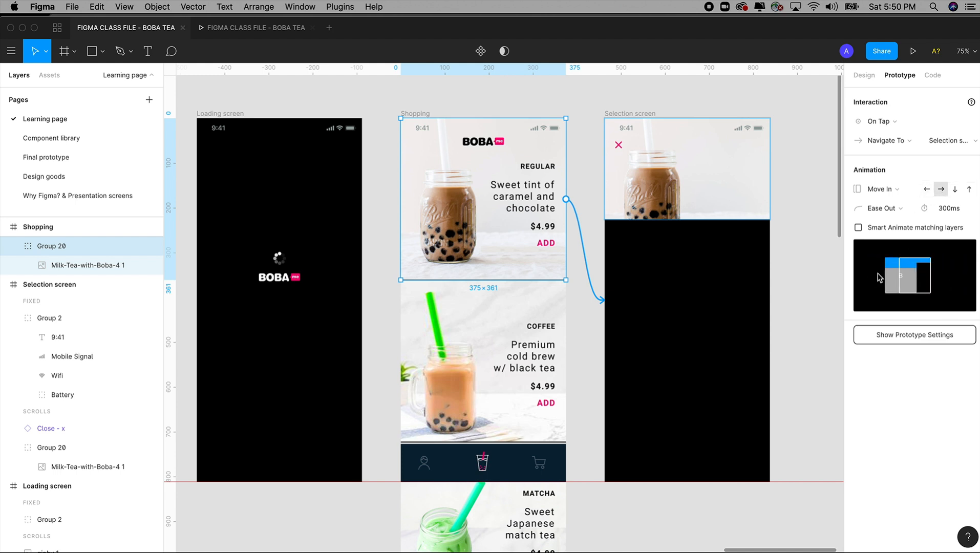
{"action": "left_click", "coordinate": [955, 190]}
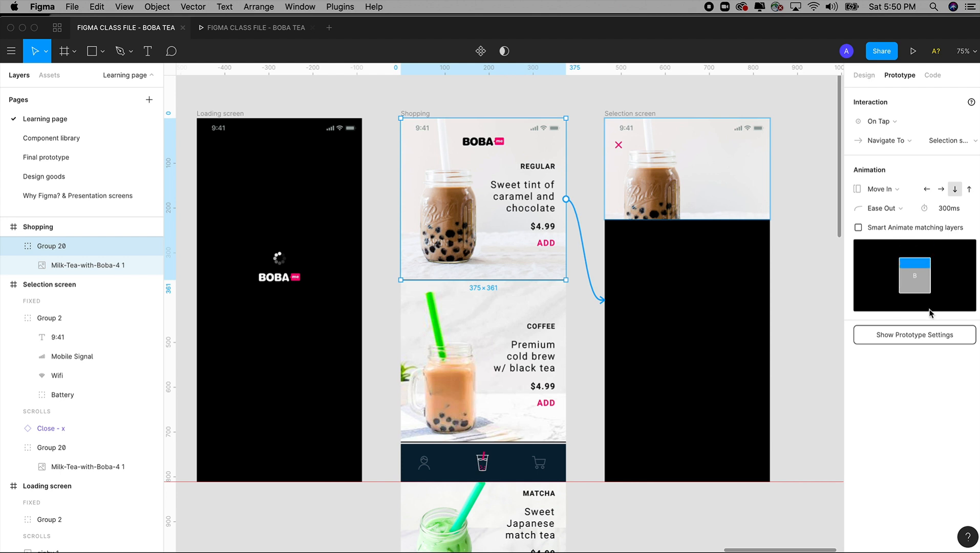
{"action": "left_click", "coordinate": [969, 190]}
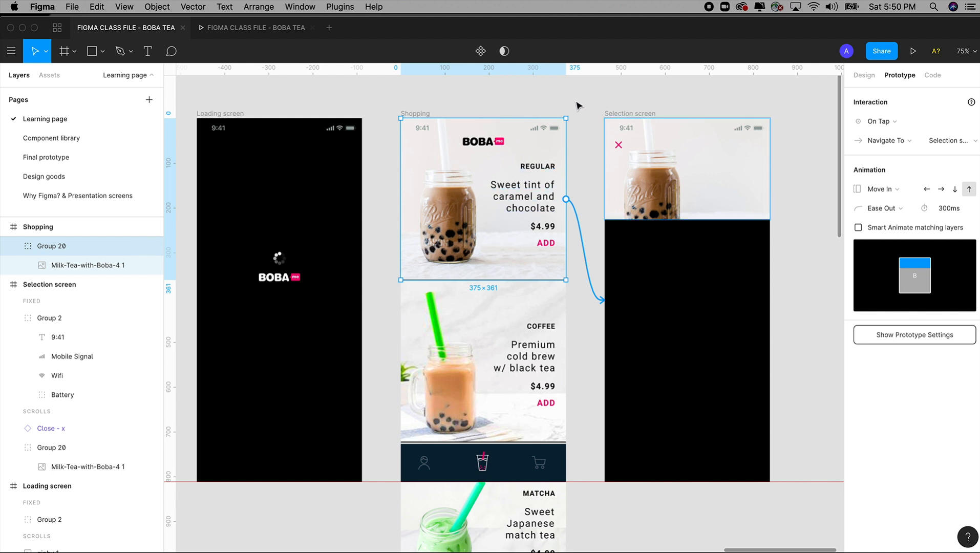
{"action": "left_click", "coordinate": [888, 190]}
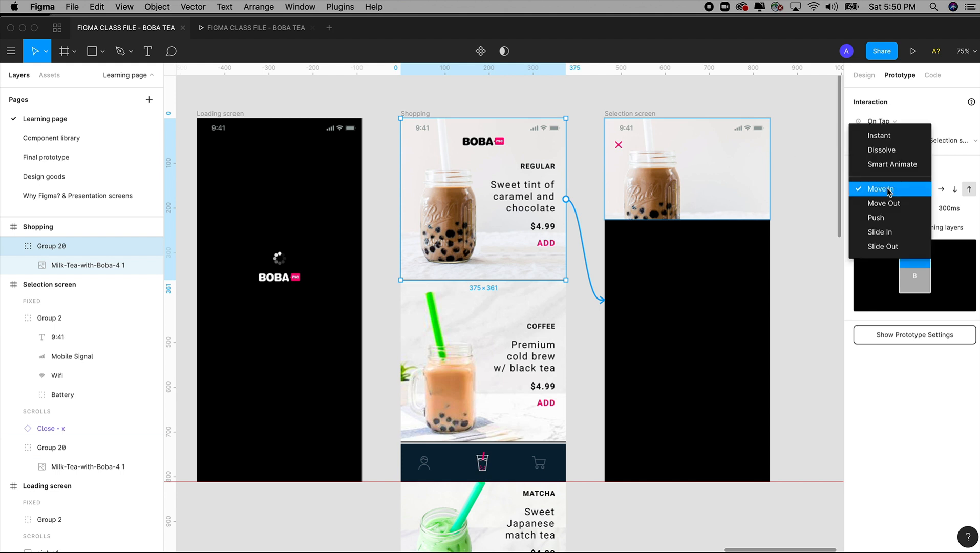
{"action": "left_click", "coordinate": [887, 190]}
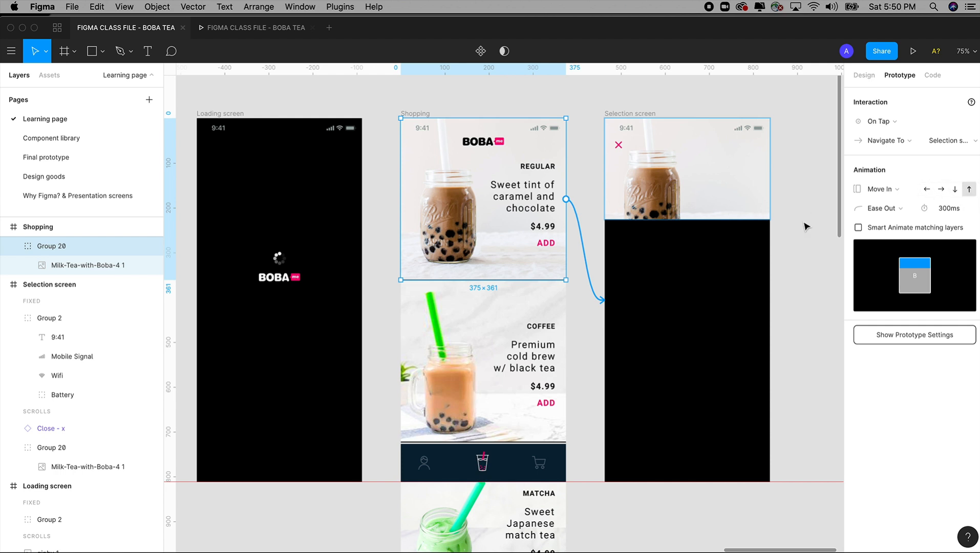
Step: Preview how the Selection screen moves in from the Regular milk tea and closes, and return to the design file
{"action": "left_click", "coordinate": [257, 30]}
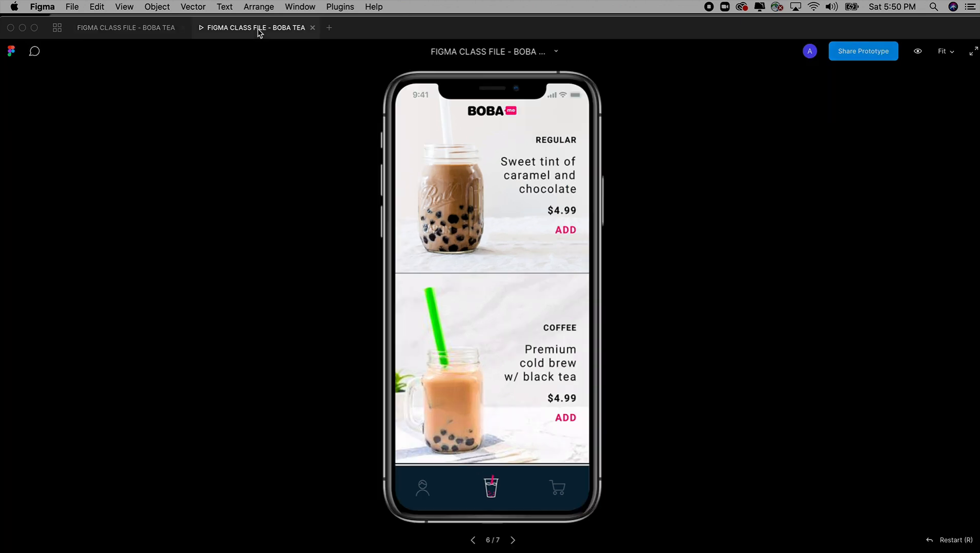
{"action": "left_click", "coordinate": [496, 202]}
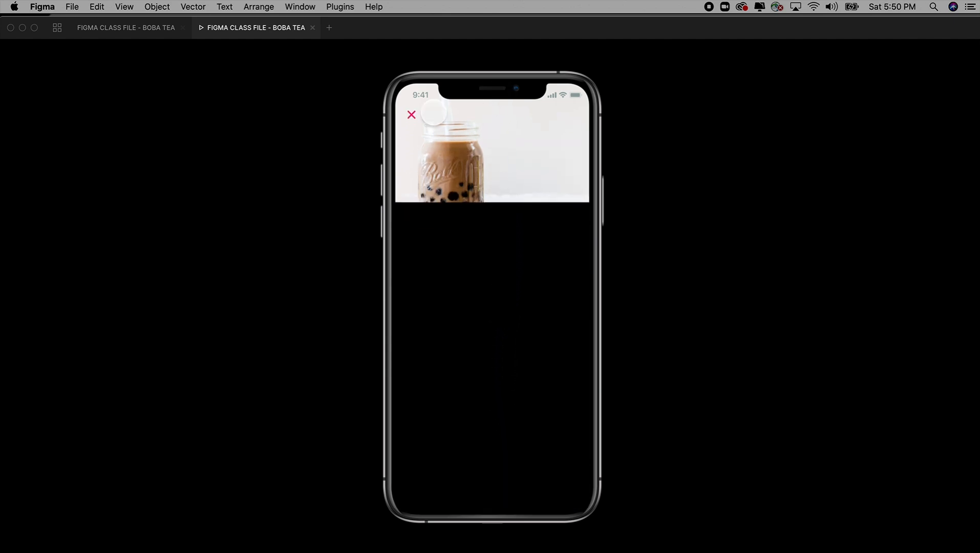
{"action": "left_click", "coordinate": [412, 115]}
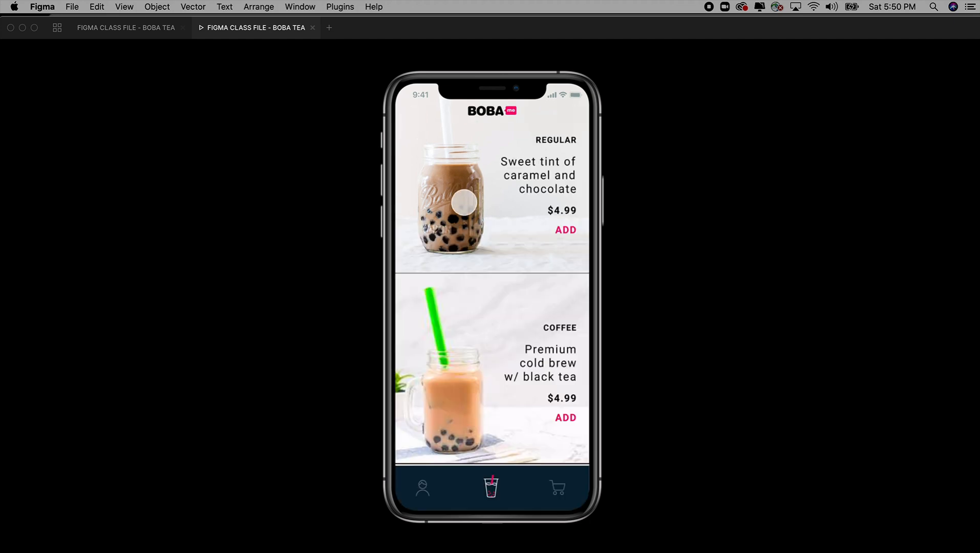
{"action": "left_click", "coordinate": [485, 230]}
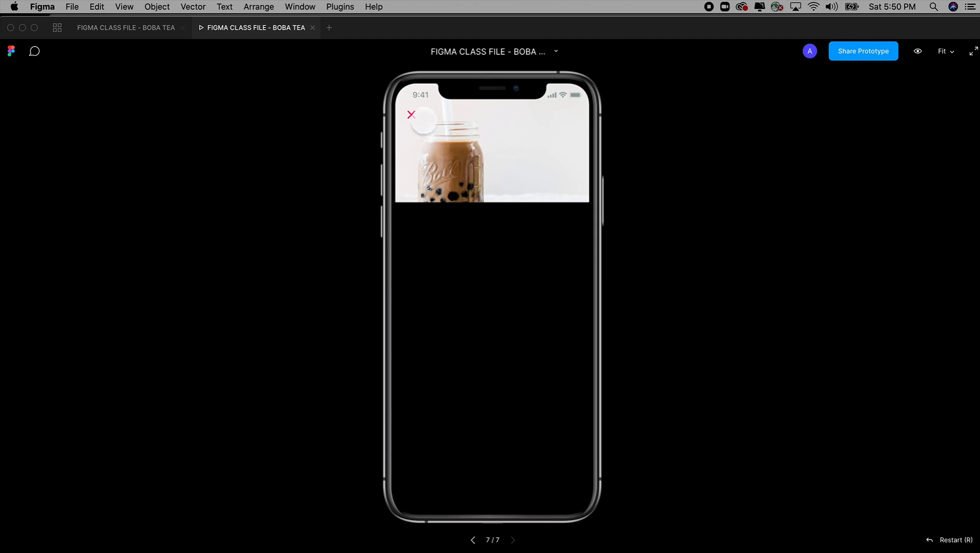
{"action": "left_click", "coordinate": [144, 35]}
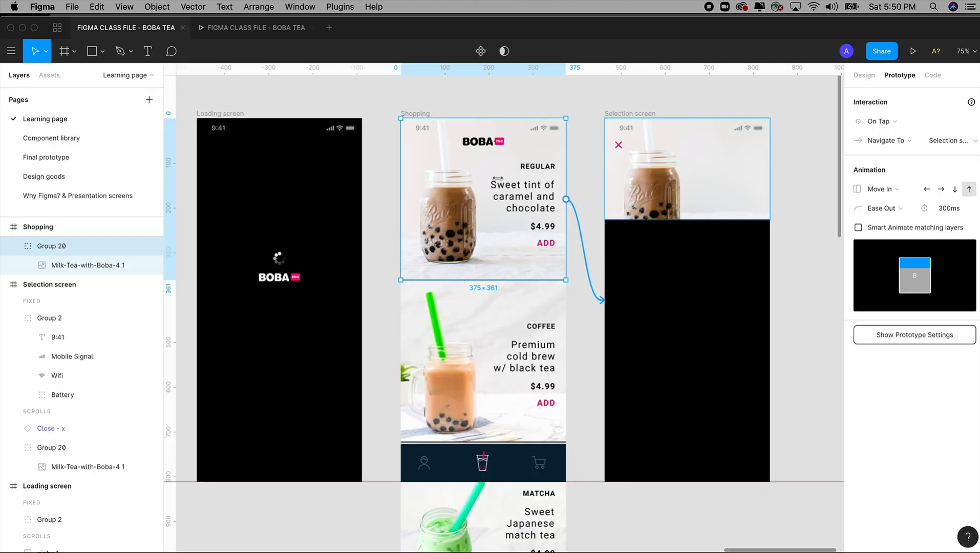
Step: Set the animation of the Close - x connection to Shopping to Move In with the downward direction
{"action": "left_click", "coordinate": [584, 101]}
{"action": "left_click", "coordinate": [618, 145]}
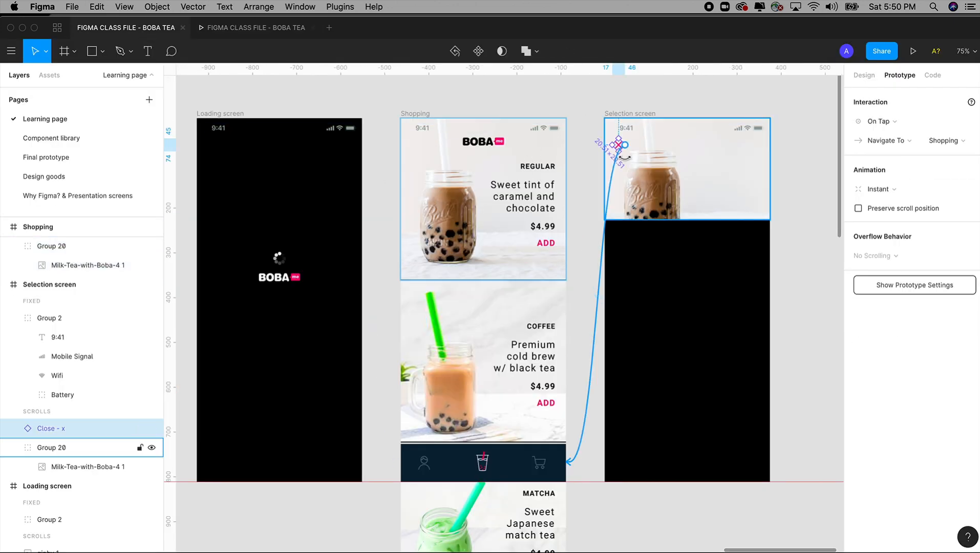
{"action": "left_click", "coordinate": [891, 191]}
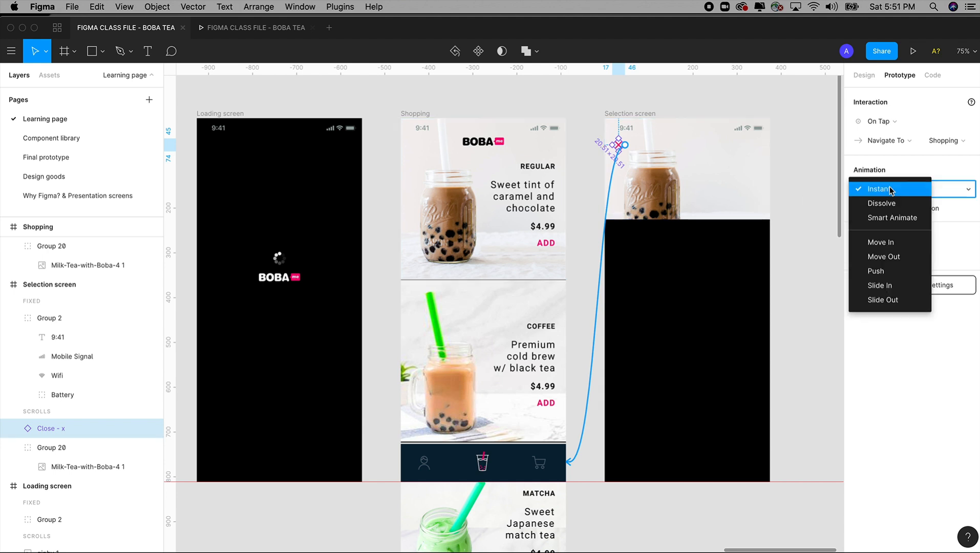
{"action": "left_click", "coordinate": [880, 244]}
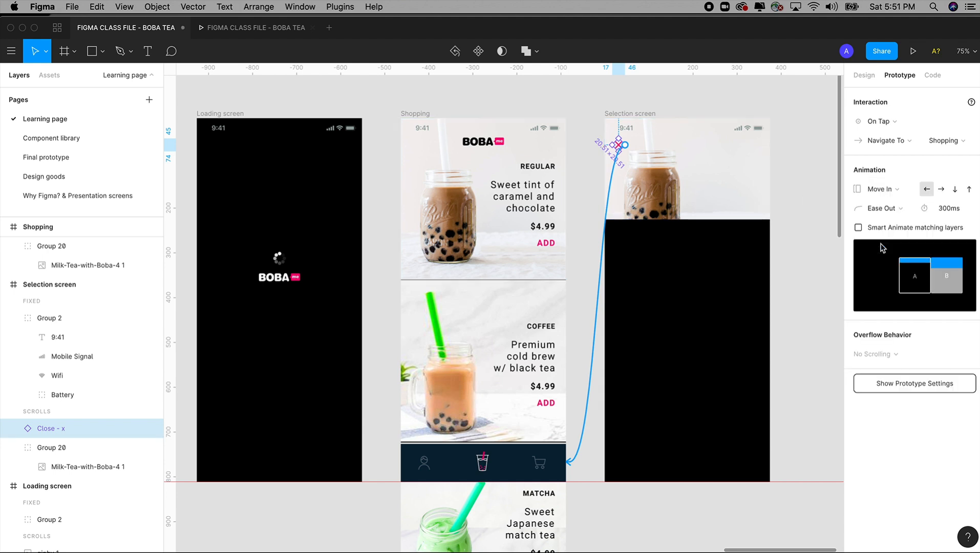
{"action": "left_click", "coordinate": [955, 190]}
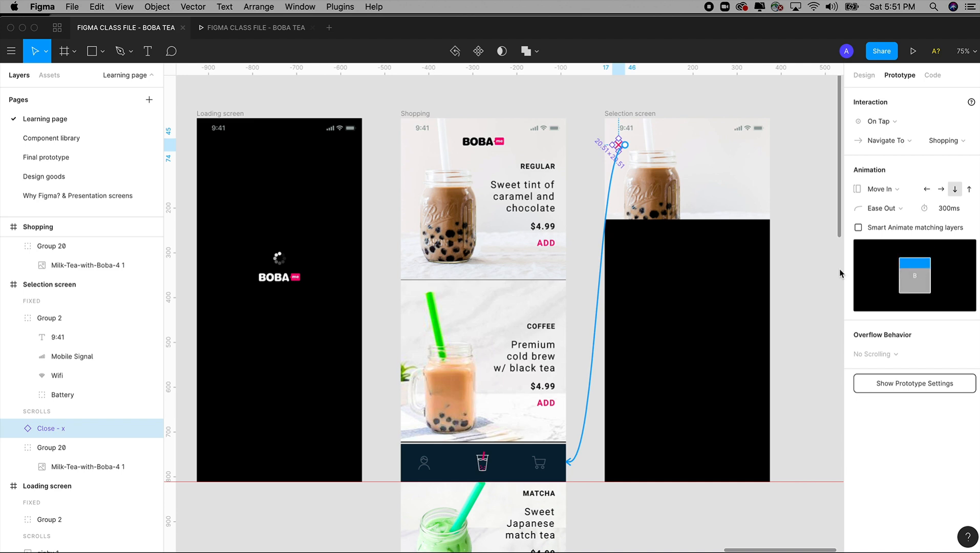
Step: Preview the close icon's downward transition to the Shopping screen and return to the design file
{"action": "left_click", "coordinate": [261, 29]}
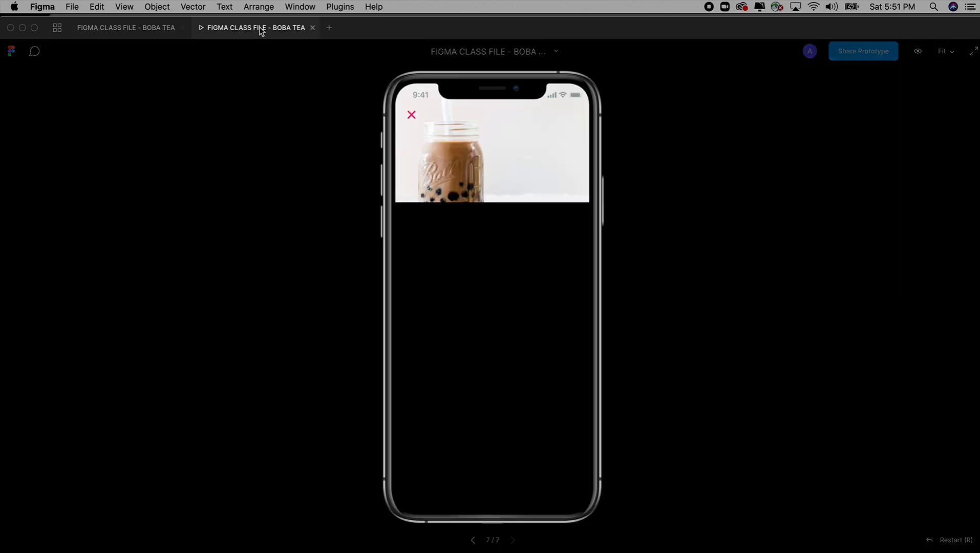
{"action": "left_click", "coordinate": [412, 115]}
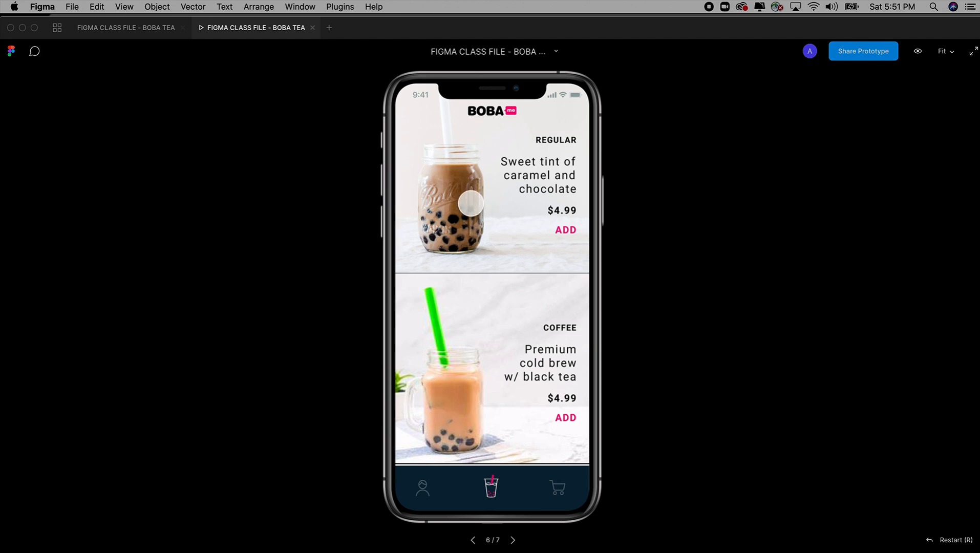
{"action": "left_click", "coordinate": [470, 204]}
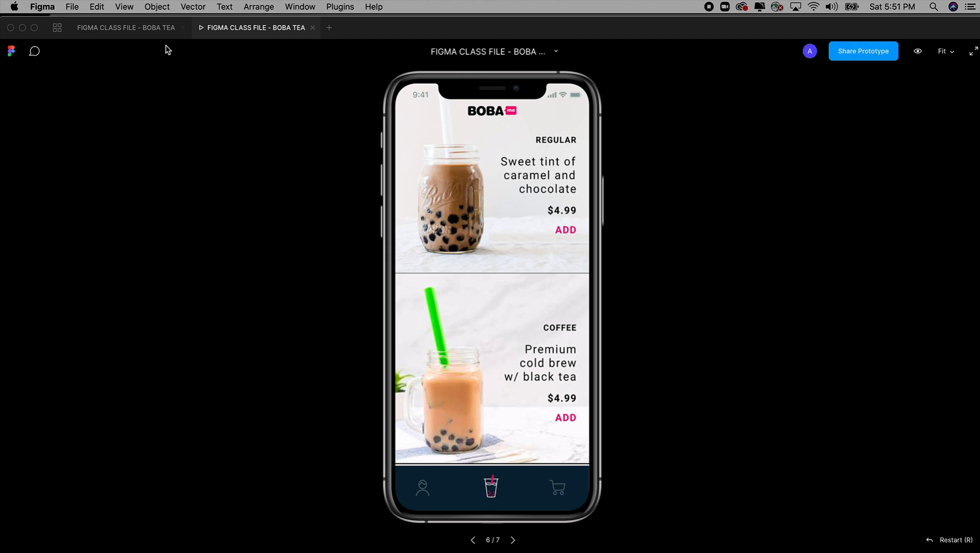
{"action": "left_click", "coordinate": [153, 28]}
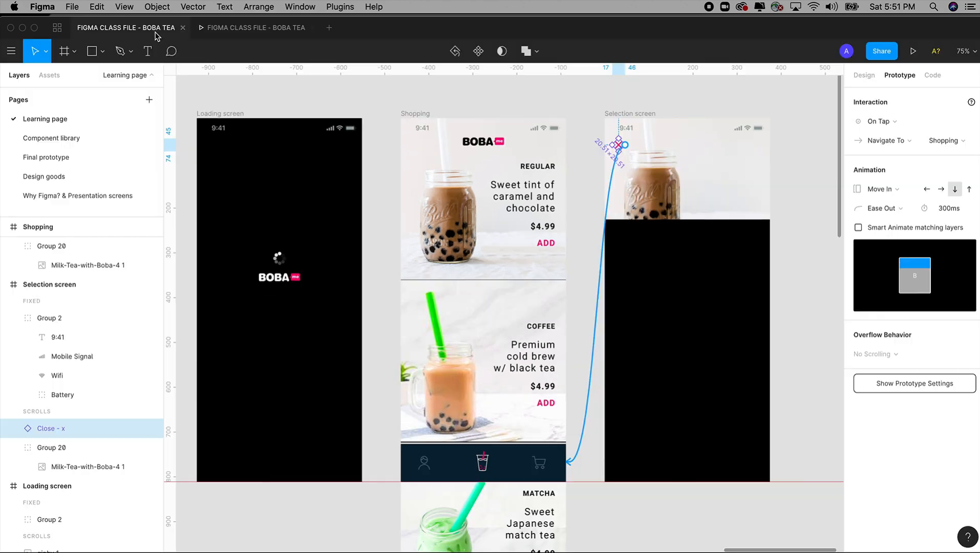
Step: Change the Close - x connection's animation to Move Out and compare it with the Regular milk tea group's connection settings
{"action": "left_click", "coordinate": [891, 192]}
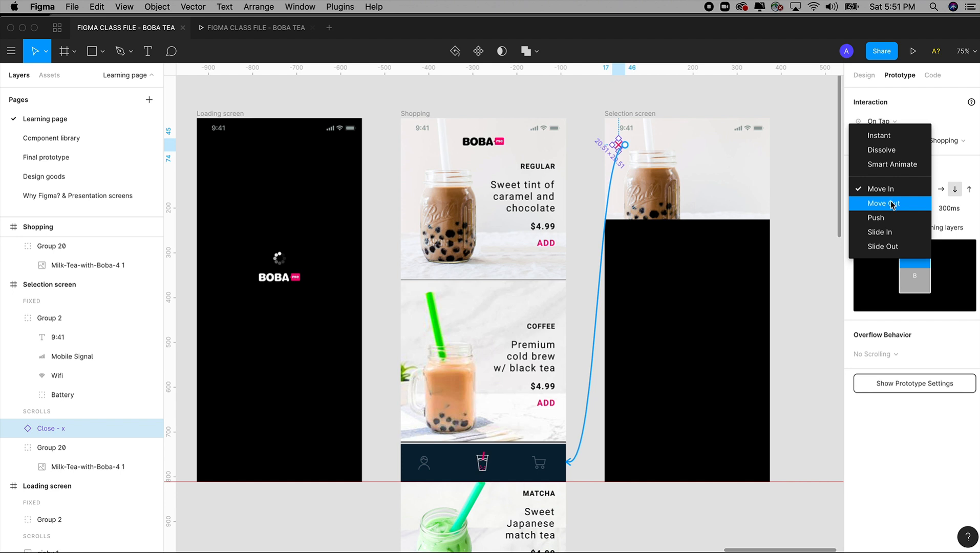
{"action": "left_click", "coordinate": [891, 203]}
{"action": "left_click", "coordinate": [481, 232]}
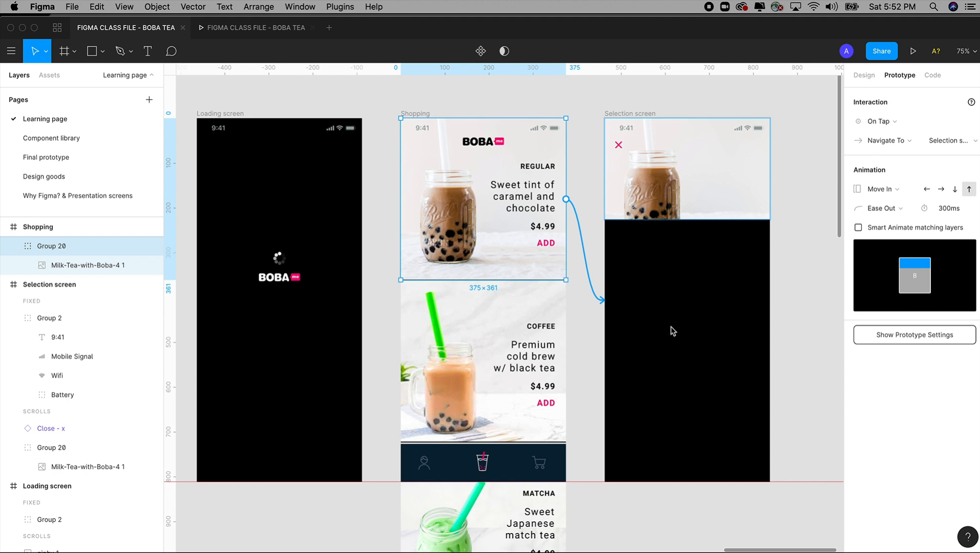
{"action": "left_click", "coordinate": [619, 146]}
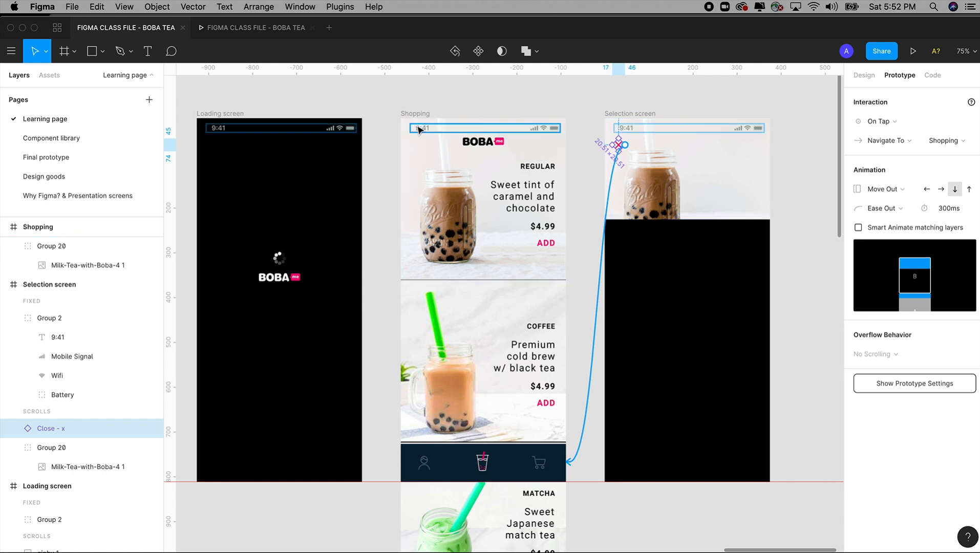
Step: Preview how the Selection screen moves in from the Regular milk tea and out with the close icon, repeating the check, and return to the design file
{"action": "left_click", "coordinate": [275, 31]}
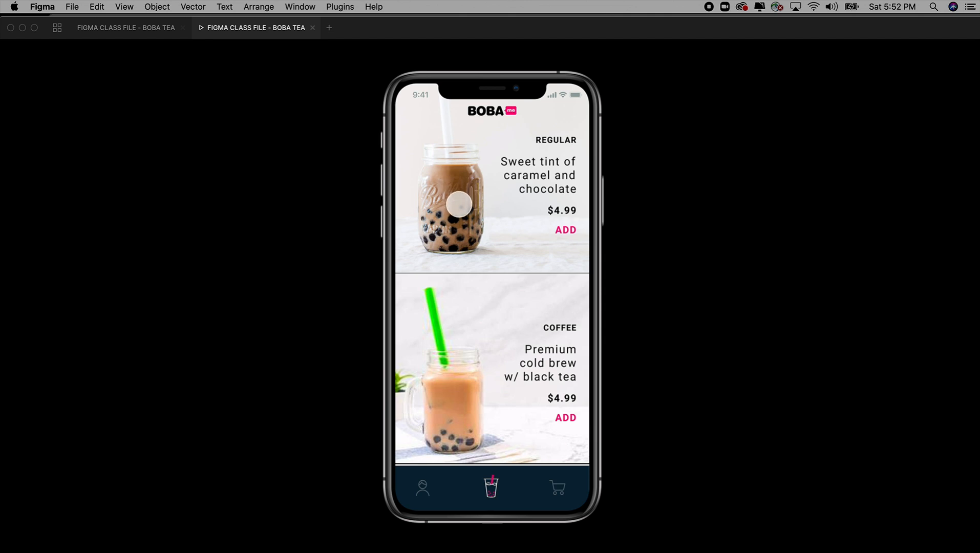
{"action": "left_click", "coordinate": [475, 204]}
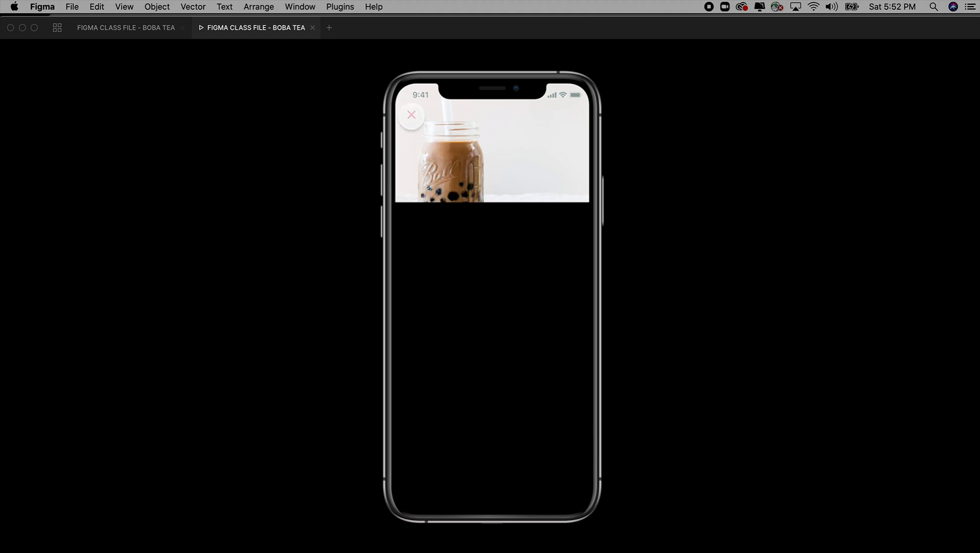
{"action": "left_click", "coordinate": [411, 116]}
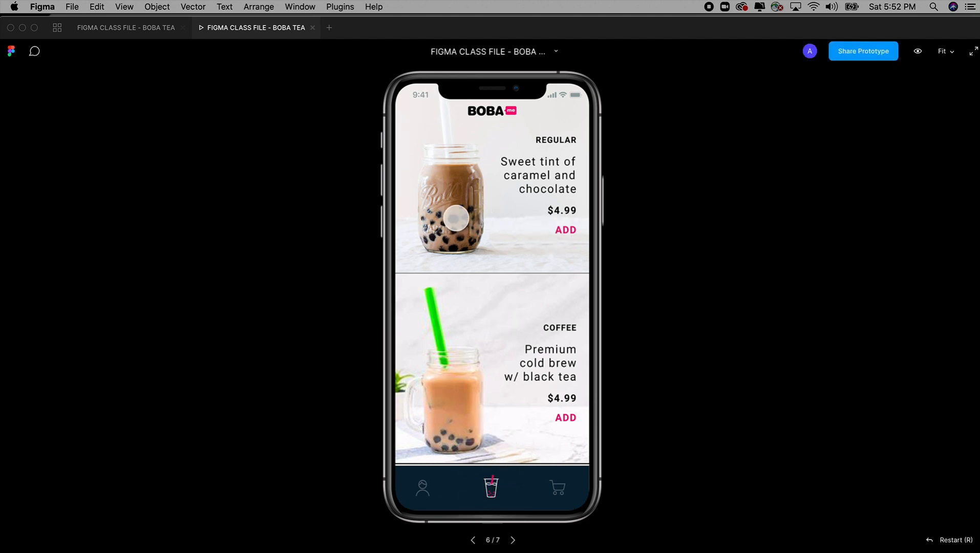
{"action": "left_click", "coordinate": [456, 219]}
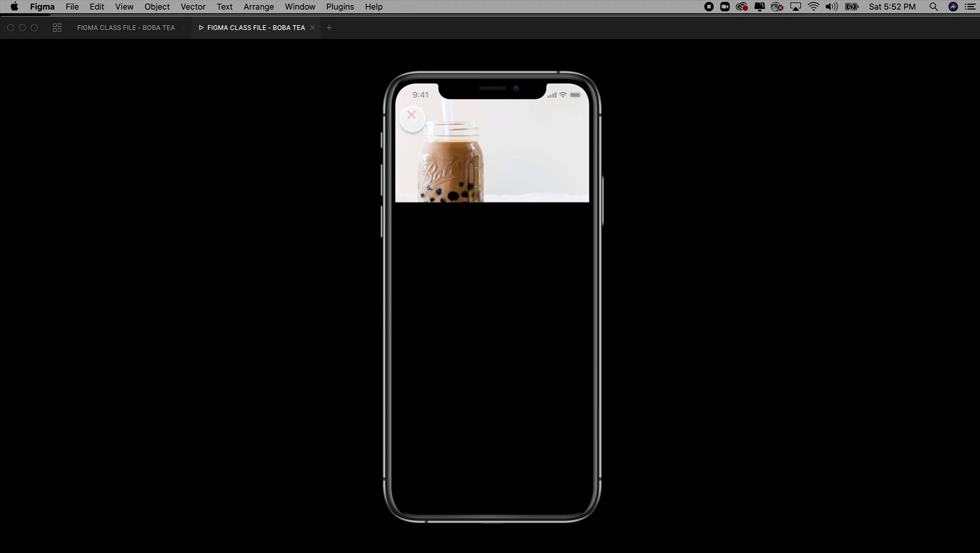
{"action": "left_click", "coordinate": [412, 118]}
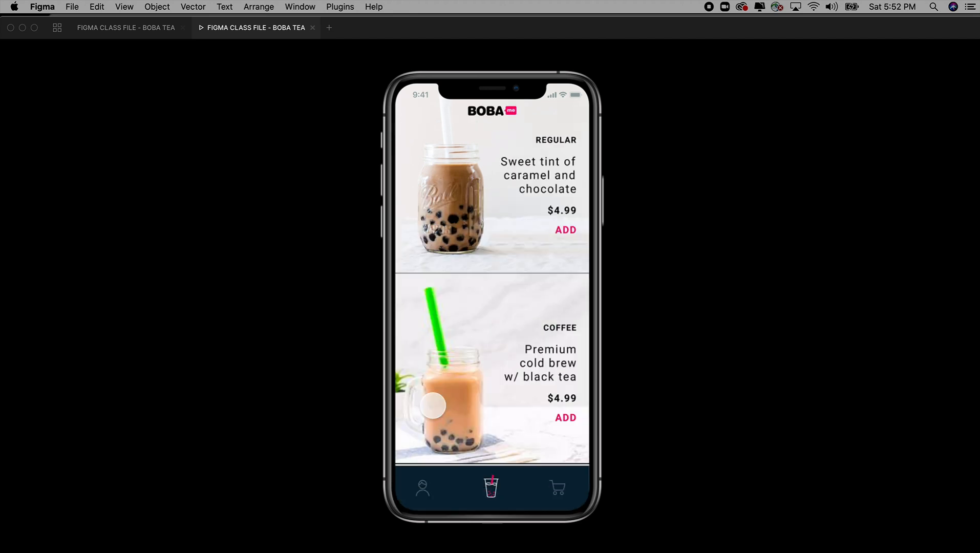
{"action": "left_click", "coordinate": [157, 30]}
{"action": "left_click", "coordinate": [243, 33]}
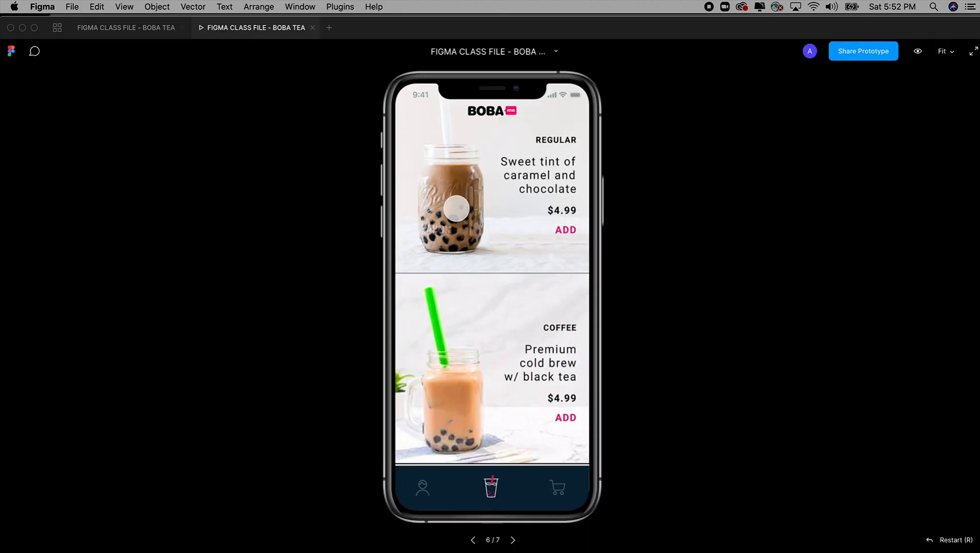
{"action": "left_click", "coordinate": [456, 208]}
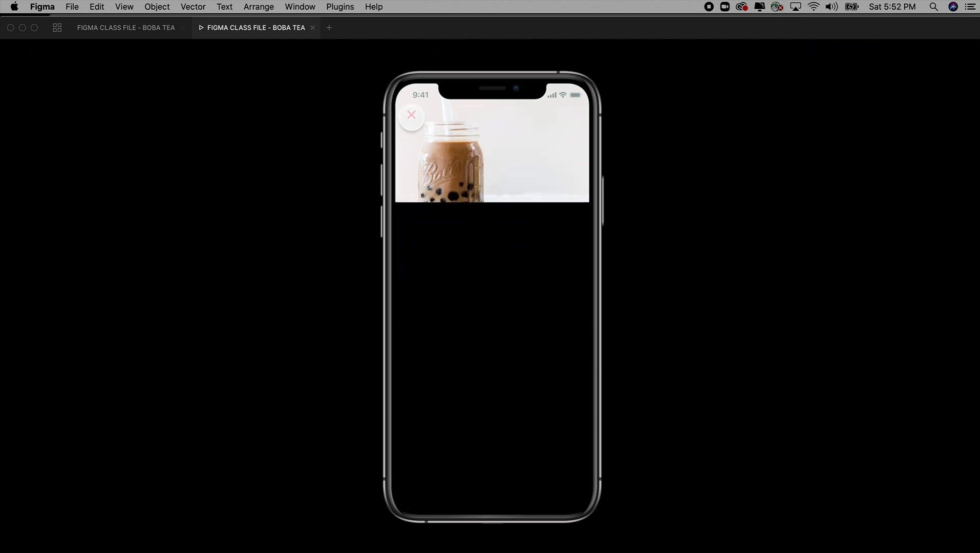
{"action": "left_click", "coordinate": [411, 115]}
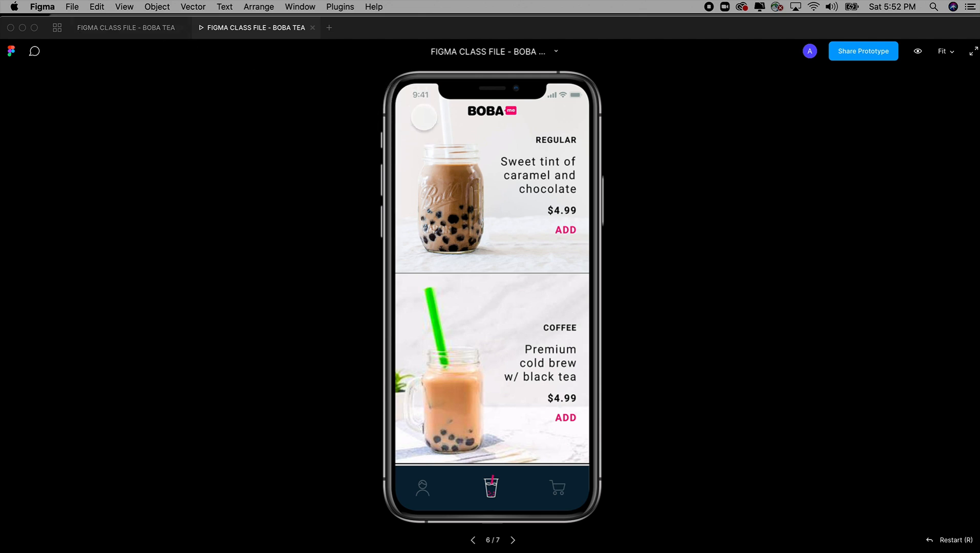
{"action": "left_click", "coordinate": [152, 34]}
{"action": "left_click", "coordinate": [803, 256]}
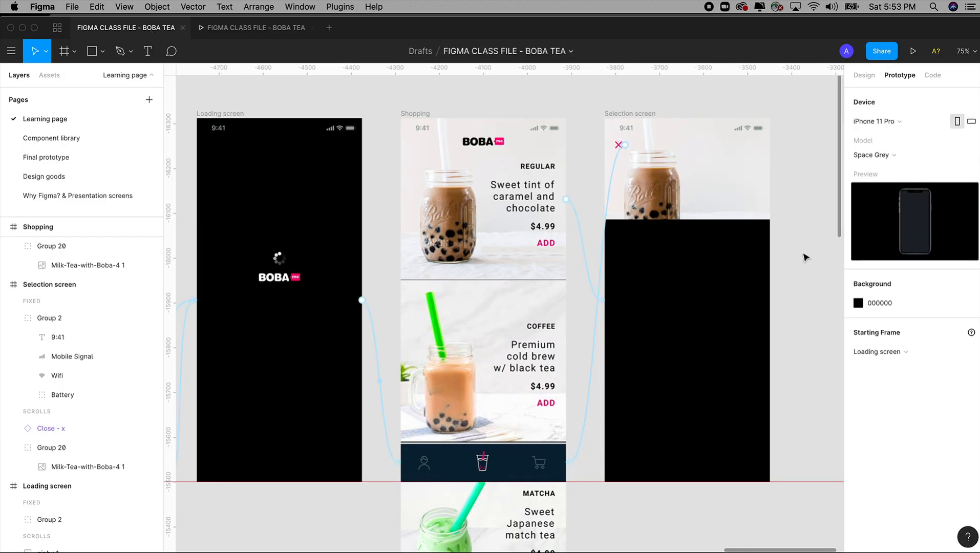
Step: Copy the REGULAR title from the Shopping screen and paste it into the Selection screen frame
{"action": "key", "text": "z"}
{"action": "left_click_drag", "start_coordinate": [434, 97], "coordinate": [706, 343]}
{"action": "scroll", "coordinate": [646, 321], "scroll_direction": "left", "scroll_amount": 5}
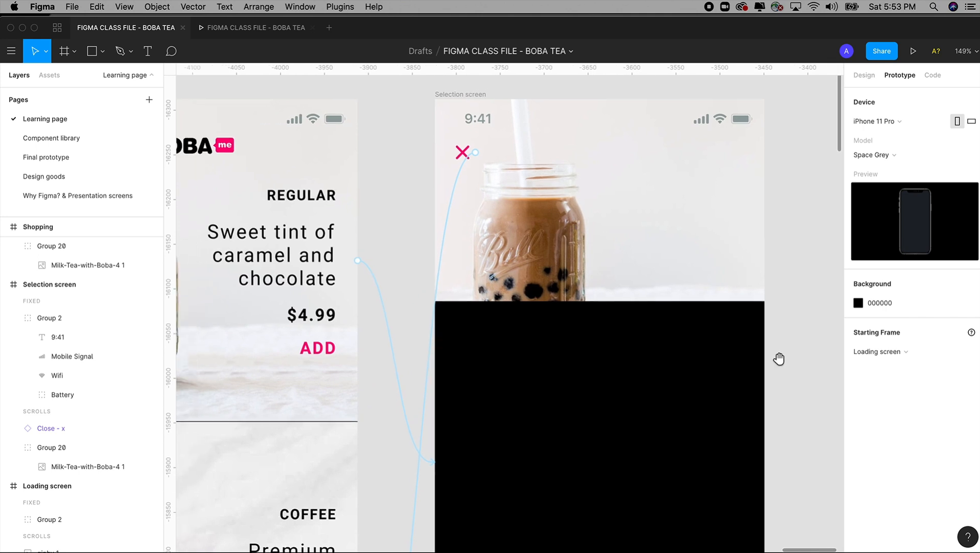
{"action": "left_click", "coordinate": [311, 204]}
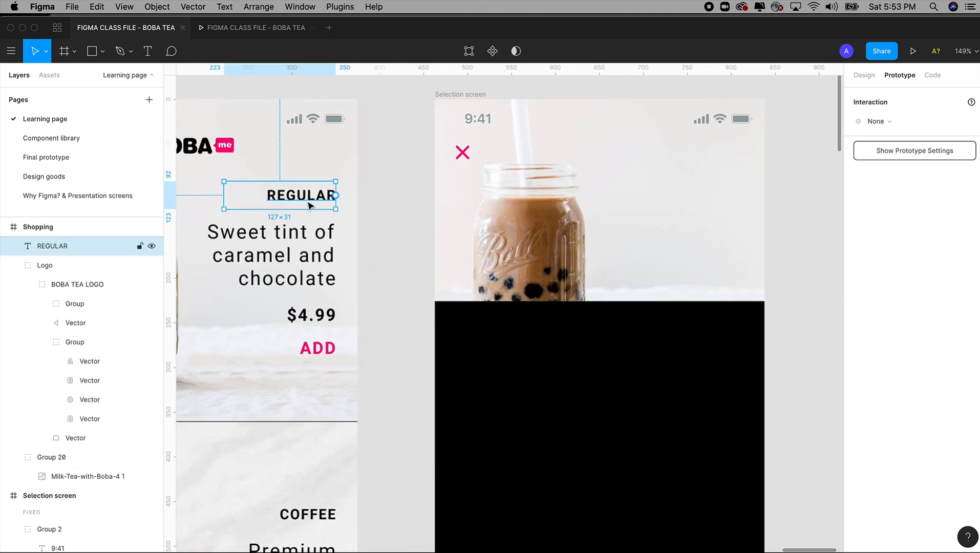
{"action": "left_click", "coordinate": [459, 94]}
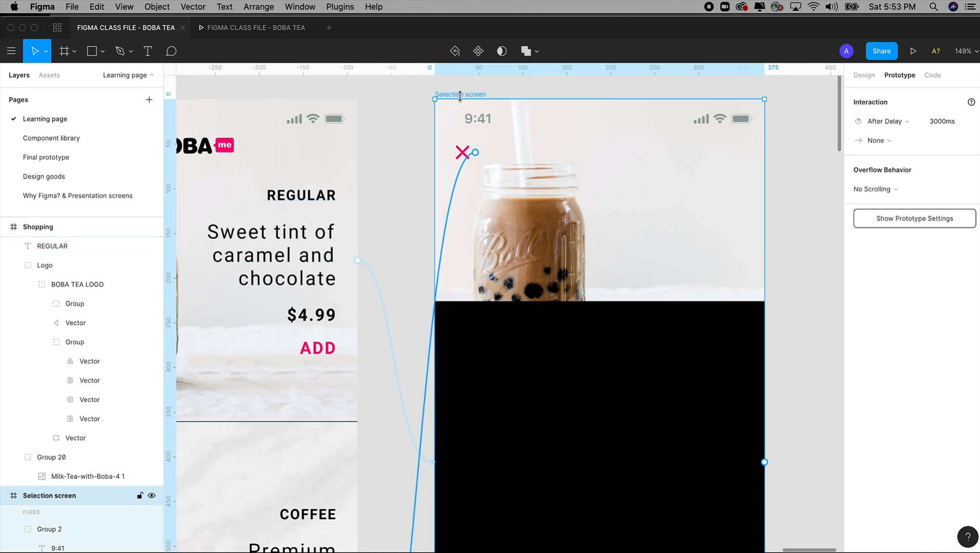
{"action": "key", "text": "super+v"}
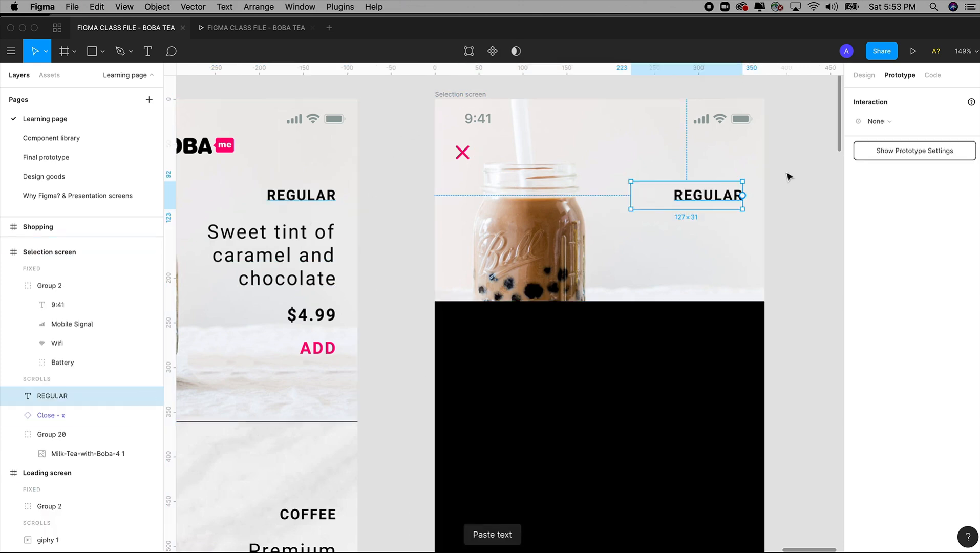
Step: Apply the 22 - Point text style to the pasted REGULAR title on the Selection screen
{"action": "left_click", "coordinate": [863, 76]}
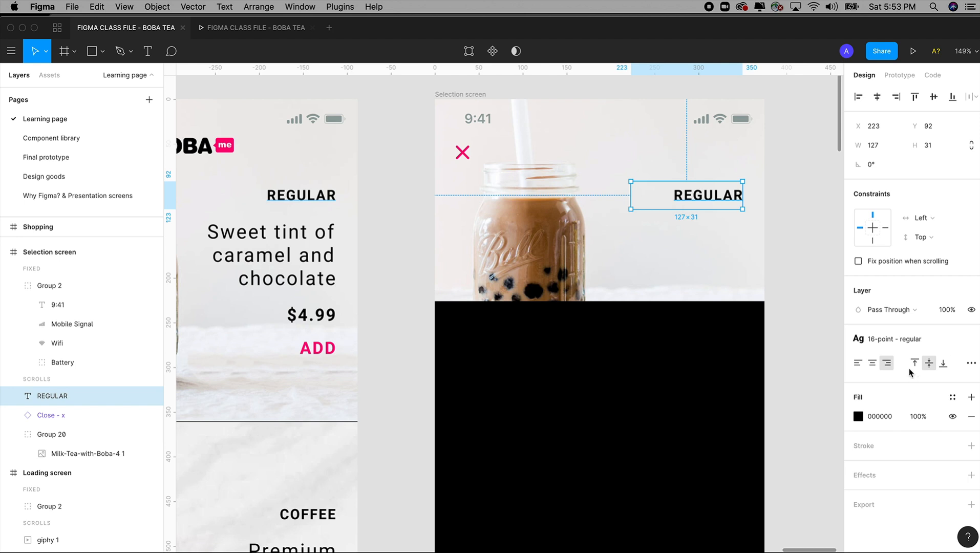
{"action": "left_click", "coordinate": [887, 340]}
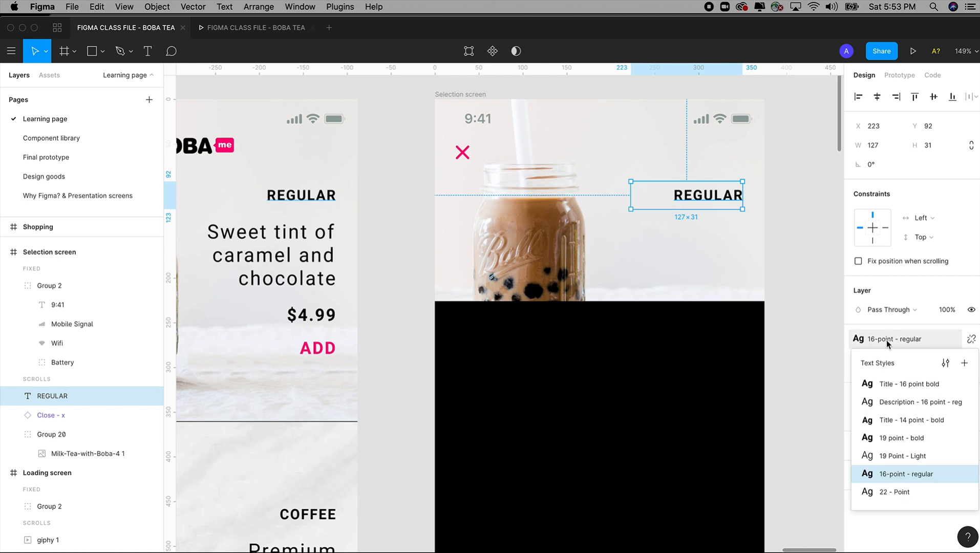
{"action": "left_click", "coordinate": [896, 492]}
Step: Duplicate the REGULAR title below itself, change the copy's text to MILK TEA, and place it directly underneath at Y 91
{"action": "mouse_move", "coordinate": [706, 201]}
{"action": "left_mouse_down"}
{"action": "mouse_move", "coordinate": [709, 174]}
{"action": "mouse_move", "coordinate": [714, 206]}
{"action": "left_mouse_up"}
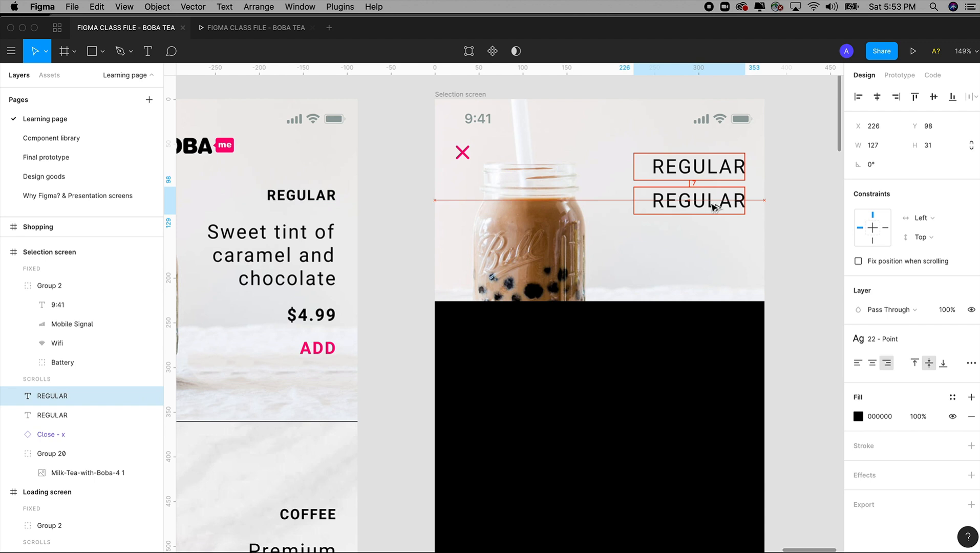
{"action": "double_click", "coordinate": [710, 203]}
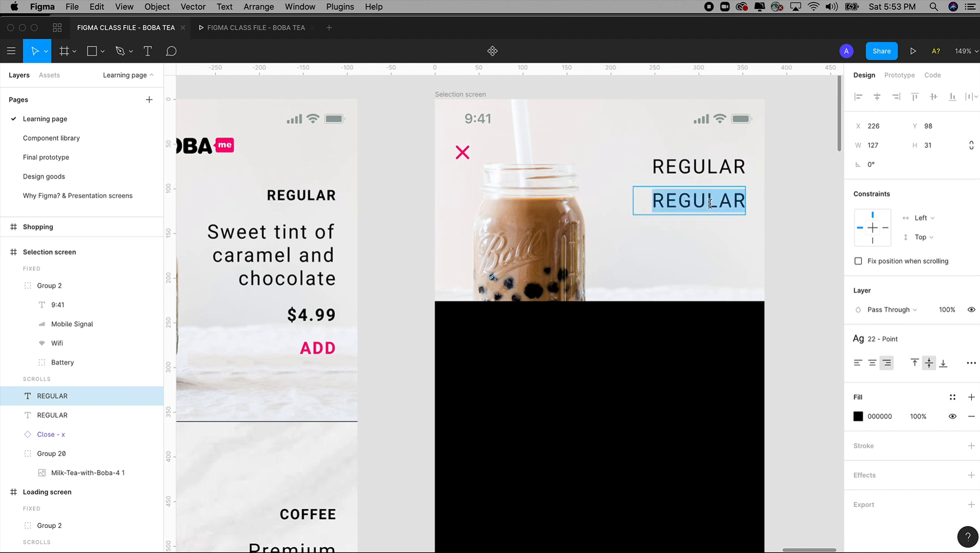
{"action": "type", "text": "MILK TEA"}
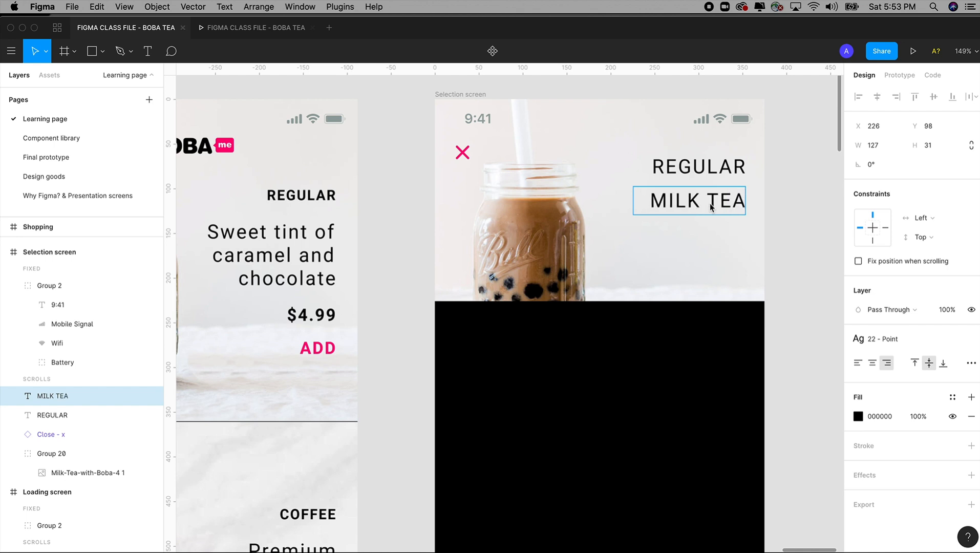
{"action": "key", "text": "Escape"}
{"action": "left_click_drag", "start_coordinate": [716, 207], "coordinate": [718, 204]}
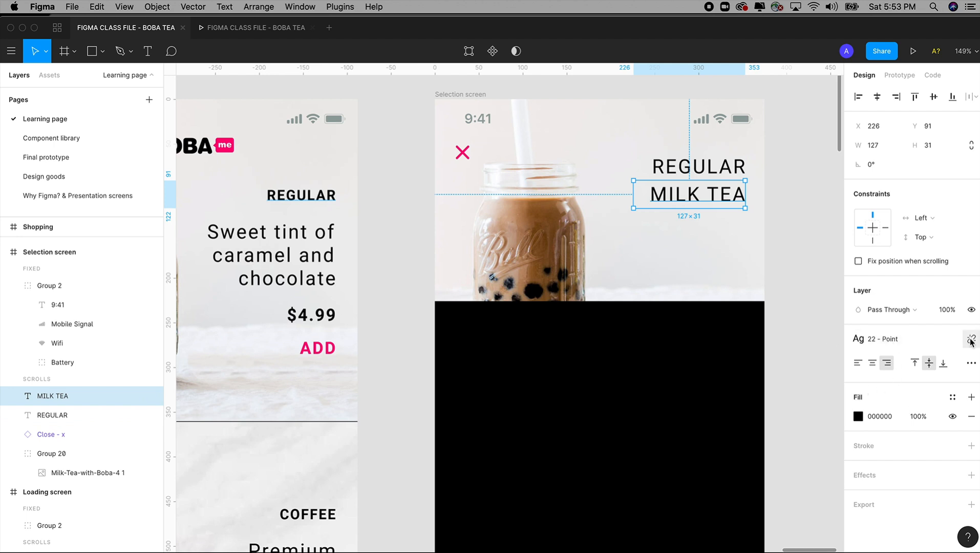
Step: Detach MILK TEA from its text style and make it Bold, and shift both title lines down so MILK TEA sits at Y 121
{"action": "left_click", "coordinate": [970, 342]}
{"action": "left_click", "coordinate": [869, 377]}
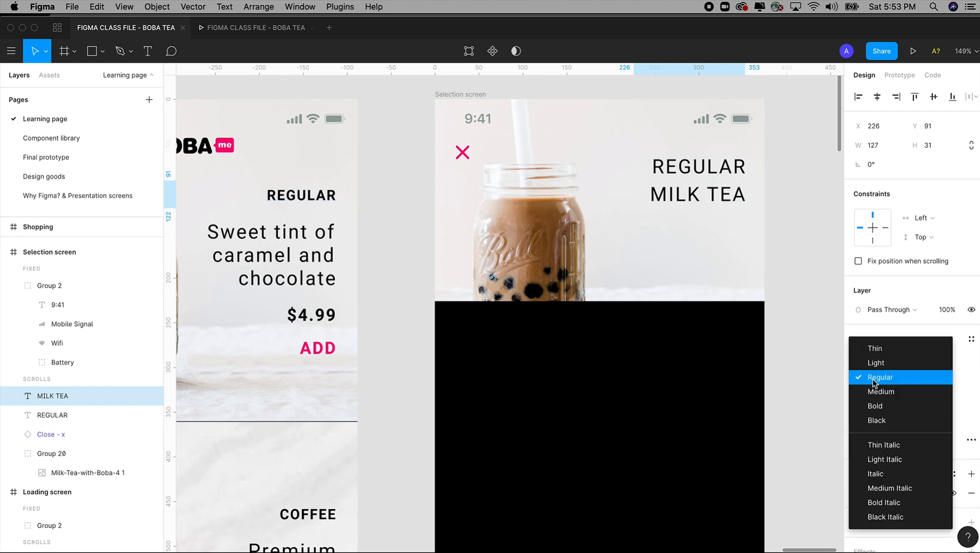
{"action": "left_click", "coordinate": [875, 413]}
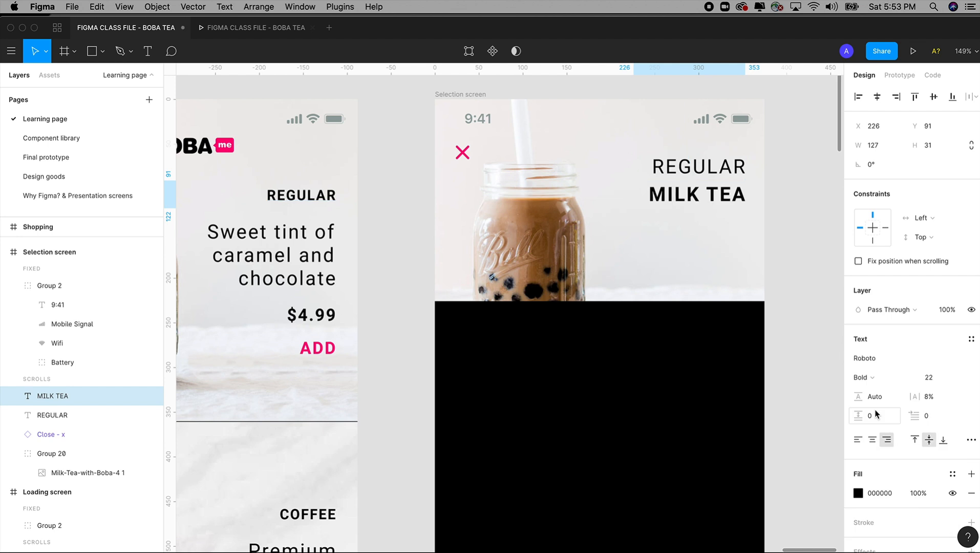
{"action": "left_click", "coordinate": [719, 173], "text": "shift"}
{"action": "left_click_drag", "start_coordinate": [723, 198], "coordinate": [729, 233]}
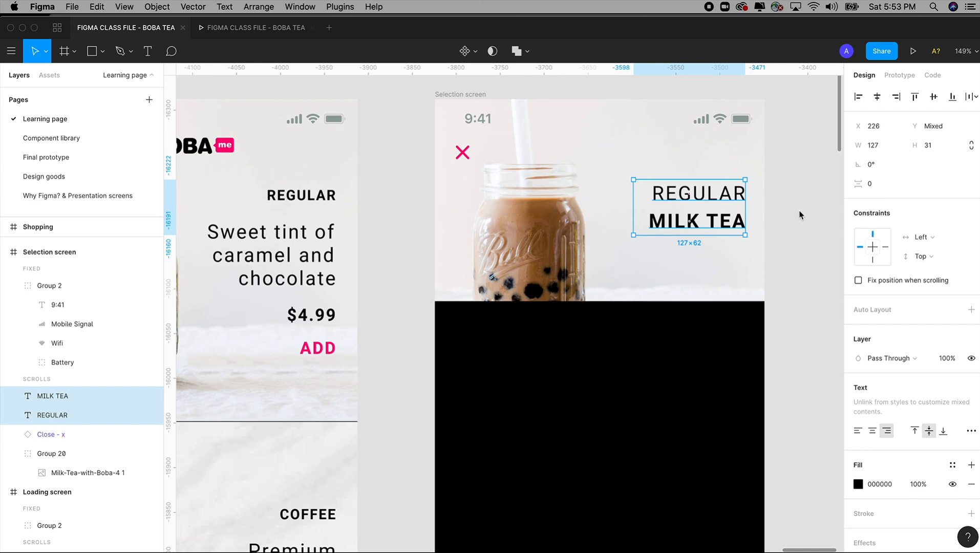
Step: Increase the font size of the MILK TEA text to 42
{"action": "left_click", "coordinate": [801, 215]}
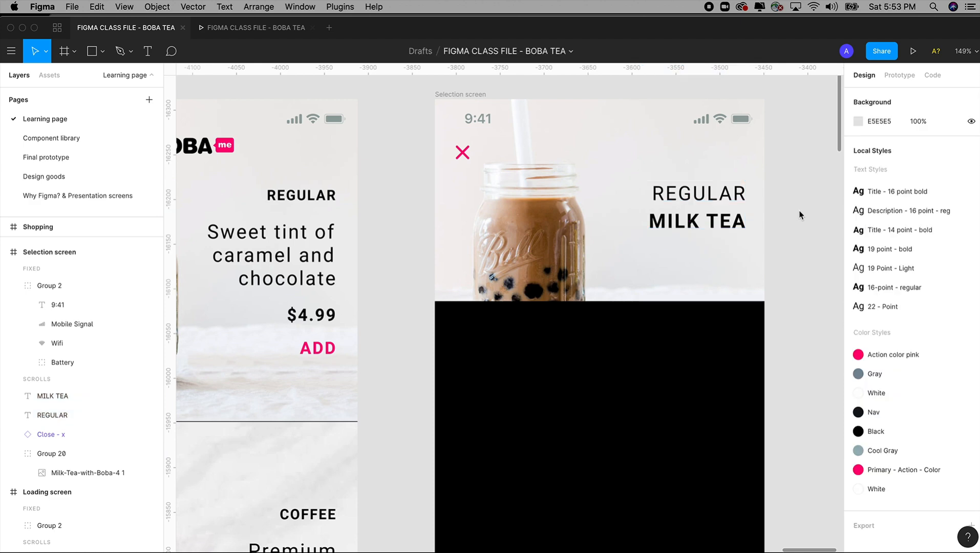
{"action": "left_click", "coordinate": [723, 200]}
{"action": "left_click", "coordinate": [724, 225]}
{"action": "left_click", "coordinate": [935, 379]}
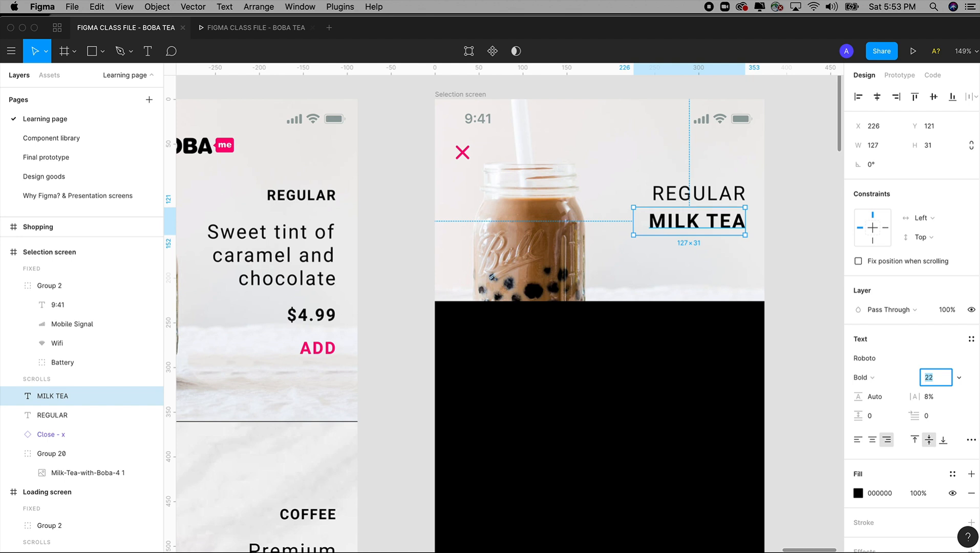
{"action": "type", "text": "32"}
{"action": "key", "text": "Return"}
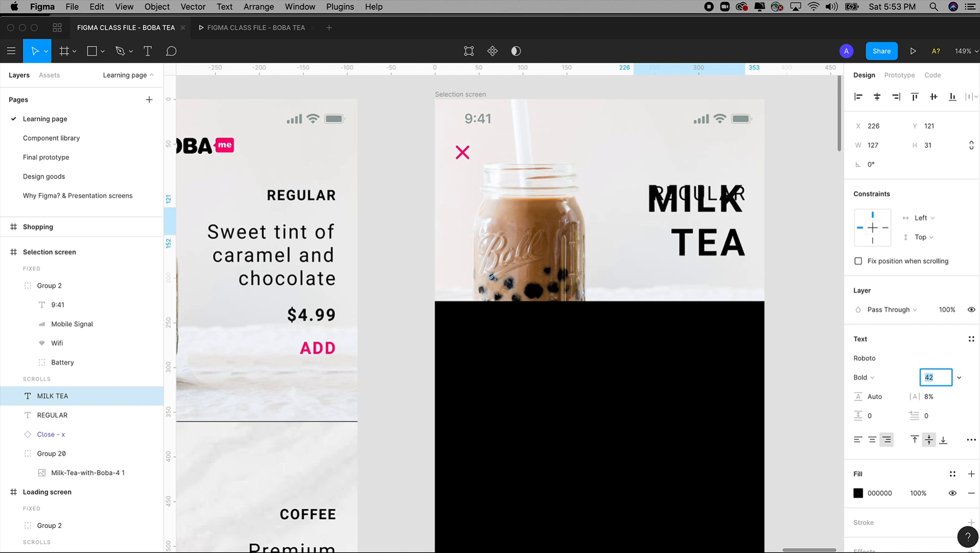
{"action": "key", "text": "shift+Up"}
Step: Move REGULAR up clear of MILK TEA and fit the MILK TEA text box to 127 × 92 around both its lines
{"action": "left_click", "coordinate": [794, 193]}
{"action": "left_click", "coordinate": [52, 414]}
{"action": "left_click_drag", "start_coordinate": [715, 207], "coordinate": [716, 178]}
{"action": "left_click", "coordinate": [721, 180]}
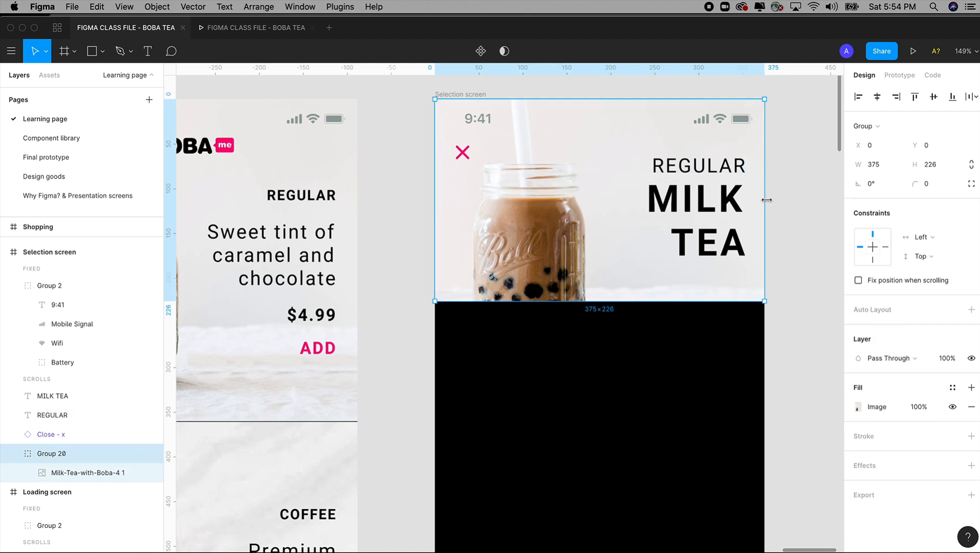
{"action": "left_click", "coordinate": [693, 206]}
{"action": "mouse_move", "coordinate": [717, 241]}
{"action": "left_mouse_down"}
{"action": "mouse_move", "coordinate": [728, 290]}
{"action": "mouse_move", "coordinate": [724, 254]}
{"action": "left_mouse_up"}
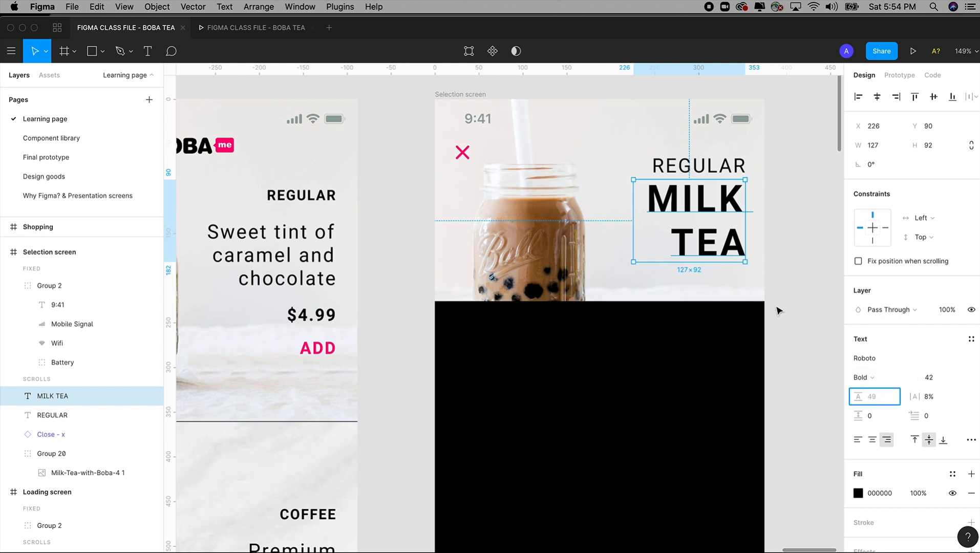
Step: Tighten the line height of the MILK TEA text to 38
{"action": "left_click", "coordinate": [791, 218]}
{"action": "left_click", "coordinate": [697, 205]}
{"action": "key", "text": "Tab"}
{"action": "left_click", "coordinate": [871, 400]}
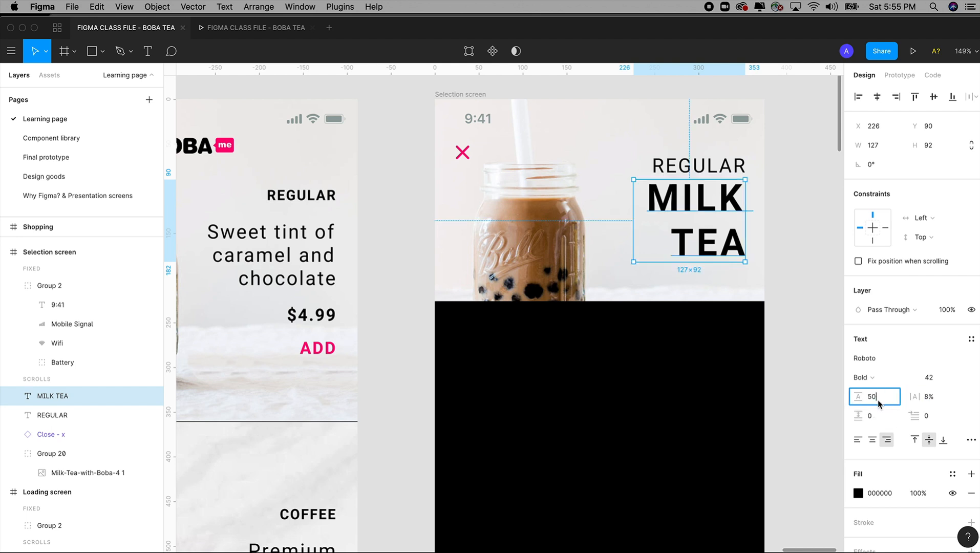
{"action": "key", "text": "Down"}
{"action": "key", "text": "Down"}
{"action": "key", "text": "shift+Down"}
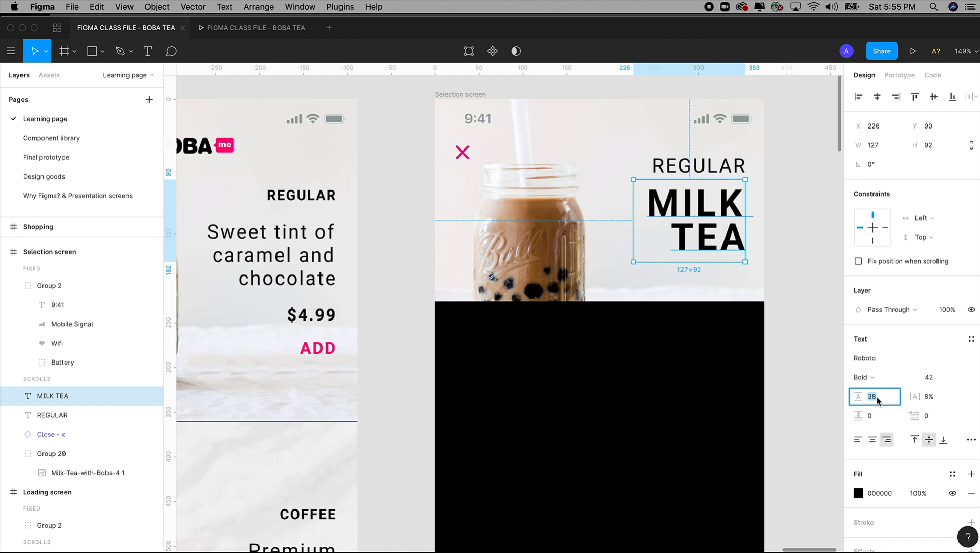
Step: Check MILK TEA's font size, line height and letter spacing, and move the text up to Y 78, close beneath REGULAR
{"action": "left_click", "coordinate": [822, 259]}
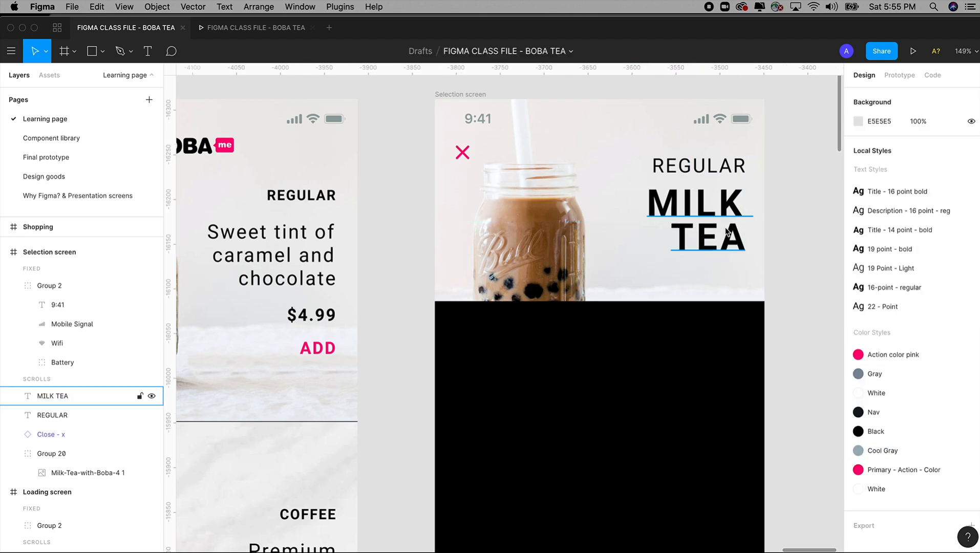
{"action": "left_click", "coordinate": [728, 232]}
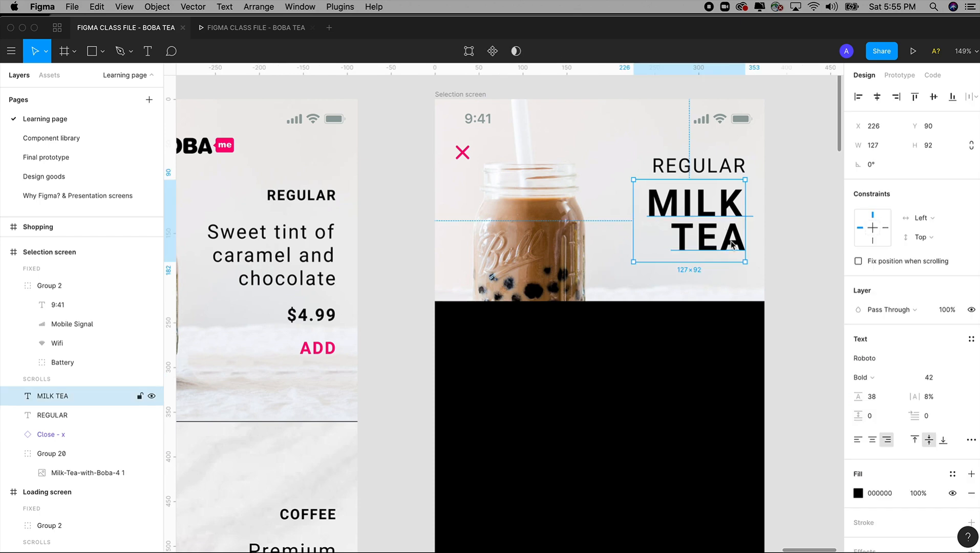
{"action": "left_click", "coordinate": [935, 382]}
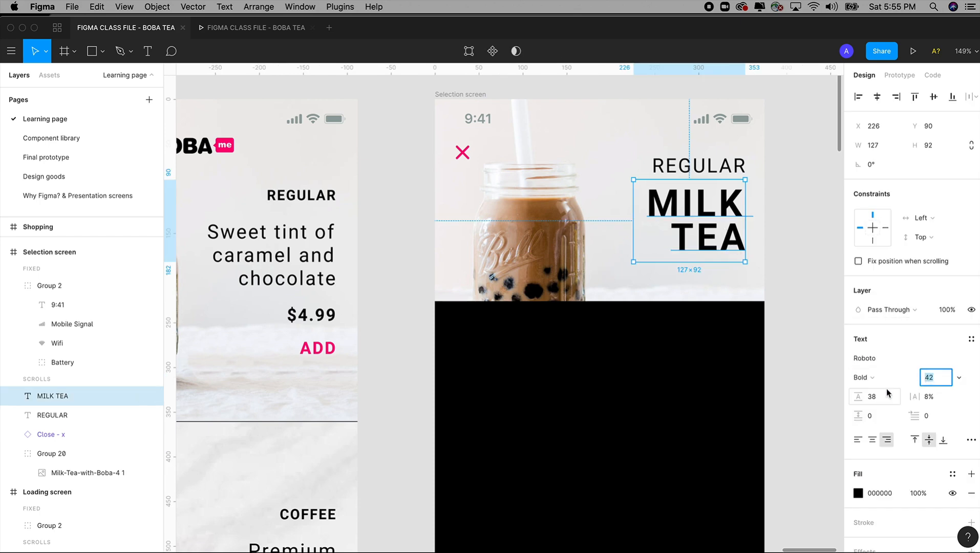
{"action": "left_click", "coordinate": [870, 399]}
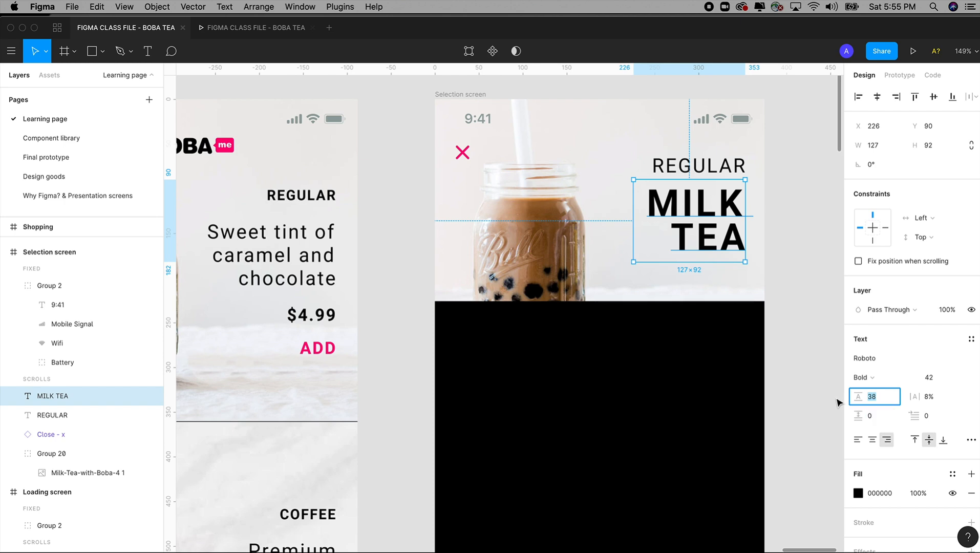
{"action": "left_click", "coordinate": [932, 398]}
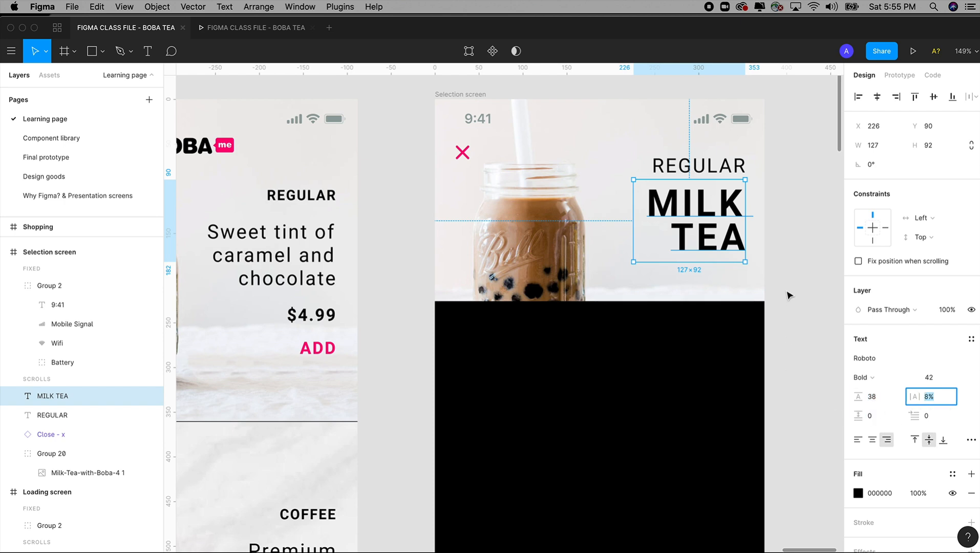
{"action": "left_click", "coordinate": [770, 262]}
{"action": "left_click_drag", "start_coordinate": [735, 237], "coordinate": [736, 228]}
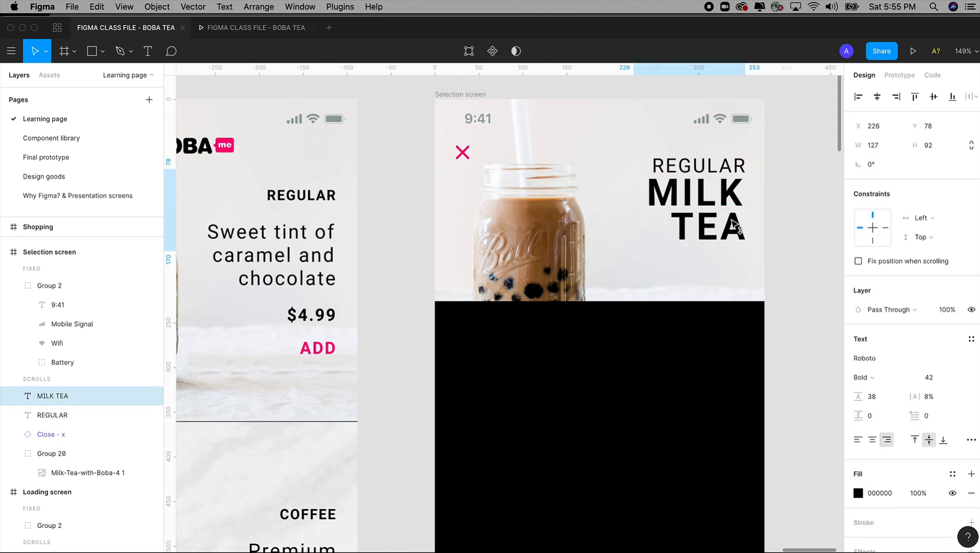
Step: Nudge the MILK TEA text to X 228, Y 79 beneath REGULAR
{"action": "key", "text": "Right"}
{"action": "key", "text": "Right"}
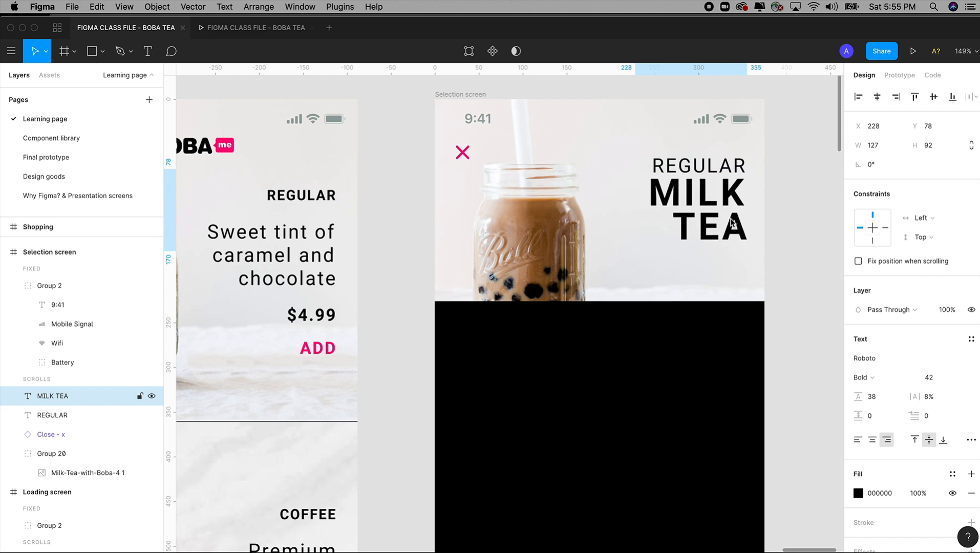
{"action": "key", "text": "Down"}
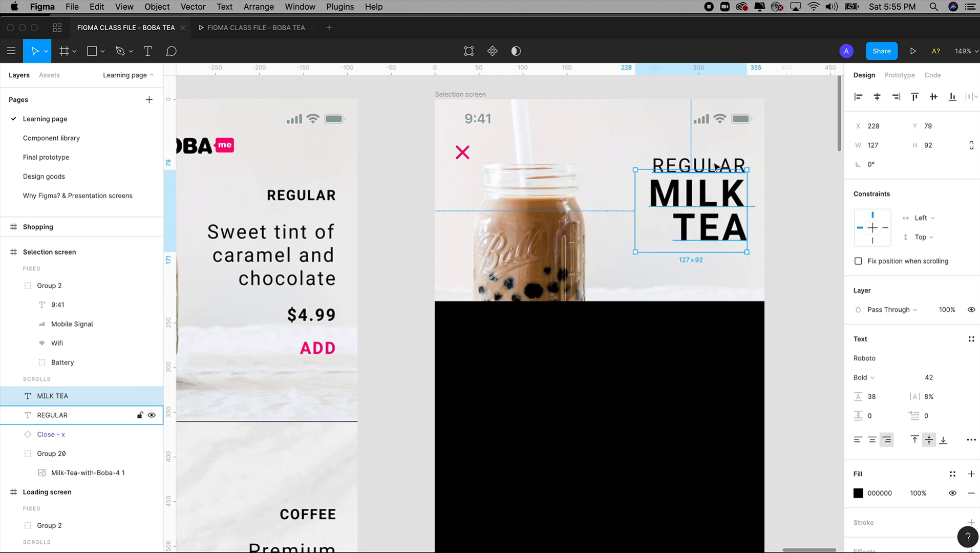
Step: Move REGULAR and MILK TEA down together so that MILK TEA sits at X 230, Y 88
{"action": "left_click", "coordinate": [709, 168], "text": "shift"}
{"action": "left_click_drag", "start_coordinate": [725, 204], "coordinate": [722, 212]}
{"action": "key", "text": "Escape"}
{"action": "left_click", "coordinate": [717, 242]}
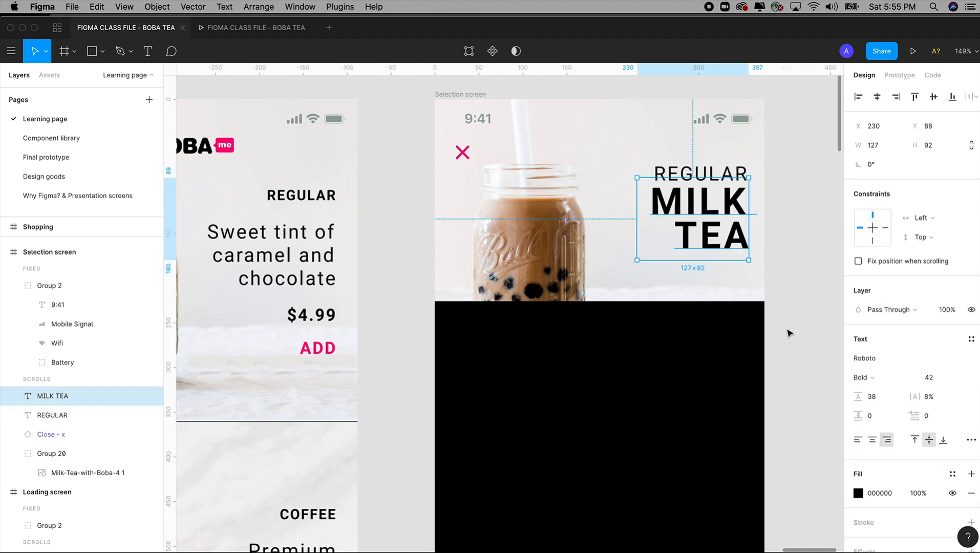
Step: Create a new text style named "43 - POINT" from the MILK TEA text
{"action": "scroll", "coordinate": [797, 333], "scroll_direction": "down", "scroll_amount": 1}
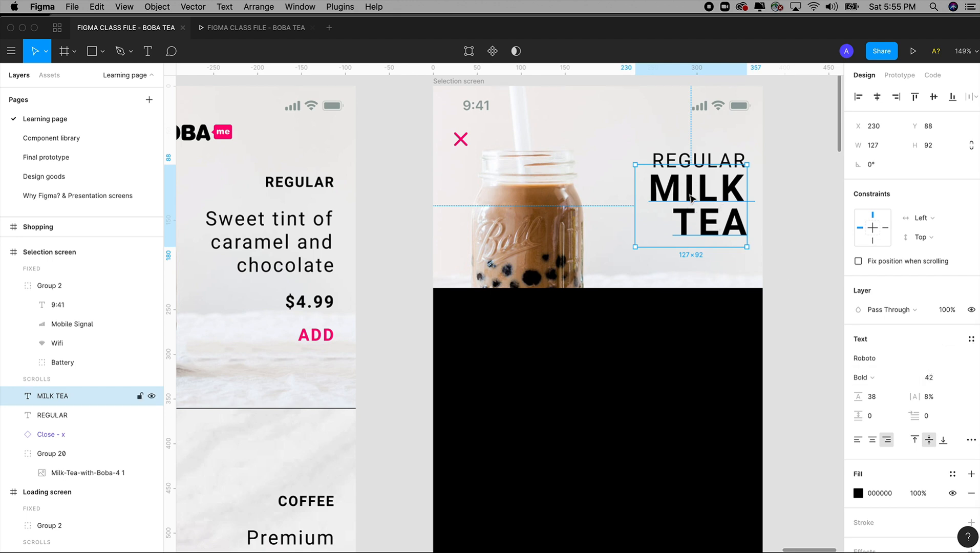
{"action": "left_click", "coordinate": [971, 340]}
{"action": "left_click", "coordinate": [962, 363]}
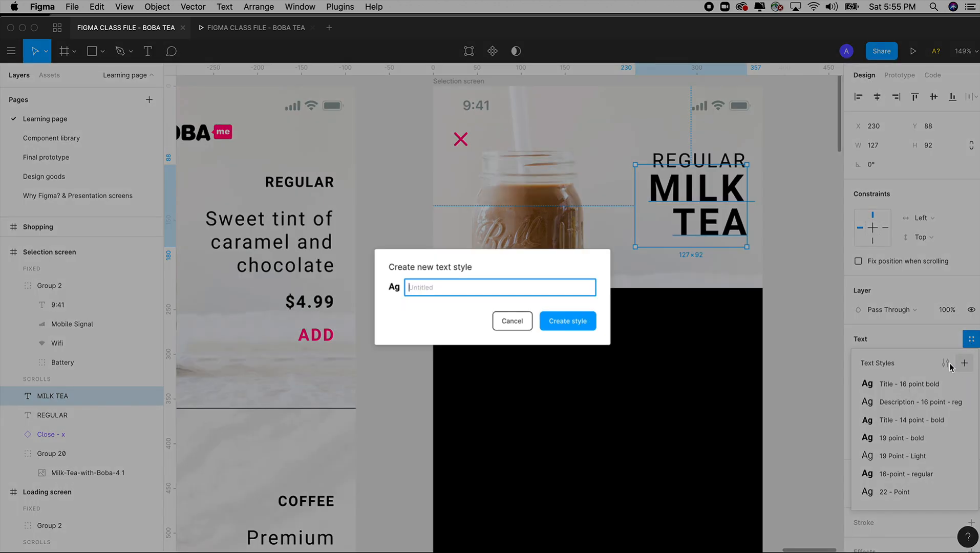
{"action": "left_click", "coordinate": [512, 301]}
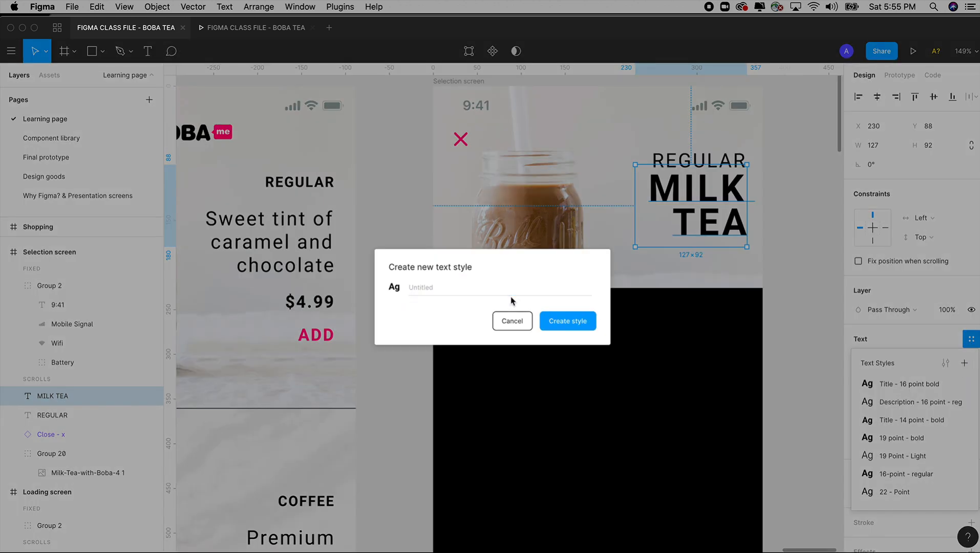
{"action": "left_click", "coordinate": [486, 286]}
{"action": "type", "text": "43 - POINT"}
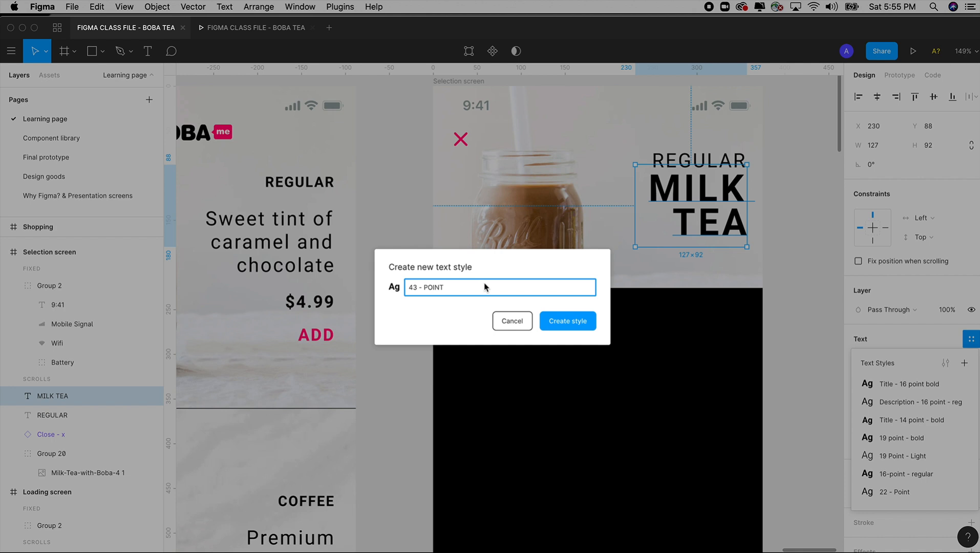
{"action": "key", "text": "Return"}
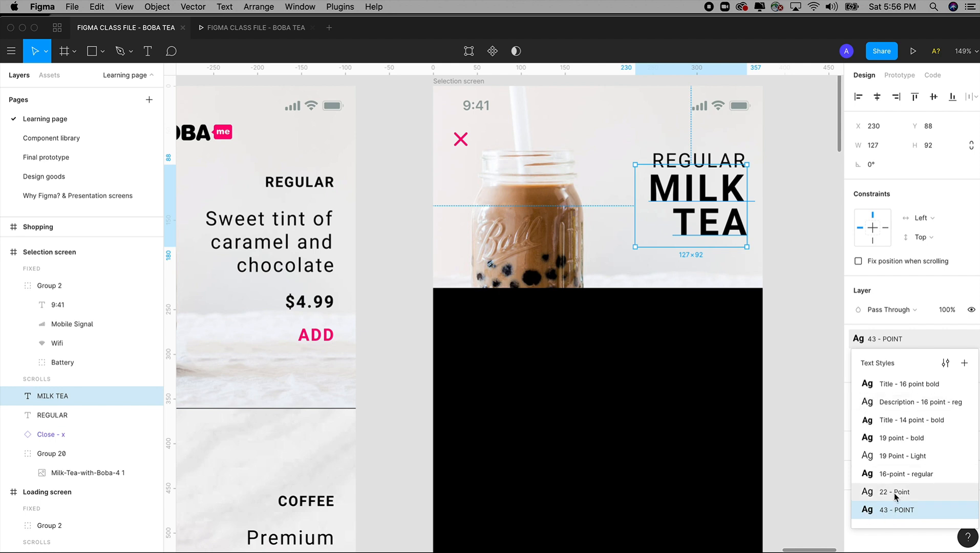
{"action": "left_click", "coordinate": [883, 509]}
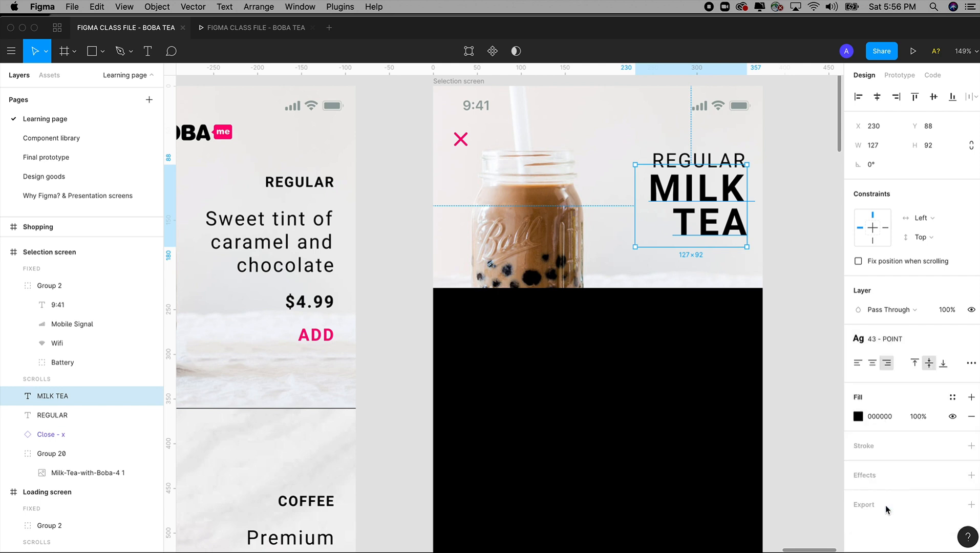
Step: Rename MILK TEA's text style to "42 - POINT" and deselect the text
{"action": "left_click", "coordinate": [917, 342]}
{"action": "left_click", "coordinate": [915, 339]}
{"action": "left_click", "coordinate": [914, 339]}
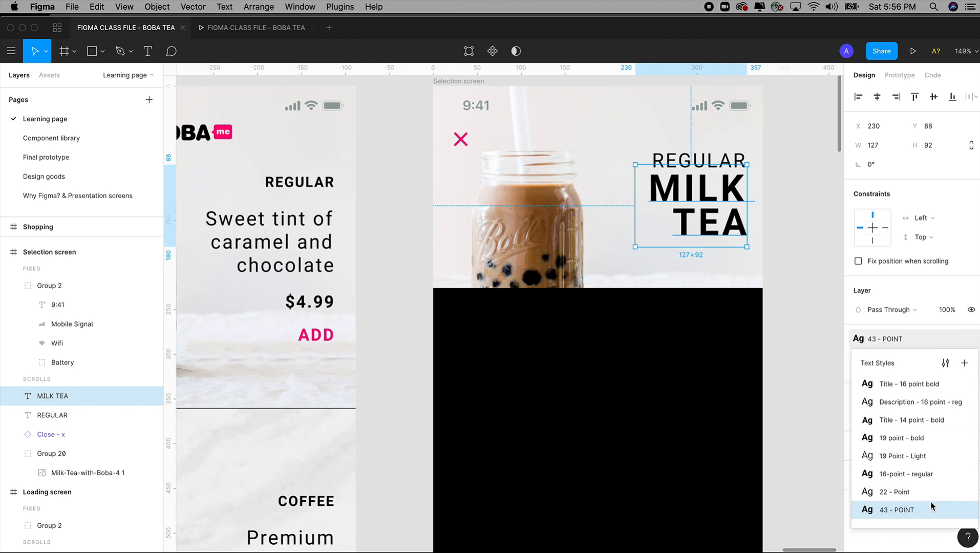
{"action": "left_click", "coordinate": [945, 362]}
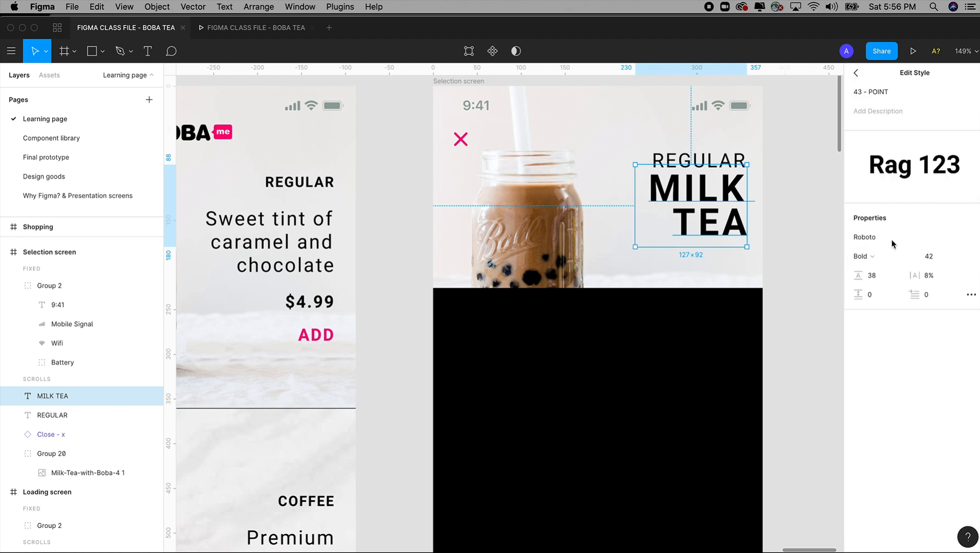
{"action": "left_click", "coordinate": [859, 91]}
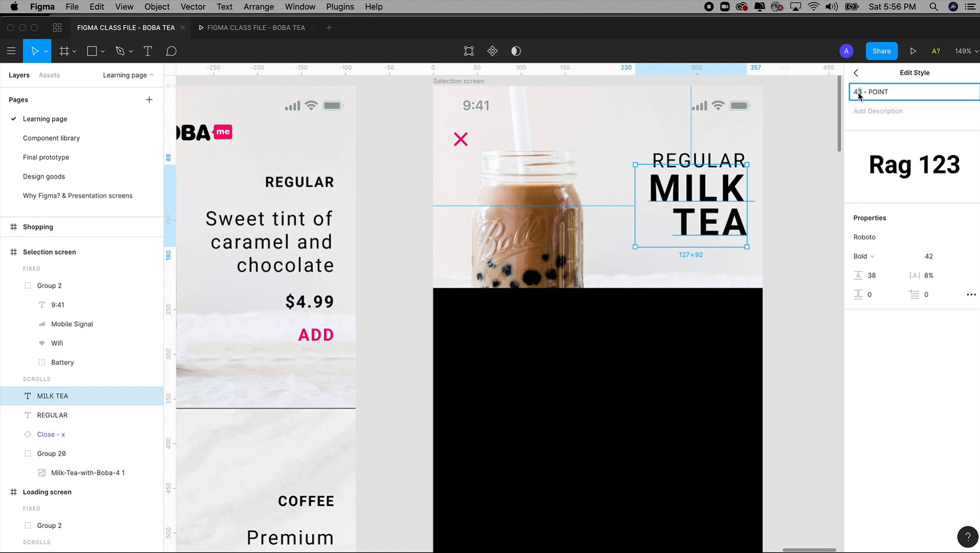
{"action": "key", "text": "BackSpace"}
{"action": "type", "text": "2"}
{"action": "left_click", "coordinate": [856, 73]}
{"action": "left_click", "coordinate": [876, 339]}
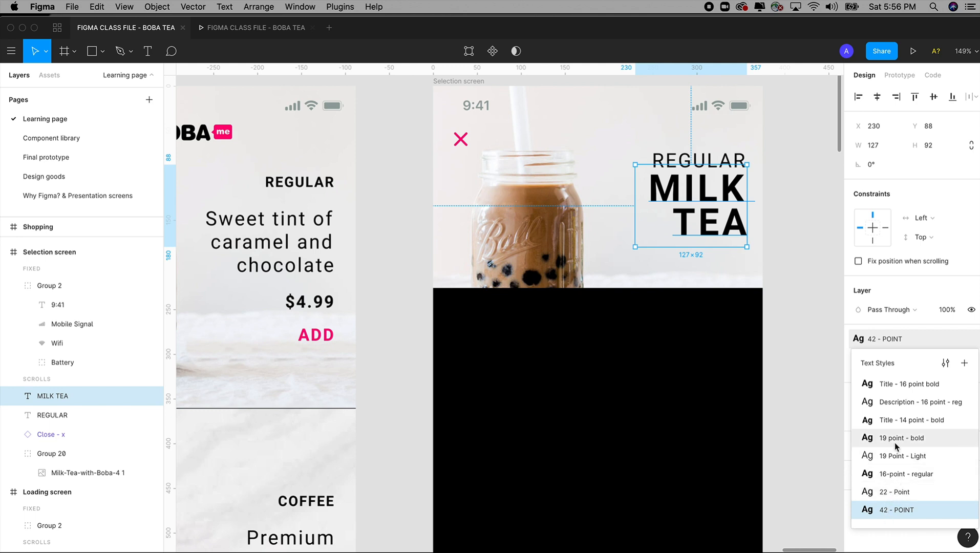
{"action": "left_click", "coordinate": [804, 369]}
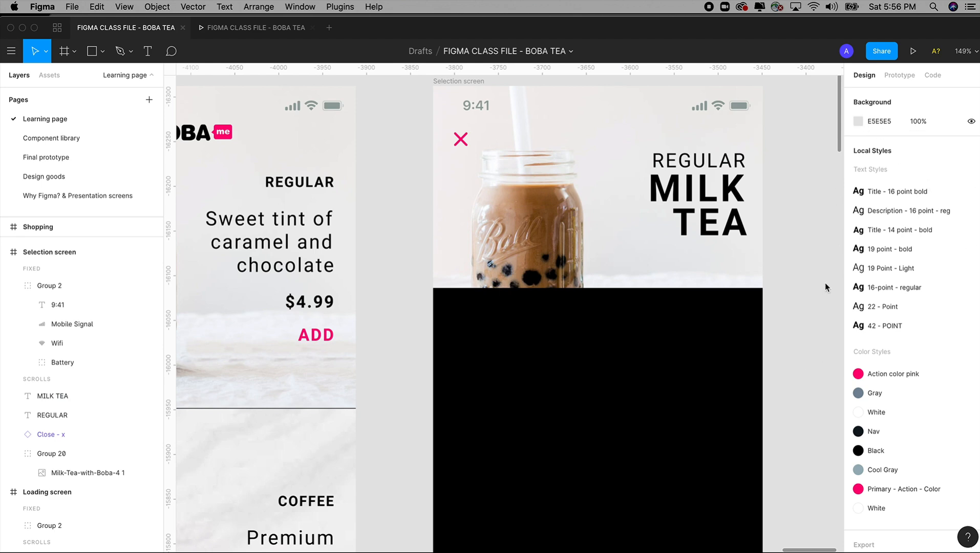
Step: Examine the finished drink selection screen and its option boxes on the Final prototype page
{"action": "key", "text": "minus"}
{"action": "key", "text": "minus"}
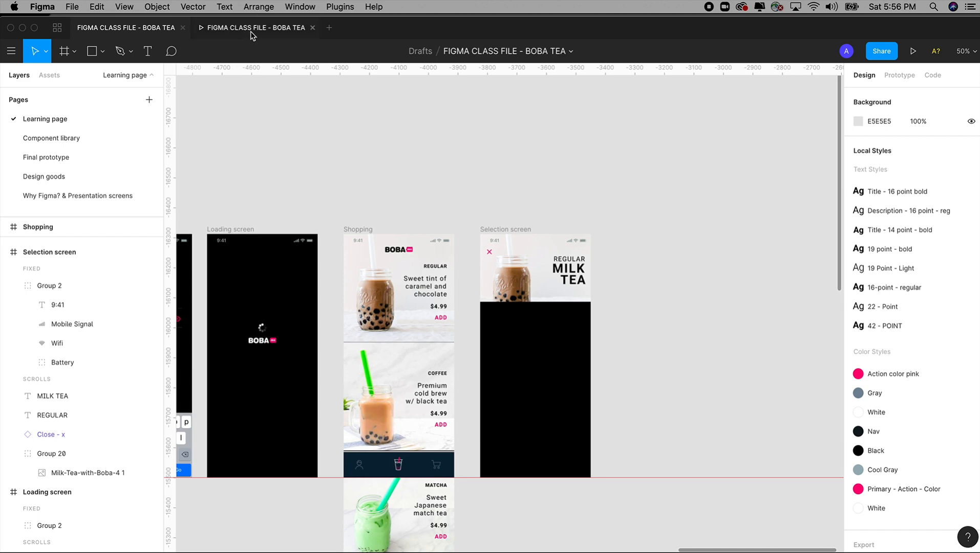
{"action": "left_click", "coordinate": [64, 160]}
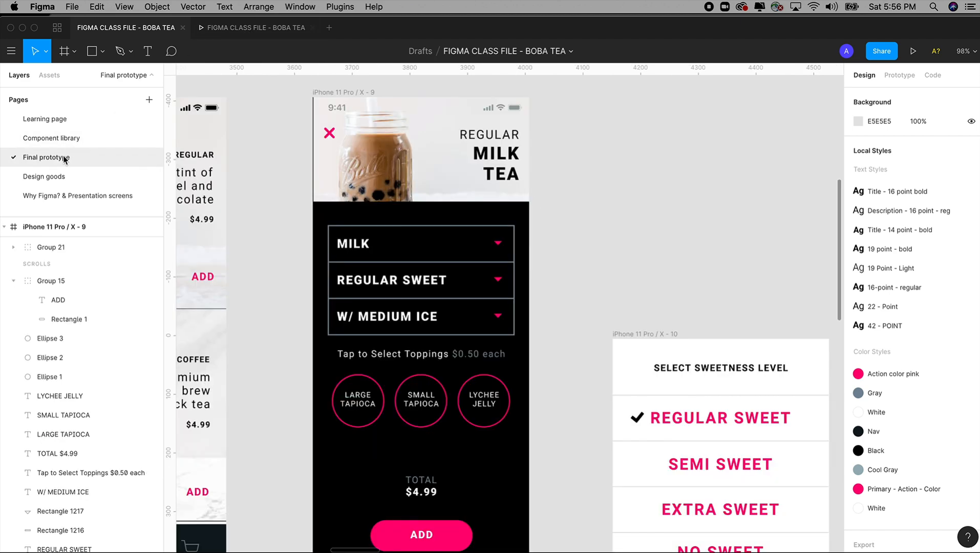
{"action": "left_click_drag", "start_coordinate": [290, 131], "coordinate": [623, 444]}
{"action": "scroll", "coordinate": [663, 400], "scroll_direction": "up", "scroll_amount": 2}
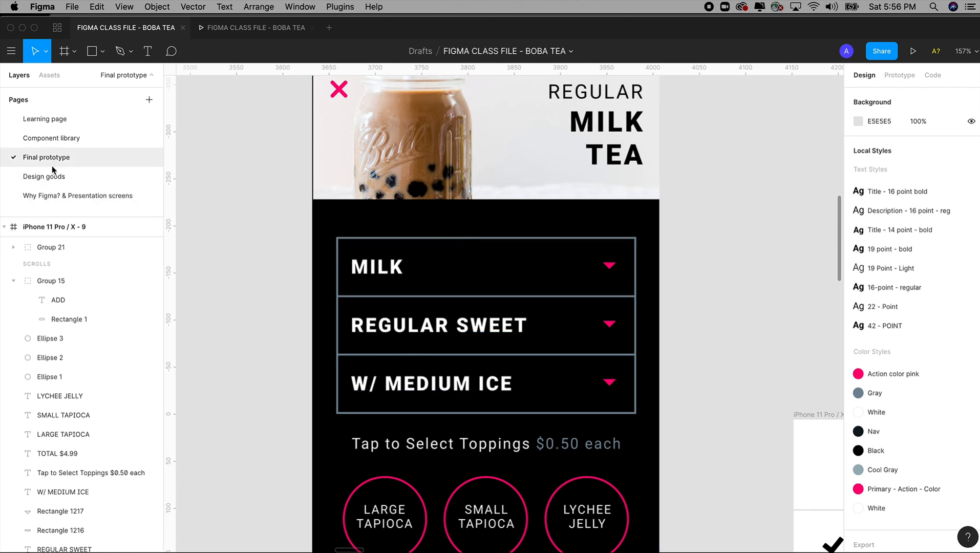
Step: Return to the Learning page and draw a rectangle about 322 × 70 on the Selection screen's black area, just below the photo
{"action": "left_click", "coordinate": [47, 124]}
{"action": "left_click_drag", "start_coordinate": [459, 190], "coordinate": [648, 475]}
{"action": "left_click_drag", "start_coordinate": [348, 93], "coordinate": [667, 444]}
{"action": "left_click", "coordinate": [427, 136]}
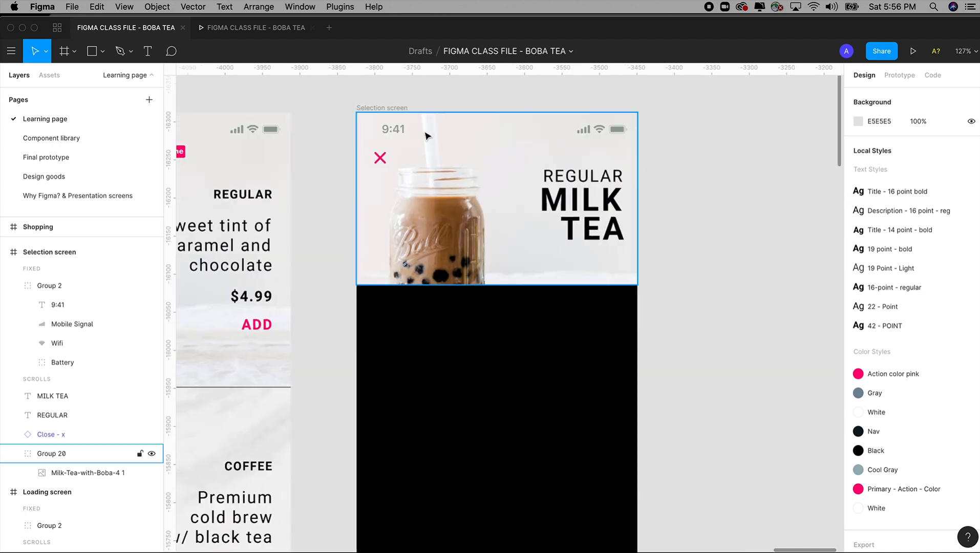
{"action": "left_click", "coordinate": [386, 108]}
{"action": "left_click", "coordinate": [103, 51]}
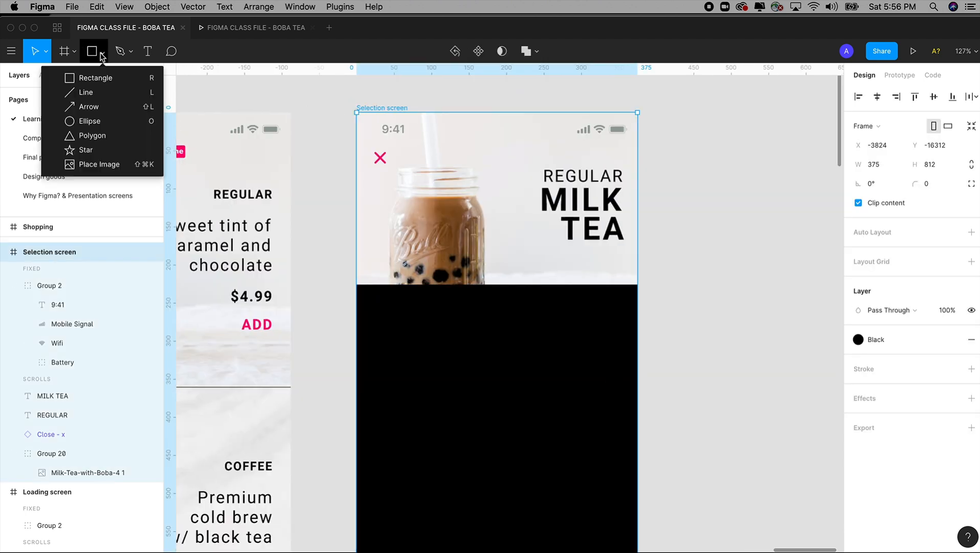
{"action": "left_click", "coordinate": [88, 81]}
{"action": "left_click_drag", "start_coordinate": [376, 313], "coordinate": [617, 367]}
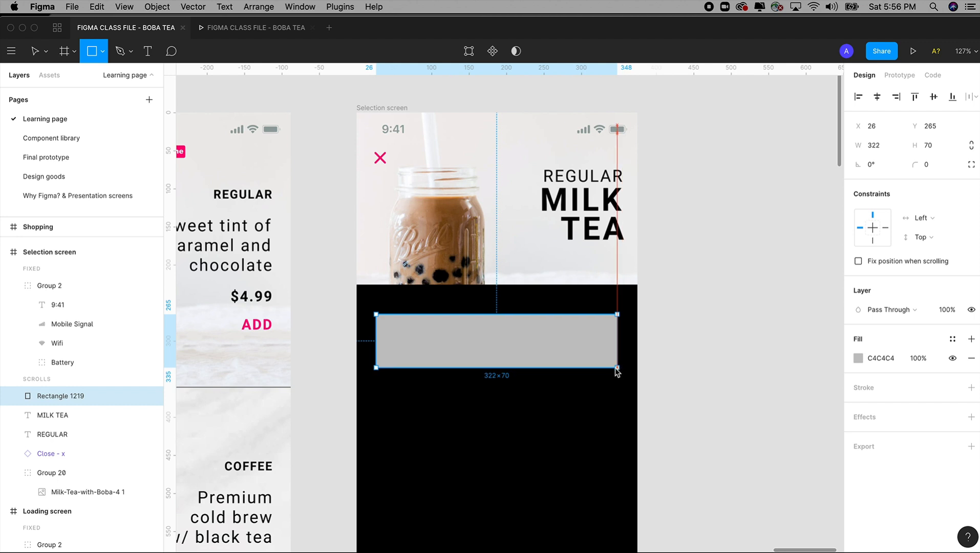
{"action": "left_click_drag", "start_coordinate": [617, 367], "coordinate": [617, 367]}
Step: Set the new rectangle's width to 320 and height to 65
{"action": "left_click", "coordinate": [850, 145]}
{"action": "type", "text": "320"}
{"action": "key", "text": "Tab"}
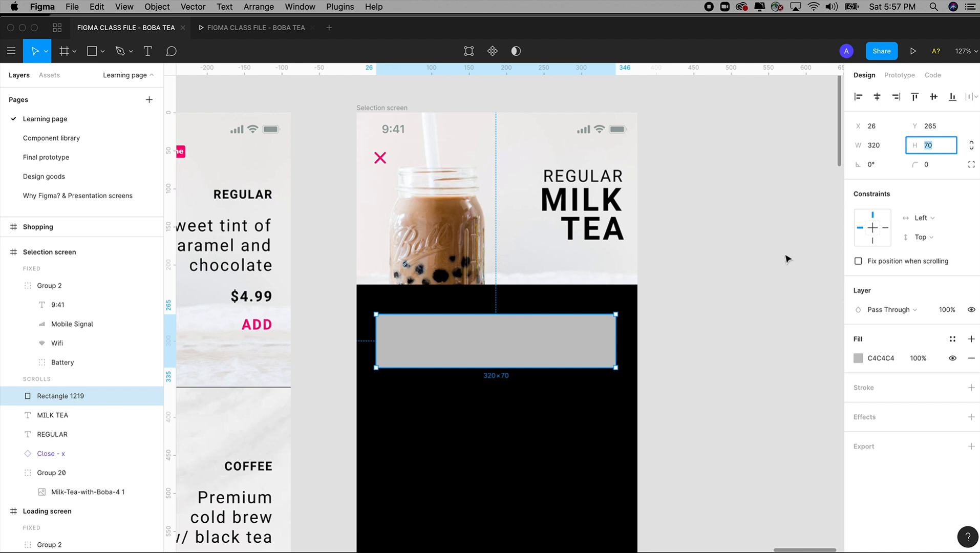
{"action": "type", "text": "65"}
{"action": "key", "text": "Tab"}
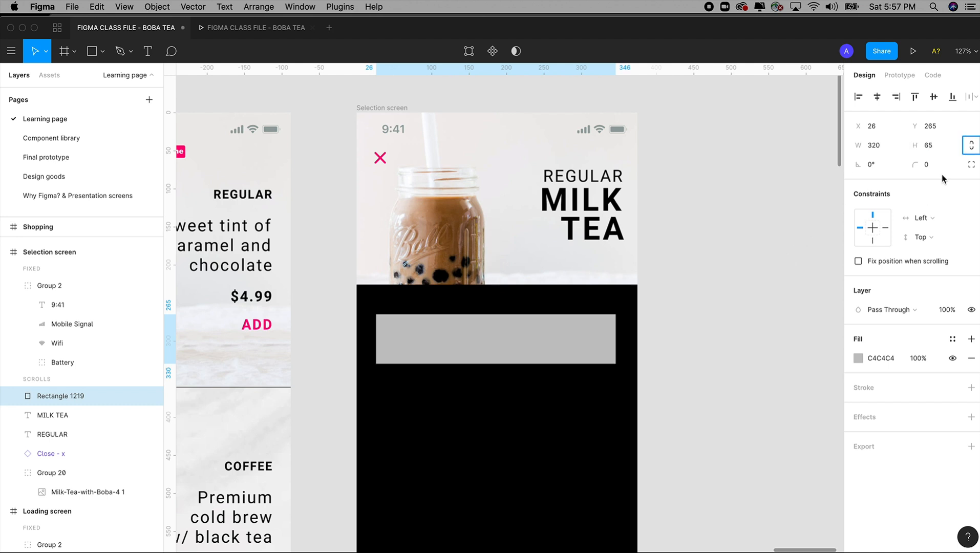
{"action": "left_click", "coordinate": [685, 383]}
Step: Remove the rectangle's fill and give it a white FFFFFF stroke
{"action": "scroll", "coordinate": [696, 358], "scroll_direction": "down", "scroll_amount": 1}
{"action": "scroll", "coordinate": [696, 358], "scroll_direction": "left", "scroll_amount": 1}
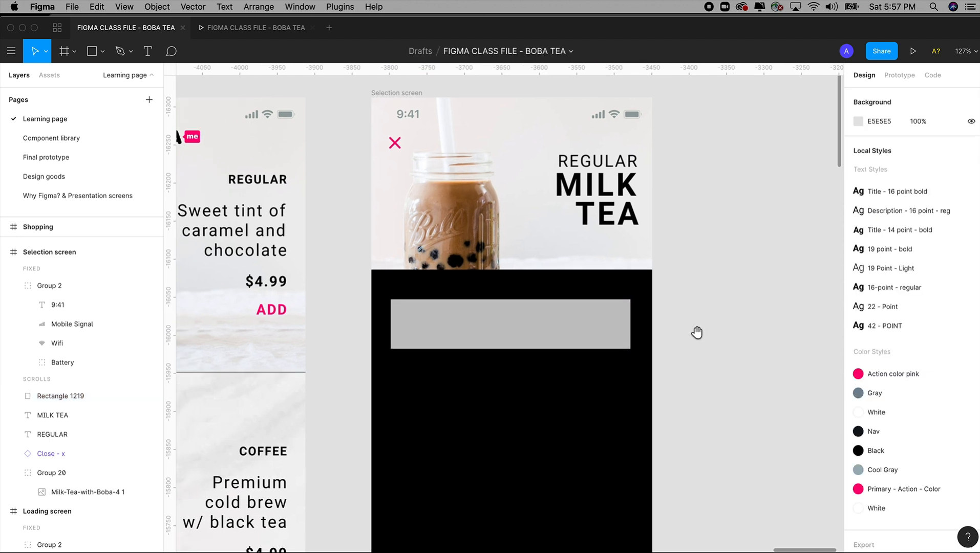
{"action": "left_click", "coordinate": [548, 326]}
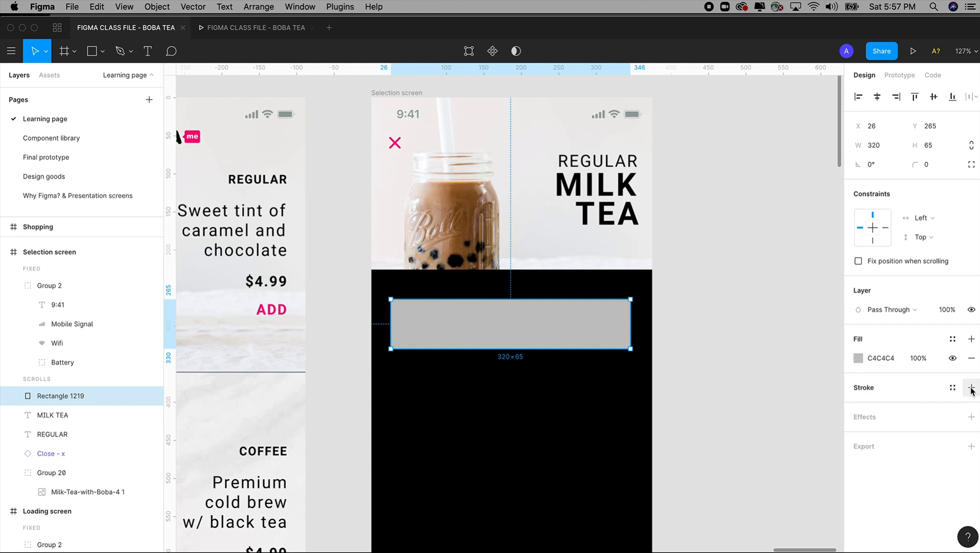
{"action": "left_click", "coordinate": [971, 358]}
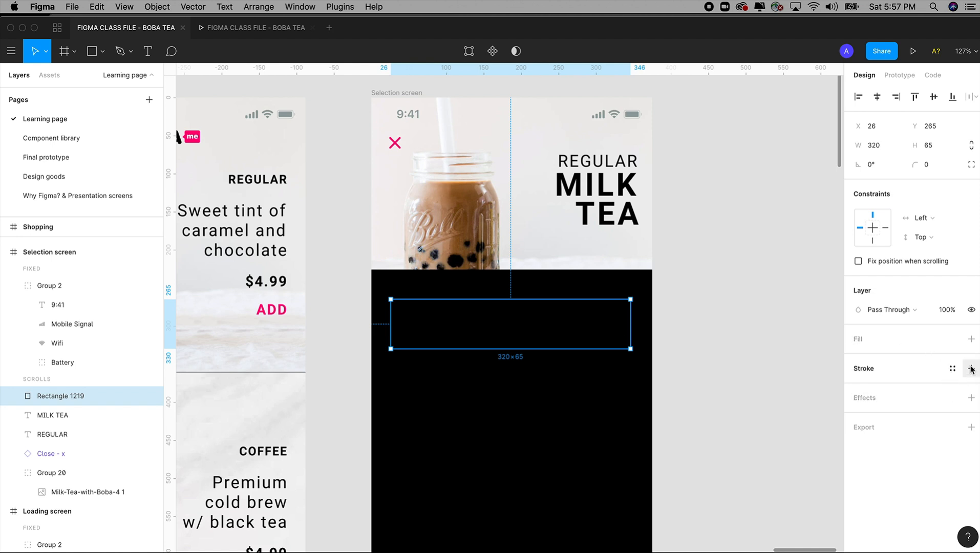
{"action": "left_click", "coordinate": [972, 369]}
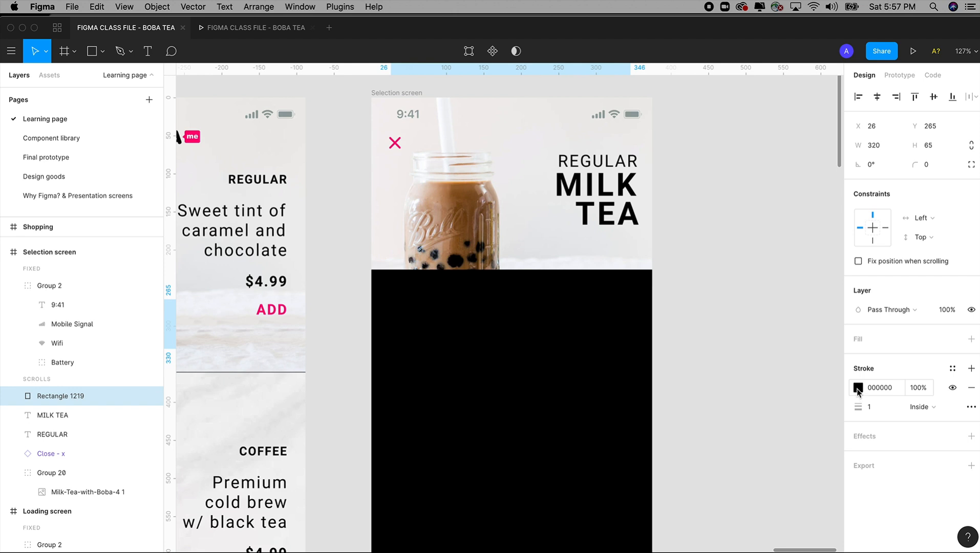
{"action": "left_click", "coordinate": [858, 389]}
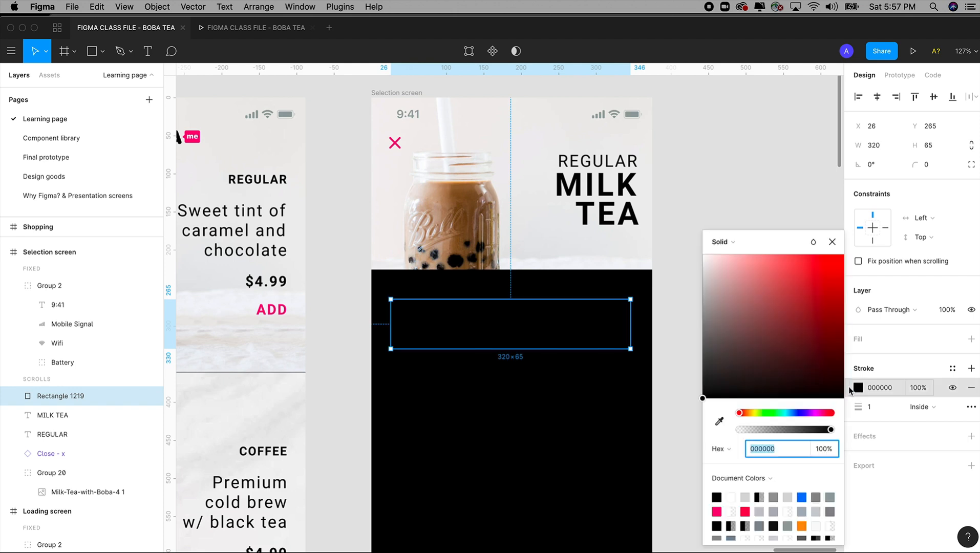
{"action": "left_click_drag", "start_coordinate": [759, 319], "coordinate": [692, 246]}
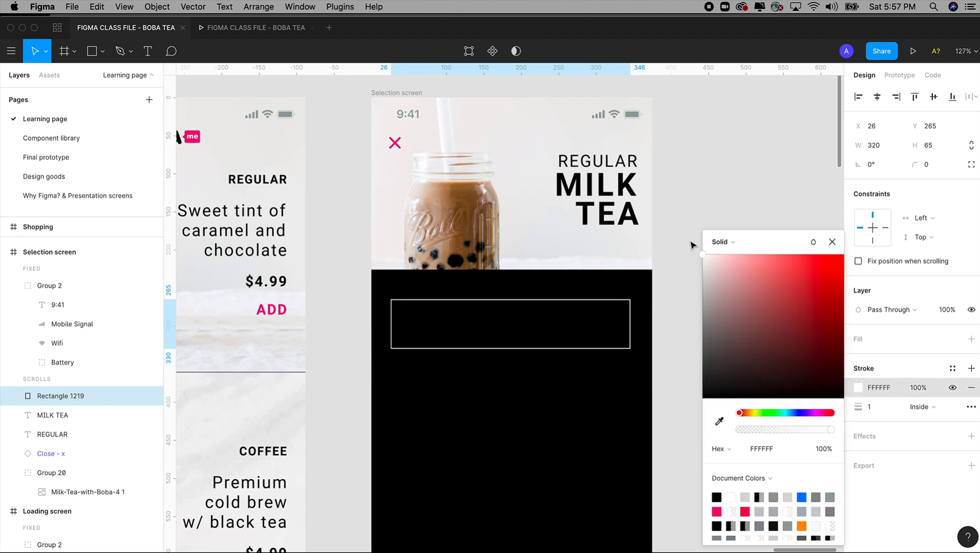
Step: Set the rectangle's stroke thickness to 2 and apply the White color style to the stroke
{"action": "left_click", "coordinate": [865, 407]}
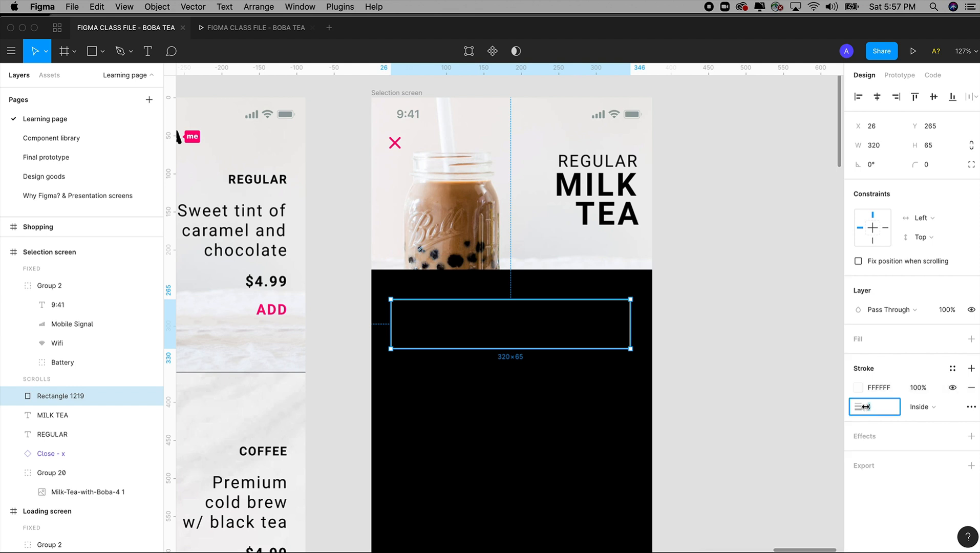
{"action": "type", "text": "2"}
{"action": "key", "text": "Tab"}
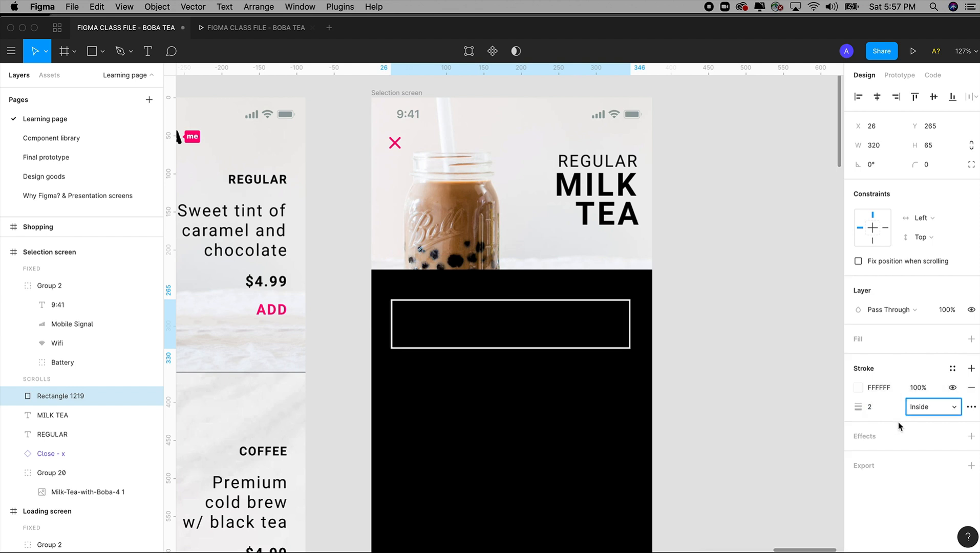
{"action": "left_click", "coordinate": [875, 390]}
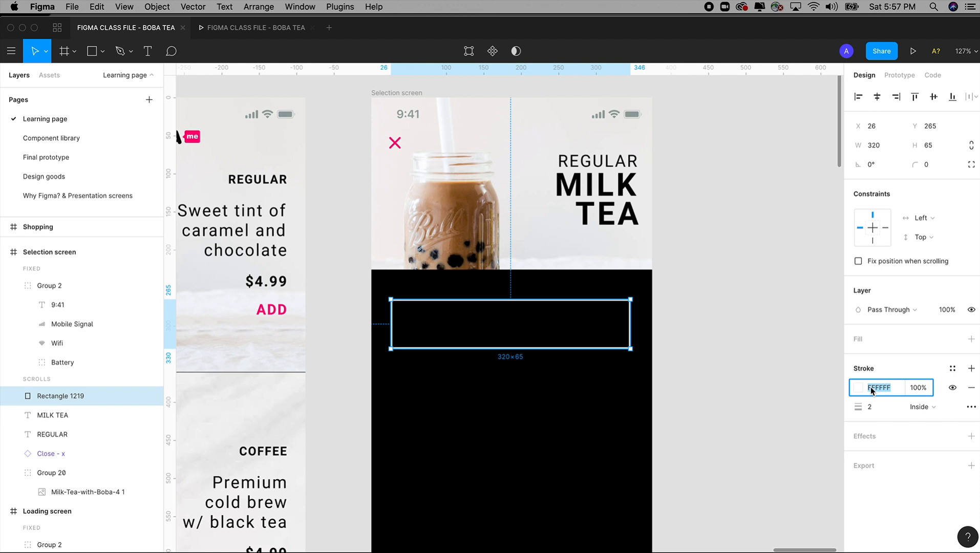
{"action": "left_click", "coordinate": [859, 388]}
{"action": "left_click", "coordinate": [952, 369]}
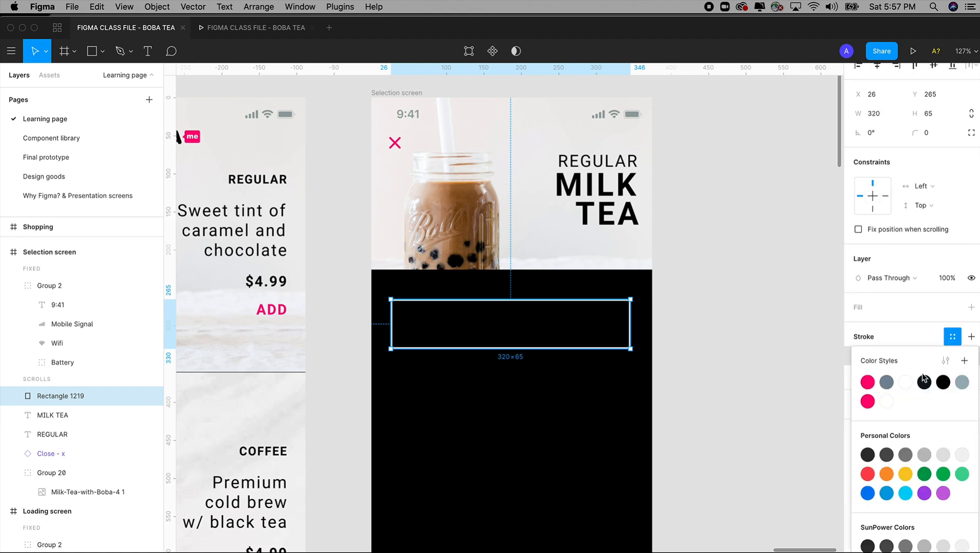
{"action": "left_click", "coordinate": [886, 402]}
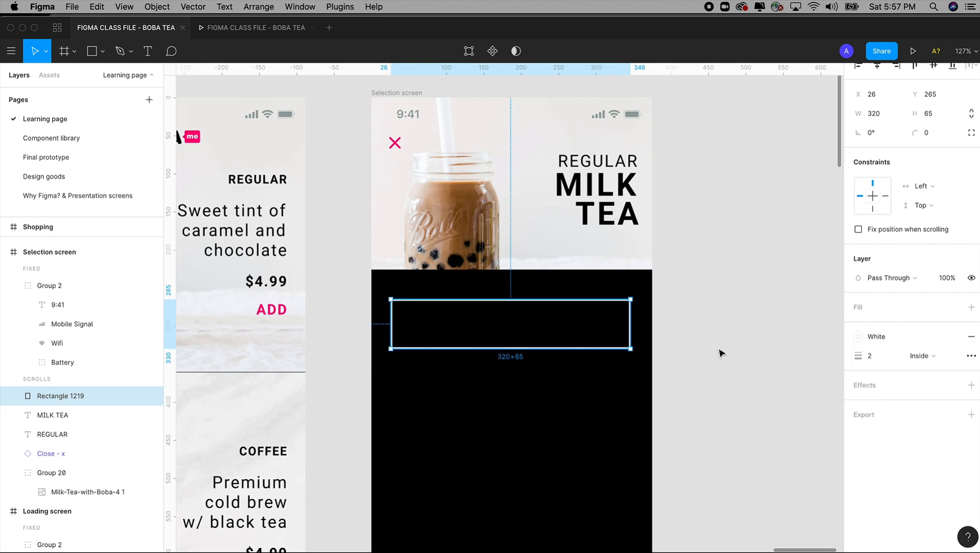
Step: Set the rectangle's layer opacity to 50% and deselect it
{"action": "left_click", "coordinate": [953, 279]}
{"action": "type", "text": "50"}
{"action": "key", "text": "Tab"}
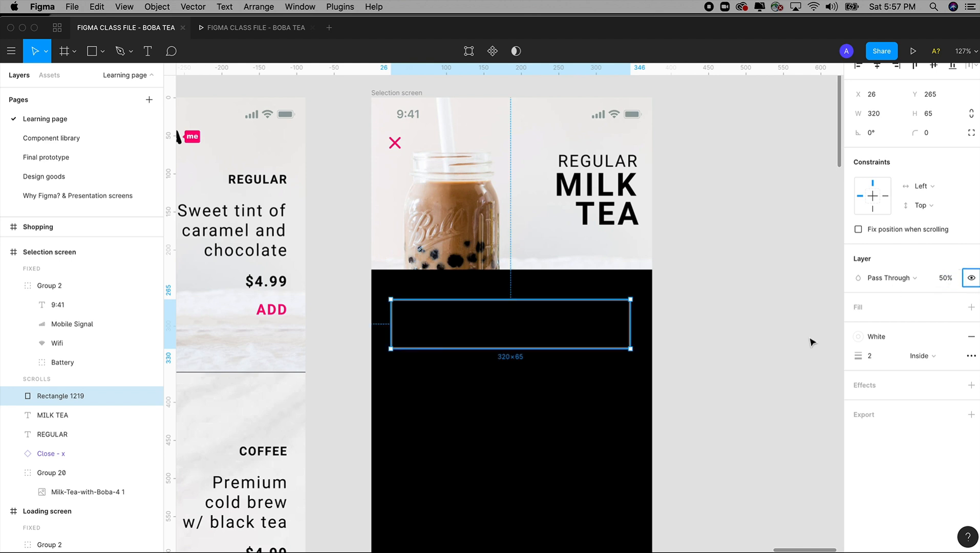
{"action": "left_click", "coordinate": [730, 374]}
{"action": "scroll", "coordinate": [724, 358], "scroll_direction": "left", "scroll_amount": 2}
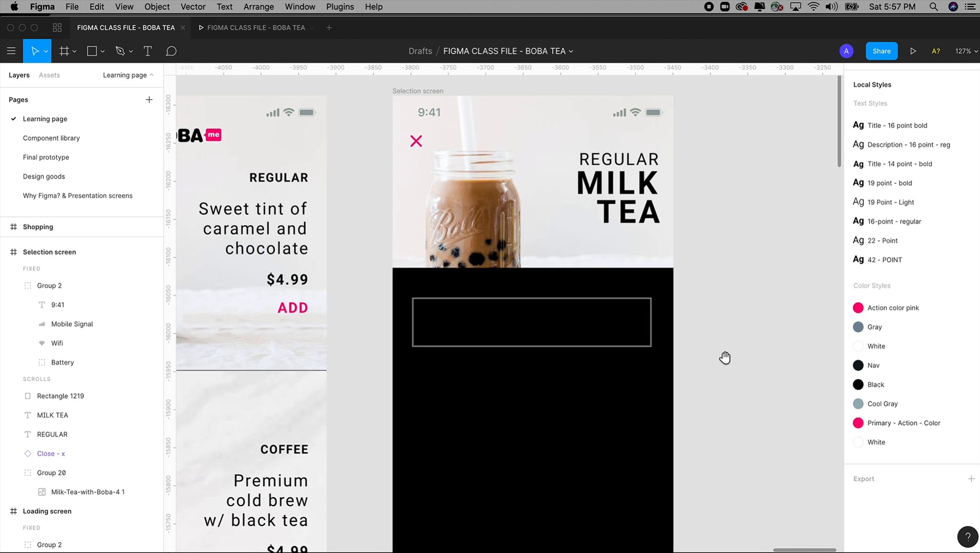
Step: Duplicate the REGULAR text into the outlined rectangle, place its layer above the rectangle and set its fill to FFFFFF
{"action": "left_click_drag", "start_coordinate": [629, 301], "coordinate": [631, 300]}
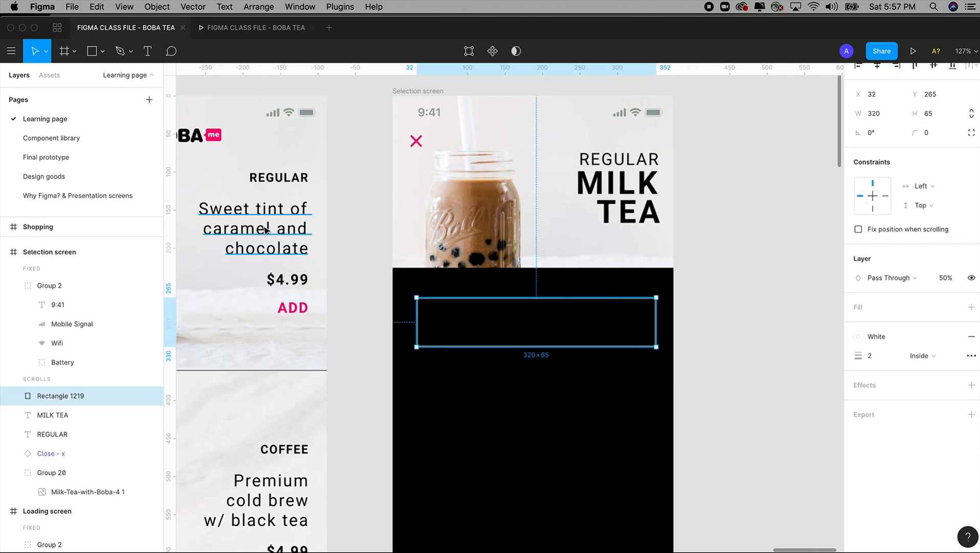
{"action": "left_click", "coordinate": [634, 163]}
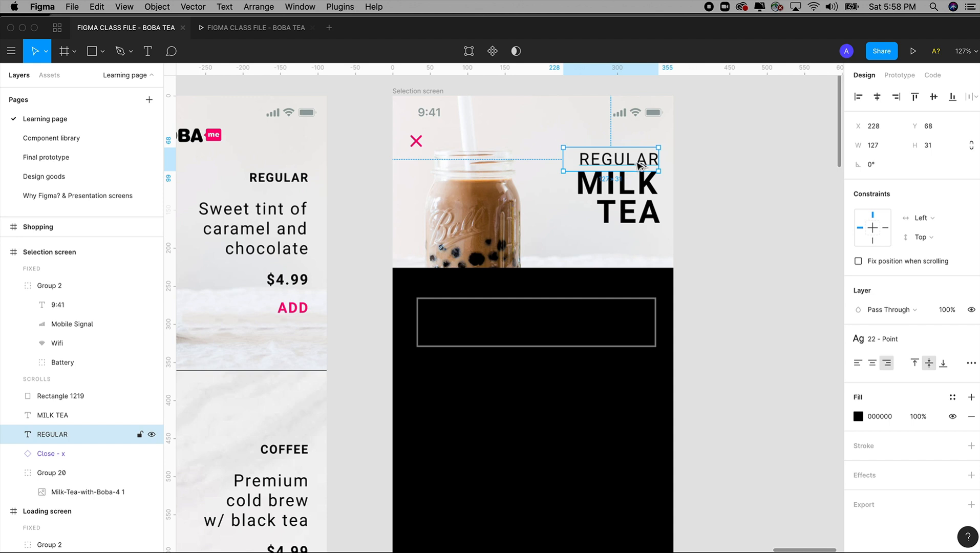
{"action": "left_click_drag", "start_coordinate": [640, 163], "coordinate": [593, 328]}
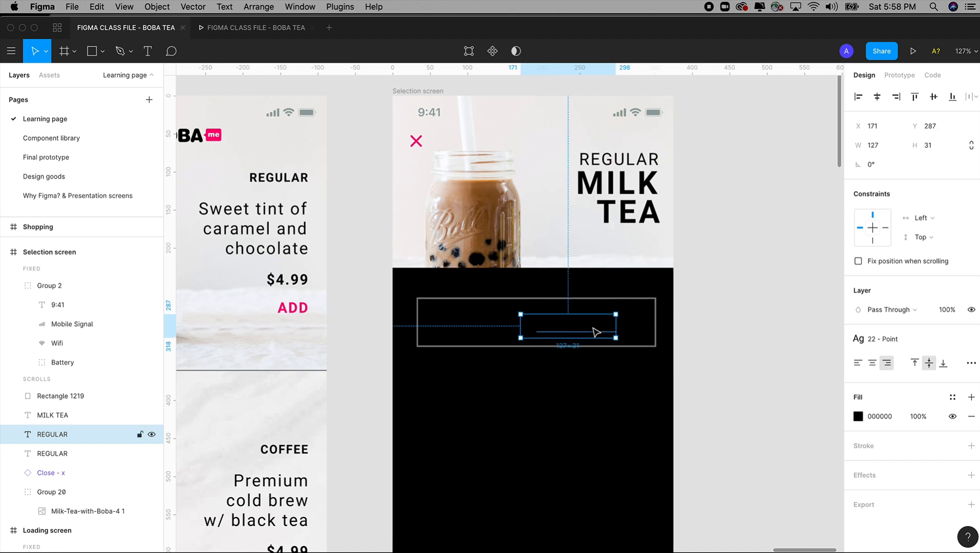
{"action": "left_click_drag", "start_coordinate": [131, 438], "coordinate": [136, 396]}
{"action": "left_click", "coordinate": [858, 417]}
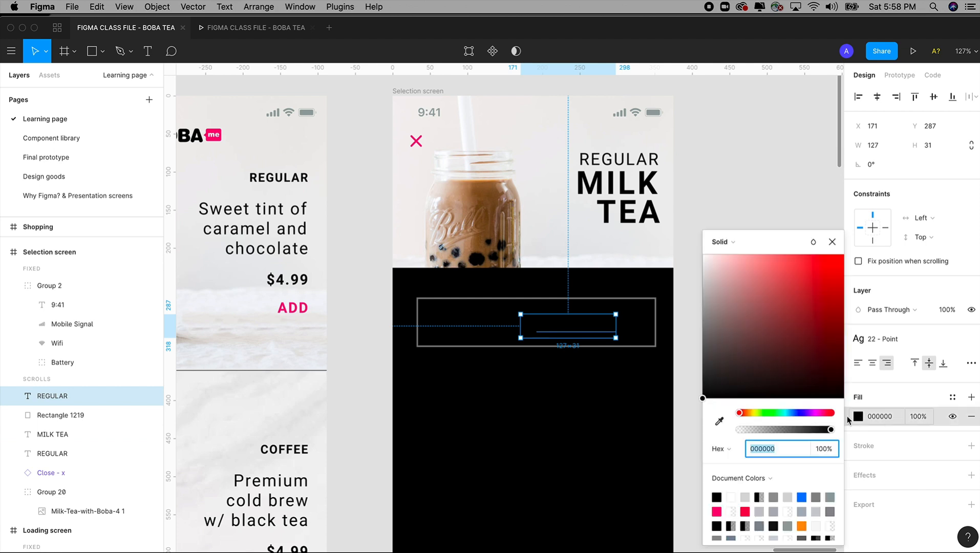
{"action": "left_click_drag", "start_coordinate": [716, 315], "coordinate": [703, 255]}
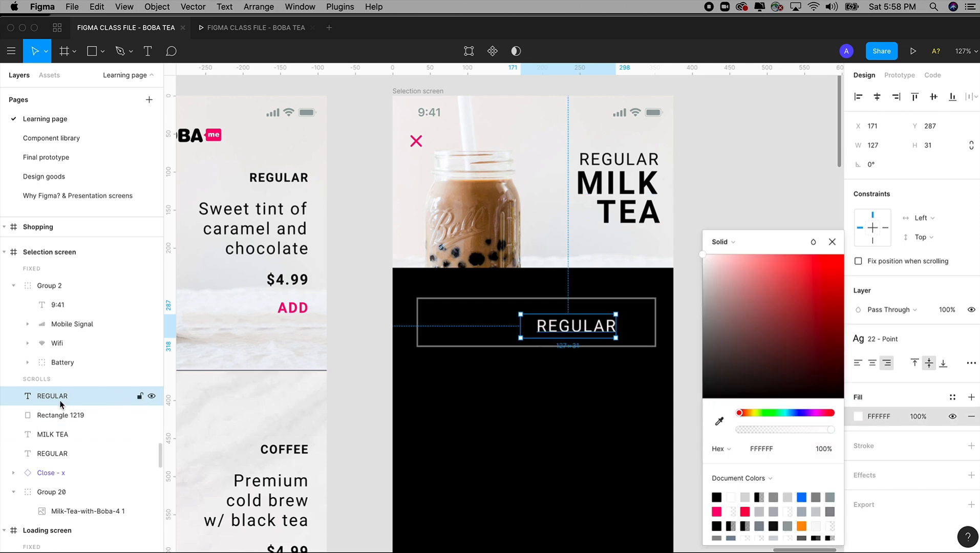
Step: Widen the copied REGULAR text box to 228, left-align its text and move it to X 49, Y 282
{"action": "mouse_move", "coordinate": [60, 403]}
{"action": "left_mouse_down"}
{"action": "mouse_move", "coordinate": [60, 423]}
{"action": "mouse_move", "coordinate": [60, 397]}
{"action": "left_mouse_up"}
{"action": "left_click", "coordinate": [874, 383]}
{"action": "left_click_drag", "start_coordinate": [523, 325], "coordinate": [445, 326]}
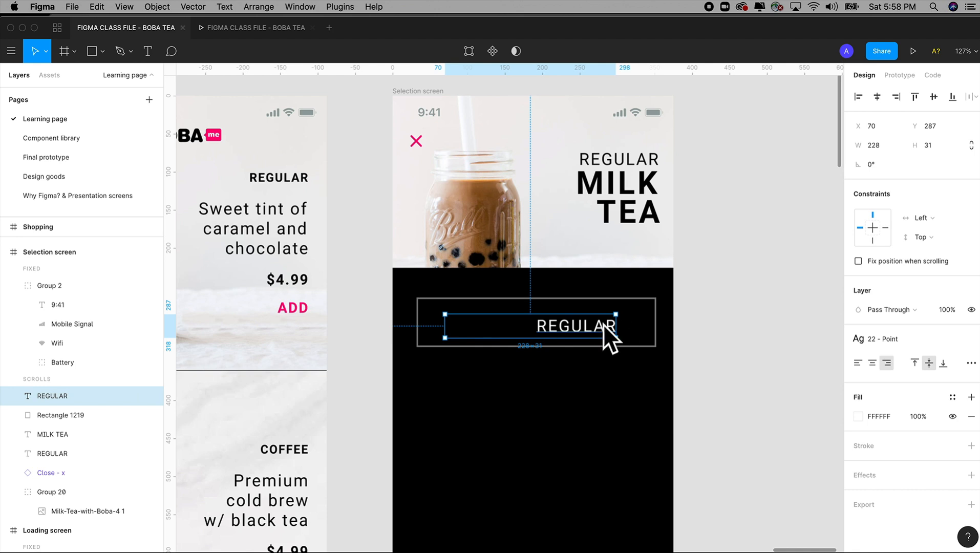
{"action": "left_click", "coordinate": [858, 363]}
{"action": "left_click_drag", "start_coordinate": [512, 334], "coordinate": [495, 324]}
Step: Change the copied label inside the outlined rectangle to MILK
{"action": "double_click", "coordinate": [496, 324]}
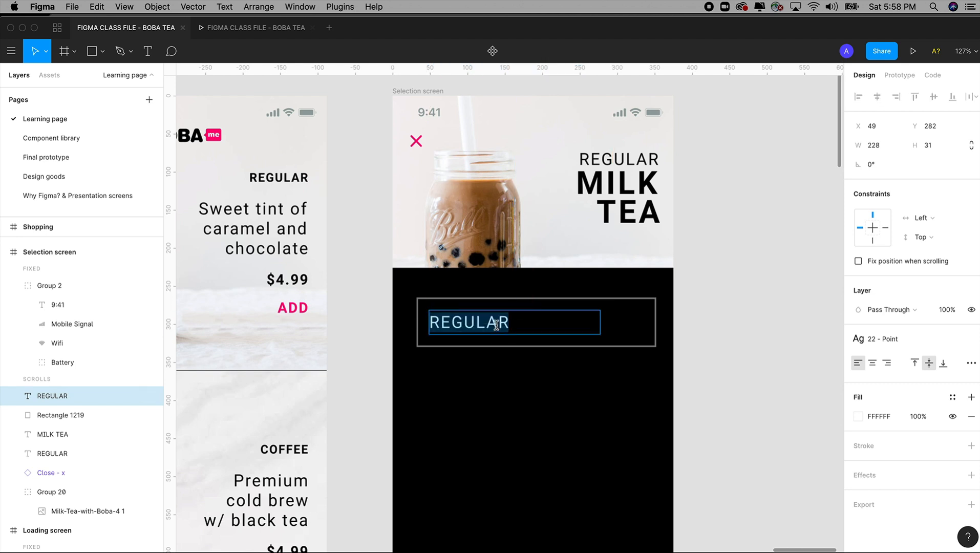
{"action": "type", "text": "MILK"}
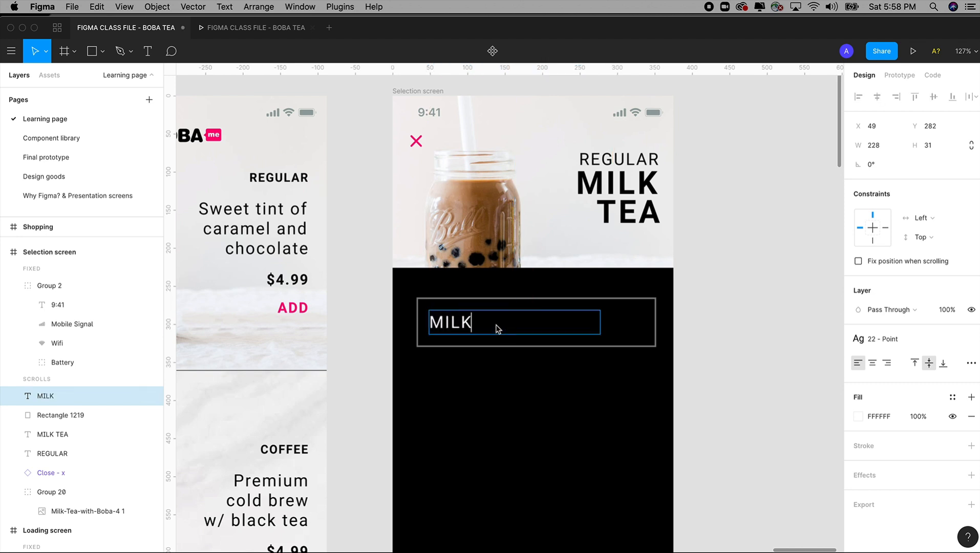
{"action": "key", "text": "Escape"}
{"action": "key", "text": "Escape"}
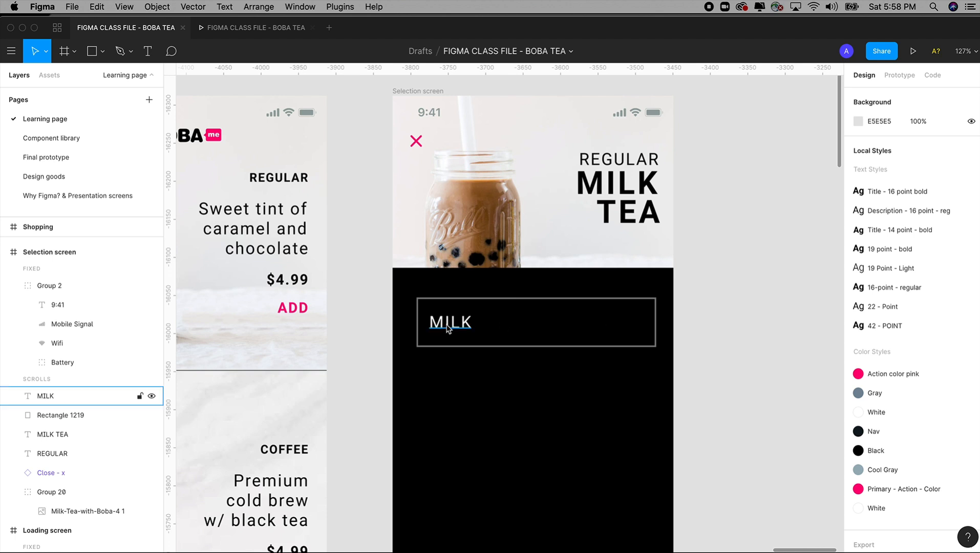
Step: Nudge the MILK label and its rectangle left together until the rectangle is horizontally centred on the Selection screen
{"action": "left_click", "coordinate": [450, 327]}
{"action": "left_click", "coordinate": [603, 313], "text": "shift"}
{"action": "key", "text": "Left"}
{"action": "key", "text": "Left"}
{"action": "key", "text": "Left"}
{"action": "key", "text": "Left"}
{"action": "key", "text": "Left"}
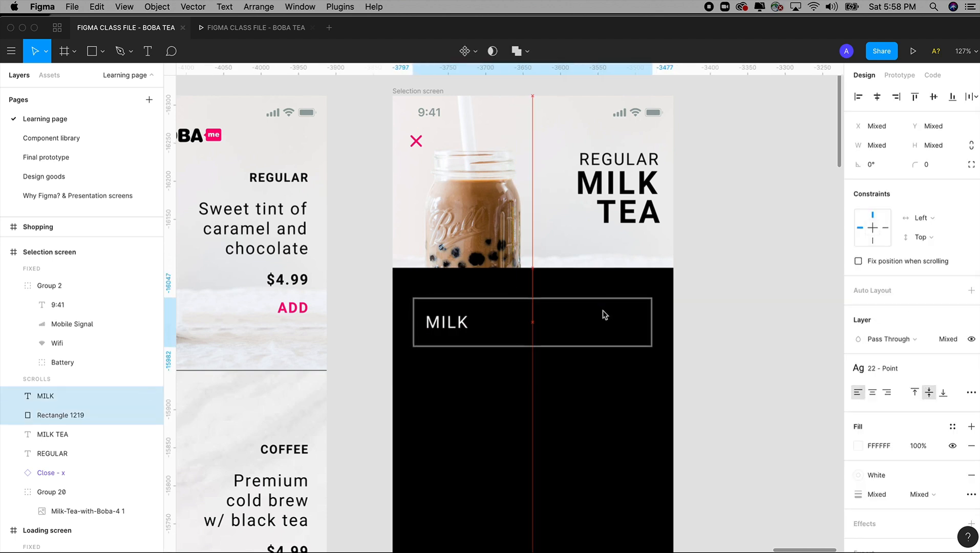
{"action": "left_click", "coordinate": [757, 317]}
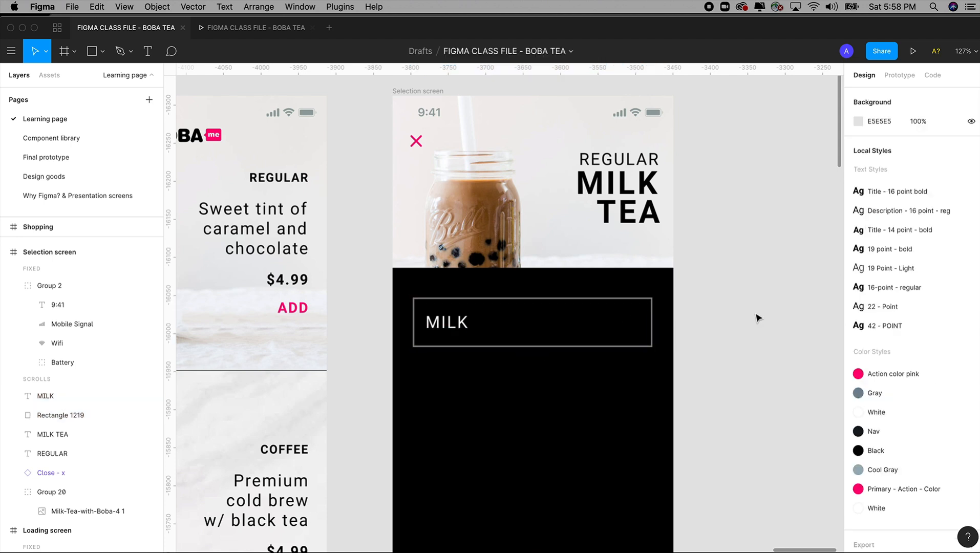
Step: Draw a triangle polygon toward the right end of the MILK box and resize it to about 20 × 11
{"action": "left_click_drag", "start_coordinate": [599, 387], "coordinate": [763, 455]}
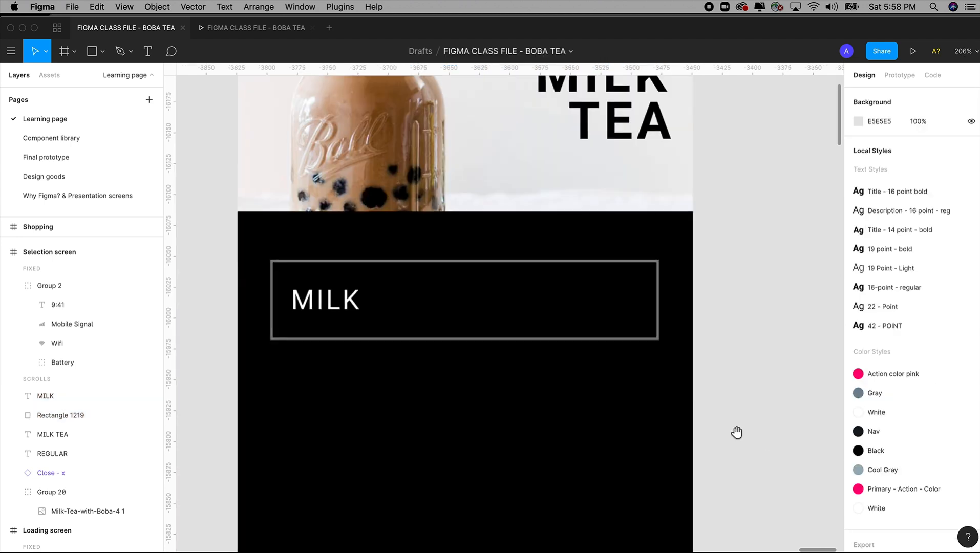
{"action": "left_click_drag", "start_coordinate": [265, 203], "coordinate": [798, 458]}
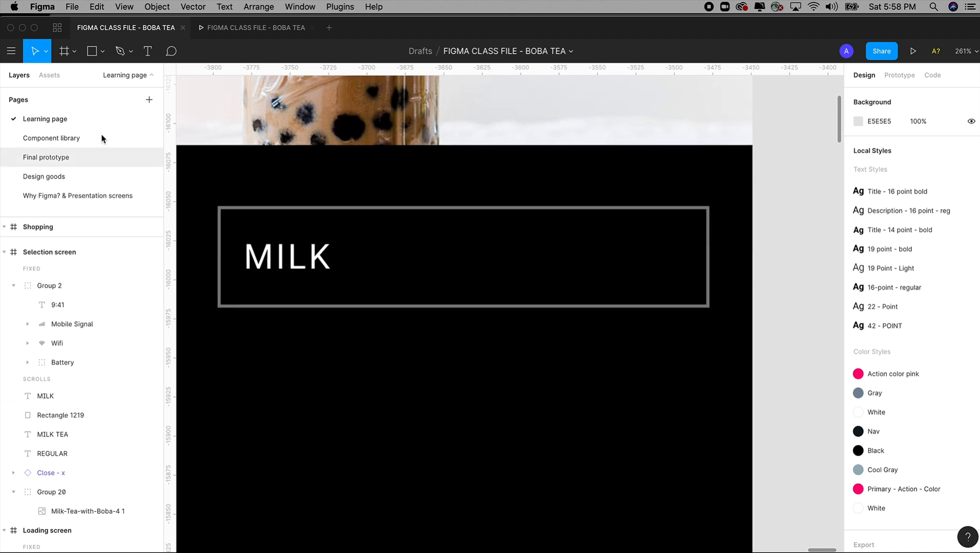
{"action": "left_click", "coordinate": [101, 53]}
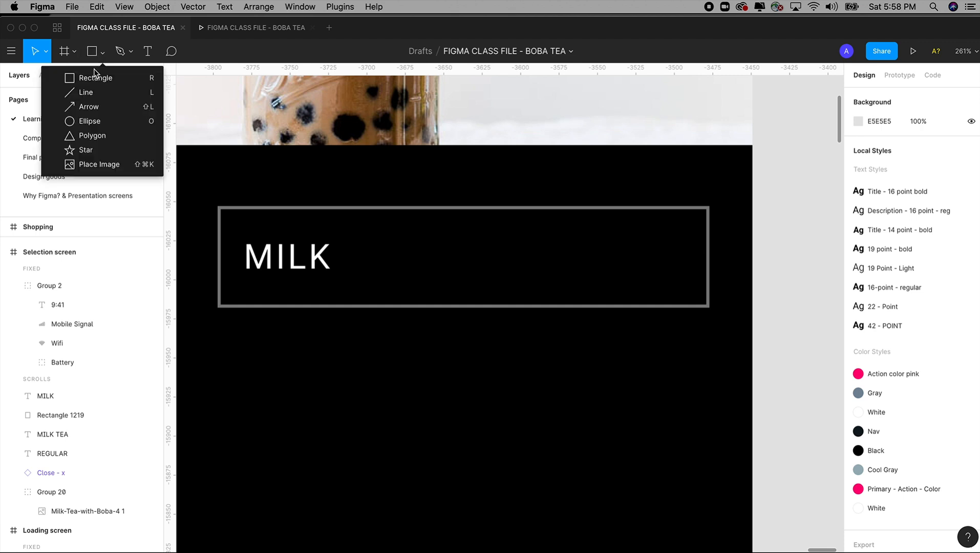
{"action": "left_click", "coordinate": [89, 135]}
{"action": "left_click_drag", "start_coordinate": [612, 255], "coordinate": [640, 275]}
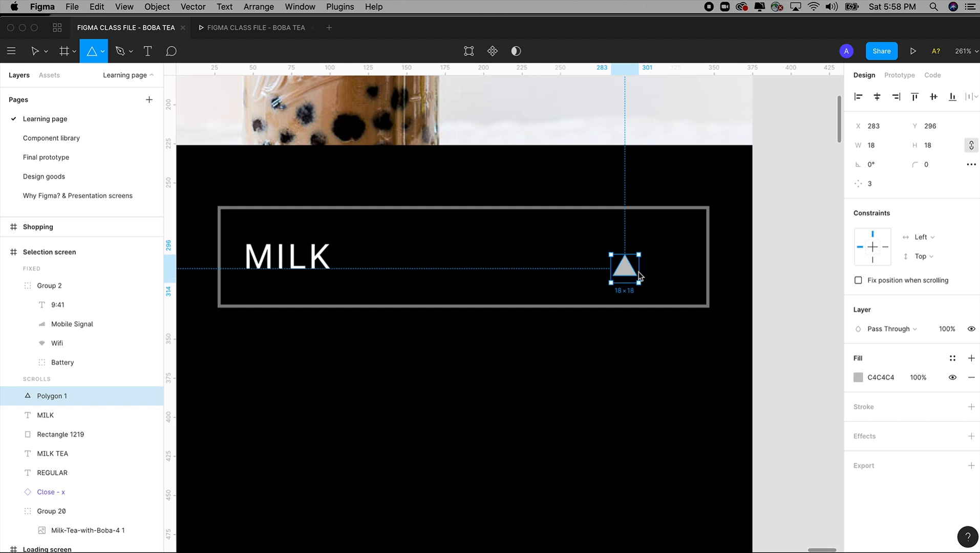
{"action": "left_click_drag", "start_coordinate": [640, 275], "coordinate": [644, 276]}
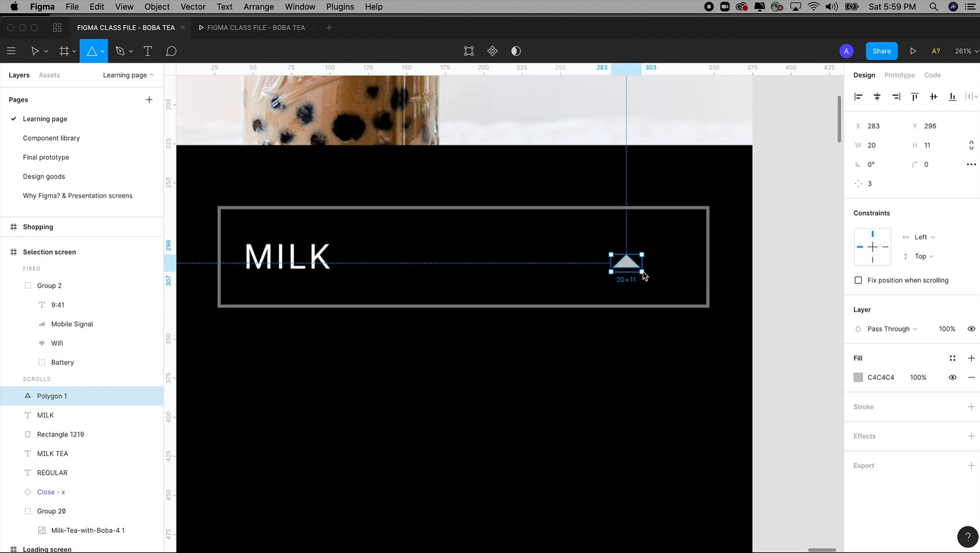
{"action": "left_click_drag", "start_coordinate": [643, 277], "coordinate": [643, 277]}
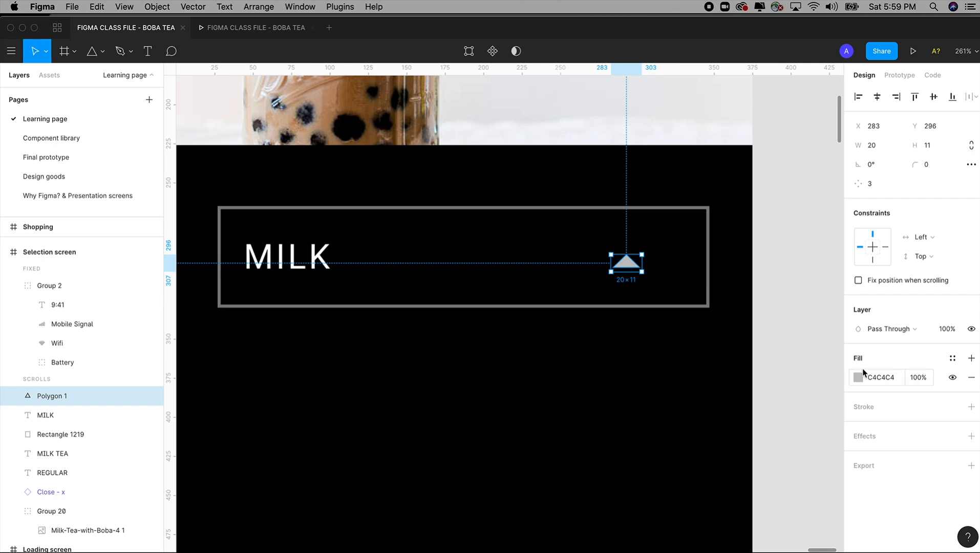
Step: Apply the Primary - Action - Color style to the triangle, rotate it -180° and position it near the box's right edge
{"action": "left_click", "coordinate": [952, 358]}
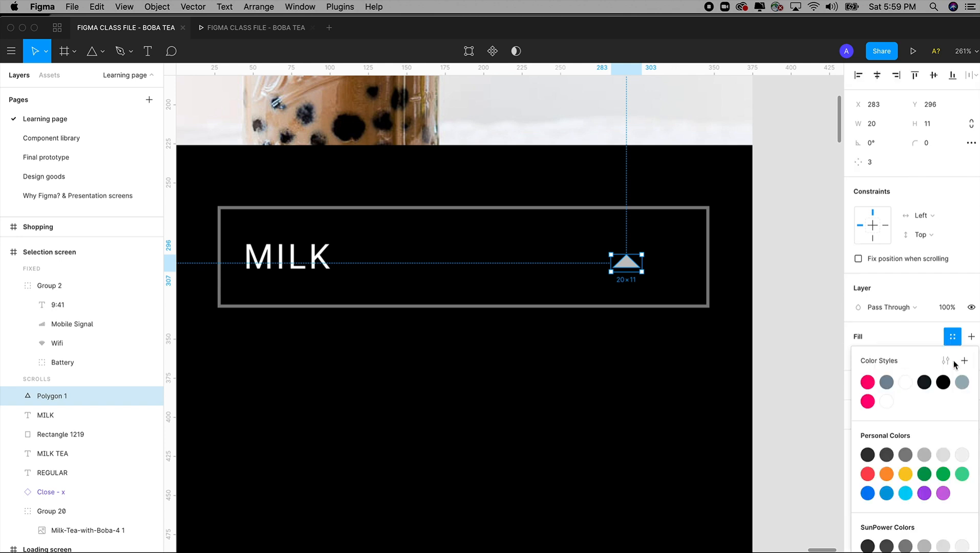
{"action": "left_click", "coordinate": [869, 404]}
{"action": "left_click_drag", "start_coordinate": [635, 266], "coordinate": [632, 242]}
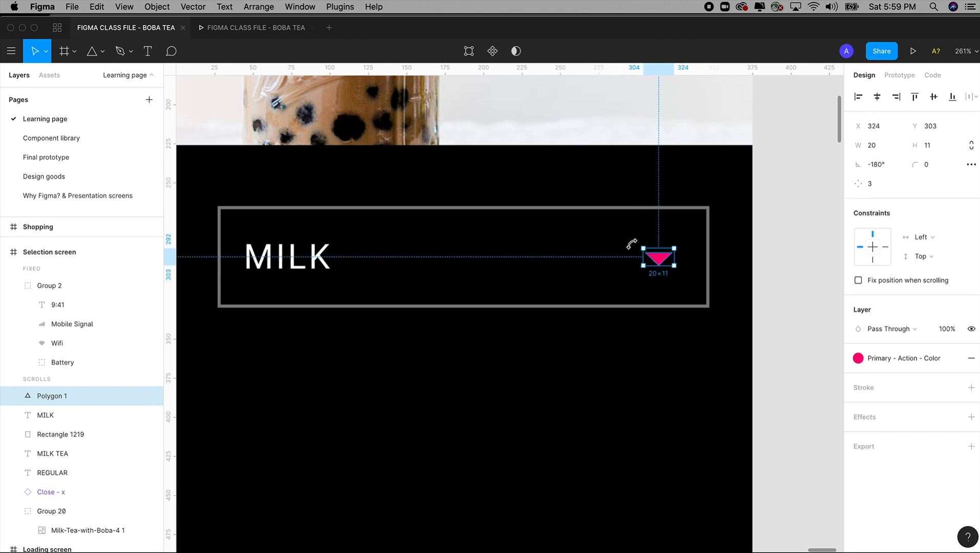
{"action": "left_click", "coordinate": [793, 263]}
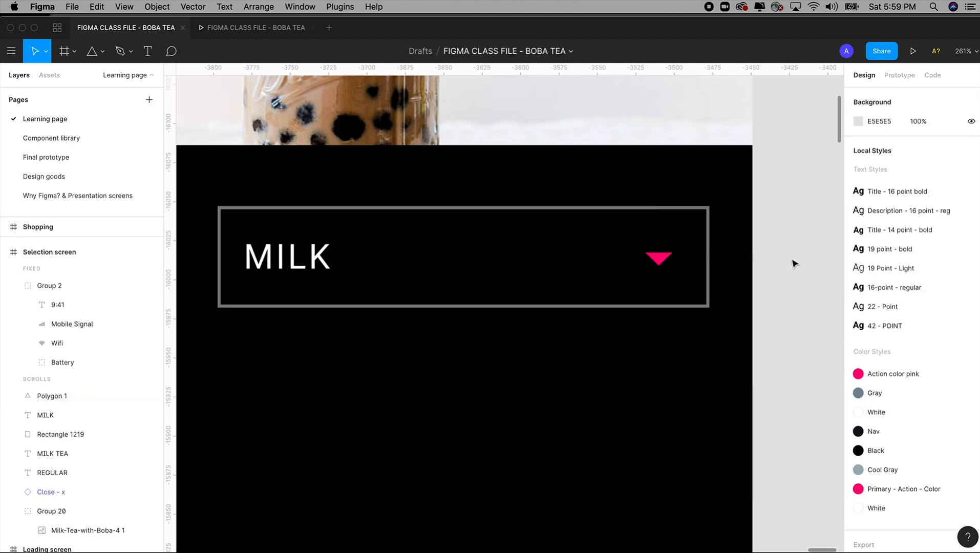
Step: Reduce the pink dropdown triangle to 18 × 9, keeping it level with the MILK label
{"action": "key", "text": "shift+0"}
{"action": "left_click_drag", "start_coordinate": [354, 212], "coordinate": [750, 410]}
{"action": "left_click", "coordinate": [596, 262]}
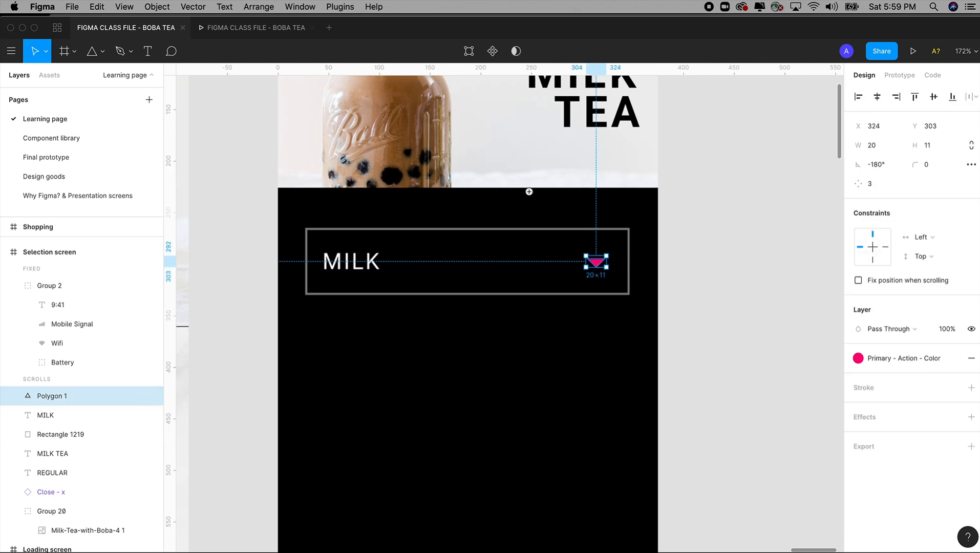
{"action": "left_click_drag", "start_coordinate": [531, 192], "coordinate": [672, 360]}
{"action": "left_click_drag", "start_coordinate": [525, 289], "coordinate": [522, 286]}
{"action": "key", "text": "shift+0"}
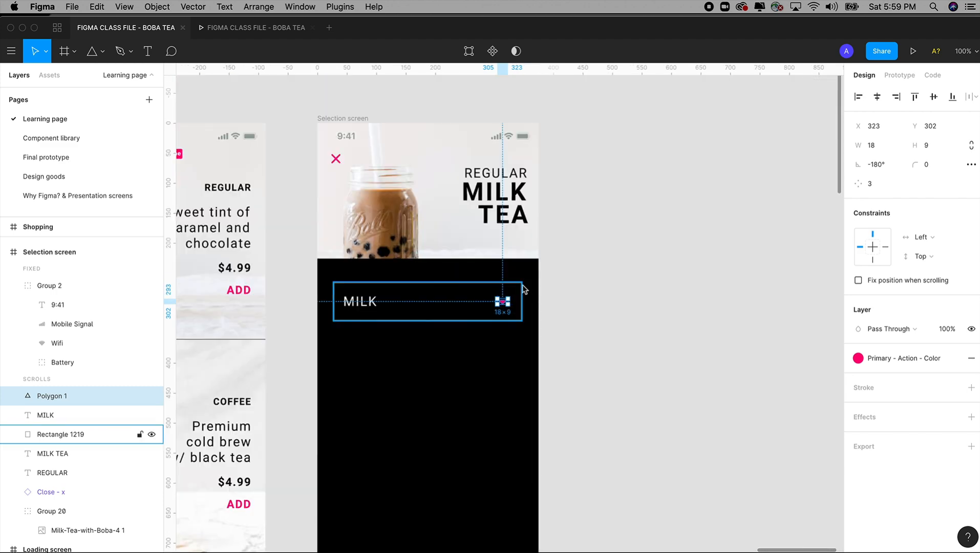
{"action": "key", "text": "Escape"}
{"action": "left_click_drag", "start_coordinate": [264, 121], "coordinate": [620, 417]}
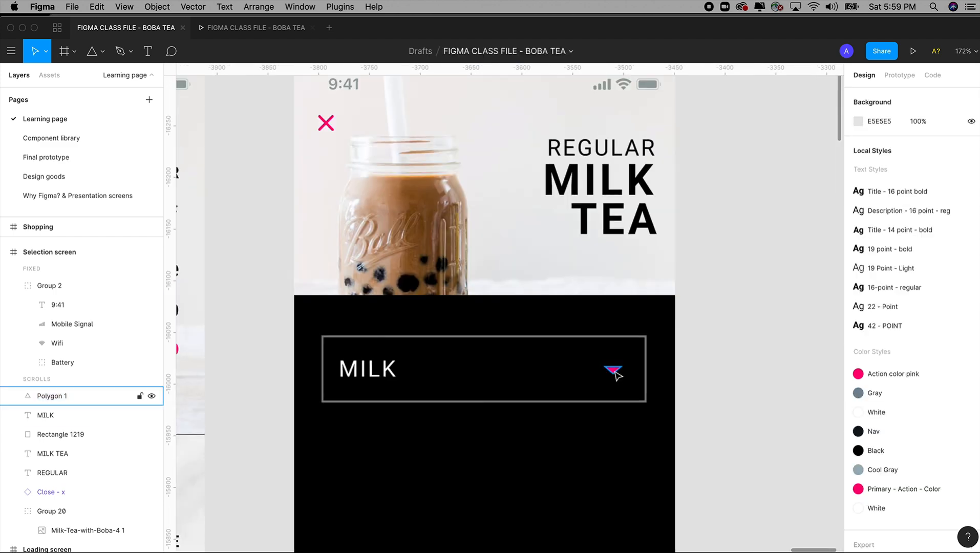
{"action": "left_click", "coordinate": [614, 373]}
{"action": "left_click", "coordinate": [726, 340]}
Step: Copy the MILK label, triangle and rectangle onto the Component library page, placing them below the Close - x component
{"action": "left_click_drag", "start_coordinate": [733, 344], "coordinate": [317, 414]}
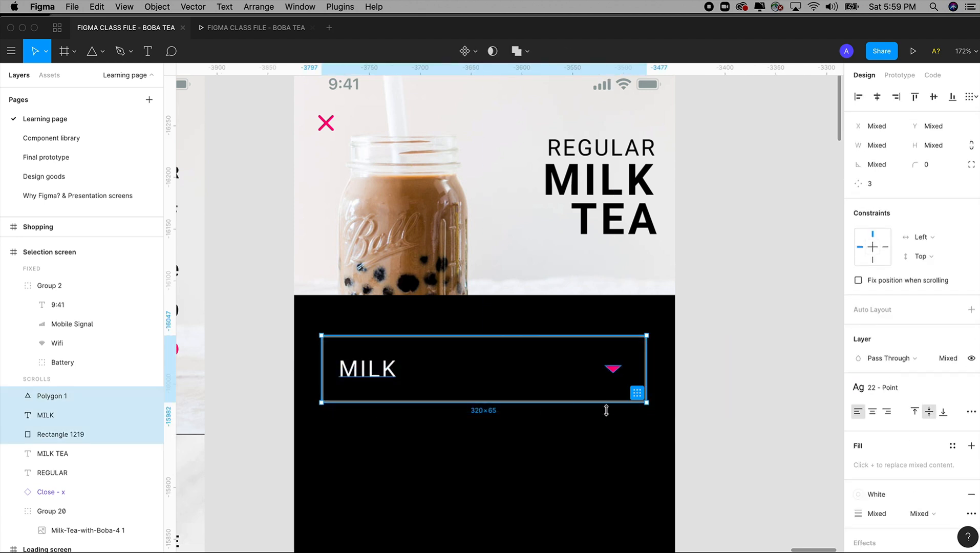
{"action": "key", "text": "super+c"}
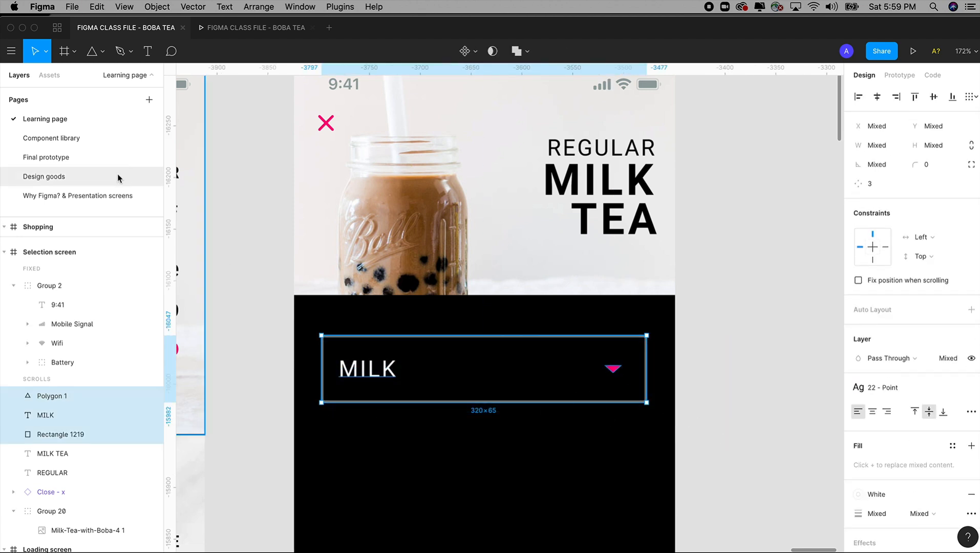
{"action": "left_click", "coordinate": [50, 143]}
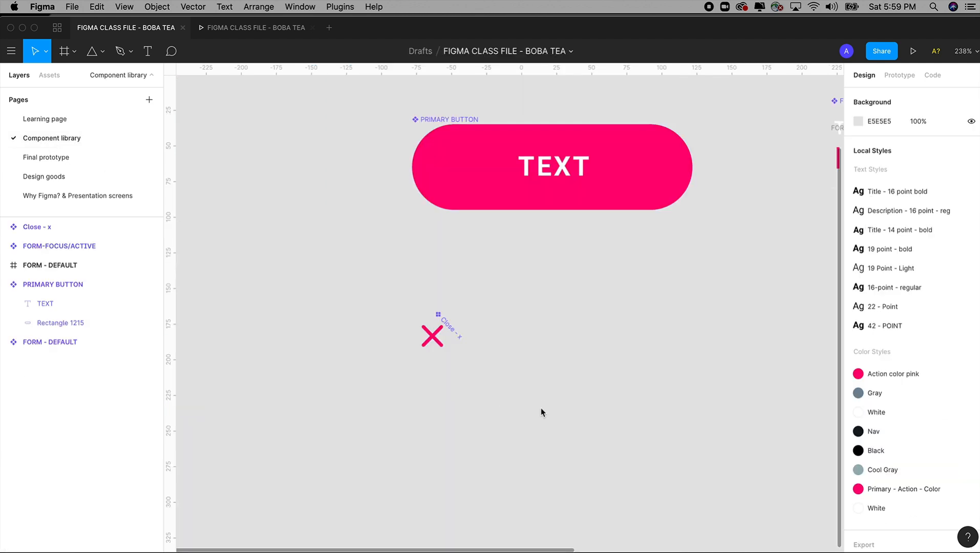
{"action": "key", "text": "super+minus"}
{"action": "key", "text": "super+minus"}
{"action": "key", "text": "super+minus"}
{"action": "key", "text": "z"}
{"action": "left_click_drag", "start_coordinate": [455, 210], "coordinate": [663, 415]}
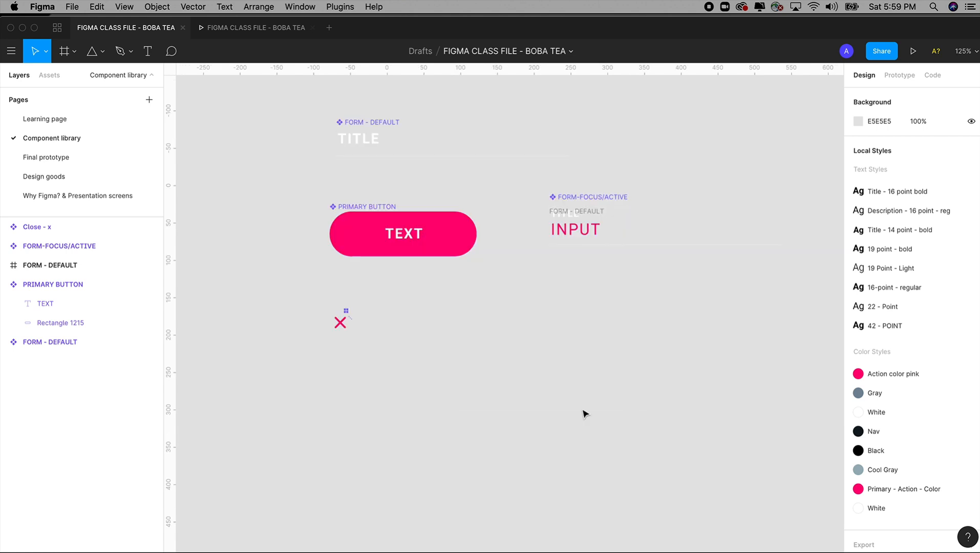
{"action": "key", "text": "super+v"}
{"action": "left_click_drag", "start_coordinate": [431, 317], "coordinate": [369, 404]}
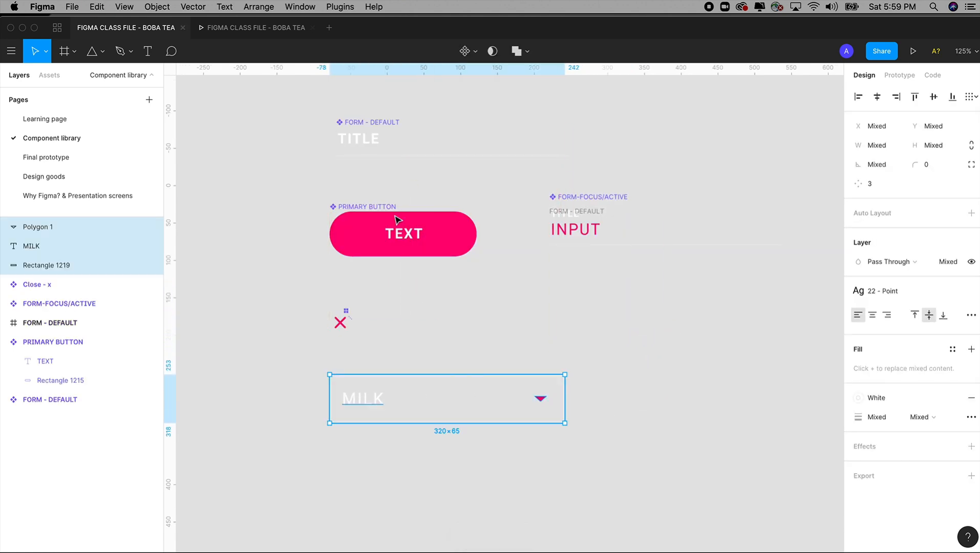
Step: Create a component from the pasted dropdown elements and rename it DROPDOWN BUTTON
{"action": "left_click", "coordinate": [464, 52]}
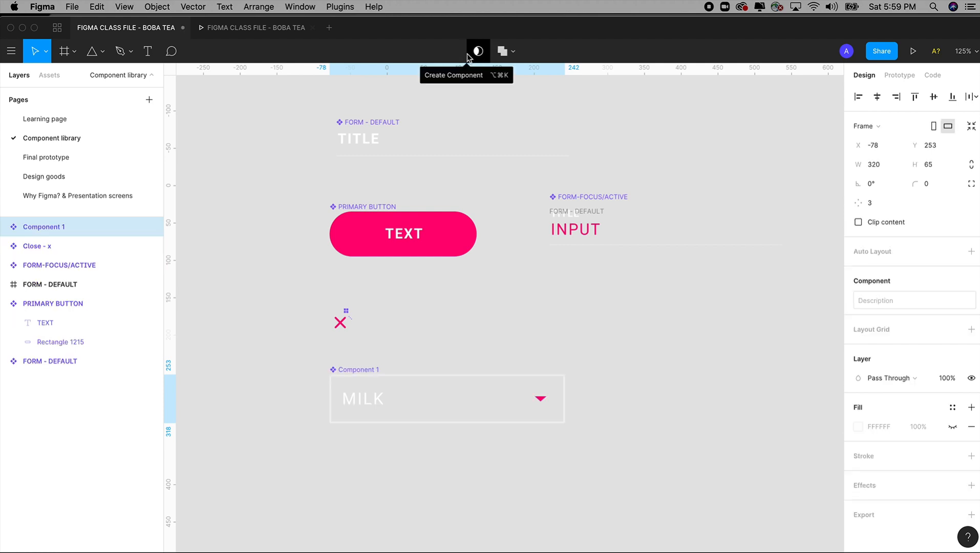
{"action": "double_click", "coordinate": [47, 227]}
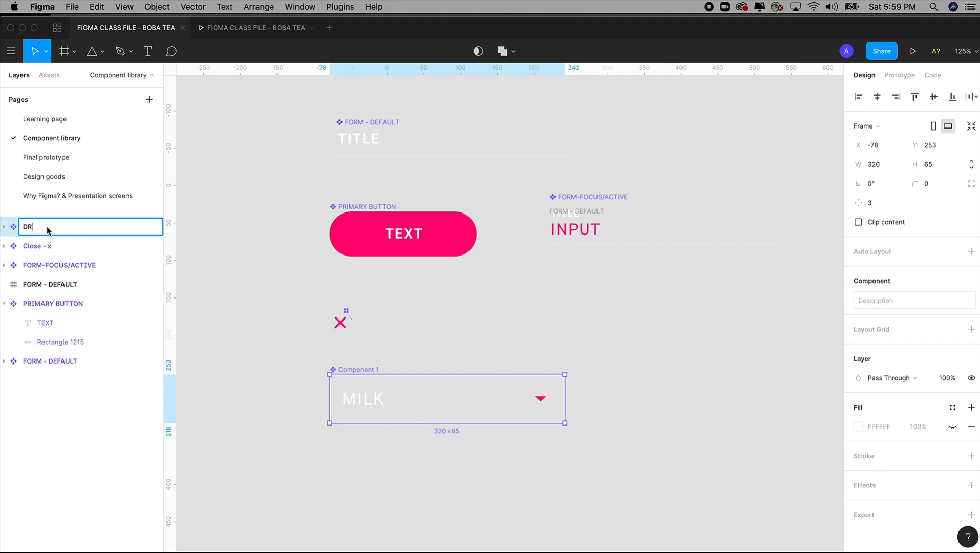
{"action": "type", "text": "DROPDOWN B UTTON"}
{"action": "left_click", "coordinate": [285, 363]}
Step: Change the label inside the DROPDOWN BUTTON component to TEXT and return to the Learning page
{"action": "key", "text": "z"}
{"action": "left_click_drag", "start_coordinate": [289, 293], "coordinate": [648, 509]}
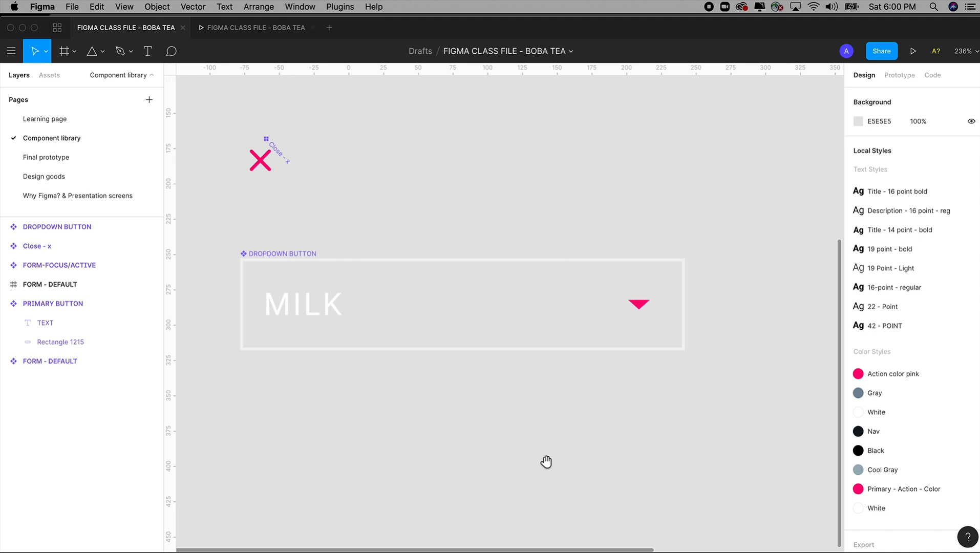
{"action": "left_click", "coordinate": [332, 313]}
{"action": "double_click", "coordinate": [328, 308]}
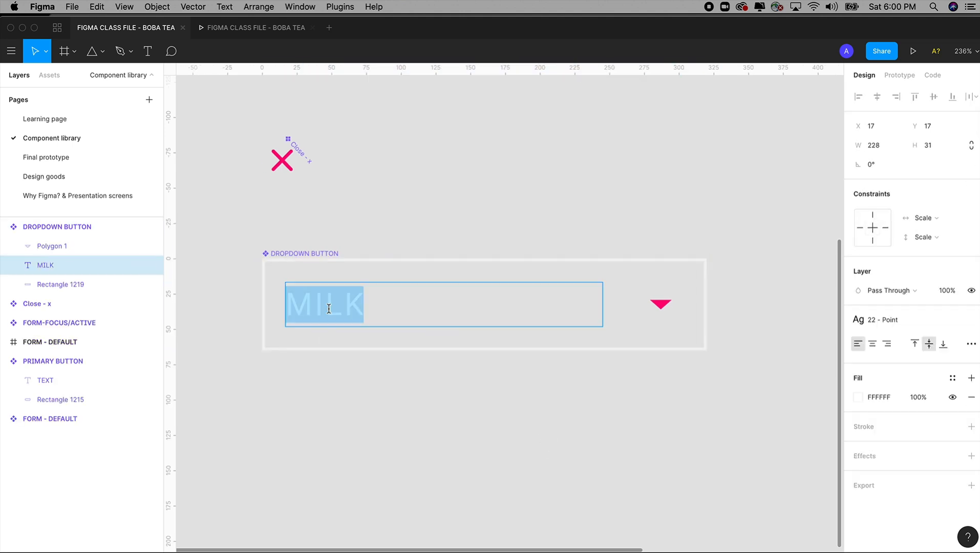
{"action": "type", "text": "TE"}
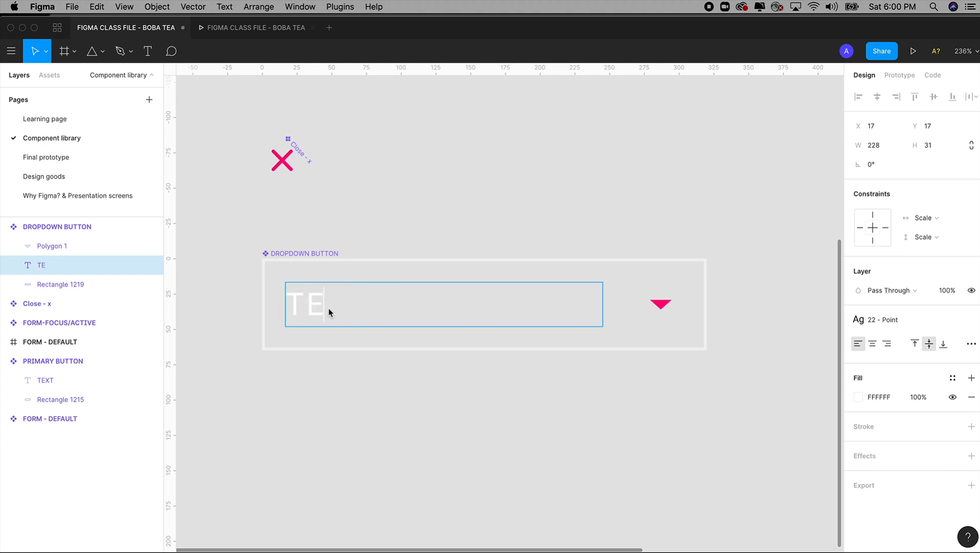
{"action": "type", "text": "XT1"}
{"action": "key", "text": "Escape"}
{"action": "left_click", "coordinate": [449, 248]}
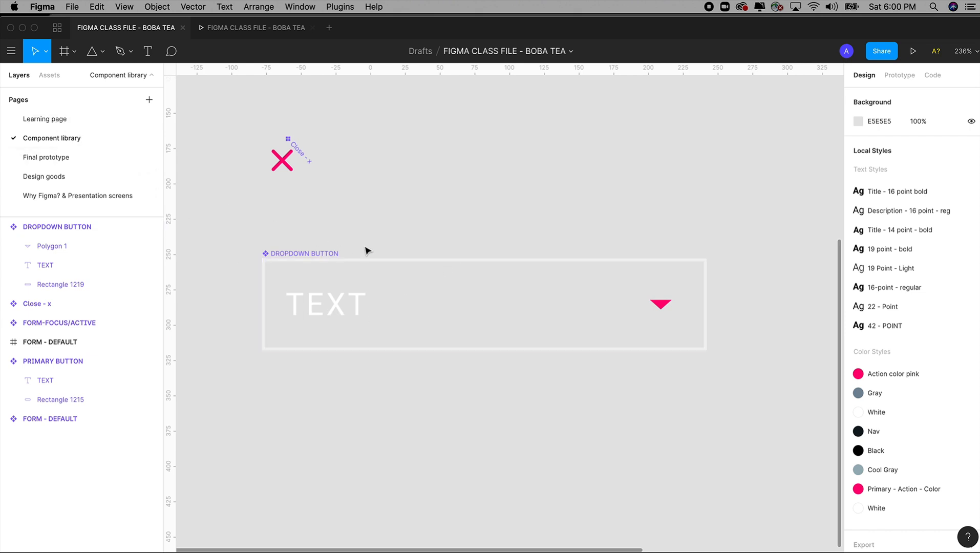
{"action": "left_click", "coordinate": [58, 120]}
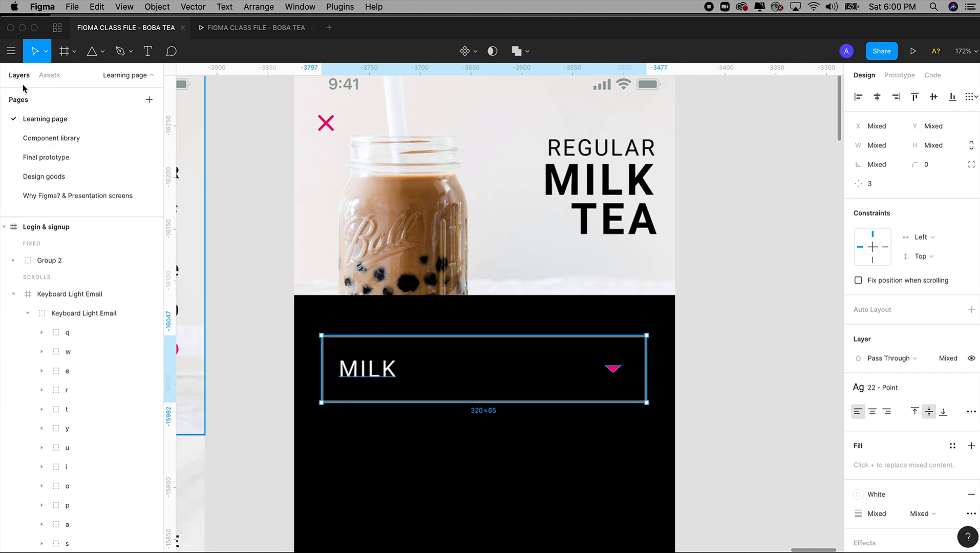
Step: Place a DROPDOWN BUTTON instance on the Selection screen, directly over the original MILK box at X 27, Y 265
{"action": "left_click", "coordinate": [47, 77]}
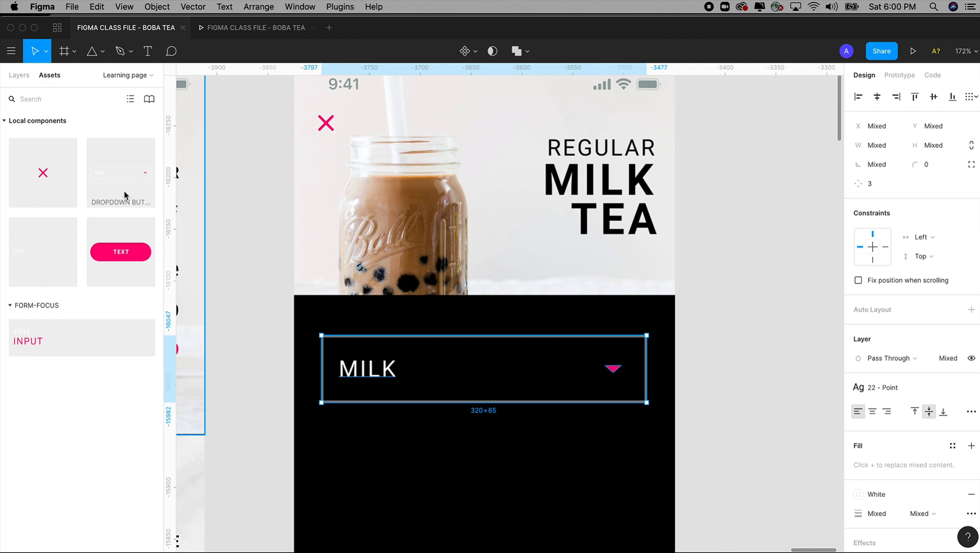
{"action": "left_click_drag", "start_coordinate": [111, 184], "coordinate": [399, 328]}
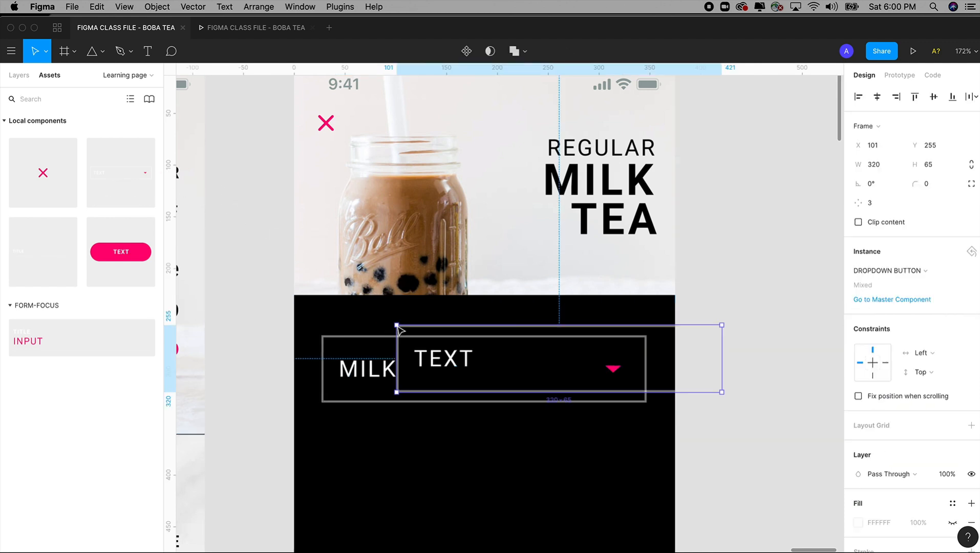
{"action": "left_click_drag", "start_coordinate": [444, 366], "coordinate": [370, 374]}
{"action": "left_click", "coordinate": [374, 398]}
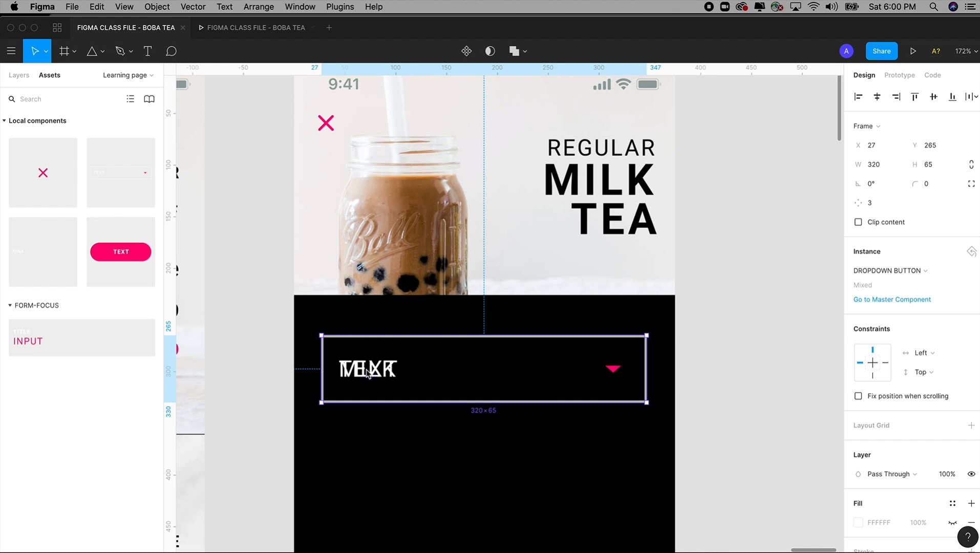
{"action": "scroll", "coordinate": [366, 370], "scroll_direction": "down", "scroll_amount": 5}
{"action": "scroll", "coordinate": [366, 369], "scroll_direction": "up", "scroll_amount": 6}
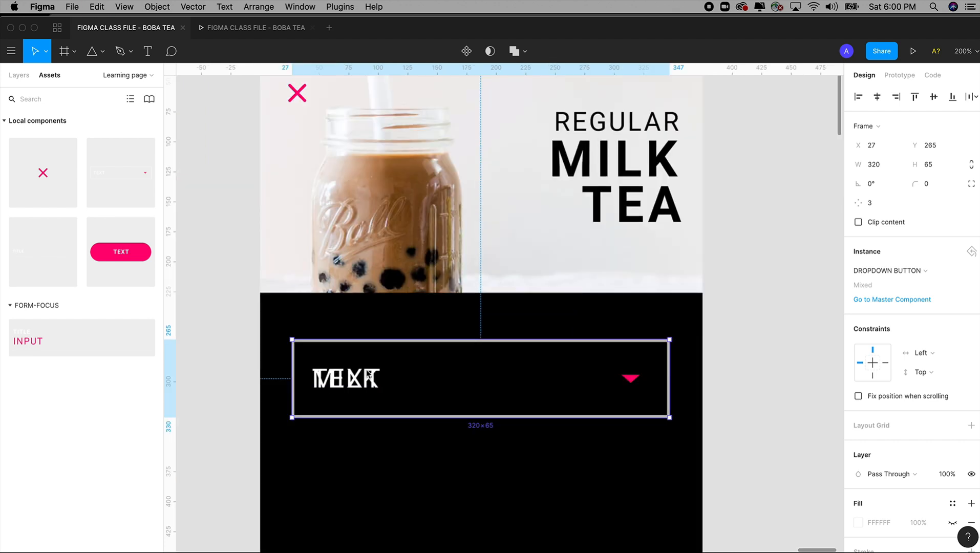
Step: Cut the DROPDOWN BUTTON instance and delete the original MILK label, triangle and rectangle
{"action": "key", "text": "BackSpace"}
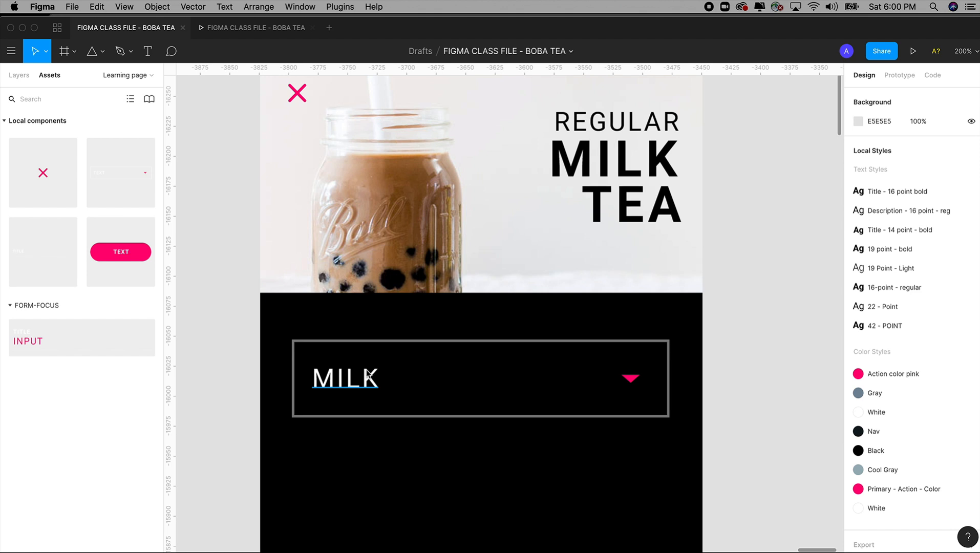
{"action": "key", "text": "super+minus"}
{"action": "key", "text": "z"}
{"action": "left_click_drag", "start_coordinate": [345, 157], "coordinate": [629, 492]}
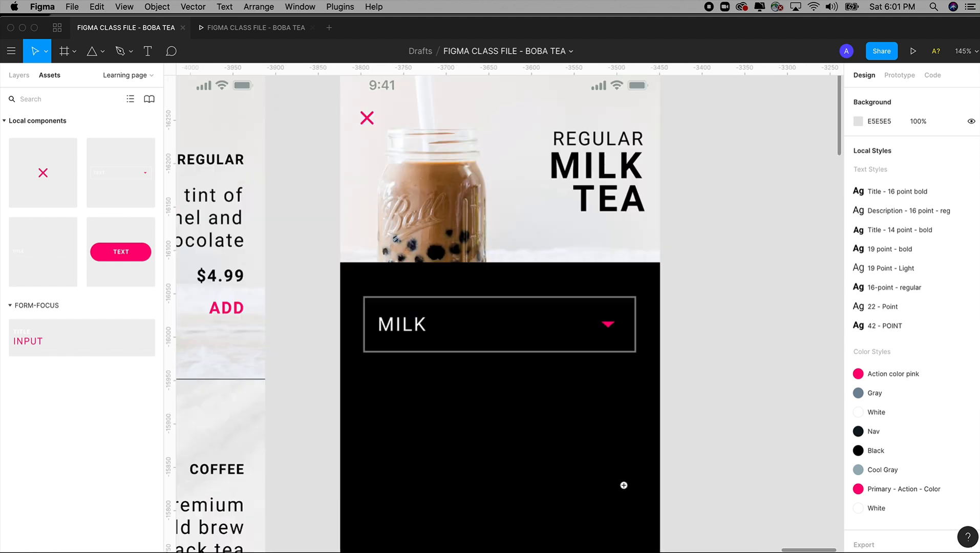
{"action": "left_click", "coordinate": [417, 316]}
{"action": "left_click", "coordinate": [608, 324], "text": "shift"}
{"action": "left_click", "coordinate": [591, 305], "text": "shift"}
{"action": "scroll", "coordinate": [625, 385], "scroll_direction": "up", "scroll_amount": 3}
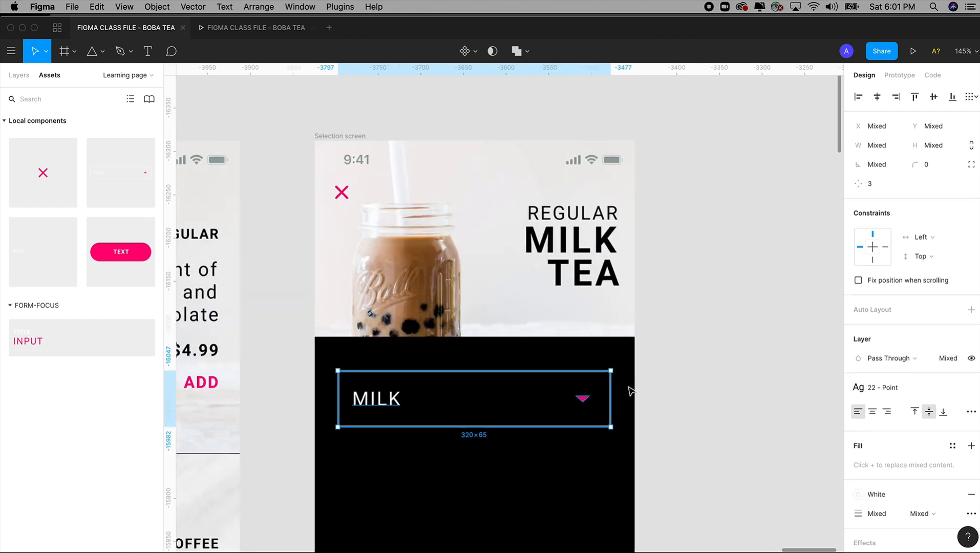
{"action": "key", "text": "Delete"}
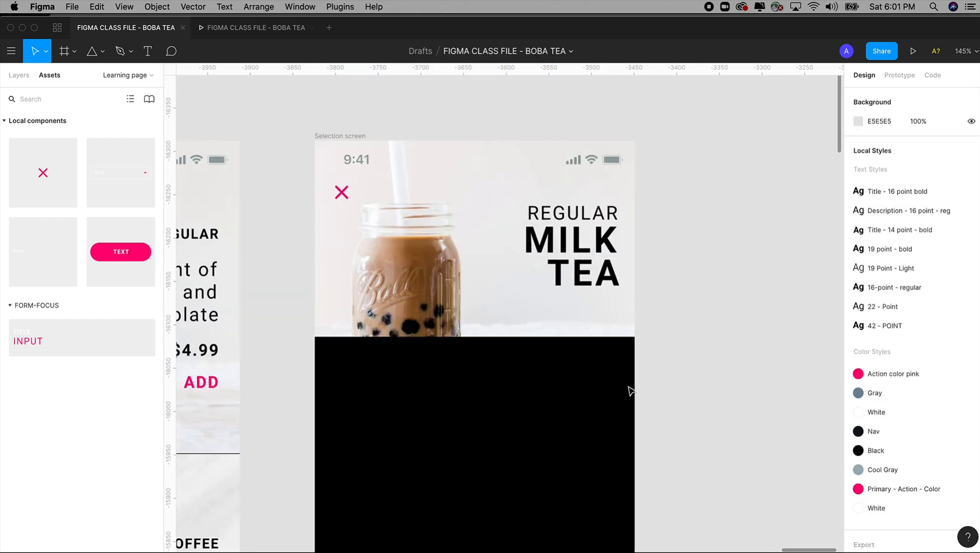
Step: Paste the DROPDOWN BUTTON instance into the Selection screen frame
{"action": "left_click", "coordinate": [347, 137]}
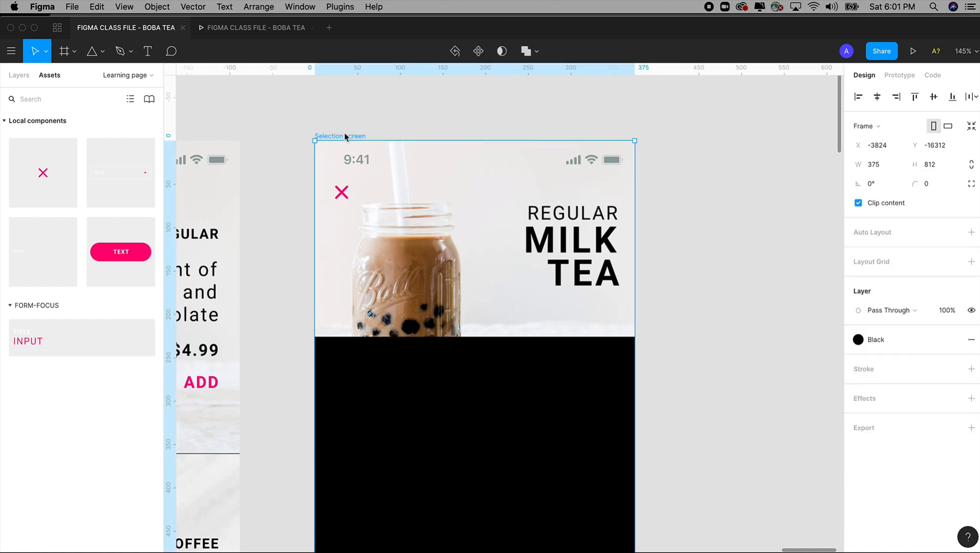
{"action": "key", "text": "super+v"}
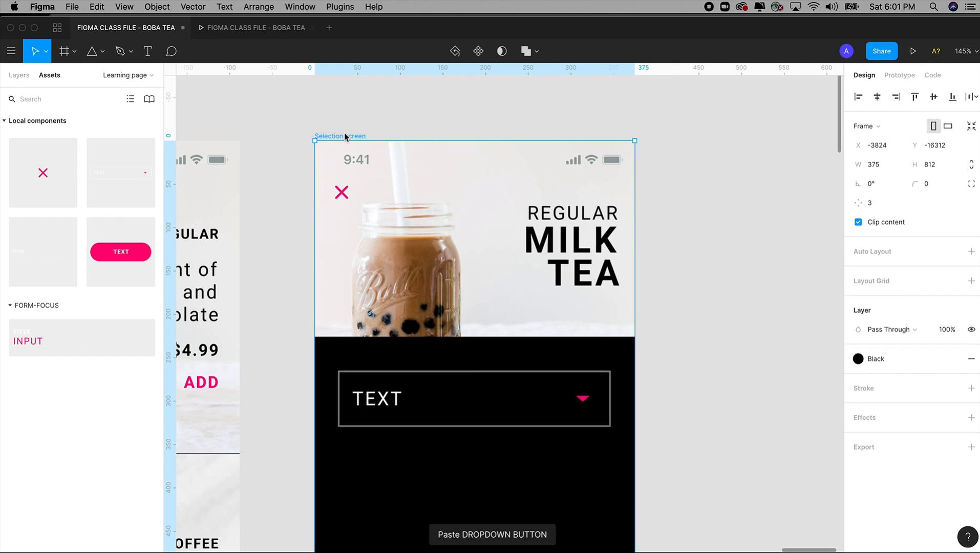
{"action": "scroll", "coordinate": [660, 379], "scroll_direction": "down", "scroll_amount": 2}
{"action": "scroll", "coordinate": [673, 364], "scroll_direction": "down", "scroll_amount": 1}
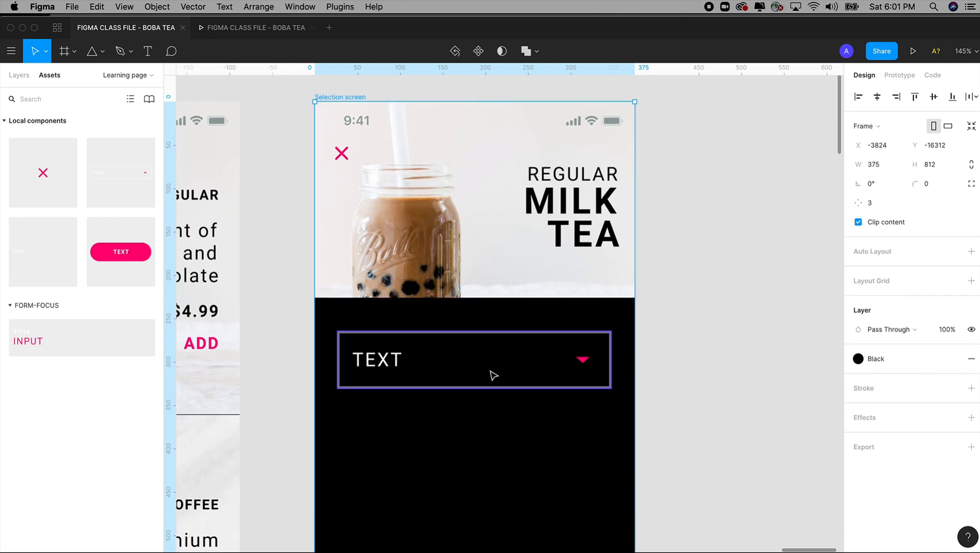
Step: Change the pasted dropdown instance's label to MILK
{"action": "left_click_drag", "start_coordinate": [279, 226], "coordinate": [753, 531]}
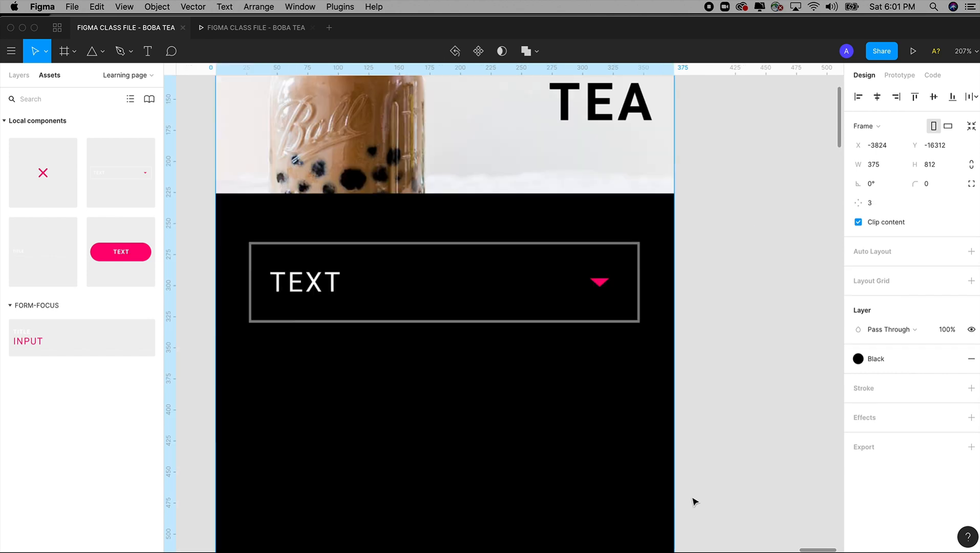
{"action": "scroll", "coordinate": [579, 389], "scroll_direction": "up", "scroll_amount": 5}
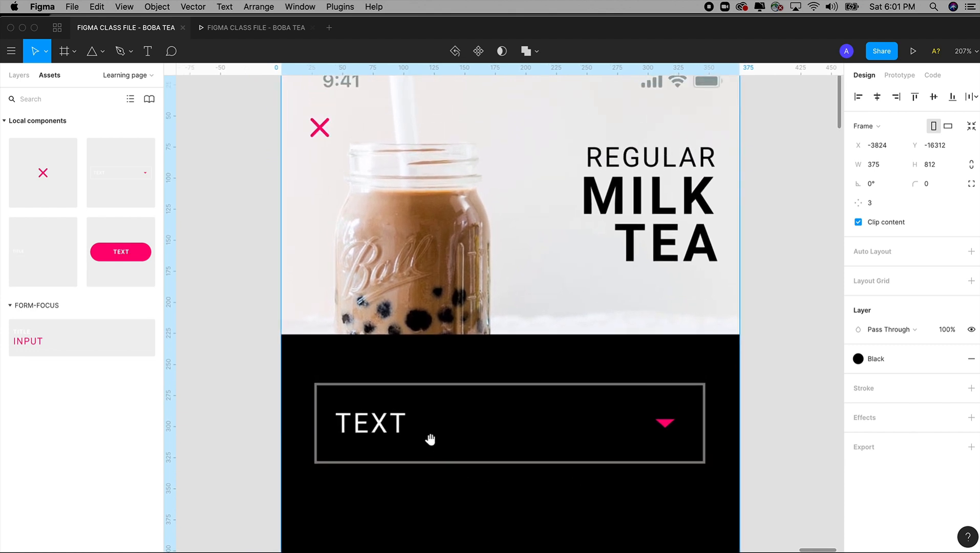
{"action": "scroll", "coordinate": [429, 435], "scroll_direction": "up", "scroll_amount": 2}
{"action": "double_click", "coordinate": [367, 461]}
{"action": "double_click", "coordinate": [366, 459]}
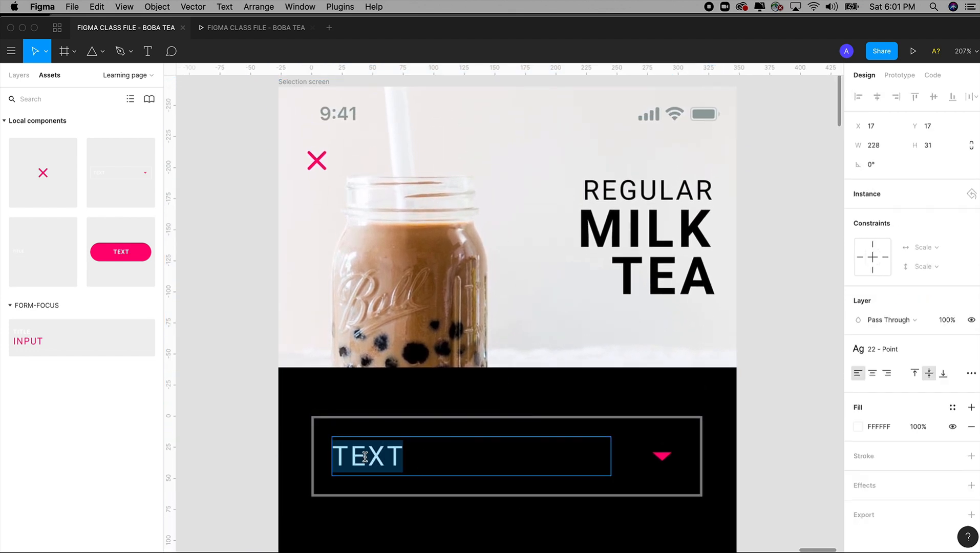
{"action": "type", "text": "MILK"}
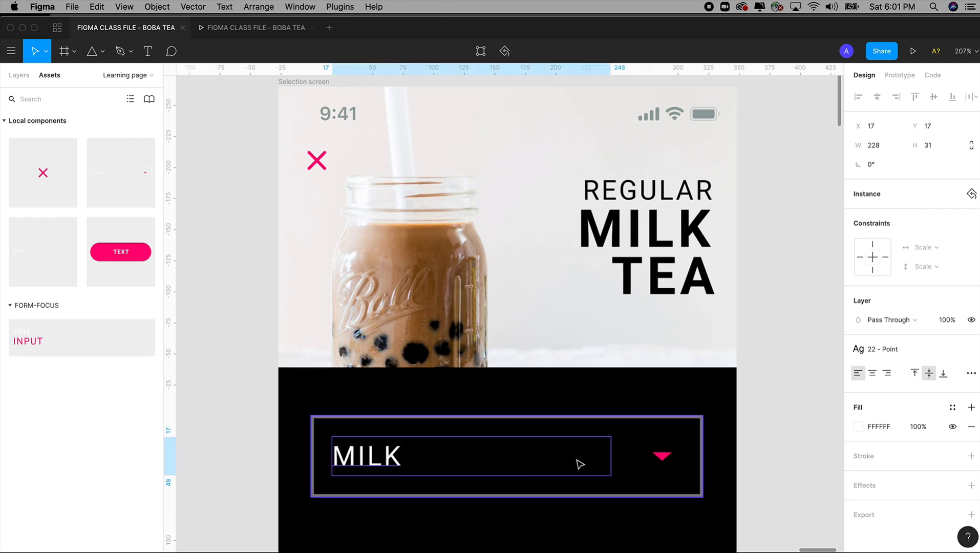
{"action": "left_click", "coordinate": [758, 435]}
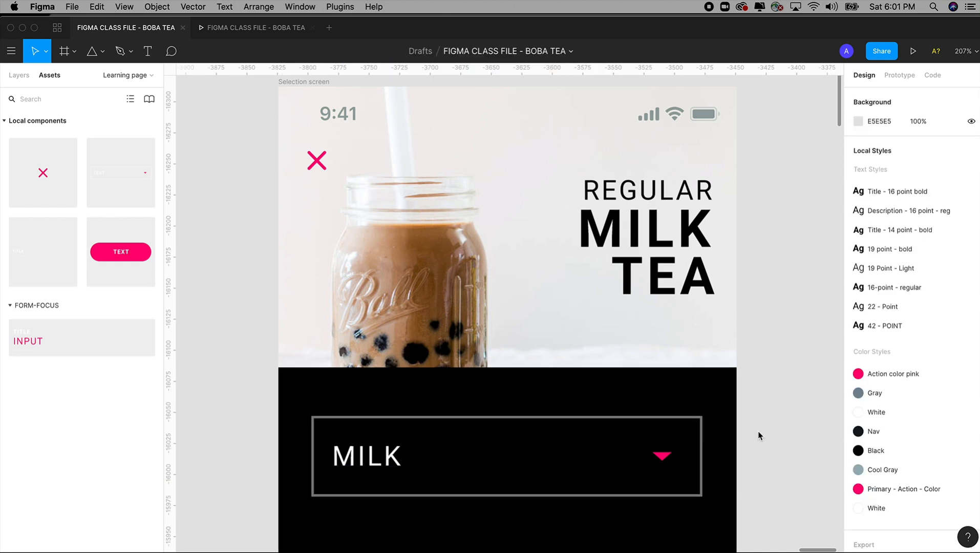
Step: Duplicate the MILK dropdown straight down to Y 327 so the borders of the two boxes overlap
{"action": "key", "text": "super+minus"}
{"action": "key", "text": "z"}
{"action": "left_click_drag", "start_coordinate": [361, 199], "coordinate": [662, 405]}
{"action": "scroll", "coordinate": [499, 410], "scroll_direction": "down", "scroll_amount": 3}
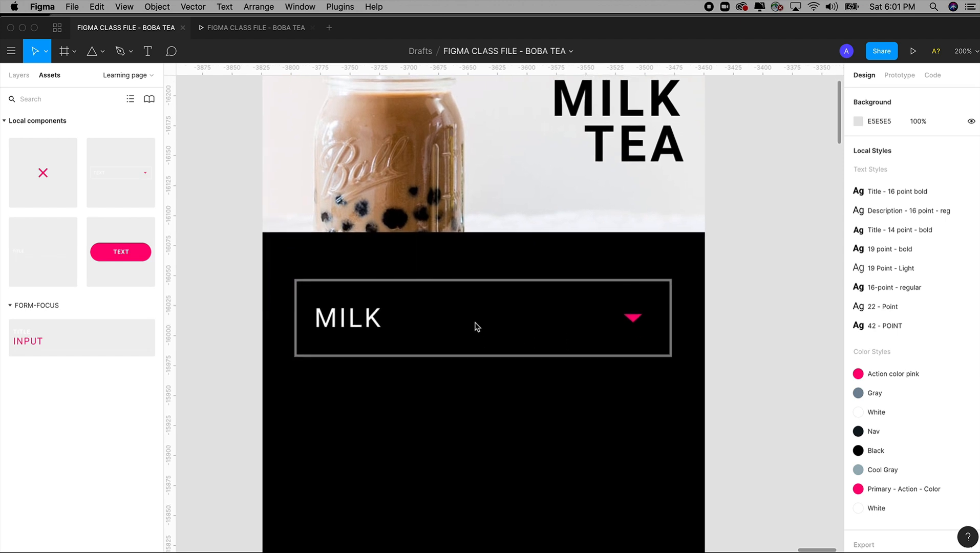
{"action": "left_click", "coordinate": [357, 318]}
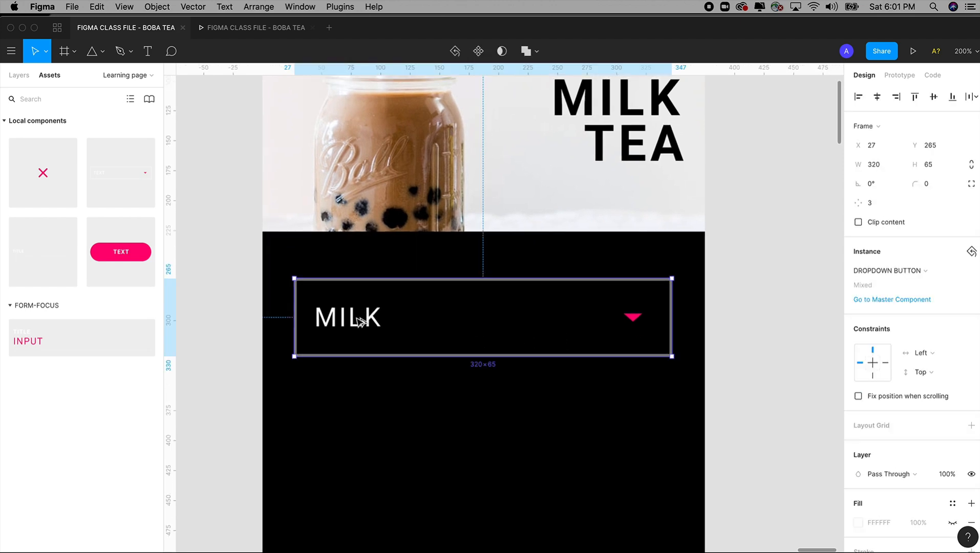
{"action": "left_click_drag", "start_coordinate": [358, 330], "coordinate": [357, 396]}
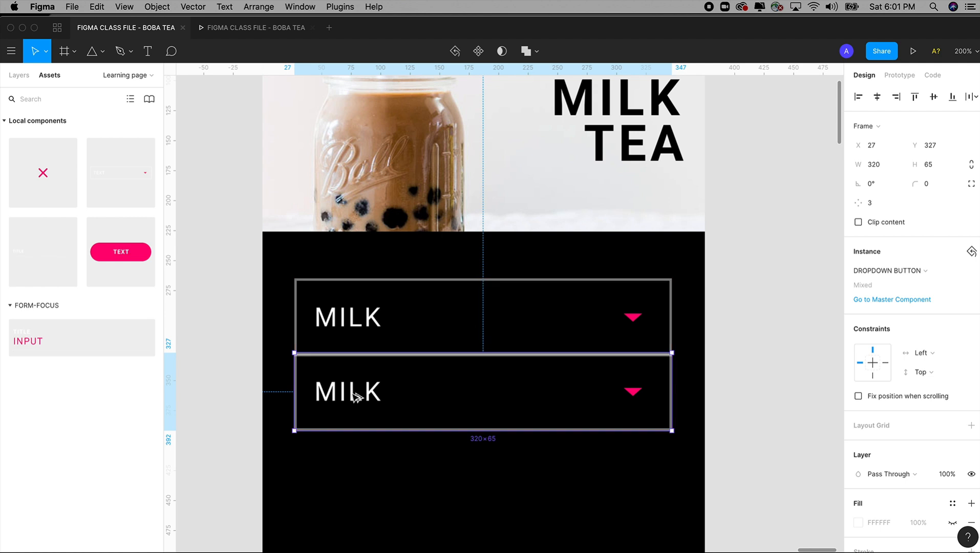
{"action": "left_click", "coordinate": [758, 372]}
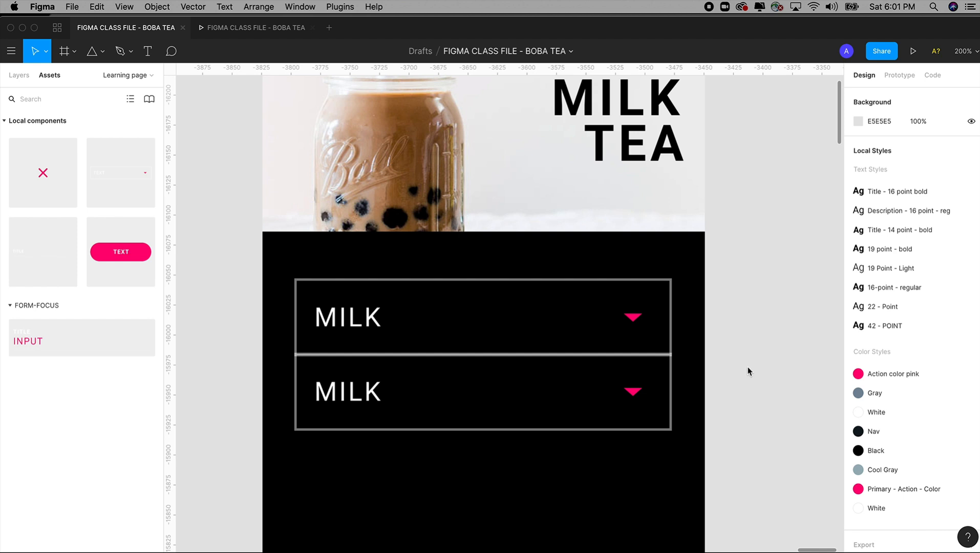
Step: Duplicate the second MILK dropdown at the same spacing to add a third one at Y 389
{"action": "key", "text": "super+z"}
{"action": "key", "text": "super+z"}
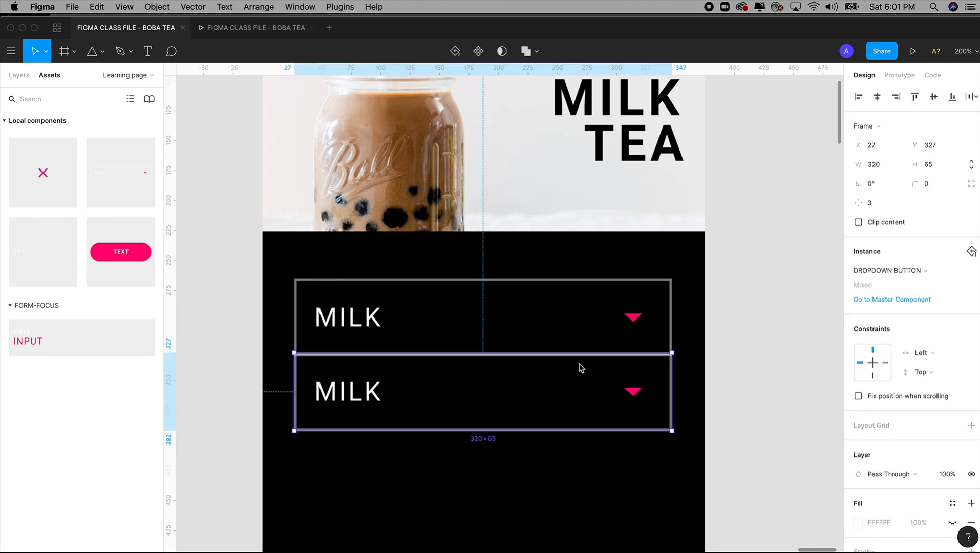
{"action": "left_click_drag", "start_coordinate": [553, 329], "coordinate": [550, 399]}
{"action": "key", "text": "ctrl+d"}
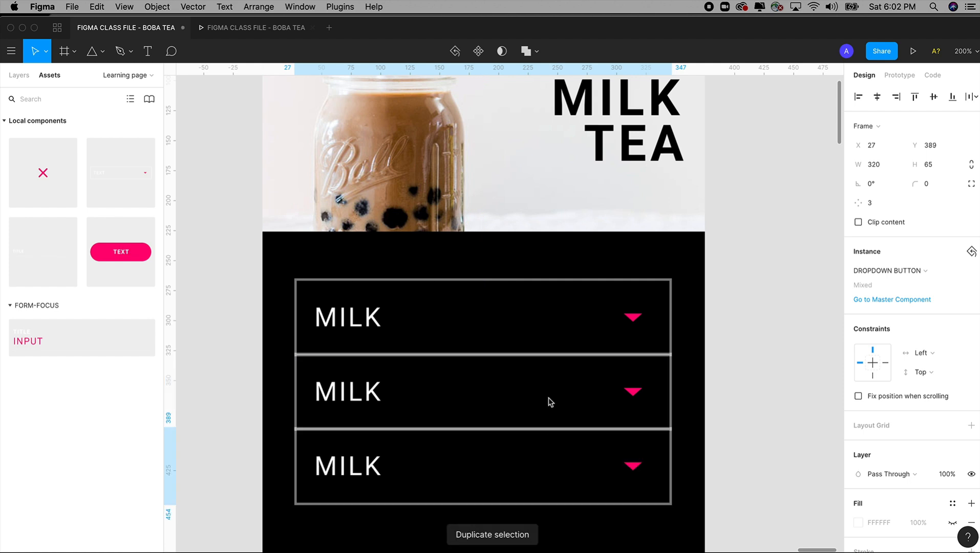
{"action": "scroll", "coordinate": [753, 358], "scroll_direction": "down", "scroll_amount": 5}
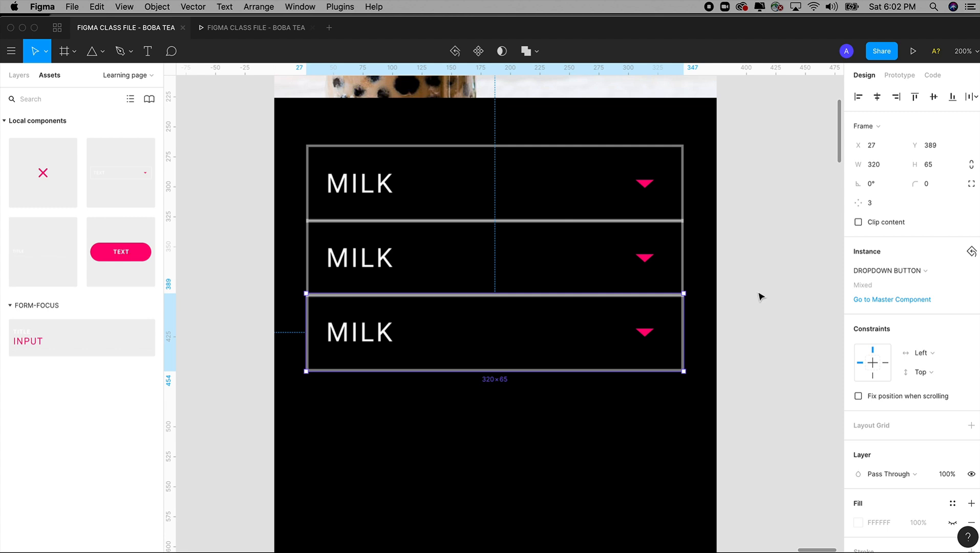
Step: Add three more MILK dropdown duplicates below the third one at the same spacing
{"action": "key", "text": "ctrl+d"}
{"action": "key", "text": "ctrl+d"}
{"action": "key", "text": "minus"}
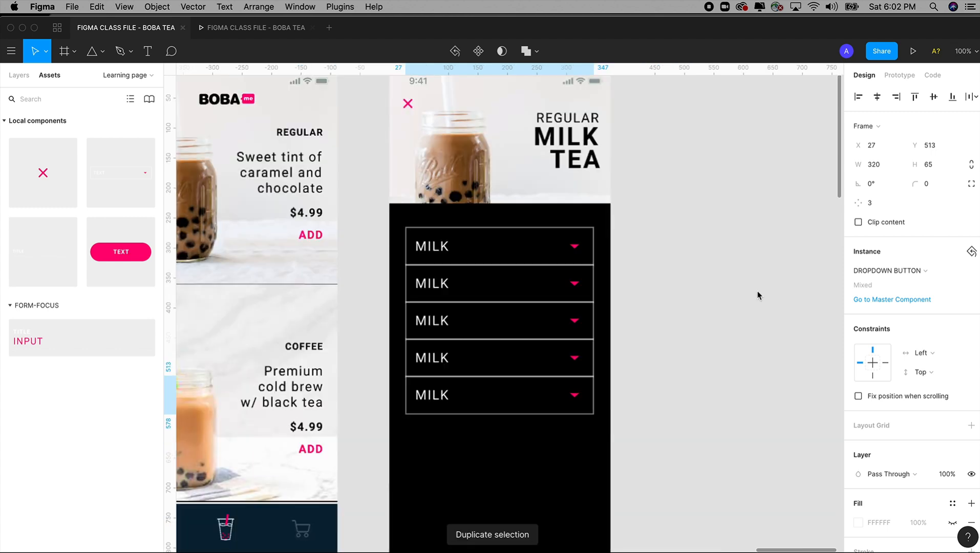
{"action": "key", "text": "minus"}
{"action": "key", "text": "ctrl+d"}
{"action": "left_click", "coordinate": [758, 295]}
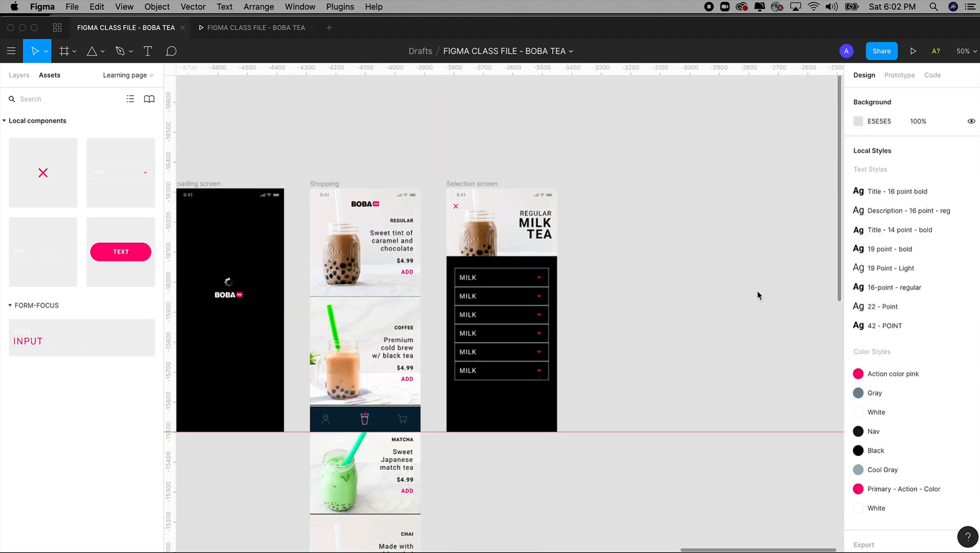
Step: Undo the extra duplicates, leaving three stacked MILK dropdowns on the Selection screen
{"action": "key", "text": "ctrl+z"}
{"action": "key", "text": "ctrl+z"}
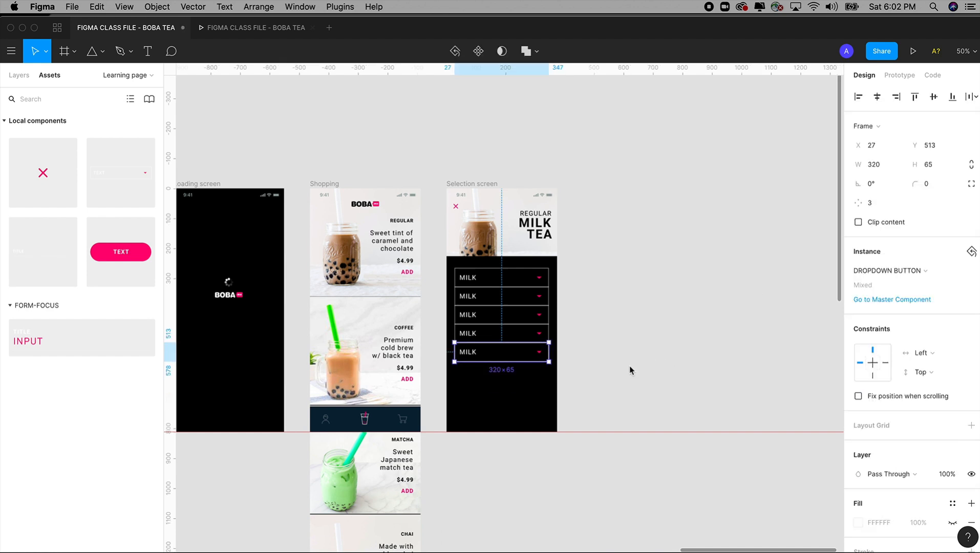
{"action": "left_click_drag", "start_coordinate": [412, 210], "coordinate": [620, 395]}
{"action": "key", "text": "ctrl+z"}
{"action": "key", "text": "ctrl+z"}
{"action": "key", "text": "ctrl+z"}
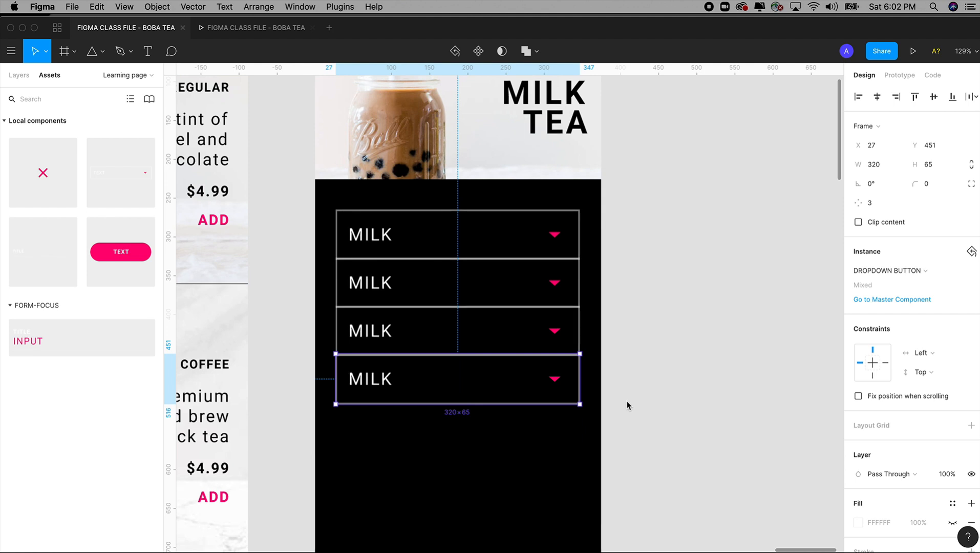
{"action": "scroll", "coordinate": [641, 396], "scroll_direction": "left", "scroll_amount": 2}
{"action": "key", "text": "ctrl+d"}
{"action": "key", "text": "ctrl+z"}
{"action": "key", "text": "ctrl+d"}
Step: Examine up close how the borders of the stacked MILK dropdowns meet at their shared edges
{"action": "left_click_drag", "start_coordinate": [376, 169], "coordinate": [689, 440]}
{"action": "left_click_drag", "start_coordinate": [256, 175], "coordinate": [397, 397]}
{"action": "scroll", "coordinate": [356, 353], "scroll_direction": "up", "scroll_amount": 3}
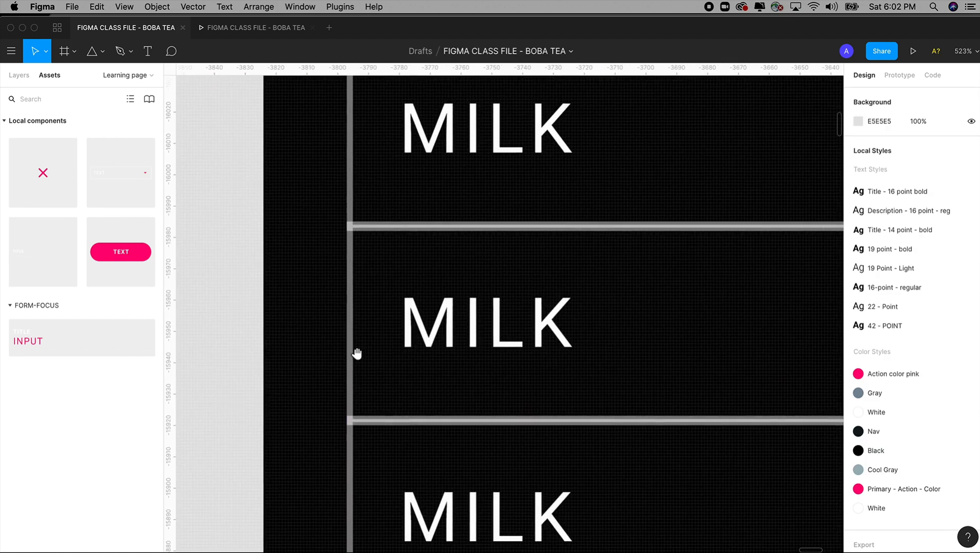
{"action": "scroll", "coordinate": [385, 334], "scroll_direction": "up", "scroll_amount": 3}
{"action": "left_click_drag", "start_coordinate": [275, 217], "coordinate": [416, 398]}
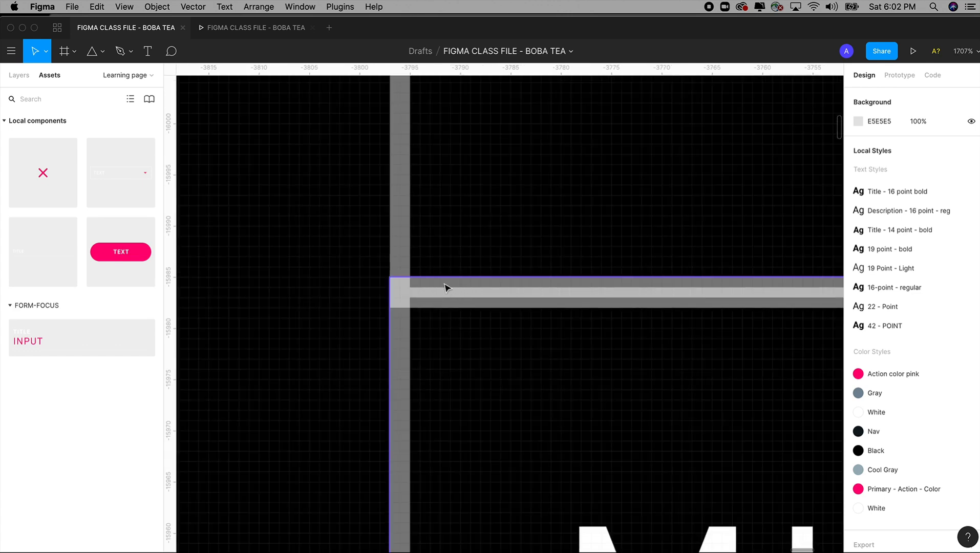
{"action": "key", "text": "minus"}
{"action": "key", "text": "minus"}
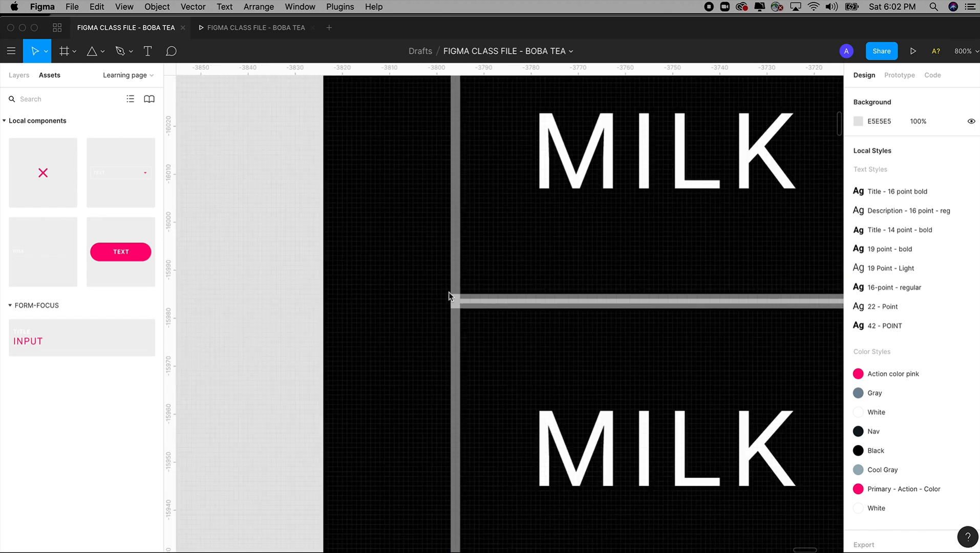
{"action": "key", "text": "minus"}
{"action": "left_click_drag", "start_coordinate": [475, 287], "coordinate": [343, 265]}
{"action": "scroll", "coordinate": [358, 276], "scroll_direction": "up", "scroll_amount": 5, "text": "ctrl"}
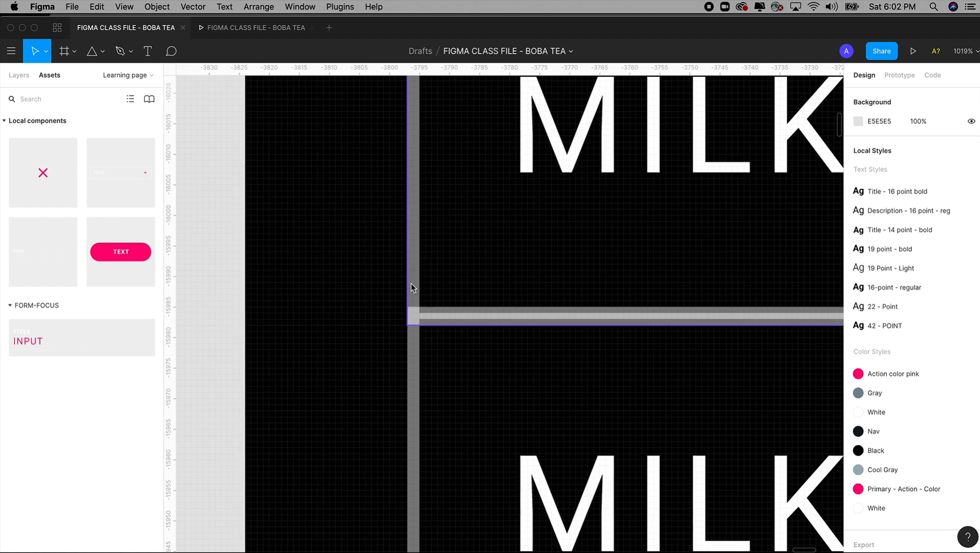
{"action": "key", "text": "minus"}
{"action": "key", "text": "minus"}
{"action": "key", "text": "plus"}
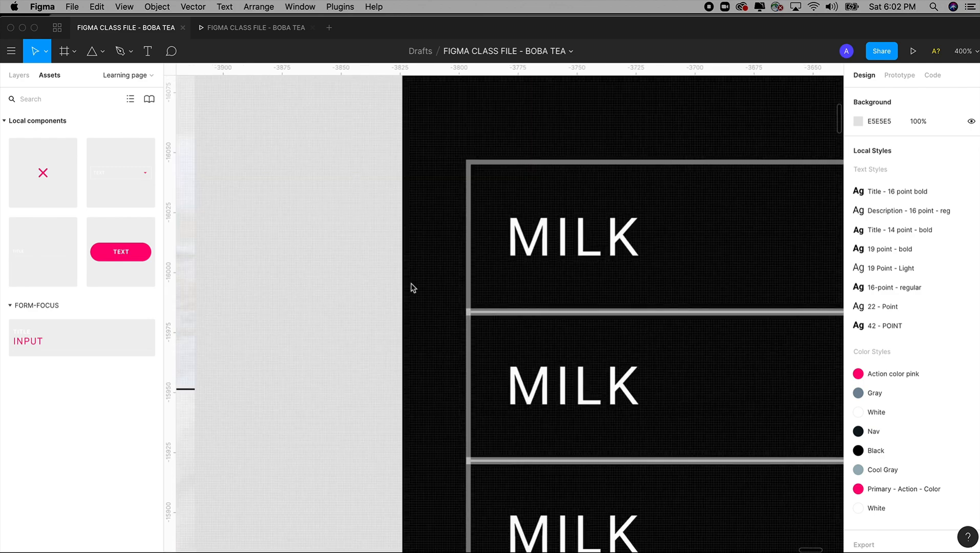
{"action": "key", "text": "minus"}
{"action": "left_click_drag", "start_coordinate": [432, 279], "coordinate": [377, 264]}
Step: Nudge the first MILK dropdown up until its lower border sits flush against the second one's upper border
{"action": "left_click_drag", "start_coordinate": [395, 187], "coordinate": [579, 373]}
{"action": "left_click", "coordinate": [505, 290]}
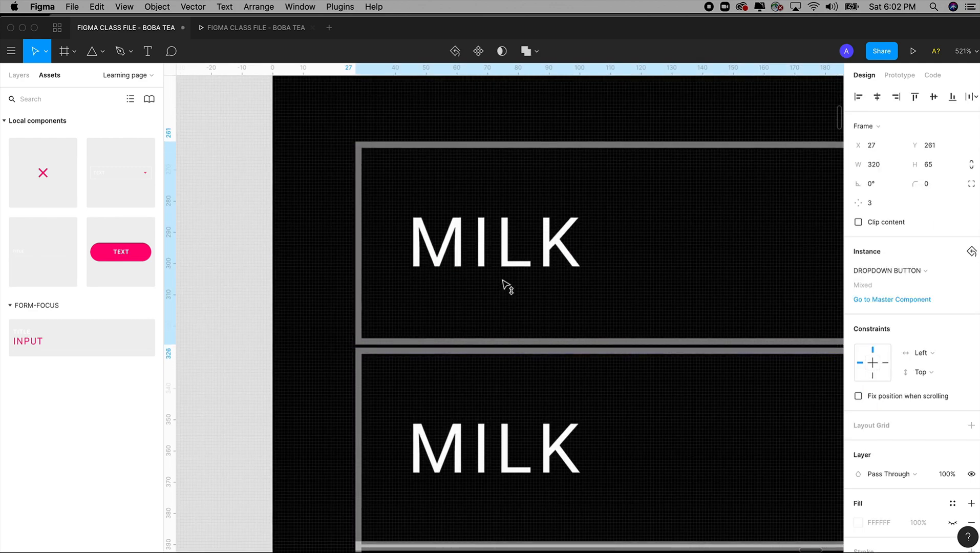
{"action": "left_click", "coordinate": [281, 335]}
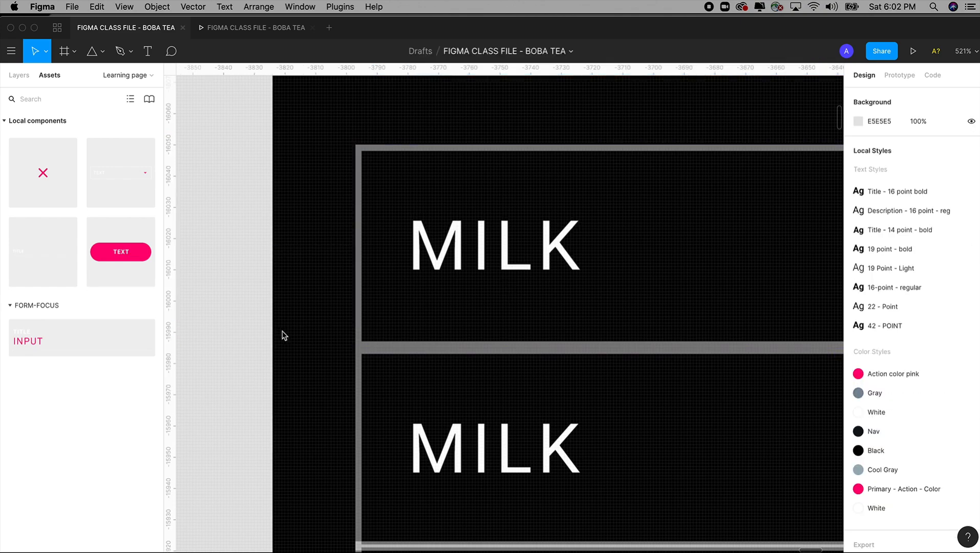
{"action": "key", "text": "minus"}
{"action": "key", "text": "minus"}
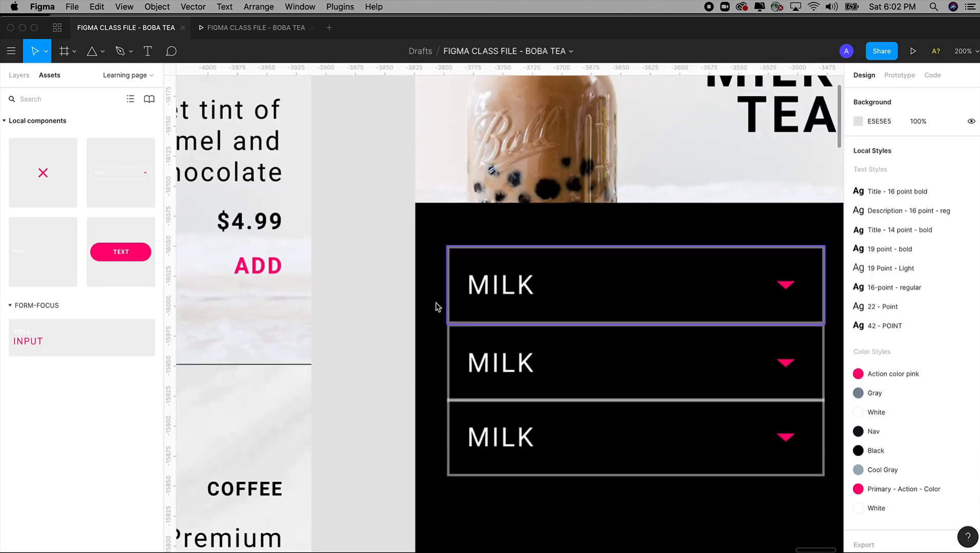
Step: Nudge the first MILK dropdown to Y 264 and the third to Y 390 so their borders exactly overlap the middle one's
{"action": "scroll", "coordinate": [455, 315], "scroll_direction": "up", "scroll_amount": 5}
{"action": "left_click", "coordinate": [486, 193]}
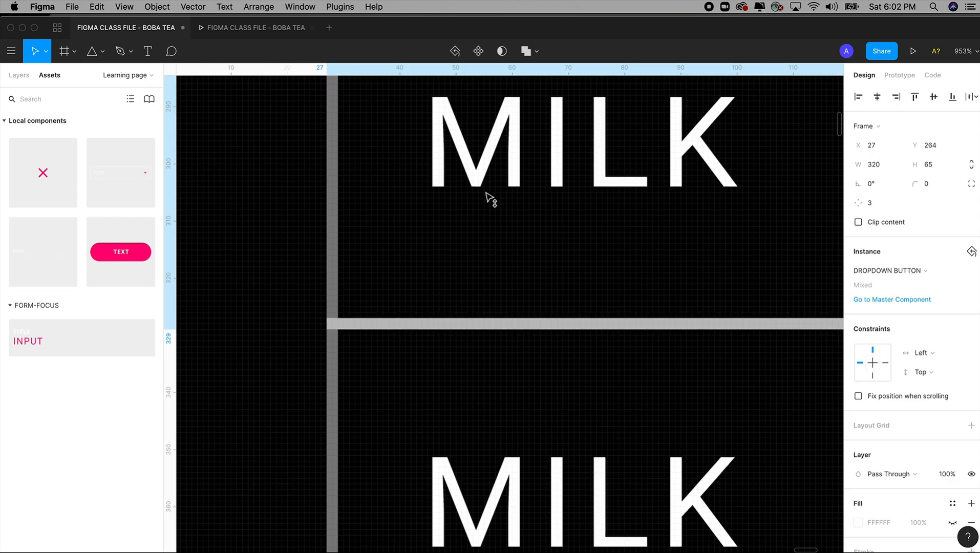
{"action": "scroll", "coordinate": [483, 339], "scroll_direction": "down", "scroll_amount": 6}
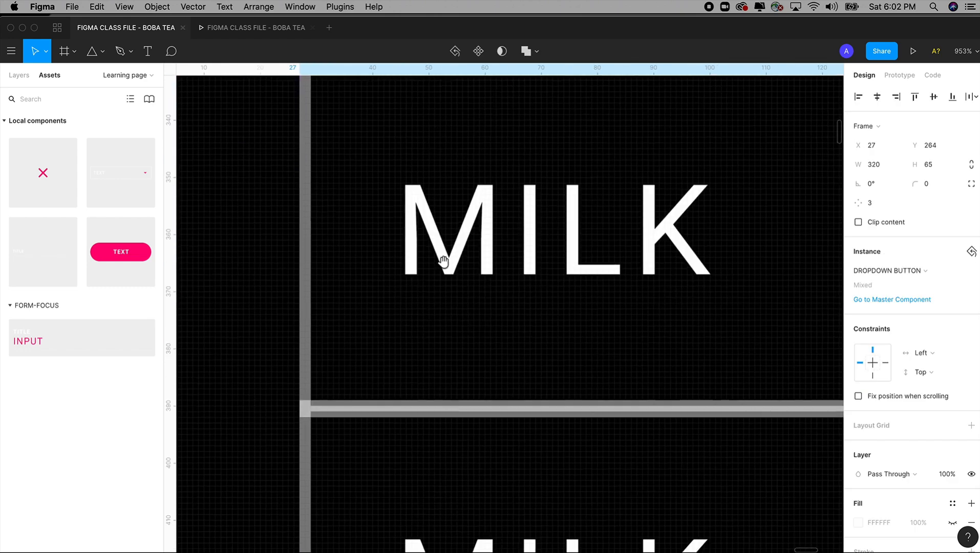
{"action": "left_click", "coordinate": [426, 454]}
{"action": "left_click_drag", "start_coordinate": [427, 454], "coordinate": [420, 465]}
{"action": "key", "text": "super+minus"}
{"action": "key", "text": "super+minus"}
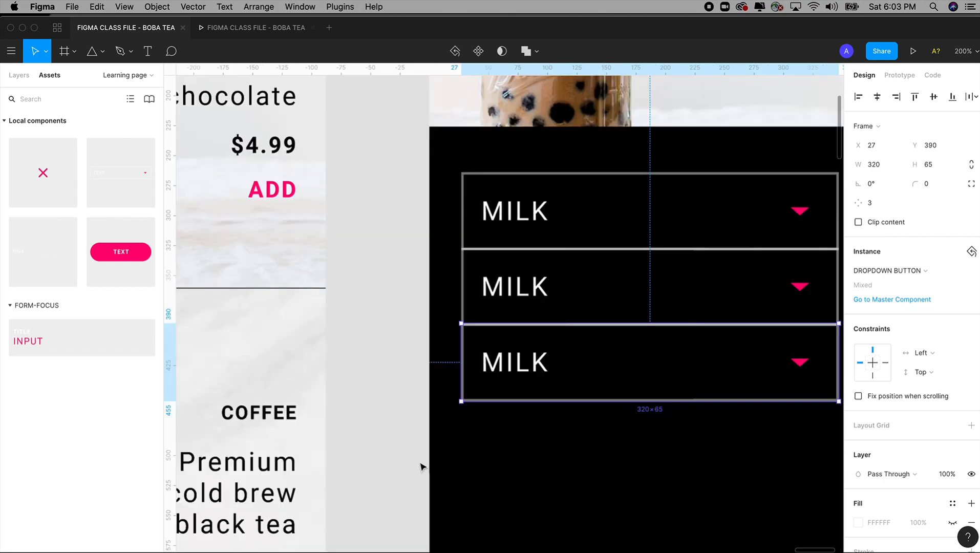
Step: Inspect the color of the semi-transparent borders where the three stacked MILK dropdowns overlap, compared with their outer edges
{"action": "left_click", "coordinate": [434, 303]}
{"action": "left_click_drag", "start_coordinate": [416, 184], "coordinate": [582, 404]}
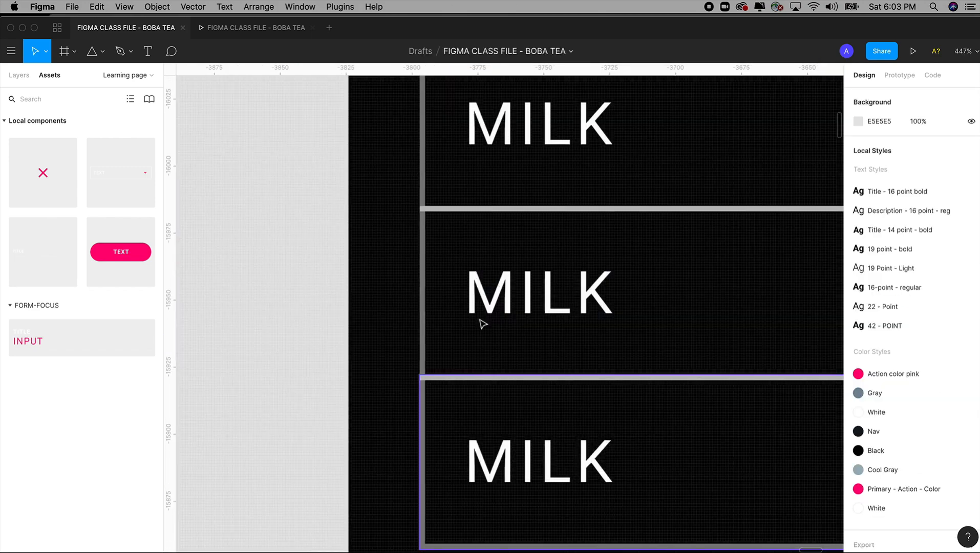
{"action": "left_click_drag", "start_coordinate": [326, 122], "coordinate": [648, 402]}
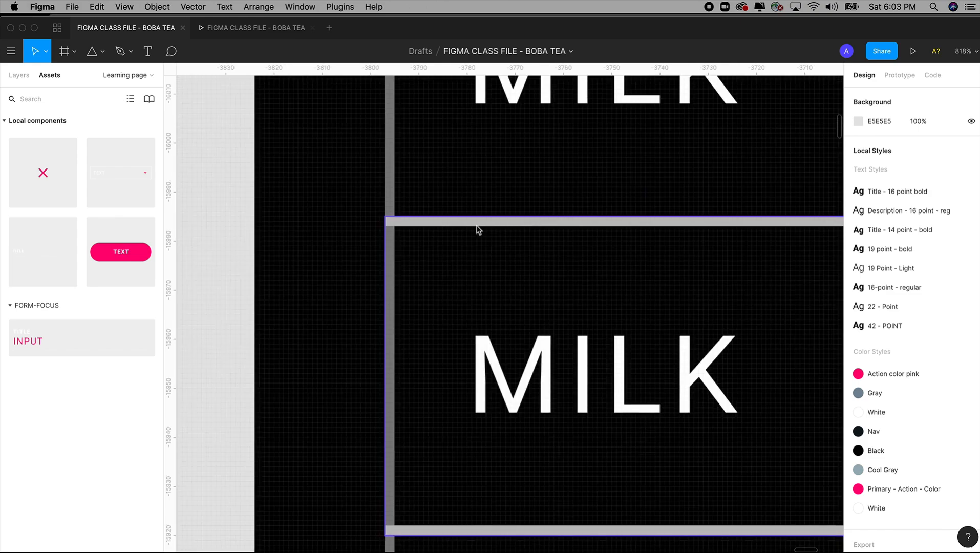
{"action": "key", "text": "super+minus"}
{"action": "key", "text": "super+minus"}
{"action": "scroll", "coordinate": [522, 233], "scroll_direction": "up", "scroll_amount": 5}
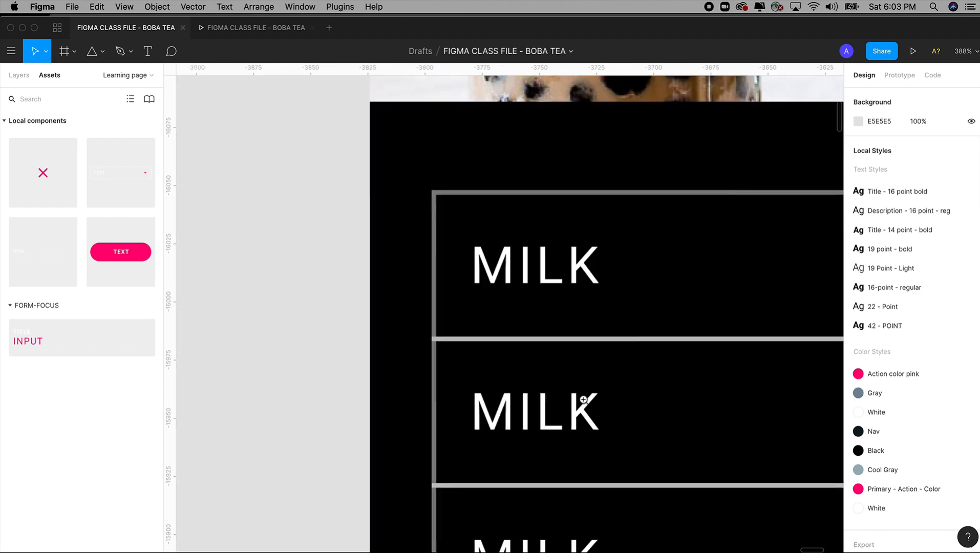
{"action": "left_click", "coordinate": [448, 194]}
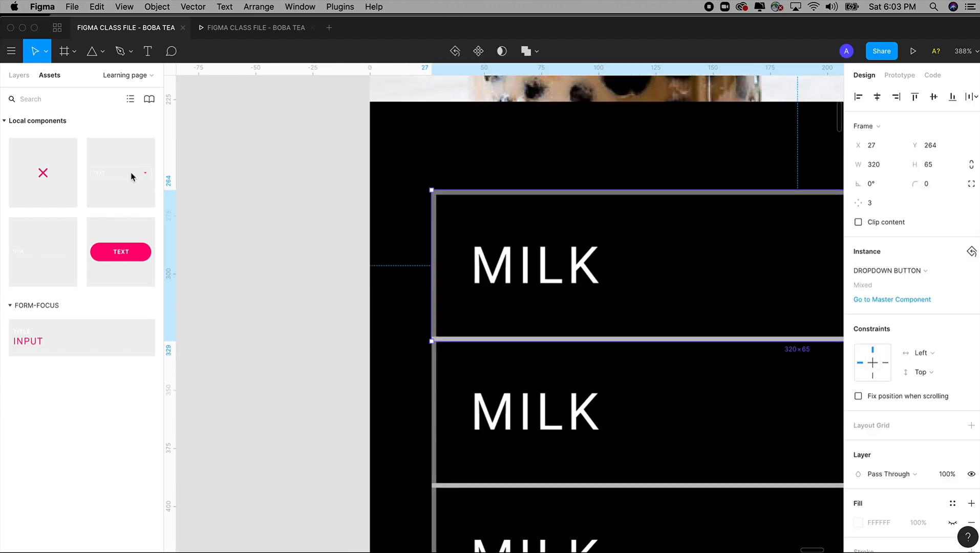
{"action": "key", "text": "super+minus"}
{"action": "left_click_drag", "start_coordinate": [387, 187], "coordinate": [279, 176]}
{"action": "left_click", "coordinate": [792, 228]}
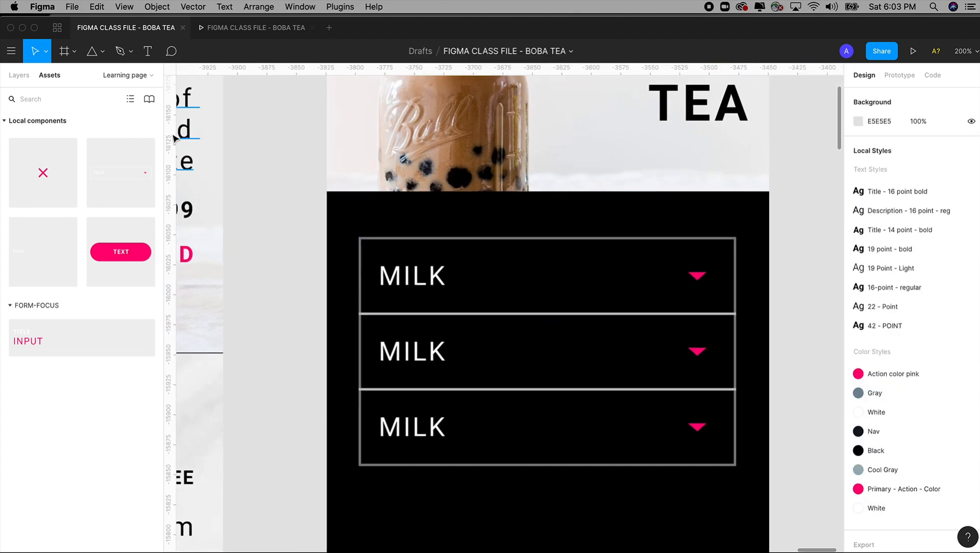
Step: Open the Component library page and zoom in on the DROPDOWN BUTTON master component
{"action": "left_click", "coordinate": [21, 75]}
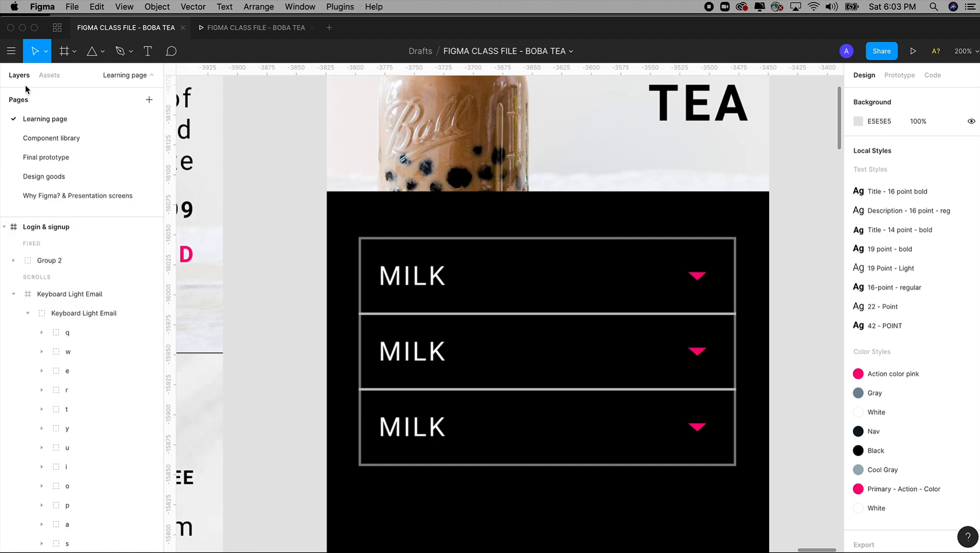
{"action": "left_click", "coordinate": [61, 139]}
{"action": "left_click", "coordinate": [624, 272]}
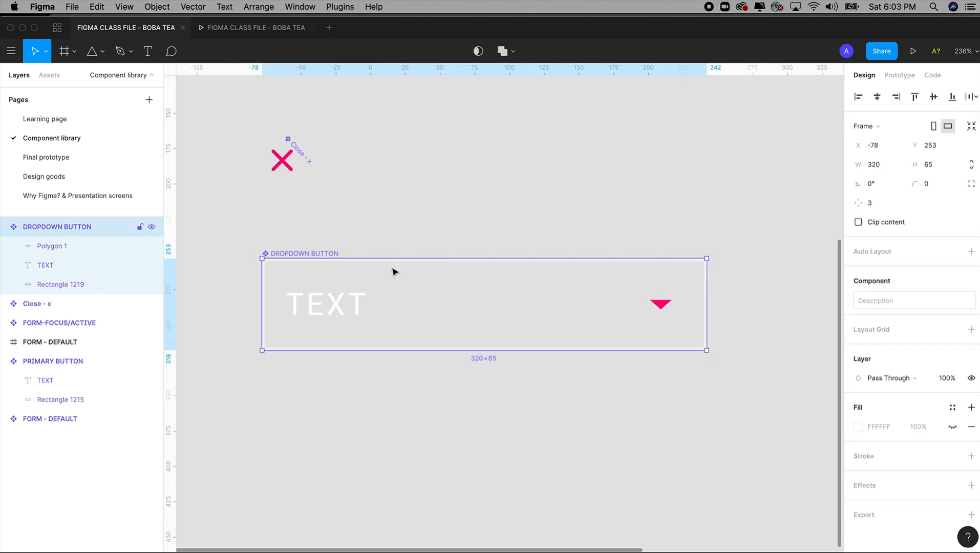
{"action": "key", "text": "z"}
{"action": "left_click_drag", "start_coordinate": [241, 209], "coordinate": [765, 422]}
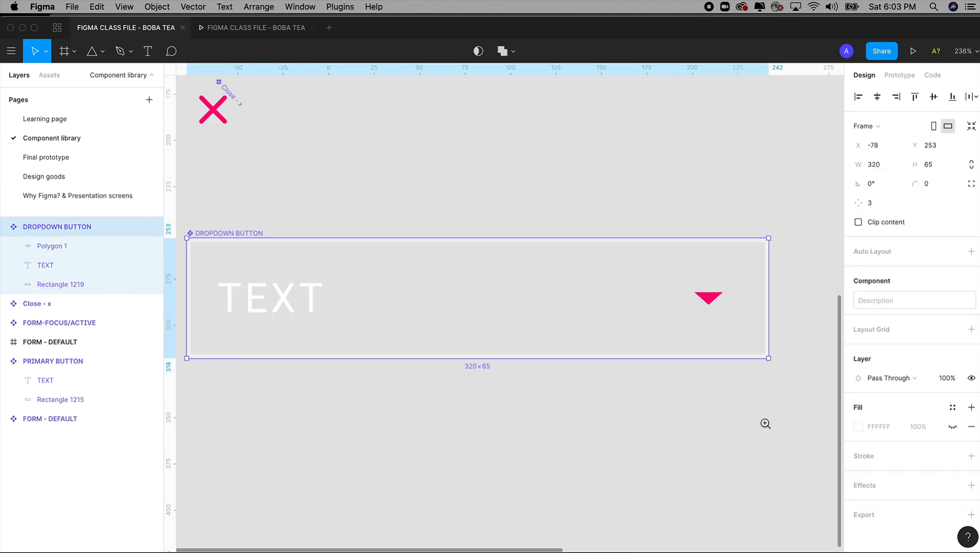
Step: Set the stroke of the DROPDOWN BUTTON master's border rectangle to the Cool Gray style and its layer opacity to 100%
{"action": "left_click", "coordinate": [84, 285]}
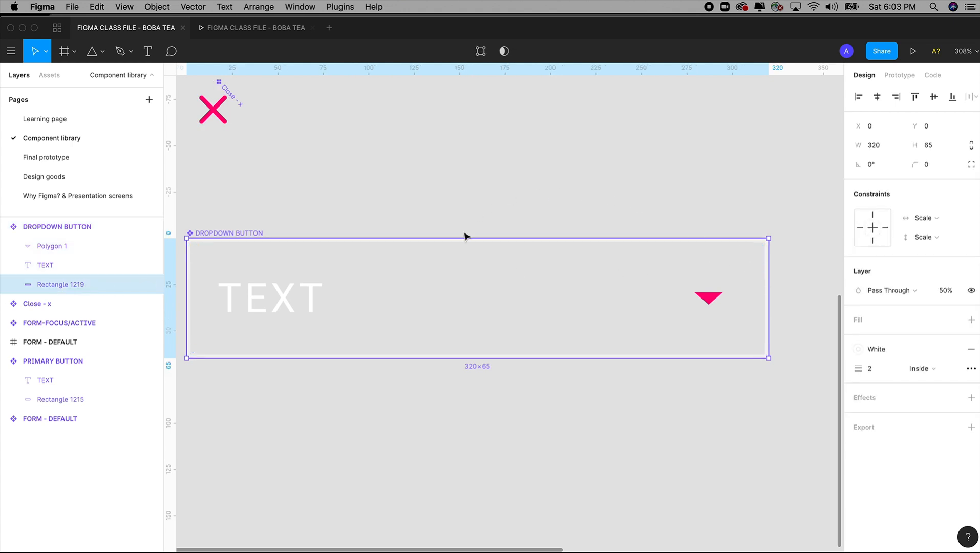
{"action": "left_click_drag", "start_coordinate": [464, 234], "coordinate": [550, 212]}
{"action": "left_click_drag", "start_coordinate": [263, 202], "coordinate": [404, 389]}
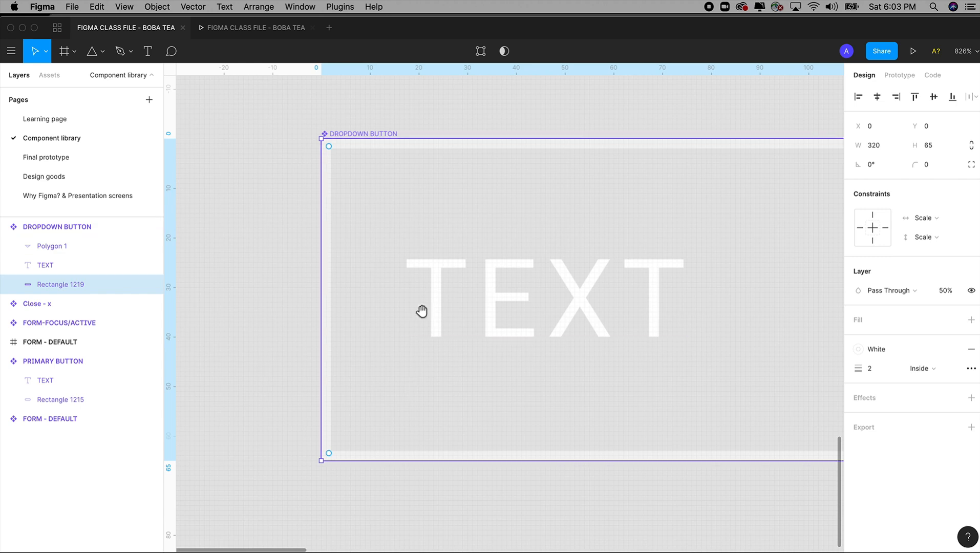
{"action": "left_click", "coordinate": [893, 352]}
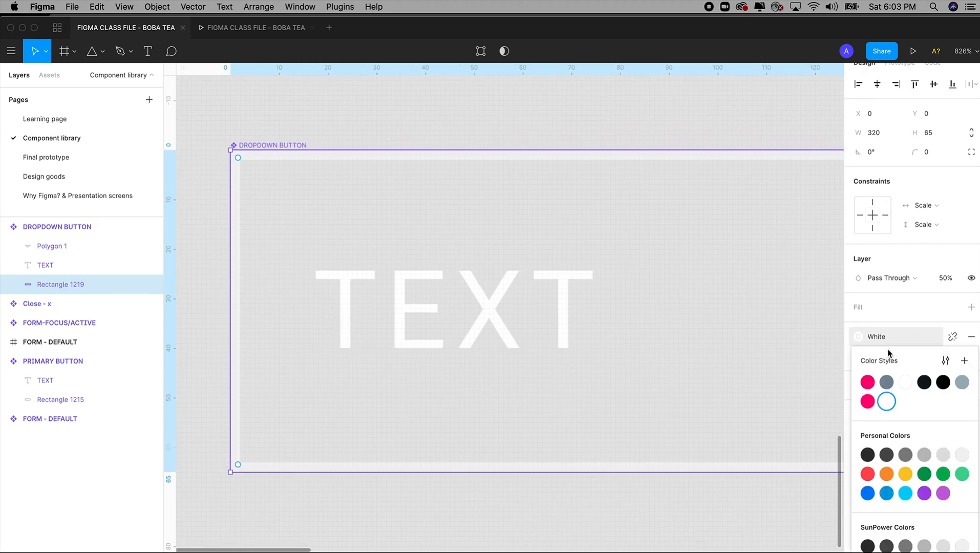
{"action": "left_click", "coordinate": [962, 385]}
{"action": "left_click", "coordinate": [937, 290]}
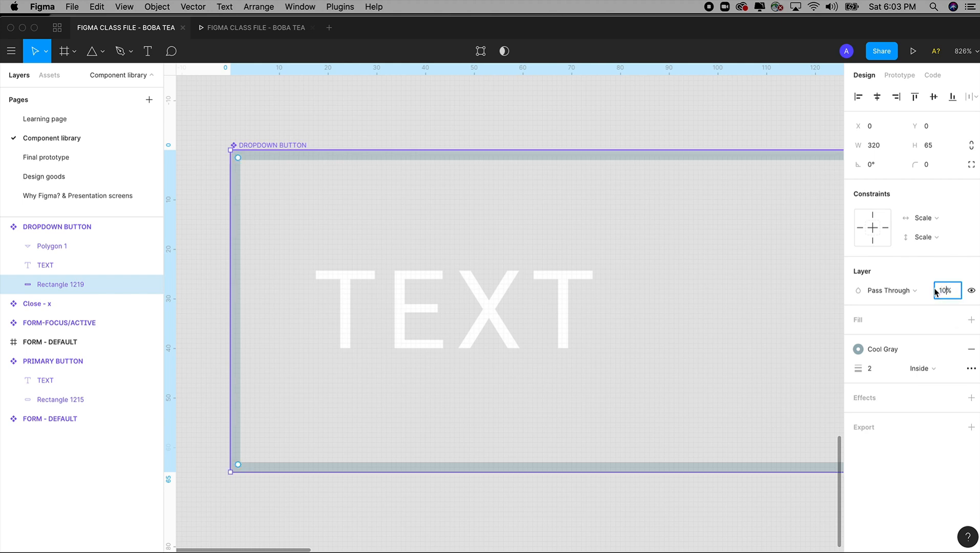
{"action": "key", "text": "Tab"}
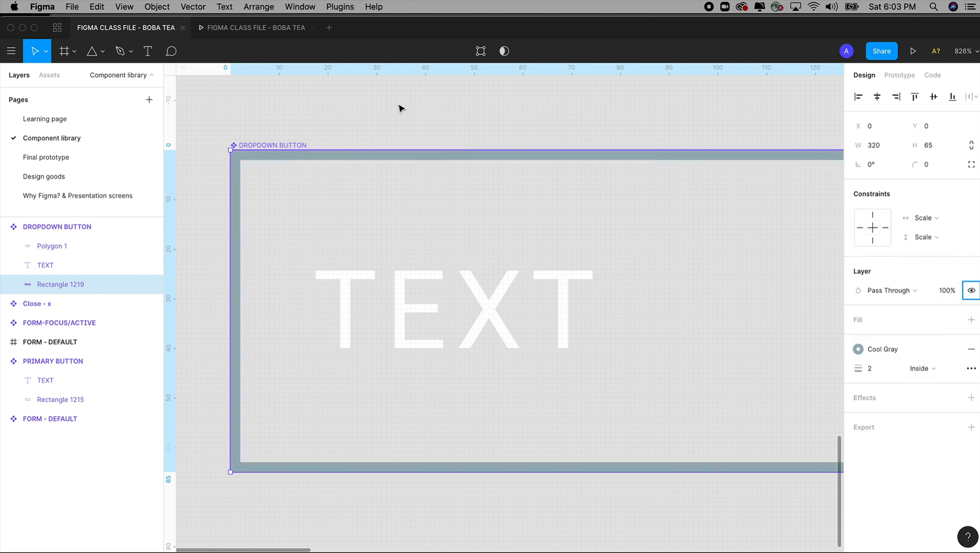
{"action": "left_click", "coordinate": [385, 115]}
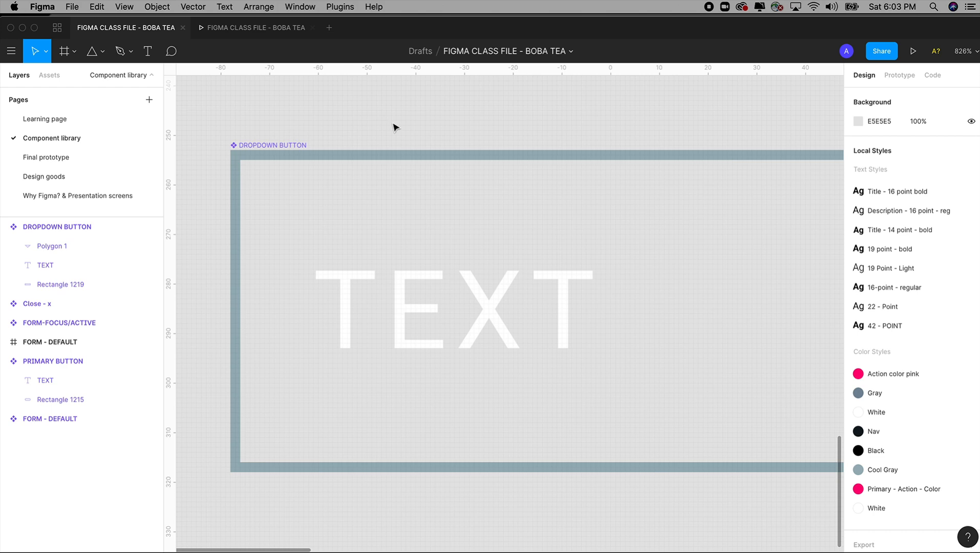
Step: Return to the Learning page and inspect up close the recolored border junction between the stacked MILK dropdowns
{"action": "left_click", "coordinate": [52, 119]}
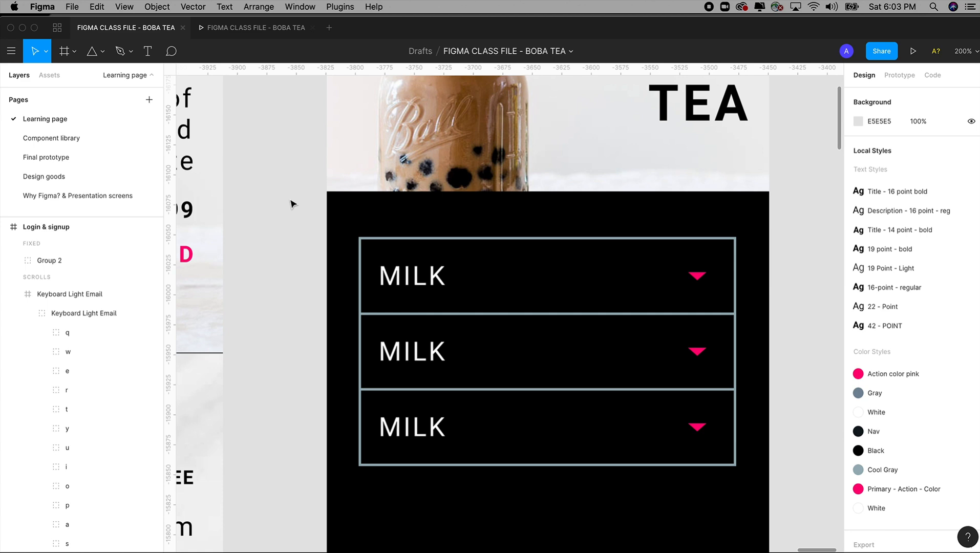
{"action": "key", "text": "super+minus"}
{"action": "key", "text": "super+plus"}
{"action": "key", "text": "super+plus"}
{"action": "left_click_drag", "start_coordinate": [289, 198], "coordinate": [354, 173]}
{"action": "key", "text": "z"}
{"action": "left_click_drag", "start_coordinate": [258, 239], "coordinate": [364, 368]}
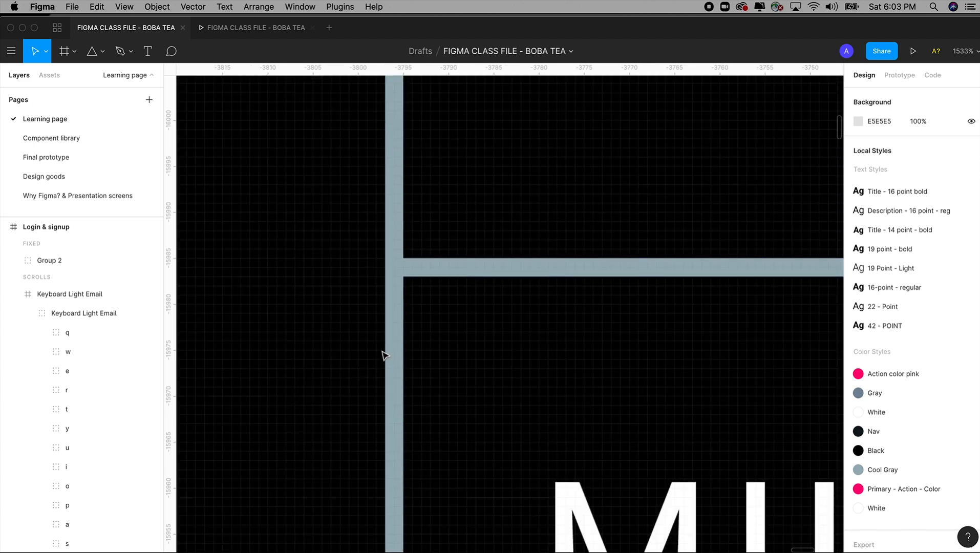
Step: Set the second MILK dropdown's layer opacity to 50% to check the border overlap, and raise it back to 100%
{"action": "left_click", "coordinate": [428, 275]}
{"action": "left_click", "coordinate": [948, 475]}
{"action": "type", "text": "50%"}
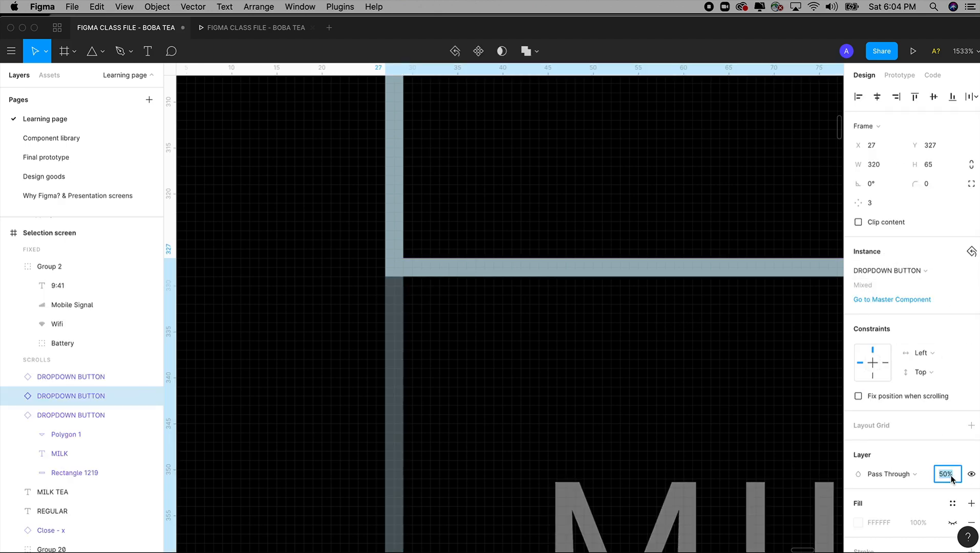
{"action": "key", "text": "shift+Up"}
{"action": "key", "text": "shift+Up"}
{"action": "key", "text": "shift+Up"}
{"action": "key", "text": "shift+Up"}
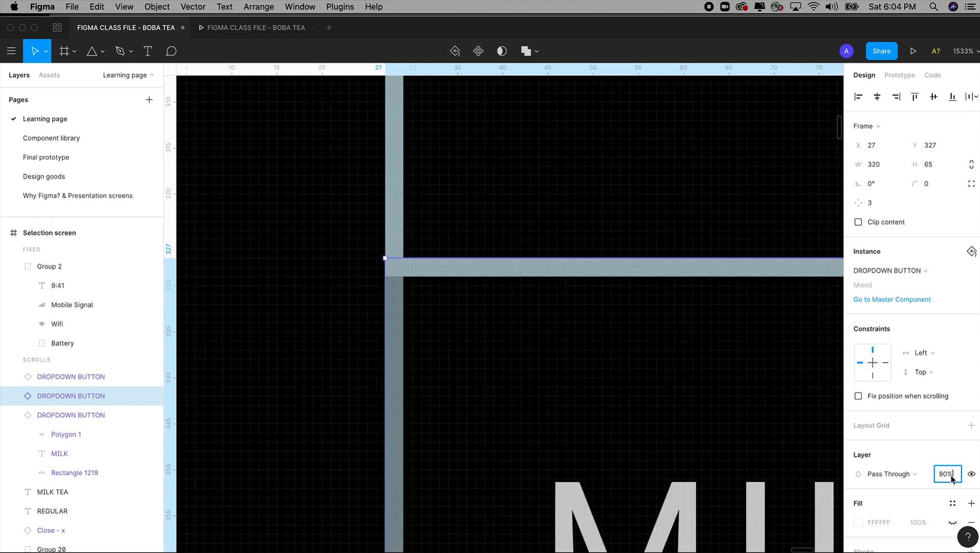
{"action": "key", "text": "super+minus"}
{"action": "key", "text": "super+minus"}
{"action": "key", "text": "shift+Up"}
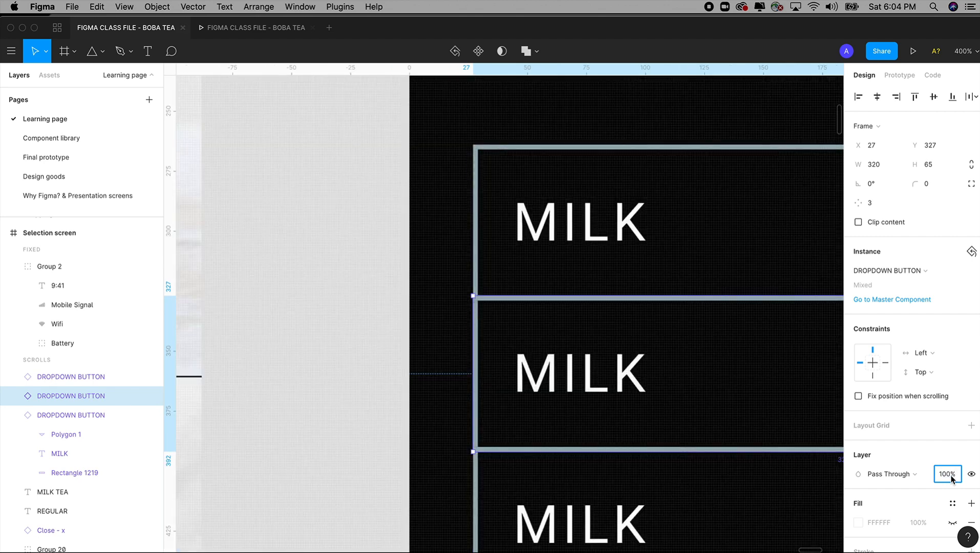
{"action": "left_click", "coordinate": [372, 408]}
Step: Change the label of the second dropdown on the Selection screen to REGULAR SWEET
{"action": "key", "text": "shift+0"}
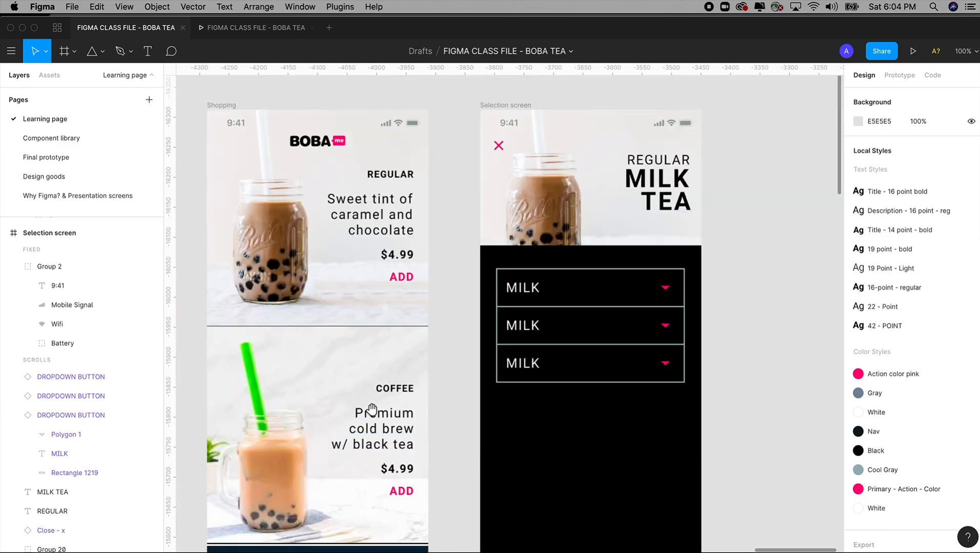
{"action": "left_click_drag", "start_coordinate": [525, 342], "coordinate": [522, 341]}
{"action": "left_click_drag", "start_coordinate": [465, 238], "coordinate": [667, 410]}
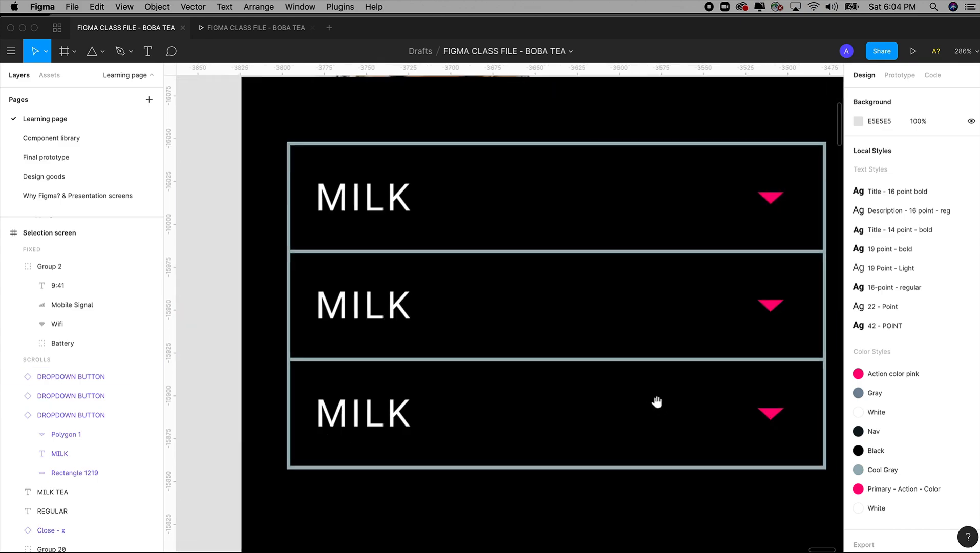
{"action": "double_click", "coordinate": [379, 307]}
{"action": "double_click", "coordinate": [363, 308]}
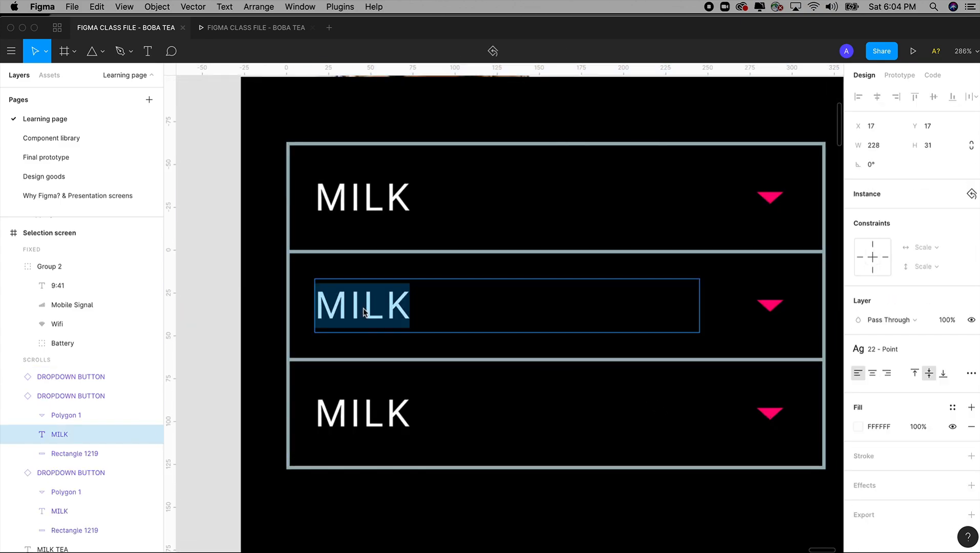
{"action": "type", "text": "REGU"}
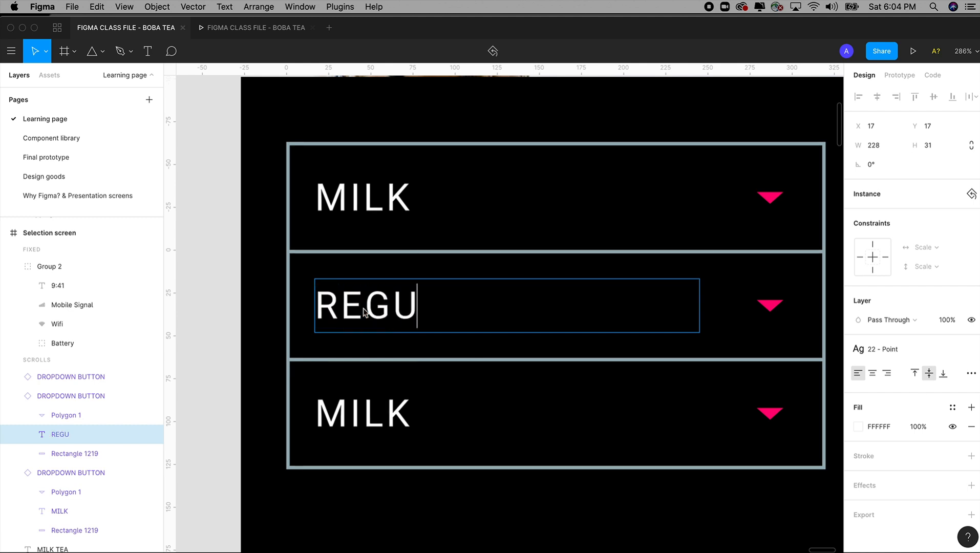
{"action": "type", "text": "LAR S"}
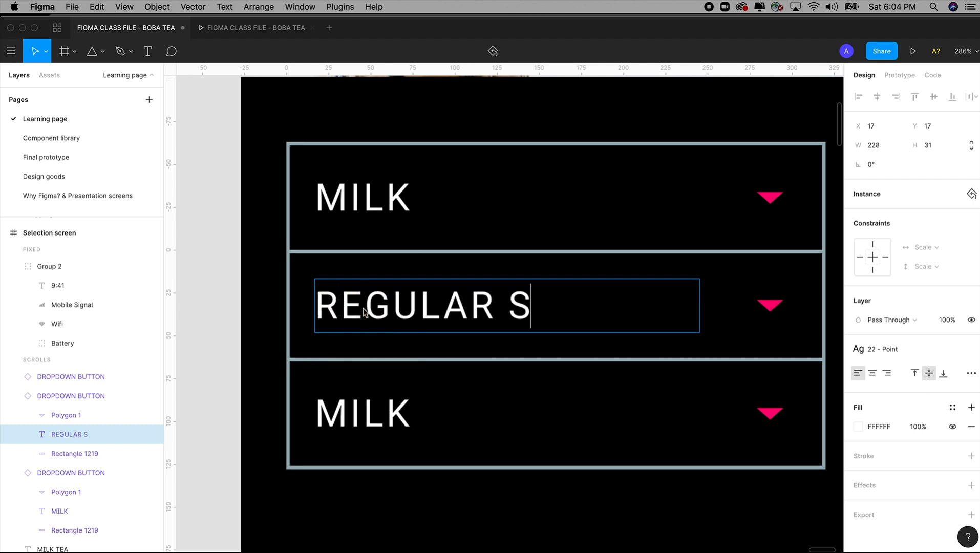
{"action": "type", "text": "WEET"}
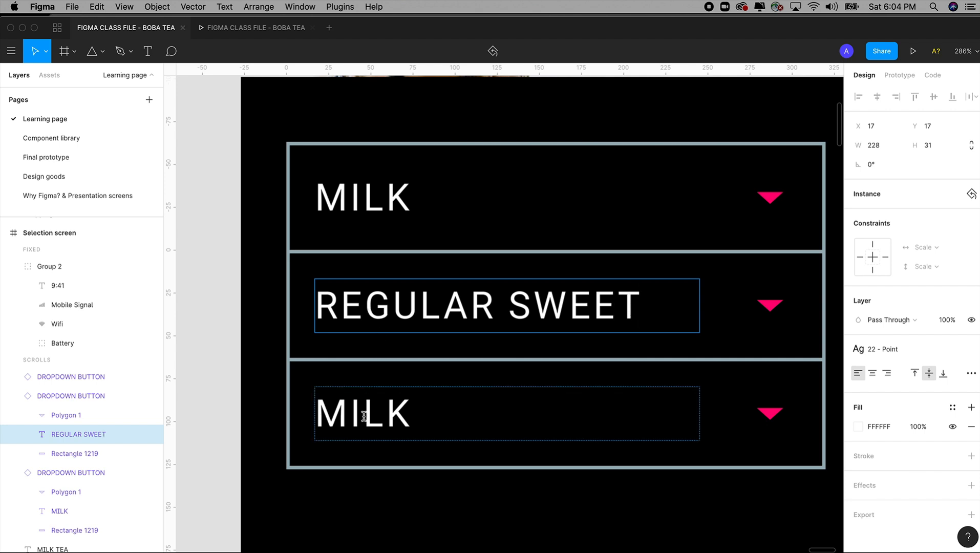
Step: Change the label of the third dropdown on the Selection screen to MEDIUM ICE
{"action": "double_click", "coordinate": [363, 416]}
{"action": "type", "text": "MEDIUM I"}
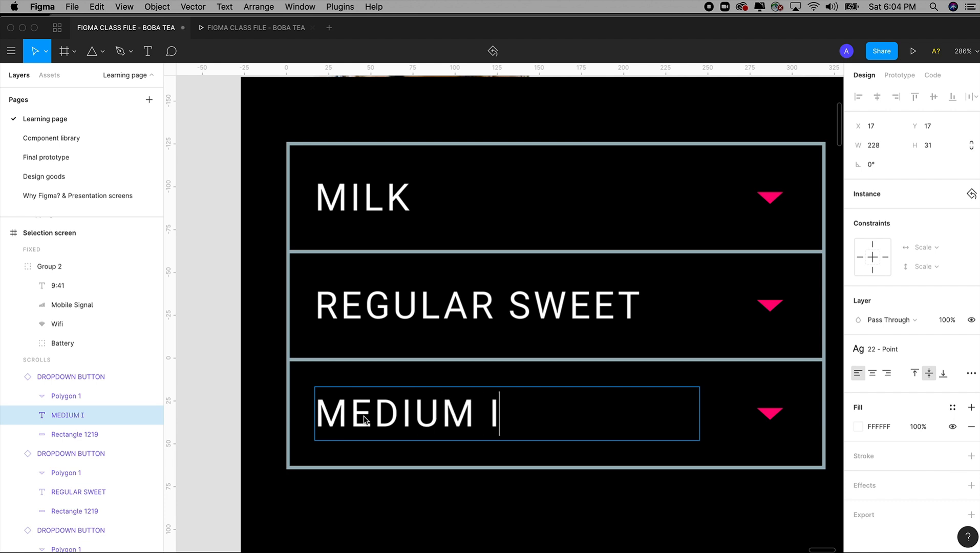
{"action": "type", "text": "CE"}
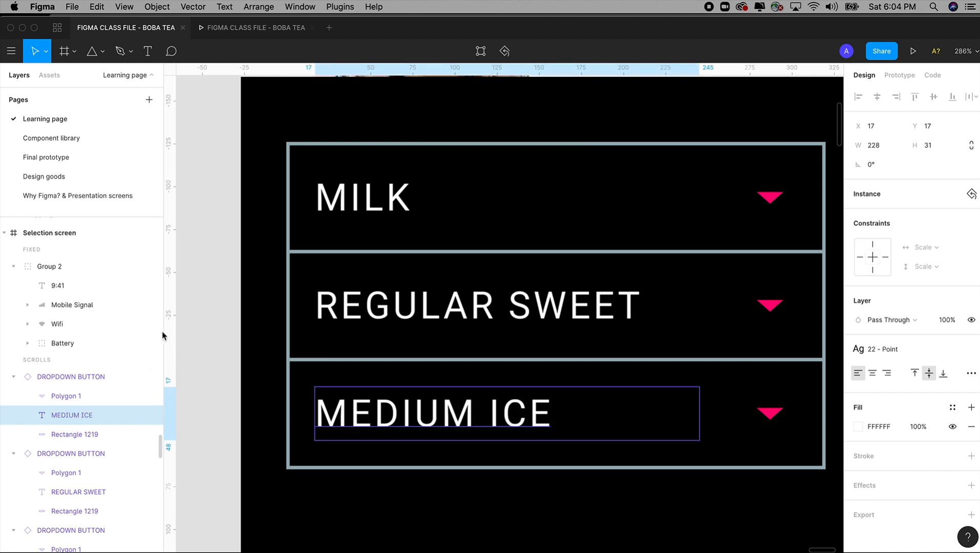
{"action": "left_click", "coordinate": [209, 301]}
{"action": "key", "text": "shift+0"}
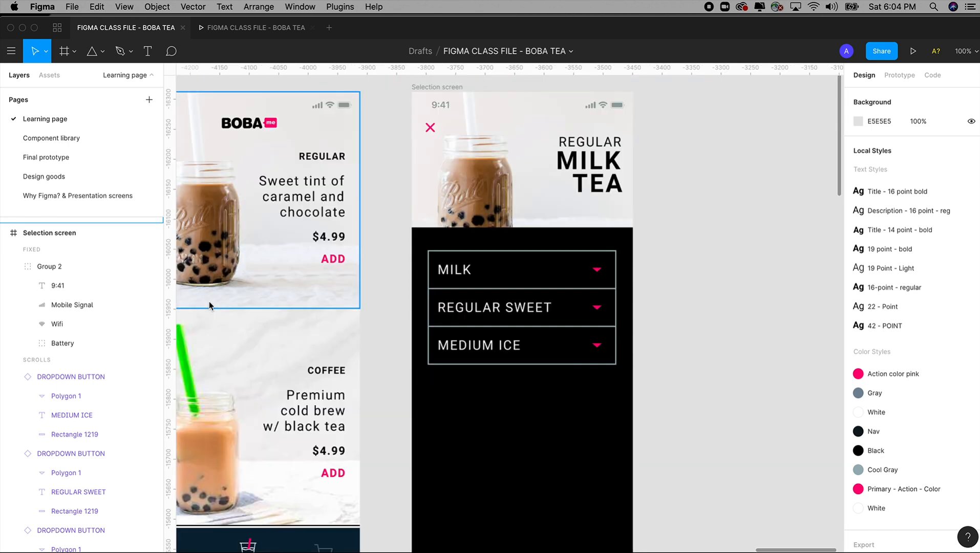
Step: Compare the Selection screen's dropdown stack with the Final prototype page, examining its dropdown labels and the toppings section below
{"action": "scroll", "coordinate": [601, 277], "scroll_direction": "down", "scroll_amount": 2}
{"action": "left_click_drag", "start_coordinate": [356, 127], "coordinate": [753, 465]}
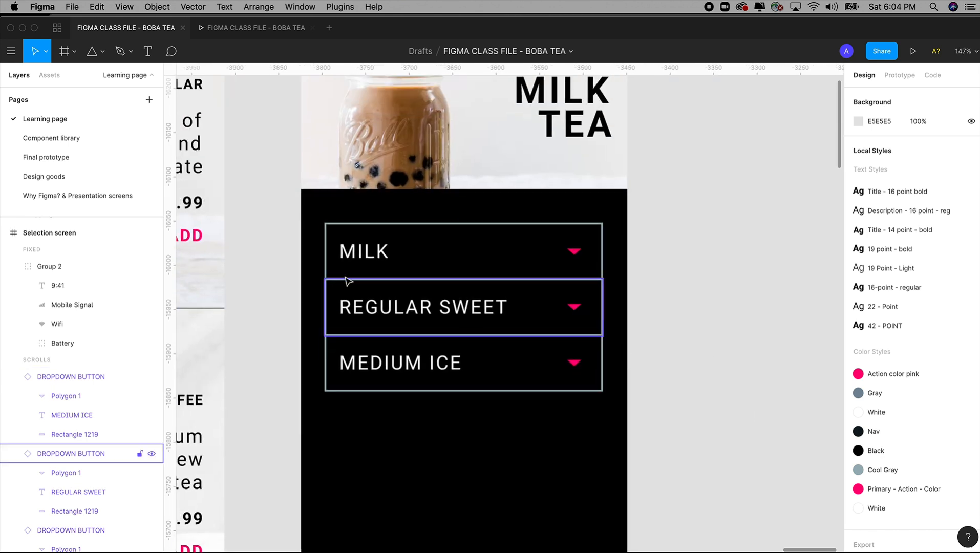
{"action": "left_click", "coordinate": [47, 159]}
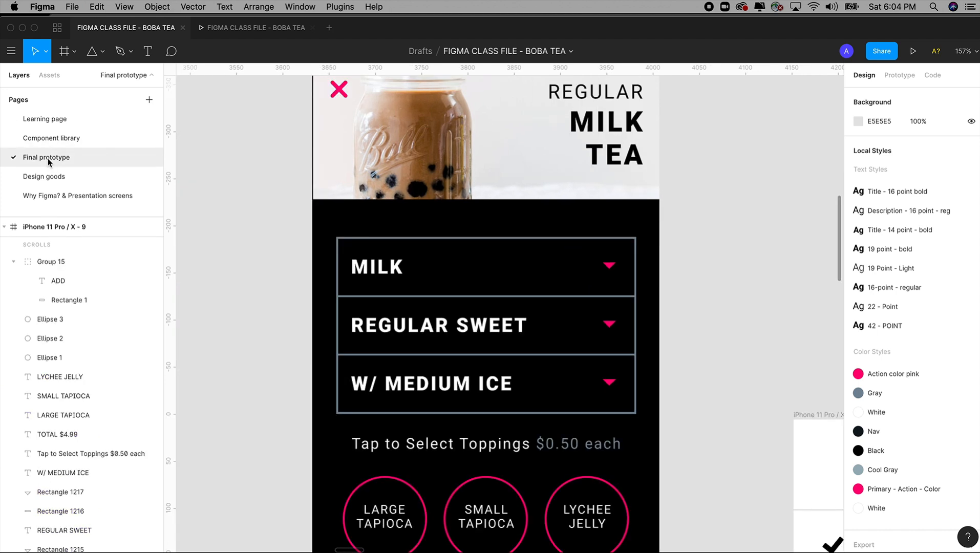
{"action": "scroll", "coordinate": [698, 388], "scroll_direction": "up", "scroll_amount": 1}
{"action": "left_click_drag", "start_coordinate": [698, 387], "coordinate": [695, 351]}
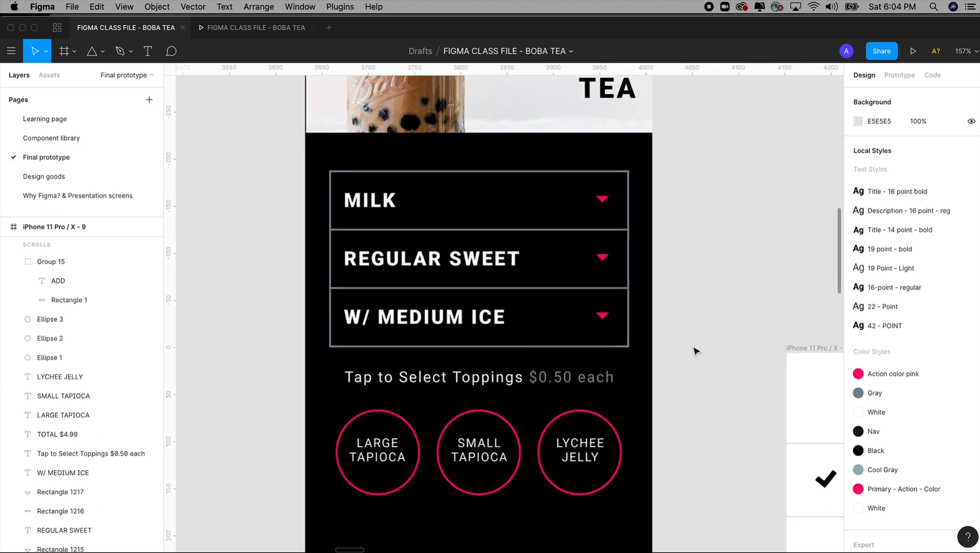
{"action": "left_click_drag", "start_coordinate": [475, 362], "coordinate": [472, 332]}
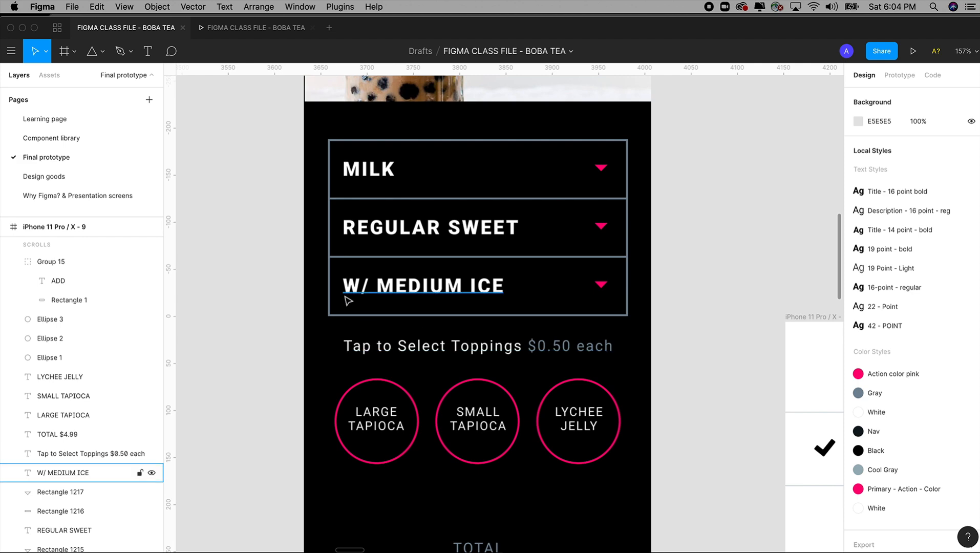
Step: Change the third dropdown's label on the Selection screen of the Learning page to W/ MEDIUM ICE
{"action": "left_click", "coordinate": [361, 294]}
{"action": "left_click", "coordinate": [51, 138]}
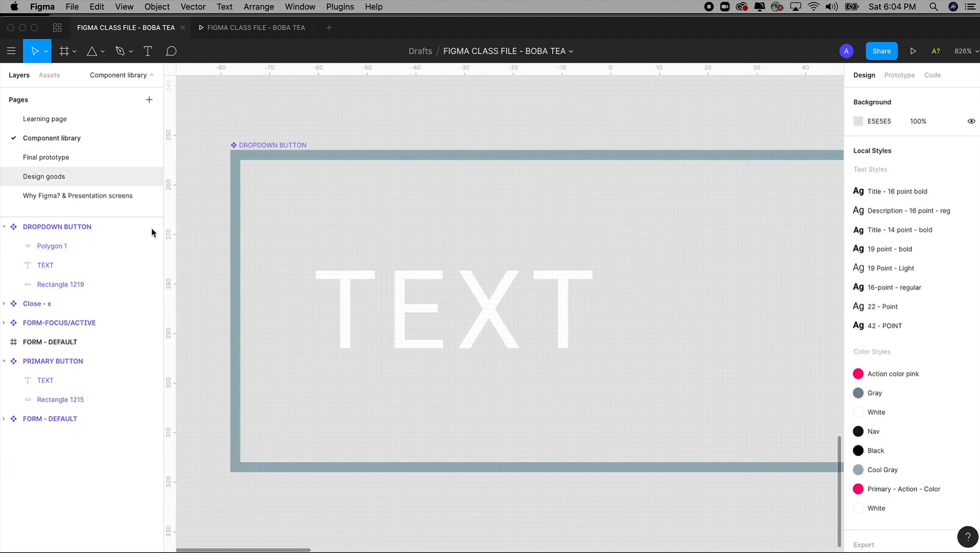
{"action": "left_click", "coordinate": [45, 119]}
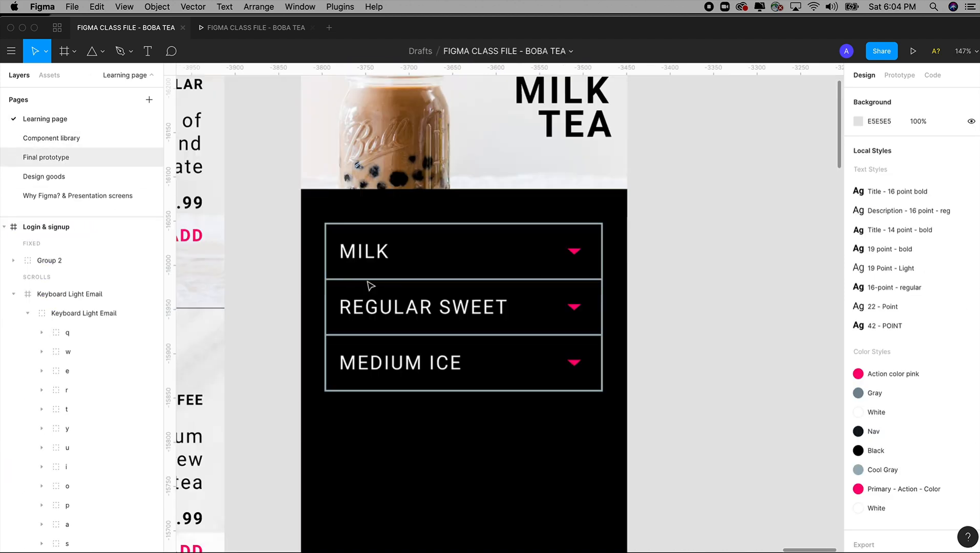
{"action": "left_click", "coordinate": [412, 367]}
{"action": "double_click", "coordinate": [356, 363]}
{"action": "left_click", "coordinate": [342, 362]}
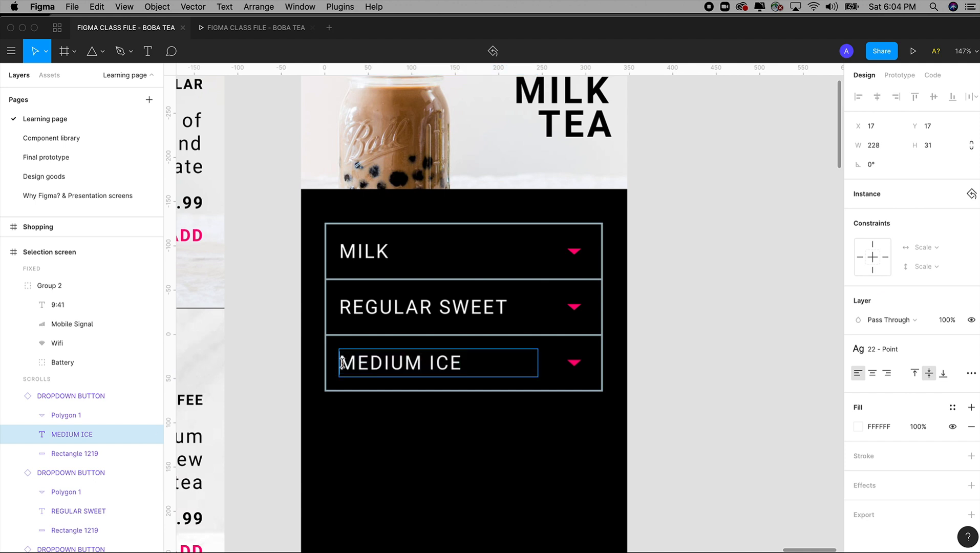
{"action": "type", "text": "W/"}
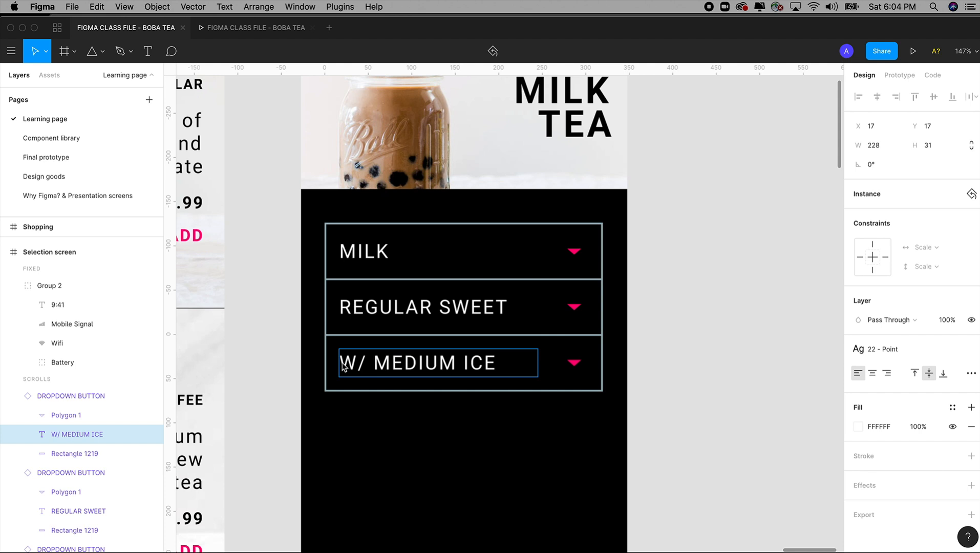
{"action": "left_click", "coordinate": [685, 420]}
Step: Return to the Final prototype page and examine the toppings prompt and circles below the dropdown stack
{"action": "left_click", "coordinate": [46, 137]}
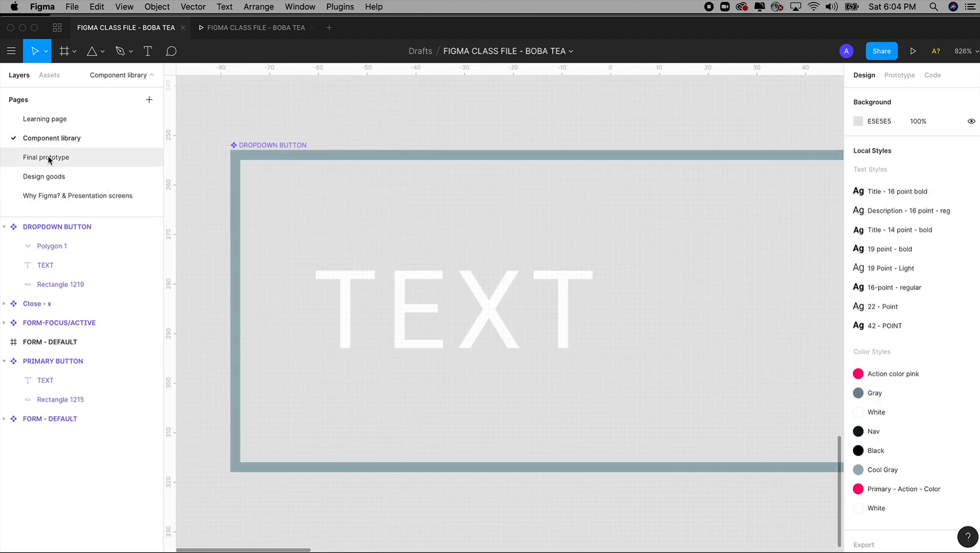
{"action": "left_click", "coordinate": [47, 157]}
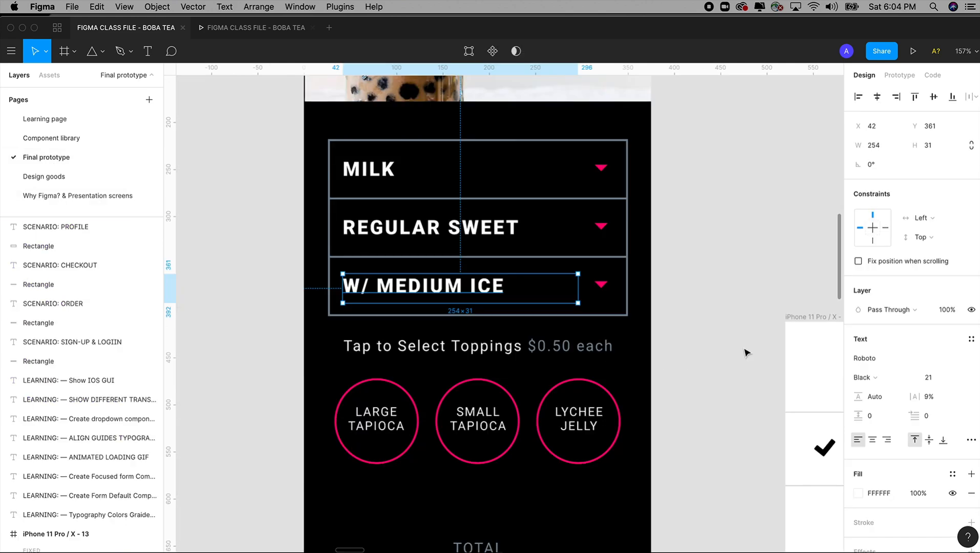
{"action": "left_click_drag", "start_coordinate": [704, 323], "coordinate": [698, 351]}
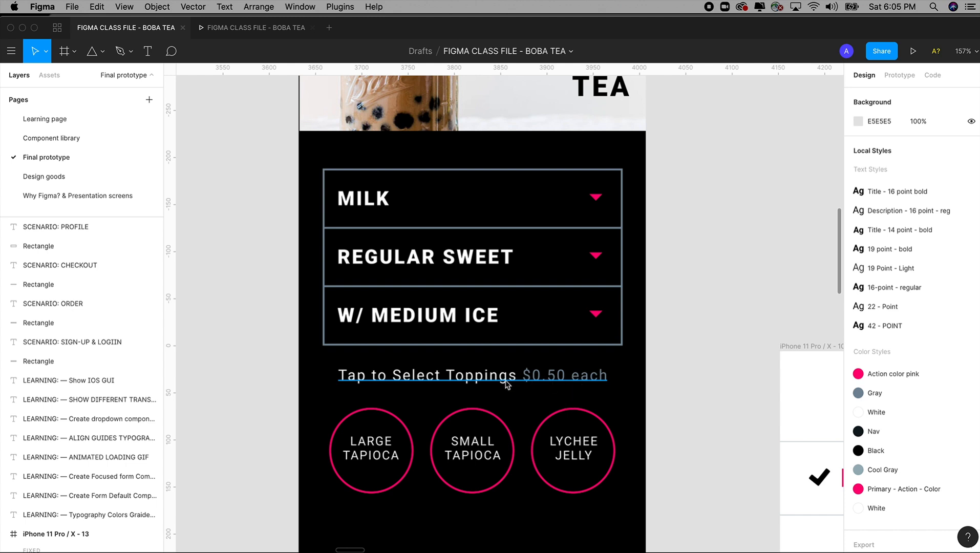
Step: Return to the Learning page and draw a text box about 322 × 40 below the Selection screen's dropdown stack
{"action": "left_click", "coordinate": [47, 119]}
{"action": "left_click_drag", "start_coordinate": [234, 327], "coordinate": [269, 309]}
{"action": "key", "text": "t"}
{"action": "left_click", "coordinate": [348, 389]}
{"action": "key", "text": "Escape"}
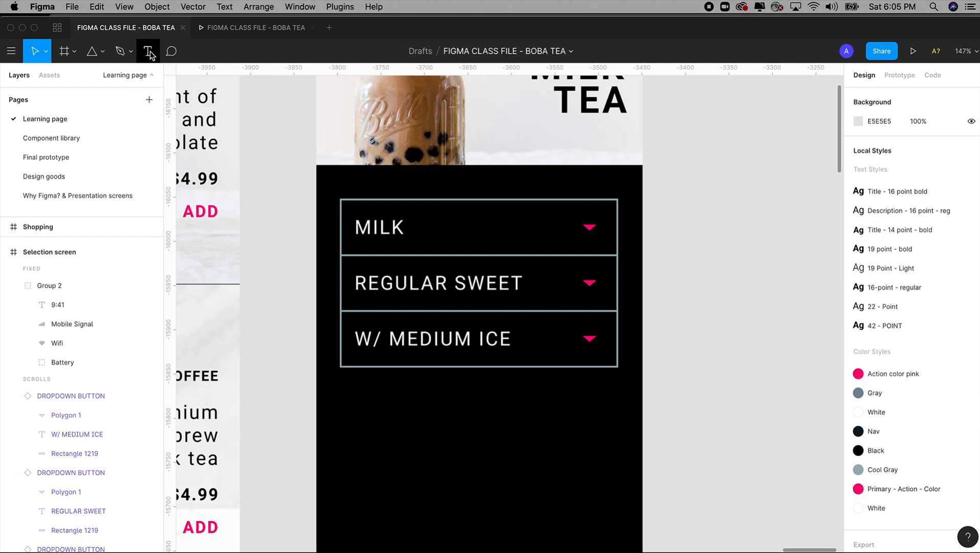
{"action": "left_click", "coordinate": [148, 51]}
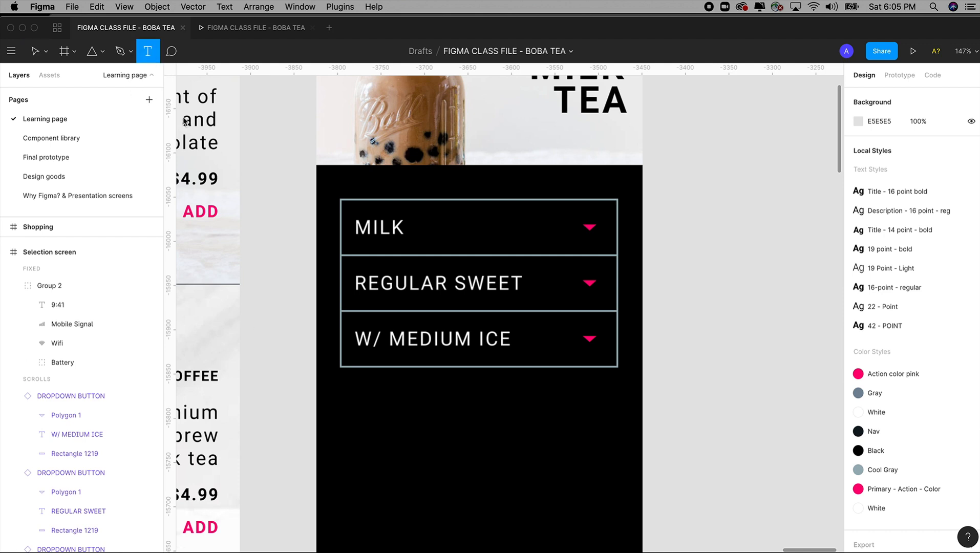
{"action": "left_click_drag", "start_coordinate": [338, 383], "coordinate": [619, 422]}
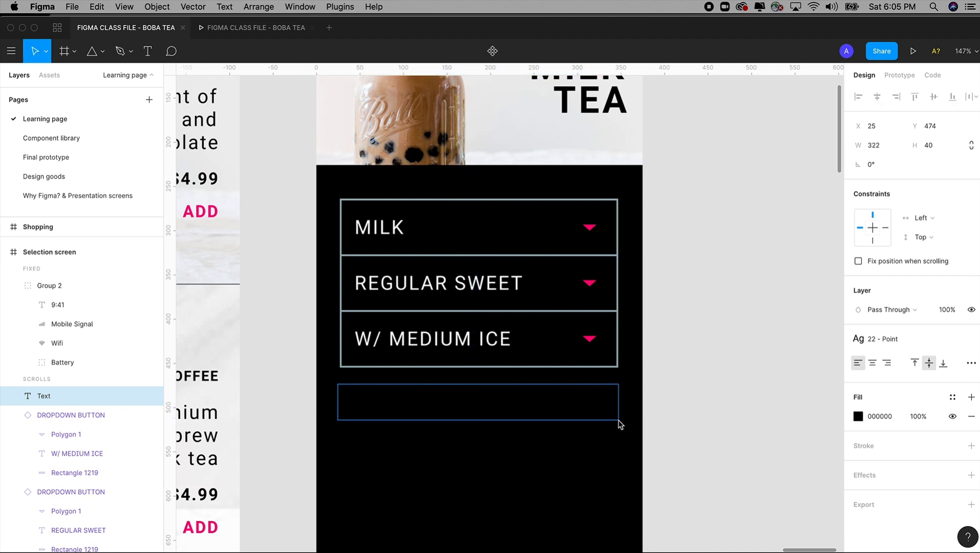
Step: Enter TAP in the new text box and set its text fill to white, FFFFFF
{"action": "type", "text": "TA"}
{"action": "key", "text": "super+a"}
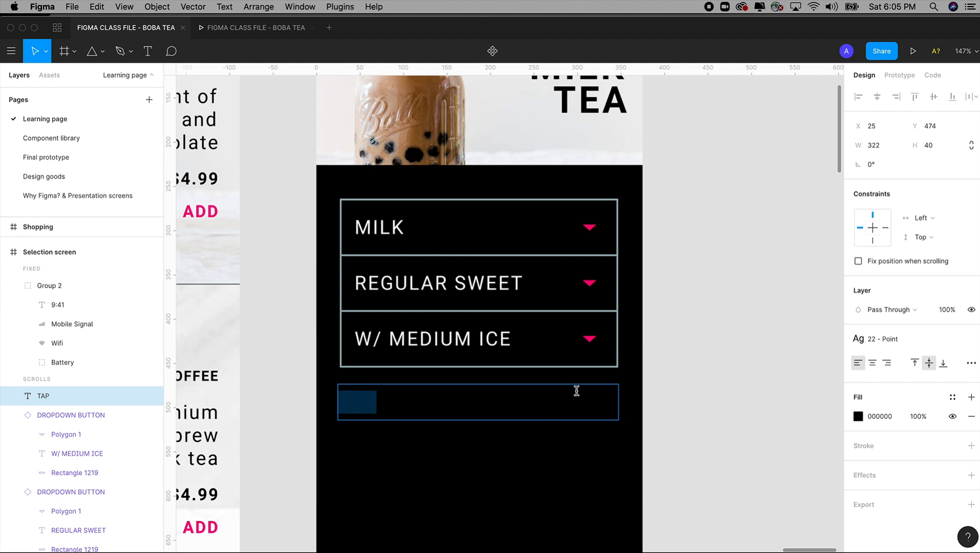
{"action": "left_click", "coordinate": [858, 415]}
{"action": "left_click_drag", "start_coordinate": [770, 321], "coordinate": [663, 218]}
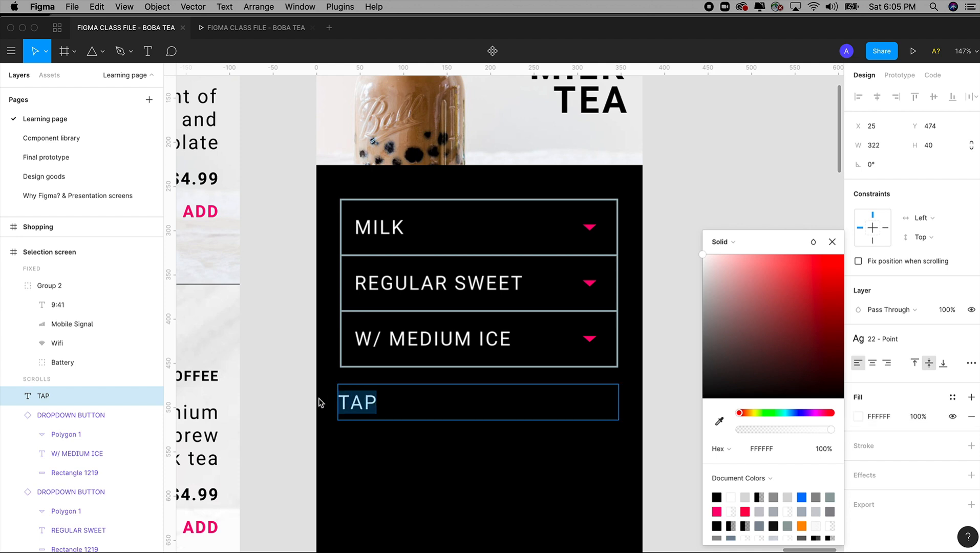
Step: Replace the text box's content with "Tap to select toppings"
{"action": "type", "text": "Tap "}
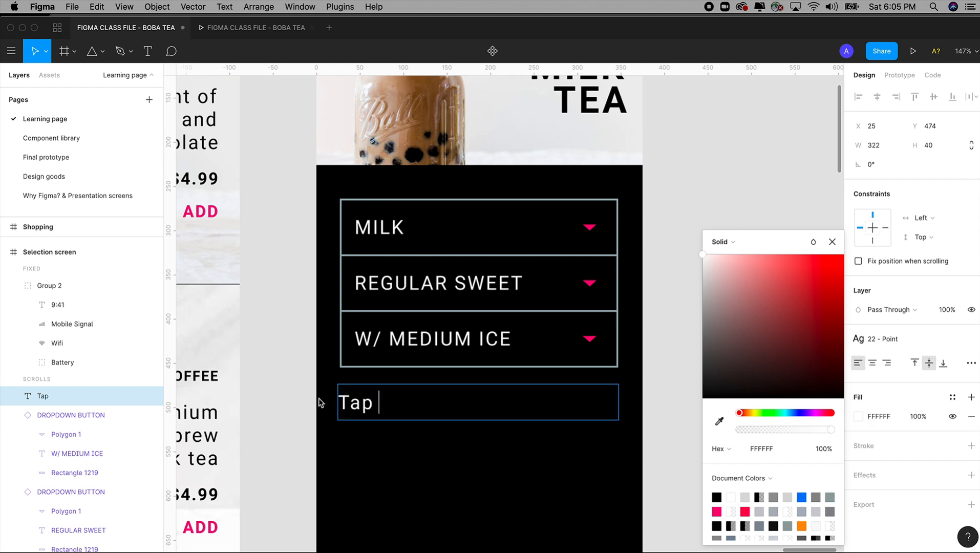
{"action": "type", "text": "to sele"}
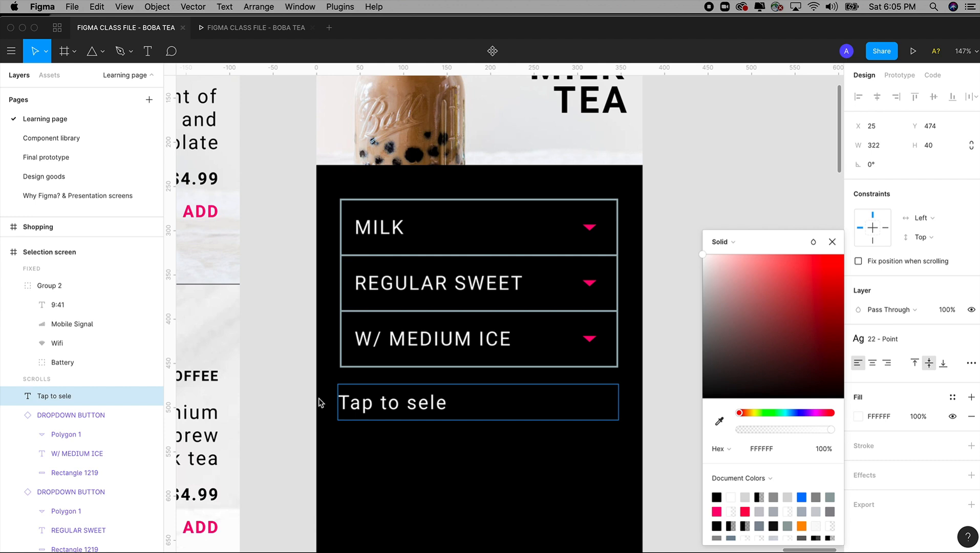
{"action": "type", "text": "ct topp"}
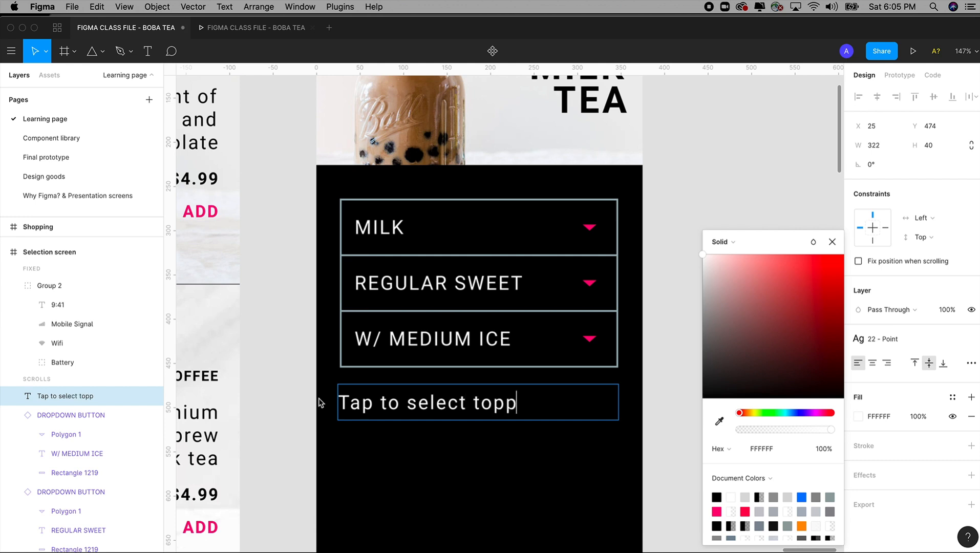
{"action": "type", "text": "ings"}
Step: Append "$0.50 per topping" to the toppings prompt below the dropdowns
{"action": "scroll", "coordinate": [320, 402], "scroll_direction": "down", "scroll_amount": 1}
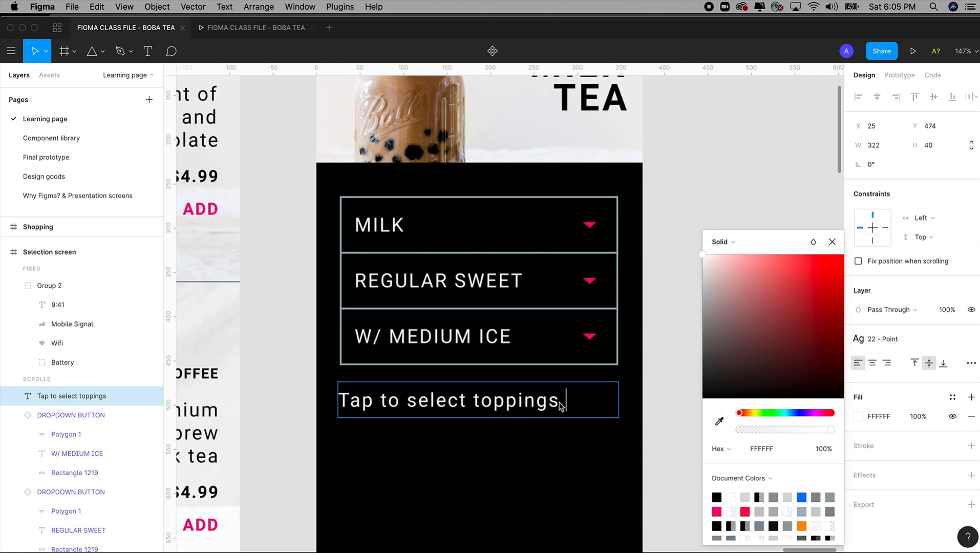
{"action": "type", "text": "0/"}
{"action": "key", "text": "BackSpace"}
{"action": "key", "text": "BackSpace"}
{"action": "type", "text": "$0.50"}
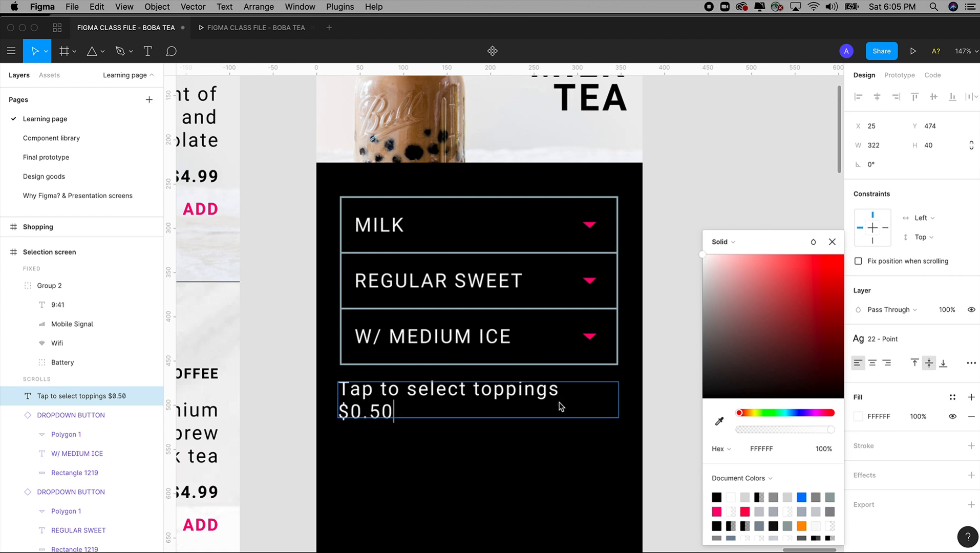
{"action": "type", "text": " per to"}
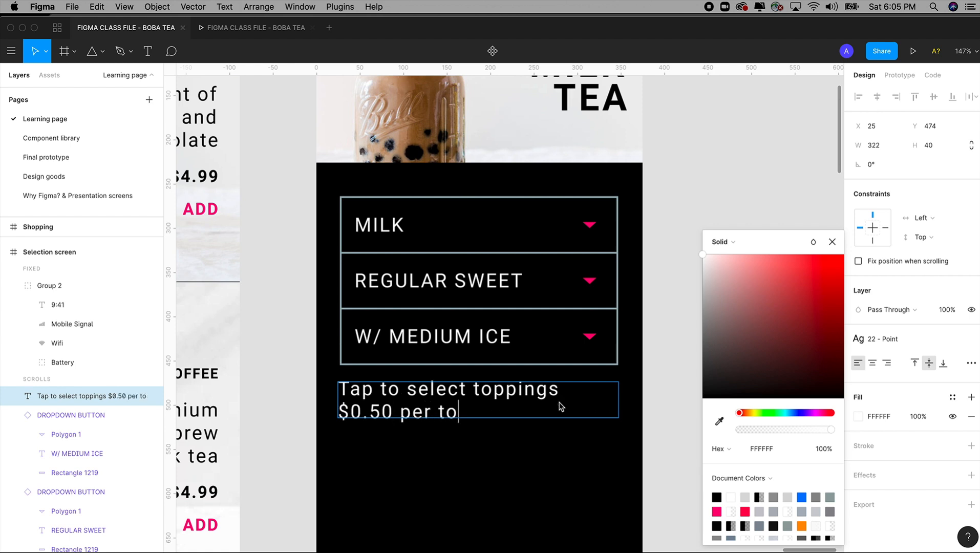
{"action": "type", "text": "pping"}
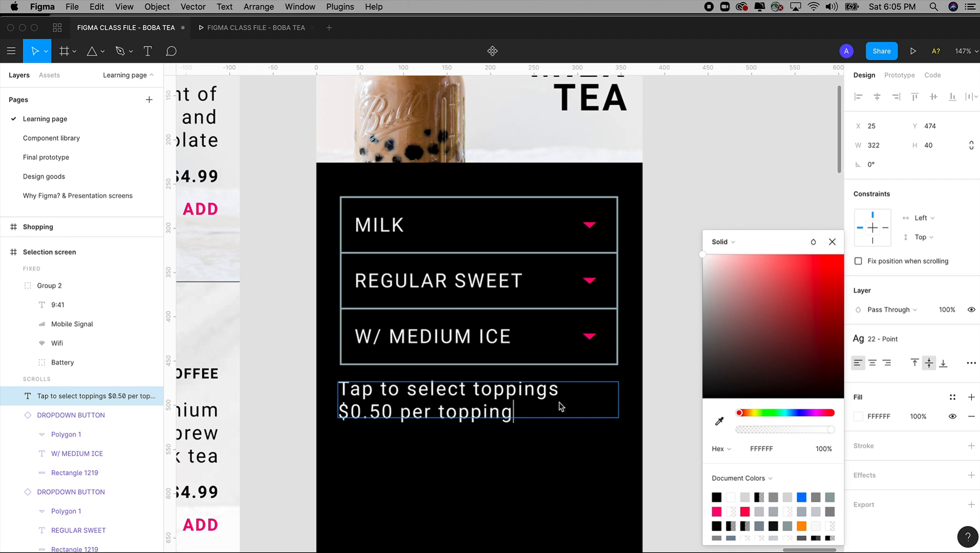
{"action": "key", "text": "Escape"}
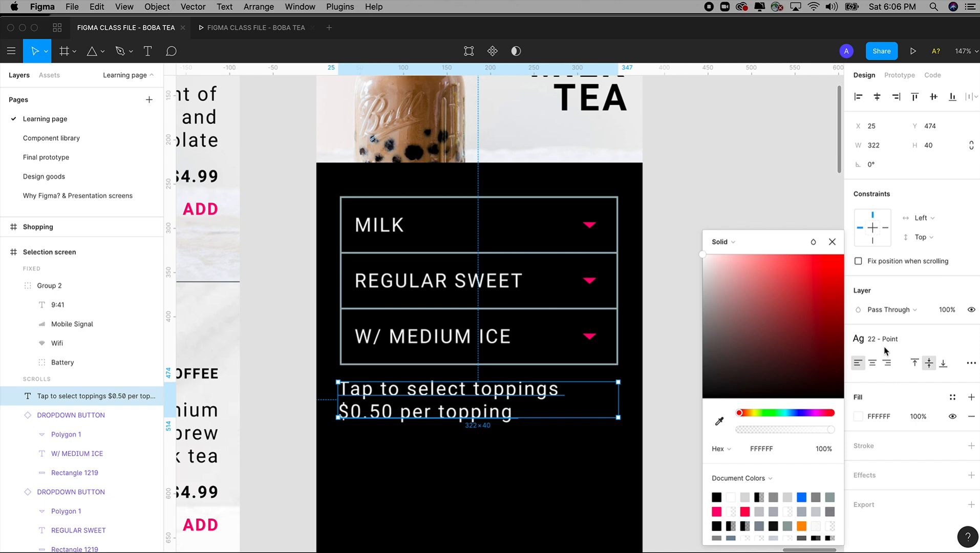
Step: Detach the 22 - Point text style from the toppings prompt and set its font size to 14
{"action": "left_click", "coordinate": [666, 190]}
{"action": "left_click", "coordinate": [461, 400]}
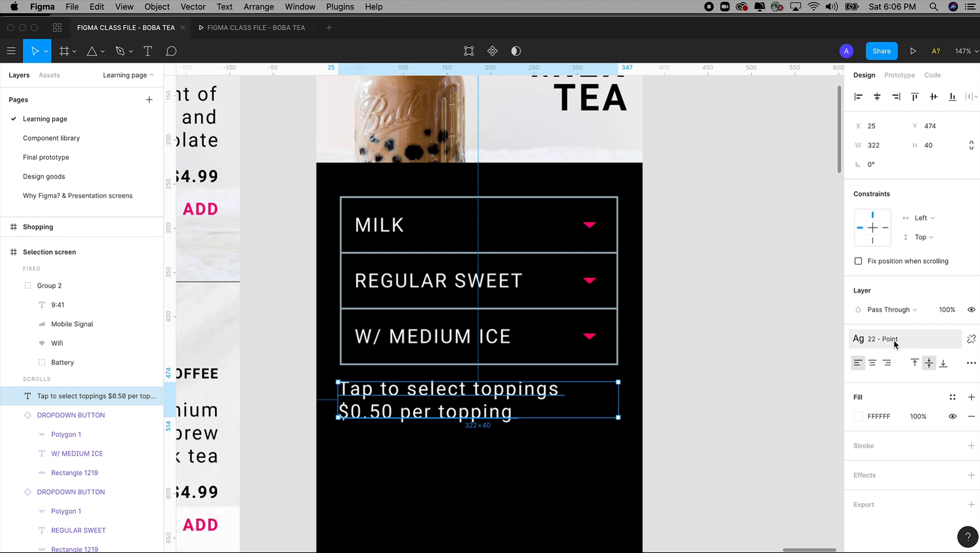
{"action": "left_click", "coordinate": [970, 339]}
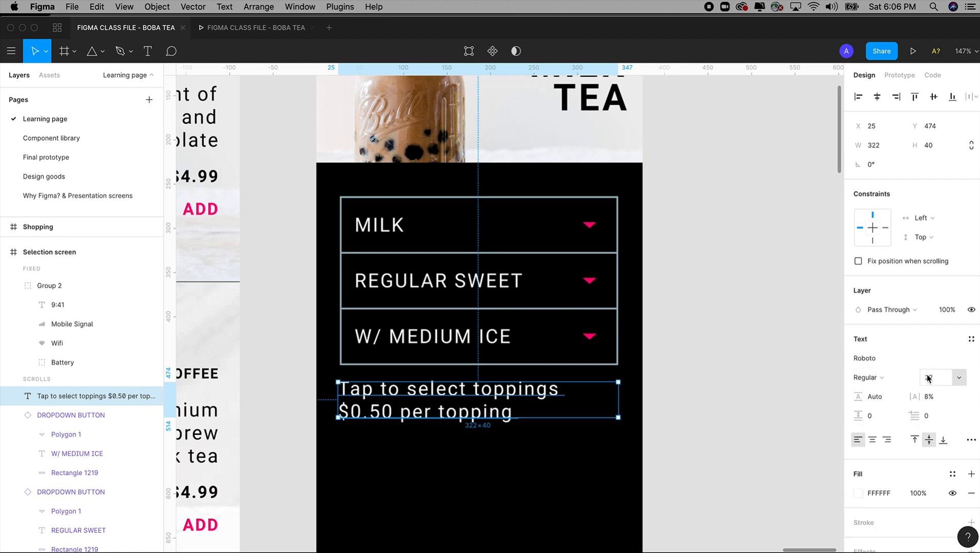
{"action": "left_click", "coordinate": [970, 340]}
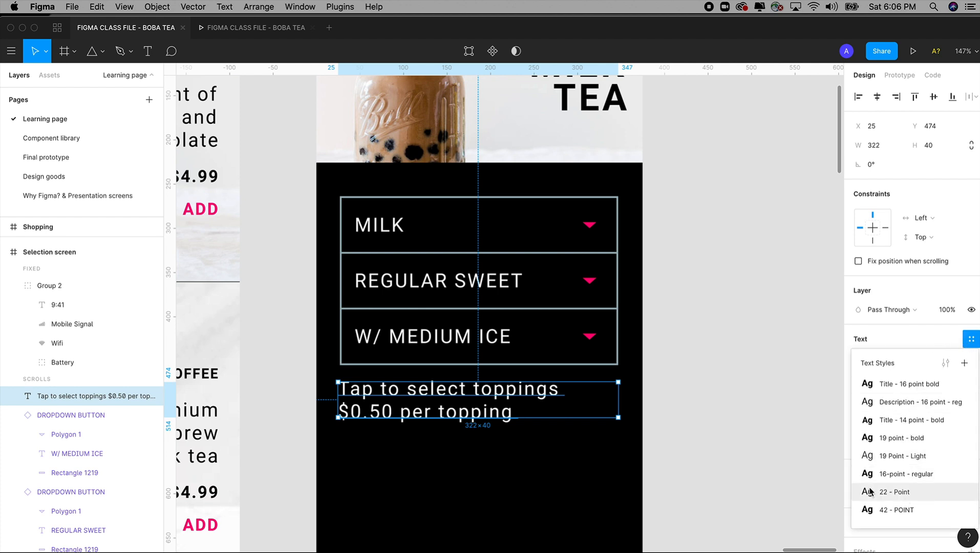
{"action": "left_click", "coordinate": [791, 423]}
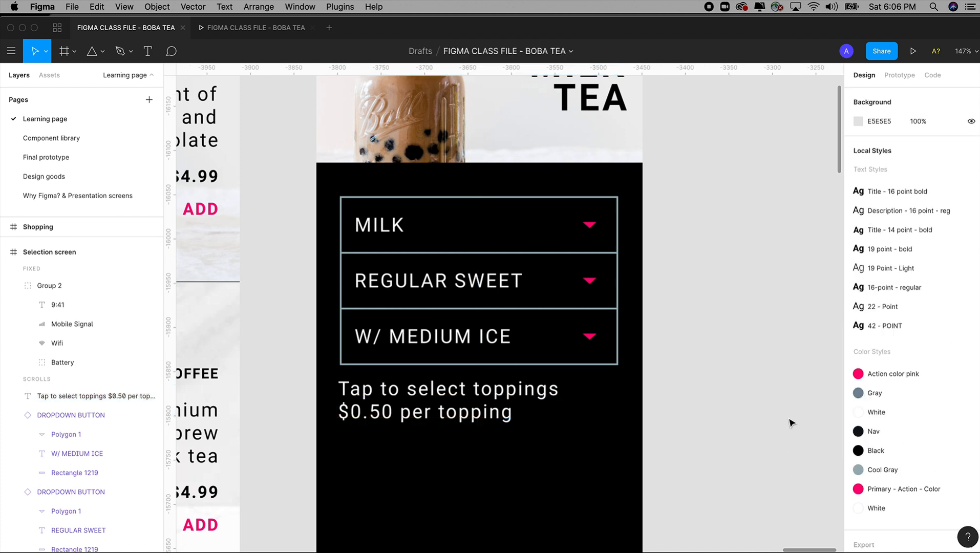
{"action": "left_click", "coordinate": [503, 417]}
{"action": "left_click", "coordinate": [921, 378]}
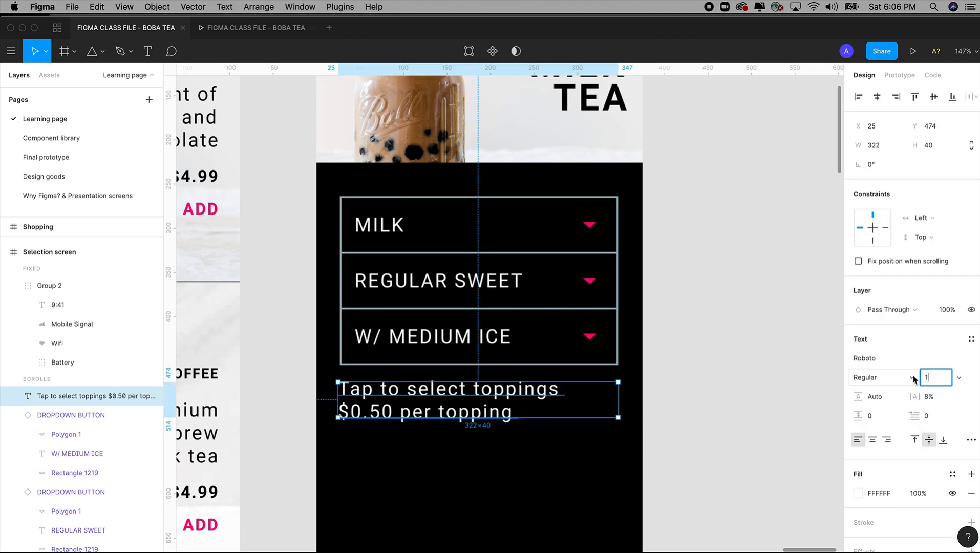
{"action": "key", "text": "Tab"}
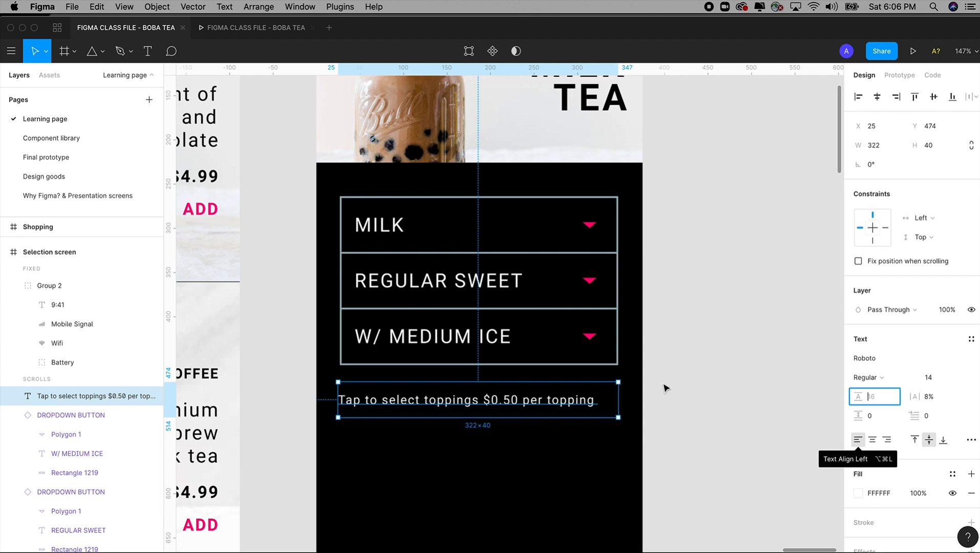
Step: Center-align the toppings prompt's text and move its box up to Y 462, closer to the dropdown stack
{"action": "left_click_drag", "start_coordinate": [619, 399], "coordinate": [696, 399]}
{"action": "key", "text": "super+z"}
{"action": "left_click", "coordinate": [873, 440]}
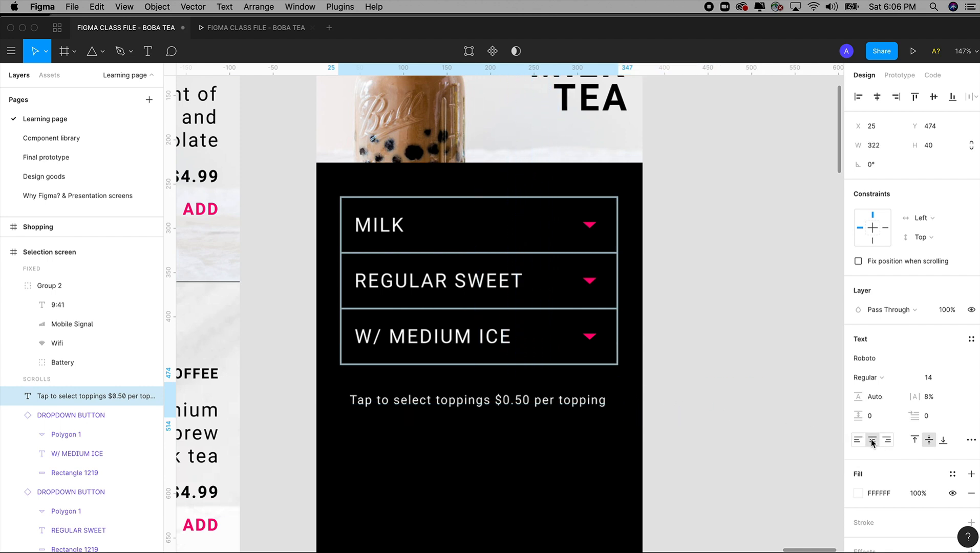
{"action": "left_click_drag", "start_coordinate": [564, 405], "coordinate": [565, 395]}
Step: Apply the Cool Gray color style to the "$0.50 per topping" part of the toppings prompt
{"action": "double_click", "coordinate": [564, 393]}
{"action": "left_click", "coordinate": [515, 390]}
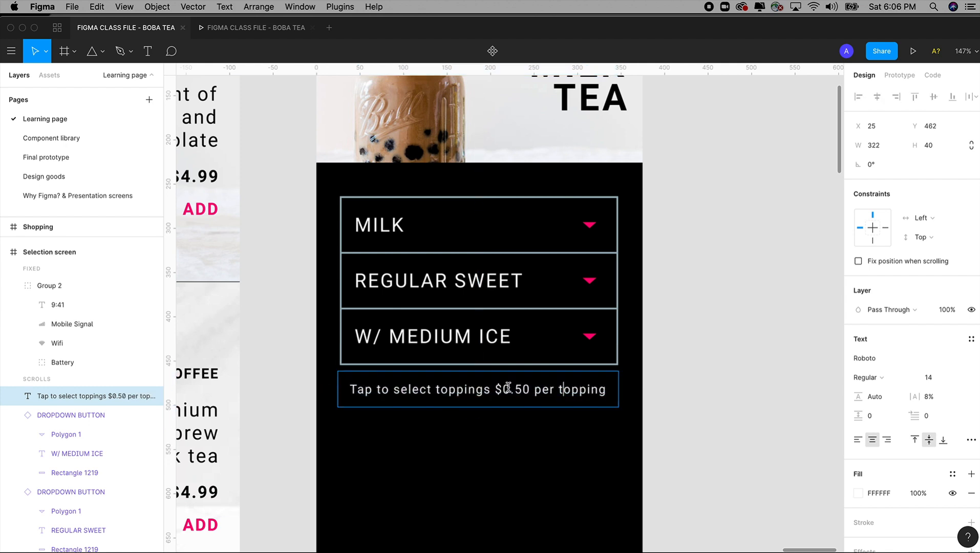
{"action": "left_click_drag", "start_coordinate": [494, 390], "coordinate": [627, 392]}
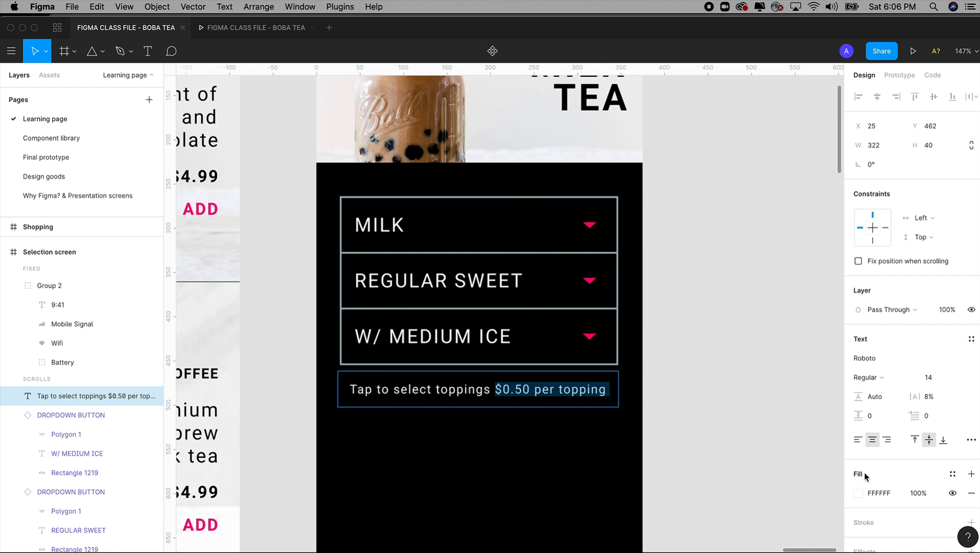
{"action": "left_click", "coordinate": [953, 475]}
{"action": "left_click", "coordinate": [962, 382]}
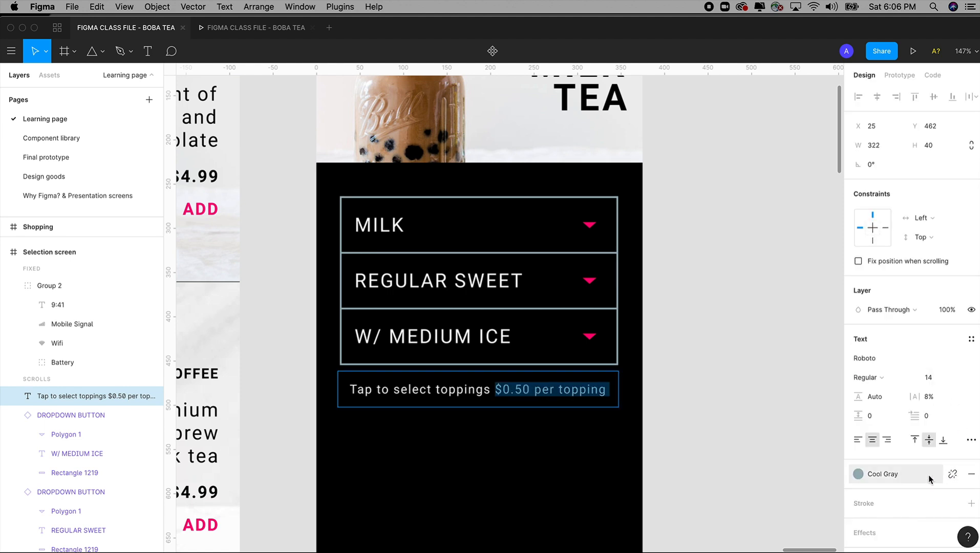
{"action": "key", "text": "Escape"}
{"action": "left_click", "coordinate": [738, 427]}
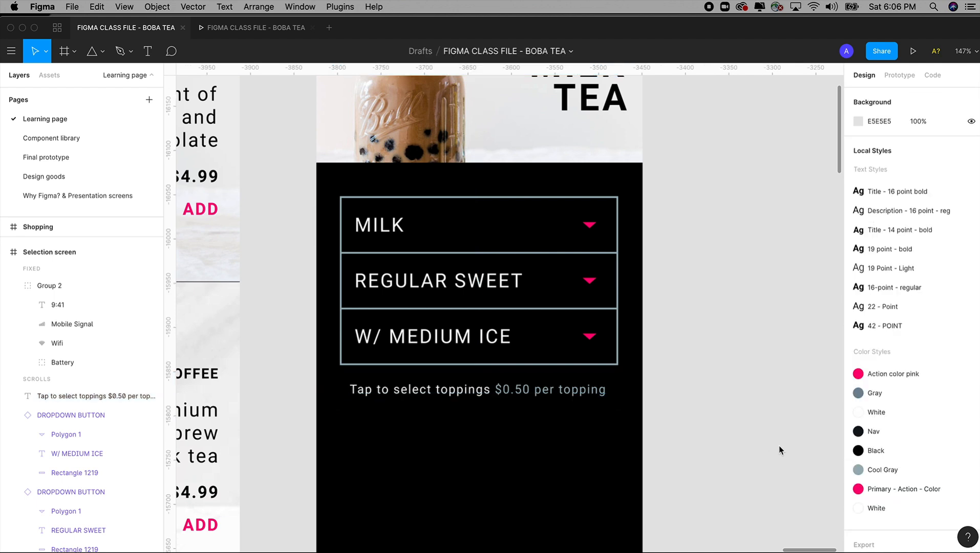
Step: Create a new text style named 14-point from the "Tap to select toppings" part of the prompt
{"action": "double_click", "coordinate": [478, 389]}
{"action": "left_click", "coordinate": [483, 389]}
{"action": "left_click_drag", "start_coordinate": [490, 389], "coordinate": [351, 388]}
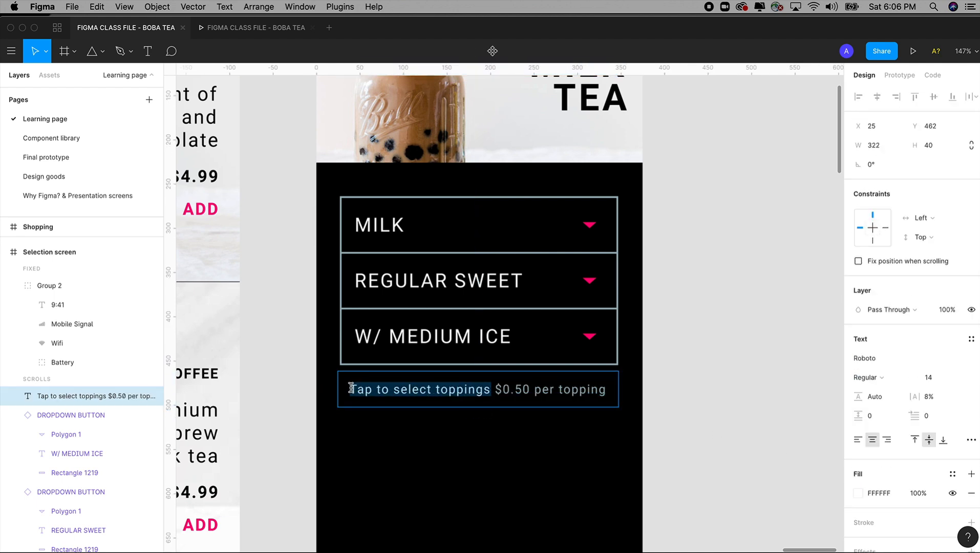
{"action": "left_click", "coordinate": [417, 392]}
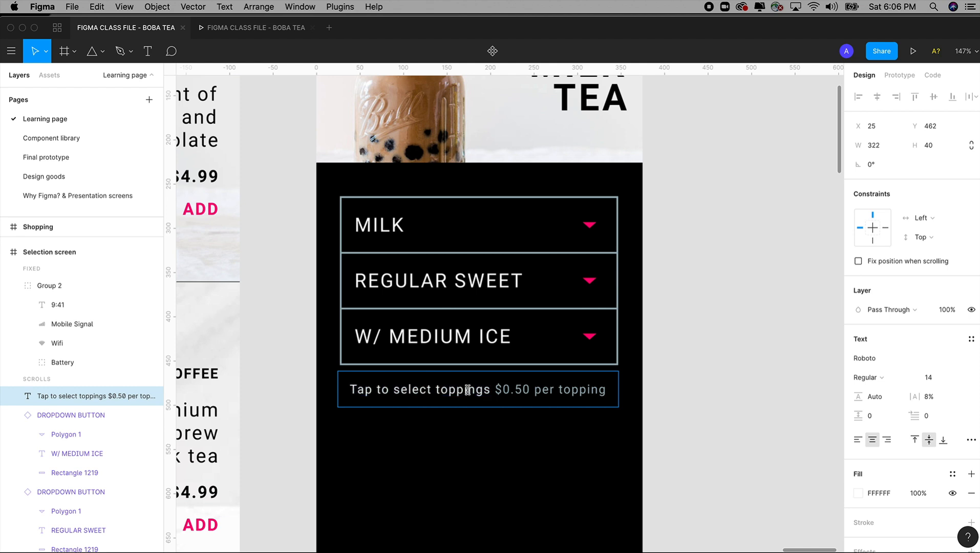
{"action": "left_click_drag", "start_coordinate": [490, 389], "coordinate": [343, 389]}
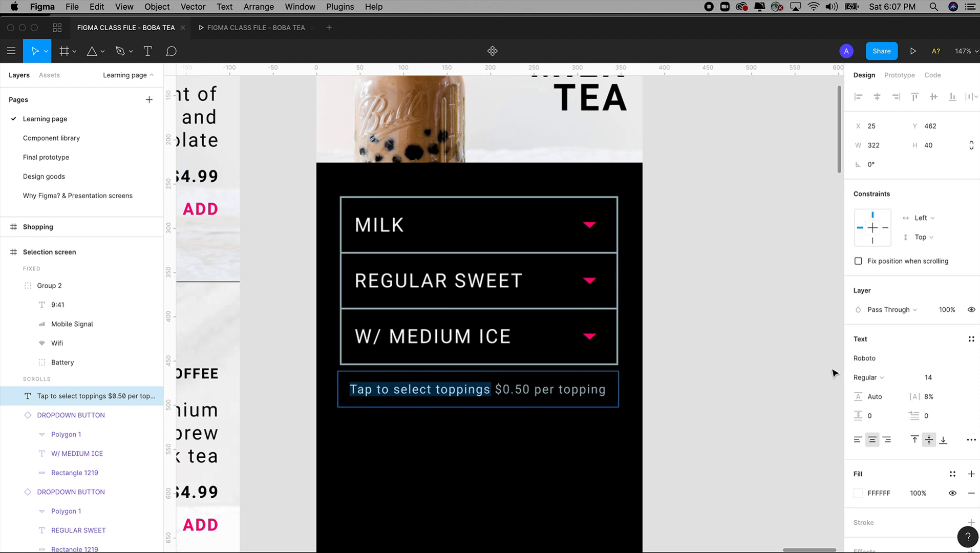
{"action": "left_click", "coordinate": [972, 341]}
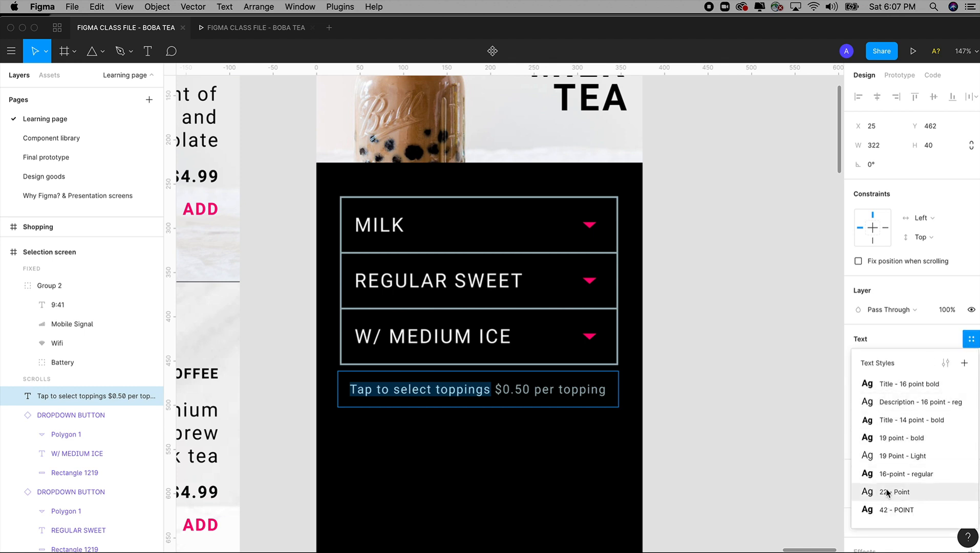
{"action": "left_click", "coordinate": [964, 363]}
{"action": "type", "text": "14-point"}
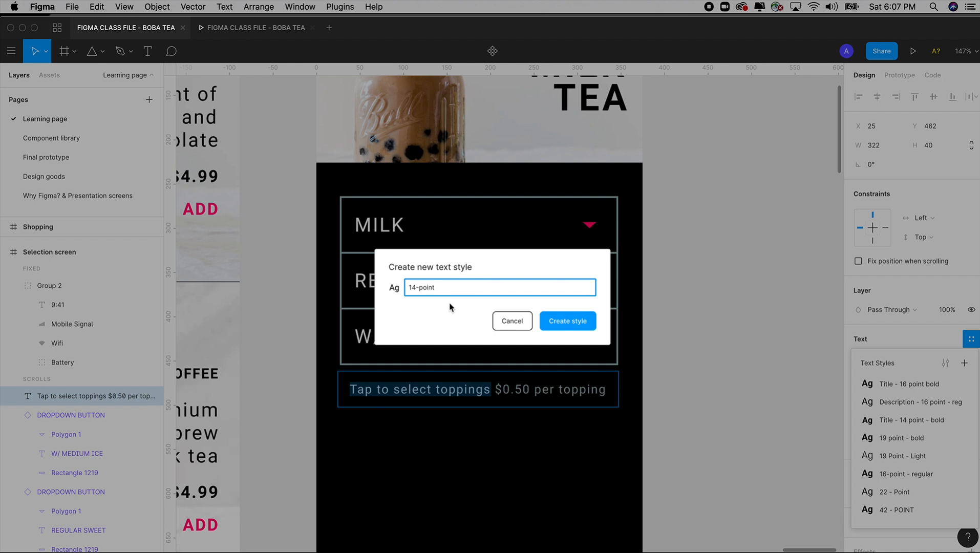
{"action": "left_click", "coordinate": [571, 323]}
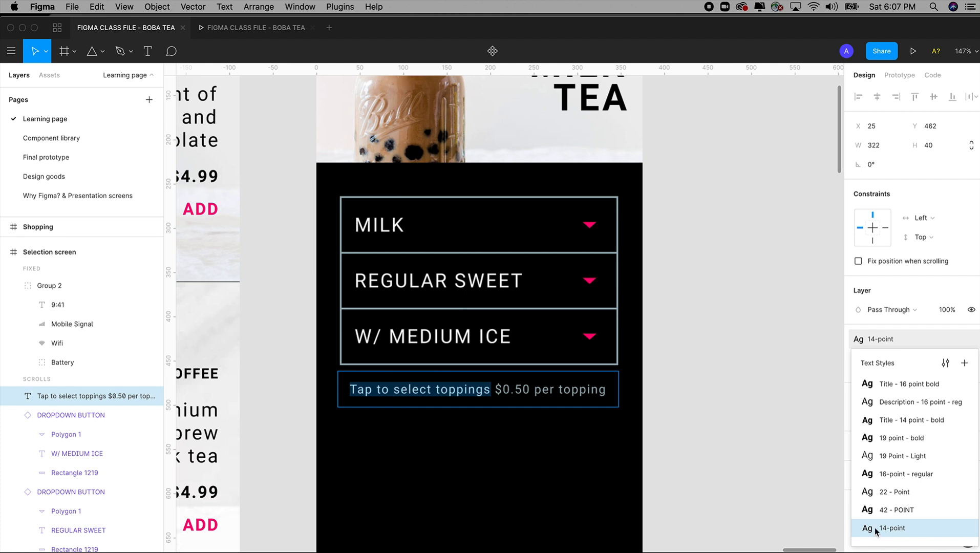
{"action": "left_click", "coordinate": [748, 430]}
{"action": "left_click", "coordinate": [749, 430]}
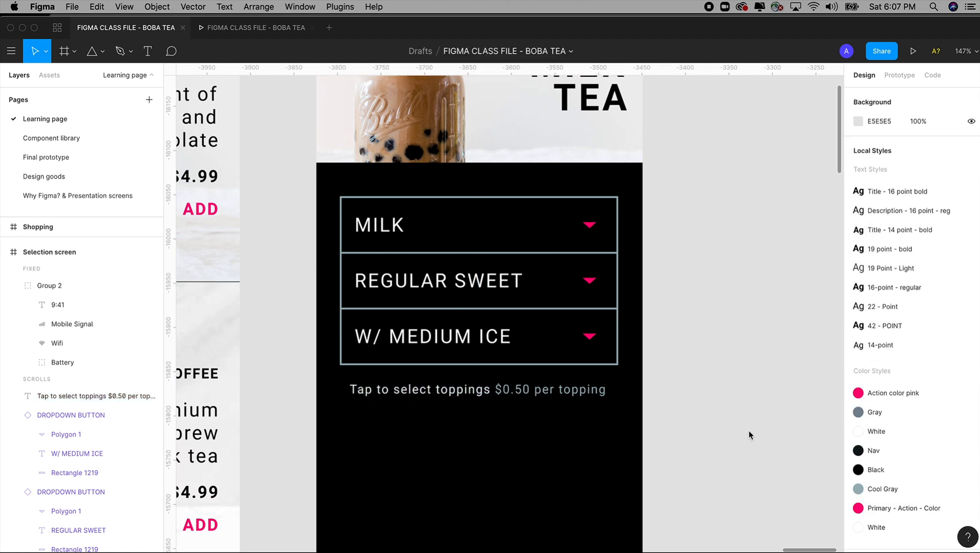
Step: Review the Selection screen, and examine the topping circles, total and ADD button on the Final prototype page
{"action": "key", "text": "shift+0"}
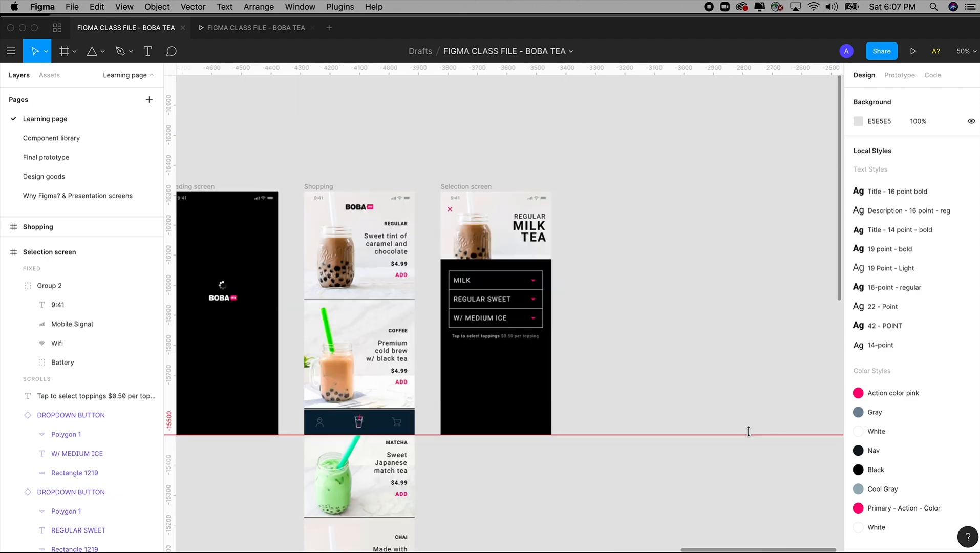
{"action": "left_click_drag", "start_coordinate": [698, 365], "coordinate": [756, 324]}
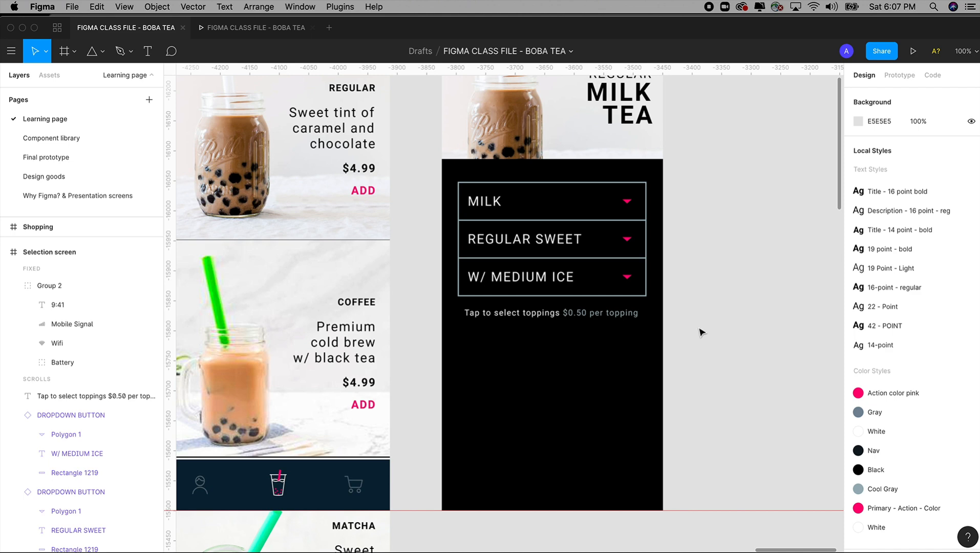
{"action": "left_click_drag", "start_coordinate": [665, 369], "coordinate": [666, 365]}
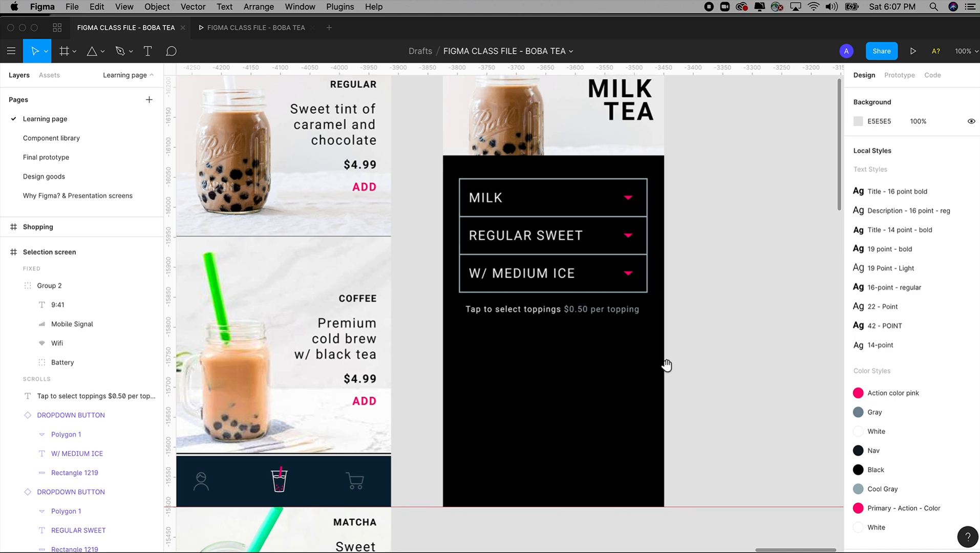
{"action": "left_click", "coordinate": [46, 158]}
{"action": "left_click_drag", "start_coordinate": [662, 439], "coordinate": [673, 271]}
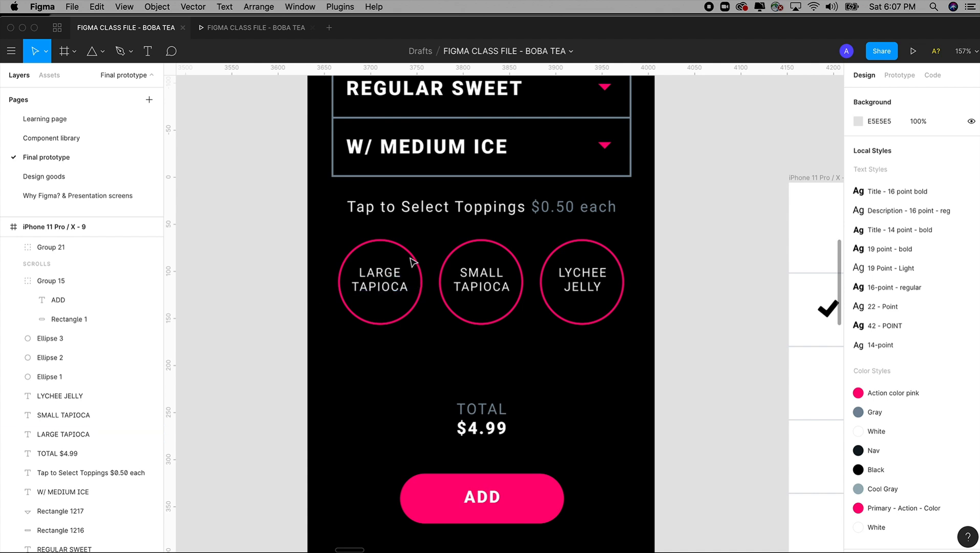
Step: Return to the Learning page and draw a circle about 81 × 81 below the toppings prompt on the Selection screen
{"action": "left_click", "coordinate": [54, 119]}
{"action": "scroll", "coordinate": [533, 334], "scroll_direction": "right", "scroll_amount": 2}
{"action": "left_click_drag", "start_coordinate": [374, 131], "coordinate": [511, 233]}
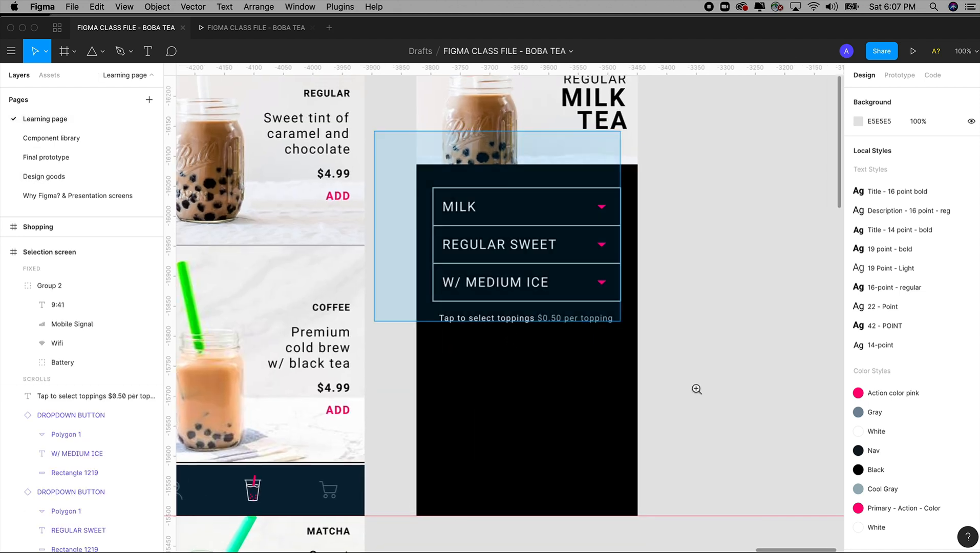
{"action": "left_click_drag", "start_coordinate": [621, 322], "coordinate": [769, 478]}
{"action": "left_click_drag", "start_coordinate": [616, 374], "coordinate": [661, 353]}
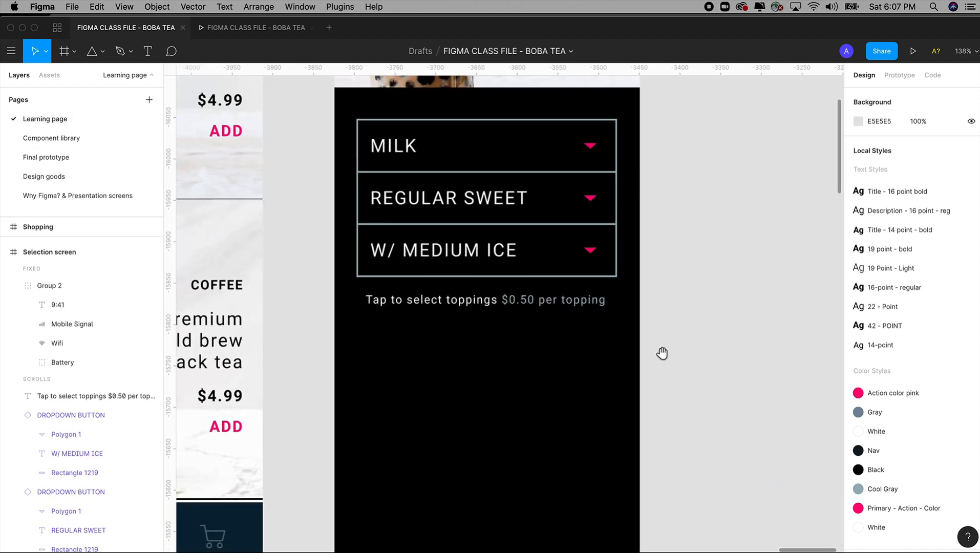
{"action": "left_click", "coordinate": [103, 53]}
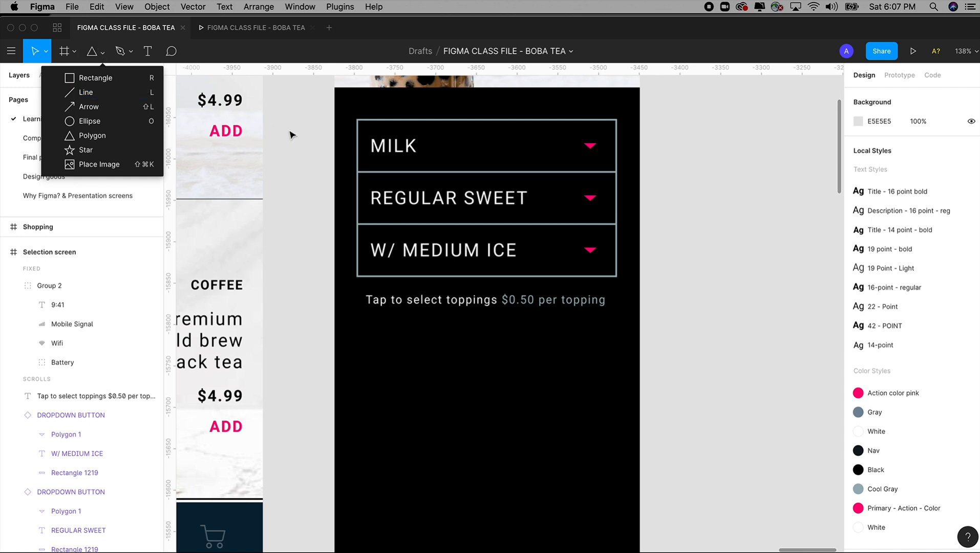
{"action": "left_click", "coordinate": [288, 135]}
{"action": "left_click", "coordinate": [103, 53]}
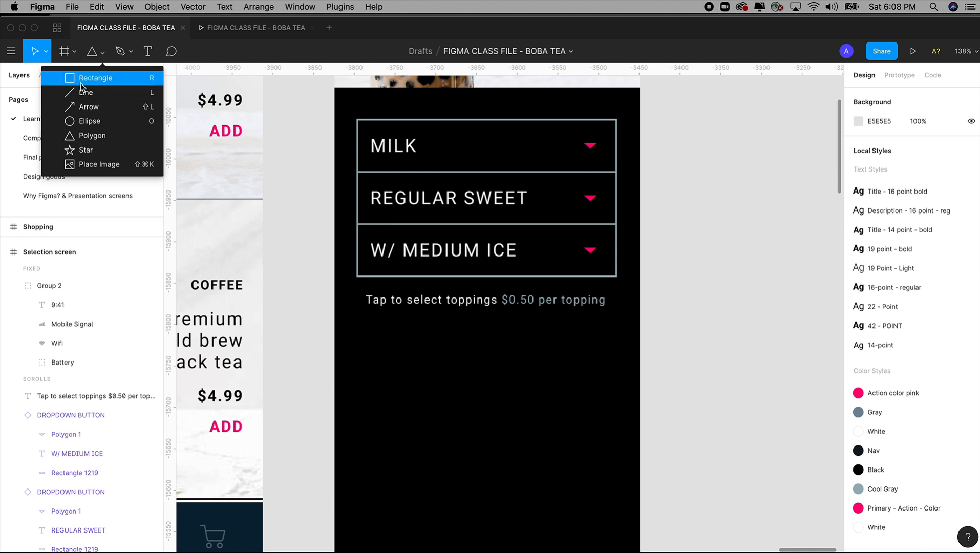
{"action": "left_click", "coordinate": [82, 120]}
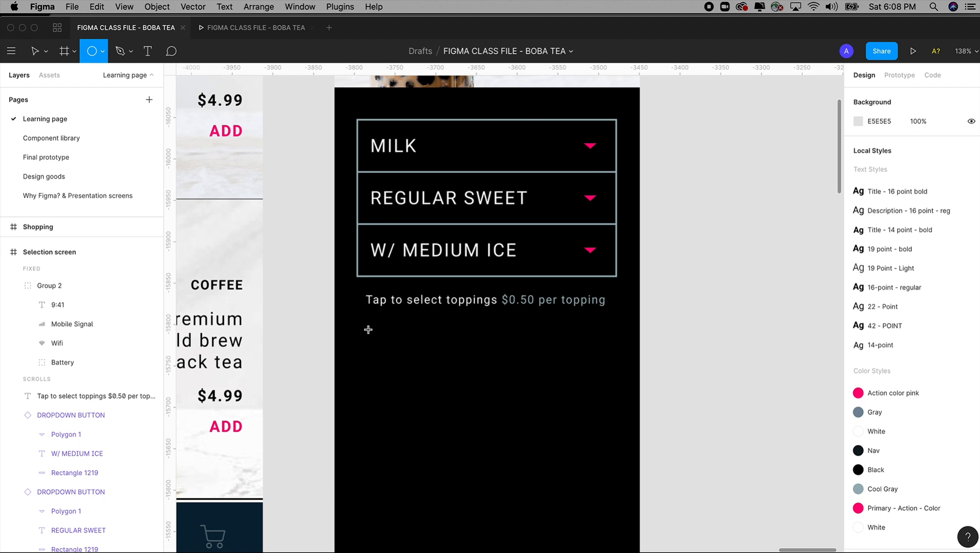
{"action": "left_click_drag", "start_coordinate": [367, 329], "coordinate": [403, 399]}
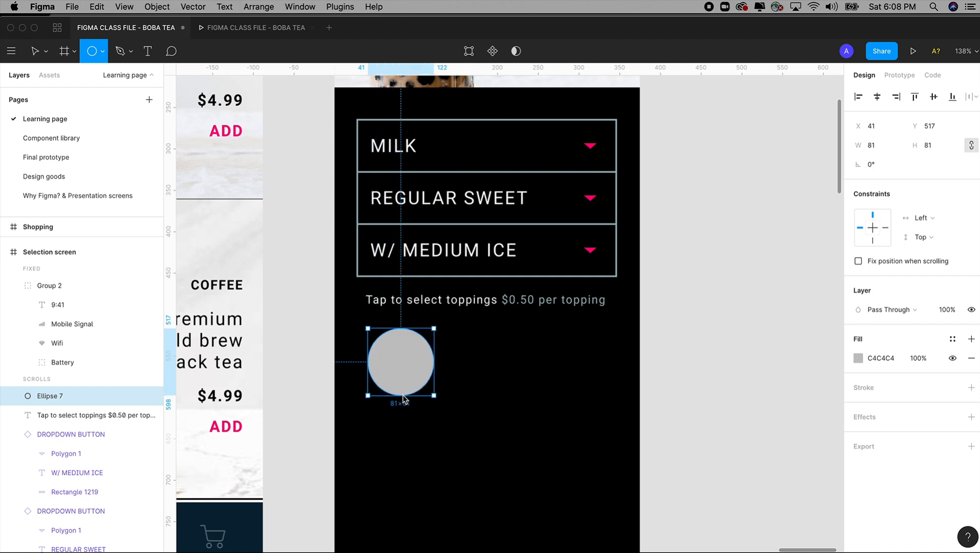
Step: Set the circle's size to 80 × 80 and move it to X 27, Y 521, flush with the dropdown stack's left edge
{"action": "left_click", "coordinate": [860, 145]}
{"action": "type", "text": "8"}
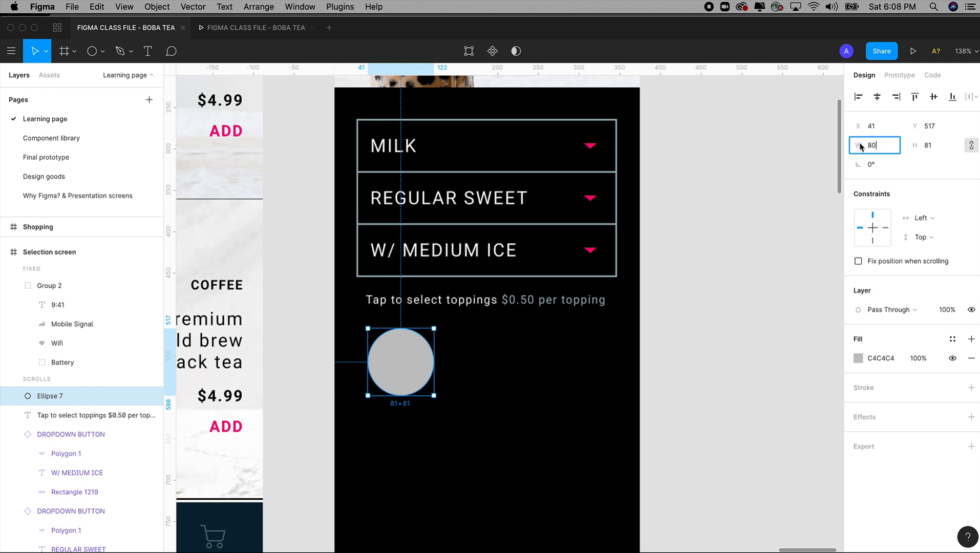
{"action": "key", "text": "Tab"}
{"action": "type", "text": "80"}
{"action": "key", "text": "Tab"}
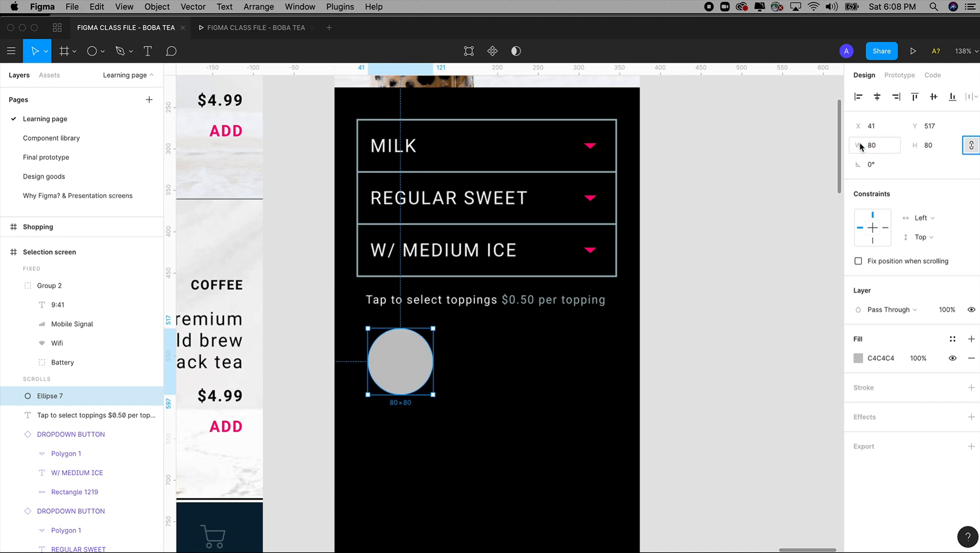
{"action": "left_click_drag", "start_coordinate": [409, 365], "coordinate": [394, 365]}
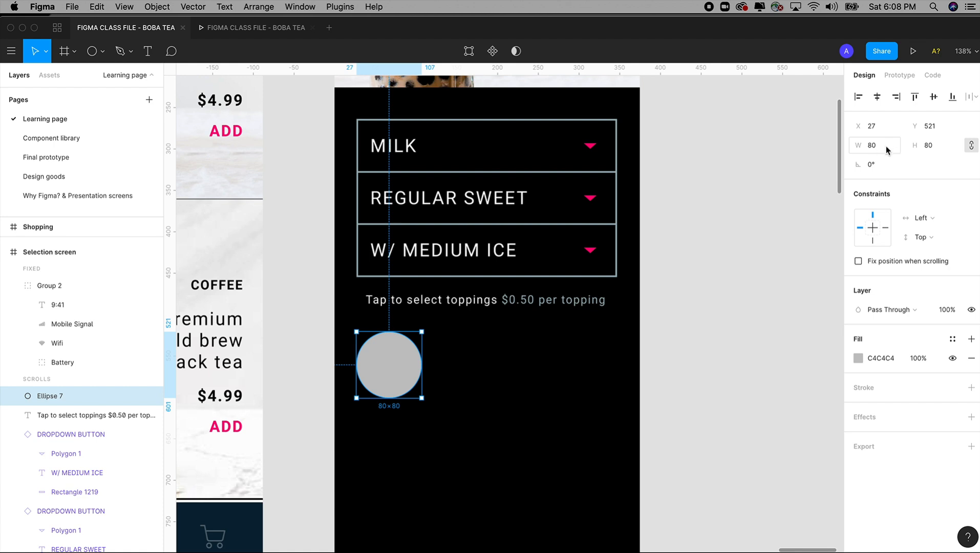
{"action": "left_click", "coordinate": [735, 322]}
Step: Duplicate the 80 × 80 circle twice and place the copies roughly beside it to form three topping circles
{"action": "scroll", "coordinate": [667, 312], "scroll_direction": "up", "scroll_amount": 2}
{"action": "scroll", "coordinate": [667, 313], "scroll_direction": "right", "scroll_amount": 1}
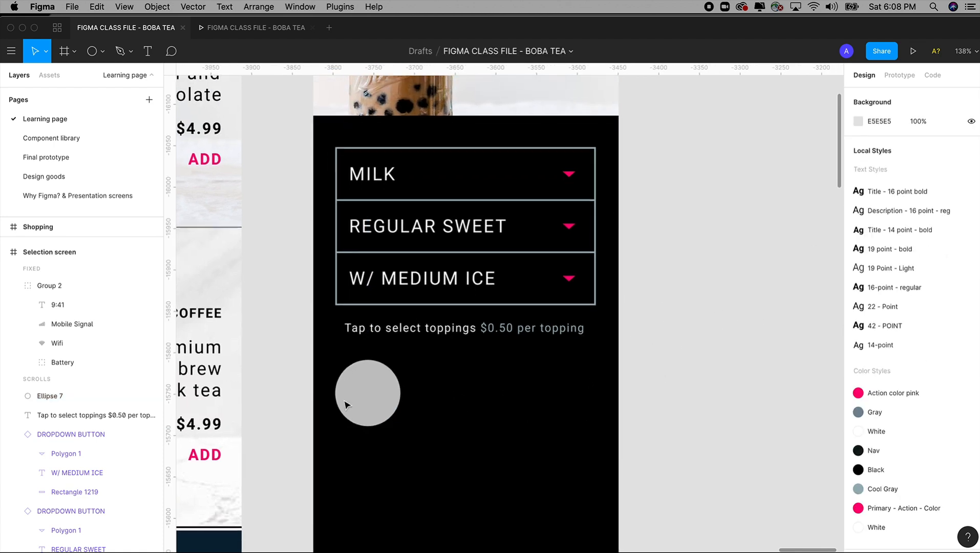
{"action": "left_click", "coordinate": [371, 388]}
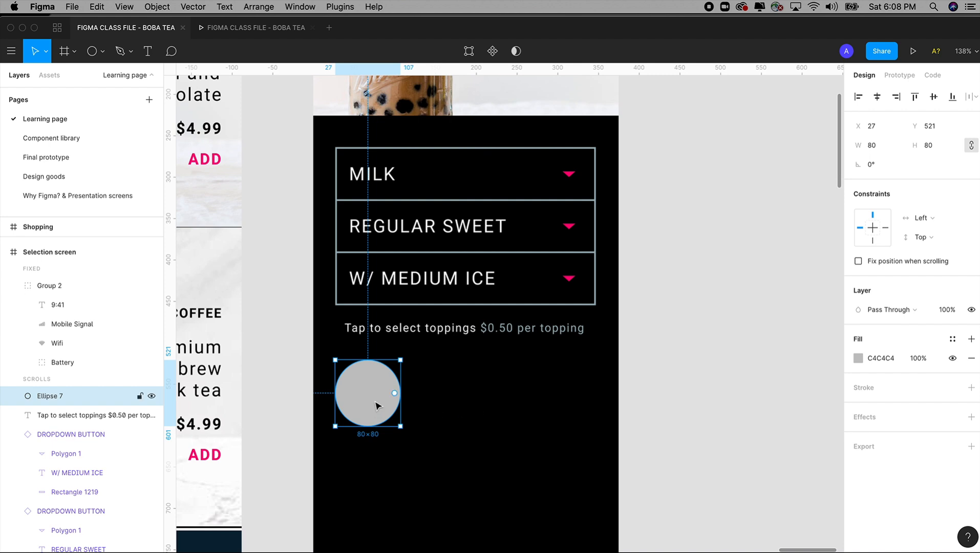
{"action": "left_click", "coordinate": [493, 417]}
{"action": "key", "text": "super+v"}
{"action": "left_click_drag", "start_coordinate": [404, 400], "coordinate": [447, 394]}
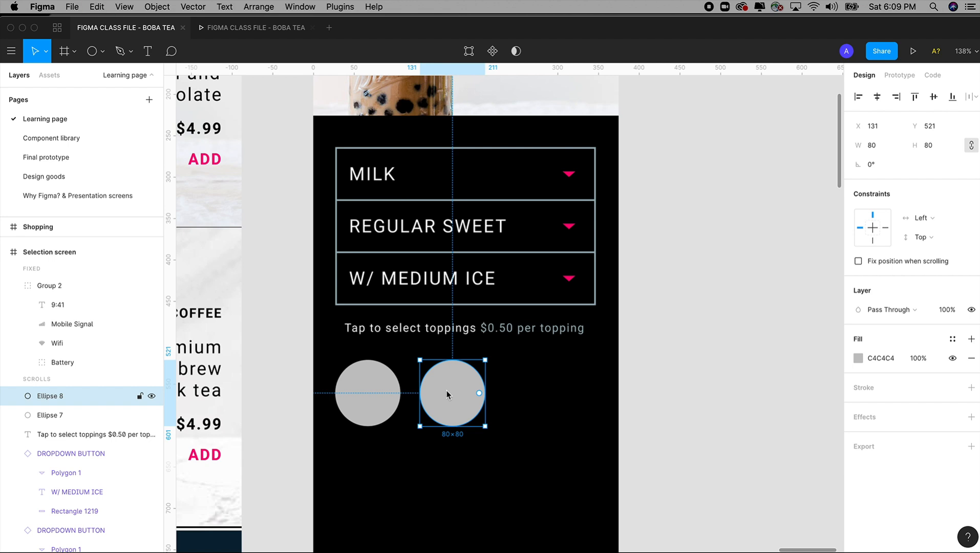
{"action": "key", "text": "super+v"}
{"action": "left_click_drag", "start_coordinate": [456, 394], "coordinate": [444, 409]}
Step: Align the three topping circles along their top edges and distribute their horizontal spacing evenly
{"action": "left_click", "coordinate": [370, 403], "text": "shift"}
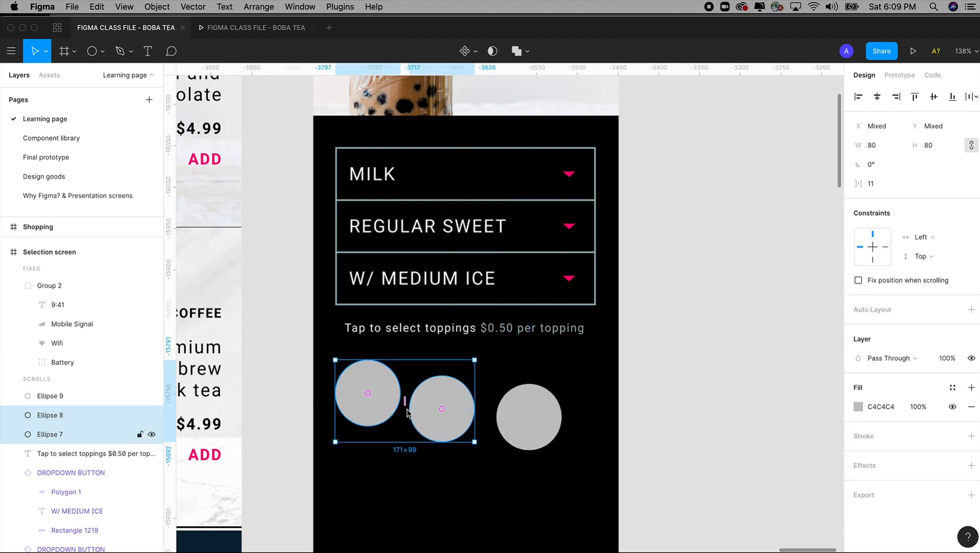
{"action": "left_click", "coordinate": [530, 421]}
{"action": "left_click", "coordinate": [442, 413], "text": "shift"}
{"action": "left_click", "coordinate": [373, 391], "text": "shift"}
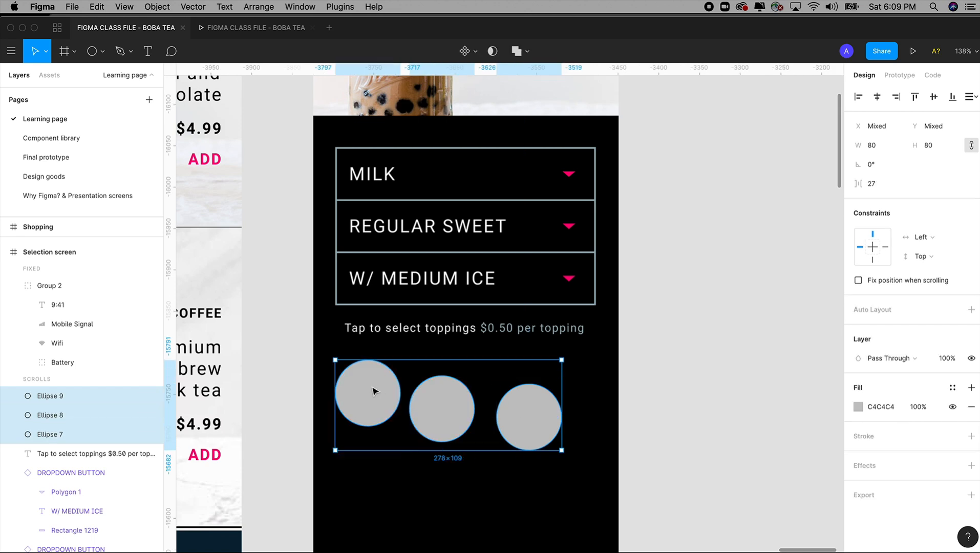
{"action": "left_click", "coordinate": [914, 97]}
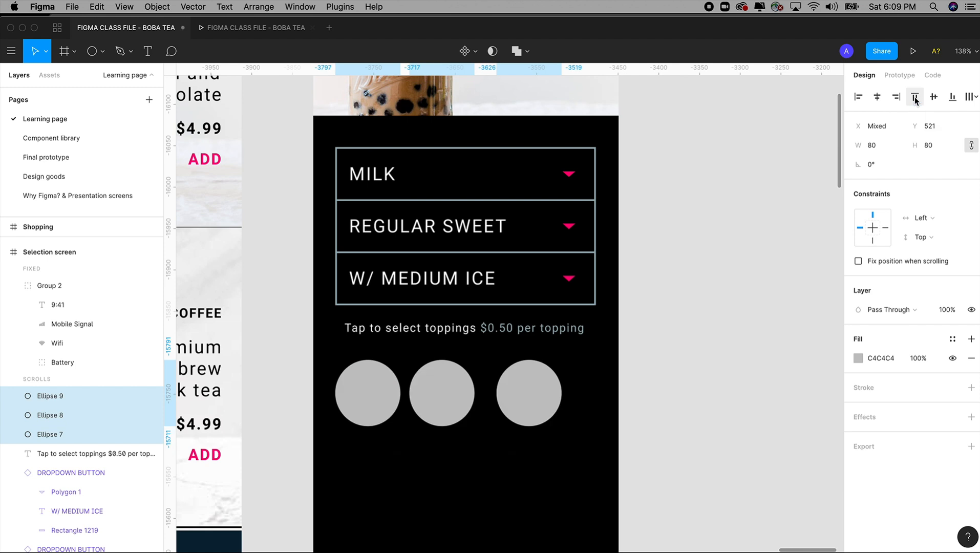
{"action": "left_click", "coordinate": [974, 97]}
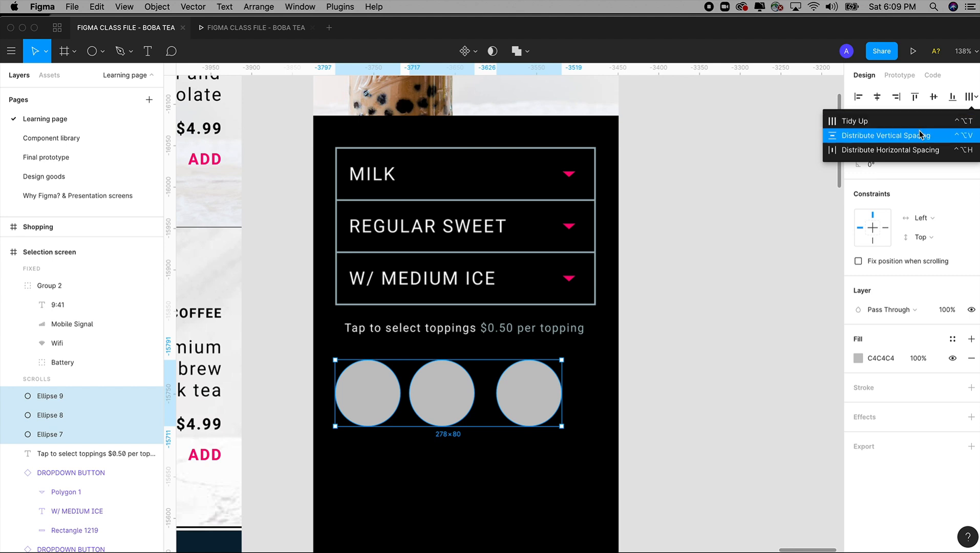
{"action": "left_click", "coordinate": [897, 154]}
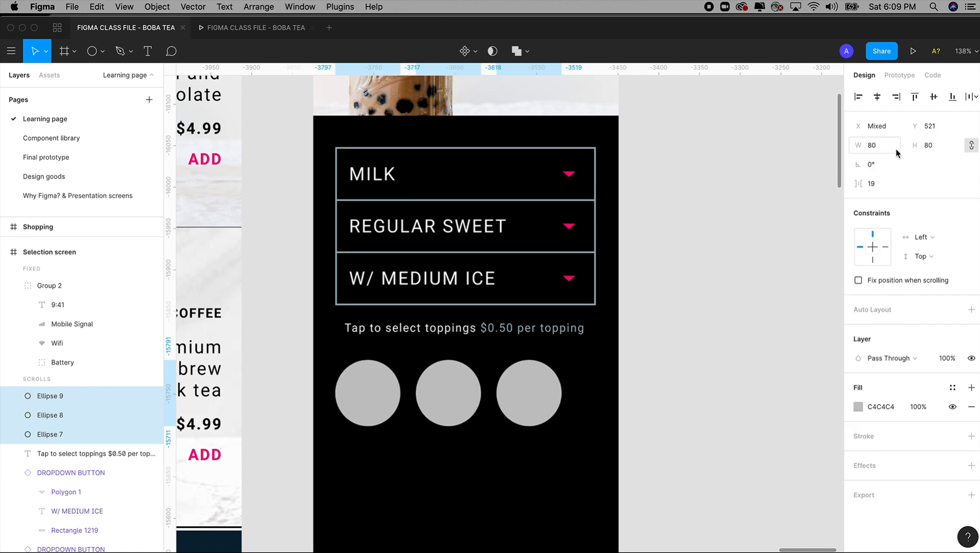
Step: Shift the circle row right to line up with the dropdown labels, and move the second and third circles slightly farther right
{"action": "left_click_drag", "start_coordinate": [518, 400], "coordinate": [532, 398]}
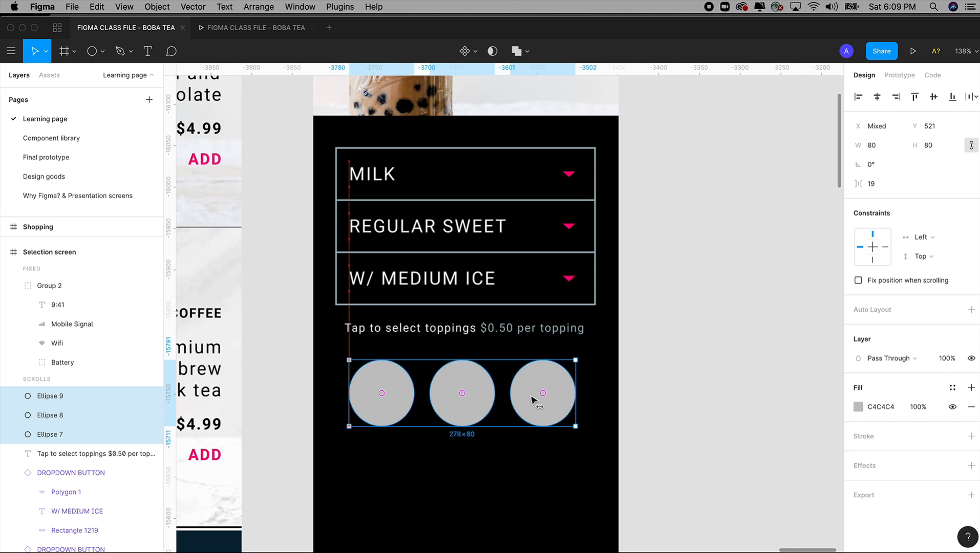
{"action": "left_click", "coordinate": [697, 375]}
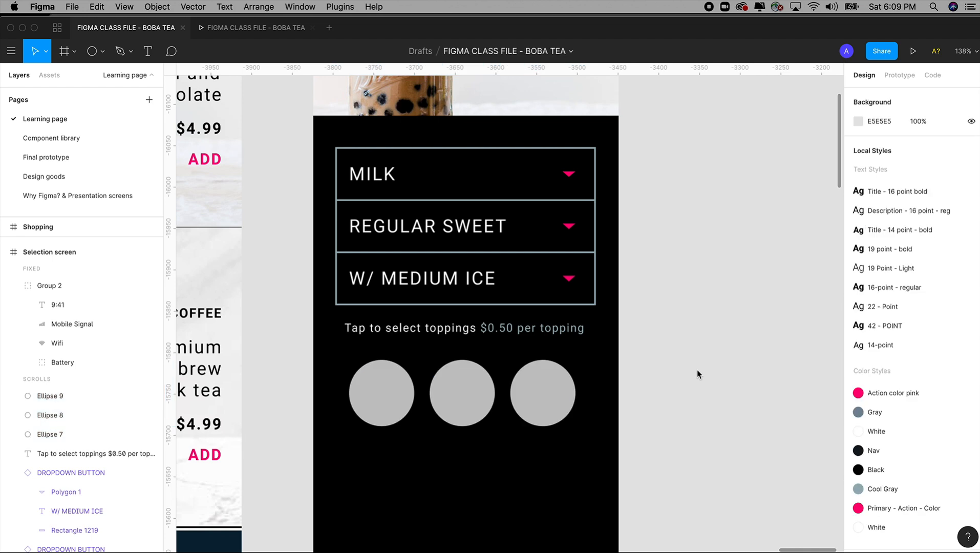
{"action": "left_click", "coordinate": [400, 394]}
{"action": "left_click", "coordinate": [448, 393], "text": "shift"}
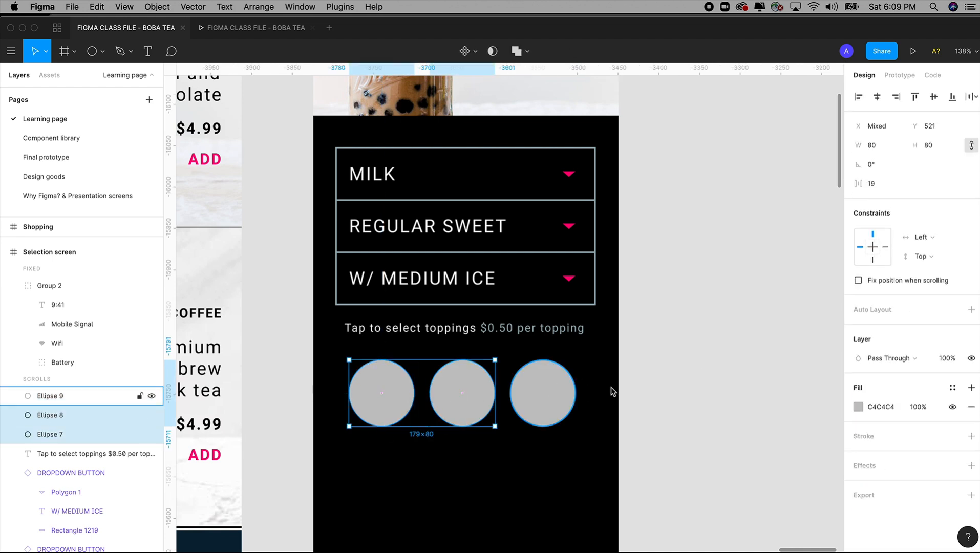
{"action": "left_click", "coordinate": [587, 392]}
{"action": "left_click", "coordinate": [482, 392]}
{"action": "left_click", "coordinate": [547, 395], "text": "shift"}
{"action": "left_click_drag", "start_coordinate": [535, 395], "coordinate": [552, 398]}
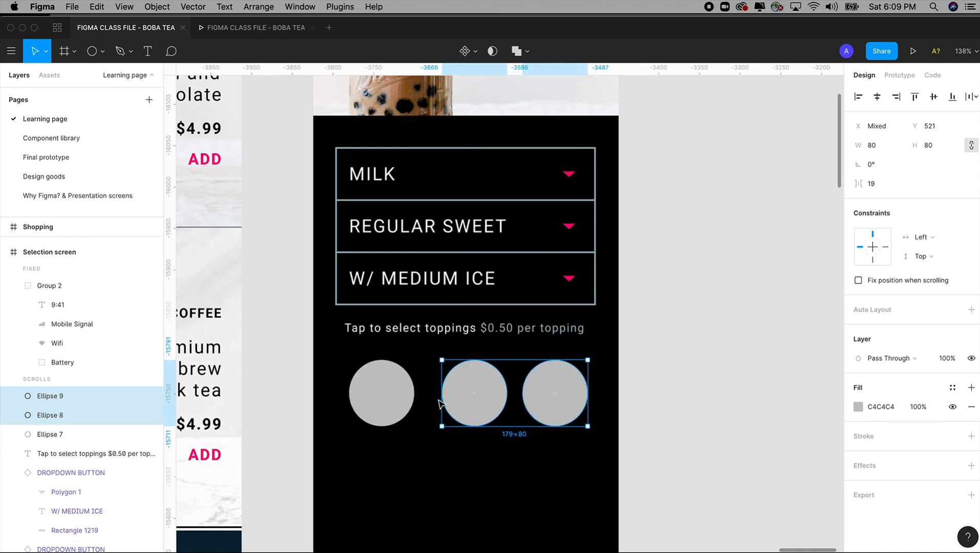
Step: Distribute the three topping circles horizontally again and center the row under the toppings prompt
{"action": "left_click", "coordinate": [392, 398], "text": "shift"}
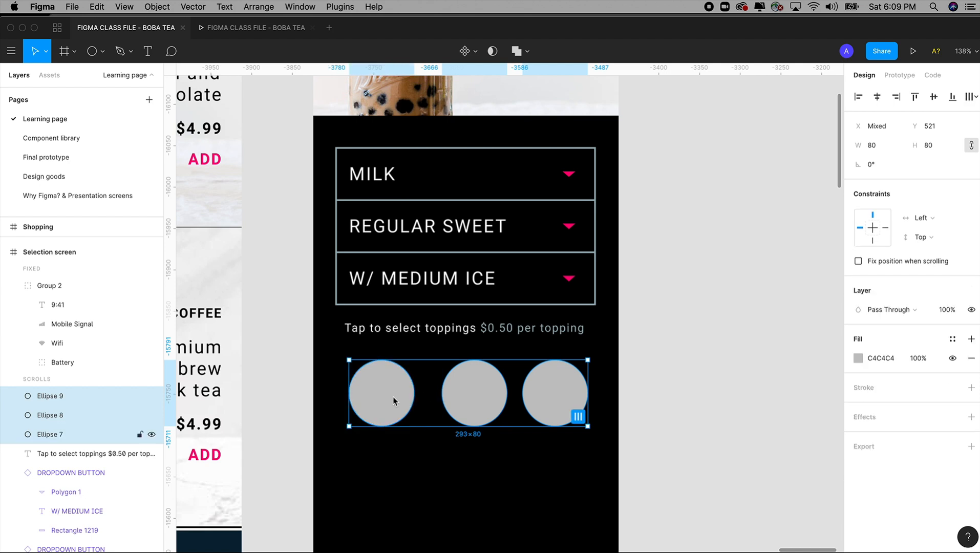
{"action": "left_click", "coordinate": [970, 97]}
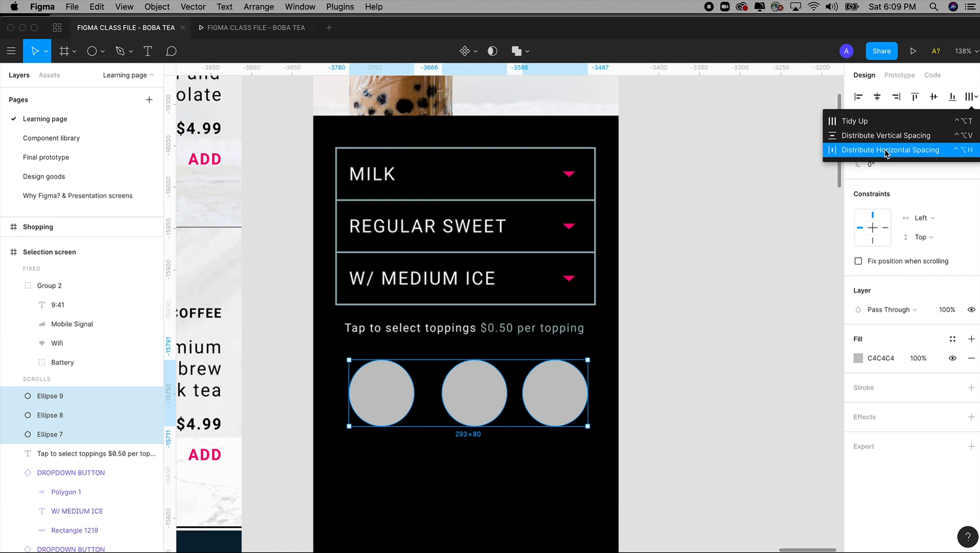
{"action": "left_click", "coordinate": [886, 150]}
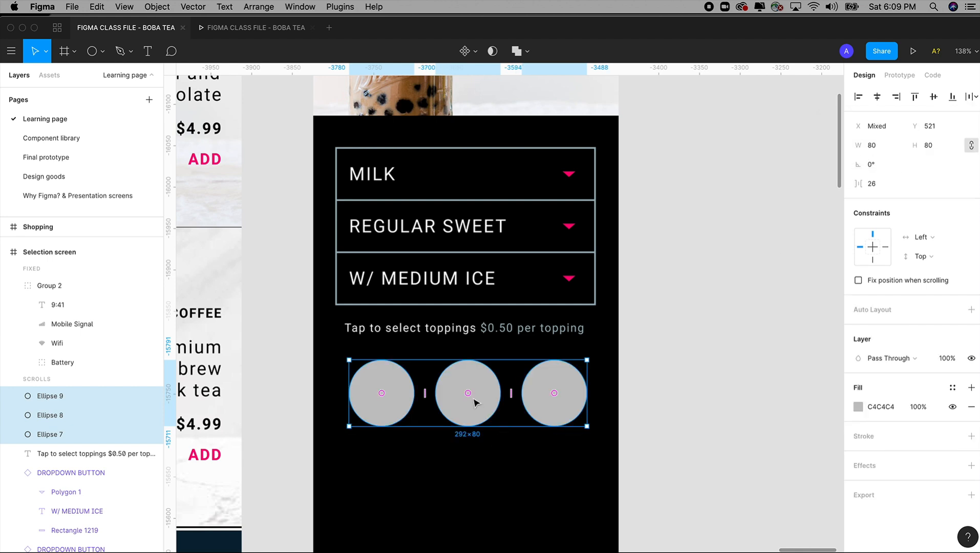
{"action": "left_click_drag", "start_coordinate": [472, 399], "coordinate": [470, 398]}
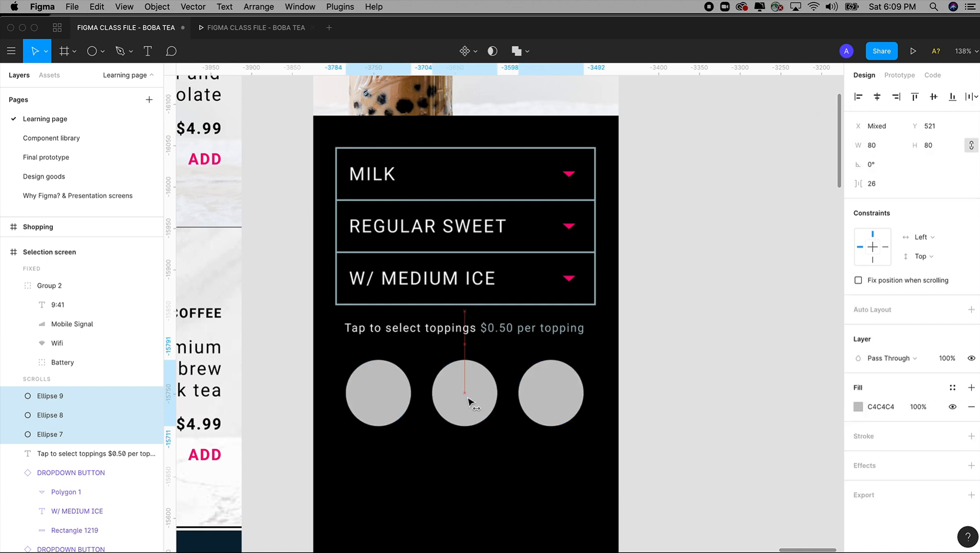
{"action": "left_click_drag", "start_coordinate": [468, 398], "coordinate": [468, 397]}
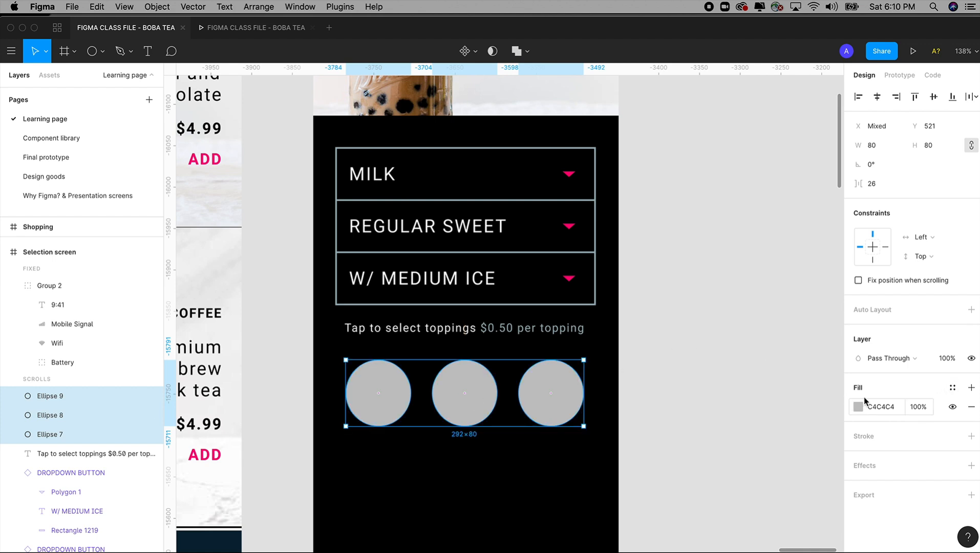
Step: Replace the three topping circles' fill with a Primary - Action - Color stroke of weight 2
{"action": "left_click", "coordinate": [971, 407]}
{"action": "left_click", "coordinate": [971, 417]}
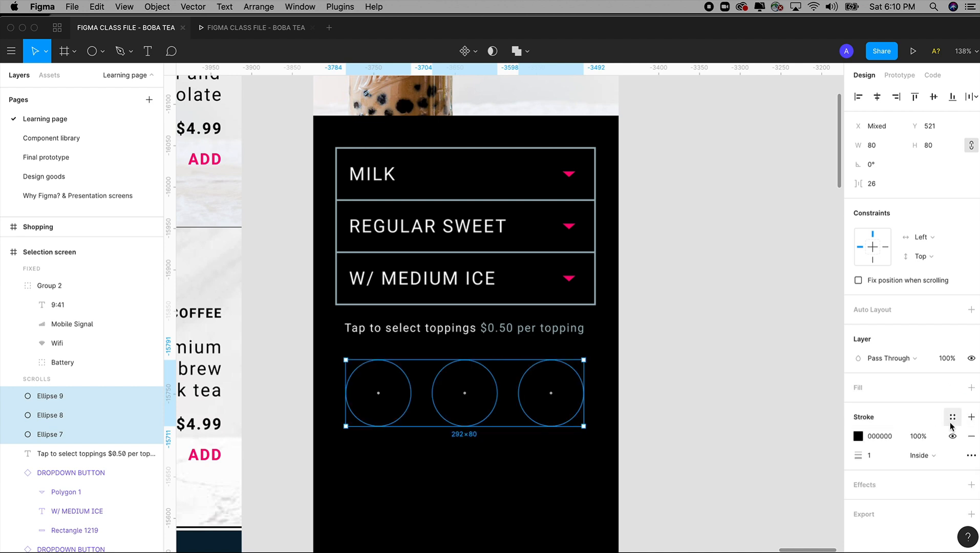
{"action": "left_click", "coordinate": [953, 417]}
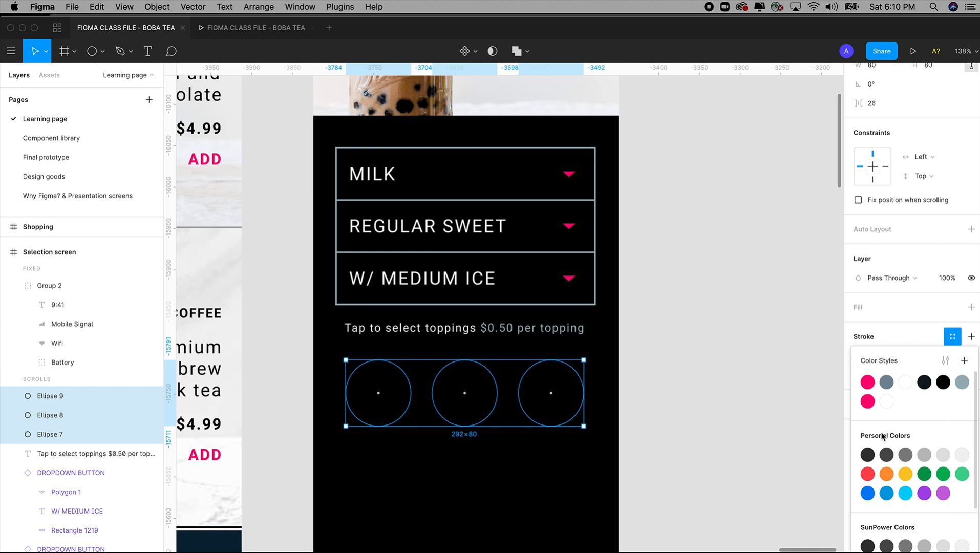
{"action": "left_click", "coordinate": [865, 398]}
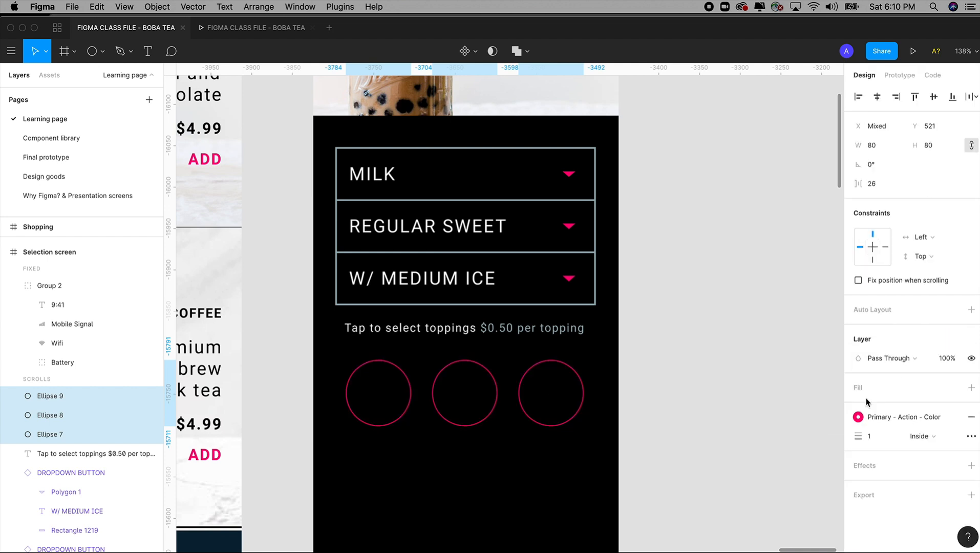
{"action": "left_click", "coordinate": [852, 436]}
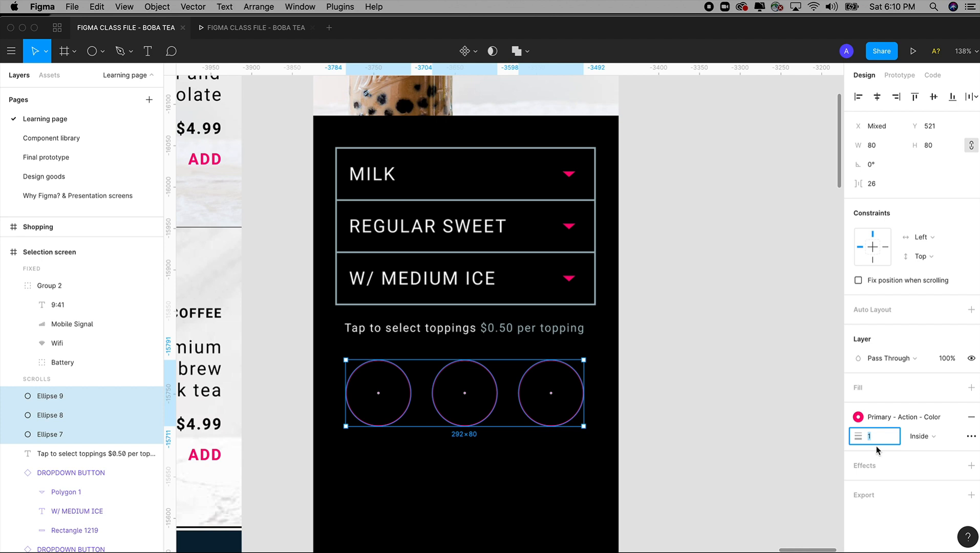
{"action": "type", "text": "2"}
{"action": "key", "text": "Return"}
Step: Try a heavier stroke weight of 12 on the topping circles and bring it back to 2
{"action": "key", "text": "shift+Up"}
{"action": "key", "text": "shift+Up"}
{"action": "key", "text": "shift+Up"}
{"action": "key", "text": "shift+Up"}
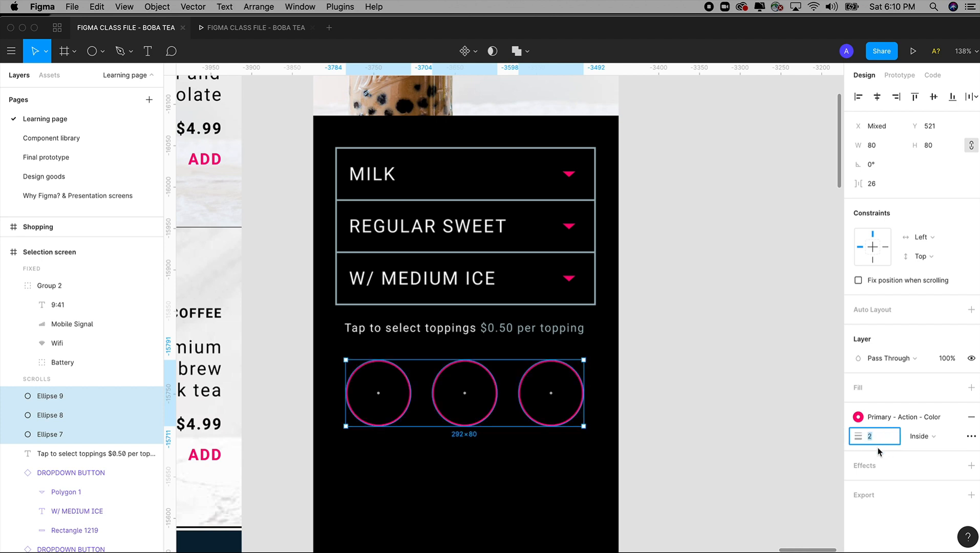
{"action": "key", "text": "shift+Down"}
{"action": "key", "text": "shift+Down"}
{"action": "key", "text": "shift+Down"}
{"action": "key", "text": "shift+Down"}
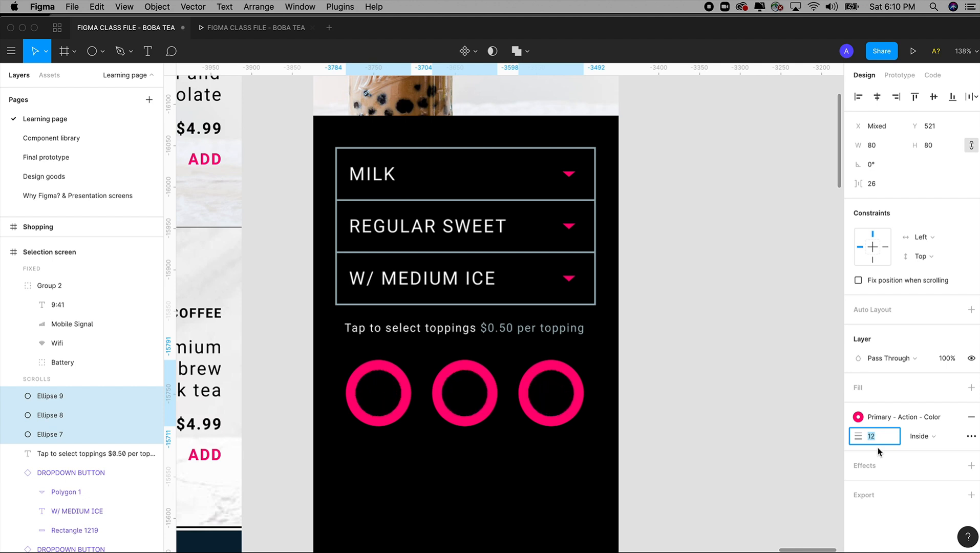
Step: Set the stroke alignment of the three topping circles to Outside and deselect them
{"action": "left_click", "coordinate": [922, 436]}
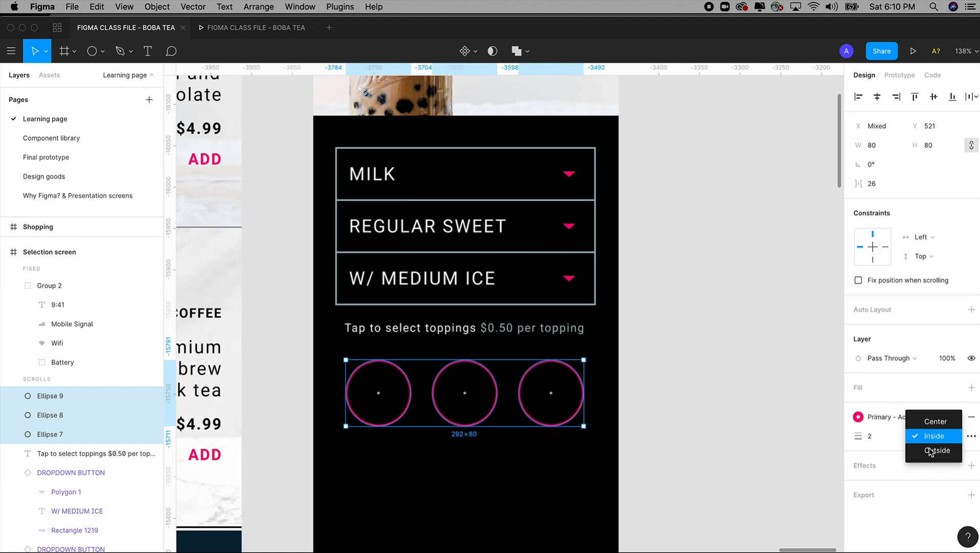
{"action": "left_click", "coordinate": [931, 451]}
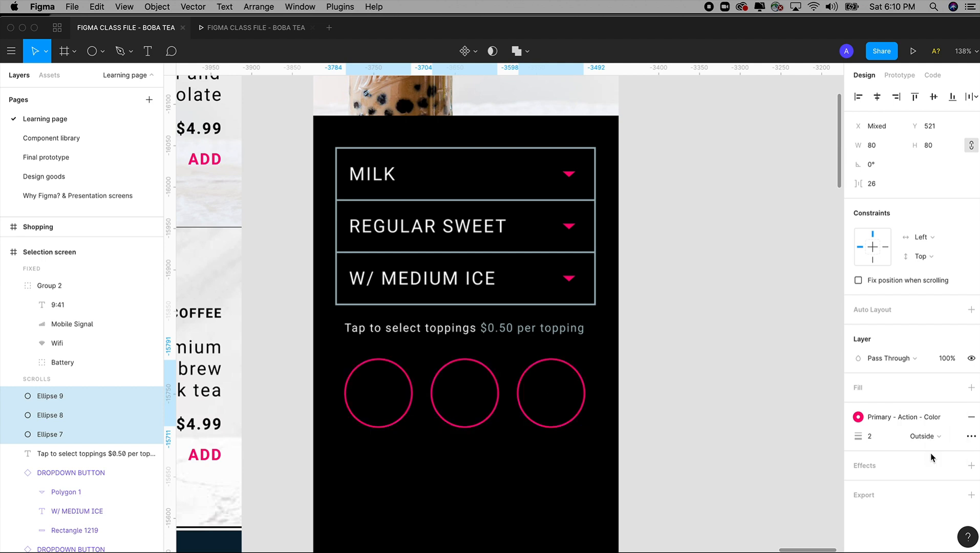
{"action": "left_click", "coordinate": [700, 428]}
{"action": "left_click_drag", "start_coordinate": [700, 429], "coordinate": [744, 363]}
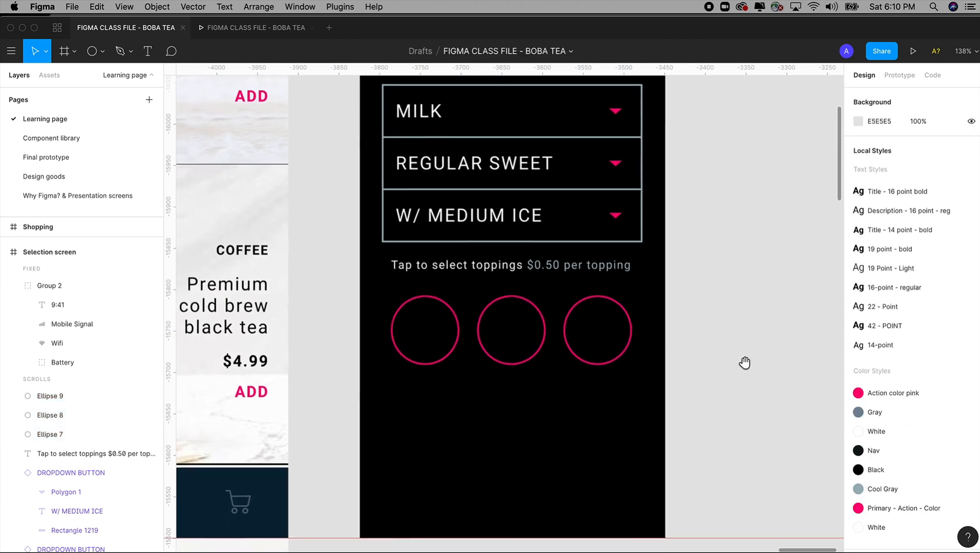
Step: Draw a centered 14-point text box about 75 by 41 below the first topping circle and set its fill to white FFFFFF
{"action": "left_click", "coordinate": [498, 272]}
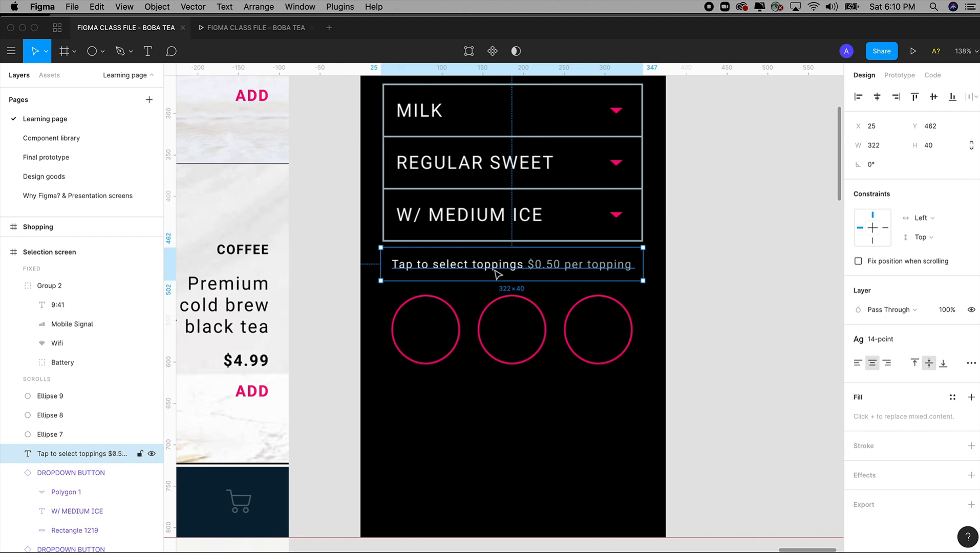
{"action": "key", "text": "Return"}
{"action": "left_click_drag", "start_coordinate": [391, 390], "coordinate": [453, 424]}
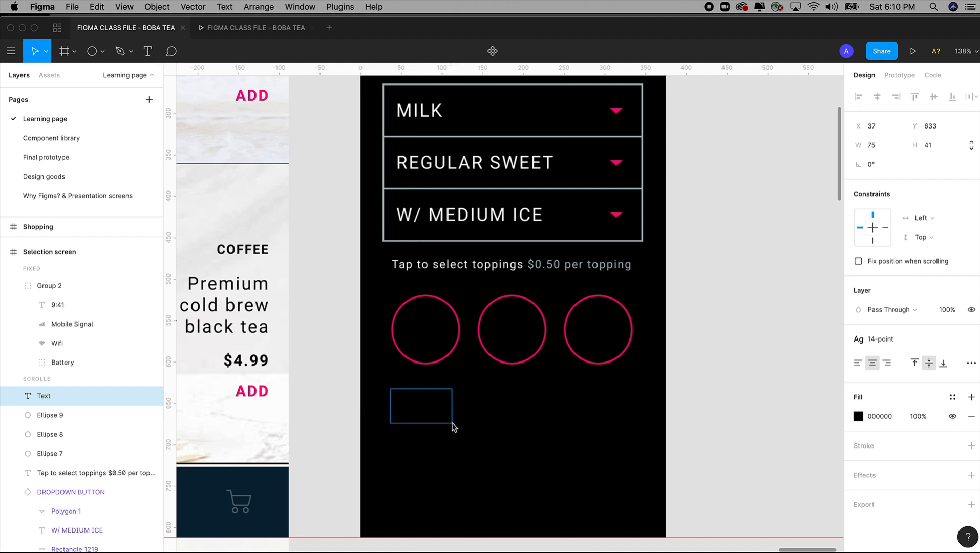
{"action": "left_click", "coordinate": [858, 416]}
{"action": "left_click_drag", "start_coordinate": [737, 312], "coordinate": [657, 214]}
{"action": "double_click", "coordinate": [418, 398]}
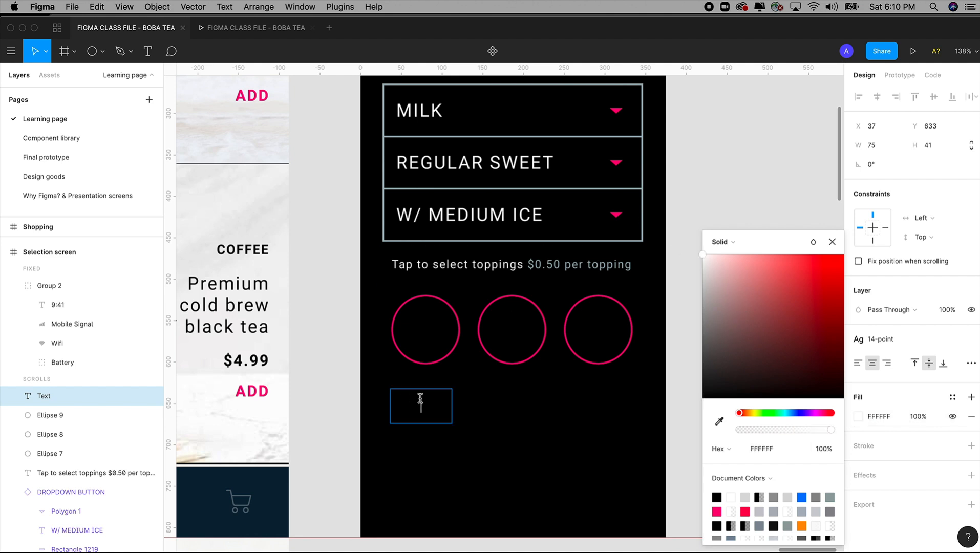
{"action": "left_click", "coordinate": [832, 242]}
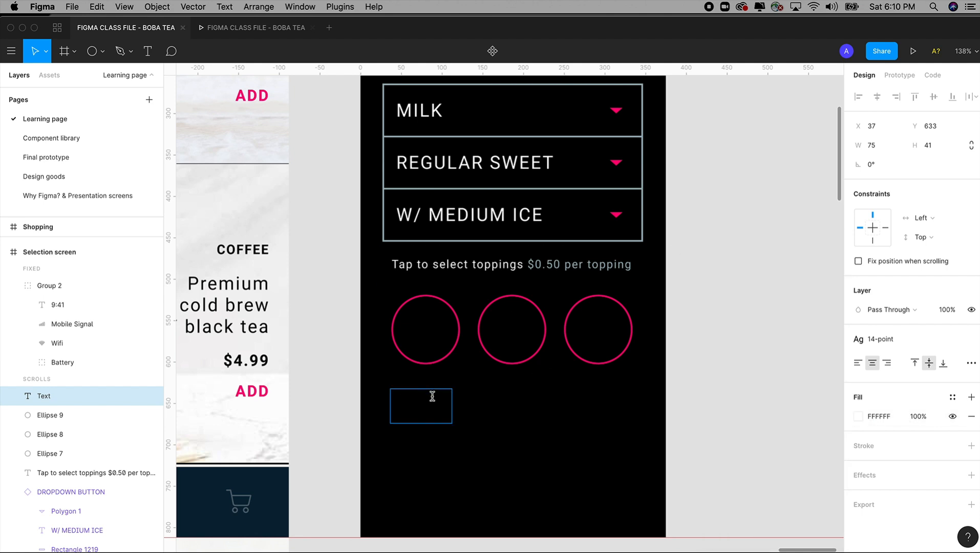
Step: Enter LARGE TAPIOCA on two lines as the first topping's label
{"action": "type", "text": "T"}
{"action": "key", "text": "BackSpace"}
{"action": "type", "text": "LARGE"}
{"action": "key", "text": "Return"}
{"action": "type", "text": "TAPIOCA"}
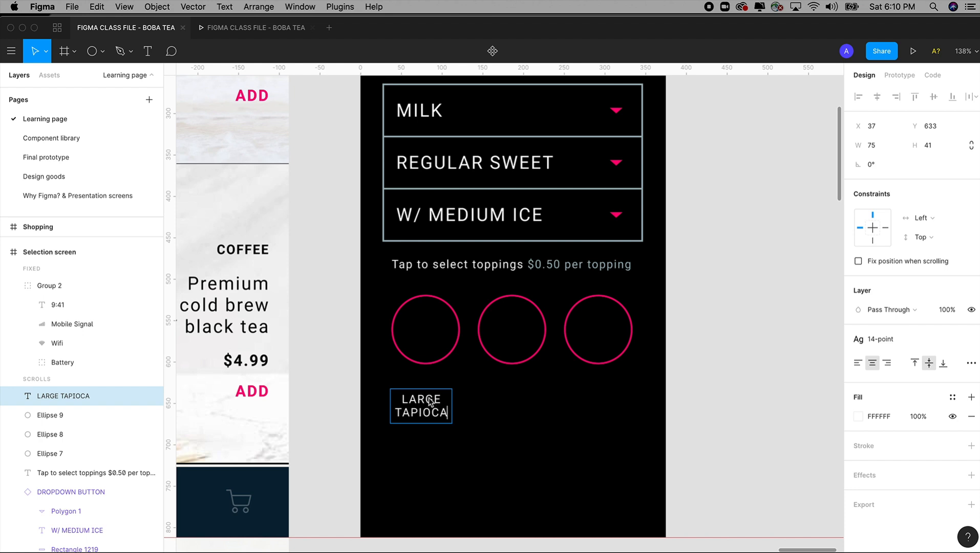
{"action": "key", "text": "Escape"}
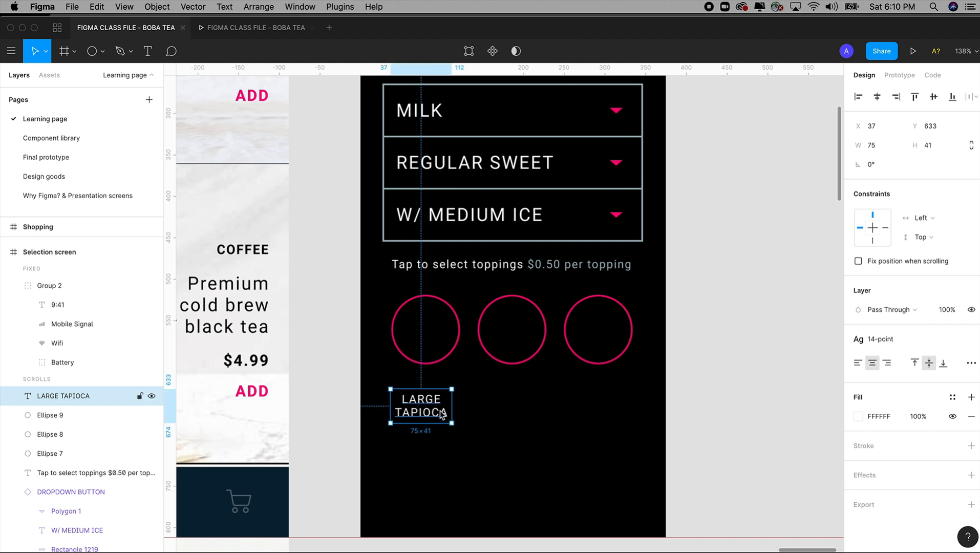
Step: Move the LARGE TAPIOCA label into the middle of the first topping circle, at X 41, Y 539
{"action": "key", "text": "Escape"}
{"action": "left_click_drag", "start_coordinate": [436, 418], "coordinate": [438, 336]}
{"action": "key", "text": "Right"}
{"action": "key", "text": "Right"}
{"action": "key", "text": "Right"}
{"action": "key", "text": "Right"}
{"action": "key", "text": "Up"}
{"action": "key", "text": "Up"}
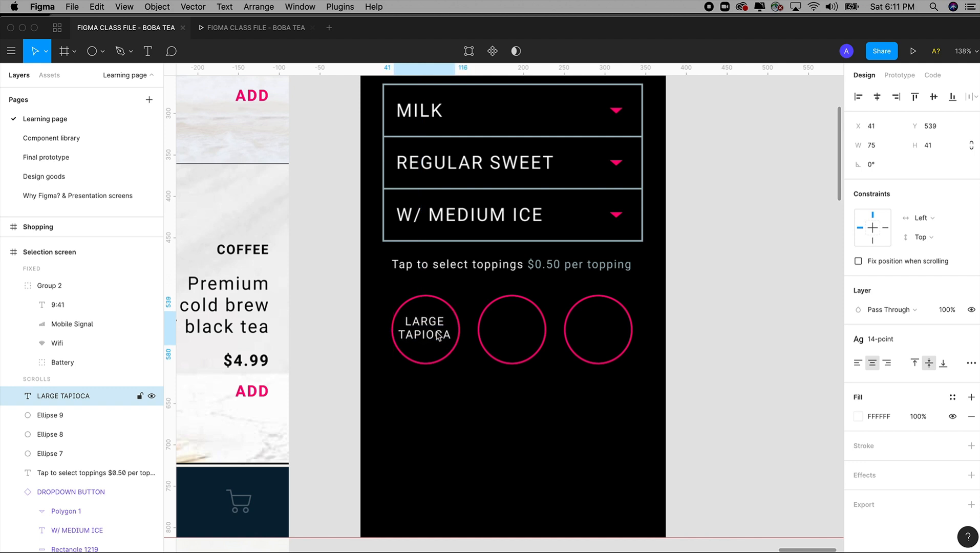
{"action": "key", "text": "Escape"}
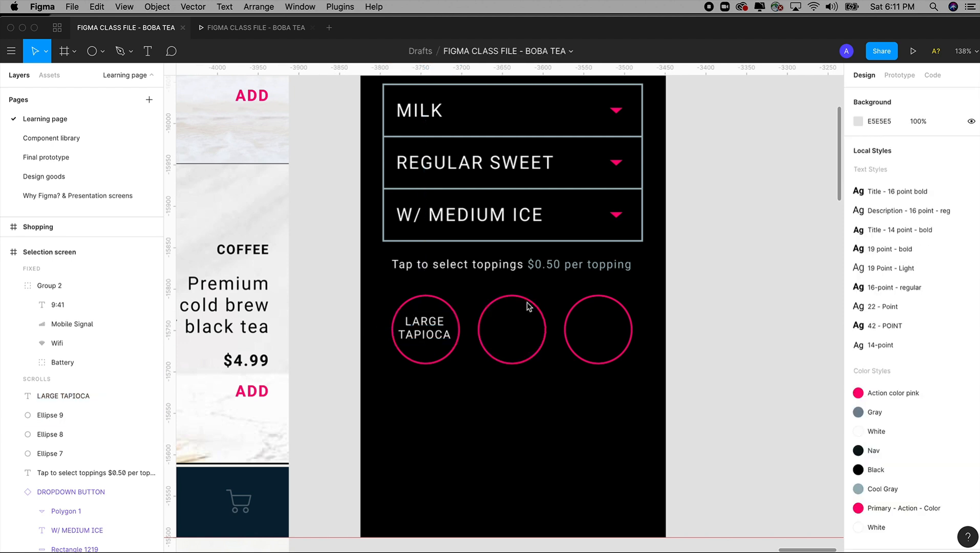
Step: Resize the LARGE TAPIOCA text box to 80 wide so it matches the circle and the label is centered in it
{"action": "left_click", "coordinate": [530, 303]}
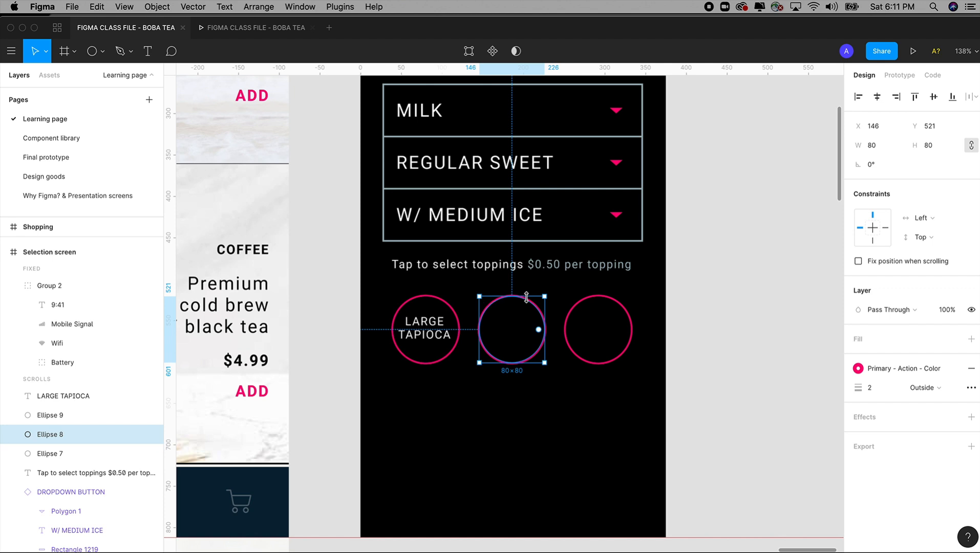
{"action": "left_click", "coordinate": [438, 331]}
{"action": "key", "text": "Right"}
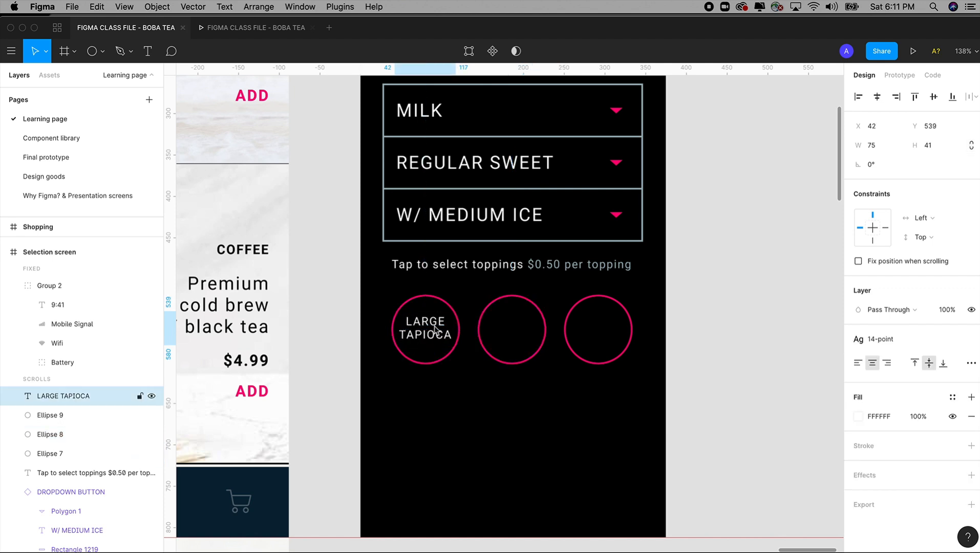
{"action": "scroll", "coordinate": [405, 338], "scroll_direction": "up", "scroll_amount": 5}
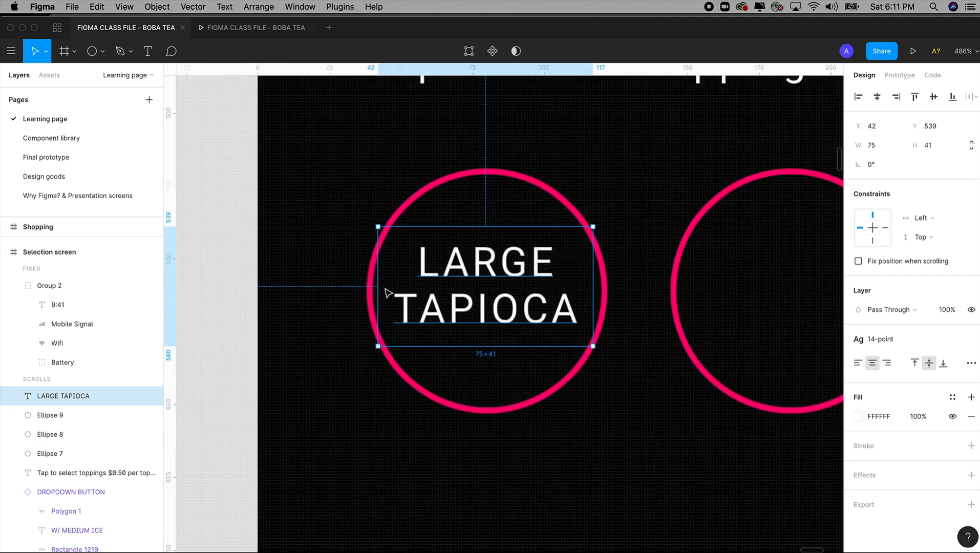
{"action": "left_click_drag", "start_coordinate": [374, 285], "coordinate": [369, 286]}
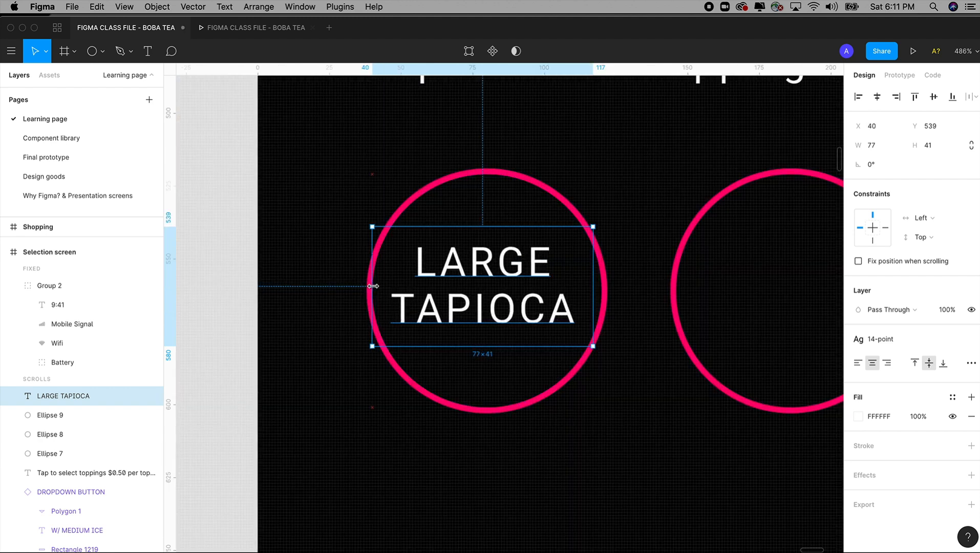
{"action": "left_click_drag", "start_coordinate": [593, 290], "coordinate": [546, 288]}
Step: Duplicate the LARGE TAPIOCA label into the second topping circle and change its text to SMALL TAPIOCA
{"action": "key", "text": "shift+0"}
{"action": "left_click_drag", "start_coordinate": [440, 180], "coordinate": [626, 406]}
{"action": "left_click_drag", "start_coordinate": [441, 325], "coordinate": [577, 325], "text": "alt"}
{"action": "left_click_drag", "start_coordinate": [573, 322], "coordinate": [522, 321]}
{"action": "double_click", "coordinate": [575, 327]}
{"action": "left_click", "coordinate": [575, 328]}
{"action": "type", "text": "SMALL"}
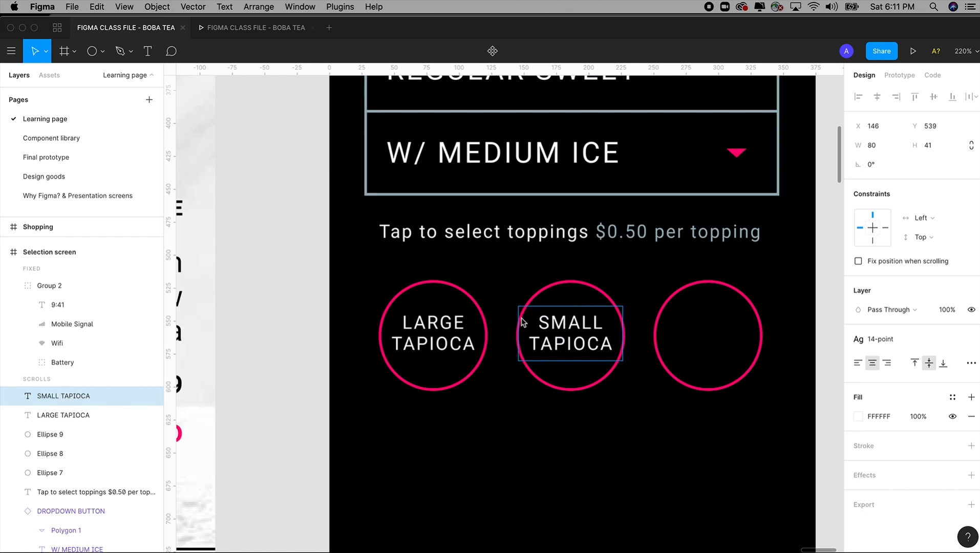
{"action": "key", "text": "Escape"}
Step: Duplicate the SMALL TAPIOCA label into the third topping circle and change its text to LYCHEE JELLY
{"action": "left_click_drag", "start_coordinate": [573, 344], "coordinate": [710, 344]}
{"action": "double_click", "coordinate": [710, 331]}
{"action": "double_click", "coordinate": [710, 325]}
{"action": "left_click", "coordinate": [710, 325]}
{"action": "double_click", "coordinate": [722, 322]}
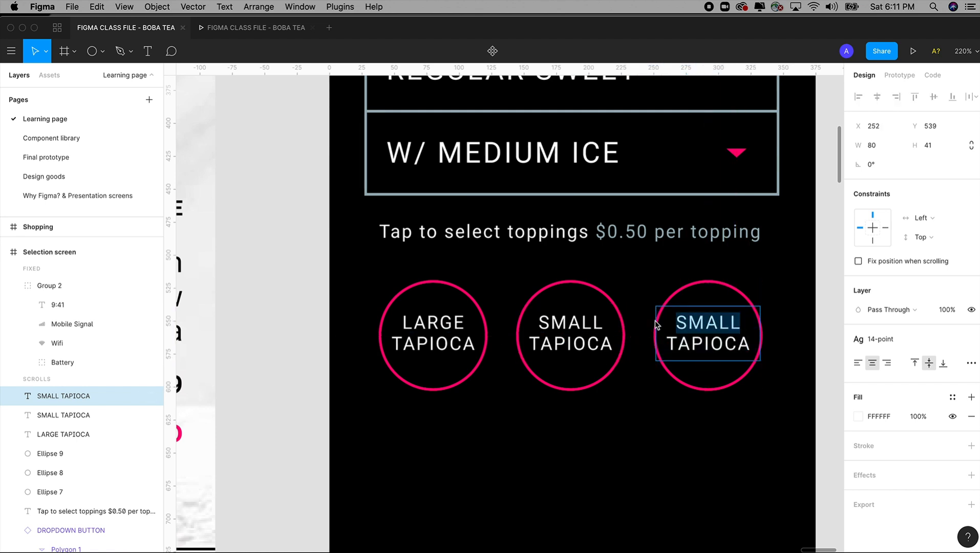
{"action": "type", "text": "LYCHEE"}
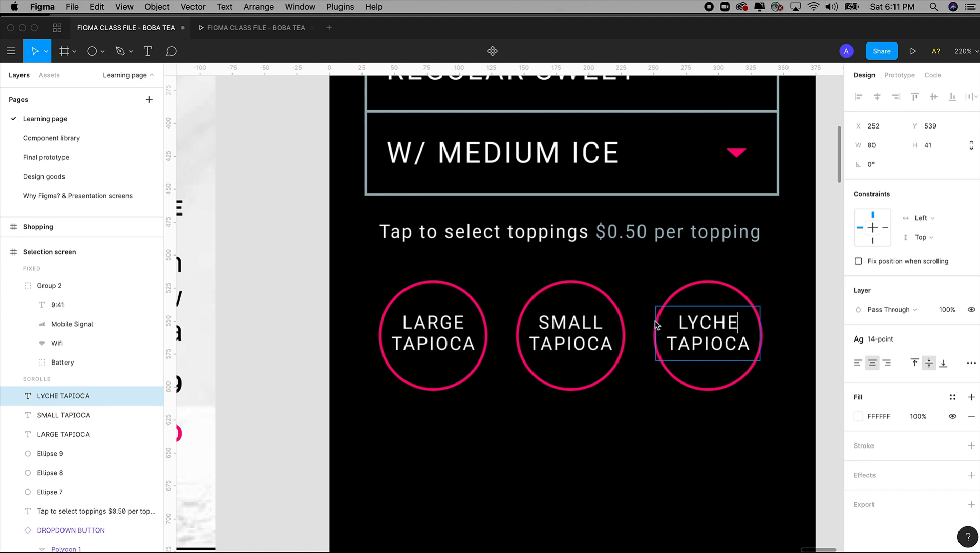
{"action": "double_click", "coordinate": [706, 343]}
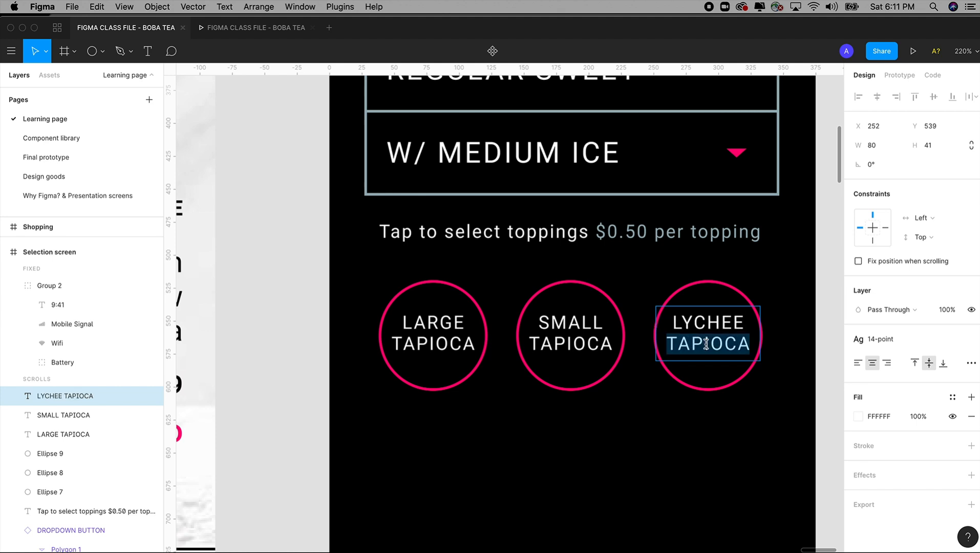
{"action": "type", "text": "JELLY"}
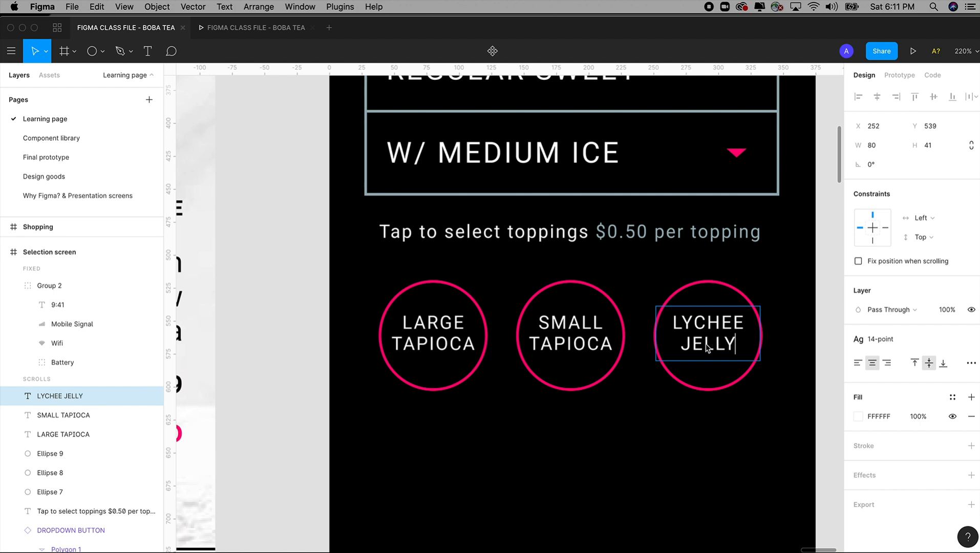
{"action": "key", "text": "Escape"}
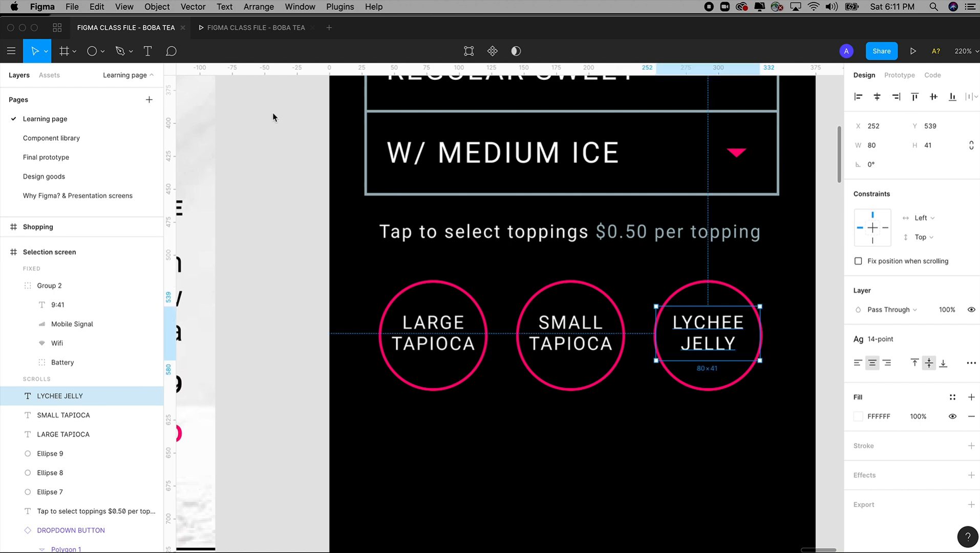
Step: Check the toppings row on the Final prototype page and return to an overview of the Learning page
{"action": "left_click", "coordinate": [60, 157]}
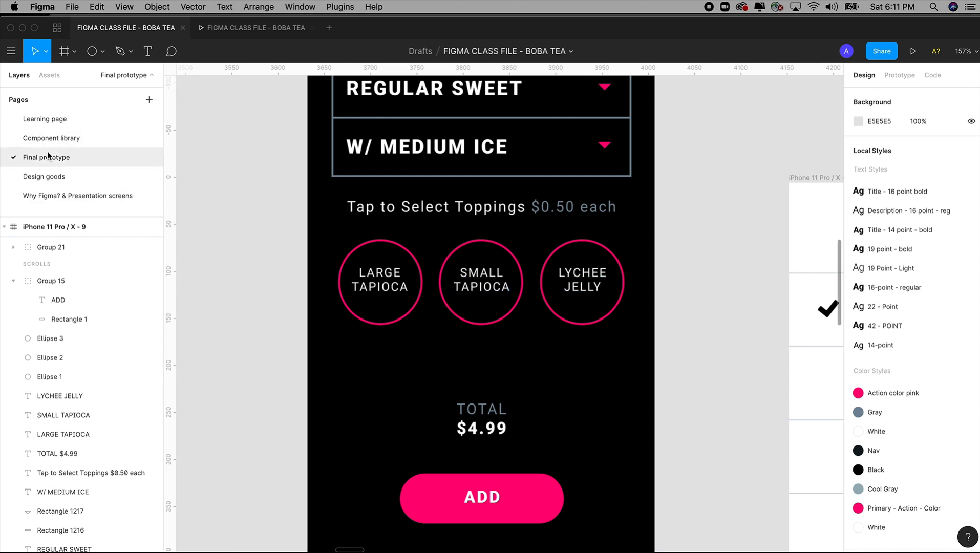
{"action": "left_click", "coordinate": [49, 123]}
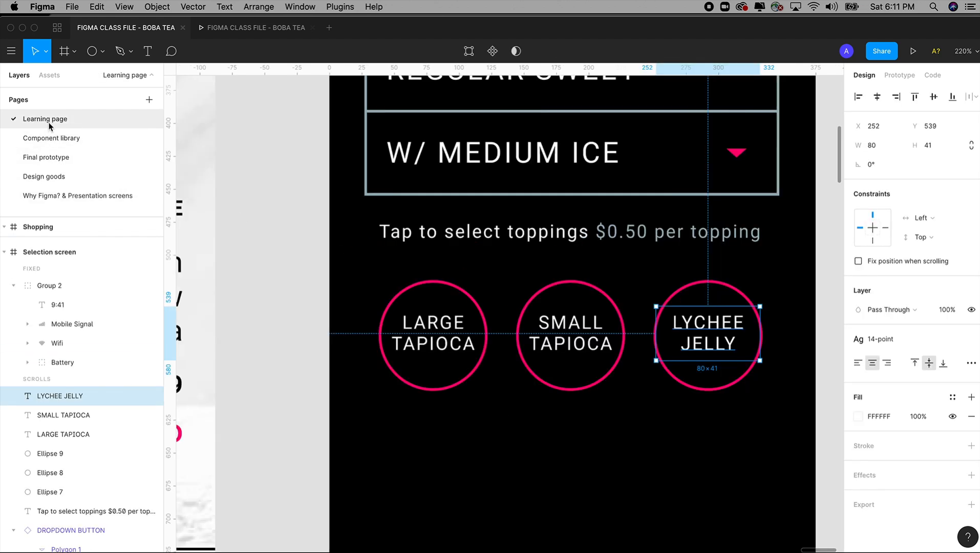
{"action": "left_click", "coordinate": [251, 374]}
{"action": "key", "text": "super+minus"}
{"action": "key", "text": "super+minus"}
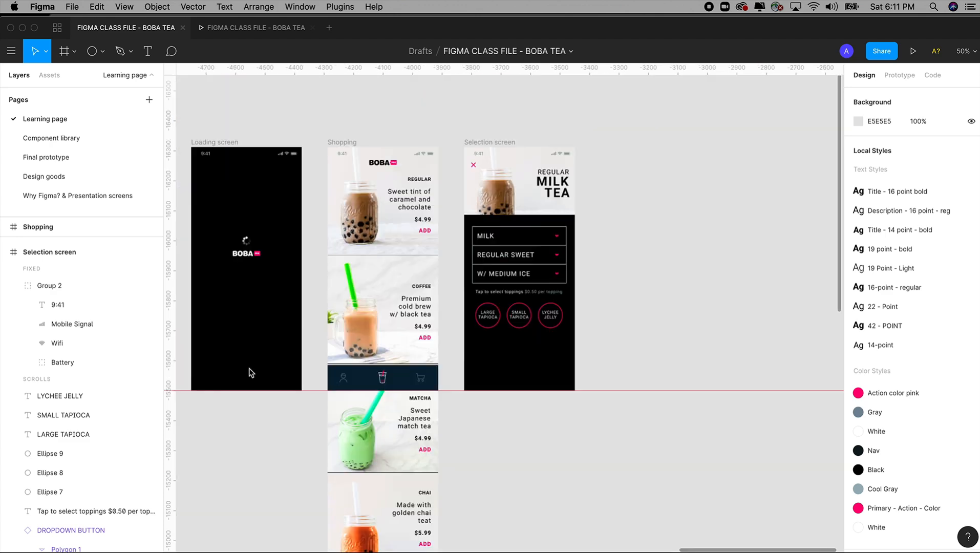
Step: Detach the 14-point style from the three topping labels and set their font size to 12
{"action": "key", "text": "z"}
{"action": "left_click_drag", "start_coordinate": [424, 212], "coordinate": [527, 315]}
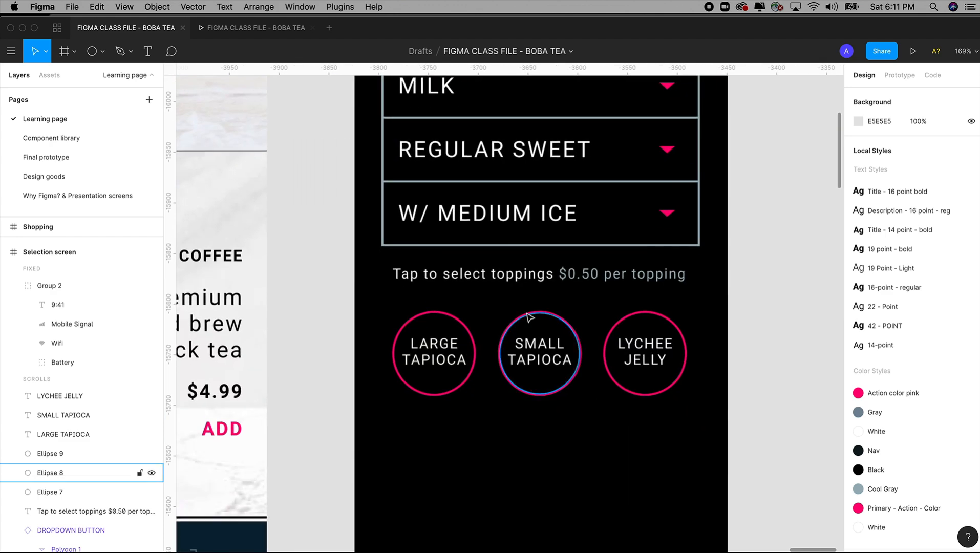
{"action": "left_click", "coordinate": [645, 352]}
{"action": "left_click", "coordinate": [540, 358], "text": "shift"}
{"action": "left_click", "coordinate": [436, 359], "text": "shift"}
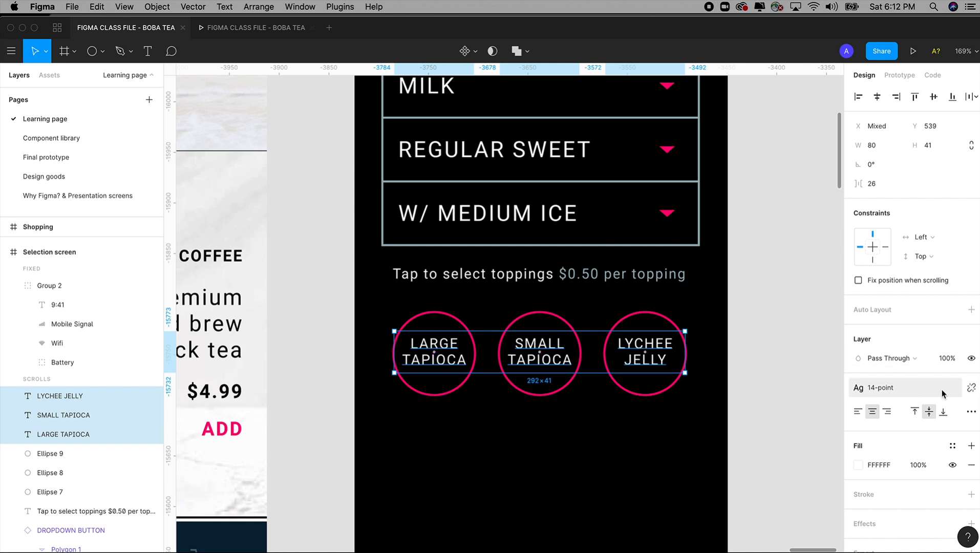
{"action": "left_click", "coordinate": [970, 387]}
{"action": "left_click", "coordinate": [932, 426]}
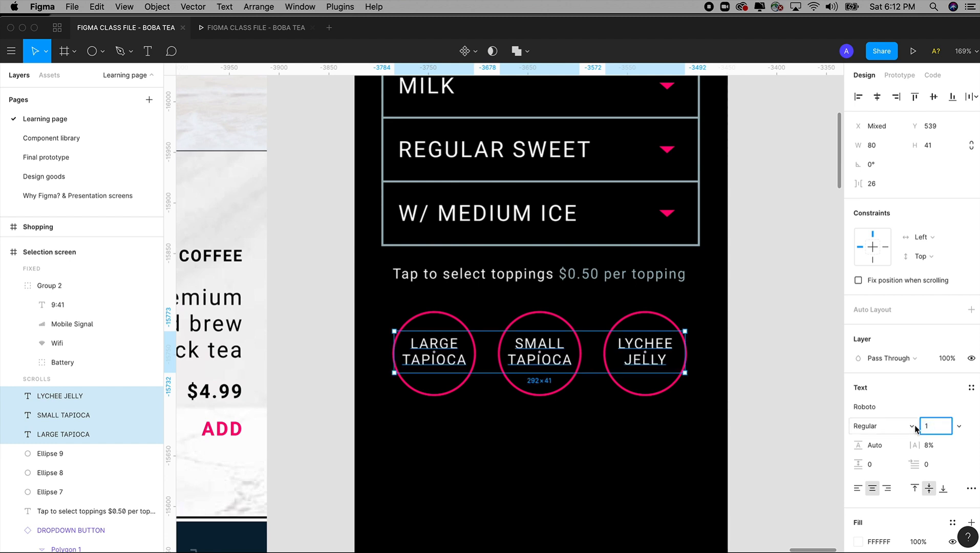
{"action": "key", "text": "Tab"}
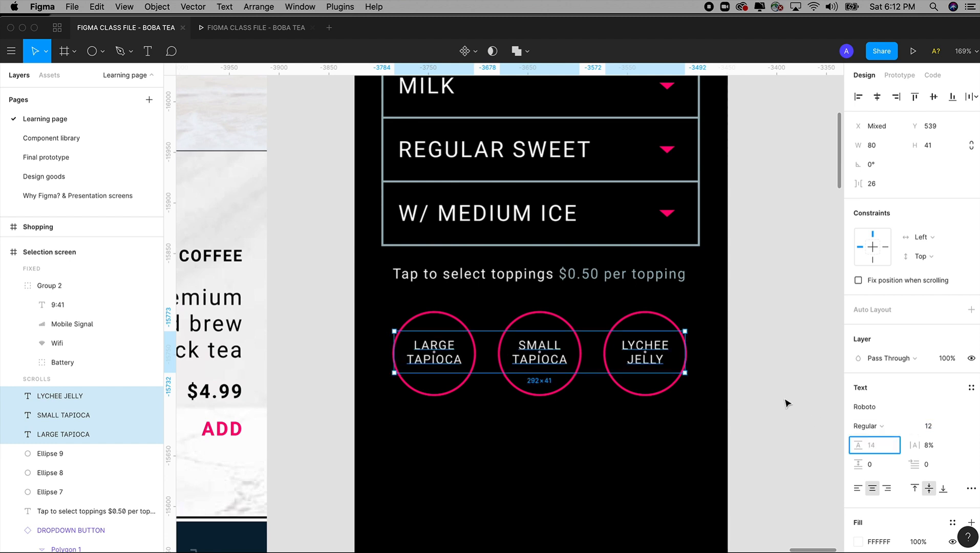
{"action": "left_click", "coordinate": [763, 377]}
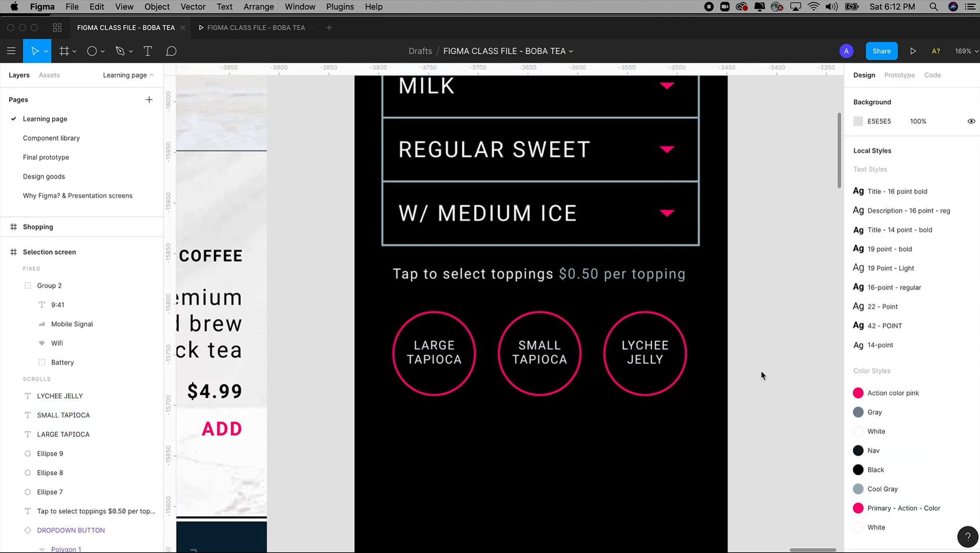
{"action": "key", "text": "shift+0"}
{"action": "key", "text": "z"}
{"action": "left_click_drag", "start_coordinate": [391, 195], "coordinate": [702, 476]}
{"action": "left_click", "coordinate": [580, 317]}
{"action": "left_click", "coordinate": [466, 316], "text": "shift"}
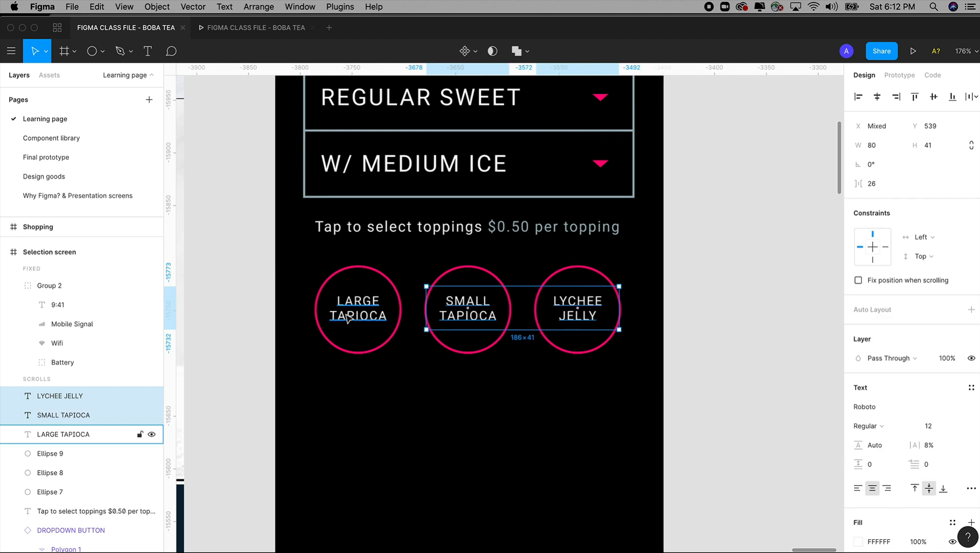
{"action": "left_click", "coordinate": [347, 318], "text": "shift"}
{"action": "left_click", "coordinate": [750, 356]}
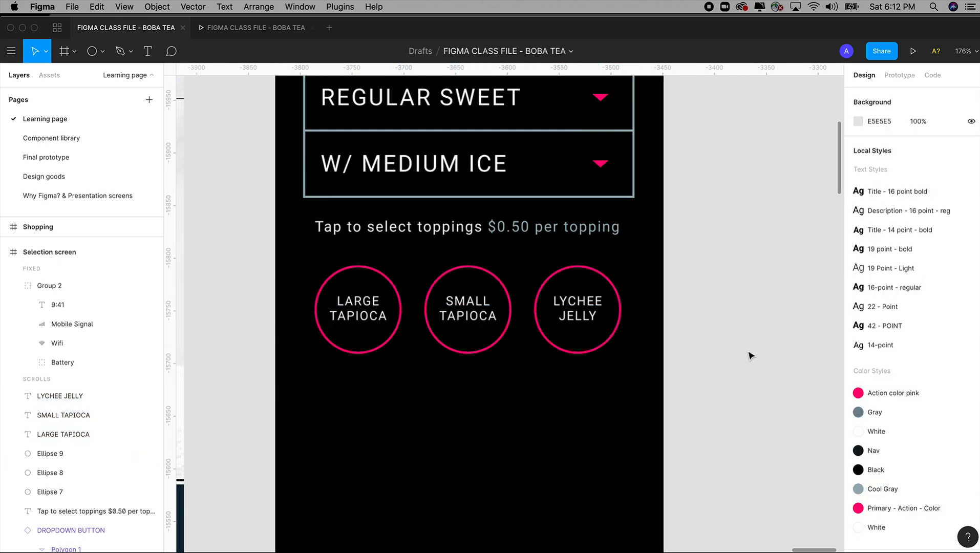
{"action": "key", "text": "shift+0"}
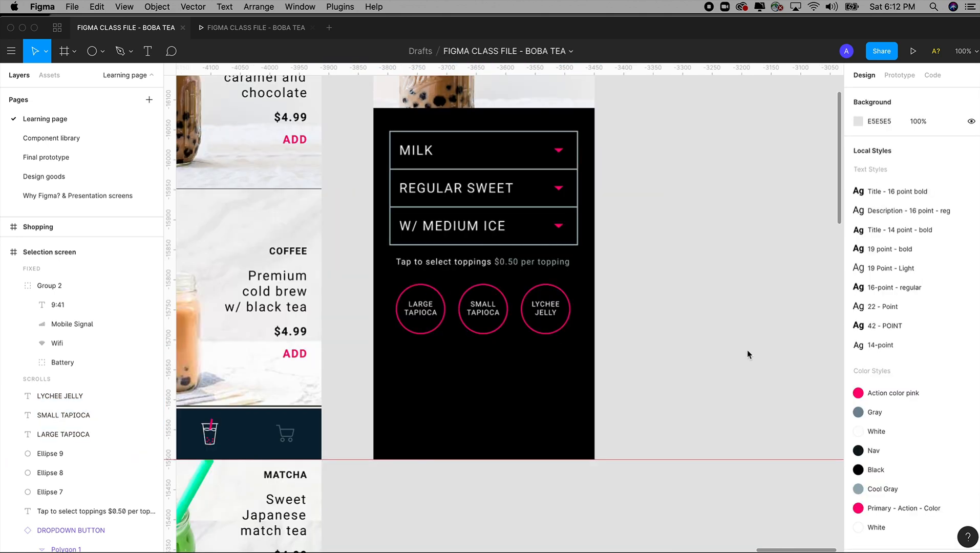
{"action": "left_click_drag", "start_coordinate": [700, 310], "coordinate": [697, 302]}
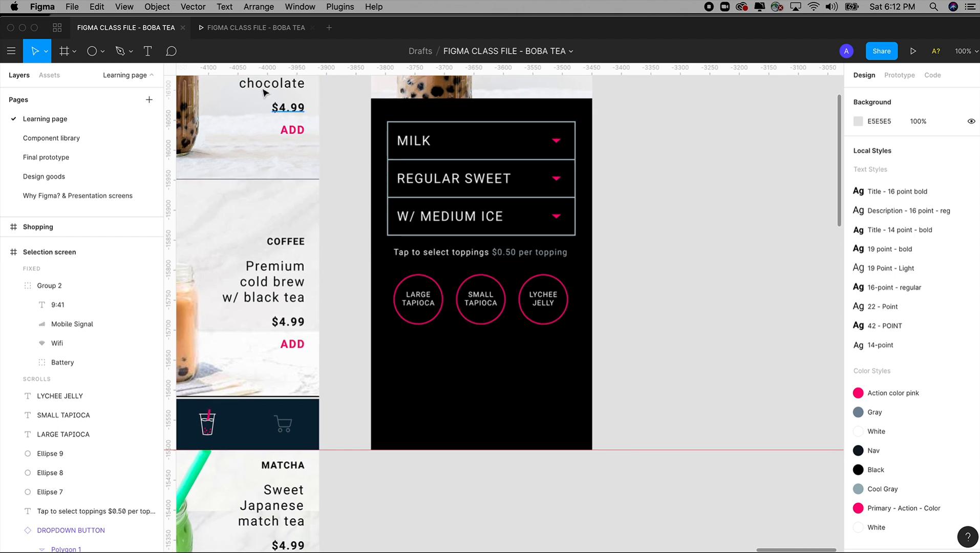
Step: Examine the total and ADD button layout on the Final prototype page, and return to the toppings prompt on the Learning page's Selection screen
{"action": "left_click", "coordinate": [54, 163]}
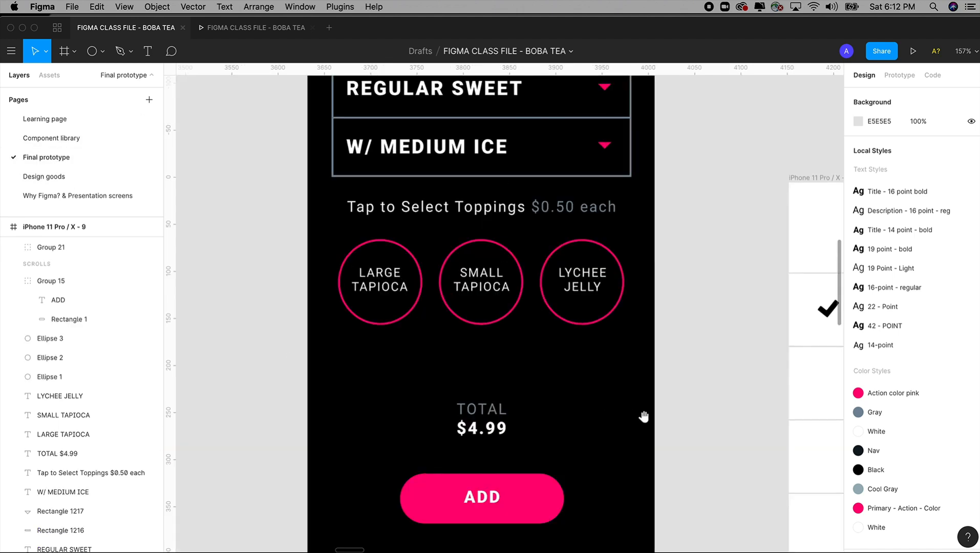
{"action": "scroll", "coordinate": [628, 413], "scroll_direction": "up", "scroll_amount": 2}
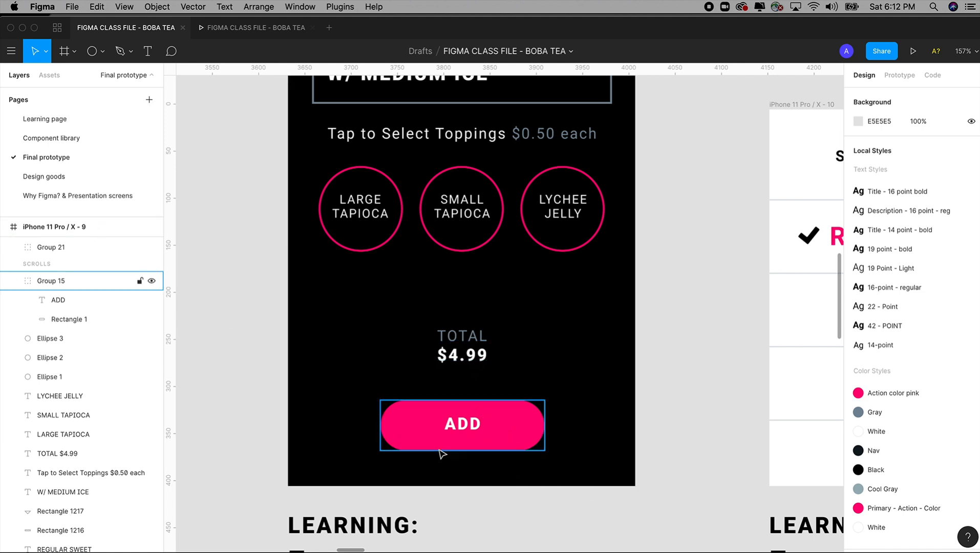
{"action": "left_click", "coordinate": [45, 123]}
{"action": "left_click", "coordinate": [481, 250]}
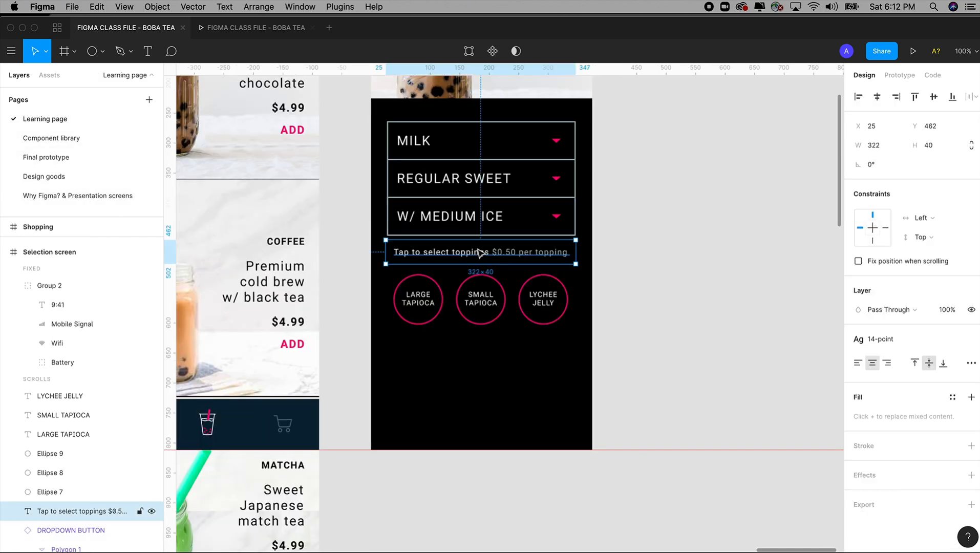
{"action": "scroll", "coordinate": [447, 320], "scroll_direction": "up", "scroll_amount": 3}
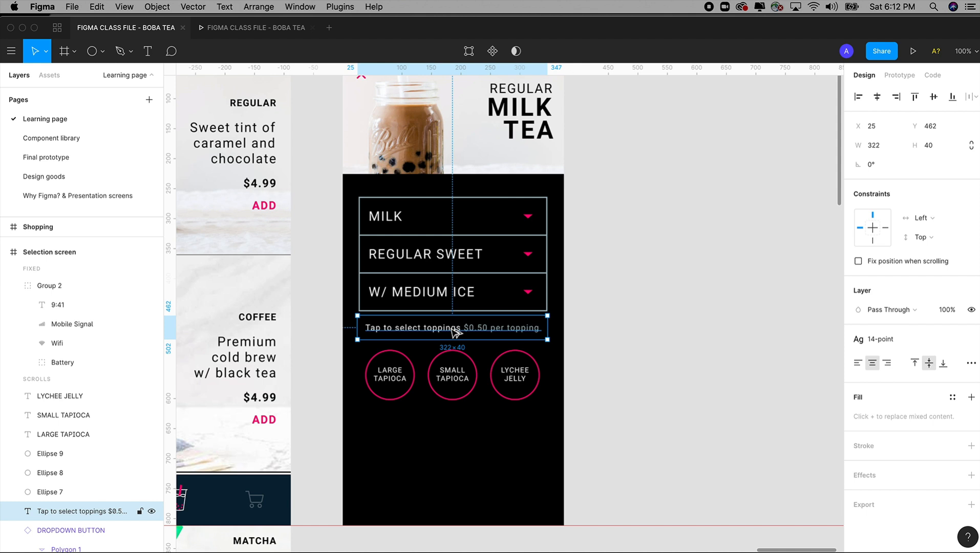
{"action": "key", "text": "z"}
{"action": "left_click_drag", "start_coordinate": [290, 212], "coordinate": [704, 546]}
{"action": "key", "text": "space"}
{"action": "left_click_drag", "start_coordinate": [613, 410], "coordinate": [637, 388]}
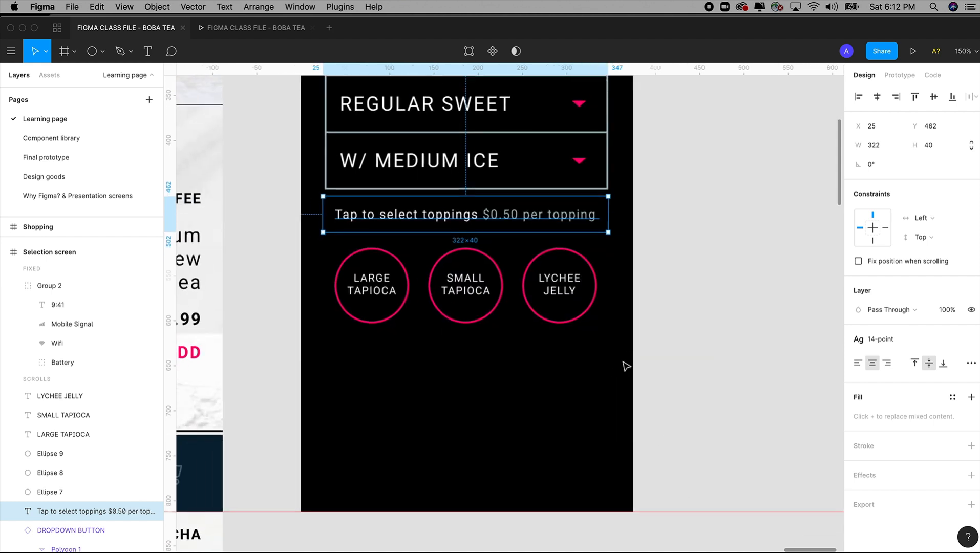
Step: Duplicate the toppings prompt straight down to Y 656 below the topping circles and open the copy's text for editing
{"action": "left_click_drag", "start_coordinate": [463, 221], "coordinate": [481, 389], "text": "alt"}
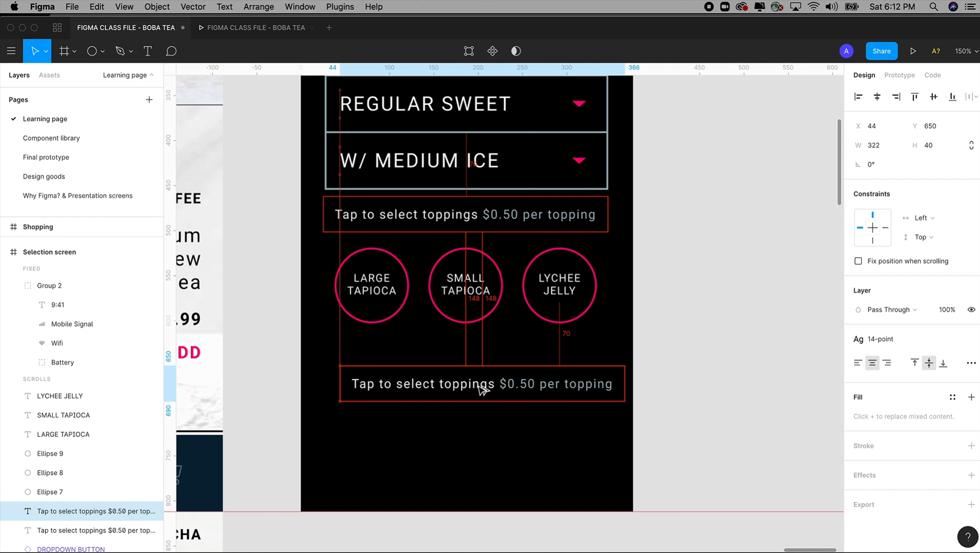
{"action": "key", "text": "super+z"}
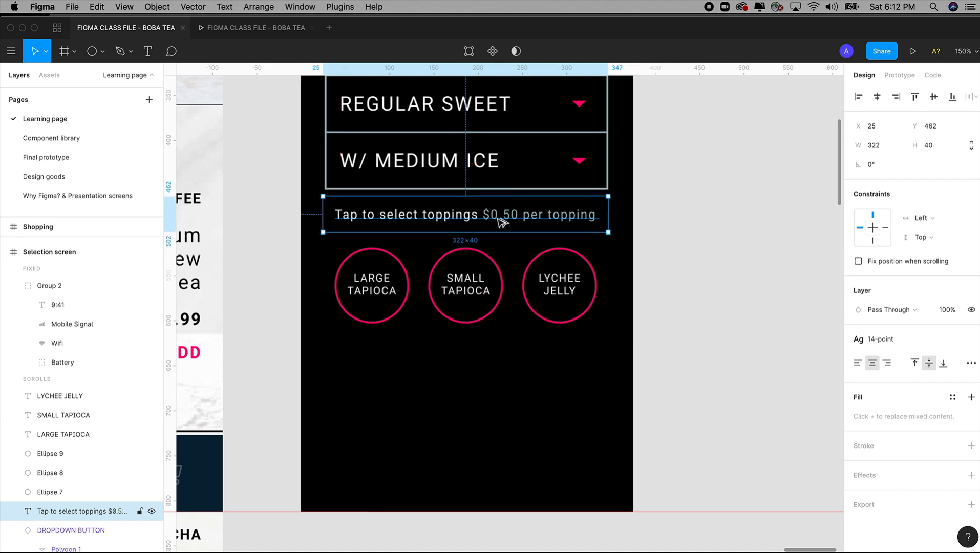
{"action": "left_click_drag", "start_coordinate": [501, 221], "coordinate": [605, 391], "text": "alt"}
{"action": "double_click", "coordinate": [482, 390]}
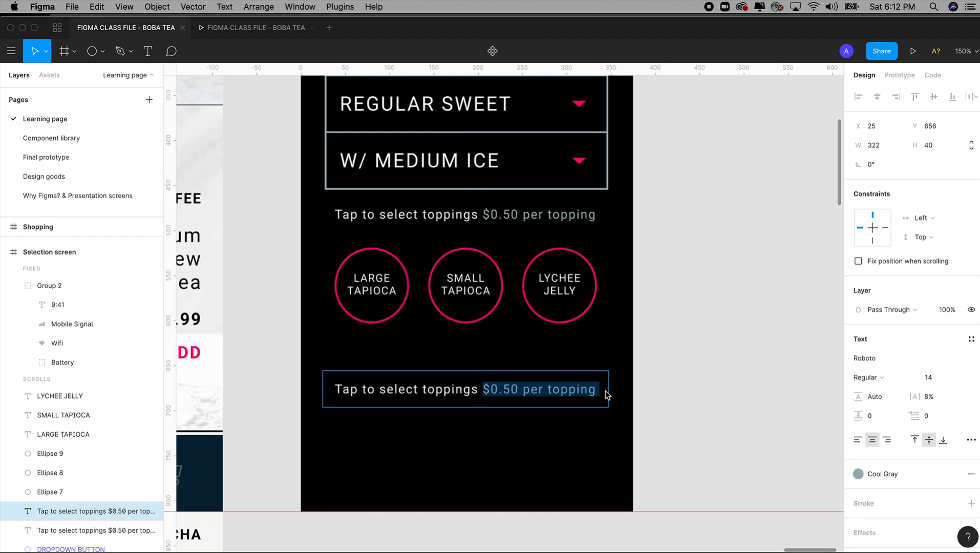
{"action": "type", "text": "TO"}
{"action": "key", "text": "super+z"}
{"action": "left_click_drag", "start_coordinate": [600, 390], "coordinate": [486, 391]}
{"action": "type", "text": "T"}
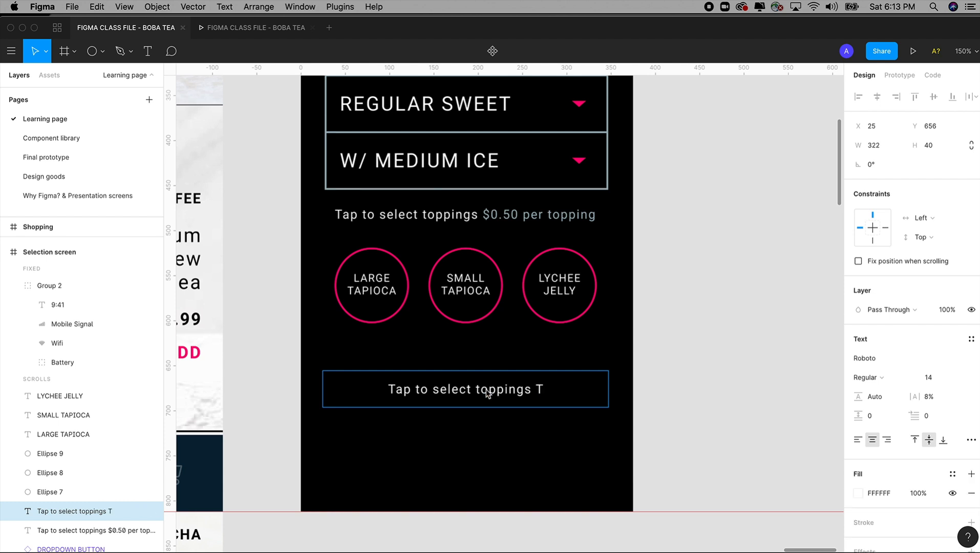
{"action": "key", "text": "super+z"}
Step: Replace the duplicated prompt's text with TOTAL: in the gray of the per-topping price
{"action": "left_click_drag", "start_coordinate": [490, 390], "coordinate": [606, 403]}
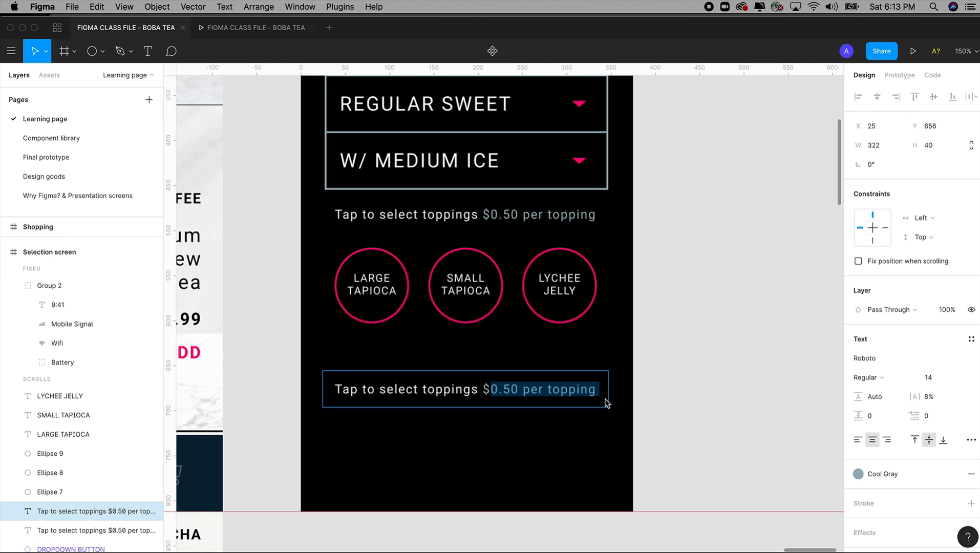
{"action": "type", "text": "TO"}
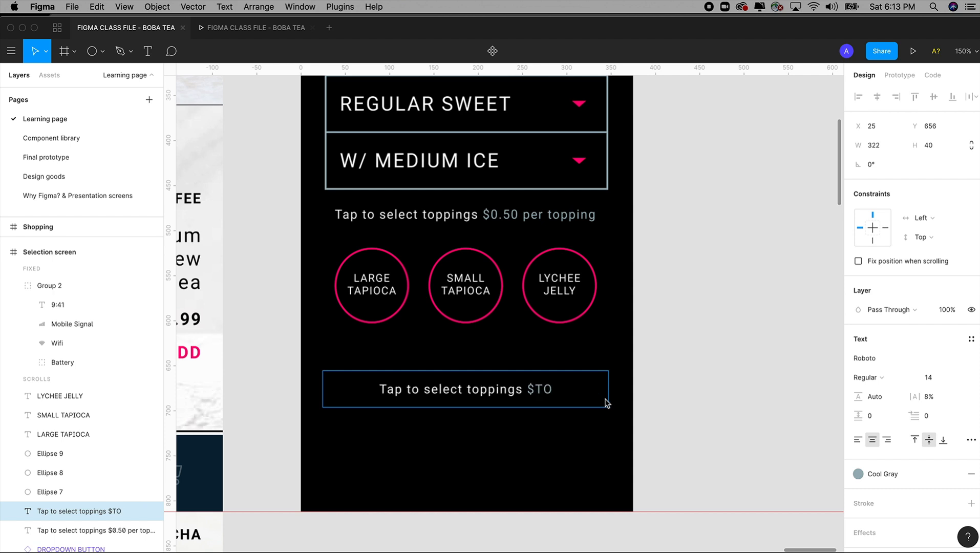
{"action": "type", "text": "TAL"}
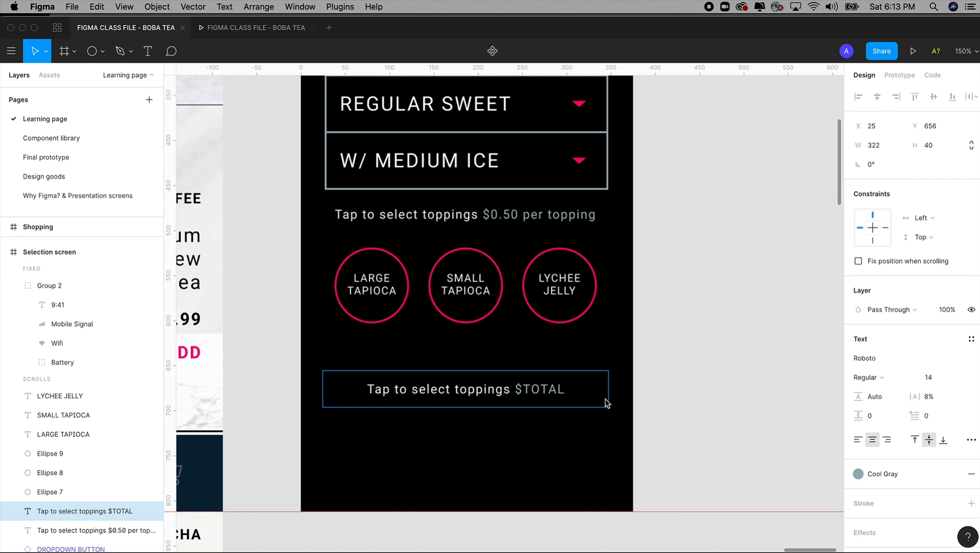
{"action": "type", "text": ":"}
{"action": "left_click_drag", "start_coordinate": [513, 390], "coordinate": [517, 392]}
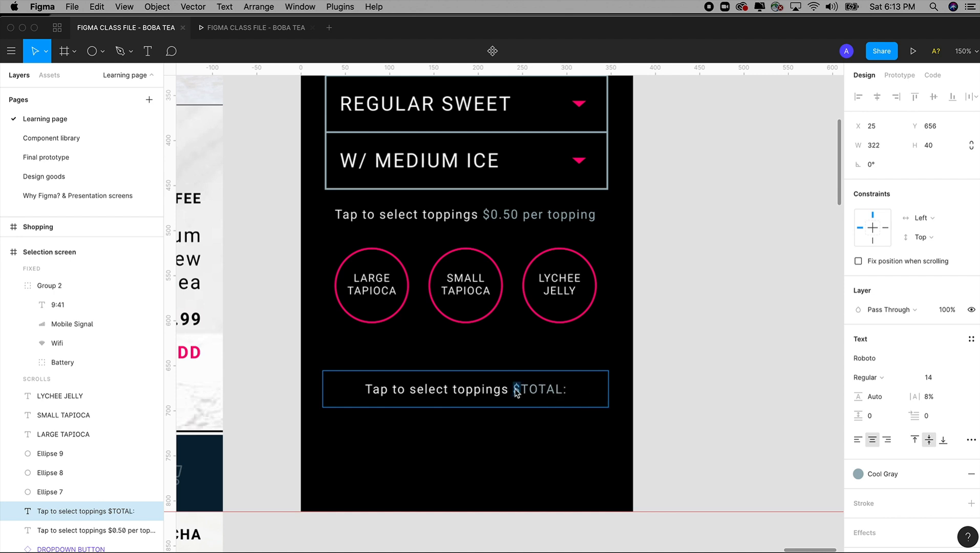
{"action": "key", "text": "BackSpace"}
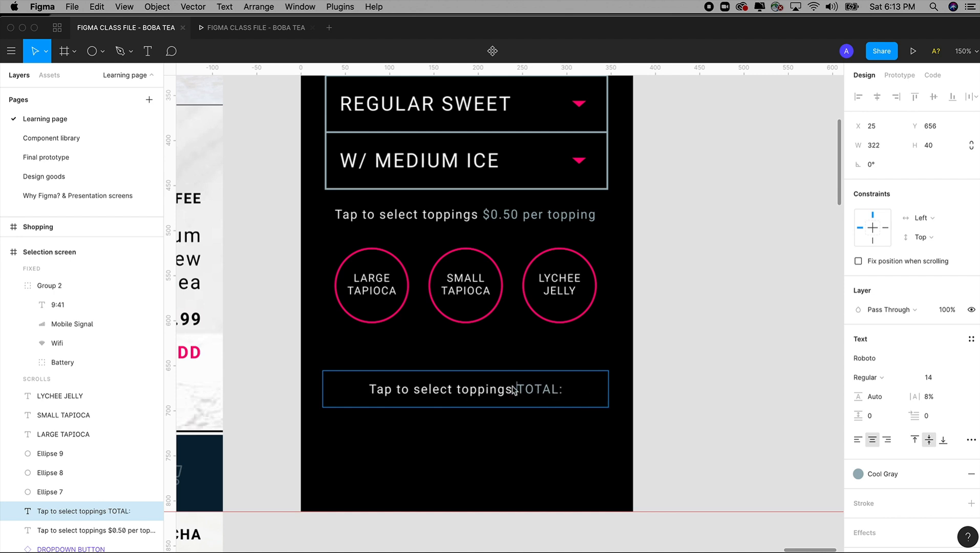
{"action": "left_click_drag", "start_coordinate": [519, 393], "coordinate": [352, 393]}
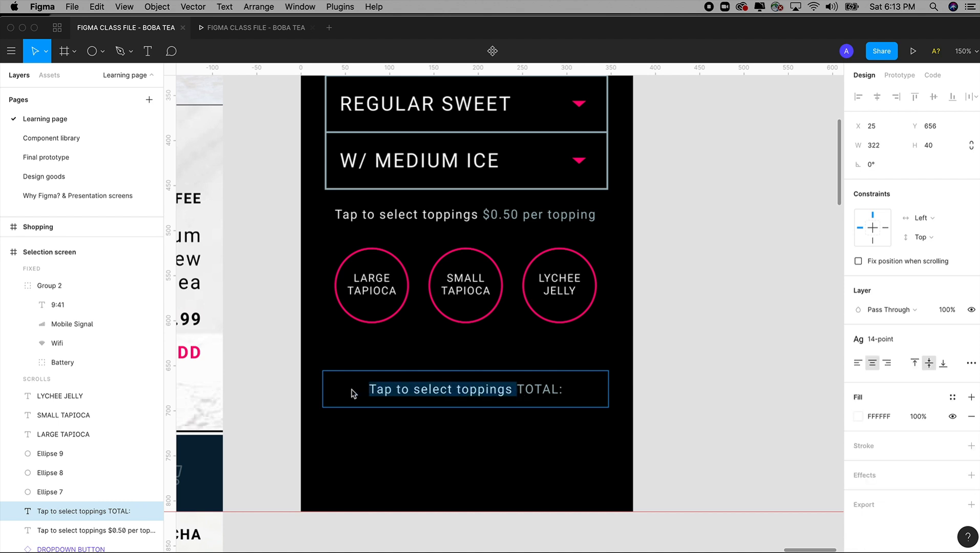
{"action": "key", "text": "BackSpace"}
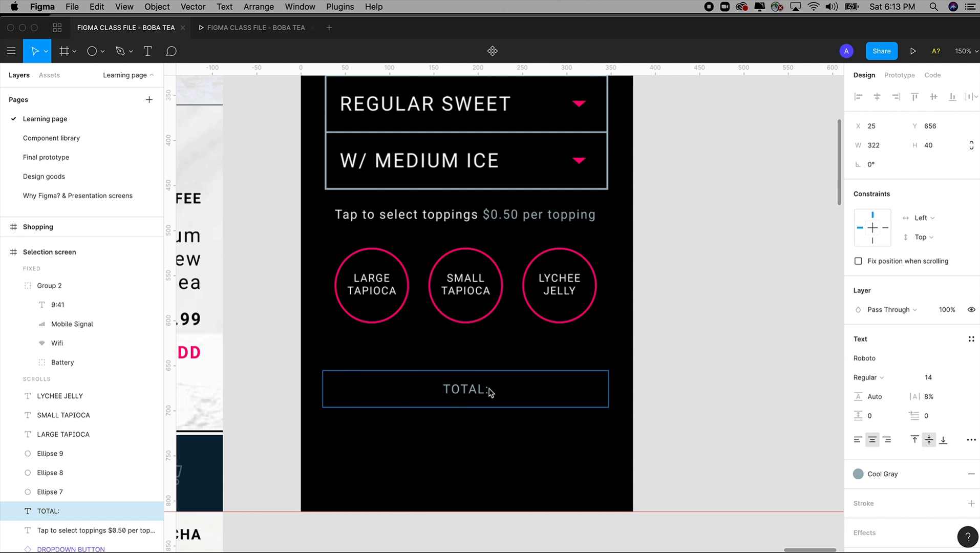
Step: Add $4.99 on a second line under TOTAL: and color the price with the White style
{"action": "key", "text": "Return"}
{"action": "type", "text": "$4."}
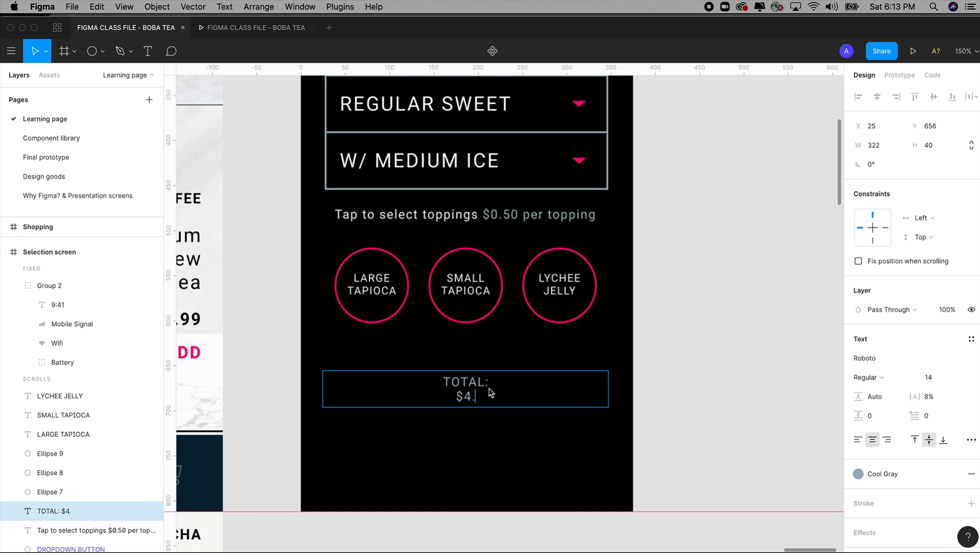
{"action": "type", "text": "99"}
{"action": "left_click_drag", "start_coordinate": [487, 399], "coordinate": [434, 400]}
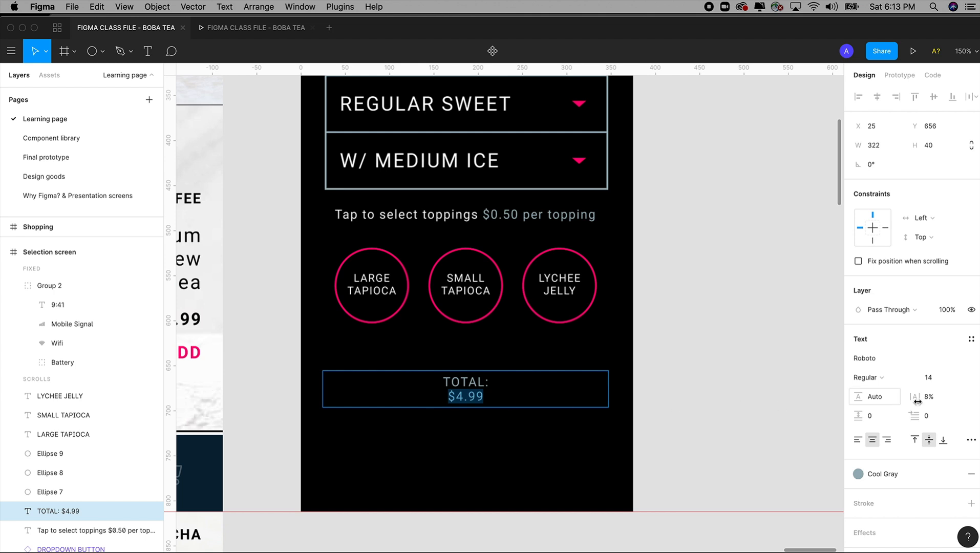
{"action": "left_click", "coordinate": [899, 475]}
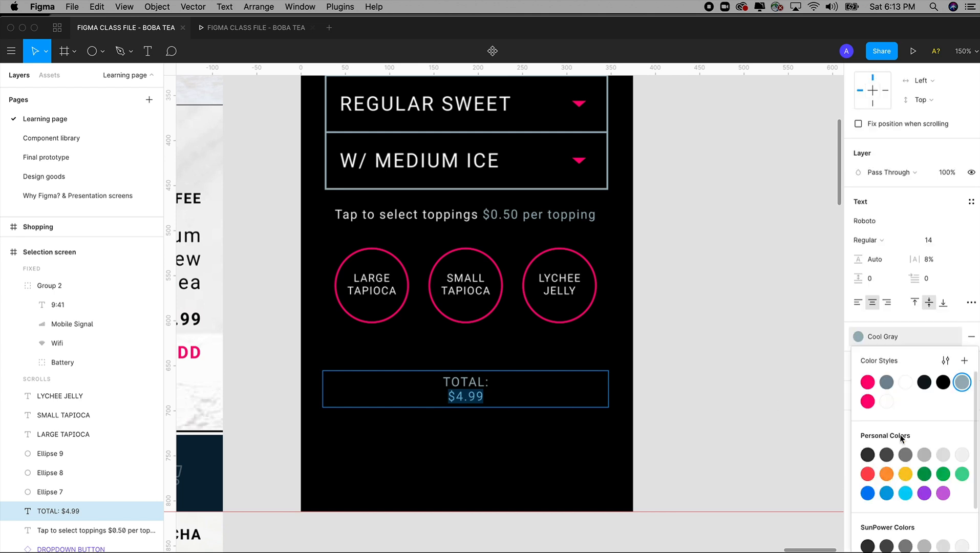
{"action": "left_click", "coordinate": [906, 381]}
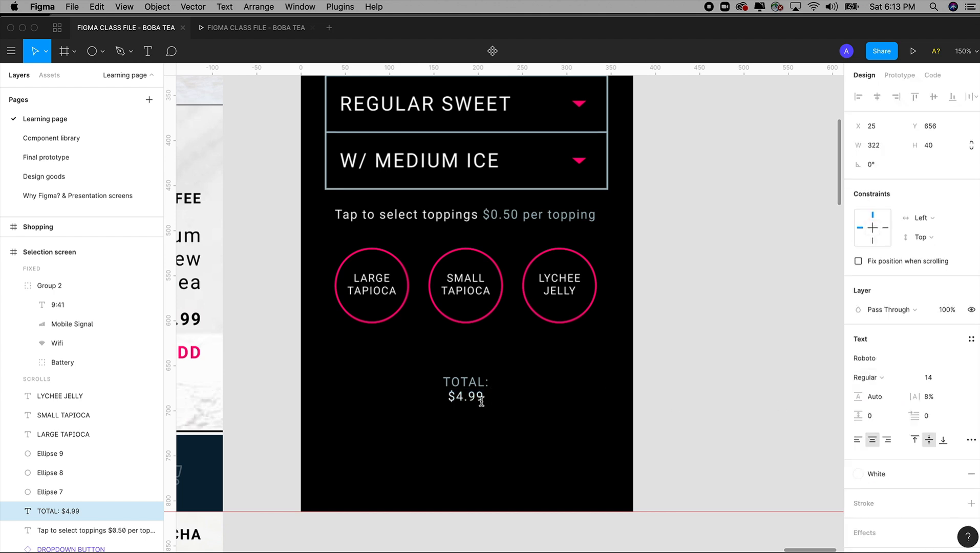
Step: Apply the 19 point - bold text style to the $4.99 price
{"action": "double_click", "coordinate": [452, 396]}
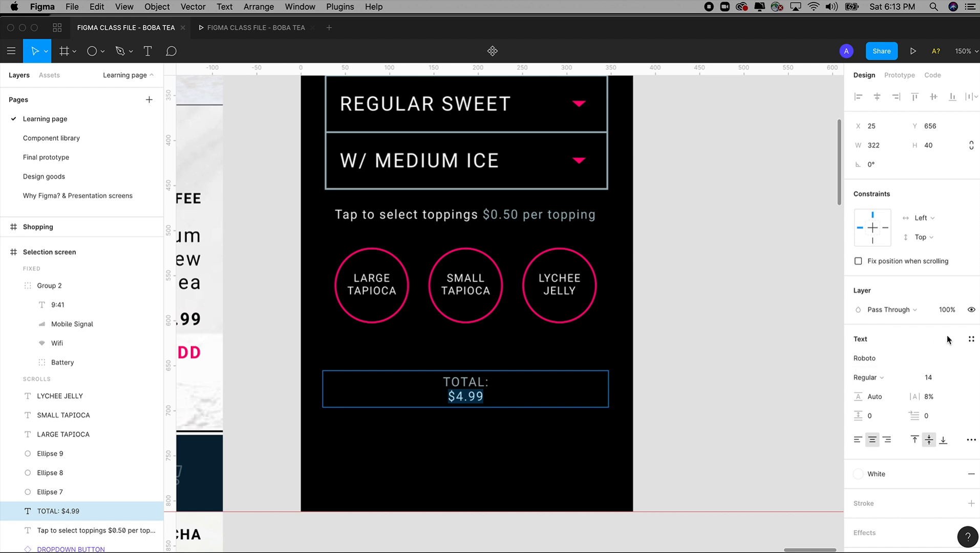
{"action": "left_click", "coordinate": [971, 339]}
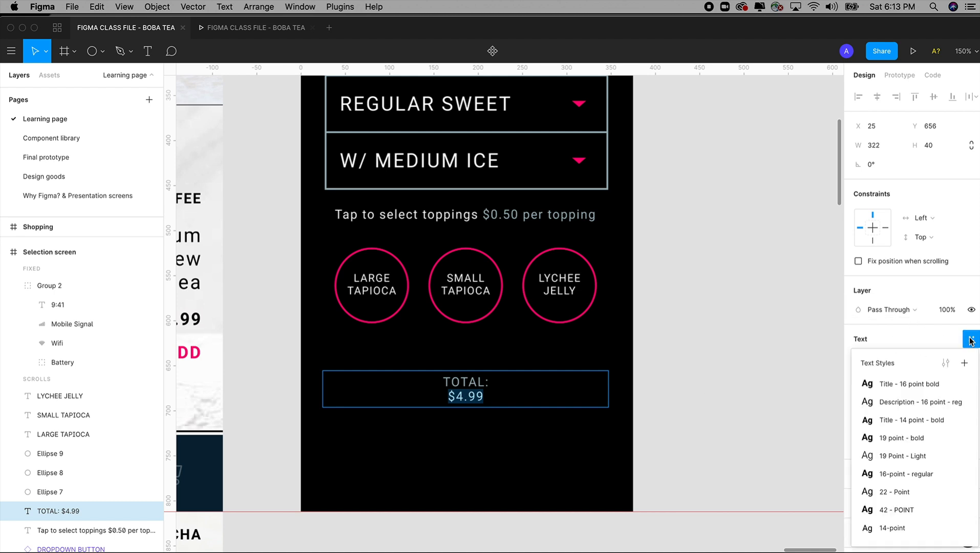
{"action": "left_click", "coordinate": [897, 457]}
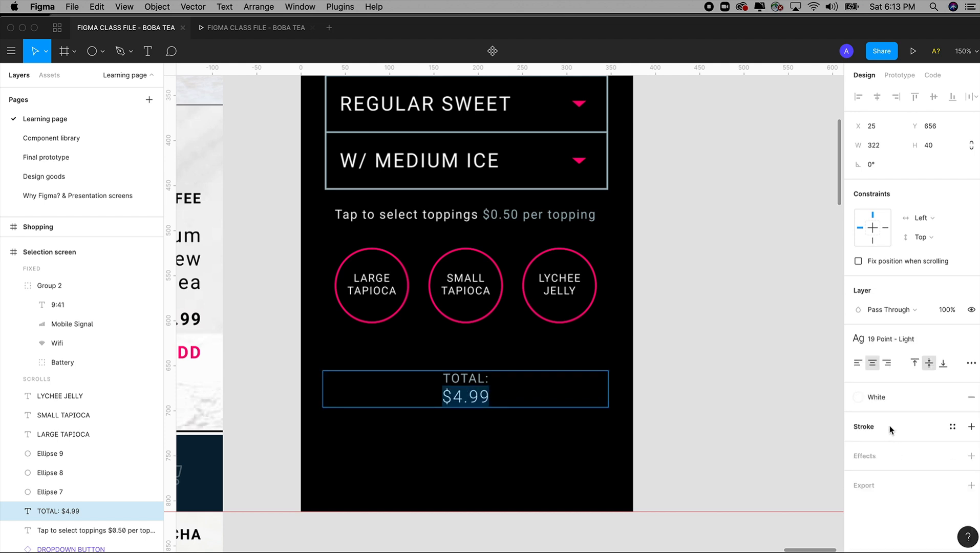
{"action": "left_click", "coordinate": [901, 340]}
{"action": "left_click", "coordinate": [901, 438]}
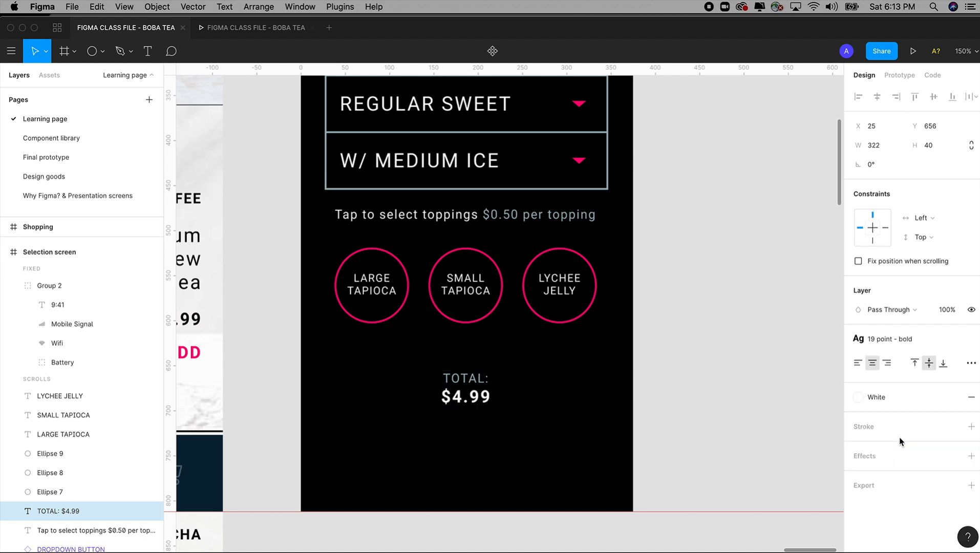
{"action": "left_click", "coordinate": [492, 378]}
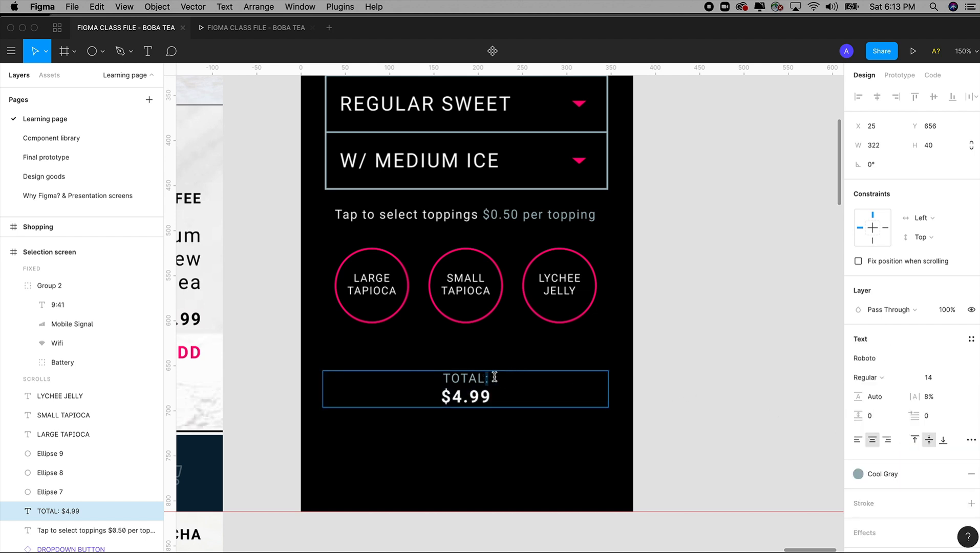
{"action": "left_click", "coordinate": [710, 388]}
{"action": "left_click", "coordinate": [709, 388]}
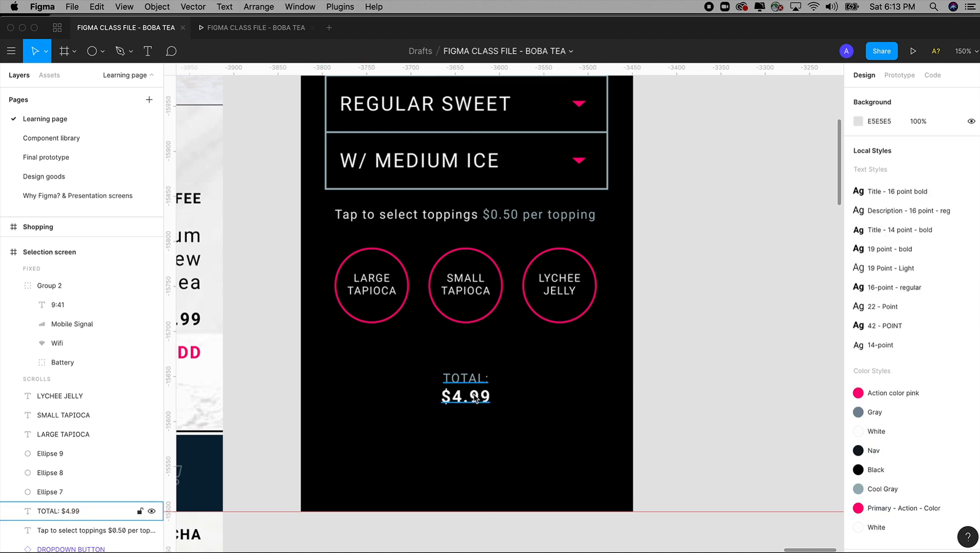
Step: Move the total text up to Y 650 and widen its box to the screen's full width of 375
{"action": "left_click", "coordinate": [482, 398]}
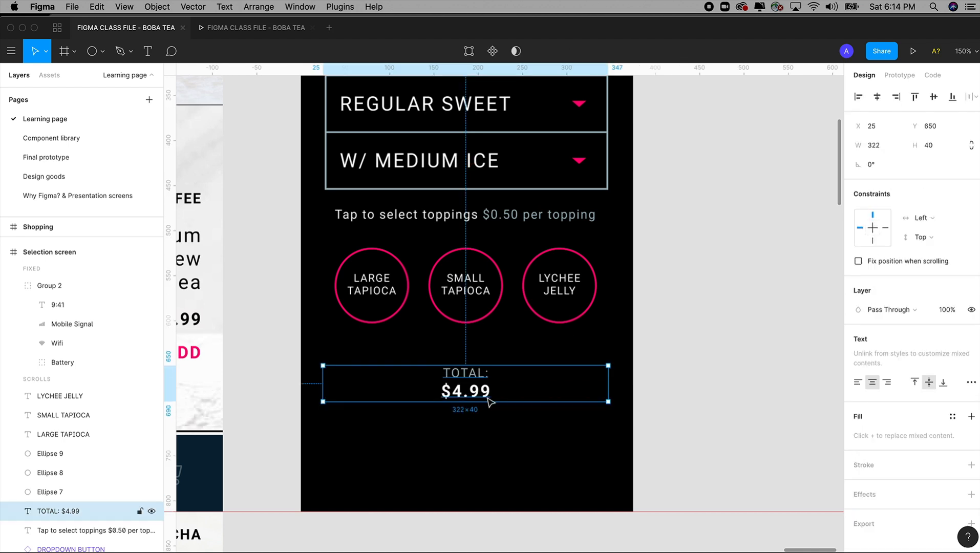
{"action": "left_click_drag", "start_coordinate": [608, 383], "coordinate": [632, 379]}
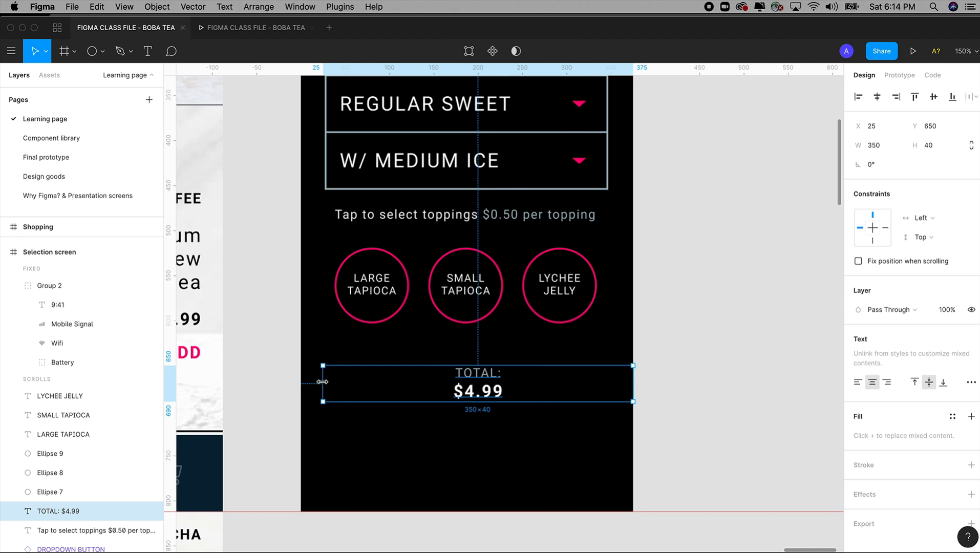
{"action": "left_click_drag", "start_coordinate": [322, 381], "coordinate": [302, 381]}
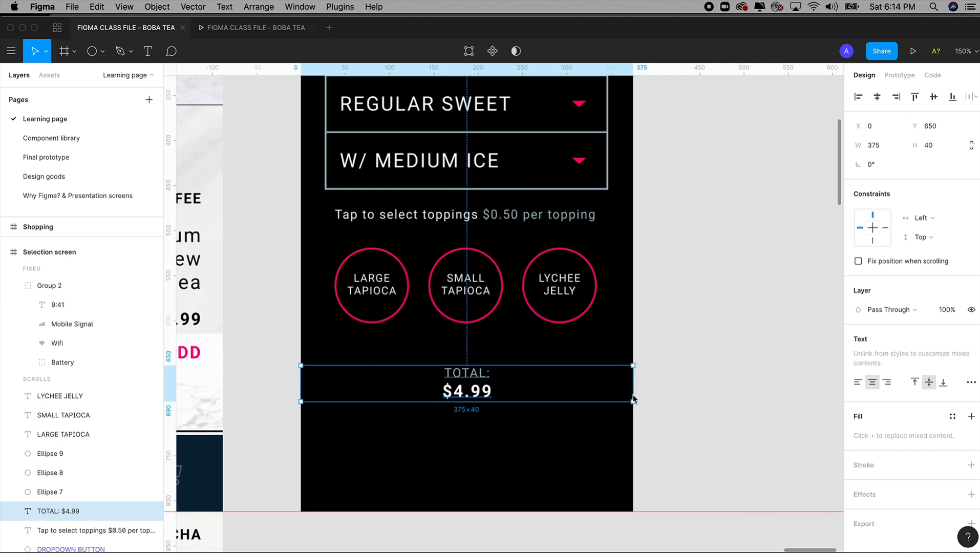
Step: Place an instance of the PRIMARY BUTTON component beneath the total on the Selection screen, at X 91, Y 718
{"action": "key", "text": "super+minus"}
{"action": "key", "text": "super+minus"}
{"action": "key", "text": "super+equal"}
{"action": "key", "text": "space"}
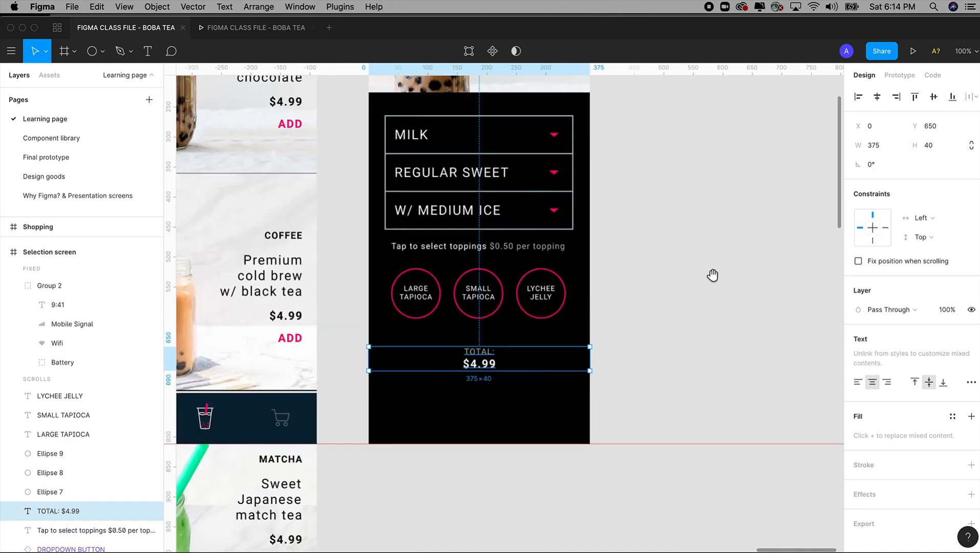
{"action": "left_click_drag", "start_coordinate": [716, 279], "coordinate": [669, 346]}
{"action": "left_click", "coordinate": [609, 406]}
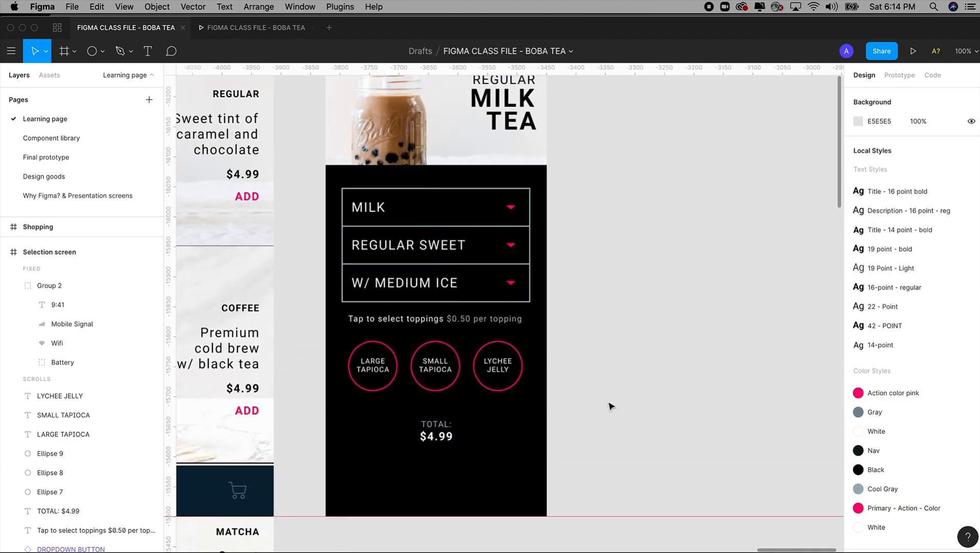
{"action": "key", "text": "super+minus"}
{"action": "key", "text": "super+minus"}
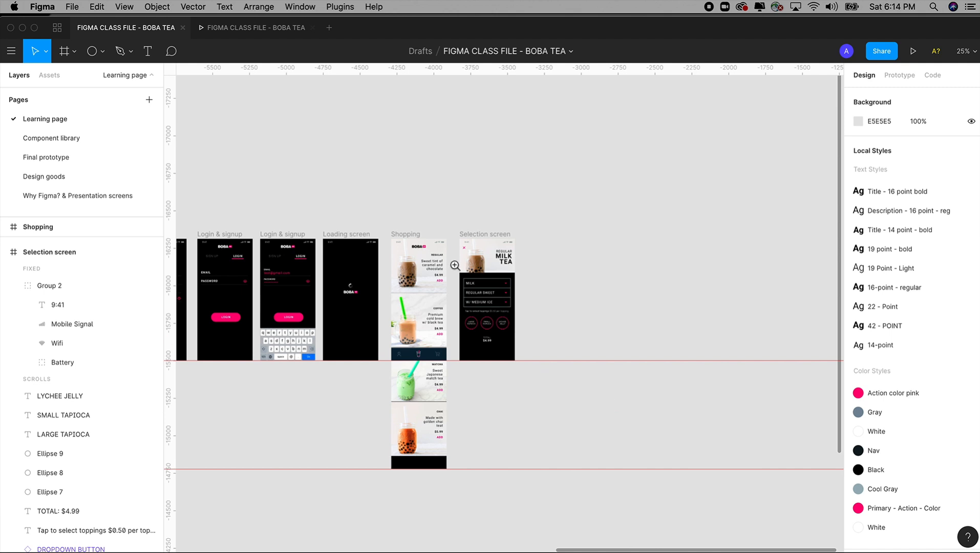
{"action": "left_click_drag", "start_coordinate": [455, 266], "coordinate": [544, 368]}
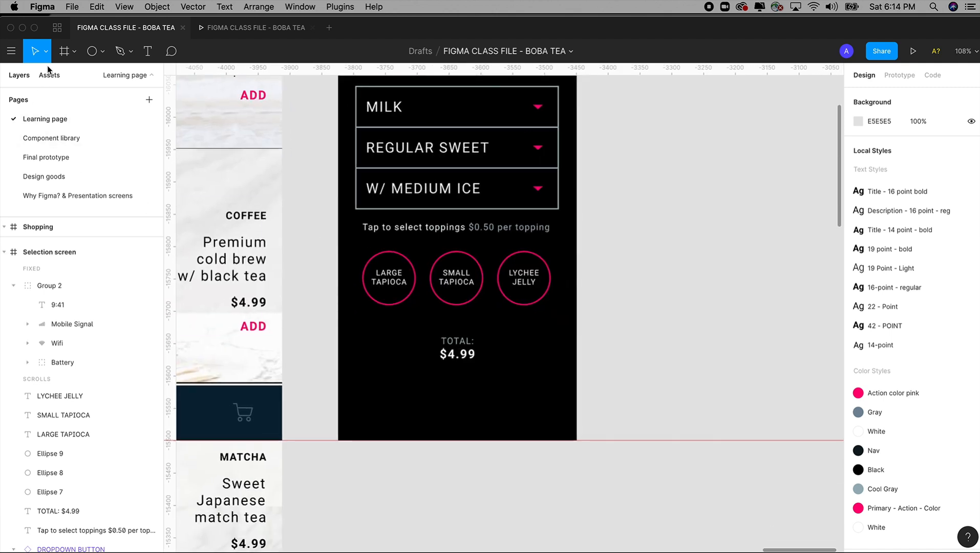
{"action": "left_click", "coordinate": [49, 74]}
{"action": "left_click_drag", "start_coordinate": [115, 249], "coordinate": [438, 397]}
{"action": "left_click_drag", "start_coordinate": [504, 416], "coordinate": [464, 400]}
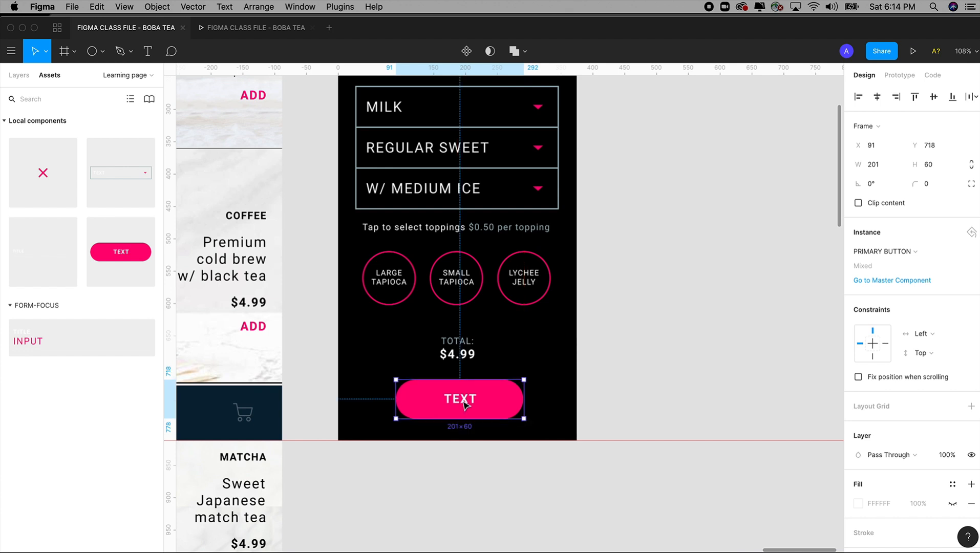
Step: Change the label of the new button below the total to ADD
{"action": "double_click", "coordinate": [464, 402]}
{"action": "double_click", "coordinate": [462, 400]}
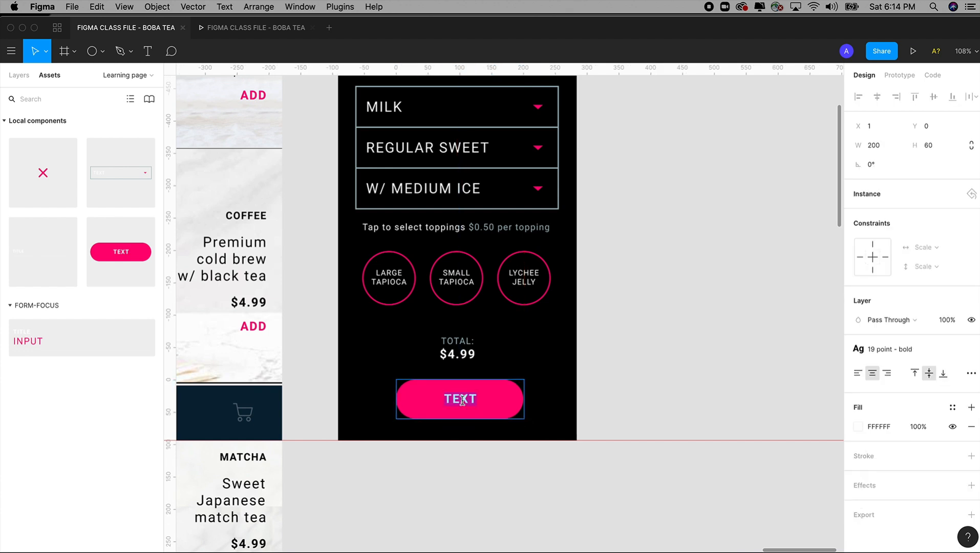
{"action": "type", "text": "ADD"}
{"action": "left_click", "coordinate": [636, 379]}
Step: Narrow the ADD button symmetrically about its center to a width of about 165
{"action": "left_click", "coordinate": [520, 403]}
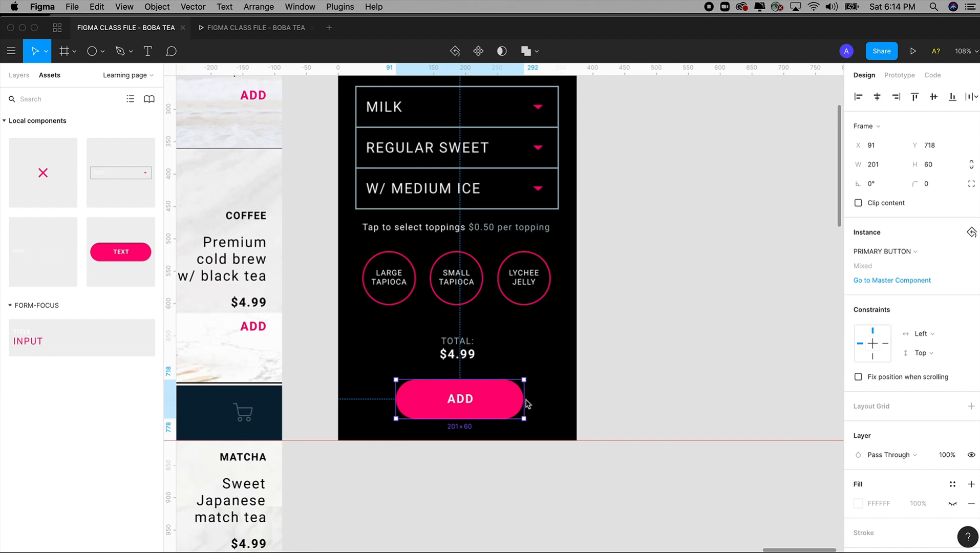
{"action": "left_click_drag", "start_coordinate": [523, 391], "coordinate": [515, 392]}
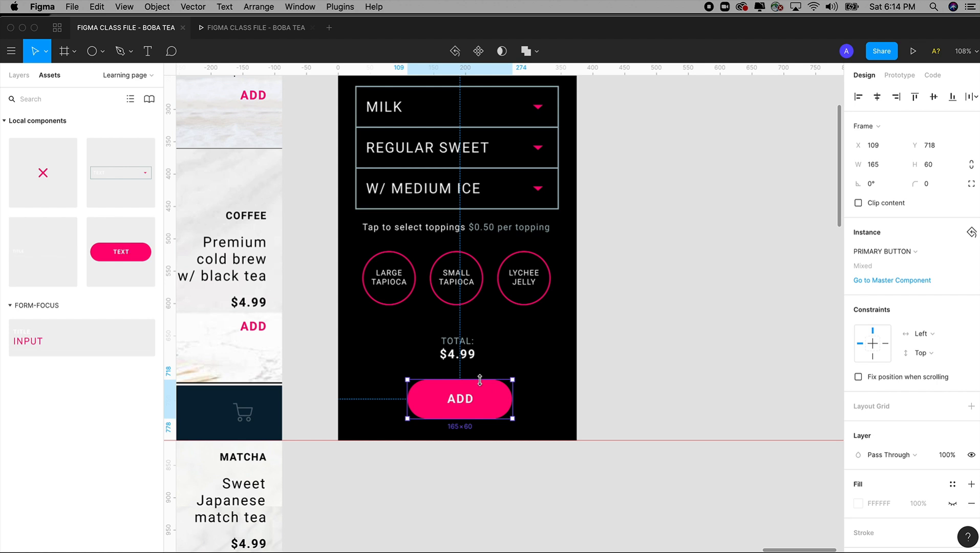
{"action": "left_click_drag", "start_coordinate": [481, 380], "coordinate": [481, 387]}
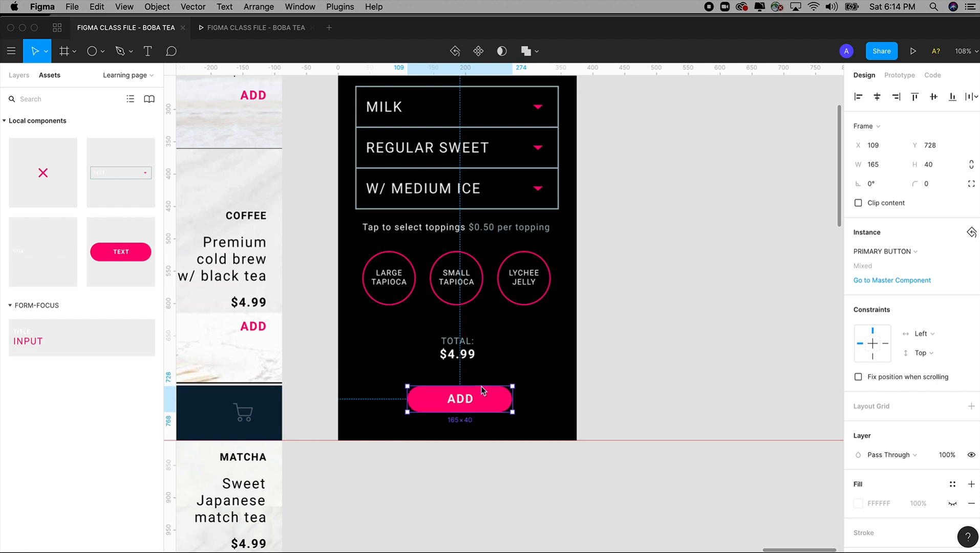
{"action": "key", "text": "super+z"}
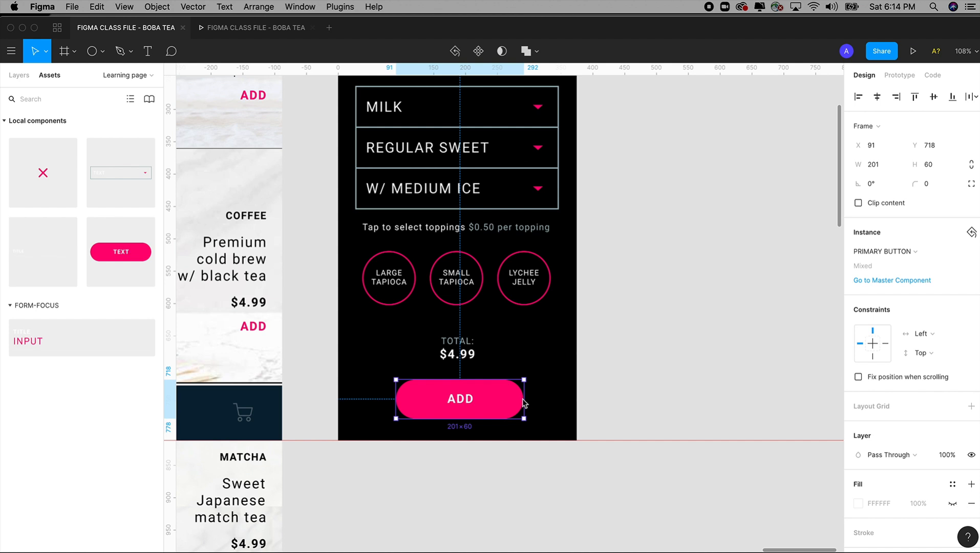
{"action": "left_click_drag", "start_coordinate": [492, 380], "coordinate": [512, 402]}
{"action": "key", "text": "super+z"}
{"action": "left_click", "coordinate": [649, 379]}
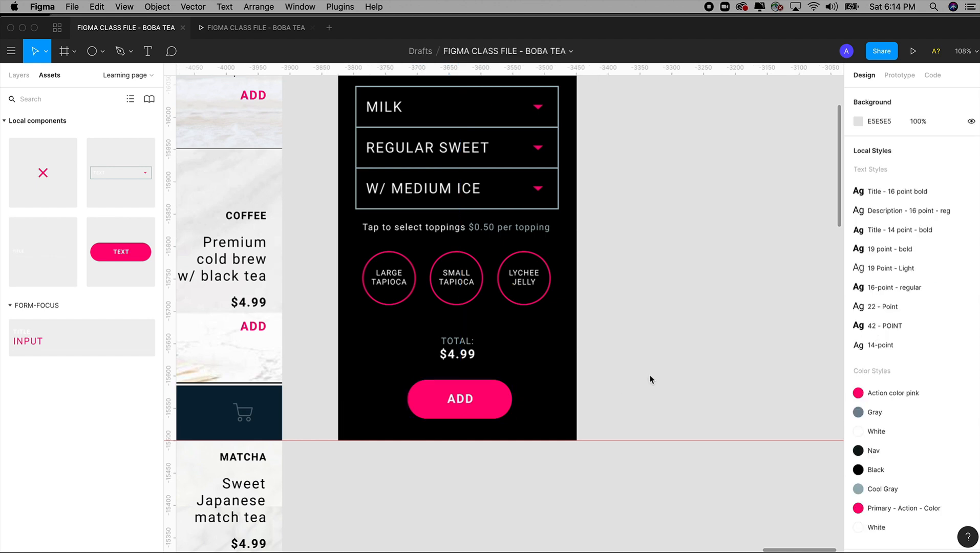
Step: Test the milk tea link from the Shopping screen to the Selection screen and its close icon in the running preview
{"action": "key", "text": "minus"}
{"action": "key", "text": "minus"}
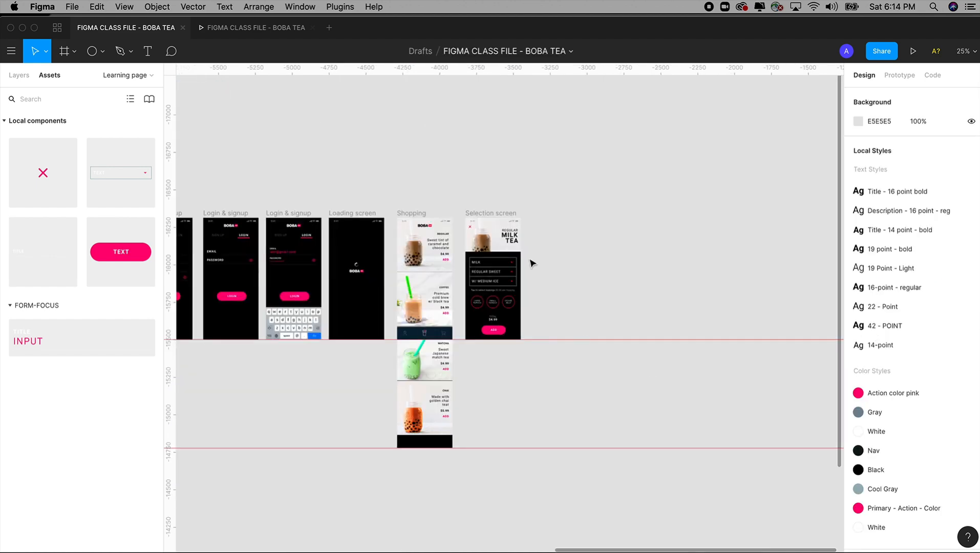
{"action": "left_click_drag", "start_coordinate": [502, 325], "coordinate": [551, 400]}
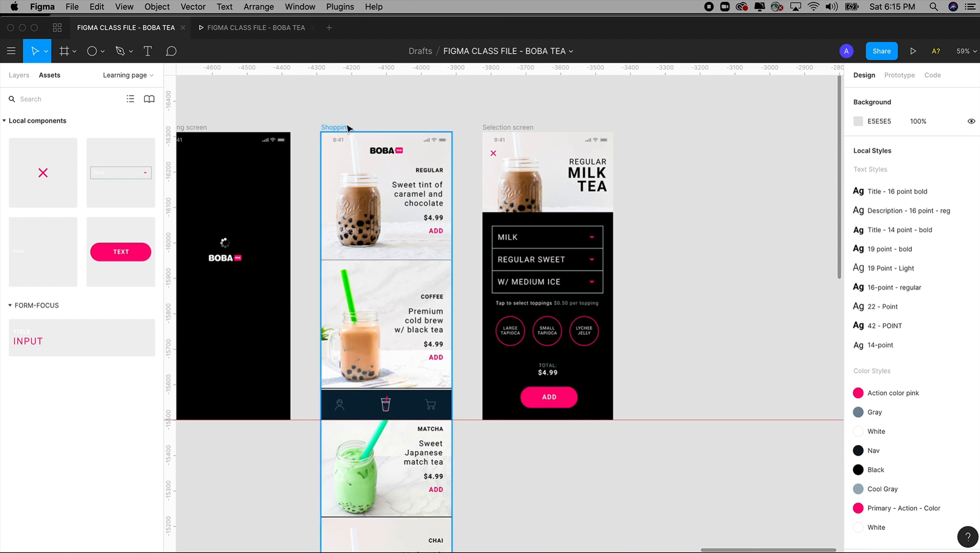
{"action": "left_click", "coordinate": [242, 29]}
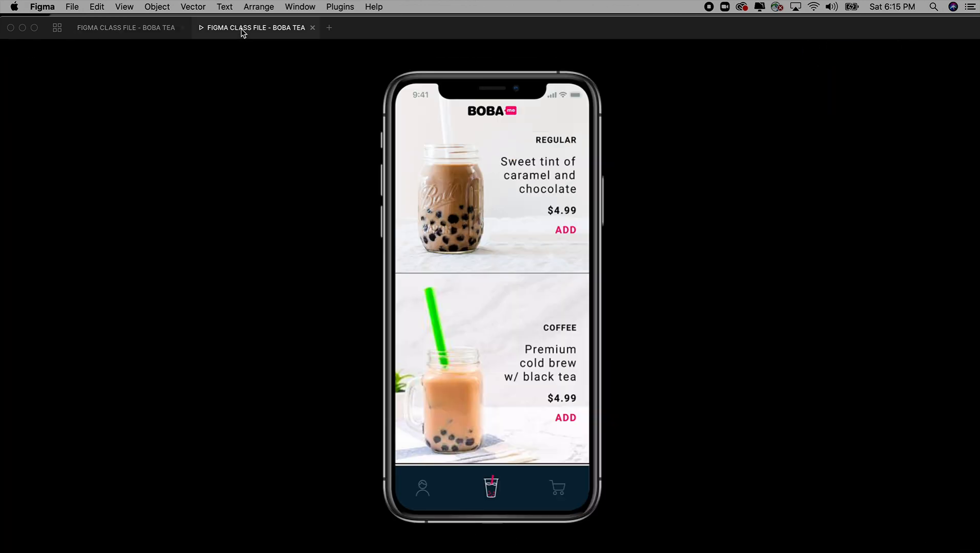
{"action": "left_click", "coordinate": [470, 201]}
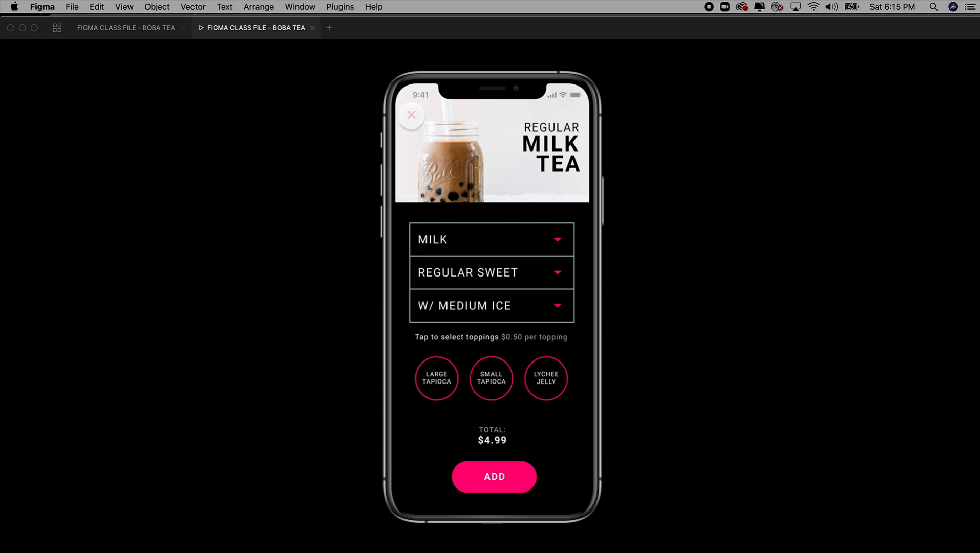
{"action": "left_click", "coordinate": [411, 114]}
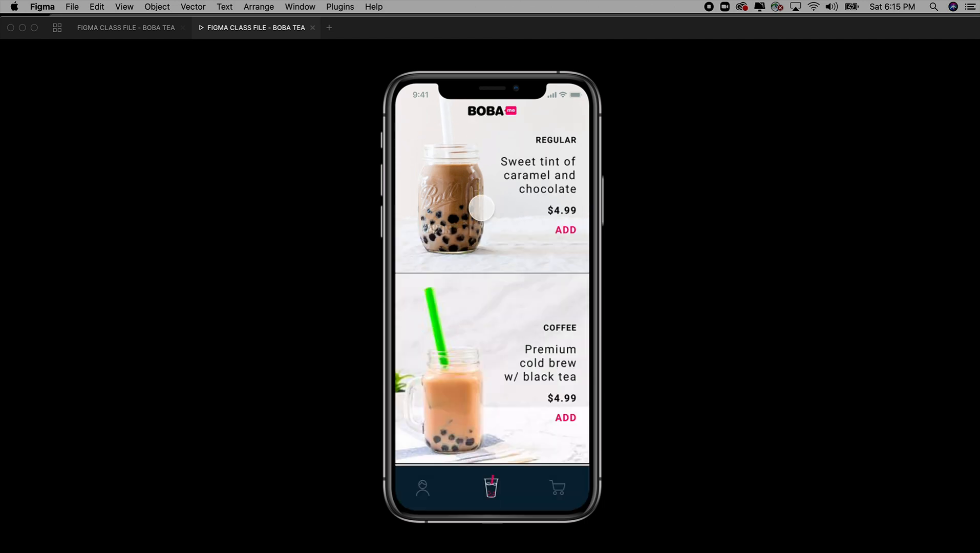
{"action": "left_click", "coordinate": [454, 195]}
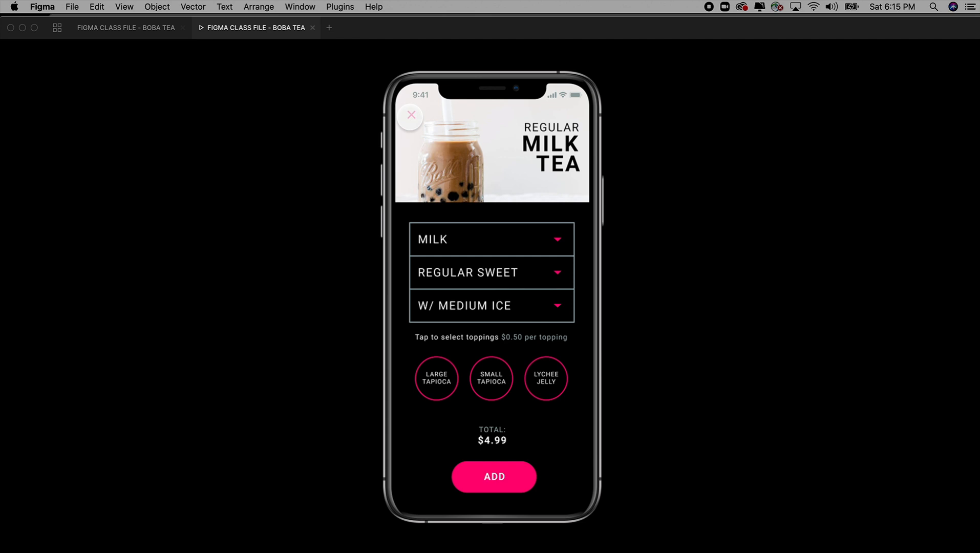
{"action": "left_click", "coordinate": [411, 115]}
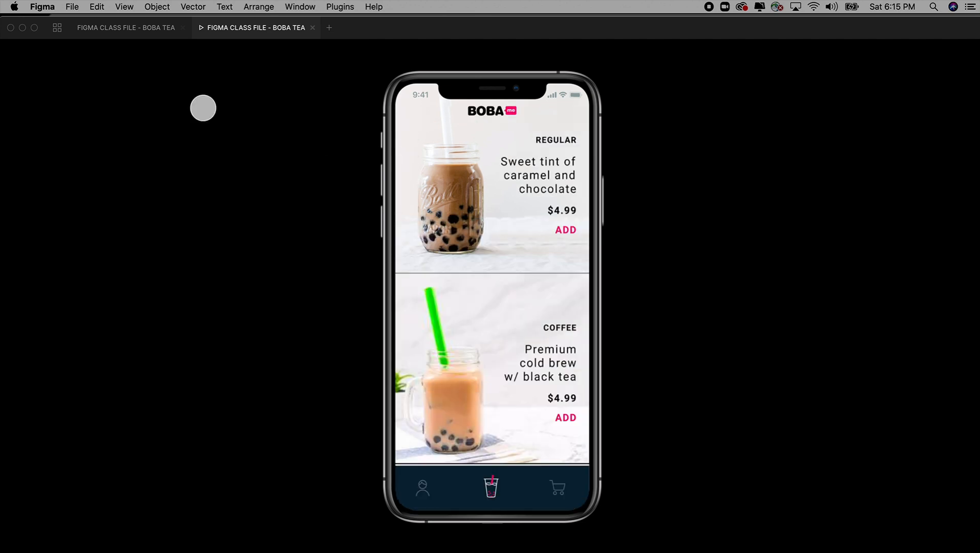
Step: Examine the milk tea selection screens and the sweetness-level menu on the Final prototype page
{"action": "left_click", "coordinate": [157, 31]}
{"action": "left_click_drag", "start_coordinate": [697, 227], "coordinate": [595, 219]}
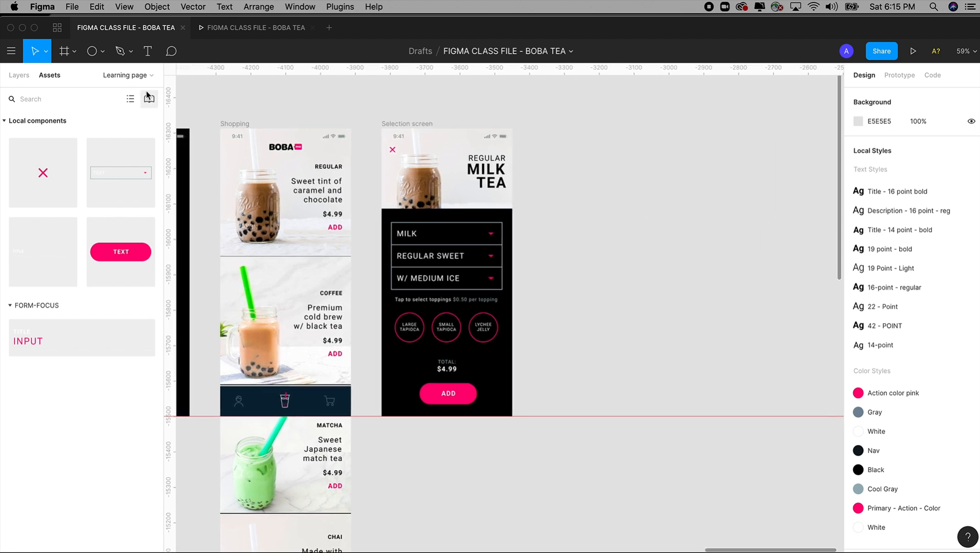
{"action": "left_click", "coordinate": [22, 76]}
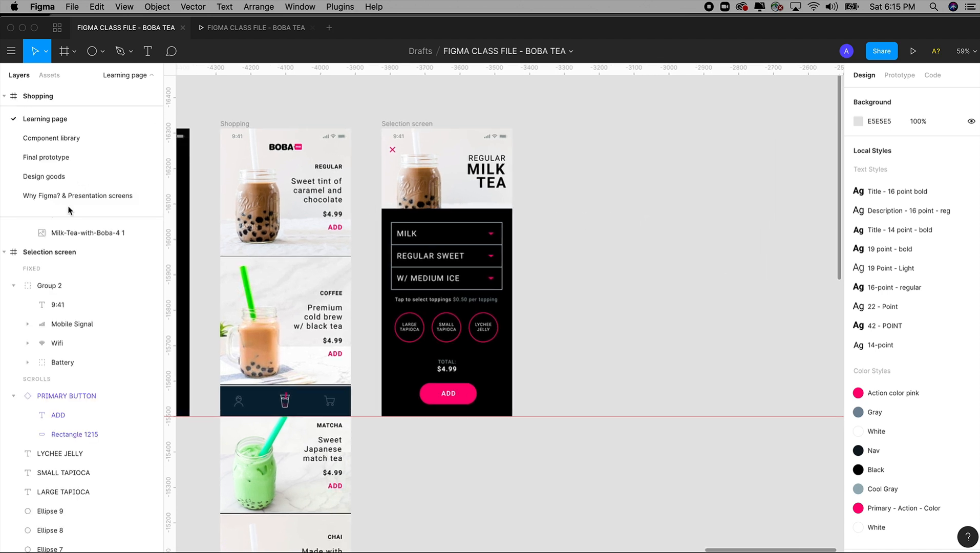
{"action": "left_click", "coordinate": [54, 157]}
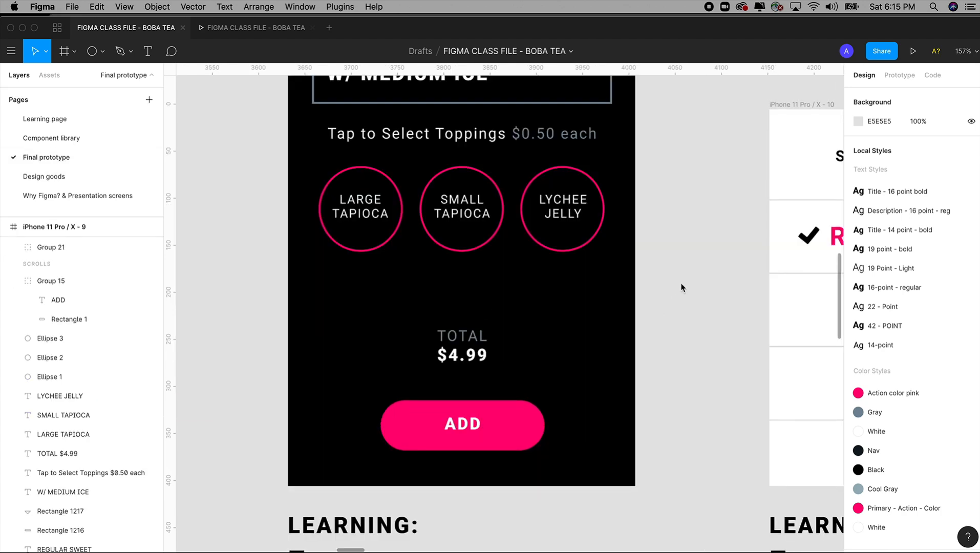
{"action": "key", "text": "super+minus"}
{"action": "key", "text": "super+minus"}
{"action": "key", "text": "z"}
{"action": "left_click_drag", "start_coordinate": [431, 147], "coordinate": [731, 438]}
{"action": "key", "text": "space"}
{"action": "left_click_drag", "start_coordinate": [673, 372], "coordinate": [581, 360]}
{"action": "key", "text": "space"}
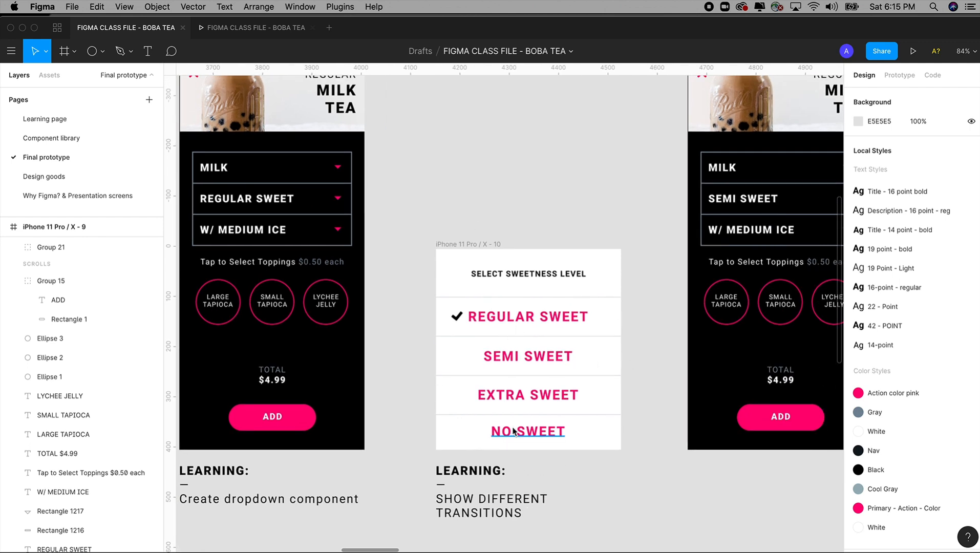
{"action": "key", "text": "minus"}
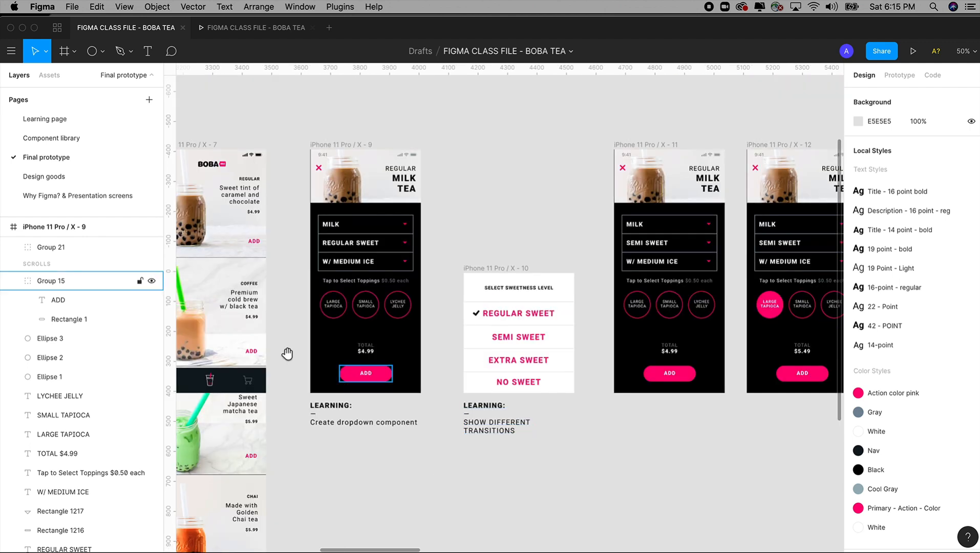
{"action": "scroll", "coordinate": [429, 393], "scroll_direction": "left", "scroll_amount": 5}
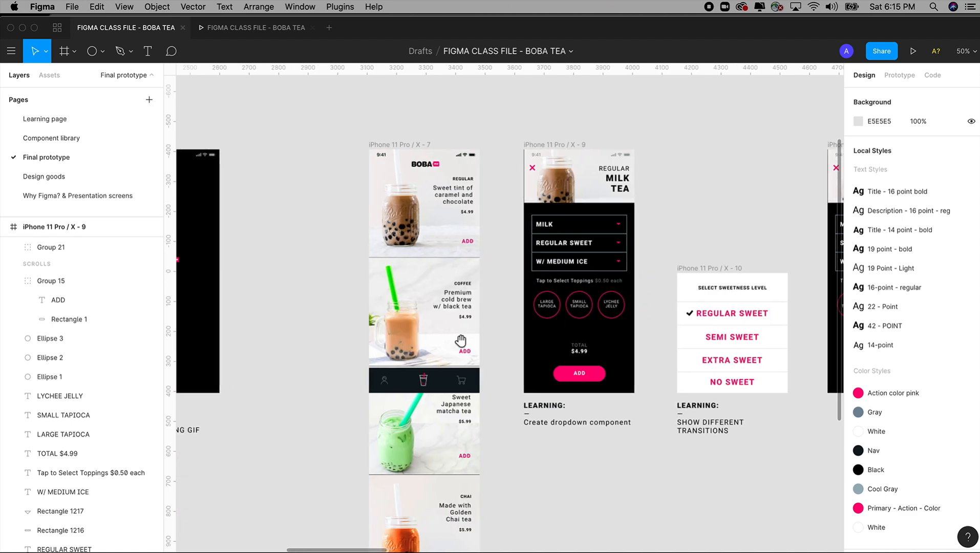
Step: Display the prototype connections on the Final prototype page and examine the links between the drink selection screens
{"action": "left_click", "coordinate": [899, 74]}
{"action": "scroll", "coordinate": [647, 221], "scroll_direction": "right", "scroll_amount": 4}
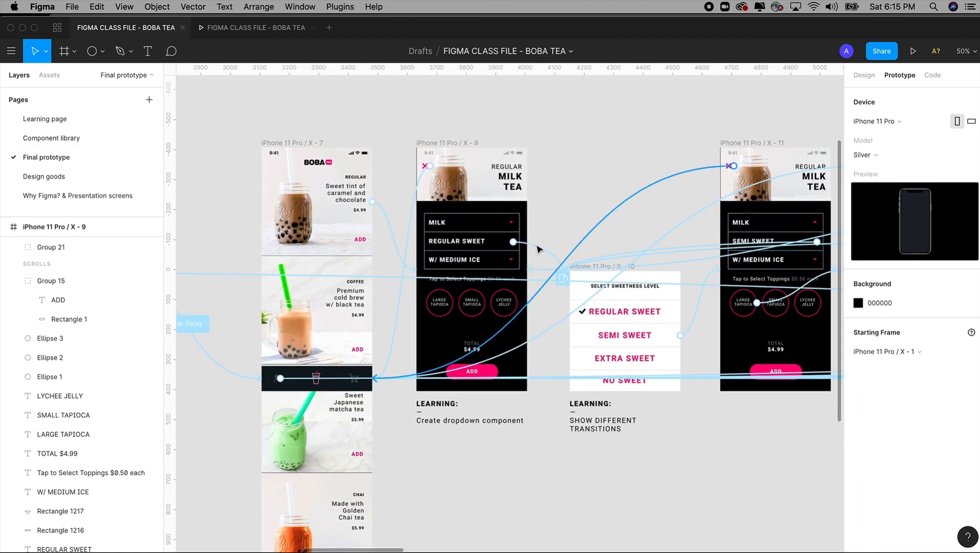
{"action": "scroll", "coordinate": [549, 245], "scroll_direction": "right", "scroll_amount": 5}
{"action": "key", "text": "z"}
{"action": "left_click_drag", "start_coordinate": [467, 140], "coordinate": [784, 451]}
{"action": "key", "text": "space"}
{"action": "left_click_drag", "start_coordinate": [719, 422], "coordinate": [613, 452]}
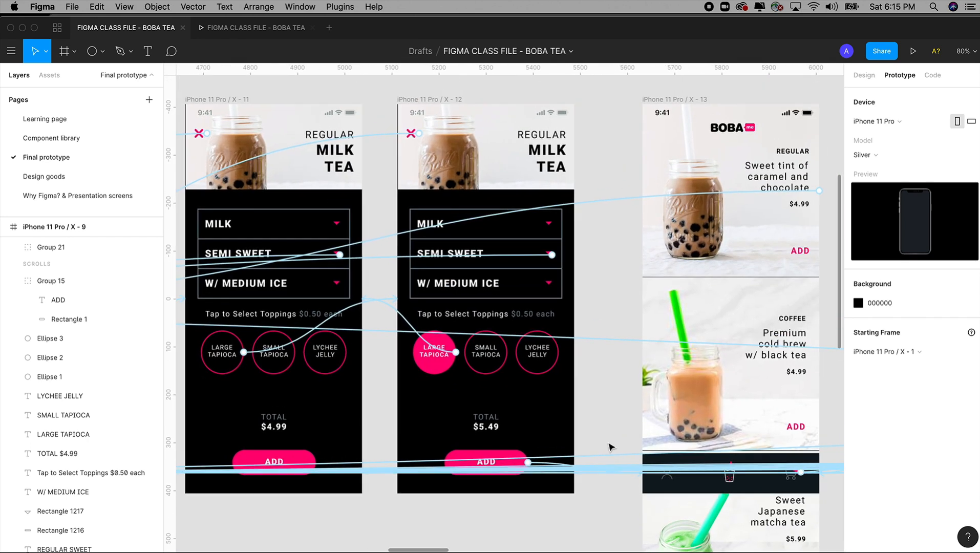
{"action": "key", "text": "super+minus"}
{"action": "key", "text": "super+minus"}
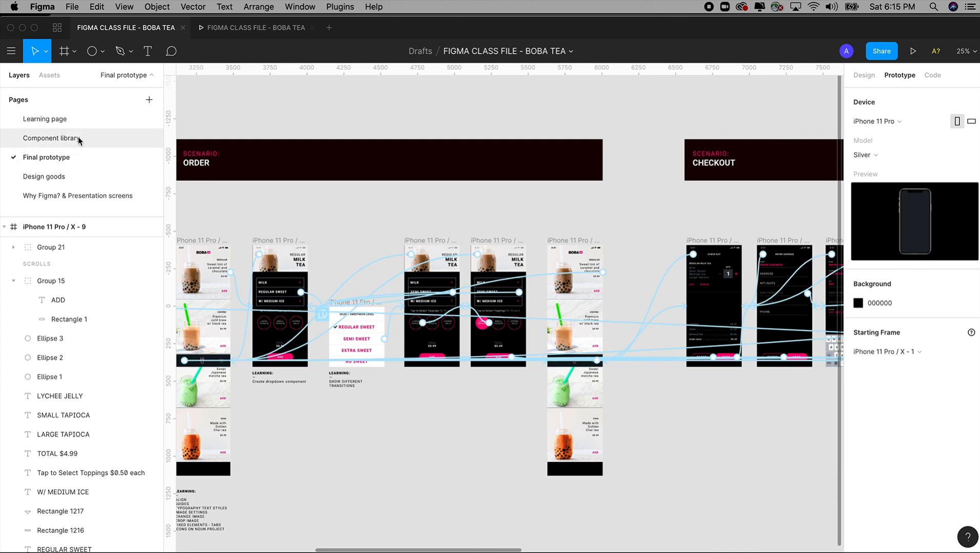
Step: Examine the Order and Checkout scenario flows, including the links from the sweetness-level menu to the topping selection screens
{"action": "left_click_drag", "start_coordinate": [628, 247], "coordinate": [390, 221]}
{"action": "scroll", "coordinate": [457, 213], "scroll_direction": "left", "scroll_amount": 3}
{"action": "scroll", "coordinate": [546, 197], "scroll_direction": "left", "scroll_amount": 4}
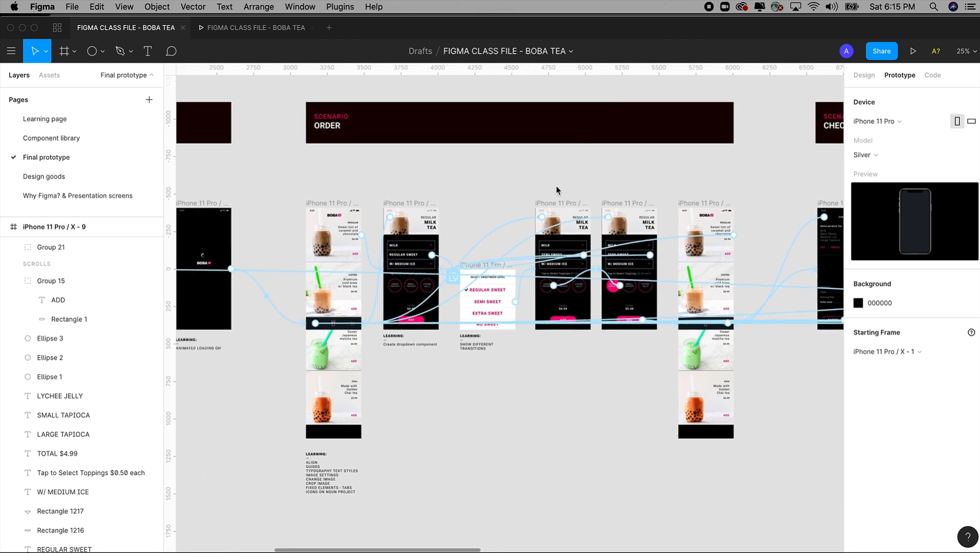
{"action": "left_click_drag", "start_coordinate": [556, 195], "coordinate": [496, 195]}
{"action": "scroll", "coordinate": [495, 194], "scroll_direction": "right", "scroll_amount": 5}
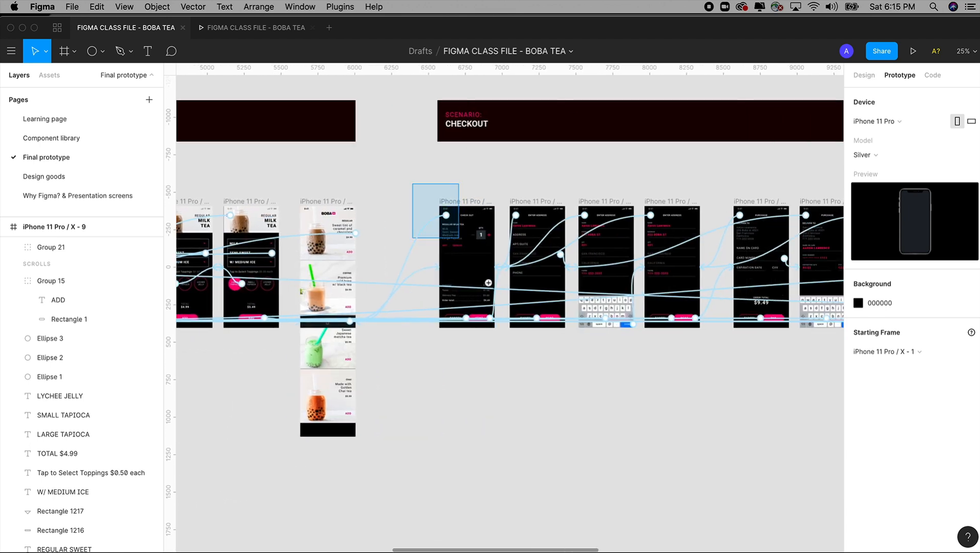
{"action": "scroll", "coordinate": [363, 396], "scroll_direction": "up", "scroll_amount": 5}
{"action": "scroll", "coordinate": [399, 349], "scroll_direction": "left", "scroll_amount": 3}
{"action": "scroll", "coordinate": [399, 349], "scroll_direction": "left", "scroll_amount": 6}
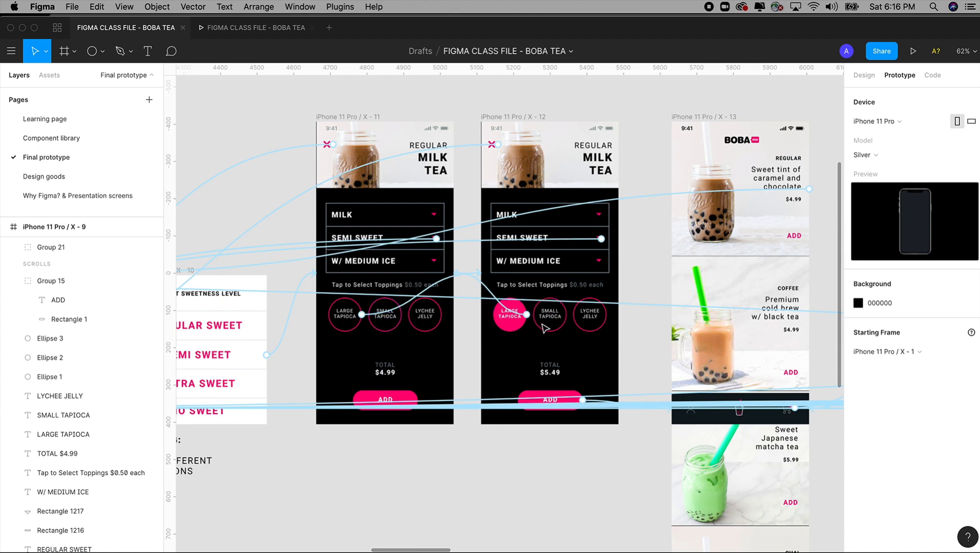
{"action": "scroll", "coordinate": [371, 212], "scroll_direction": "left", "scroll_amount": 2}
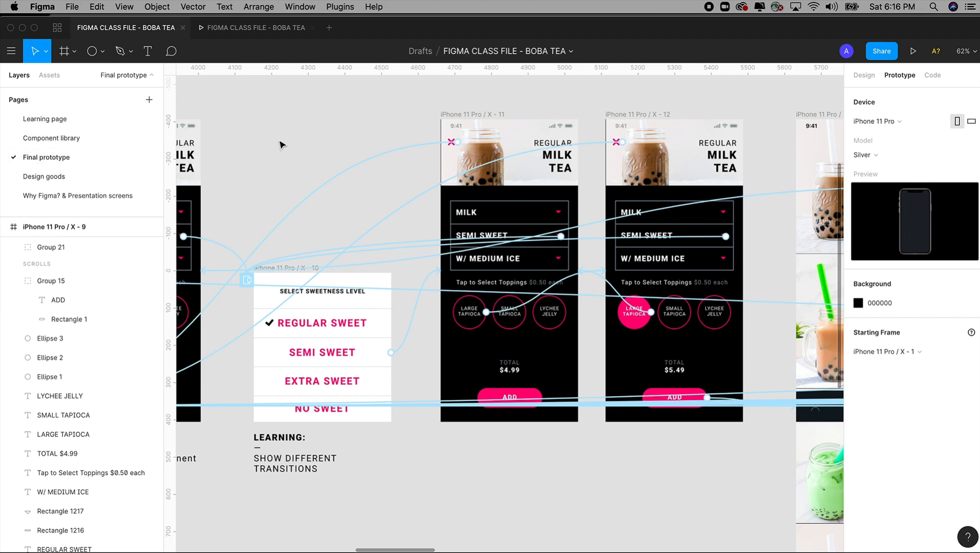
Step: Return to the Learning page and try the milk tea link to the Selection screen in the preview
{"action": "left_click", "coordinate": [251, 28]}
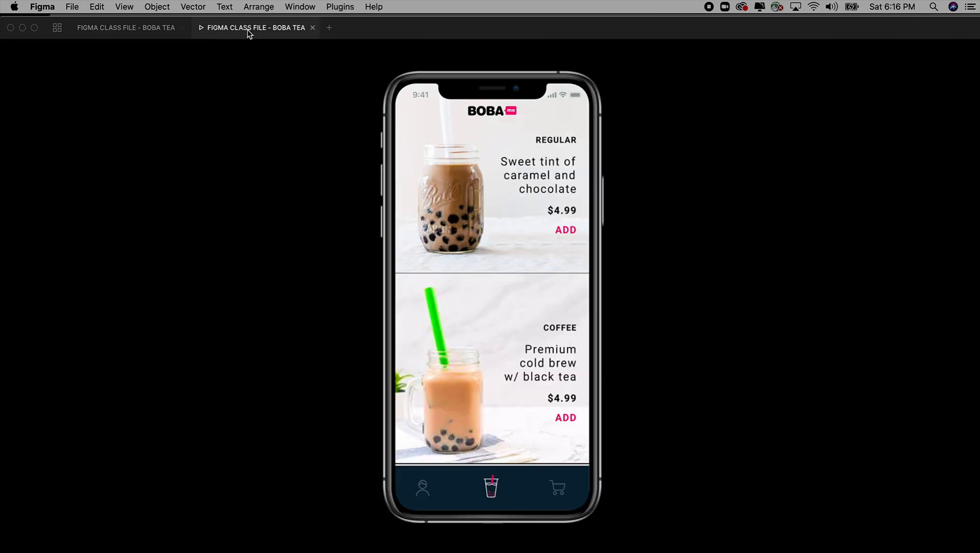
{"action": "left_click", "coordinate": [139, 26]}
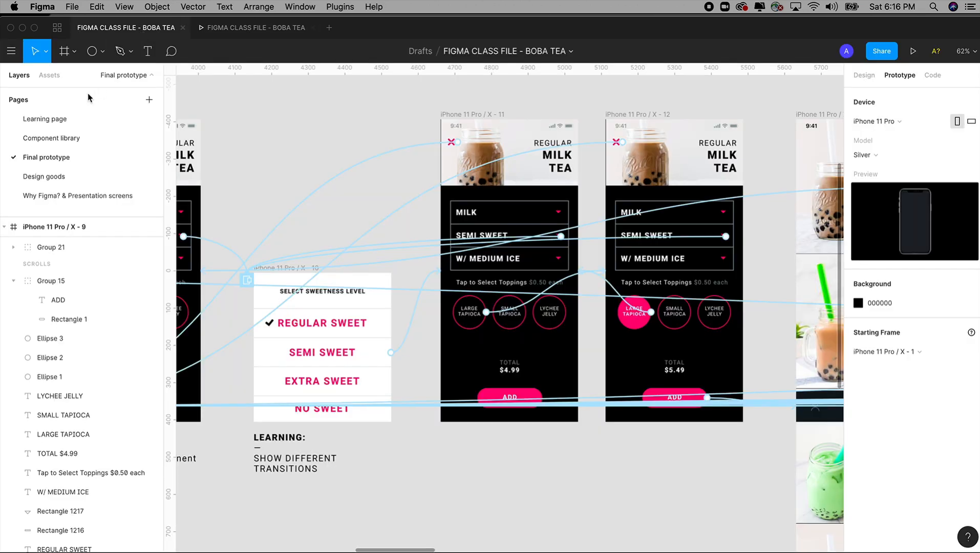
{"action": "left_click", "coordinate": [59, 120]}
{"action": "left_click", "coordinate": [270, 29]}
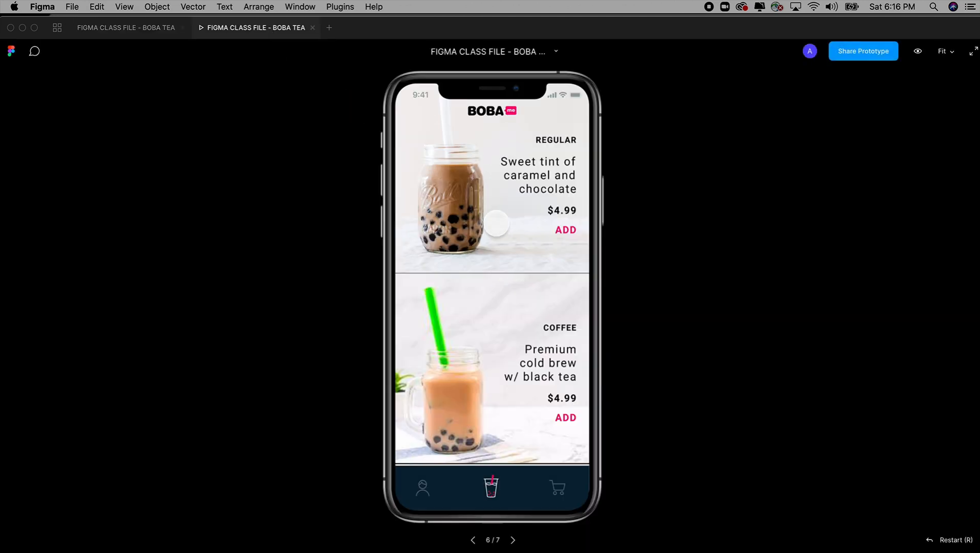
{"action": "left_click", "coordinate": [464, 202]}
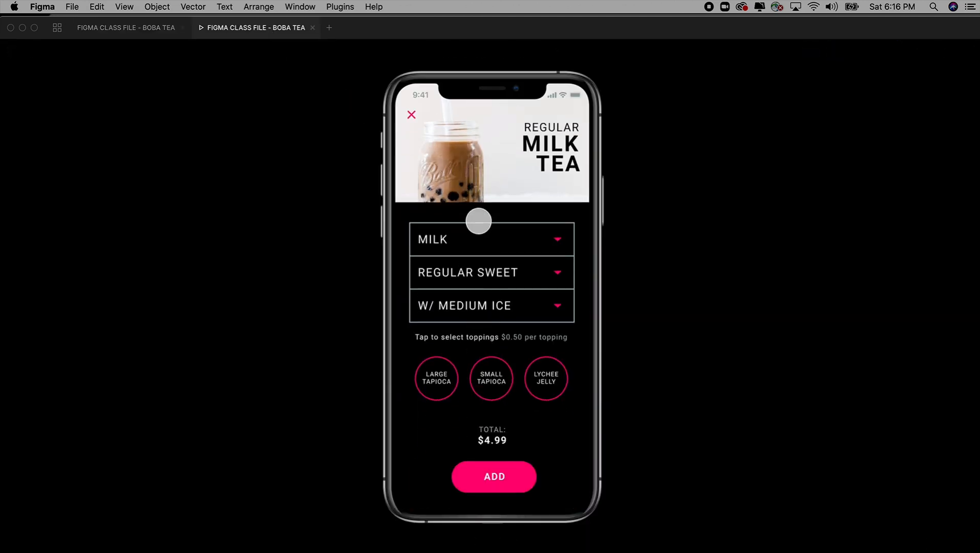
Step: Close the current preview, present the Final prototype page instead, and close that presentation after viewing it
{"action": "left_click", "coordinate": [140, 28]}
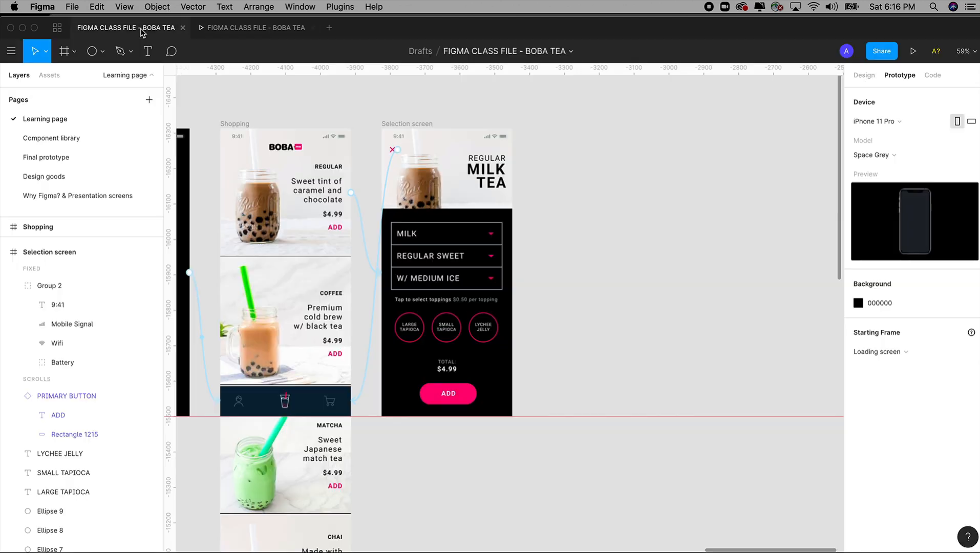
{"action": "left_click", "coordinate": [55, 161]}
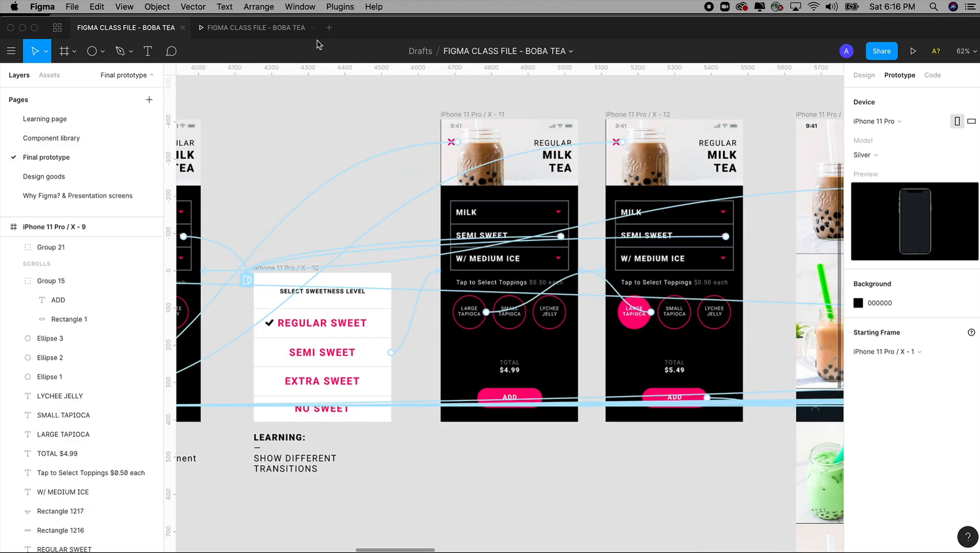
{"action": "left_click", "coordinate": [271, 29]}
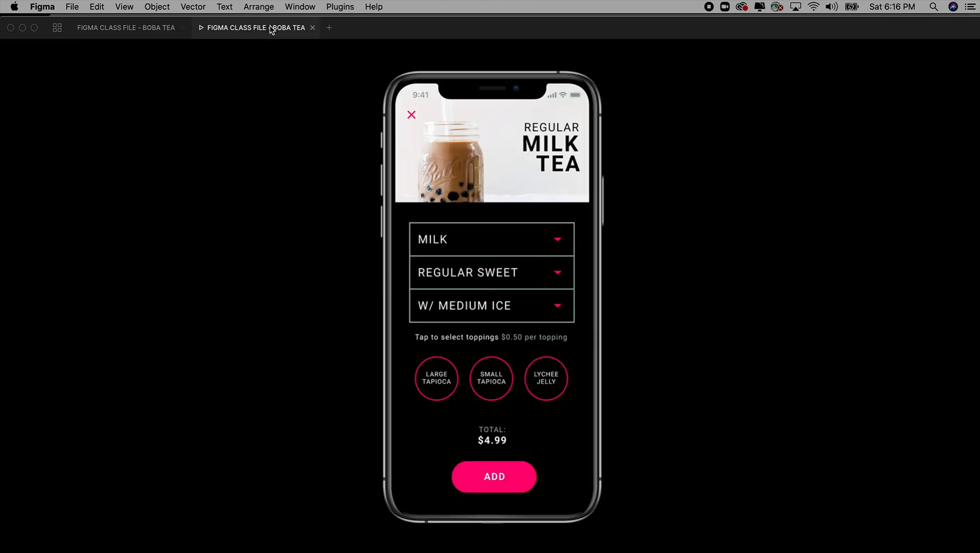
{"action": "left_click", "coordinate": [313, 28]}
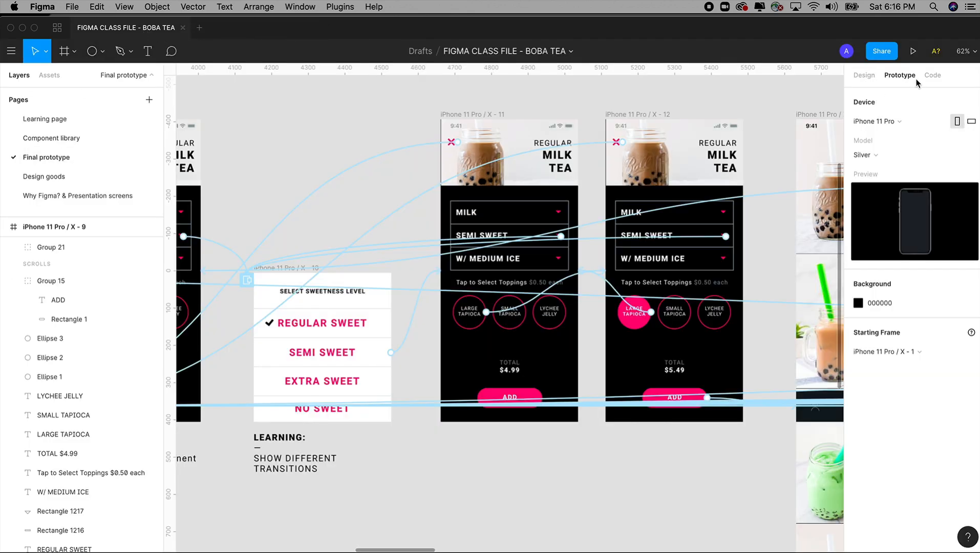
{"action": "left_click", "coordinate": [913, 50]}
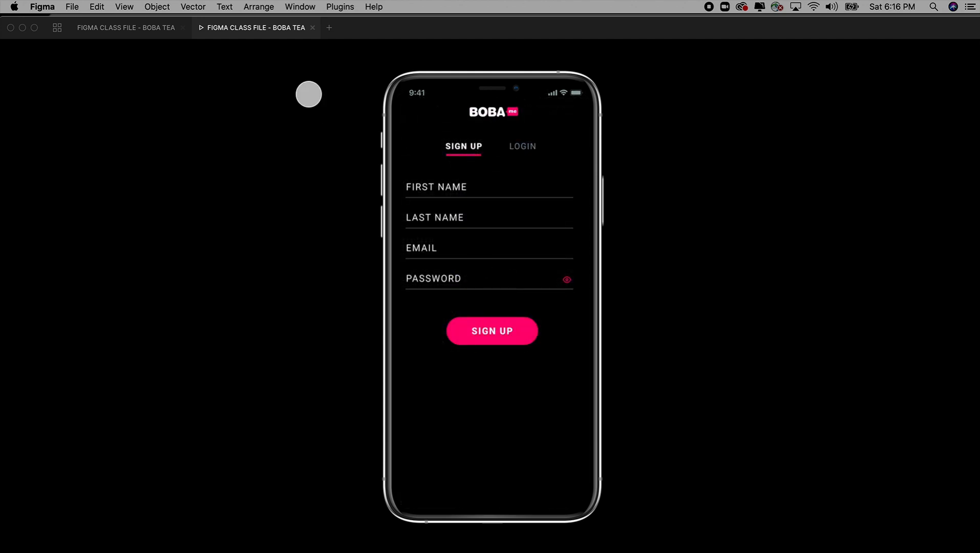
{"action": "left_click", "coordinate": [312, 27]}
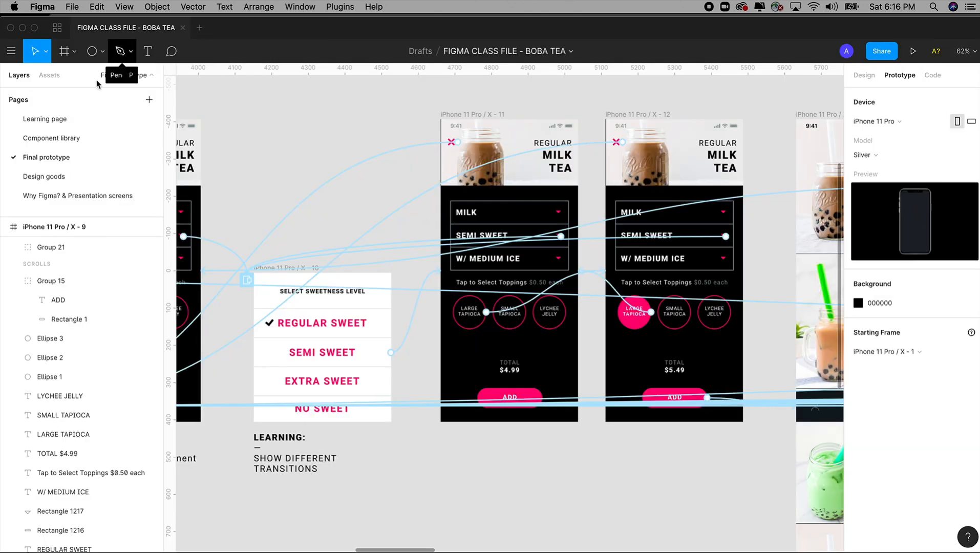
Step: Duplicate the Selection screen frame on the Learning page, placing the copy beside the original with a gap of about 165
{"action": "left_click", "coordinate": [52, 124]}
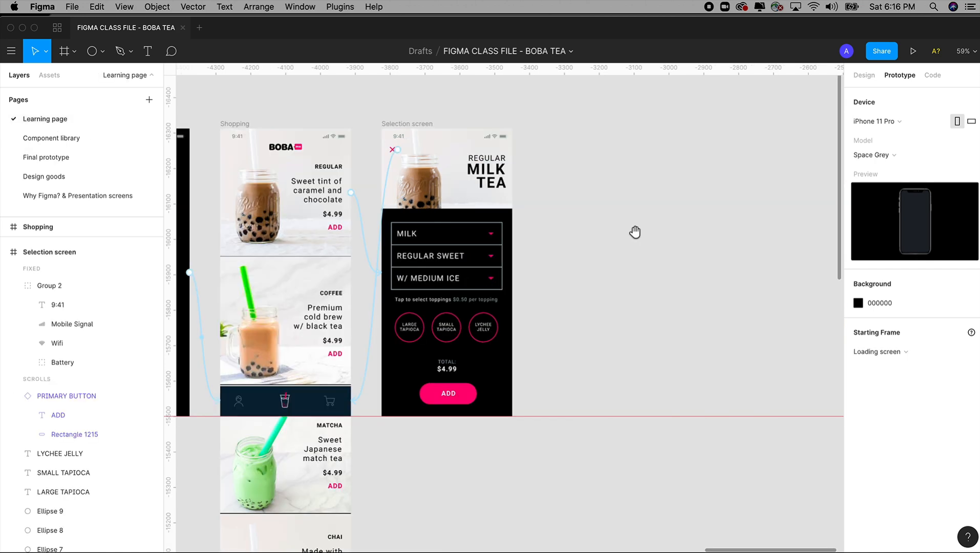
{"action": "scroll", "coordinate": [636, 230], "scroll_direction": "right", "scroll_amount": 2}
{"action": "left_click", "coordinate": [359, 120]}
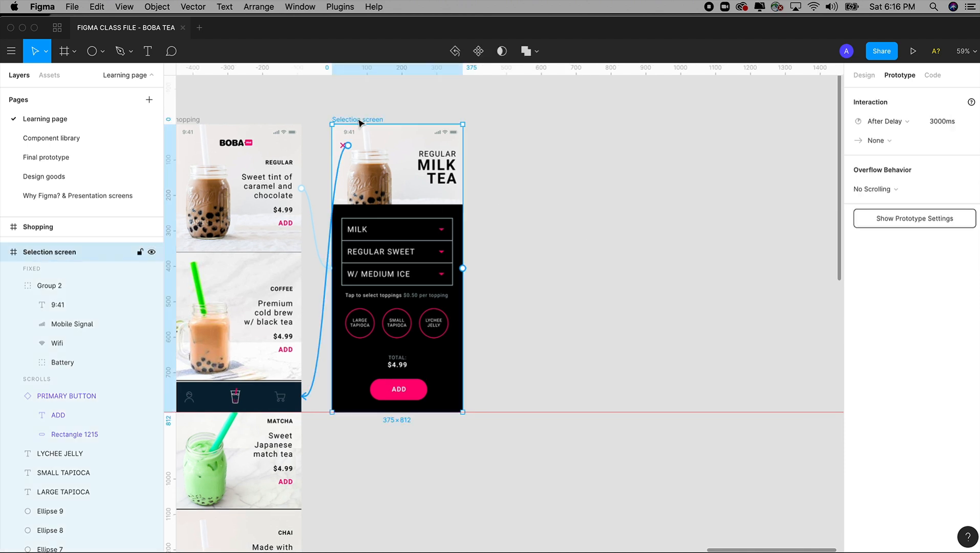
{"action": "left_click_drag", "start_coordinate": [360, 123], "coordinate": [551, 129]}
Step: Delete all the contents of the duplicated Selection screen, keeping only its empty black frame
{"action": "left_click", "coordinate": [689, 170]}
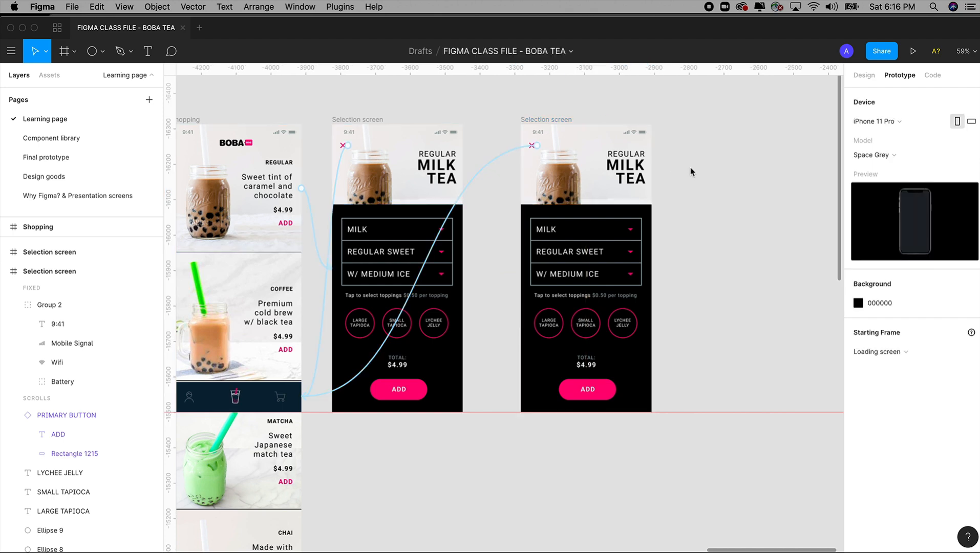
{"action": "left_click_drag", "start_coordinate": [688, 139], "coordinate": [505, 410]}
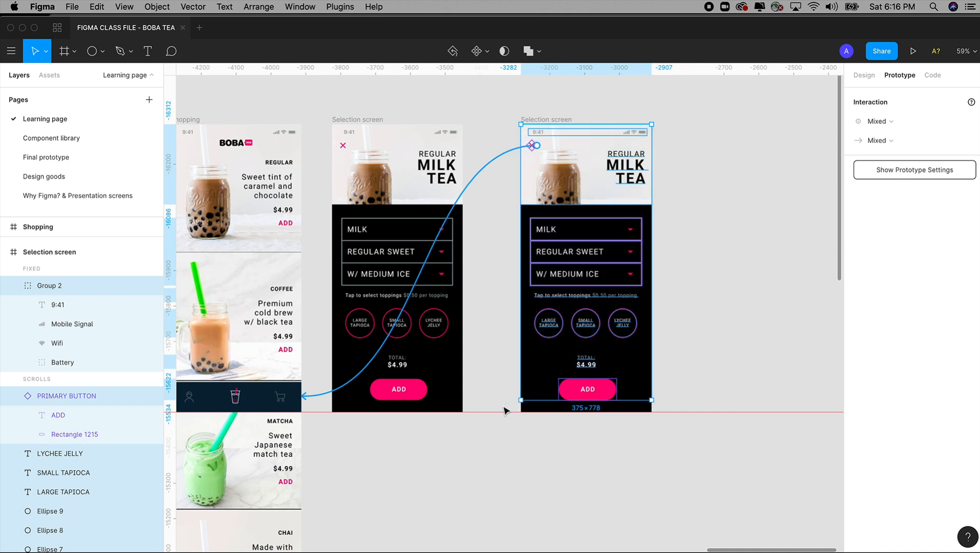
{"action": "key", "text": "Delete"}
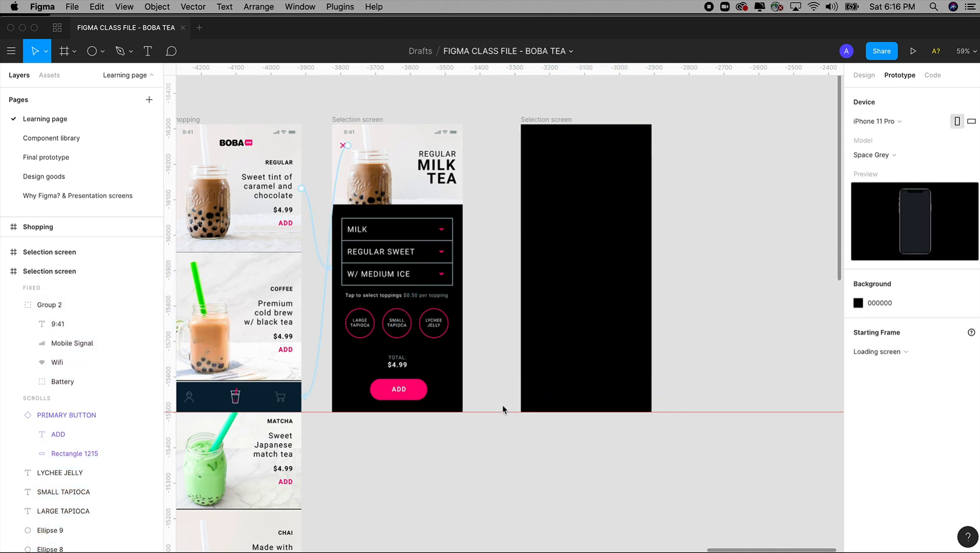
Step: Move the empty black frame copy closer to the Selection screen, to X -3351 with their tops aligned, and show its design properties
{"action": "left_click", "coordinate": [548, 134]}
{"action": "left_click_drag", "start_coordinate": [569, 123], "coordinate": [546, 121]}
{"action": "left_click", "coordinate": [866, 80]}
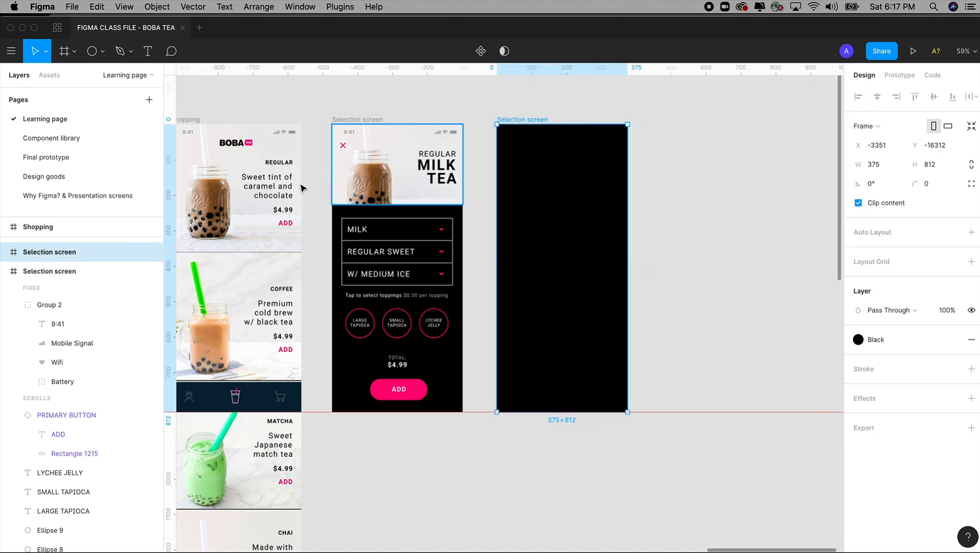
{"action": "left_click", "coordinate": [484, 105]}
{"action": "left_click", "coordinate": [532, 123]}
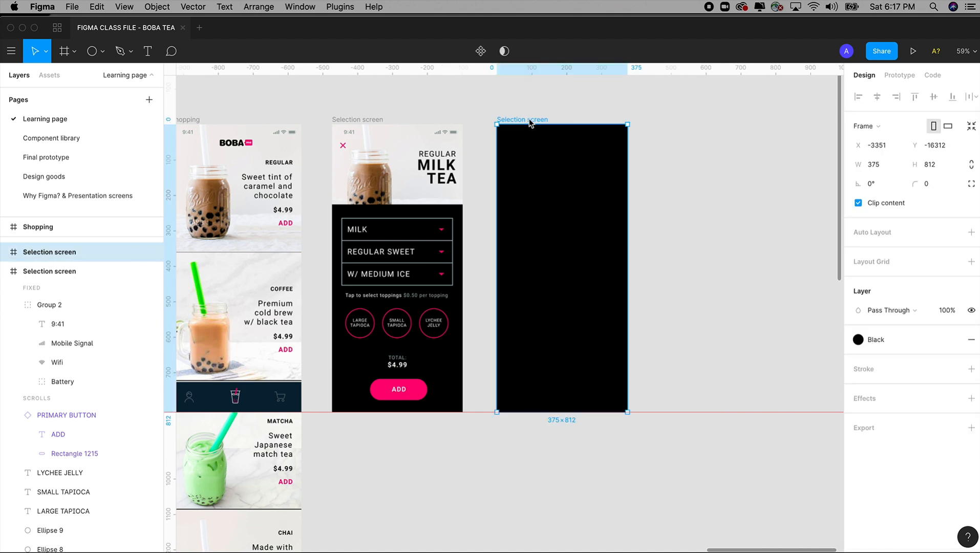
Step: Rename the empty black frame DROPDOWN-SELECTION in the layer list
{"action": "double_click", "coordinate": [54, 256]}
{"action": "type", "text": "DROPDOWN-SE"}
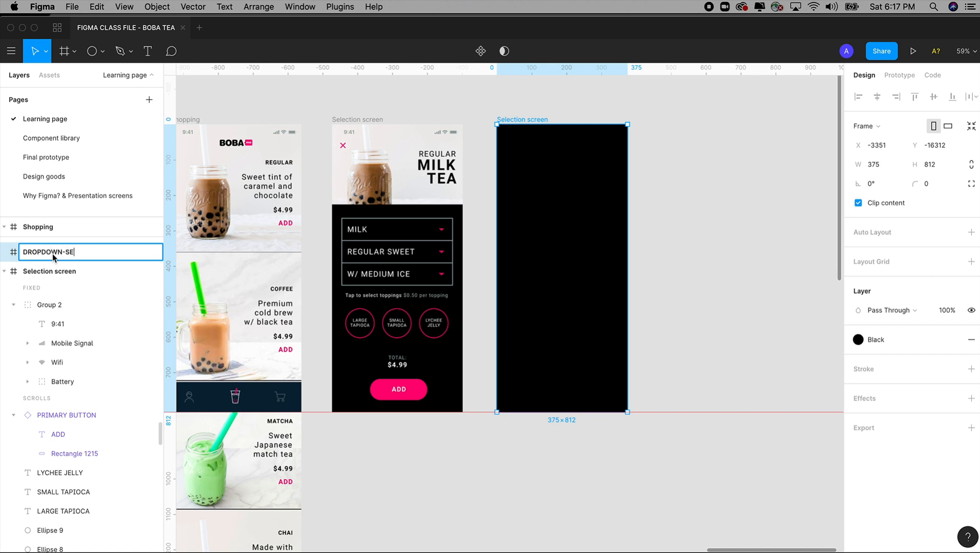
{"action": "type", "text": "LECTION"}
{"action": "left_click", "coordinate": [713, 145]}
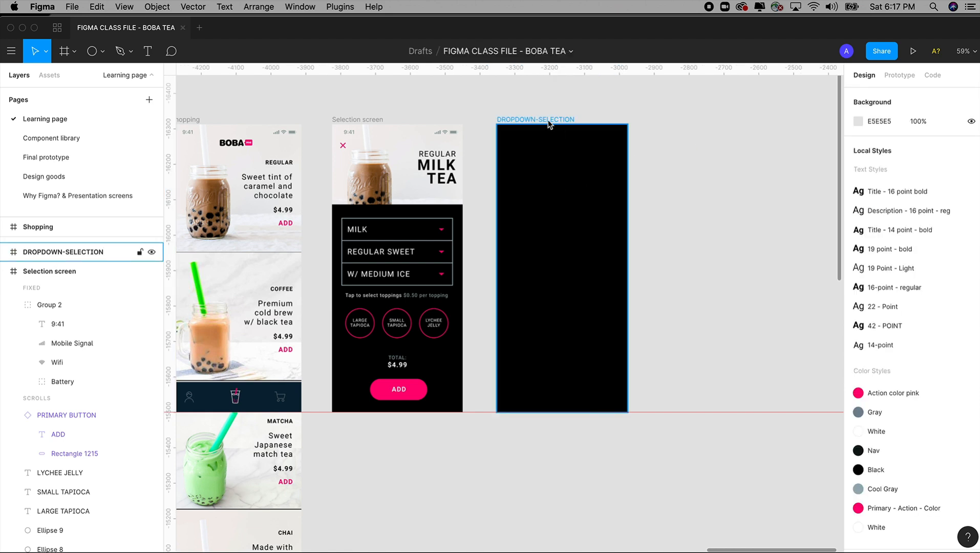
{"action": "left_click", "coordinate": [549, 125]}
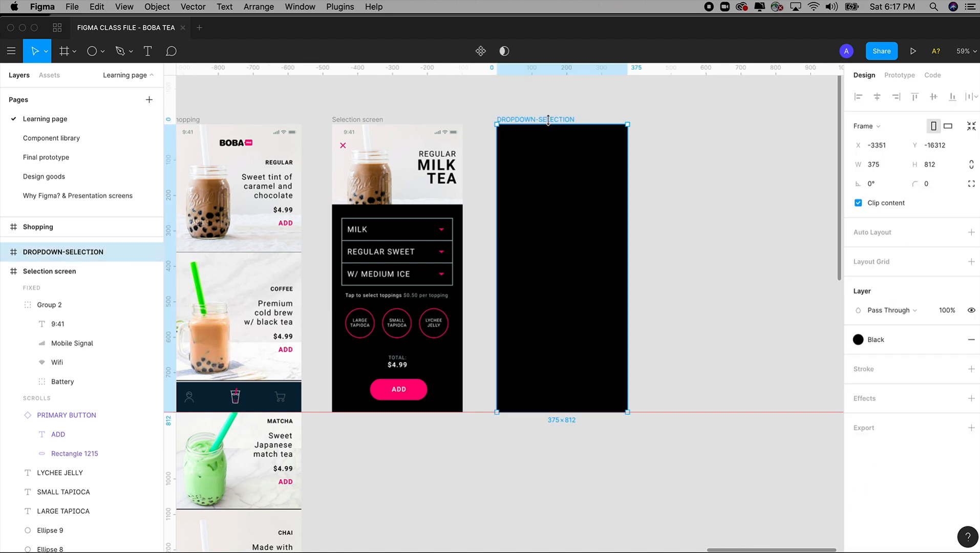
{"action": "double_click", "coordinate": [74, 258]}
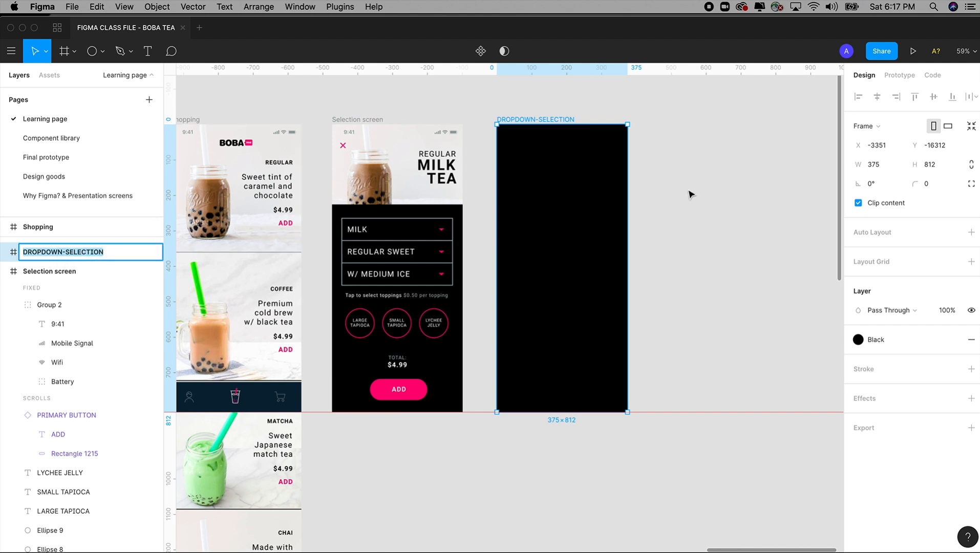
{"action": "left_click", "coordinate": [666, 141]}
Step: Shorten the DROPDOWN-SELECTION frame from its top edge, set its height to 400, and align its bottom with the Selection screen
{"action": "scroll", "coordinate": [614, 133], "scroll_direction": "right", "scroll_amount": 2}
{"action": "left_click", "coordinate": [510, 113]}
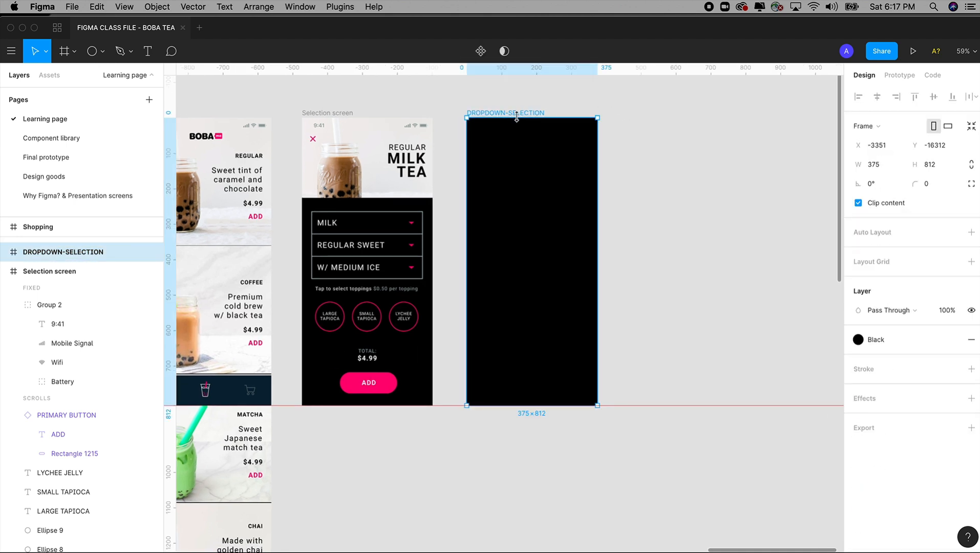
{"action": "left_click_drag", "start_coordinate": [517, 118], "coordinate": [515, 267]}
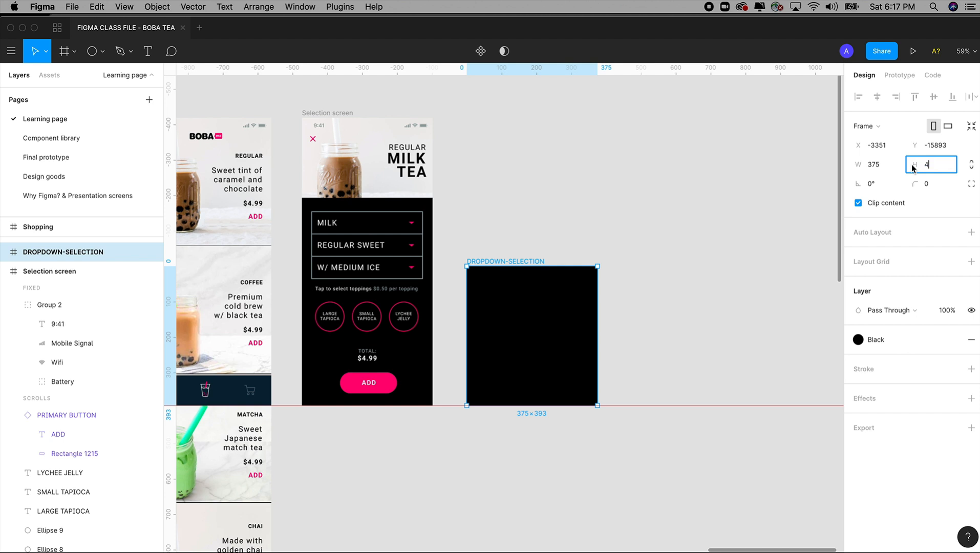
{"action": "key", "text": "Tab"}
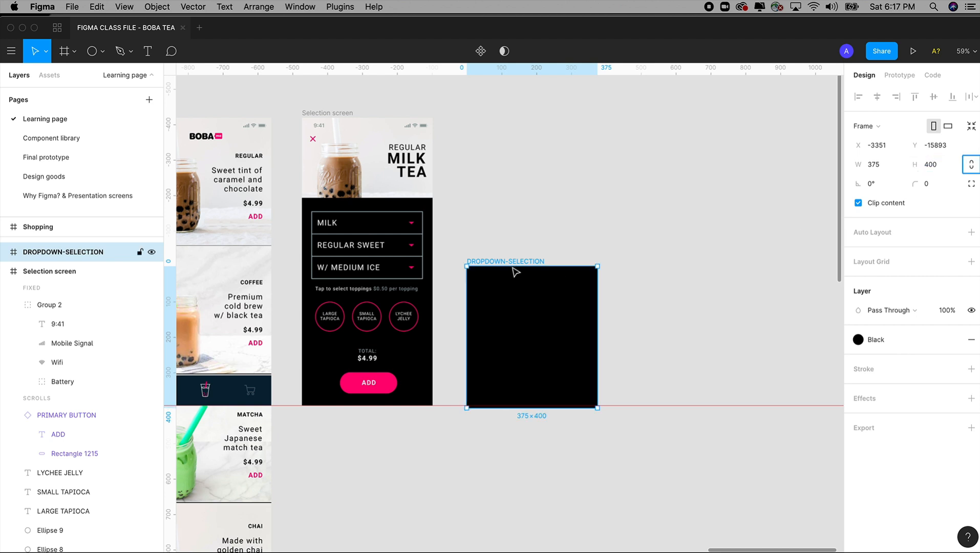
{"action": "left_click_drag", "start_coordinate": [516, 265], "coordinate": [516, 262]}
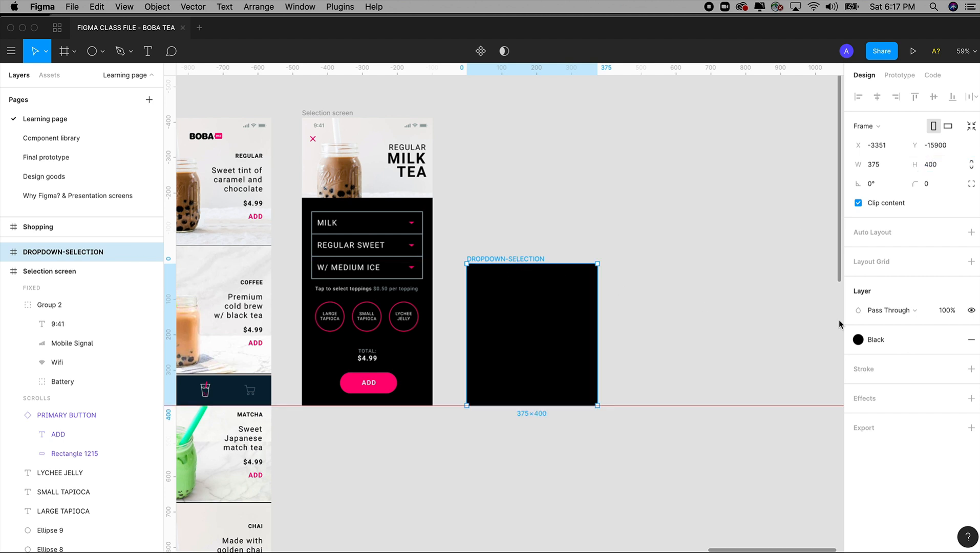
Step: Change the DROPDOWN-SELECTION frame's fill to the White color style
{"action": "left_click", "coordinate": [874, 343]}
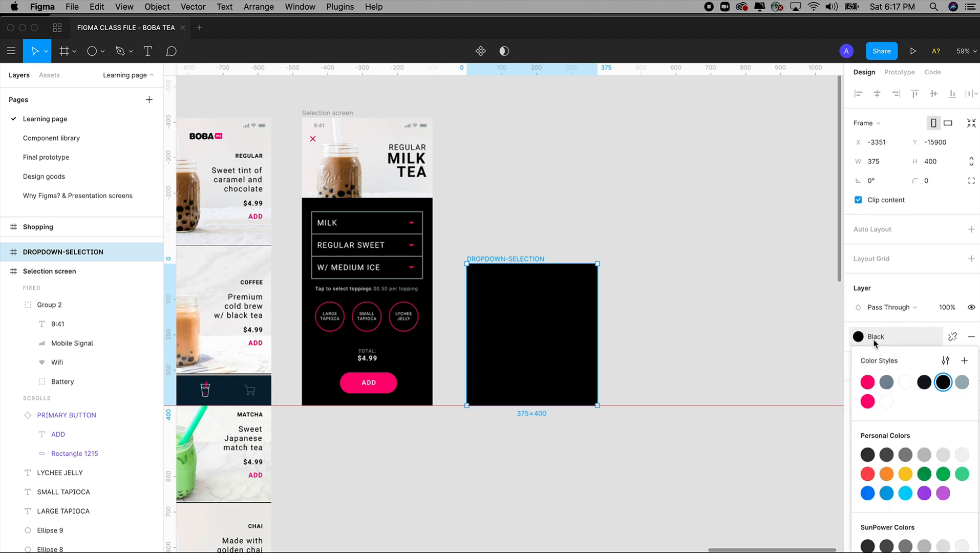
{"action": "left_click", "coordinate": [886, 402]}
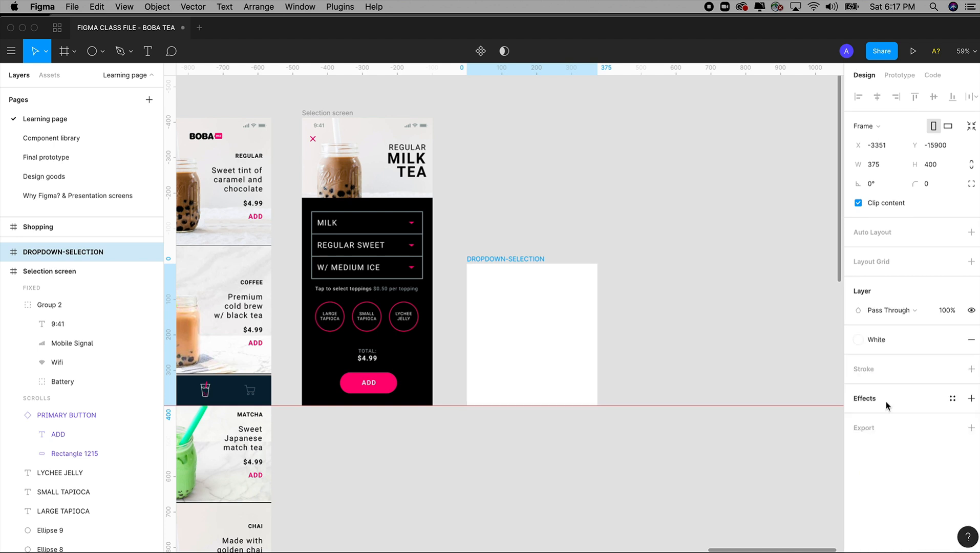
{"action": "left_click", "coordinate": [644, 257]}
Step: Copy the toppings hint text from the Selection screen into DROPDOWN-SELECTION, place it at X 27, Y 15, and open it for editing
{"action": "key", "text": "z"}
{"action": "left_click_drag", "start_coordinate": [270, 123], "coordinate": [681, 469]}
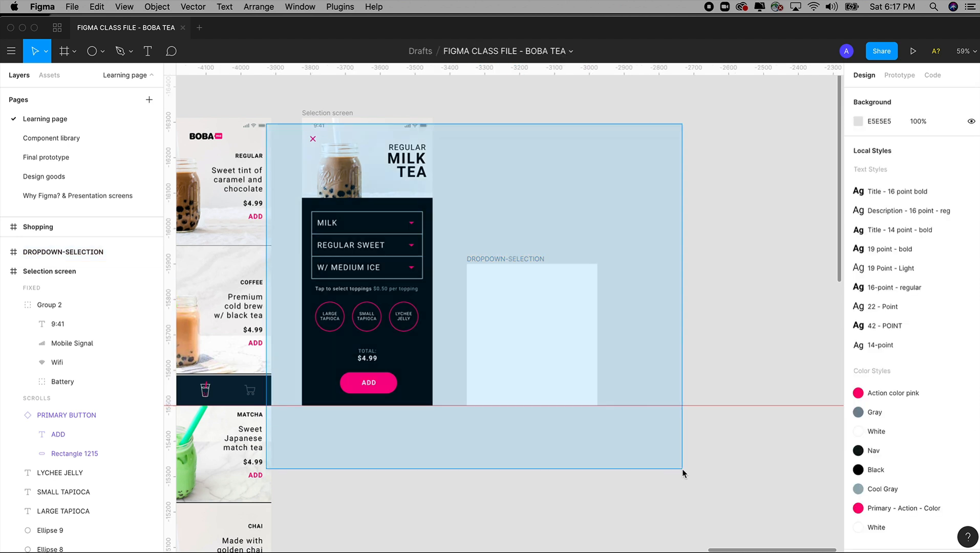
{"action": "key", "text": "space"}
{"action": "left_click_drag", "start_coordinate": [604, 378], "coordinate": [608, 410]}
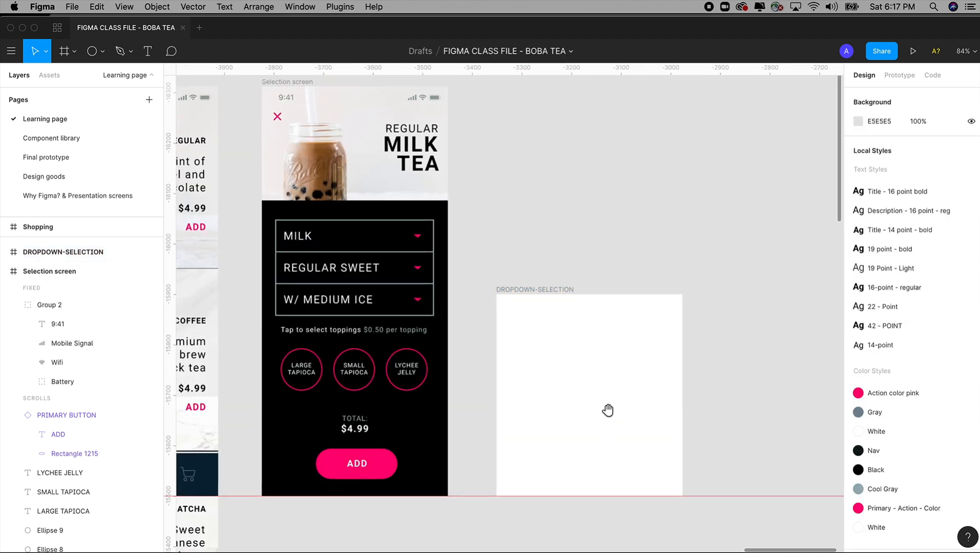
{"action": "left_click", "coordinate": [391, 336]}
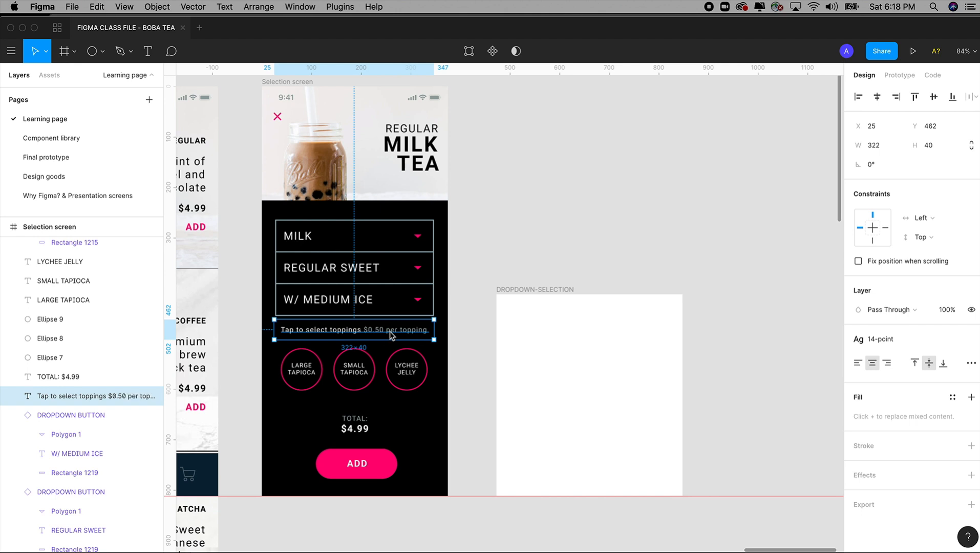
{"action": "left_click", "coordinate": [535, 291]}
{"action": "key", "text": "super+v"}
{"action": "left_click_drag", "start_coordinate": [613, 399], "coordinate": [609, 316]}
{"action": "left_click", "coordinate": [598, 312]}
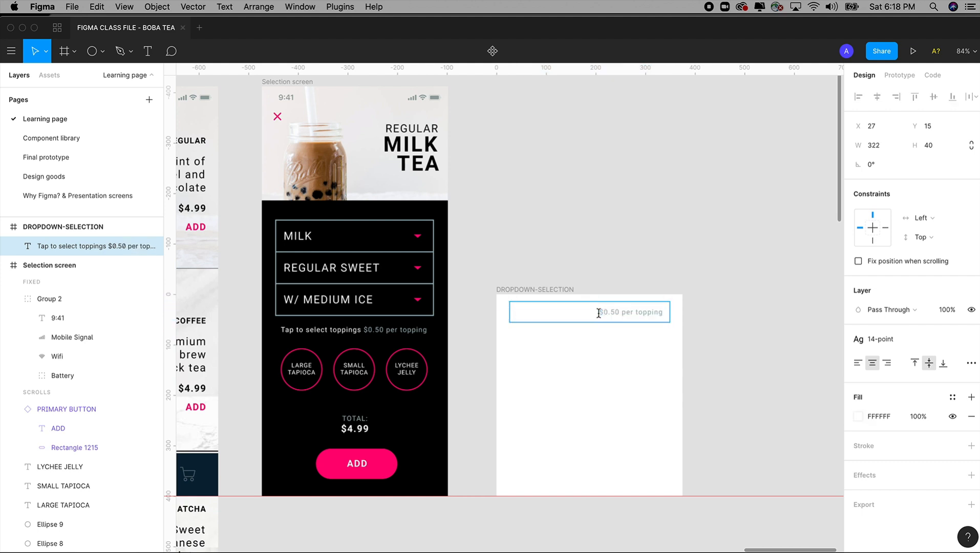
Step: Replace the copied hint text with the gray title SELECT SWEETNESS LEVEL
{"action": "left_click_drag", "start_coordinate": [602, 312], "coordinate": [462, 312]}
{"action": "key", "text": "BackSpace"}
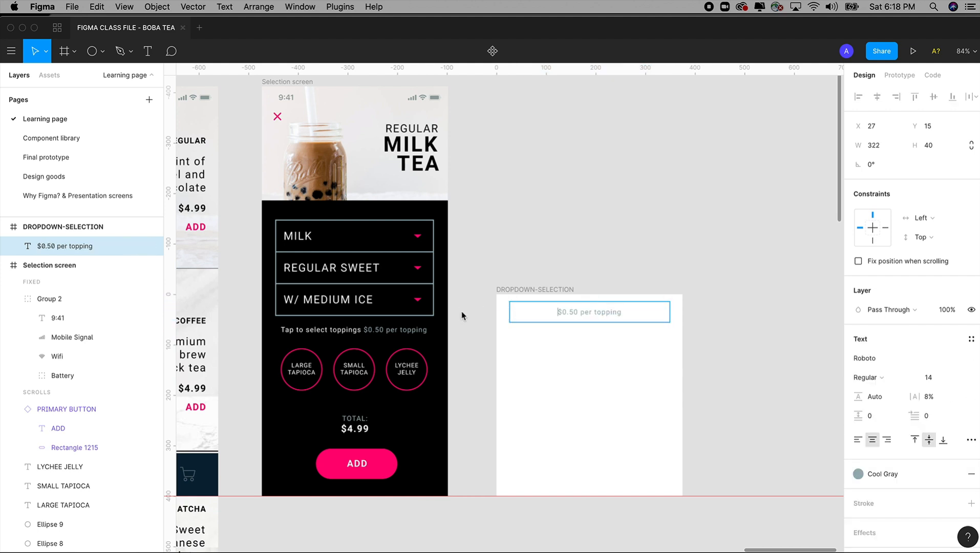
{"action": "left_click_drag", "start_coordinate": [624, 312], "coordinate": [497, 313]}
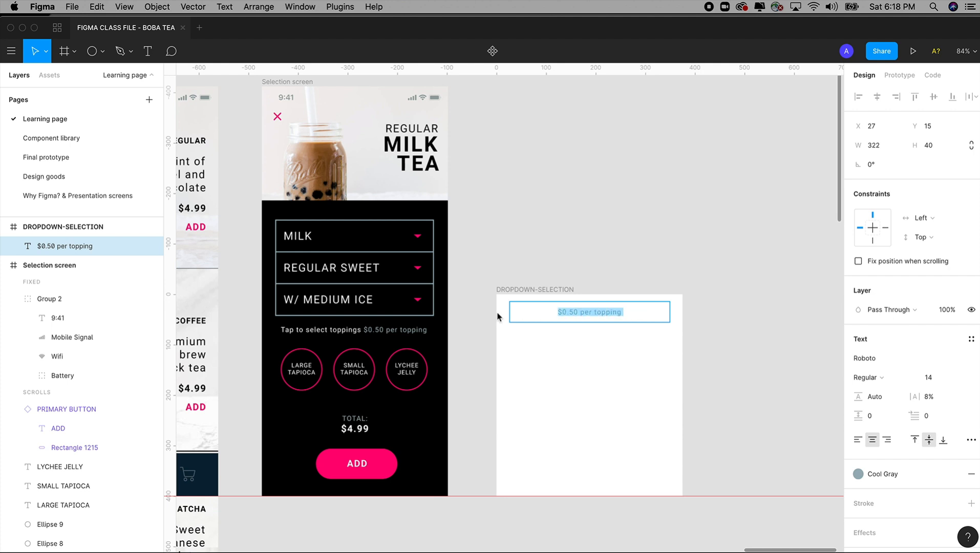
{"action": "type", "text": "S"}
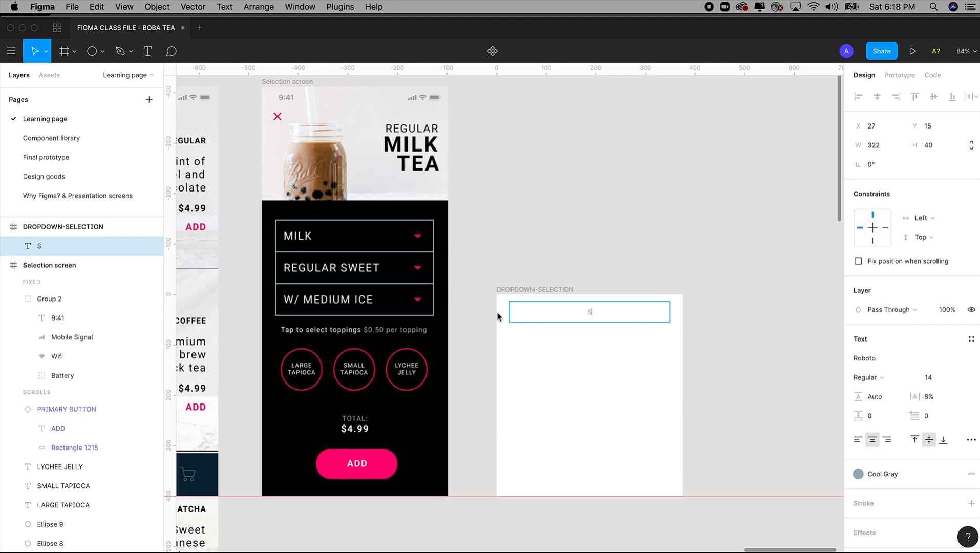
{"action": "type", "text": "ELECT SWEETNESS LEVEL"}
{"action": "key", "text": "Escape"}
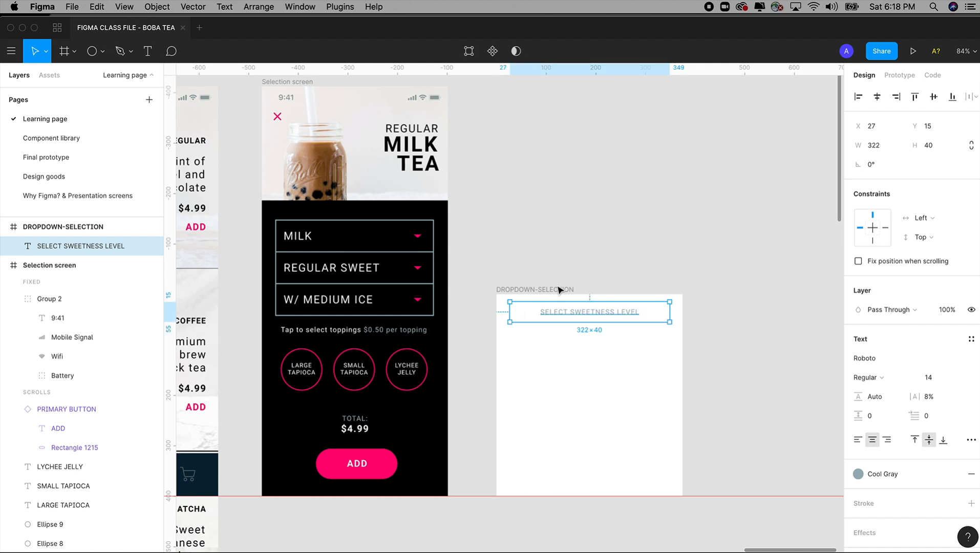
{"action": "left_click", "coordinate": [589, 267]}
{"action": "left_click_drag", "start_coordinate": [592, 270], "coordinate": [593, 258]}
{"action": "left_click_drag", "start_coordinate": [468, 222], "coordinate": [737, 530]}
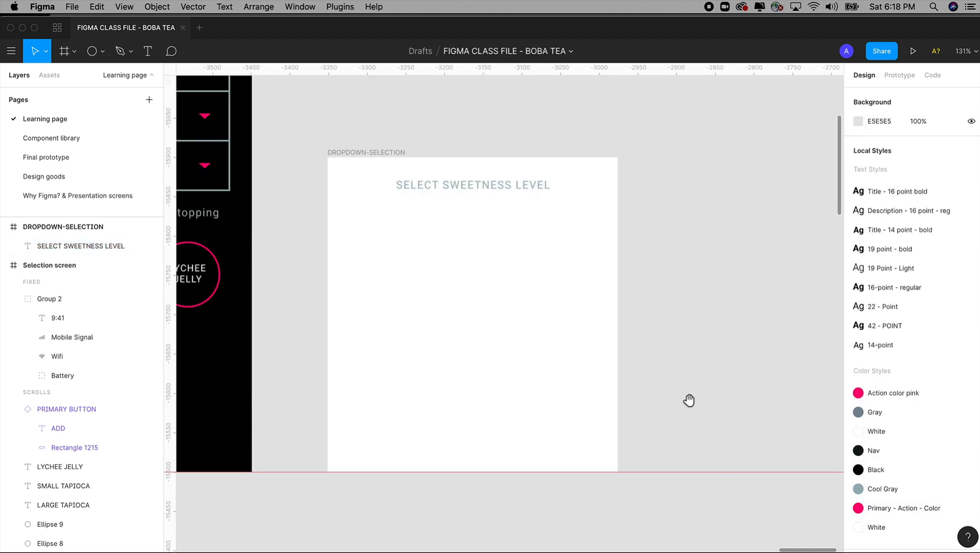
{"action": "left_click_drag", "start_coordinate": [685, 400], "coordinate": [723, 421]}
{"action": "left_click_drag", "start_coordinate": [630, 345], "coordinate": [657, 386]}
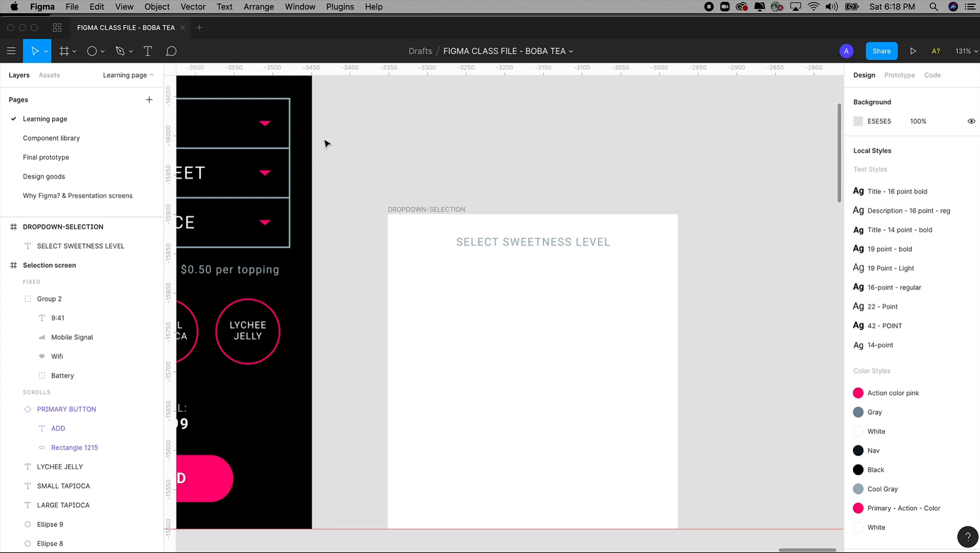
{"action": "left_click_drag", "start_coordinate": [409, 168], "coordinate": [405, 173]}
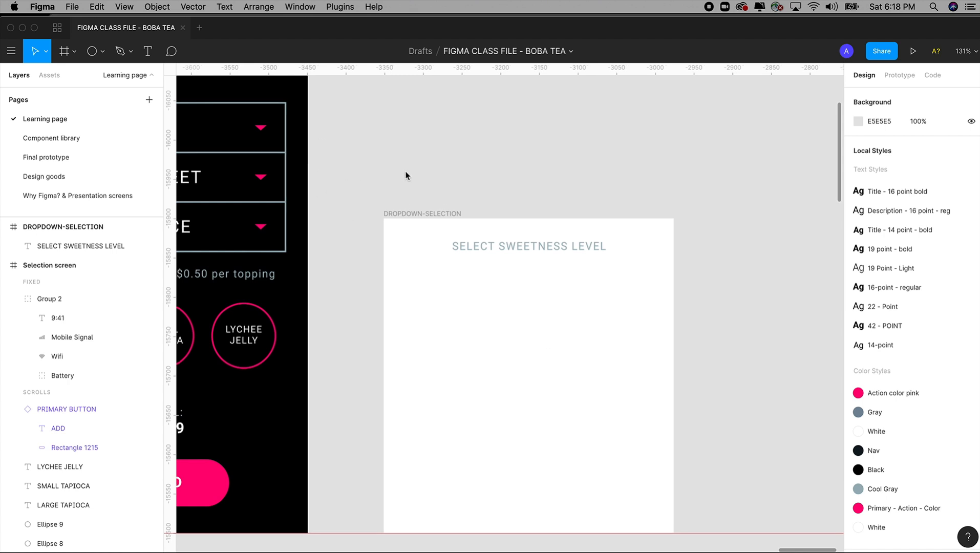
{"action": "left_click", "coordinate": [101, 53]}
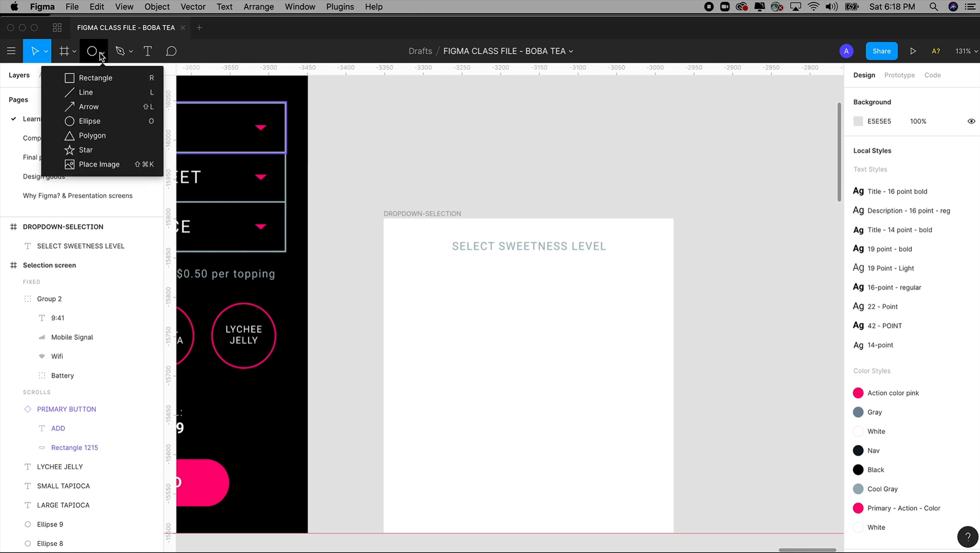
{"action": "left_click", "coordinate": [94, 93]}
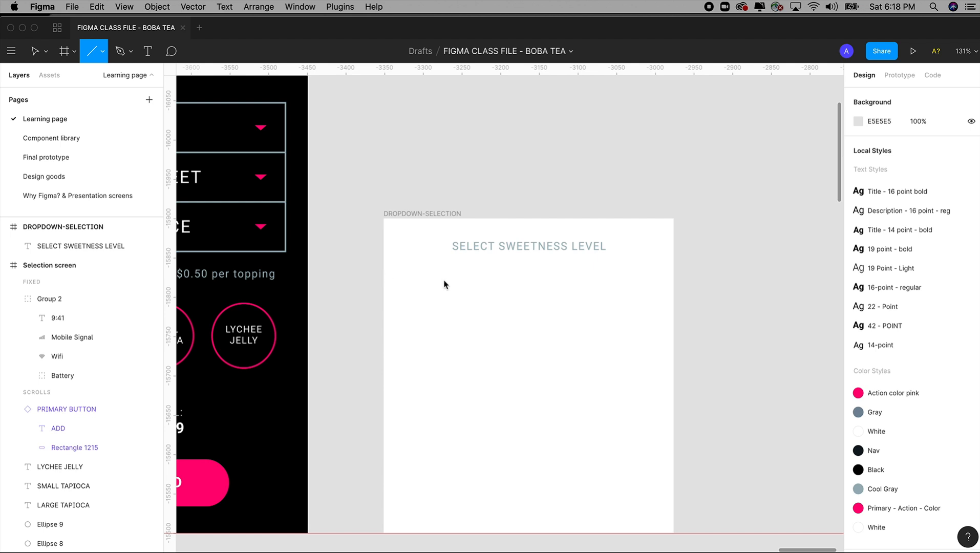
{"action": "left_click_drag", "start_coordinate": [385, 274], "coordinate": [495, 274]}
{"action": "key", "text": "Delete"}
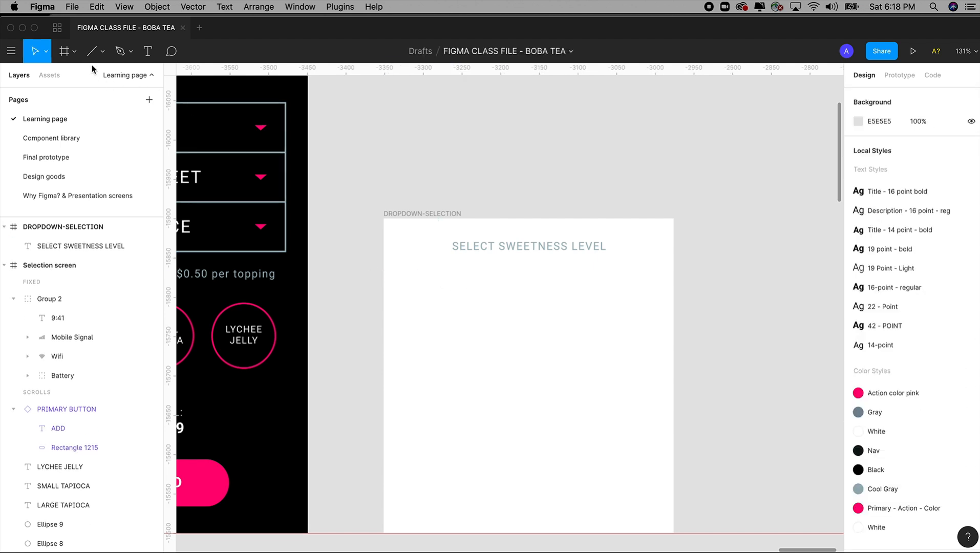
Step: Draw a horizontal line 375 wide across the full DROPDOWN-SELECTION frame at Y 71, below the title
{"action": "key", "text": "l"}
{"action": "left_click_drag", "start_coordinate": [384, 274], "coordinate": [674, 275]}
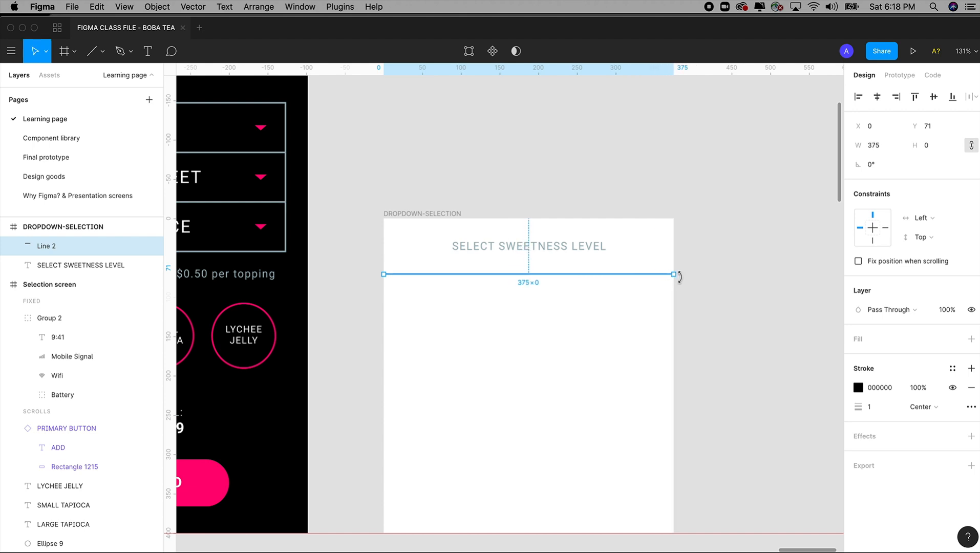
{"action": "left_click", "coordinate": [792, 374]}
Step: Try thicker stroke weights on the divider line and return the weight to 1
{"action": "left_click", "coordinate": [651, 275]}
{"action": "left_click", "coordinate": [875, 408]}
{"action": "key", "text": "shift+Up"}
{"action": "key", "text": "shift+Up"}
{"action": "key", "text": "shift+Down"}
{"action": "key", "text": "Down"}
{"action": "key", "text": "Down"}
{"action": "key", "text": "Down"}
{"action": "key", "text": "Down"}
{"action": "key", "text": "Down"}
{"action": "key", "text": "Down"}
{"action": "key", "text": "Down"}
{"action": "key", "text": "Down"}
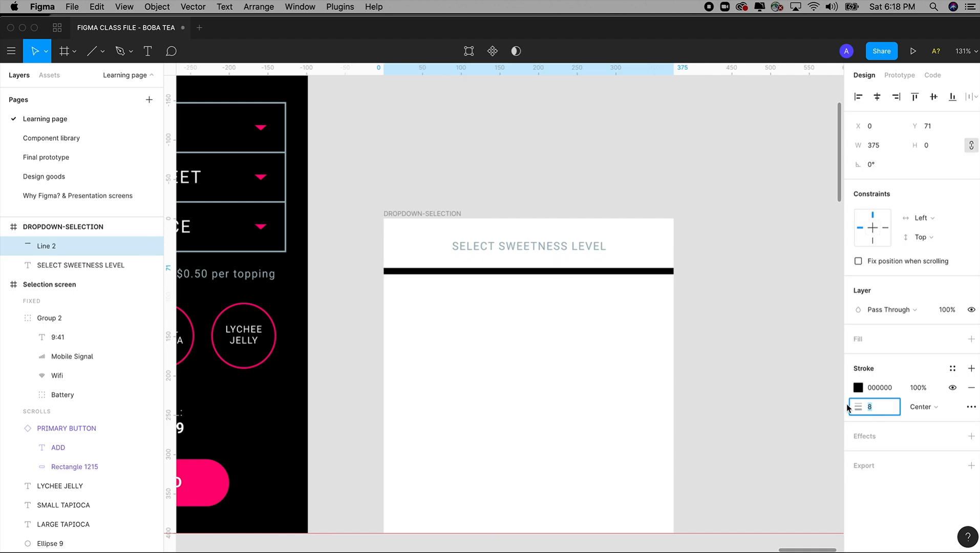
{"action": "key", "text": "Down"}
{"action": "key", "text": "Down"}
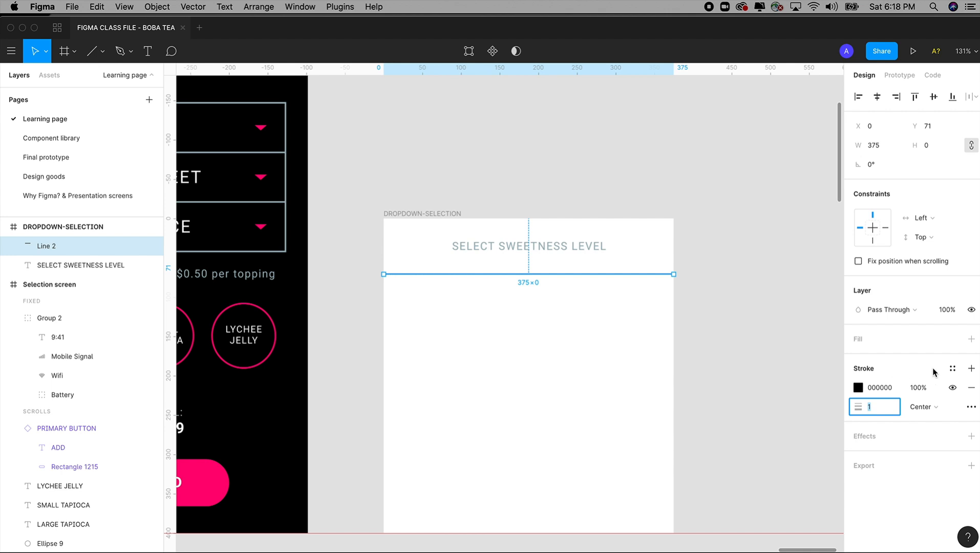
Step: Apply the Cool Gray color style to the divider line's stroke and set the line's layer opacity to 50%
{"action": "left_click", "coordinate": [953, 368]}
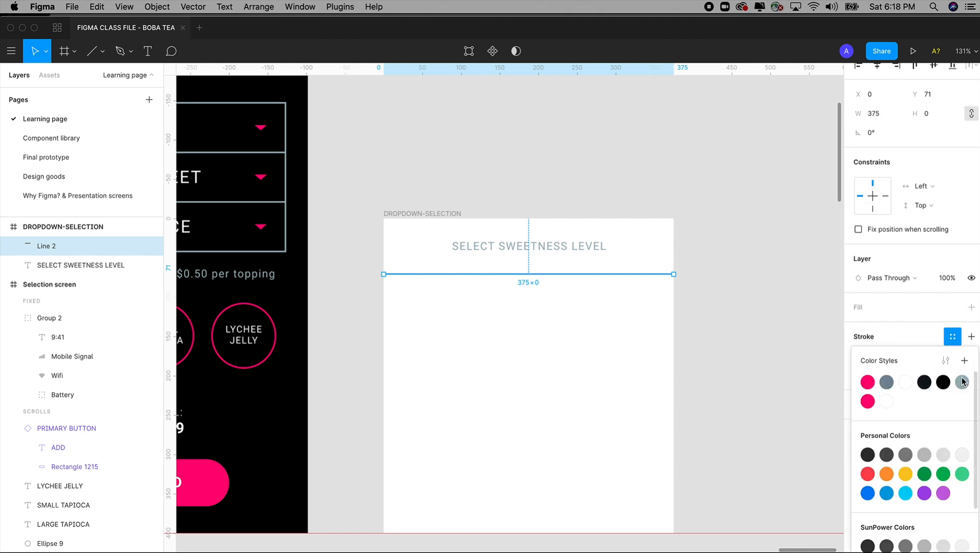
{"action": "left_click", "coordinate": [962, 381]}
{"action": "left_click", "coordinate": [947, 309]}
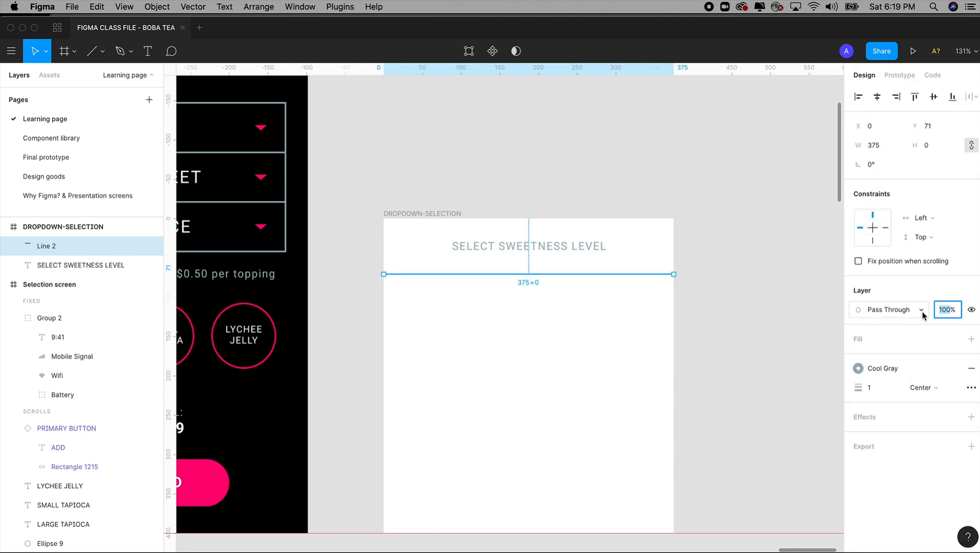
{"action": "type", "text": "5"}
{"action": "key", "text": "Tab"}
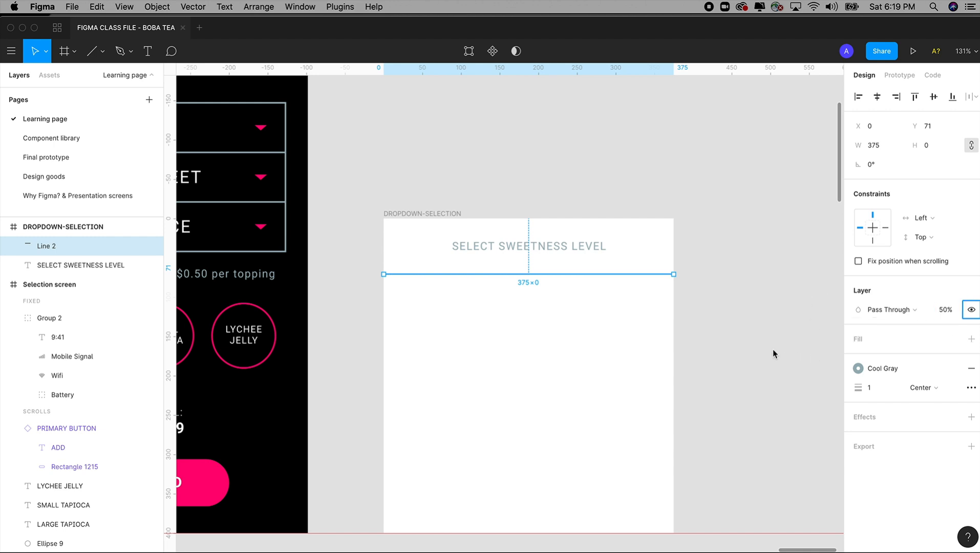
{"action": "left_click", "coordinate": [768, 329]}
{"action": "scroll", "coordinate": [762, 302], "scroll_direction": "left", "scroll_amount": 2}
{"action": "scroll", "coordinate": [762, 302], "scroll_direction": "down", "scroll_amount": 1}
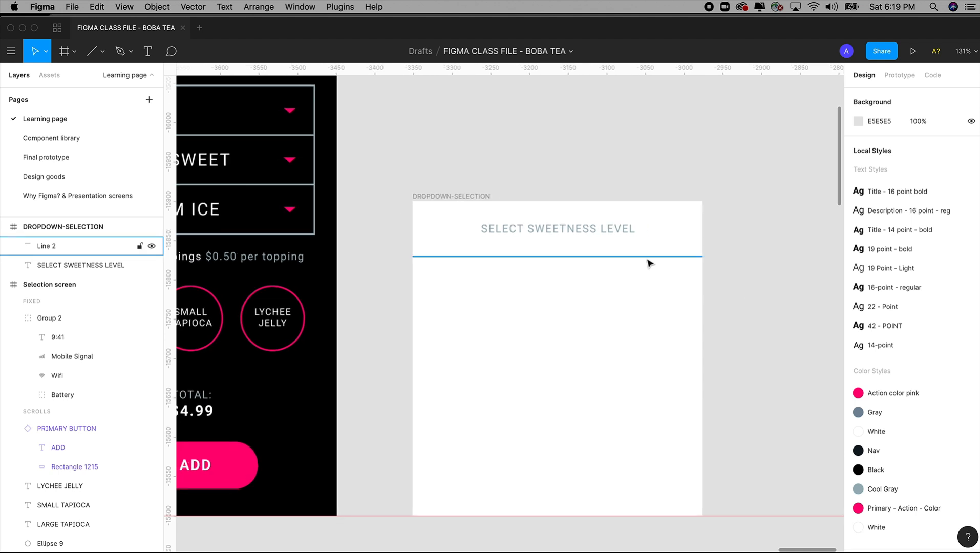
{"action": "left_click_drag", "start_coordinate": [647, 263], "coordinate": [656, 339]}
{"action": "key", "text": "Delete"}
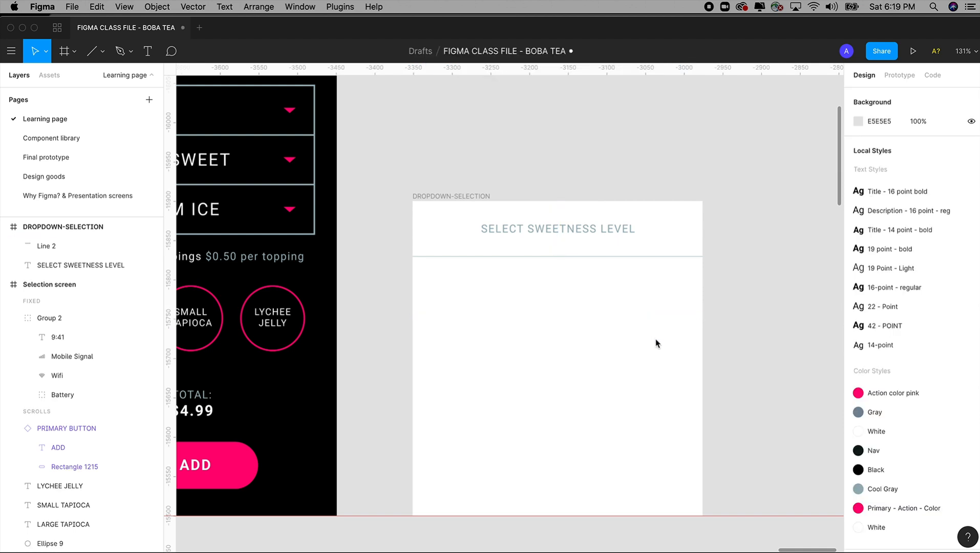
Step: Copy the divider line four times down the DROPDOWN-SELECTION frame at 65 spacing, at Y 136, 201, 266 and 331
{"action": "left_click", "coordinate": [653, 258]}
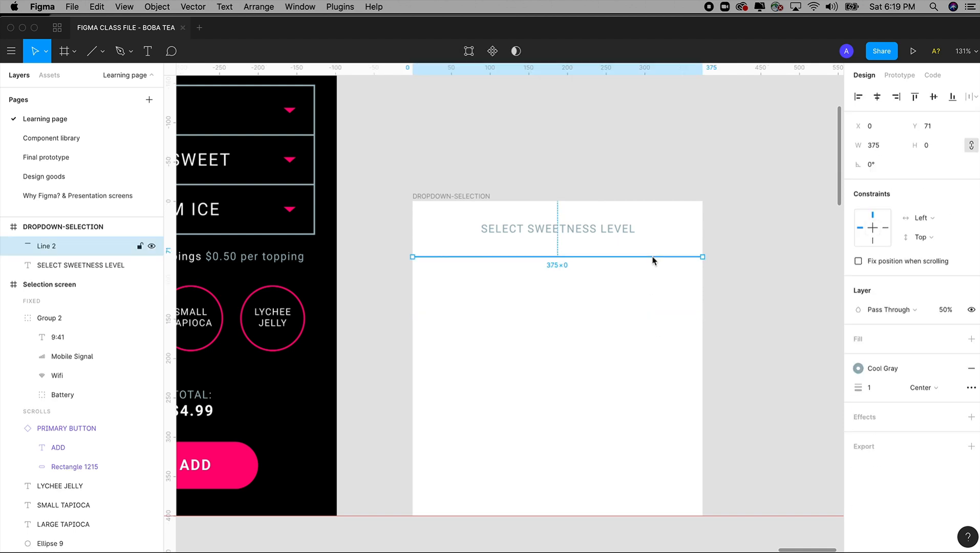
{"action": "left_click_drag", "start_coordinate": [656, 265], "coordinate": [664, 314]}
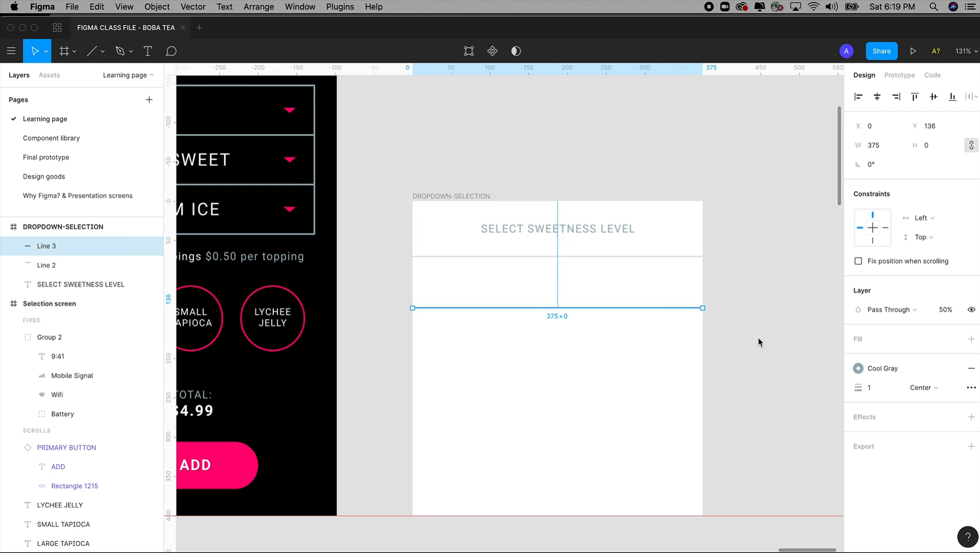
{"action": "key", "text": "super+d"}
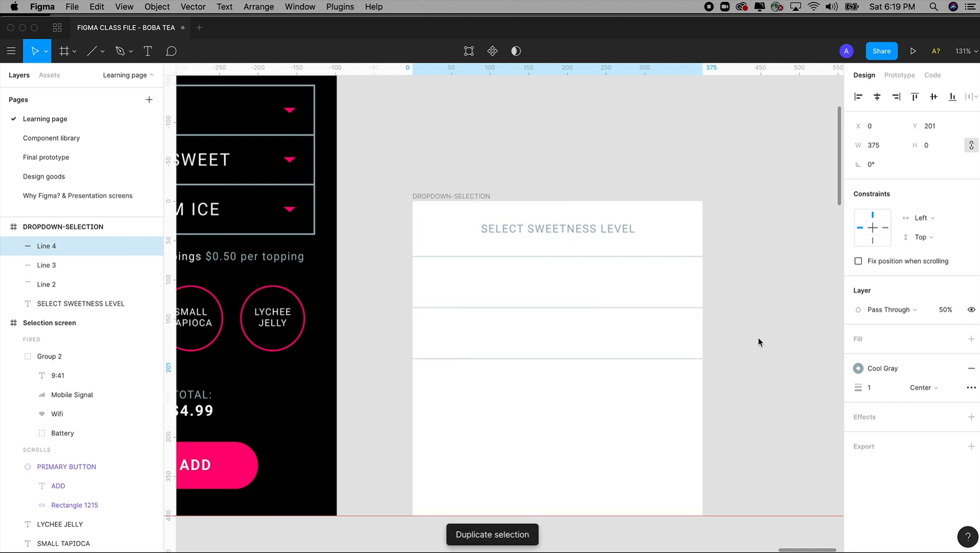
{"action": "key", "text": "super+d"}
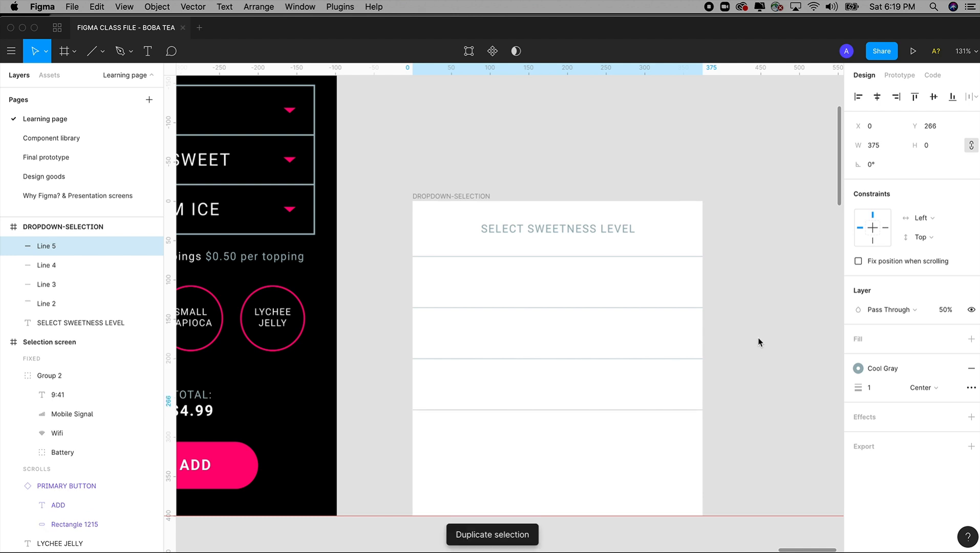
{"action": "key", "text": "super+d"}
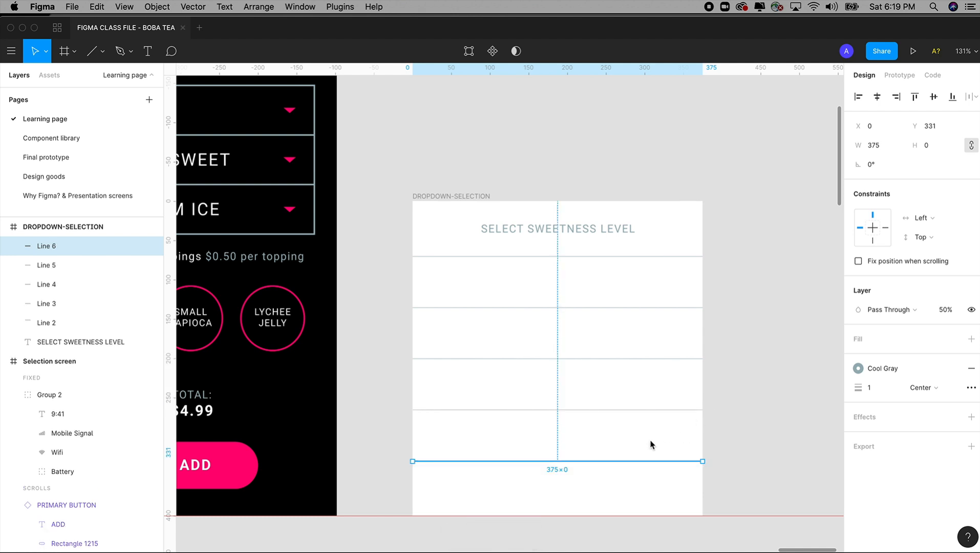
{"action": "left_click", "coordinate": [668, 410], "text": "shift"}
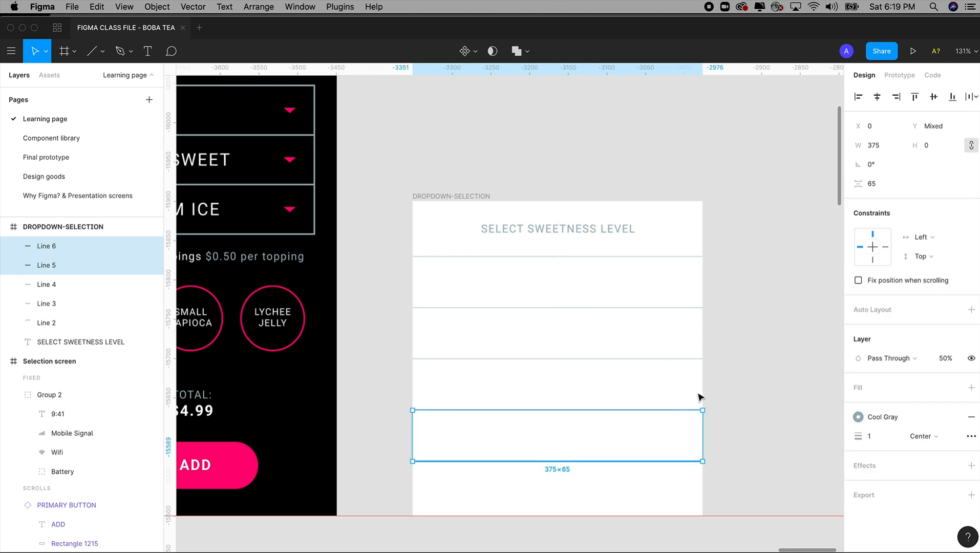
{"action": "left_click", "coordinate": [660, 433]}
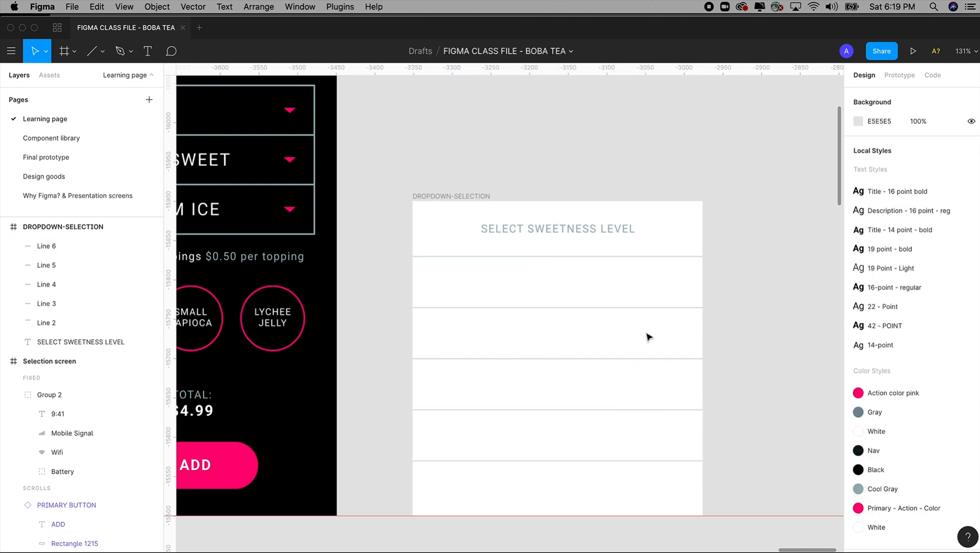
Step: Place a horizontal guide on the lowest divider line and shorten the DROPDOWN-SELECTION frame to a height of 331 to meet it
{"action": "left_click_drag", "start_coordinate": [391, 211], "coordinate": [740, 475]}
{"action": "scroll", "coordinate": [740, 455], "scroll_direction": "down", "scroll_amount": 2}
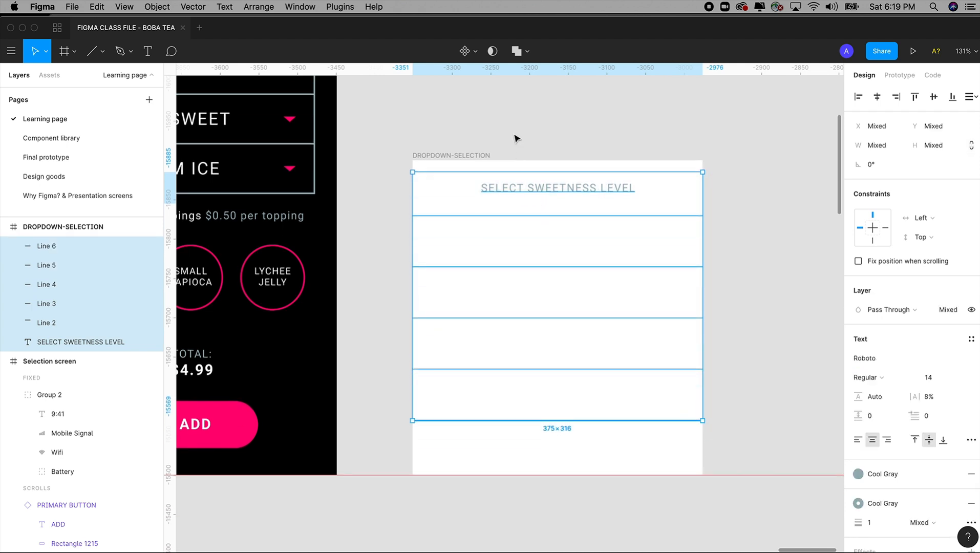
{"action": "left_click", "coordinate": [520, 119]}
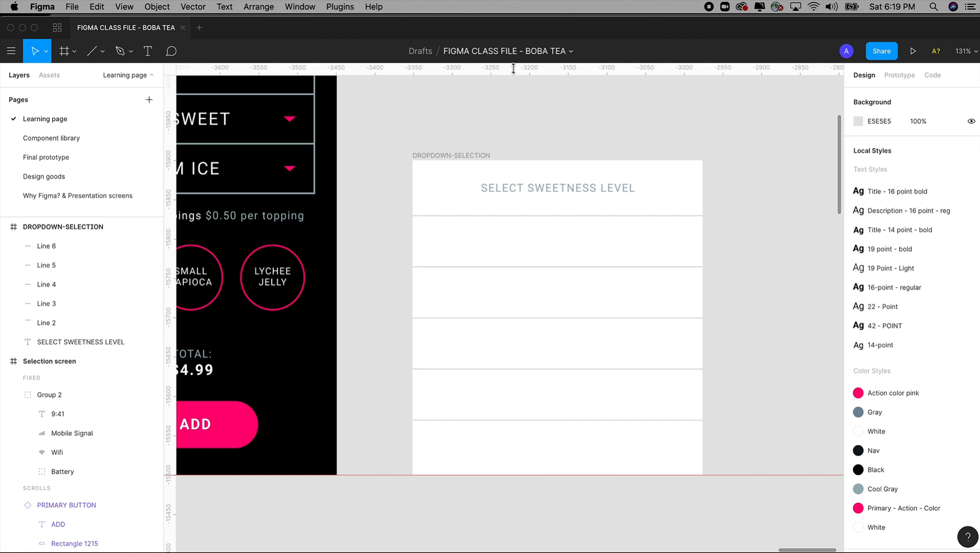
{"action": "left_click_drag", "start_coordinate": [510, 67], "coordinate": [551, 420]}
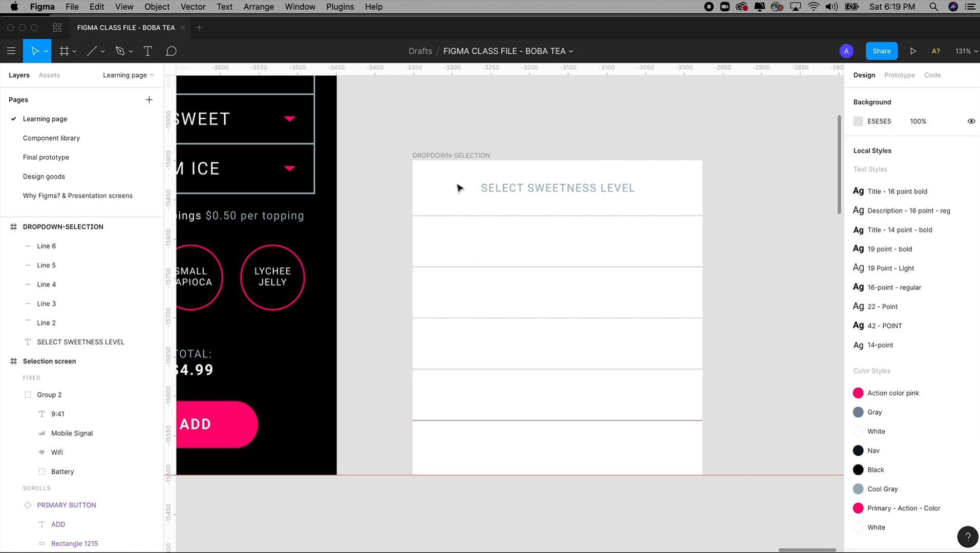
{"action": "left_click", "coordinate": [447, 155]}
{"action": "left_click_drag", "start_coordinate": [569, 474], "coordinate": [574, 423]}
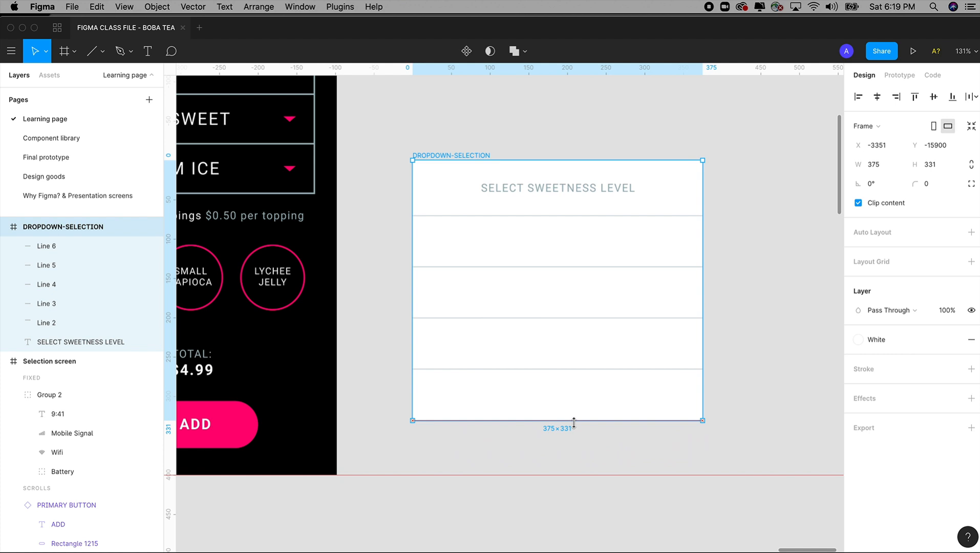
{"action": "left_click", "coordinate": [576, 459]}
Step: Remove the guide from the lowest divider and move the DROPDOWN-SELECTION frame down until its bottom edge aligns with the Selection screen's bottom
{"action": "left_click_drag", "start_coordinate": [531, 420], "coordinate": [565, 66]}
{"action": "left_click_drag", "start_coordinate": [485, 154], "coordinate": [482, 210]}
{"action": "left_click", "coordinate": [511, 178]}
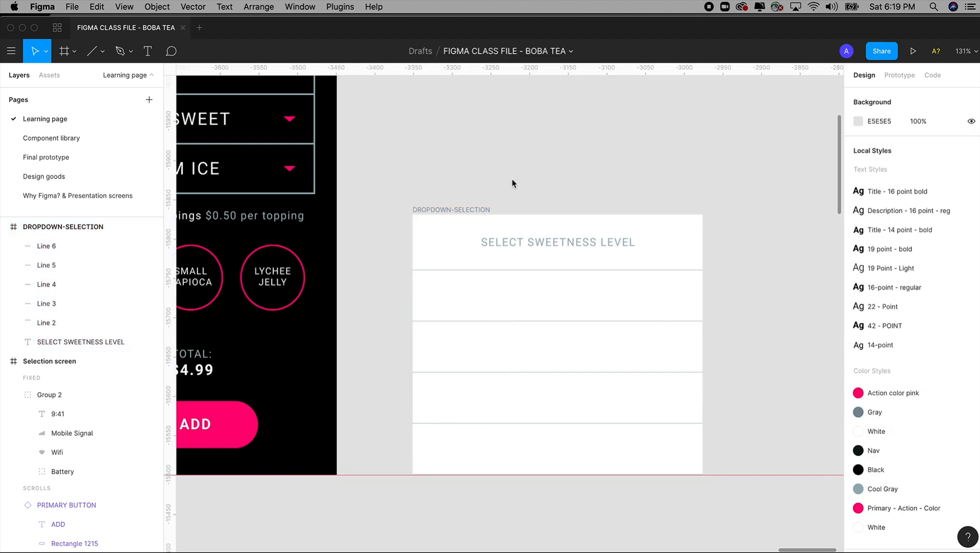
{"action": "key", "text": "super+minus"}
{"action": "left_click_drag", "start_coordinate": [336, 146], "coordinate": [551, 456]}
{"action": "left_click_drag", "start_coordinate": [289, 124], "coordinate": [750, 515]}
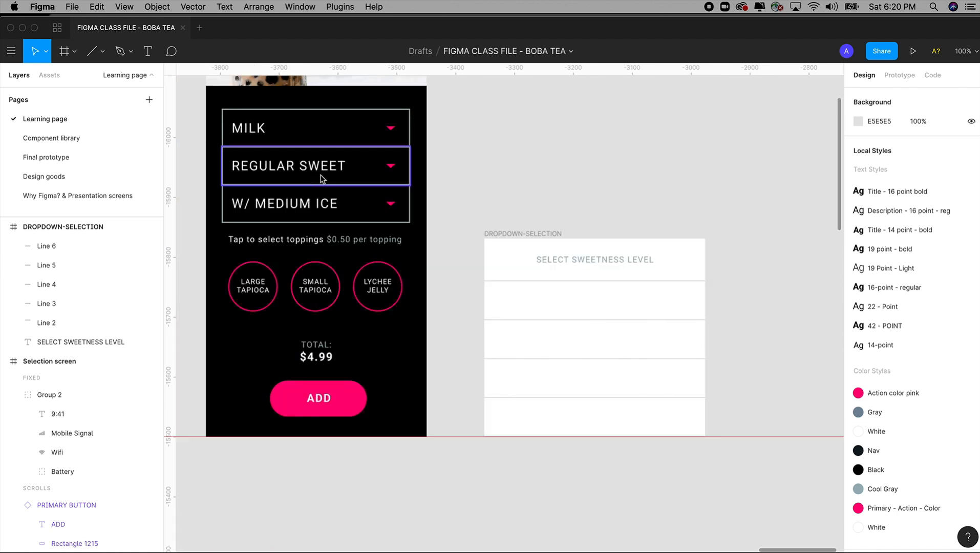
{"action": "left_click_drag", "start_coordinate": [320, 170], "coordinate": [344, 202]}
{"action": "left_click_drag", "start_coordinate": [449, 255], "coordinate": [778, 547]}
{"action": "key", "text": "t"}
{"action": "left_click_drag", "start_coordinate": [320, 228], "coordinate": [620, 267]}
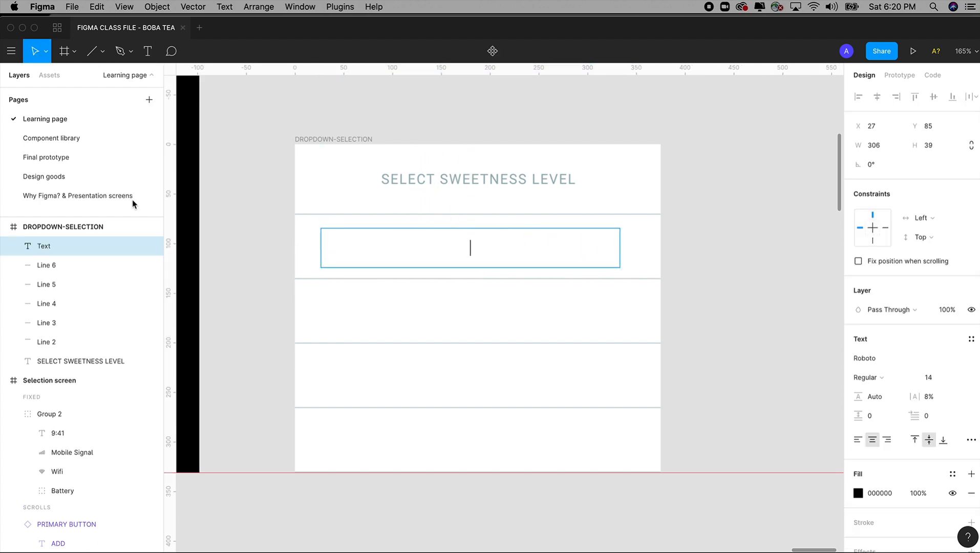
Step: Check the menu on the Final prototype page and add a text box about 333 by 41 reading REGULAR SWEET in the first row
{"action": "left_click", "coordinate": [68, 164]}
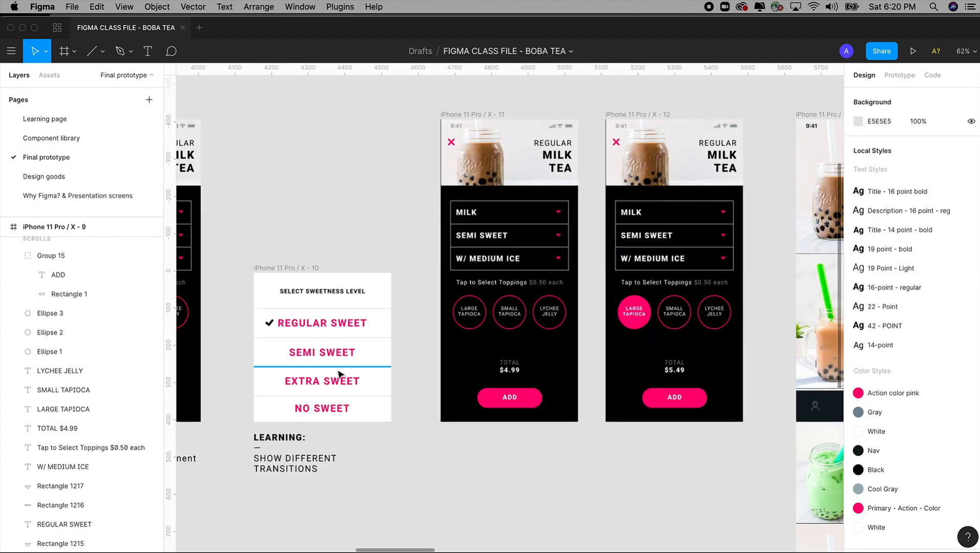
{"action": "left_click", "coordinate": [55, 121]}
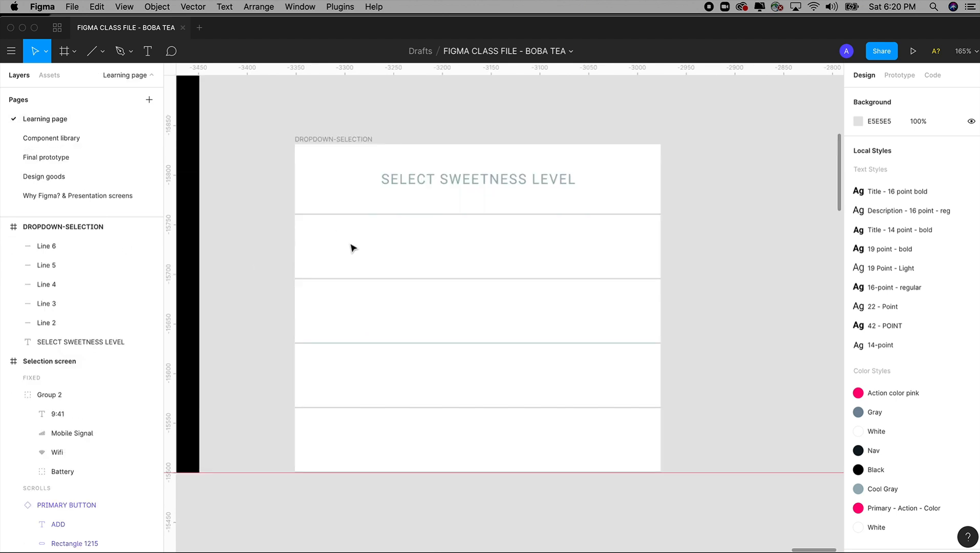
{"action": "left_click", "coordinate": [147, 51]}
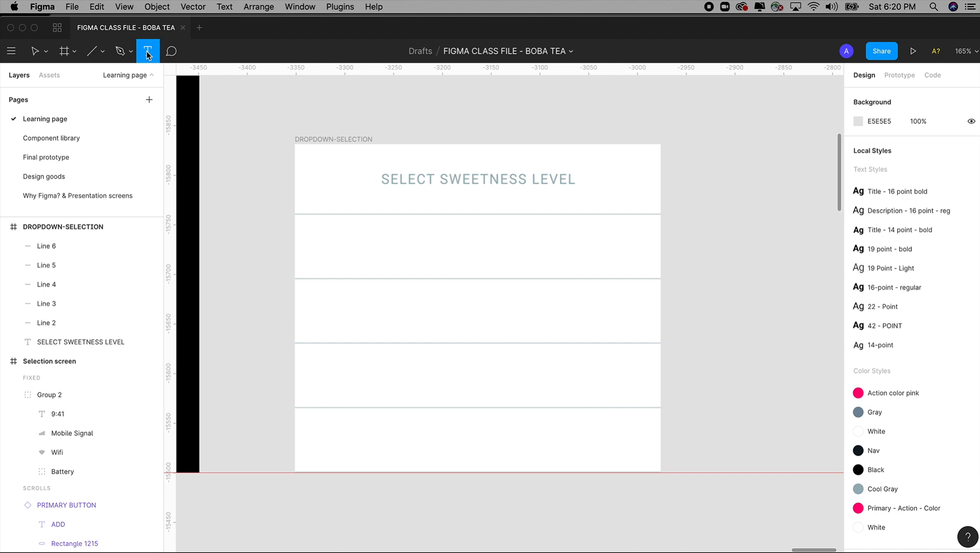
{"action": "left_click_drag", "start_coordinate": [318, 227], "coordinate": [643, 268]}
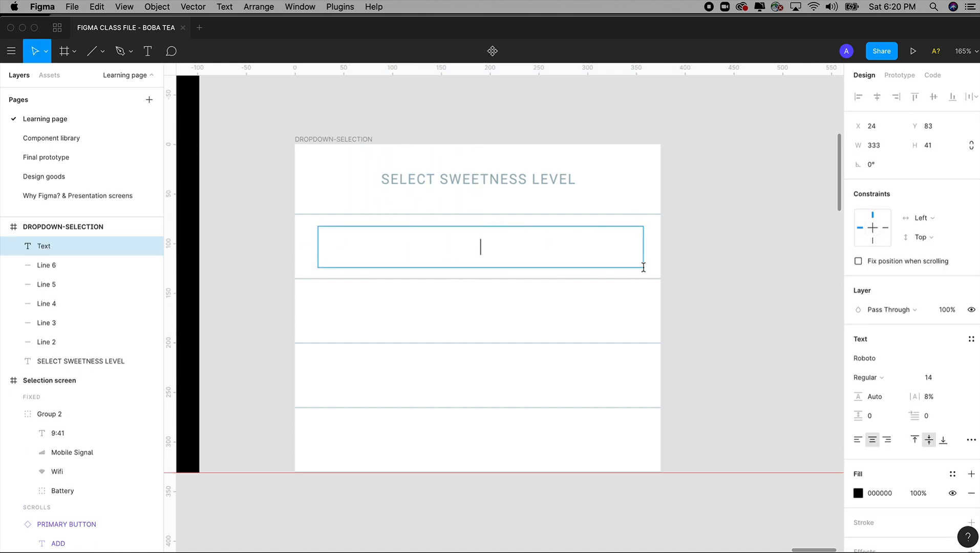
{"action": "type", "text": "REGULKA"}
{"action": "key", "text": "BackSpace"}
{"action": "key", "text": "BackSpace"}
{"action": "type", "text": "A"}
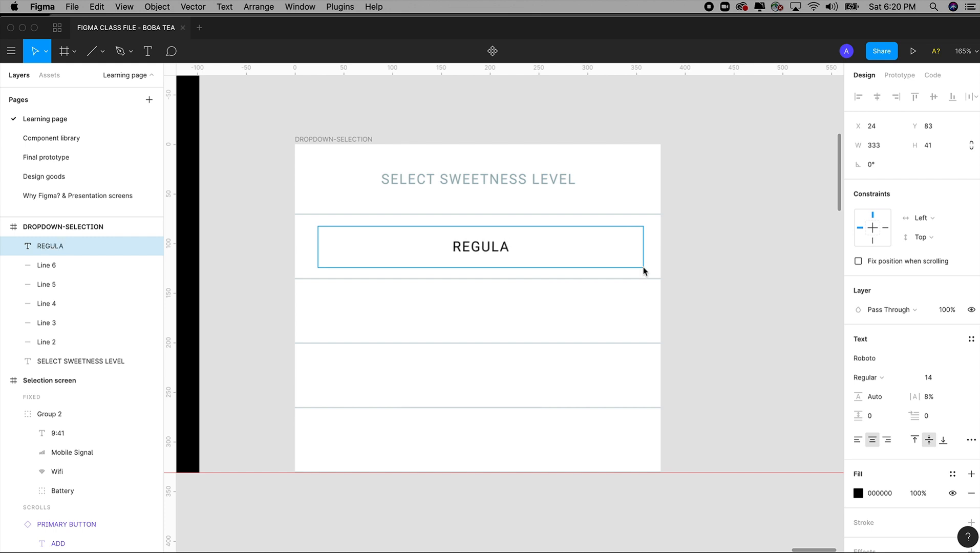
{"action": "type", "text": "R S"}
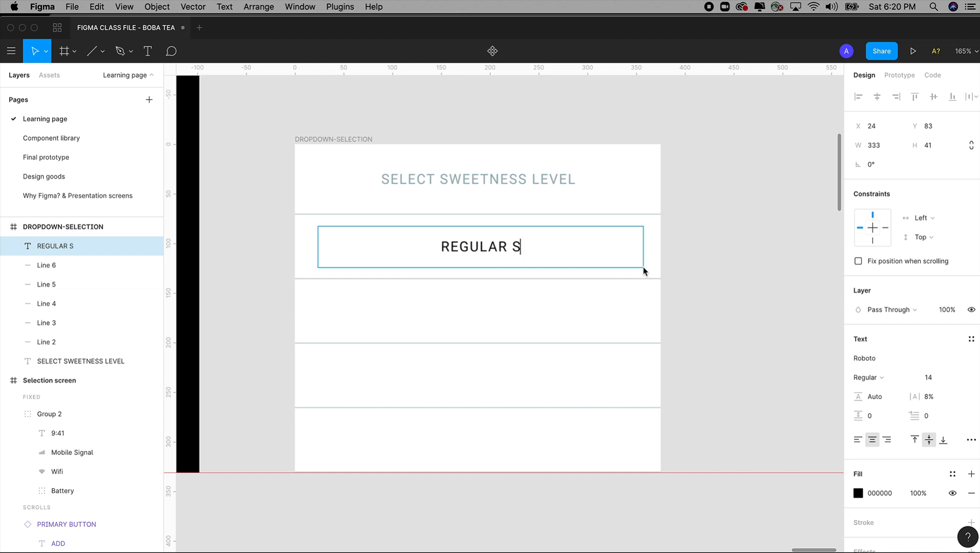
{"action": "type", "text": "WEET"}
{"action": "key", "text": "Escape"}
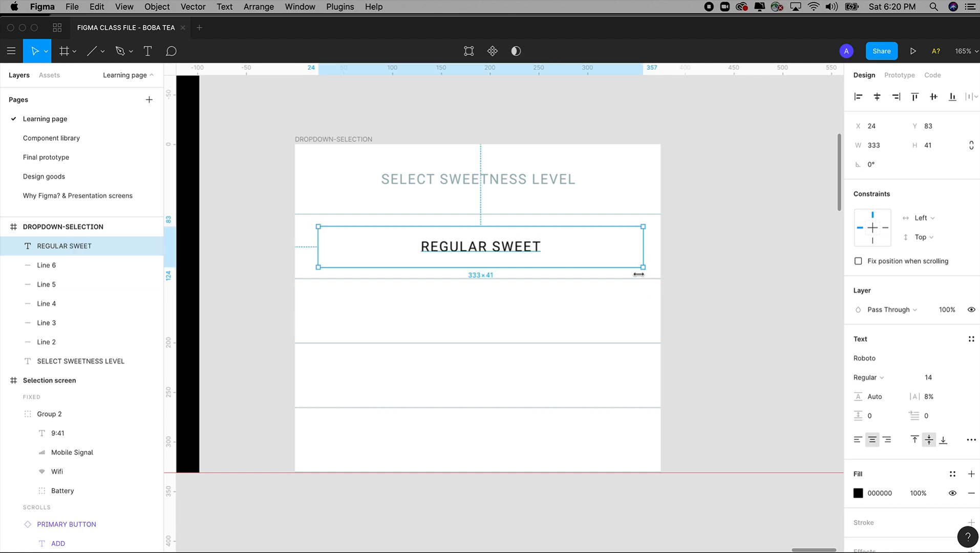
Step: Style the REGULAR SWEET text as 22 - Point in Primary - Action - Color, with its box stretched to the frame's full 375 width
{"action": "left_click", "coordinate": [971, 340]}
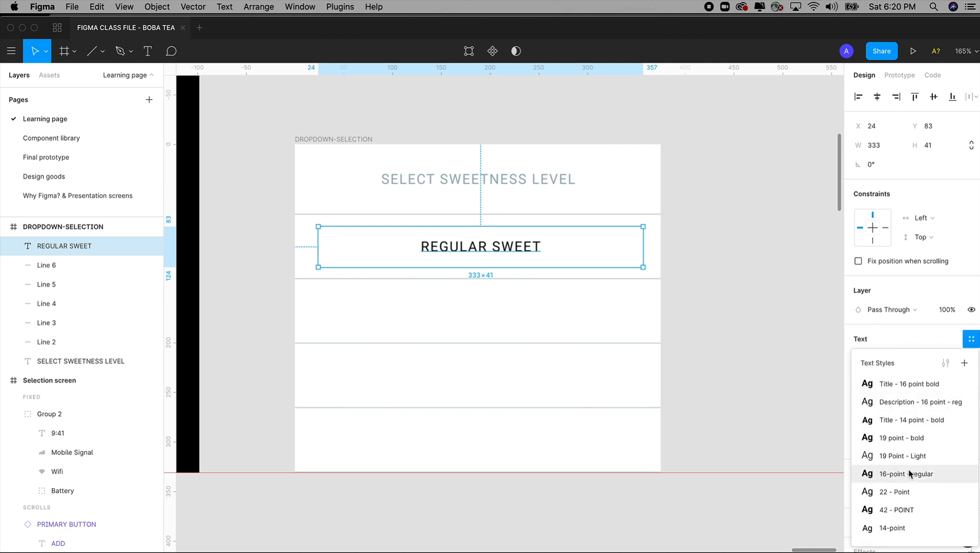
{"action": "left_click", "coordinate": [900, 493]}
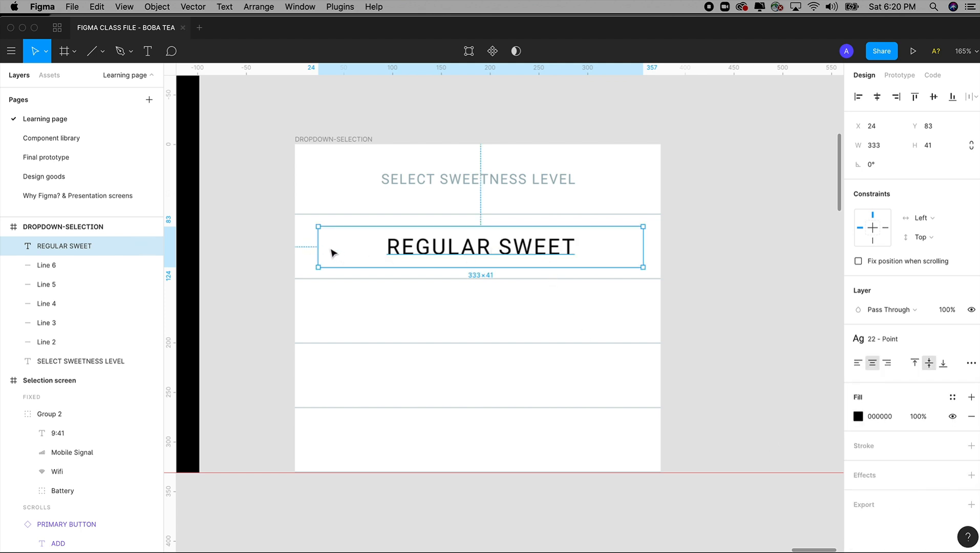
{"action": "left_click_drag", "start_coordinate": [319, 247], "coordinate": [295, 246]}
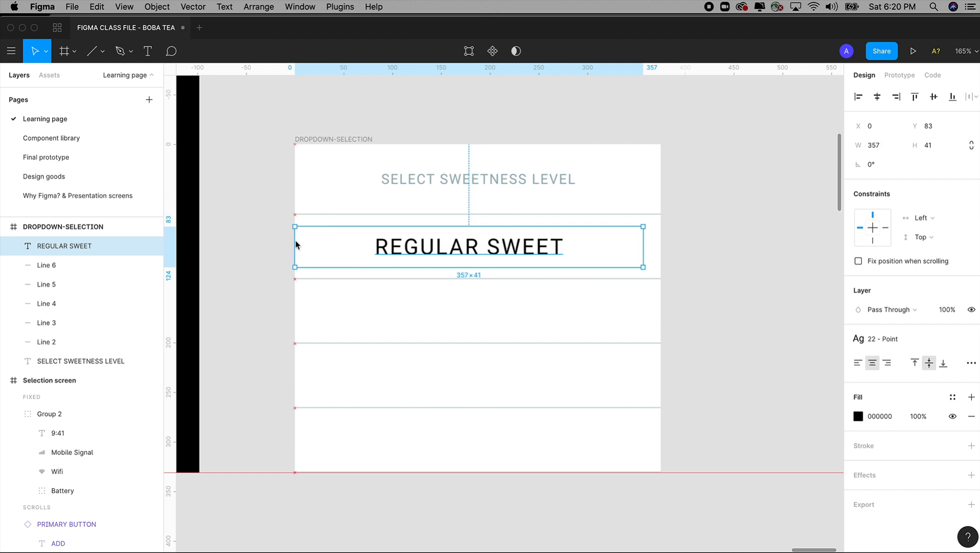
{"action": "left_click_drag", "start_coordinate": [658, 249], "coordinate": [664, 249]}
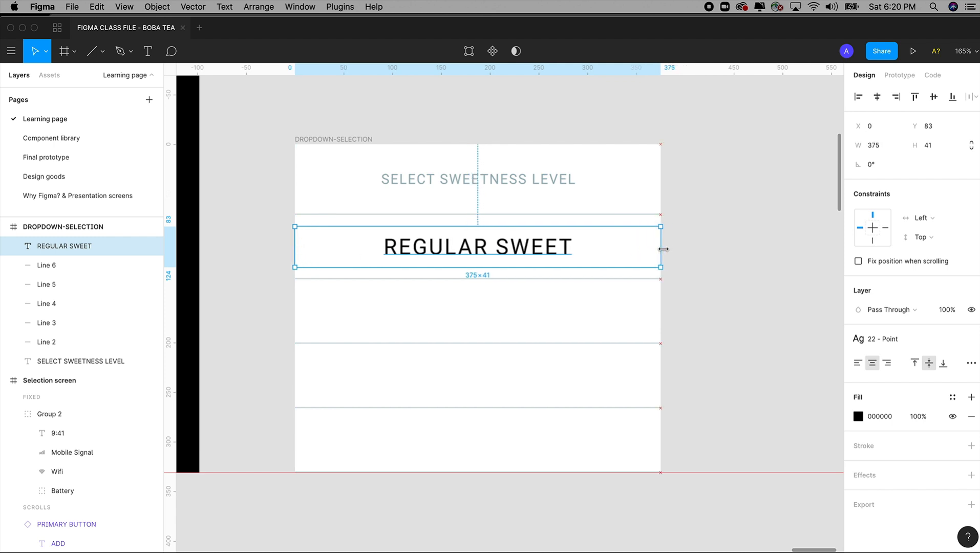
{"action": "left_click", "coordinate": [953, 400]}
{"action": "left_click", "coordinate": [867, 401]}
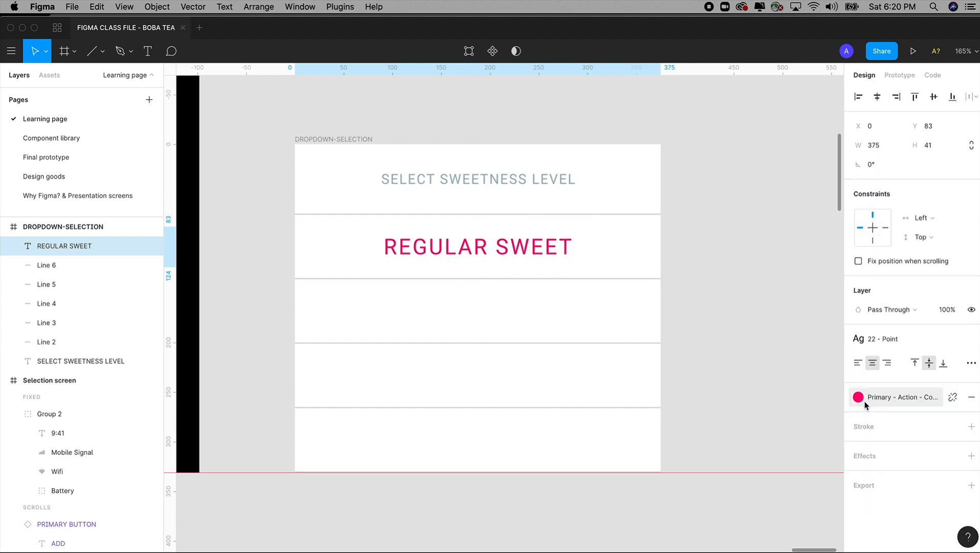
Step: Duplicate the REGULAR SWEET text into the three rows below, positioning the copies at Y 148, 211 and 278
{"action": "left_click_drag", "start_coordinate": [518, 252], "coordinate": [525, 313]}
{"action": "key", "text": "super+d"}
{"action": "key", "text": "super+d"}
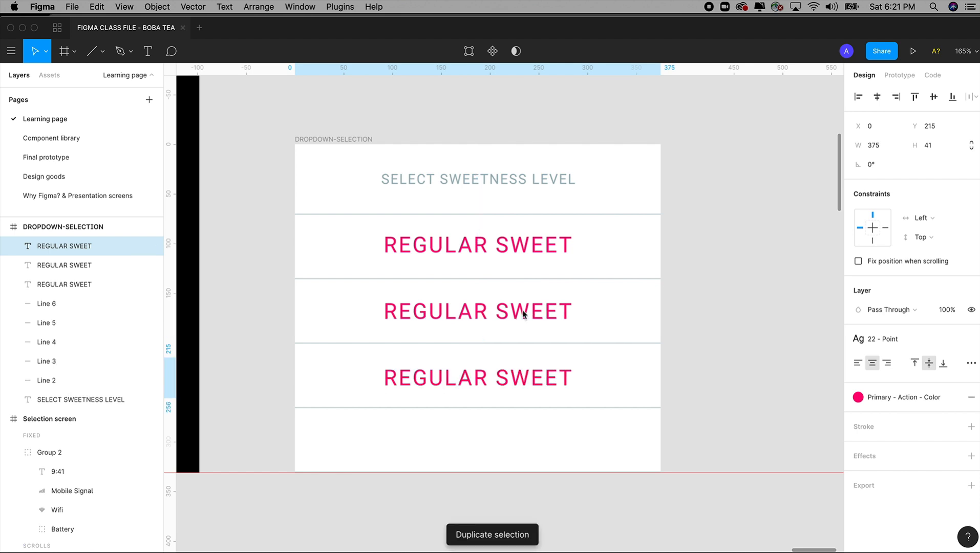
{"action": "left_click_drag", "start_coordinate": [516, 445], "coordinate": [516, 442]}
{"action": "left_click_drag", "start_coordinate": [507, 389], "coordinate": [507, 383]}
Step: Check the sweetness options on the Final prototype page and change the second row's text to SEMI SWEET
{"action": "left_click", "coordinate": [499, 315]}
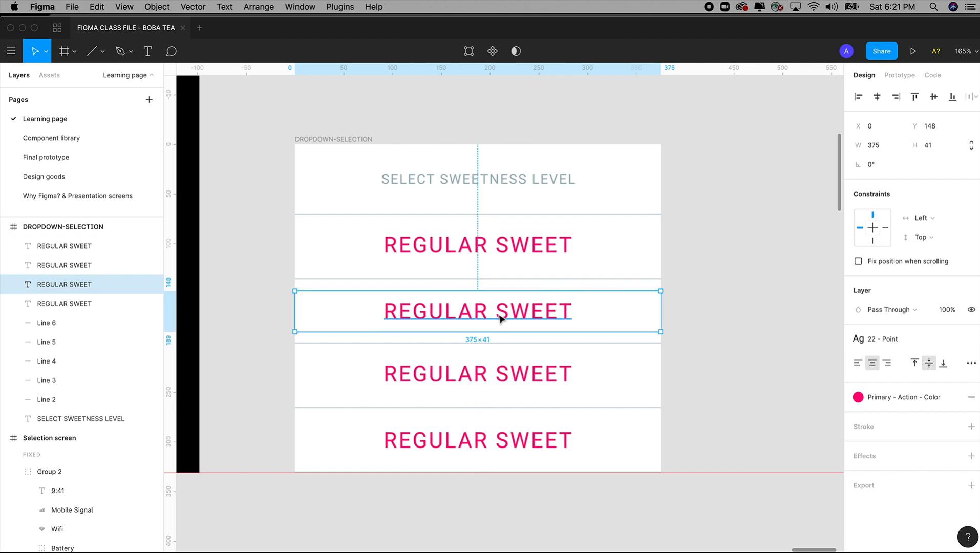
{"action": "double_click", "coordinate": [498, 313]}
{"action": "left_click", "coordinate": [485, 310]}
{"action": "left_click_drag", "start_coordinate": [486, 309], "coordinate": [362, 306]}
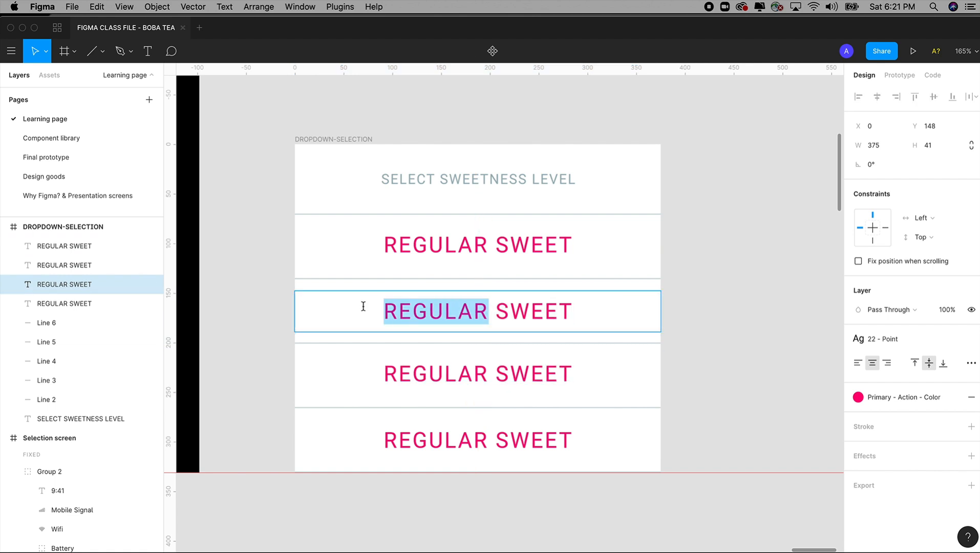
{"action": "left_click", "coordinate": [40, 155]}
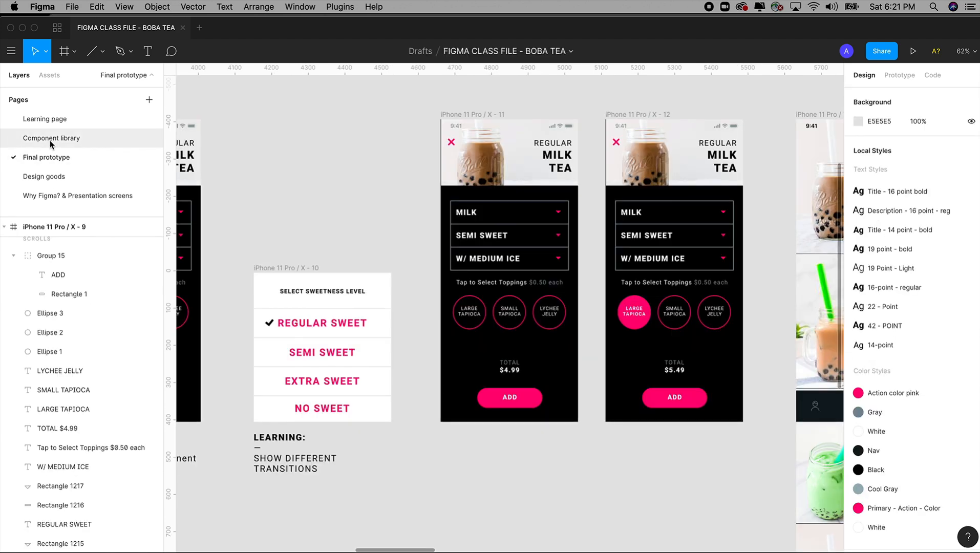
{"action": "left_click", "coordinate": [50, 139]}
{"action": "left_click", "coordinate": [44, 121]}
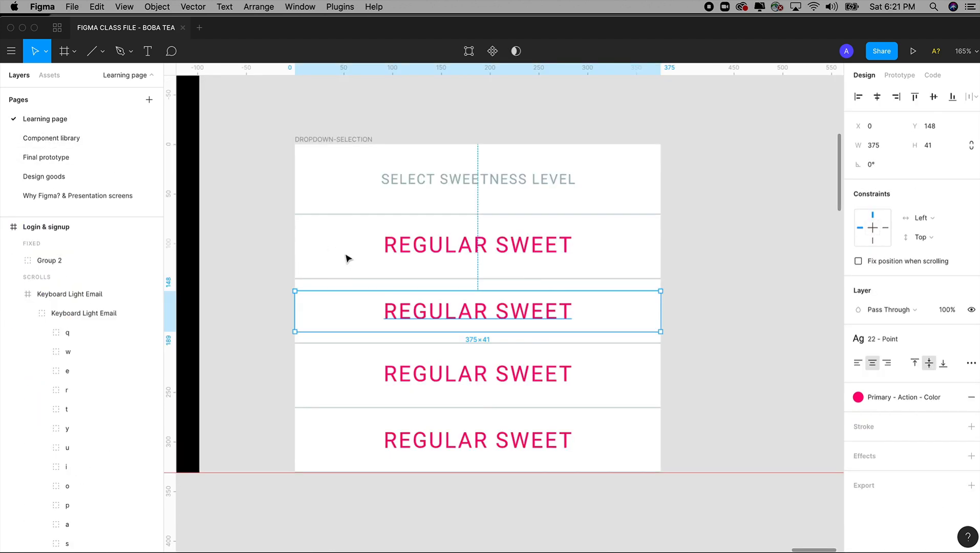
{"action": "double_click", "coordinate": [419, 311]}
{"action": "left_click", "coordinate": [445, 311]}
{"action": "left_click", "coordinate": [485, 311]}
{"action": "left_click_drag", "start_coordinate": [485, 311], "coordinate": [370, 311]}
{"action": "type", "text": "SEMI"}
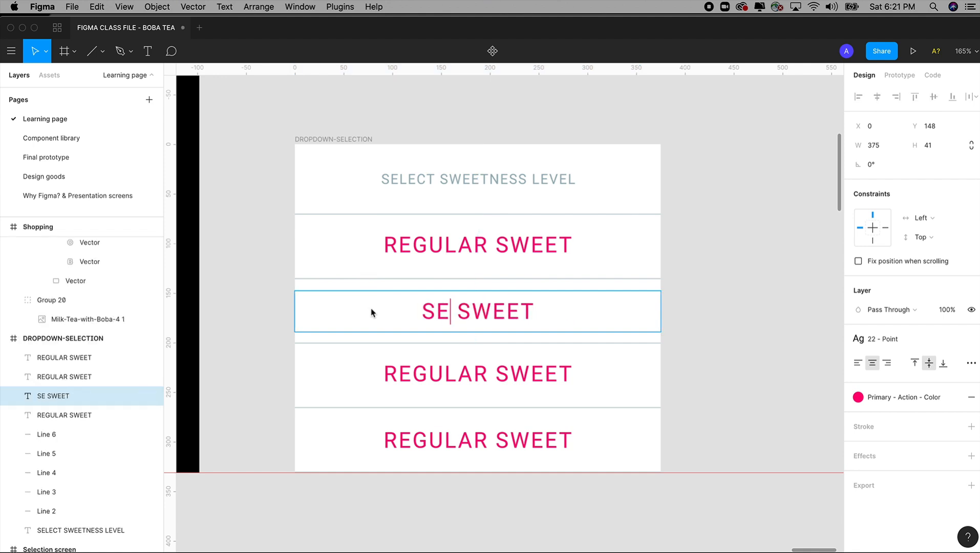
Step: Change the text in the menu's last row to NO SWEET
{"action": "double_click", "coordinate": [457, 378]}
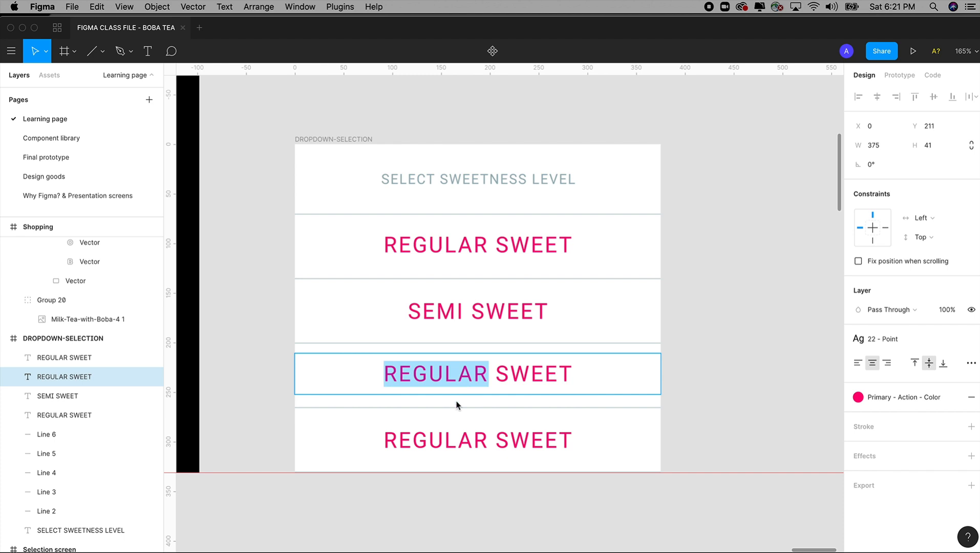
{"action": "left_click", "coordinate": [448, 439]}
{"action": "double_click", "coordinate": [485, 440]}
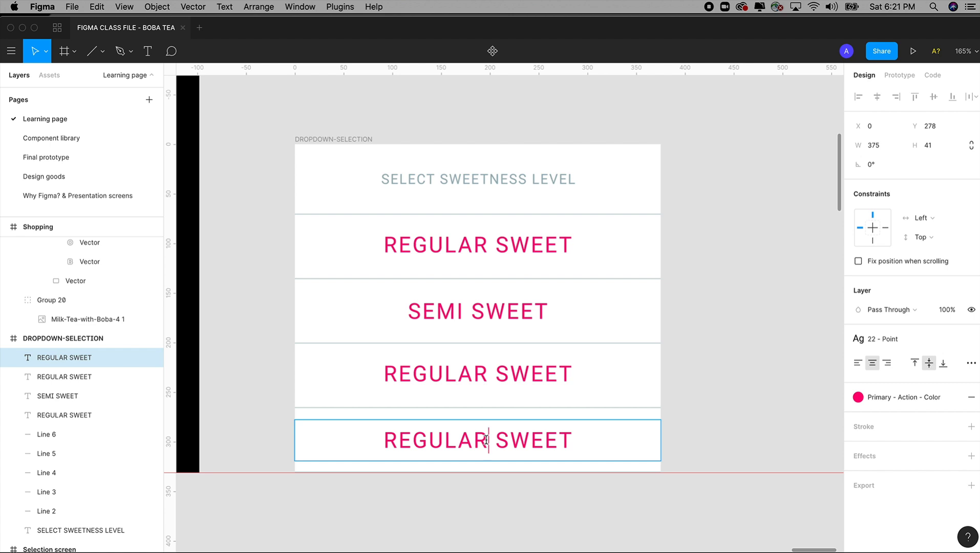
{"action": "left_click_drag", "start_coordinate": [486, 439], "coordinate": [365, 441]}
{"action": "type", "text": "NO"}
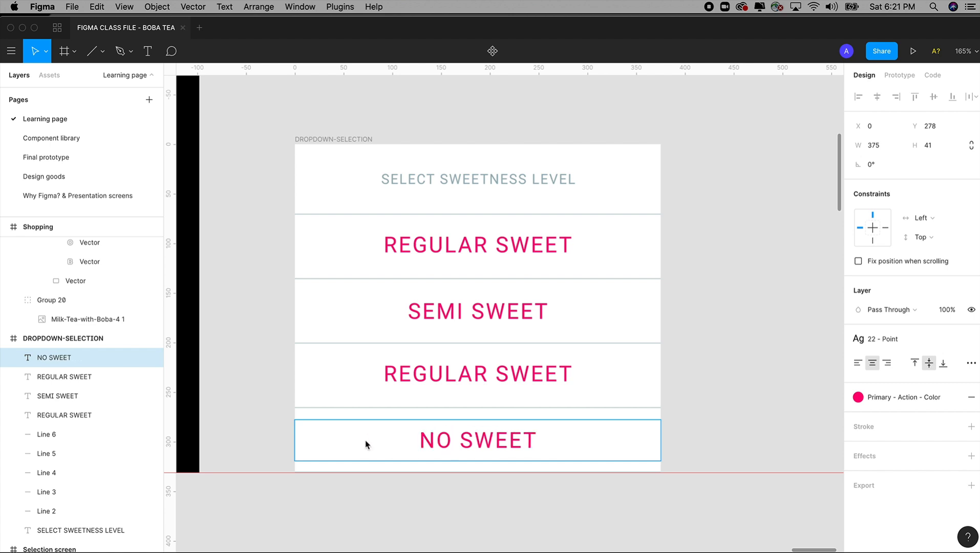
Step: Change the text in the sweetness menu's third option row to LOW SWEET
{"action": "left_click", "coordinate": [448, 374]}
{"action": "double_click", "coordinate": [490, 376]}
{"action": "left_click_drag", "start_coordinate": [492, 378], "coordinate": [371, 376]}
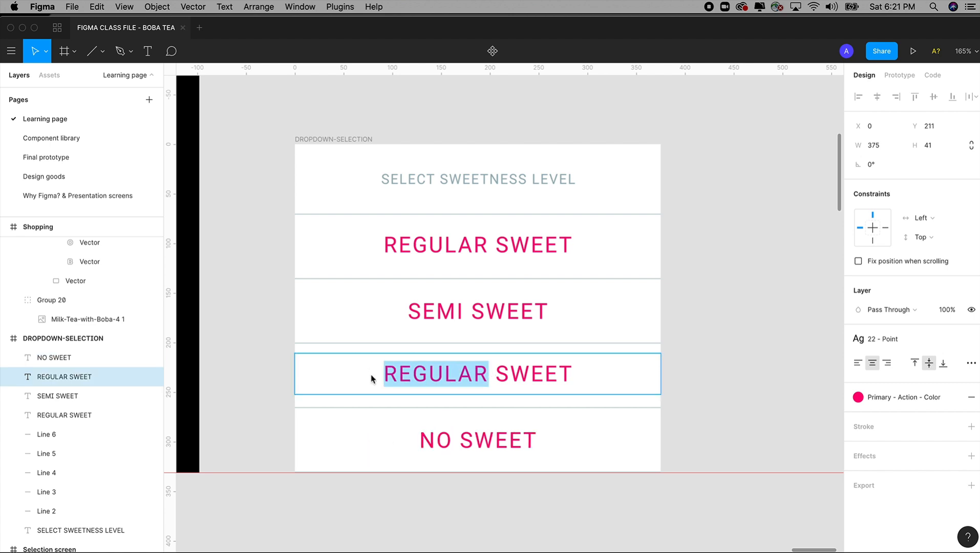
{"action": "type", "text": "LOW"}
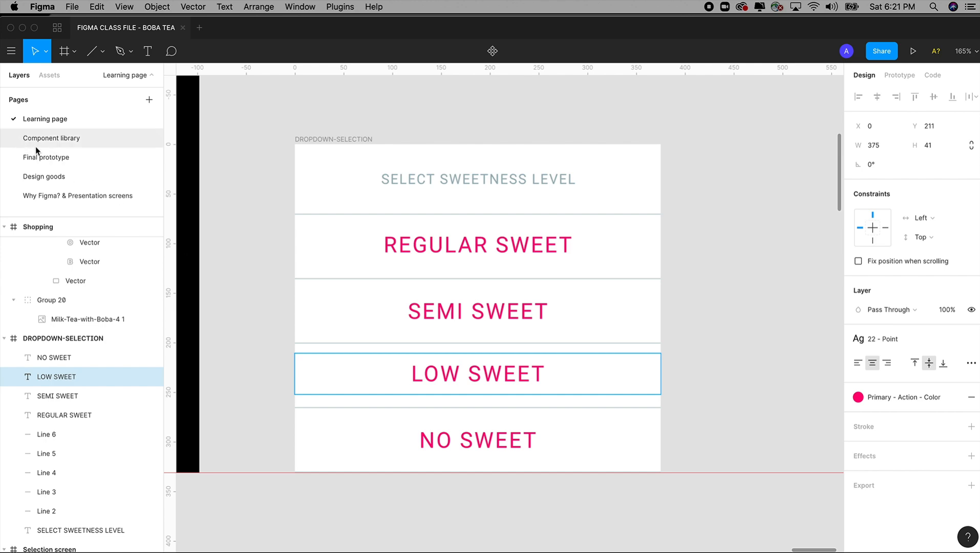
Step: Check the third sweetness option on the Final prototype page and change the matching row on the Learning page to EXTRA SWEET
{"action": "left_click", "coordinate": [45, 157]}
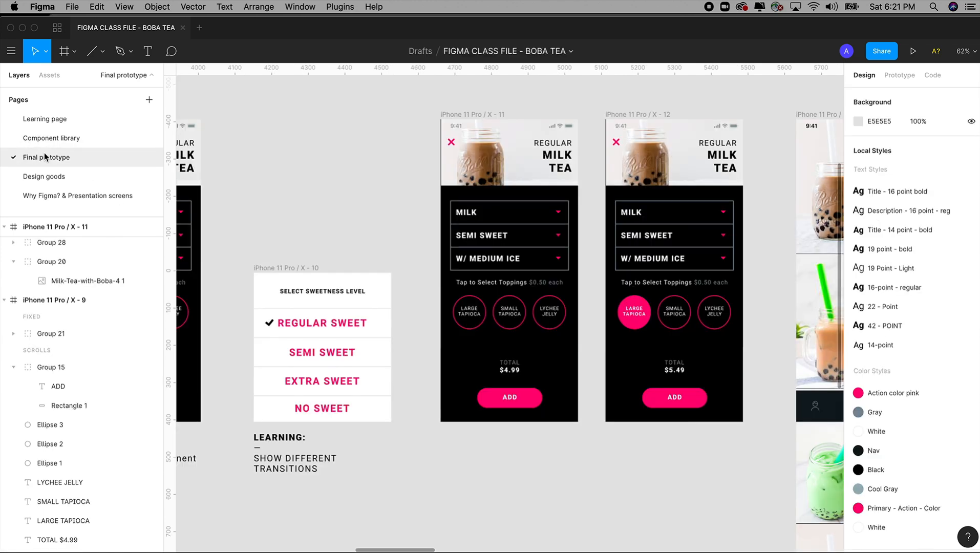
{"action": "left_click", "coordinate": [46, 119]}
{"action": "double_click", "coordinate": [452, 370]}
{"action": "left_click", "coordinate": [452, 371]}
{"action": "double_click", "coordinate": [452, 370]}
{"action": "type", "text": "EXTR"}
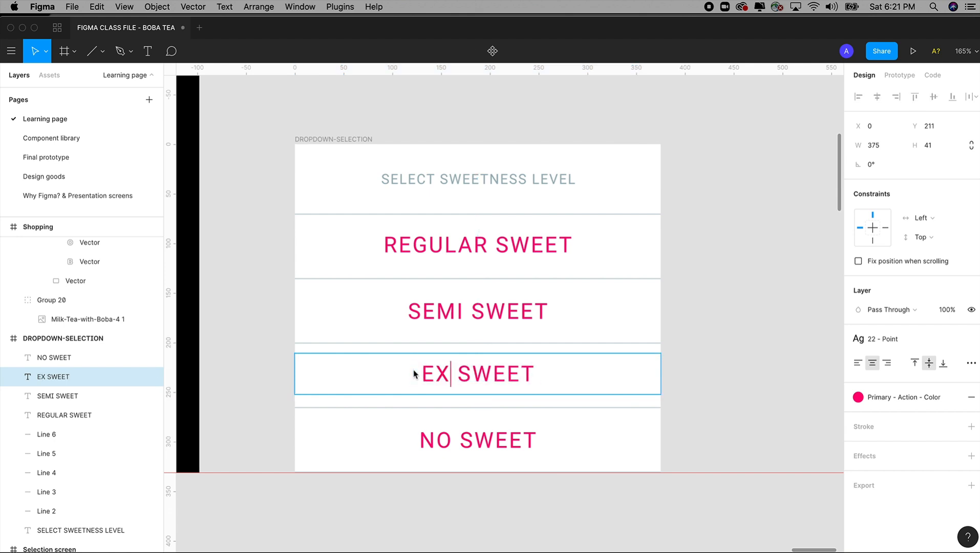
{"action": "type", "text": "A"}
{"action": "key", "text": "Escape"}
{"action": "left_click", "coordinate": [724, 355]}
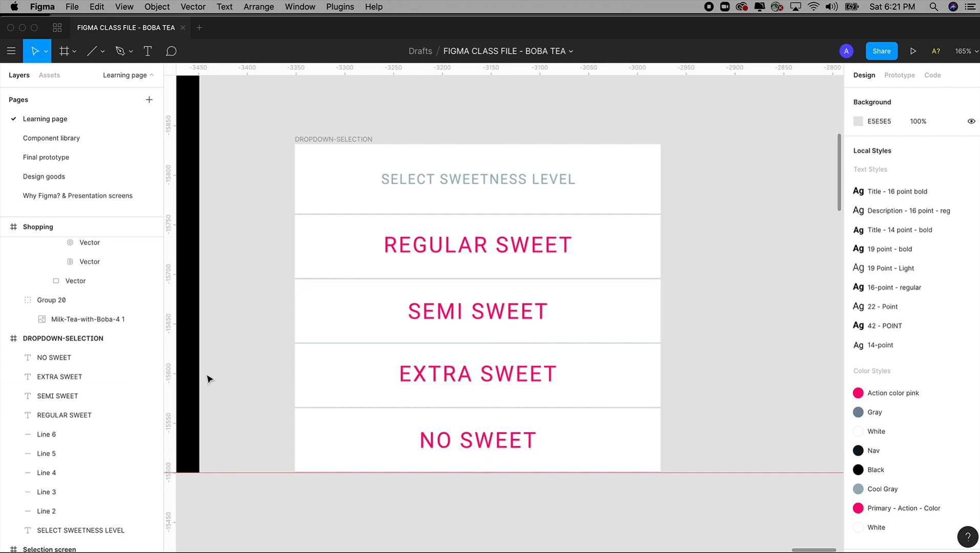
Step: Look through the icon set in the Design goods frame on the Learning page for a check mark
{"action": "scroll", "coordinate": [244, 284], "scroll_direction": "down", "scroll_amount": 5}
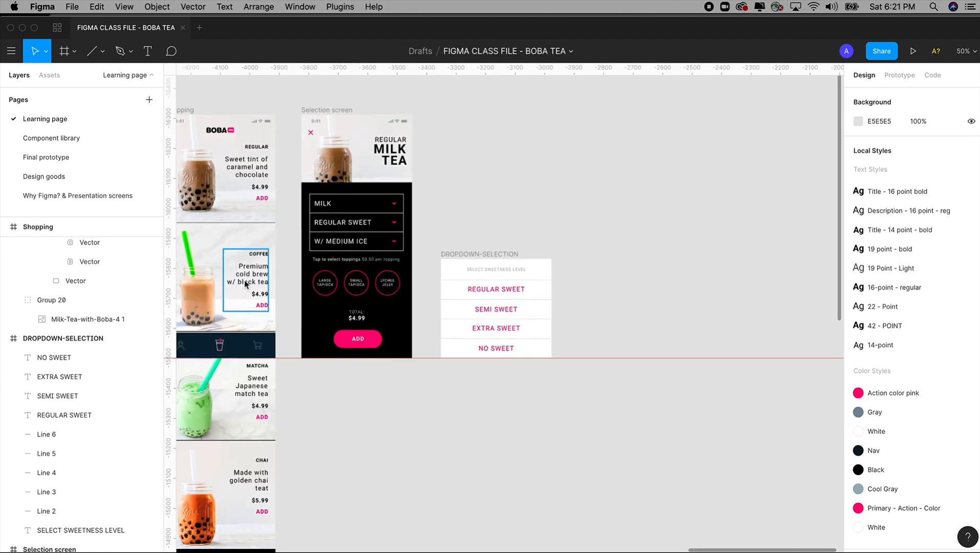
{"action": "scroll", "coordinate": [391, 299], "scroll_direction": "up", "scroll_amount": 2}
{"action": "left_click_drag", "start_coordinate": [180, 289], "coordinate": [517, 312]}
{"action": "key", "text": "super+minus"}
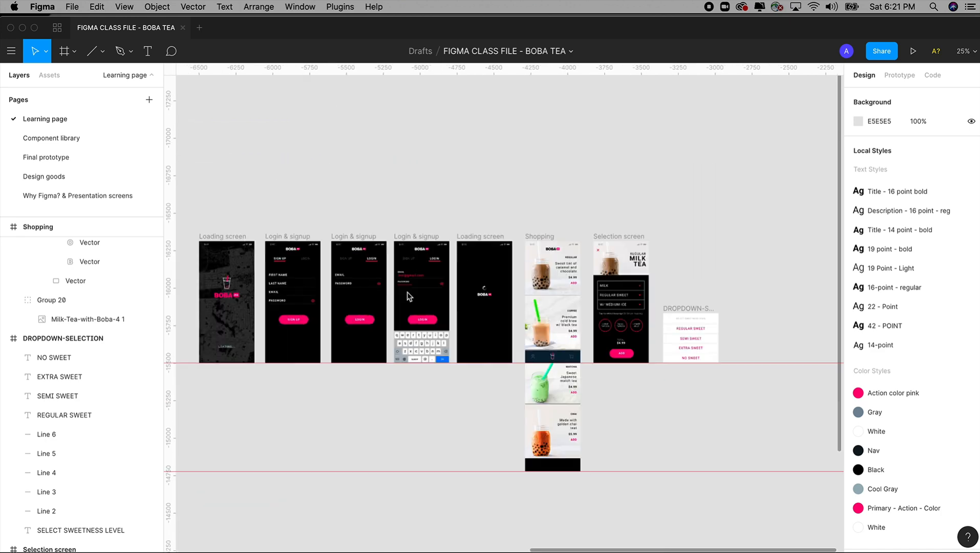
{"action": "key", "text": "super+minus"}
{"action": "left_click_drag", "start_coordinate": [390, 290], "coordinate": [611, 285]}
{"action": "left_click_drag", "start_coordinate": [355, 273], "coordinate": [525, 258]}
{"action": "left_click_drag", "start_coordinate": [322, 256], "coordinate": [395, 318]}
{"action": "left_click_drag", "start_coordinate": [538, 211], "coordinate": [747, 444]}
{"action": "scroll", "coordinate": [685, 433], "scroll_direction": "up", "scroll_amount": 2}
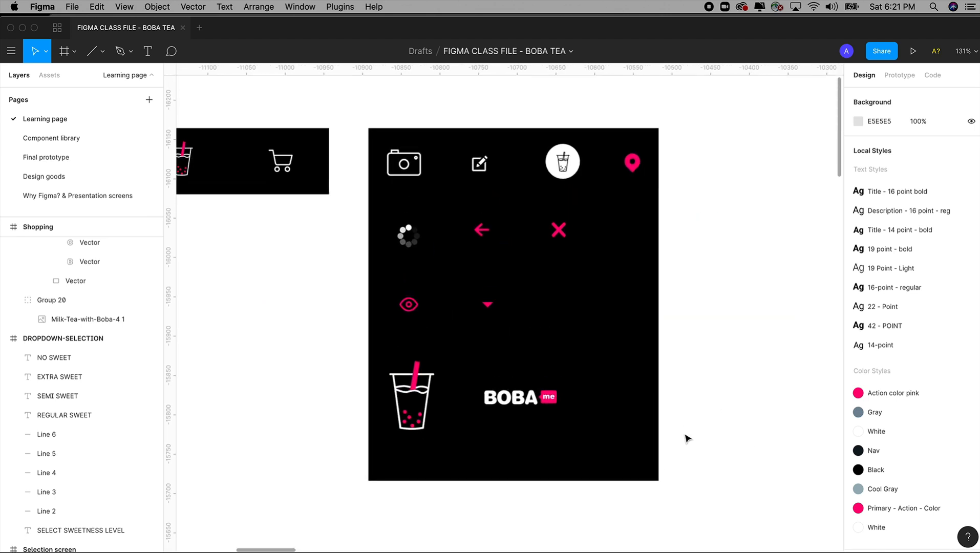
{"action": "left_click_drag", "start_coordinate": [665, 137], "coordinate": [378, 493]}
{"action": "left_click", "coordinate": [314, 396]}
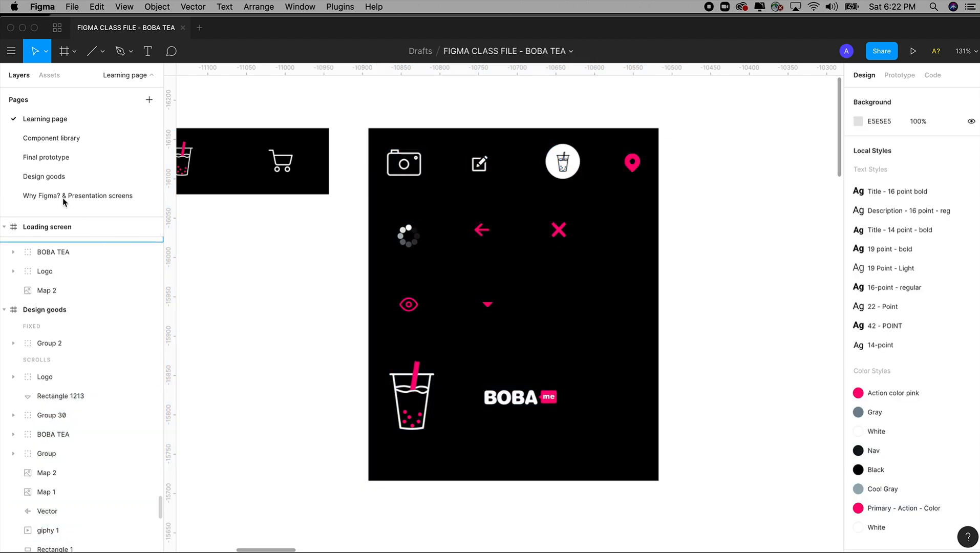
Step: Copy the black check mark beside REGULAR SWEET in the sweetness menu on the Final prototype page
{"action": "left_click", "coordinate": [48, 165]}
{"action": "left_click_drag", "start_coordinate": [234, 252], "coordinate": [379, 462]}
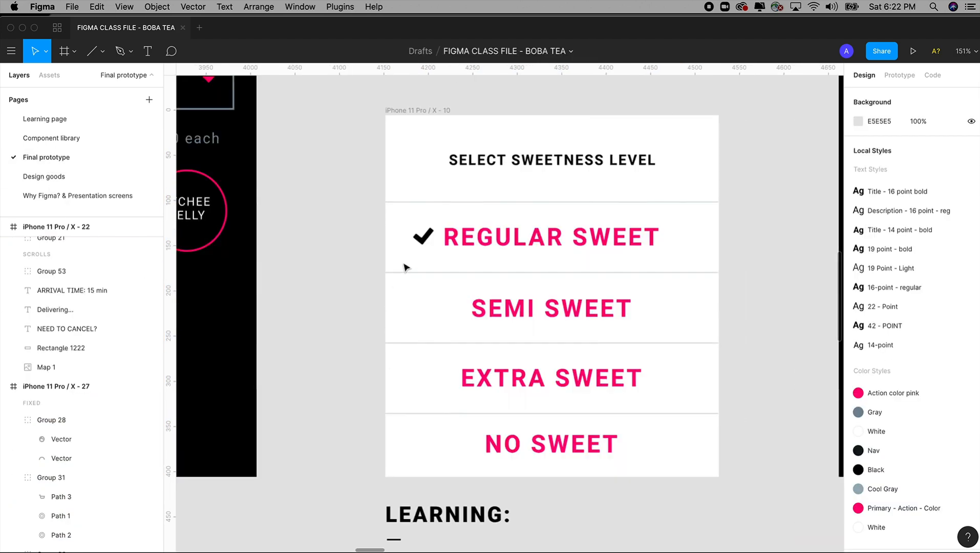
{"action": "left_click", "coordinate": [419, 244]}
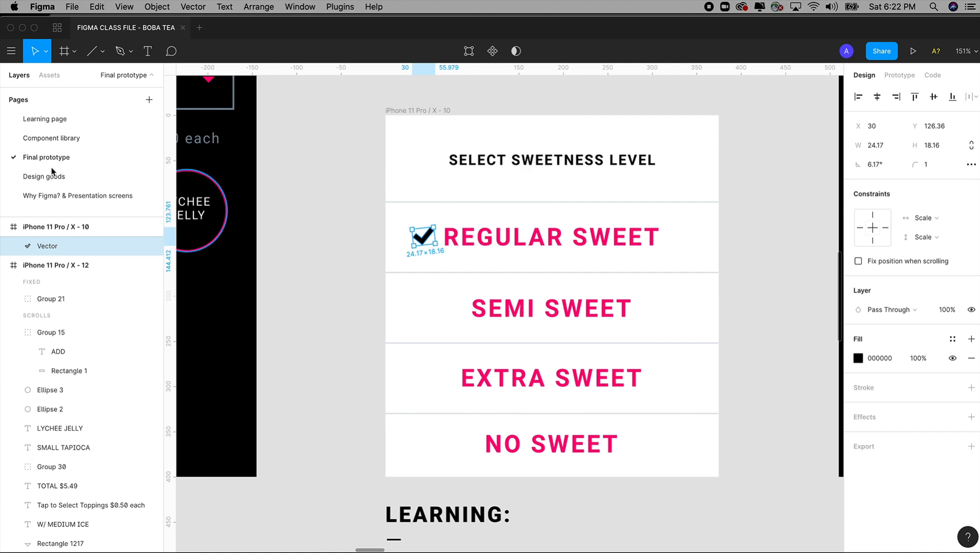
Step: Paste the check mark into the Learning page's DROPDOWN-SELECTION frame and place it before REGULAR SWEET at X 44, Y 93.6
{"action": "left_click", "coordinate": [38, 119]}
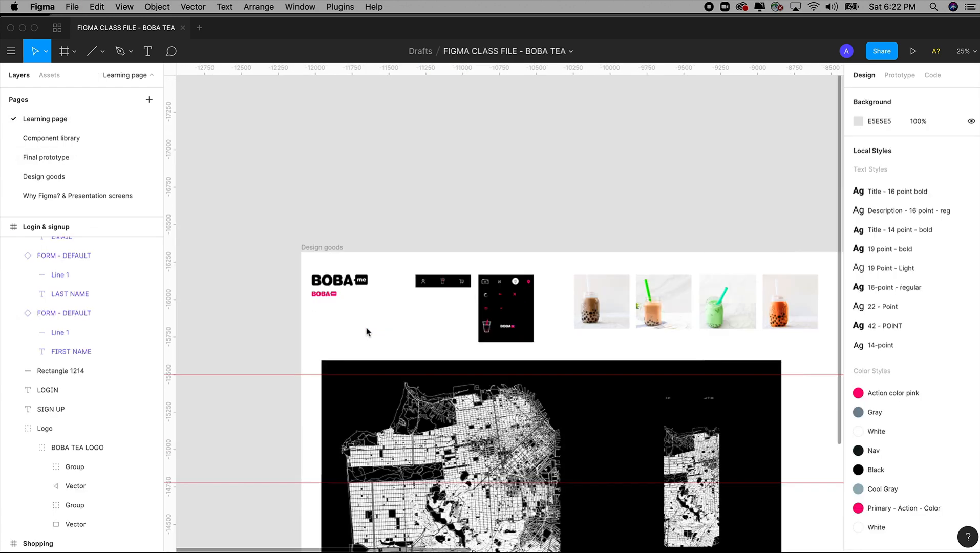
{"action": "scroll", "coordinate": [366, 332], "scroll_direction": "down", "scroll_amount": 5}
{"action": "scroll", "coordinate": [518, 288], "scroll_direction": "right", "scroll_amount": 10}
{"action": "left_click_drag", "start_coordinate": [555, 207], "coordinate": [655, 311]}
{"action": "left_click_drag", "start_coordinate": [487, 193], "coordinate": [674, 361]}
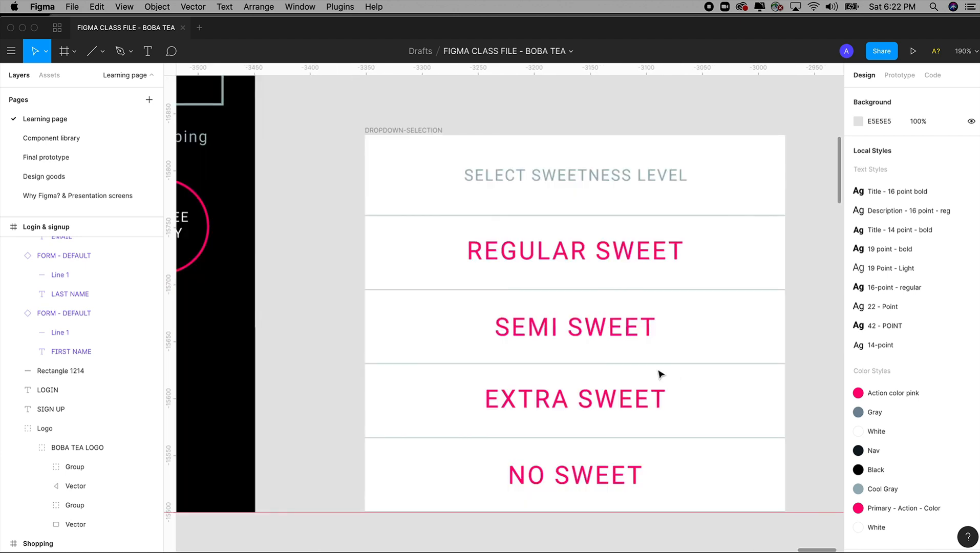
{"action": "left_click", "coordinate": [422, 130]}
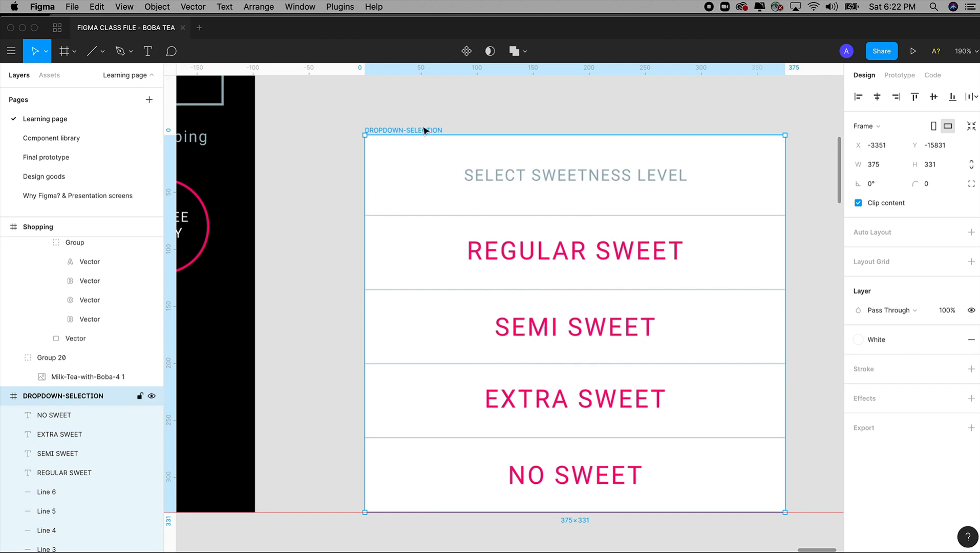
{"action": "key", "text": "super+v"}
{"action": "left_click_drag", "start_coordinate": [420, 291], "coordinate": [434, 254]}
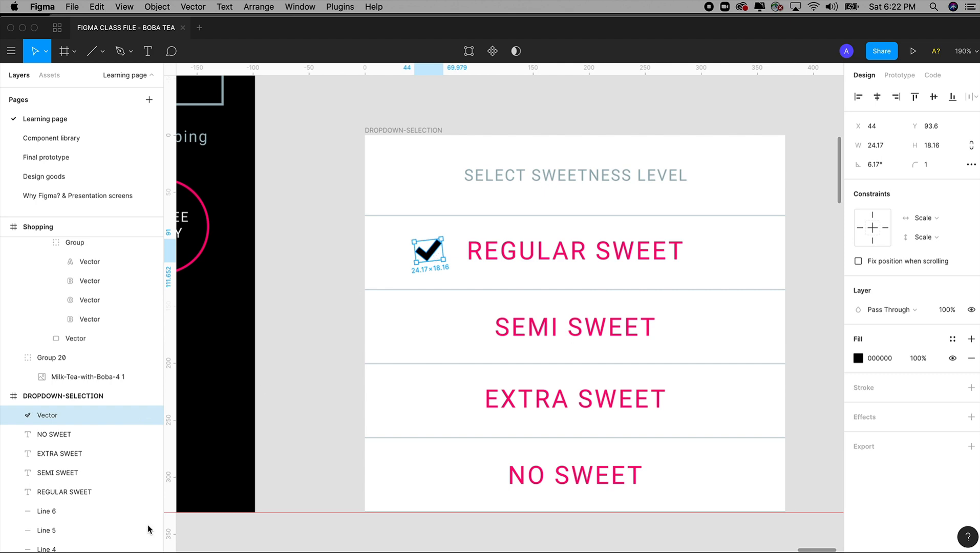
Step: Switch to Chrome and get ready to search for an icon on thenounproject.com
{"action": "left_click", "coordinate": [161, 537]}
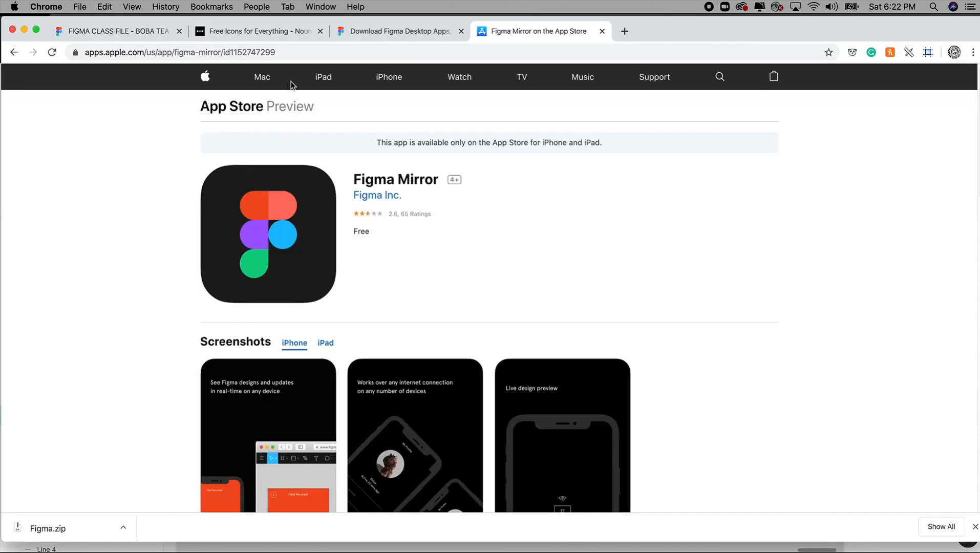
{"action": "left_click", "coordinate": [278, 32]}
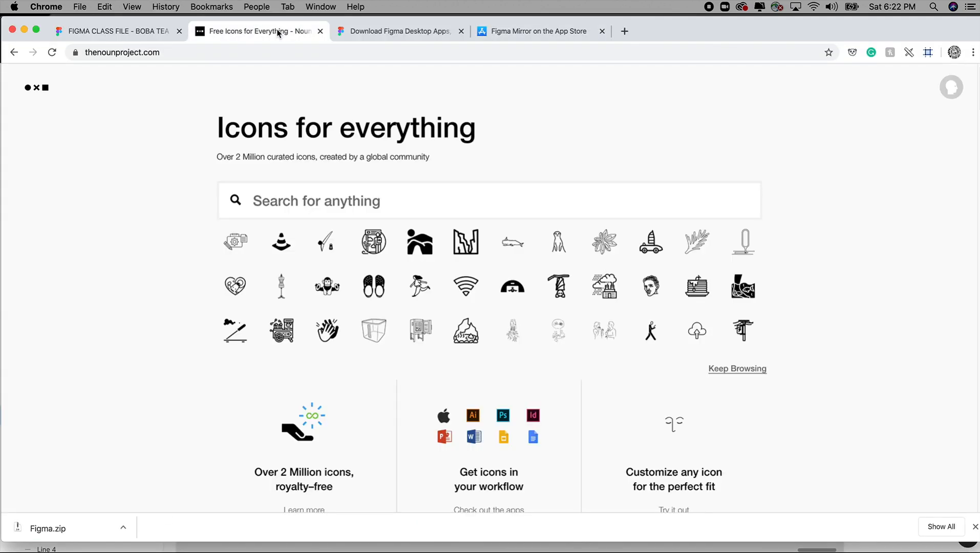
{"action": "left_click", "coordinate": [205, 52]}
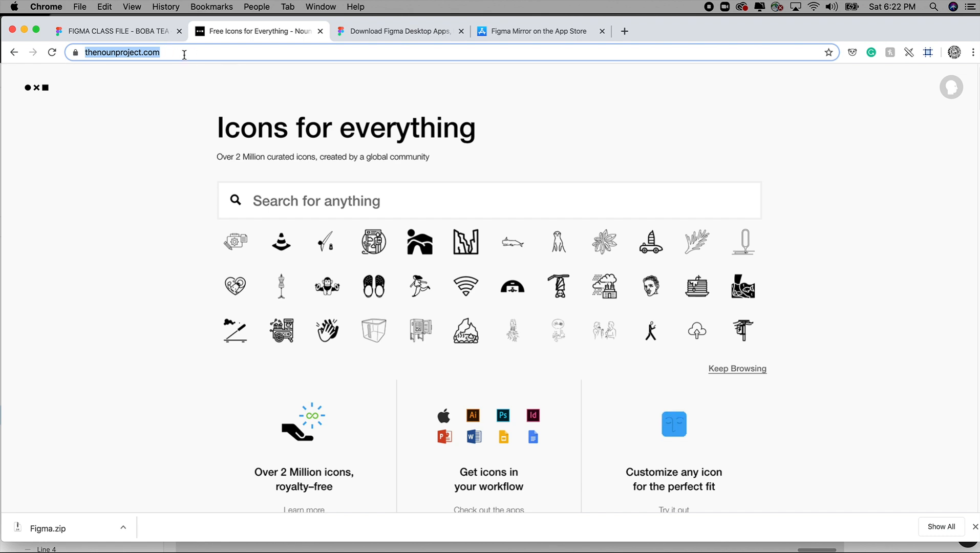
{"action": "left_click", "coordinate": [366, 203]}
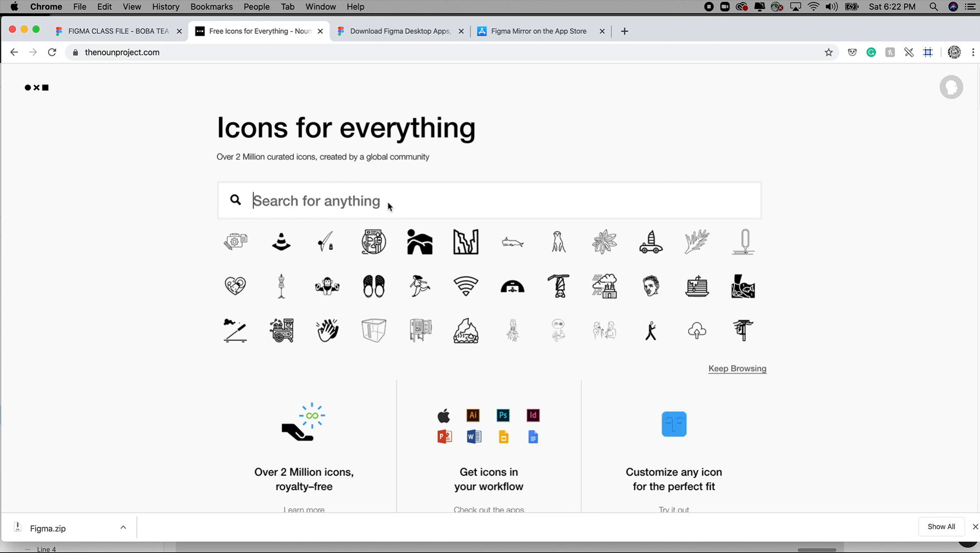
Step: Search the Noun Project for "checkmark" icons, correcting the misspelled query
{"action": "type", "text": "chark mark"}
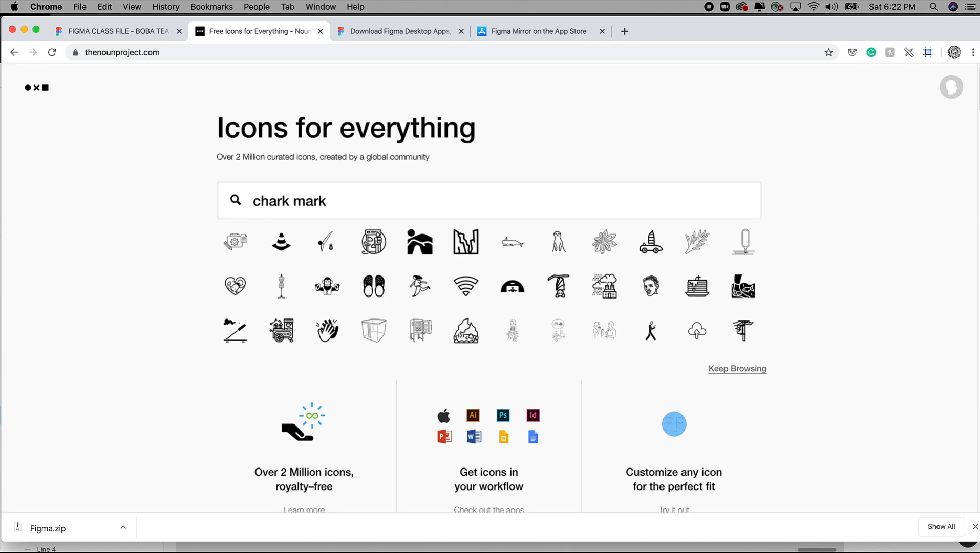
{"action": "key", "text": "Return"}
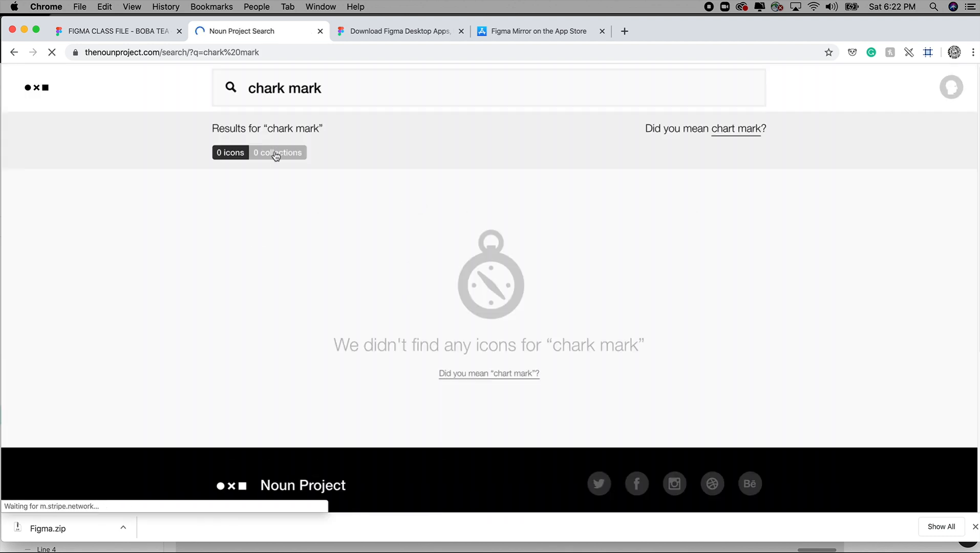
{"action": "left_click", "coordinate": [717, 131]}
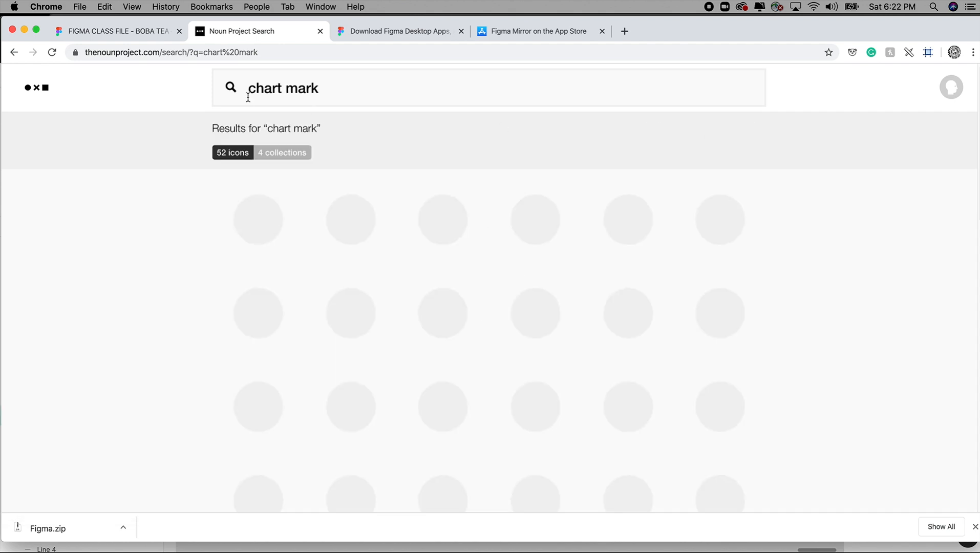
{"action": "left_click_drag", "start_coordinate": [285, 89], "coordinate": [263, 90]}
{"action": "type", "text": "eck"}
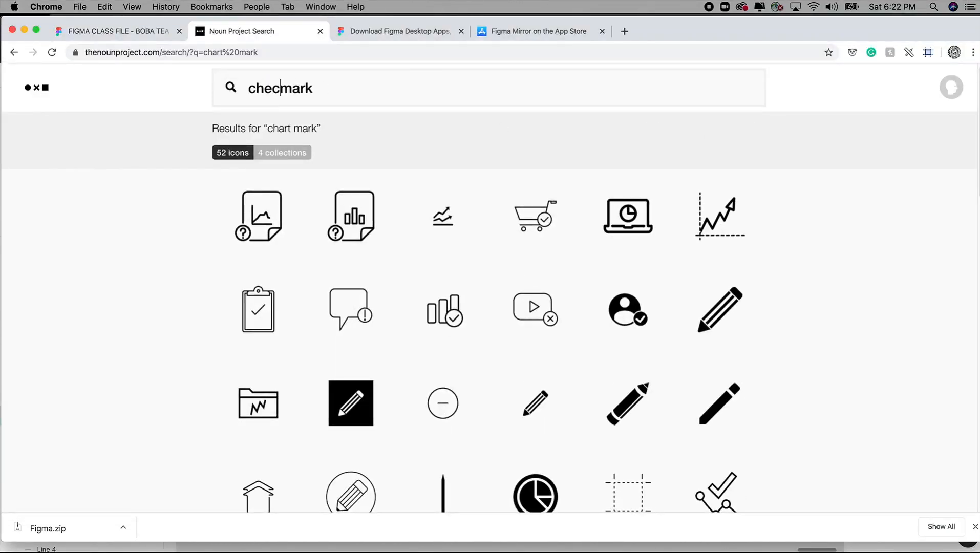
{"action": "key", "text": "Return"}
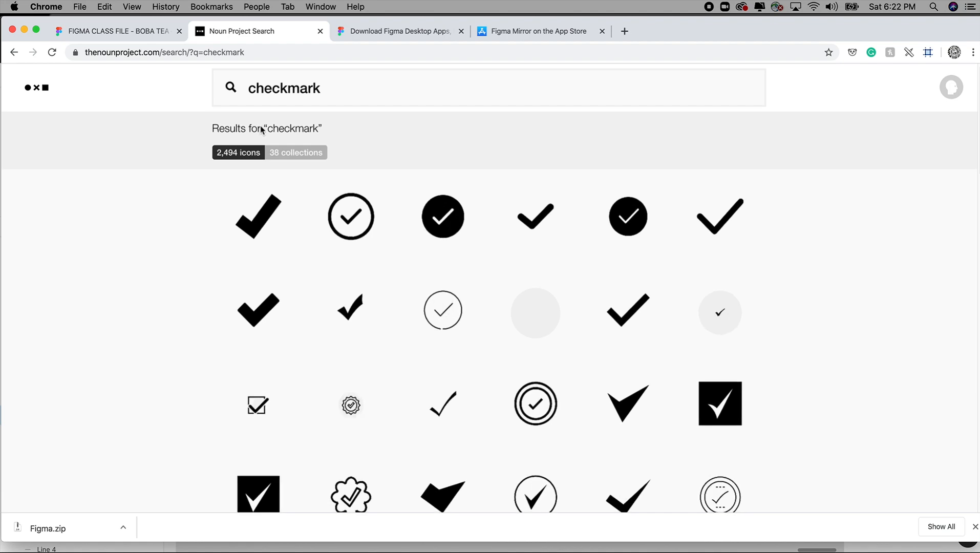
Step: Choose the plain bold checkmark icon below the collections and download it as an SVG with the Basic Download option
{"action": "scroll", "coordinate": [538, 287], "scroll_direction": "down", "scroll_amount": 4}
{"action": "scroll", "coordinate": [537, 289], "scroll_direction": "down", "scroll_amount": 10}
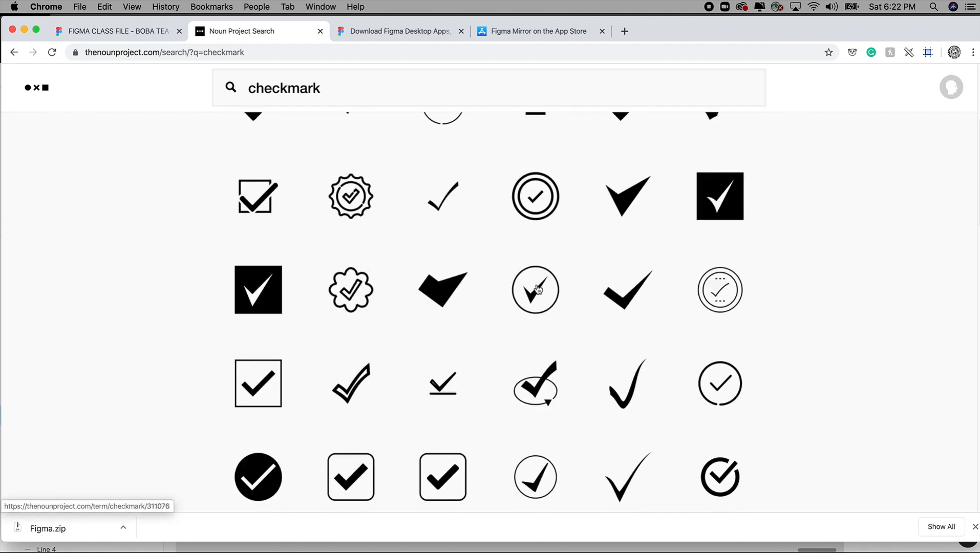
{"action": "scroll", "coordinate": [537, 289], "scroll_direction": "down", "scroll_amount": 15}
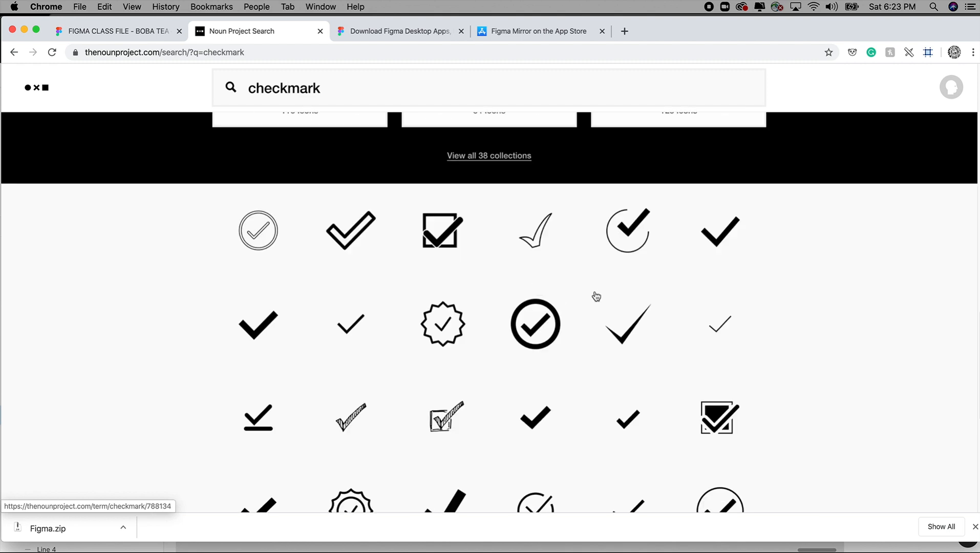
{"action": "left_click", "coordinate": [233, 333]}
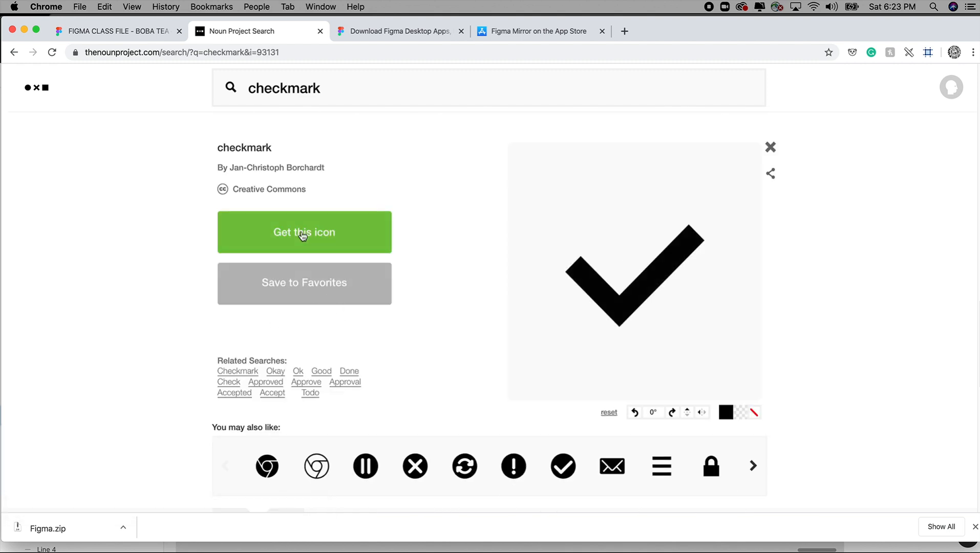
{"action": "left_click", "coordinate": [303, 236]}
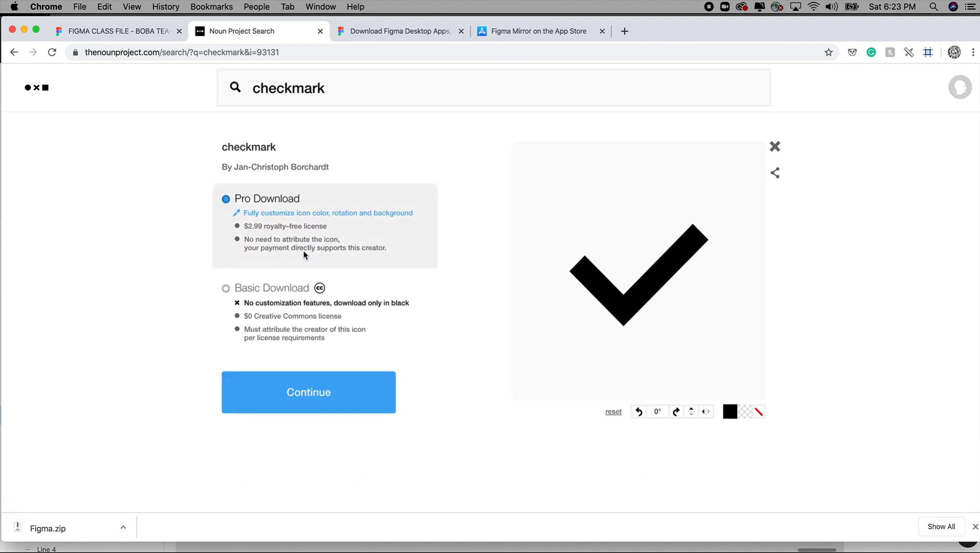
{"action": "left_click", "coordinate": [226, 289]}
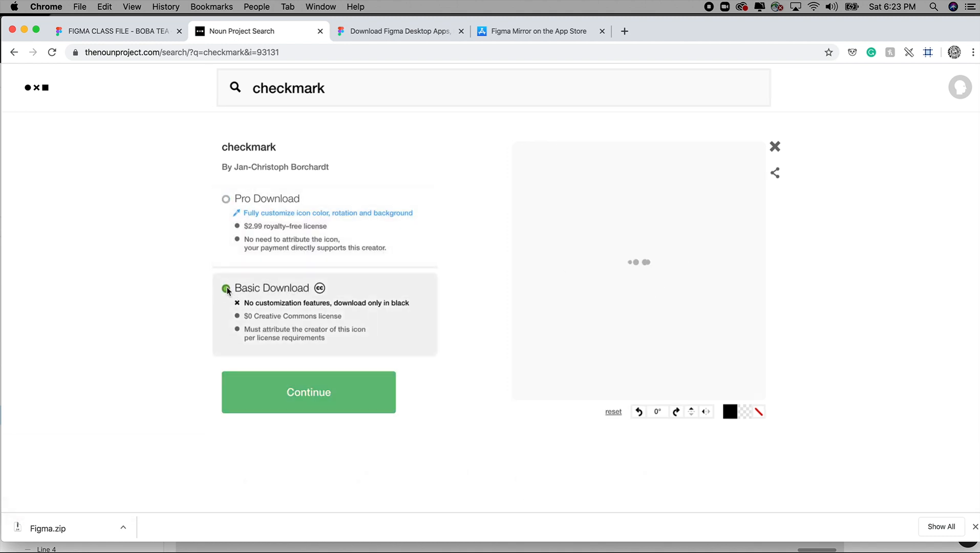
{"action": "left_click", "coordinate": [297, 387]}
{"action": "scroll", "coordinate": [346, 399], "scroll_direction": "down", "scroll_amount": 2}
{"action": "left_click", "coordinate": [353, 430]}
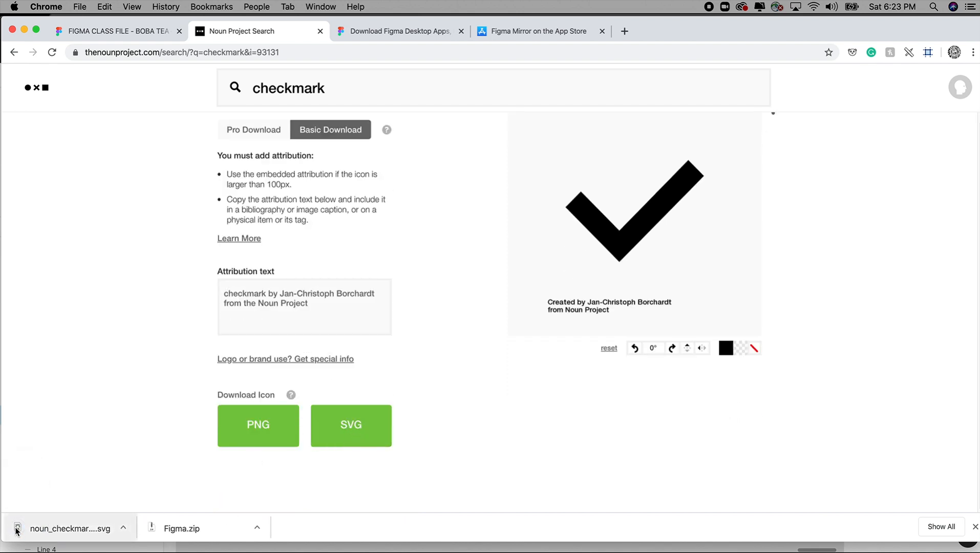
Step: Switch to Figma and import noun_checkmark_93131.svg from the Downloads folder onto the empty canvas beside the DROPDOWN-SELECTION frame
{"action": "left_click_drag", "start_coordinate": [15, 530], "coordinate": [369, 545]}
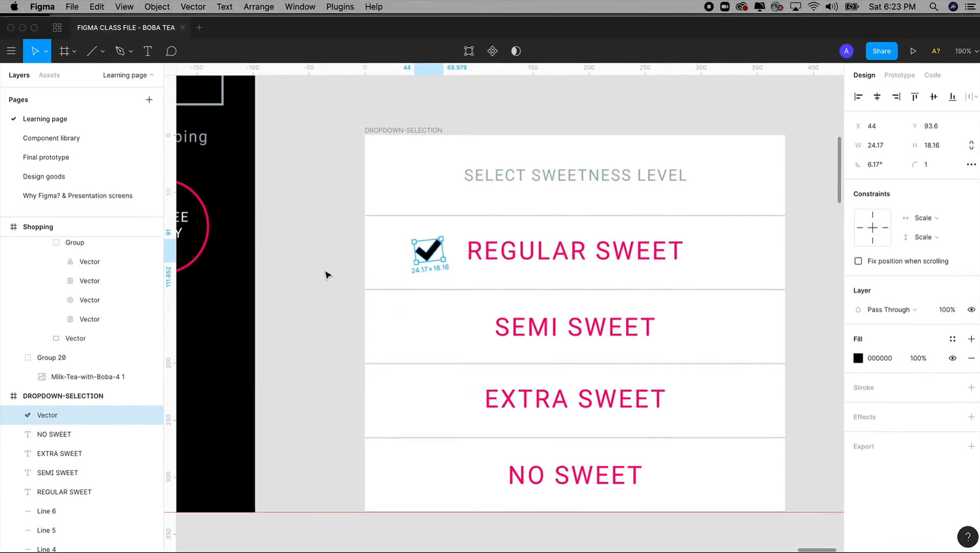
{"action": "left_click", "coordinate": [336, 287]}
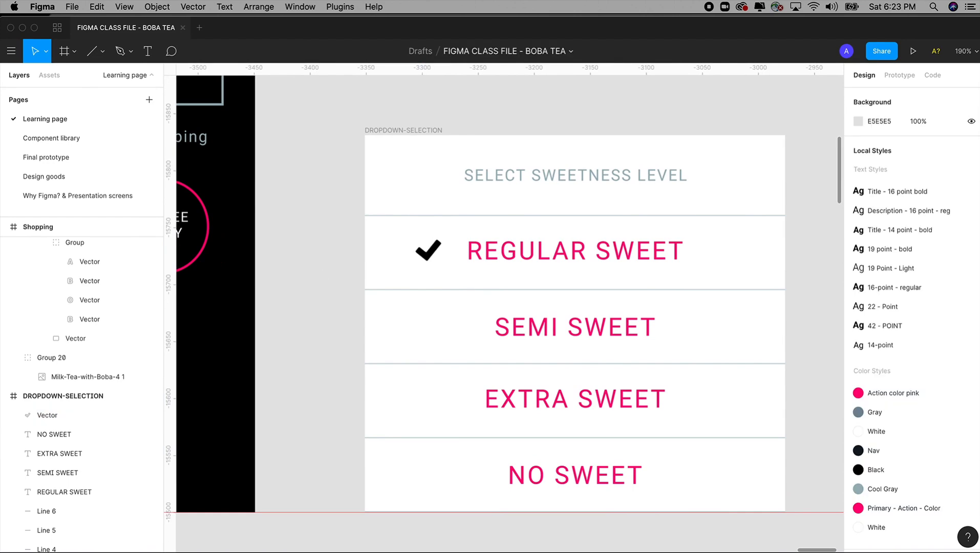
{"action": "key", "text": "super+Tab"}
{"action": "left_click", "coordinate": [467, 295]}
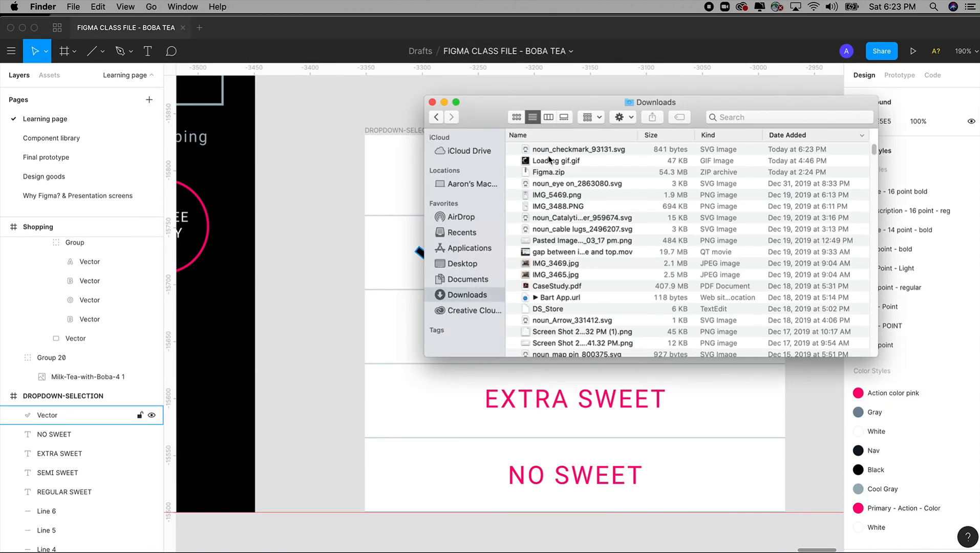
{"action": "left_click_drag", "start_coordinate": [543, 149], "coordinate": [325, 210]}
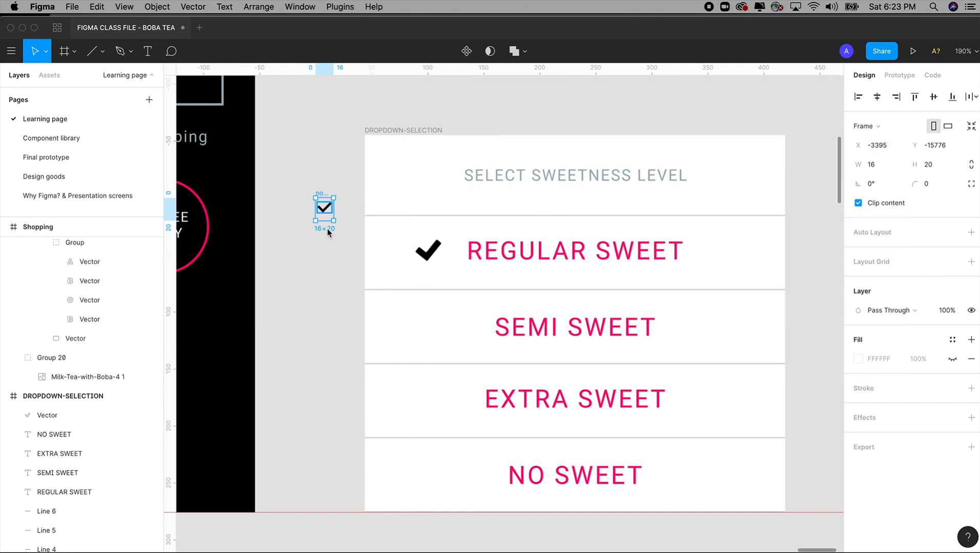
Step: Move the checkmark group out of its imported frame and delete the leftover frame containing the attribution text
{"action": "left_click", "coordinate": [339, 261]}
{"action": "left_click_drag", "start_coordinate": [299, 164], "coordinate": [363, 271]}
{"action": "scroll", "coordinate": [363, 271], "scroll_direction": "up", "scroll_amount": 10}
{"action": "left_click", "coordinate": [467, 265]}
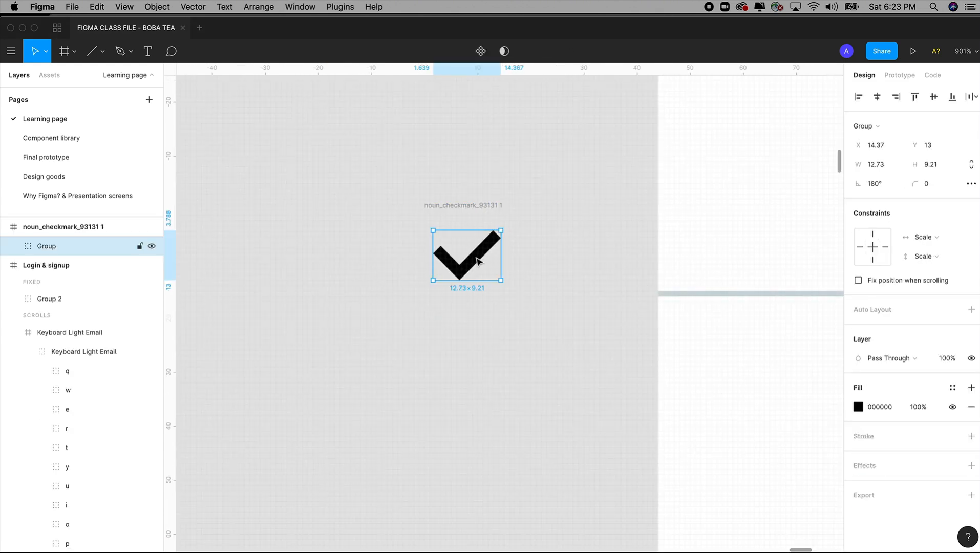
{"action": "left_click_drag", "start_coordinate": [476, 261], "coordinate": [563, 393]}
{"action": "left_click_drag", "start_coordinate": [401, 187], "coordinate": [549, 323]}
{"action": "scroll", "coordinate": [546, 318], "scroll_direction": "down", "scroll_amount": 5}
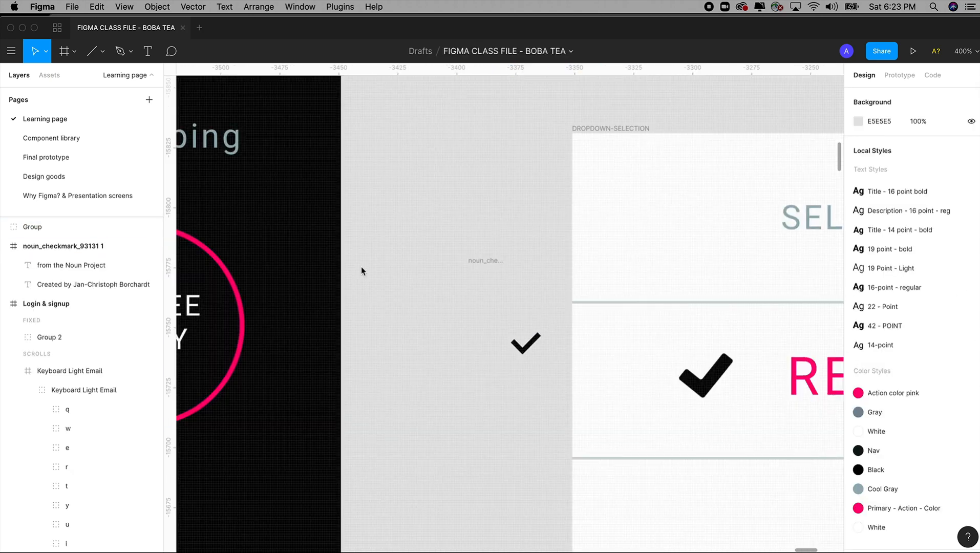
{"action": "left_click", "coordinate": [477, 263]}
{"action": "key", "text": "Delete"}
Step: Set the imported checkmark's fill to 815C5C and try to give it a corner radius of 10
{"action": "left_click", "coordinate": [527, 347]}
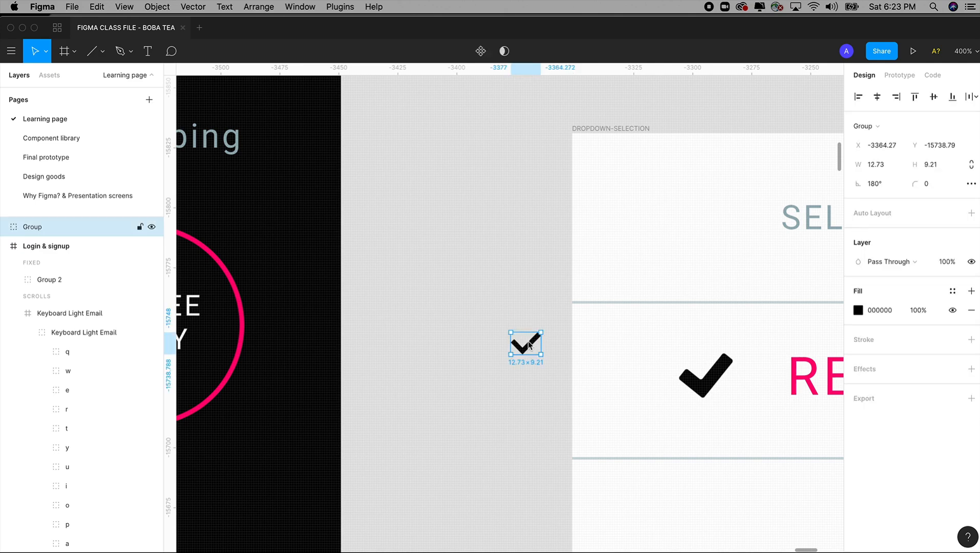
{"action": "left_click", "coordinate": [857, 311]}
{"action": "left_click_drag", "start_coordinate": [807, 278], "coordinate": [743, 325]}
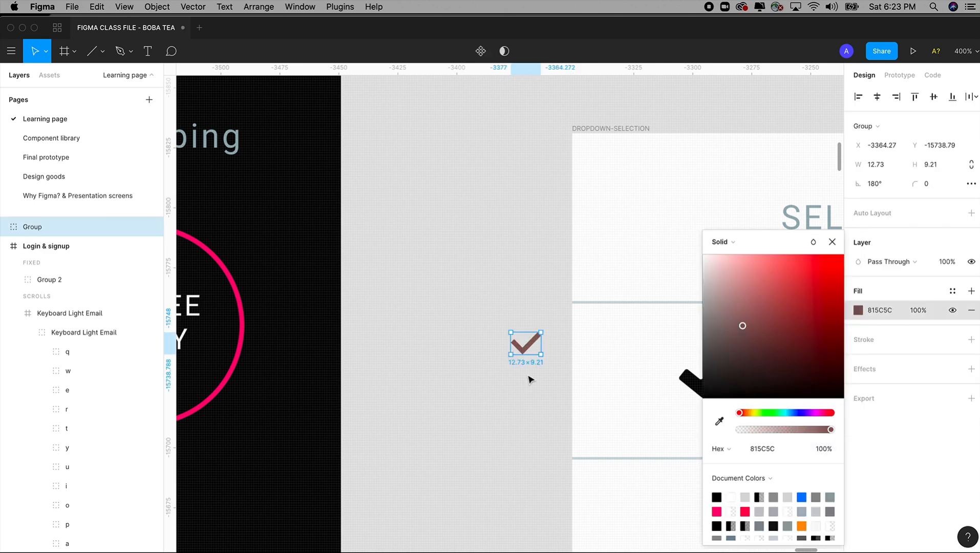
{"action": "left_click", "coordinate": [930, 184]}
{"action": "type", "text": "10"}
{"action": "key", "text": "Return"}
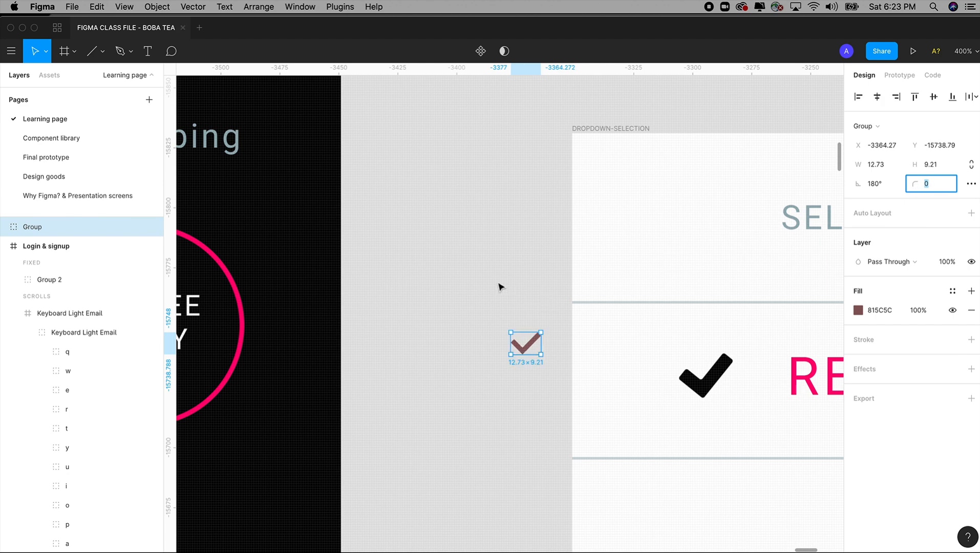
Step: Delete the recoloured checkmark group from the canvas beside the DROPDOWN-SELECTION frame
{"action": "left_click", "coordinate": [516, 315]}
{"action": "left_click", "coordinate": [537, 338]}
{"action": "key", "text": "Delete"}
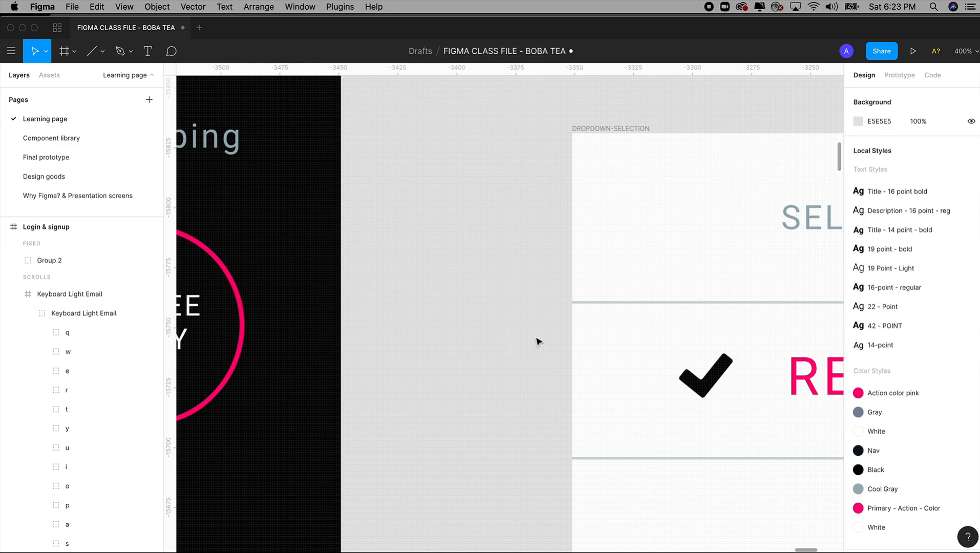
Step: Switch to Chrome and search the Noun Project for "ice cream" icons
{"action": "key", "text": "super+Tab"}
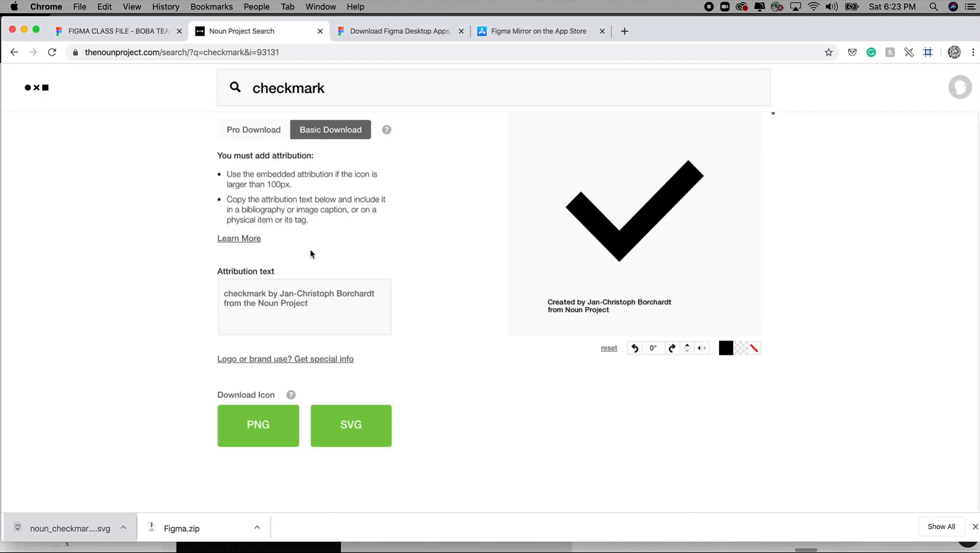
{"action": "left_click_drag", "start_coordinate": [372, 87], "coordinate": [231, 92]}
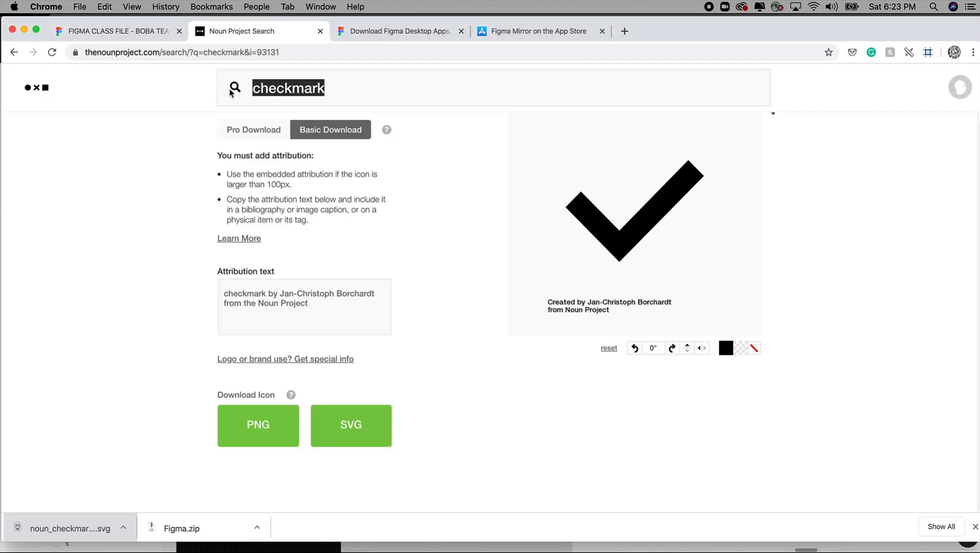
{"action": "type", "text": "ice cream"}
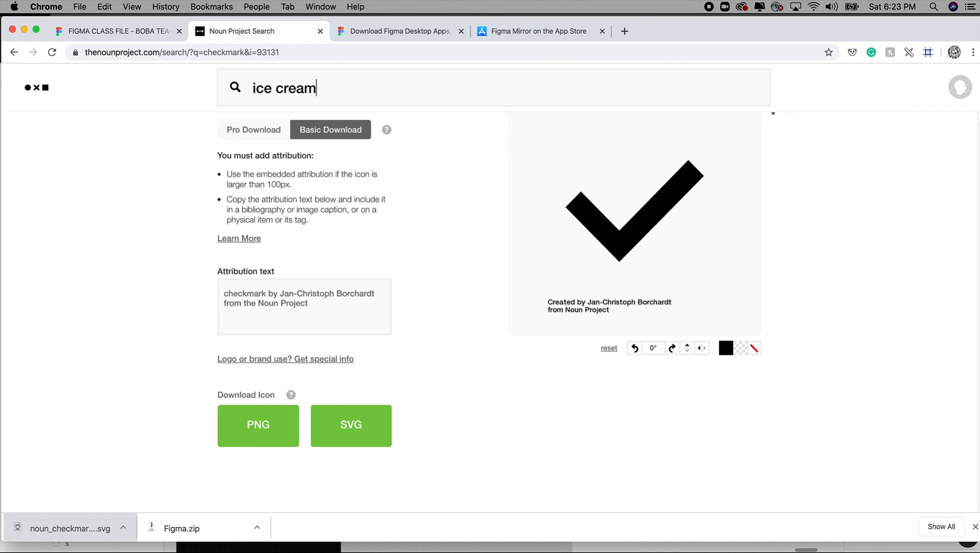
{"action": "key", "text": "Return"}
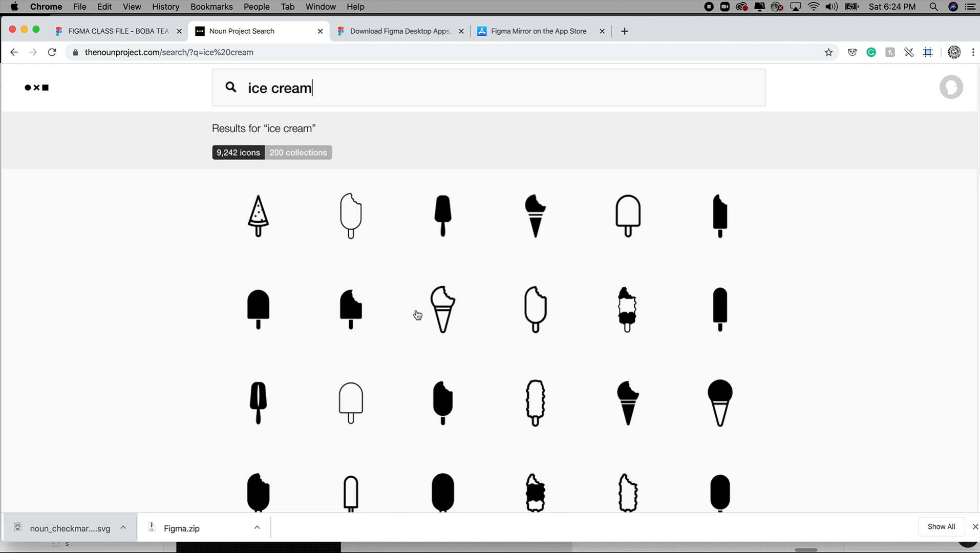
Step: Choose the Popsicle icon with two vertical bars and download it as an SVG with the Basic Download option
{"action": "scroll", "coordinate": [460, 334], "scroll_direction": "down", "scroll_amount": 15}
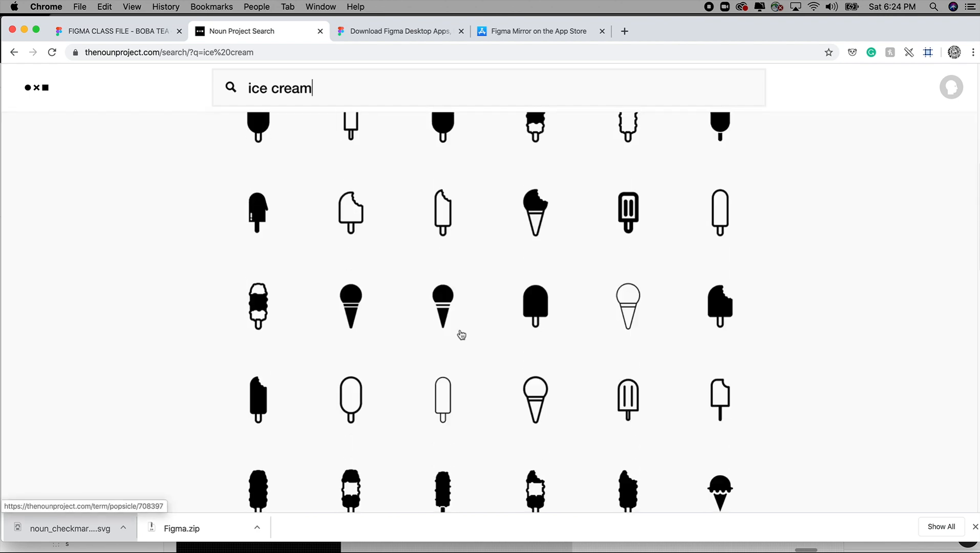
{"action": "scroll", "coordinate": [461, 335], "scroll_direction": "down", "scroll_amount": 10}
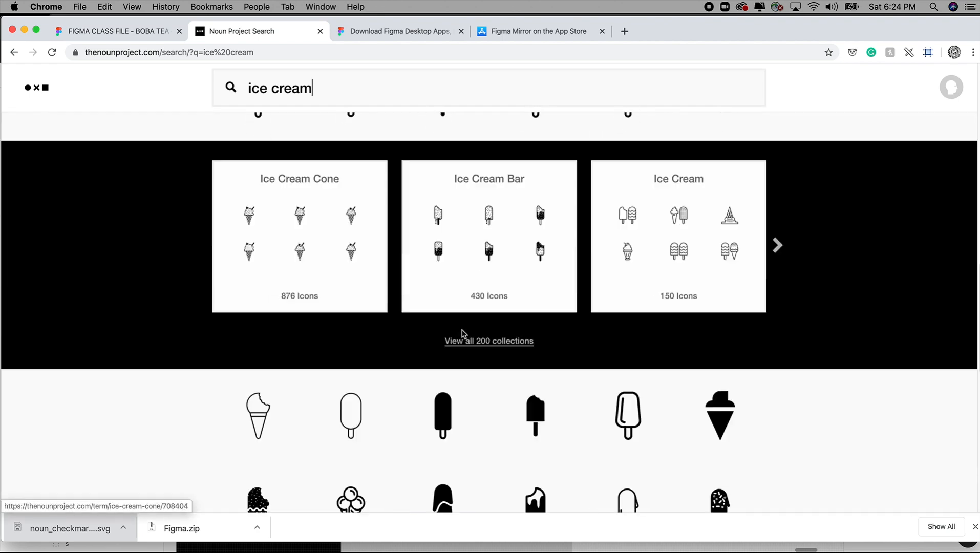
{"action": "scroll", "coordinate": [535, 366], "scroll_direction": "down", "scroll_amount": 3}
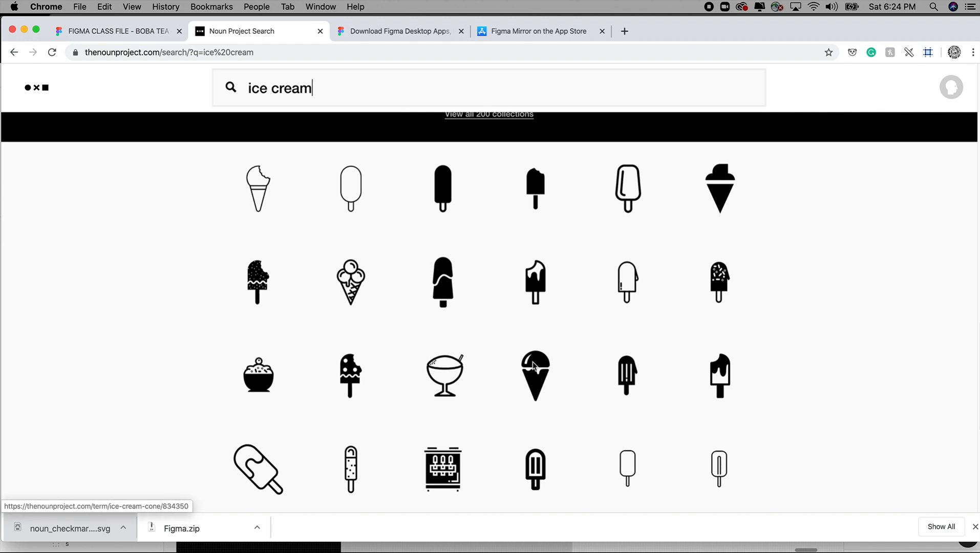
{"action": "scroll", "coordinate": [535, 365], "scroll_direction": "down", "scroll_amount": 2}
{"action": "scroll", "coordinate": [535, 365], "scroll_direction": "up", "scroll_amount": 2}
{"action": "left_click", "coordinate": [526, 373]}
{"action": "left_click", "coordinate": [318, 247]}
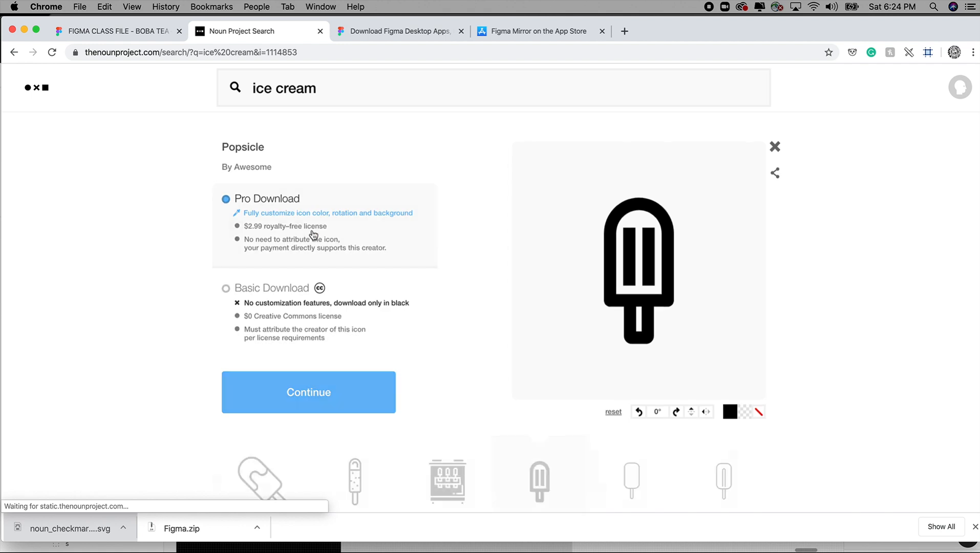
{"action": "left_click", "coordinate": [225, 288]}
{"action": "left_click", "coordinate": [307, 393]}
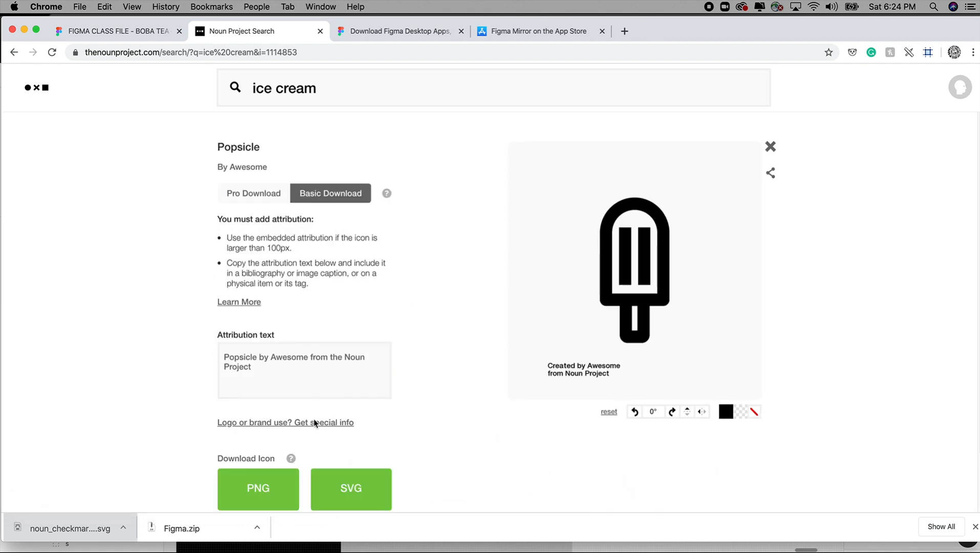
{"action": "left_click", "coordinate": [359, 485]}
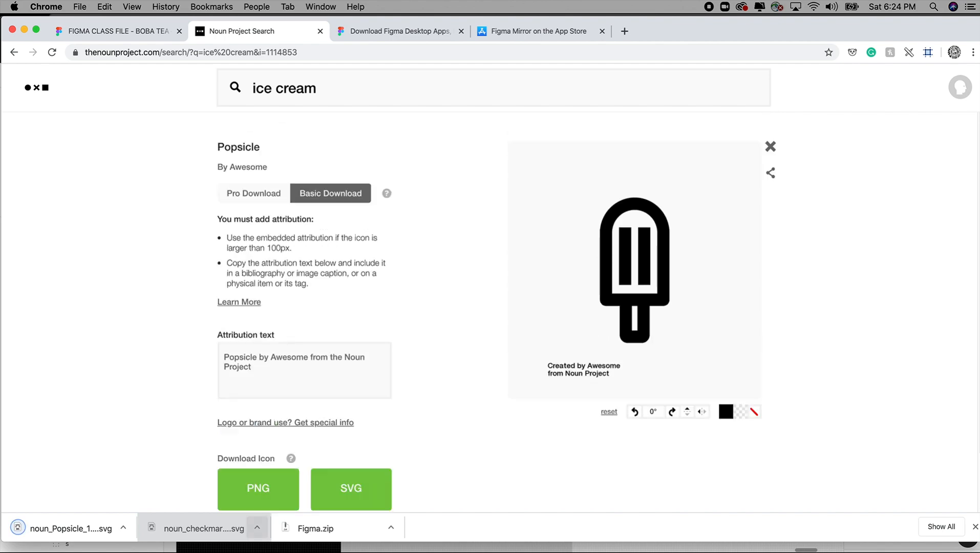
Step: Switch to Figma and import noun_Popsicle_1114853.svg from the Downloads folder onto the canvas beside the DROPDOWN-SELECTION frame
{"action": "left_click", "coordinate": [262, 473]}
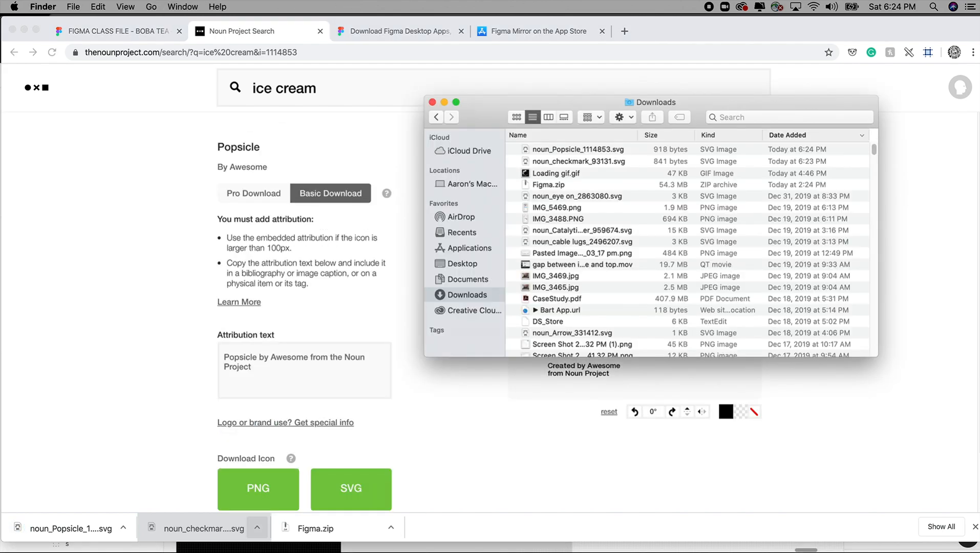
{"action": "key", "text": "super+Tab"}
{"action": "key", "text": "super+Tab"}
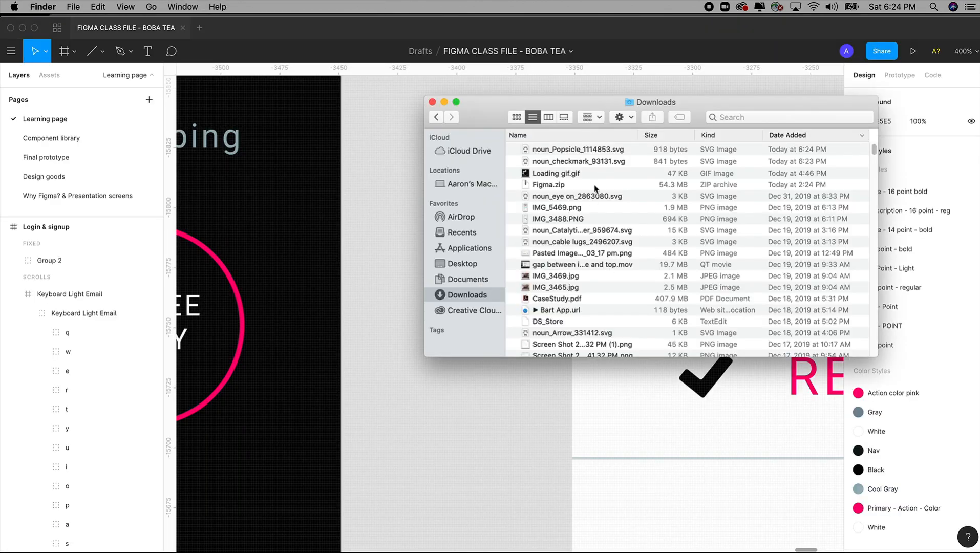
{"action": "left_click_drag", "start_coordinate": [593, 156], "coordinate": [472, 402]}
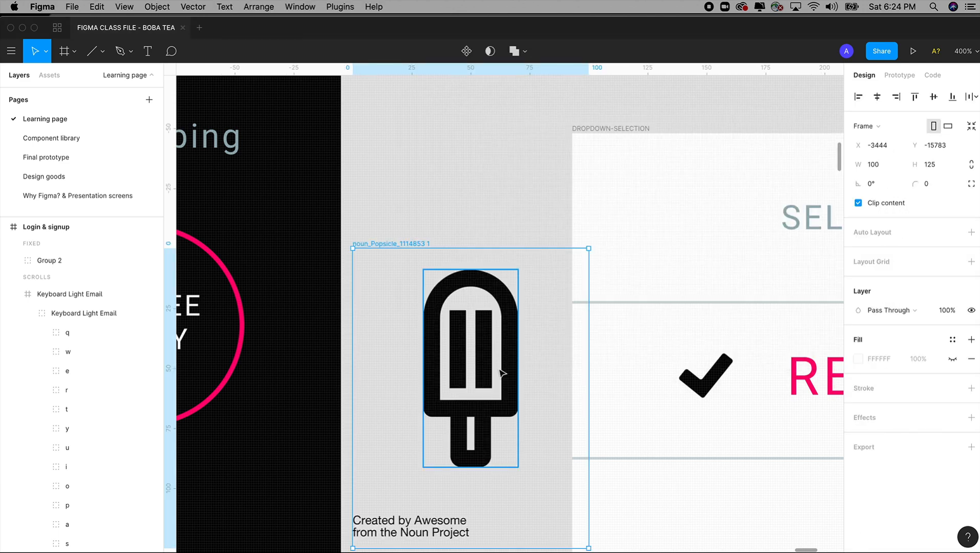
Step: Move the popsicle group out of the noun_Popsicle_1114853 1 frame onto the bare canvas, removing that frame and its attribution text
{"action": "left_click", "coordinate": [505, 363]}
{"action": "key", "text": "Delete"}
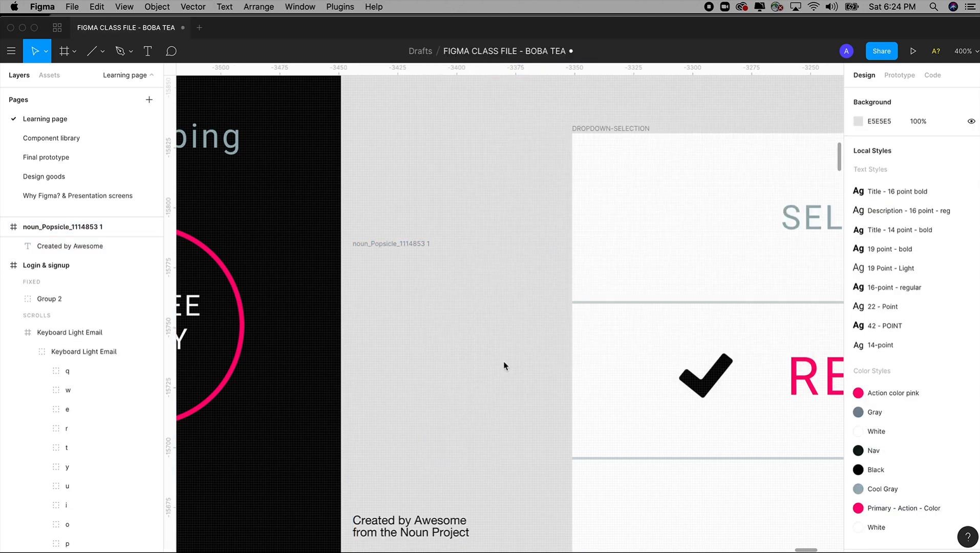
{"action": "left_click", "coordinate": [425, 253]}
{"action": "key", "text": "Delete"}
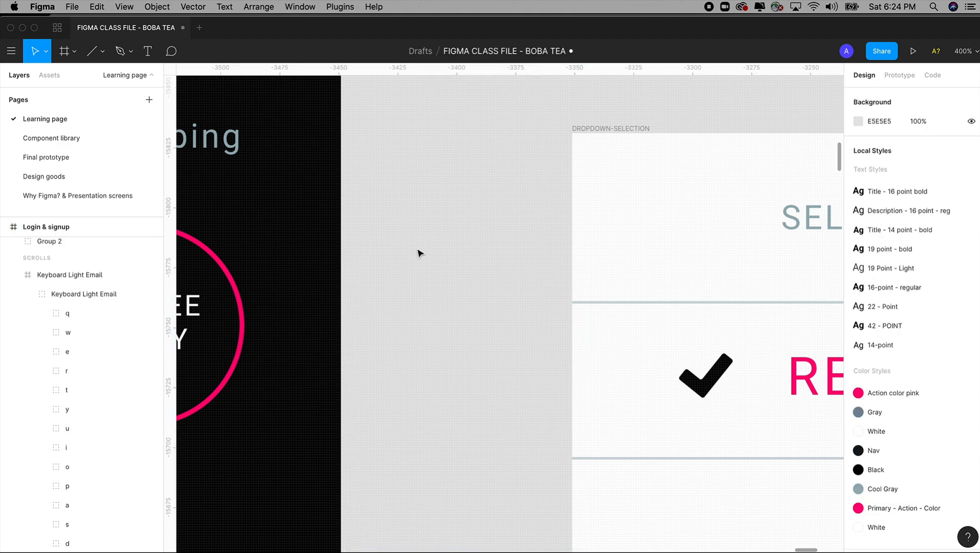
{"action": "key", "text": "super+v"}
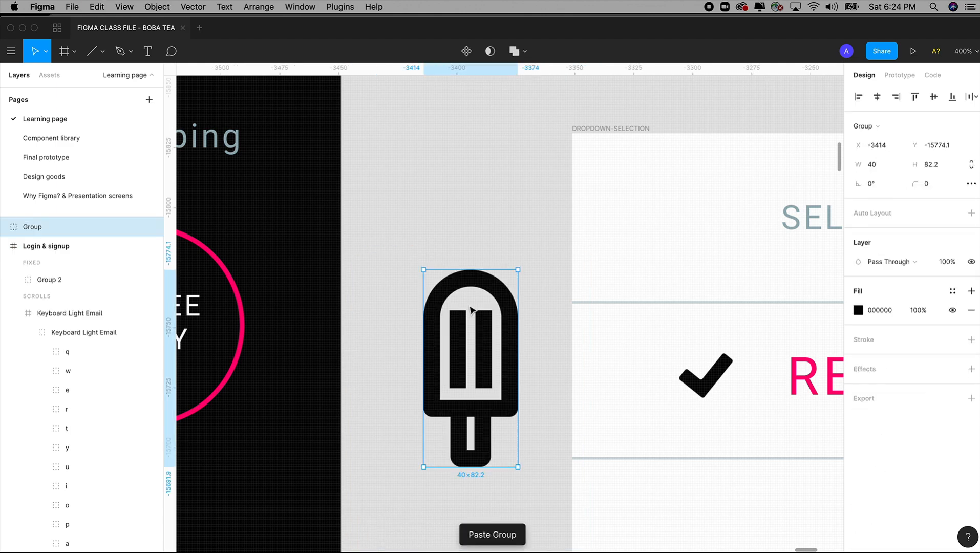
Step: Examine the individual Vector layers inside the popsicle group by expanding it and selecting each one
{"action": "left_click", "coordinate": [4, 227]}
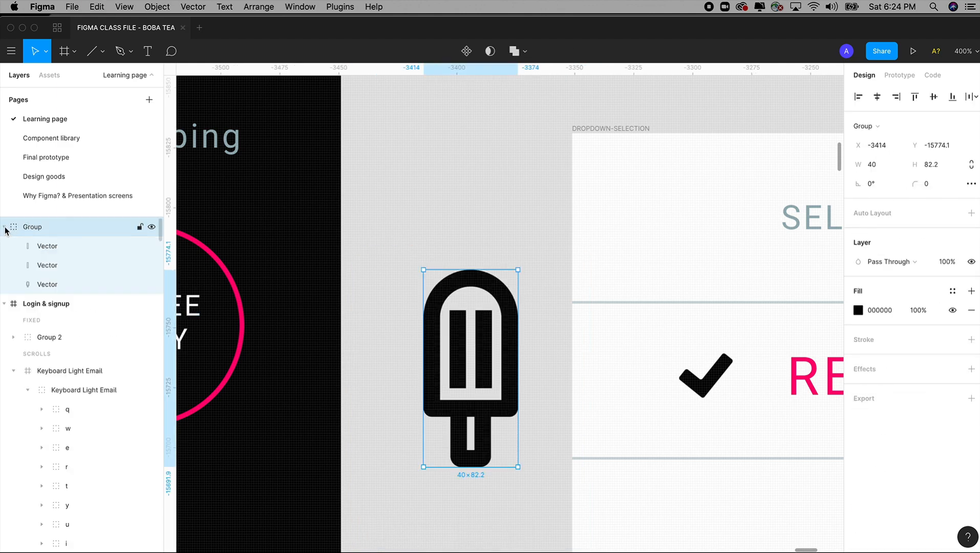
{"action": "left_click", "coordinate": [44, 247]}
{"action": "left_click", "coordinate": [47, 265]}
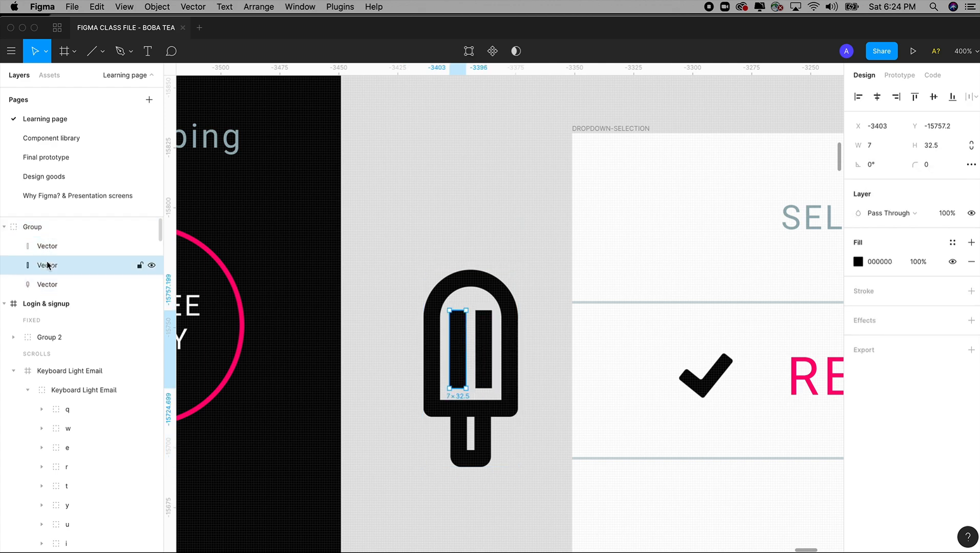
{"action": "left_click", "coordinate": [47, 284]}
{"action": "left_click", "coordinate": [46, 267]}
{"action": "left_click", "coordinate": [47, 253]}
{"action": "left_click", "coordinate": [45, 267]}
{"action": "left_click", "coordinate": [44, 283]}
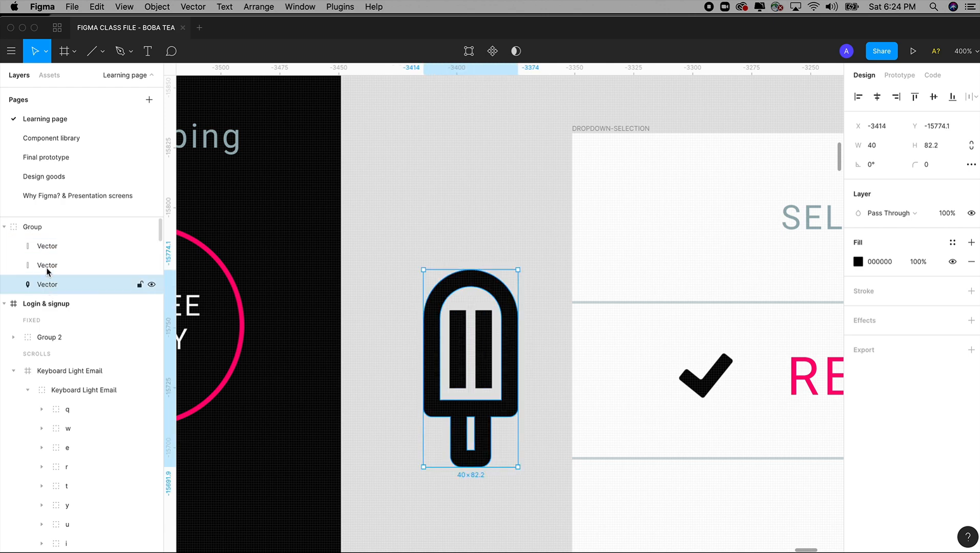
Step: Collapse the popsicle group and delete it from the canvas beside the DROPDOWN-SELECTION frame
{"action": "left_click", "coordinate": [4, 227]}
{"action": "left_click_drag", "start_coordinate": [386, 236], "coordinate": [448, 465]}
{"action": "key", "text": "Delete"}
Step: Add a prototype connection from the REGULAR SWEET dropdown button on the Selection screen to the DROPDOWN-SELECTION frame
{"action": "key", "text": "shift+0"}
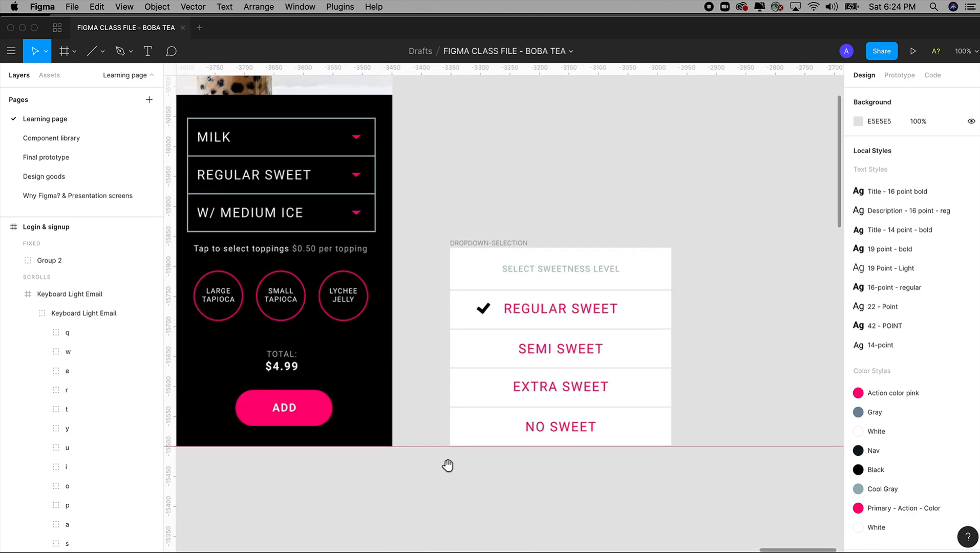
{"action": "left_click_drag", "start_coordinate": [429, 185], "coordinate": [709, 490]}
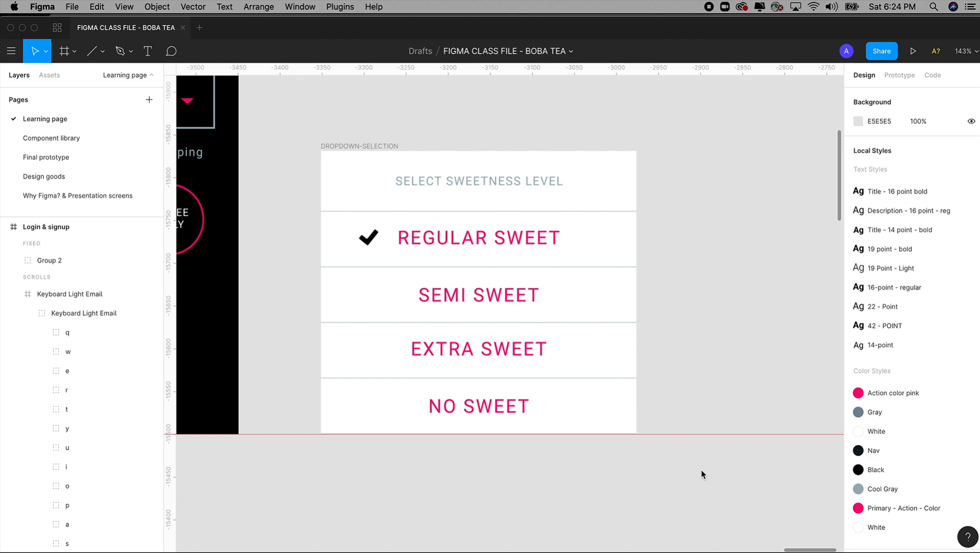
{"action": "key", "text": "super+minus"}
{"action": "key", "text": "super+minus"}
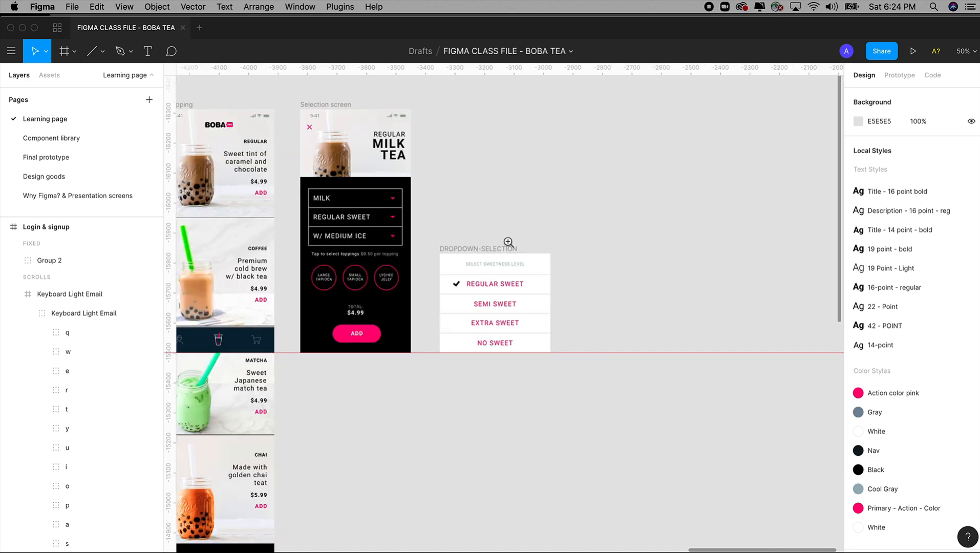
{"action": "left_click_drag", "start_coordinate": [307, 105], "coordinate": [574, 413]}
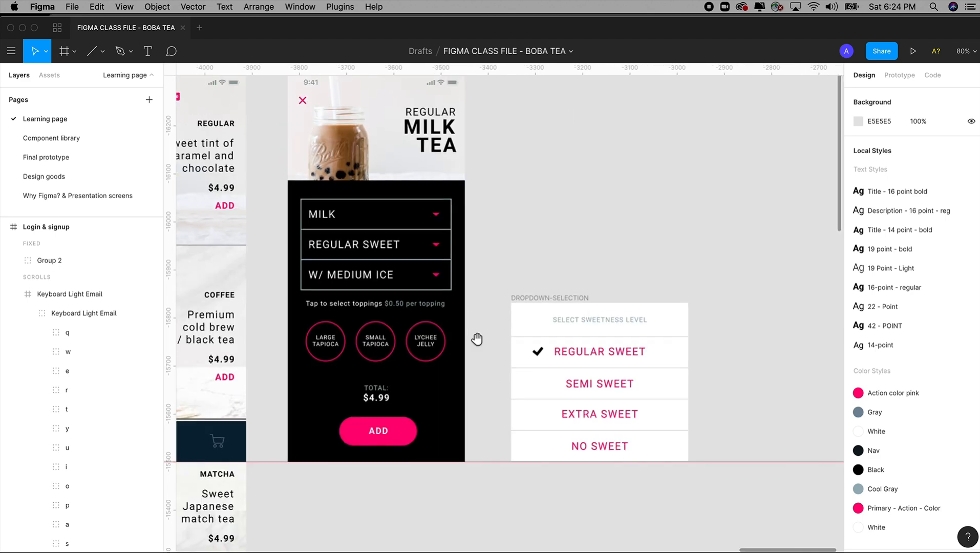
{"action": "left_click_drag", "start_coordinate": [475, 339], "coordinate": [478, 385]}
{"action": "left_click_drag", "start_coordinate": [247, 102], "coordinate": [720, 460]}
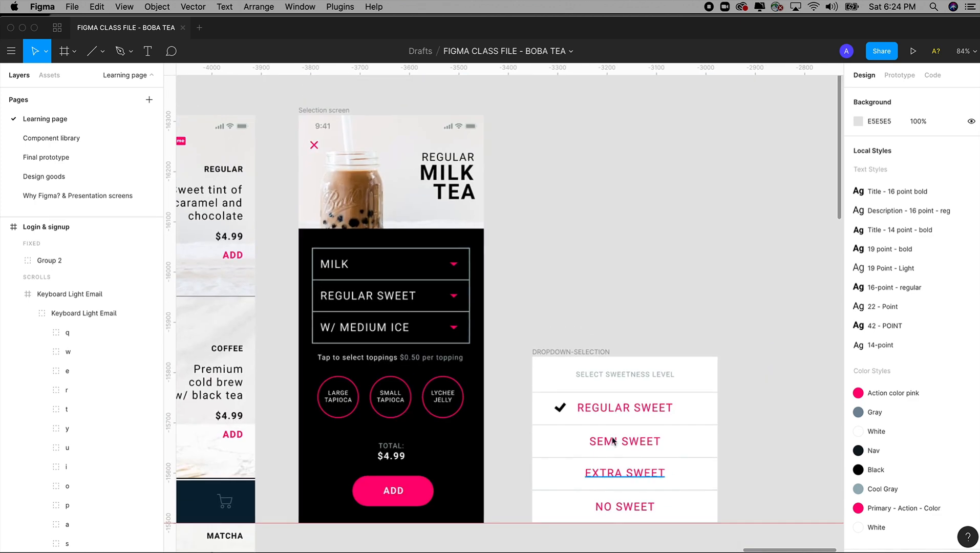
{"action": "left_click", "coordinate": [414, 304]}
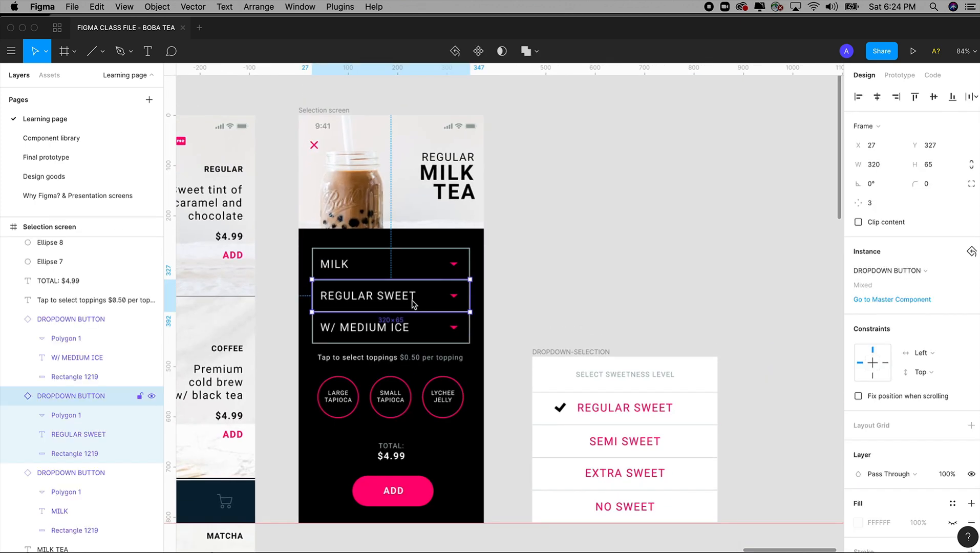
{"action": "scroll", "coordinate": [522, 280], "scroll_direction": "right", "scroll_amount": 3}
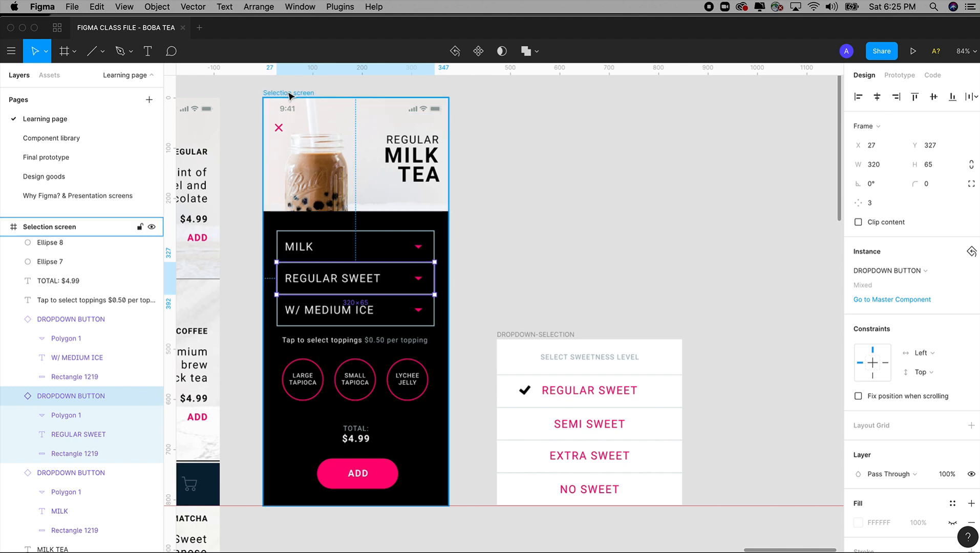
{"action": "left_click", "coordinate": [897, 76]}
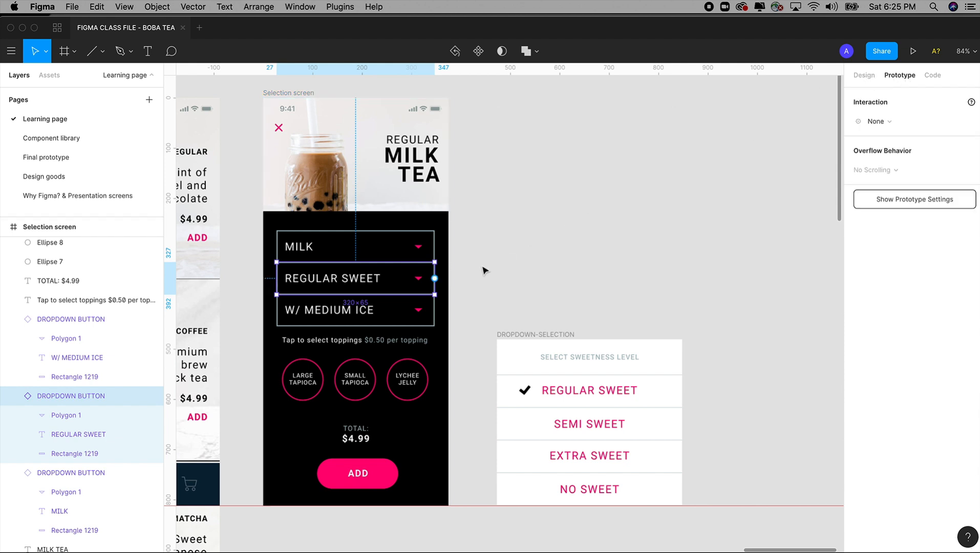
{"action": "left_click_drag", "start_coordinate": [434, 279], "coordinate": [557, 365]}
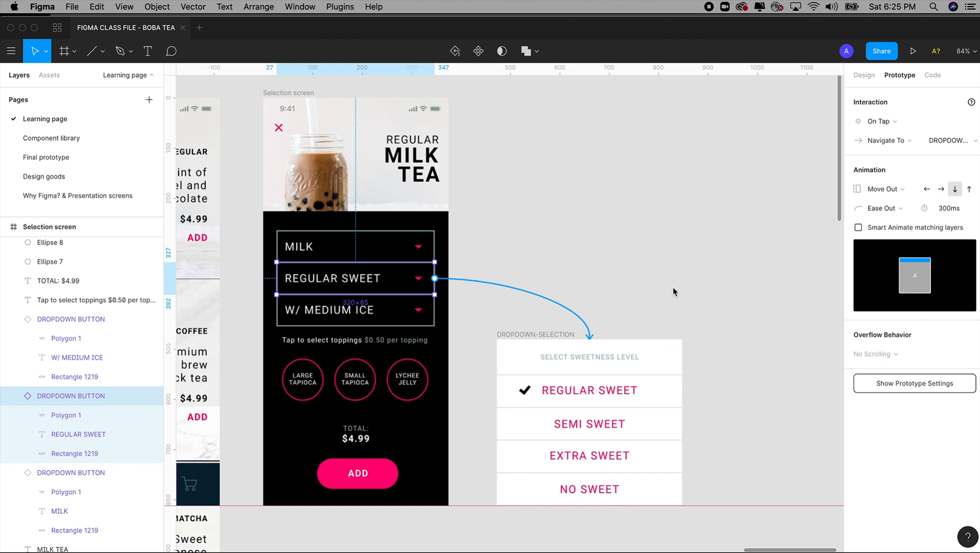
Step: Set the prototype device to None
{"action": "left_click", "coordinate": [882, 122]}
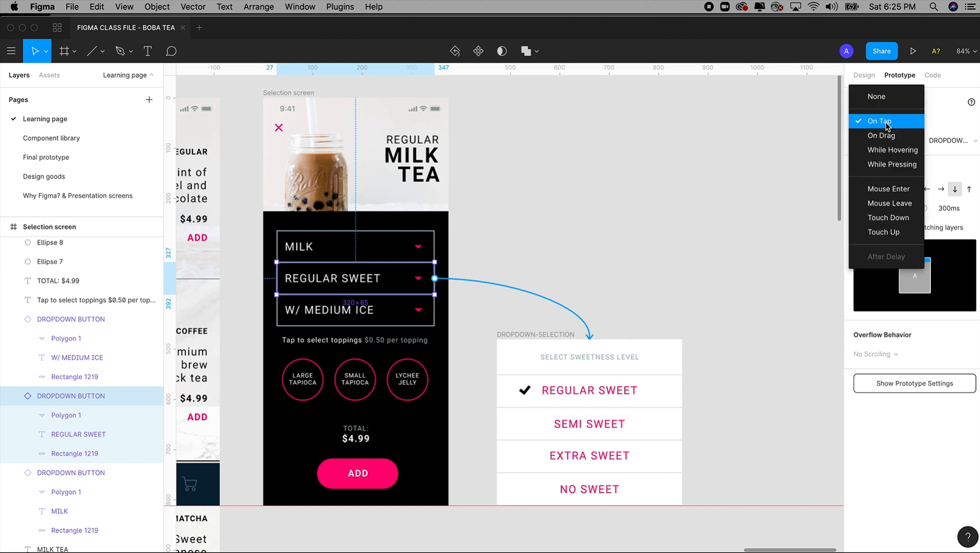
{"action": "left_click", "coordinate": [789, 139]}
{"action": "left_click", "coordinate": [881, 119]}
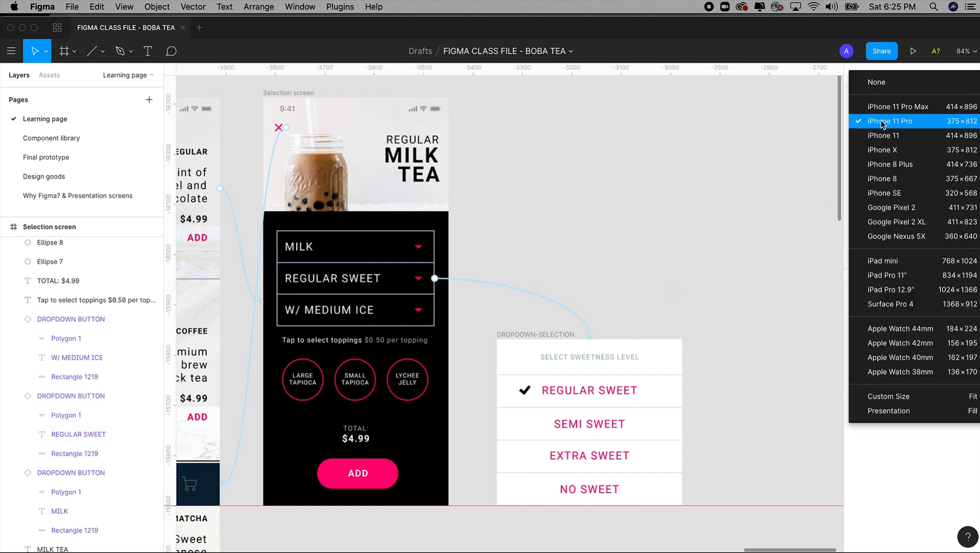
{"action": "left_click", "coordinate": [881, 84]}
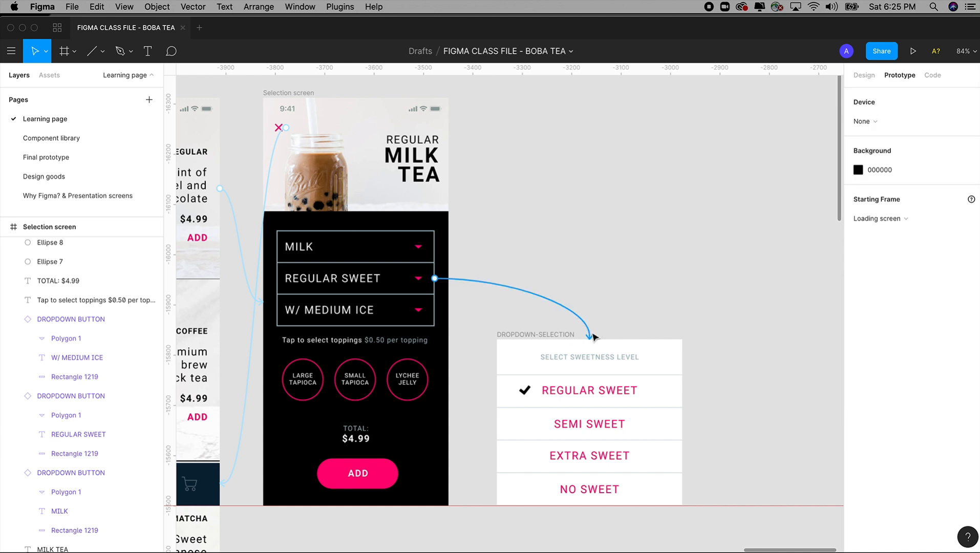
Step: Choose On Click as the trigger for the connection from REGULAR SWEET to DROPDOWN-SELECTION
{"action": "left_click", "coordinate": [595, 336]}
{"action": "left_click", "coordinate": [886, 123]}
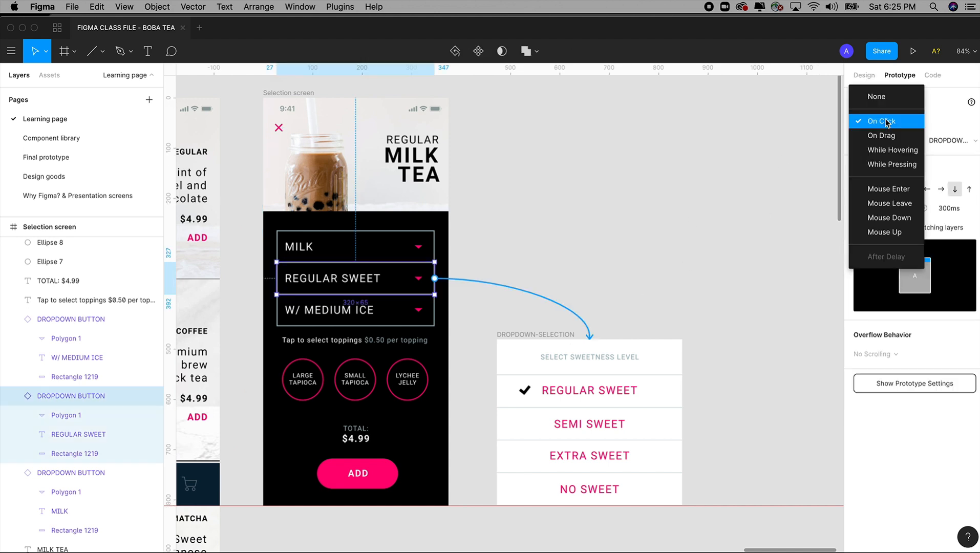
{"action": "left_click", "coordinate": [651, 305]}
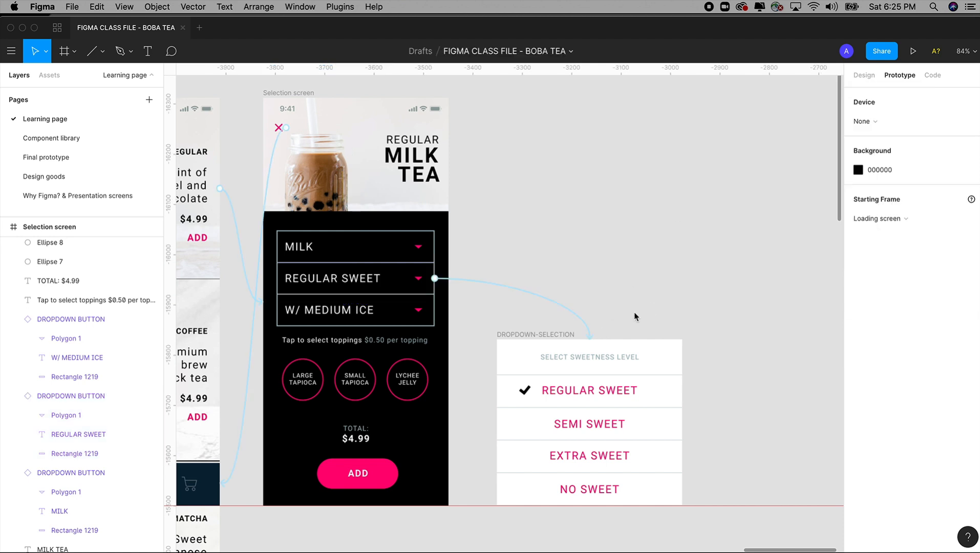
{"action": "left_click", "coordinate": [581, 318]}
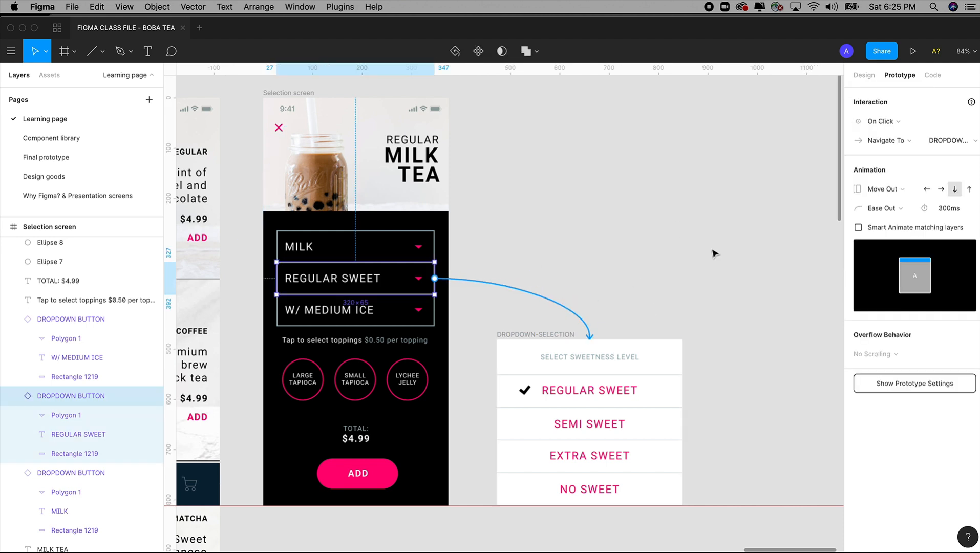
{"action": "left_click", "coordinate": [886, 123]}
{"action": "left_click", "coordinate": [937, 95]}
{"action": "left_click", "coordinate": [880, 122]}
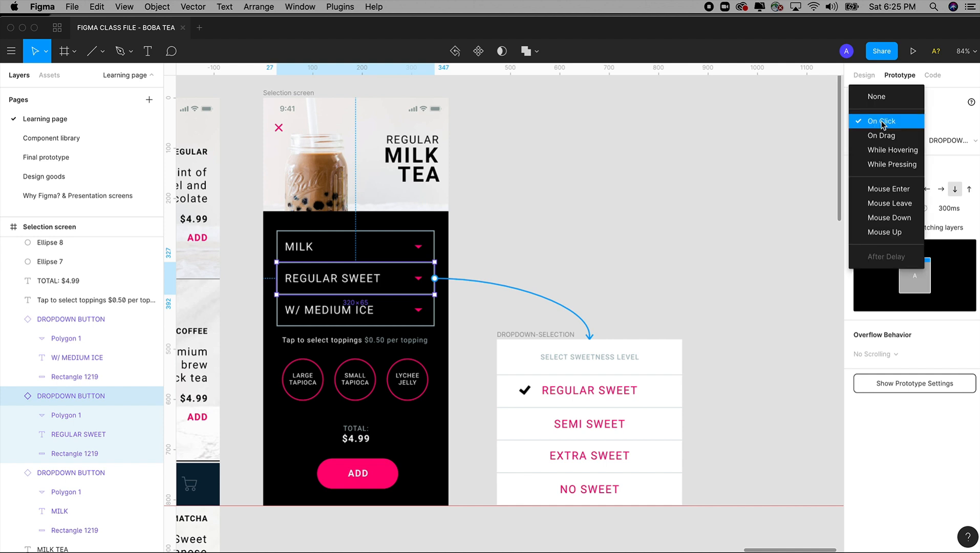
{"action": "left_click", "coordinate": [881, 125]}
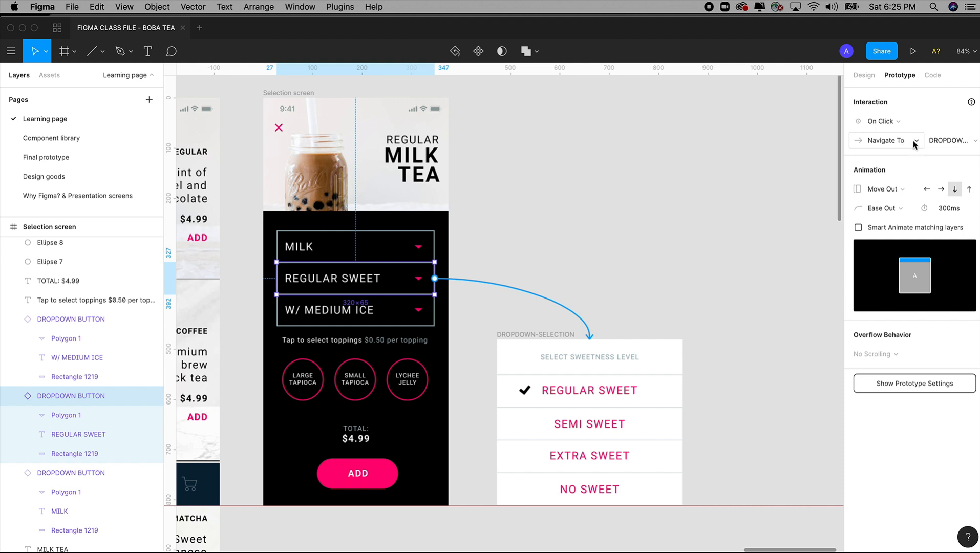
Step: Change the connection's action to Open Overlay, with a background behind the overlay and Bottom Center as its position
{"action": "left_click", "coordinate": [902, 144]}
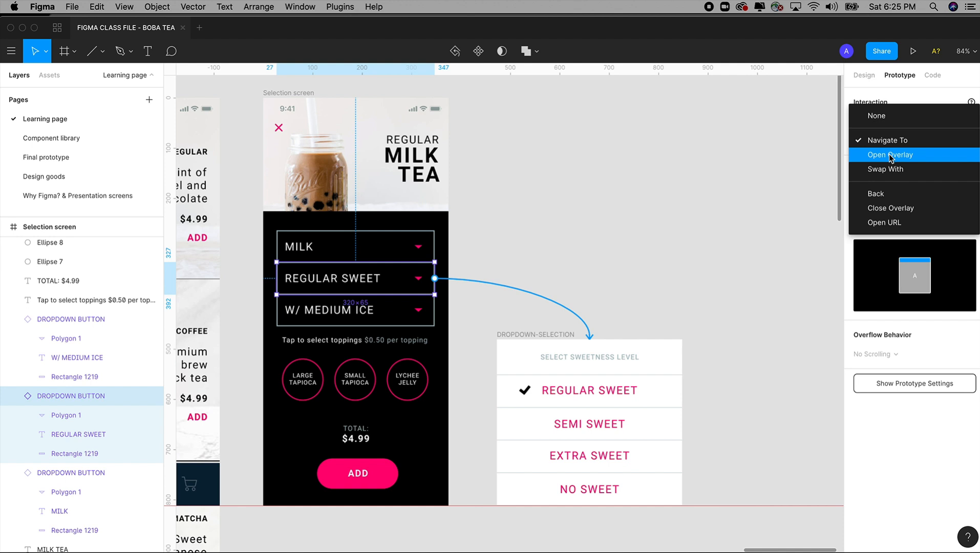
{"action": "left_click", "coordinate": [891, 155]}
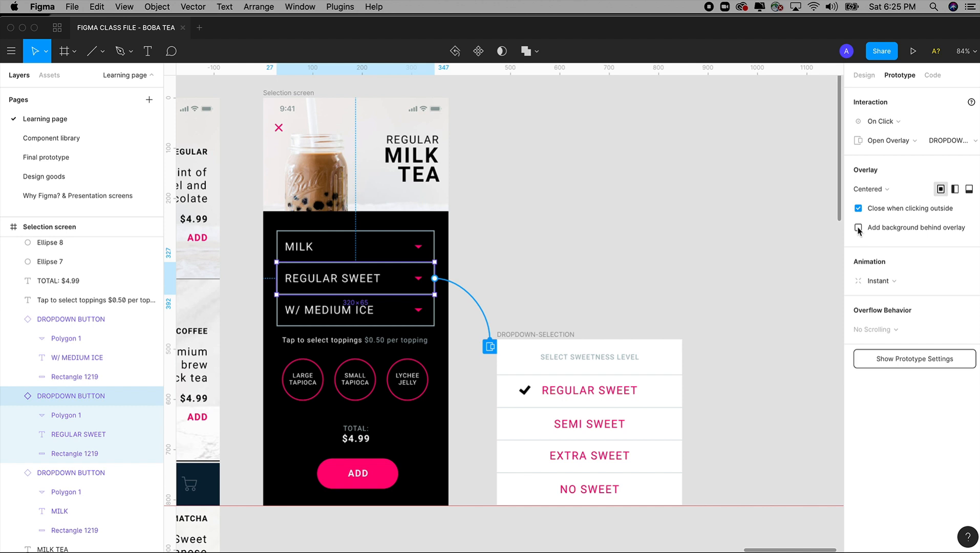
{"action": "left_click", "coordinate": [859, 229]}
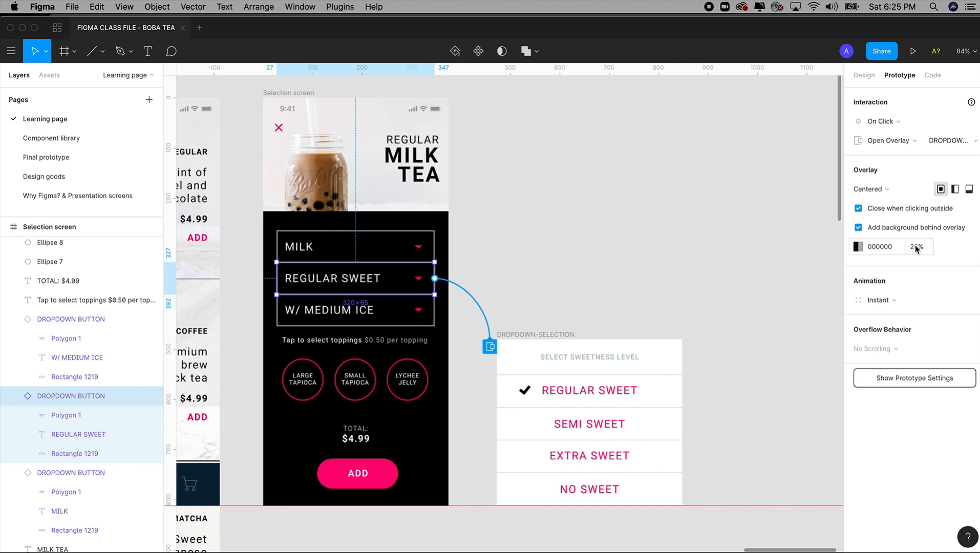
{"action": "left_click", "coordinate": [956, 190]}
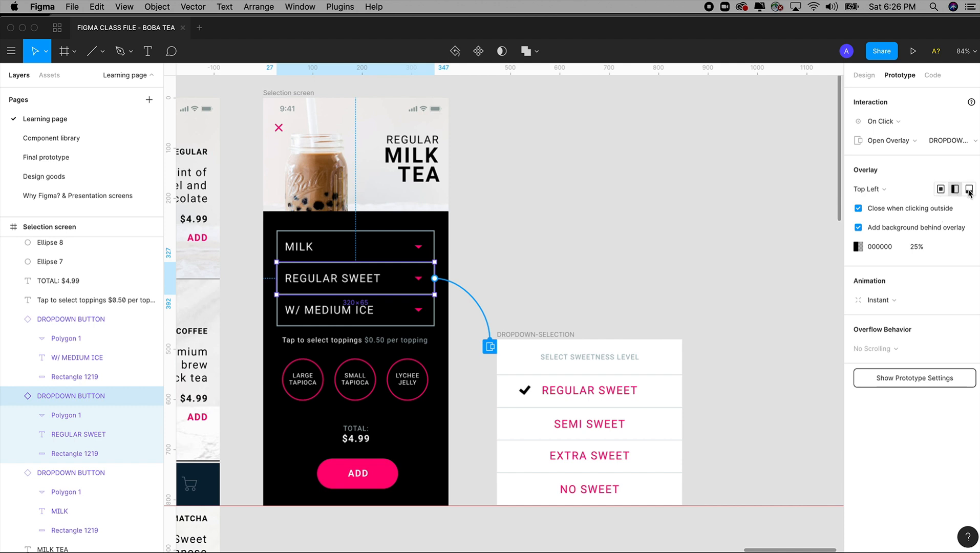
{"action": "left_click", "coordinate": [968, 190]}
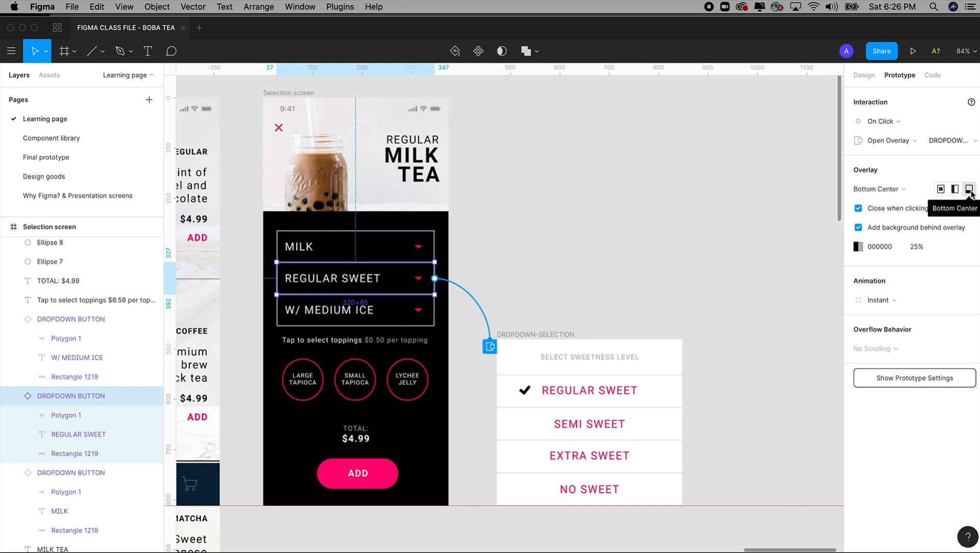
Step: Redraw the connection from the REGULAR SWEET dropdown button to the DROPDOWN-SELECTION frame and reselect its On Click trigger
{"action": "left_click", "coordinate": [571, 225]}
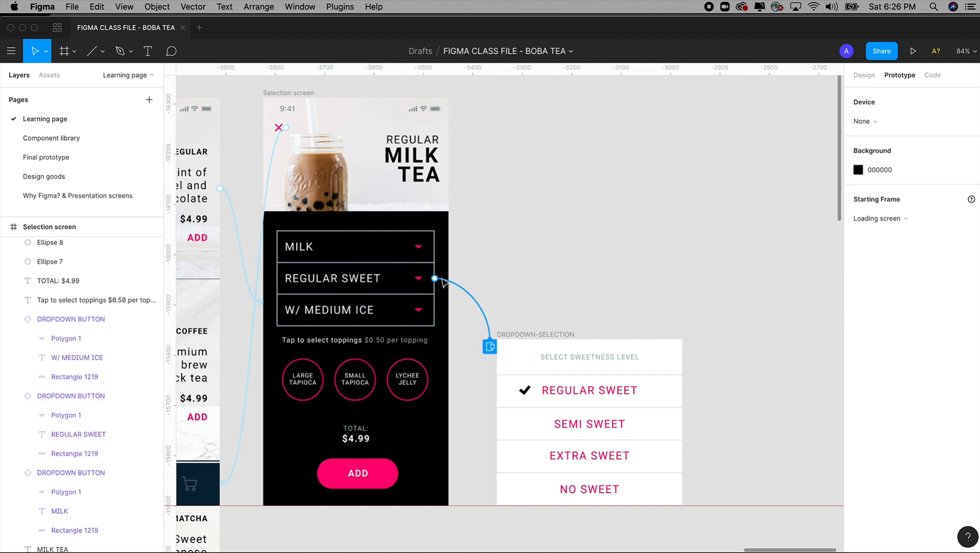
{"action": "left_click", "coordinate": [391, 285]}
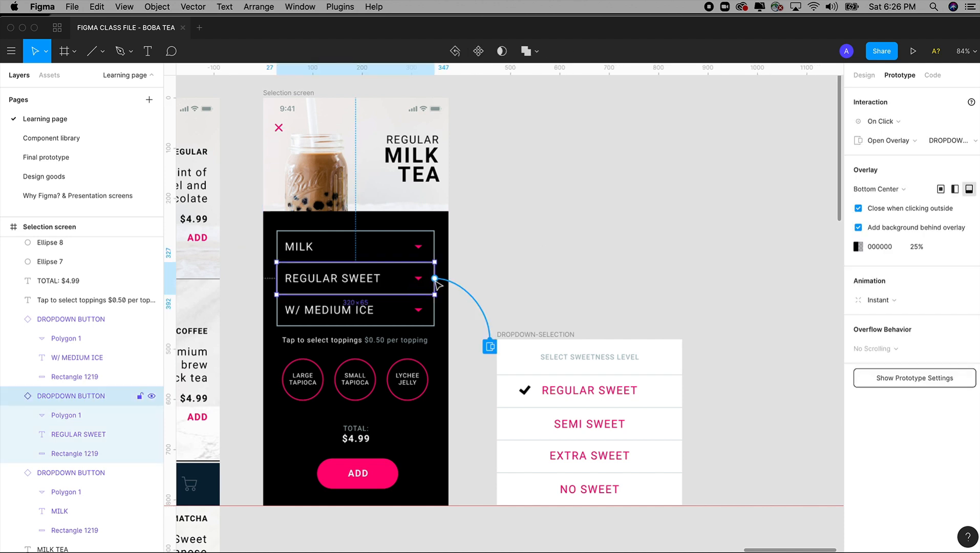
{"action": "left_click_drag", "start_coordinate": [436, 280], "coordinate": [538, 355]}
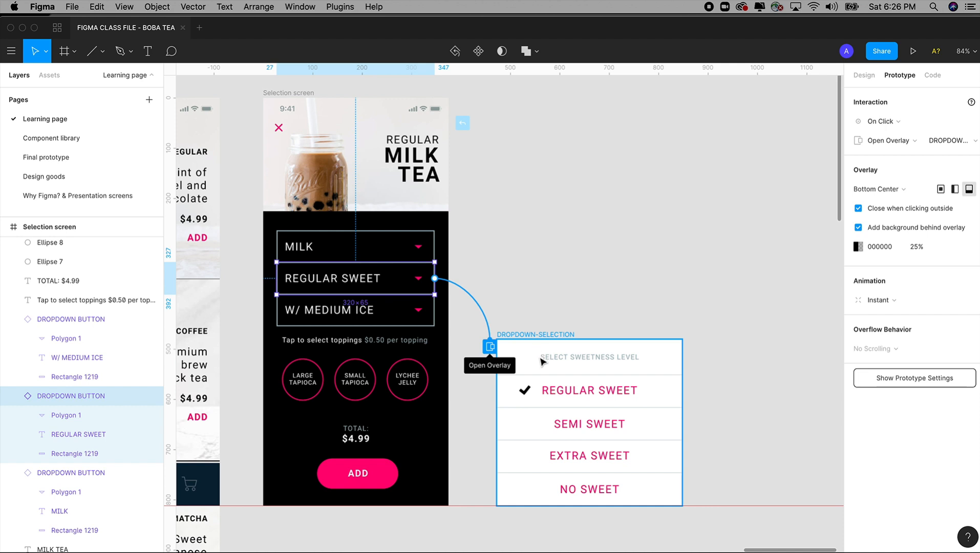
{"action": "left_click", "coordinate": [883, 123]}
{"action": "left_click", "coordinate": [884, 121]}
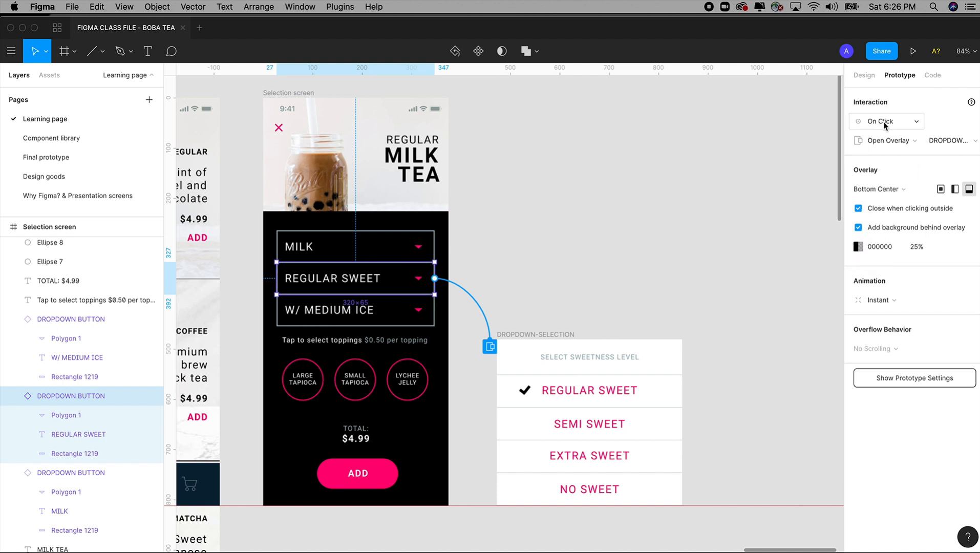
Step: Clear the selection, set the prototype device to iPhone 11, and return to the design settings
{"action": "left_click", "coordinate": [864, 74]}
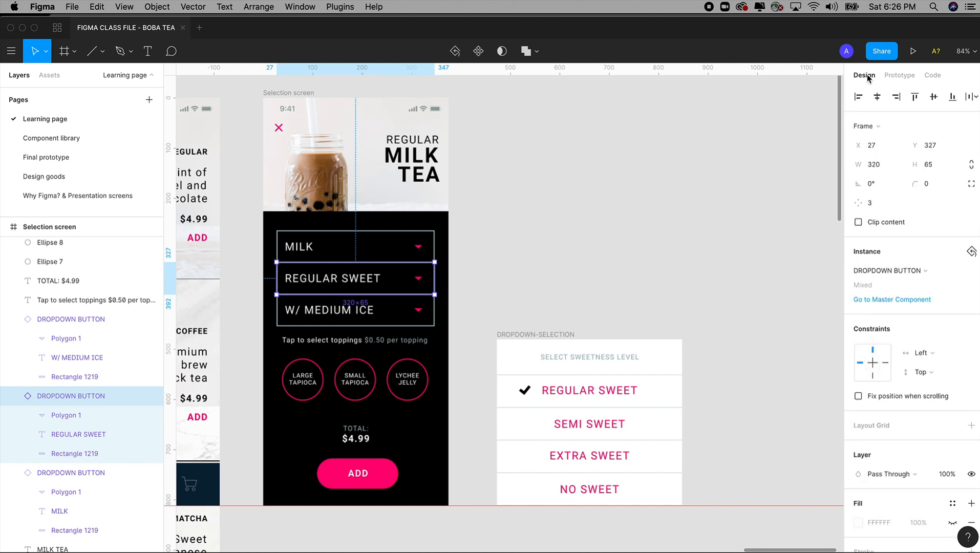
{"action": "left_click", "coordinate": [776, 155]}
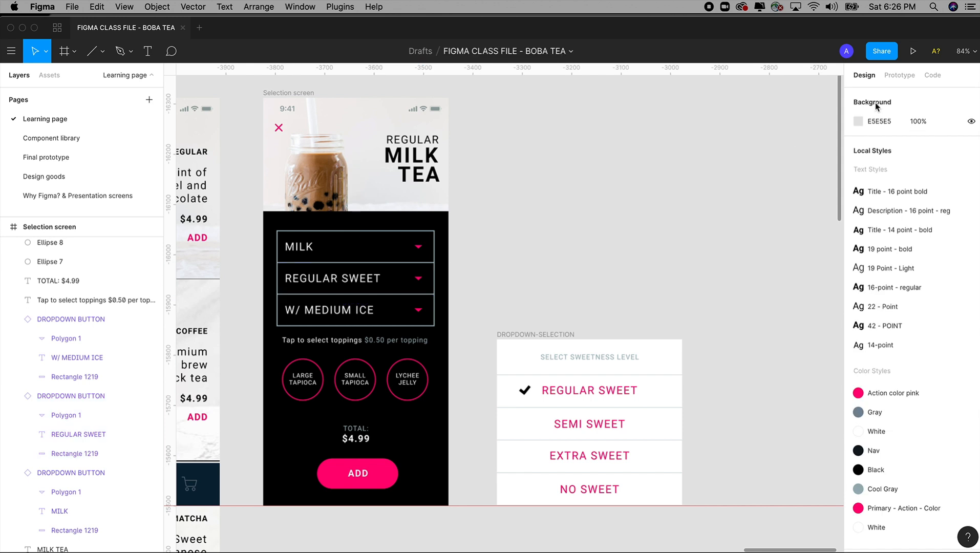
{"action": "left_click", "coordinate": [897, 76]}
{"action": "left_click", "coordinate": [872, 122]}
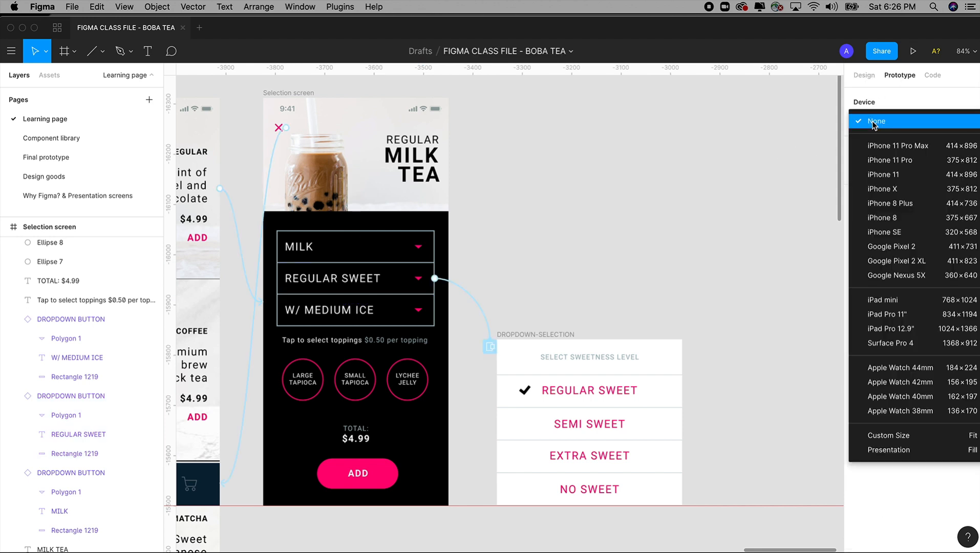
{"action": "left_click", "coordinate": [887, 169]}
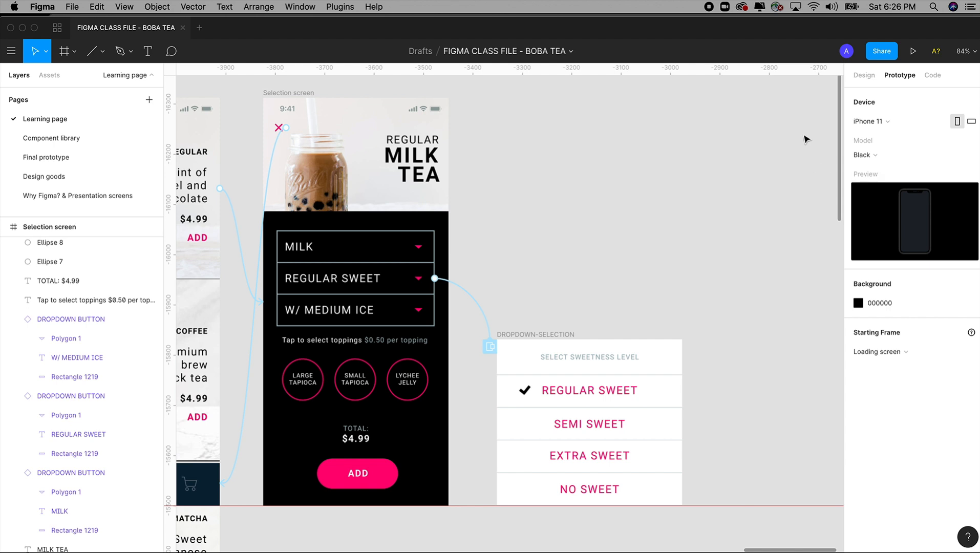
{"action": "left_click", "coordinate": [864, 76]}
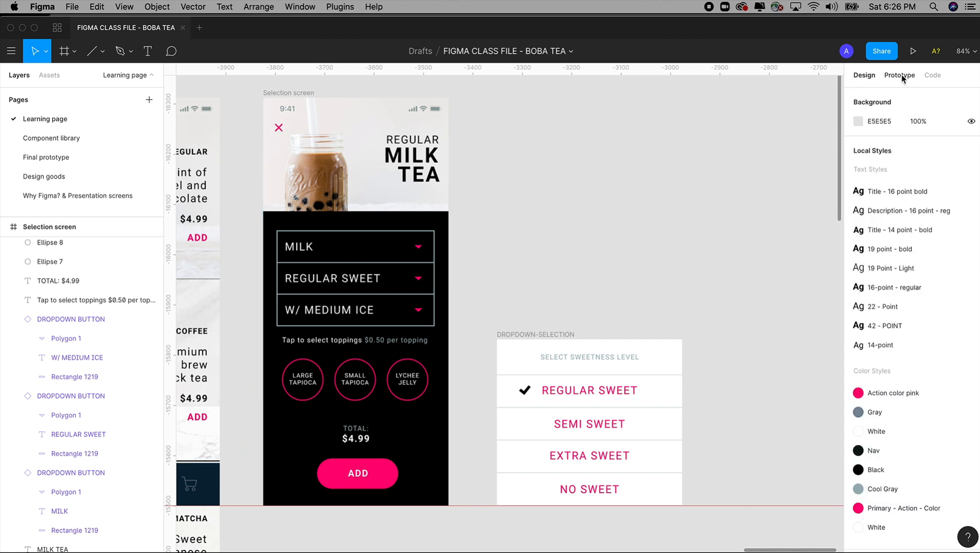
Step: Review the action and trigger options of the REGULAR SWEET to DROPDOWN-SELECTION connection, keeping Open Overlay and On Tap, and clear the selection
{"action": "left_click", "coordinate": [897, 74]}
{"action": "left_click_drag", "start_coordinate": [491, 347], "coordinate": [490, 347]}
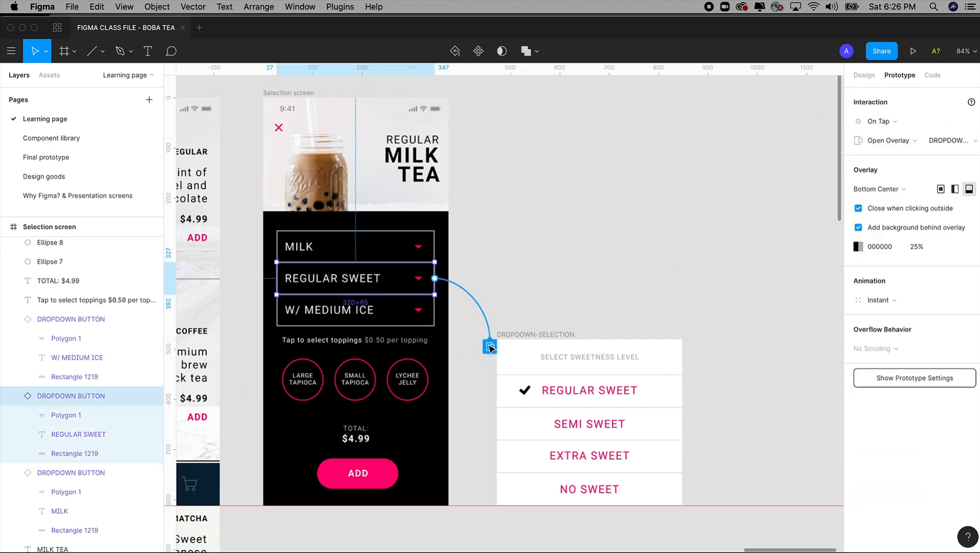
{"action": "left_click", "coordinate": [894, 140]}
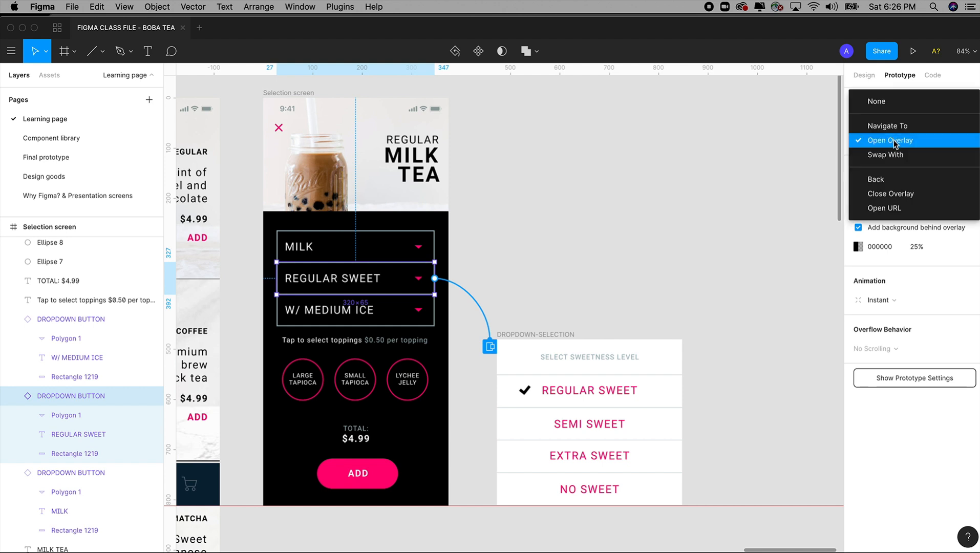
{"action": "left_click", "coordinate": [893, 141]}
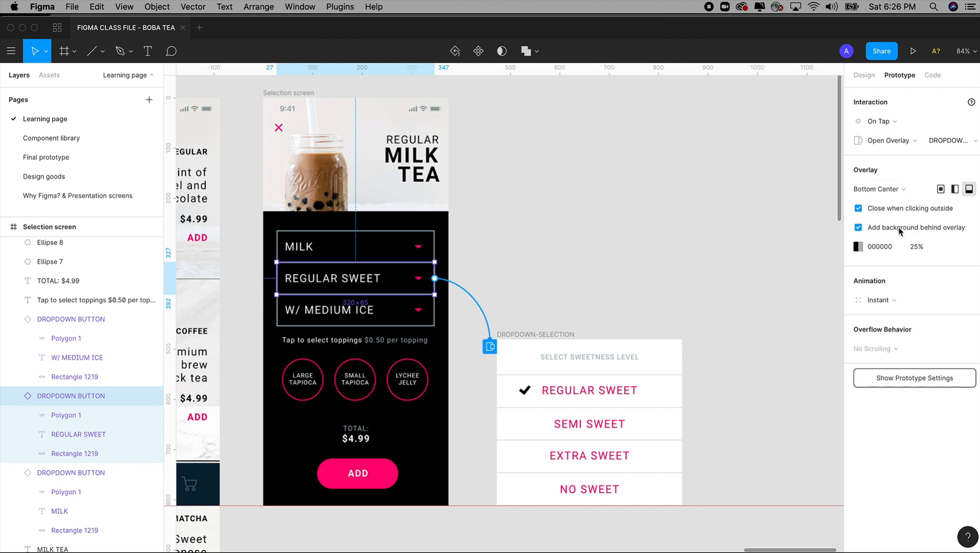
{"action": "left_click", "coordinate": [881, 121]}
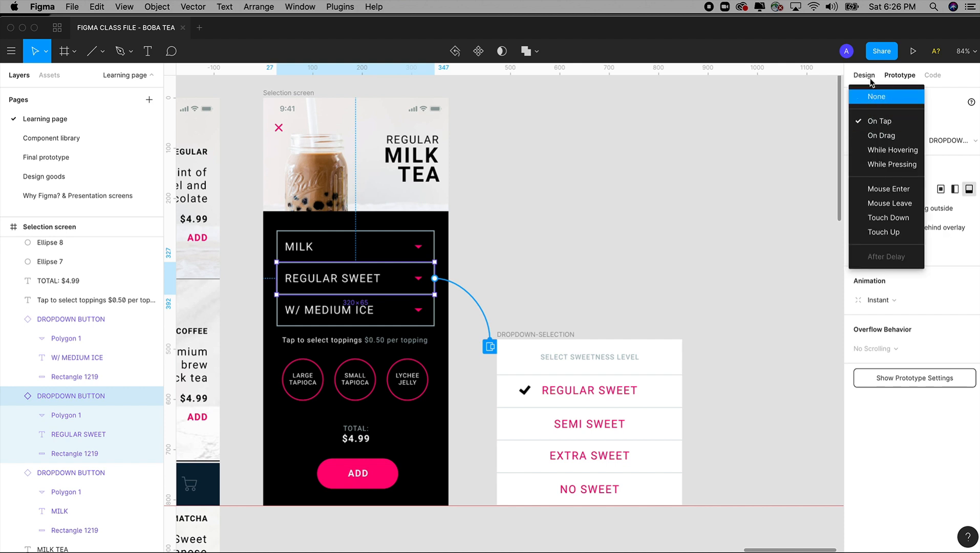
{"action": "left_click", "coordinate": [816, 81]}
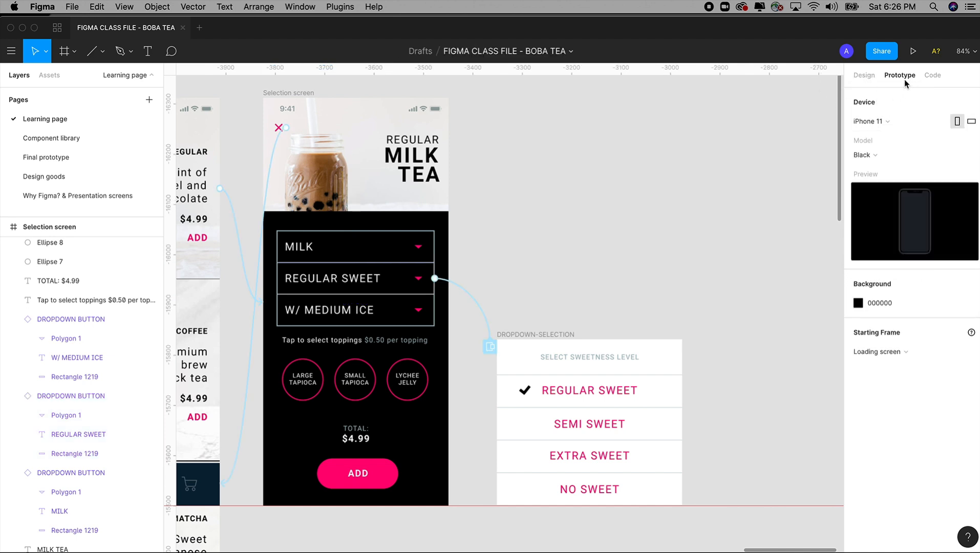
Step: Check the prototype device options without changing them, then reselect the overlay connection and keep On Tap as its trigger
{"action": "left_click", "coordinate": [876, 123]}
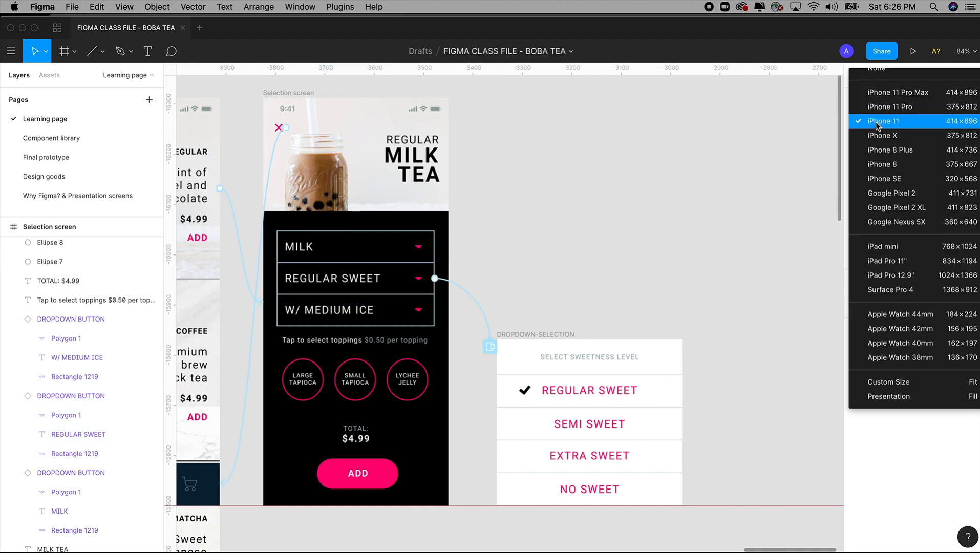
{"action": "left_click", "coordinate": [767, 154]}
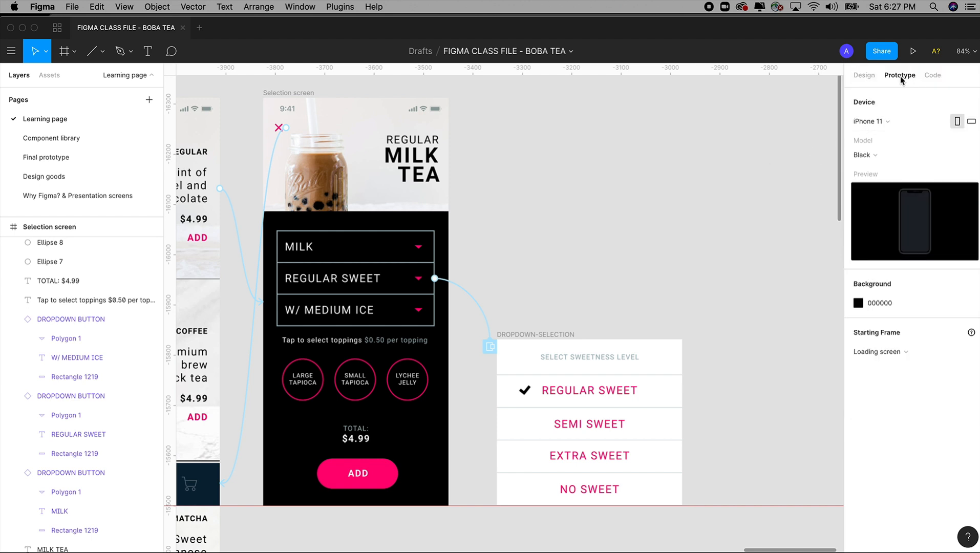
{"action": "left_click", "coordinate": [490, 346]}
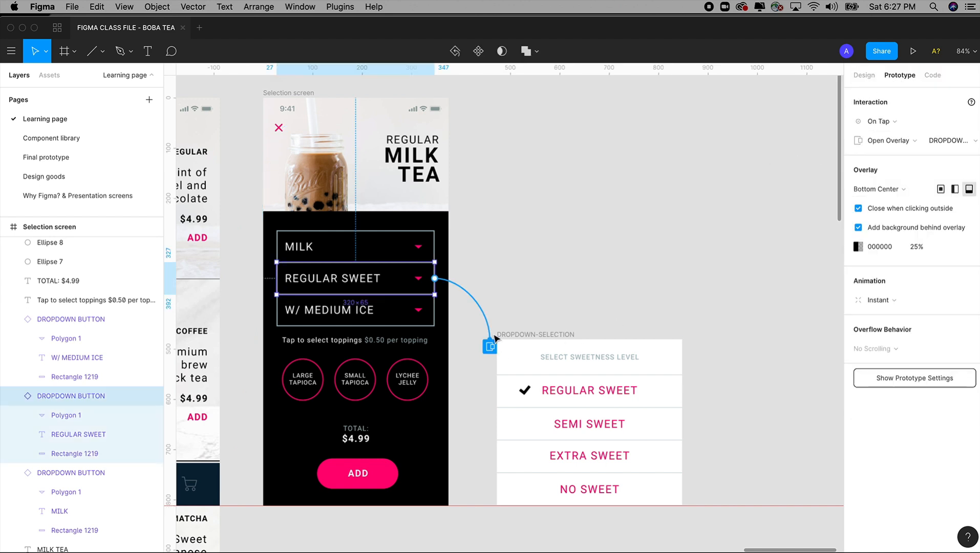
{"action": "left_click", "coordinate": [878, 121]}
{"action": "left_click", "coordinate": [881, 123]}
Step: Preview the Selection screen, open and dismiss the REGULAR SWEET overlay, and close the preview
{"action": "left_click", "coordinate": [913, 52]}
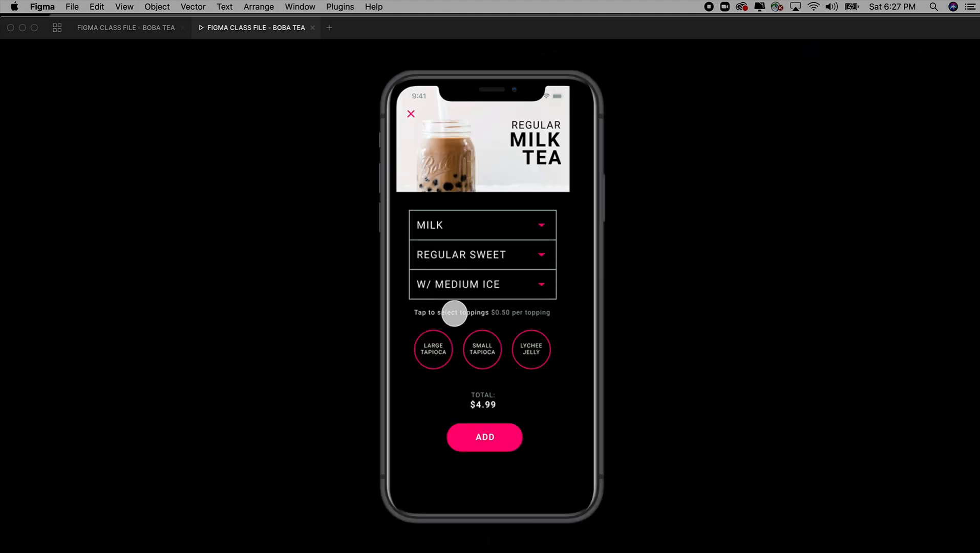
{"action": "left_click", "coordinate": [489, 254]}
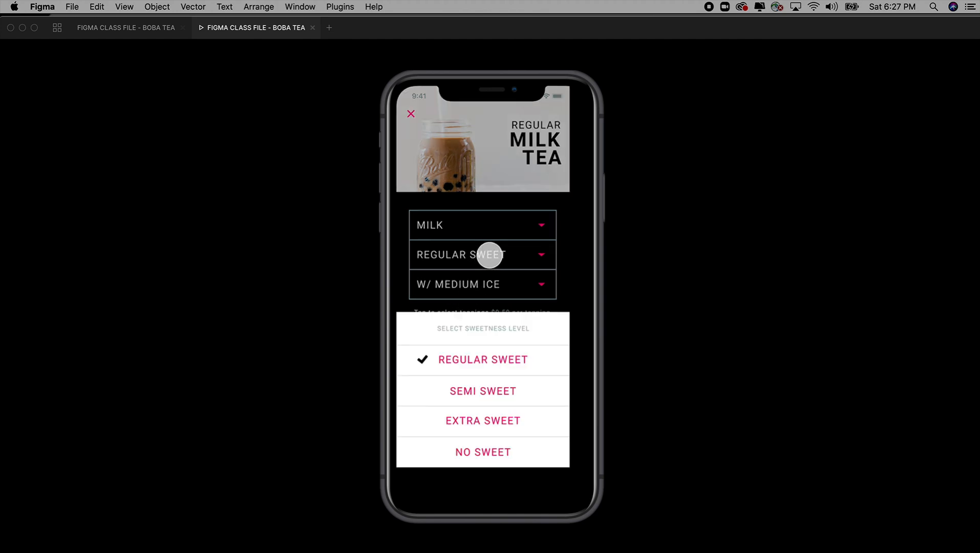
{"action": "left_click", "coordinate": [483, 260]}
{"action": "left_click", "coordinate": [483, 260]}
{"action": "left_click", "coordinate": [478, 256]}
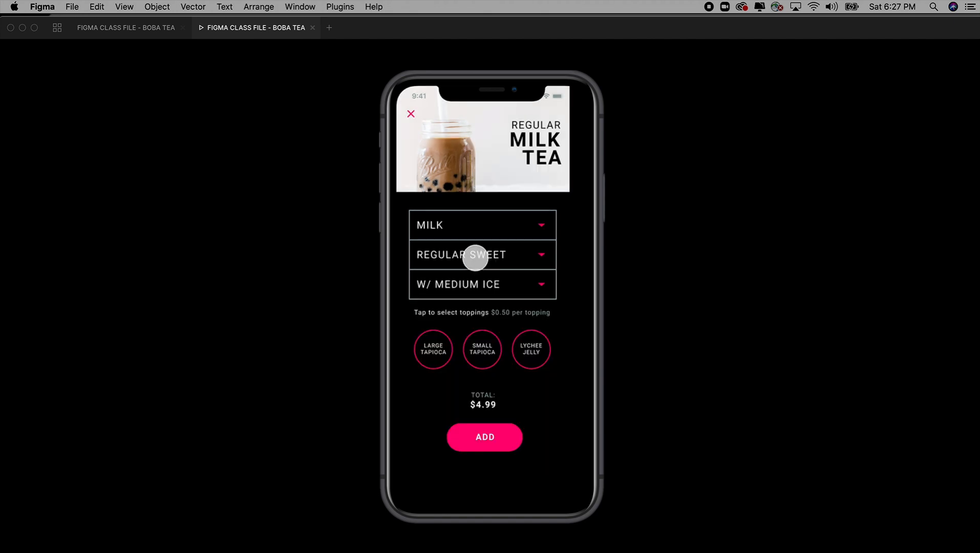
{"action": "left_click", "coordinate": [313, 28]}
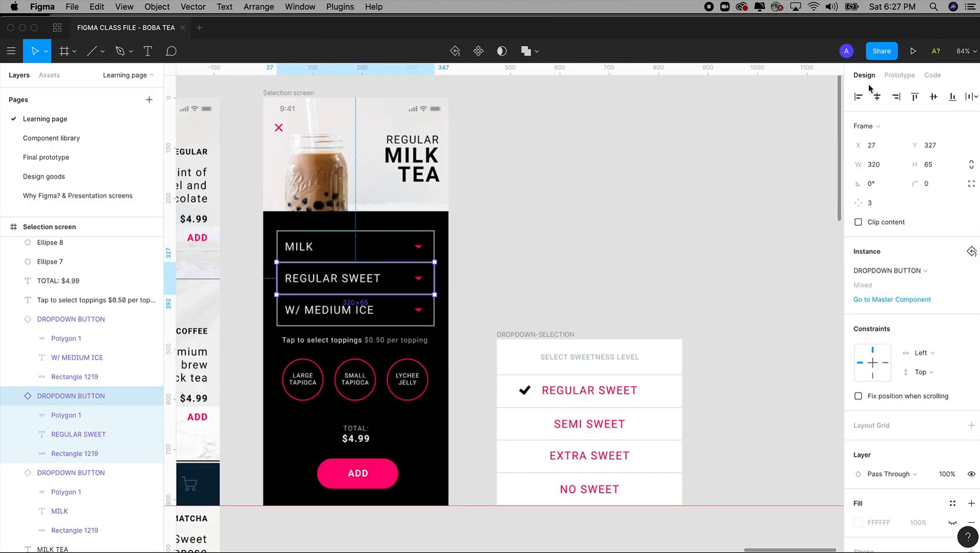
Step: Set the prototype device to iPhone 11 Pro with no object selected
{"action": "left_click", "coordinate": [897, 75]}
{"action": "left_click", "coordinate": [787, 153]}
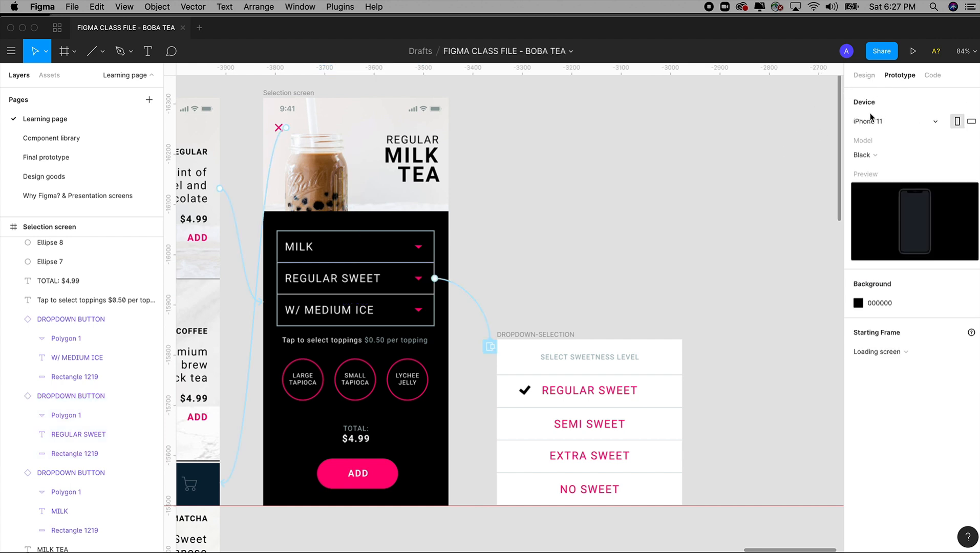
{"action": "left_click", "coordinate": [871, 119]}
{"action": "left_click", "coordinate": [876, 107]}
Step: Present the prototype again and advance from the loading screen to the REGULAR MILK TEA selection screen
{"action": "left_click", "coordinate": [911, 51]}
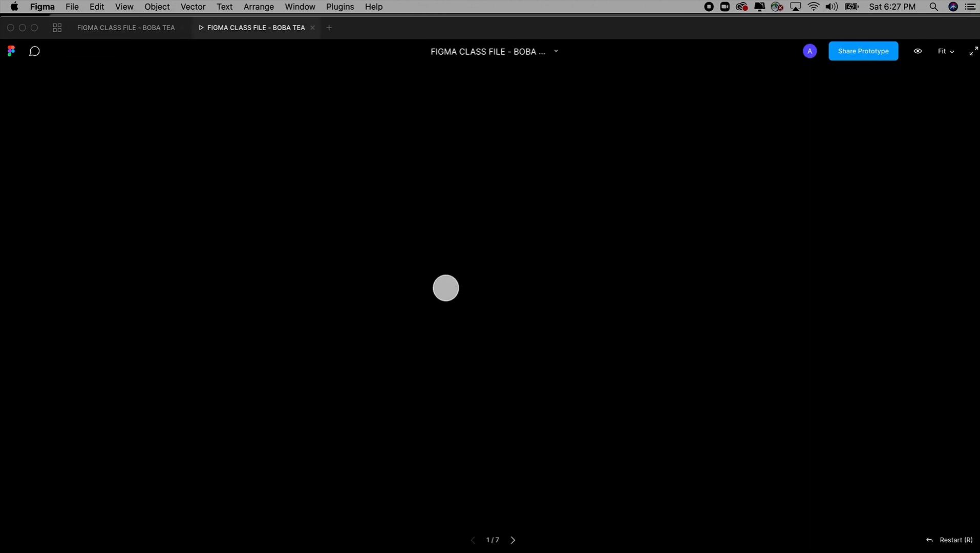
{"action": "left_click", "coordinate": [513, 540]}
{"action": "left_click", "coordinate": [514, 540]}
{"action": "left_click", "coordinate": [513, 541]}
{"action": "left_click", "coordinate": [513, 540]}
{"action": "left_click", "coordinate": [513, 540]}
{"action": "left_click", "coordinate": [513, 540]}
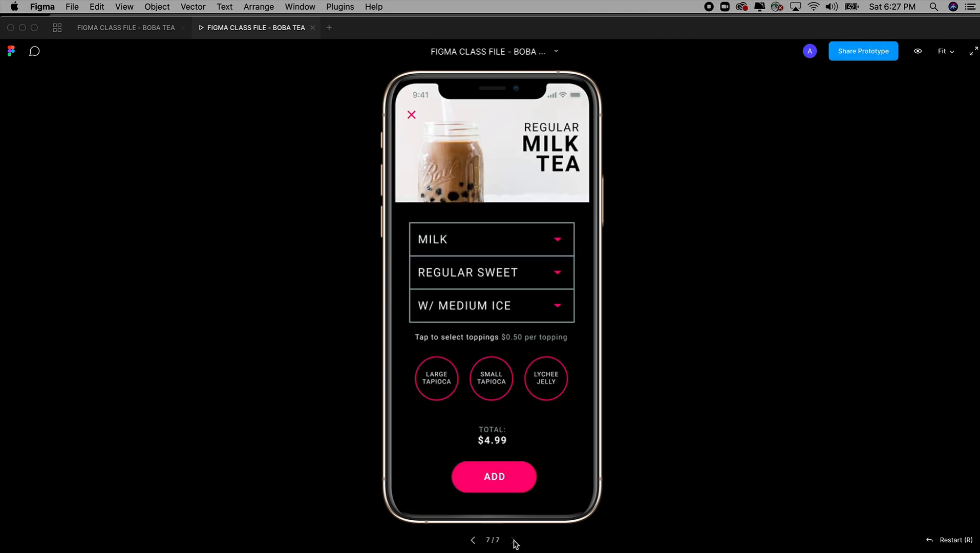
Step: Test the REGULAR SWEET dropdown by repeatedly opening the sweetness overlay and dismissing it from outside its area
{"action": "left_click", "coordinate": [501, 272]}
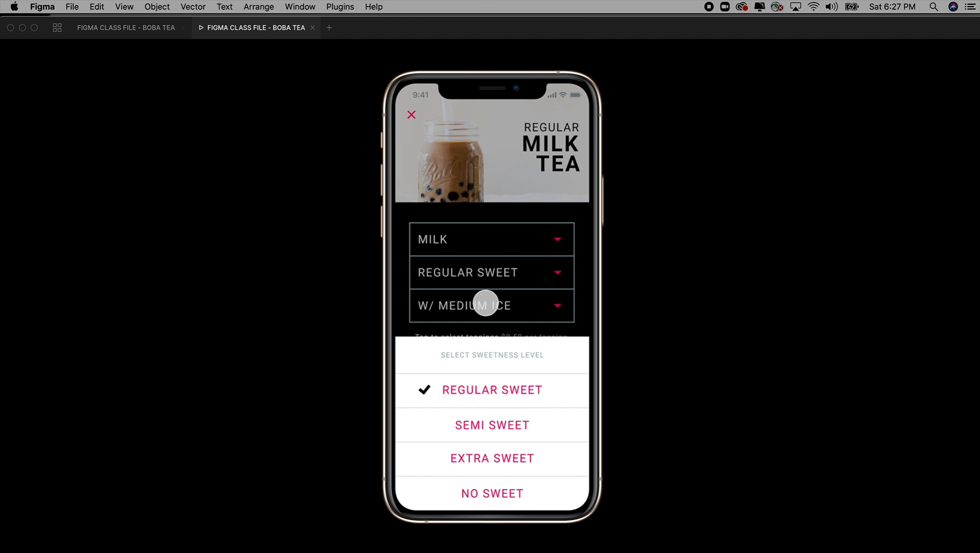
{"action": "left_click", "coordinate": [495, 237]}
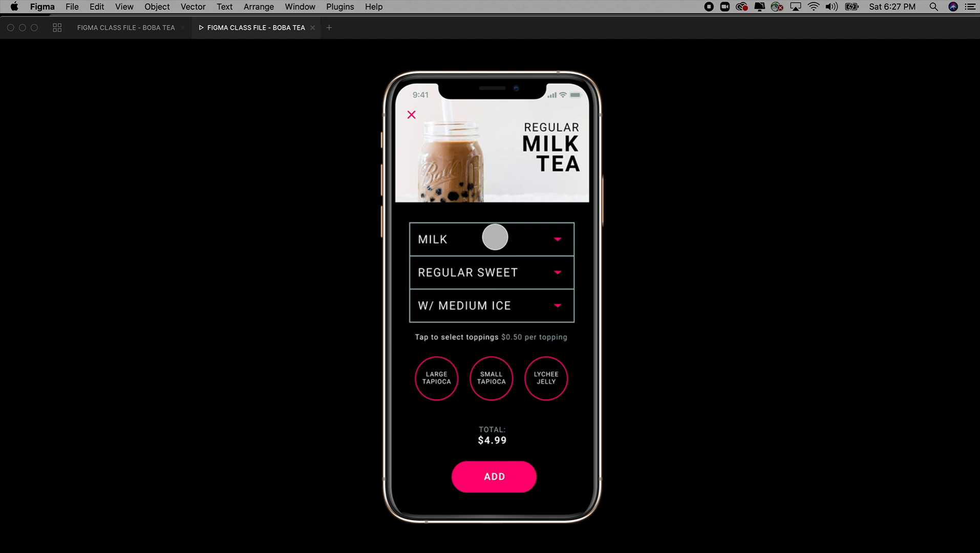
{"action": "left_click", "coordinate": [490, 279]}
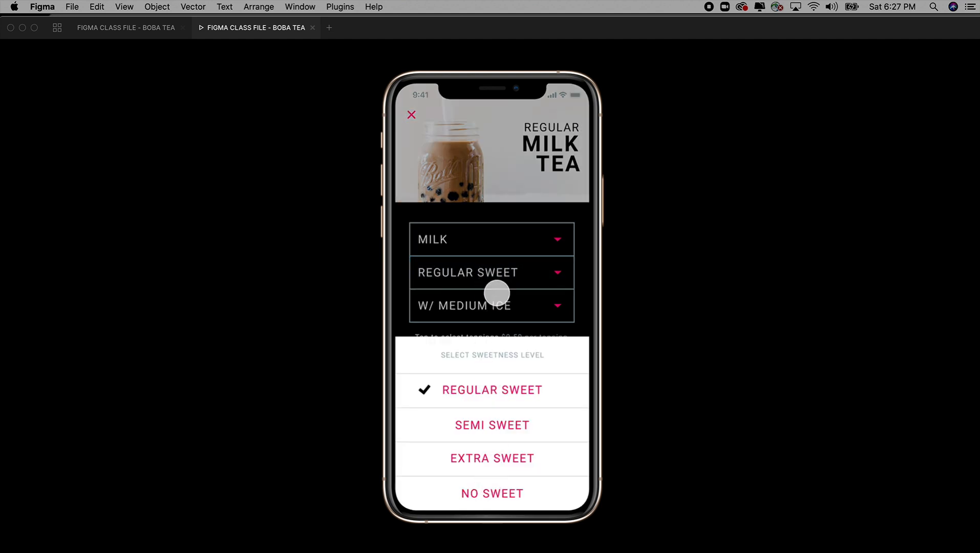
{"action": "left_click", "coordinate": [497, 241]}
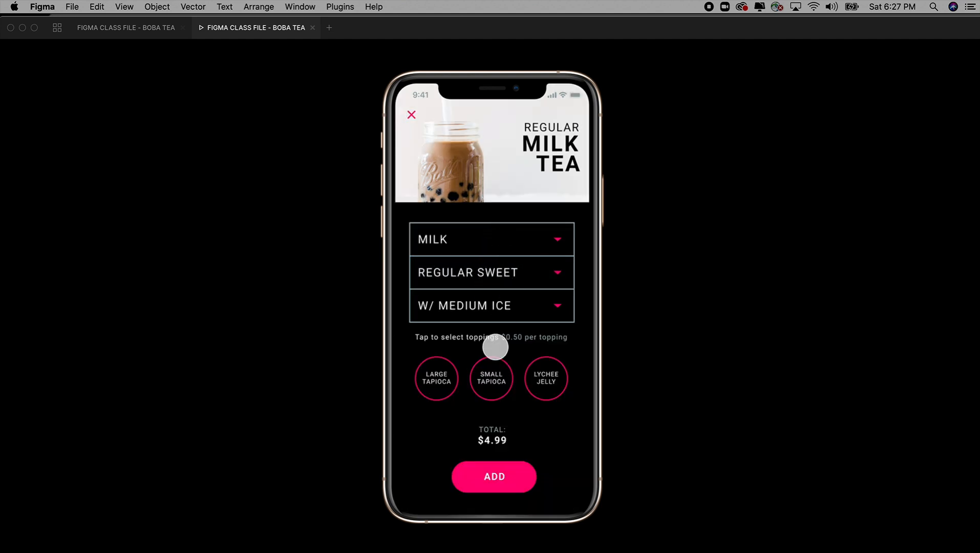
{"action": "left_click", "coordinate": [486, 277]}
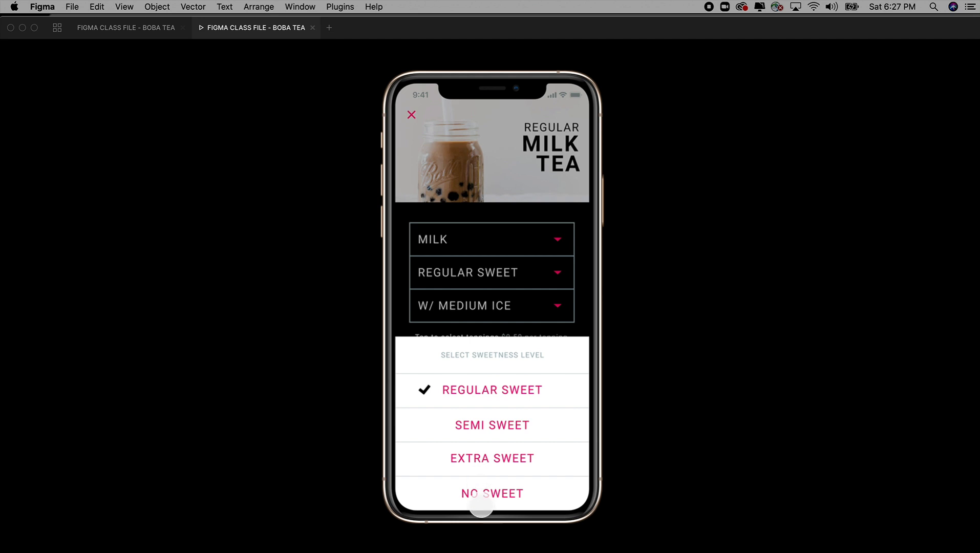
{"action": "left_click", "coordinate": [501, 279]}
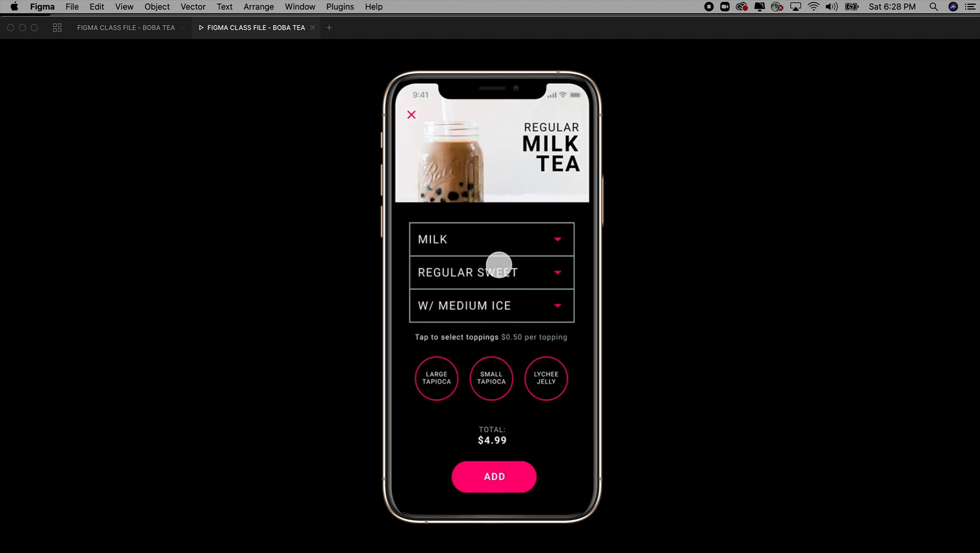
Step: Return to the design file and give the REGULAR SWEET overlay connection a Move In animation with an upward direction
{"action": "left_click", "coordinate": [153, 30]}
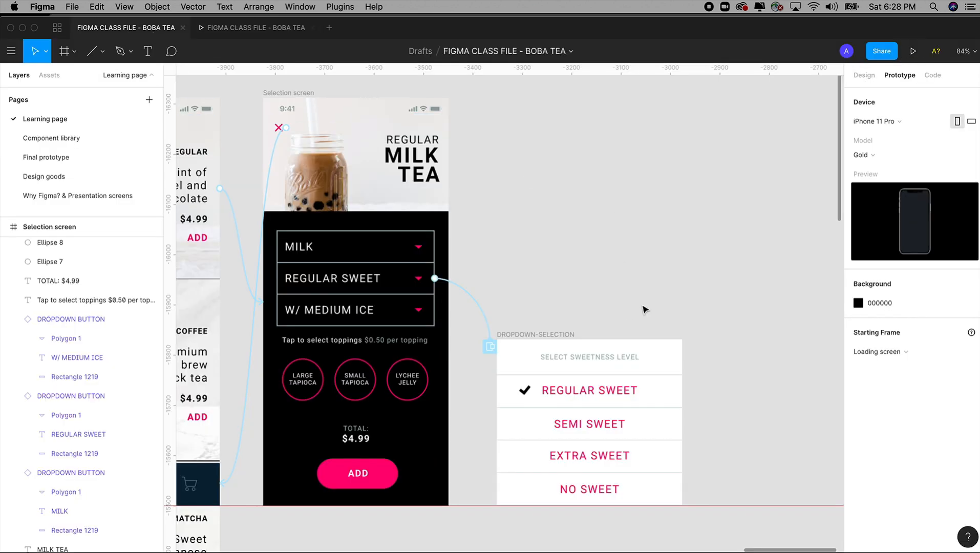
{"action": "left_click", "coordinate": [490, 348]}
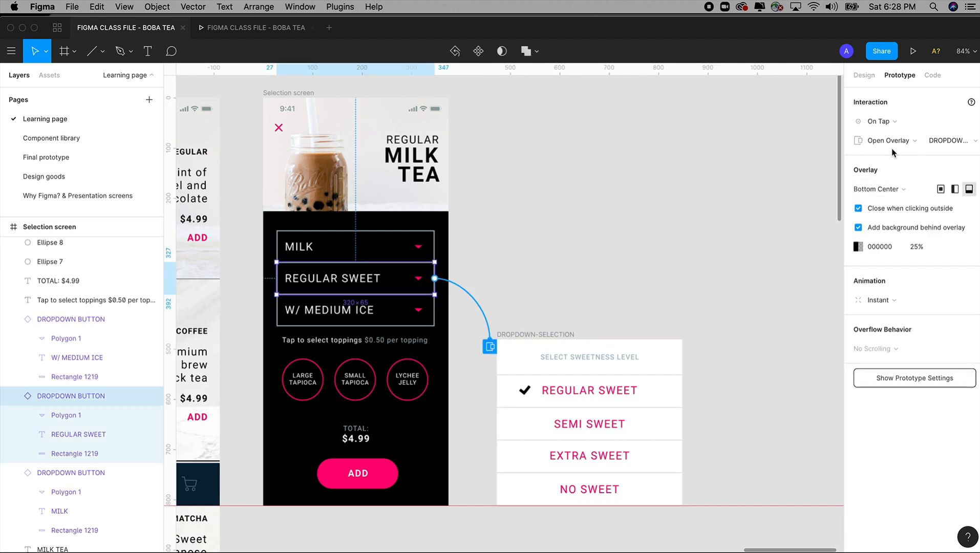
{"action": "left_click", "coordinate": [882, 302]}
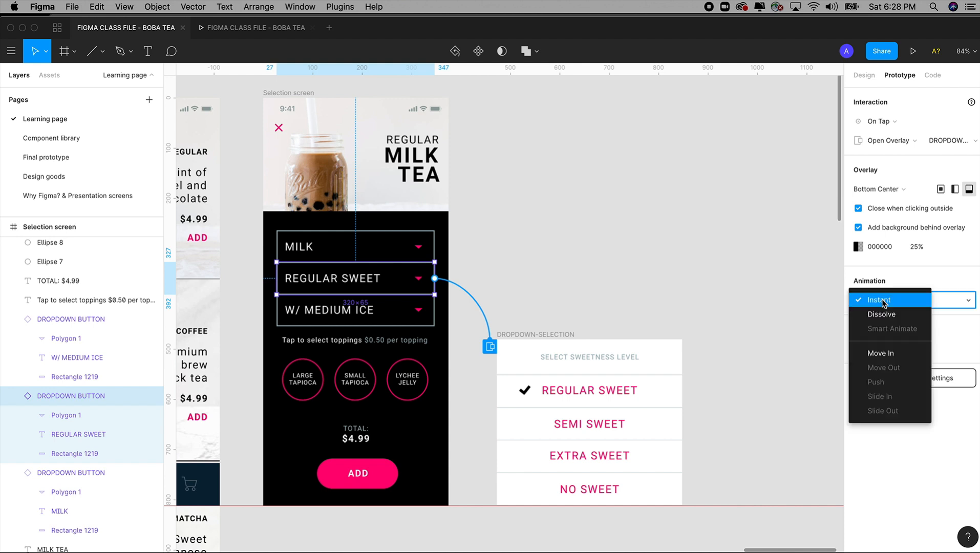
{"action": "left_click", "coordinate": [882, 353]}
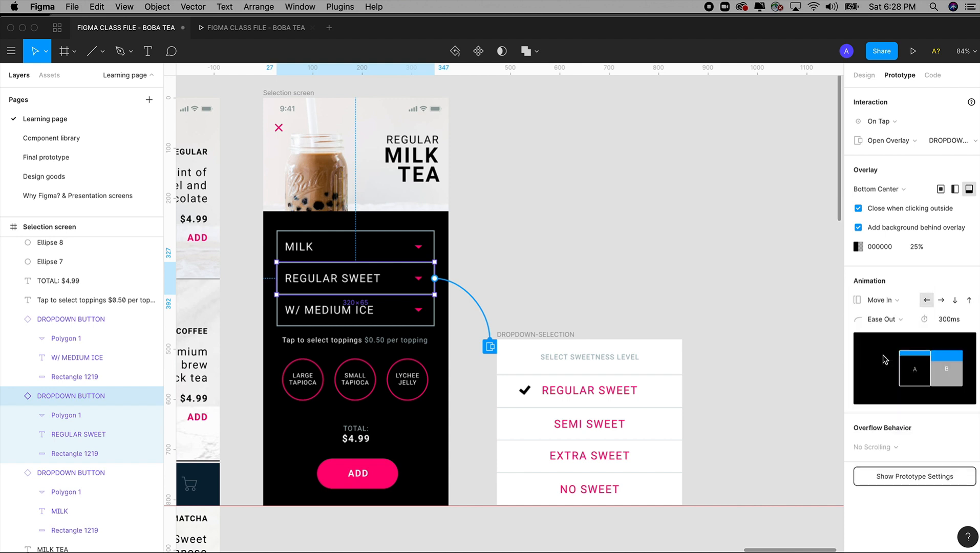
{"action": "left_click", "coordinate": [969, 302]}
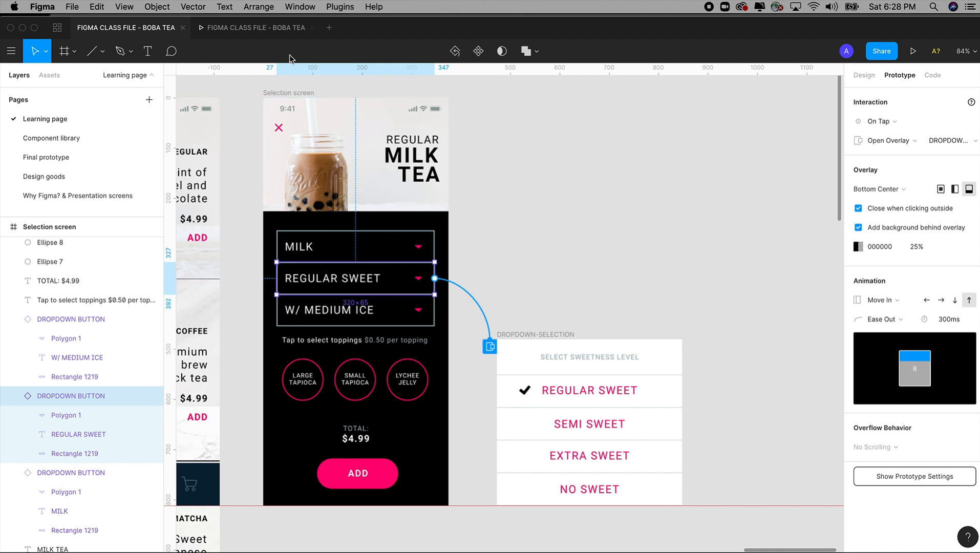
Step: Test the sweetness overlay's animation in the preview, then return to the design file to check the Close when clicking outside option
{"action": "left_click", "coordinate": [266, 31]}
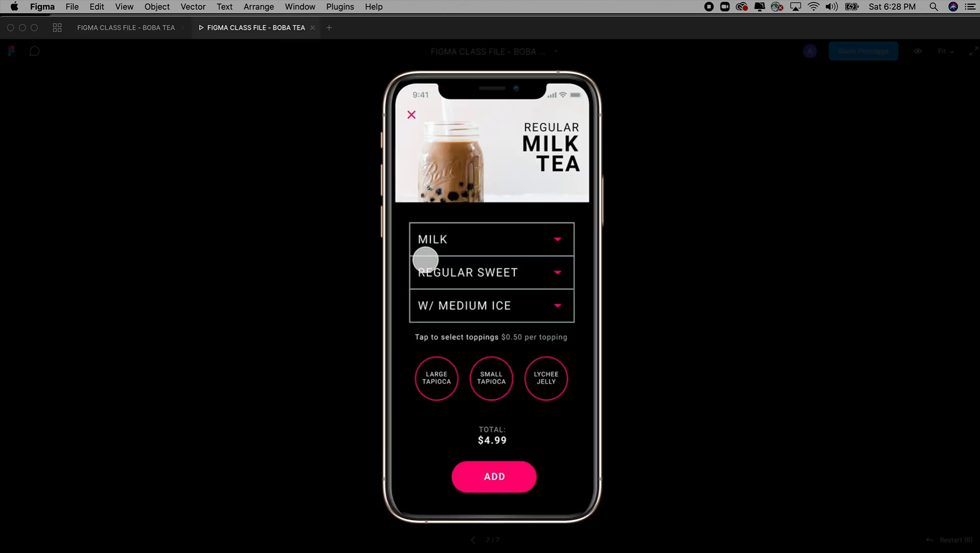
{"action": "left_click", "coordinate": [491, 273]}
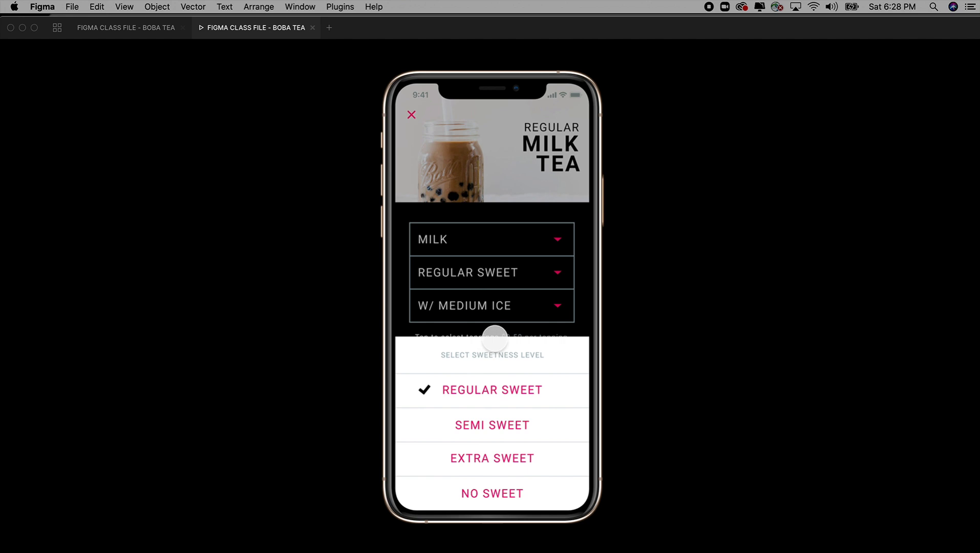
{"action": "left_click", "coordinate": [494, 295]}
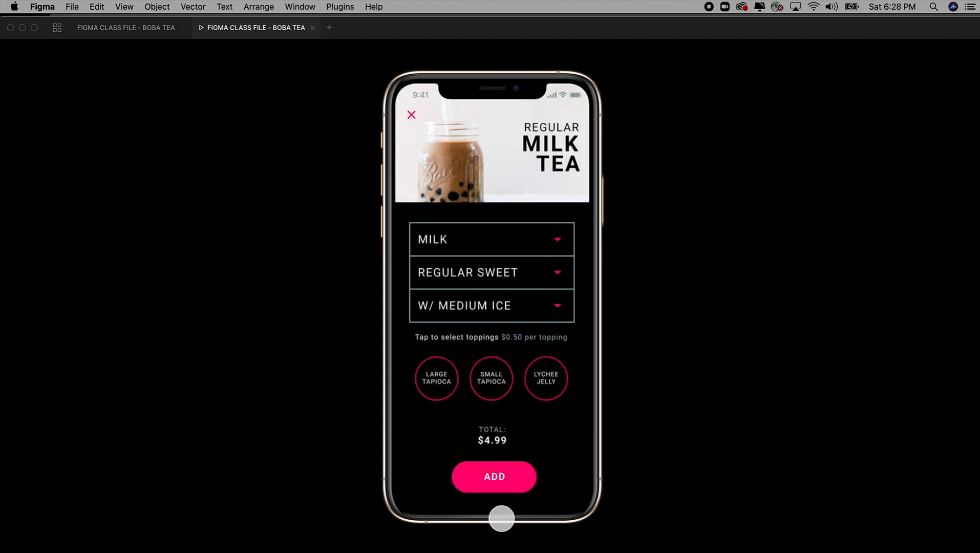
{"action": "left_click", "coordinate": [486, 280]}
{"action": "left_click", "coordinate": [138, 29]}
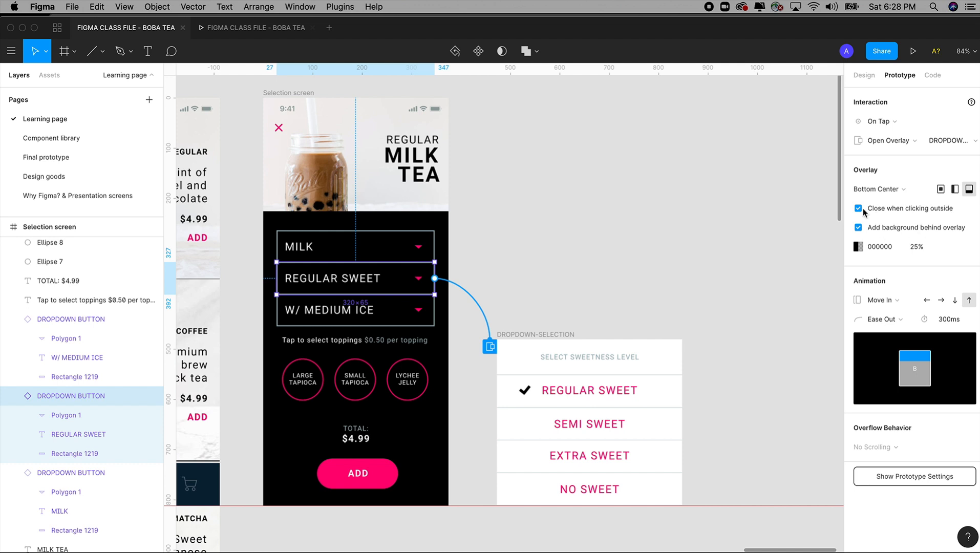
Step: Go back to the preview and test closing the sweetness overlay from outside its area, reopening it once in between
{"action": "left_click", "coordinate": [256, 27]}
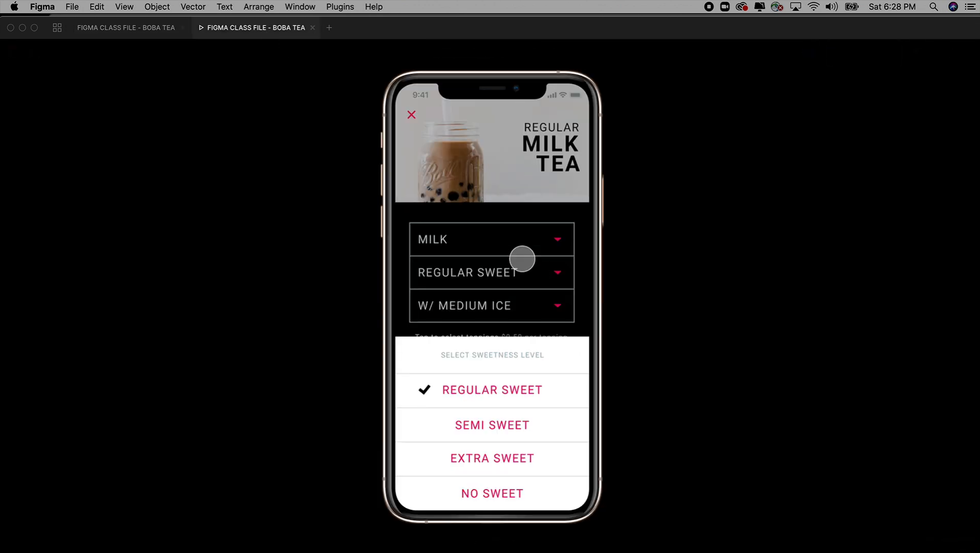
{"action": "left_click", "coordinate": [521, 258]}
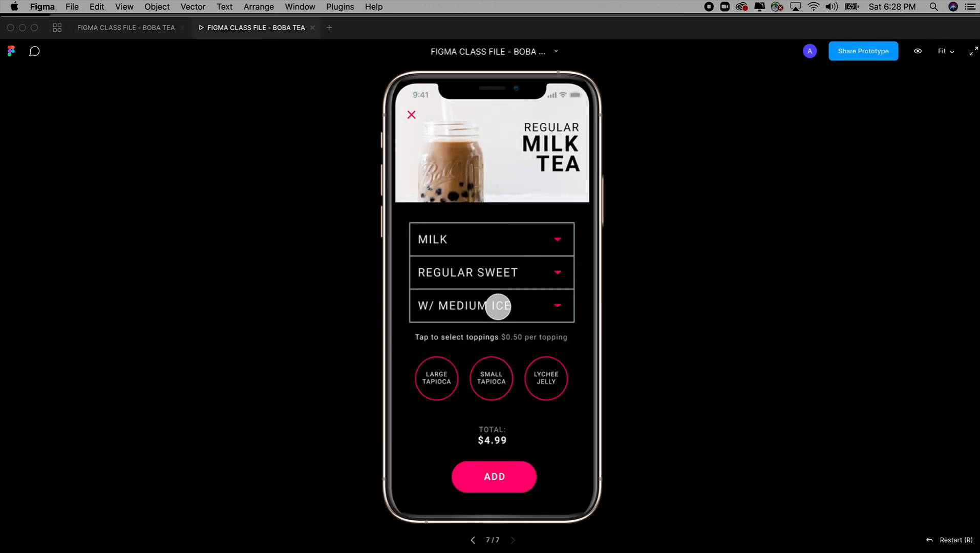
{"action": "left_click", "coordinate": [496, 272]}
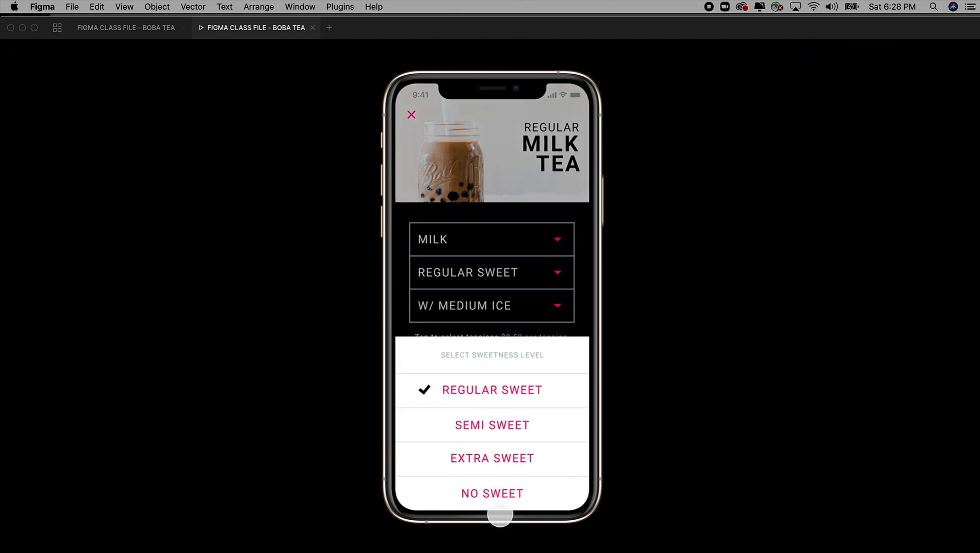
{"action": "left_click", "coordinate": [506, 268]}
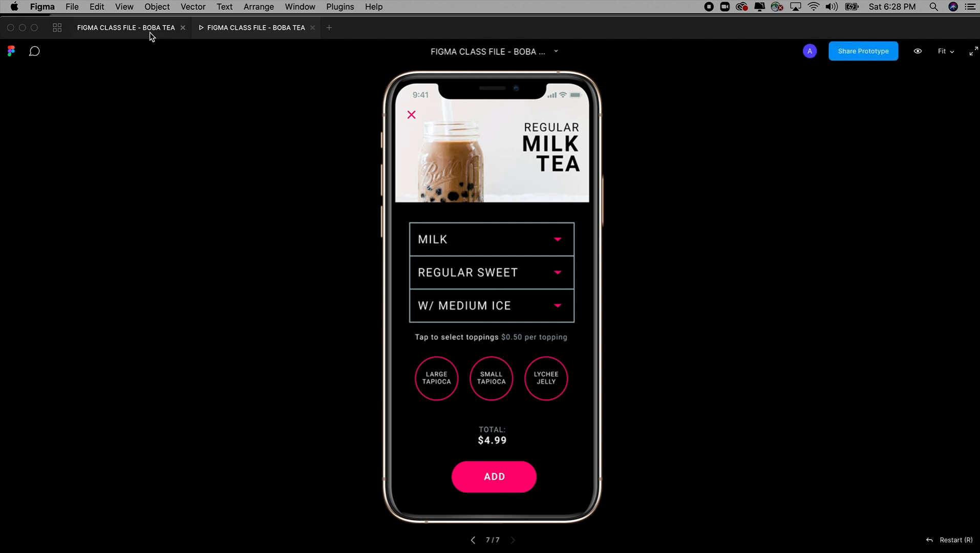
Step: Return to the design file and draw a new frame about 327 × 322 beside the Selection screen, above DROPDOWN-SELECTION
{"action": "left_click", "coordinate": [149, 28]}
{"action": "left_click", "coordinate": [606, 287]}
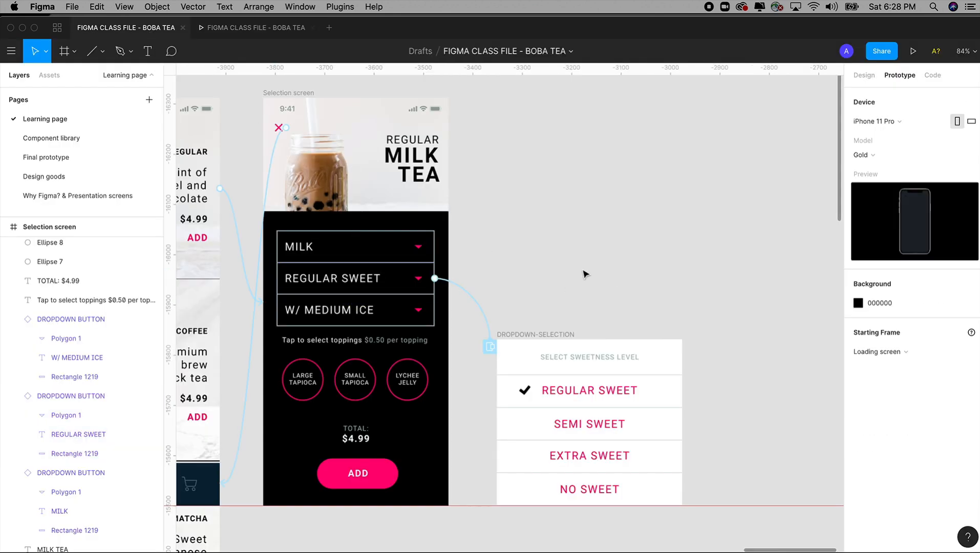
{"action": "scroll", "coordinate": [563, 271], "scroll_direction": "up", "scroll_amount": 3}
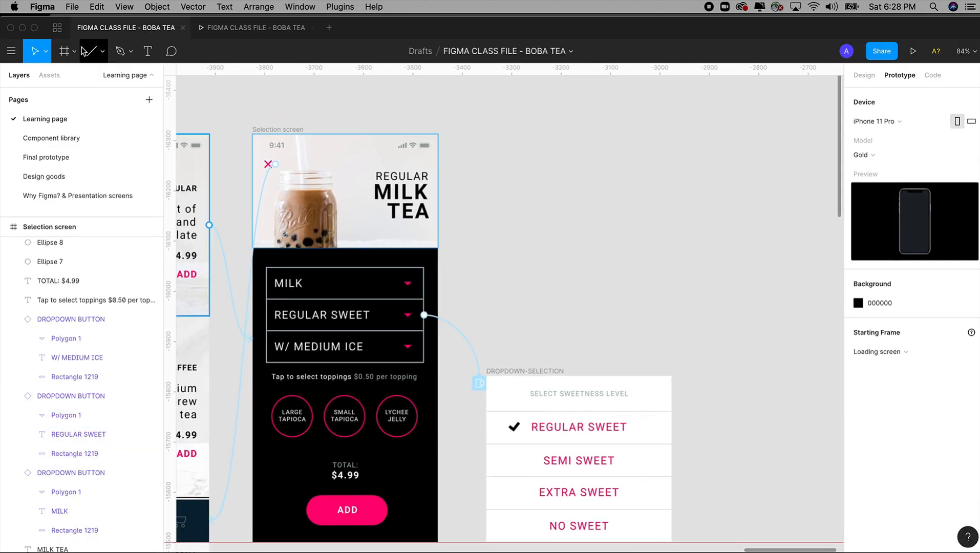
{"action": "left_click", "coordinate": [75, 50]}
{"action": "left_click", "coordinate": [62, 77]}
{"action": "left_click_drag", "start_coordinate": [489, 157], "coordinate": [647, 315]}
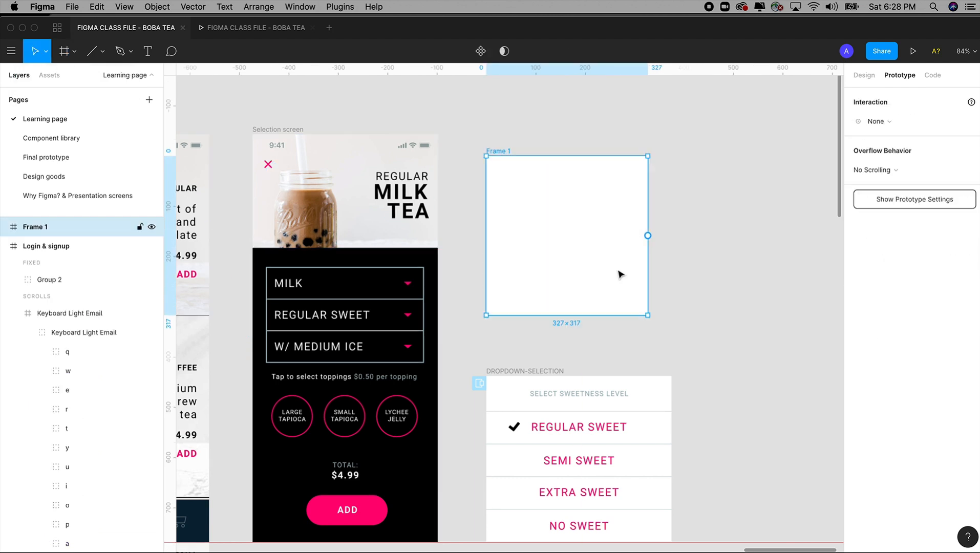
{"action": "left_click_drag", "start_coordinate": [506, 156], "coordinate": [517, 146]}
Step: Copy the Selection screen's close icon into Frame 1's upper-right corner, without its connection to Shopping
{"action": "left_click", "coordinate": [270, 165]}
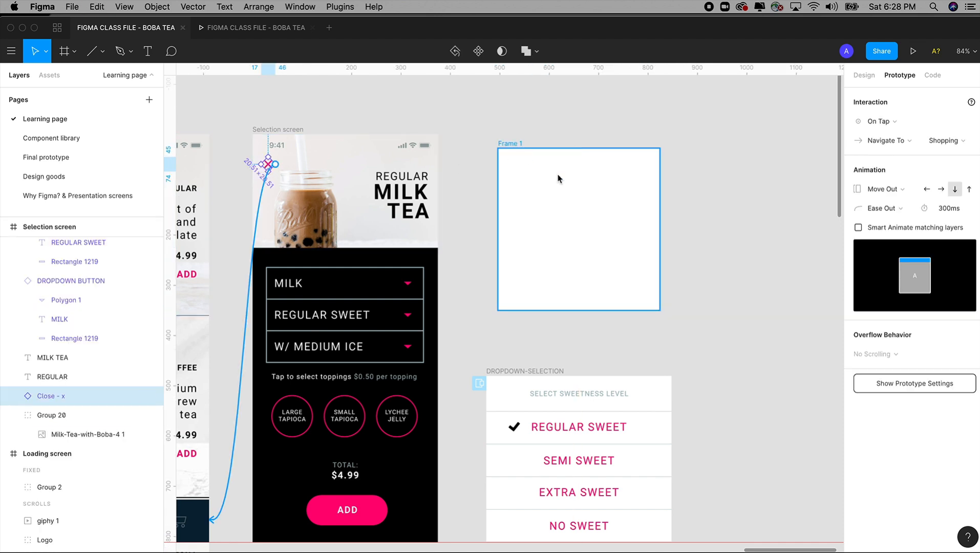
{"action": "left_click", "coordinate": [523, 157]}
{"action": "key", "text": "ctrl+v"}
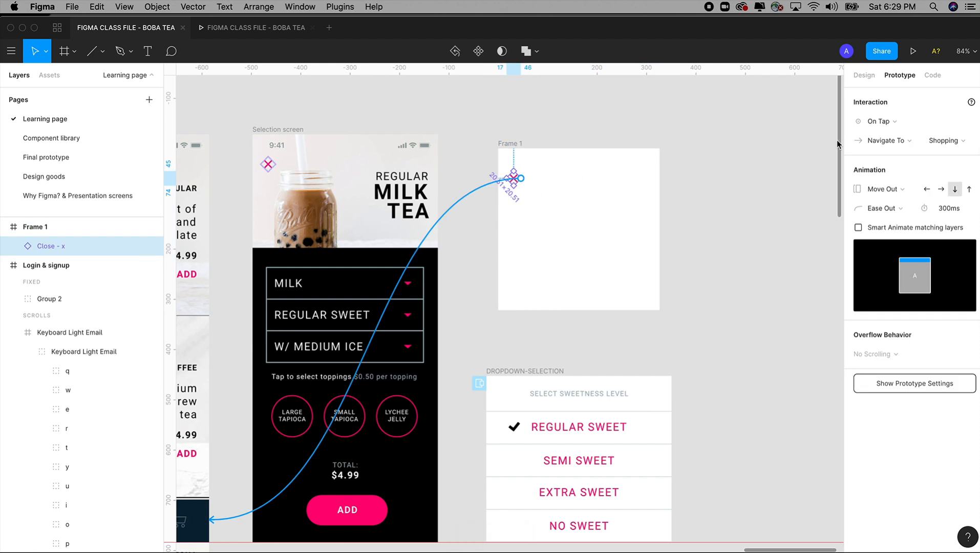
{"action": "left_click_drag", "start_coordinate": [513, 181], "coordinate": [642, 167]}
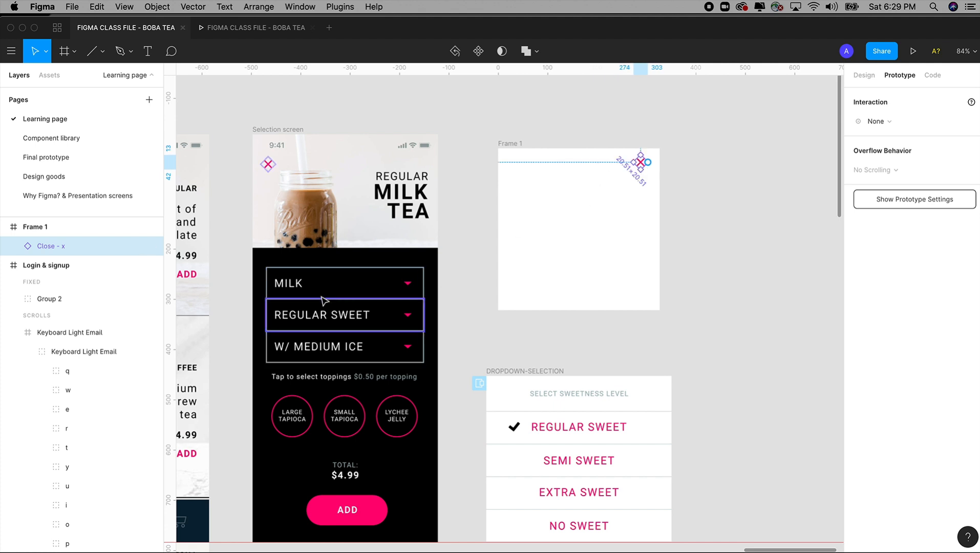
Step: Connect the REGULAR SWEET dropdown to Frame 1 and set the On Tap action to Open Overlay
{"action": "left_click", "coordinate": [298, 283]}
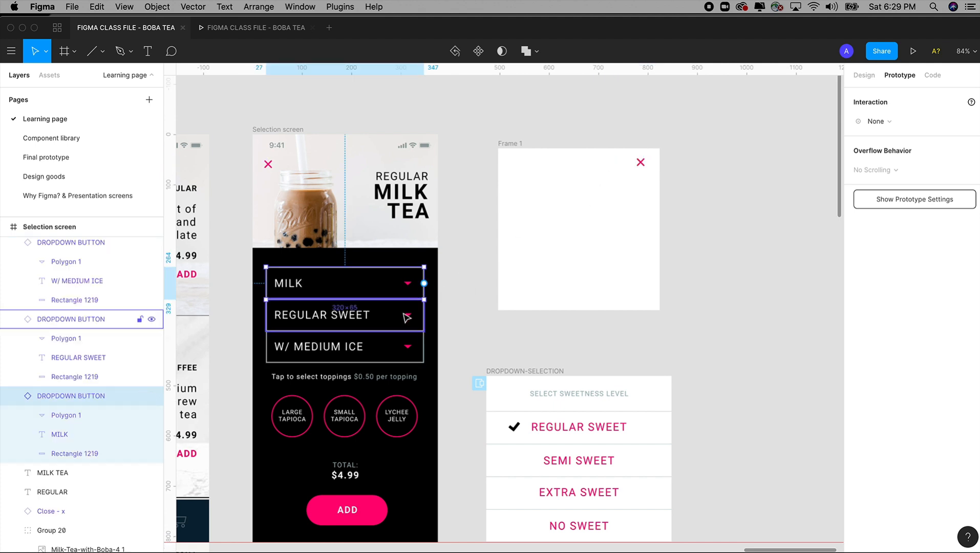
{"action": "left_click", "coordinate": [374, 320]}
{"action": "left_click_drag", "start_coordinate": [435, 314], "coordinate": [584, 272]}
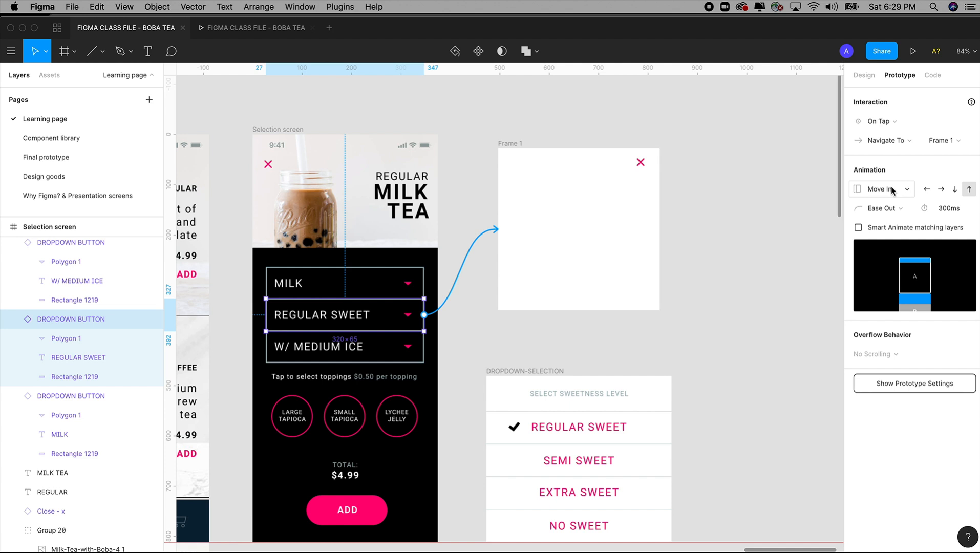
{"action": "left_click", "coordinate": [885, 128]}
{"action": "left_click", "coordinate": [885, 126]}
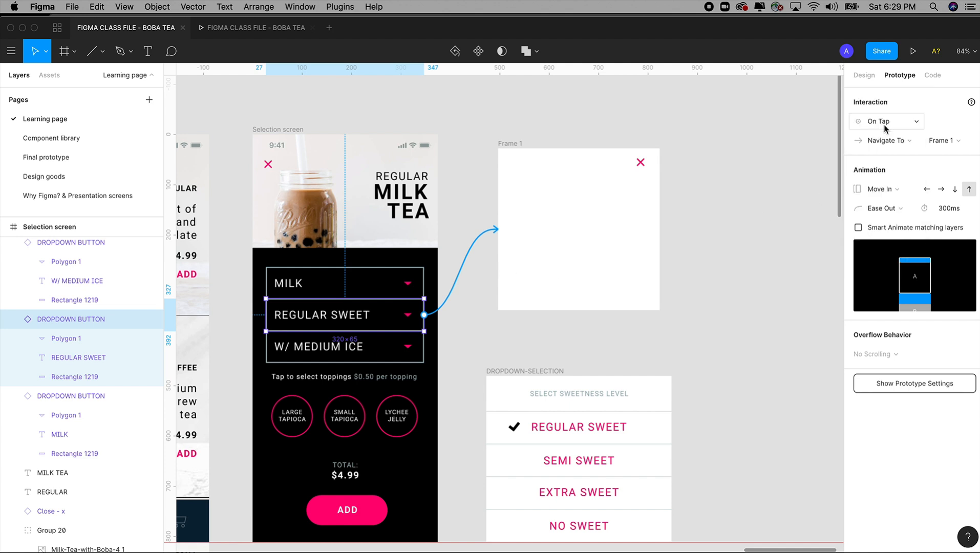
{"action": "left_click", "coordinate": [890, 142]}
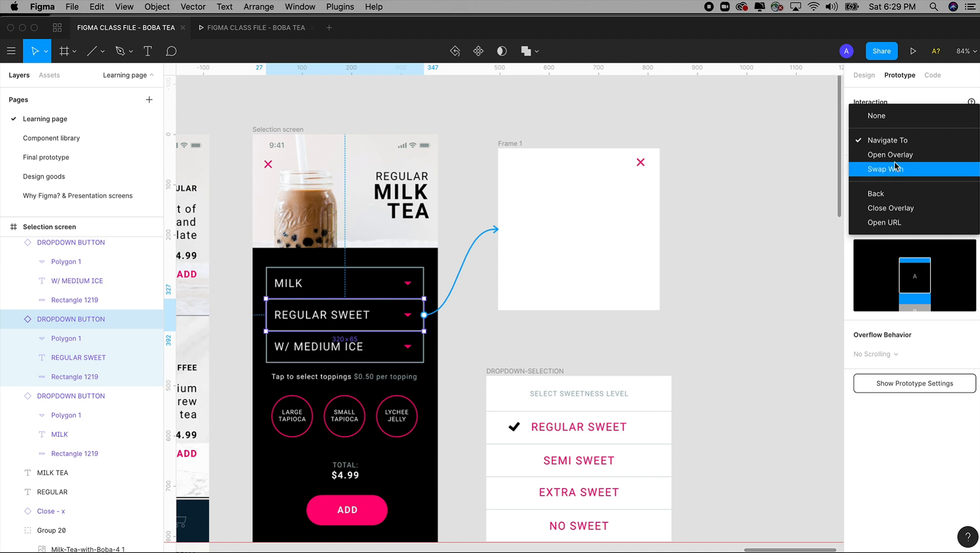
{"action": "left_click", "coordinate": [898, 155]}
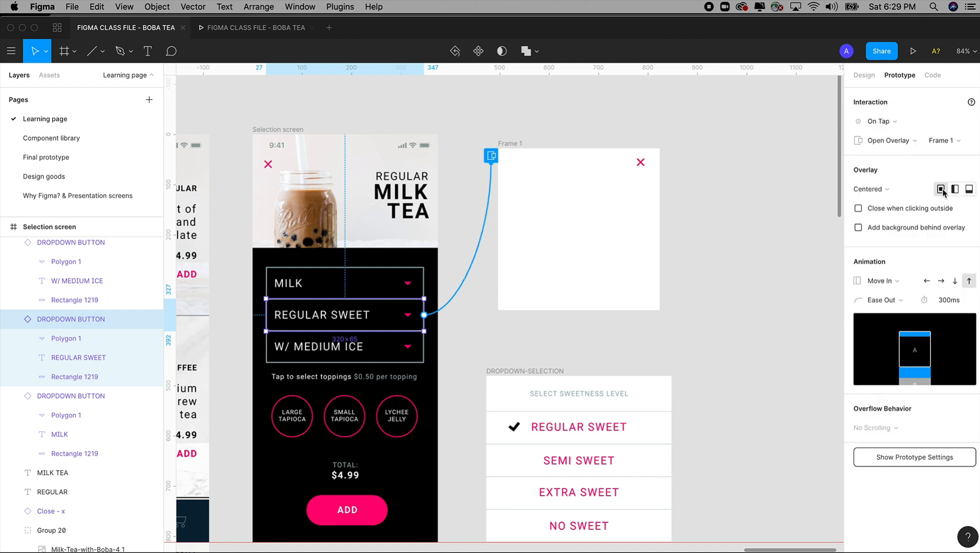
Step: Add a background behind the Frame 1 overlay and set its animation to Instant
{"action": "left_click", "coordinate": [858, 228]}
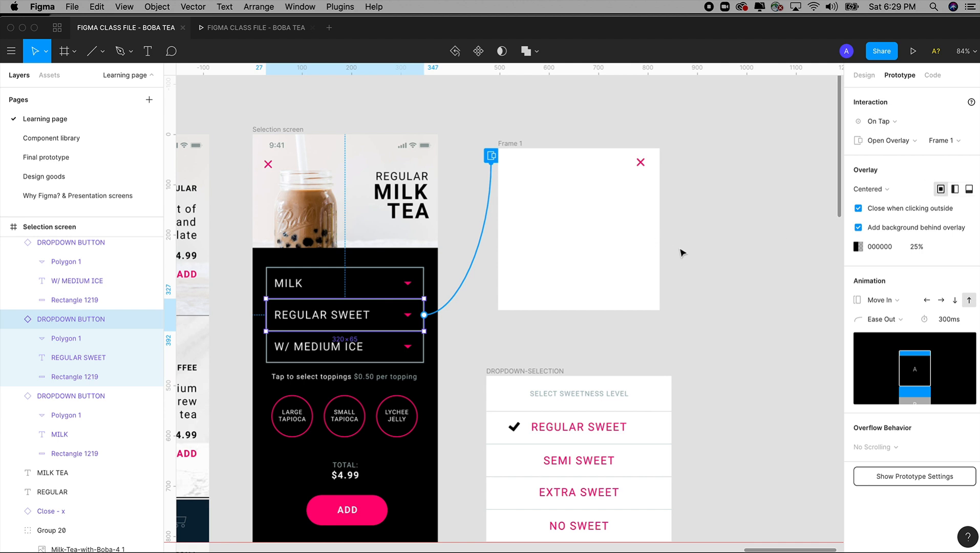
{"action": "left_click", "coordinate": [881, 300]}
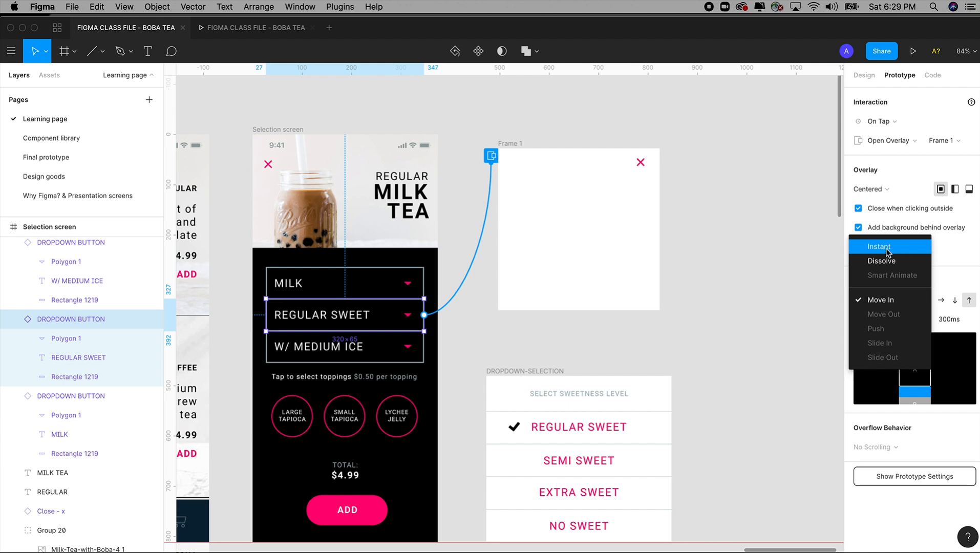
{"action": "left_click", "coordinate": [887, 253]}
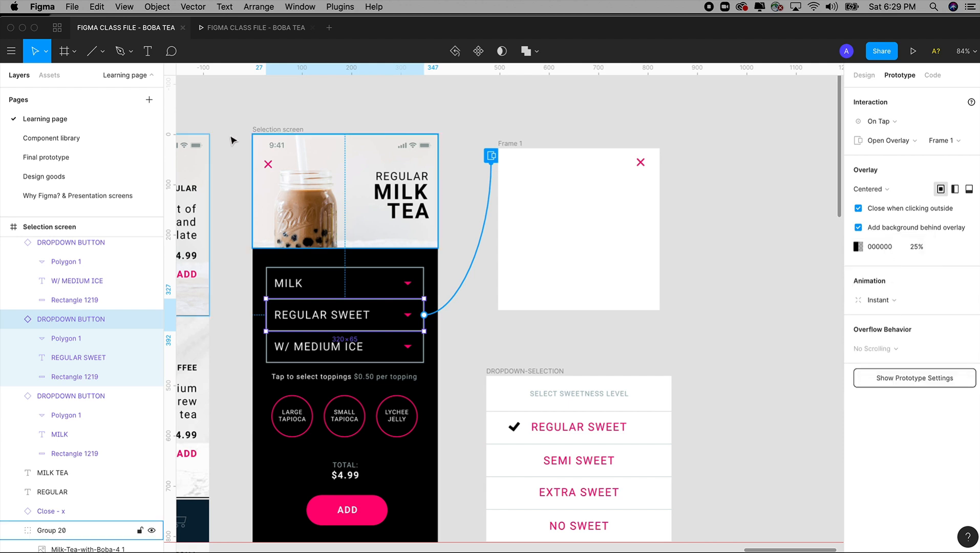
Step: Test the centered Frame 1 overlay in the preview by repeatedly opening it from REGULAR SWEET and dismissing it from outside
{"action": "left_click", "coordinate": [258, 27]}
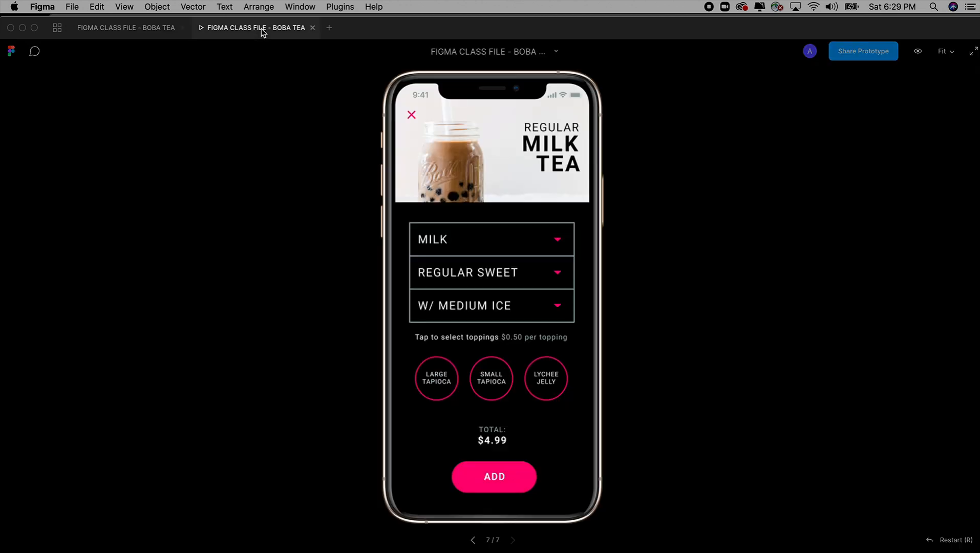
{"action": "left_click", "coordinate": [501, 276]}
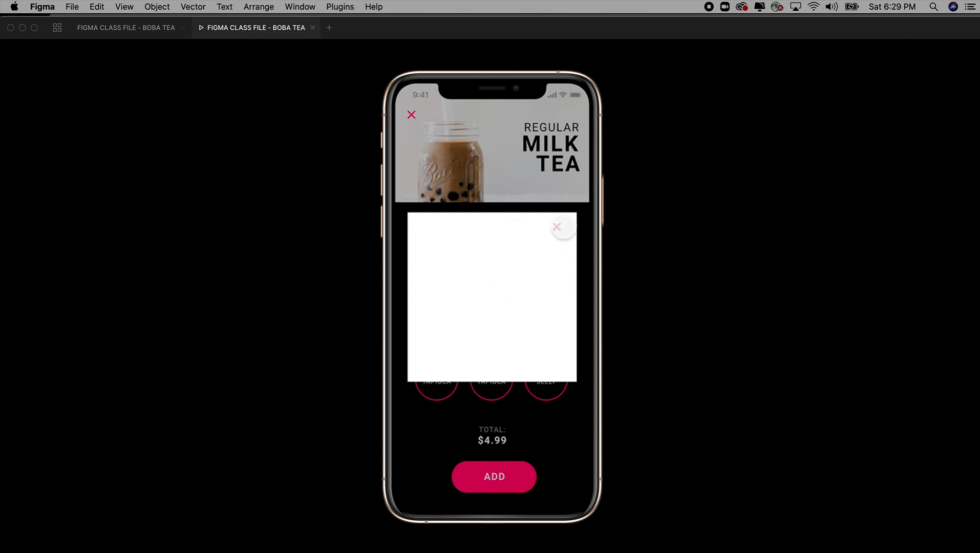
{"action": "left_click", "coordinate": [543, 177]}
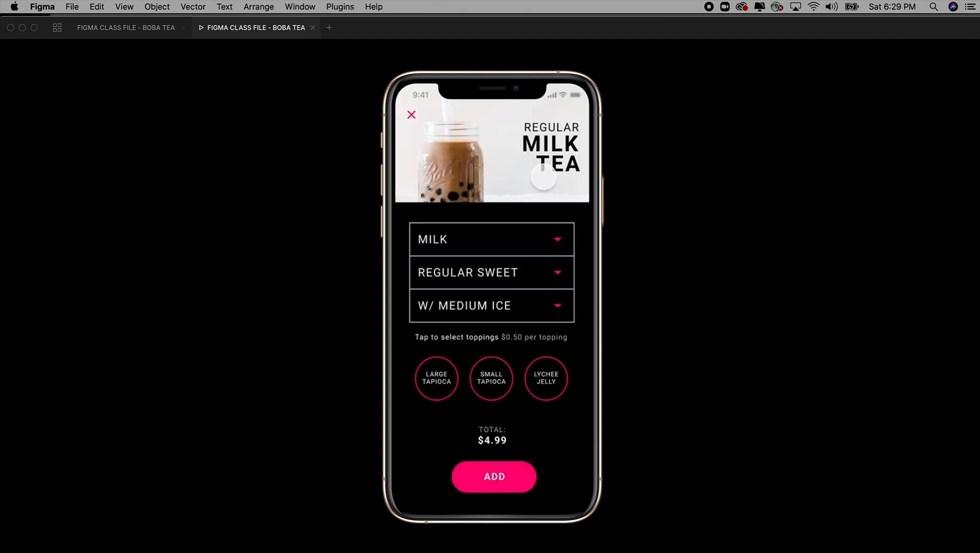
{"action": "left_click", "coordinate": [516, 274]}
{"action": "left_click", "coordinate": [506, 178]}
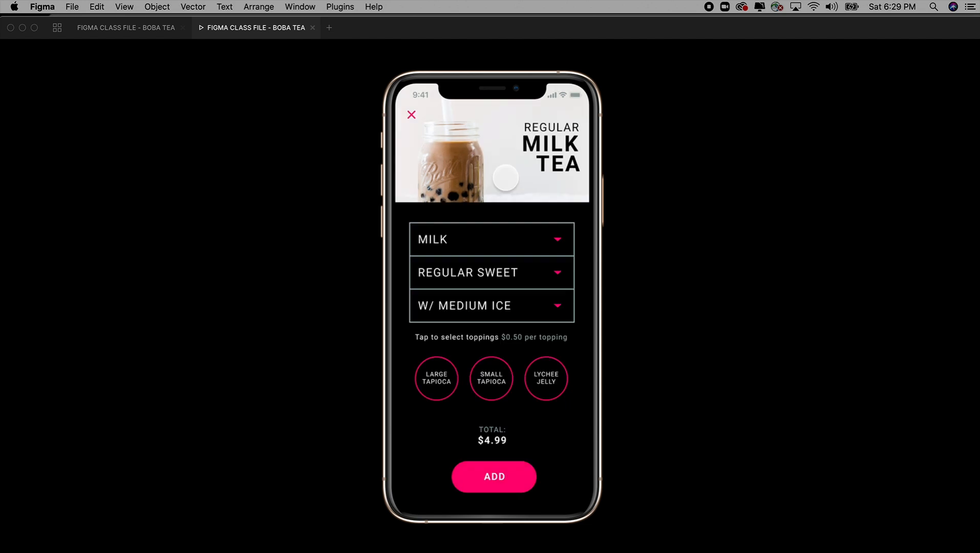
{"action": "left_click", "coordinate": [485, 271]}
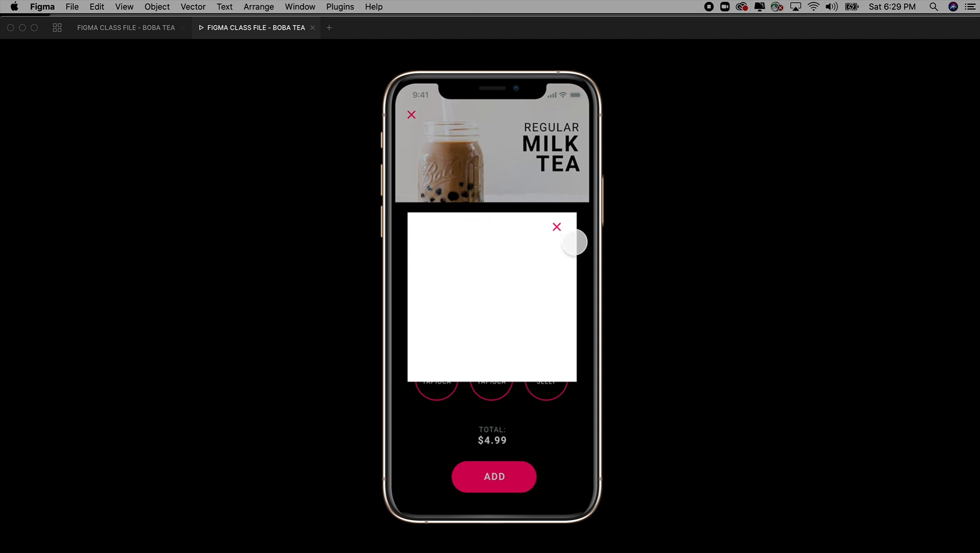
{"action": "left_click", "coordinate": [486, 183]}
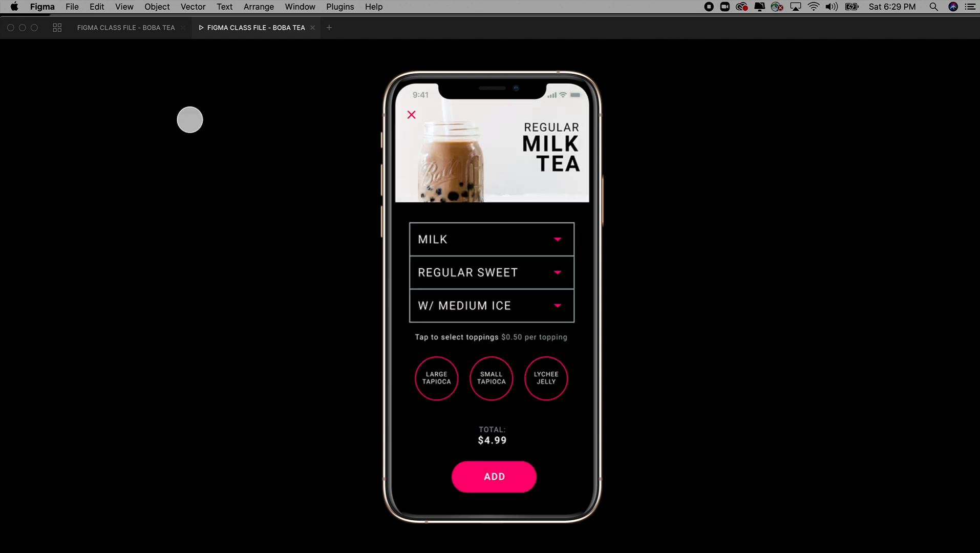
Step: Return to the design file, move Frame 1 up and extend its height to about 395
{"action": "left_click", "coordinate": [163, 28]}
{"action": "left_click", "coordinate": [510, 146]}
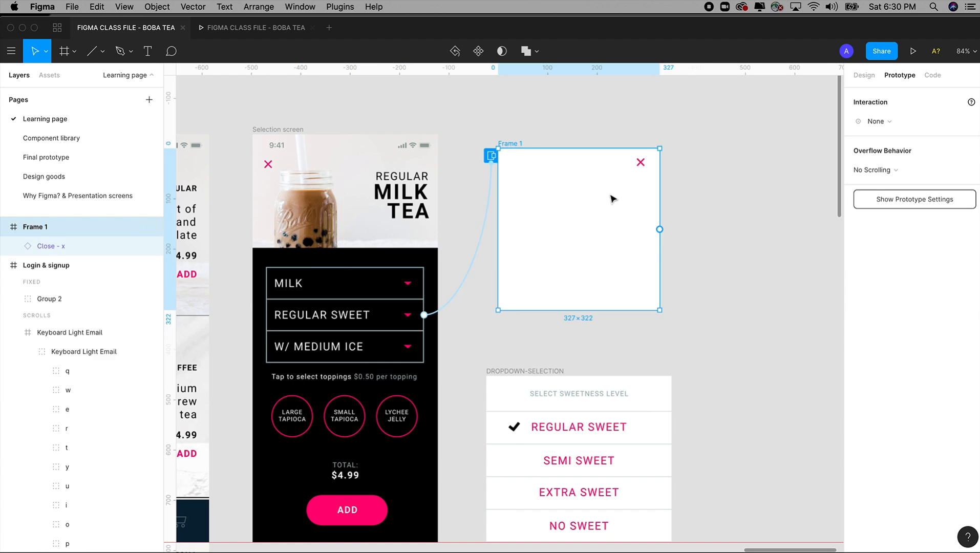
{"action": "left_click_drag", "start_coordinate": [515, 135], "coordinate": [516, 86]}
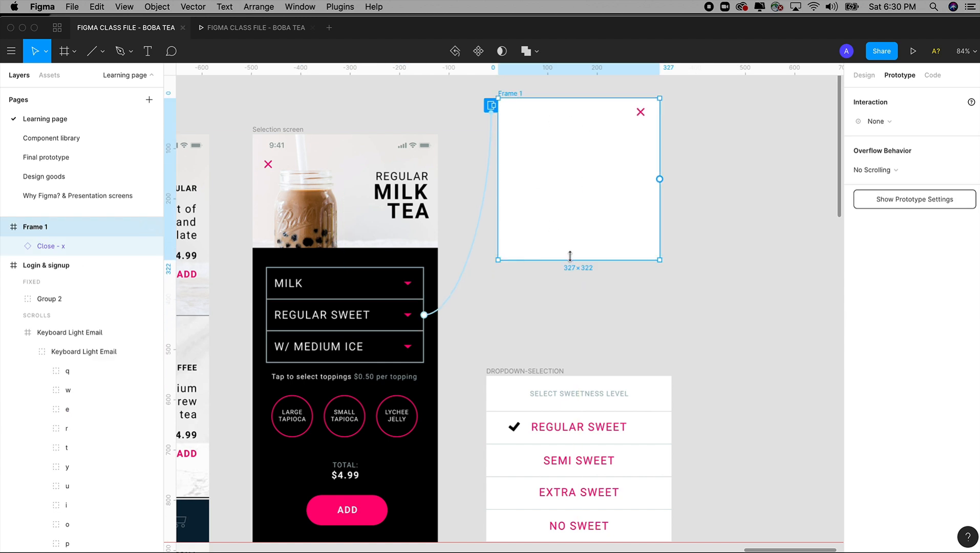
{"action": "scroll", "coordinate": [555, 210], "scroll_direction": "up", "scroll_amount": 5}
{"action": "left_click_drag", "start_coordinate": [496, 226], "coordinate": [496, 188]}
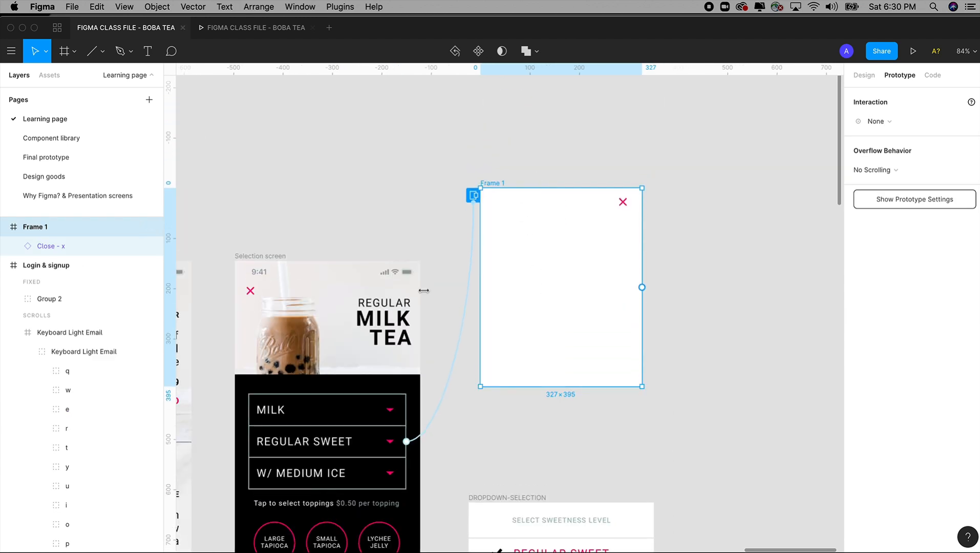
Step: Check the Selection screen's height and set Frame 1's height to 812
{"action": "left_click", "coordinate": [279, 256]}
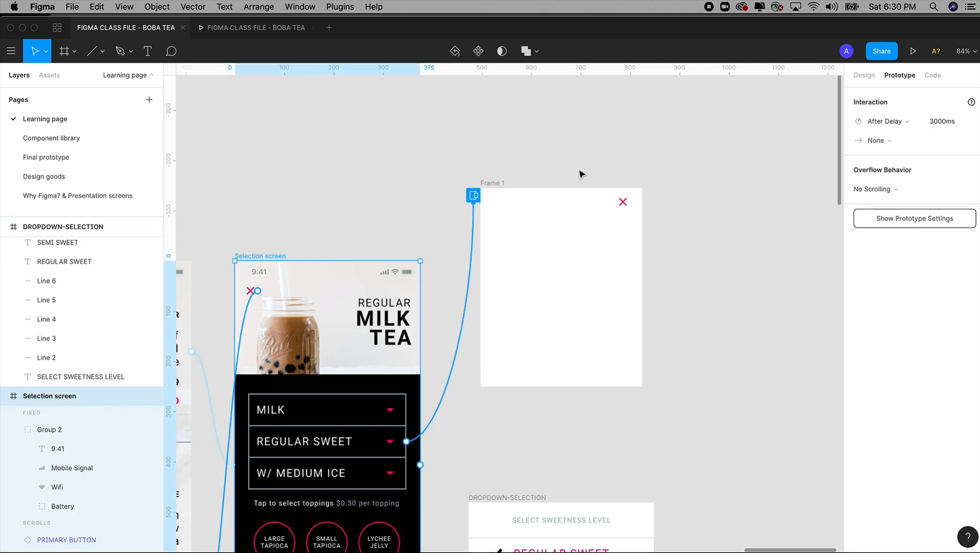
{"action": "left_click", "coordinate": [502, 186]}
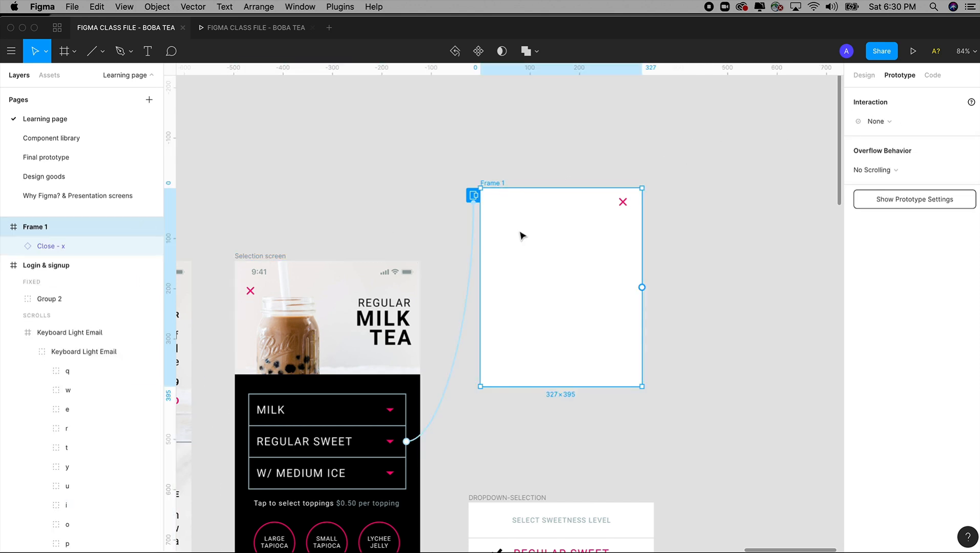
{"action": "left_click", "coordinate": [271, 259]}
{"action": "left_click", "coordinate": [865, 75]}
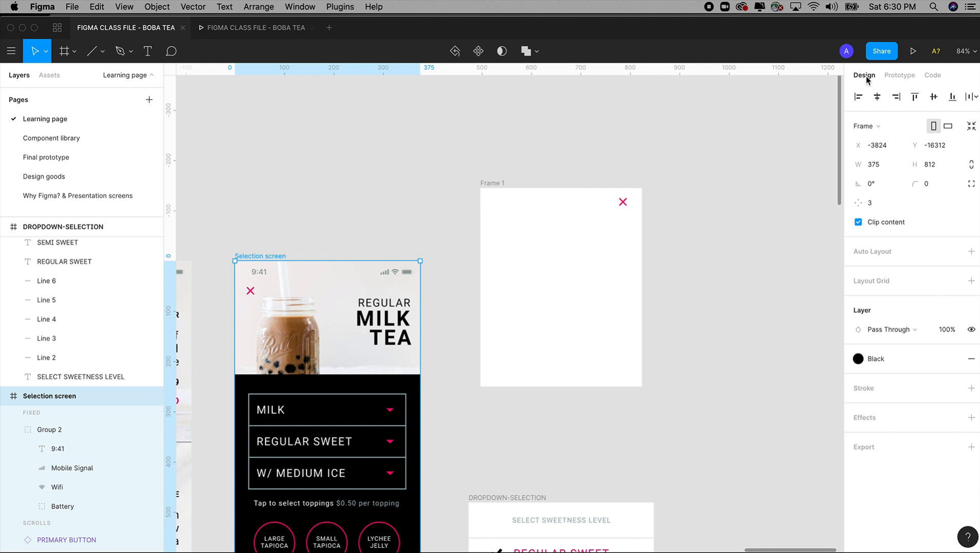
{"action": "left_click", "coordinate": [914, 164]}
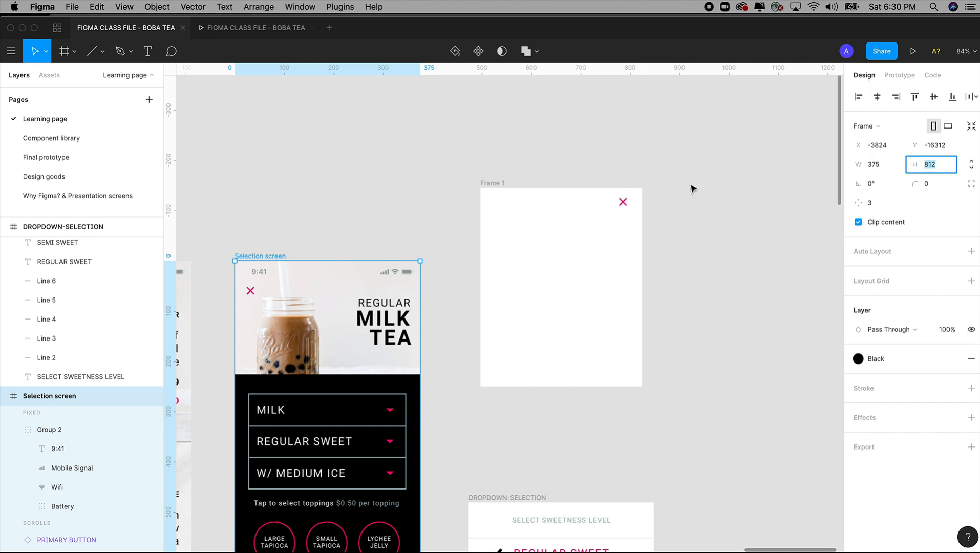
{"action": "left_click", "coordinate": [509, 188]}
{"action": "left_click", "coordinate": [909, 167]}
{"action": "type", "text": "812"}
{"action": "key", "text": "Return"}
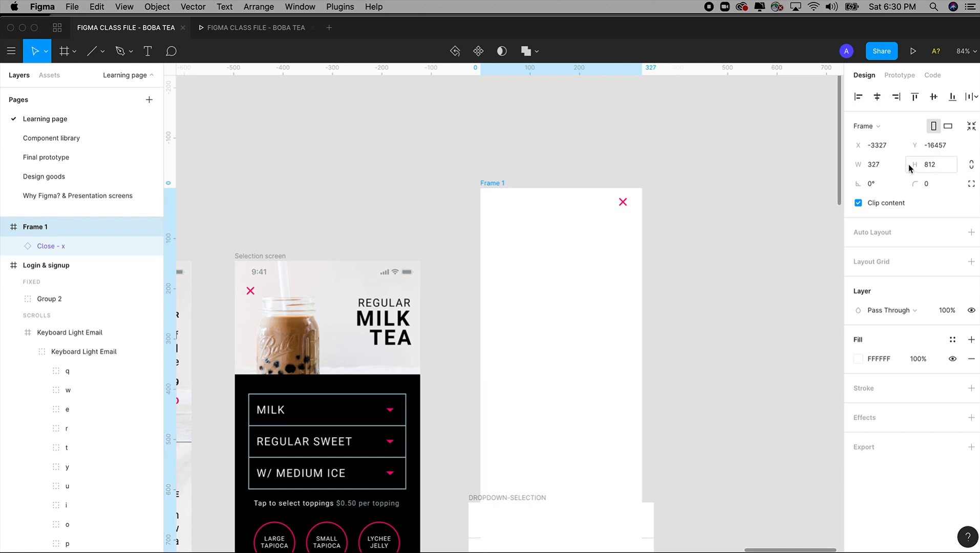
Step: Move Frame 1 up clear of DROPDOWN-SELECTION and set its height back to 812
{"action": "key", "text": "super+r"}
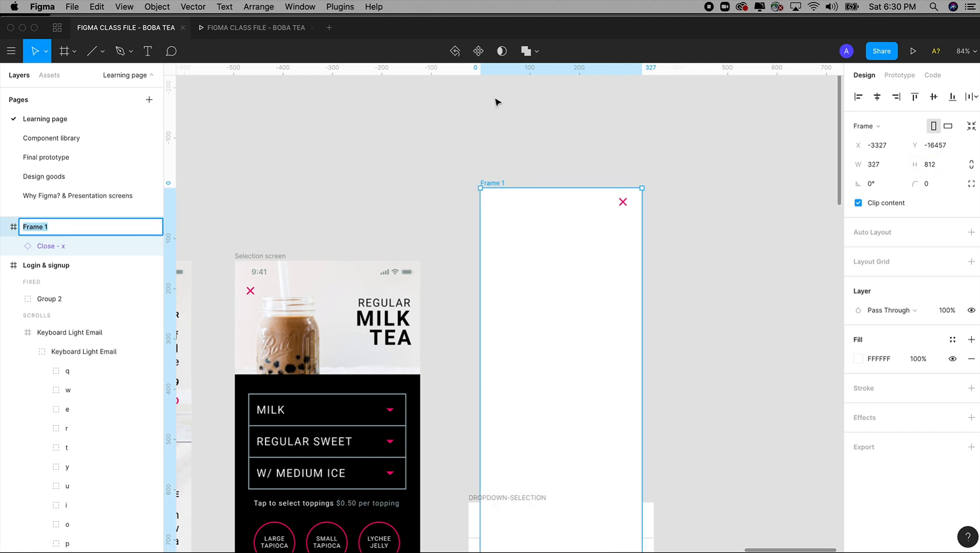
{"action": "left_click_drag", "start_coordinate": [495, 185], "coordinate": [492, 154]}
{"action": "key", "text": "space"}
{"action": "left_click_drag", "start_coordinate": [661, 195], "coordinate": [702, 96]}
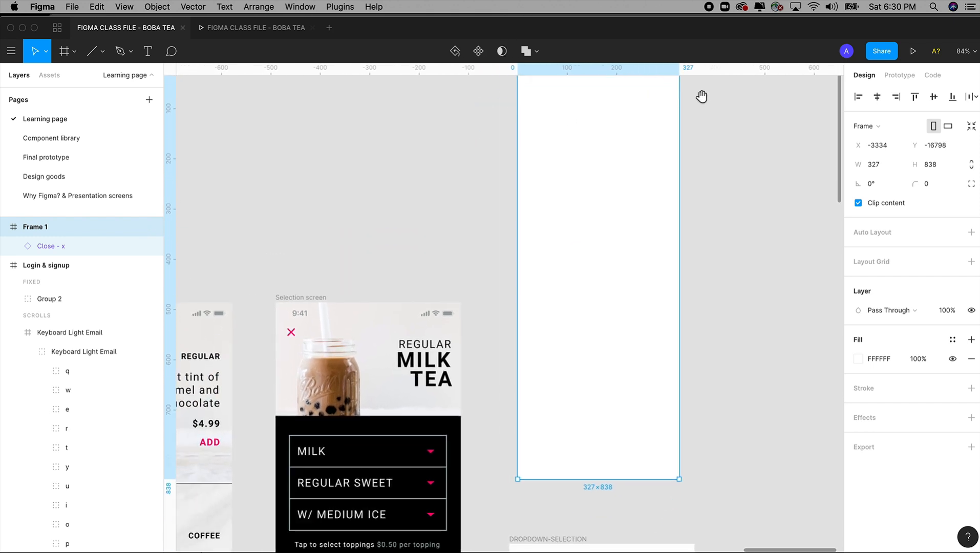
{"action": "left_click", "coordinate": [937, 164]}
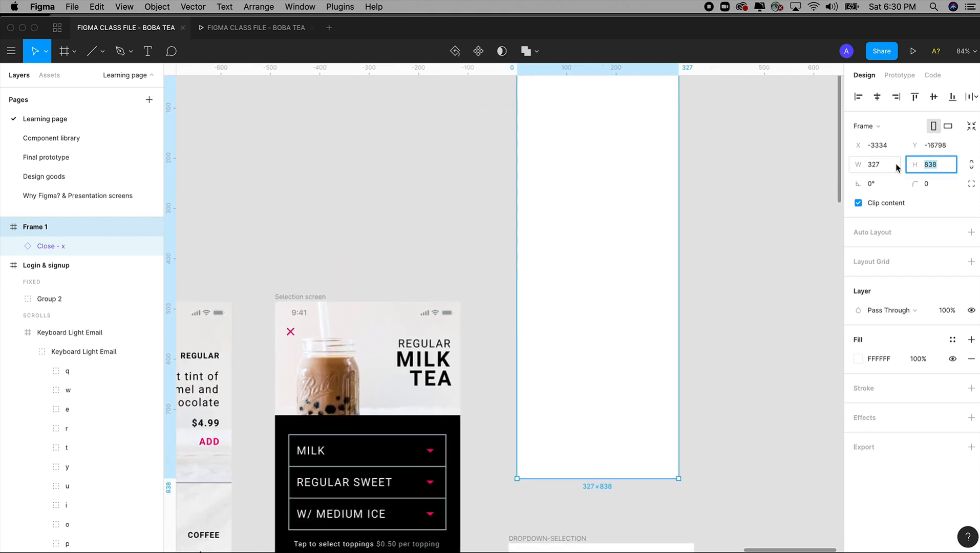
{"action": "left_click", "coordinate": [752, 250]}
{"action": "scroll", "coordinate": [736, 268], "scroll_direction": "down", "scroll_amount": 5}
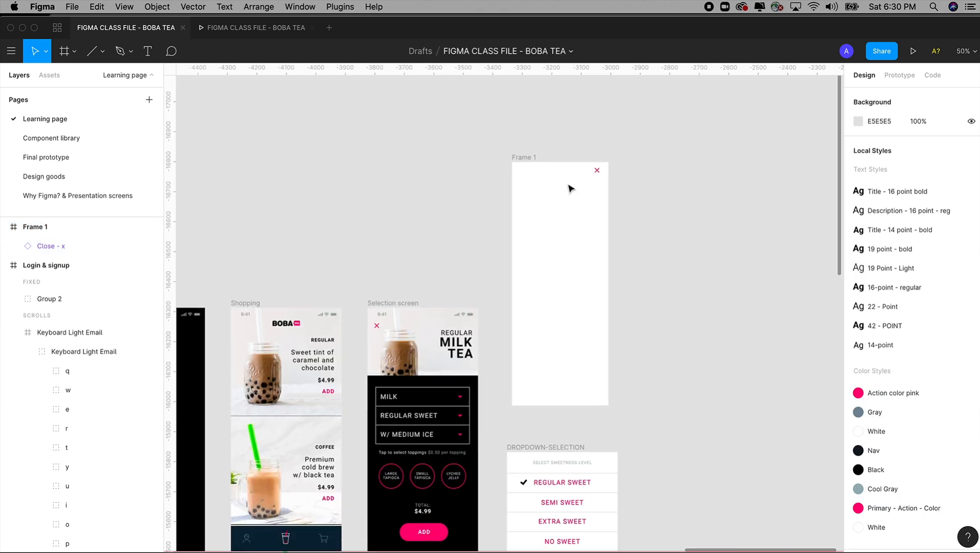
Step: Shift Frame 1's close icon inward and narrow the frame to about 268 wide
{"action": "left_click", "coordinate": [594, 170]}
{"action": "left_click", "coordinate": [520, 159]}
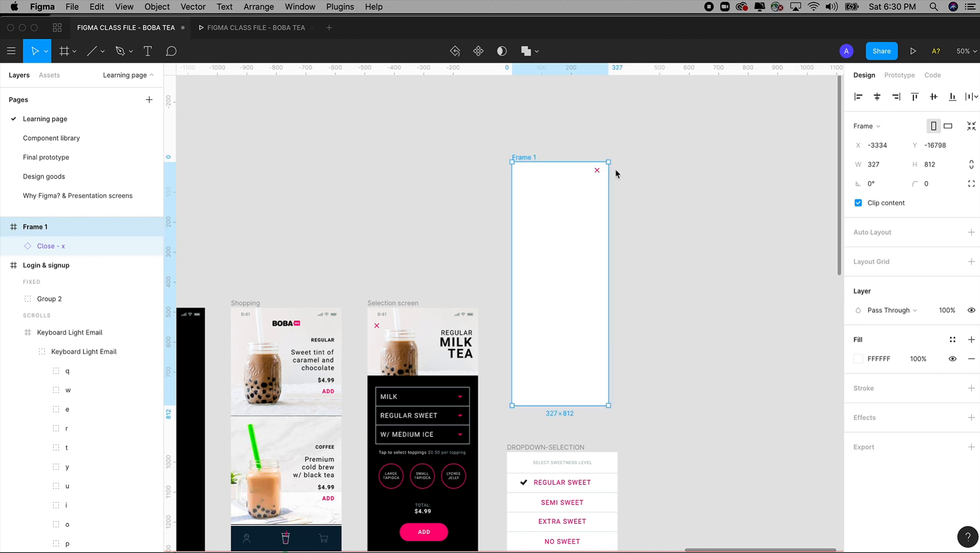
{"action": "left_click_drag", "start_coordinate": [596, 174], "coordinate": [581, 174]}
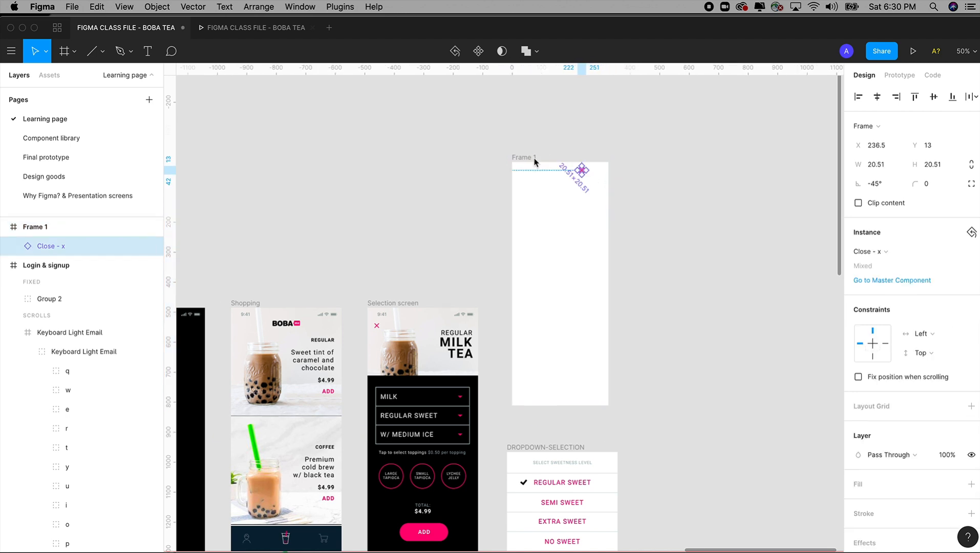
{"action": "left_click", "coordinate": [529, 163]}
{"action": "left_click_drag", "start_coordinate": [606, 210], "coordinate": [590, 210]}
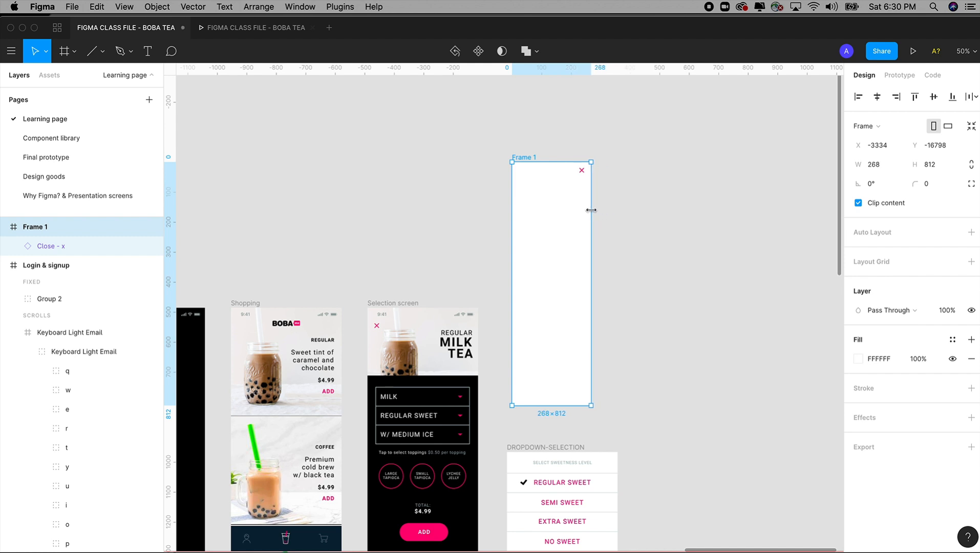
Step: Fill Frame 1 with the Primary - Action - Color style
{"action": "left_click", "coordinate": [952, 339]}
{"action": "left_click", "coordinate": [866, 380]}
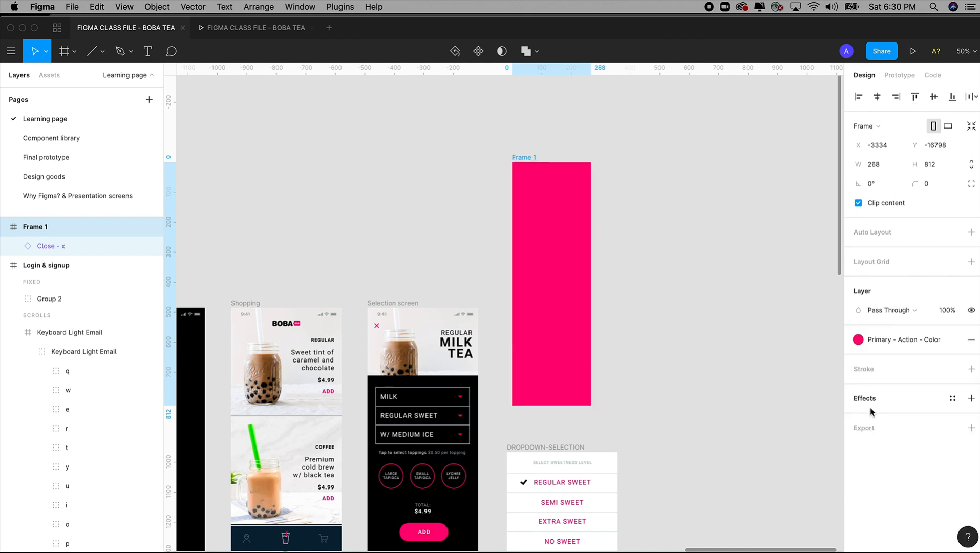
Step: Detach the close icon in Frame 1 from its master component
{"action": "left_click", "coordinate": [581, 170]}
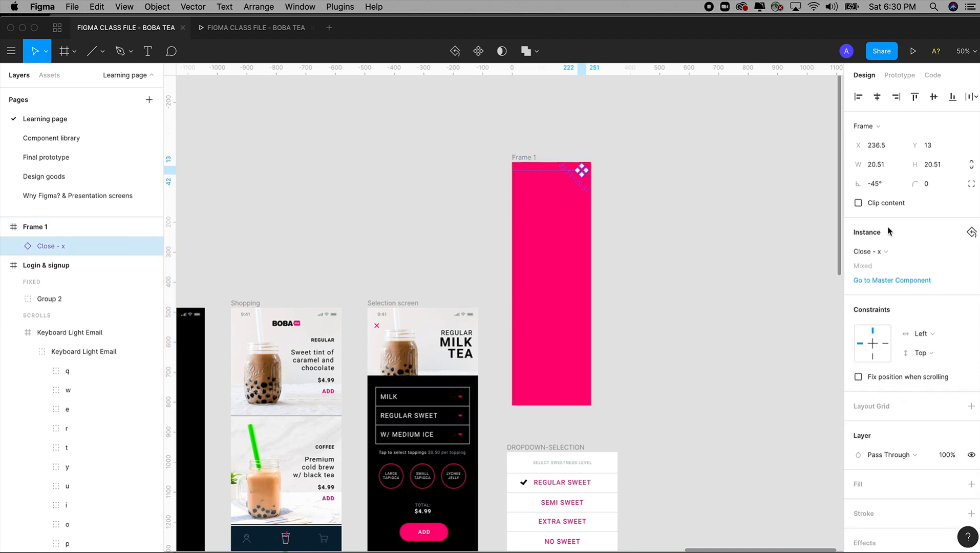
{"action": "right_click", "coordinate": [584, 175]}
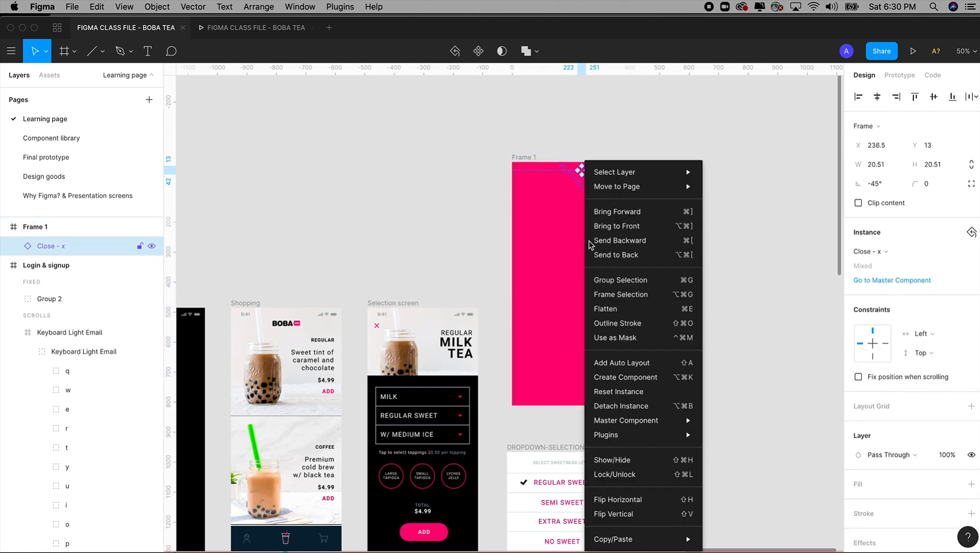
{"action": "left_click", "coordinate": [633, 401]}
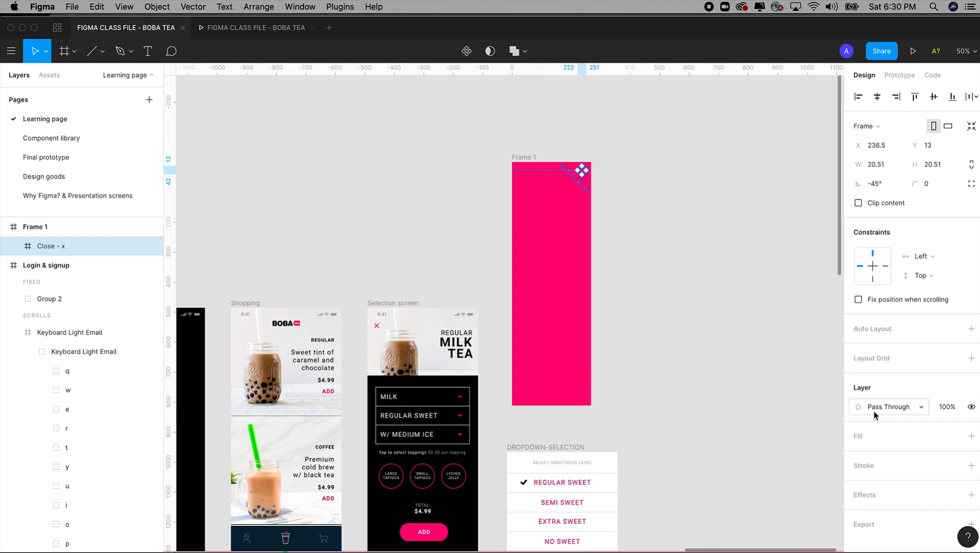
{"action": "scroll", "coordinate": [609, 154], "scroll_direction": "up", "scroll_amount": 5}
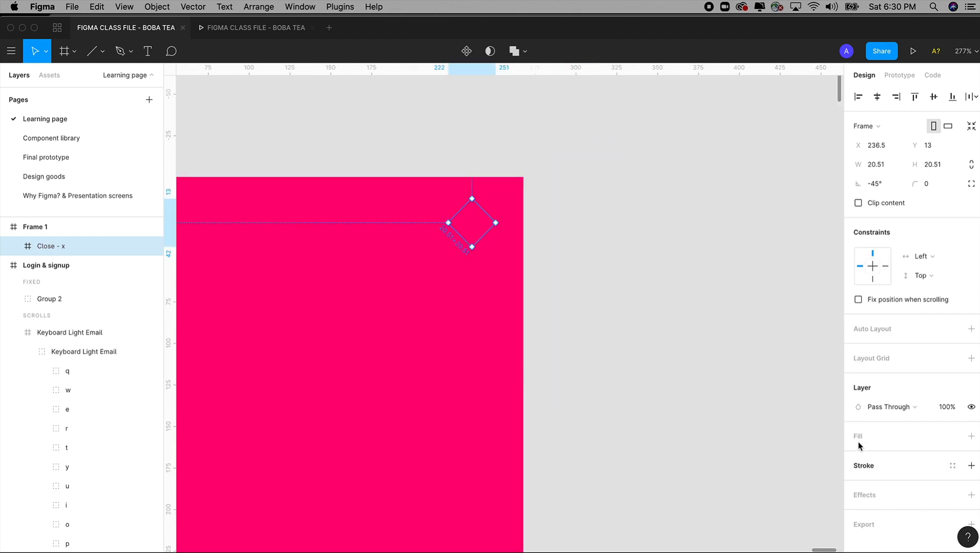
Step: Try a white FFFFFF fill on the whole Close - x frame in Frame 1
{"action": "left_click", "coordinate": [971, 435]}
{"action": "left_click", "coordinate": [645, 367]}
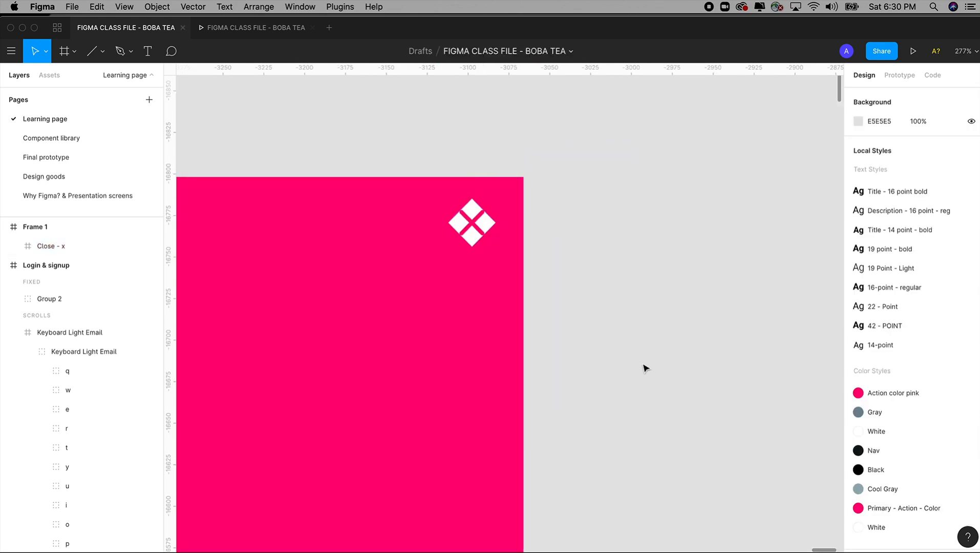
{"action": "key", "text": "super+minus"}
{"action": "key", "text": "super+minus"}
{"action": "key", "text": "super+minus"}
{"action": "left_click_drag", "start_coordinate": [644, 364], "coordinate": [677, 294]}
{"action": "left_click_drag", "start_coordinate": [495, 189], "coordinate": [566, 254]}
{"action": "left_click", "coordinate": [563, 380]}
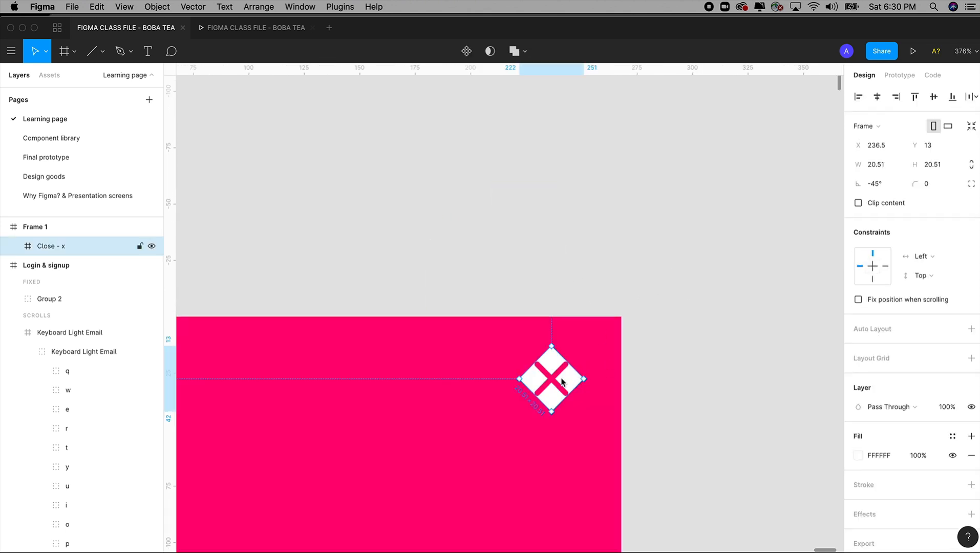
Step: Set the fill of both bars of Frame 1's close icon to FFFFFF
{"action": "double_click", "coordinate": [553, 383]}
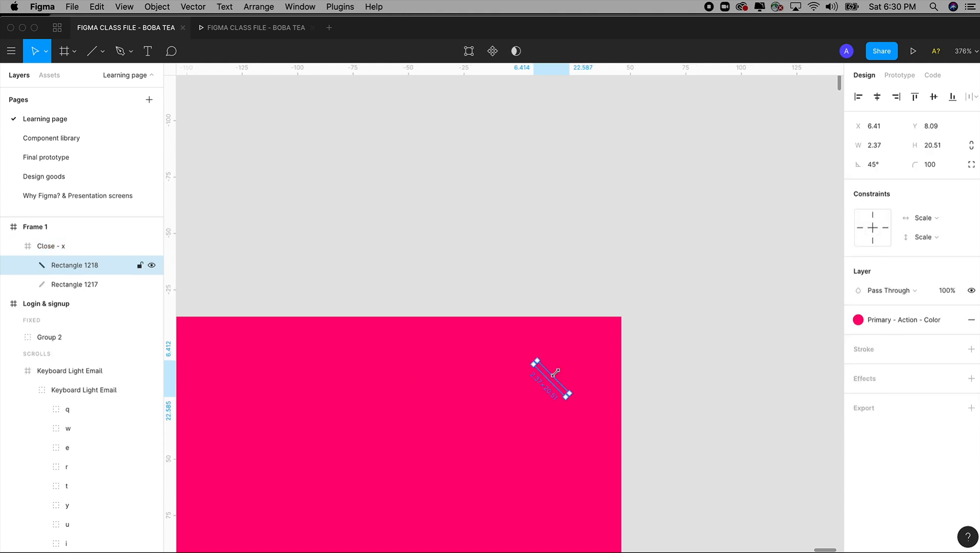
{"action": "left_click", "coordinate": [566, 374], "text": "shift"}
{"action": "left_click", "coordinate": [953, 321]}
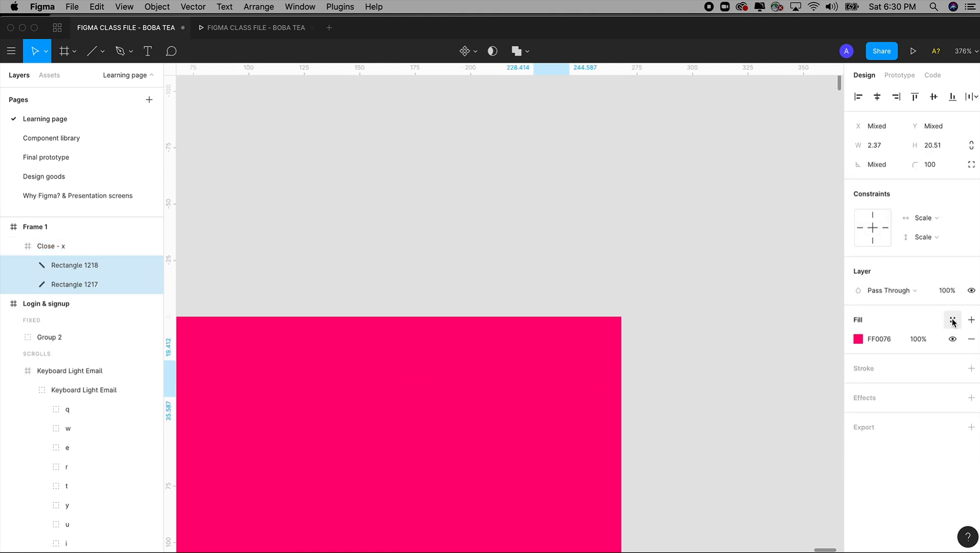
{"action": "left_click", "coordinate": [858, 339]}
{"action": "type", "text": "FFFFFF"}
{"action": "key", "text": "Return"}
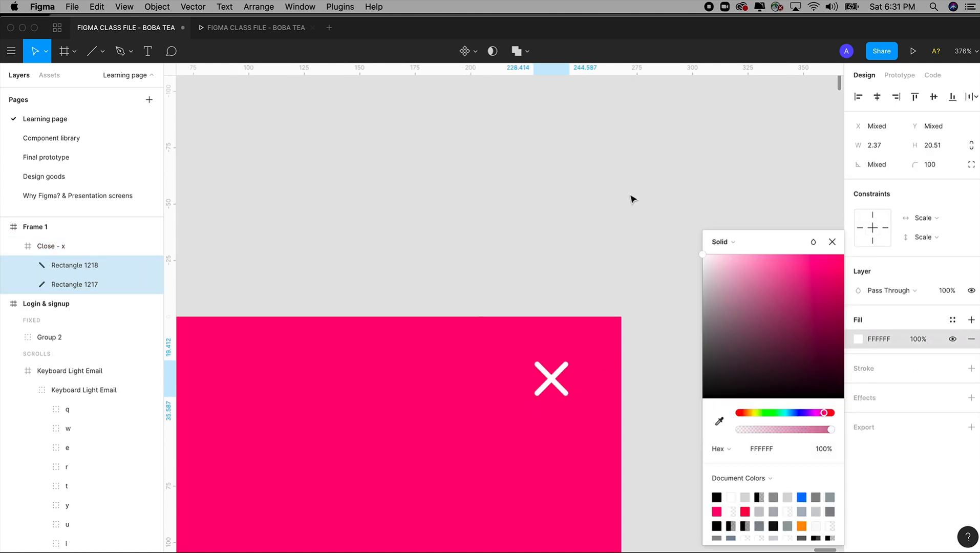
{"action": "left_click", "coordinate": [569, 231]}
{"action": "key", "text": "minus"}
{"action": "key", "text": "minus"}
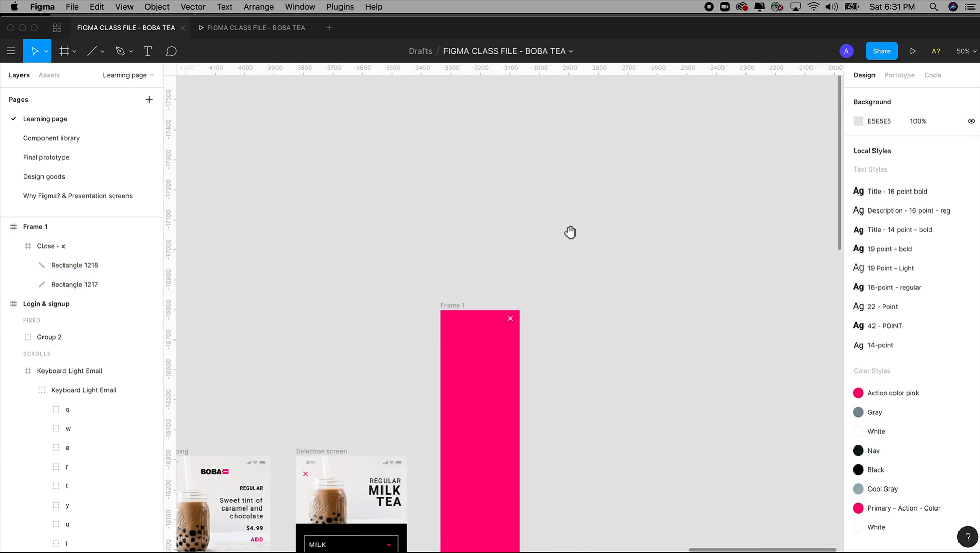
Step: Delete the pink close icon from the Selection screen
{"action": "scroll", "coordinate": [623, 134], "scroll_direction": "down", "scroll_amount": 5}
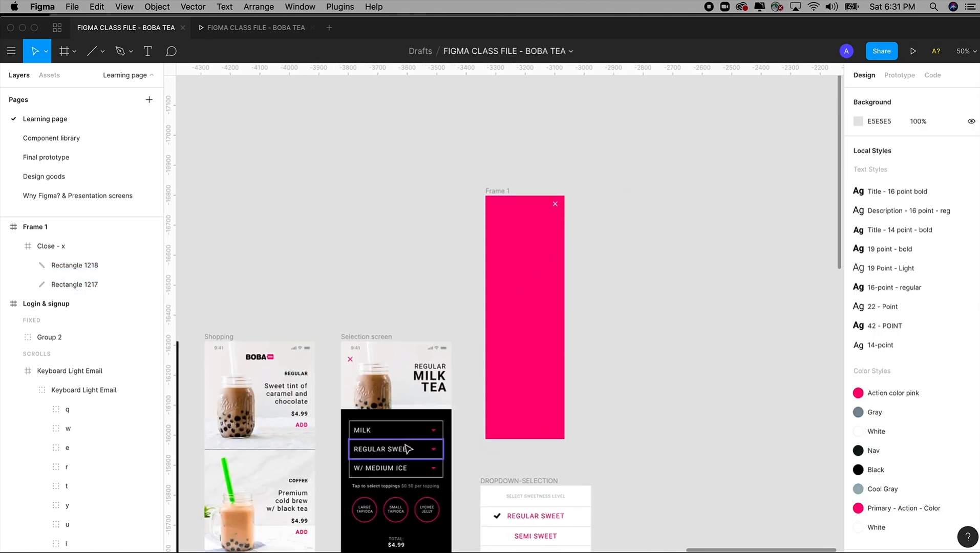
{"action": "left_click", "coordinate": [408, 448]}
{"action": "left_click_drag", "start_coordinate": [383, 373], "coordinate": [385, 261]}
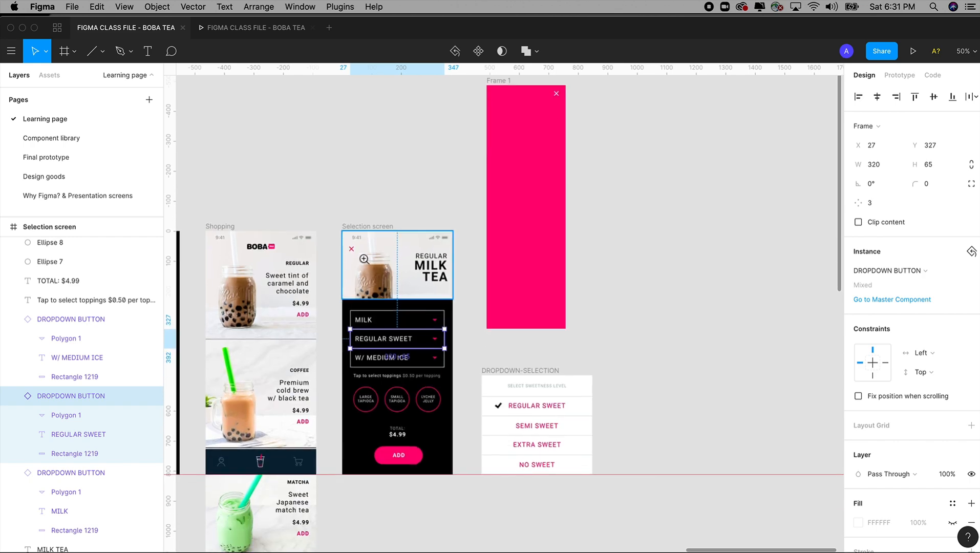
{"action": "scroll", "coordinate": [333, 271], "scroll_direction": "up", "scroll_amount": 5}
{"action": "left_click", "coordinate": [418, 189]}
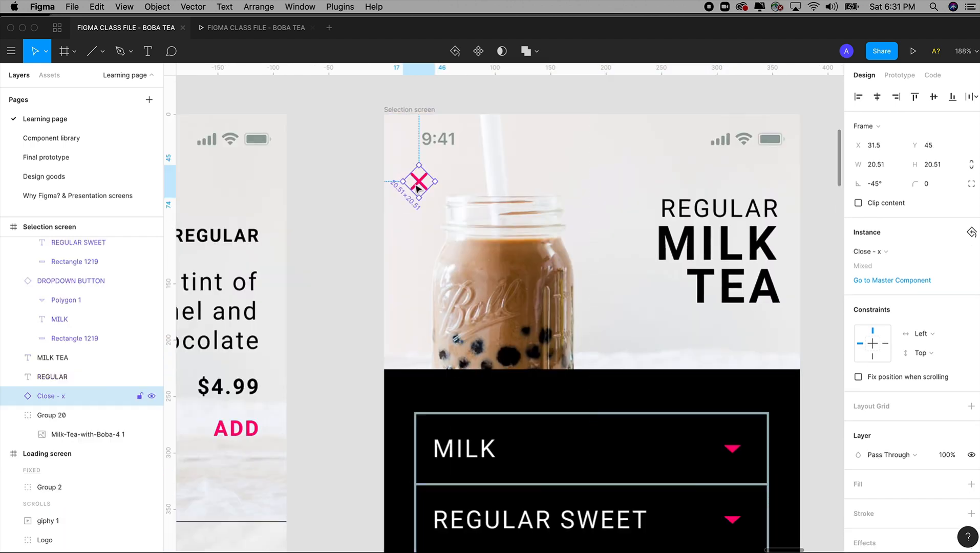
{"action": "key", "text": "Delete"}
Step: Build a hamburger menu icon on the Selection screen from three stacked bars, each about 27 wide and 3 high, spaced 8 apart
{"action": "left_click", "coordinate": [120, 50]}
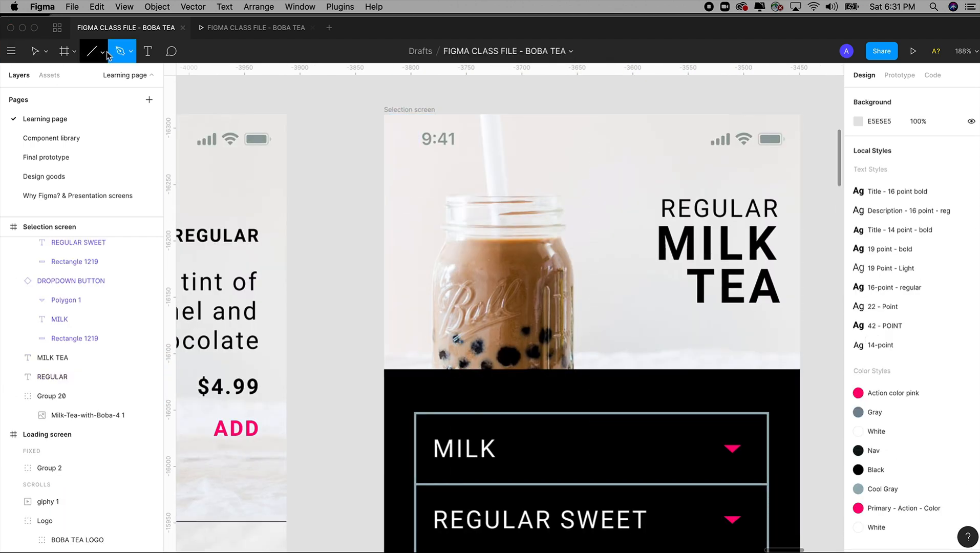
{"action": "left_click", "coordinate": [101, 53]}
{"action": "left_click", "coordinate": [95, 77]}
{"action": "mouse_move", "coordinate": [398, 165]}
{"action": "left_mouse_down"}
{"action": "mouse_move", "coordinate": [428, 168]}
{"action": "mouse_move", "coordinate": [425, 190]}
{"action": "mouse_move", "coordinate": [422, 181]}
{"action": "left_mouse_up"}
{"action": "key", "text": "super+d"}
{"action": "left_click", "coordinate": [373, 183]}
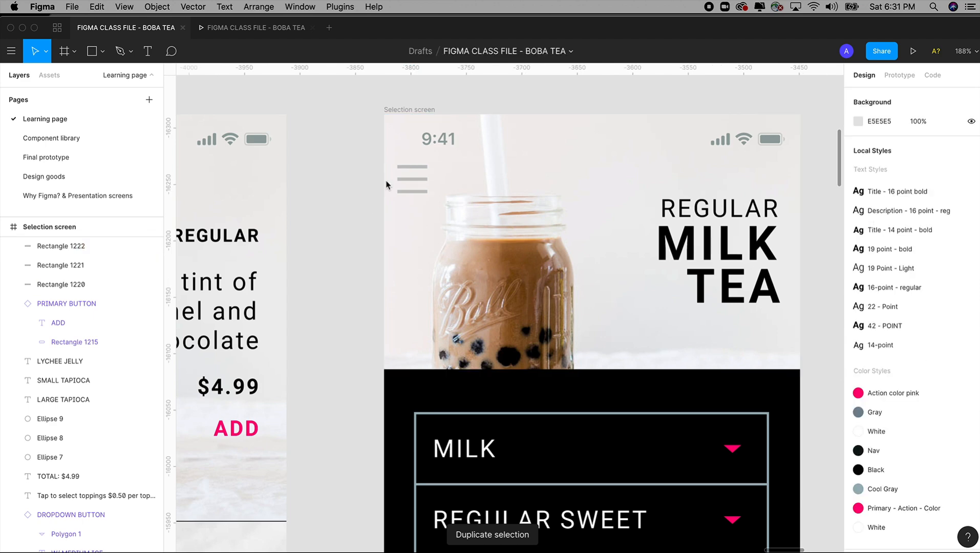
Step: Group the three menu bars on the Selection screen and color them black
{"action": "left_click", "coordinate": [418, 192]}
{"action": "left_click", "coordinate": [418, 179], "text": "shift"}
{"action": "left_click", "coordinate": [417, 168], "text": "shift"}
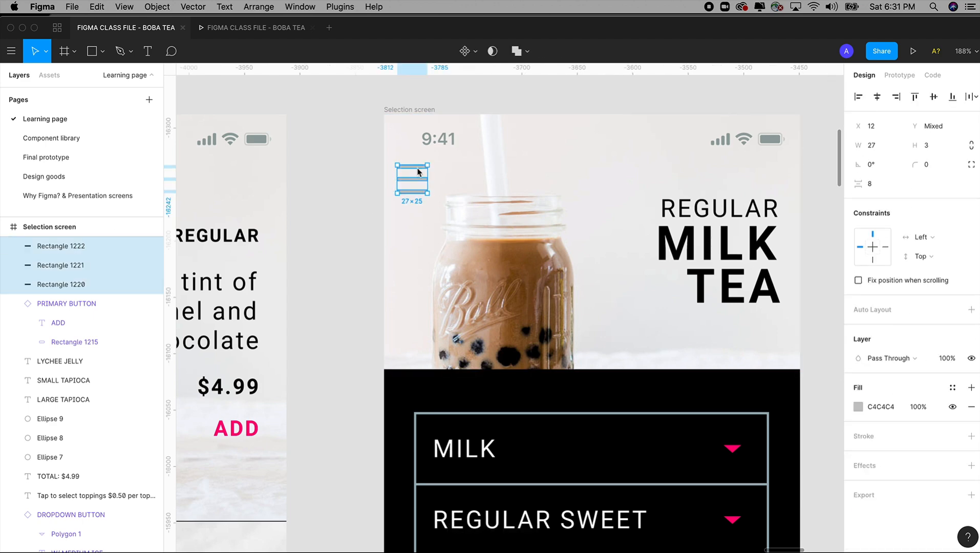
{"action": "key", "text": "super+g"}
{"action": "key", "text": "minus"}
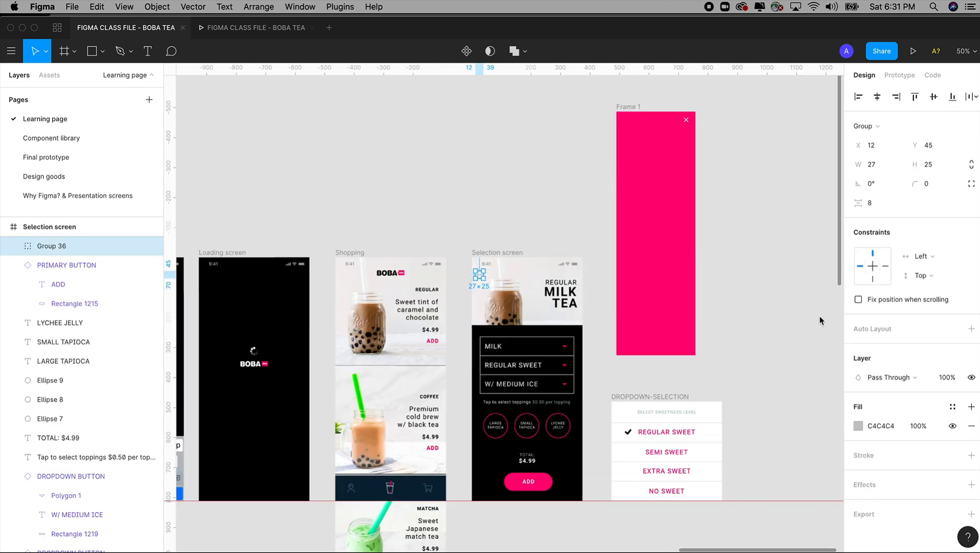
{"action": "left_click", "coordinate": [858, 425]}
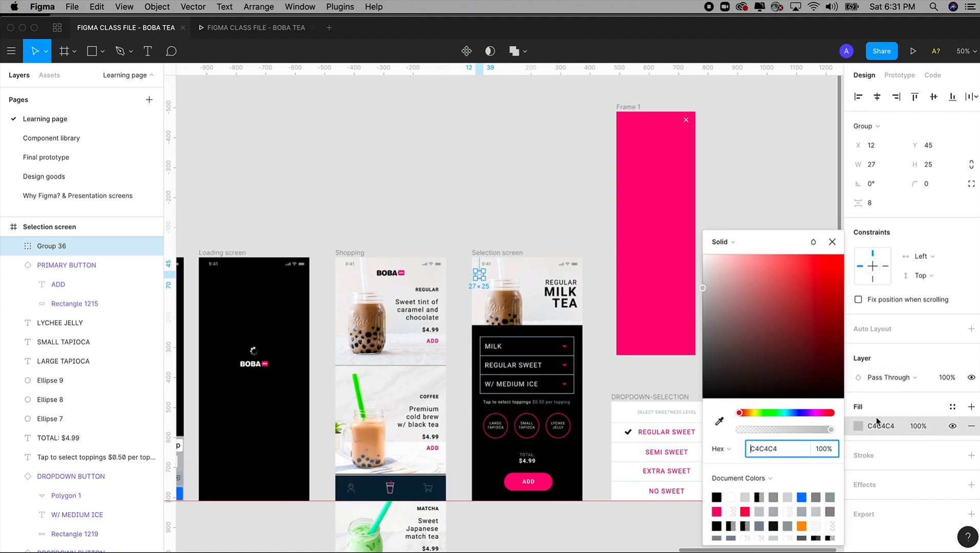
Step: Link the menu icon to Frame 1 in the prototype with an On Tap, Open Overlay interaction
{"action": "left_click", "coordinate": [900, 75]}
{"action": "key", "text": "z"}
{"action": "left_click_drag", "start_coordinate": [431, 99], "coordinate": [771, 400]}
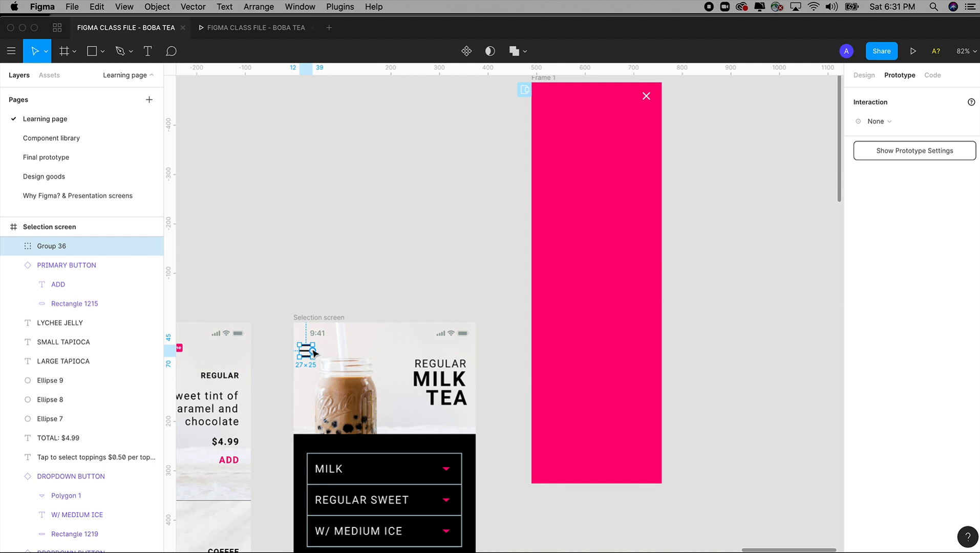
{"action": "left_click_drag", "start_coordinate": [312, 352], "coordinate": [580, 287]}
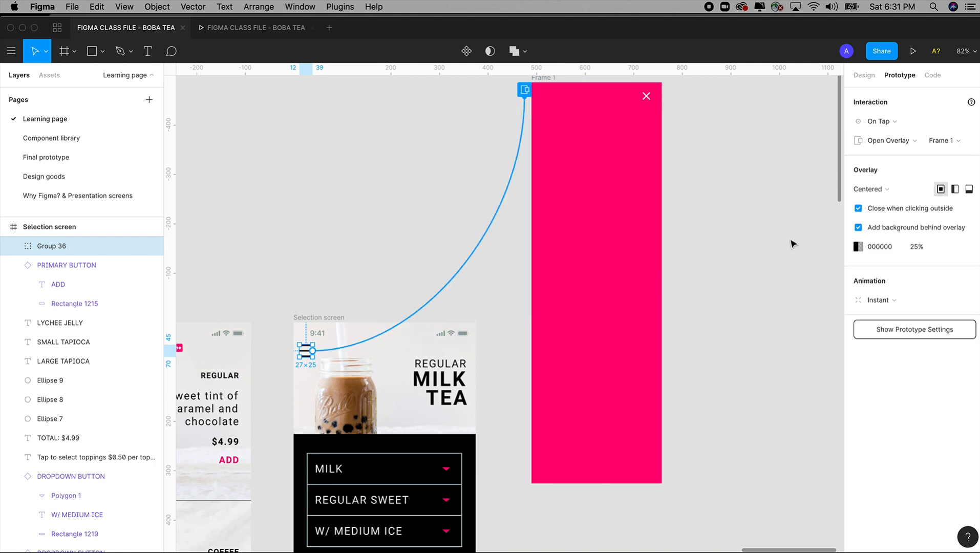
{"action": "scroll", "coordinate": [783, 240], "scroll_direction": "right", "scroll_amount": 3}
{"action": "left_click", "coordinate": [892, 123]}
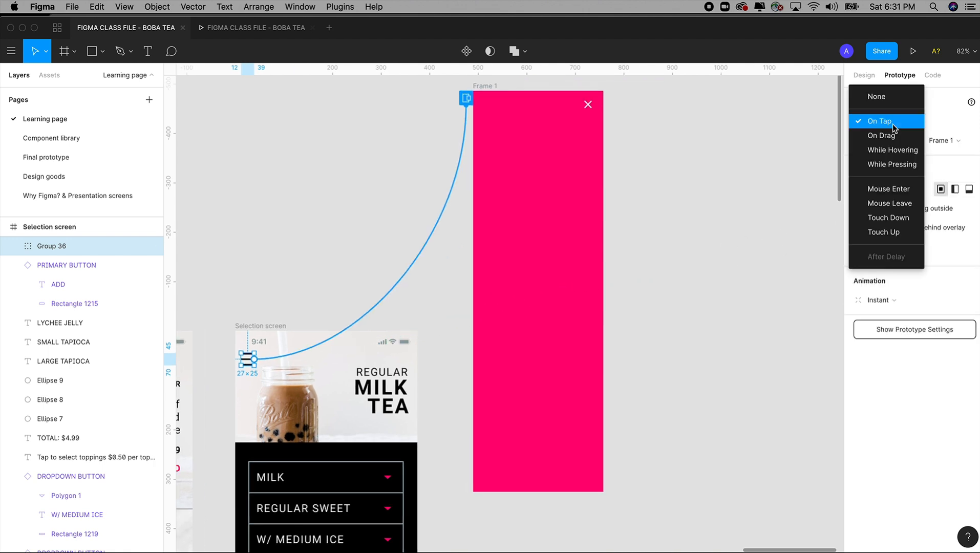
{"action": "left_click", "coordinate": [889, 125]}
{"action": "left_click", "coordinate": [891, 141]}
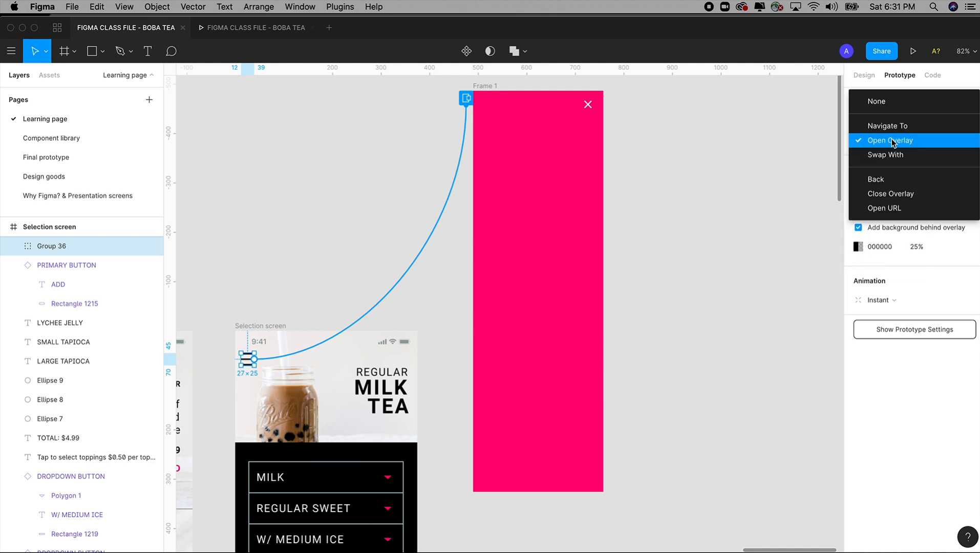
{"action": "left_click", "coordinate": [892, 142]}
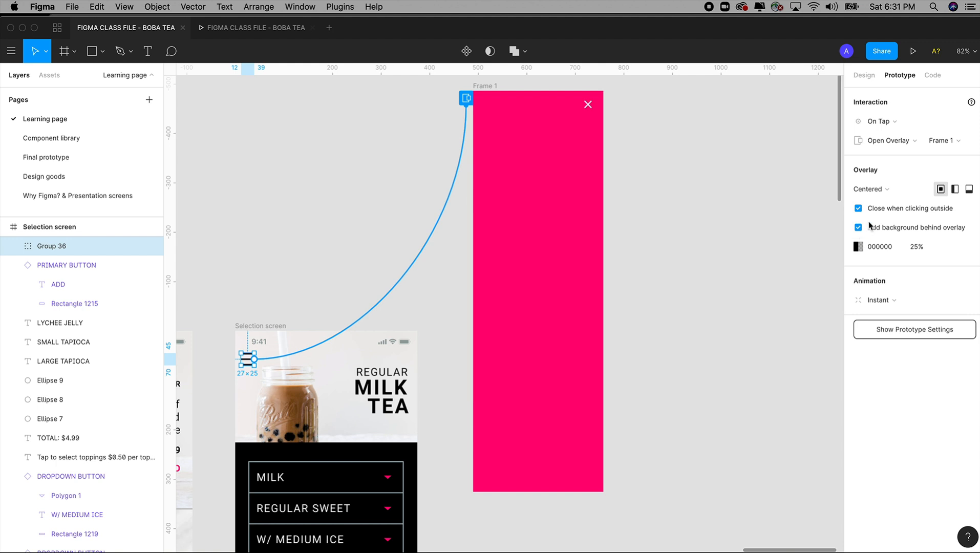
Step: Position the Frame 1 overlay at Top Left and animate it with Move In, moving rightward
{"action": "left_click", "coordinate": [954, 190]}
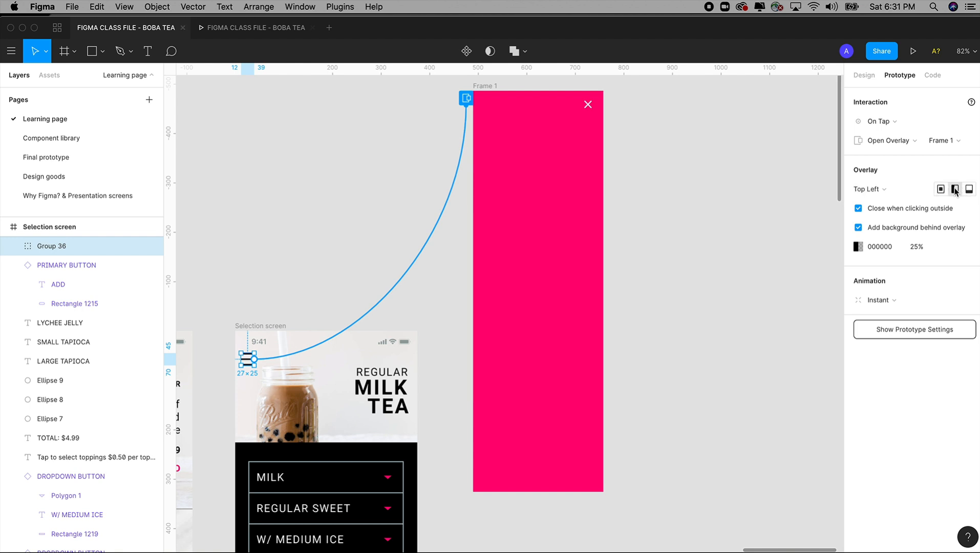
{"action": "left_click", "coordinate": [879, 301]}
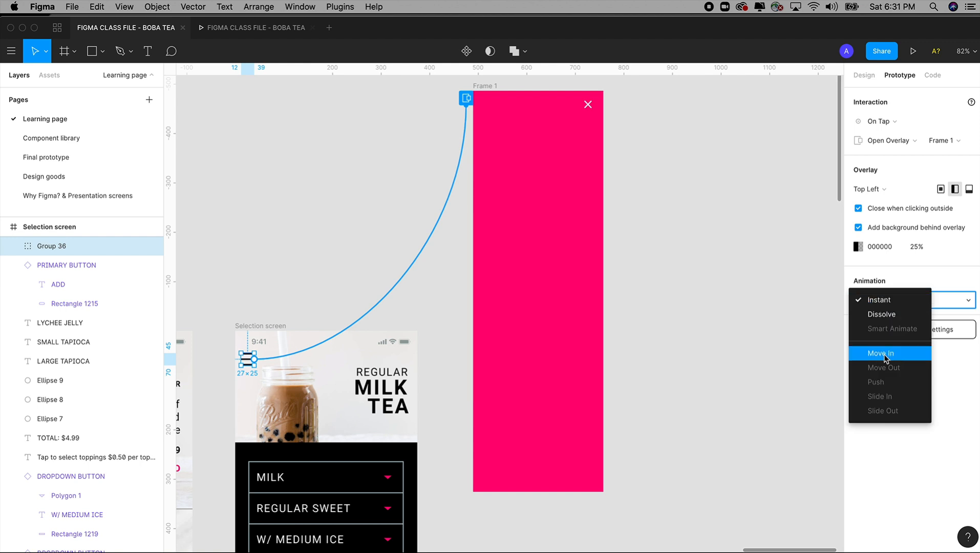
{"action": "left_click", "coordinate": [884, 356]}
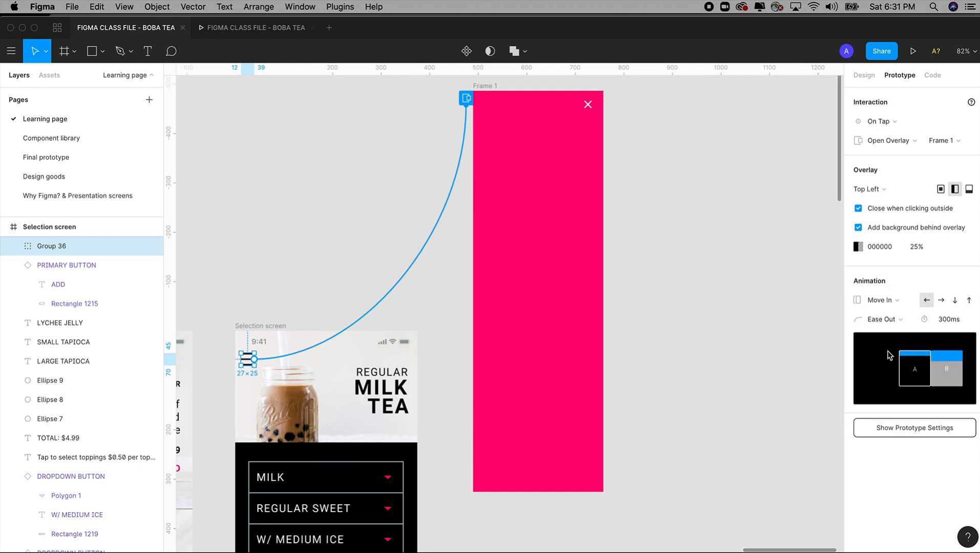
{"action": "left_click", "coordinate": [942, 302]}
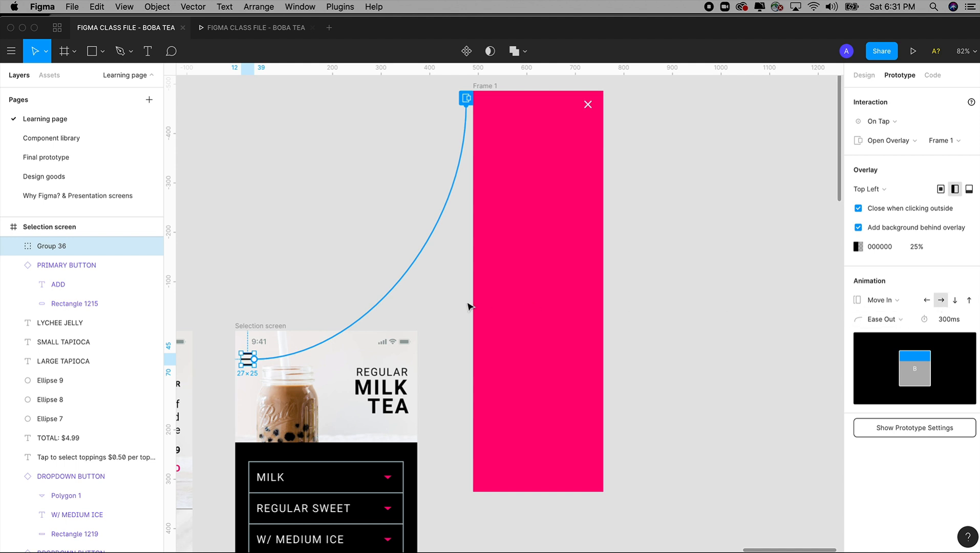
Step: Preview the Selection screen prototype and open and close the menu overlay
{"action": "left_click", "coordinate": [588, 106]}
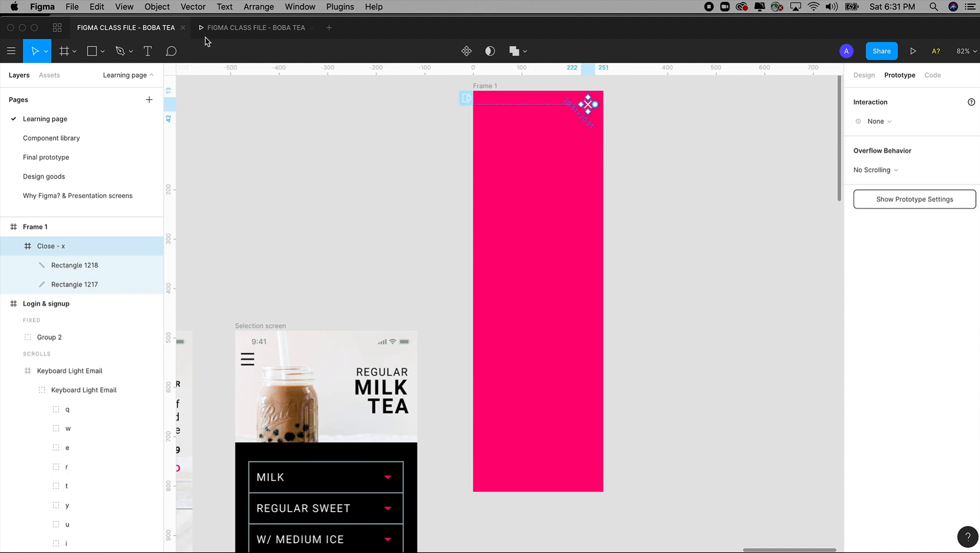
{"action": "left_click", "coordinate": [239, 27]}
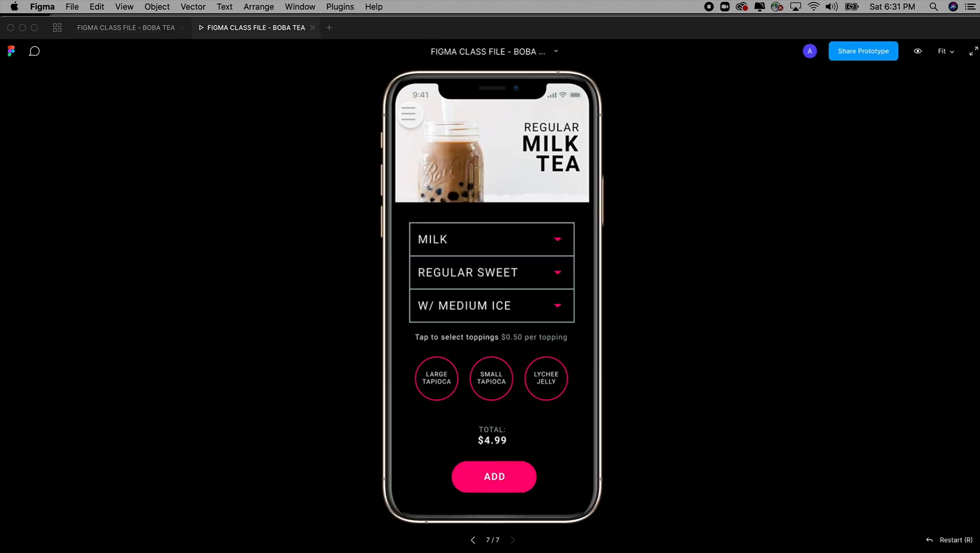
{"action": "left_click", "coordinate": [410, 113]}
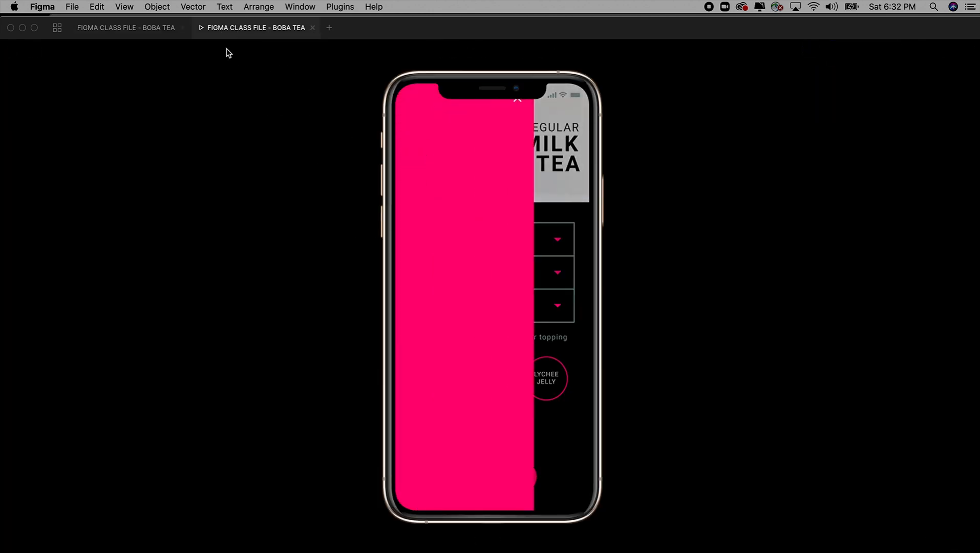
{"action": "left_click", "coordinate": [517, 99]}
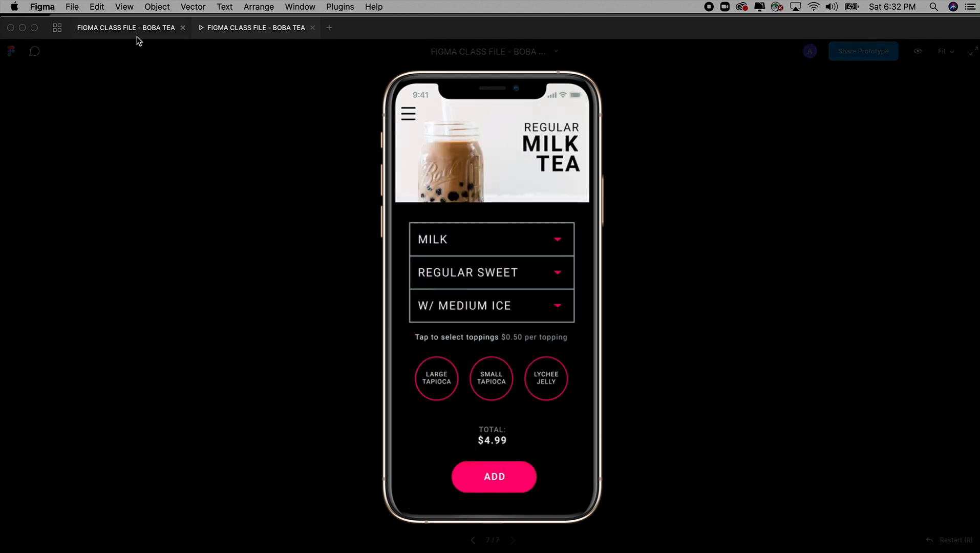
Step: Move Frame 1's close icon down slightly to clear the phone notch and preview the menu overlay again
{"action": "left_click", "coordinate": [126, 28]}
{"action": "left_click_drag", "start_coordinate": [589, 106], "coordinate": [591, 119]}
{"action": "left_click", "coordinate": [259, 29]}
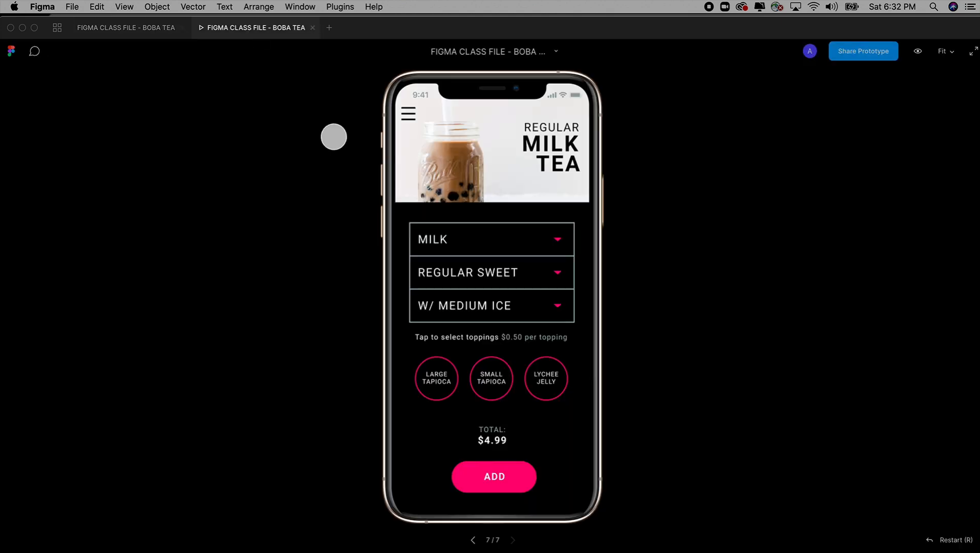
{"action": "left_click", "coordinate": [409, 117]}
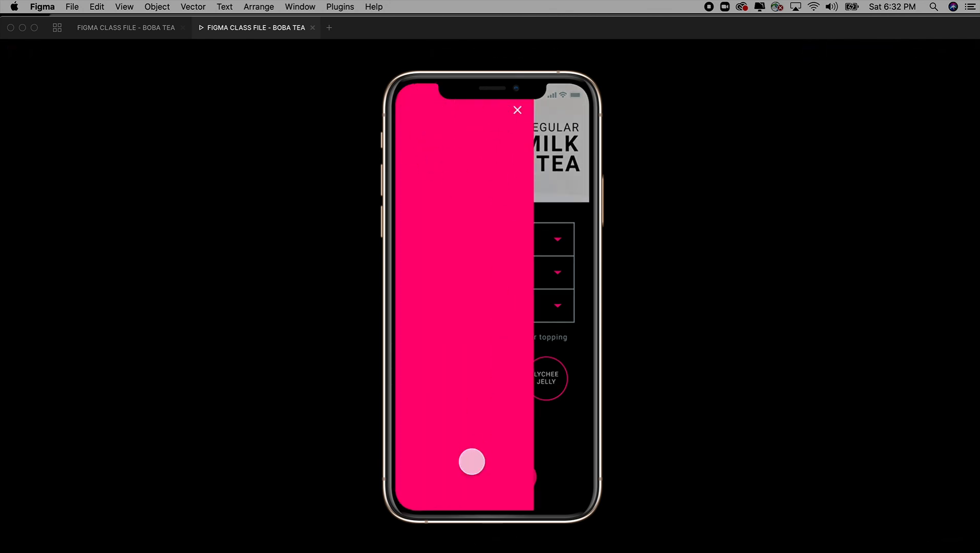
{"action": "left_click", "coordinate": [155, 31]}
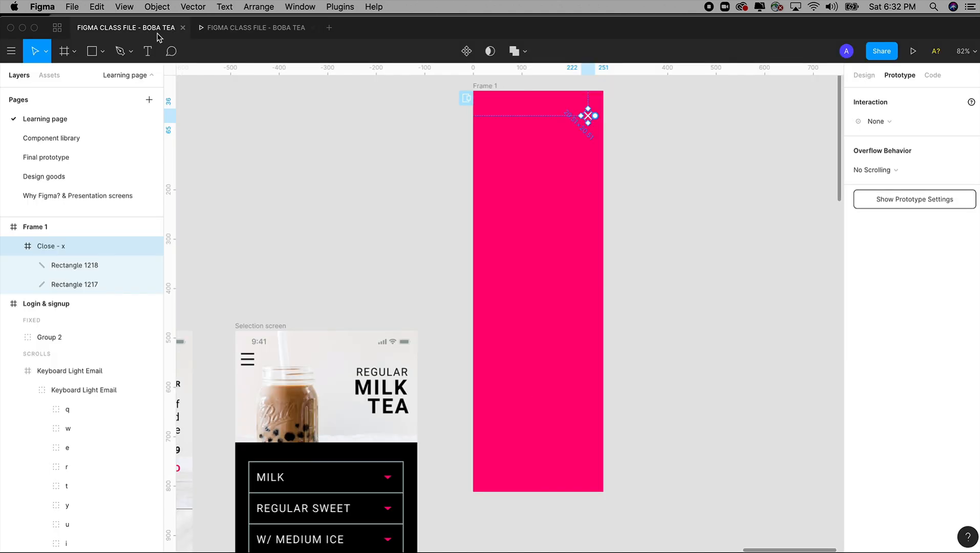
Step: Undo the menu overlay demo, including the icon move, prototype link, hamburger icon and white close icon fill
{"action": "left_click", "coordinate": [641, 244]}
{"action": "key", "text": "super+minus"}
{"action": "key", "text": "super+z"}
{"action": "key", "text": "super+z"}
{"action": "key", "text": "super+z"}
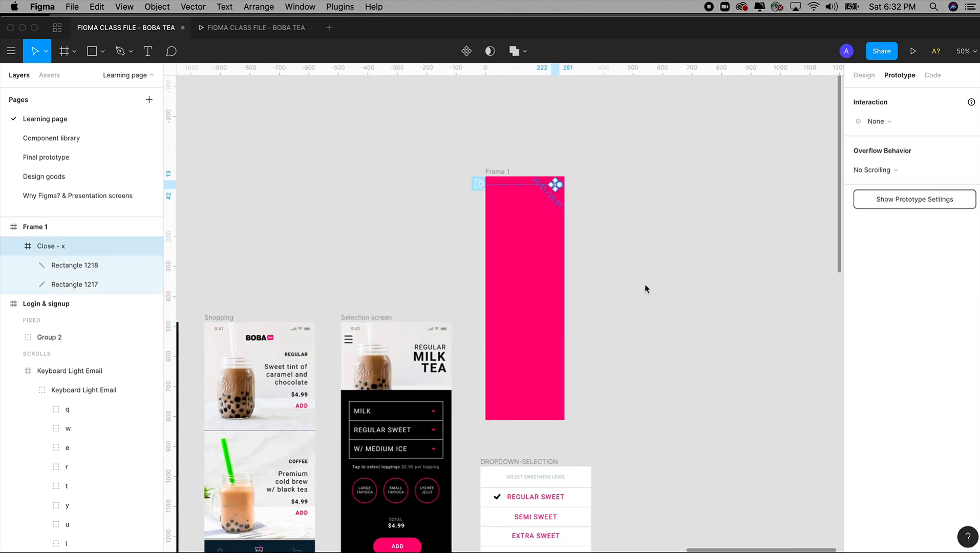
{"action": "key", "text": "super+z"}
{"action": "key", "text": "super+z"}
{"action": "key", "text": "super+z"}
{"action": "key", "text": "super+z"}
{"action": "key", "text": "super+z"}
{"action": "key", "text": "super+z"}
{"action": "key", "text": "super+z"}
{"action": "key", "text": "super+z"}
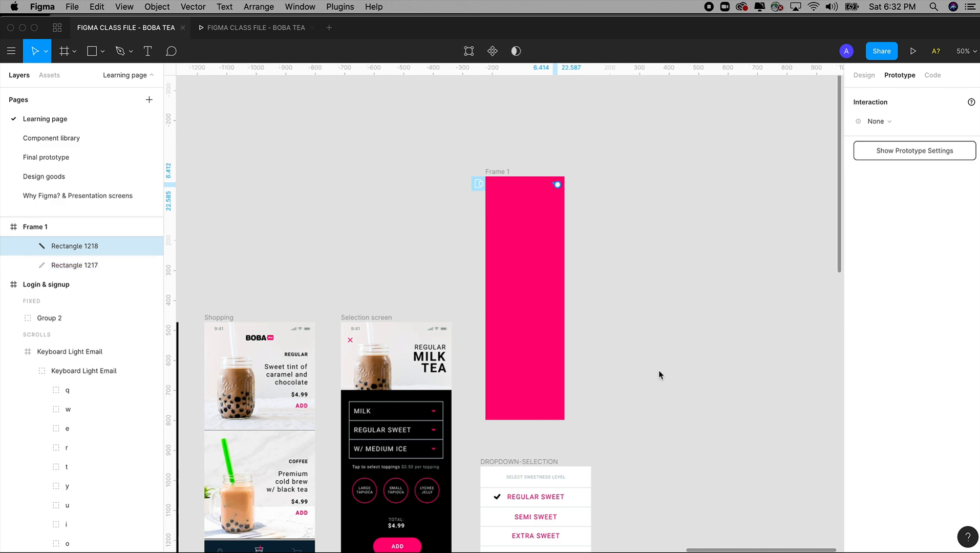
Step: Undo the rest of the menu overlay demo, removing Frame 1 and restoring the REGULAR SWEET link to DROPDOWN-SELECTION
{"action": "key", "text": "super+z"}
{"action": "key", "text": "super+z"}
{"action": "key", "text": "super+z"}
{"action": "left_click_drag", "start_coordinate": [639, 419], "coordinate": [635, 353]}
{"action": "key", "text": "super+z"}
{"action": "key", "text": "super+z"}
{"action": "key", "text": "super+z"}
{"action": "key", "text": "super+z"}
{"action": "key", "text": "super+z"}
{"action": "key", "text": "super+z"}
{"action": "key", "text": "super+z"}
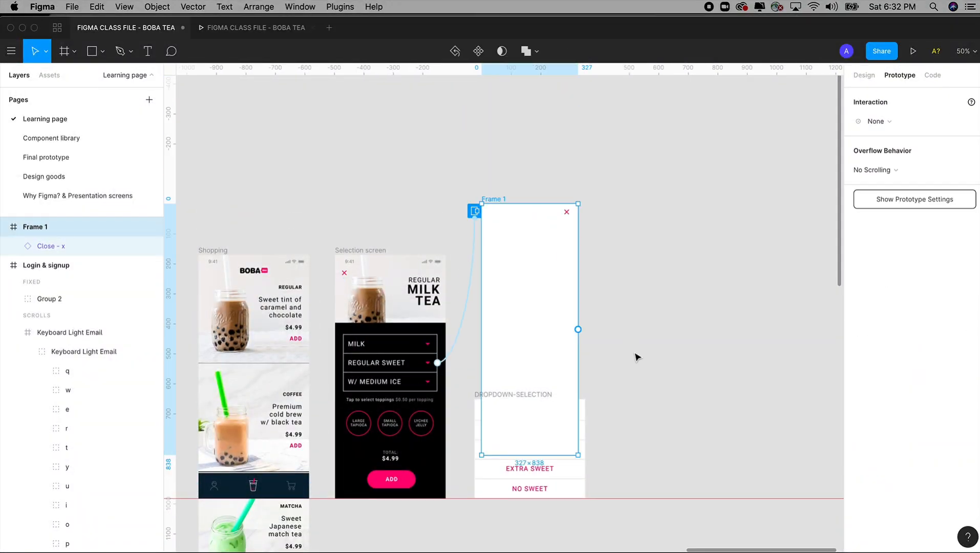
{"action": "key", "text": "super+z"}
{"action": "key", "text": "super+z"}
{"action": "key", "text": "super+z"}
{"action": "key", "text": "super+z"}
{"action": "key", "text": "super+z"}
{"action": "key", "text": "super+z"}
{"action": "key", "text": "super+z"}
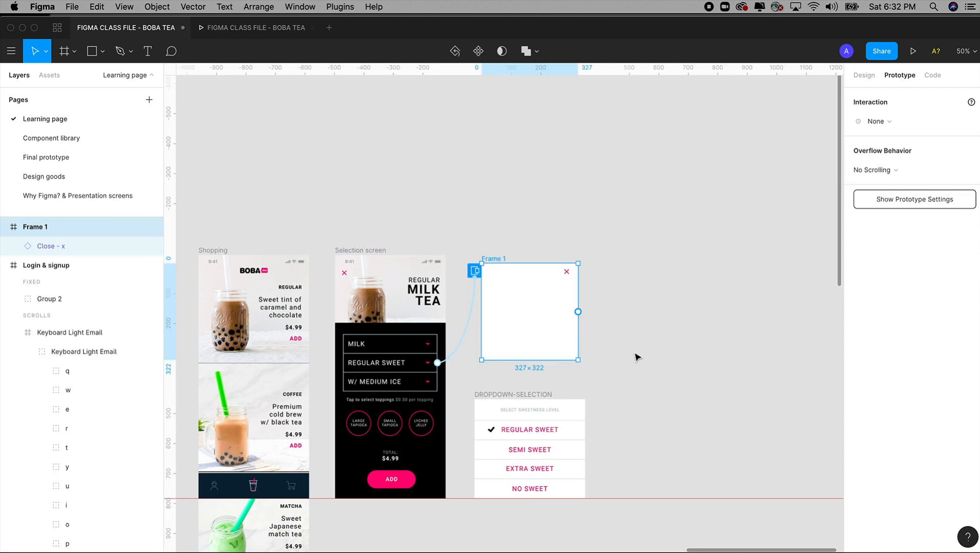
{"action": "key", "text": "super+z"}
{"action": "key", "text": "super+z"}
{"action": "key", "text": "super+z"}
{"action": "key", "text": "super+z"}
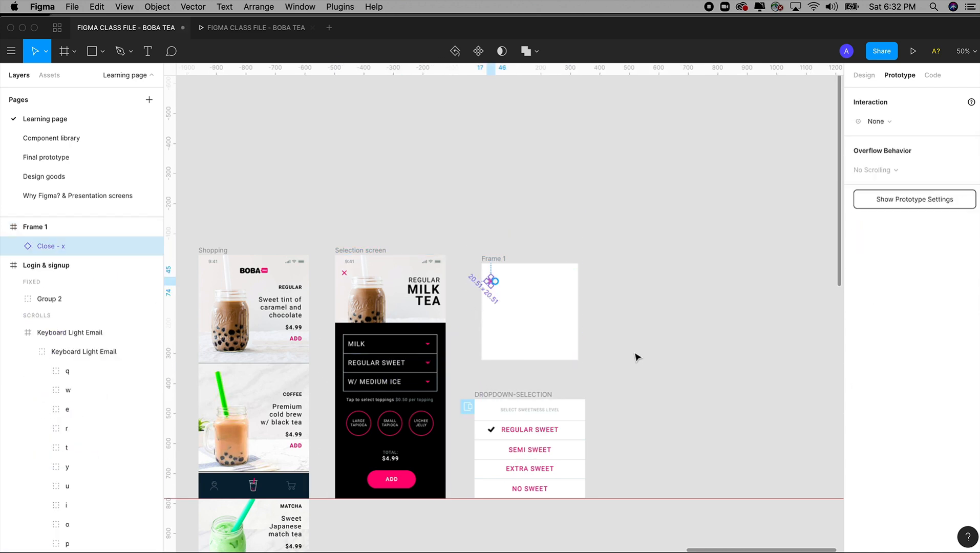
{"action": "key", "text": "super+z"}
{"action": "key", "text": "super+z"}
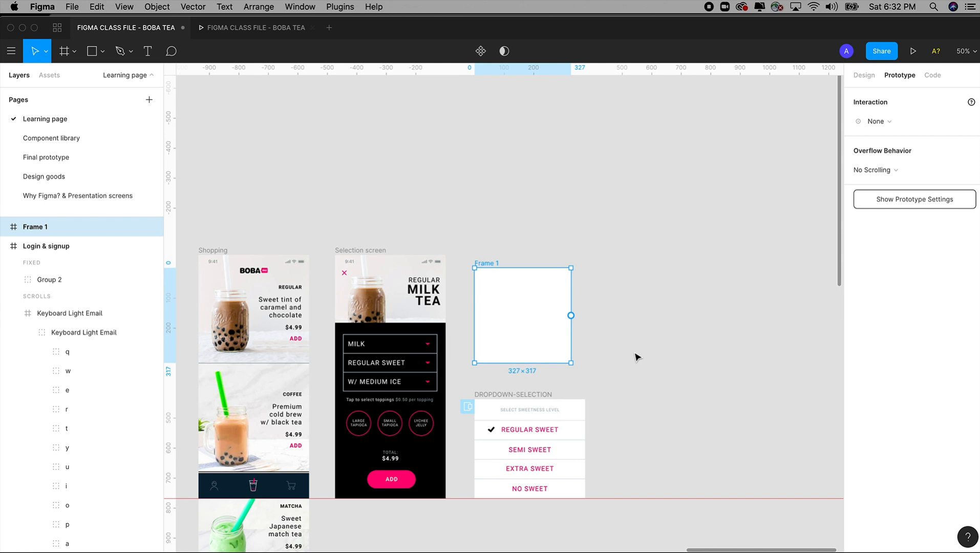
{"action": "key", "text": "super+z"}
{"action": "scroll", "coordinate": [633, 351], "scroll_direction": "down", "scroll_amount": 2}
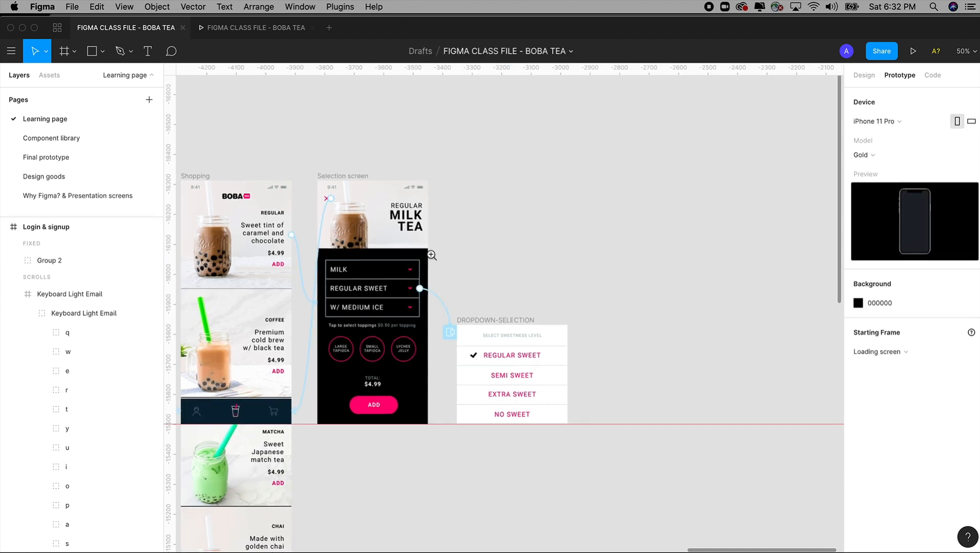
Step: Examine the REGULAR SWEET dropdown button's overlay and animation settings and compare them with the prototype preview
{"action": "key", "text": "z"}
{"action": "left_click_drag", "start_coordinate": [300, 152], "coordinate": [512, 426]}
{"action": "left_click", "coordinate": [248, 27]}
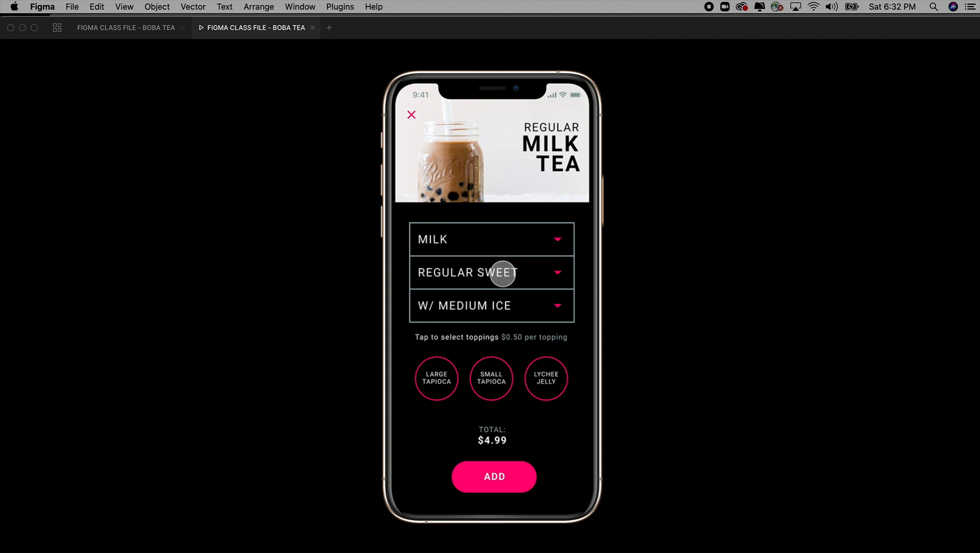
{"action": "left_click", "coordinate": [175, 28]}
{"action": "left_click", "coordinate": [520, 315]}
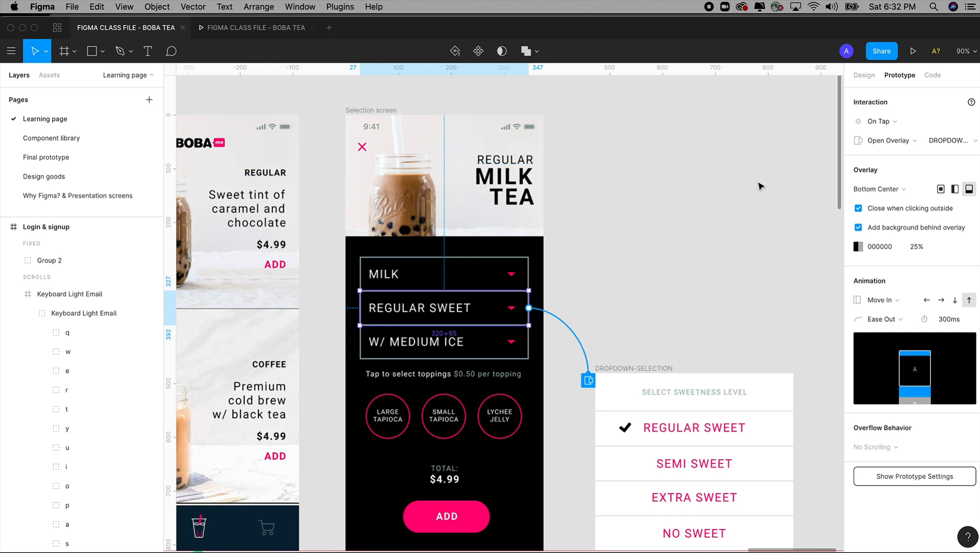
{"action": "left_click", "coordinate": [265, 29]}
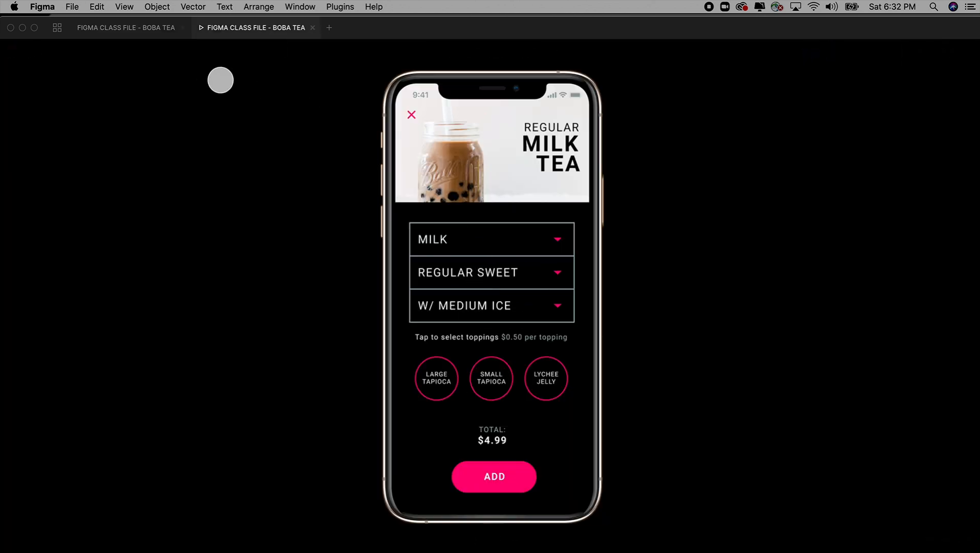
{"action": "left_click", "coordinate": [156, 36]}
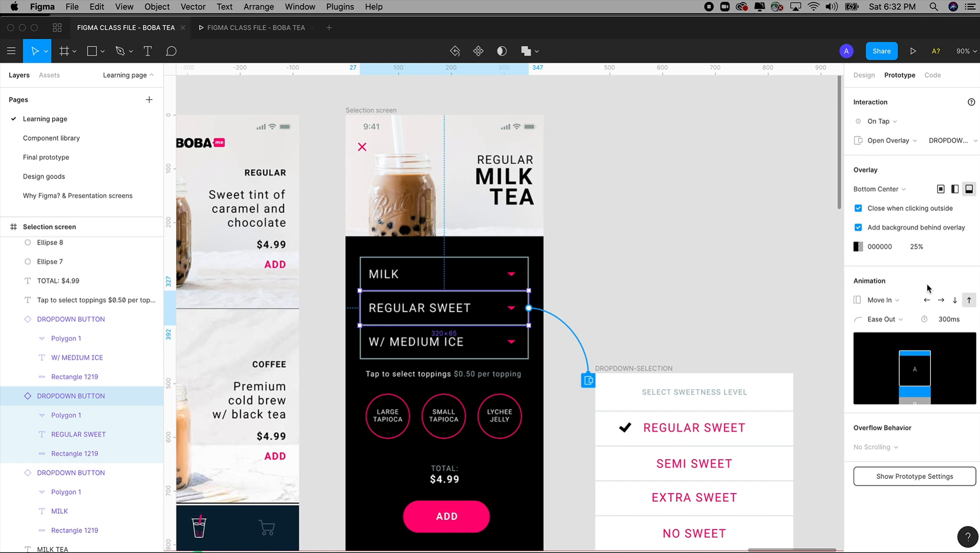
{"action": "left_click", "coordinate": [267, 35]}
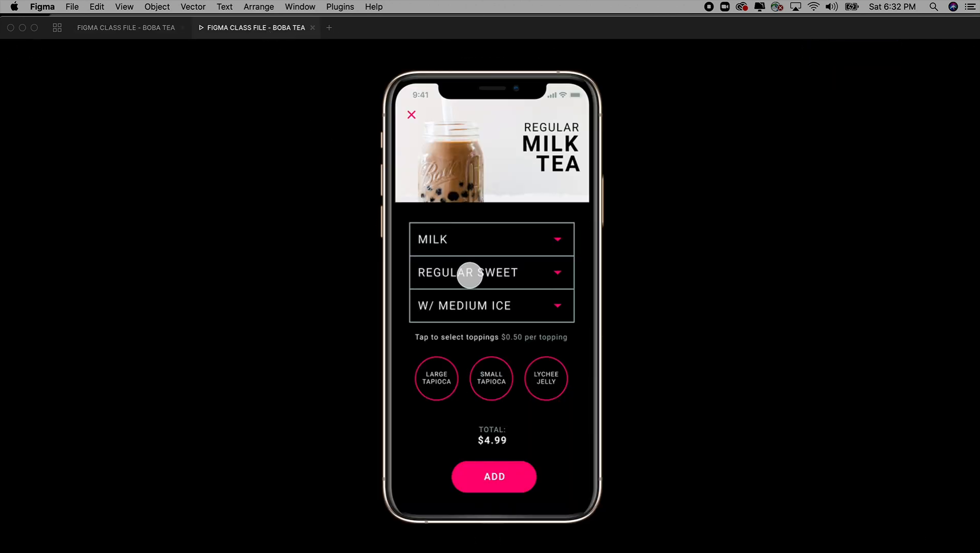
Step: Relaunch the Selection screen preview, open and close the sweetness dropdown overlay, and return to the design file
{"action": "left_click", "coordinate": [312, 28]}
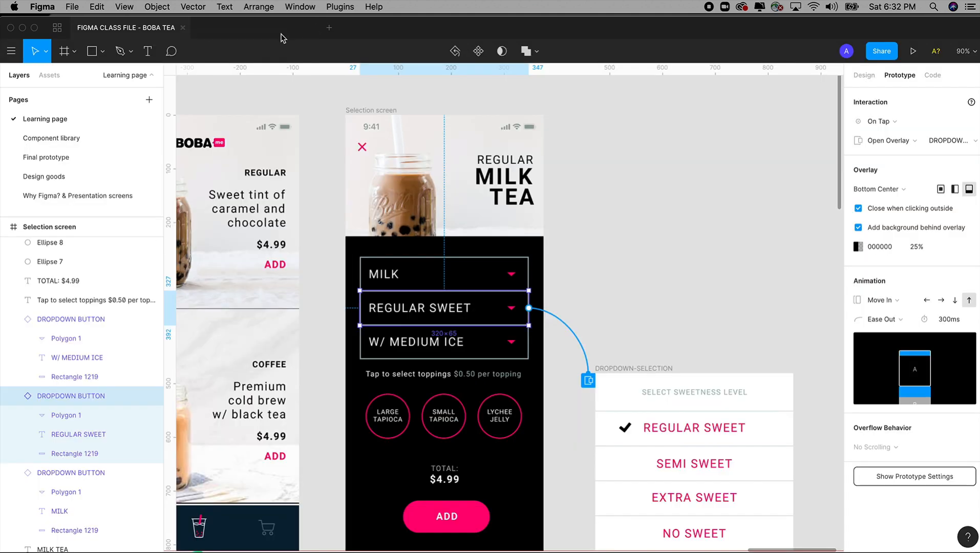
{"action": "left_click", "coordinate": [913, 52]}
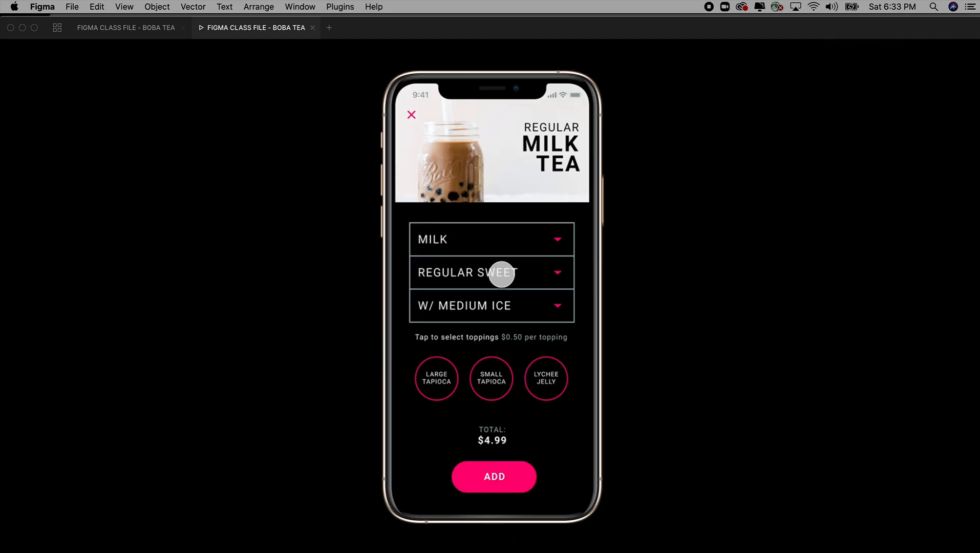
{"action": "left_click", "coordinate": [501, 274]}
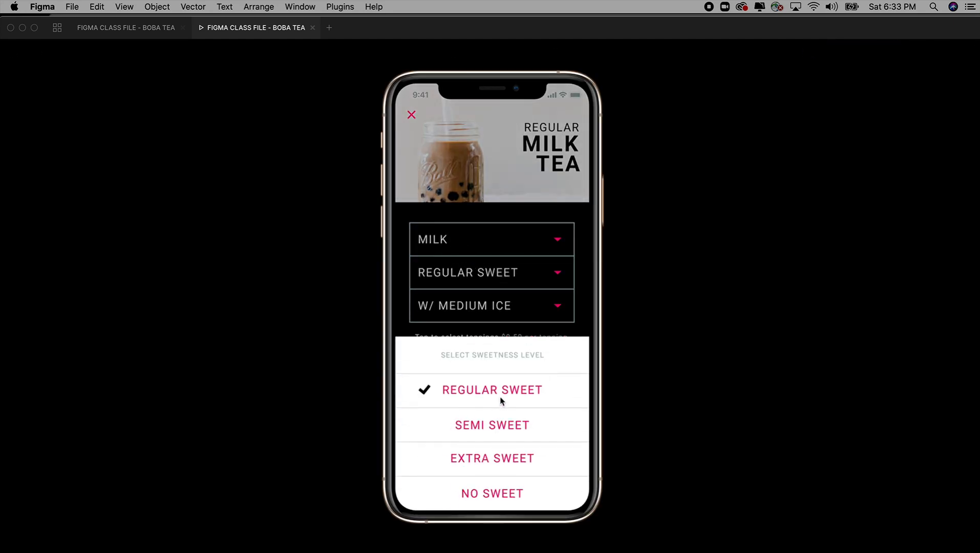
{"action": "left_click", "coordinate": [514, 266]}
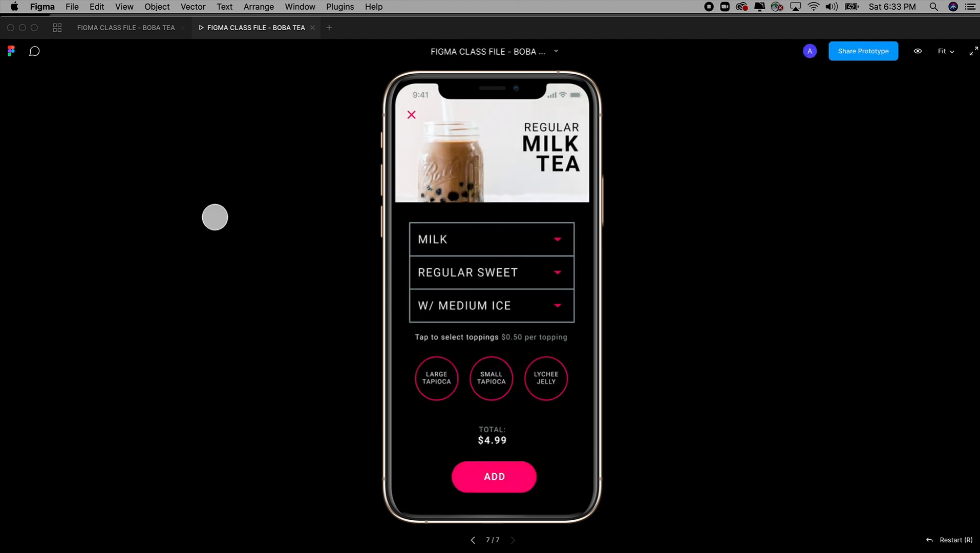
{"action": "left_click", "coordinate": [164, 32]}
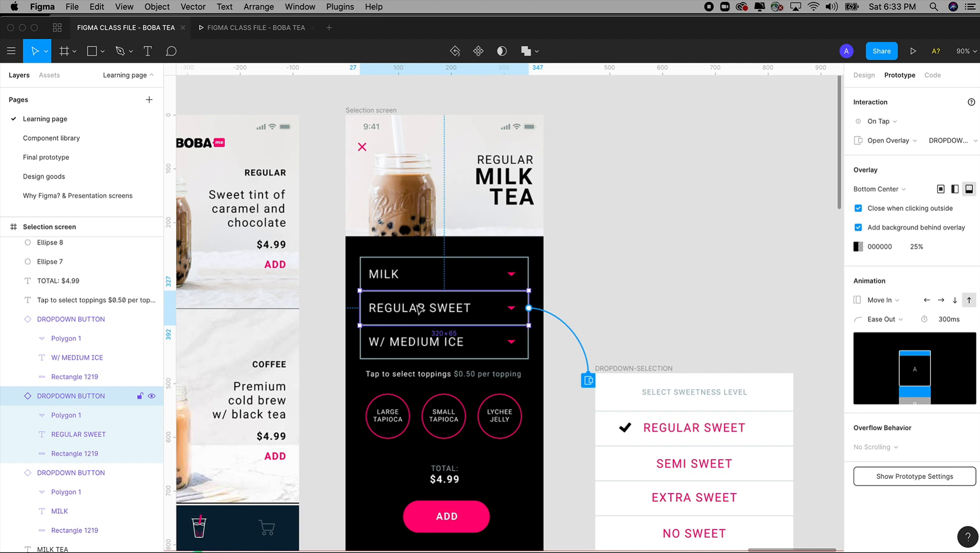
Step: Duplicate the Selection screen frame and place the copy just beyond the DROPDOWN-SELECTION frame, aligned with the original
{"action": "key", "text": "minus"}
{"action": "left_click_drag", "start_coordinate": [382, 162], "coordinate": [547, 470]}
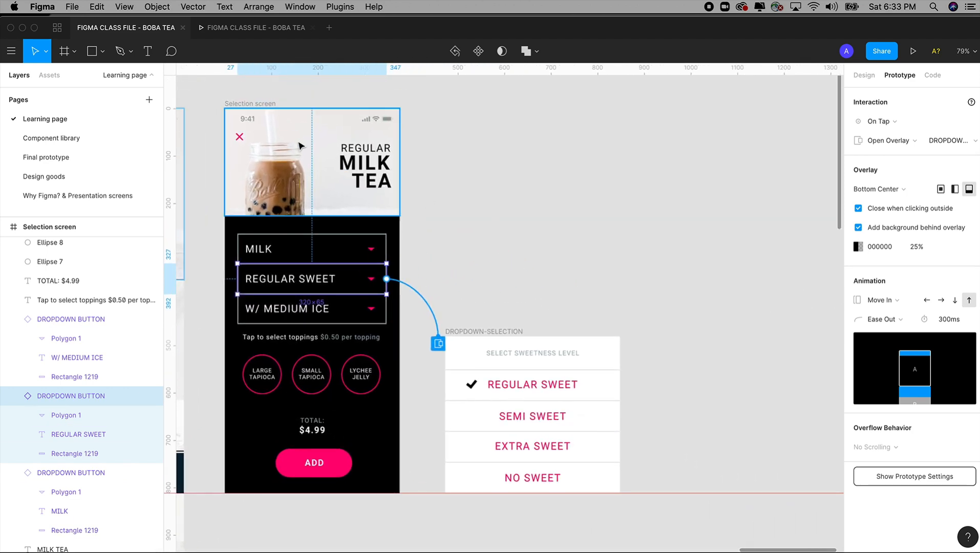
{"action": "left_click", "coordinate": [252, 106]}
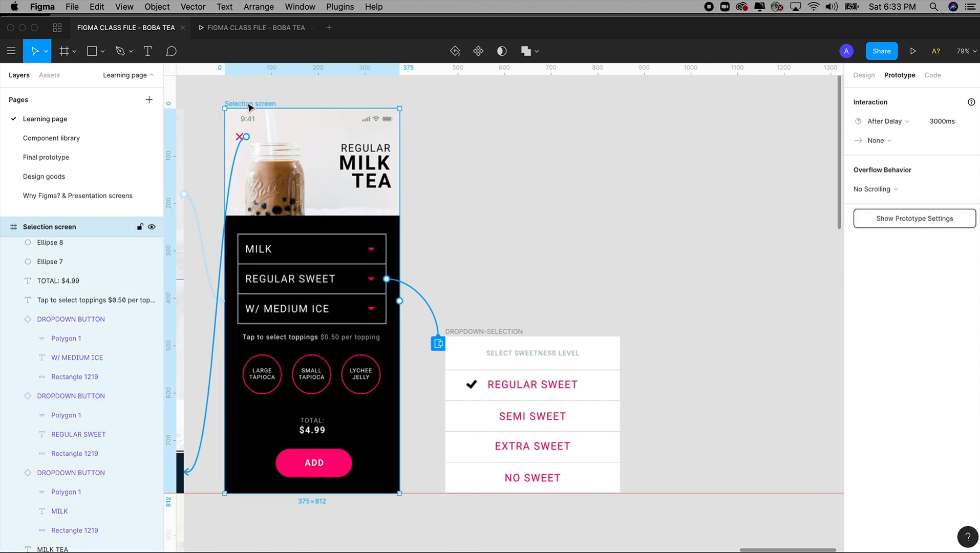
{"action": "left_click_drag", "start_coordinate": [249, 106], "coordinate": [675, 106]}
{"action": "left_click_drag", "start_coordinate": [553, 122], "coordinate": [446, 114]}
Step: Change the REGULAR SWEET dropdown text in the copied Selection screen to SEMI SWEET
{"action": "left_click", "coordinate": [597, 276]}
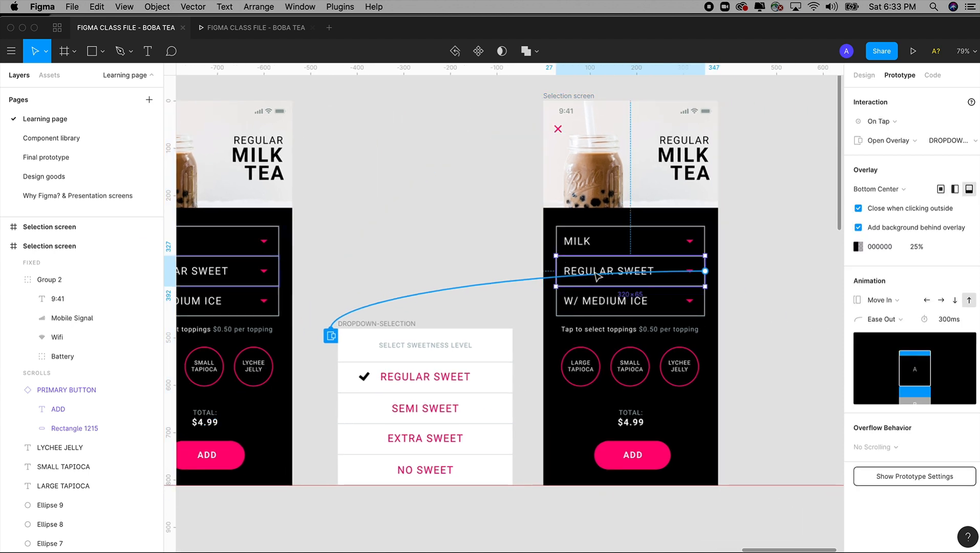
{"action": "double_click", "coordinate": [596, 271]}
{"action": "double_click", "coordinate": [594, 269]}
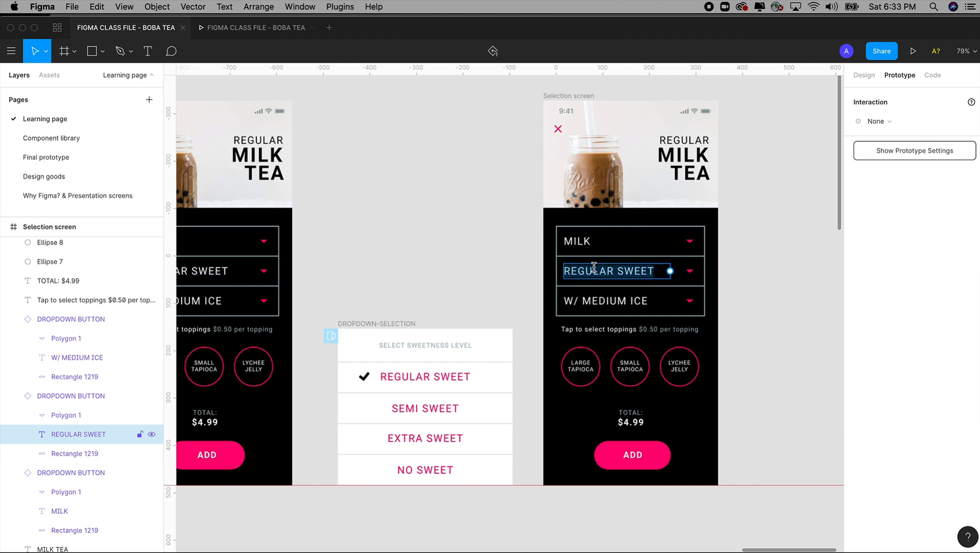
{"action": "type", "text": "SEMI SWEET"}
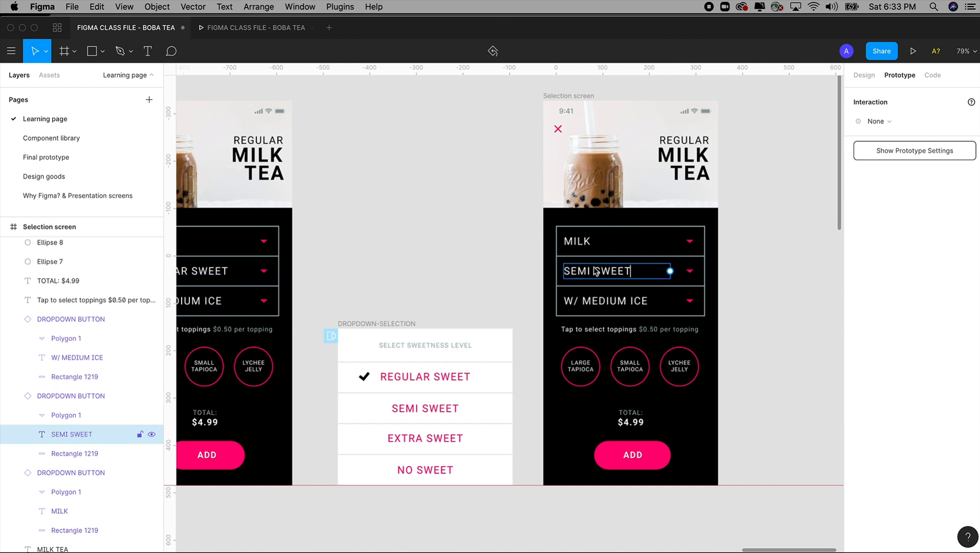
Step: Remove the overlay connection from the copied screen's SEMI SWEET dropdown and check the close icon's link
{"action": "left_click", "coordinate": [745, 204]}
{"action": "left_click_drag", "start_coordinate": [705, 271], "coordinate": [774, 287]}
{"action": "left_click", "coordinate": [559, 132]}
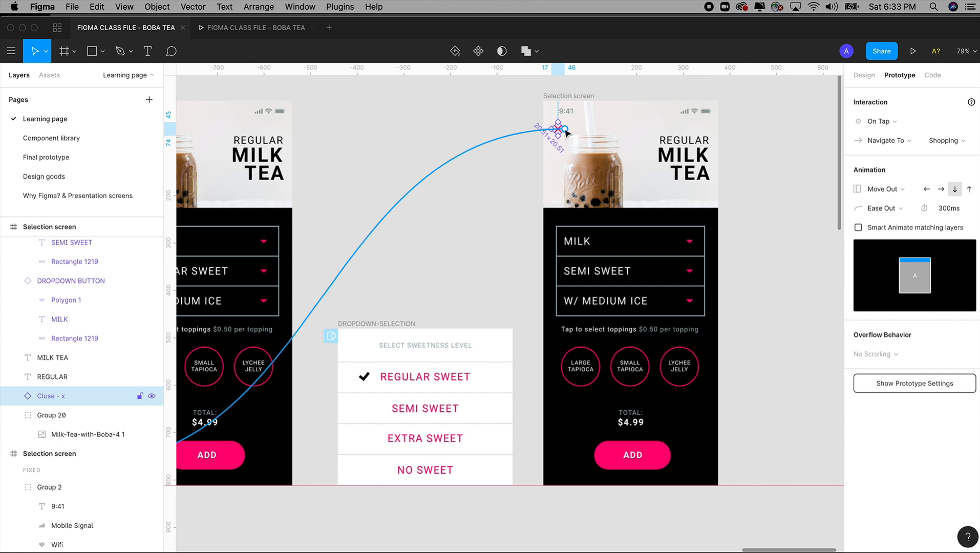
{"action": "left_click", "coordinate": [472, 274]}
Step: Link the SEMI SWEET option in DROPDOWN-SELECTION to the copied Selection screen on tap with an Instant animation
{"action": "left_click", "coordinate": [426, 410]}
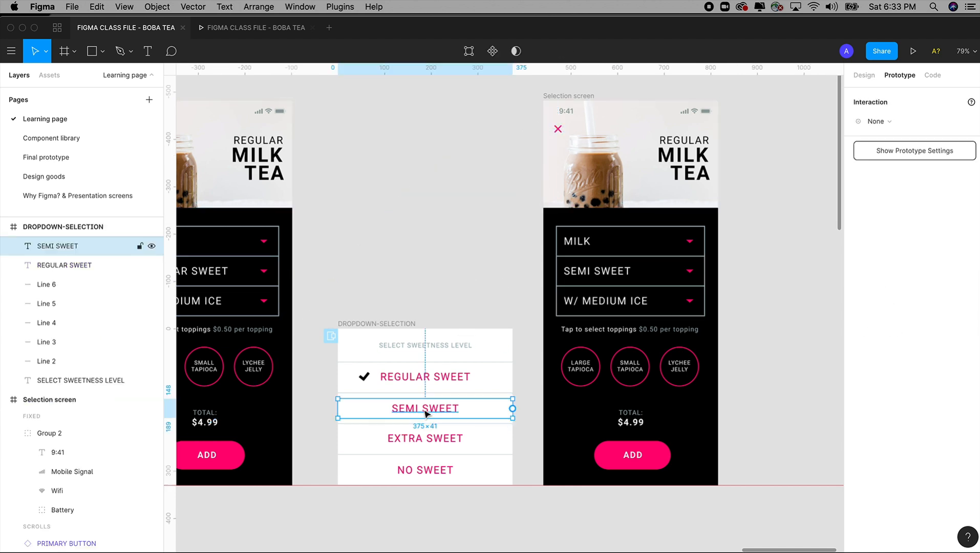
{"action": "left_click_drag", "start_coordinate": [512, 409], "coordinate": [593, 348]}
{"action": "mouse_move", "coordinate": [653, 330]}
{"action": "left_mouse_down"}
{"action": "mouse_move", "coordinate": [499, 422]}
{"action": "mouse_move", "coordinate": [538, 405]}
{"action": "mouse_move", "coordinate": [614, 332]}
{"action": "mouse_move", "coordinate": [640, 330]}
{"action": "left_mouse_up"}
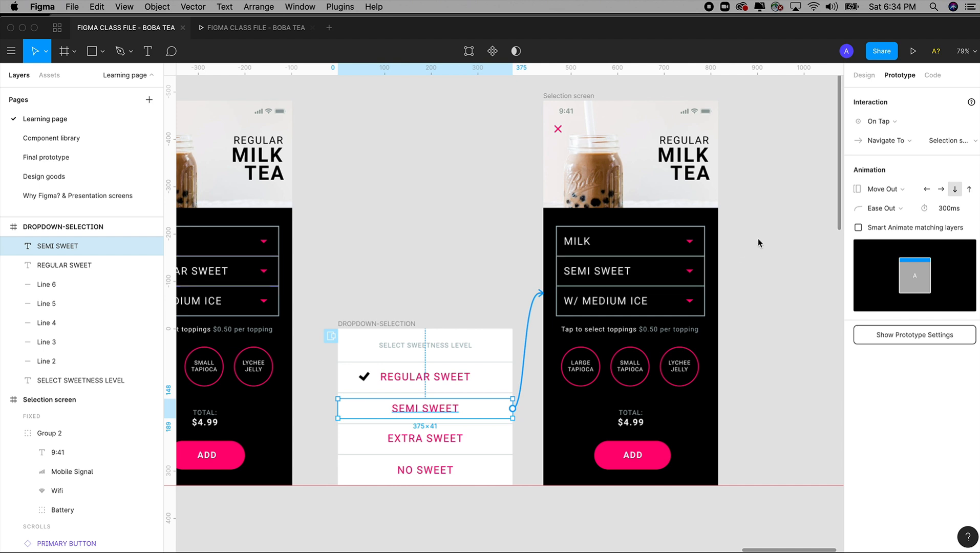
{"action": "left_click", "coordinate": [897, 194]}
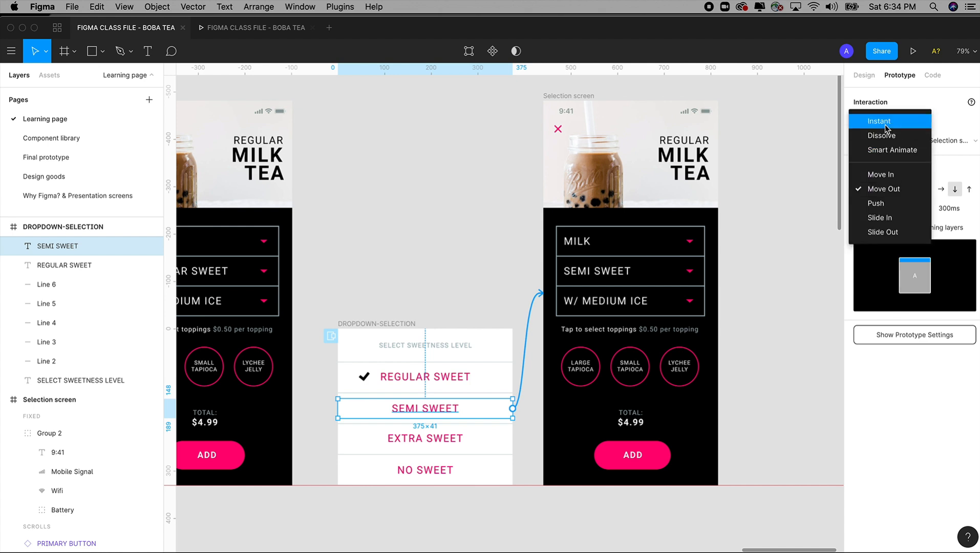
{"action": "left_click", "coordinate": [885, 125]}
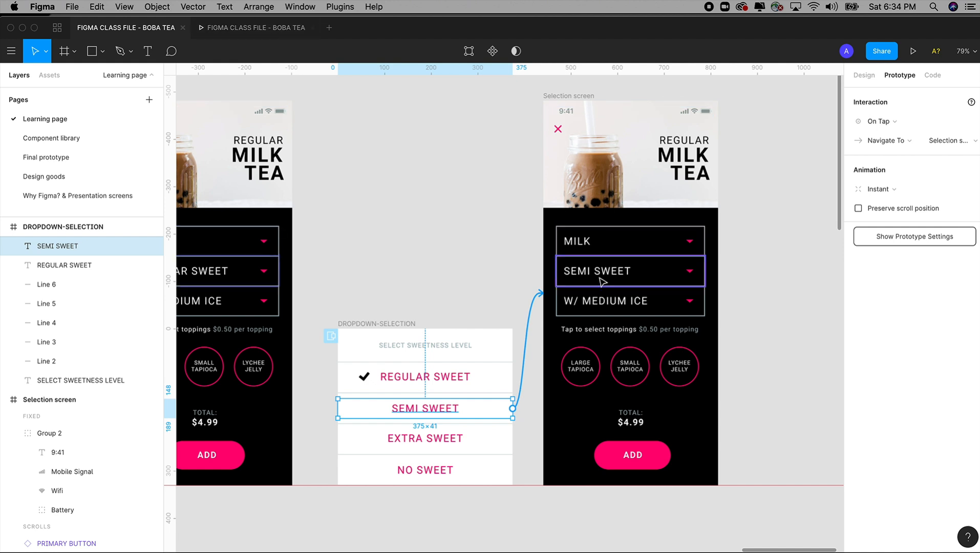
Step: Preview choosing SEMI SWEET from the dropdown, close to the Shopping screen, and repeat the selection from the Regular milk tea
{"action": "left_click", "coordinate": [275, 26]}
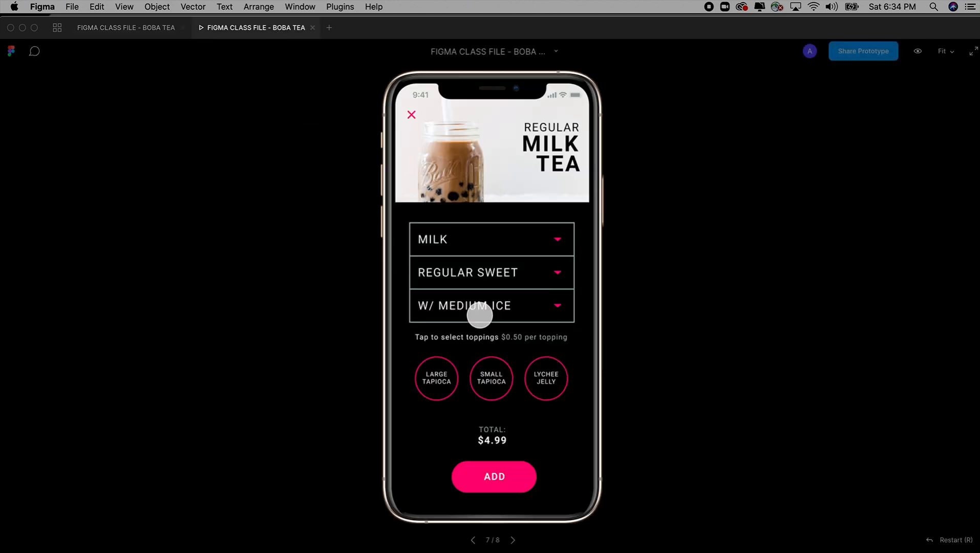
{"action": "left_click", "coordinate": [495, 279]}
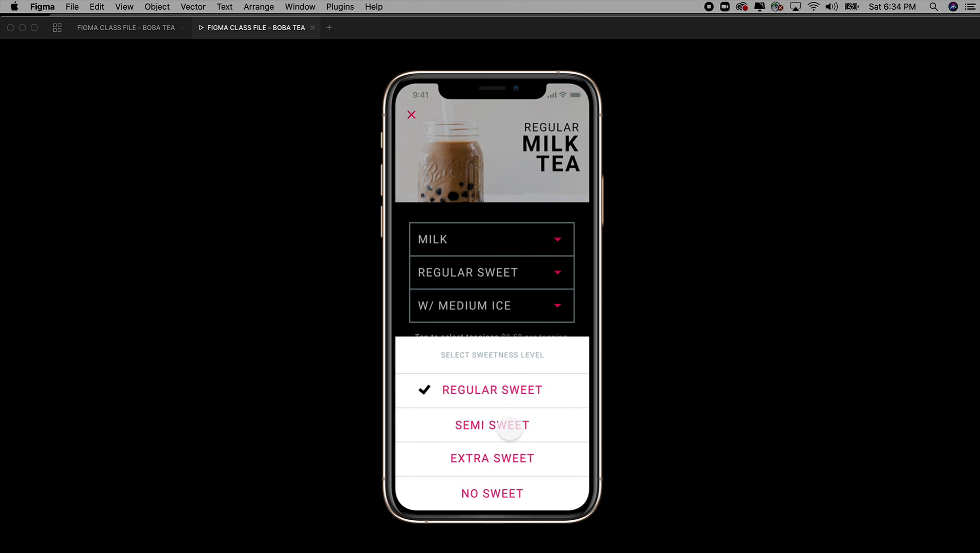
{"action": "left_click", "coordinate": [510, 429]}
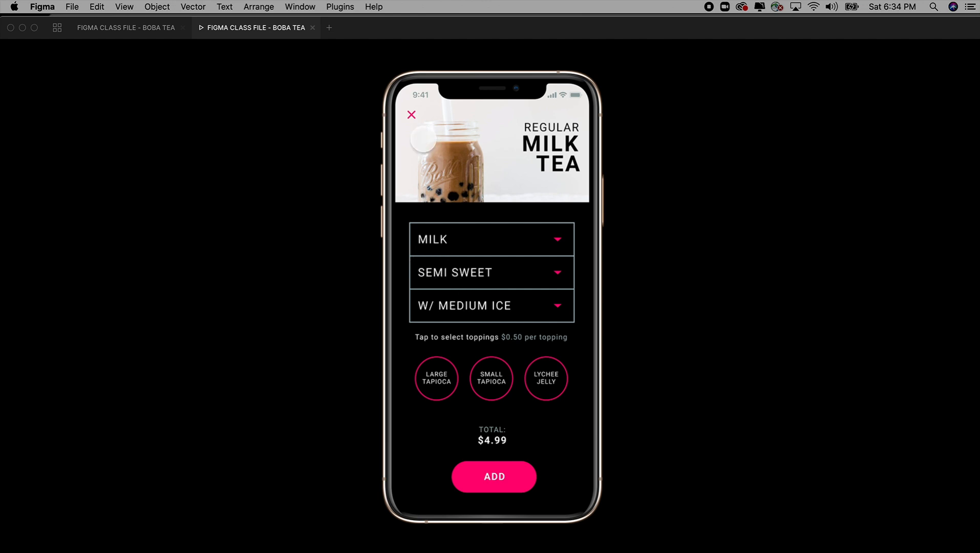
{"action": "left_click", "coordinate": [412, 115]}
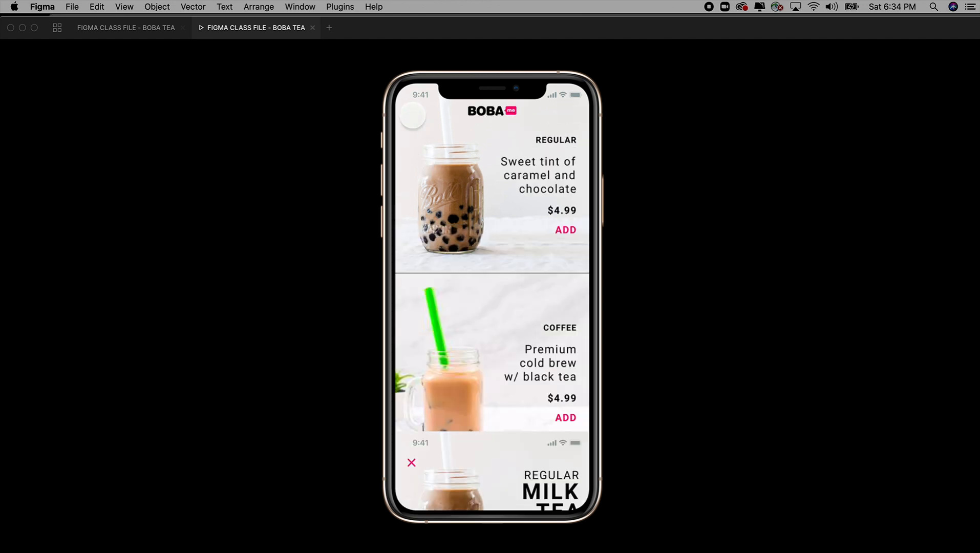
{"action": "left_click", "coordinate": [526, 170]}
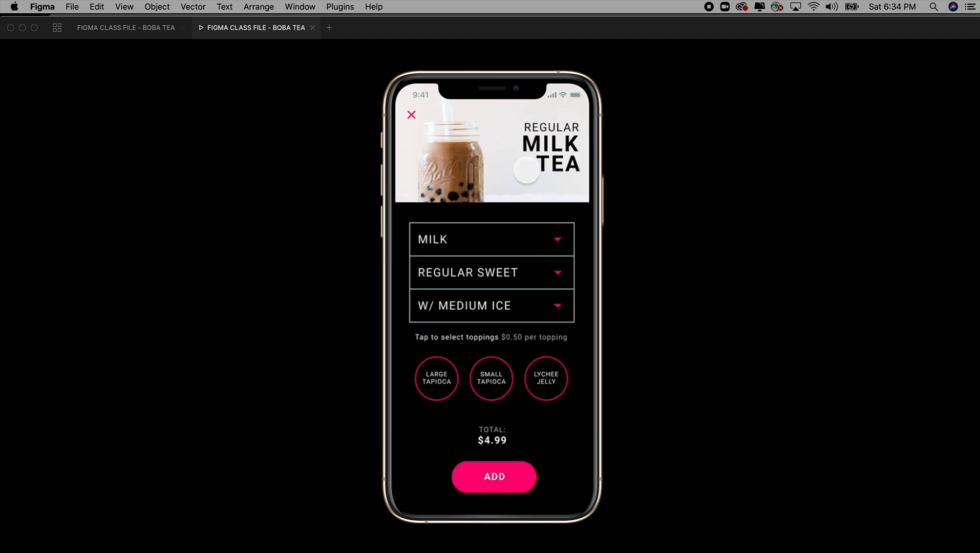
{"action": "left_click", "coordinate": [491, 279]}
{"action": "left_click", "coordinate": [492, 425]}
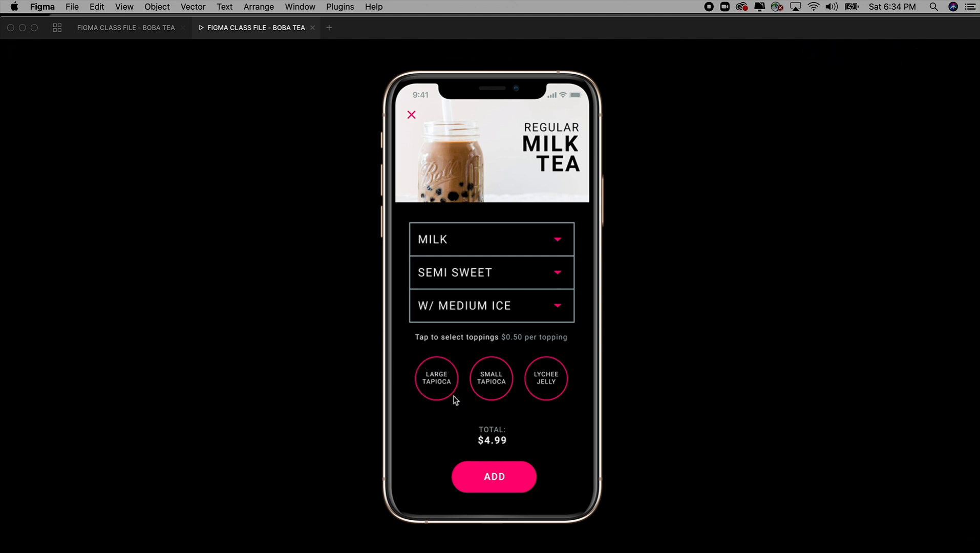
{"action": "left_click", "coordinate": [139, 29]}
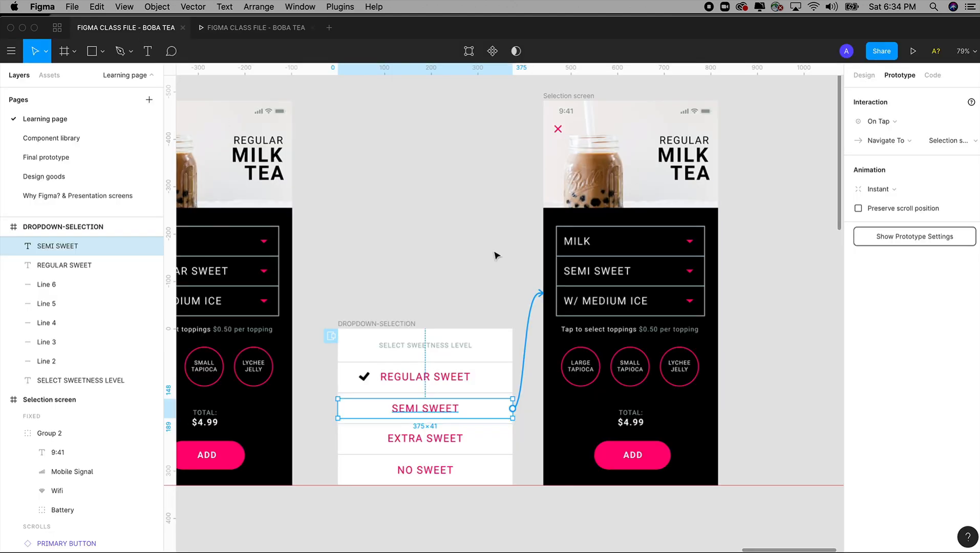
Step: Duplicate the SEMI SWEET Selection screen and place the copy beside it with a 66 px gap
{"action": "scroll", "coordinate": [439, 236], "scroll_direction": "down", "scroll_amount": 3}
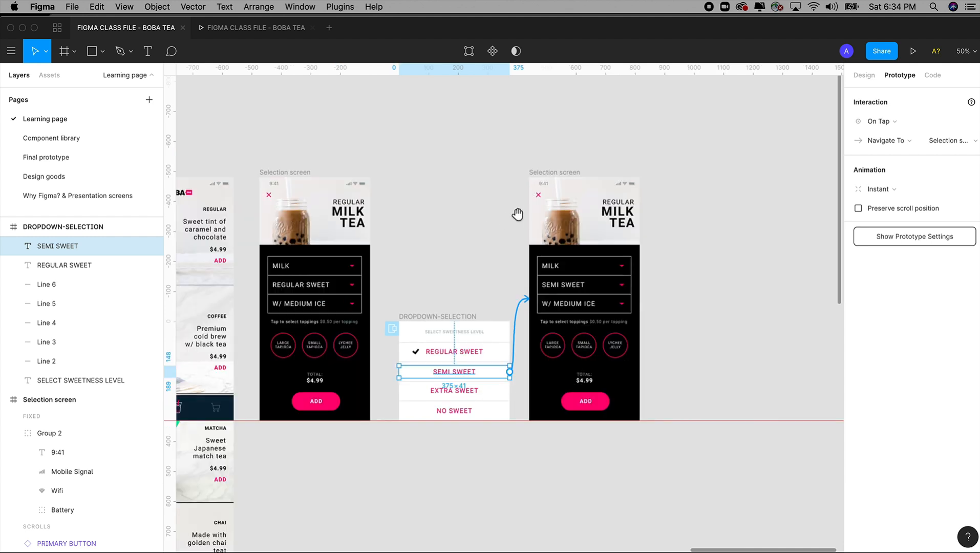
{"action": "scroll", "coordinate": [520, 214], "scroll_direction": "right", "scroll_amount": 3}
{"action": "left_click", "coordinate": [472, 167]}
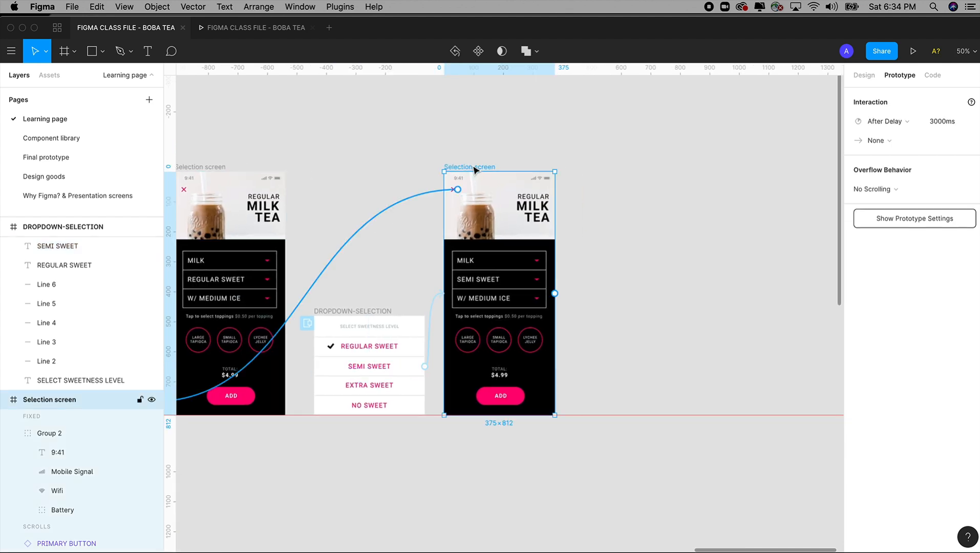
{"action": "left_click_drag", "start_coordinate": [471, 169], "coordinate": [622, 173]}
{"action": "left_click_drag", "start_coordinate": [615, 172], "coordinate": [608, 171]}
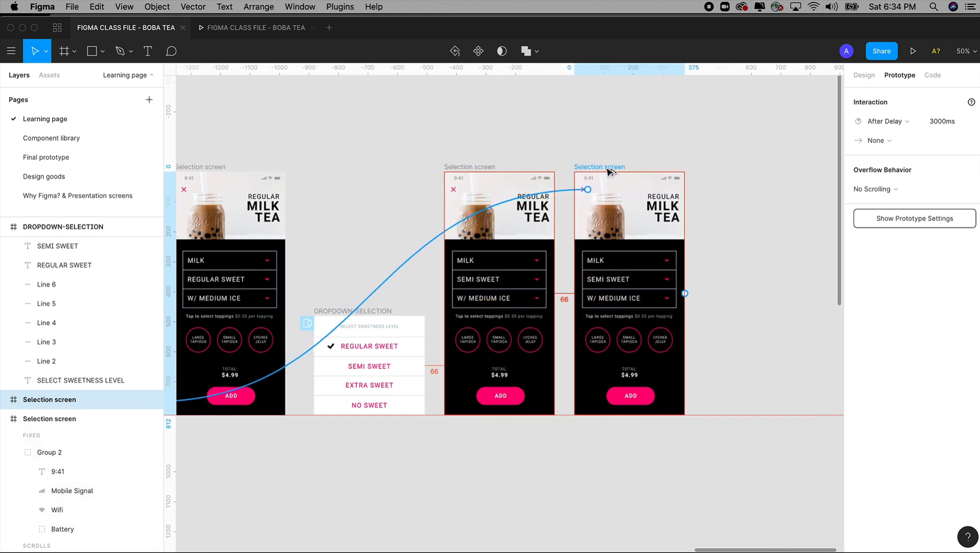
Step: Fill the LARGE TAPIOCA circle on the newest Selection screen copy with the Primary - Action - Color style
{"action": "left_click_drag", "start_coordinate": [534, 213], "coordinate": [725, 391]}
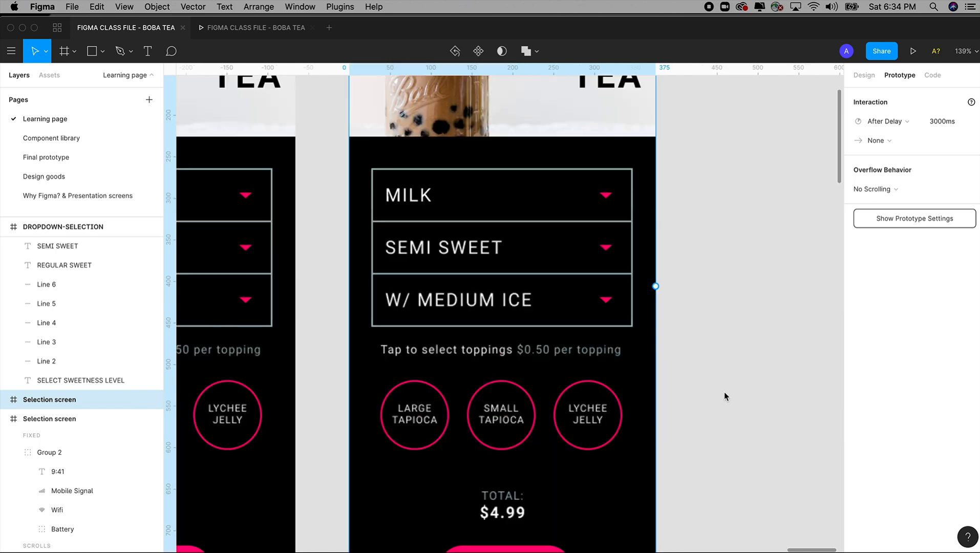
{"action": "left_click", "coordinate": [457, 342]}
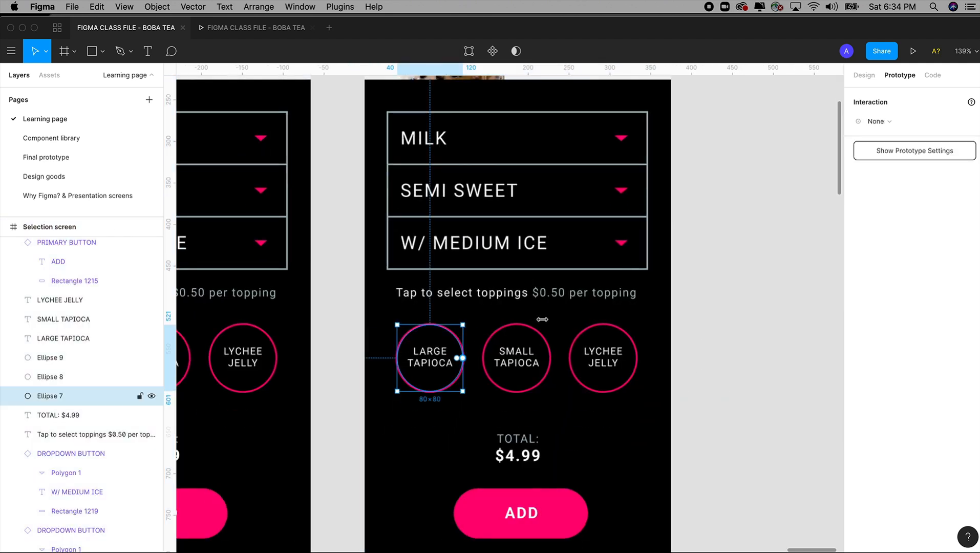
{"action": "left_click", "coordinate": [864, 75]}
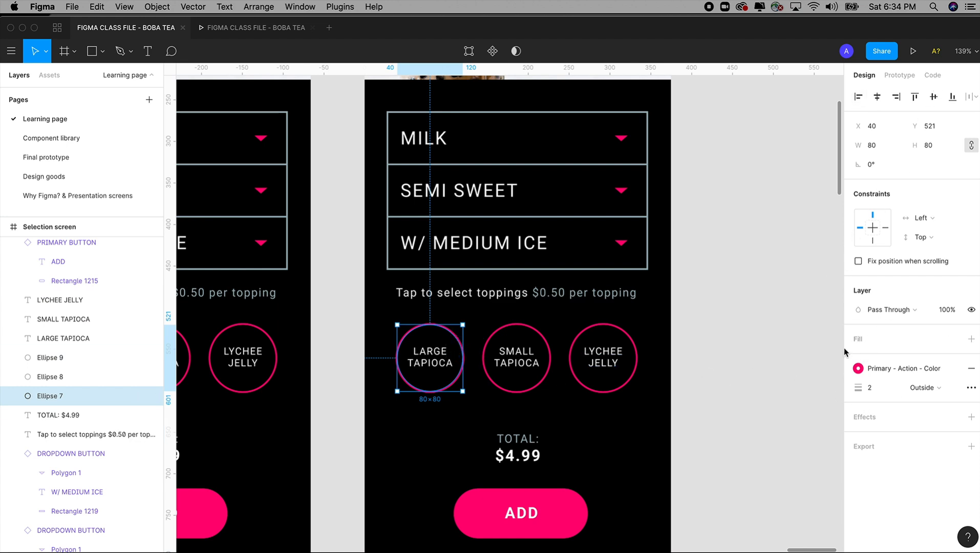
{"action": "left_click", "coordinate": [971, 339]}
{"action": "left_click", "coordinate": [952, 338]}
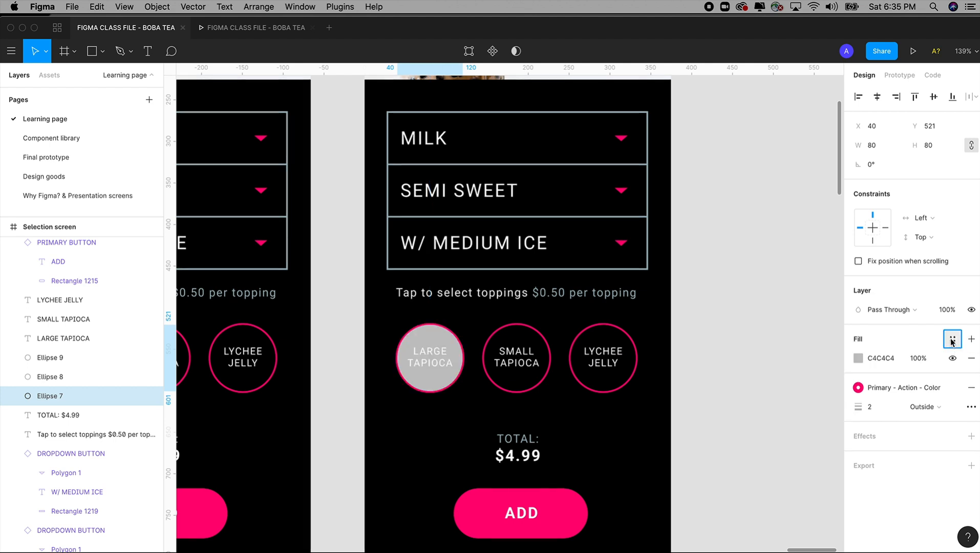
{"action": "left_click", "coordinate": [868, 406]}
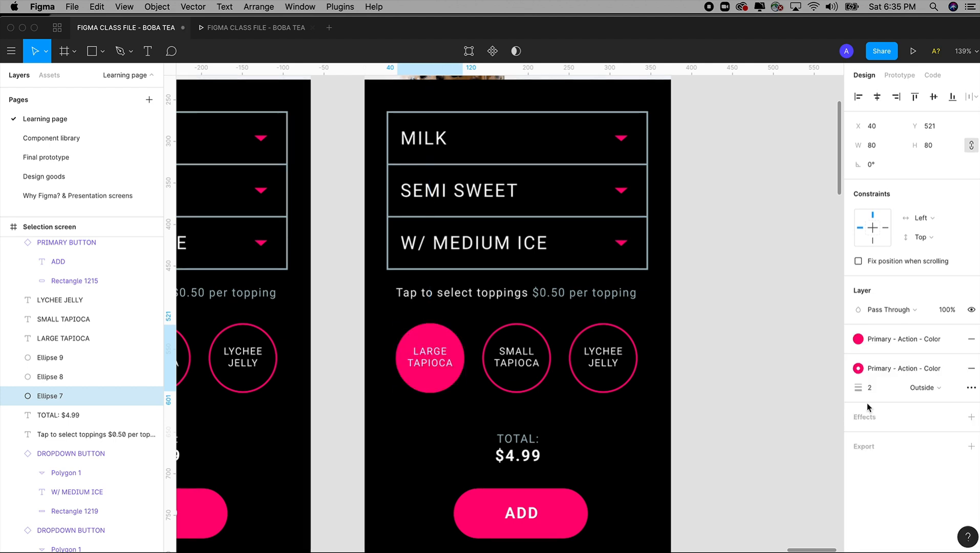
{"action": "left_click", "coordinate": [721, 399]}
Step: Group the LARGE TAPIOCA label with its outlined circle on the original SEMI SWEET Selection screen
{"action": "key", "text": "super+minus"}
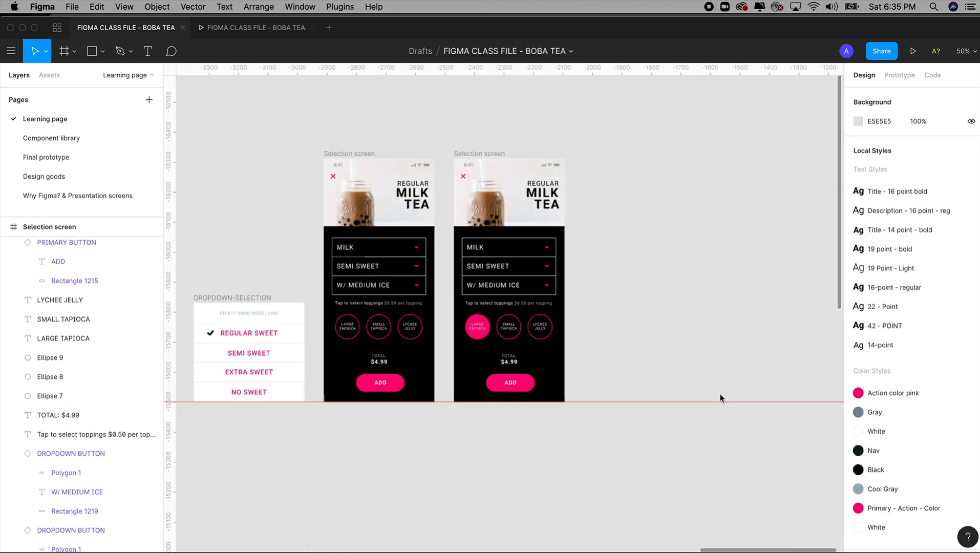
{"action": "scroll", "coordinate": [493, 491], "scroll_direction": "up", "scroll_amount": 3}
{"action": "left_click", "coordinate": [450, 327]}
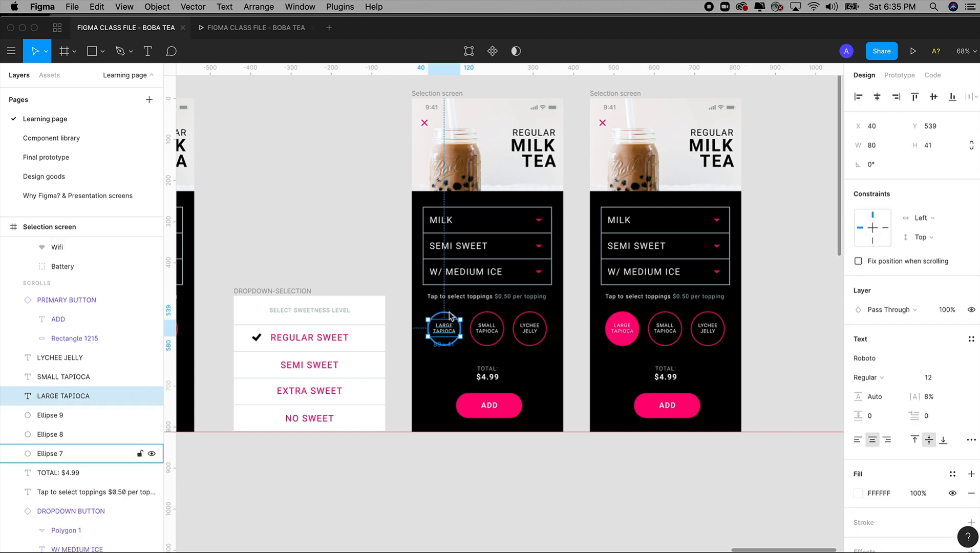
{"action": "left_click", "coordinate": [450, 316], "text": "shift"}
{"action": "scroll", "coordinate": [448, 338], "scroll_direction": "up", "scroll_amount": 4}
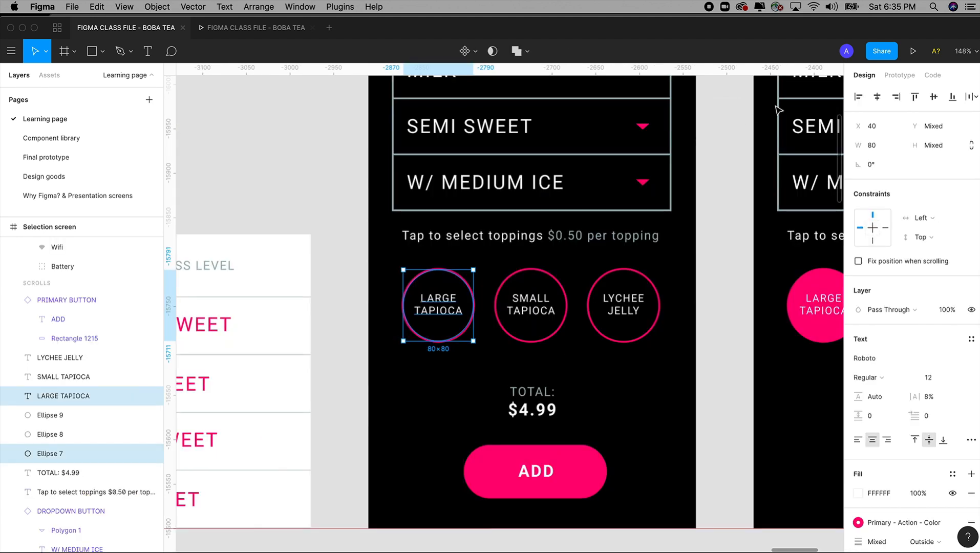
{"action": "left_click", "coordinate": [899, 76]}
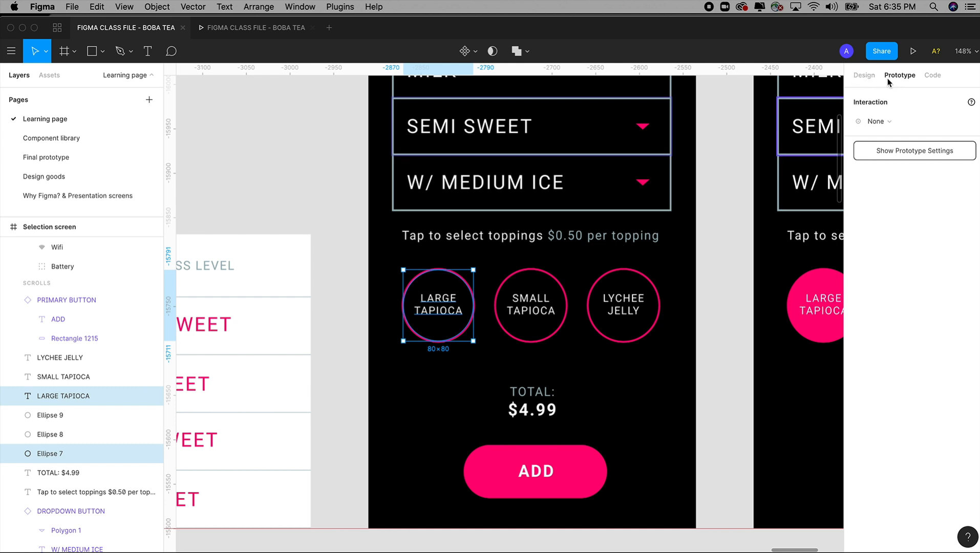
{"action": "scroll", "coordinate": [629, 251], "scroll_direction": "up", "scroll_amount": 3}
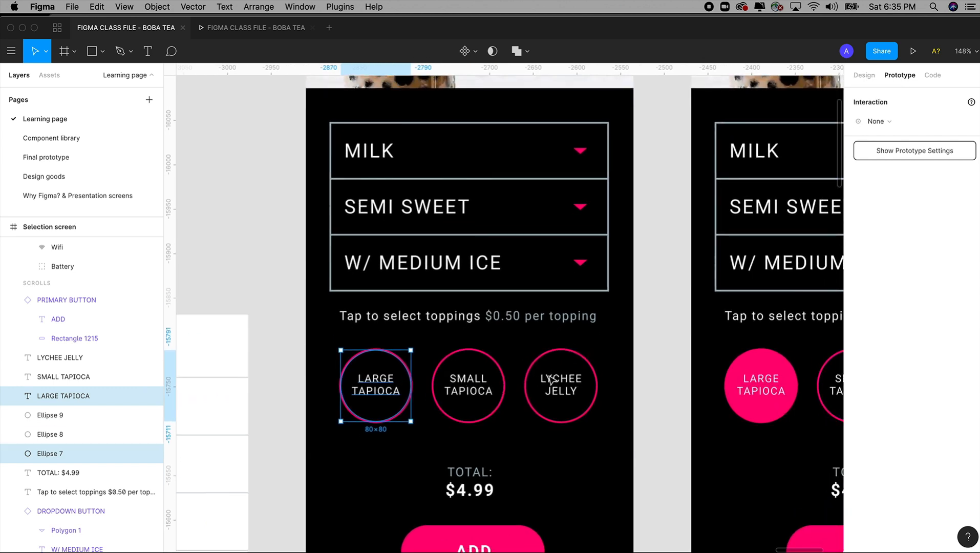
{"action": "left_click", "coordinate": [663, 328]}
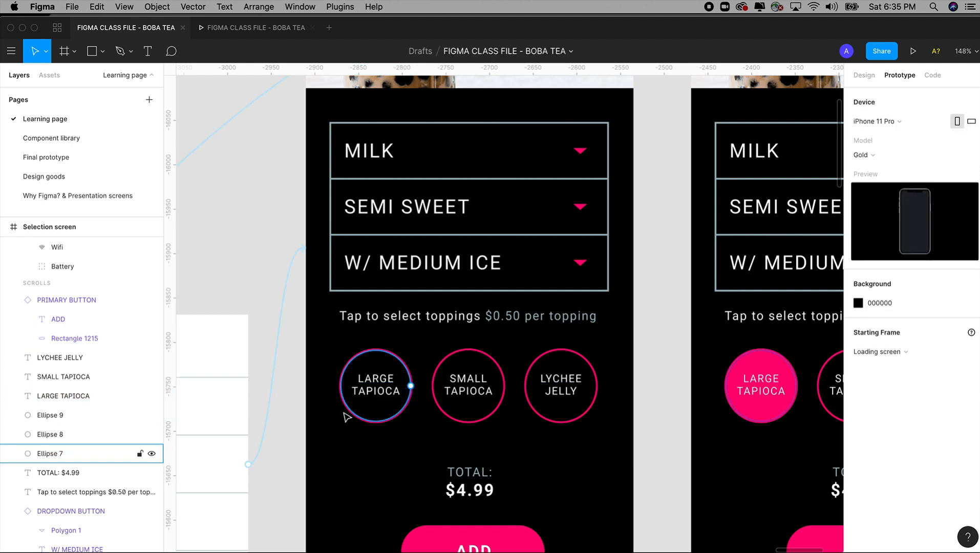
{"action": "left_click", "coordinate": [365, 393]}
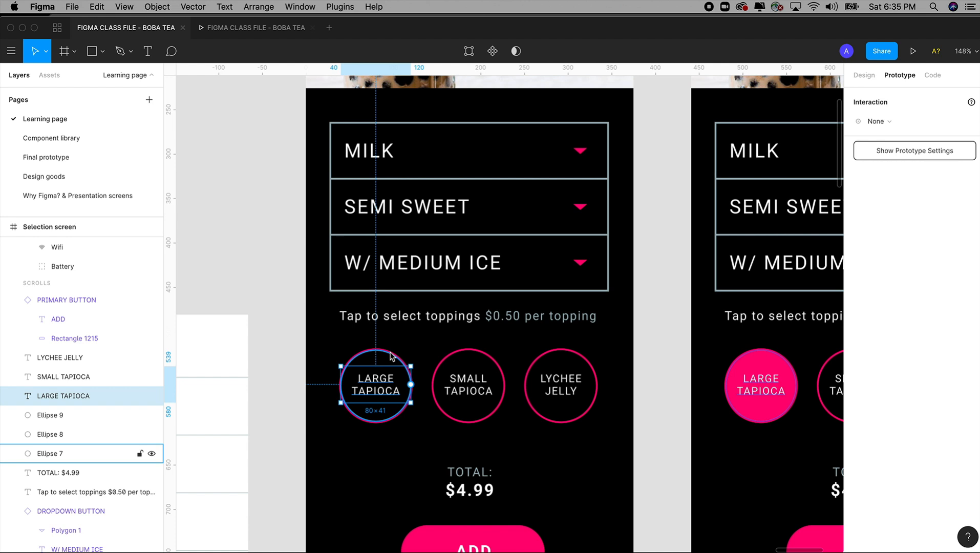
{"action": "left_click", "coordinate": [428, 324], "text": "shift"}
{"action": "left_click", "coordinate": [626, 353]}
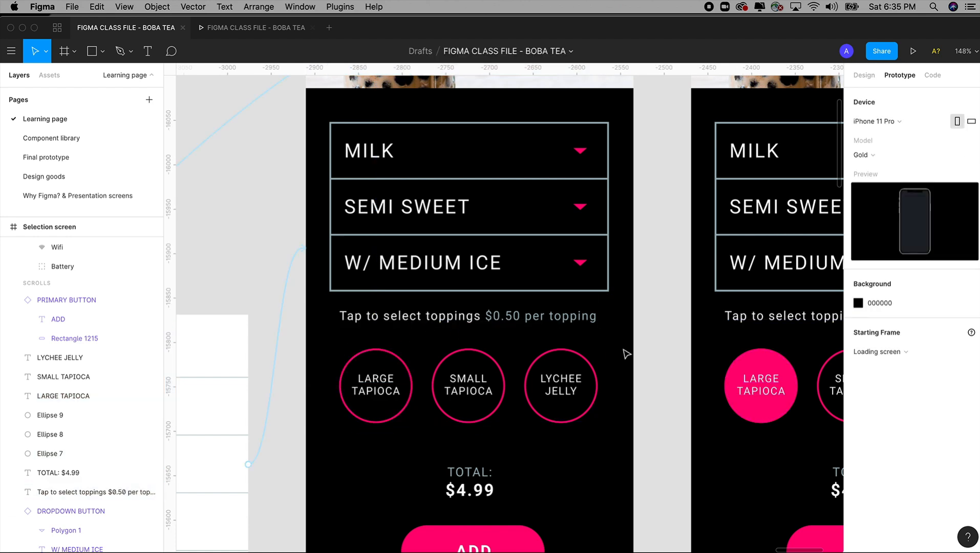
{"action": "left_click", "coordinate": [394, 361]}
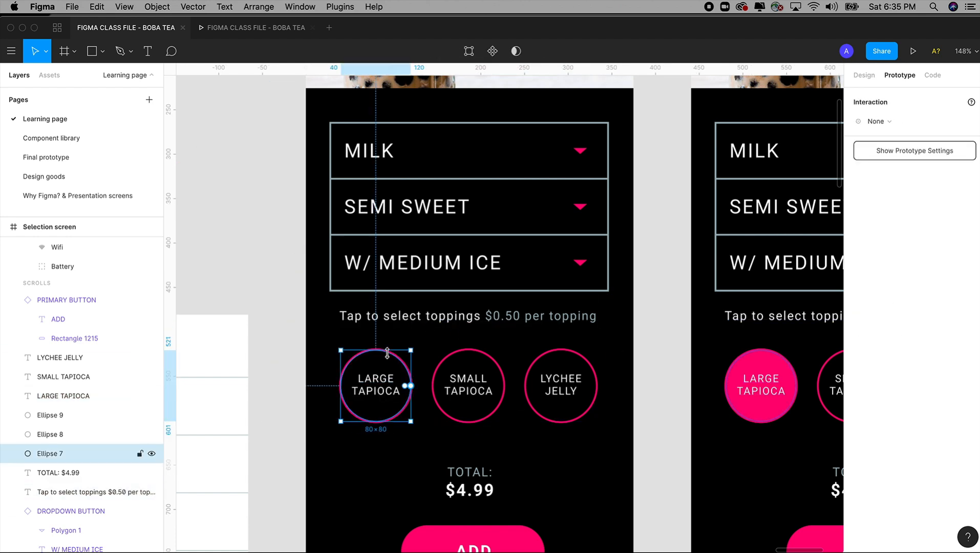
{"action": "left_click", "coordinate": [382, 395], "text": "shift"}
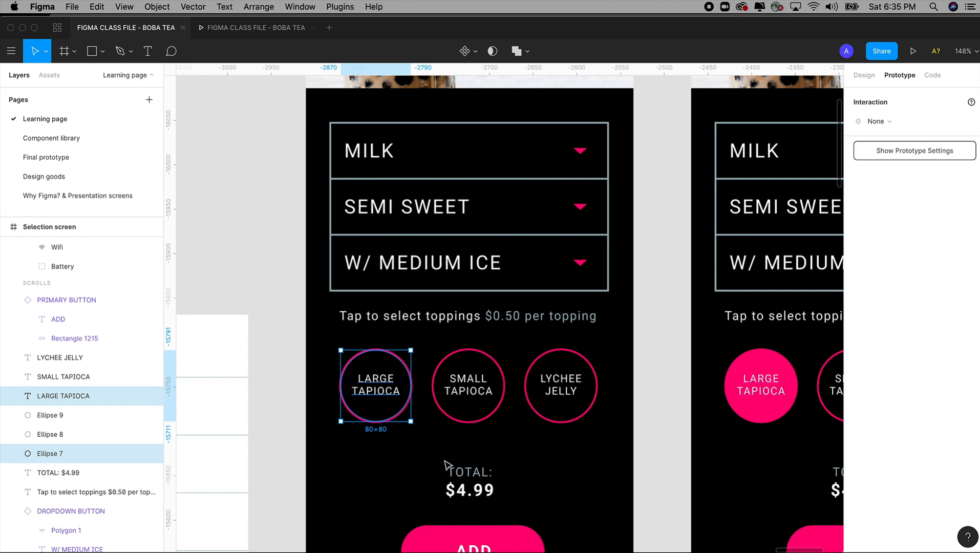
{"action": "key", "text": "super+g"}
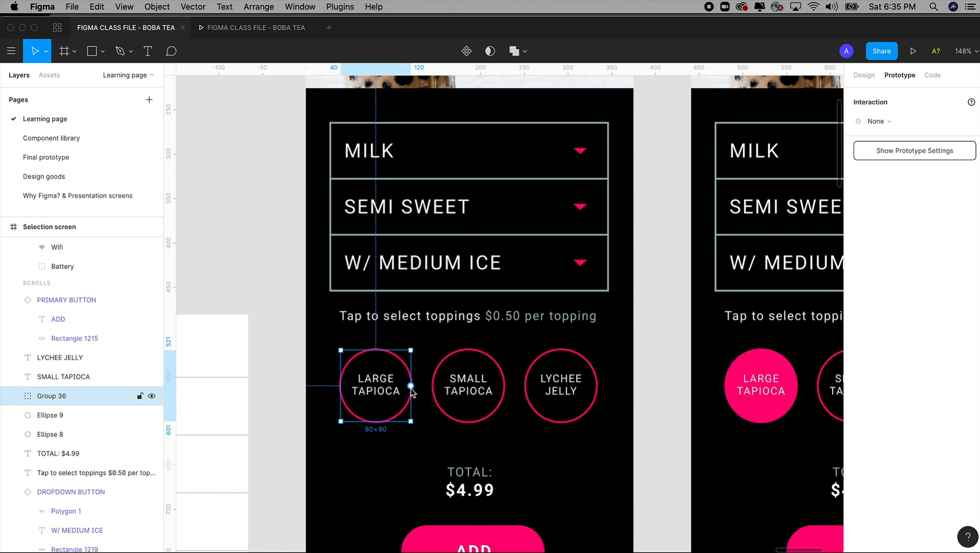
Step: Link the LARGE TAPIOCA group on tap to the Selection screen copy with the filled circle, using a Smart Animate transition
{"action": "left_click_drag", "start_coordinate": [410, 385], "coordinate": [741, 376]}
{"action": "key", "text": "super+minus"}
{"action": "key", "text": "super+minus"}
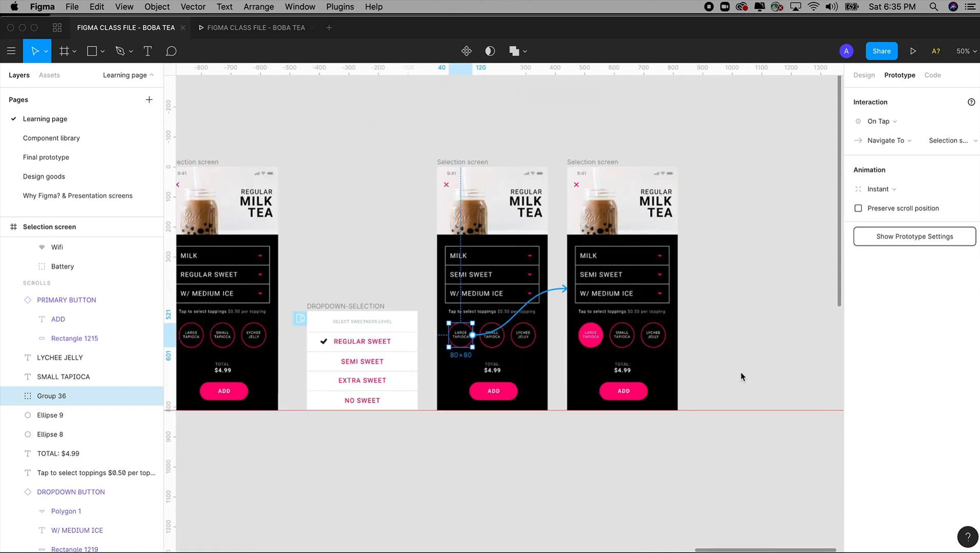
{"action": "left_click_drag", "start_coordinate": [434, 144], "coordinate": [715, 454]}
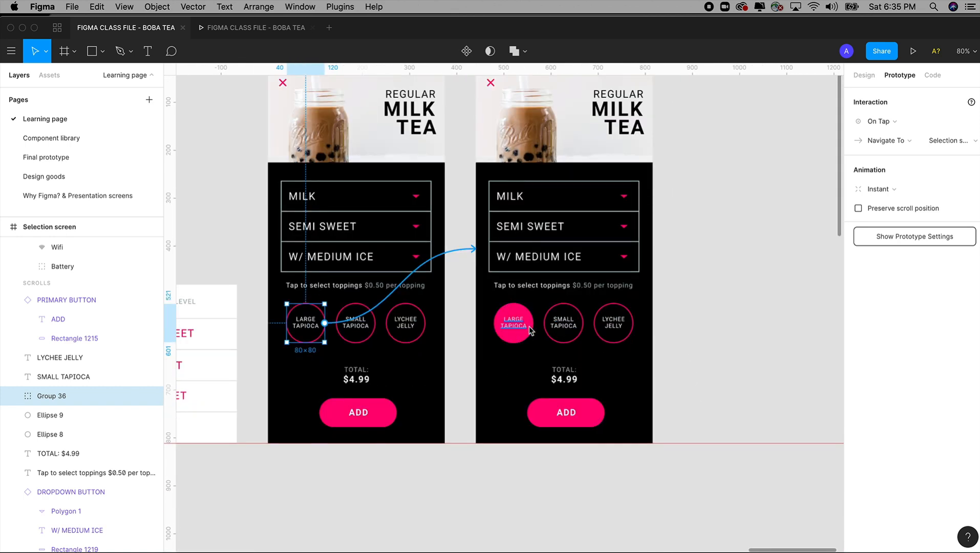
{"action": "scroll", "coordinate": [485, 335], "scroll_direction": "up", "scroll_amount": 3}
{"action": "scroll", "coordinate": [484, 336], "scroll_direction": "left", "scroll_amount": 2}
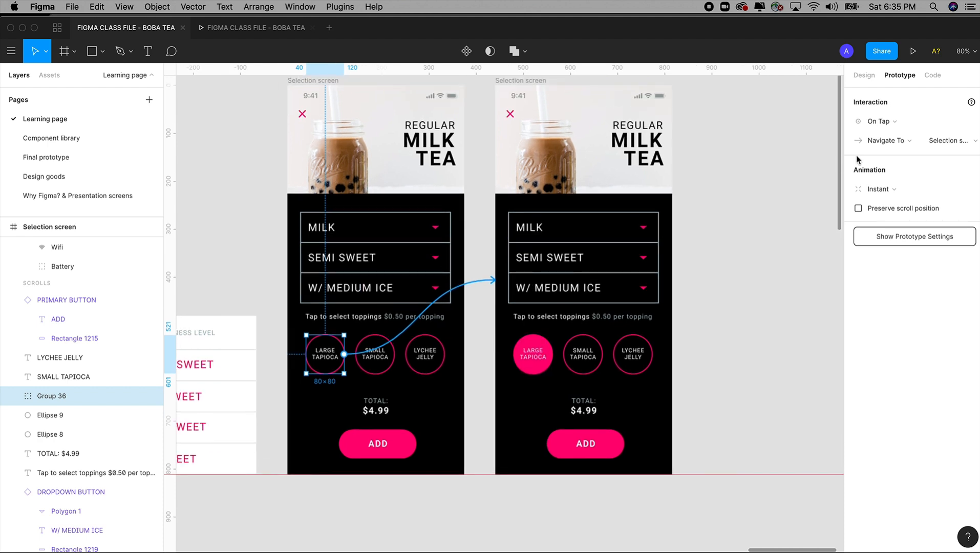
{"action": "left_click", "coordinate": [880, 191]}
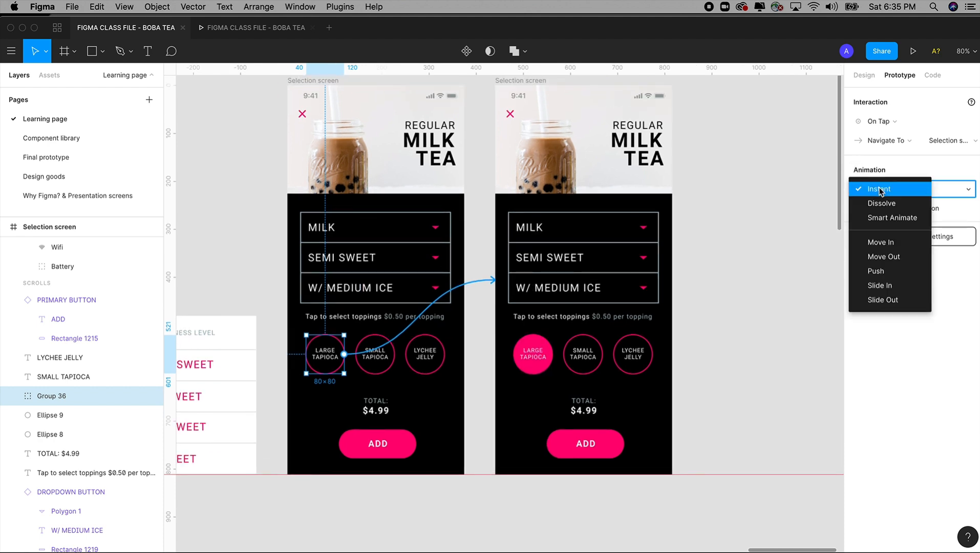
{"action": "left_click", "coordinate": [885, 219]}
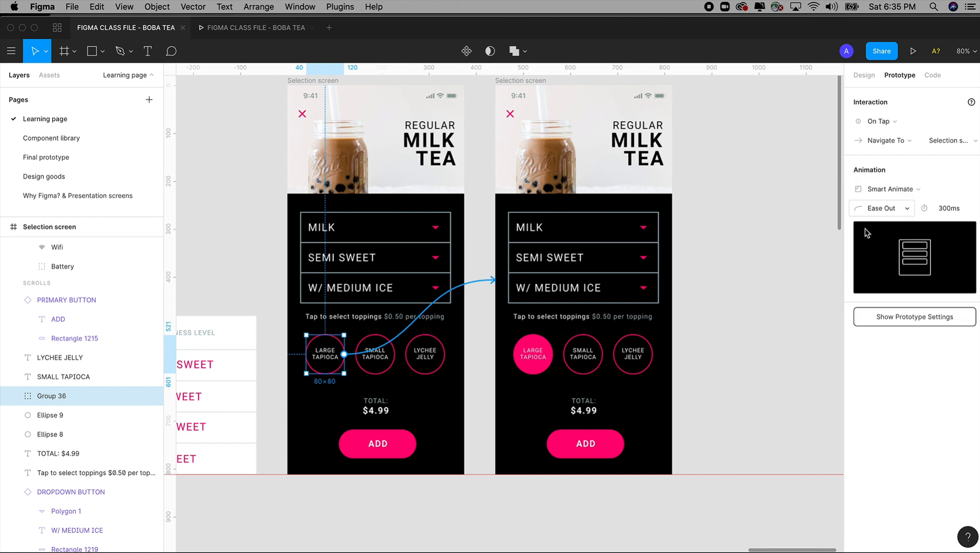
Step: Change the total on the Selection screen with the filled LARGE TAPIOCA circle to $5.49
{"action": "left_click", "coordinate": [590, 414]}
{"action": "key", "text": "z"}
{"action": "left_click_drag", "start_coordinate": [305, 237], "coordinate": [726, 497]}
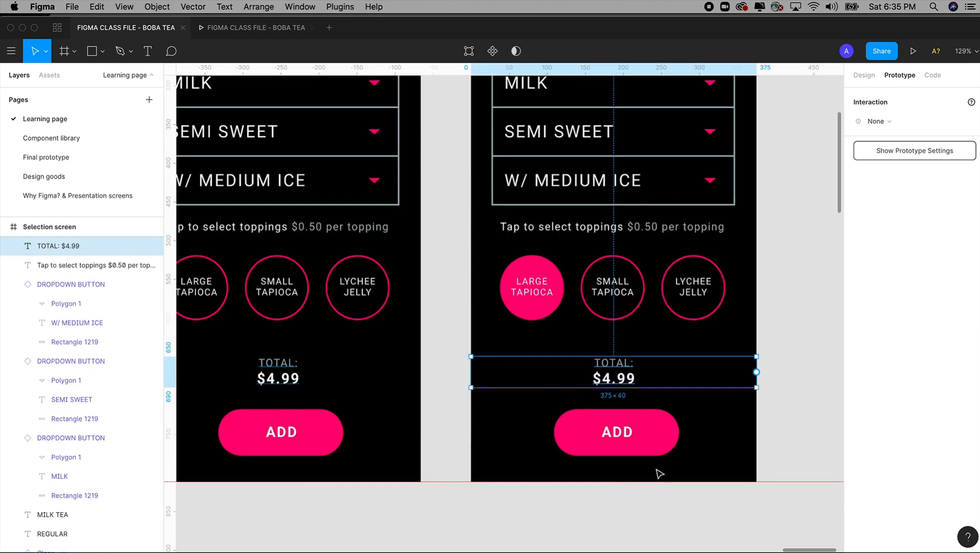
{"action": "double_click", "coordinate": [627, 383]}
{"action": "left_click", "coordinate": [628, 378]}
{"action": "mouse_move", "coordinate": [641, 378]}
{"action": "left_mouse_down"}
{"action": "mouse_move", "coordinate": [604, 378]}
{"action": "mouse_move", "coordinate": [627, 381]}
{"action": "left_mouse_up"}
{"action": "type", "text": "5.4"}
{"action": "key", "text": "Escape"}
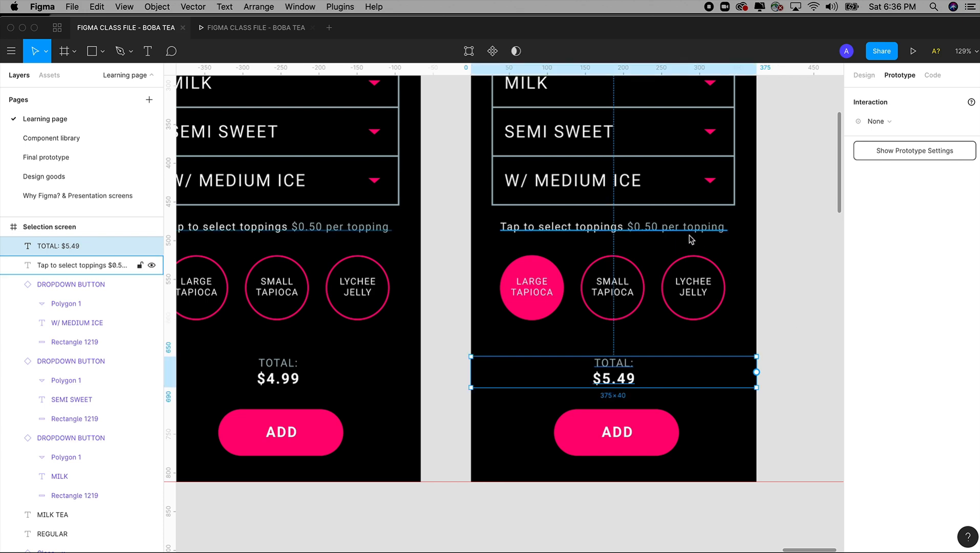
Step: Preview selecting the LARGE TAPIOCA topping on the SEMI SWEET screen in the running prototype
{"action": "key", "text": "super+minus"}
{"action": "key", "text": "super+minus"}
{"action": "key", "text": "super+minus"}
{"action": "key", "text": "z"}
{"action": "left_click_drag", "start_coordinate": [421, 199], "coordinate": [597, 351]}
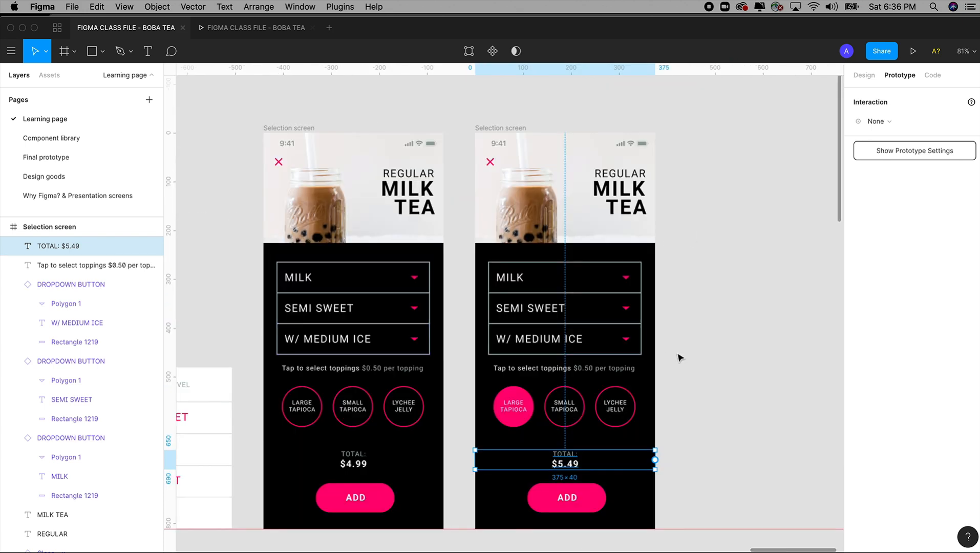
{"action": "left_click", "coordinate": [683, 364]}
{"action": "left_click_drag", "start_coordinate": [684, 365], "coordinate": [698, 320]}
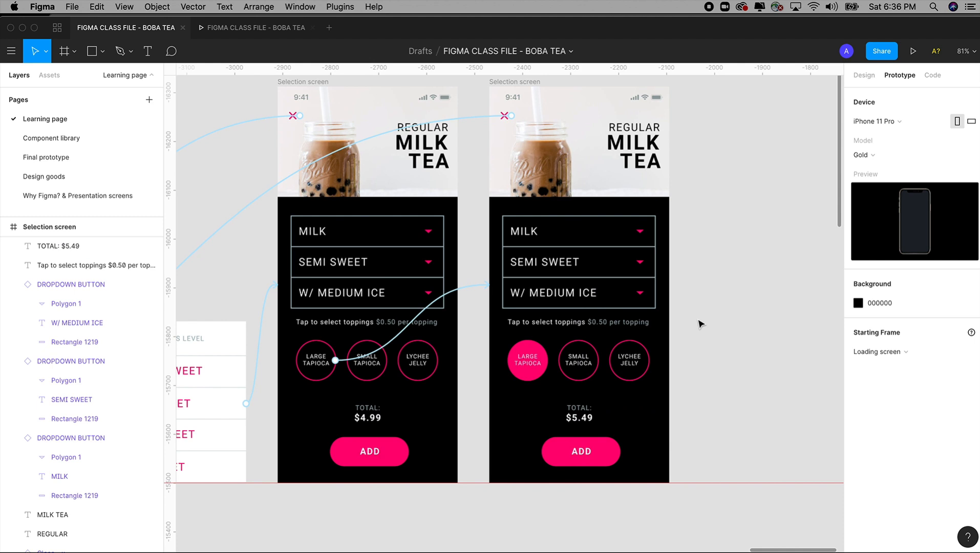
{"action": "left_click", "coordinate": [256, 28]}
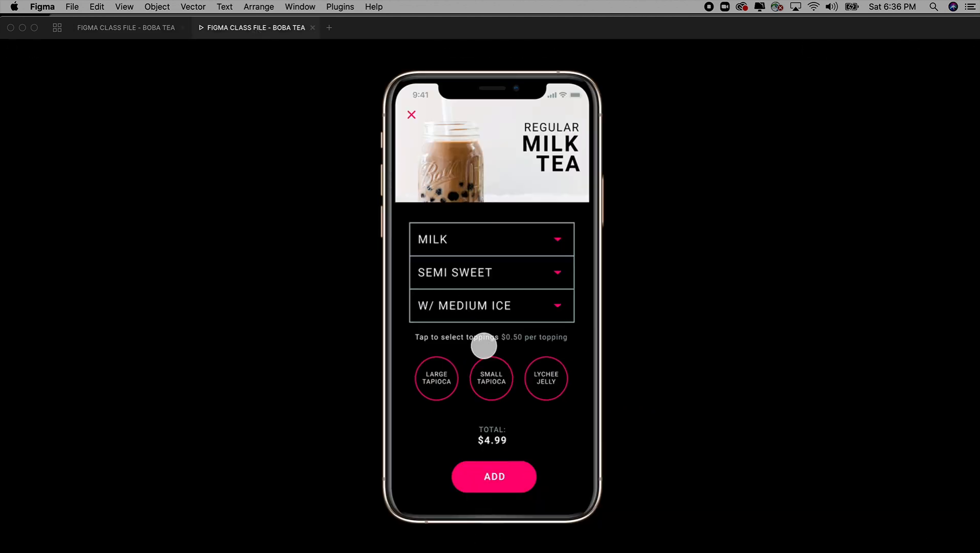
{"action": "left_click", "coordinate": [436, 377]}
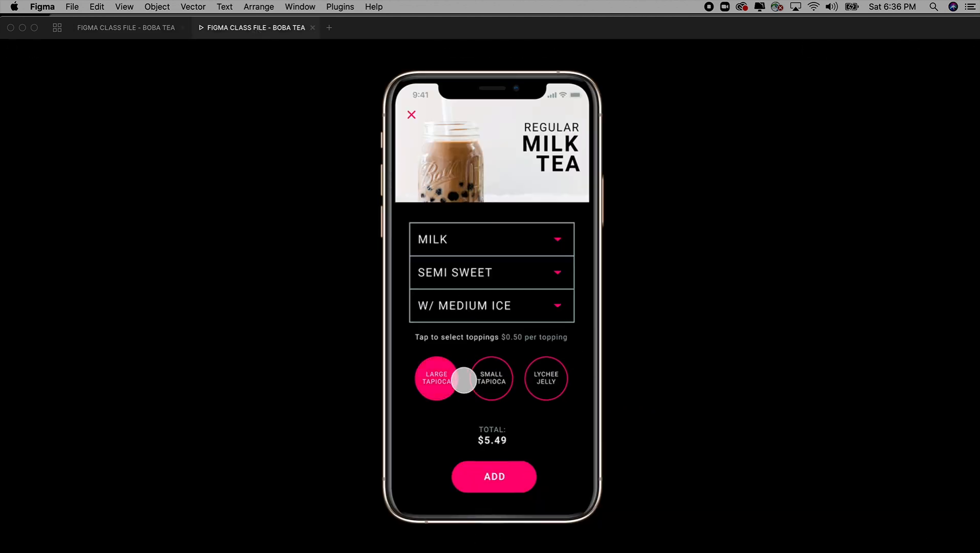
Step: Link the filled LARGE TAPIOCA circle on tap back to the unselected SEMI SWEET screen with a Smart Animate transition
{"action": "left_click", "coordinate": [152, 30]}
{"action": "left_click", "coordinate": [530, 358]}
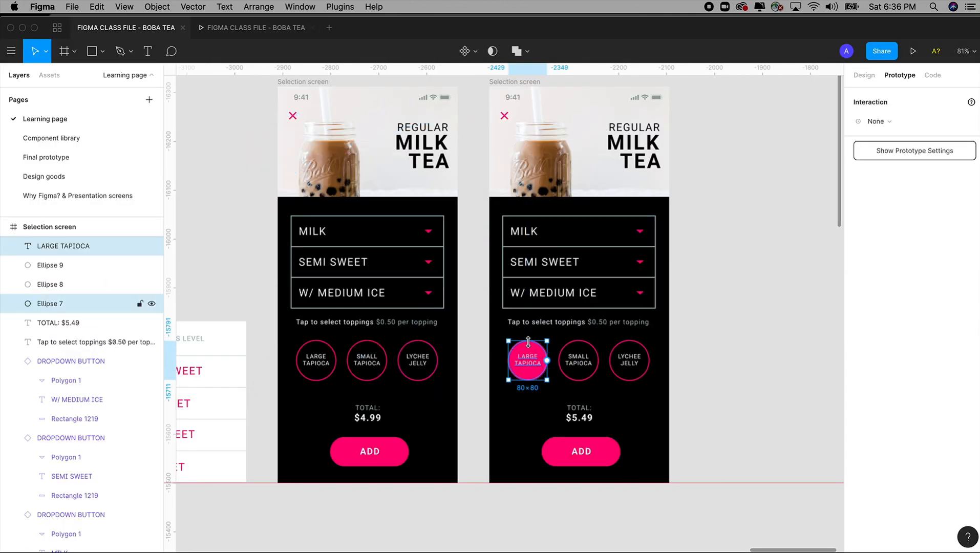
{"action": "left_click", "coordinate": [470, 386]}
{"action": "left_click", "coordinate": [529, 369]}
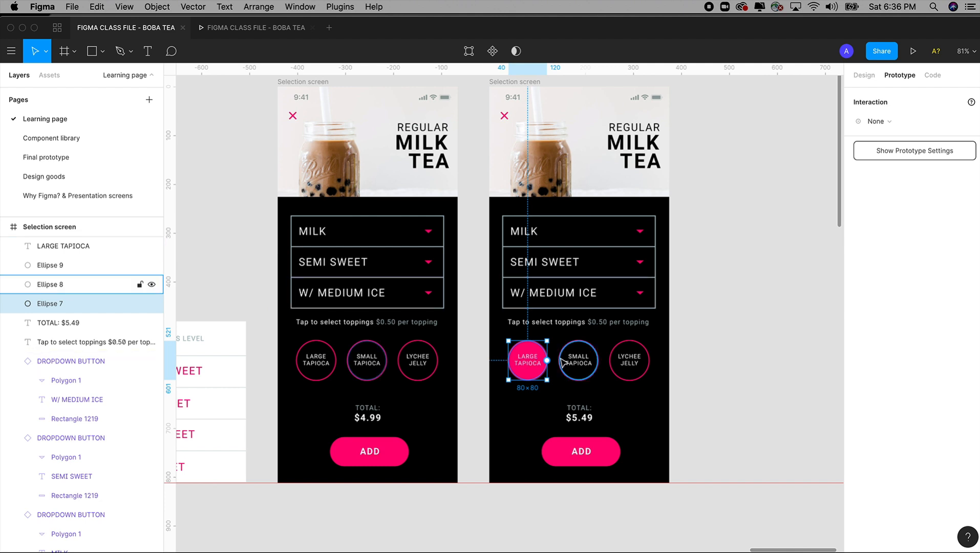
{"action": "left_click_drag", "start_coordinate": [548, 362], "coordinate": [414, 376]}
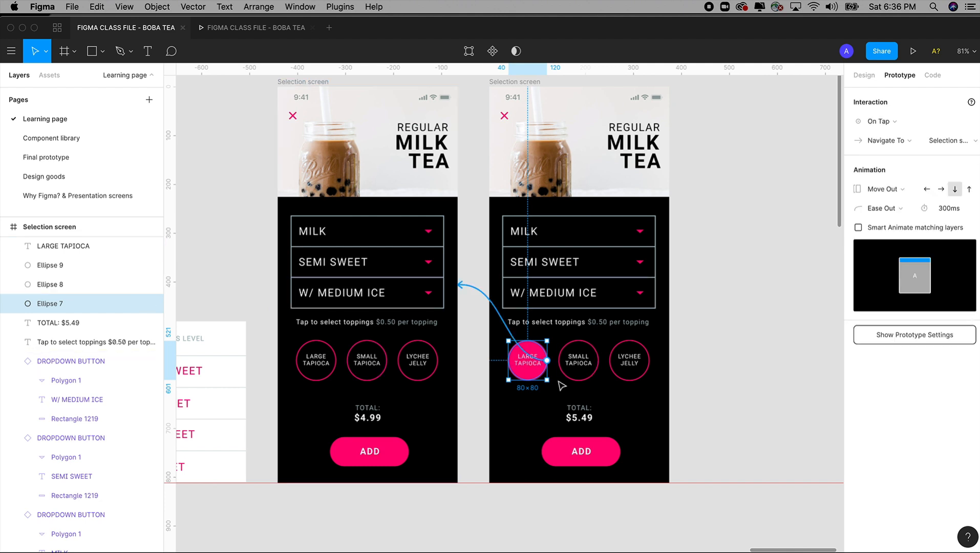
{"action": "left_click", "coordinate": [885, 193]}
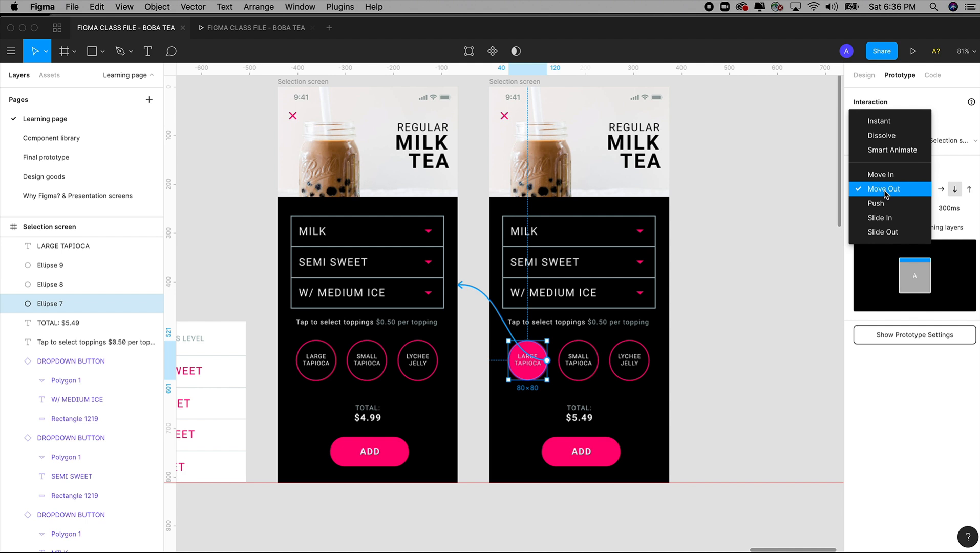
{"action": "left_click", "coordinate": [886, 151]}
{"action": "key", "text": "Escape"}
Step: Preview switching the LARGE TAPIOCA topping on and off repeatedly, and return to the design file
{"action": "left_click", "coordinate": [912, 51]}
{"action": "left_click", "coordinate": [433, 378]}
{"action": "left_click", "coordinate": [435, 383]}
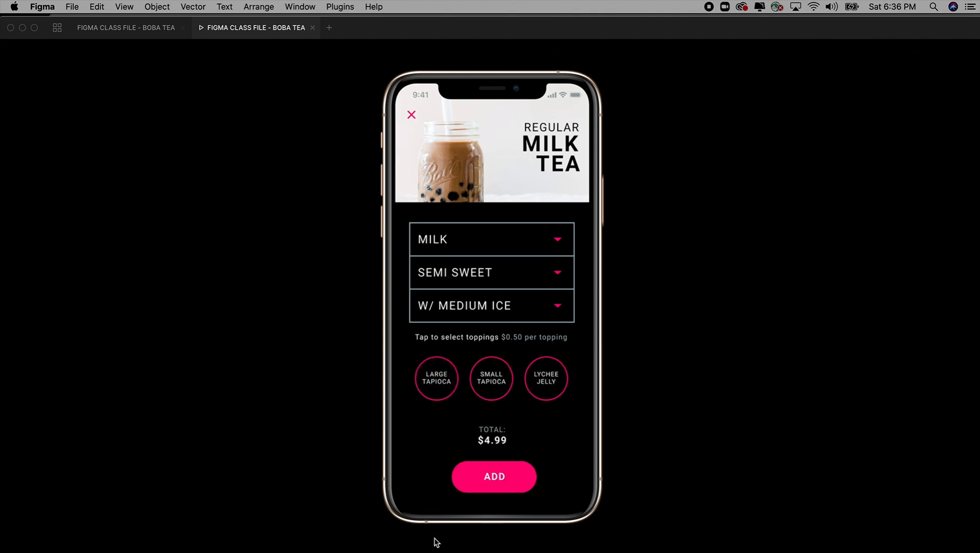
{"action": "left_click", "coordinate": [437, 377]}
{"action": "left_click", "coordinate": [435, 375]}
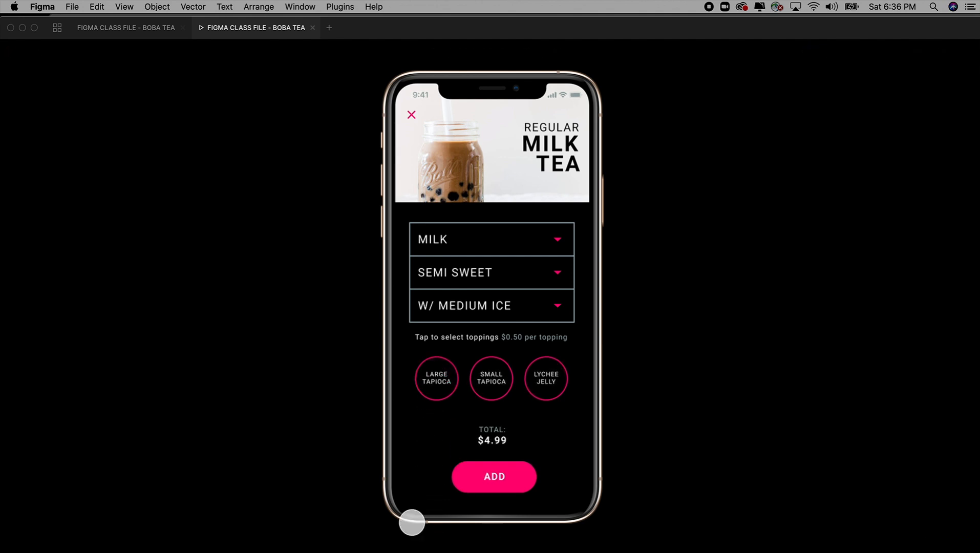
{"action": "left_click", "coordinate": [435, 382]}
{"action": "left_click", "coordinate": [436, 382]}
{"action": "left_click", "coordinate": [427, 373]}
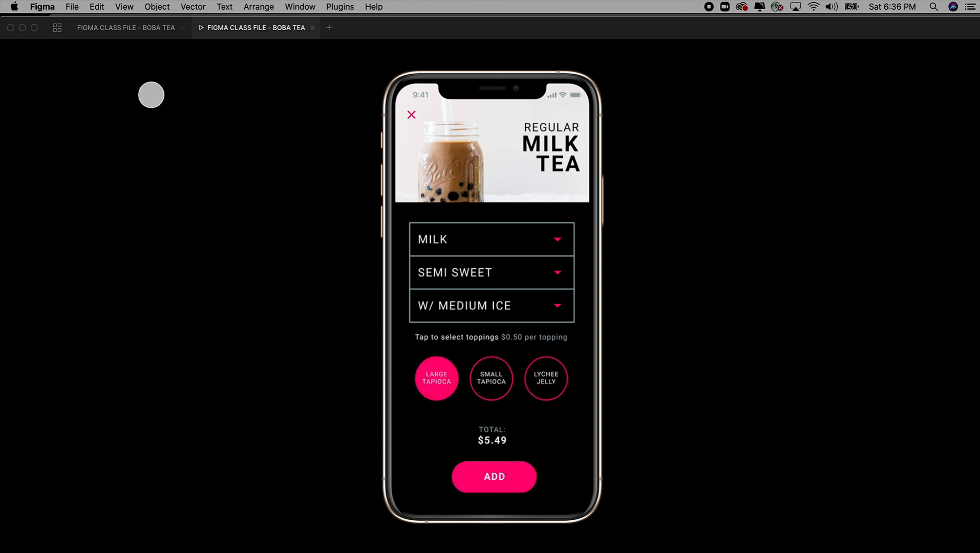
{"action": "left_click", "coordinate": [144, 30]}
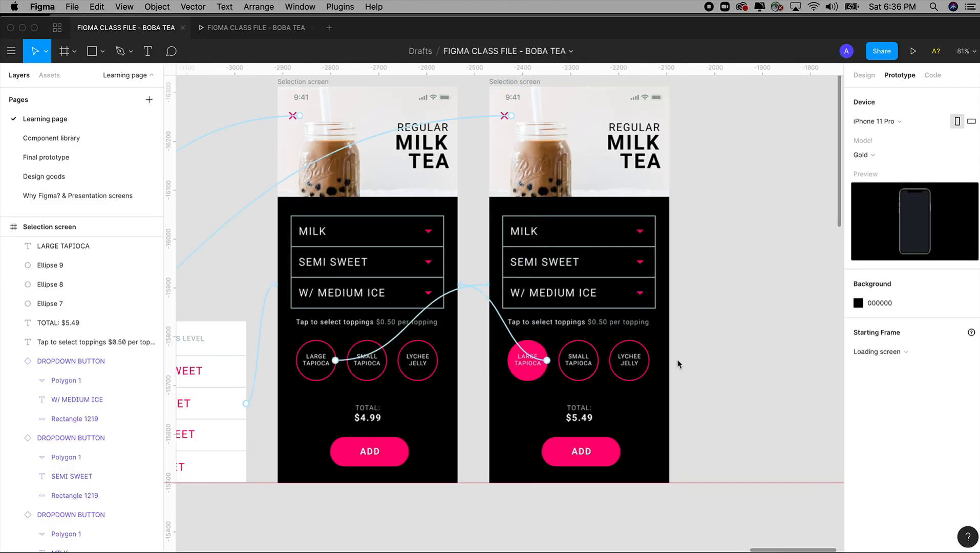
Step: Duplicate the Shopping screen and place the copy beside the Selection screen that has the filled LARGE TAPIOCA circle
{"action": "scroll", "coordinate": [678, 364], "scroll_direction": "down", "scroll_amount": 10}
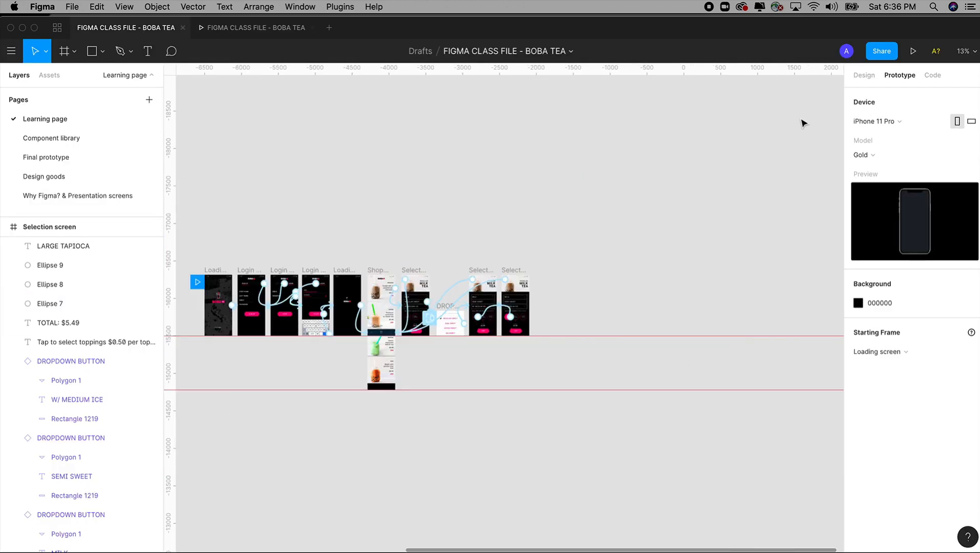
{"action": "left_click", "coordinate": [863, 75]}
{"action": "scroll", "coordinate": [361, 299], "scroll_direction": "up", "scroll_amount": 5}
{"action": "scroll", "coordinate": [455, 354], "scroll_direction": "down", "scroll_amount": 2}
{"action": "scroll", "coordinate": [413, 322], "scroll_direction": "down", "scroll_amount": 5}
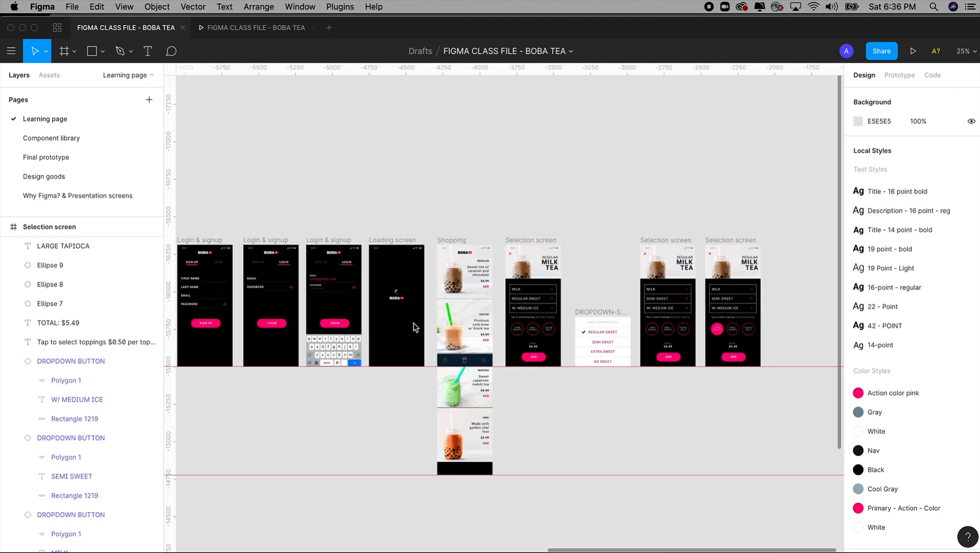
{"action": "scroll", "coordinate": [413, 323], "scroll_direction": "right", "scroll_amount": 5}
{"action": "left_click", "coordinate": [312, 228]}
{"action": "left_click_drag", "start_coordinate": [313, 229], "coordinate": [728, 395], "text": "alt"}
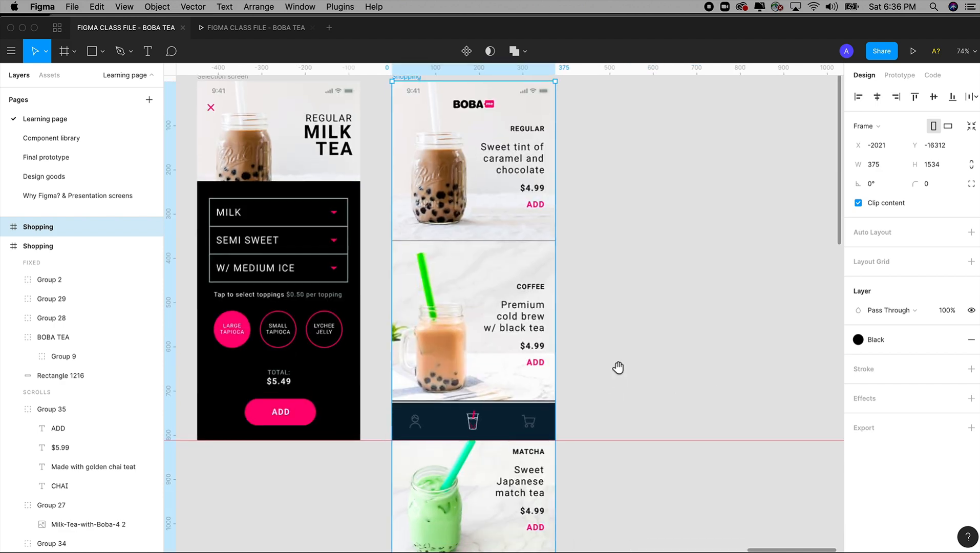
Step: Draw a circle about 15 × 15 over the cart icon on the copied Shopping screen and fill it with Primary - Action - Color
{"action": "left_click_drag", "start_coordinate": [412, 292], "coordinate": [637, 403]}
{"action": "left_click_drag", "start_coordinate": [486, 195], "coordinate": [717, 442]}
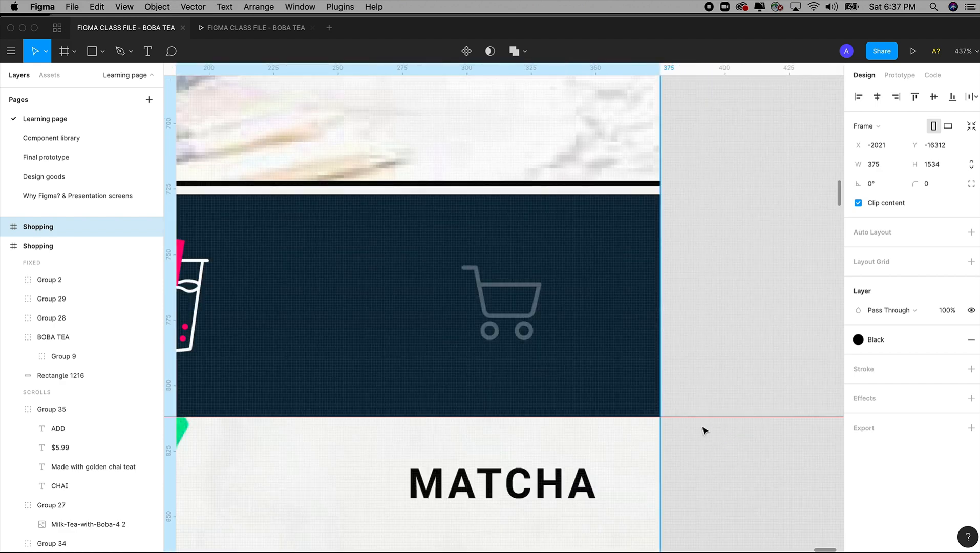
{"action": "left_click_drag", "start_coordinate": [689, 311], "coordinate": [713, 304]}
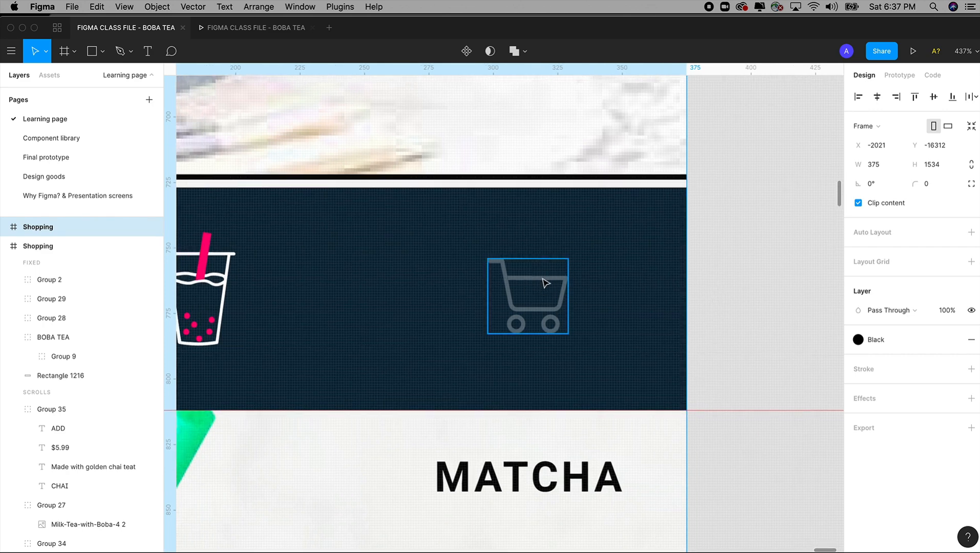
{"action": "left_click", "coordinate": [101, 52]}
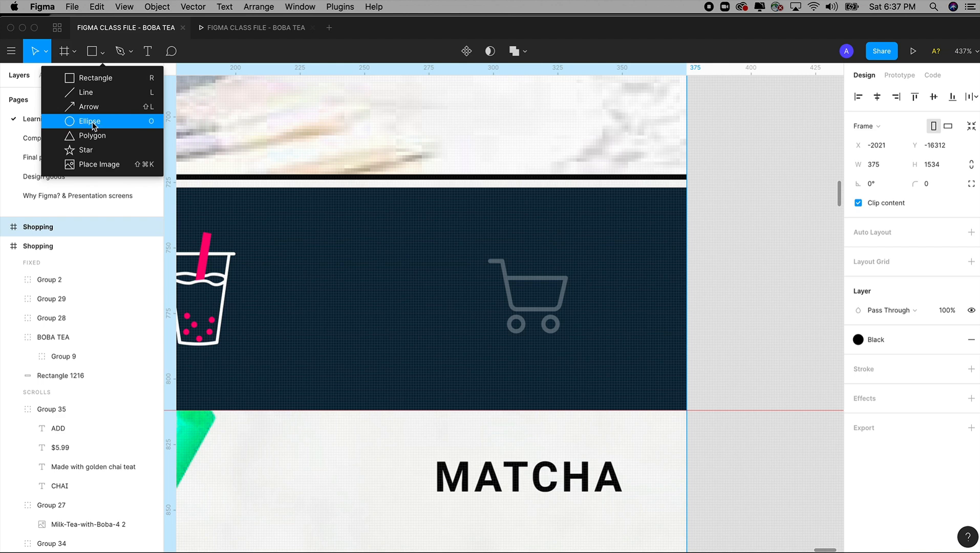
{"action": "left_click", "coordinate": [147, 122]}
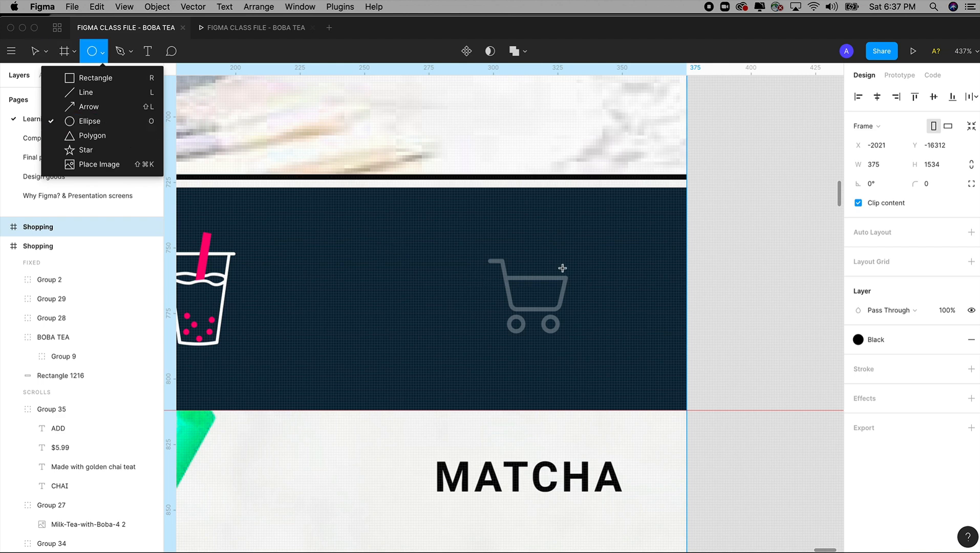
{"action": "left_click_drag", "start_coordinate": [550, 251], "coordinate": [590, 291]}
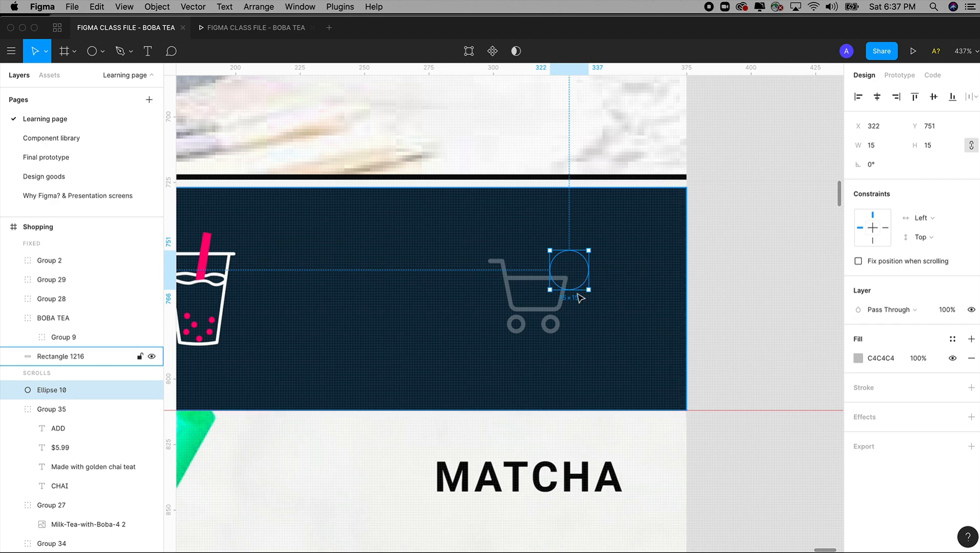
{"action": "left_click", "coordinate": [952, 338]}
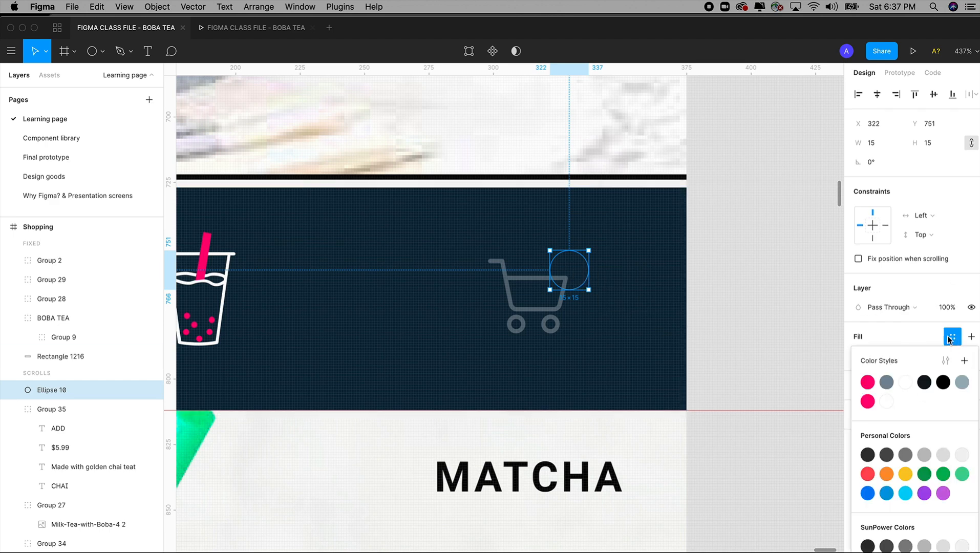
{"action": "left_click", "coordinate": [867, 401]}
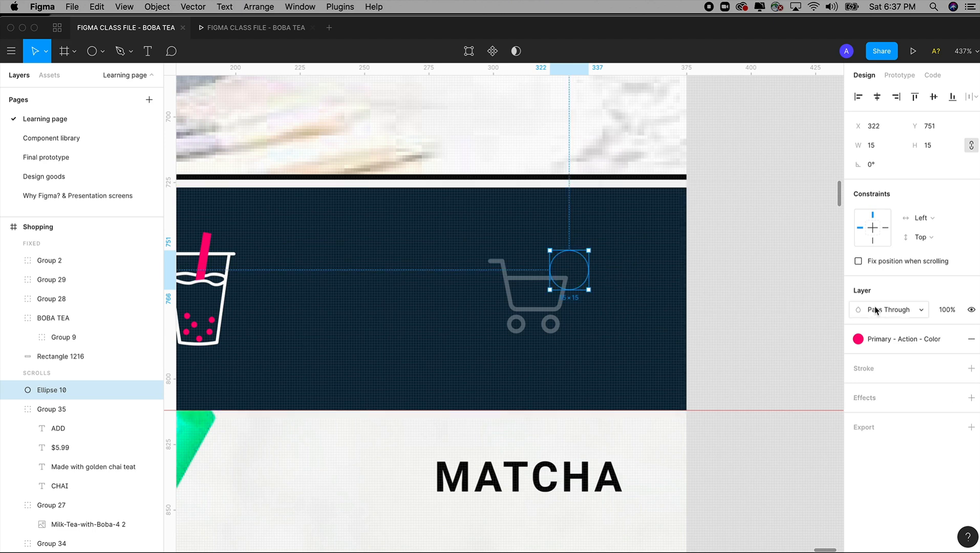
Step: Fix the badge circle in front of the other fixed layers when scrolling, and enlarge it to about 18 × 18
{"action": "left_click", "coordinate": [859, 262]}
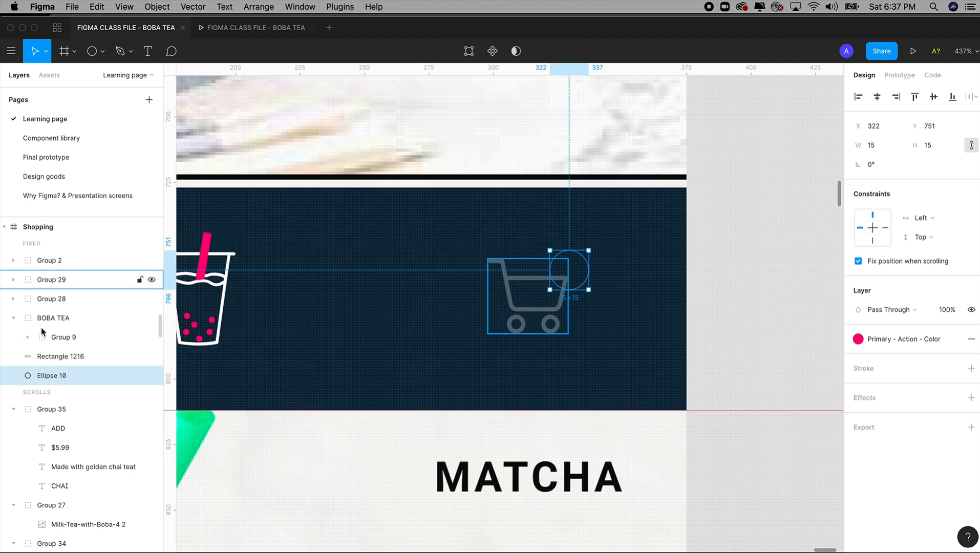
{"action": "left_click_drag", "start_coordinate": [44, 380], "coordinate": [51, 260]}
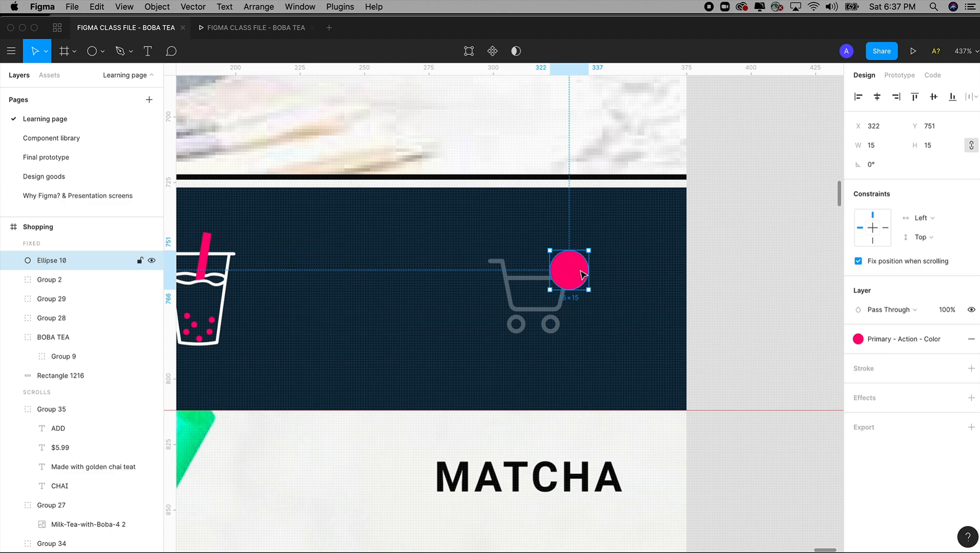
{"action": "left_click_drag", "start_coordinate": [550, 251], "coordinate": [542, 242]}
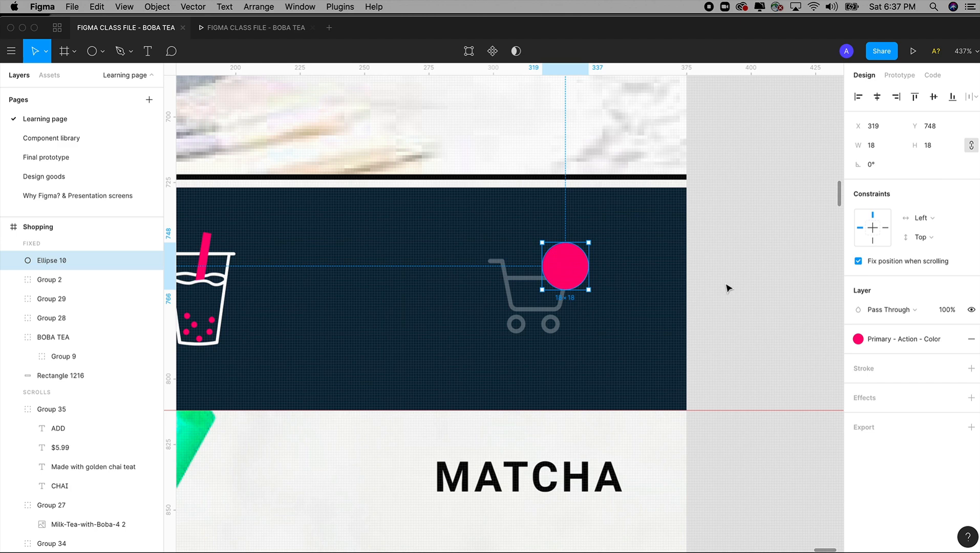
Step: Add the text "1" in a box about 26 × 18 below the cart icon and color it white (FFFFFF)
{"action": "key", "text": "t"}
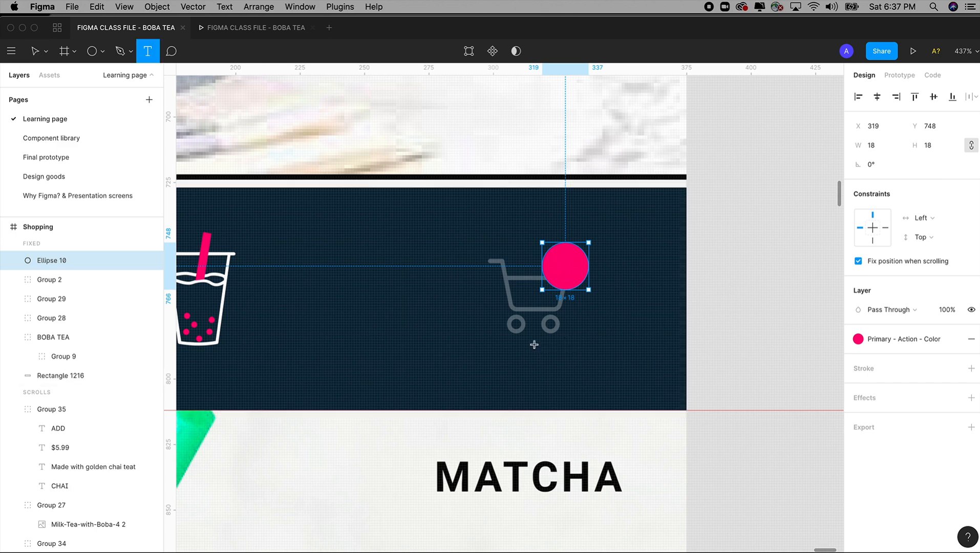
{"action": "left_click_drag", "start_coordinate": [535, 341], "coordinate": [598, 385]}
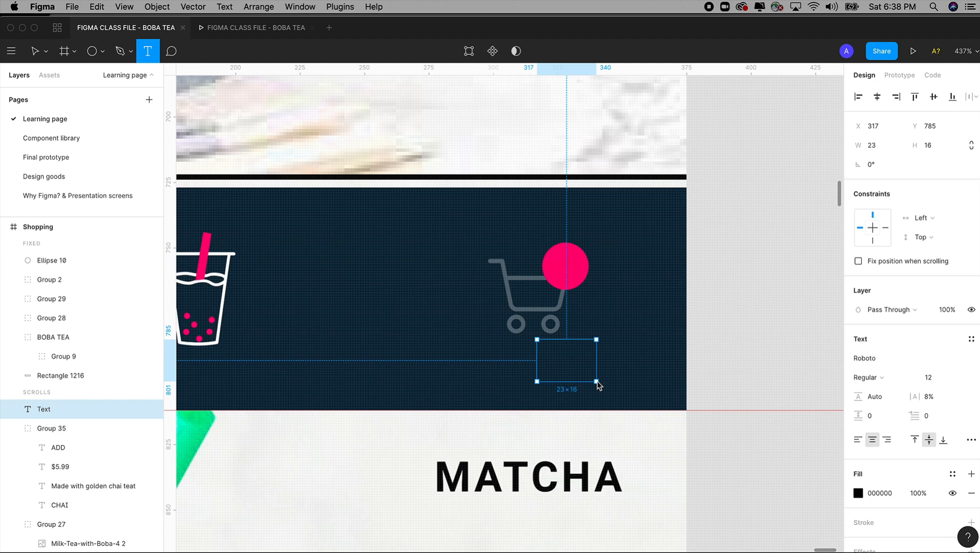
{"action": "left_click_drag", "start_coordinate": [597, 381], "coordinate": [605, 386]}
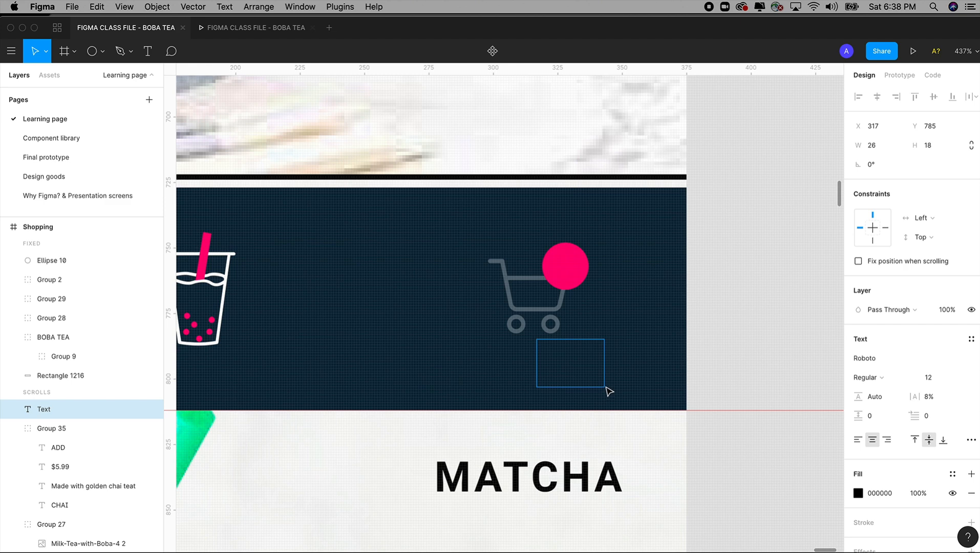
{"action": "type", "text": "1"}
{"action": "left_click_drag", "start_coordinate": [573, 349], "coordinate": [527, 350]}
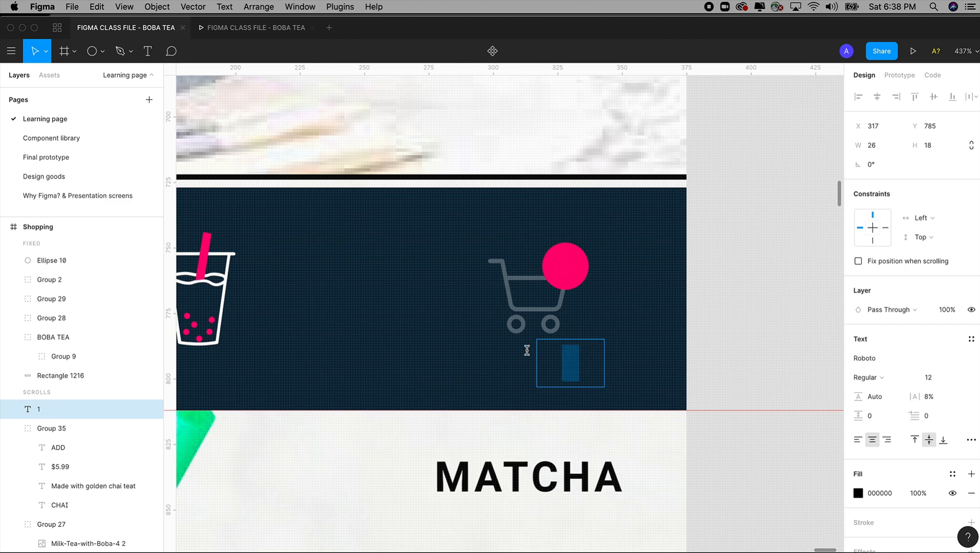
{"action": "left_click", "coordinate": [859, 496]}
{"action": "left_click_drag", "start_coordinate": [763, 340], "coordinate": [669, 210]}
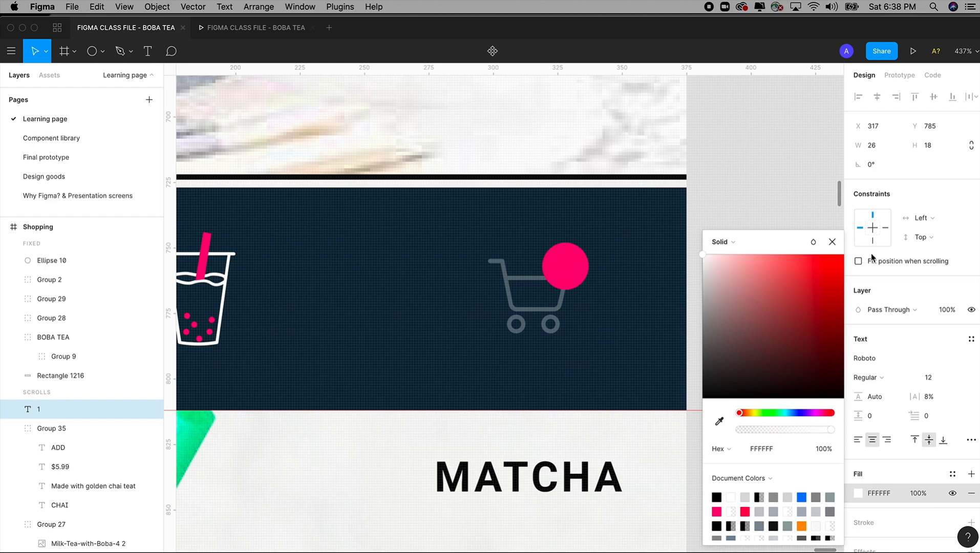
Step: Fix the "1" in front of the badge circle when scrolling, and fit its 18 × 18 text box onto the circle
{"action": "left_click", "coordinate": [858, 261]}
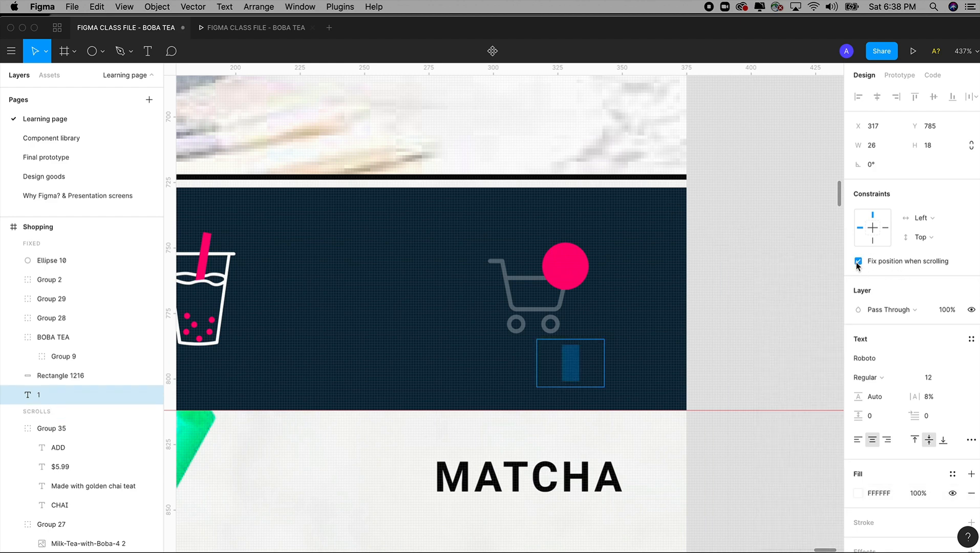
{"action": "left_click_drag", "start_coordinate": [38, 394], "coordinate": [63, 260]}
{"action": "left_click", "coordinate": [573, 372]}
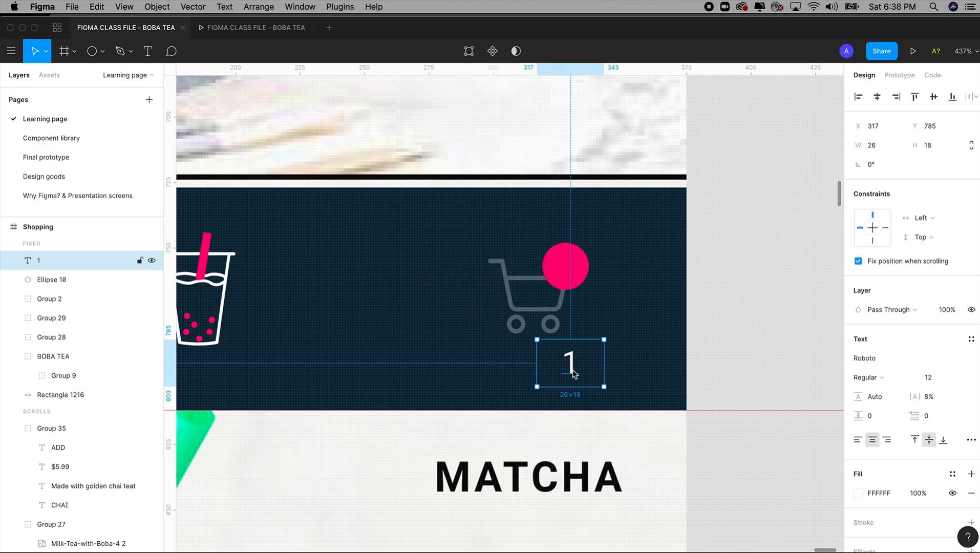
{"action": "left_click_drag", "start_coordinate": [572, 373], "coordinate": [590, 274]}
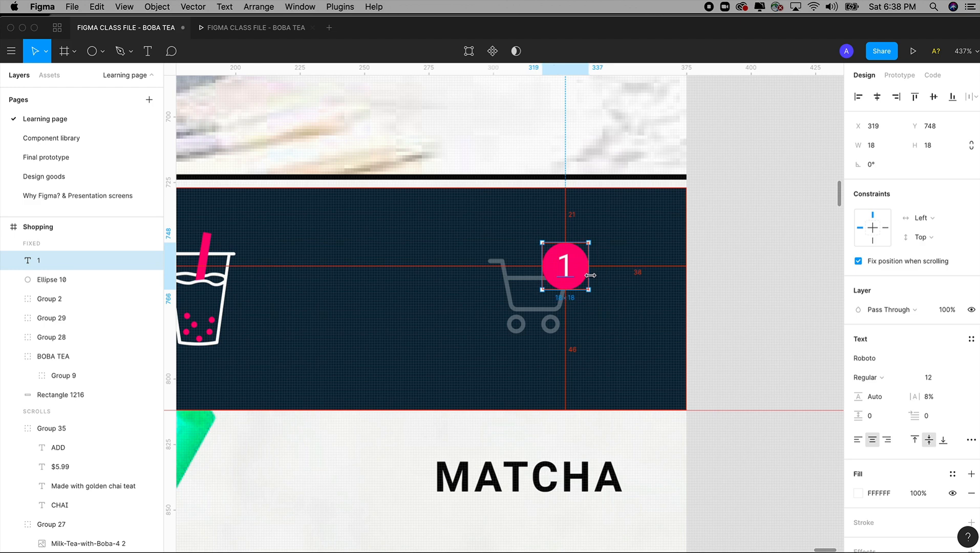
Step: Try the cart badge number as "01" with 3% letter spacing, and reduce the text back to "1"
{"action": "double_click", "coordinate": [561, 266]}
{"action": "type", "text": "0"}
{"action": "double_click", "coordinate": [569, 267]}
{"action": "left_click", "coordinate": [926, 396]}
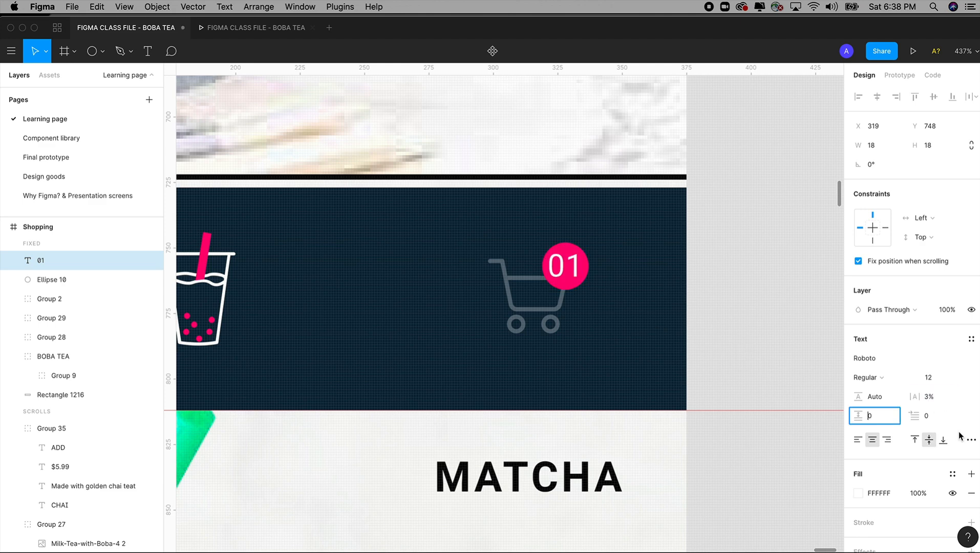
{"action": "left_click", "coordinate": [572, 265]}
{"action": "left_click_drag", "start_coordinate": [572, 266], "coordinate": [536, 265]}
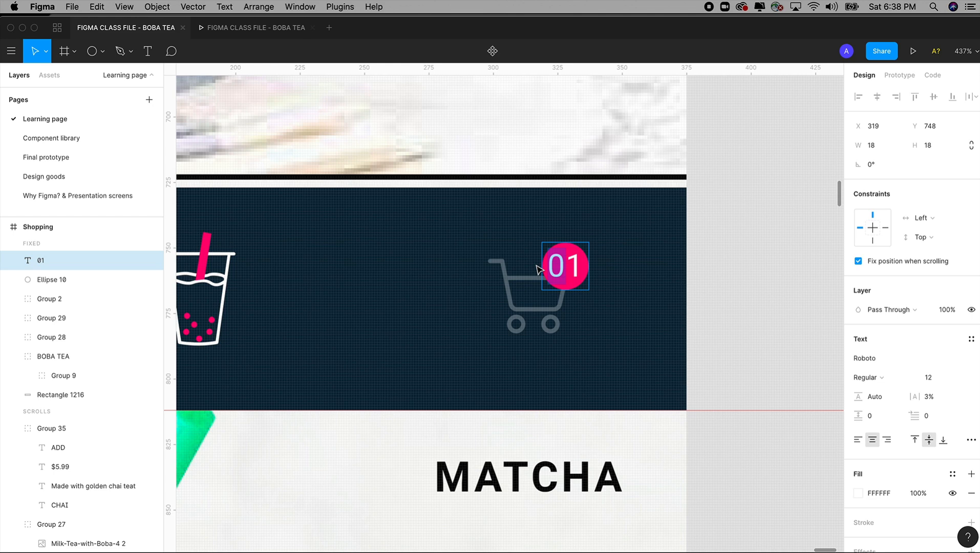
{"action": "key", "text": "BackSpace"}
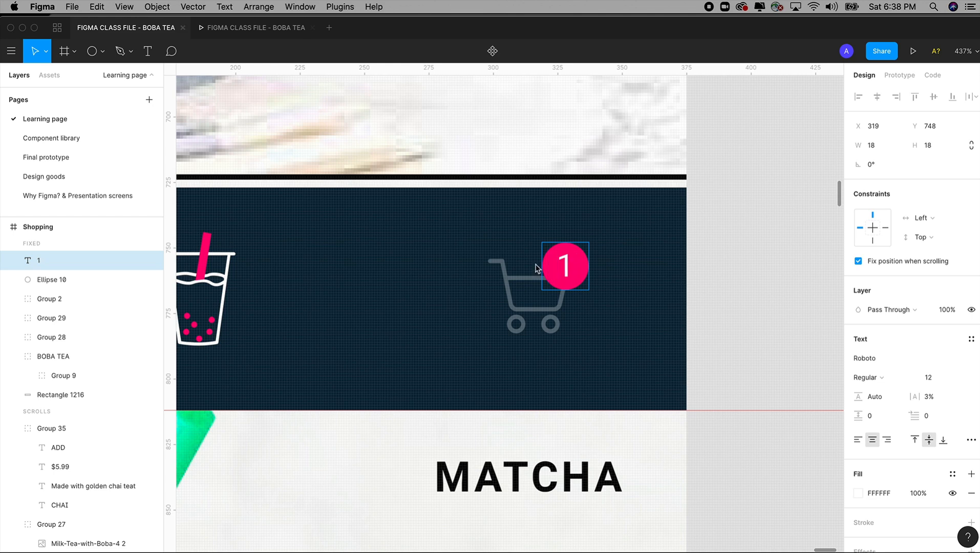
{"action": "left_click", "coordinate": [782, 339]}
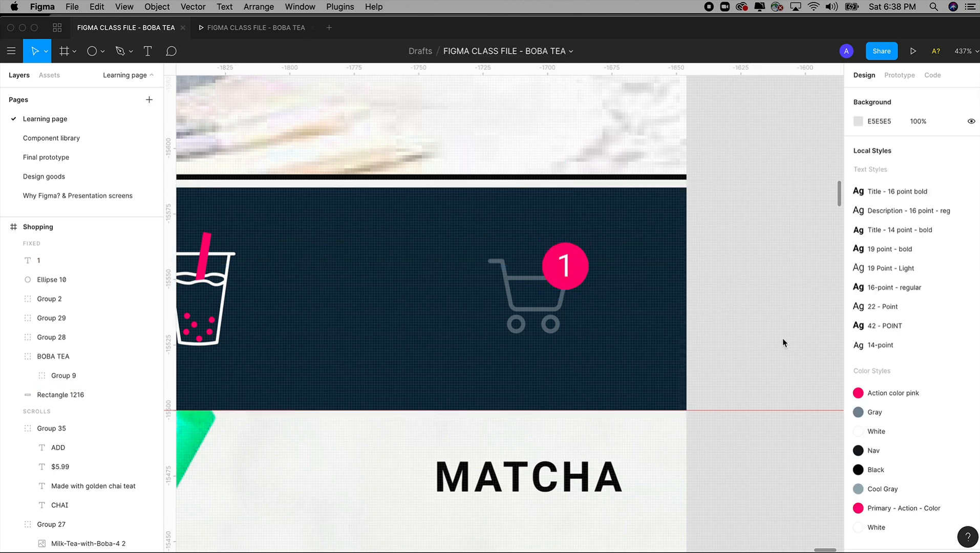
Step: Link the ADD button of the $5.49 Selection screen on tap to the Shopping screen with the cart badge
{"action": "key", "text": "super+minus"}
{"action": "key", "text": "super+minus"}
{"action": "key", "text": "super+minus"}
{"action": "key", "text": "space"}
{"action": "left_click_drag", "start_coordinate": [782, 338], "coordinate": [801, 397]}
{"action": "key", "text": "z"}
{"action": "left_click_drag", "start_coordinate": [343, 102], "coordinate": [597, 409]}
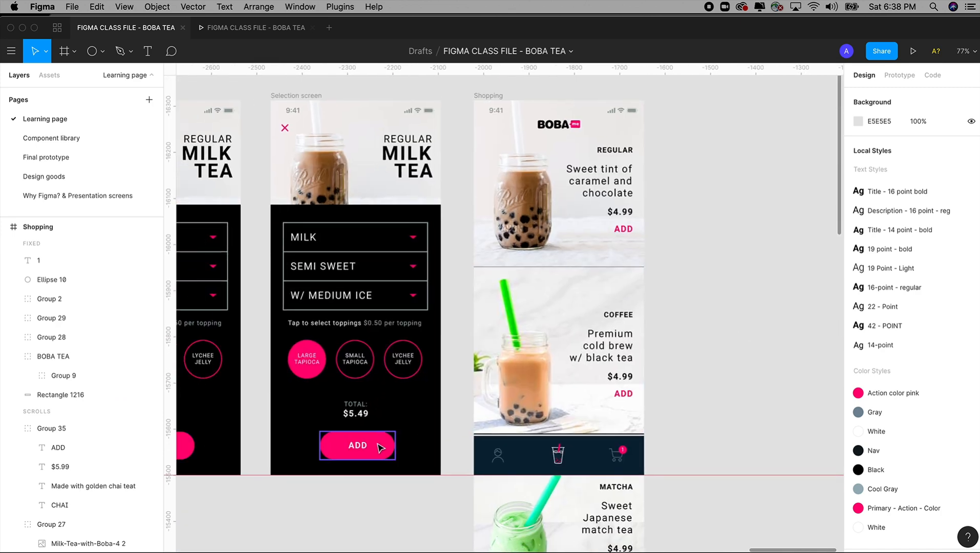
{"action": "left_click", "coordinate": [381, 447]}
{"action": "left_click", "coordinate": [899, 76]}
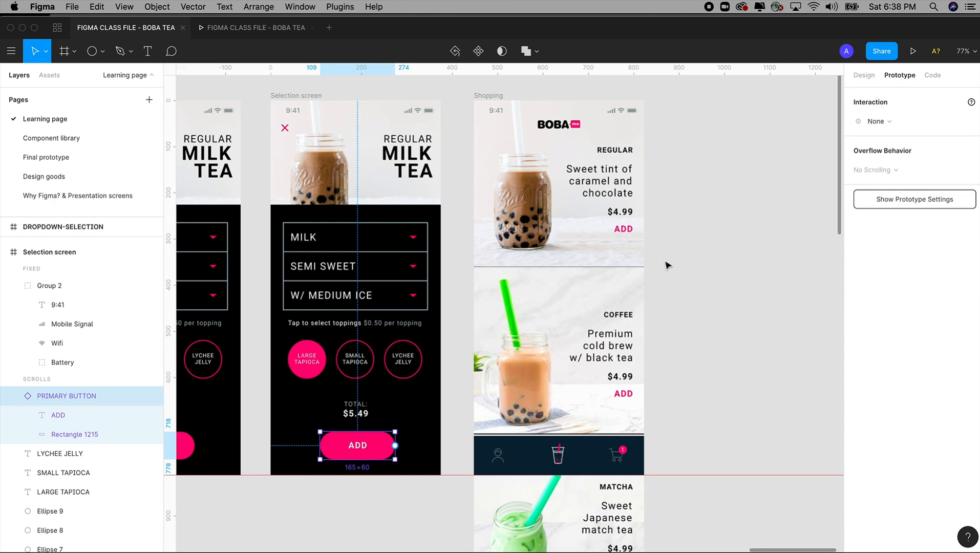
{"action": "mouse_move", "coordinate": [395, 446]}
{"action": "left_mouse_down"}
{"action": "mouse_move", "coordinate": [423, 435]}
{"action": "mouse_move", "coordinate": [412, 453]}
{"action": "left_mouse_up"}
{"action": "left_click_drag", "start_coordinate": [395, 445], "coordinate": [536, 346]}
{"action": "scroll", "coordinate": [665, 251], "scroll_direction": "up", "scroll_amount": 2}
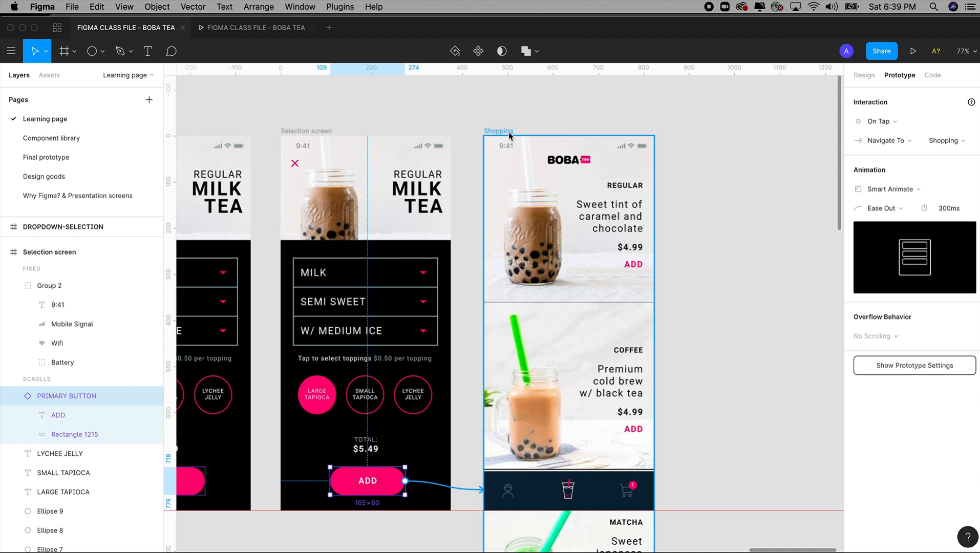
{"action": "scroll", "coordinate": [674, 183], "scroll_direction": "left", "scroll_amount": 2}
{"action": "scroll", "coordinate": [673, 184], "scroll_direction": "down", "scroll_amount": 1}
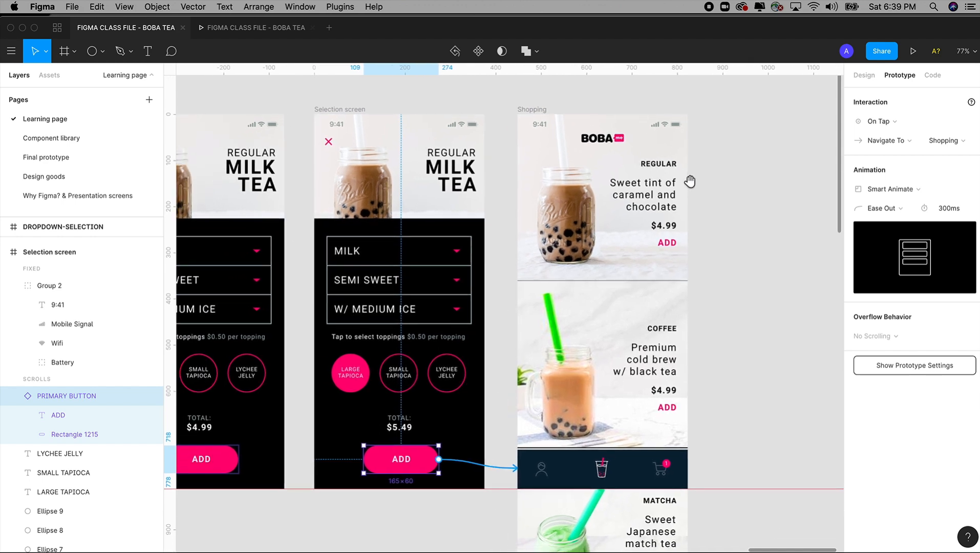
Step: Set the ADD button's transition to a downward Move Out animation
{"action": "left_click", "coordinate": [894, 192]}
{"action": "left_click", "coordinate": [891, 122]}
{"action": "left_click", "coordinate": [891, 126]}
{"action": "left_click", "coordinate": [890, 189]}
{"action": "left_click", "coordinate": [891, 230]}
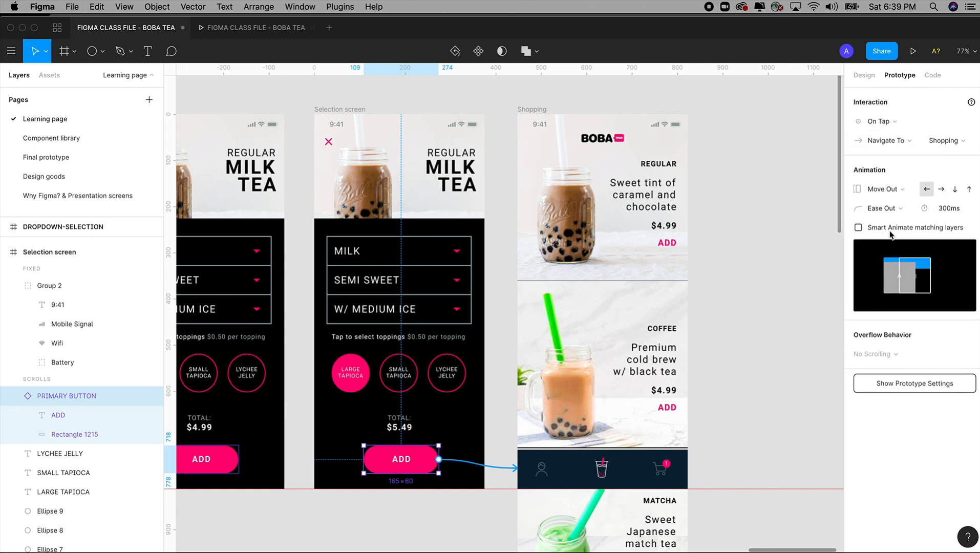
{"action": "left_click", "coordinate": [955, 189]}
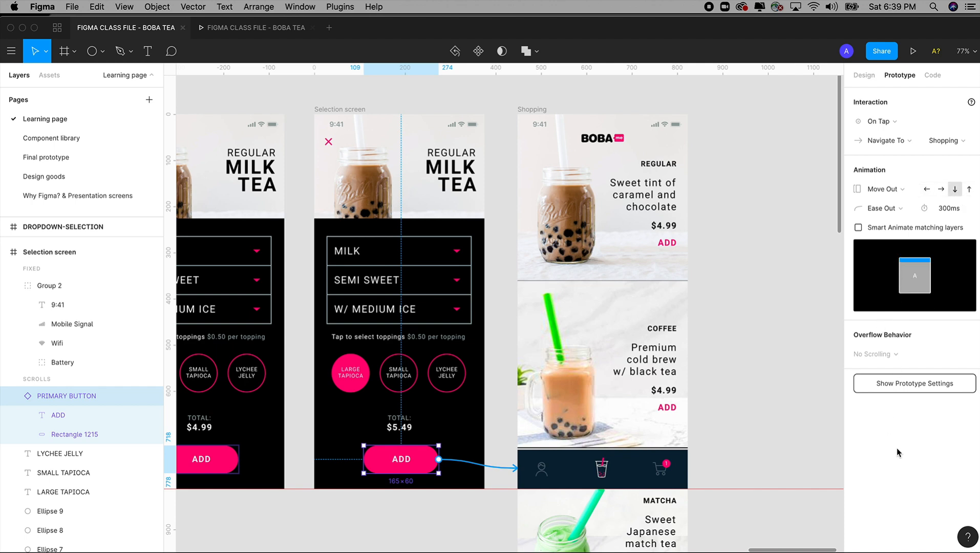
{"action": "left_click", "coordinate": [879, 189]}
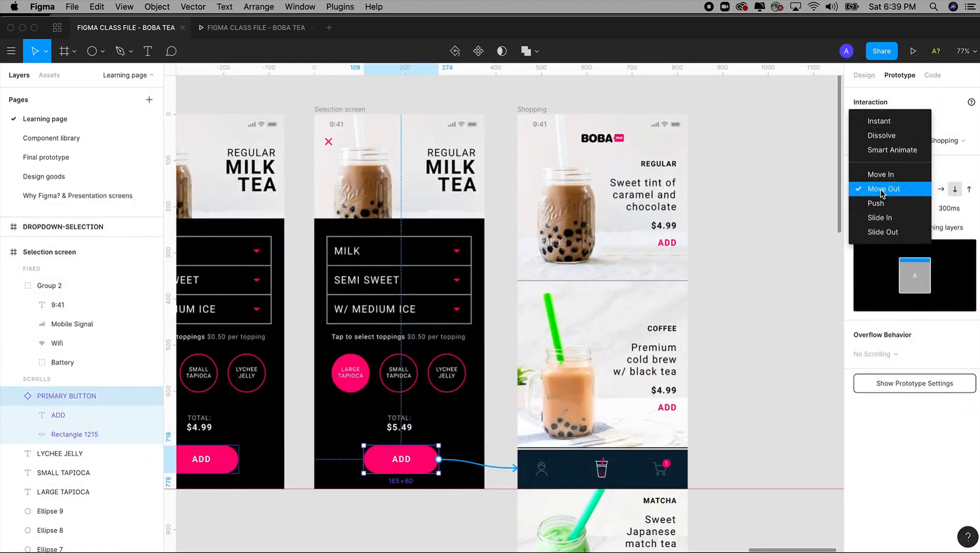
{"action": "left_click", "coordinate": [882, 194]}
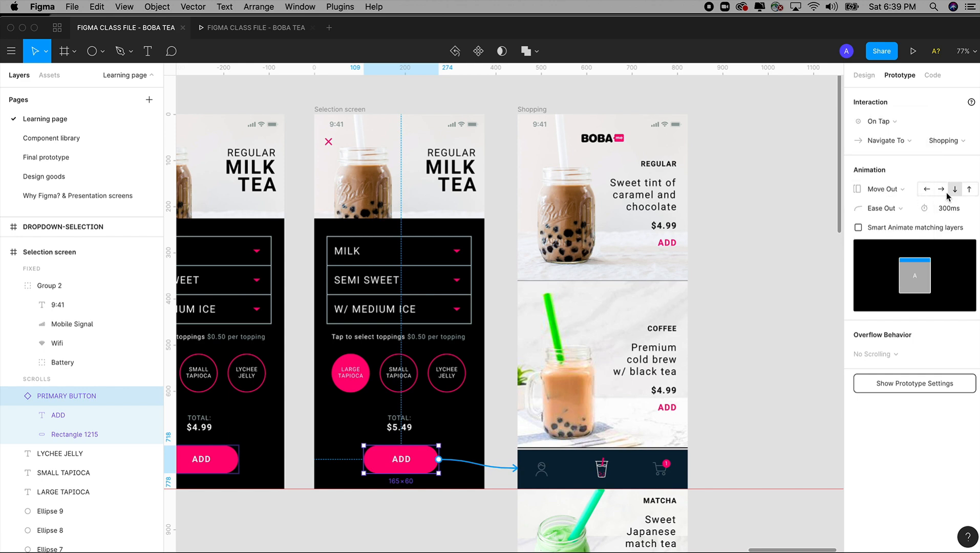
Step: Preview the prototype and test the ADD button on the $5.49 Selection screen
{"action": "left_click", "coordinate": [751, 353]}
{"action": "left_click", "coordinate": [273, 33]}
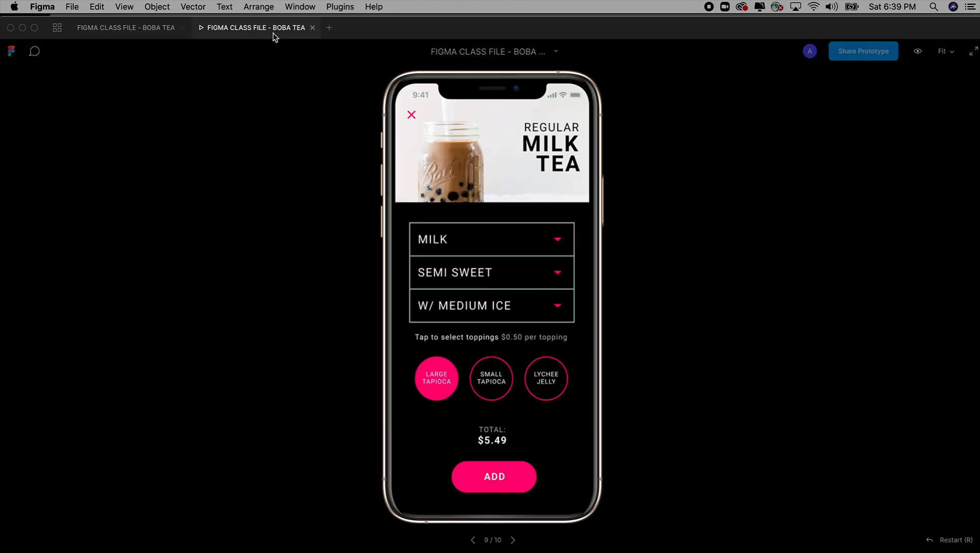
{"action": "left_click", "coordinate": [497, 478]}
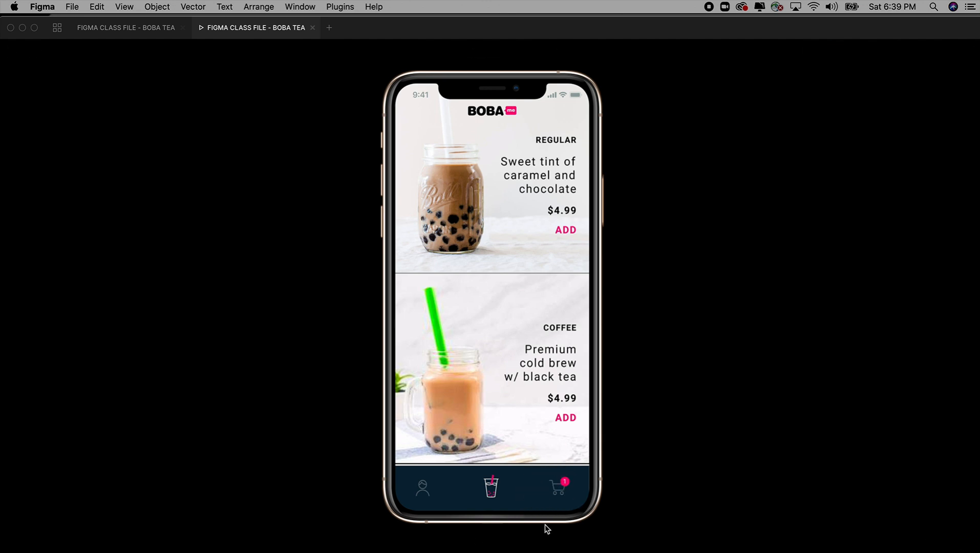
Step: Relink the regular milk tea group on the Shopping screen with the cart badge to the $5.49 Selection screen
{"action": "left_click", "coordinate": [151, 37]}
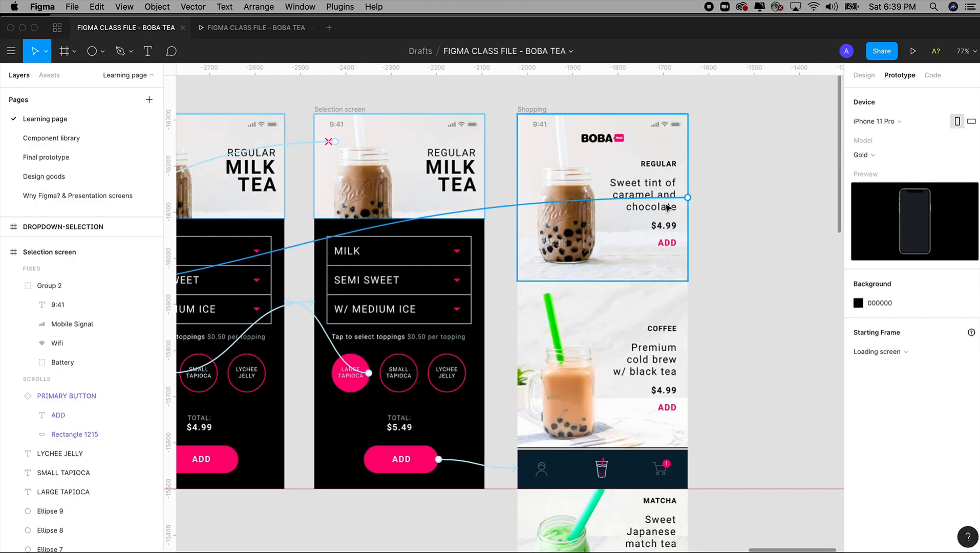
{"action": "left_click", "coordinate": [682, 202]}
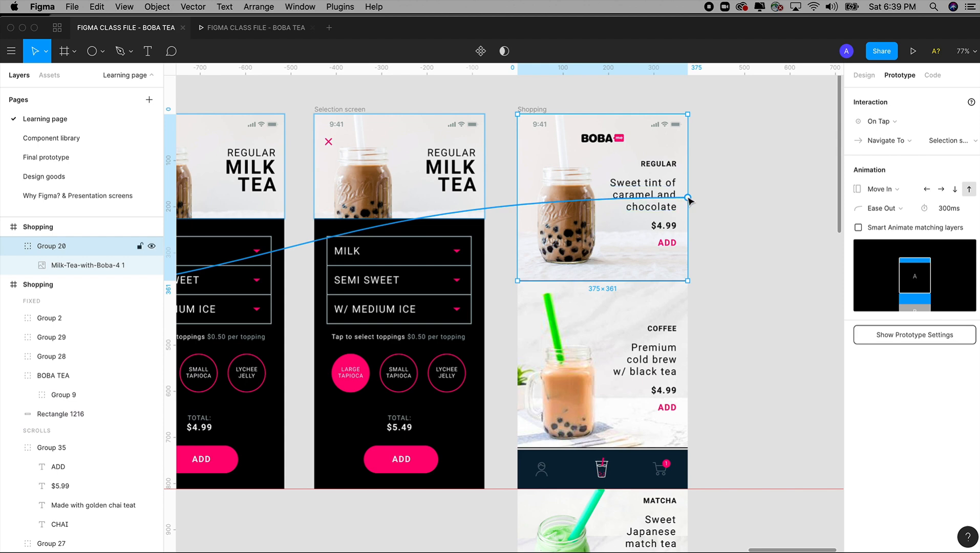
{"action": "left_click_drag", "start_coordinate": [689, 200], "coordinate": [476, 227]}
Step: Test the prototype by opening the regular milk tea, adding it, and scrolling through the Shopping screen with the cart badge
{"action": "left_click", "coordinate": [237, 31]}
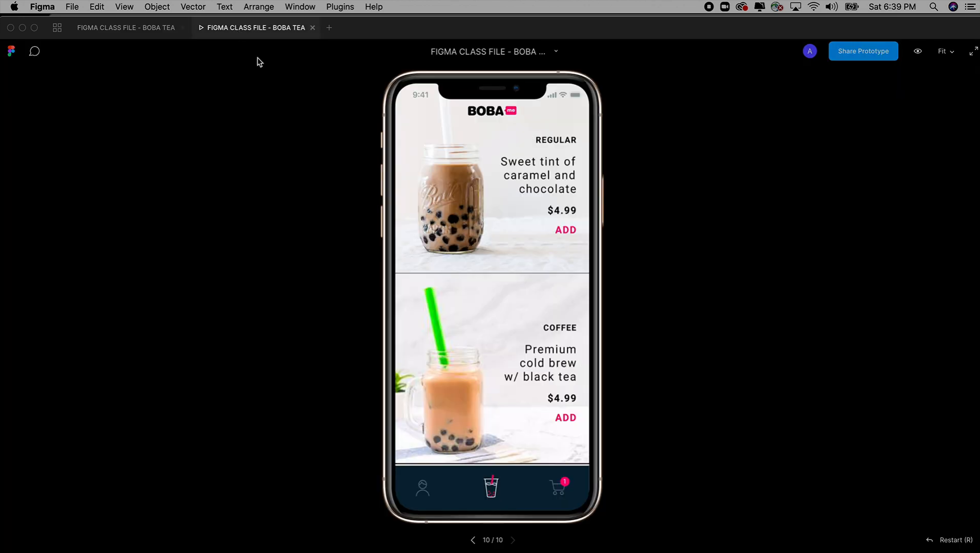
{"action": "left_click", "coordinate": [472, 197]}
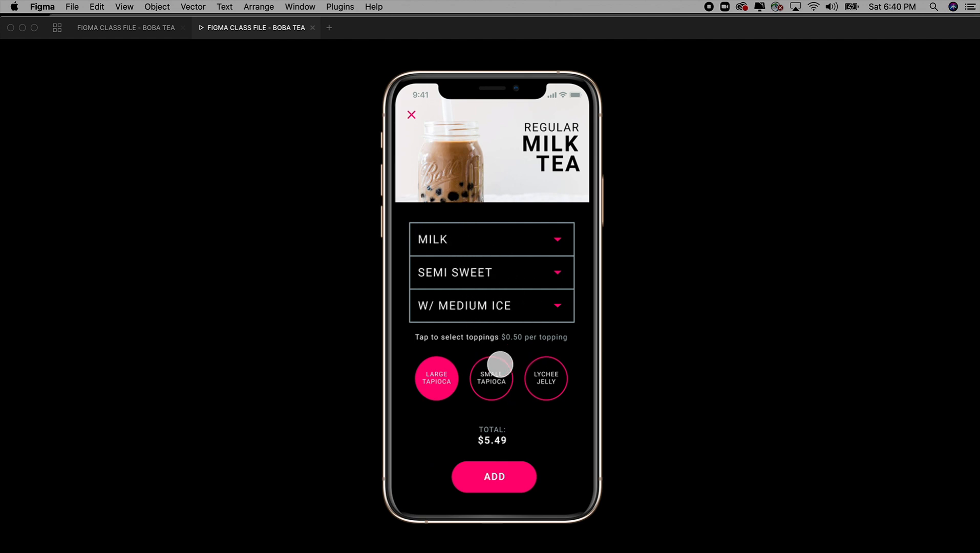
{"action": "left_click", "coordinate": [499, 476]}
{"action": "scroll", "coordinate": [496, 461], "scroll_direction": "down", "scroll_amount": 5}
{"action": "scroll", "coordinate": [496, 457], "scroll_direction": "up", "scroll_amount": 5}
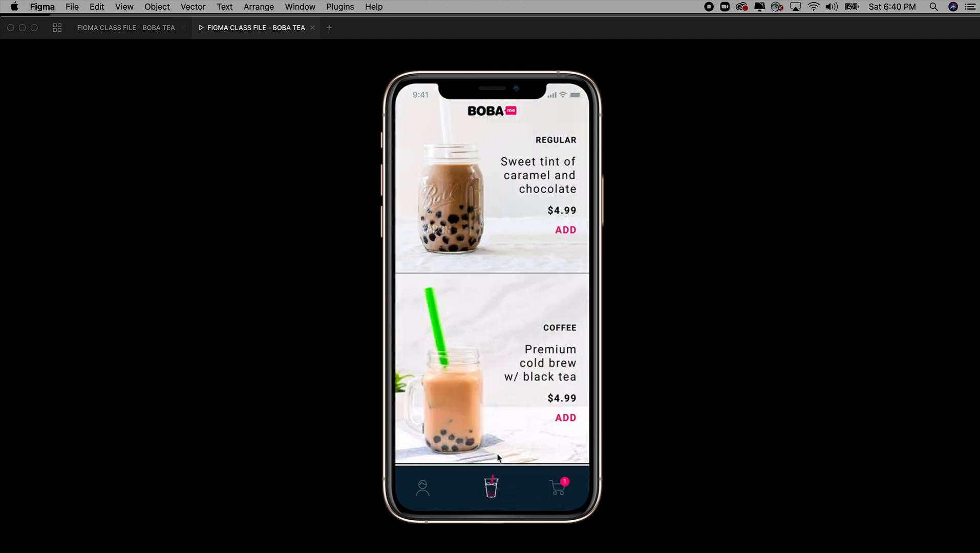
Step: Return to the design file and show the class outline on the "Why Figma? & Presentation screens" page with the interface hidden
{"action": "left_click", "coordinate": [142, 28]}
{"action": "left_click", "coordinate": [725, 238]}
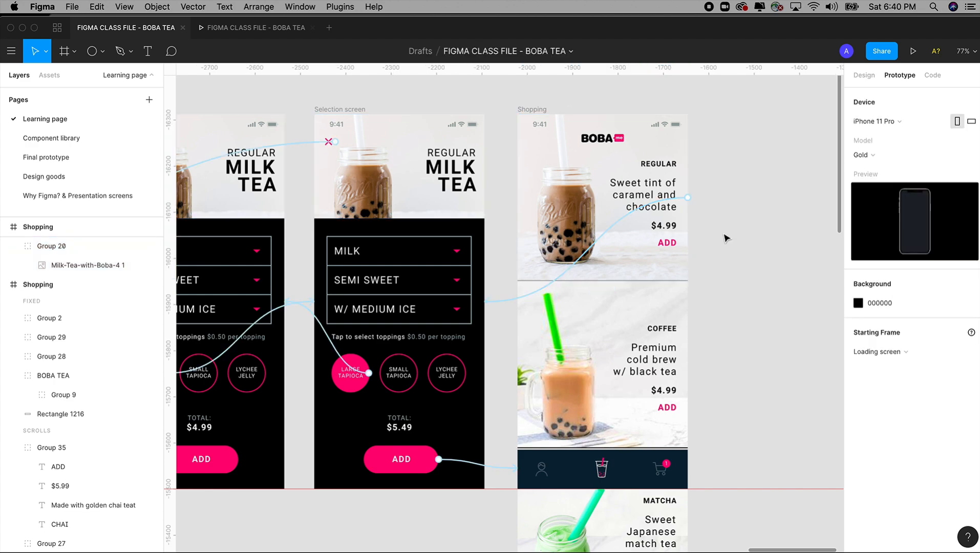
{"action": "key", "text": "super+minus"}
{"action": "key", "text": "super+minus"}
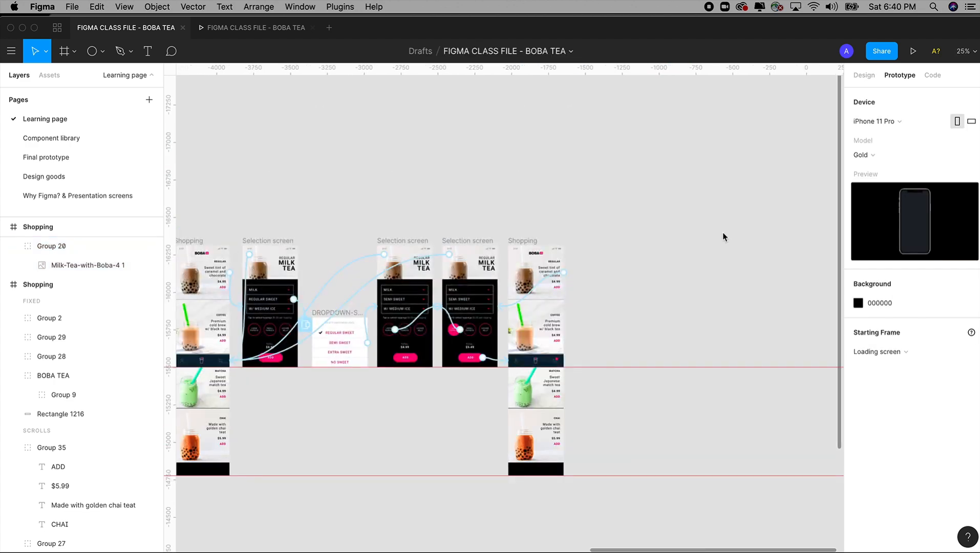
{"action": "left_click", "coordinate": [131, 196]}
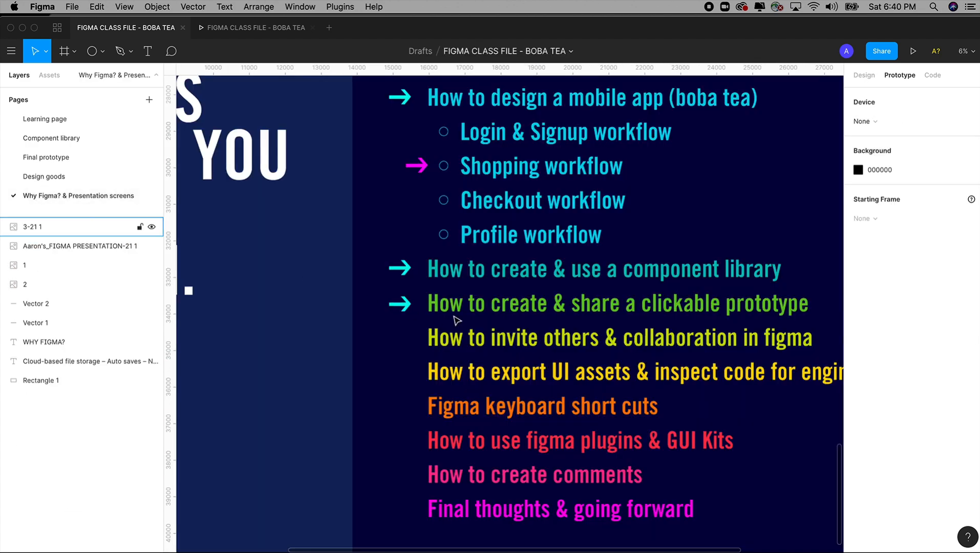
{"action": "key", "text": "super+backslash"}
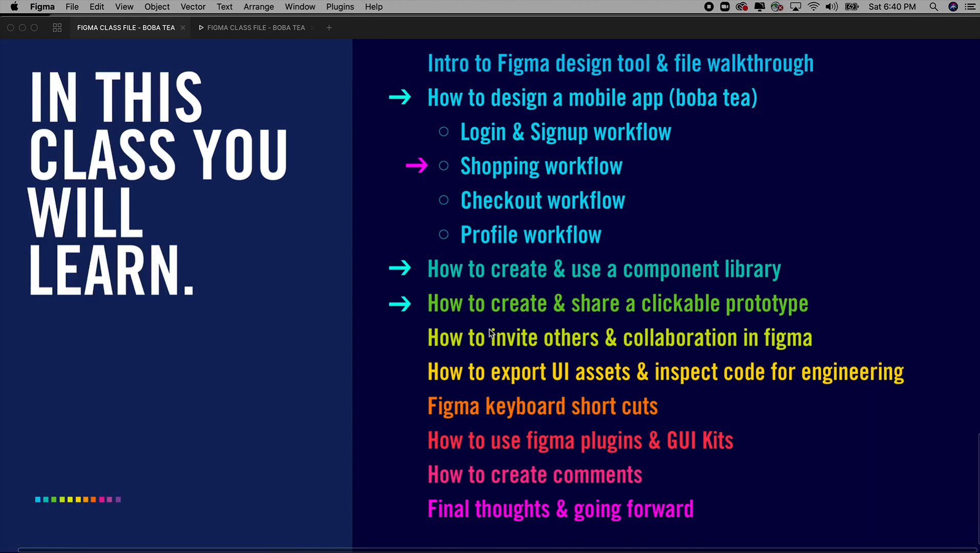